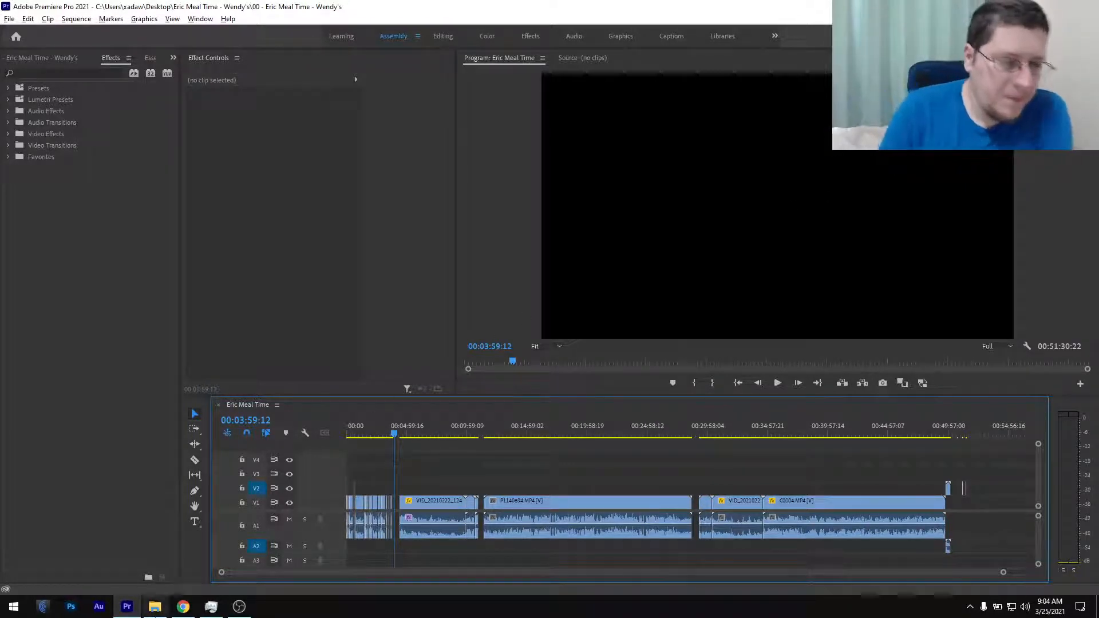
- Check the stream status in OBS and preview the restaurant menu footage at 00:05:22:05 in Premiere Pro
{"action": "left_click", "coordinate": [240, 607]}
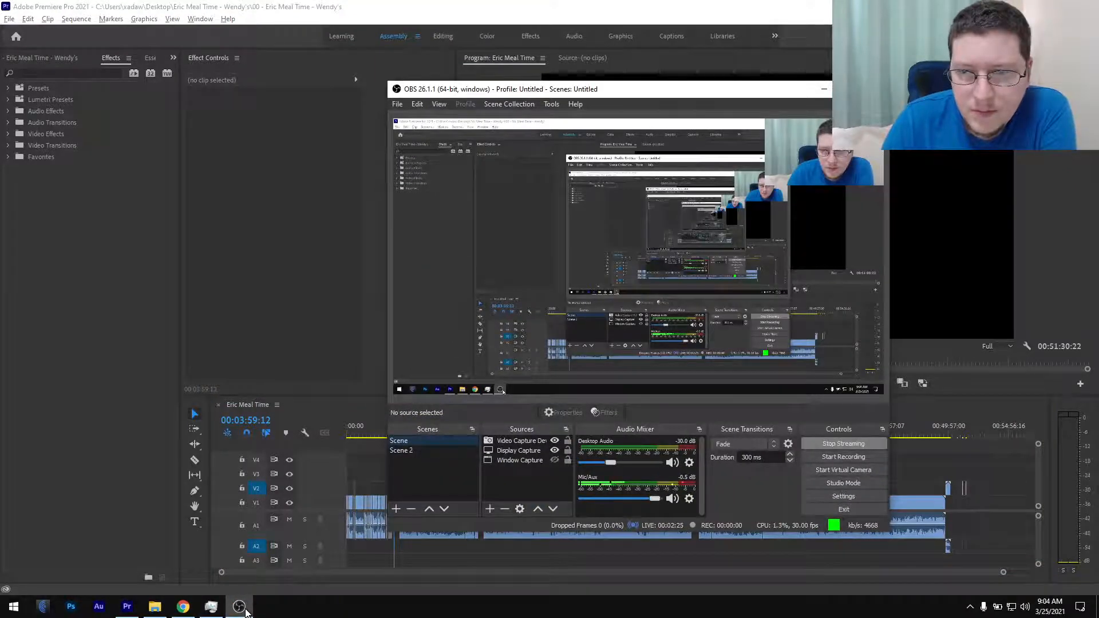
{"action": "left_click", "coordinate": [240, 607]}
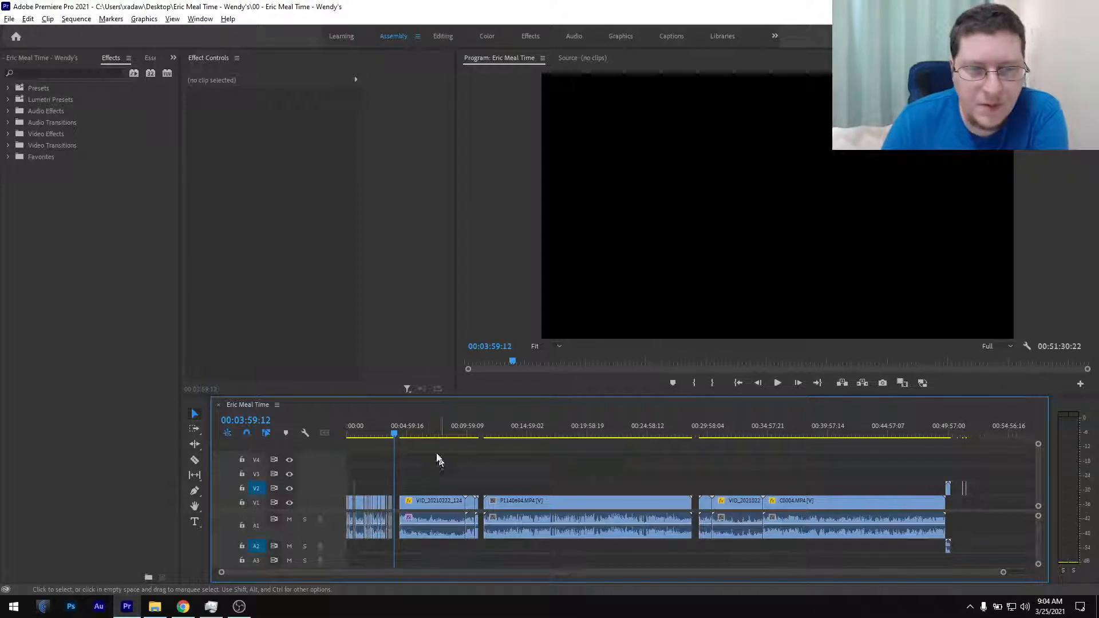
{"action": "left_click", "coordinate": [411, 433]}
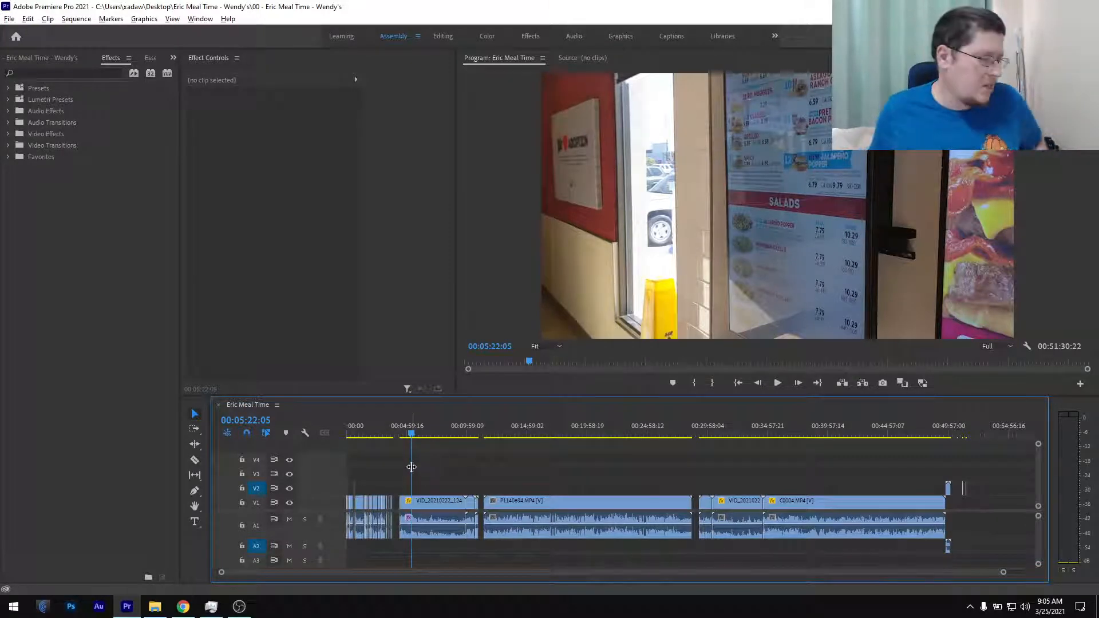
{"action": "left_click", "coordinate": [245, 615]}
{"action": "left_click", "coordinate": [244, 615]}
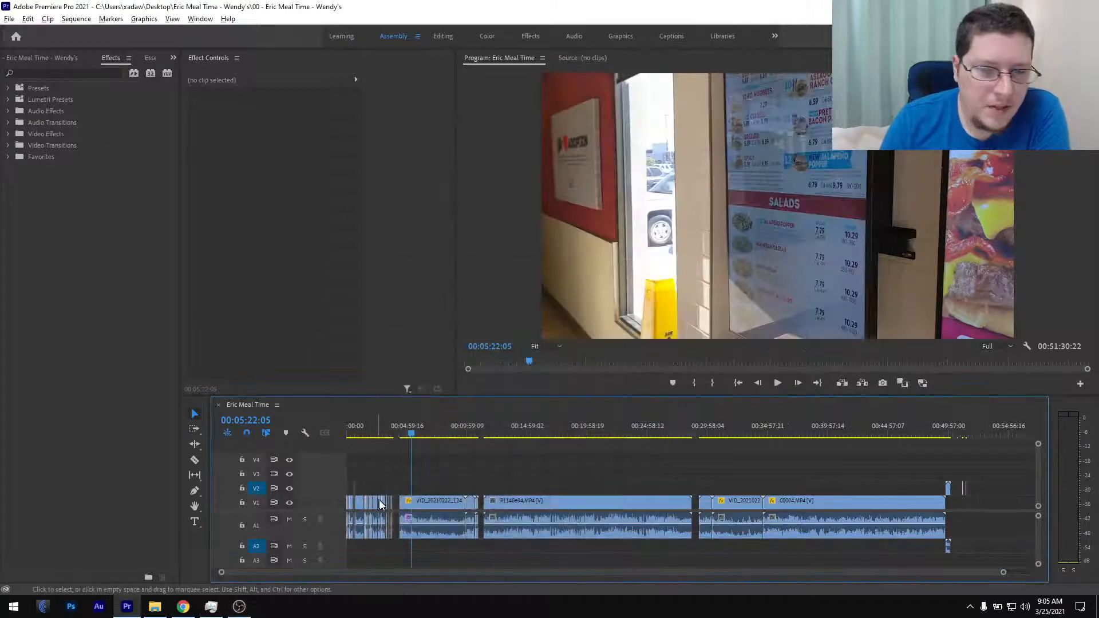
- Place the playhead at 00:03:55:02, at the end of the edited opening section
{"action": "left_click", "coordinate": [395, 437]}
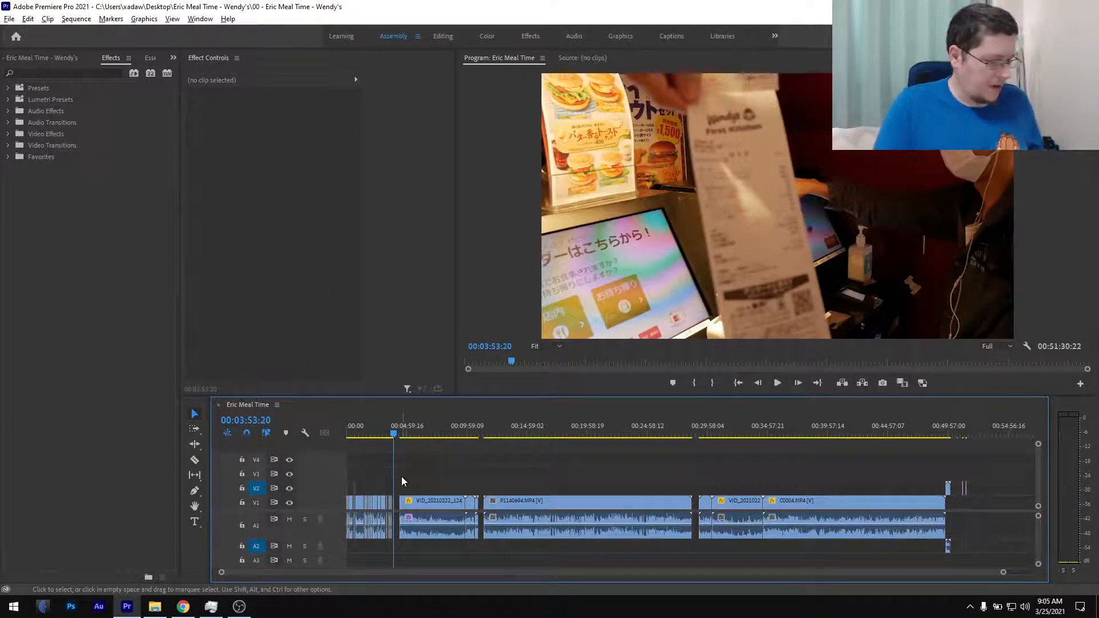
{"action": "scroll", "coordinate": [401, 478], "scroll_direction": "up", "scroll_amount": 6}
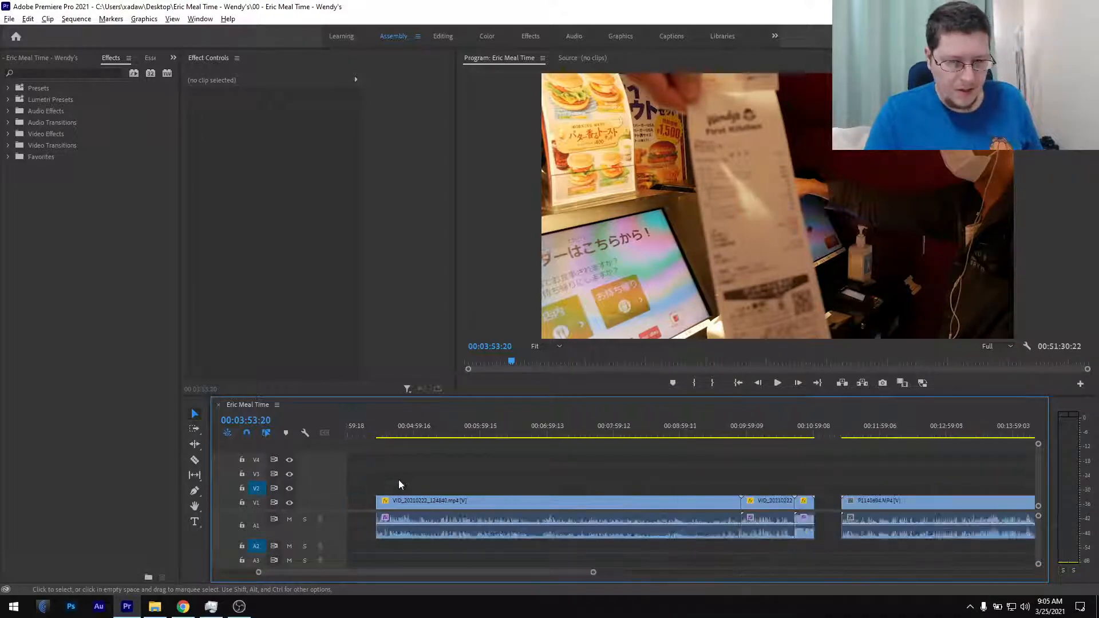
{"action": "left_click_drag", "start_coordinate": [584, 436], "coordinate": [586, 440]}
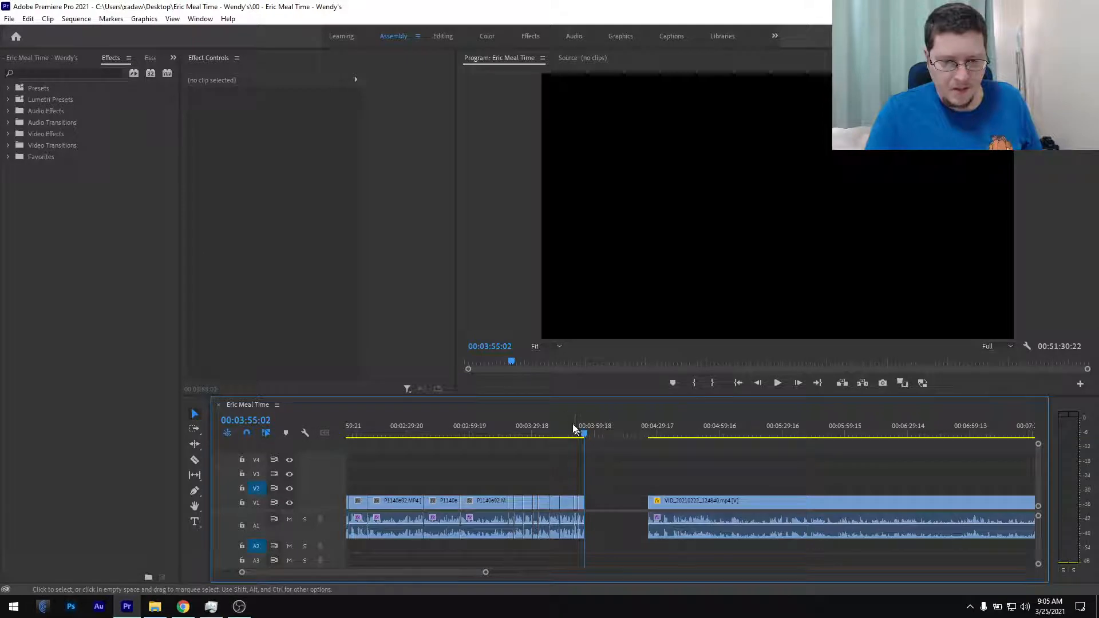
- Switch to OBS, raise the Desktop Audio level to -15.2 dB, and return to Premiere Pro
{"action": "left_click", "coordinate": [238, 607]}
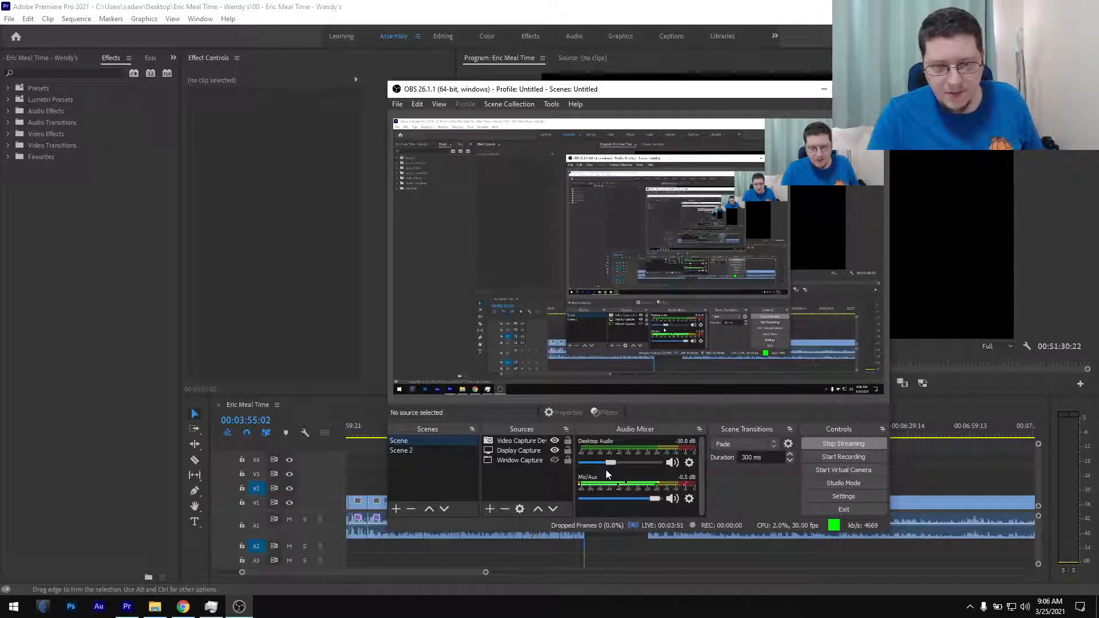
{"action": "left_click_drag", "start_coordinate": [611, 464], "coordinate": [623, 464]}
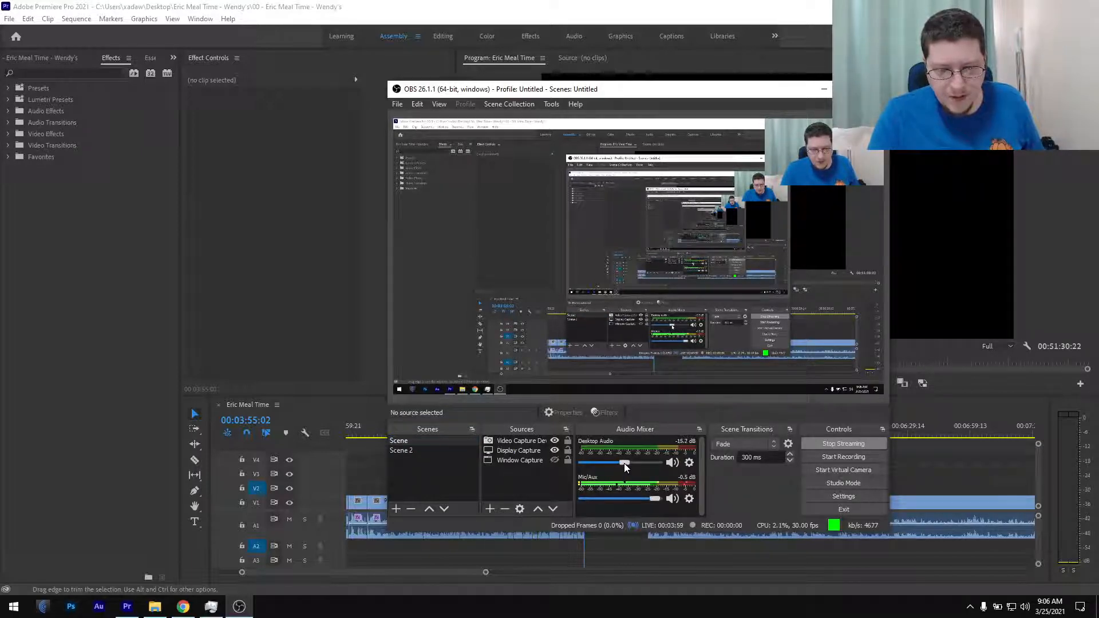
{"action": "left_click", "coordinate": [819, 89]}
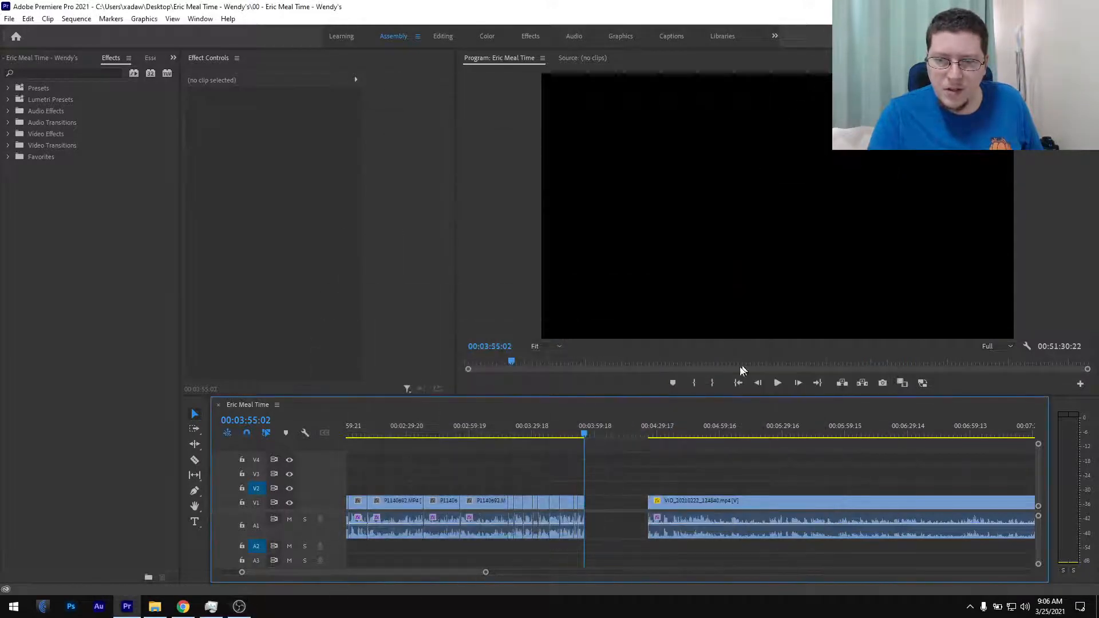
- Play the sequence from around 00:03:16 while checking the desktop audio meter in OBS, and stop playback
{"action": "left_click", "coordinate": [498, 436]}
{"action": "key", "text": "space"}
{"action": "left_click", "coordinate": [239, 606]}
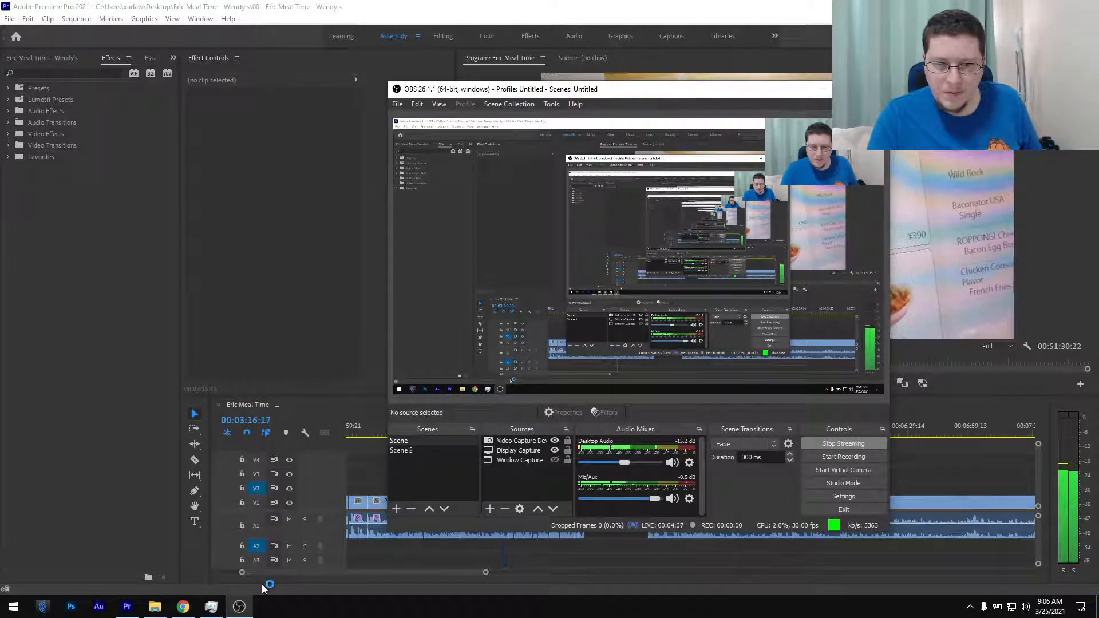
{"action": "left_click", "coordinate": [242, 609]}
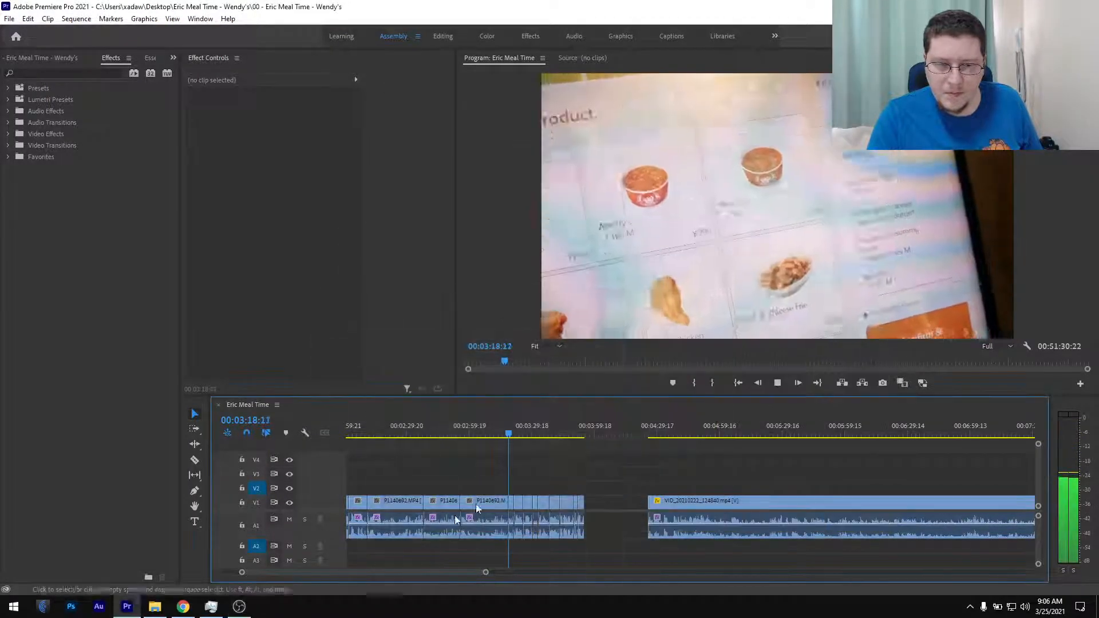
{"action": "key", "text": "space"}
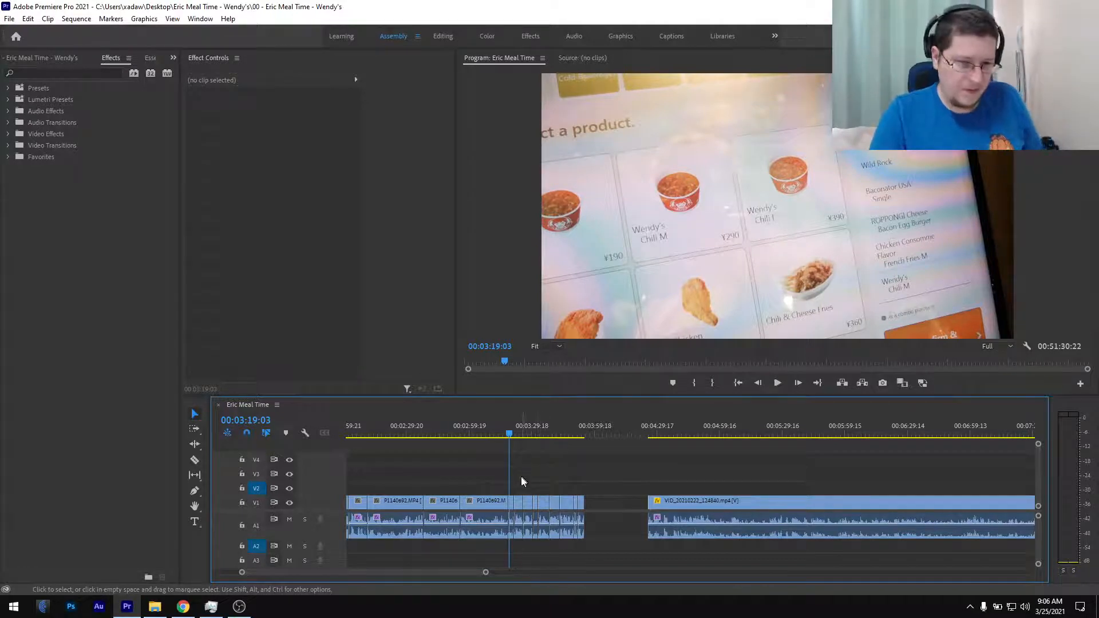
- Review the edited opening section, including the ordering screen, the Wendy's sign and the storefront introduction at 00:00:09:01
{"action": "scroll", "coordinate": [521, 481], "scroll_direction": "down", "scroll_amount": 5}
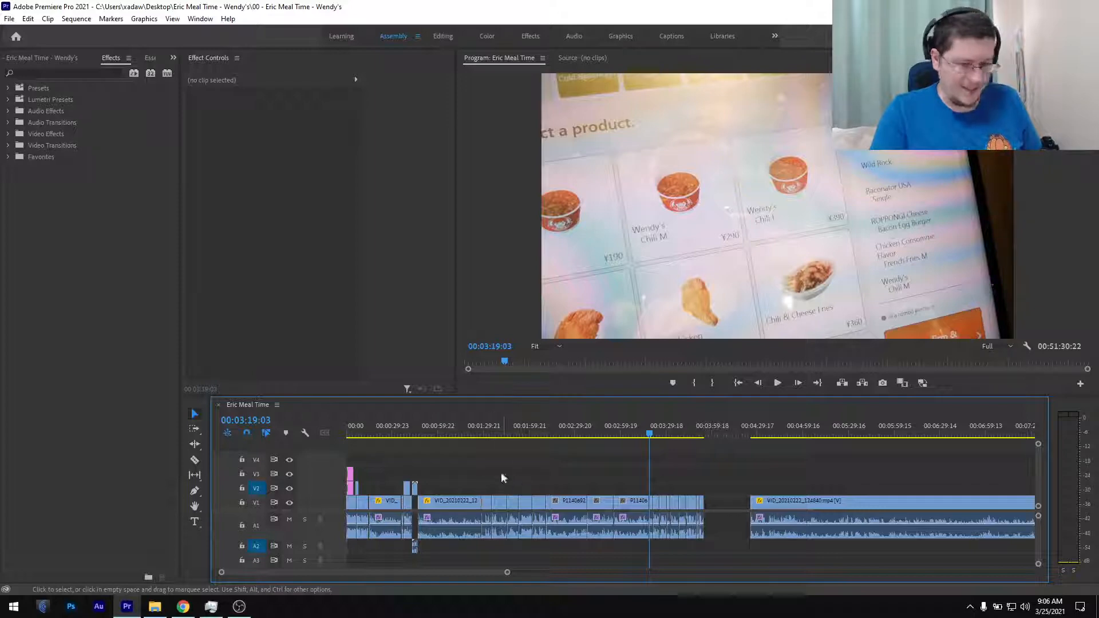
{"action": "scroll", "coordinate": [442, 464], "scroll_direction": "up", "scroll_amount": 3}
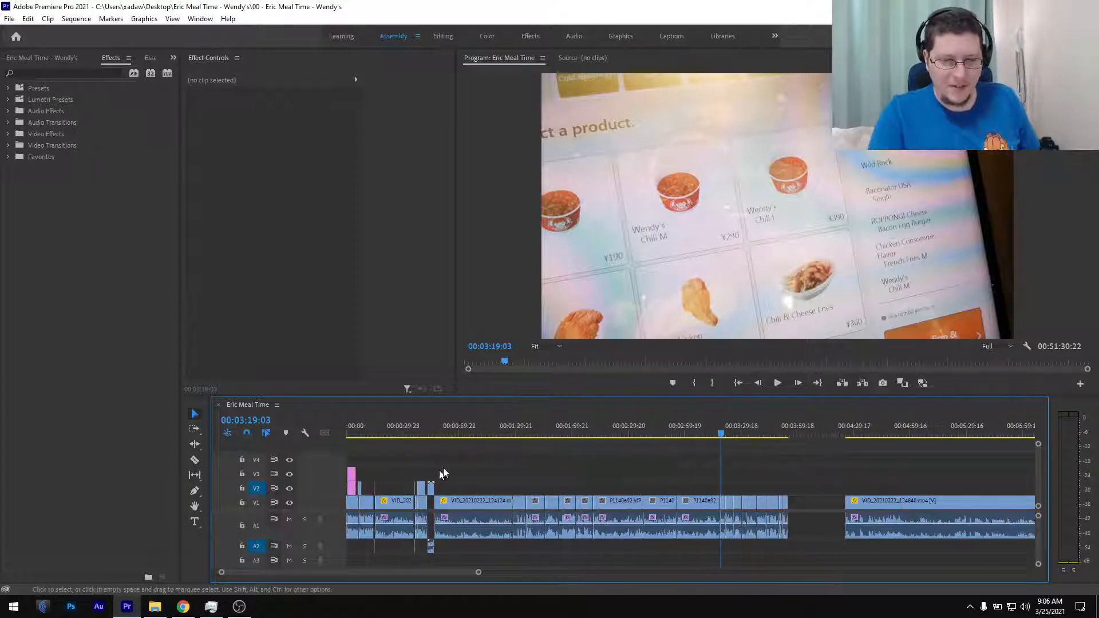
{"action": "left_click_drag", "start_coordinate": [787, 434], "coordinate": [613, 454]}
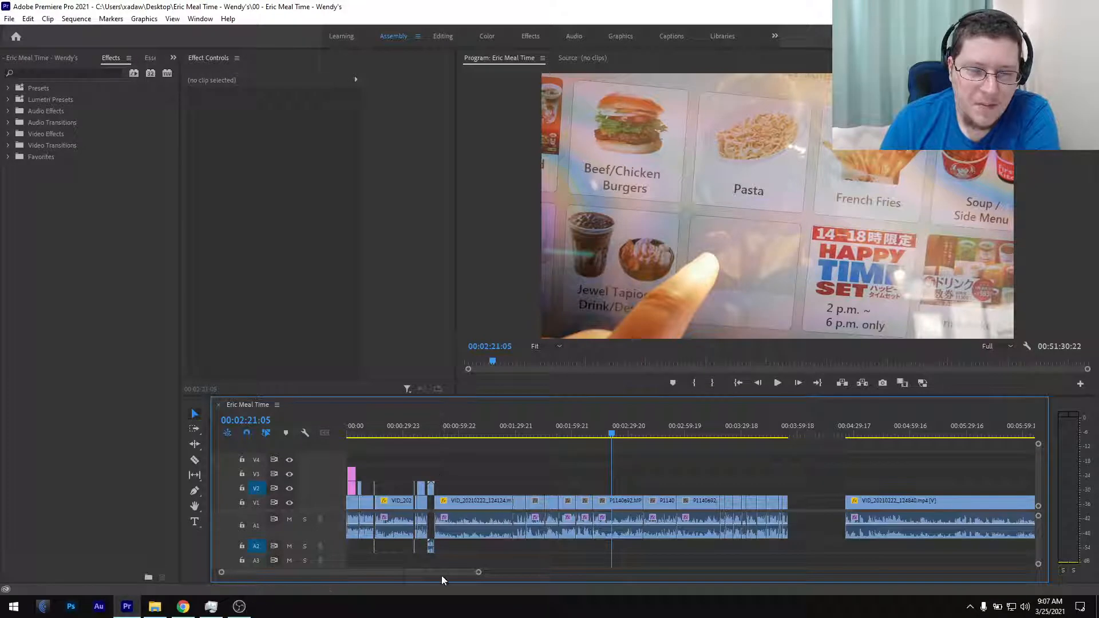
{"action": "mouse_move", "coordinate": [479, 572]}
{"action": "left_mouse_down"}
{"action": "mouse_move", "coordinate": [460, 584]}
{"action": "mouse_move", "coordinate": [394, 582]}
{"action": "left_mouse_up"}
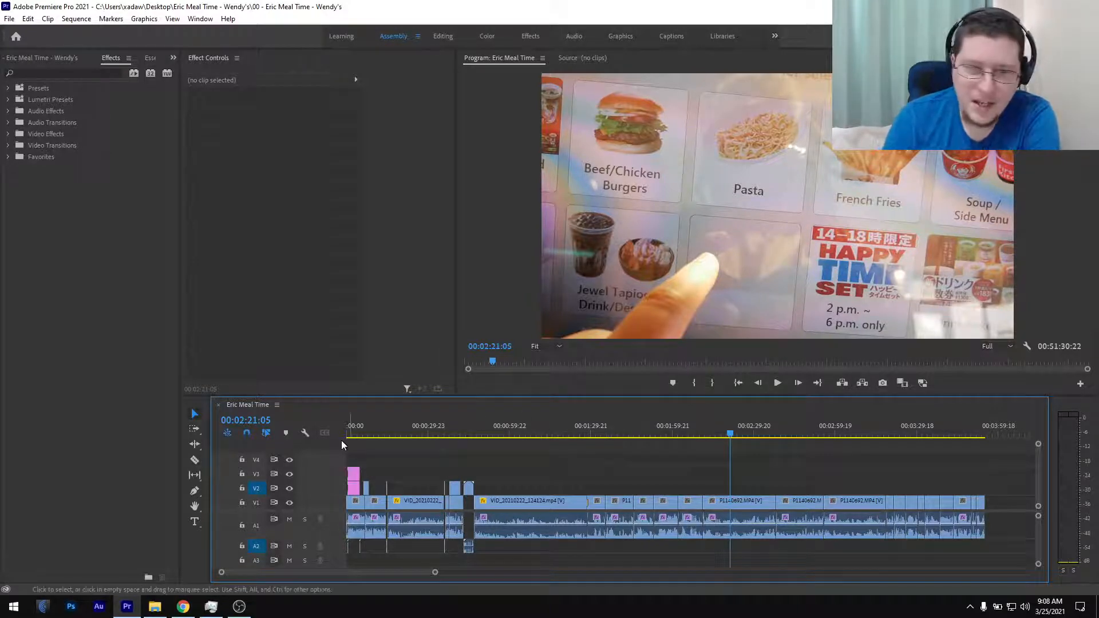
{"action": "left_click_drag", "start_coordinate": [421, 434], "coordinate": [368, 441]}
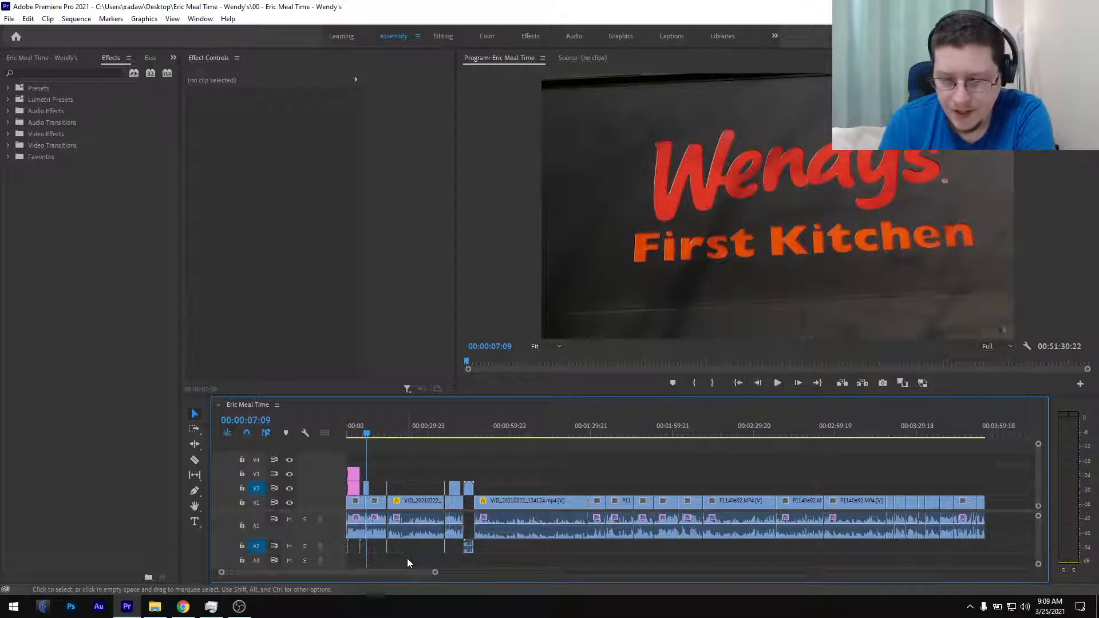
{"action": "left_click", "coordinate": [380, 432]}
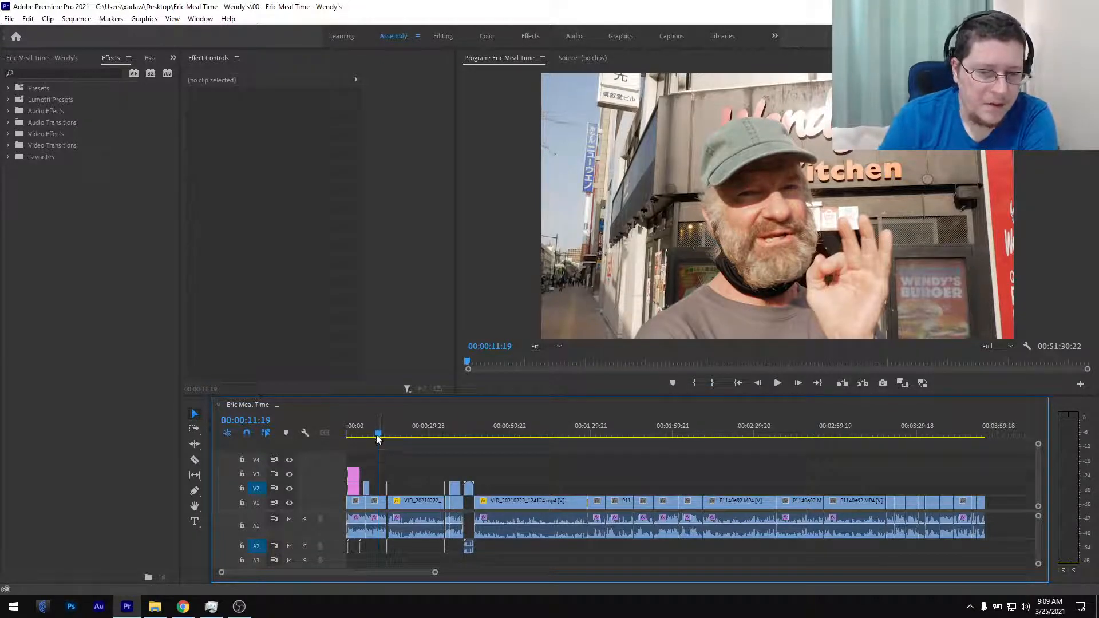
{"action": "left_click_drag", "start_coordinate": [378, 437], "coordinate": [370, 436]}
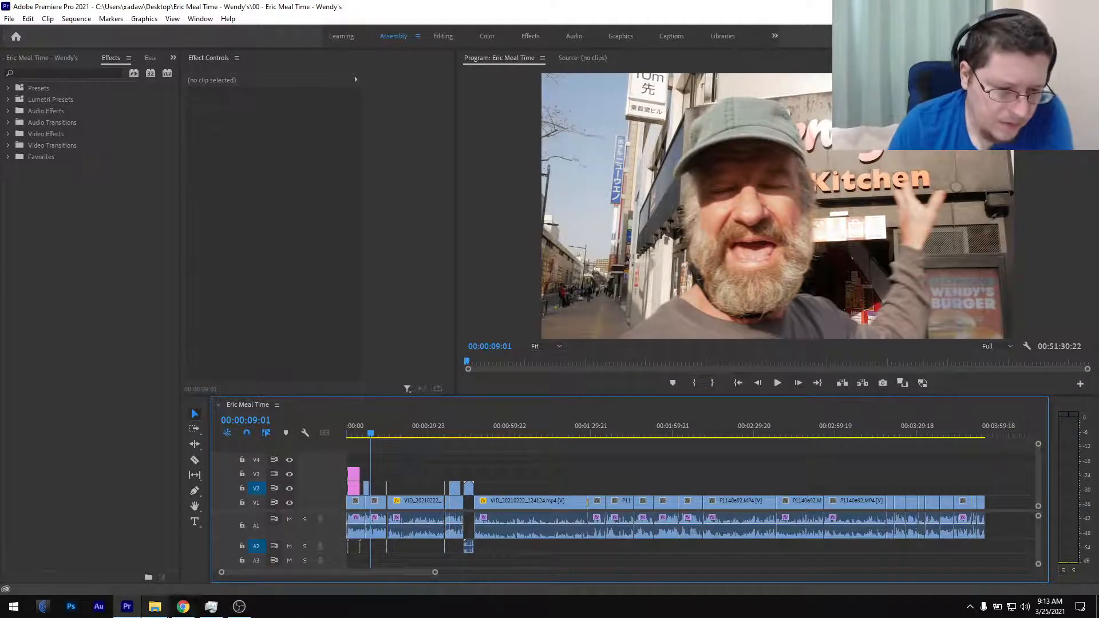
- Check the live stream's analytics and chat in YouTube Studio and return to Premiere Pro
{"action": "left_click", "coordinate": [183, 608]}
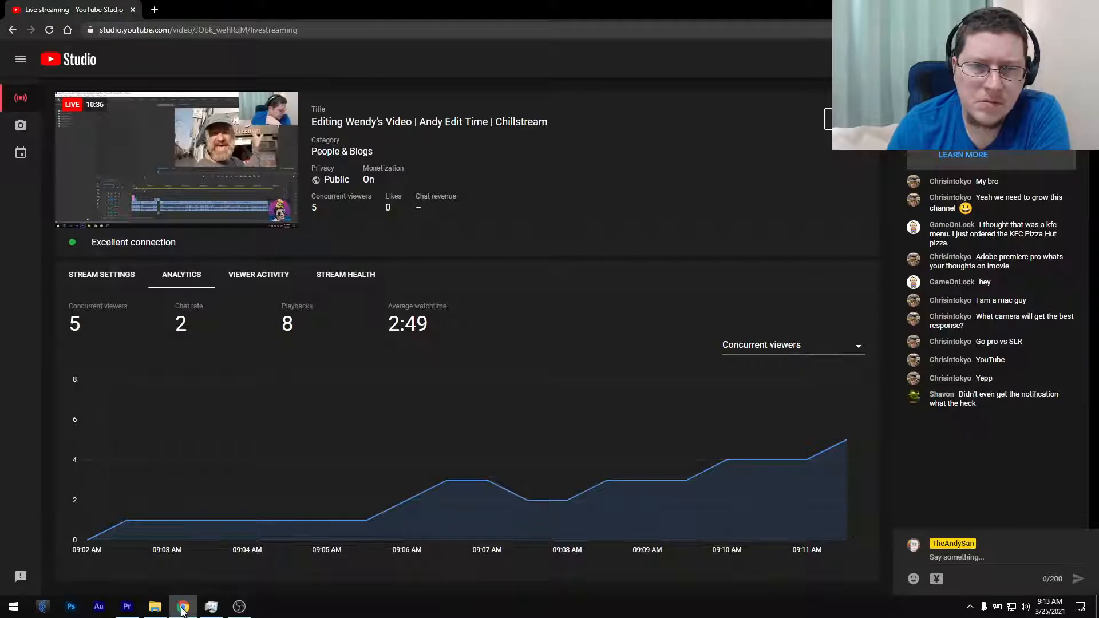
{"action": "left_click", "coordinate": [180, 608]}
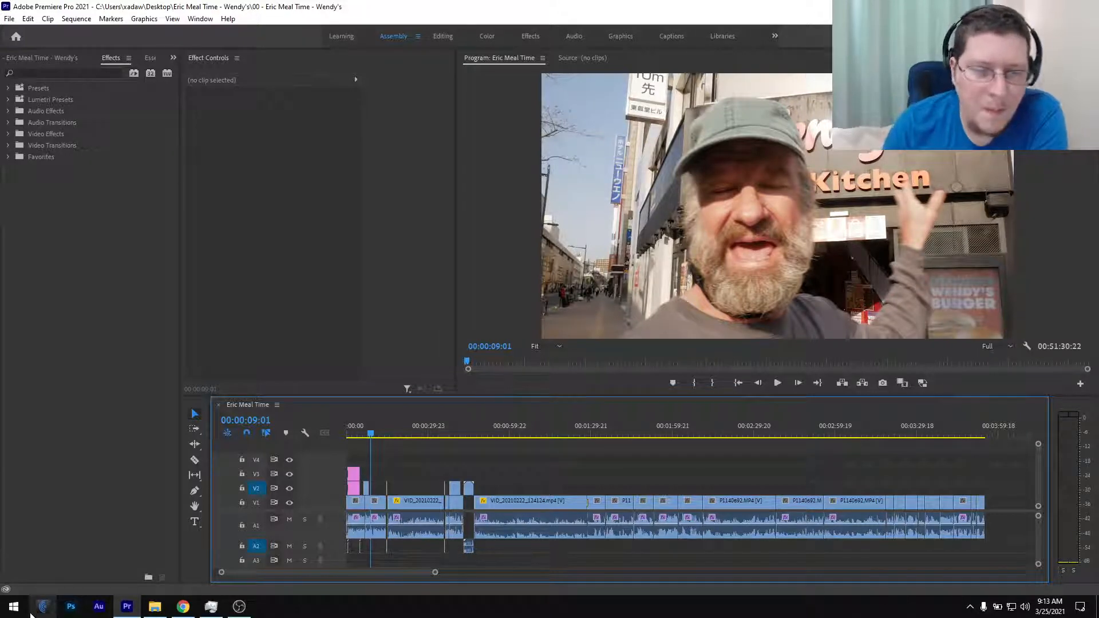
- Inspect the gap after the edited opening section and preview the receipt shot at 00:03:50:15
{"action": "scroll", "coordinate": [578, 503], "scroll_direction": "down", "scroll_amount": 5}
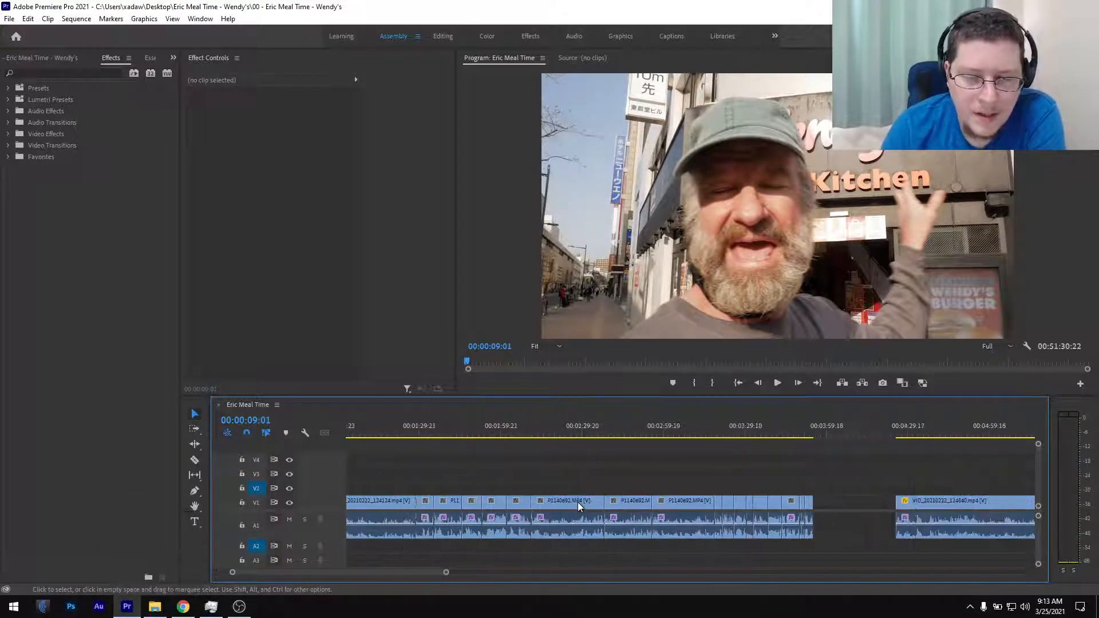
{"action": "scroll", "coordinate": [579, 503], "scroll_direction": "down", "scroll_amount": 3}
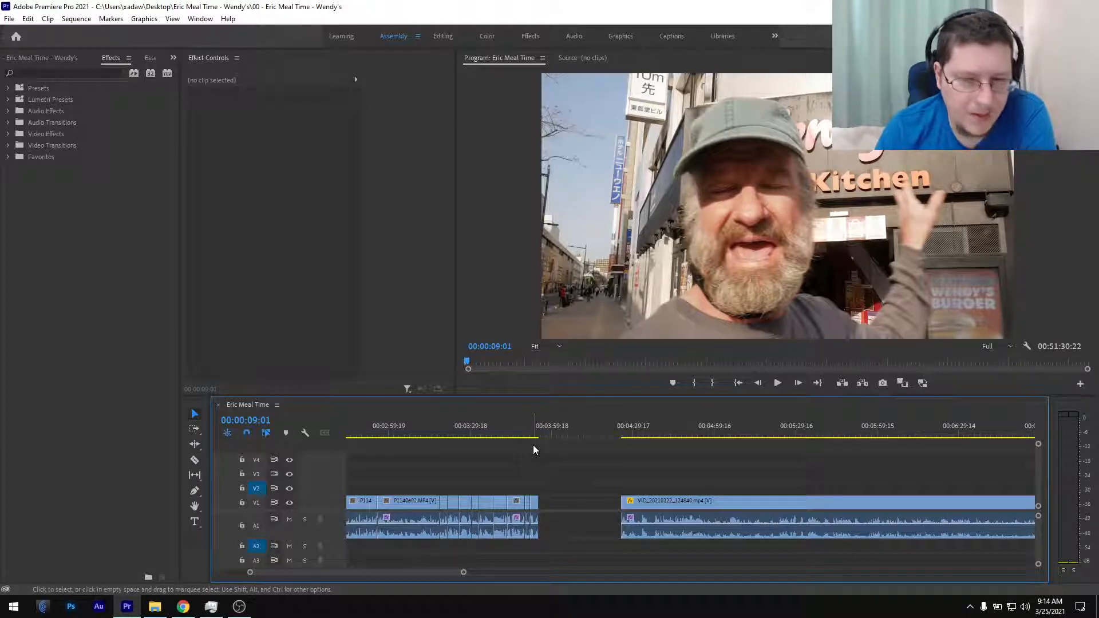
{"action": "left_click_drag", "start_coordinate": [532, 429], "coordinate": [527, 442]}
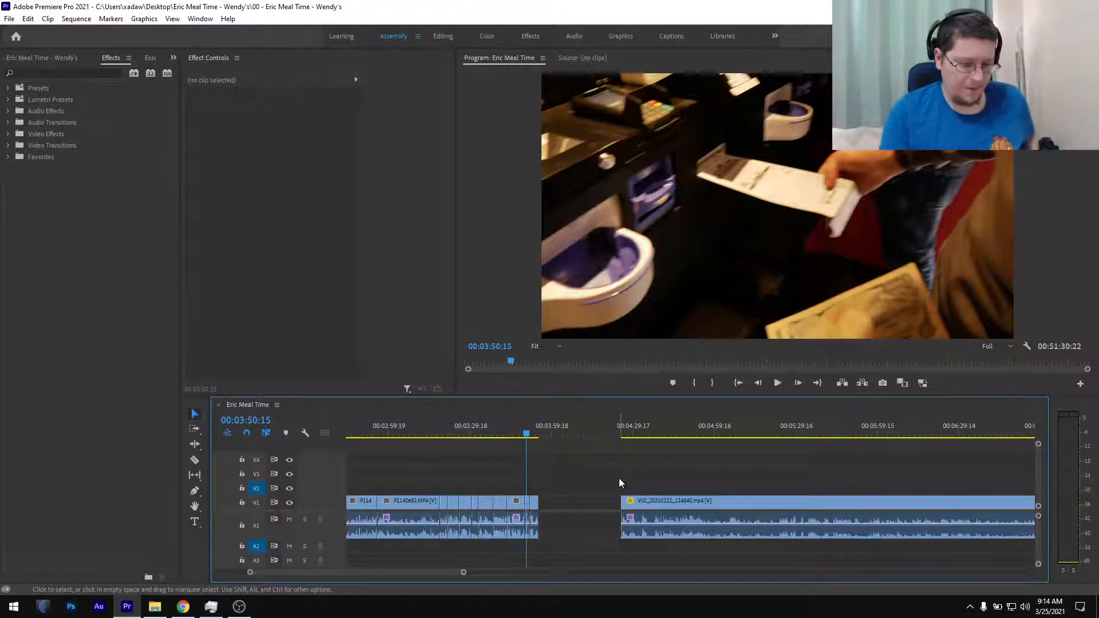
- Examine the whole sequence on the timeline, and take a closer look at its opening clips
{"action": "key", "text": "backslash"}
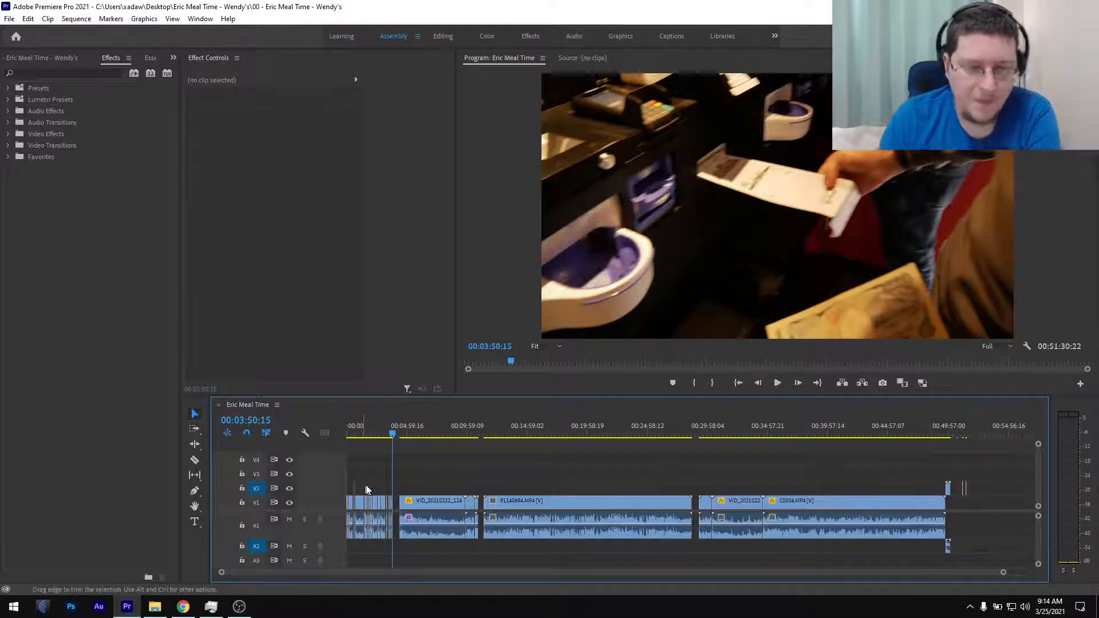
{"action": "key", "text": "="}
{"action": "key", "text": "="}
{"action": "key", "text": "="}
{"action": "key", "text": "="}
{"action": "key", "text": "="}
{"action": "key", "text": "="}
{"action": "key", "text": "="}
{"action": "scroll", "coordinate": [395, 480], "scroll_direction": "left", "scroll_amount": 2}
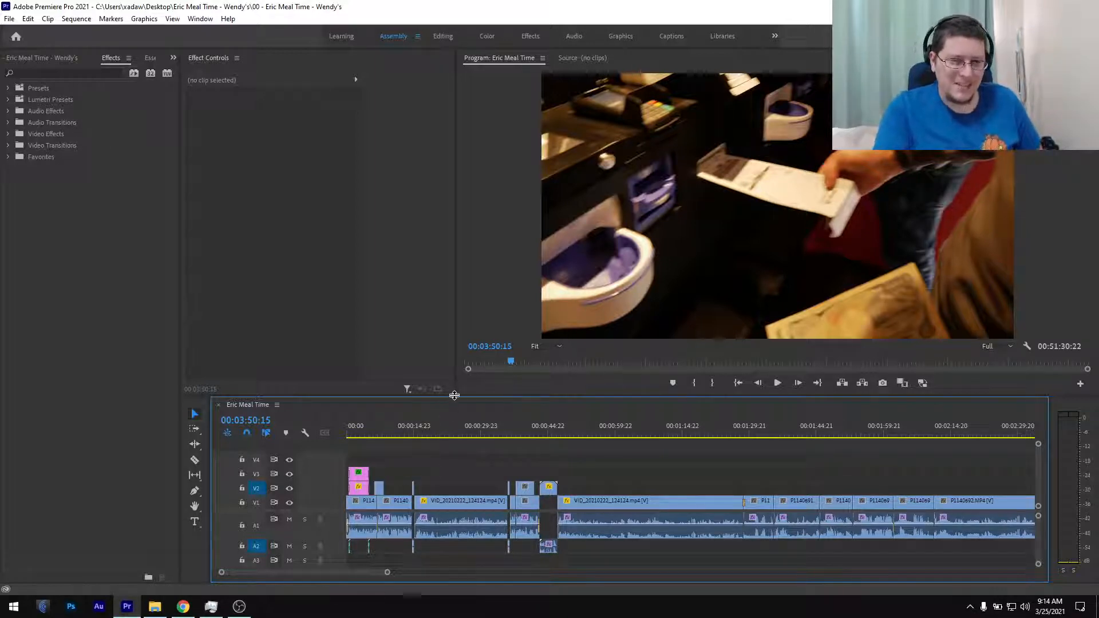
- Try a taller timeline panel to show more tracks, and restore its height
{"action": "left_click_drag", "start_coordinate": [455, 396], "coordinate": [463, 303]}
{"action": "scroll", "coordinate": [434, 518], "scroll_direction": "down", "scroll_amount": 5}
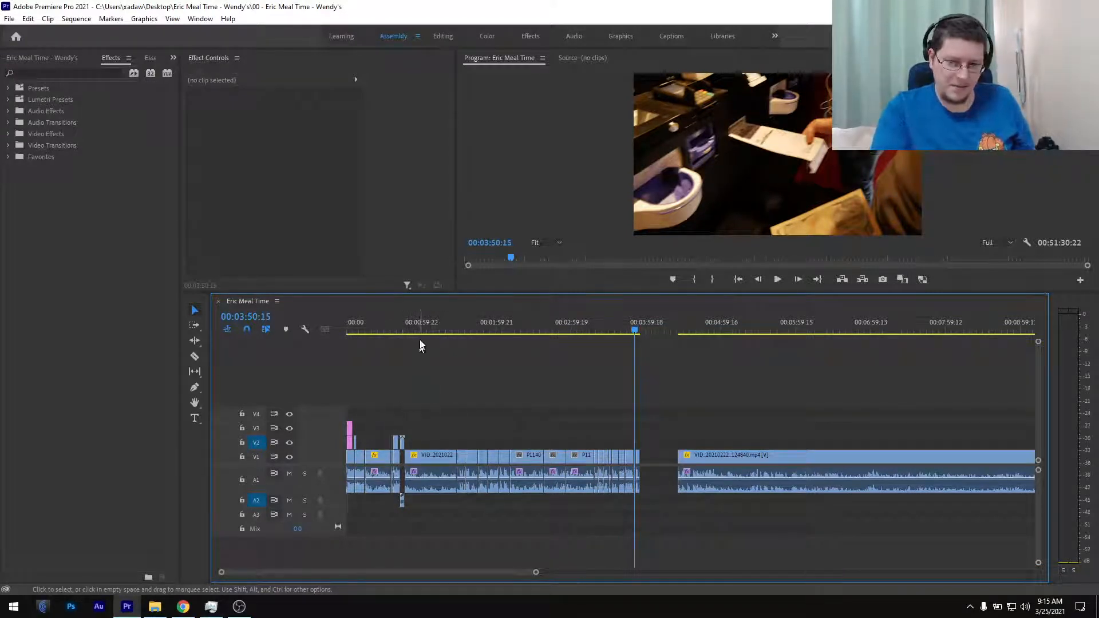
{"action": "left_click_drag", "start_coordinate": [465, 298], "coordinate": [474, 400]}
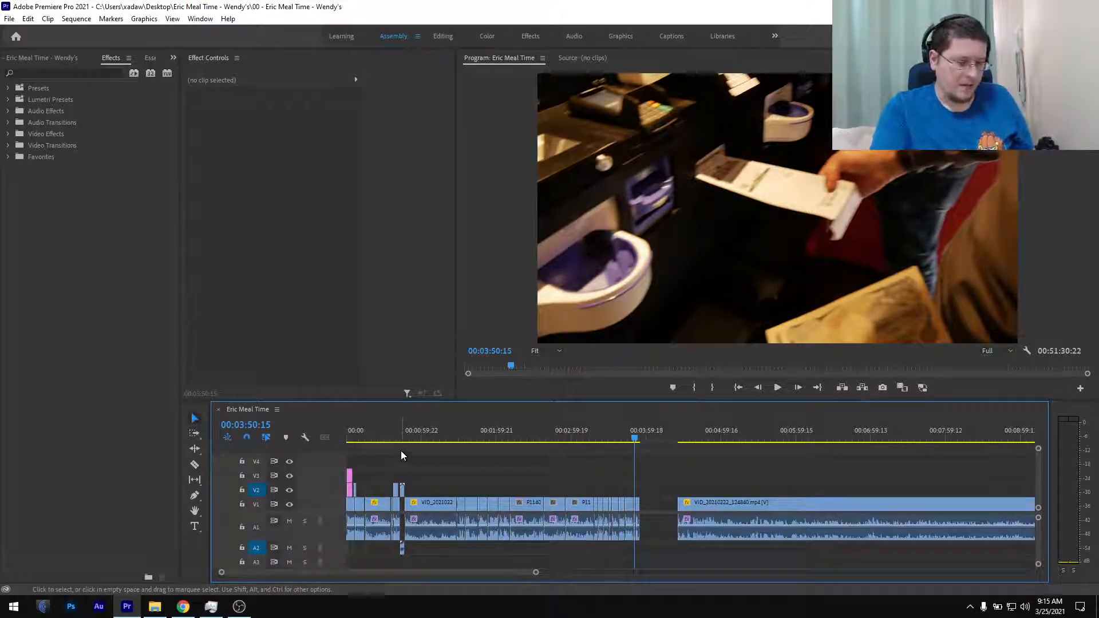
- Preview the Instagram overlay at 00:00:03:19 by toggling the visibility of tracks V3 and V2 off and on
{"action": "scroll", "coordinate": [404, 450], "scroll_direction": "up", "scroll_amount": 6}
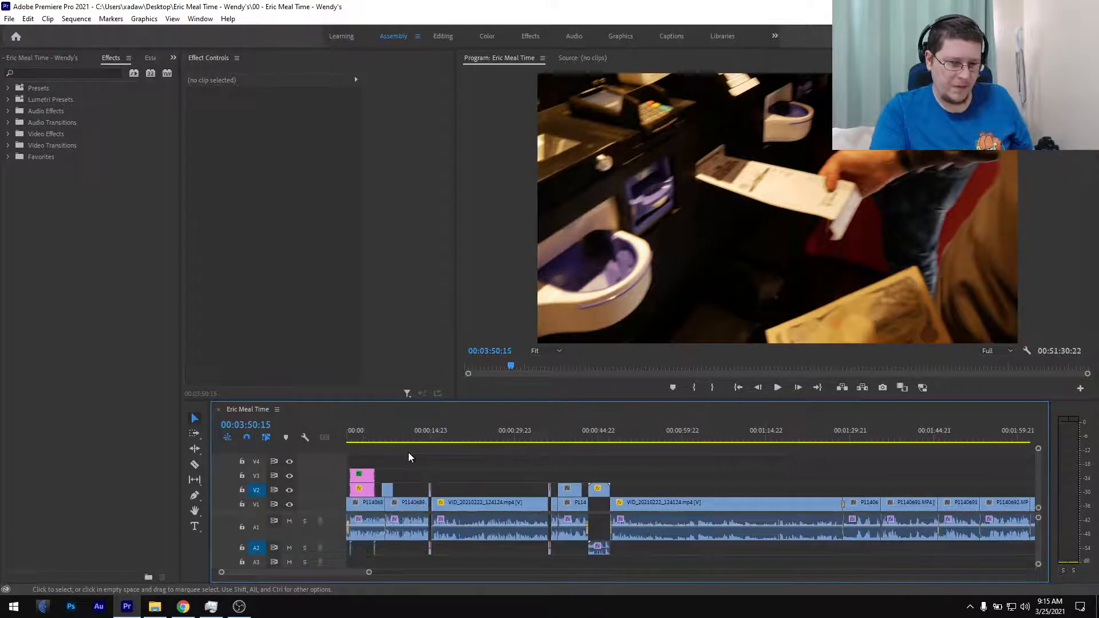
{"action": "scroll", "coordinate": [410, 458], "scroll_direction": "up", "scroll_amount": 4}
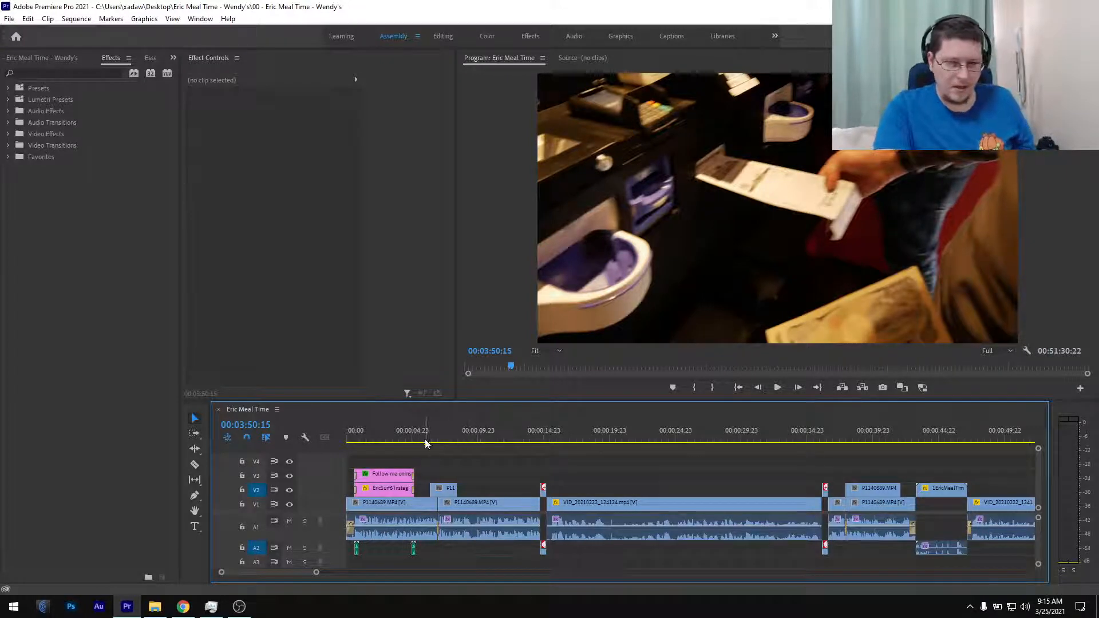
{"action": "left_click", "coordinate": [396, 436]}
{"action": "left_click", "coordinate": [289, 476]}
{"action": "left_click", "coordinate": [289, 476]}
{"action": "left_click", "coordinate": [289, 490]}
{"action": "left_click", "coordinate": [289, 491]}
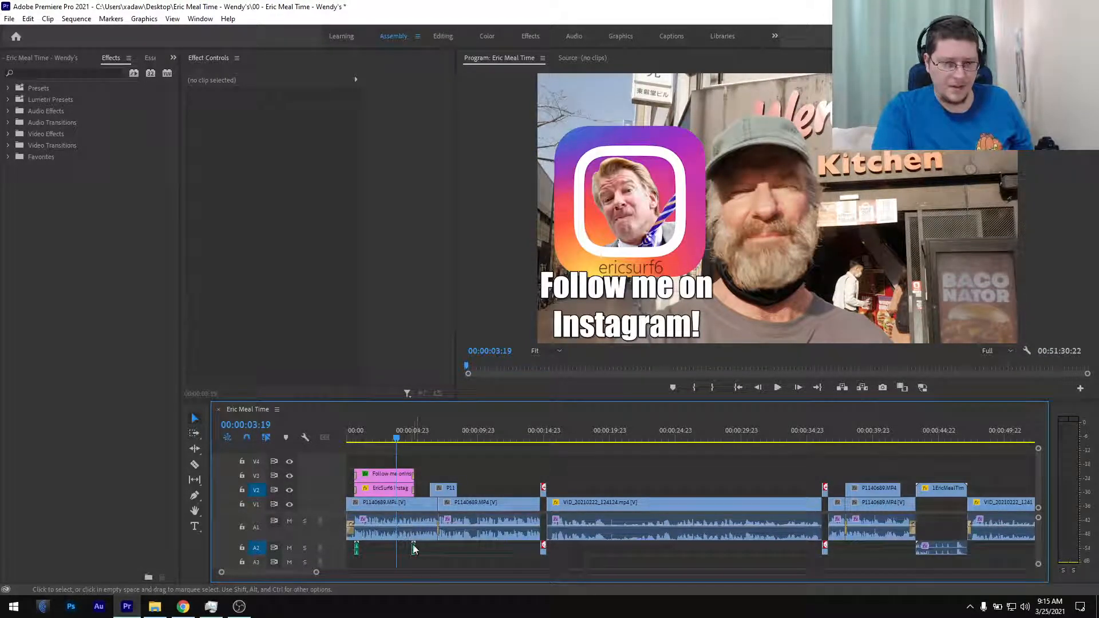
- Solo track A2 to hear the sound effect where the Instagram overlay ends, then turn the solo off
{"action": "left_click", "coordinate": [305, 548]}
{"action": "left_click", "coordinate": [412, 439]}
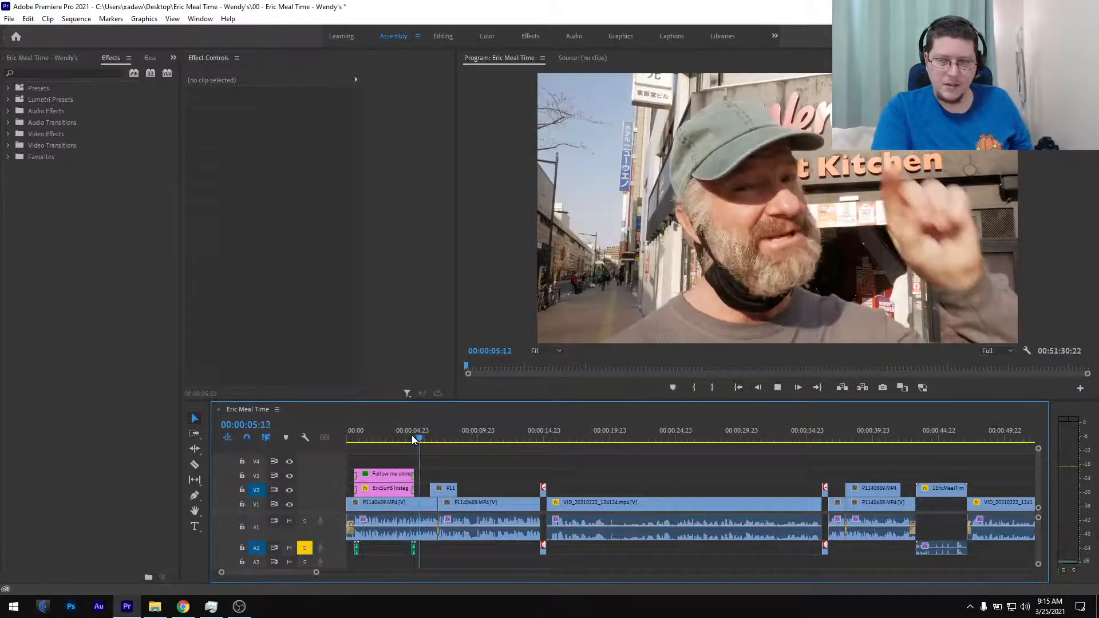
{"action": "key", "text": "space"}
{"action": "left_click", "coordinate": [305, 551]}
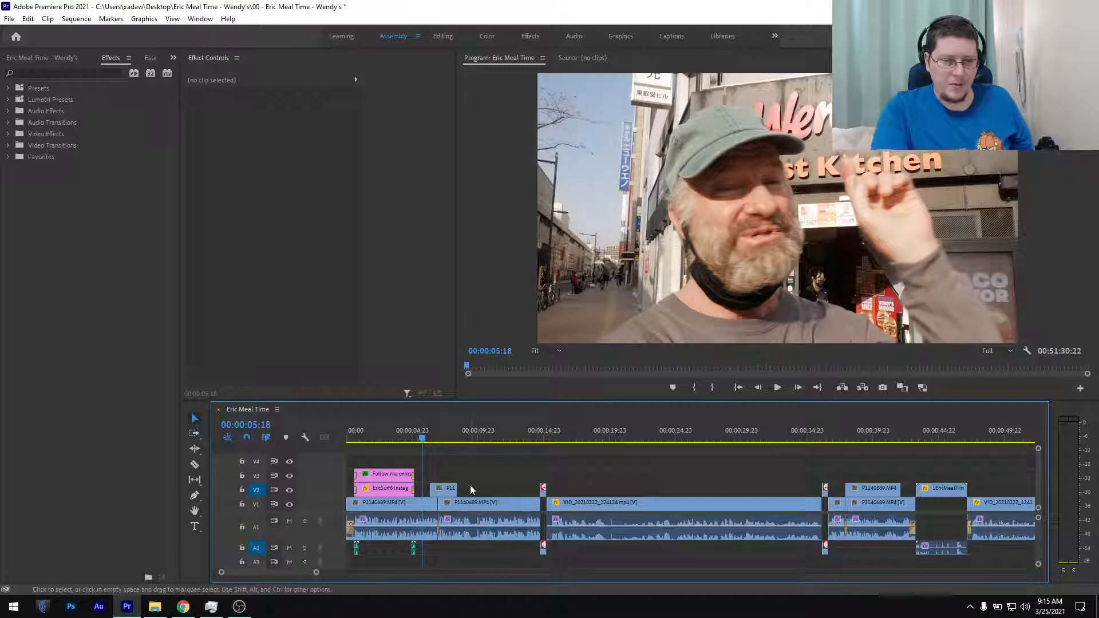
- Show the restaurant sign cutaway at 00:00:07:04, and play the glitch transition that starts at 00:00:14:18
{"action": "left_click", "coordinate": [441, 438]}
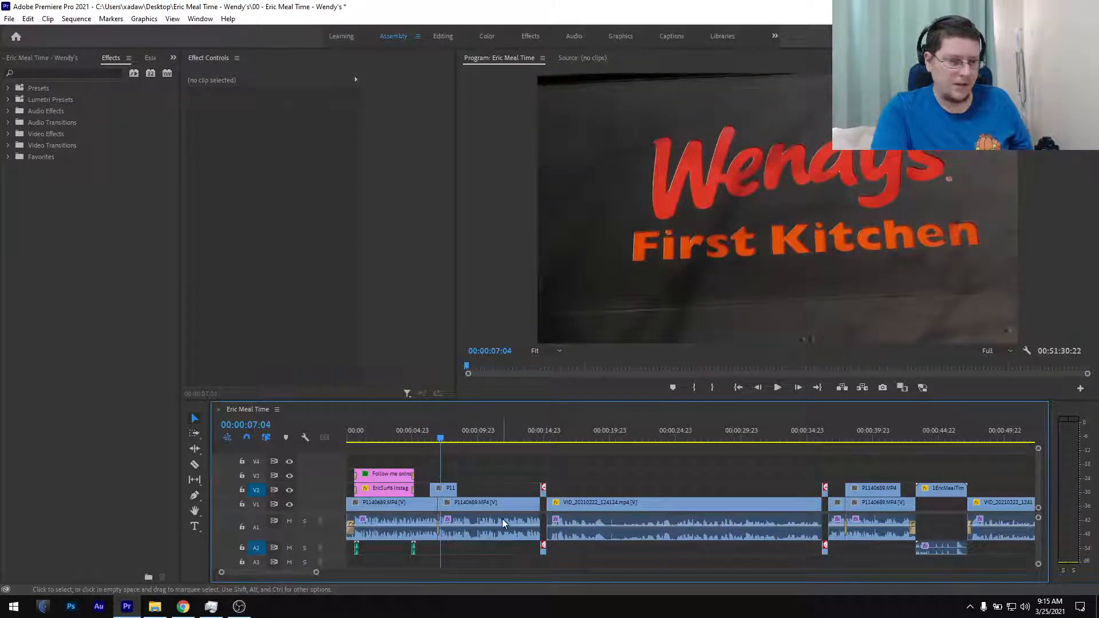
{"action": "scroll", "coordinate": [509, 526], "scroll_direction": "down", "scroll_amount": 2}
{"action": "scroll", "coordinate": [509, 526], "scroll_direction": "up", "scroll_amount": 5}
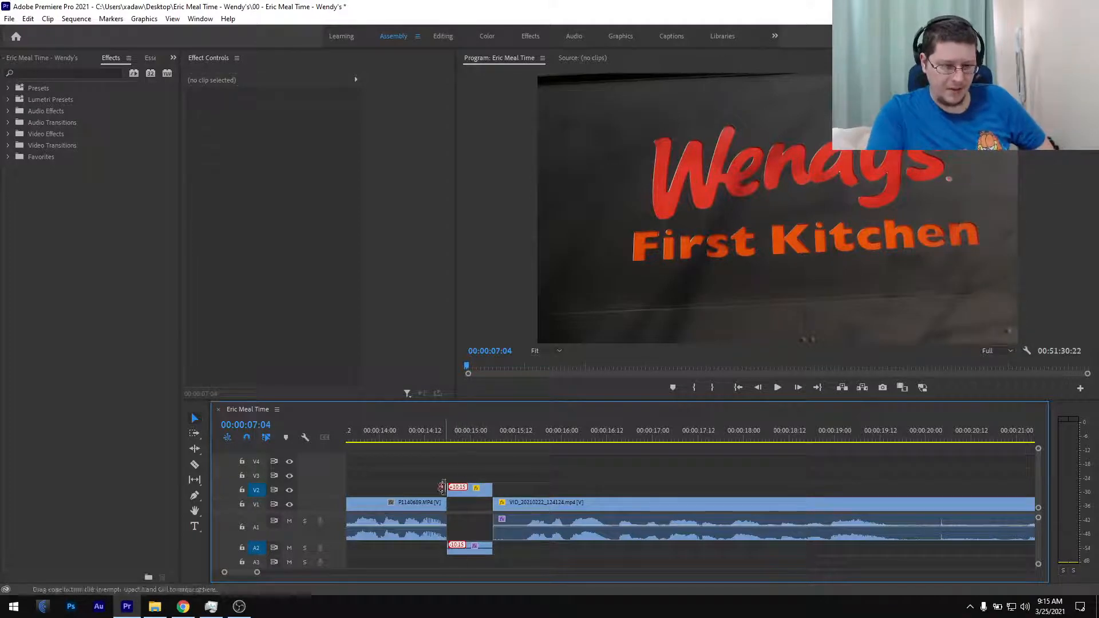
{"action": "left_click_drag", "start_coordinate": [412, 431], "coordinate": [524, 436]}
{"action": "left_click", "coordinate": [468, 422]}
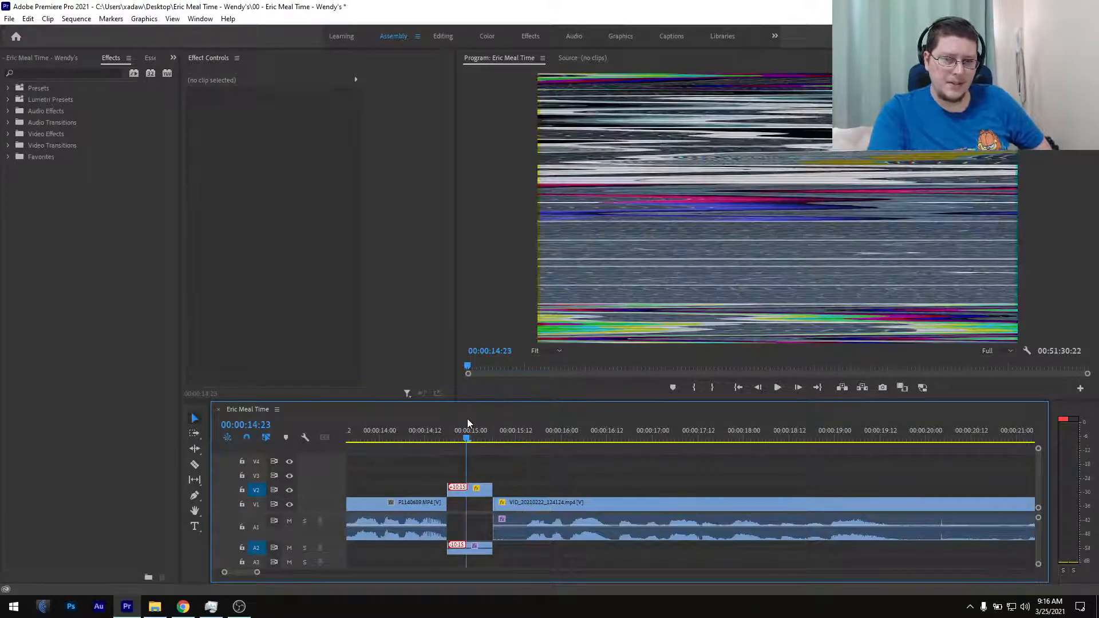
{"action": "left_click_drag", "start_coordinate": [465, 434], "coordinate": [448, 435]}
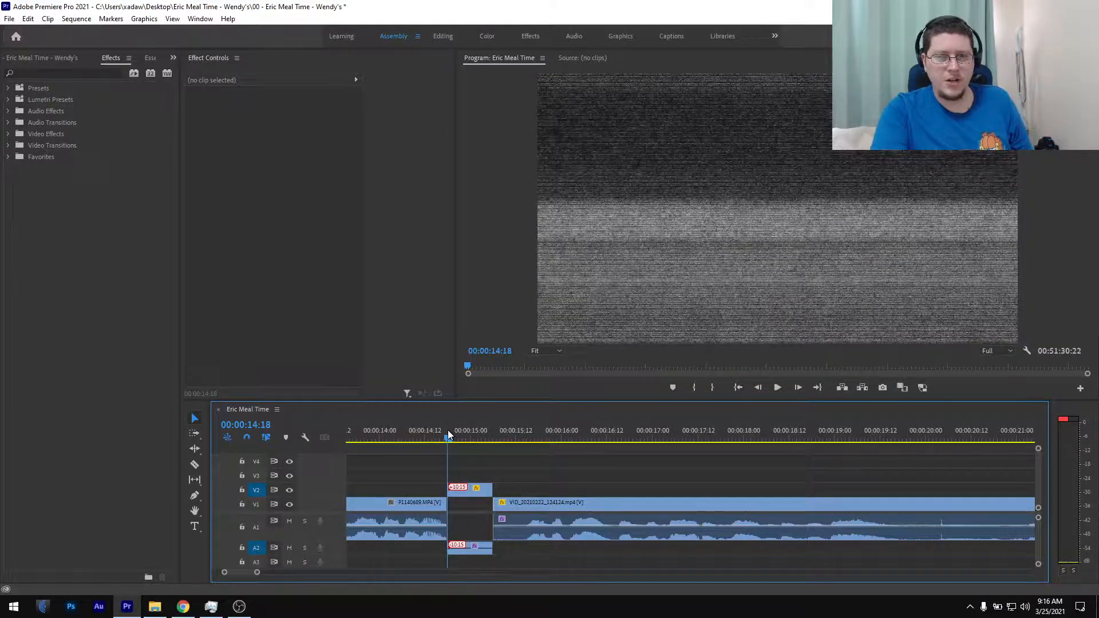
{"action": "key", "text": "space"}
{"action": "key", "text": "space"}
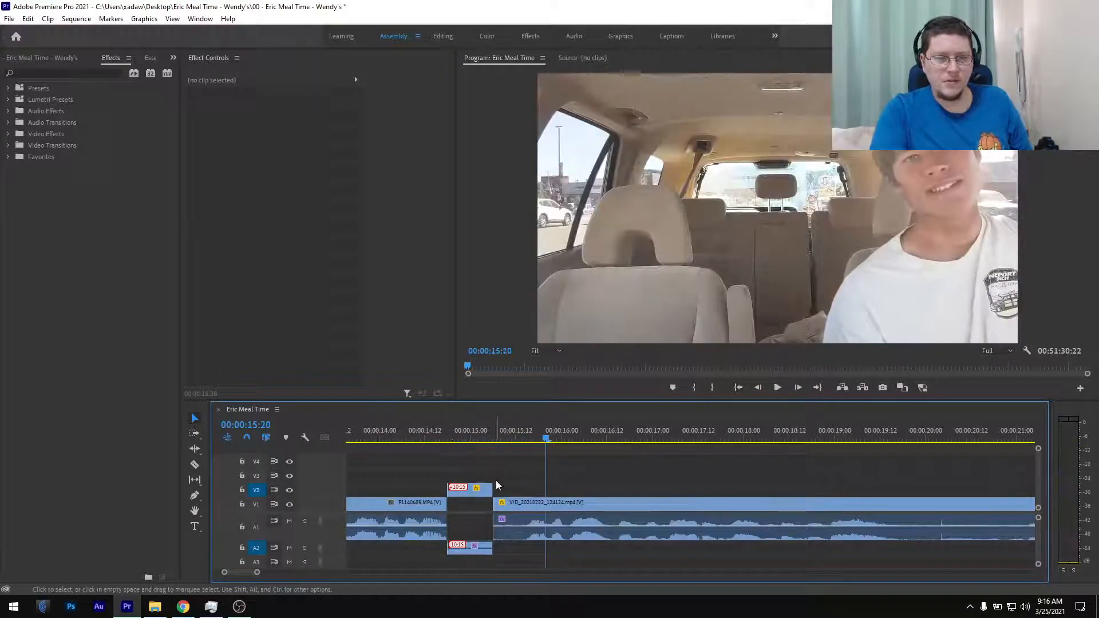
- Skim the opening from 00:00:12:05 through the car clip and Wendy's sign cutaway to the title animation at 00:00:45:01
{"action": "scroll", "coordinate": [497, 486], "scroll_direction": "down", "scroll_amount": 10}
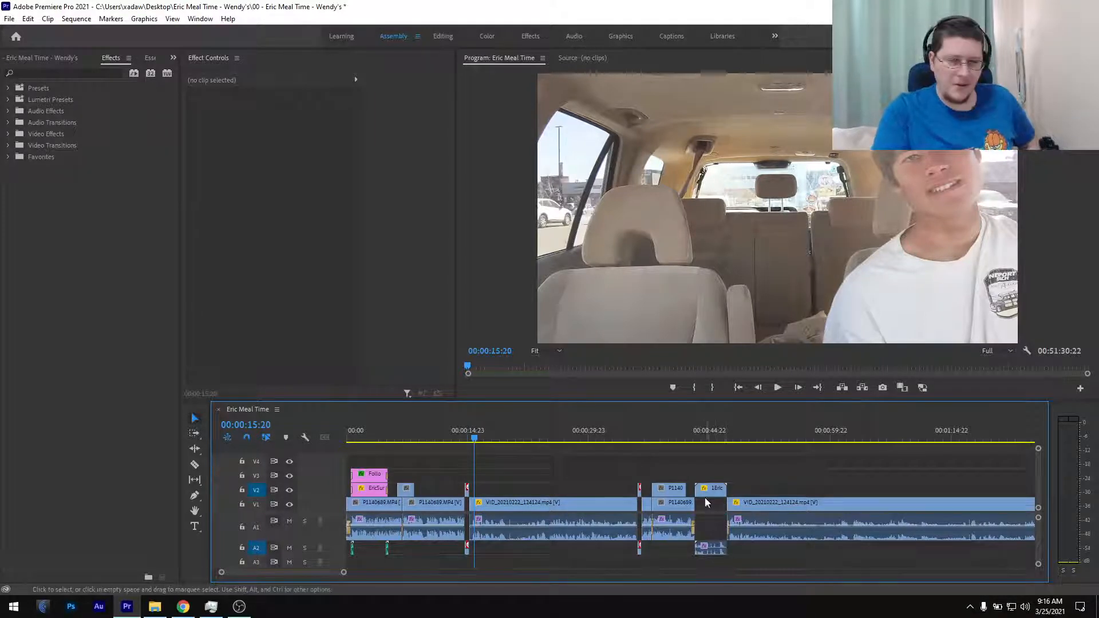
{"action": "left_click", "coordinate": [448, 434]}
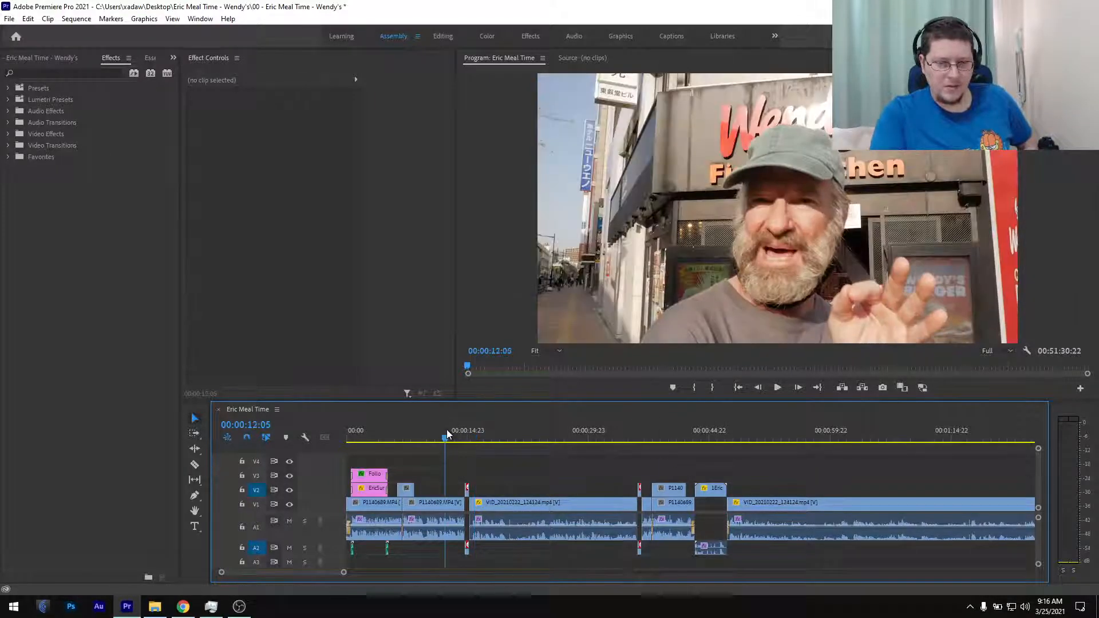
{"action": "left_click", "coordinate": [510, 439]}
{"action": "left_click_drag", "start_coordinate": [510, 438], "coordinate": [535, 438]}
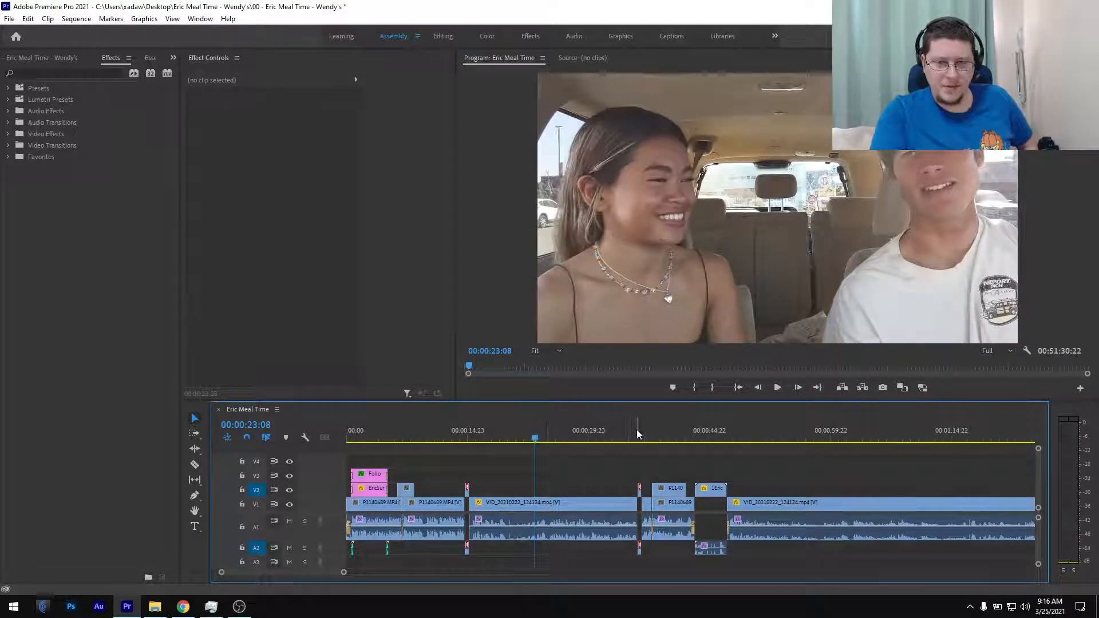
{"action": "left_click_drag", "start_coordinate": [634, 439], "coordinate": [676, 436]}
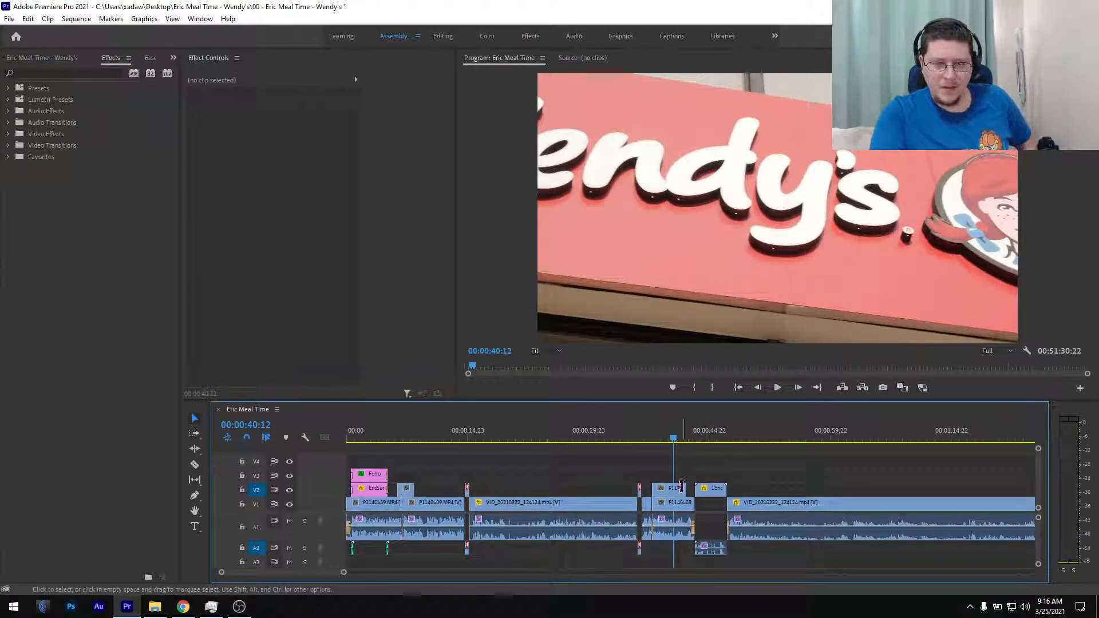
{"action": "left_click", "coordinate": [711, 435]}
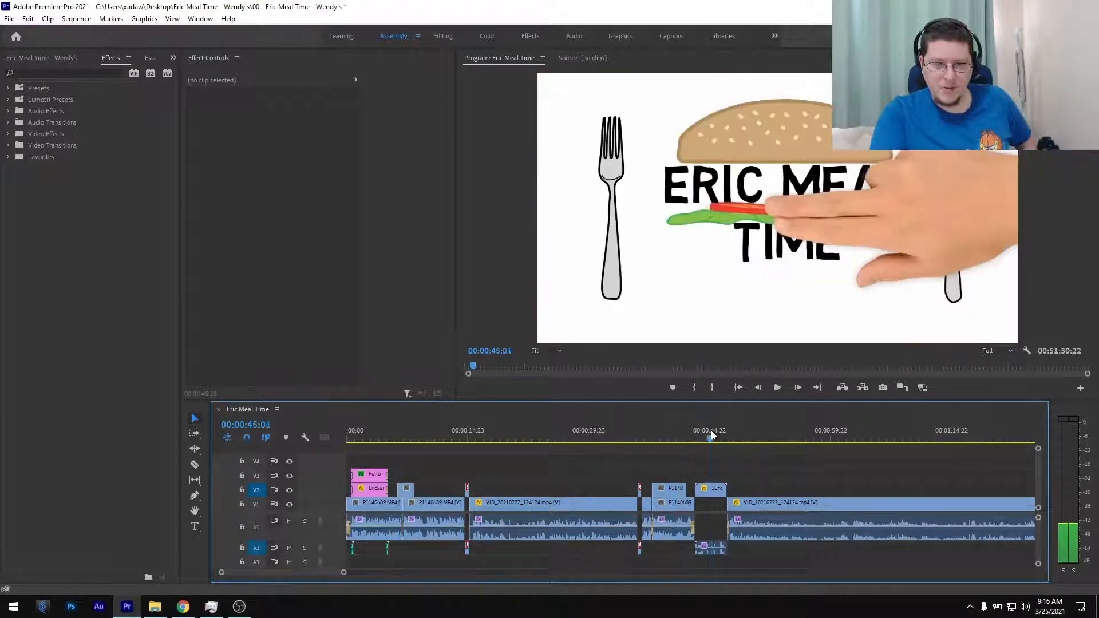
- Show the car clip after the title animation at 00:00:52:18, and save the project
{"action": "scroll", "coordinate": [716, 505], "scroll_direction": "down", "scroll_amount": 3}
{"action": "scroll", "coordinate": [712, 503], "scroll_direction": "down", "scroll_amount": 4}
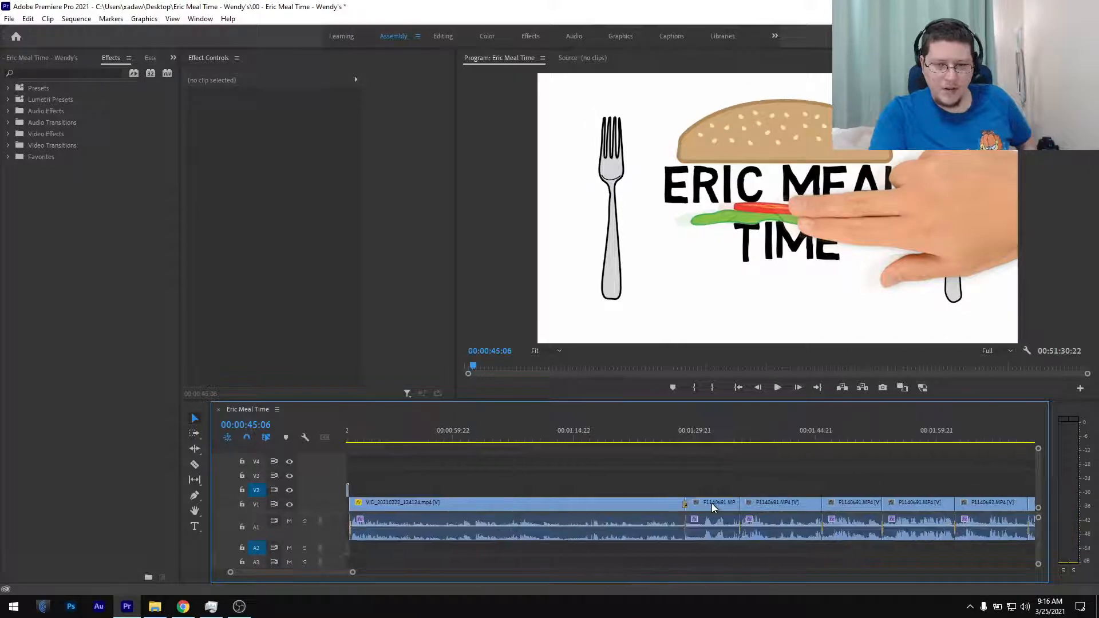
{"action": "left_click", "coordinate": [382, 437]}
{"action": "left_click_drag", "start_coordinate": [382, 437], "coordinate": [393, 437]}
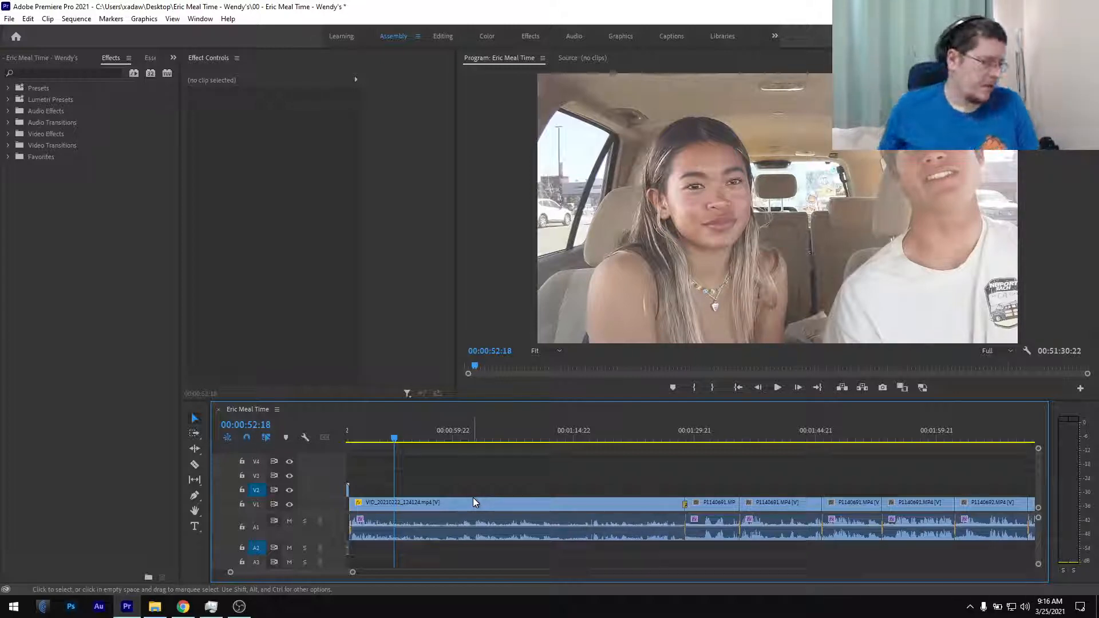
{"action": "key", "text": "ctrl+s"}
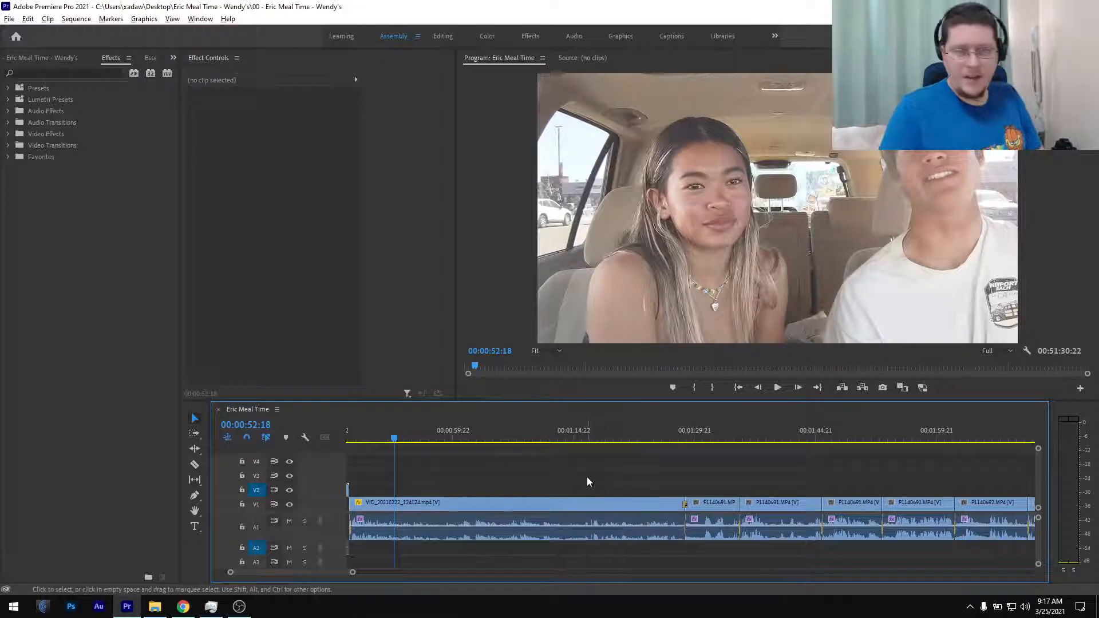
- Skim the first ordering kiosk clips between 00:01:33:02 and 00:01:48:00
{"action": "scroll", "coordinate": [590, 486], "scroll_direction": "down", "scroll_amount": 2}
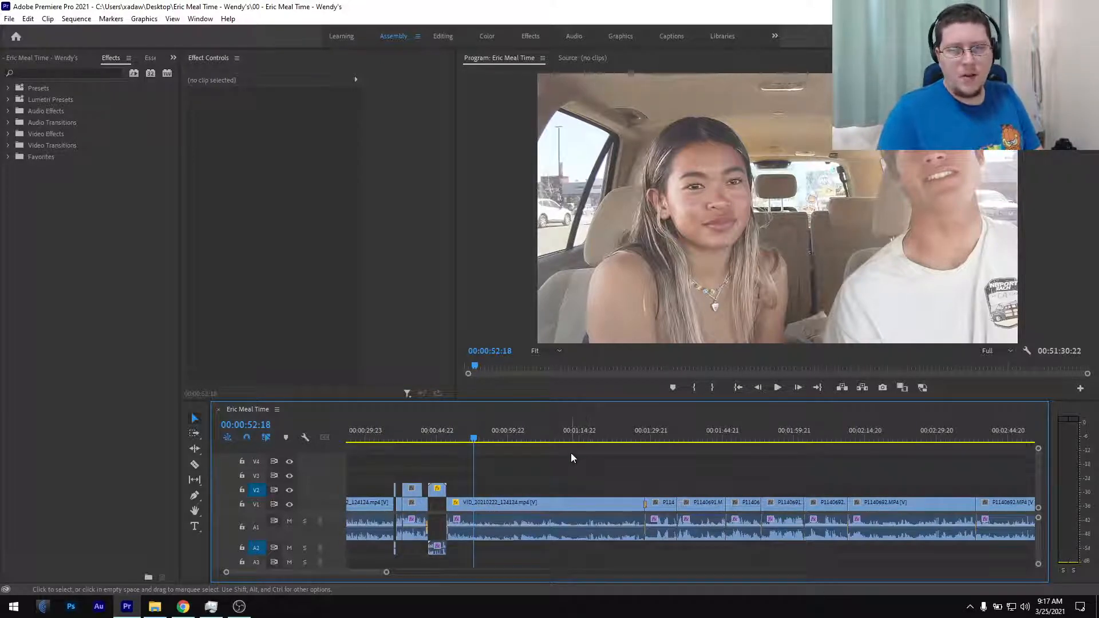
{"action": "left_click_drag", "start_coordinate": [473, 439], "coordinate": [668, 438]}
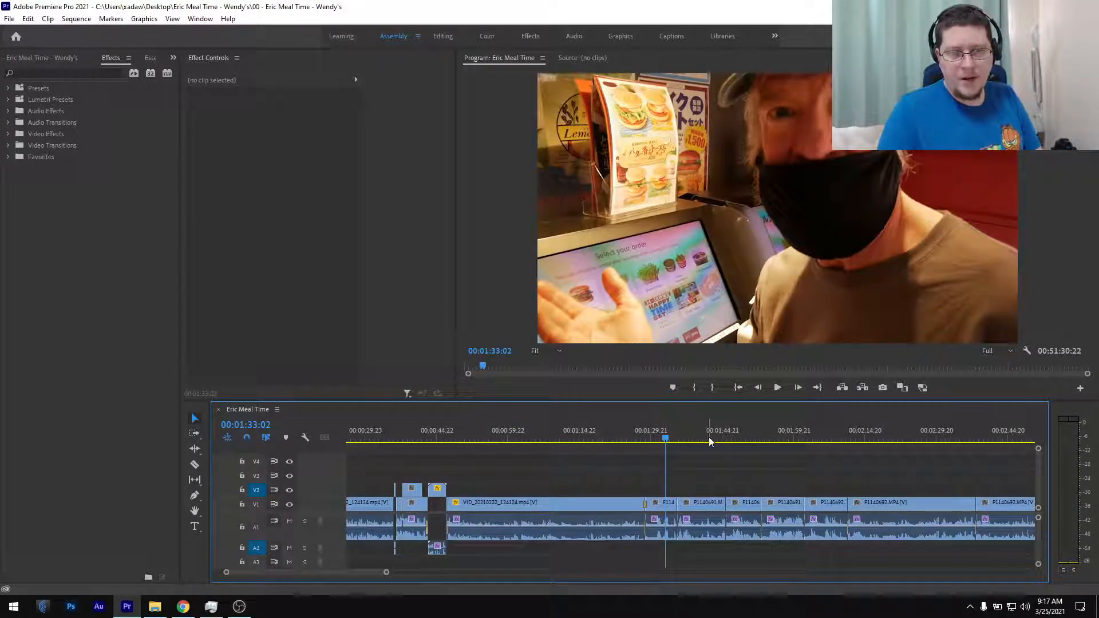
{"action": "scroll", "coordinate": [710, 441], "scroll_direction": "down", "scroll_amount": 2}
{"action": "left_click_drag", "start_coordinate": [609, 441], "coordinate": [618, 438]}
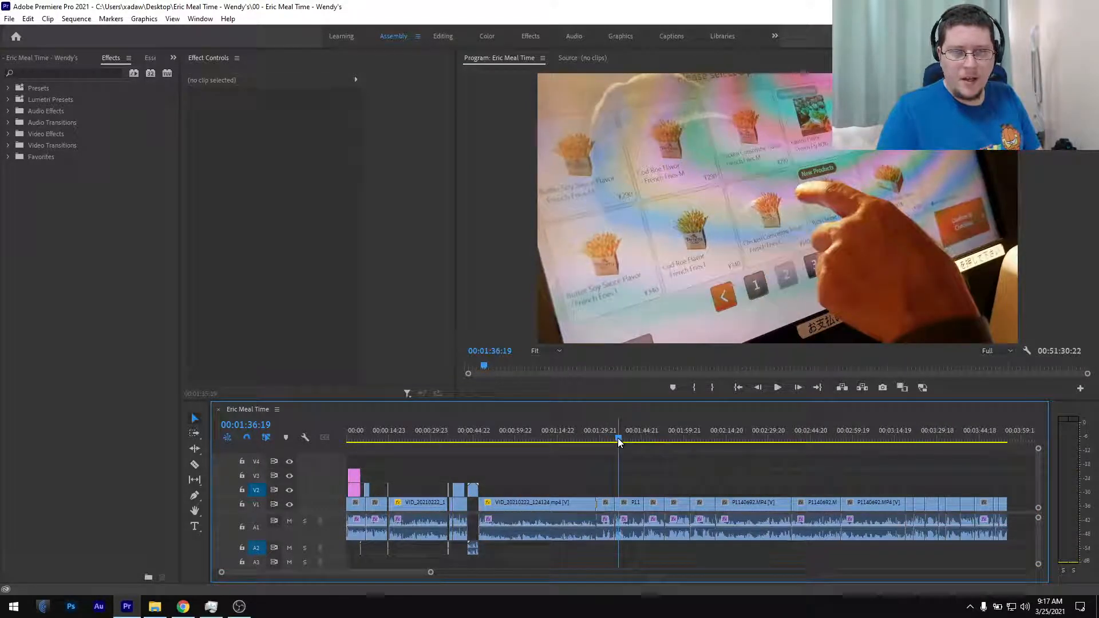
{"action": "left_click", "coordinate": [651, 440]}
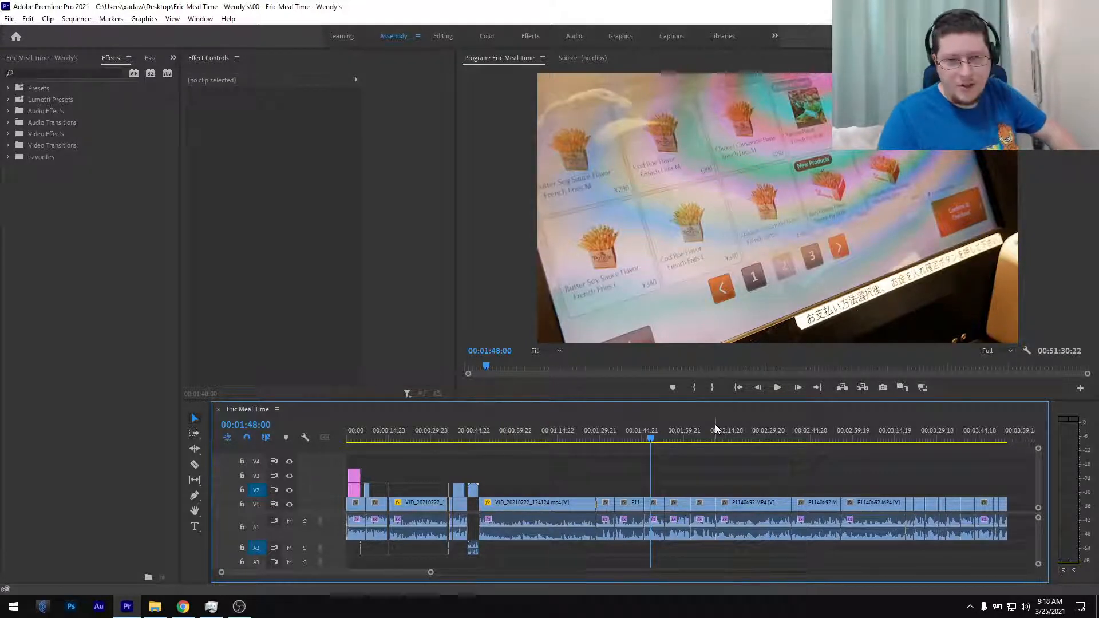
- Review the kiosk footage from 00:02:12:00 to the burger menu, stopping on the spicy chicken burger at 00:02:32:03
{"action": "left_click_drag", "start_coordinate": [681, 438], "coordinate": [718, 439]}
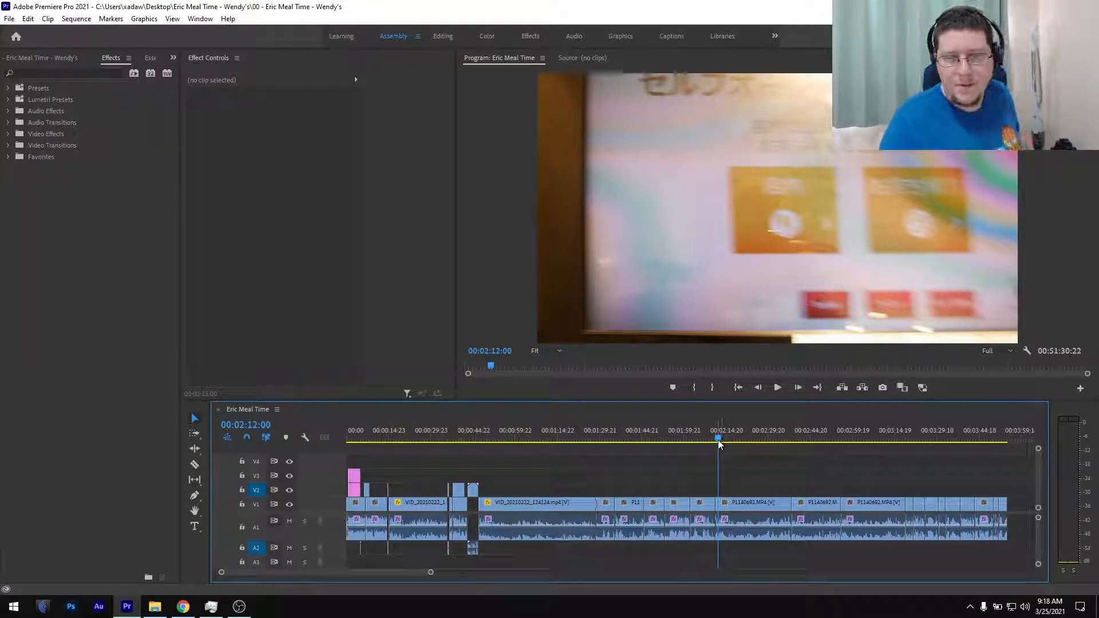
{"action": "left_click_drag", "start_coordinate": [718, 438], "coordinate": [747, 441]}
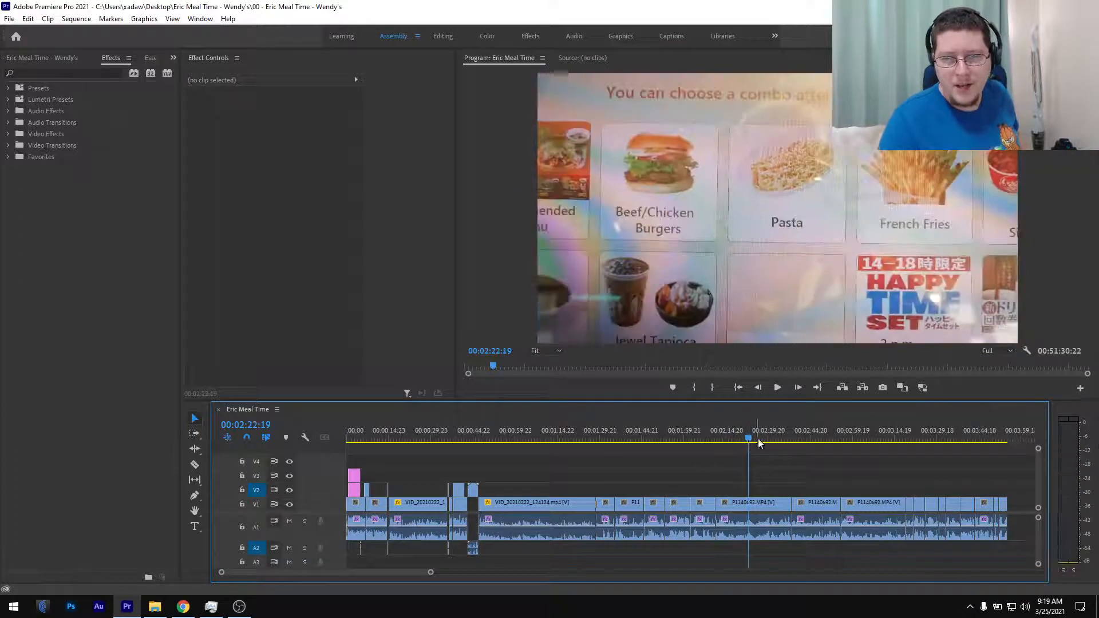
{"action": "left_click", "coordinate": [773, 433]}
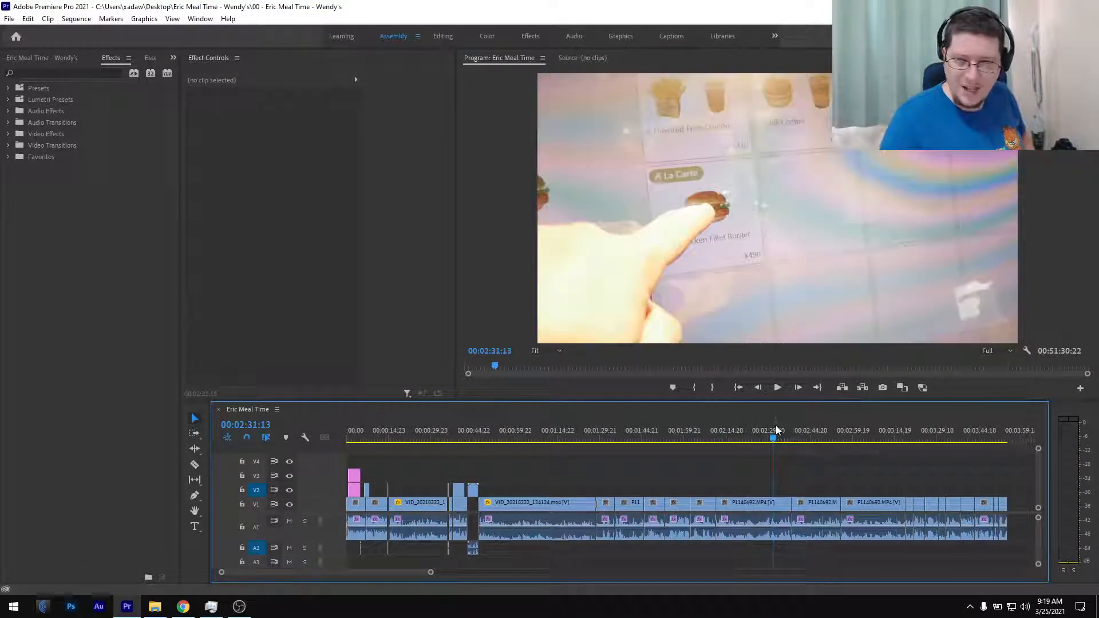
{"action": "left_click_drag", "start_coordinate": [776, 441], "coordinate": [780, 440]}
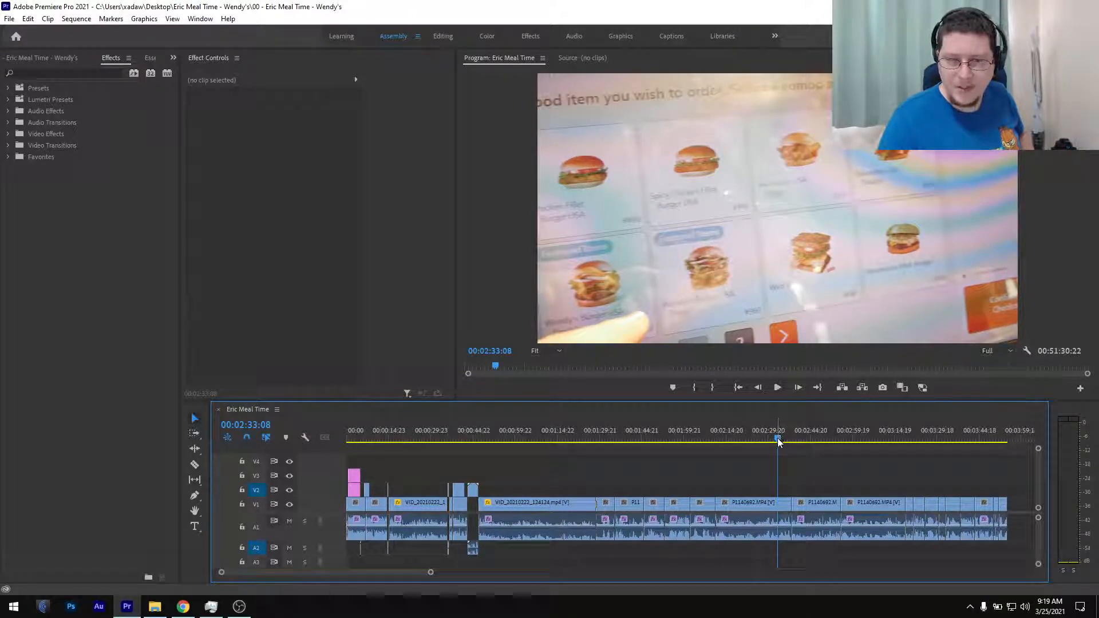
{"action": "scroll", "coordinate": [778, 492], "scroll_direction": "down", "scroll_amount": 8}
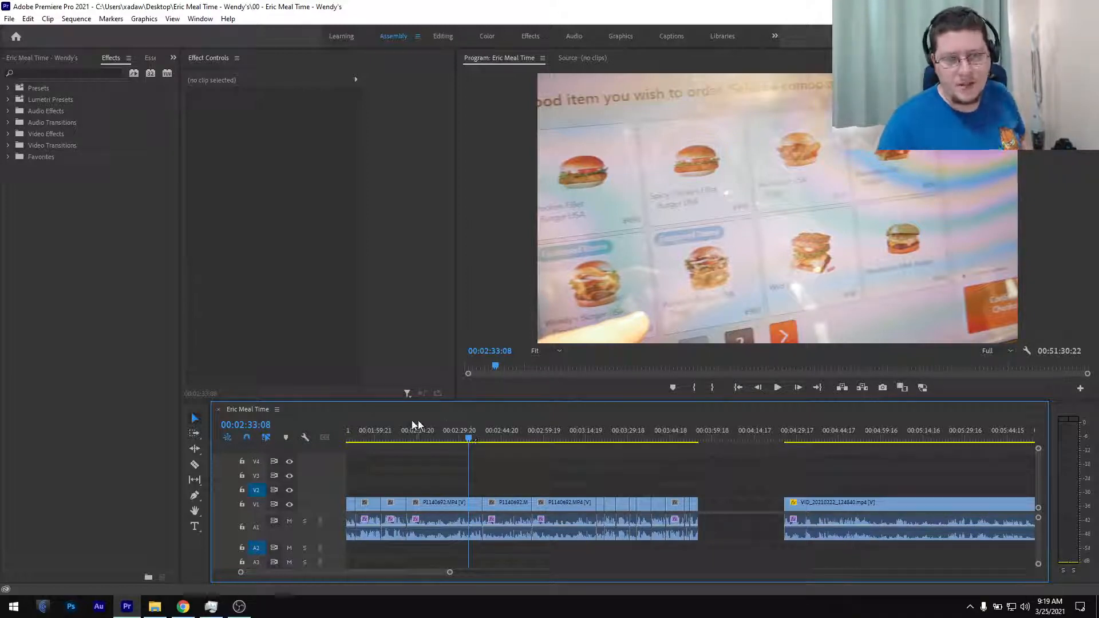
{"action": "left_click", "coordinate": [469, 438]}
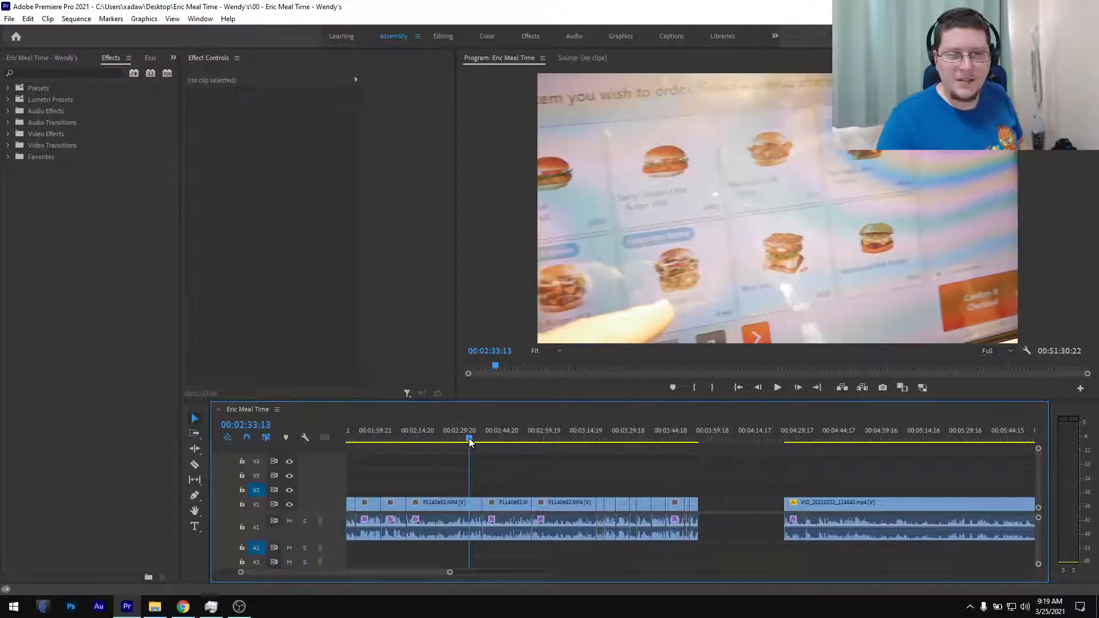
{"action": "left_click_drag", "start_coordinate": [469, 438], "coordinate": [465, 439]}
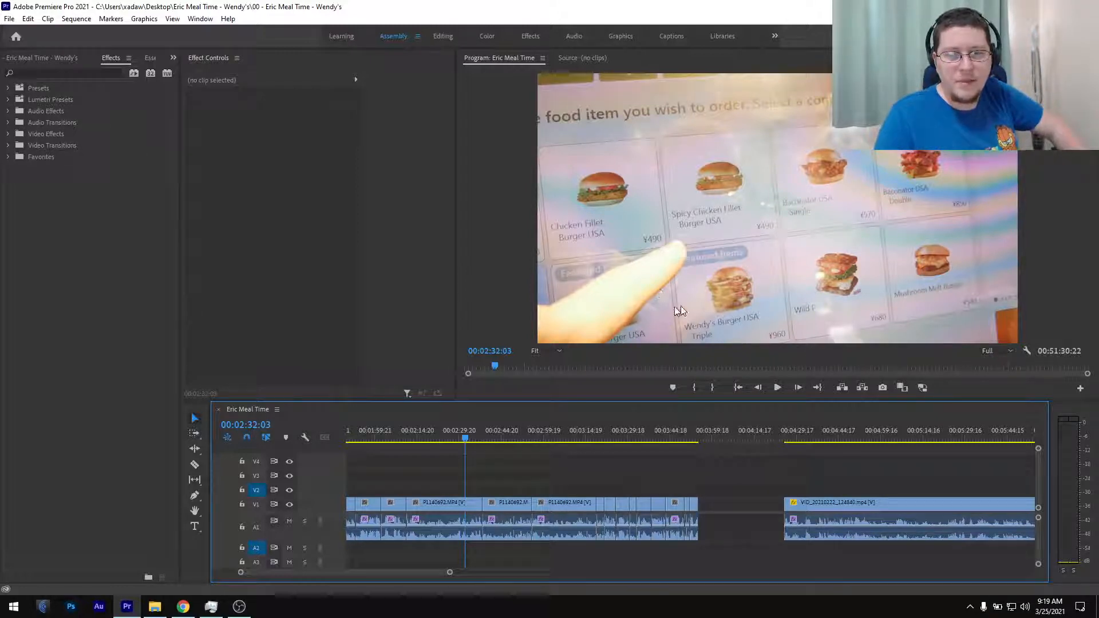
- Review the remaining menu choices, from the bacon egg burger at 00:02:49:05 through fries and chili to the drinks at 00:03:30:17
{"action": "left_click_drag", "start_coordinate": [493, 434], "coordinate": [513, 437]}
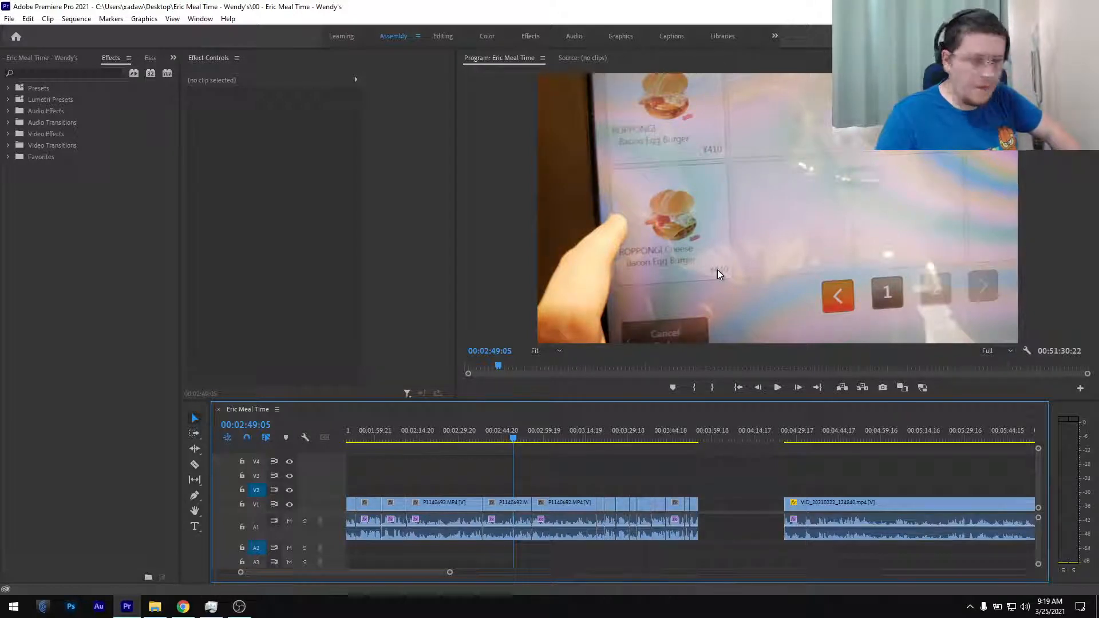
{"action": "left_click", "coordinate": [562, 436]}
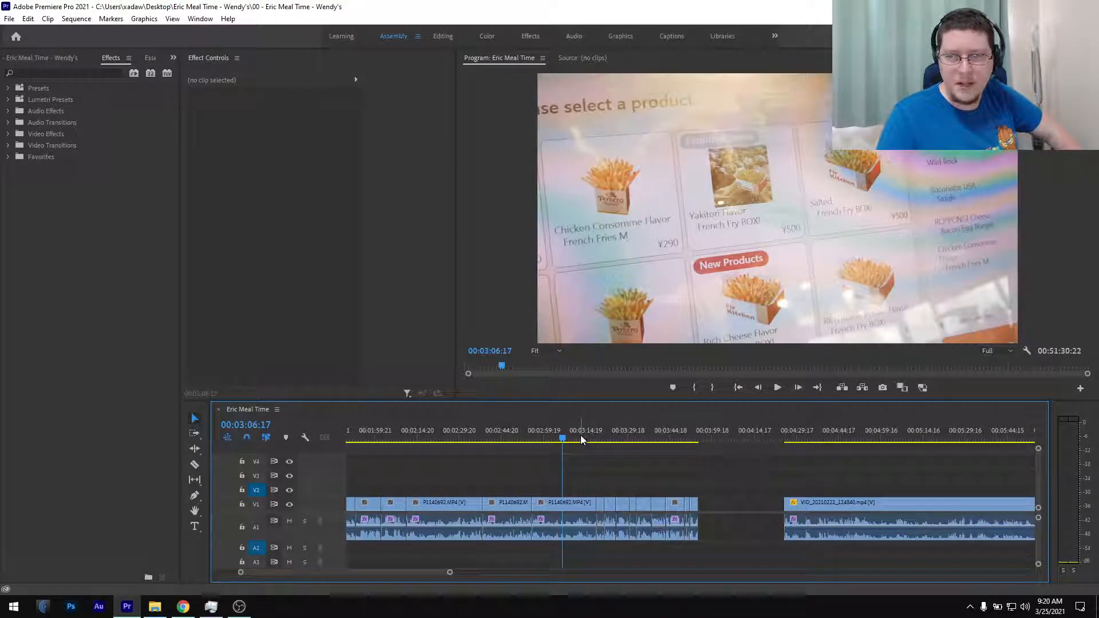
{"action": "left_click_drag", "start_coordinate": [580, 436], "coordinate": [591, 439]}
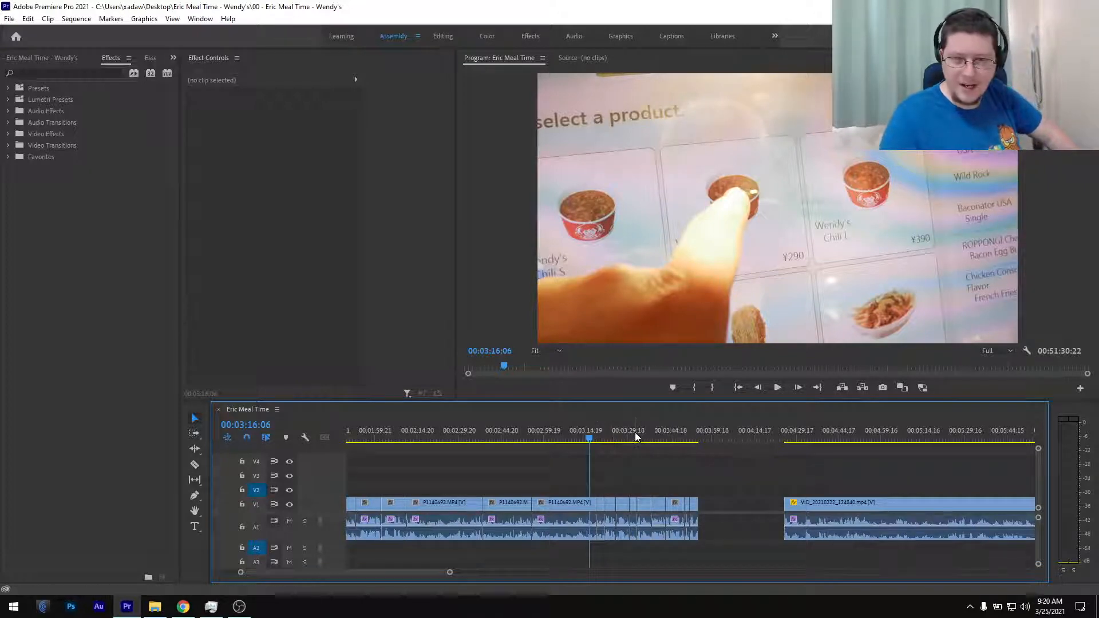
{"action": "left_click_drag", "start_coordinate": [603, 441], "coordinate": [608, 440]}
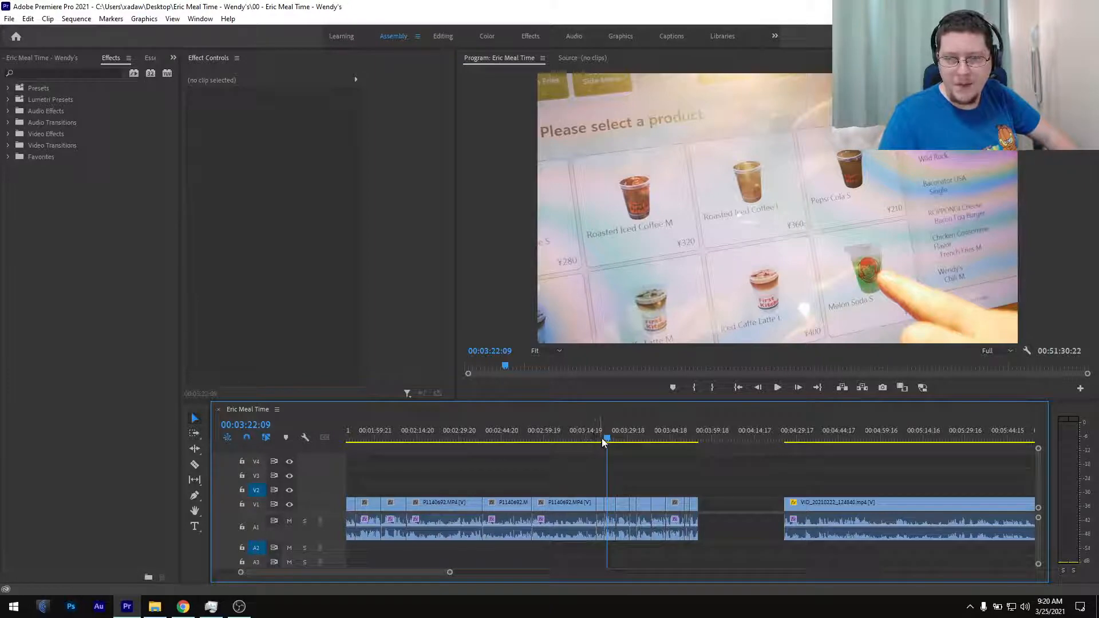
{"action": "left_click_drag", "start_coordinate": [608, 440], "coordinate": [630, 446]}
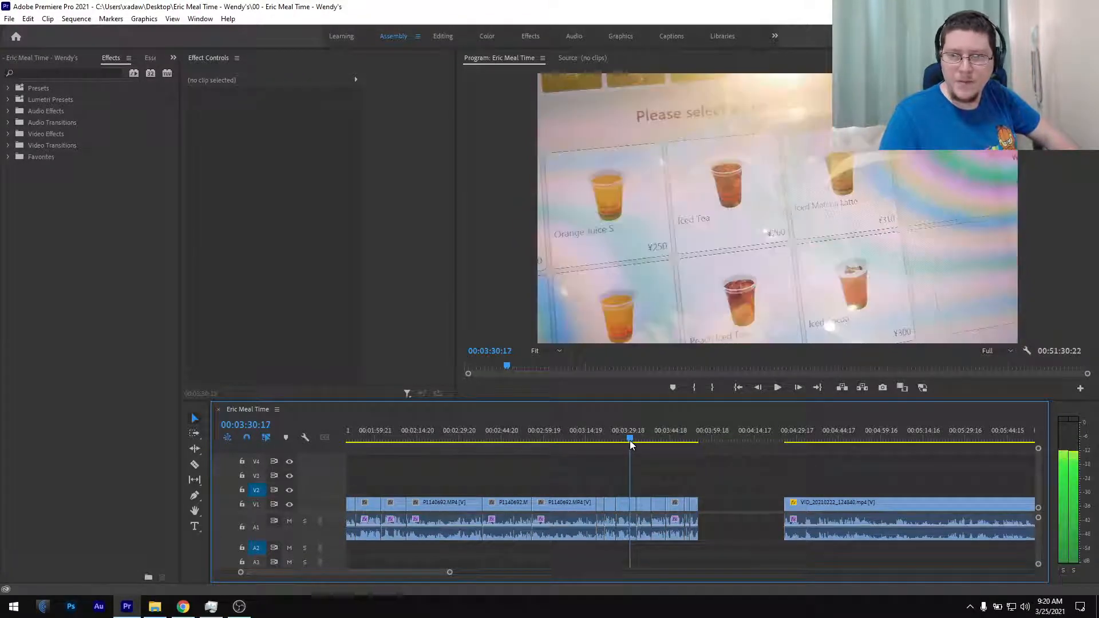
- Review the order summary, total and receipt up to 00:03:53:12, and show the start of the clip after the gap at 00:04:26:15
{"action": "left_click_drag", "start_coordinate": [629, 443], "coordinate": [654, 440]}
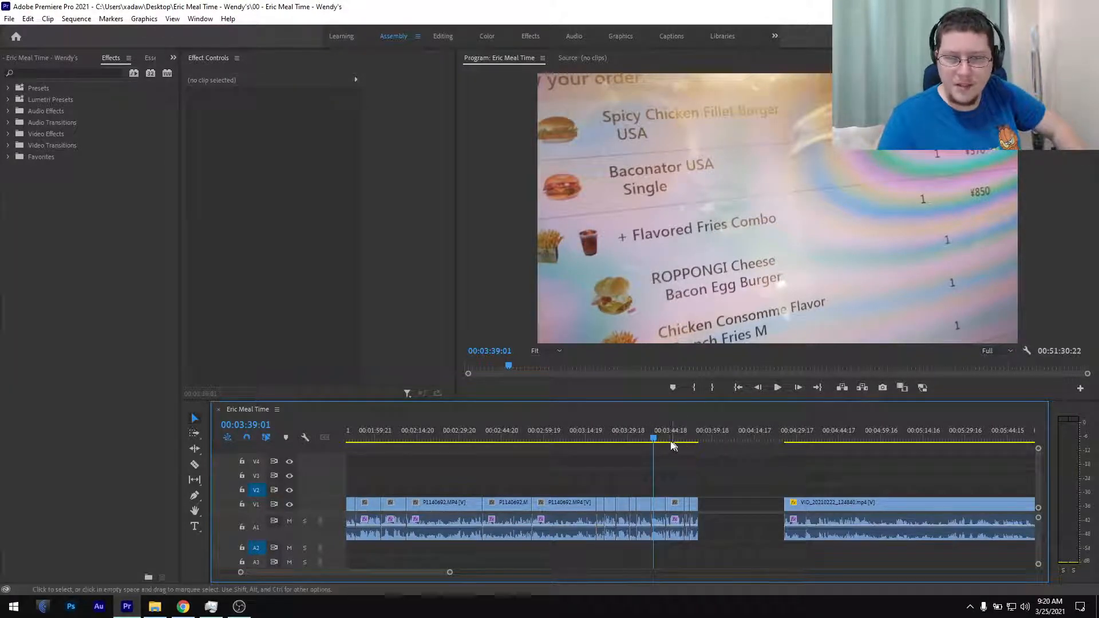
{"action": "left_click_drag", "start_coordinate": [654, 440], "coordinate": [674, 441]}
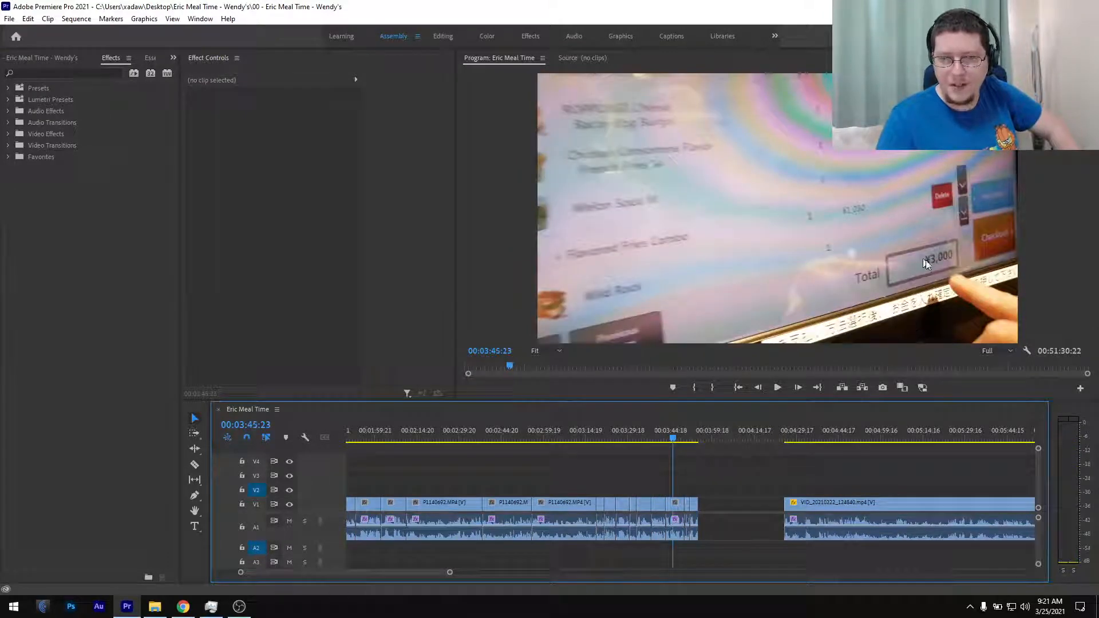
{"action": "left_click", "coordinate": [686, 439]}
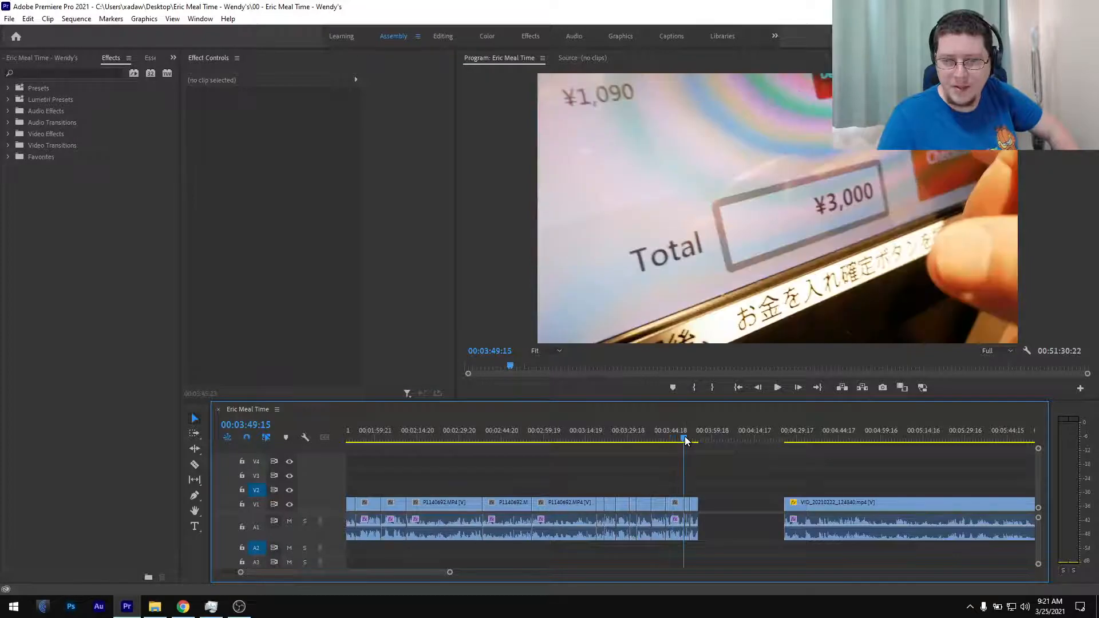
{"action": "left_click_drag", "start_coordinate": [685, 440], "coordinate": [696, 441]}
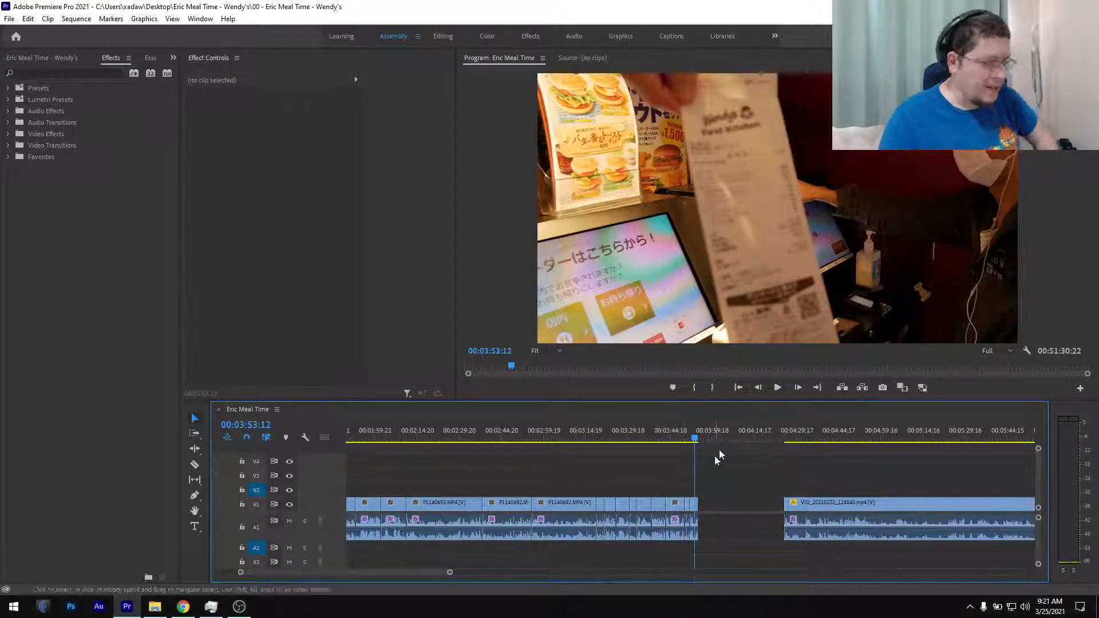
{"action": "scroll", "coordinate": [777, 459], "scroll_direction": "right", "scroll_amount": 3}
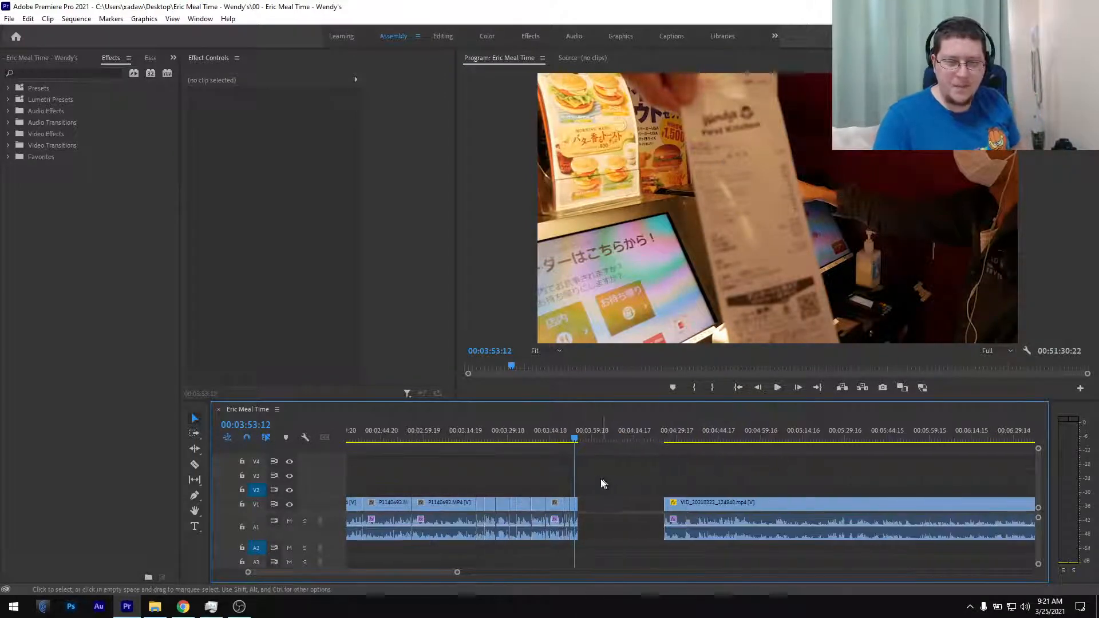
{"action": "left_click_drag", "start_coordinate": [646, 435], "coordinate": [669, 436]}
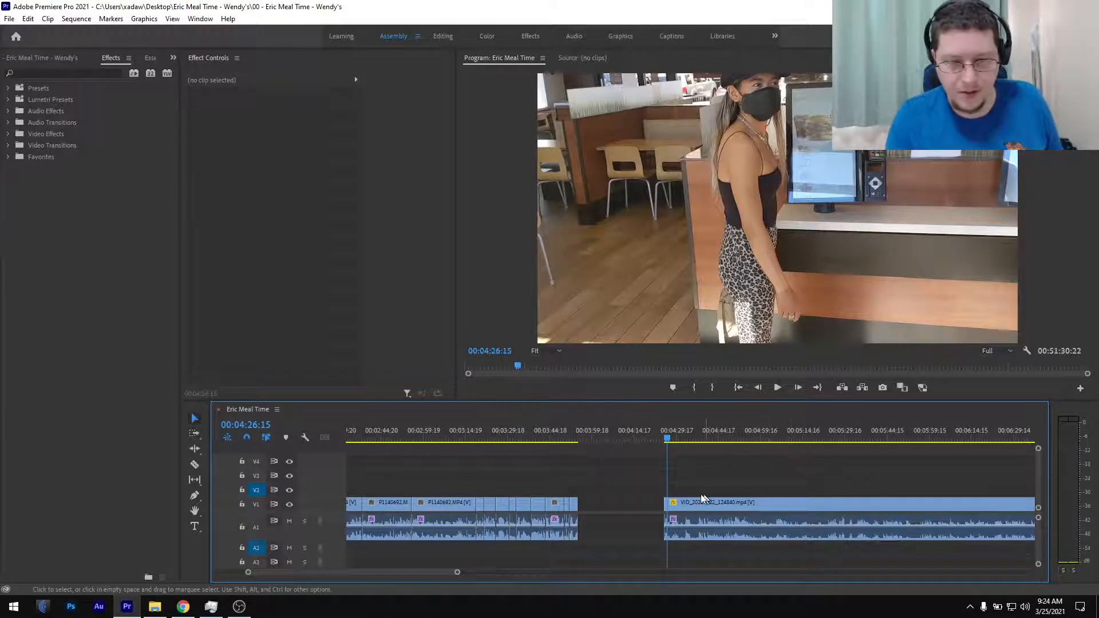
- Survey the sequence beyond the gap, viewing 00:03:05:17, 00:04:33:07, the clips near 00:10:26:16 and P1140694.MP4 at 00:11:50:02
{"action": "scroll", "coordinate": [667, 492], "scroll_direction": "down", "scroll_amount": 2}
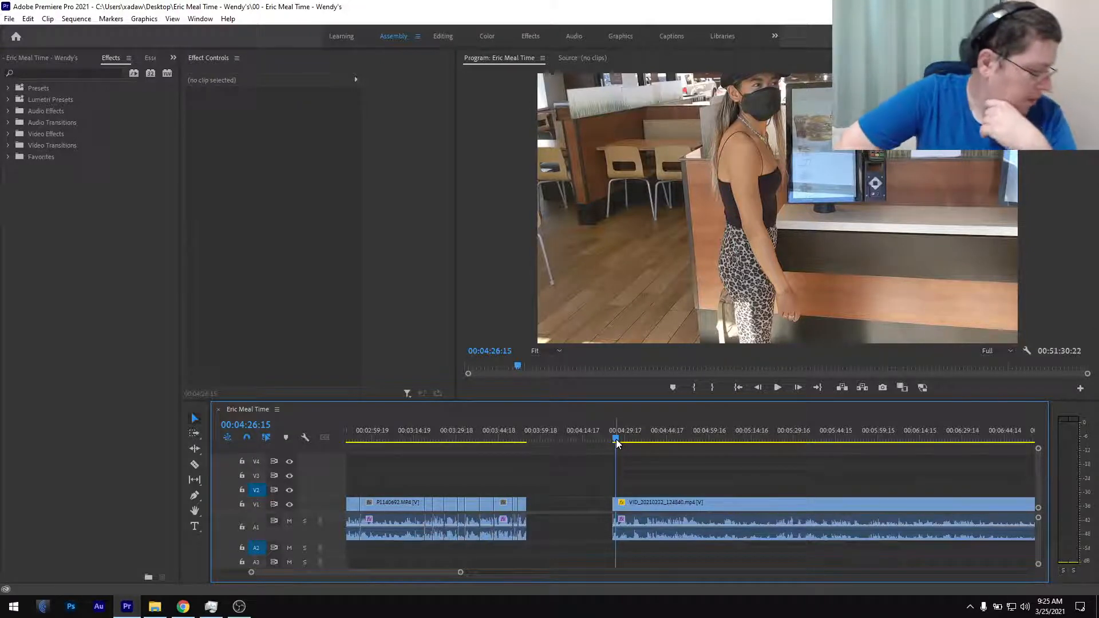
{"action": "scroll", "coordinate": [684, 493], "scroll_direction": "right", "scroll_amount": 5}
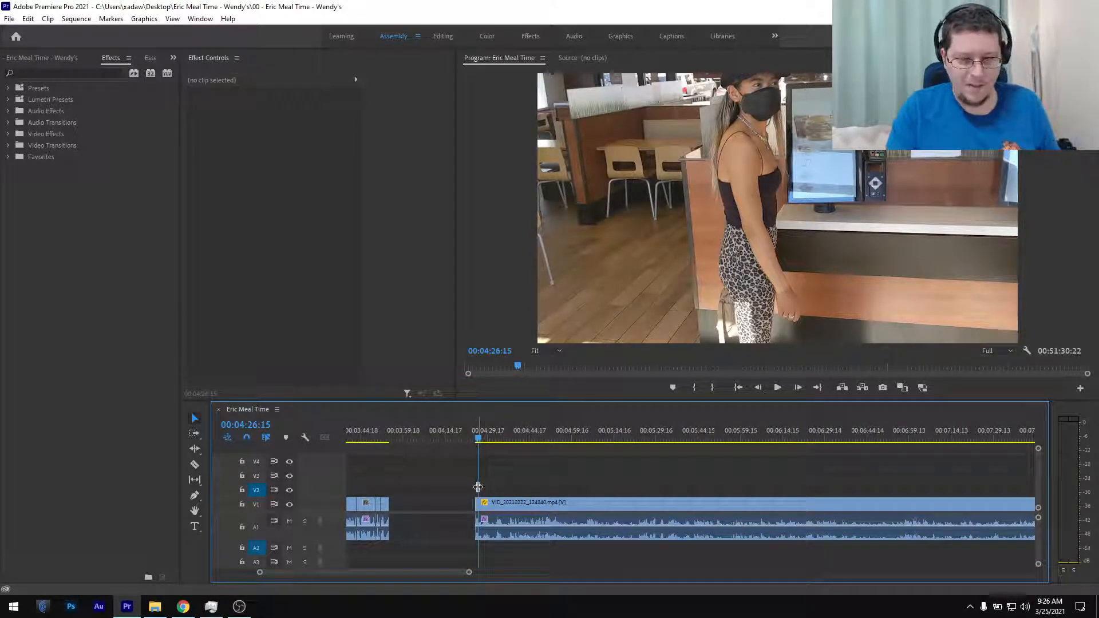
{"action": "scroll", "coordinate": [478, 487], "scroll_direction": "down", "scroll_amount": 4}
{"action": "scroll", "coordinate": [477, 486], "scroll_direction": "down", "scroll_amount": 4}
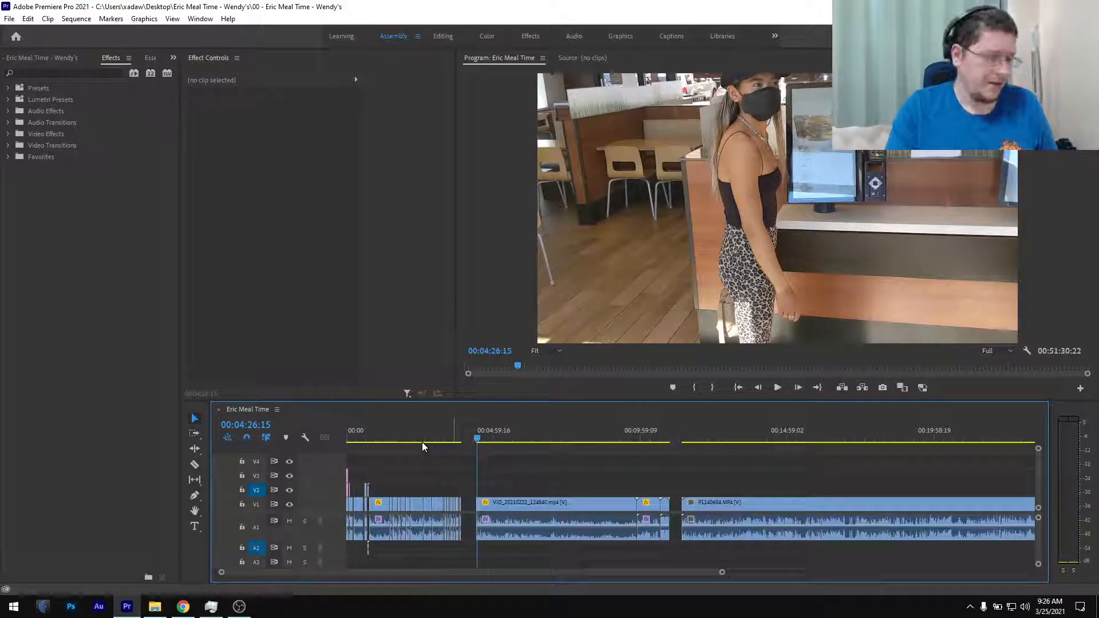
{"action": "left_click", "coordinate": [438, 438]}
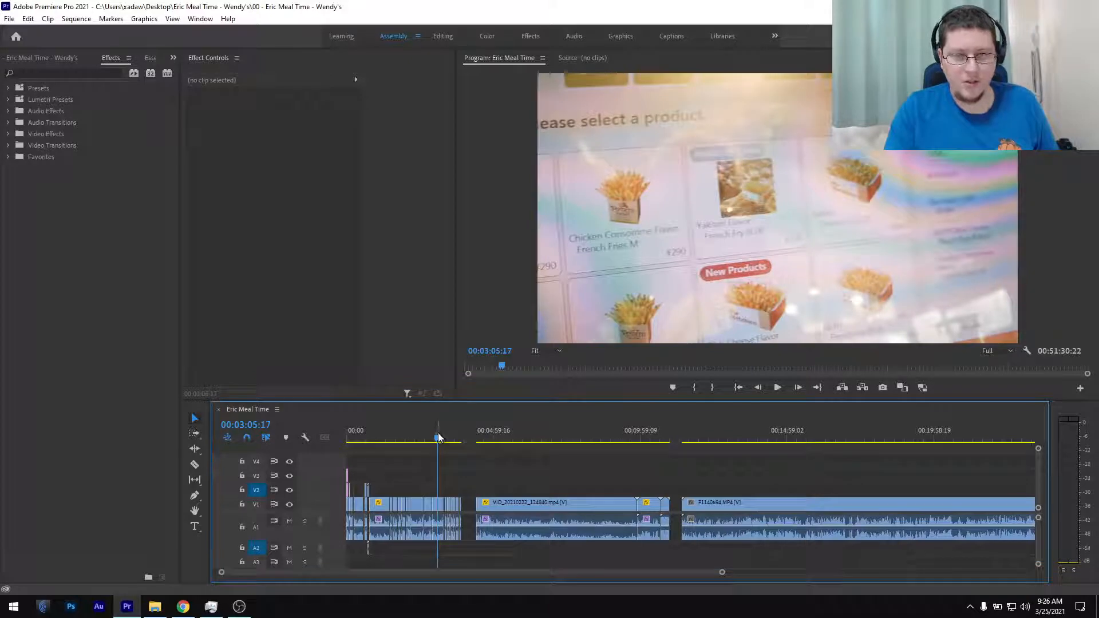
{"action": "left_click", "coordinate": [481, 438]}
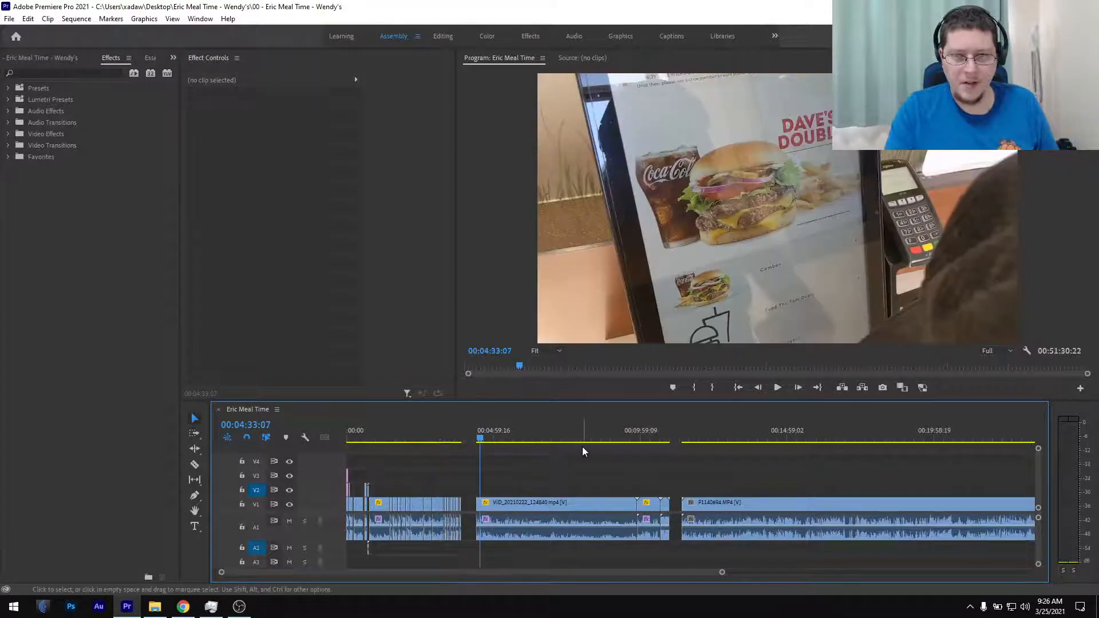
{"action": "left_click", "coordinate": [651, 437]}
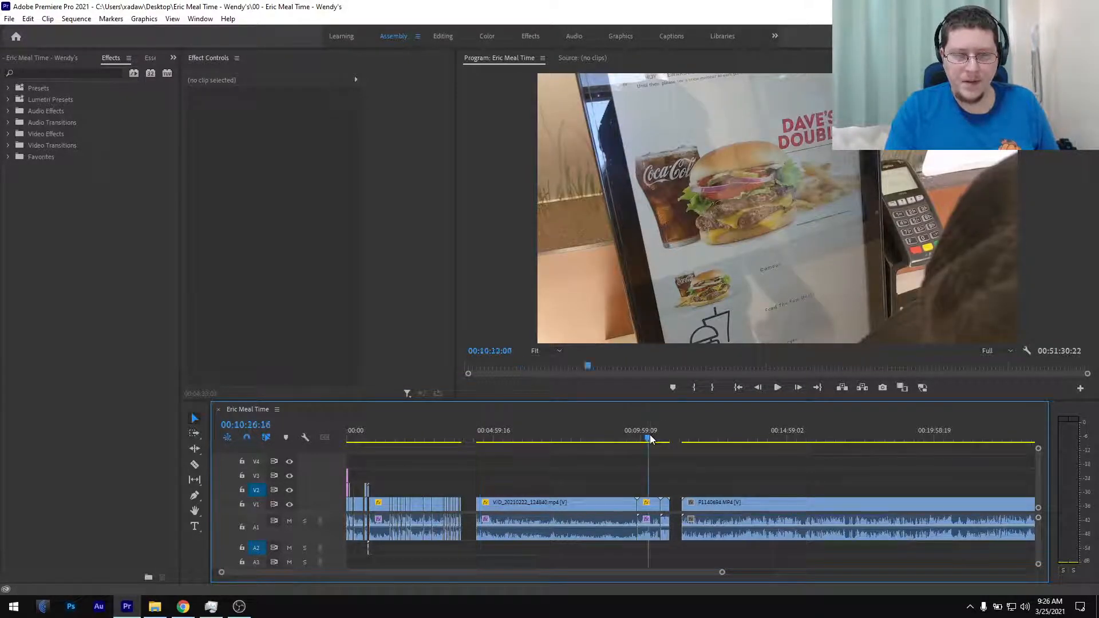
{"action": "left_click_drag", "start_coordinate": [653, 439], "coordinate": [694, 438]}
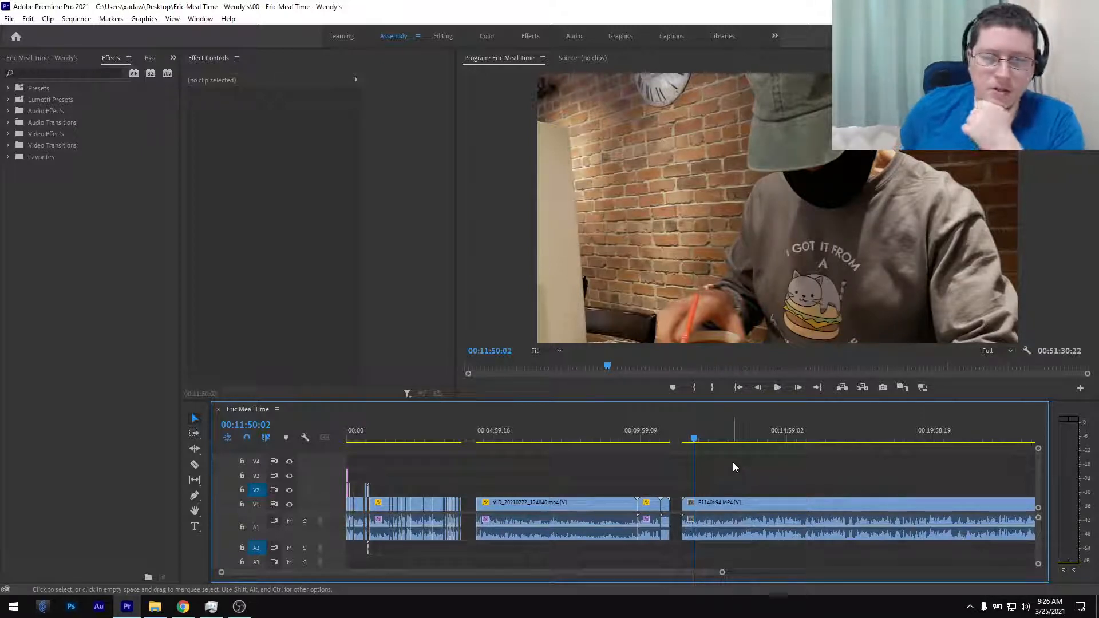
- Set the program preview's playback resolution to 1/4 and return the playhead to 00:04:23:23, just before VID_20210222_124840.mp4
{"action": "left_click", "coordinate": [1005, 353]}
{"action": "left_click", "coordinate": [998, 383]}
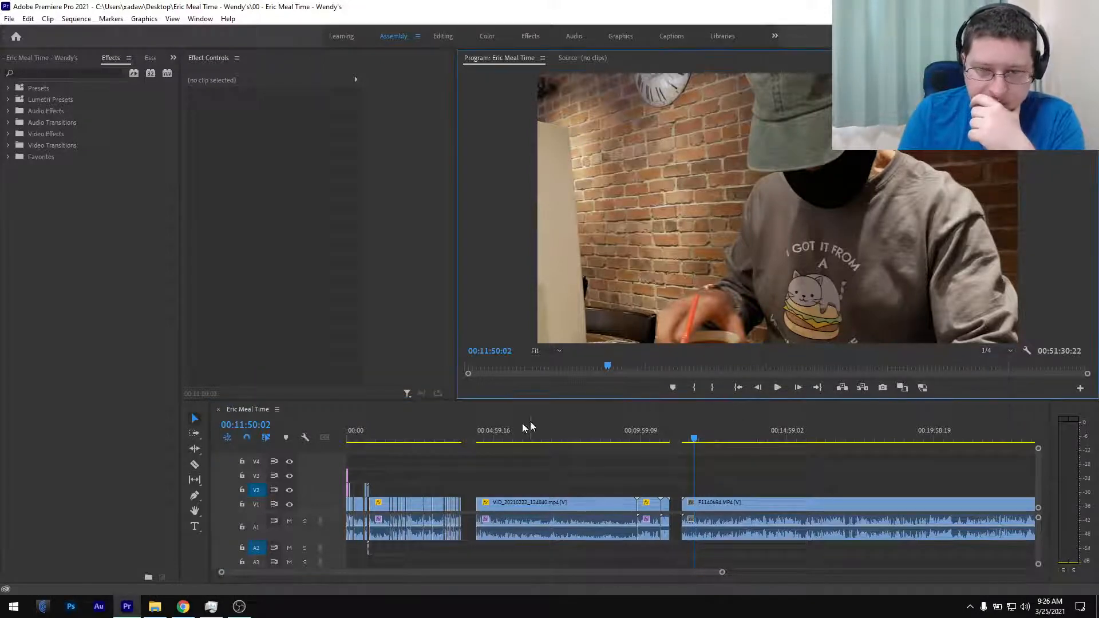
{"action": "left_click", "coordinate": [476, 436]}
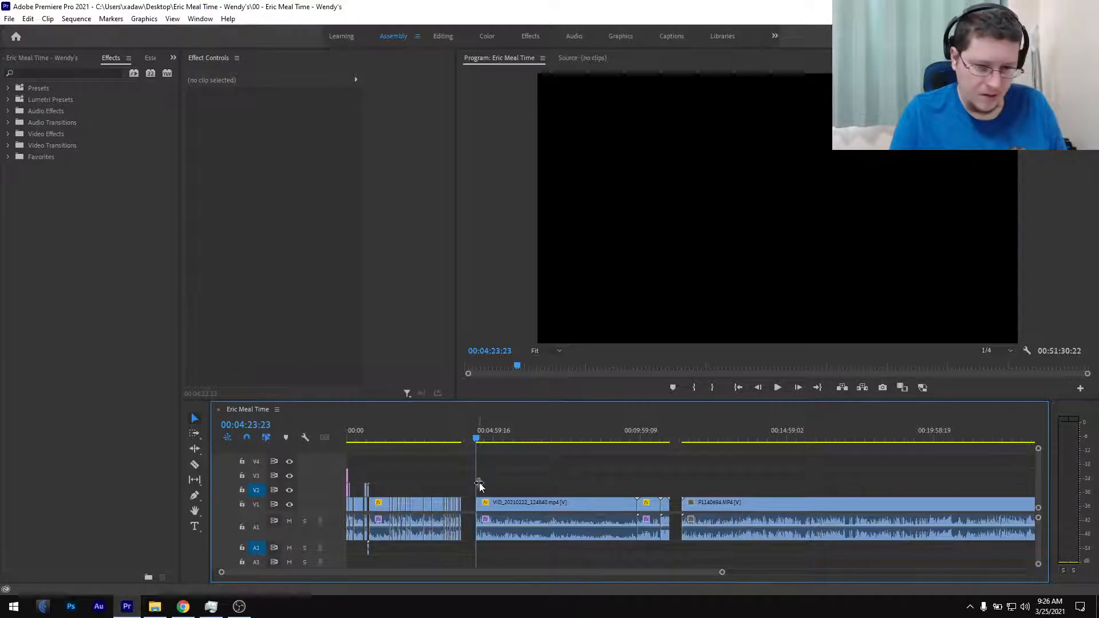
{"action": "scroll", "coordinate": [479, 482], "scroll_direction": "up", "scroll_amount": 10}
{"action": "scroll", "coordinate": [479, 482], "scroll_direction": "up", "scroll_amount": 2}
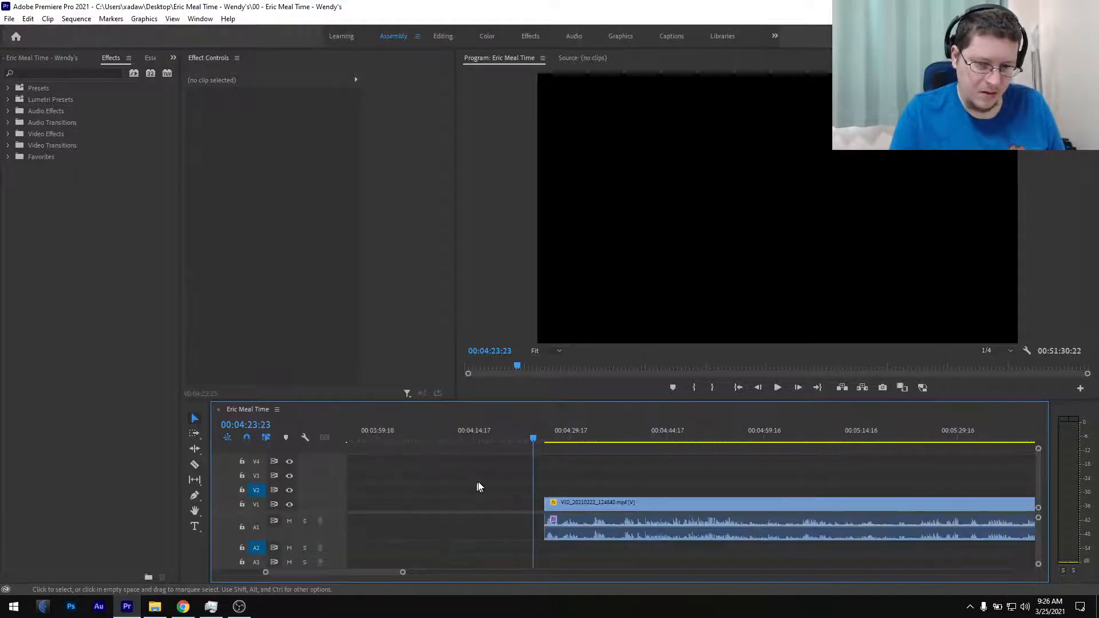
- Play VID_20210222_124840.mp4 from its start, then replay the pretzel bacon burger part and stop at 00:04:38:23
{"action": "left_click", "coordinate": [546, 441]}
{"action": "key", "text": "space"}
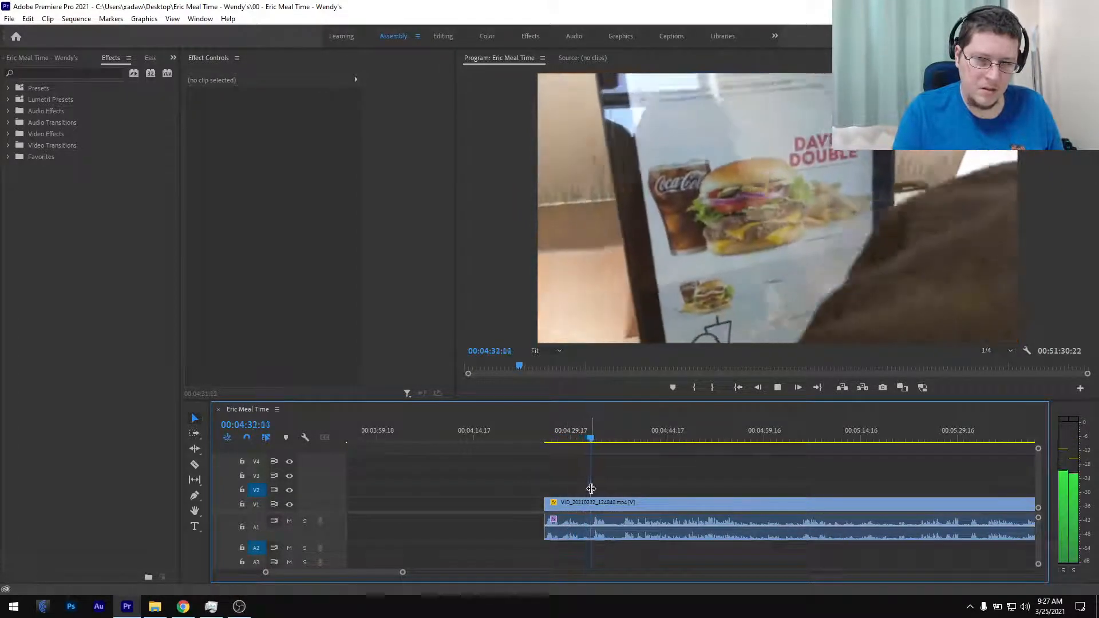
{"action": "scroll", "coordinate": [616, 490], "scroll_direction": "up", "scroll_amount": 5}
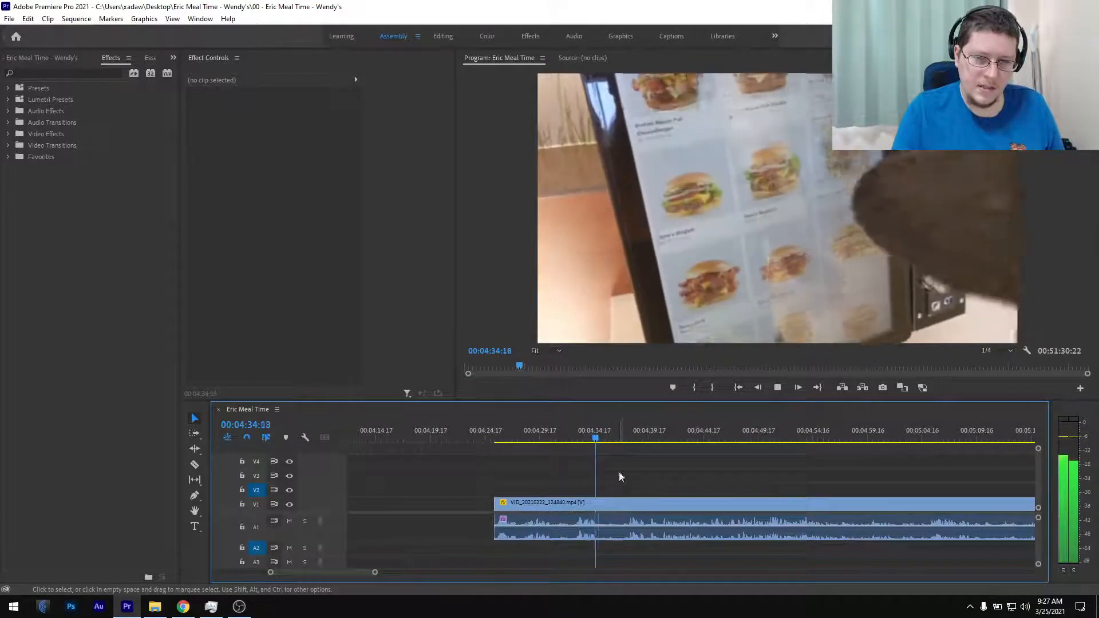
{"action": "left_click", "coordinate": [621, 440]}
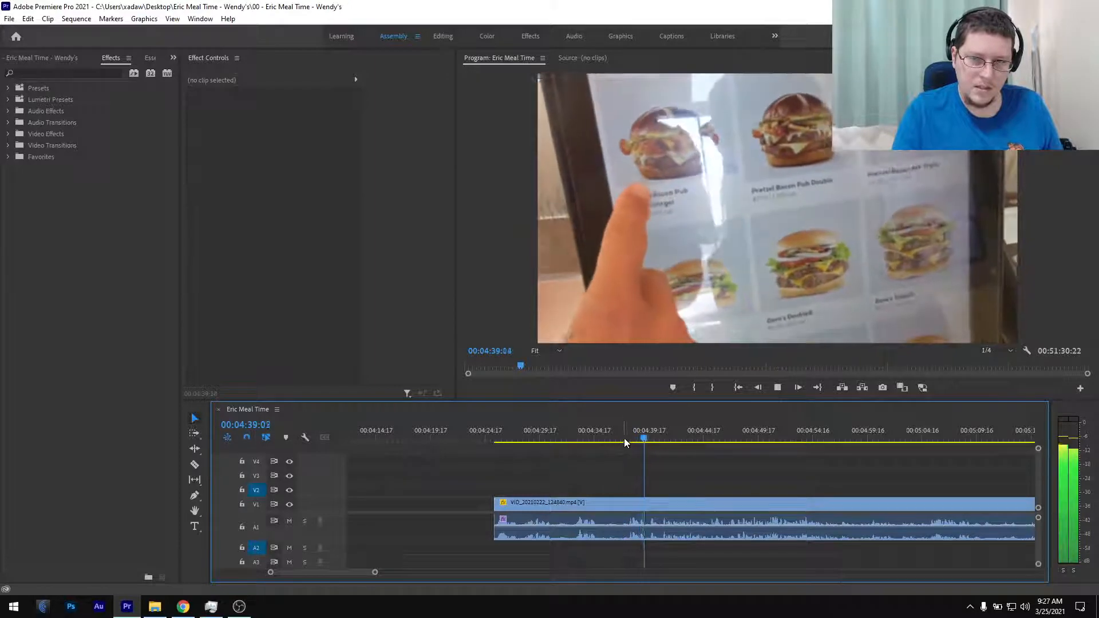
{"action": "key", "text": "space"}
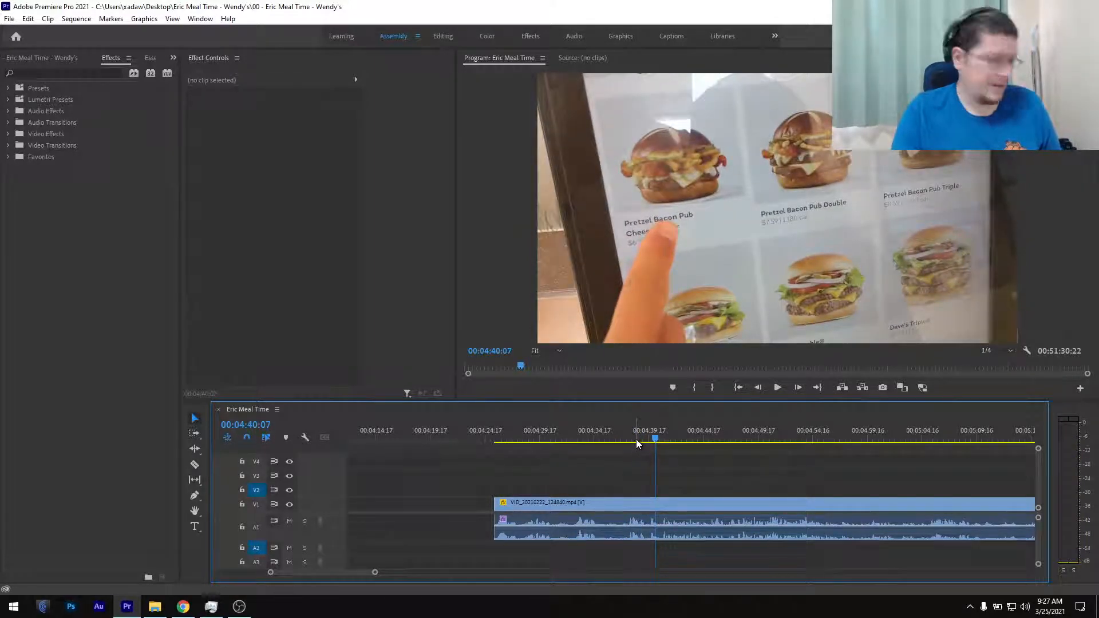
{"action": "left_click_drag", "start_coordinate": [636, 438], "coordinate": [627, 441]}
{"action": "key", "text": "space"}
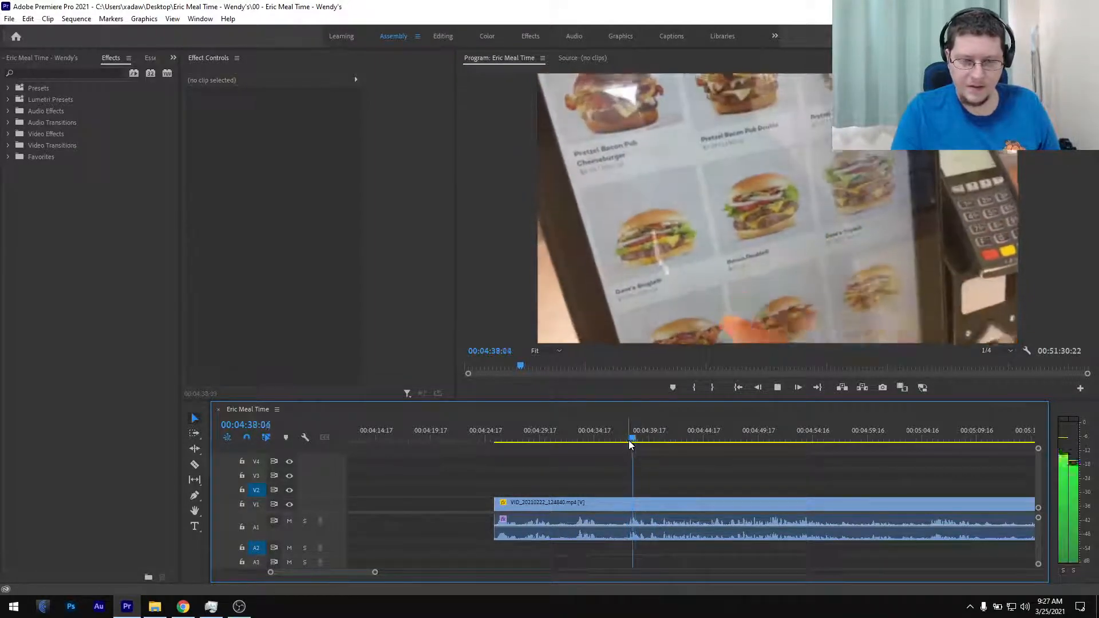
{"action": "key", "text": "minus"}
{"action": "key", "text": "minus"}
{"action": "key", "text": "minus"}
{"action": "key", "text": "minus"}
{"action": "key", "text": "minus"}
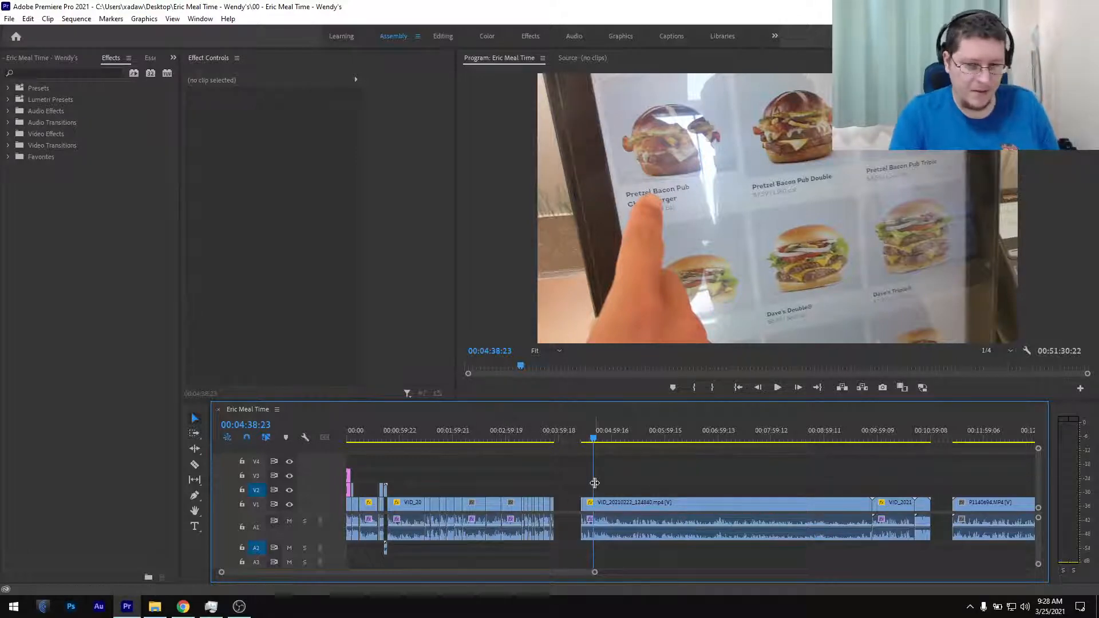
- Play the kiosk burger menu on from 00:04:38:23, then recheck the passage between 00:04:37:09 and 00:04:38:10
{"action": "scroll", "coordinate": [594, 483], "scroll_direction": "up", "scroll_amount": 4}
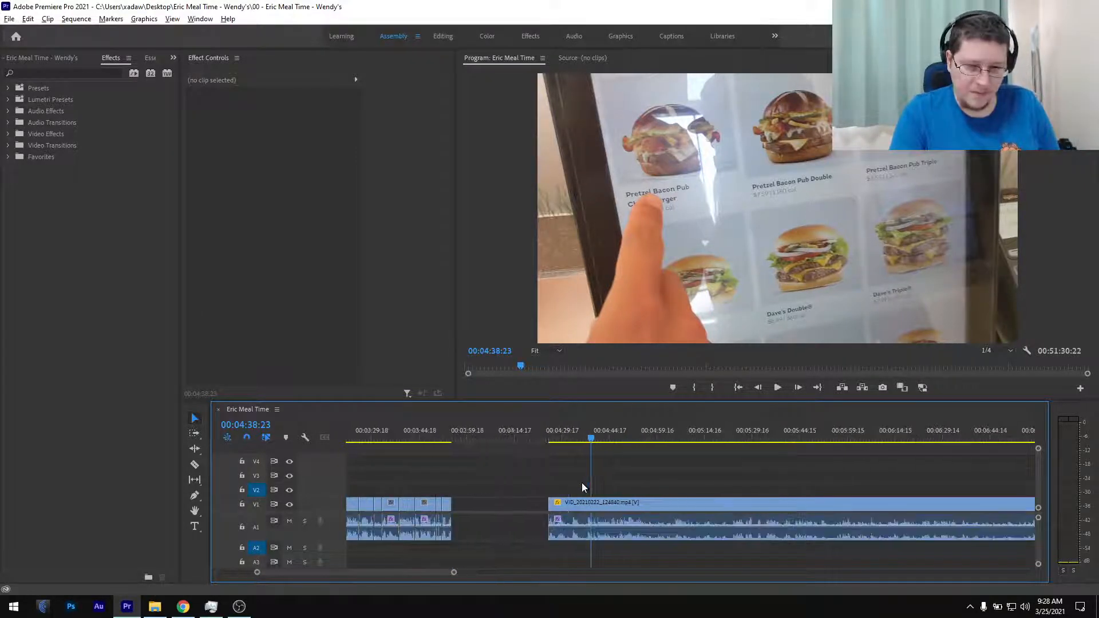
{"action": "scroll", "coordinate": [579, 487], "scroll_direction": "up", "scroll_amount": 2}
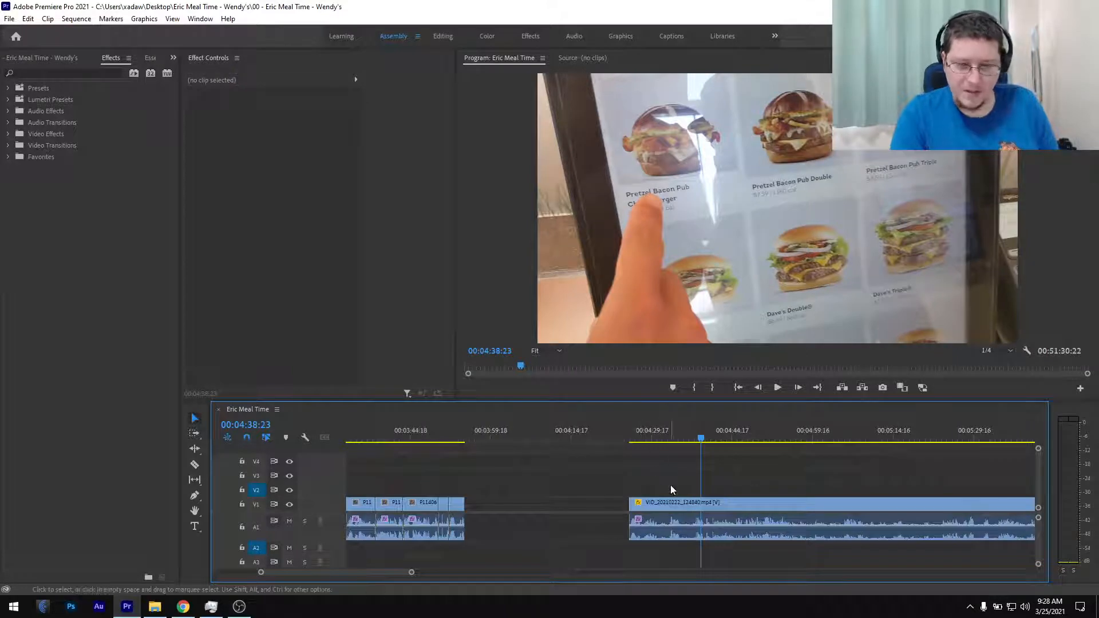
{"action": "key", "text": "space"}
{"action": "scroll", "coordinate": [668, 485], "scroll_direction": "down", "scroll_amount": 2}
{"action": "scroll", "coordinate": [602, 491], "scroll_direction": "down", "scroll_amount": 2}
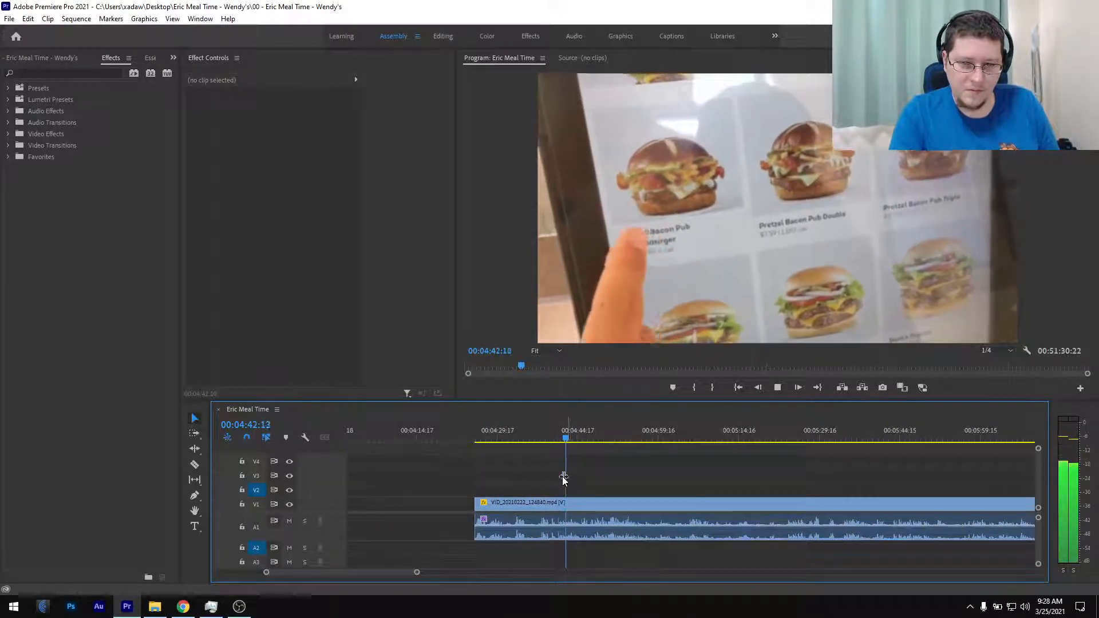
{"action": "scroll", "coordinate": [558, 467], "scroll_direction": "up", "scroll_amount": 2}
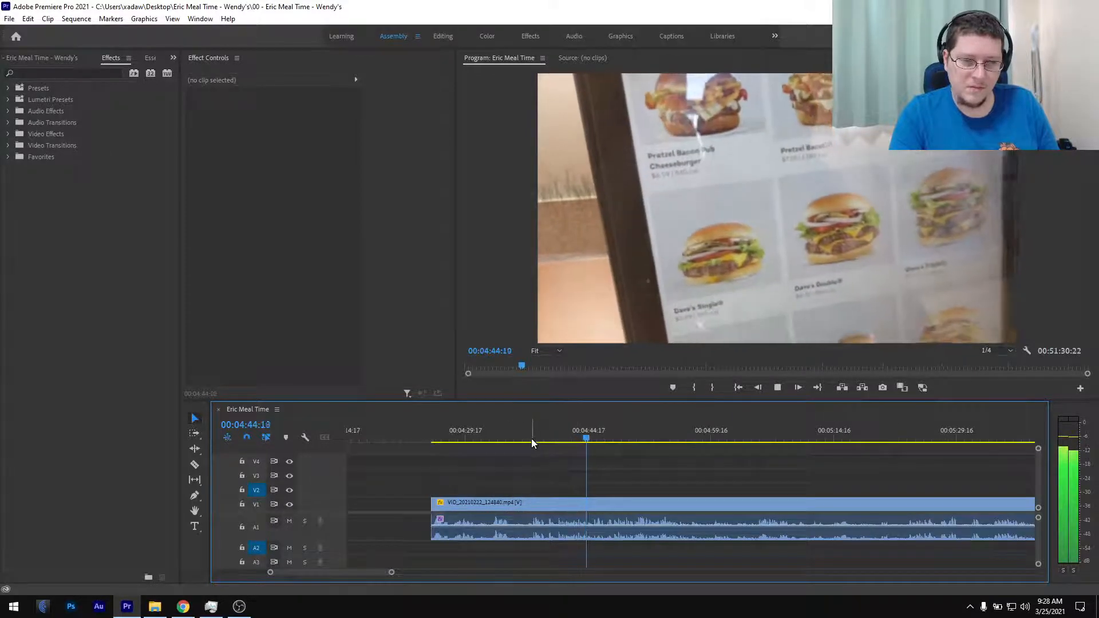
{"action": "left_click", "coordinate": [530, 439]}
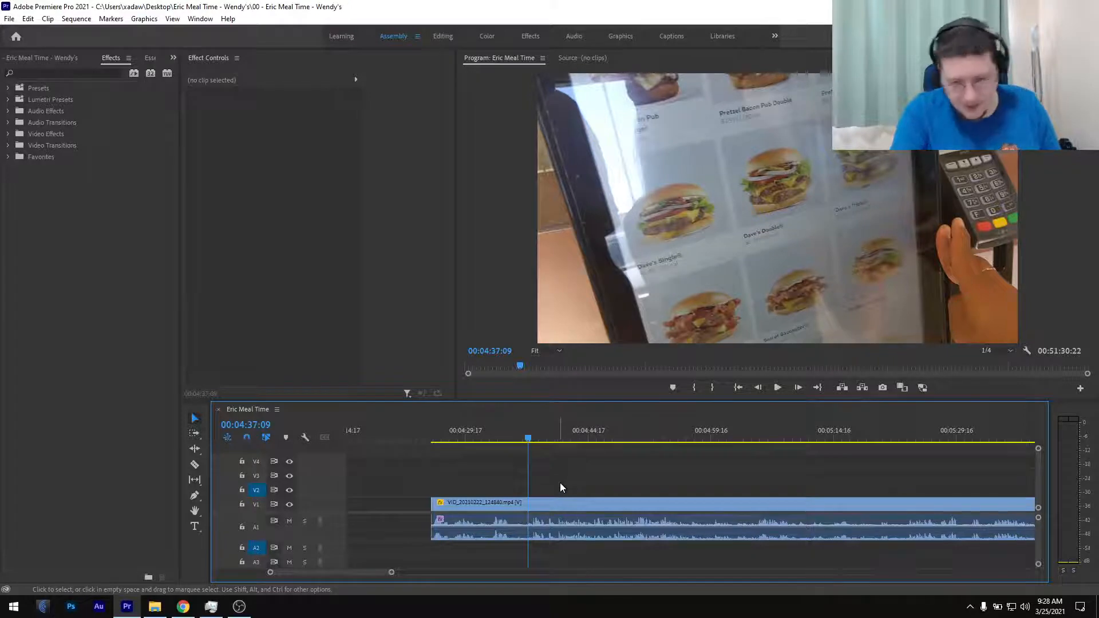
{"action": "scroll", "coordinate": [556, 485], "scroll_direction": "up", "scroll_amount": 2}
{"action": "key", "text": "space"}
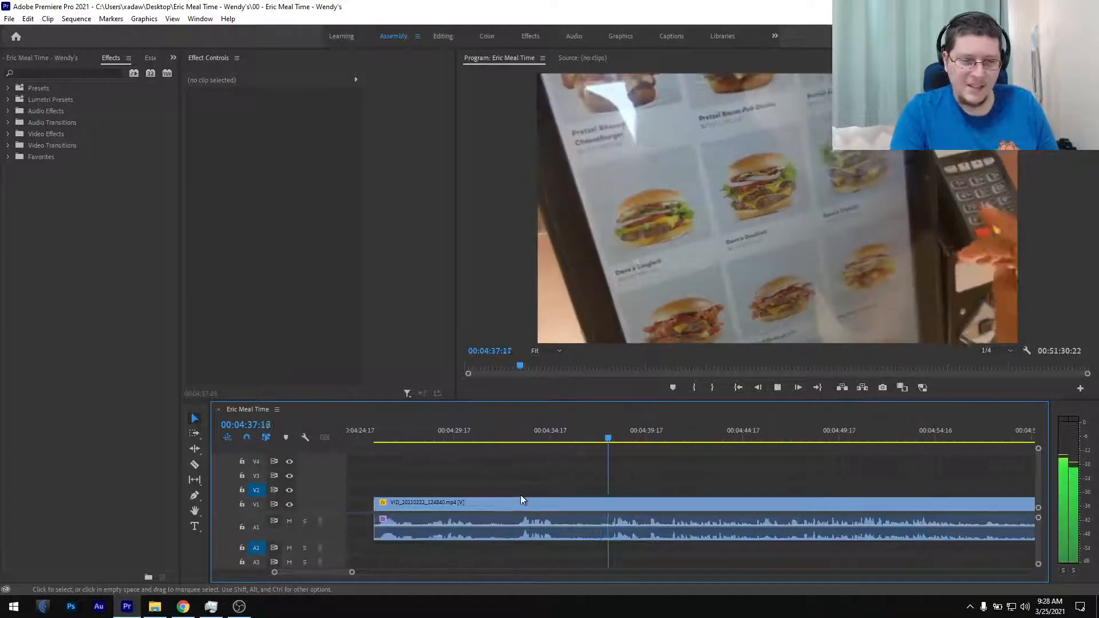
{"action": "scroll", "coordinate": [505, 468], "scroll_direction": "down", "scroll_amount": 4}
{"action": "key", "text": "space"}
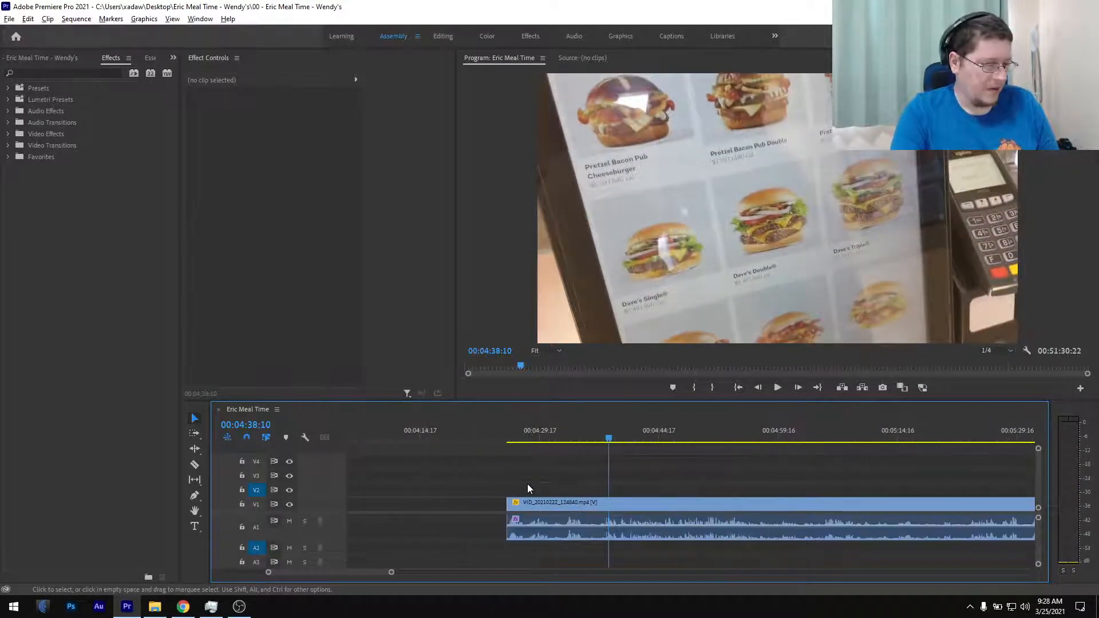
{"action": "scroll", "coordinate": [528, 485], "scroll_direction": "down", "scroll_amount": 5}
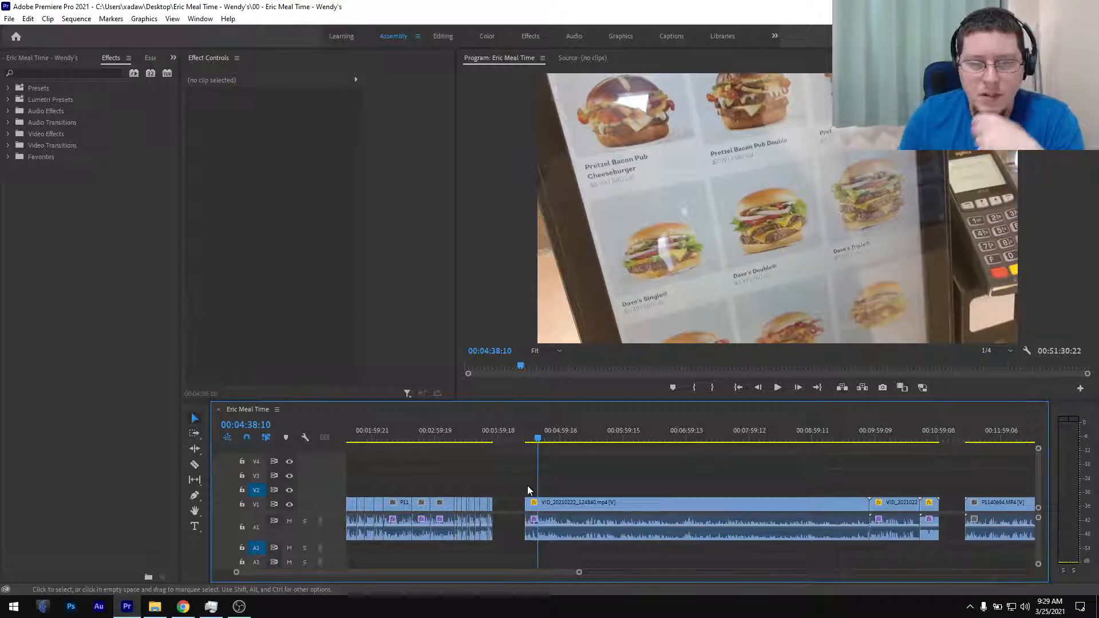
- Split VID_20210222_124840.mp4 at 00:04:30:22, where the Dave's Double screen shows on the kiosk
{"action": "left_click", "coordinate": [562, 507]}
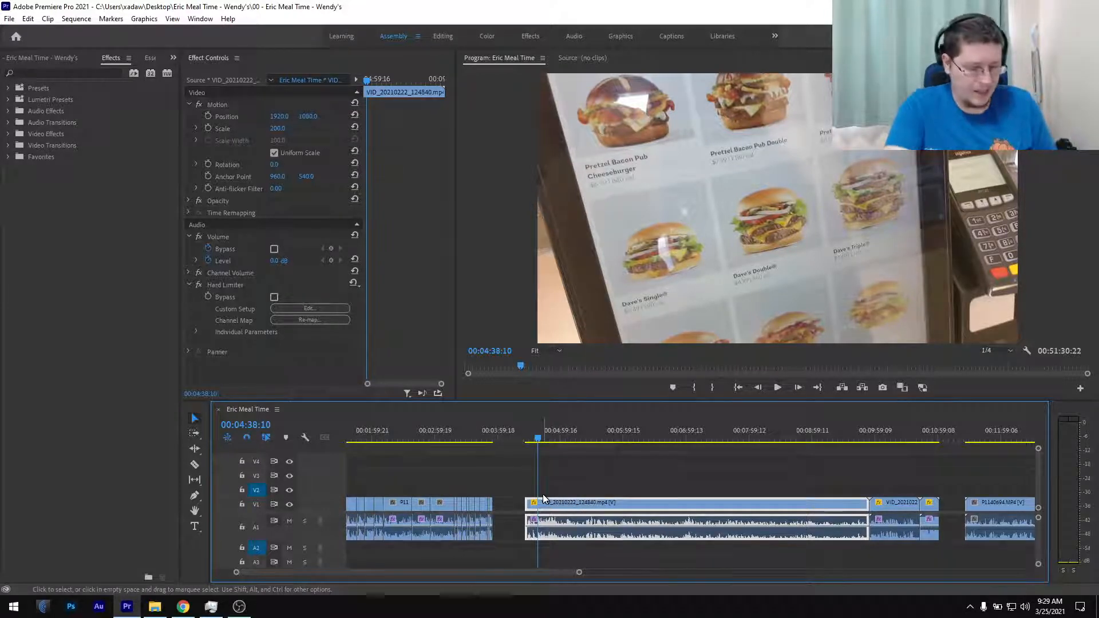
{"action": "scroll", "coordinate": [535, 495], "scroll_direction": "up", "scroll_amount": 8}
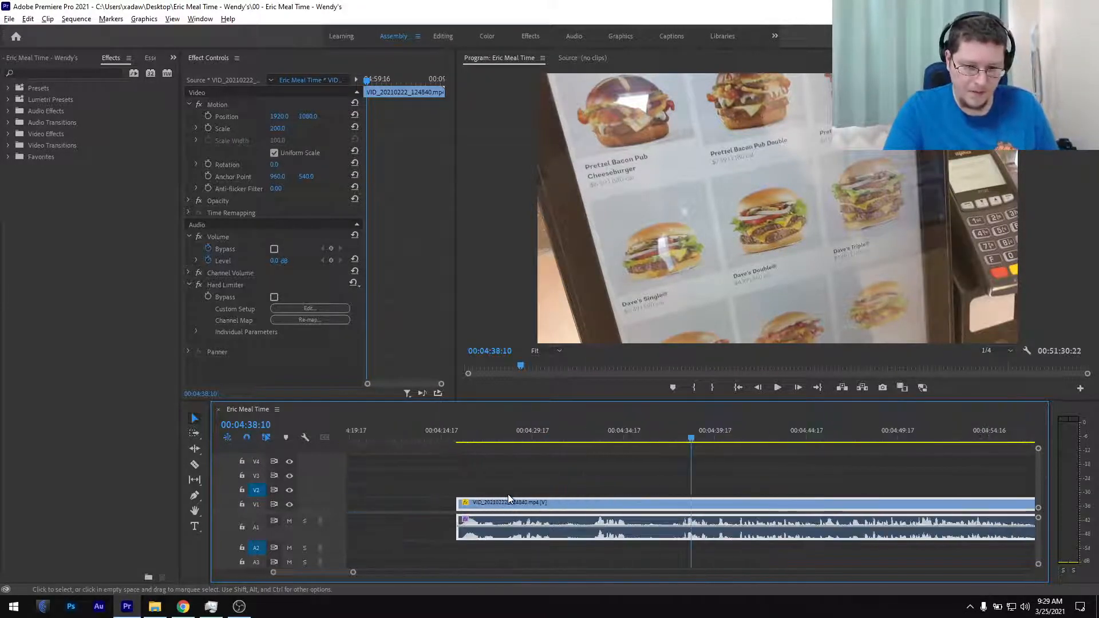
{"action": "left_click_drag", "start_coordinate": [447, 436], "coordinate": [554, 447]}
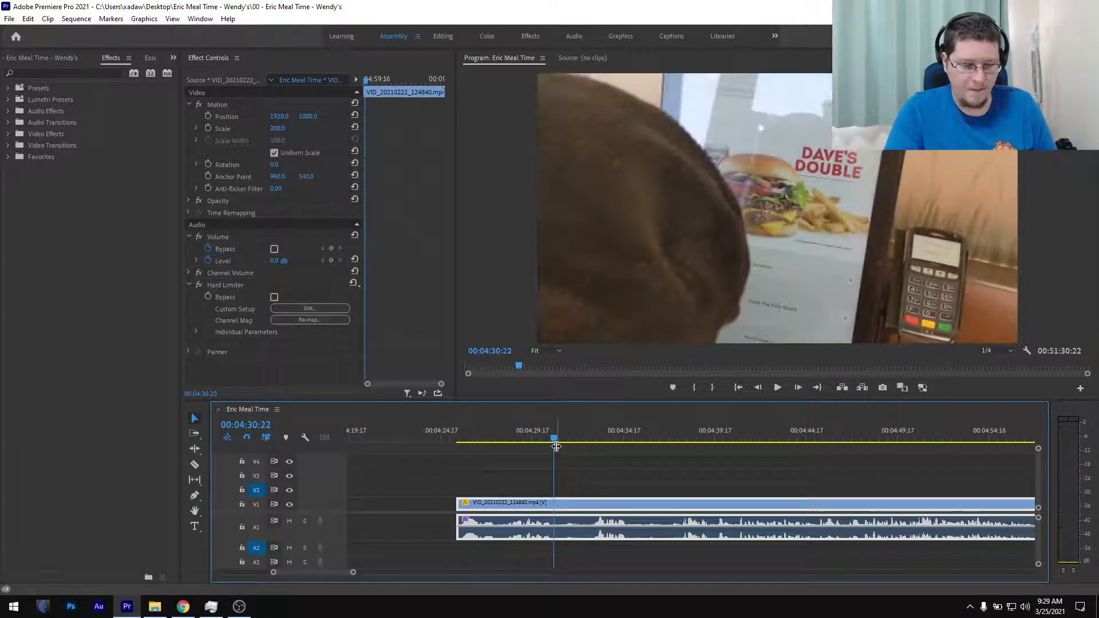
{"action": "key", "text": "ctrl+k"}
{"action": "key", "text": "minus"}
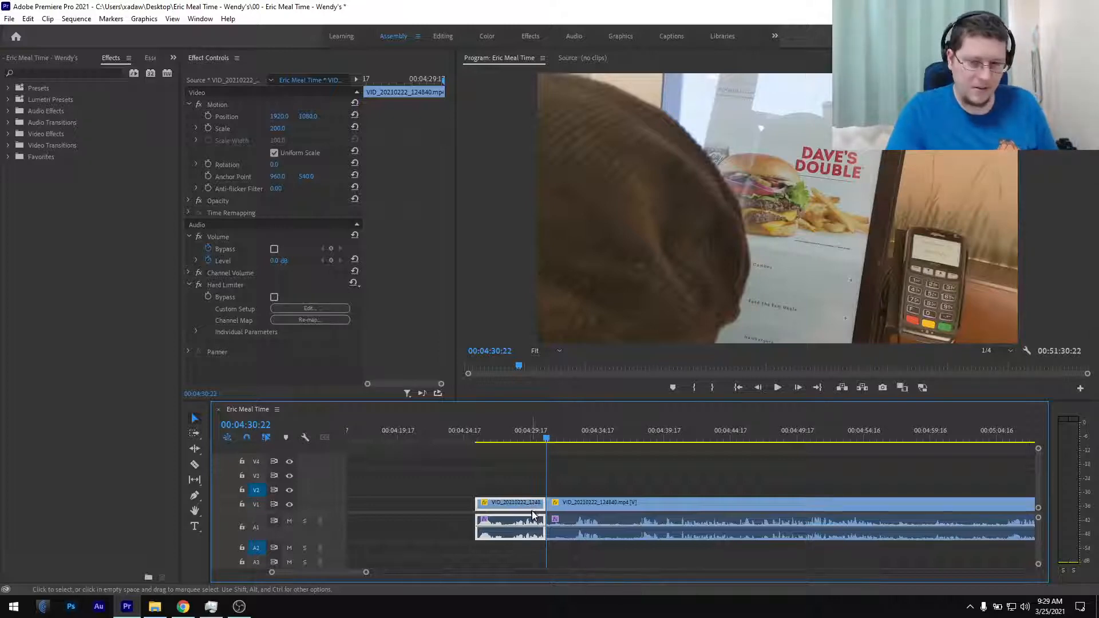
- Move the short opening piece of VID_20210222_124840.mp4 across the gap to directly follow the receipt clip P1140693.MP4
{"action": "scroll", "coordinate": [533, 508], "scroll_direction": "down", "scroll_amount": 3}
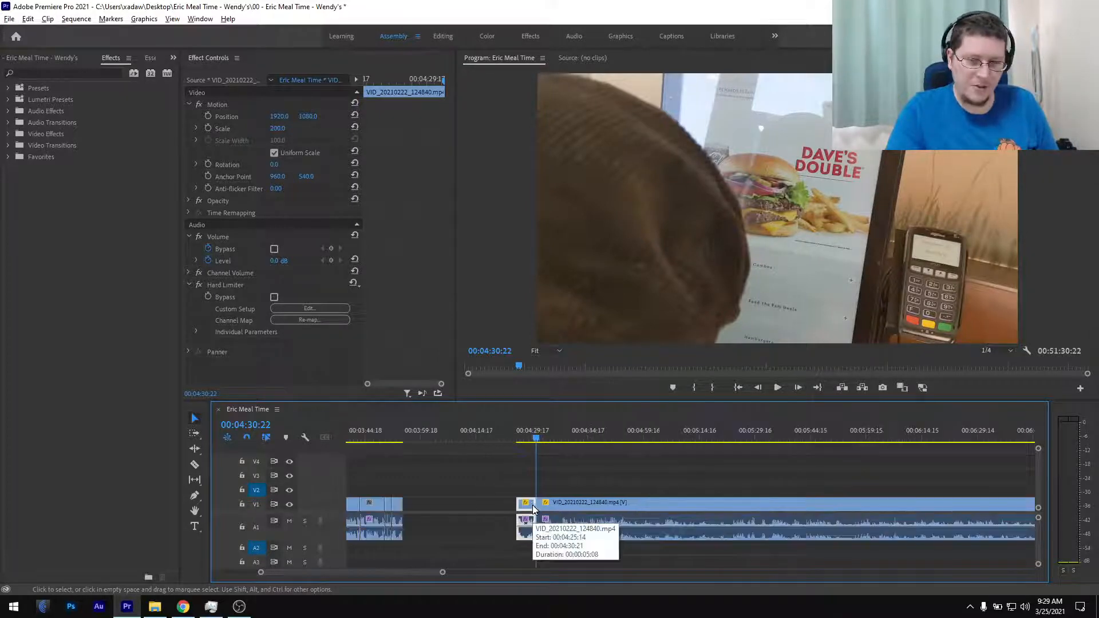
{"action": "scroll", "coordinate": [533, 508], "scroll_direction": "up", "scroll_amount": 2}
{"action": "scroll", "coordinate": [587, 504], "scroll_direction": "up", "scroll_amount": 2}
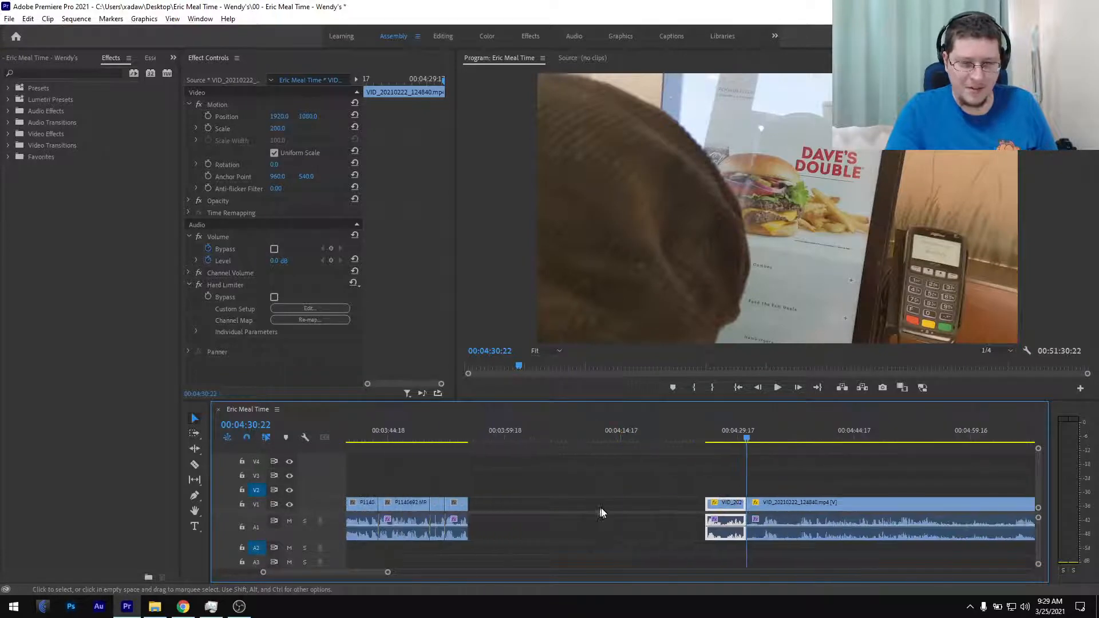
{"action": "left_click_drag", "start_coordinate": [732, 514], "coordinate": [496, 514]}
{"action": "scroll", "coordinate": [465, 496], "scroll_direction": "up", "scroll_amount": 4}
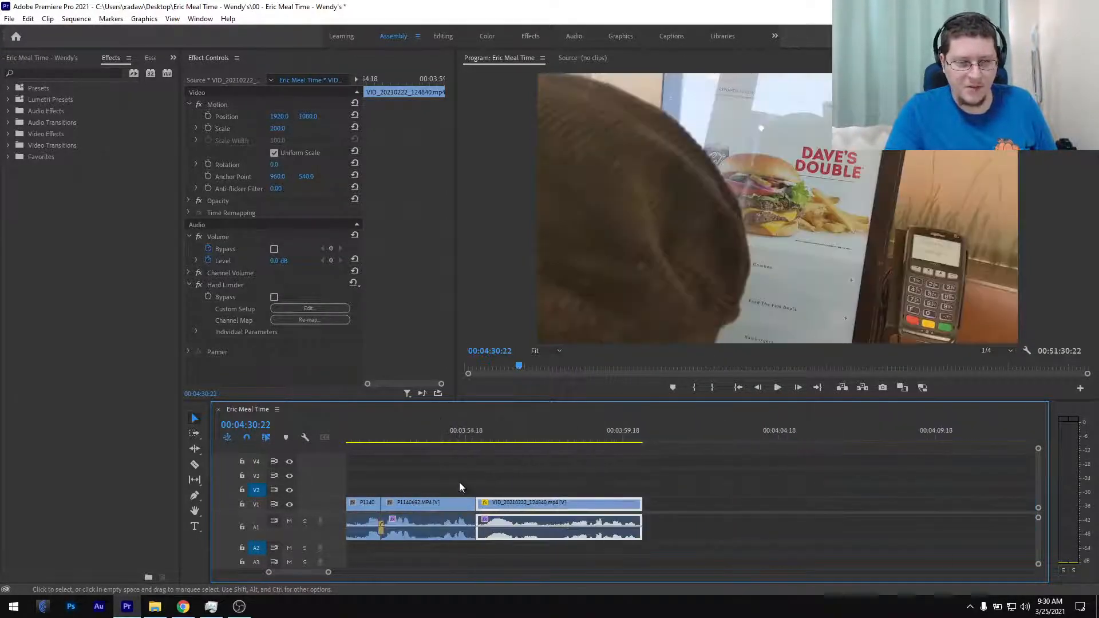
- Add a Constant Power transition to the audio cut between the receipt clip and the moved piece, and play across it from 00:03:53:21
{"action": "left_click", "coordinate": [439, 437]}
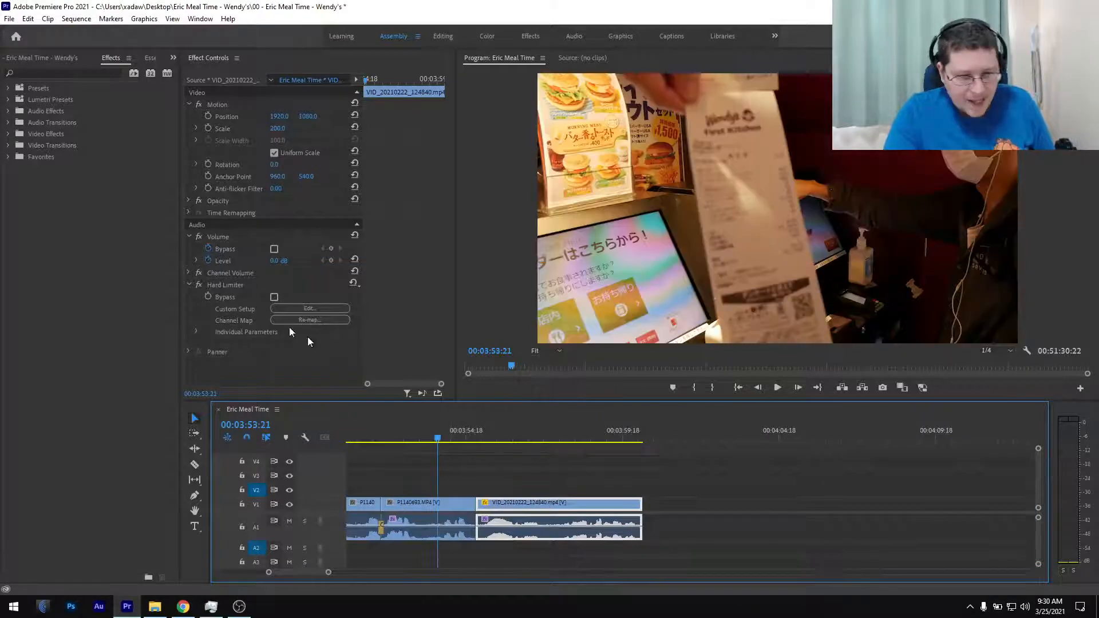
{"action": "left_click", "coordinate": [7, 156]}
{"action": "left_click_drag", "start_coordinate": [48, 211], "coordinate": [478, 539]}
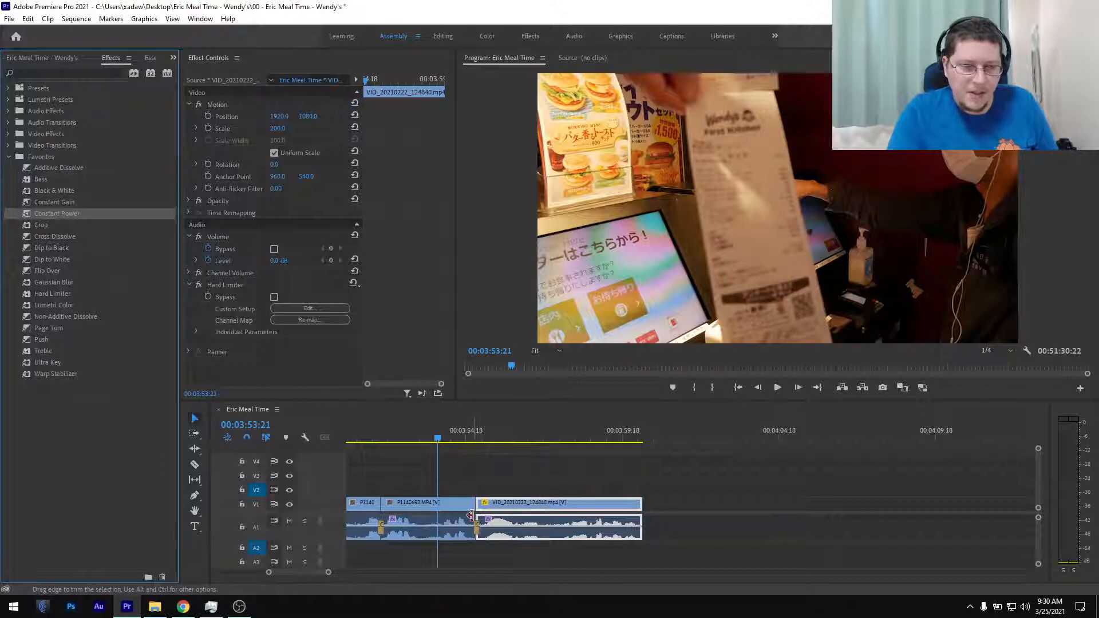
{"action": "left_click", "coordinate": [461, 474]}
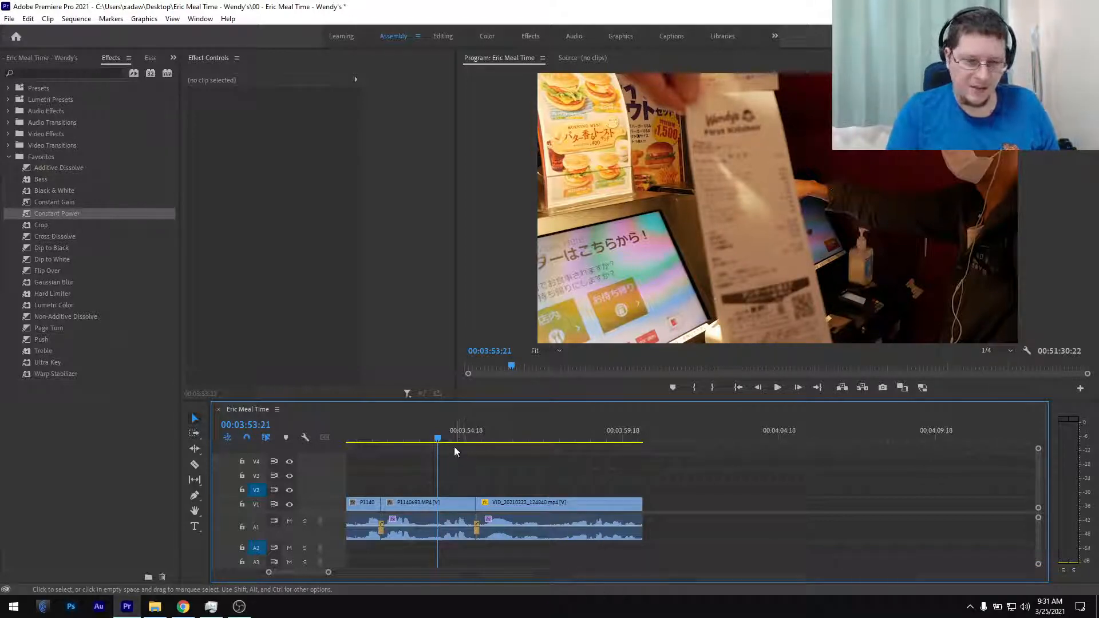
{"action": "key", "text": "space"}
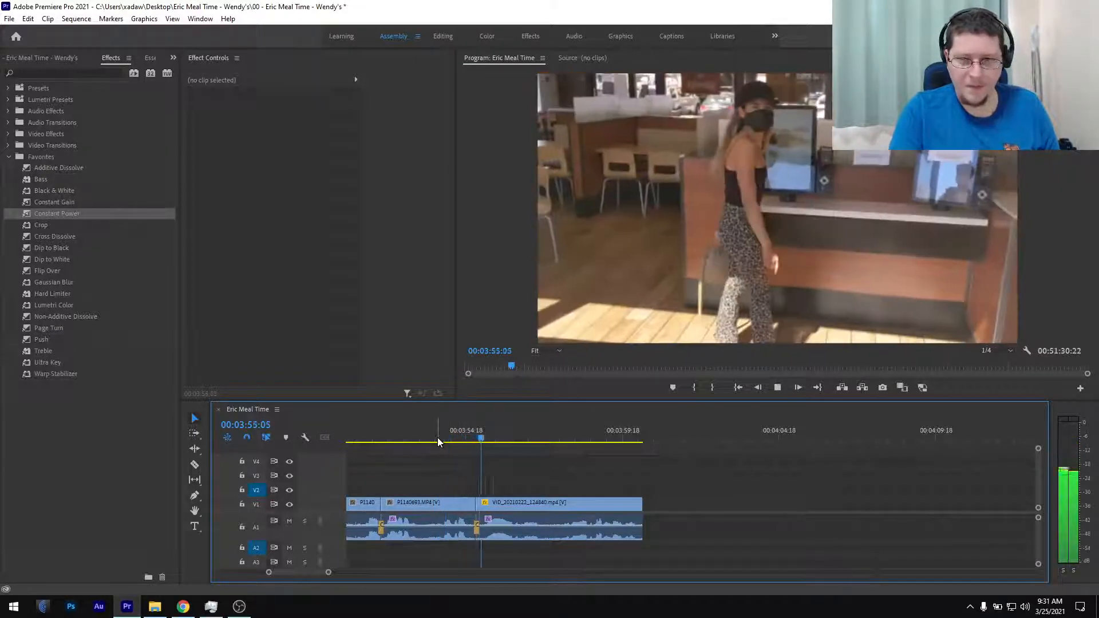
- Add an Additive Dissolve to the video cut between P1140693.MP4 and VID_20210222_124840.mp4, check its start, and save the project
{"action": "key", "text": "space"}
{"action": "left_click", "coordinate": [76, 167]}
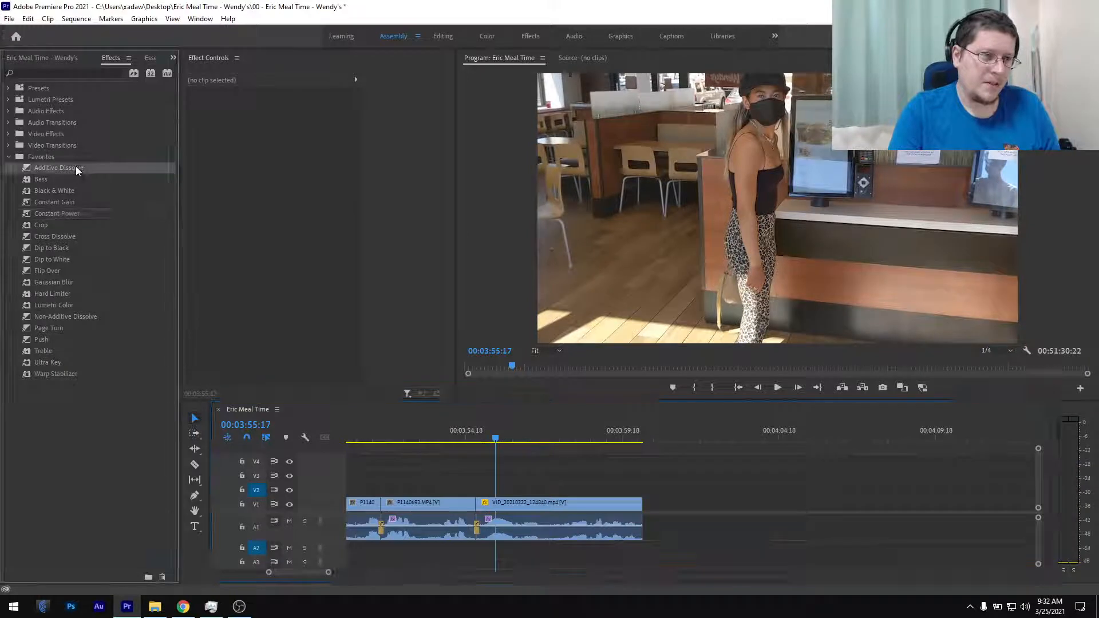
{"action": "left_click_drag", "start_coordinate": [76, 166], "coordinate": [476, 502]}
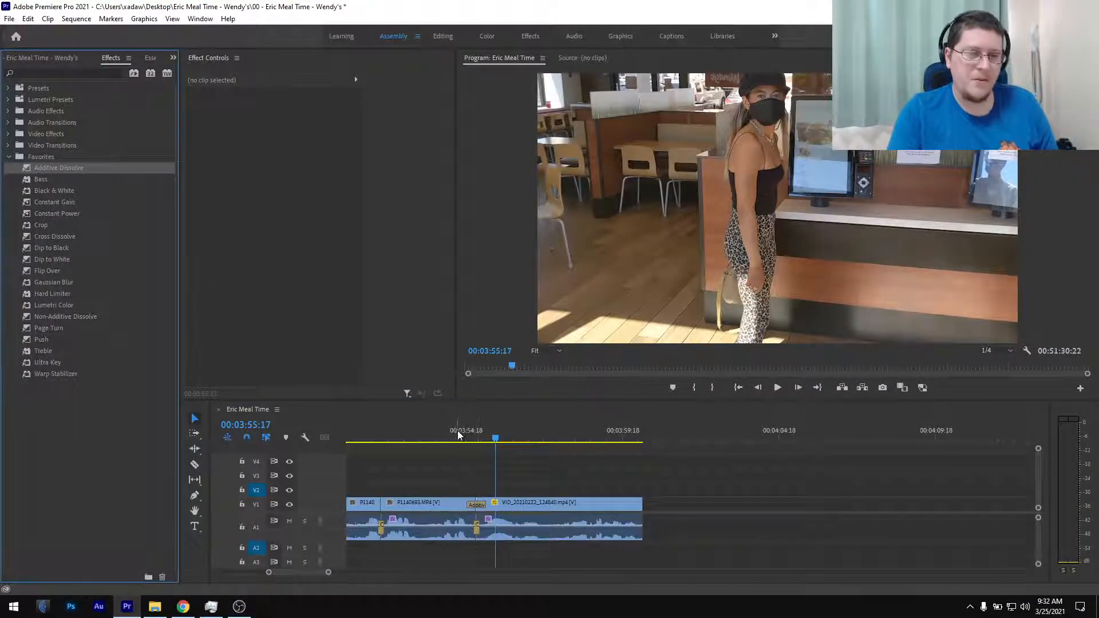
{"action": "left_click", "coordinate": [466, 431]}
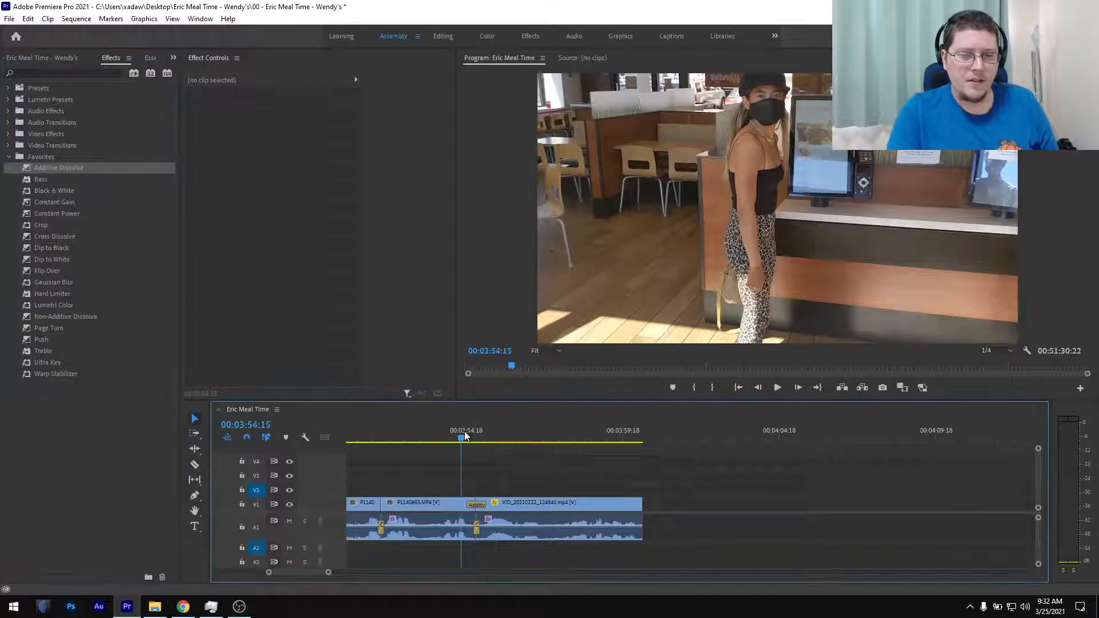
{"action": "key", "text": "space"}
{"action": "left_click", "coordinate": [459, 440]}
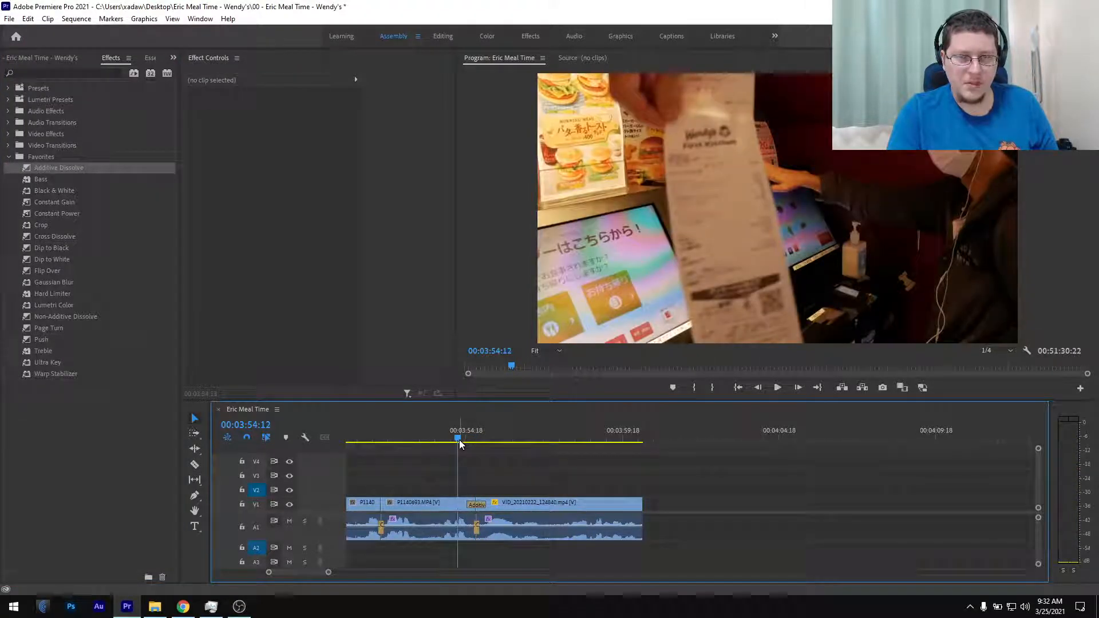
{"action": "key", "text": "ctrl+s"}
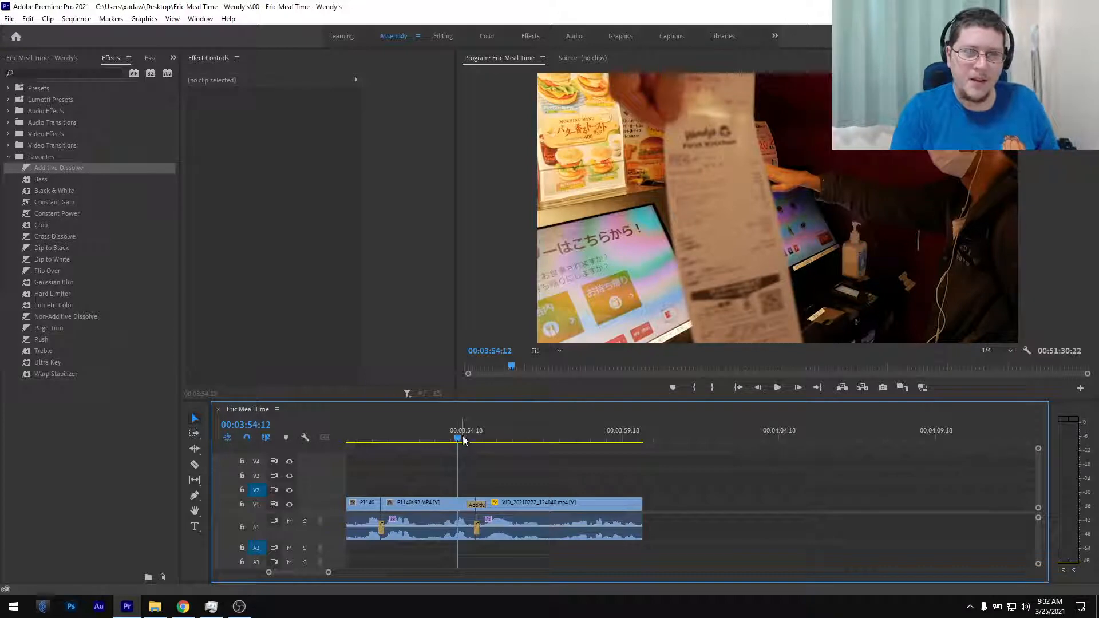
- Play through the joined opening piece, move the long remaining piece of VID_20210222_124840.mp4 to start at about 00:04:09, and save the project
{"action": "key", "text": "space"}
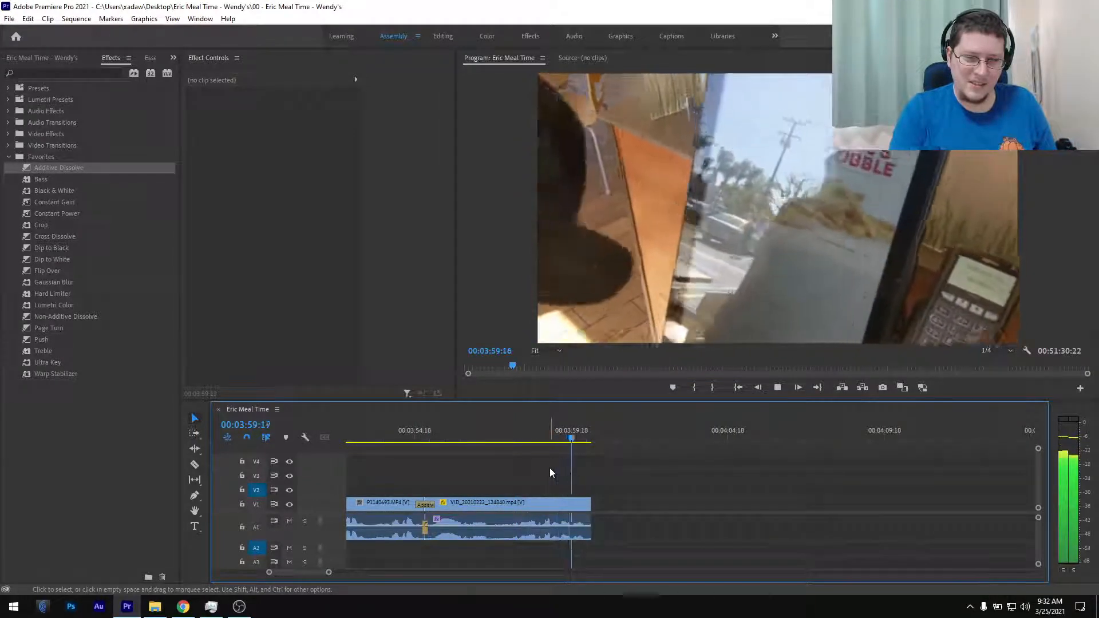
{"action": "key", "text": "space"}
{"action": "scroll", "coordinate": [569, 493], "scroll_direction": "down", "scroll_amount": 5}
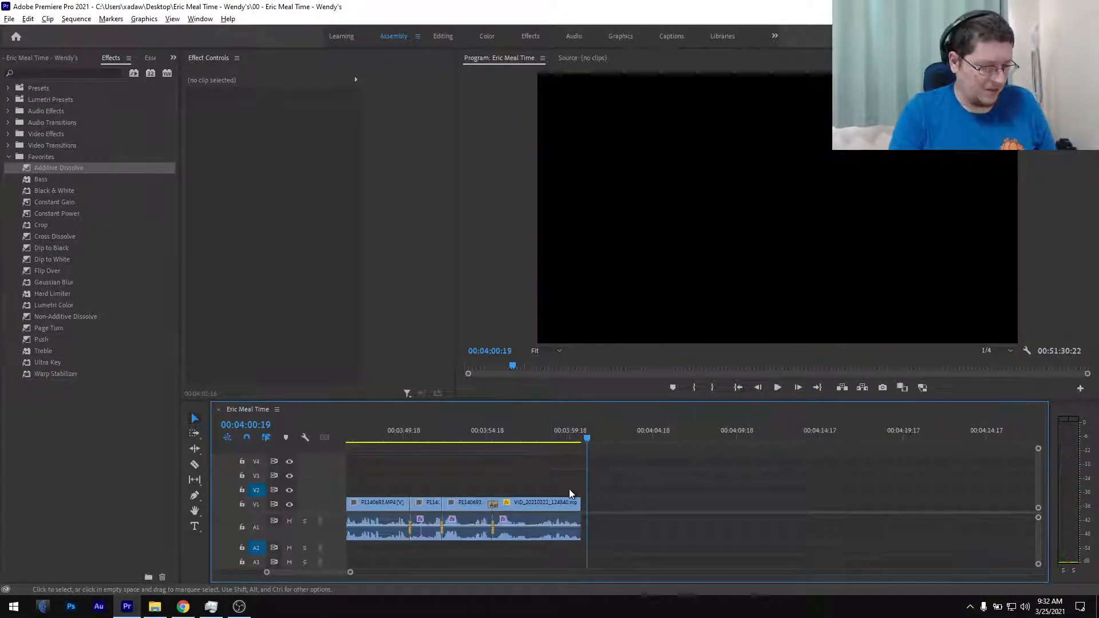
{"action": "scroll", "coordinate": [569, 493], "scroll_direction": "down", "scroll_amount": 2}
{"action": "left_click_drag", "start_coordinate": [648, 504], "coordinate": [602, 511]}
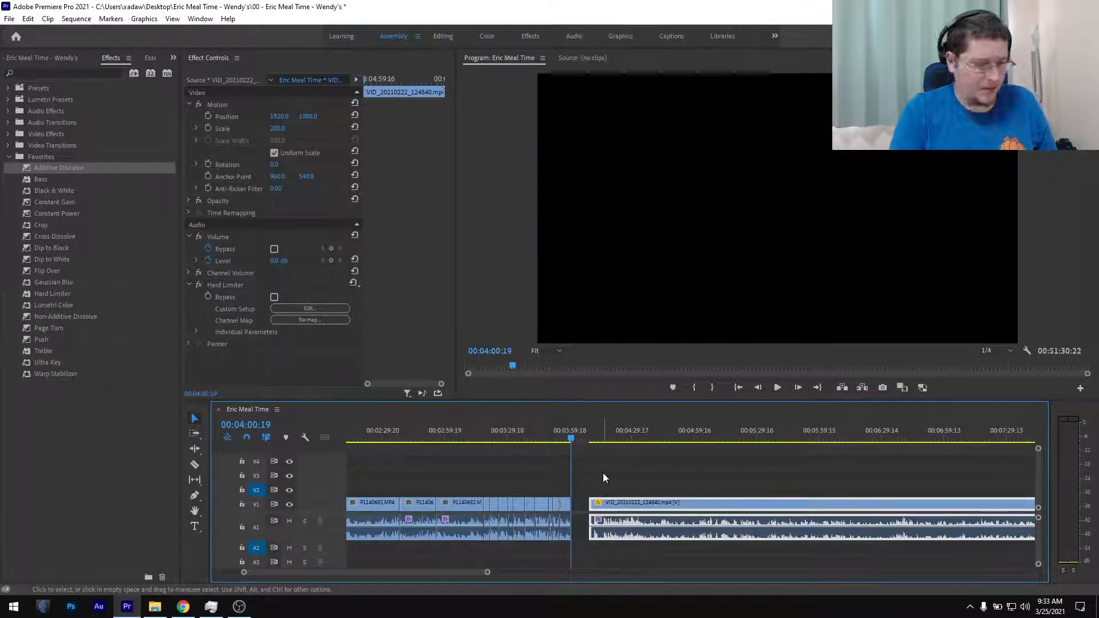
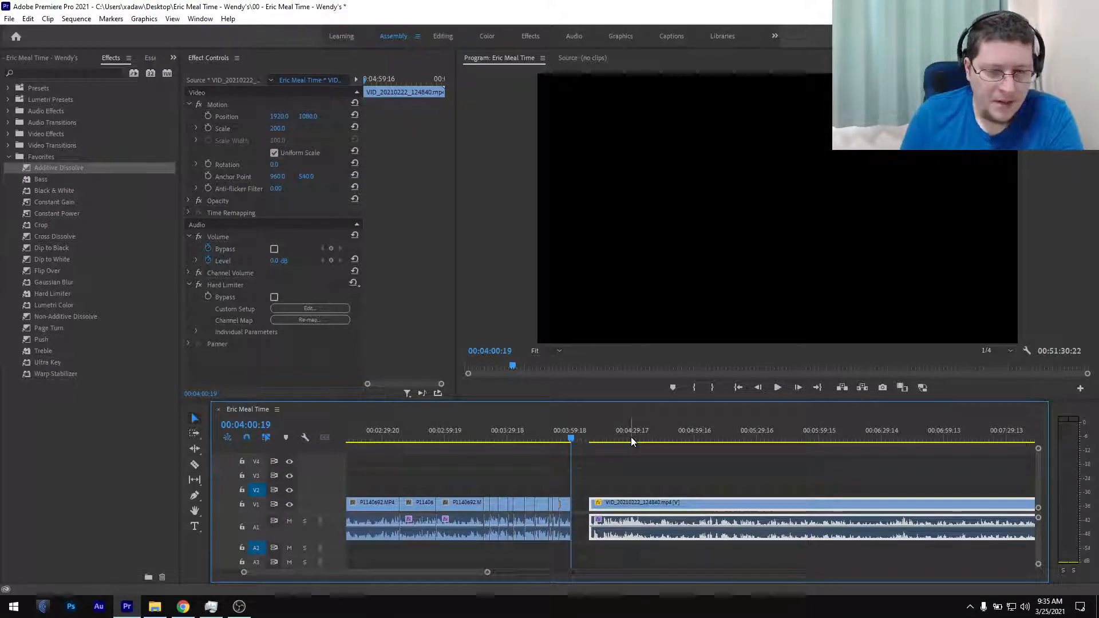
{"action": "left_click", "coordinate": [590, 439]}
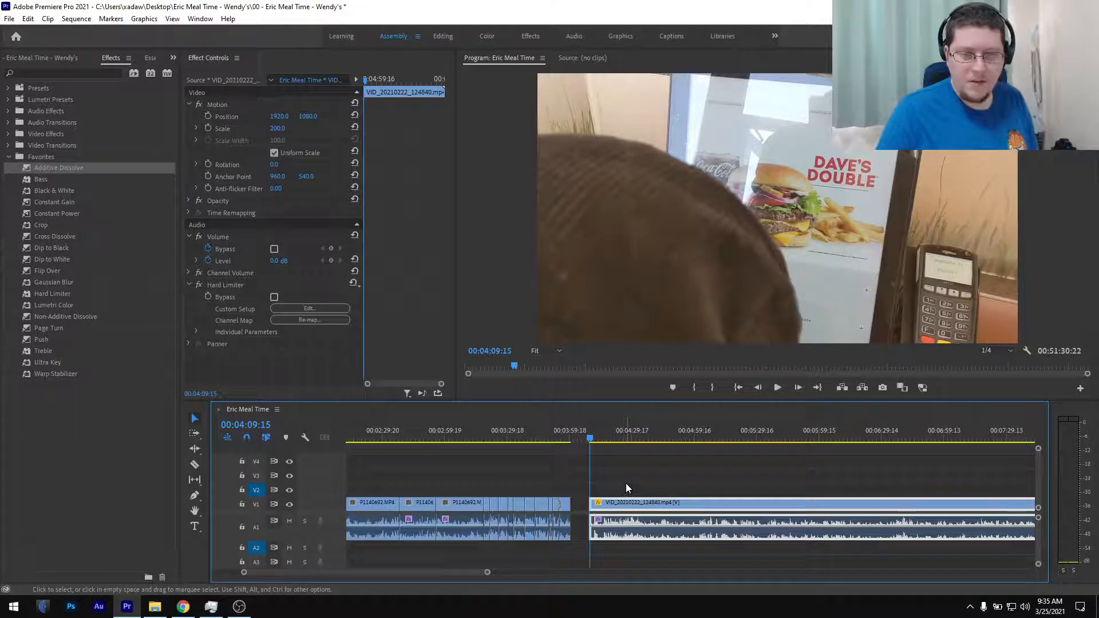
{"action": "key", "text": "ctrl+s"}
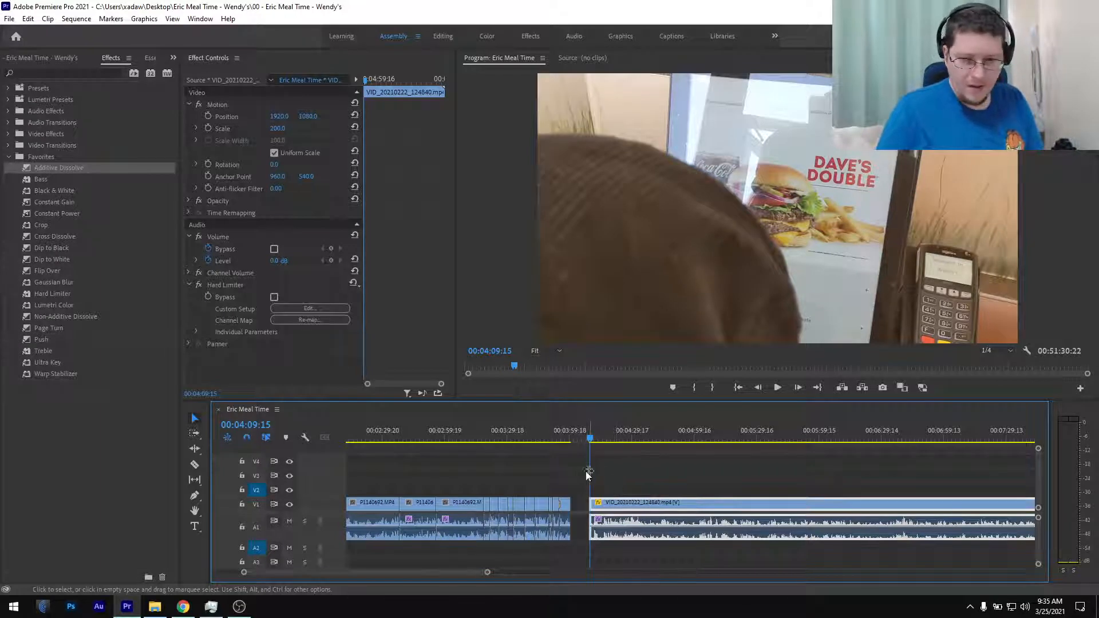
- Review the start of the long kiosk piece, split it at 00:04:16:02, and ripple-delete the part before the split
{"action": "key", "text": "space"}
{"action": "key", "text": "equal"}
{"action": "key", "text": "equal"}
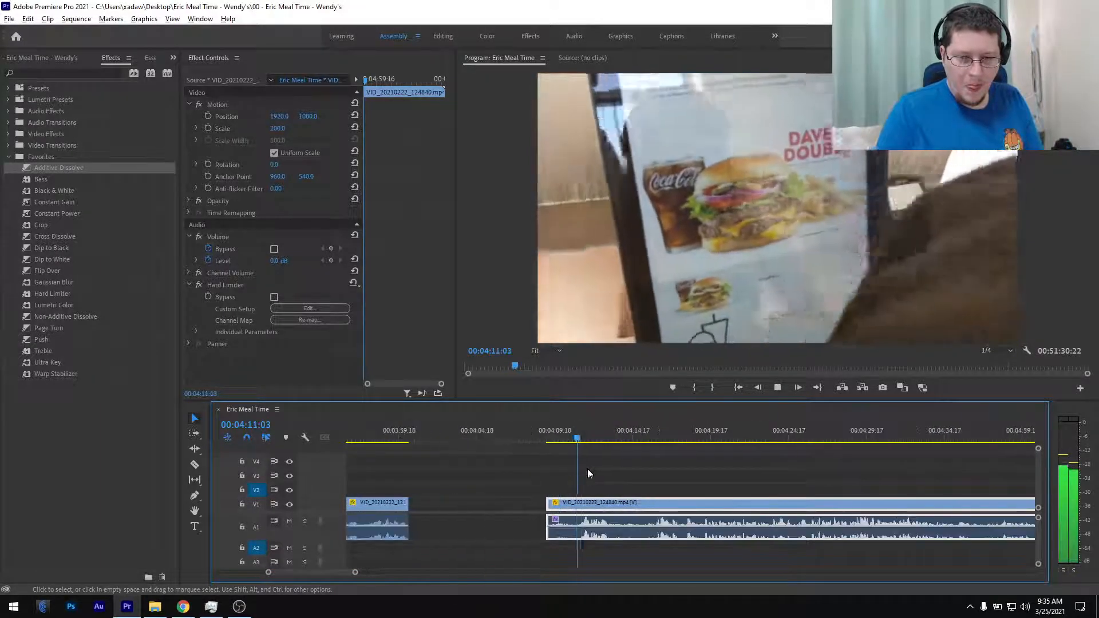
{"action": "left_click", "coordinate": [646, 438]}
{"action": "key", "text": "space"}
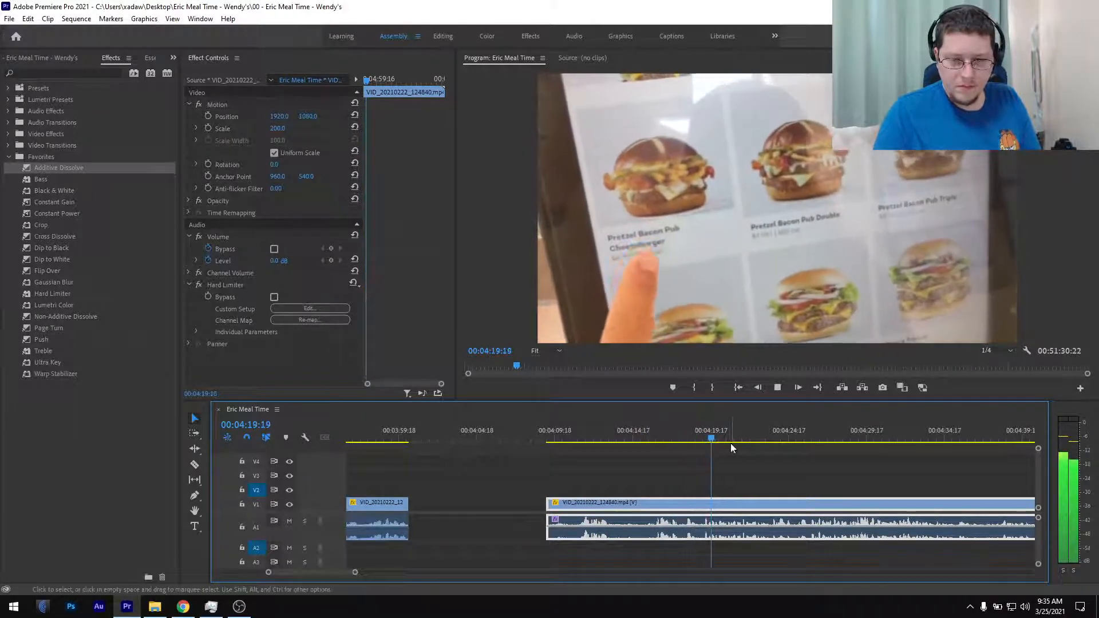
{"action": "left_click_drag", "start_coordinate": [737, 438], "coordinate": [657, 461]}
{"action": "key", "text": "ctrl+k"}
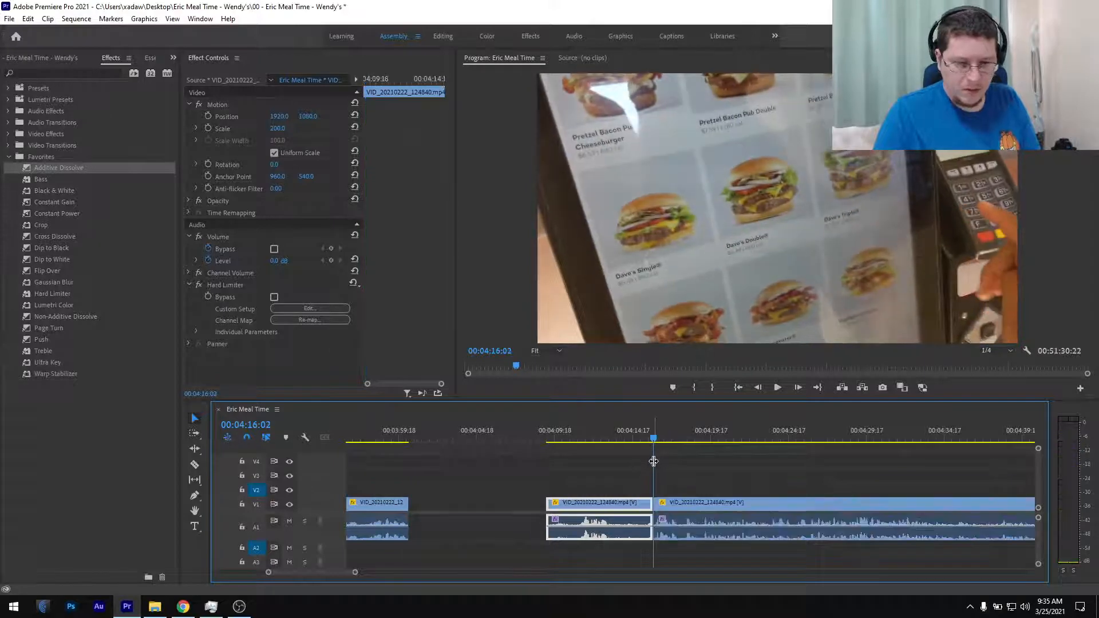
{"action": "key", "text": "shift+Delete"}
{"action": "scroll", "coordinate": [627, 514], "scroll_direction": "up", "scroll_amount": 3}
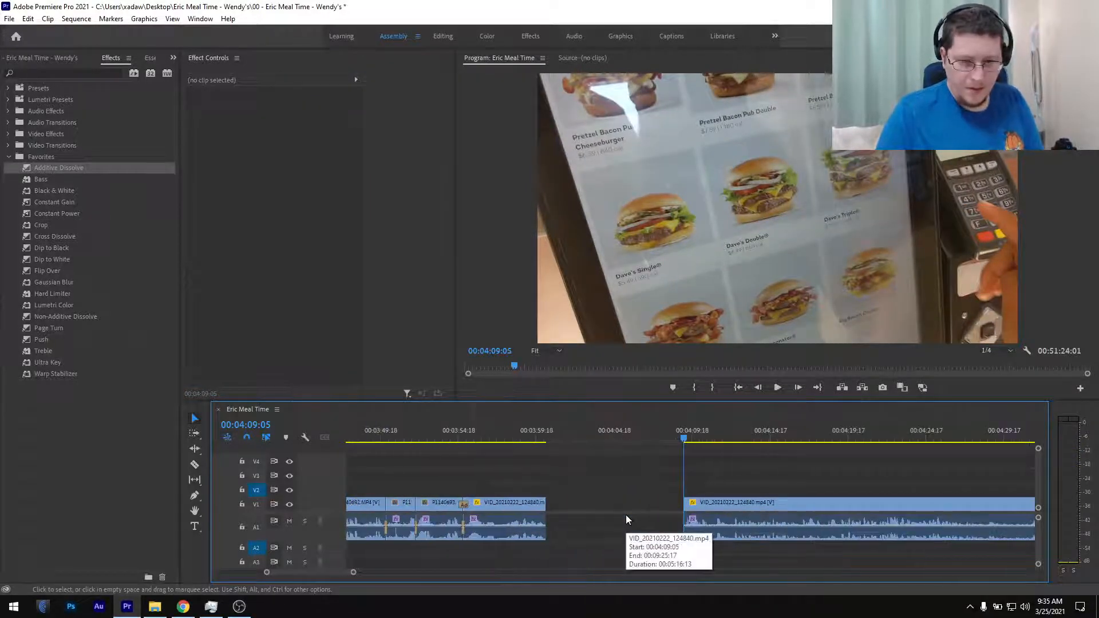
- Join the remaining kiosk piece directly to the opening piece with a Constant Power transition on their audio cut, and save the project
{"action": "left_click_drag", "start_coordinate": [716, 503], "coordinate": [578, 504]}
{"action": "left_click", "coordinate": [536, 428]}
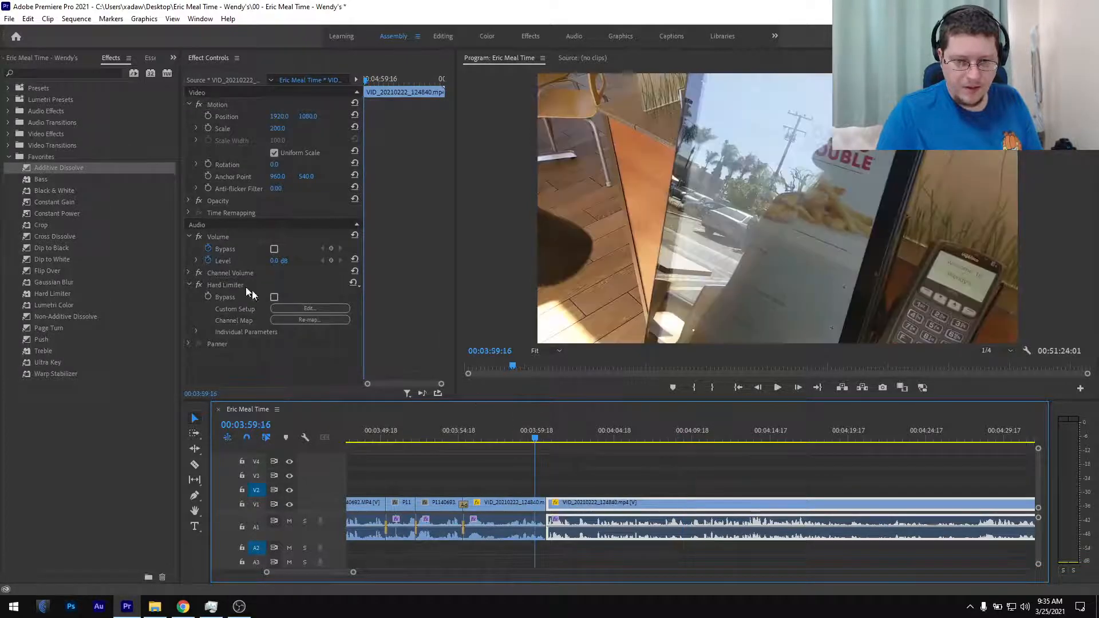
{"action": "left_click_drag", "start_coordinate": [61, 214], "coordinate": [547, 535]}
{"action": "key", "text": "ctrl+s"}
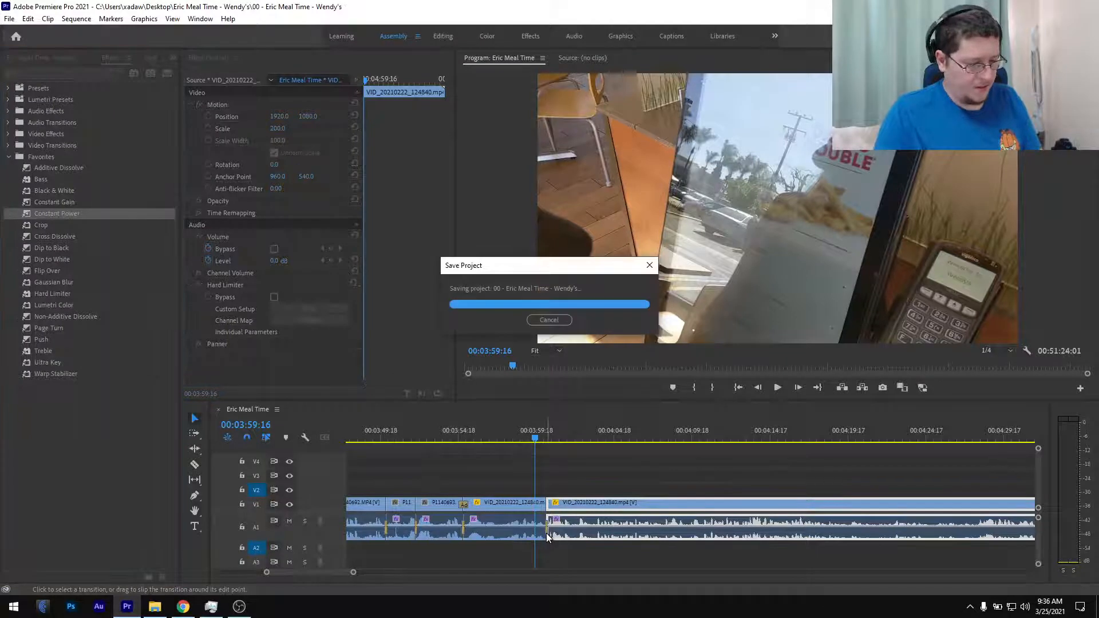
- Play across the join, then cut out the kiosk passage from about 00:04:02:01 to 00:04:03:15 and close the gap
{"action": "key", "text": "space"}
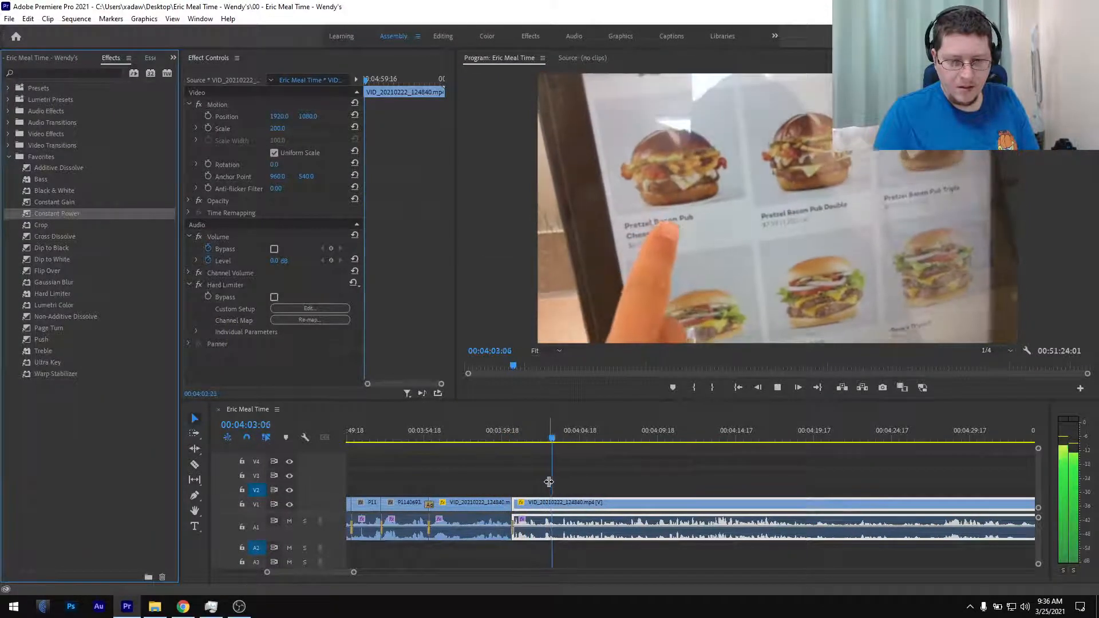
{"action": "scroll", "coordinate": [551, 483], "scroll_direction": "up", "scroll_amount": 3}
{"action": "left_click_drag", "start_coordinate": [479, 439], "coordinate": [585, 446]}
{"action": "key", "text": "ctrl+k"}
{"action": "key", "text": "ctrl+k"}
{"action": "left_click", "coordinate": [562, 508]}
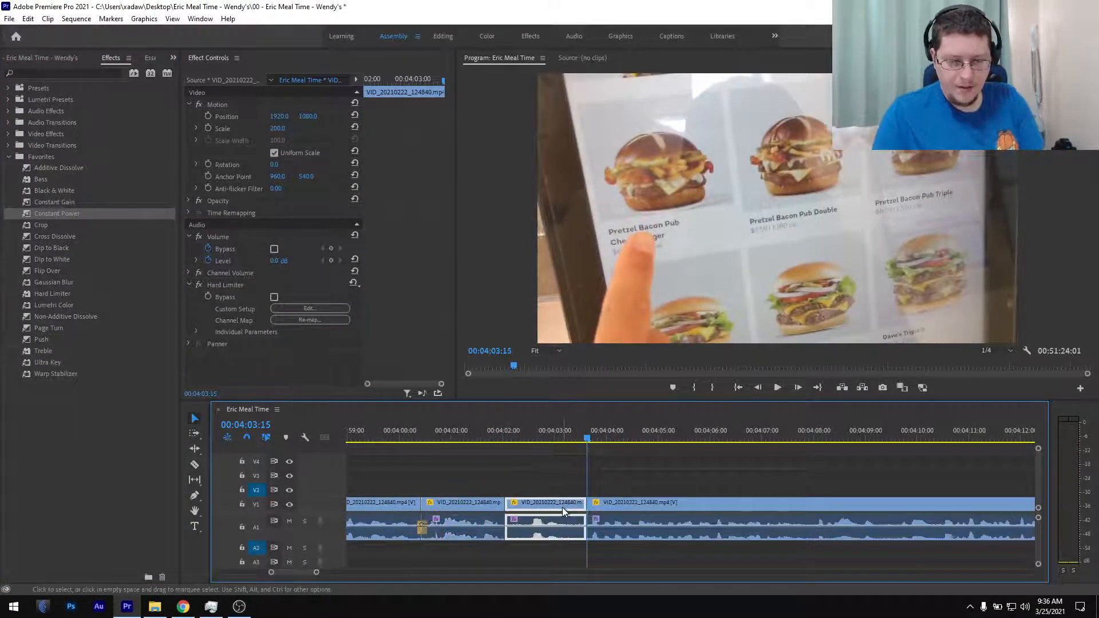
{"action": "key", "text": "shift+Delete"}
- Add a Constant Power transition to the audio cut at about 00:04:02:01, save the project, and play across the cut
{"action": "left_click", "coordinate": [475, 437]}
{"action": "left_click_drag", "start_coordinate": [71, 215], "coordinate": [505, 525]}
{"action": "key", "text": "ctrl+s"}
{"action": "key", "text": "space"}
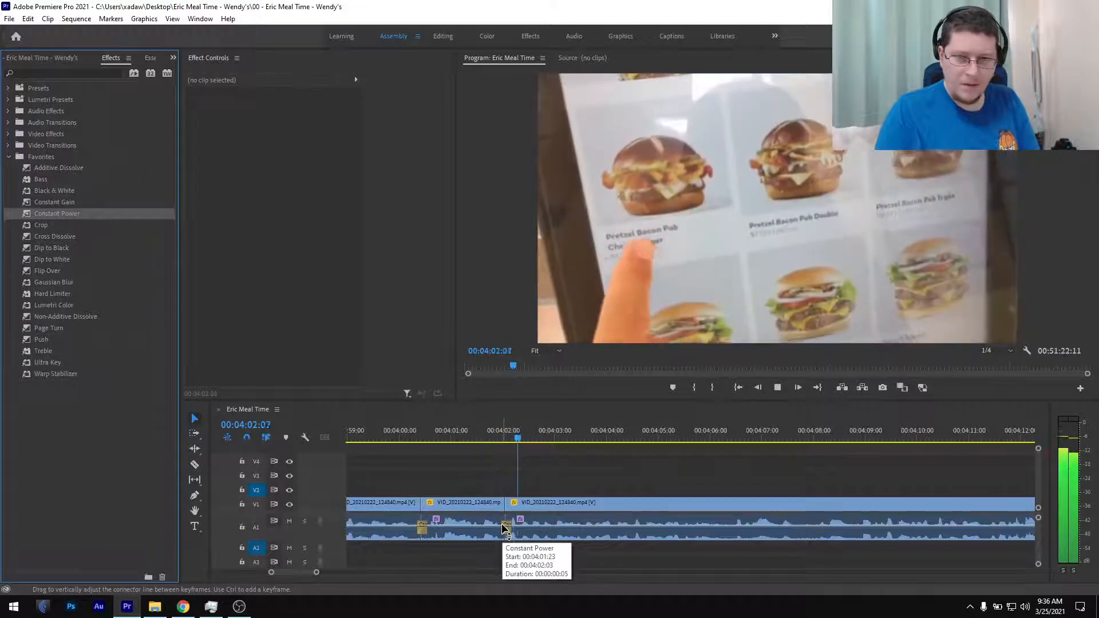
- Play the kiosk burger menu on from 00:04:02:07 to 00:04:18:06, checking for the next passage to remove
{"action": "key", "text": "minus"}
{"action": "key", "text": "equal"}
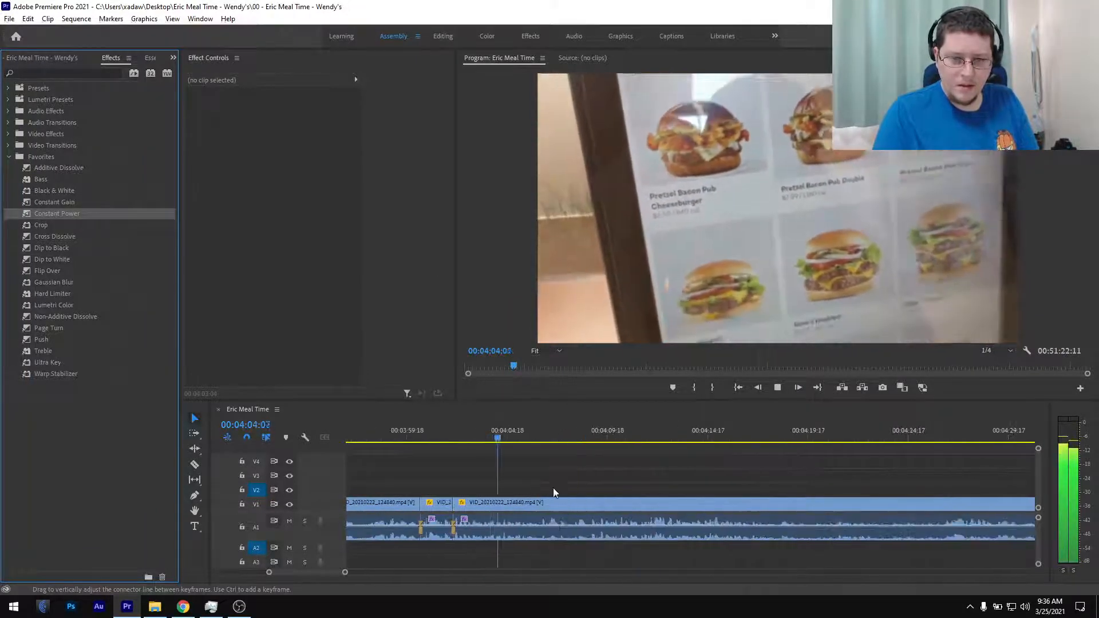
{"action": "scroll", "coordinate": [521, 490], "scroll_direction": "down", "scroll_amount": 1}
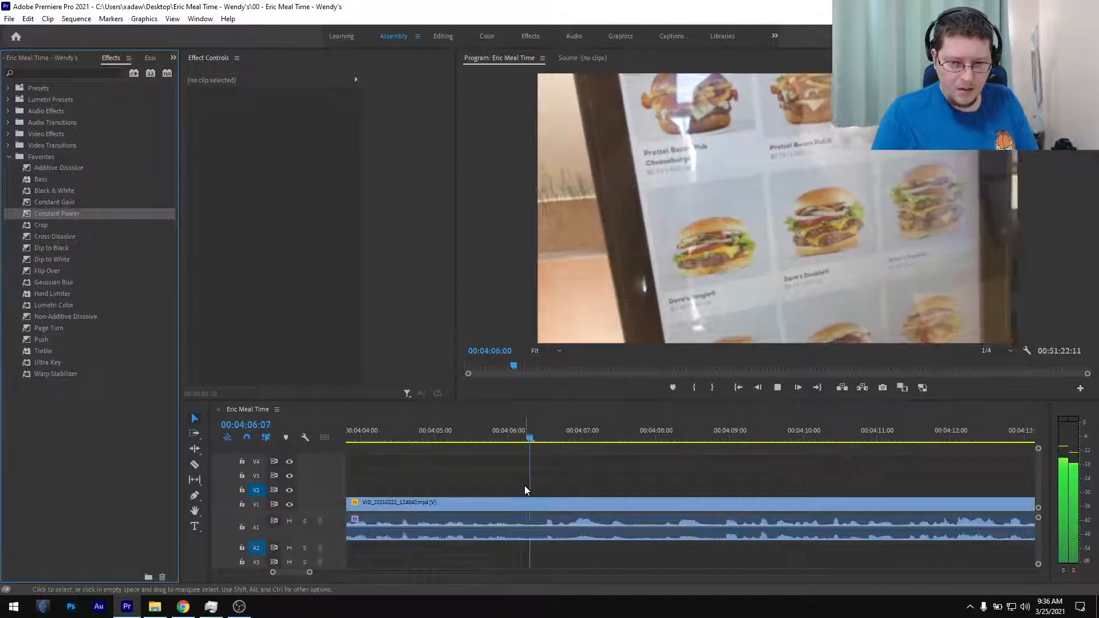
{"action": "scroll", "coordinate": [609, 451], "scroll_direction": "down", "scroll_amount": 3}
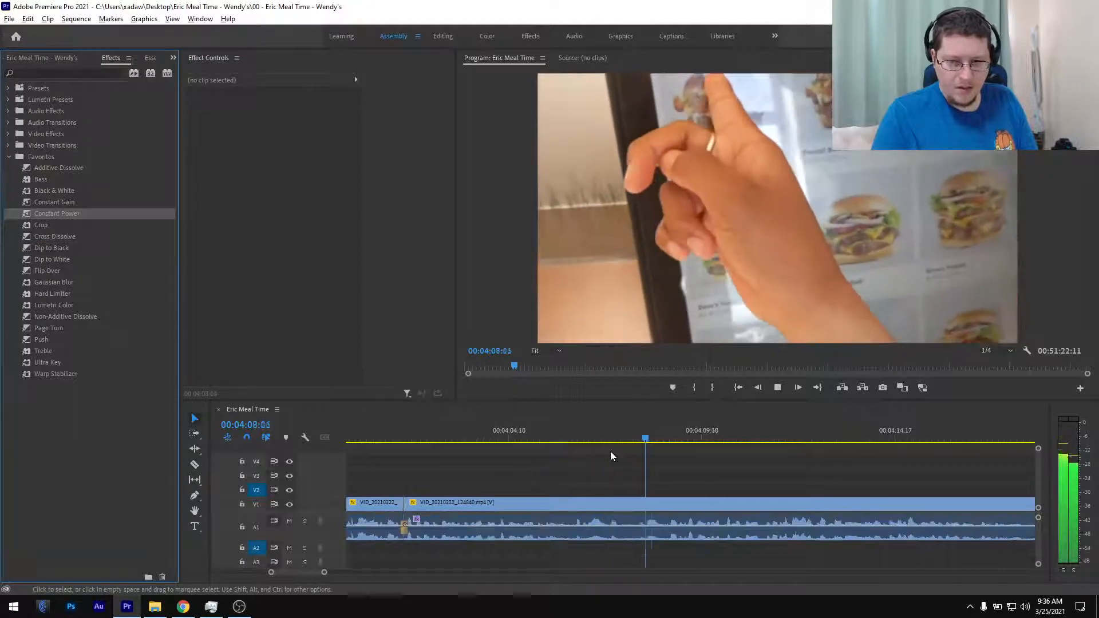
{"action": "scroll", "coordinate": [622, 447], "scroll_direction": "up", "scroll_amount": 2}
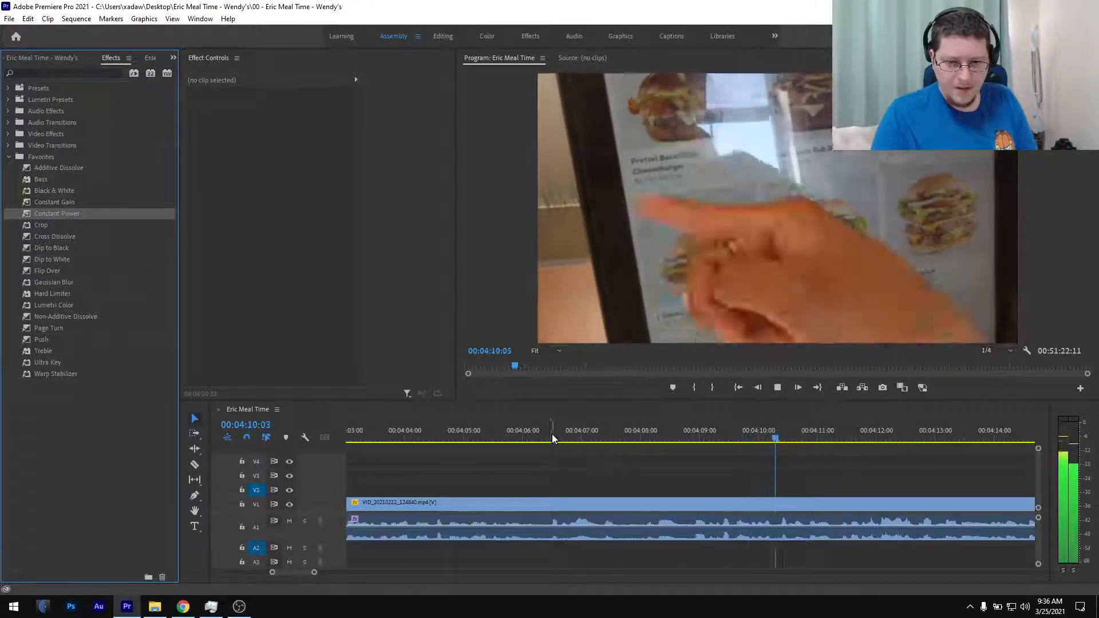
{"action": "scroll", "coordinate": [696, 478], "scroll_direction": "down", "scroll_amount": 1}
{"action": "scroll", "coordinate": [696, 472], "scroll_direction": "down", "scroll_amount": 2}
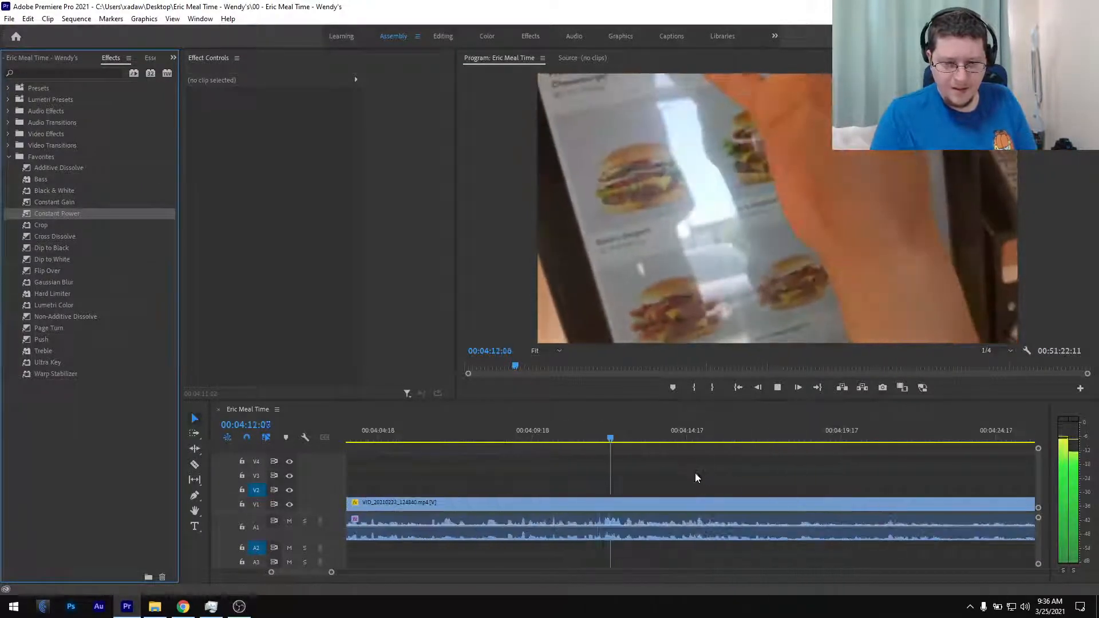
{"action": "scroll", "coordinate": [689, 477], "scroll_direction": "down", "scroll_amount": 1}
{"action": "scroll", "coordinate": [653, 484], "scroll_direction": "down", "scroll_amount": 2}
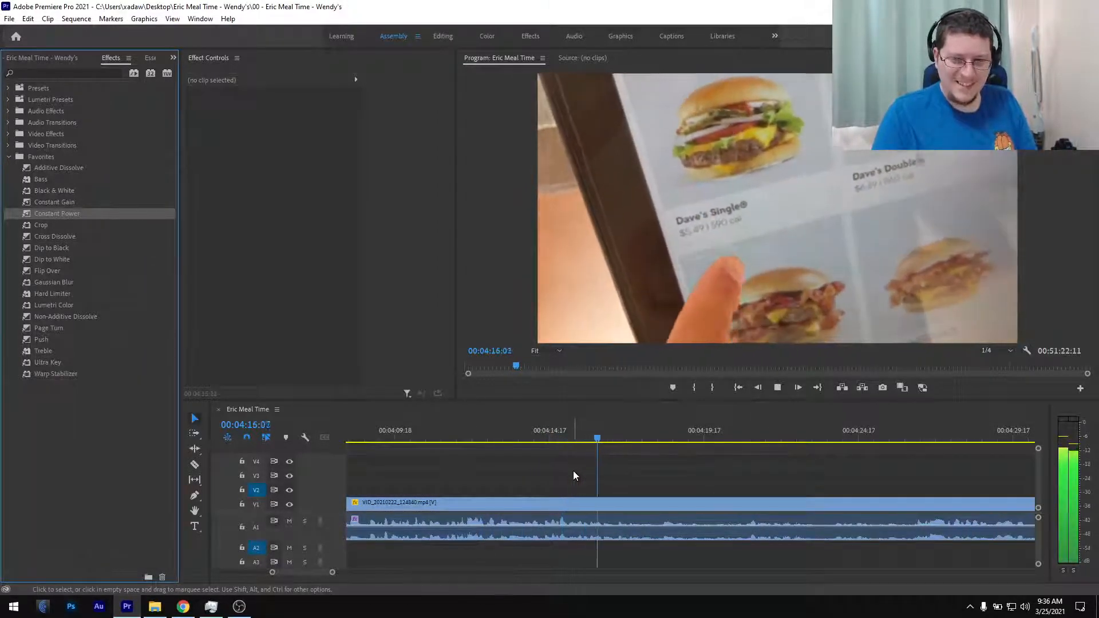
{"action": "scroll", "coordinate": [575, 470], "scroll_direction": "down", "scroll_amount": 3}
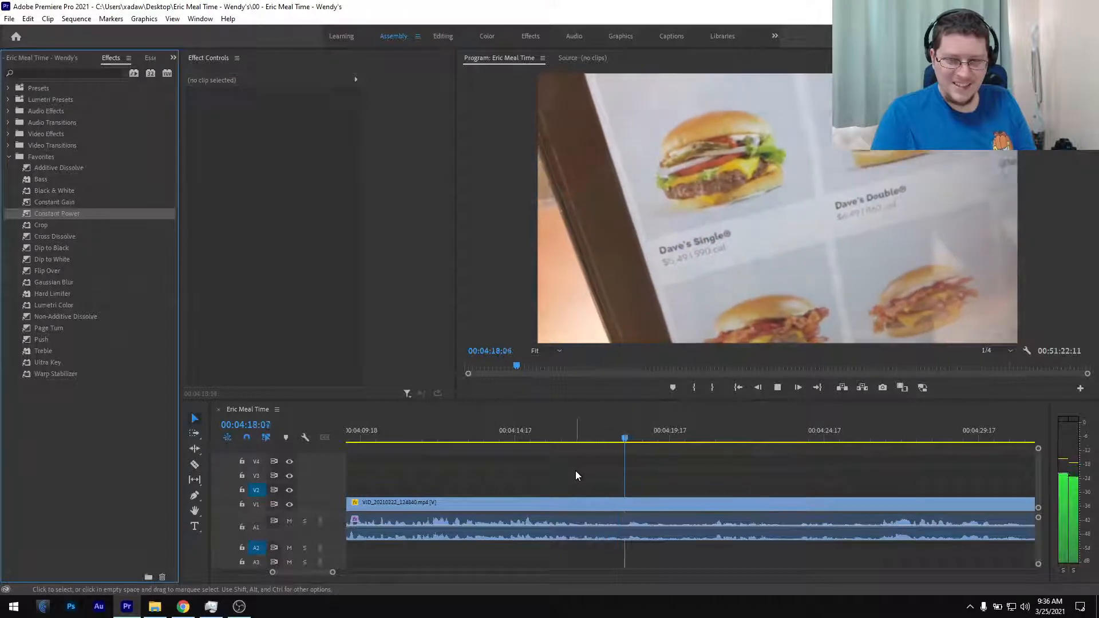
- Cut out the kiosk menu passage from 00:04:18:06 to 00:04:23:21 and close the gap
{"action": "left_click_drag", "start_coordinate": [599, 440], "coordinate": [572, 446]}
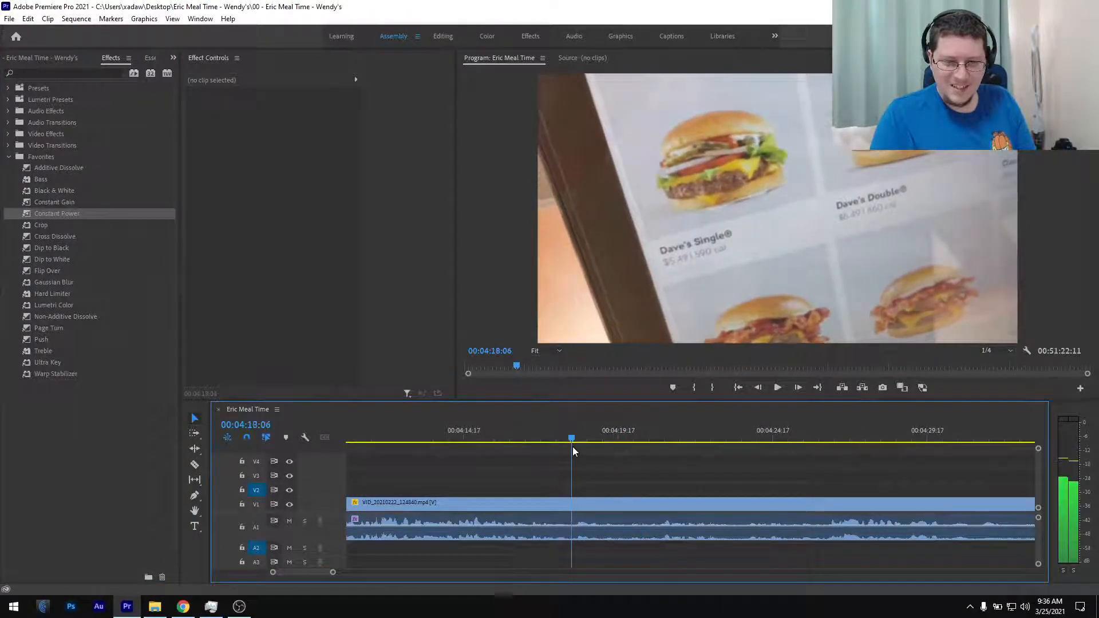
{"action": "key", "text": "ctrl+k"}
{"action": "left_click", "coordinate": [677, 446]}
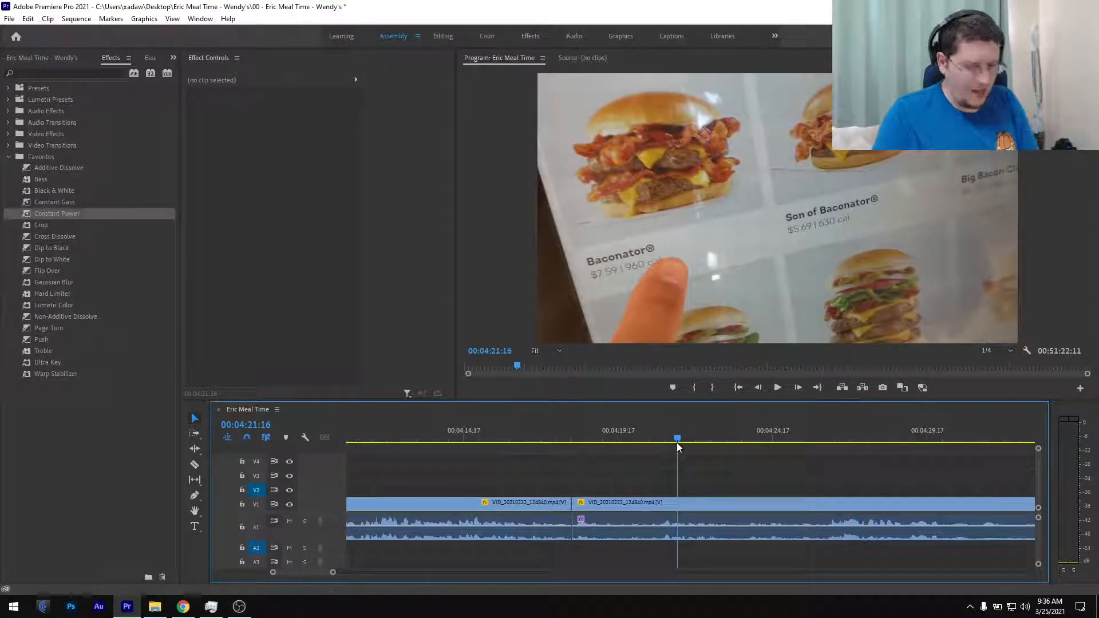
{"action": "scroll", "coordinate": [672, 497], "scroll_direction": "down", "scroll_amount": 2}
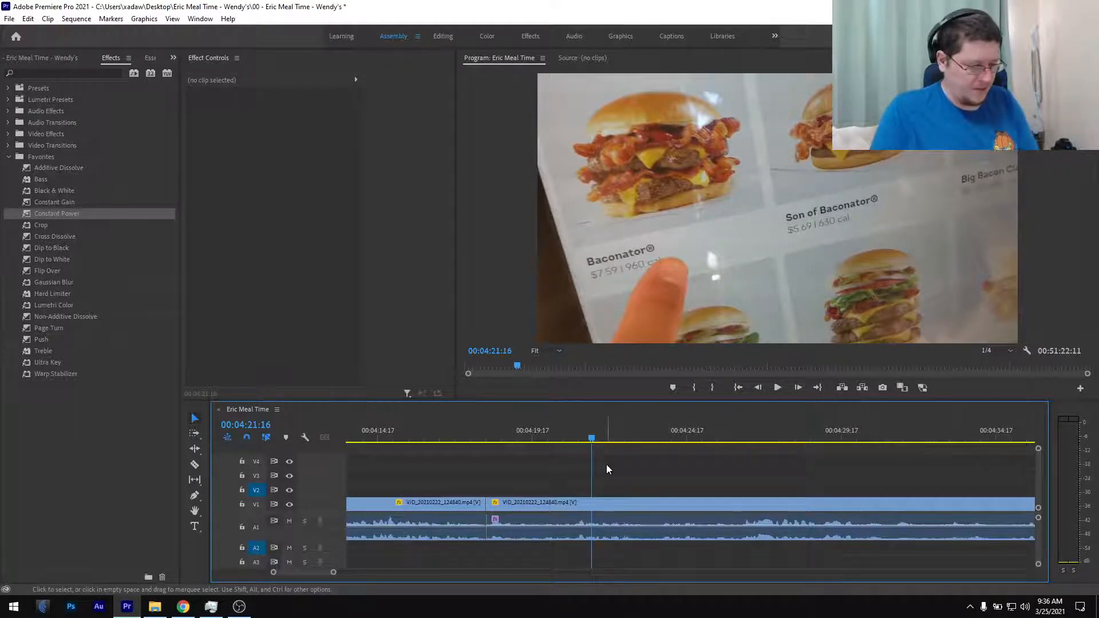
{"action": "key", "text": "space"}
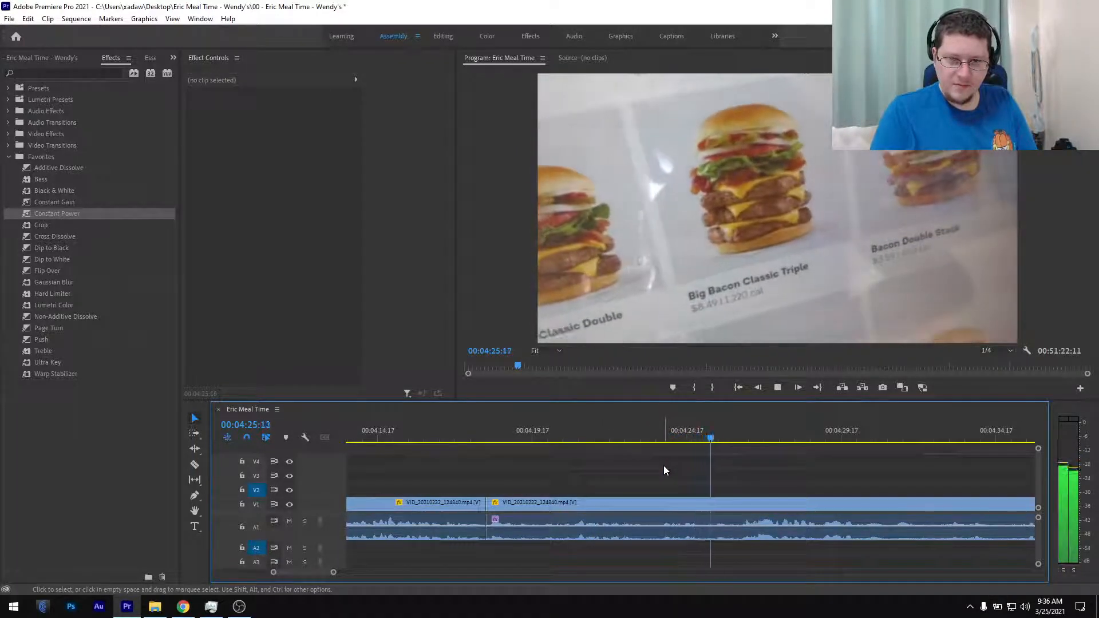
{"action": "left_click", "coordinate": [656, 439]}
{"action": "mouse_move", "coordinate": [657, 440]}
{"action": "left_mouse_down"}
{"action": "mouse_move", "coordinate": [683, 437]}
{"action": "mouse_move", "coordinate": [661, 448]}
{"action": "left_mouse_up"}
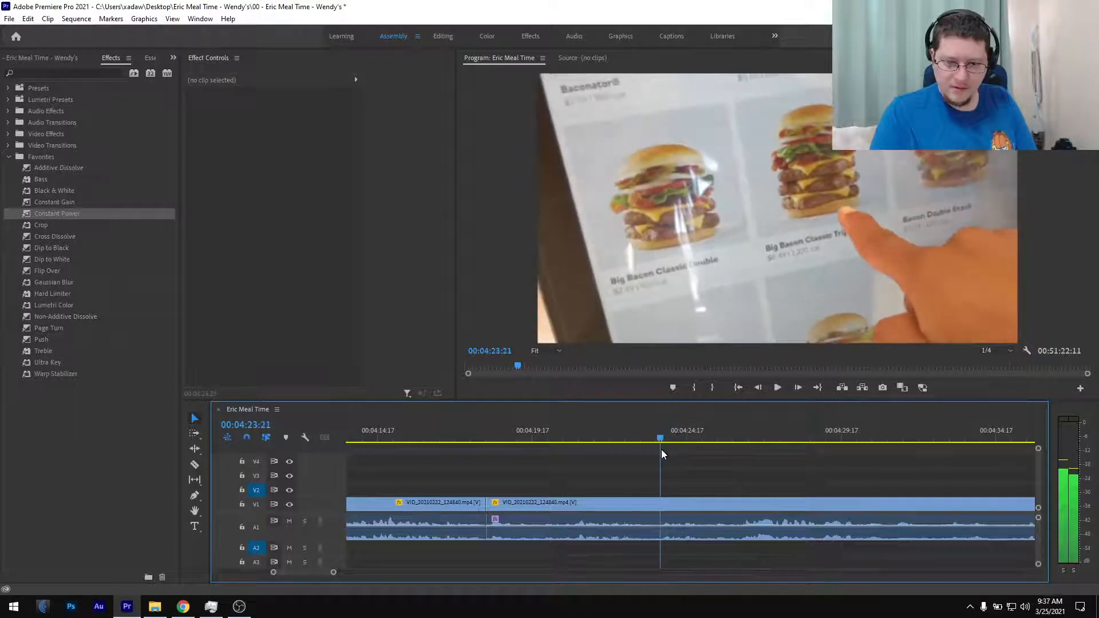
{"action": "left_click", "coordinate": [637, 504]}
- Add a Constant Power transition to the audio cut at 00:04:18:06, save the project, and return to 00:04:17:08
{"action": "left_click", "coordinate": [481, 439]}
{"action": "left_click", "coordinate": [448, 439]}
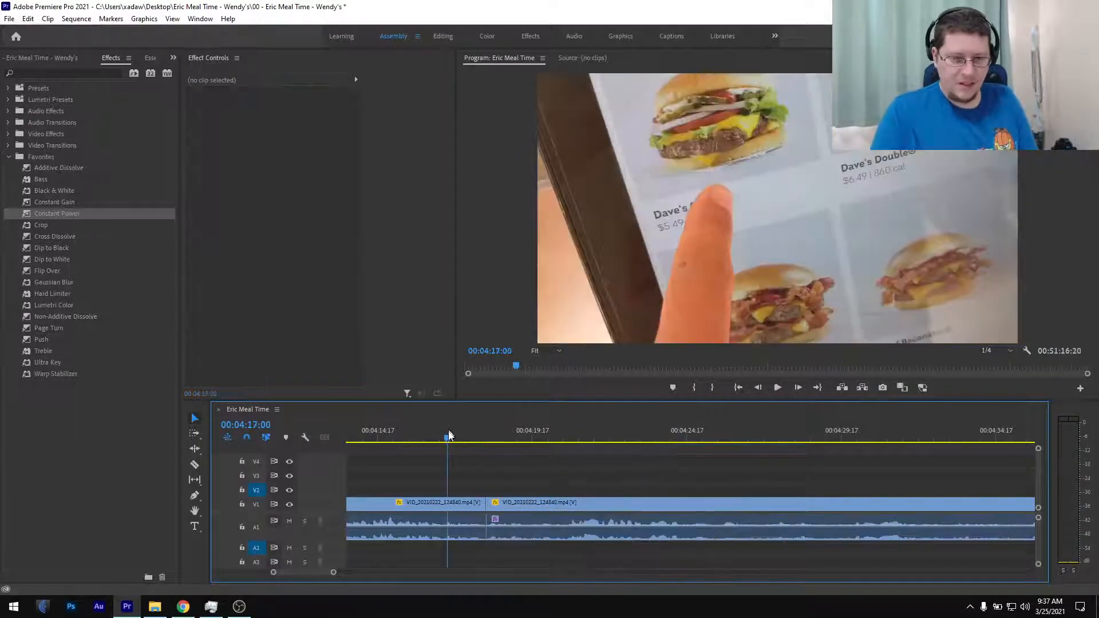
{"action": "mouse_move", "coordinate": [54, 214]}
{"action": "left_mouse_down"}
{"action": "mouse_move", "coordinate": [515, 492]}
{"action": "mouse_move", "coordinate": [486, 534]}
{"action": "left_mouse_up"}
{"action": "key", "text": "ctrl+s"}
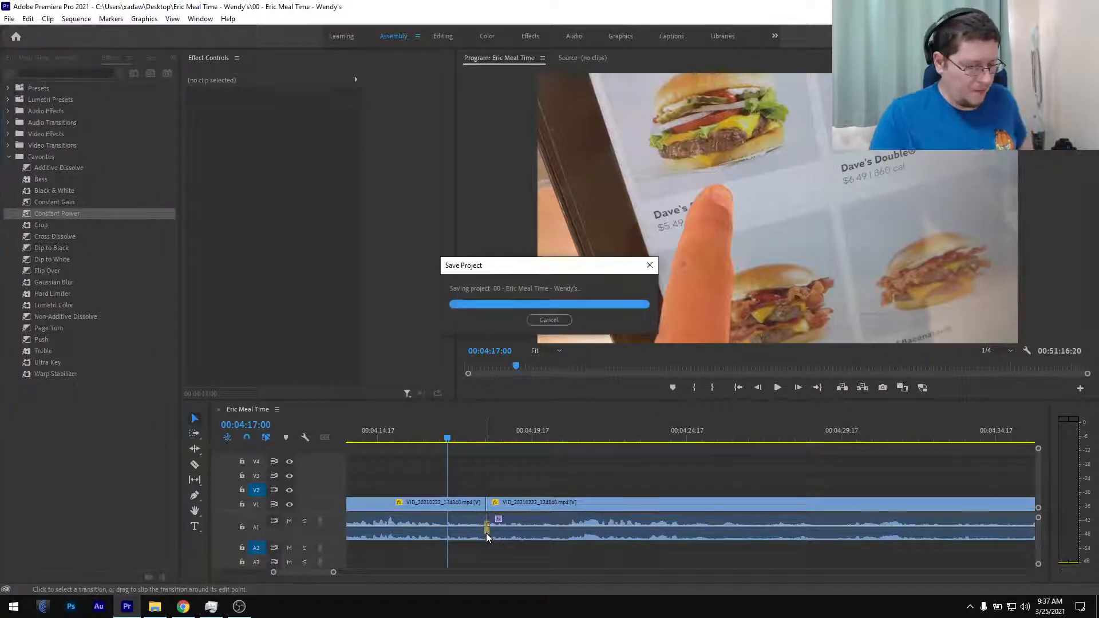
{"action": "left_click_drag", "start_coordinate": [430, 439], "coordinate": [455, 457]}
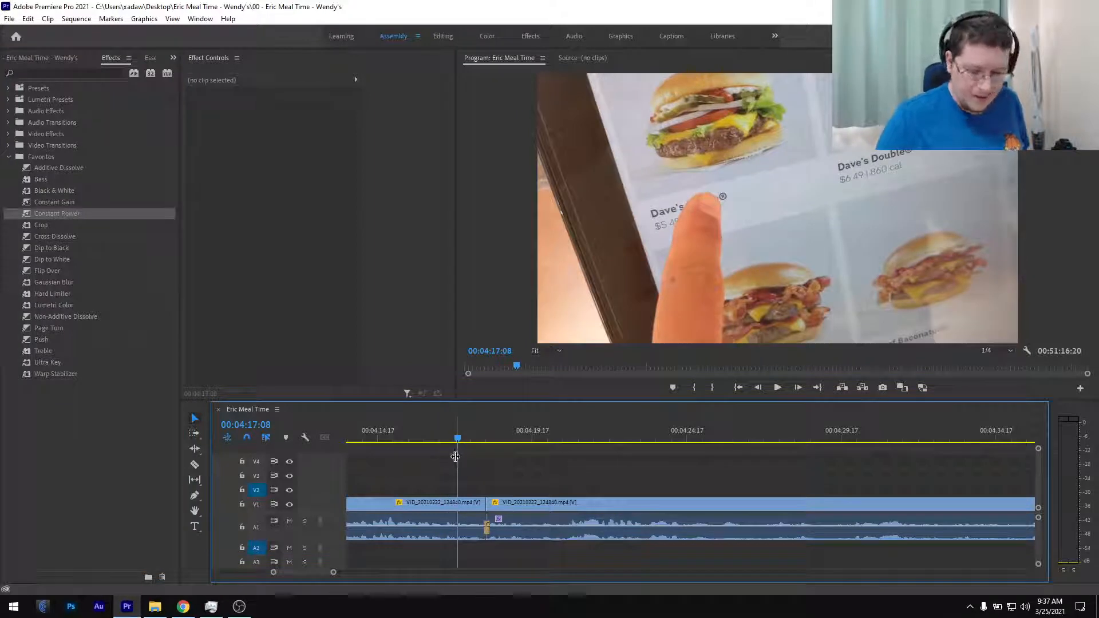
- Look over the whole sequence on the timeline, then return to the latest kiosk cut near 00:04:18:06
{"action": "key", "text": "backslash"}
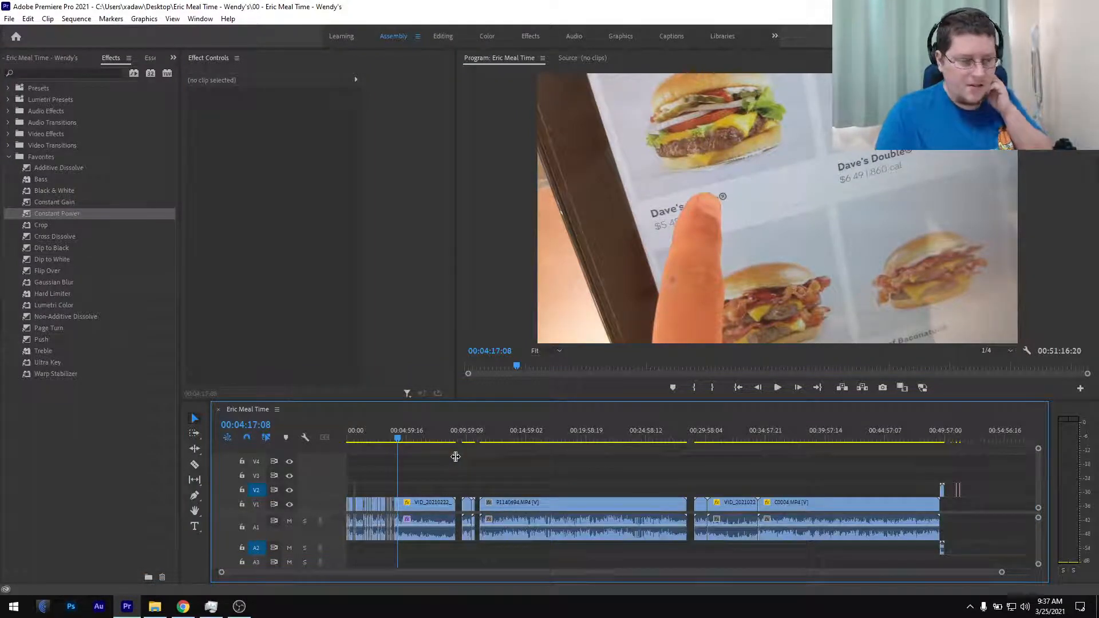
{"action": "scroll", "coordinate": [439, 477], "scroll_direction": "up", "scroll_amount": 5}
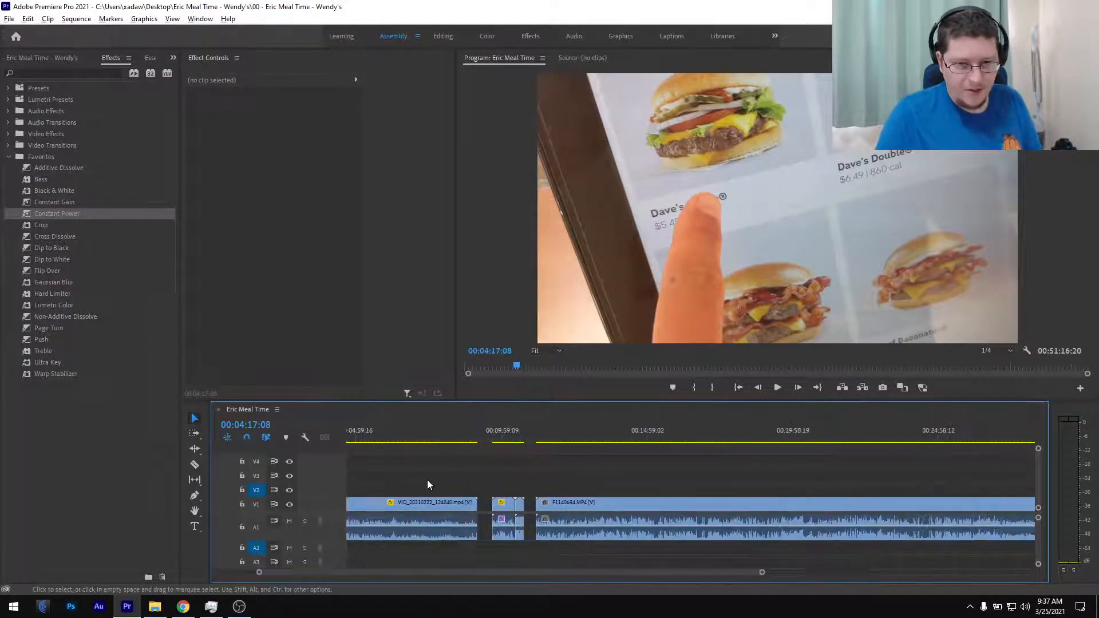
{"action": "scroll", "coordinate": [433, 479], "scroll_direction": "up", "scroll_amount": 4}
{"action": "scroll", "coordinate": [440, 483], "scroll_direction": "up", "scroll_amount": 2}
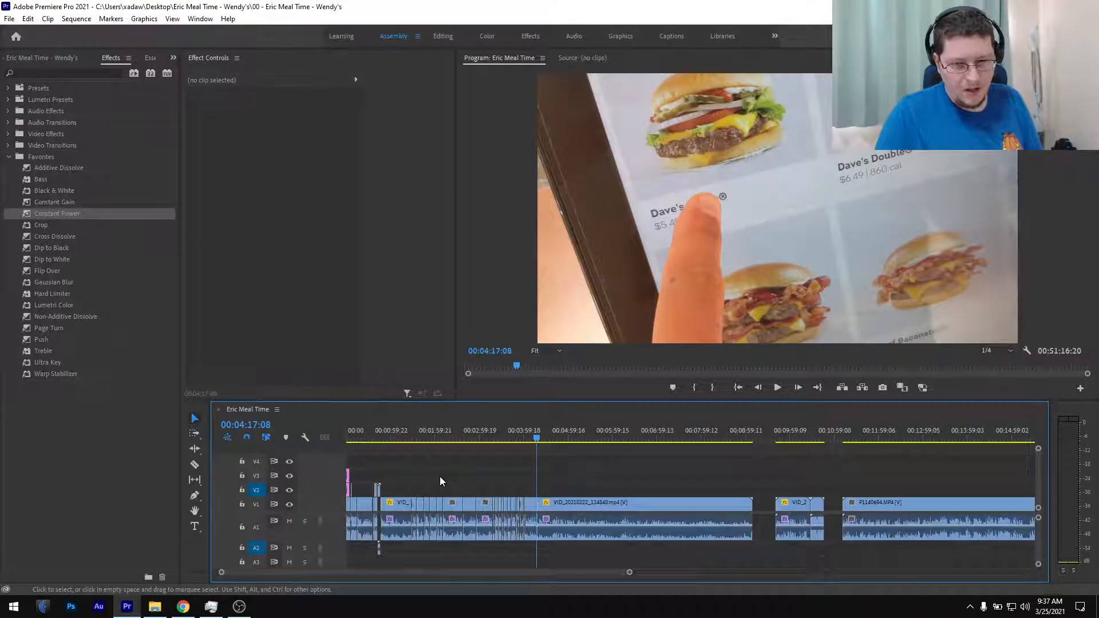
{"action": "scroll", "coordinate": [440, 476], "scroll_direction": "up", "scroll_amount": 4}
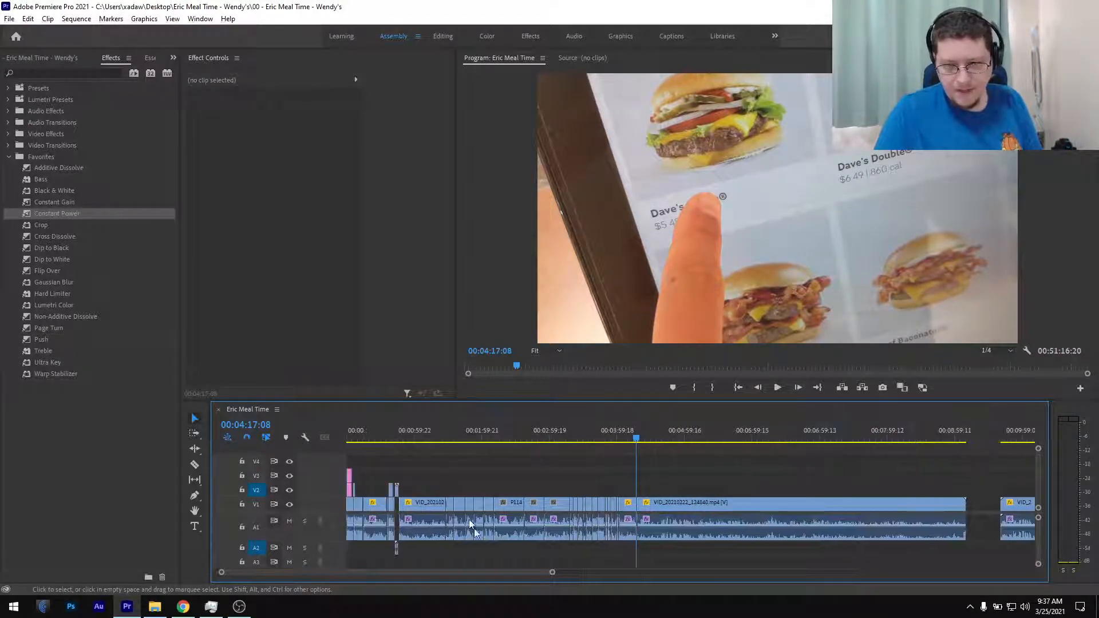
{"action": "left_click_drag", "start_coordinate": [553, 574], "coordinate": [544, 575]}
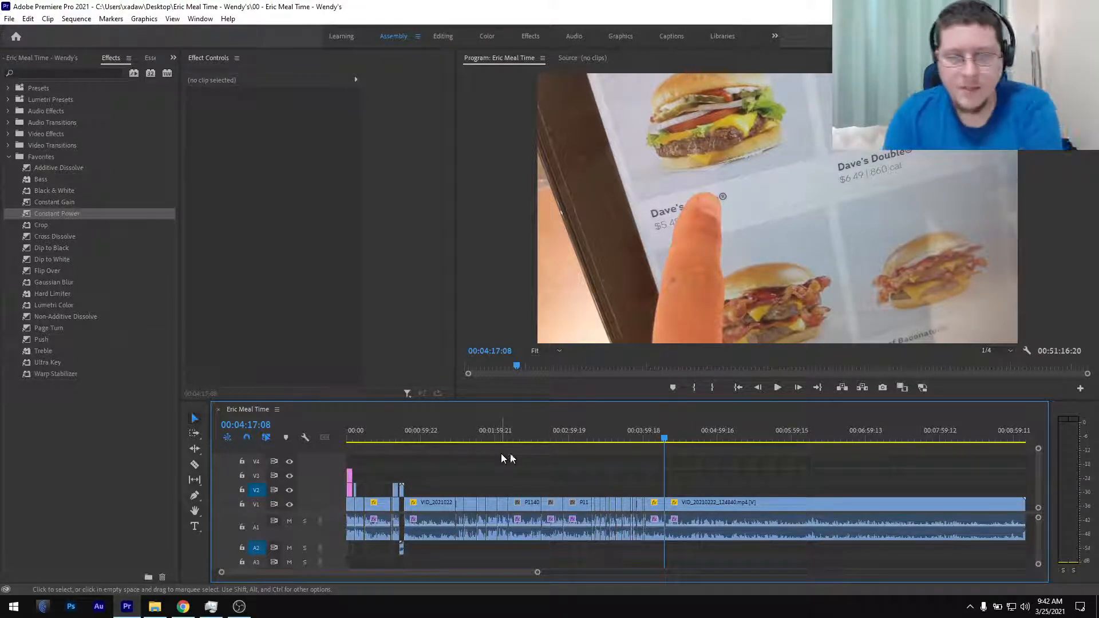
{"action": "scroll", "coordinate": [621, 492], "scroll_direction": "down", "scroll_amount": 5}
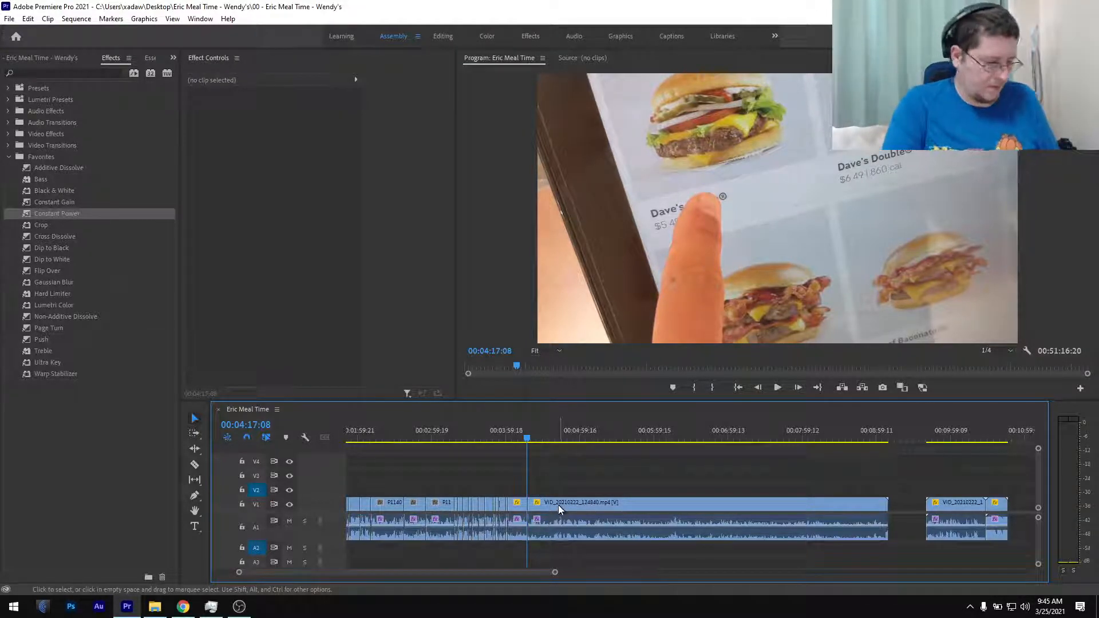
{"action": "scroll", "coordinate": [555, 508], "scroll_direction": "up", "scroll_amount": 5}
{"action": "scroll", "coordinate": [535, 509], "scroll_direction": "up", "scroll_amount": 2}
{"action": "scroll", "coordinate": [599, 489], "scroll_direction": "up", "scroll_amount": 4}
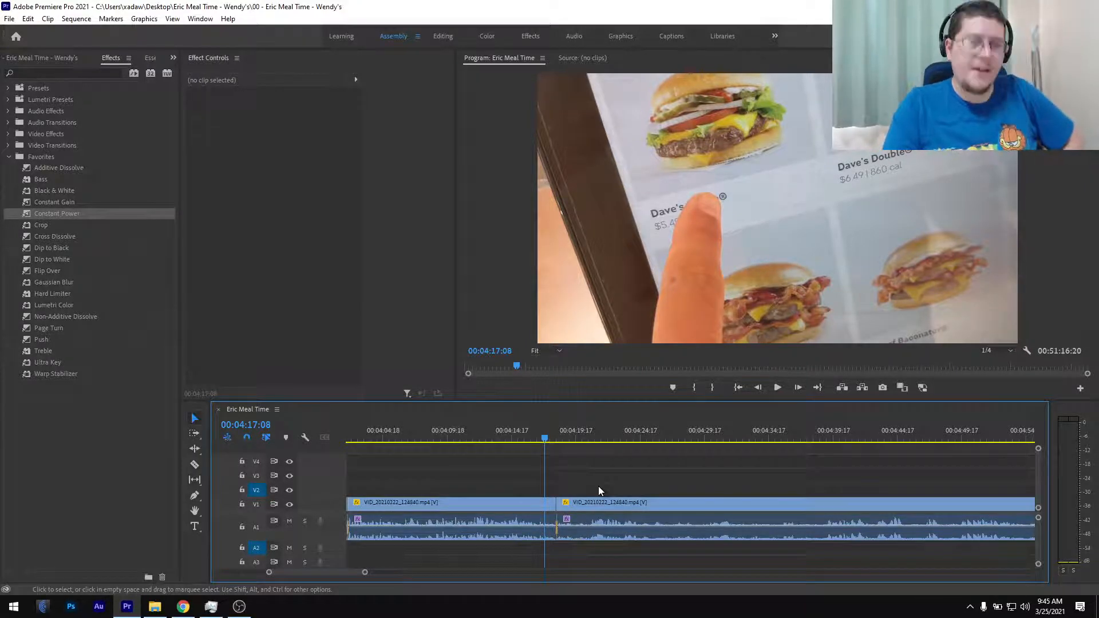
- Save the project, play the kiosk burger menu on from 00:04:17:08, and split the clip at 00:04:25:19
{"action": "key", "text": "ctrl+s"}
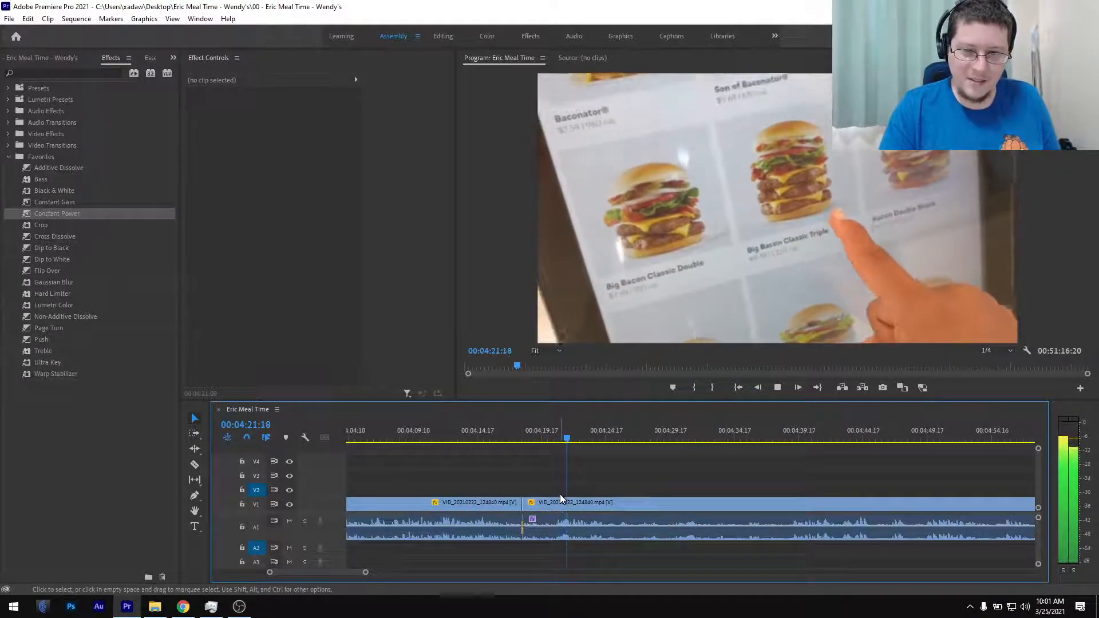
{"action": "key", "text": "space"}
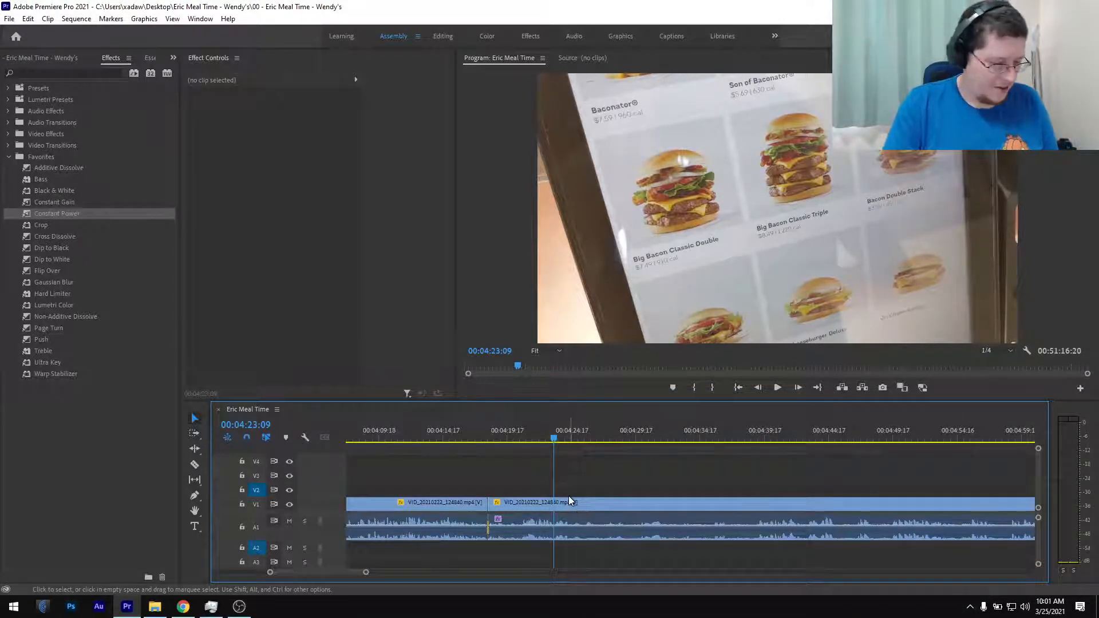
{"action": "scroll", "coordinate": [567, 485], "scroll_direction": "up", "scroll_amount": 5}
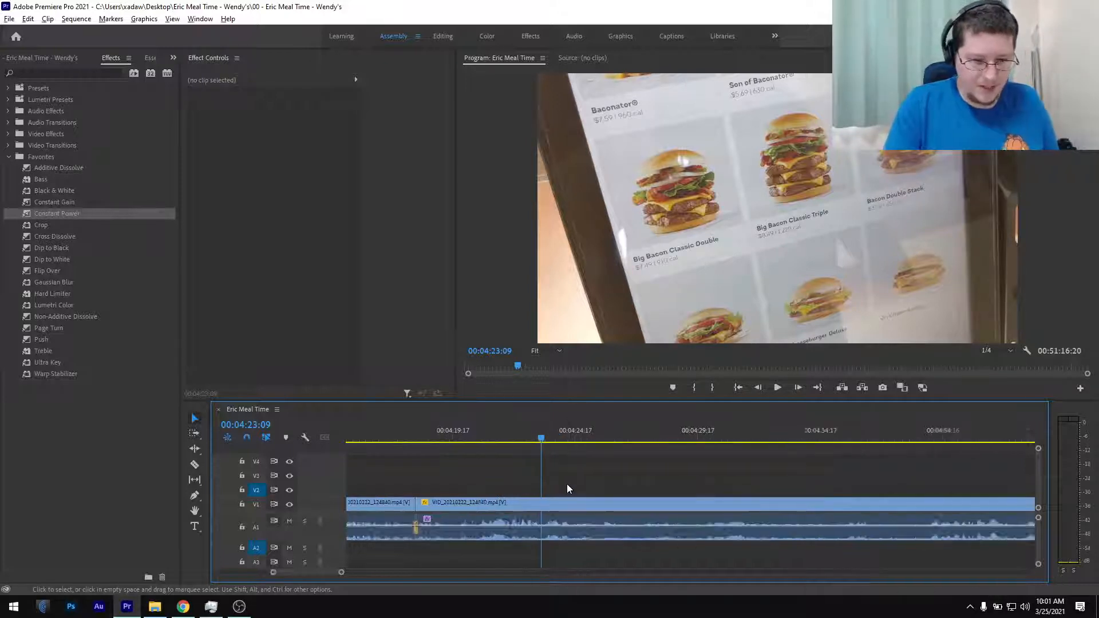
{"action": "scroll", "coordinate": [562, 485], "scroll_direction": "up", "scroll_amount": 2}
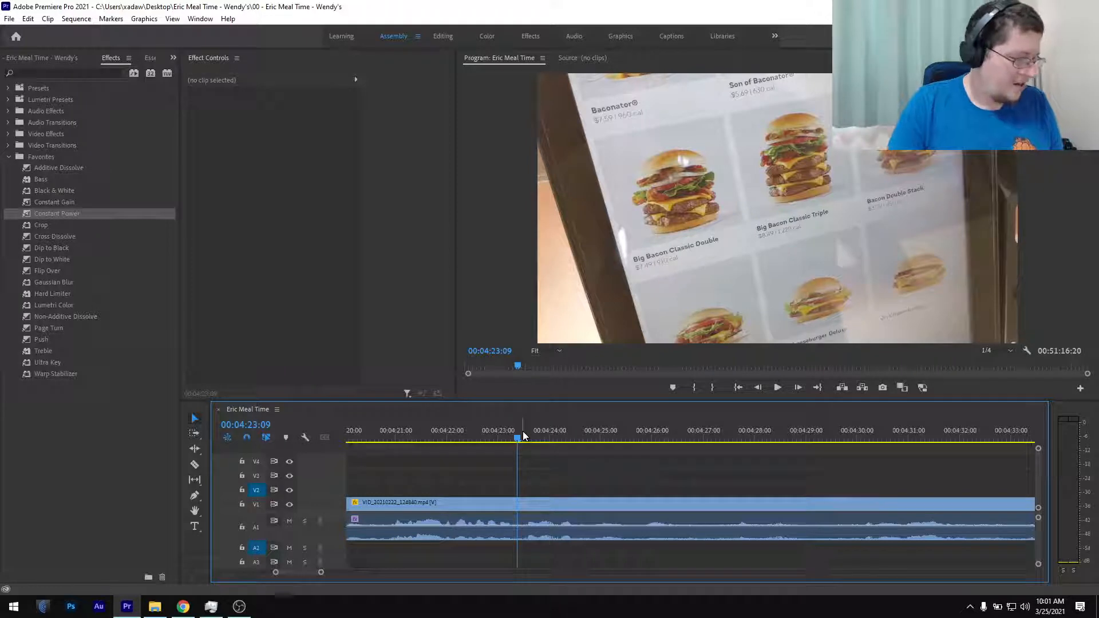
{"action": "key", "text": "space"}
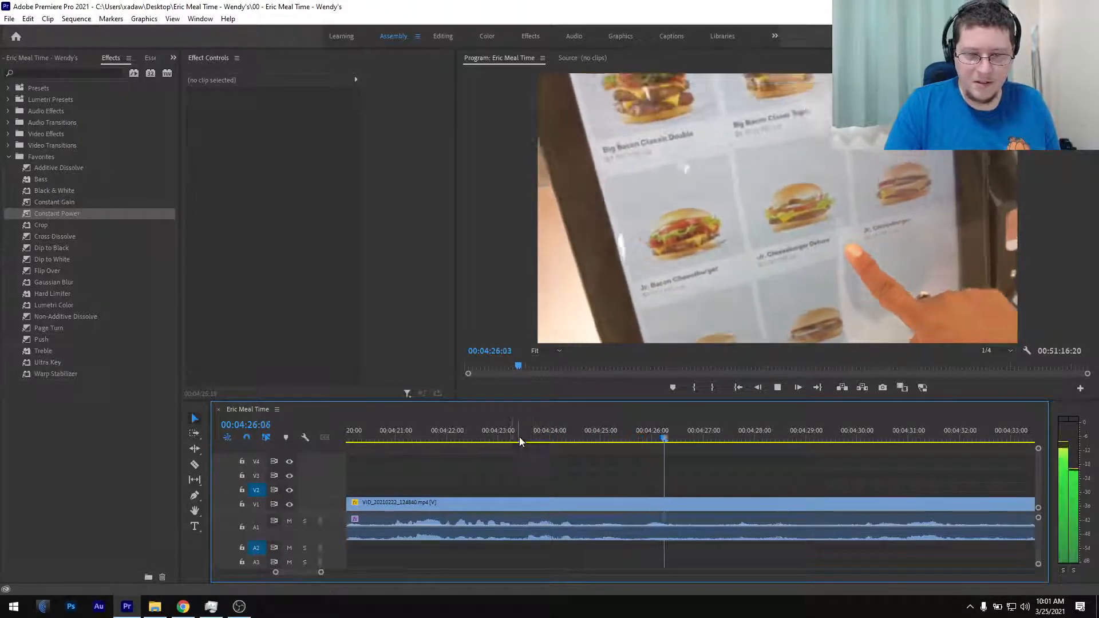
{"action": "left_click_drag", "start_coordinate": [483, 439], "coordinate": [643, 466]}
{"action": "key", "text": "ctrl+k"}
- Check the footage after the 00:04:25:19 cut, up to about 00:04:40, for the start of the printed salads menu shot
{"action": "key", "text": "minus"}
{"action": "key", "text": "minus"}
{"action": "key", "text": "minus"}
{"action": "mouse_move", "coordinate": [547, 441]}
{"action": "left_mouse_down"}
{"action": "mouse_move", "coordinate": [579, 438]}
{"action": "mouse_move", "coordinate": [564, 442]}
{"action": "left_mouse_up"}
{"action": "key", "text": "space"}
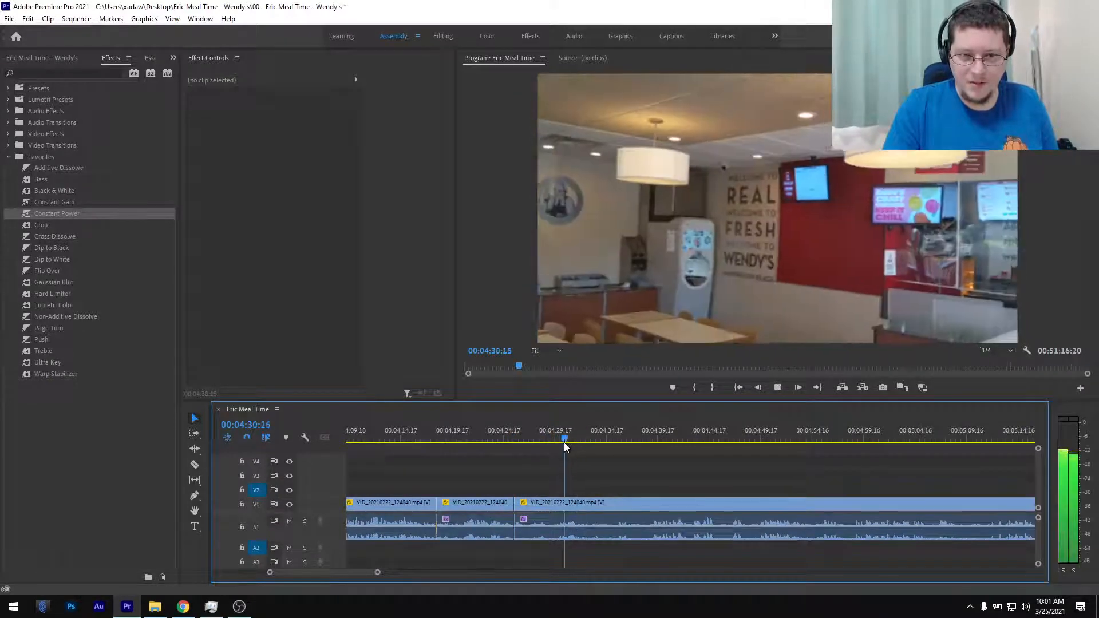
{"action": "key", "text": "space"}
{"action": "left_click", "coordinate": [621, 437]}
{"action": "key", "text": "space"}
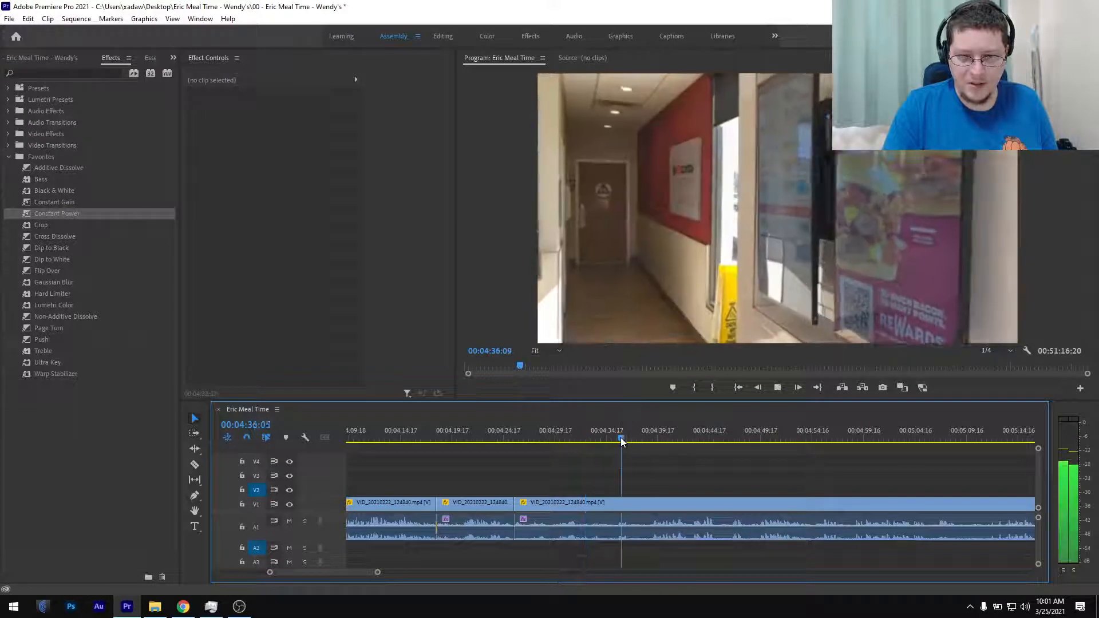
{"action": "left_click", "coordinate": [653, 434]}
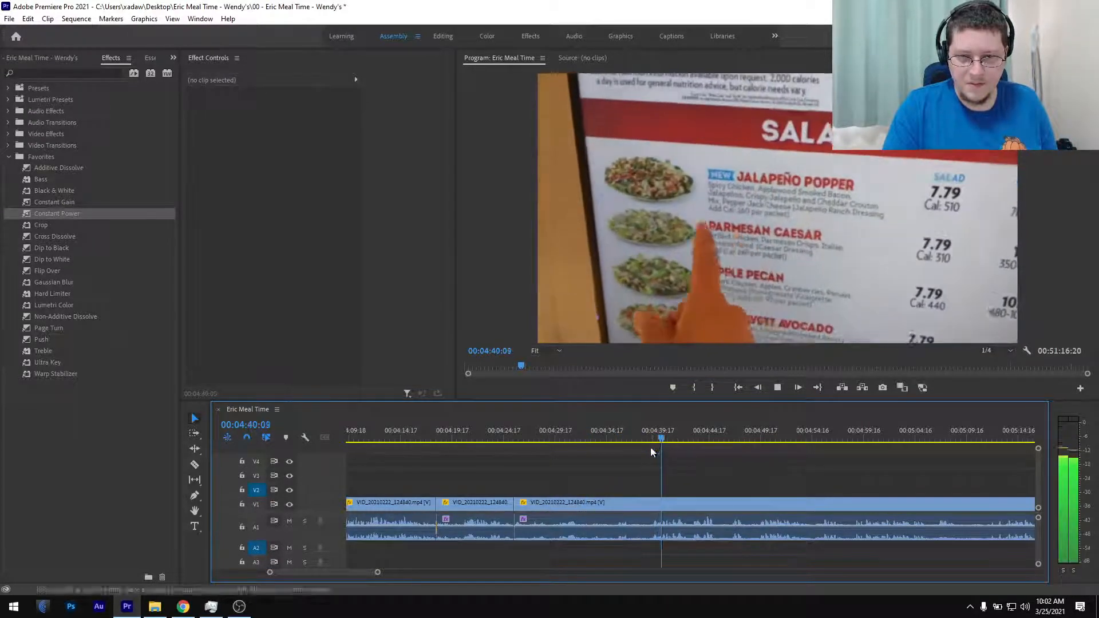
- Split the clip at about 00:04:39, then remove the passage back to the 00:04:25:19 cut and close the gap
{"action": "key", "text": "space"}
{"action": "left_click", "coordinate": [650, 437]}
{"action": "key", "text": "ctrl+k"}
{"action": "left_click", "coordinate": [624, 503]}
{"action": "key", "text": "shift+Delete"}
- Add a Constant Power transition to the audio cut at 00:04:25:19, save the project, and play across the cut
{"action": "left_click", "coordinate": [508, 436]}
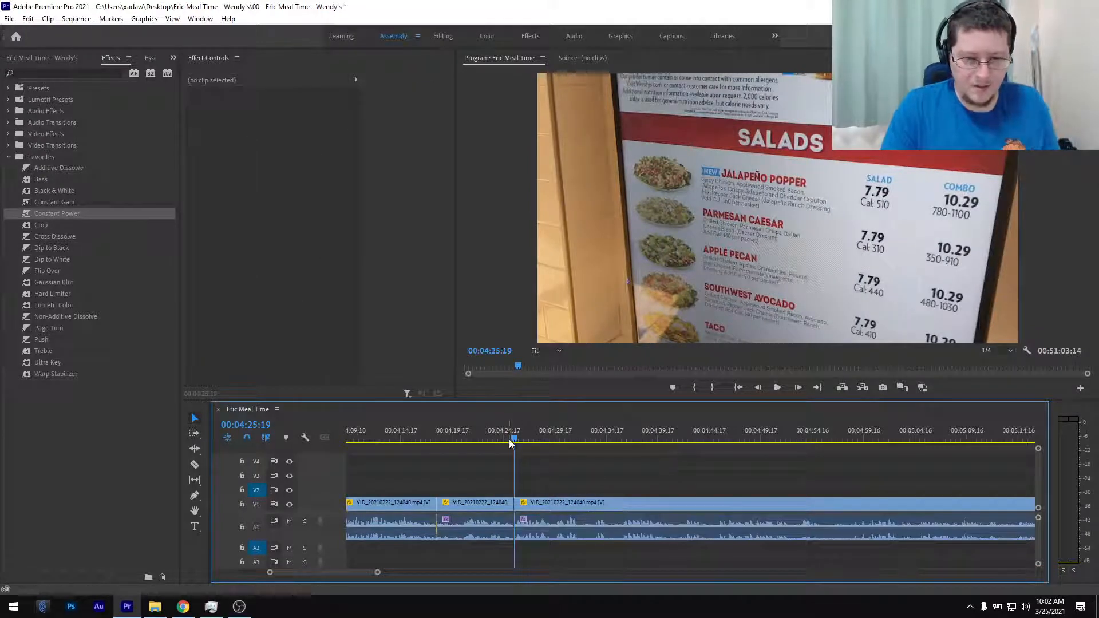
{"action": "left_click_drag", "start_coordinate": [41, 213], "coordinate": [512, 528]}
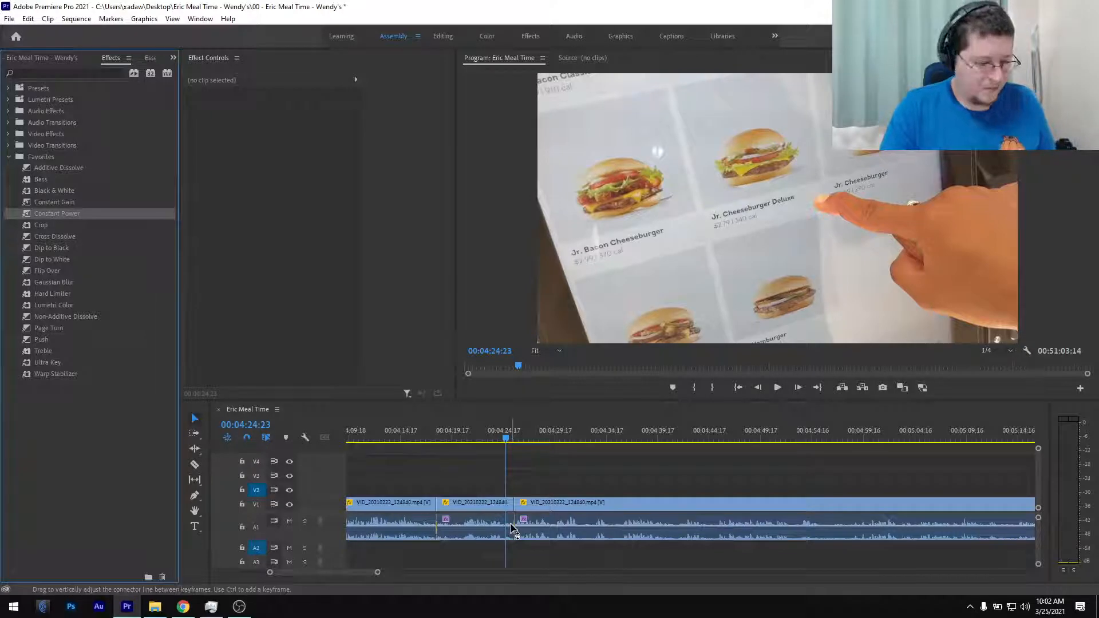
{"action": "key", "text": "ctrl+s"}
{"action": "key", "text": "space"}
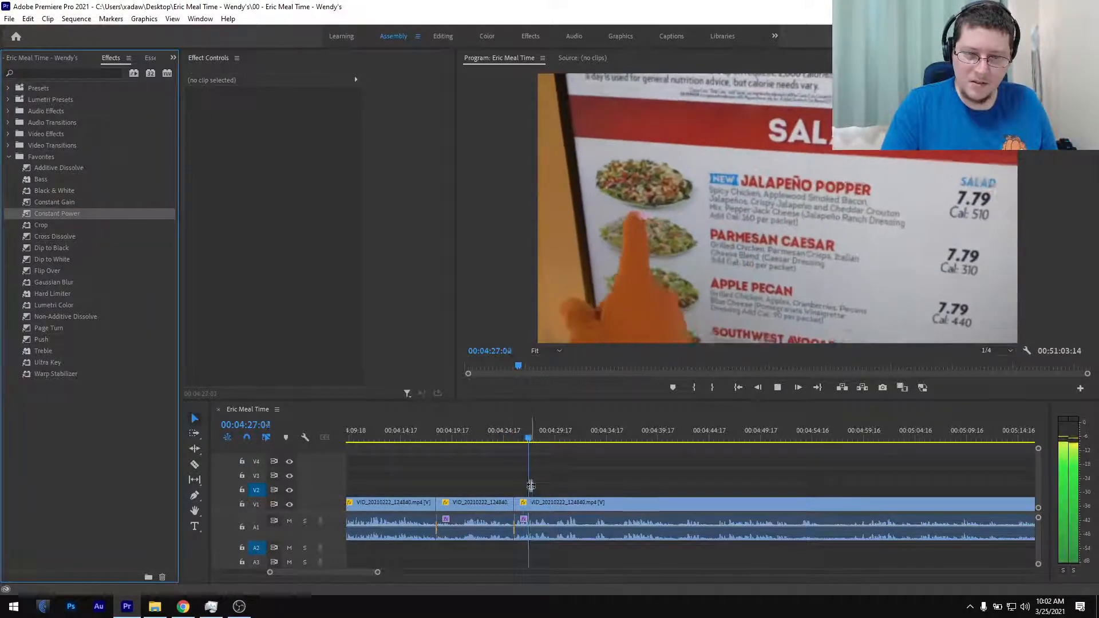
- Play the salads menu and the following kiosk footage up to 00:04:39:20, checking for the next passage to remove
{"action": "left_click", "coordinate": [509, 435]}
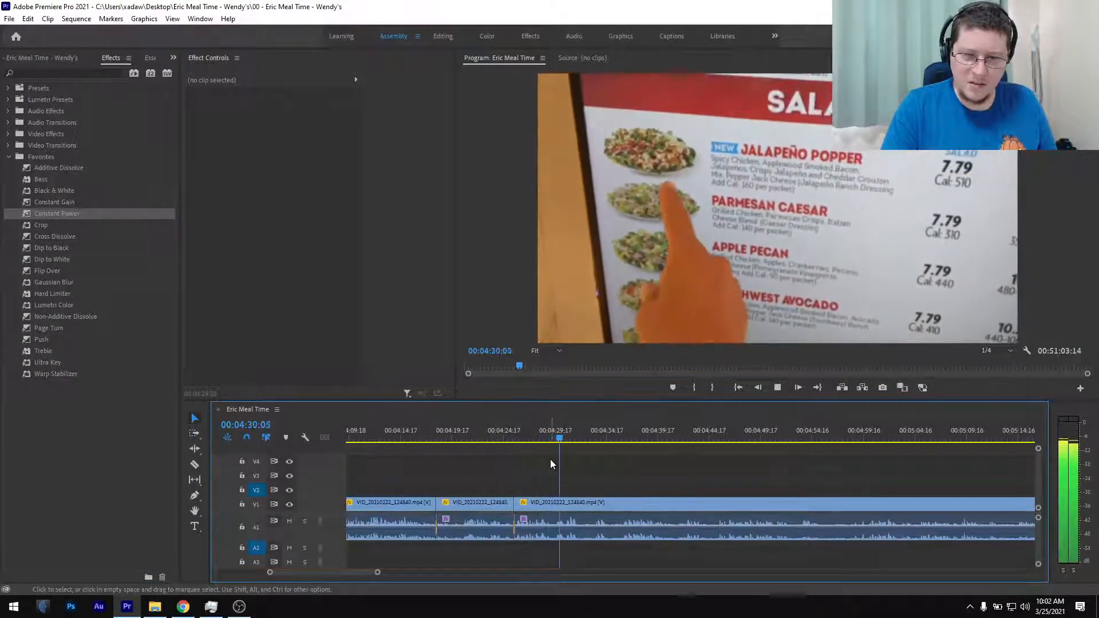
{"action": "key", "text": "="}
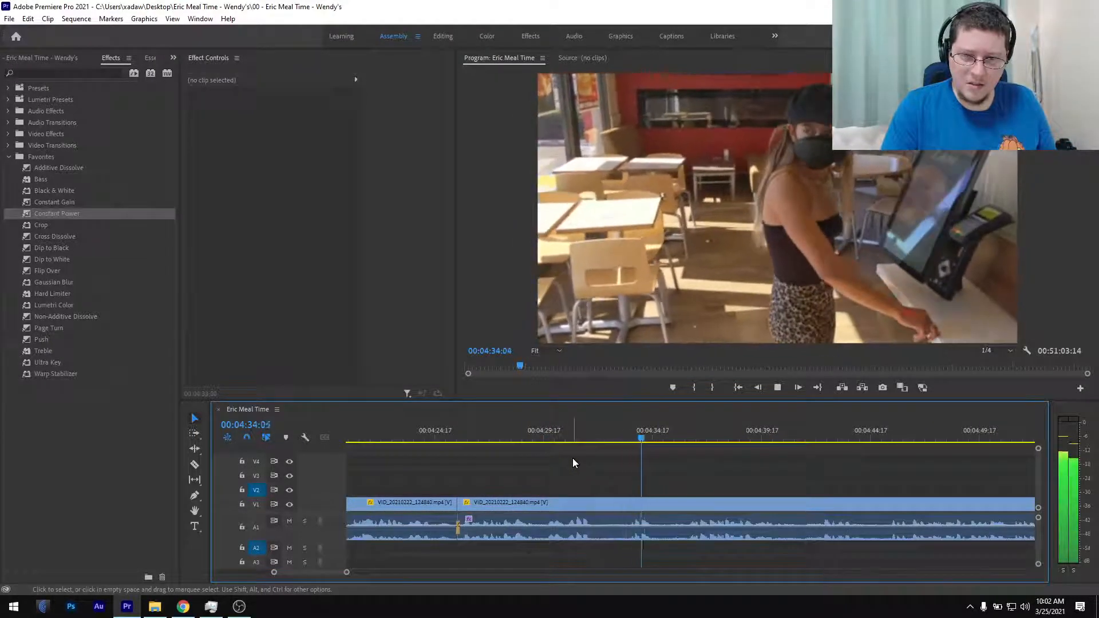
{"action": "key", "text": "space"}
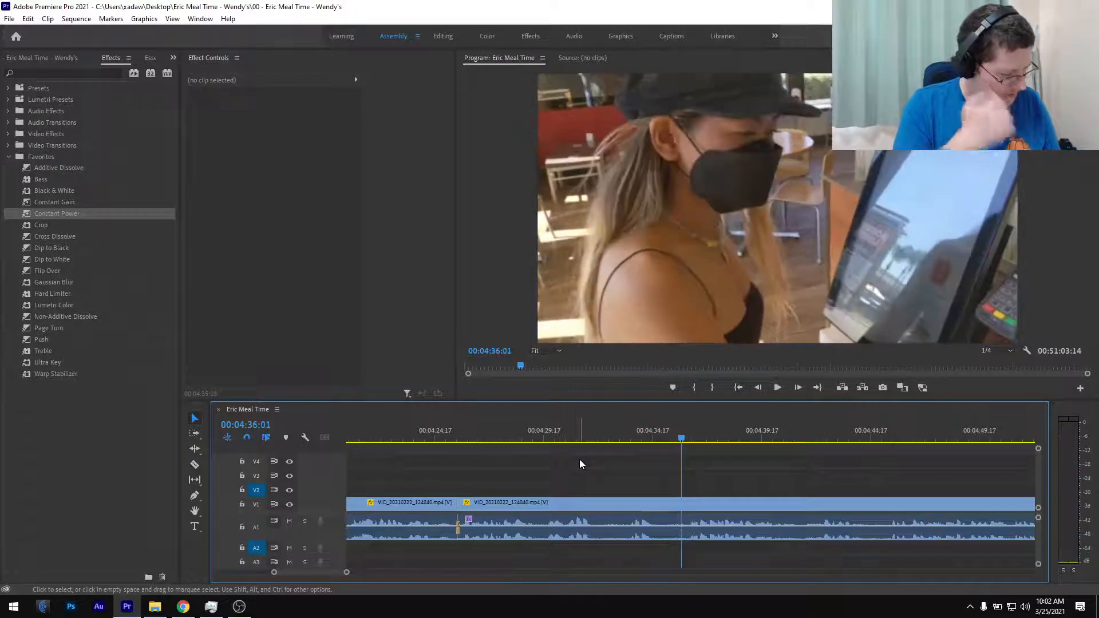
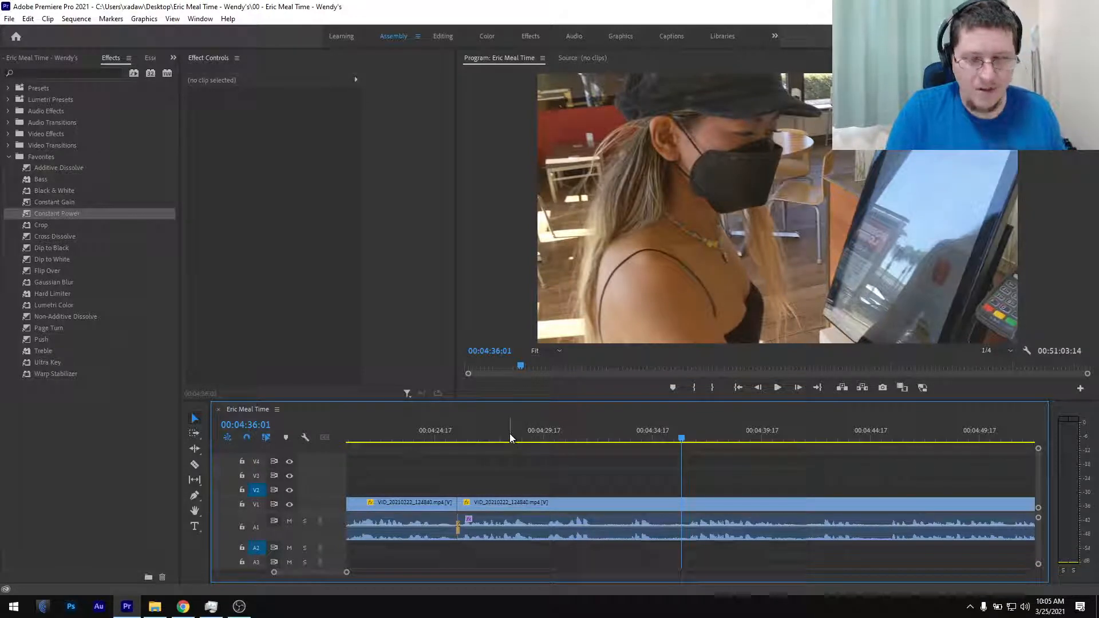
{"action": "left_click", "coordinate": [510, 438]}
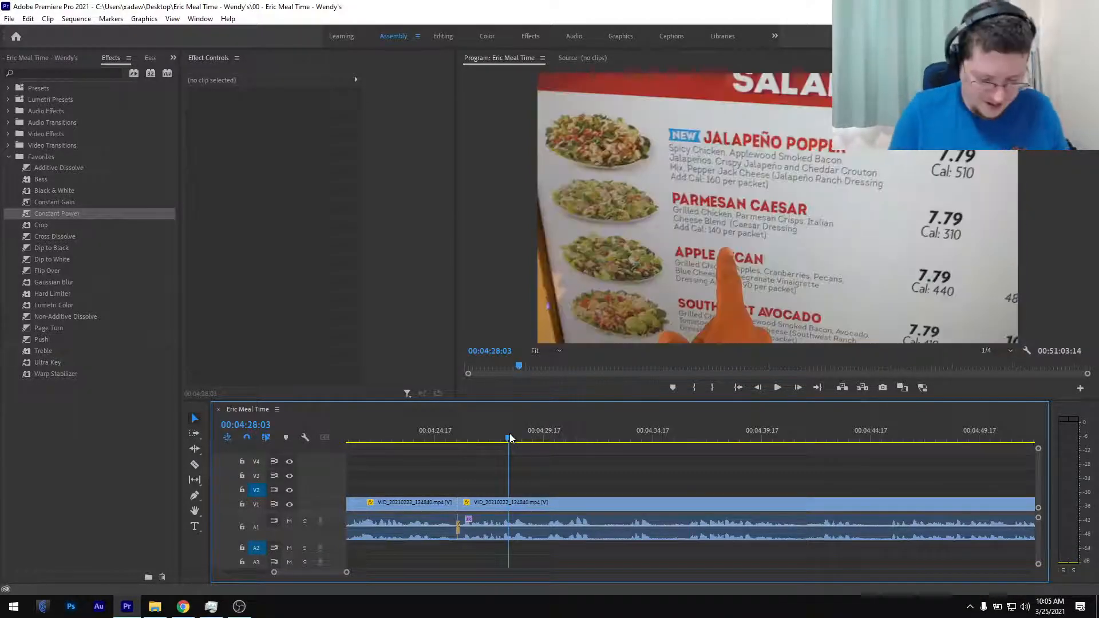
{"action": "key", "text": "space"}
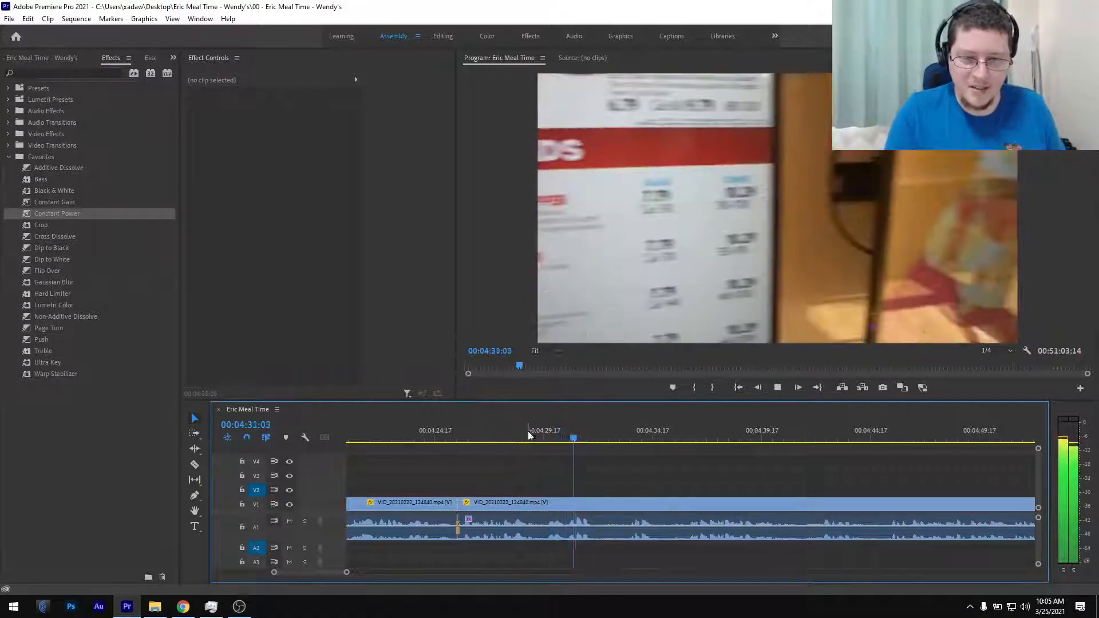
{"action": "key", "text": "space"}
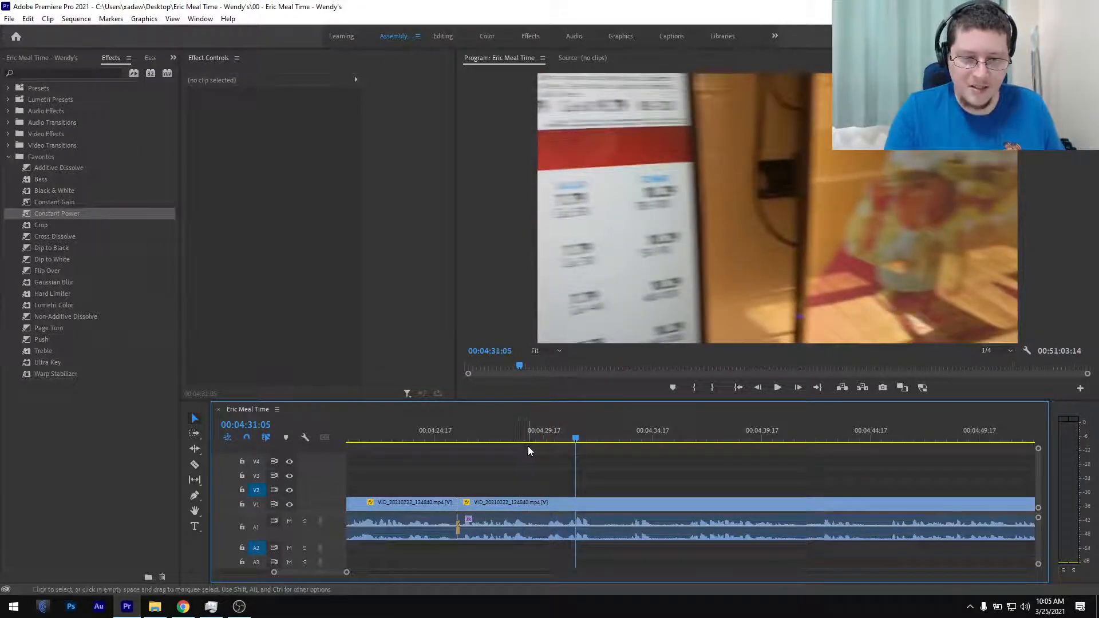
{"action": "left_click", "coordinate": [689, 435]}
{"action": "key", "text": "space"}
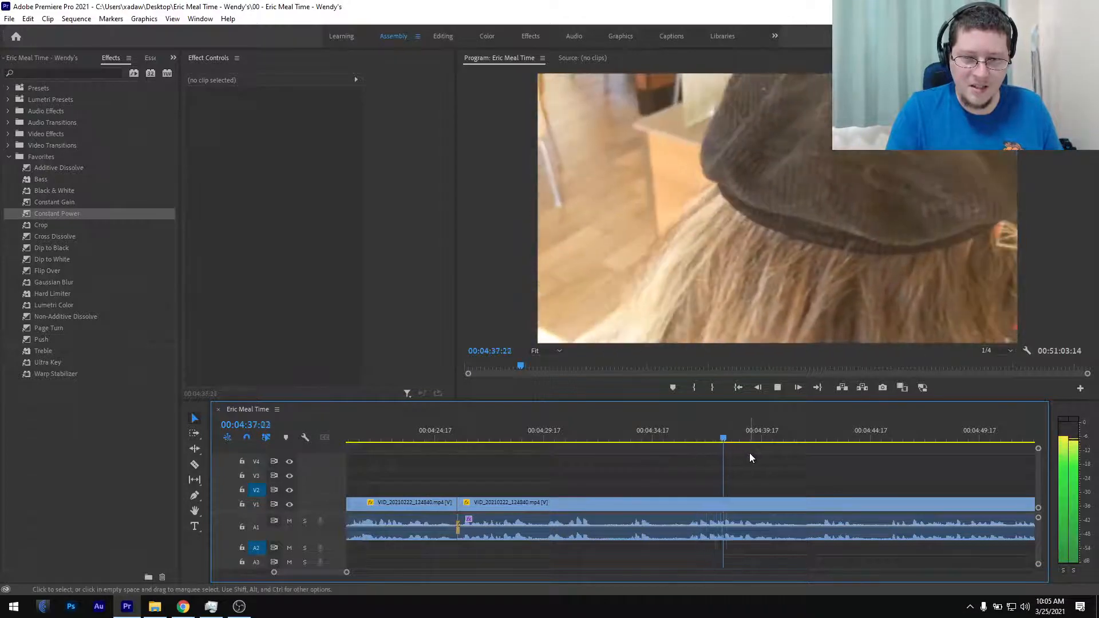
{"action": "key", "text": "space"}
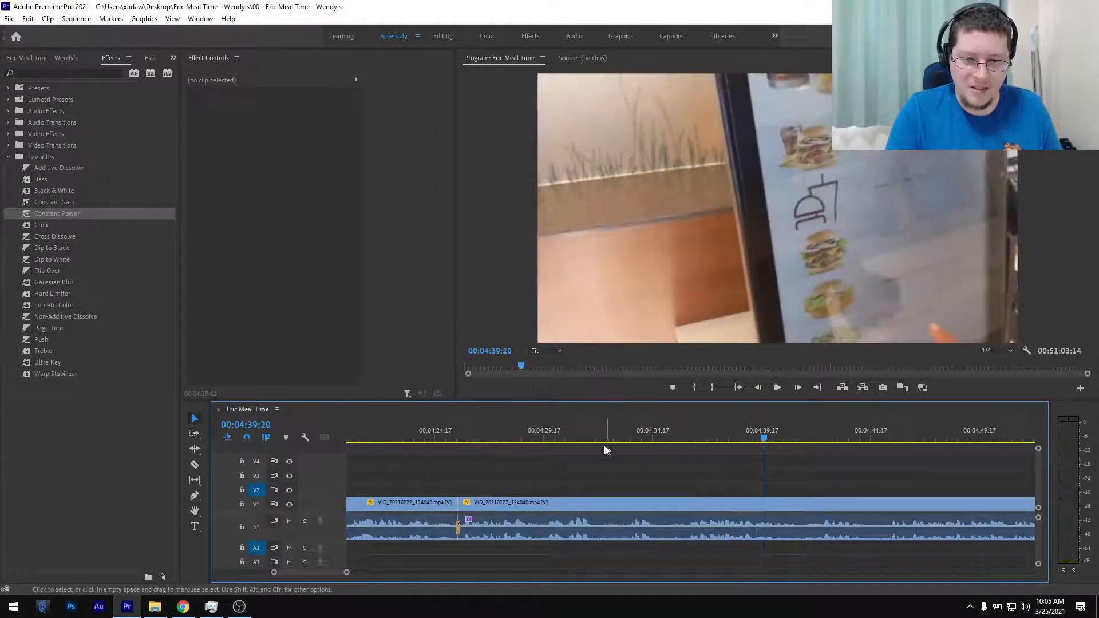
- Replay the salads menu from about 00:04:28 and split the footage at 00:04:28:23
{"action": "left_click", "coordinate": [503, 435]}
{"action": "key", "text": "space"}
{"action": "scroll", "coordinate": [555, 460], "scroll_direction": "up", "scroll_amount": 3, "text": "alt"}
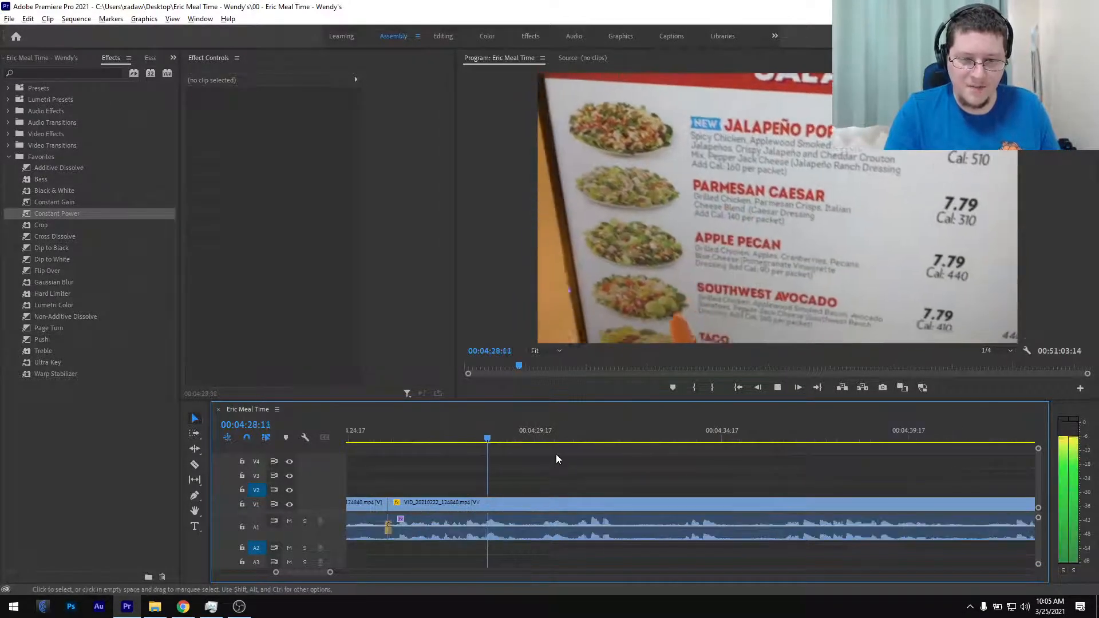
{"action": "left_click", "coordinate": [494, 436]}
{"action": "left_click_drag", "start_coordinate": [493, 432], "coordinate": [617, 440]}
{"action": "key", "text": "ctrl+shift+k"}
{"action": "scroll", "coordinate": [522, 462], "scroll_direction": "down", "scroll_amount": 3, "text": "alt"}
{"action": "scroll", "coordinate": [522, 462], "scroll_direction": "down", "scroll_amount": 2, "text": "alt"}
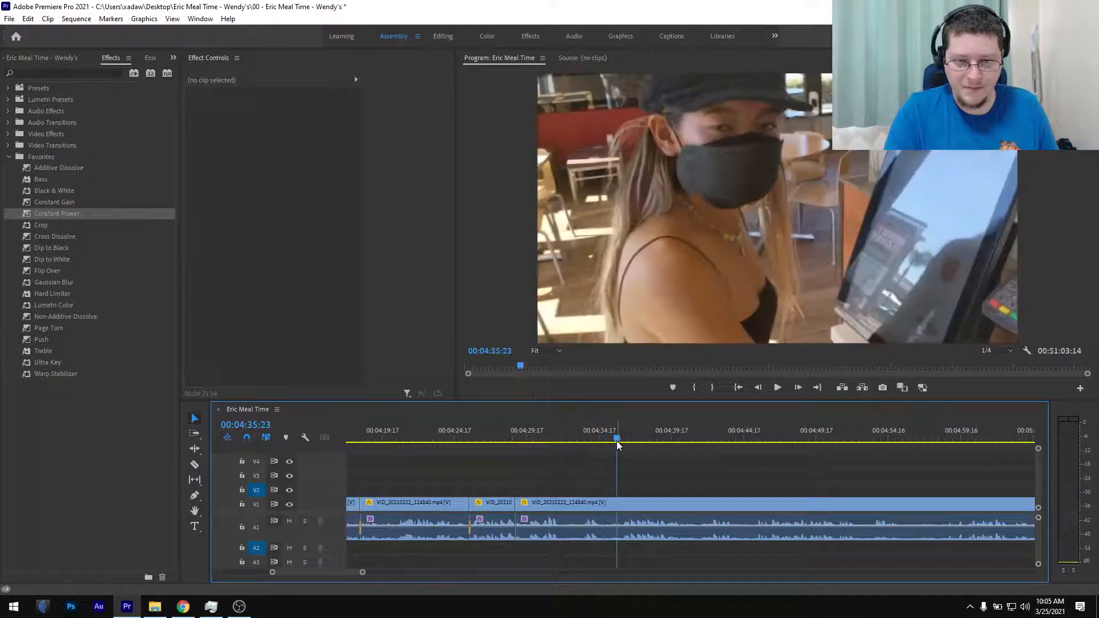
- Split the clip at about 00:04:36, then remove the passage back to the 00:04:28:23 cut and close the gap
{"action": "key", "text": "space"}
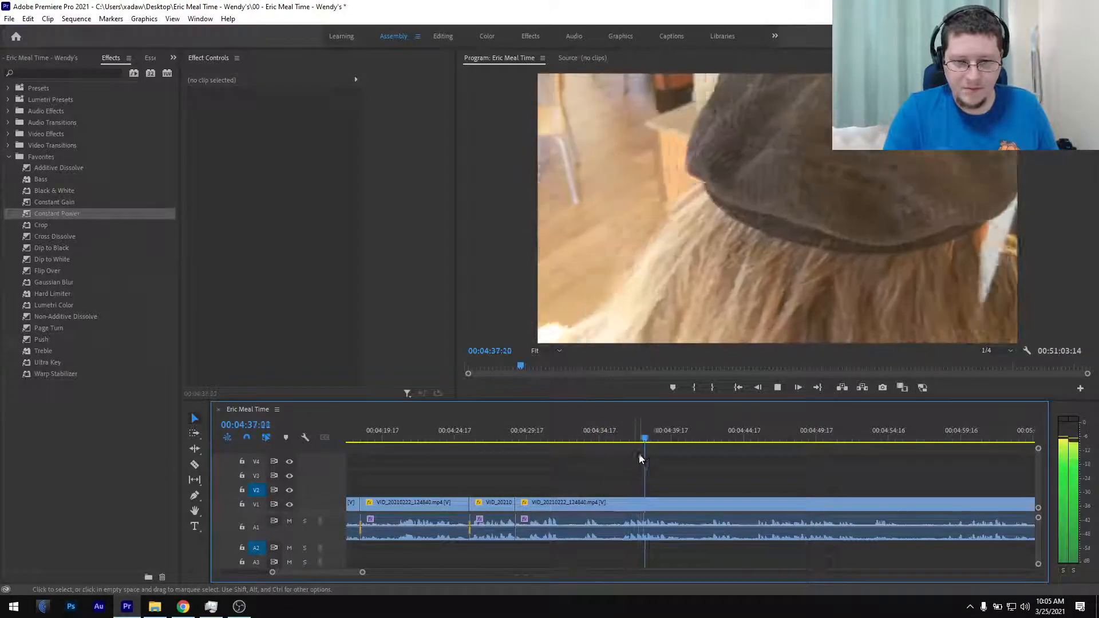
{"action": "left_click", "coordinate": [625, 438]}
{"action": "key", "text": "Left"}
{"action": "key", "text": "Left"}
{"action": "key", "text": "ctrl+k"}
{"action": "left_click", "coordinate": [592, 509]}
{"action": "key", "text": "shift+Delete"}
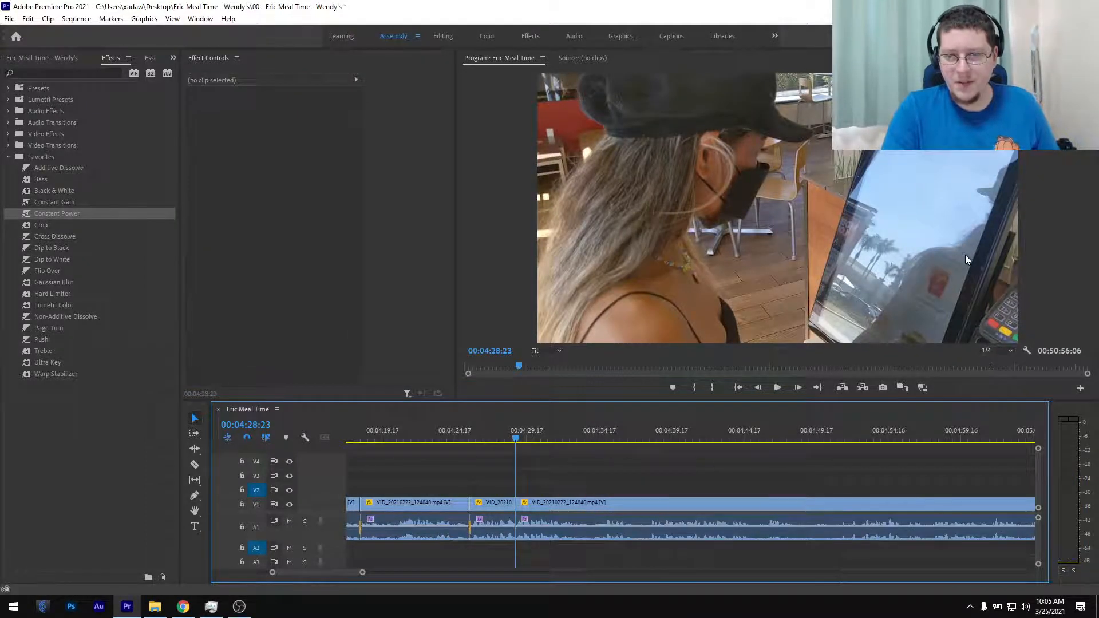
- Add a Constant Power transition to the audio cut at 00:04:28:23, save the project, and move ahead to 00:04:31:23
{"action": "left_click", "coordinate": [504, 438]}
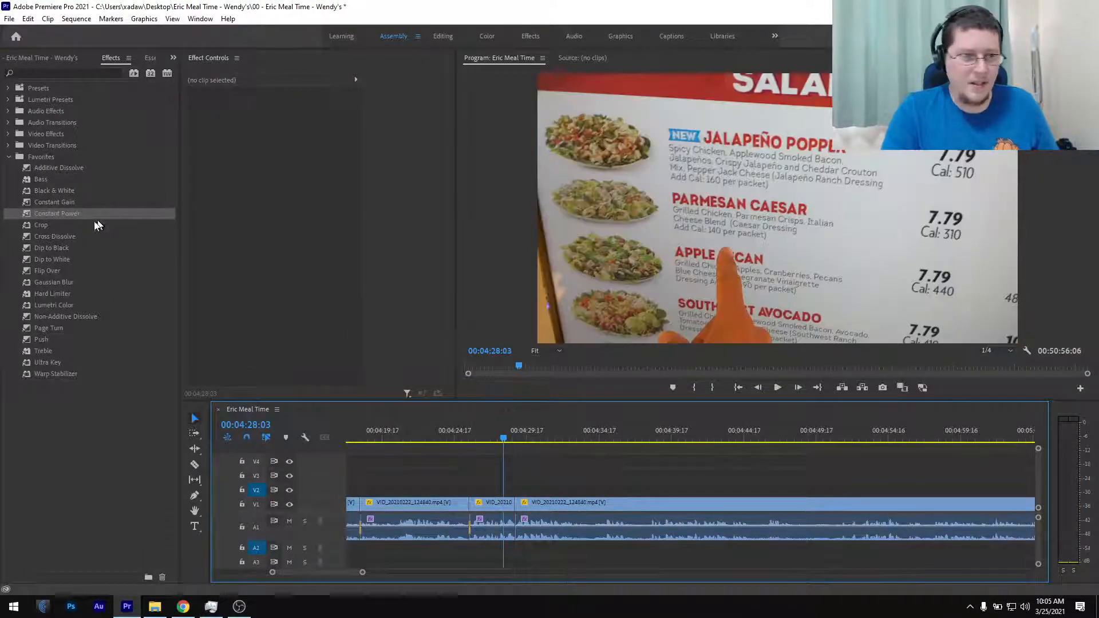
{"action": "left_click", "coordinate": [63, 213]}
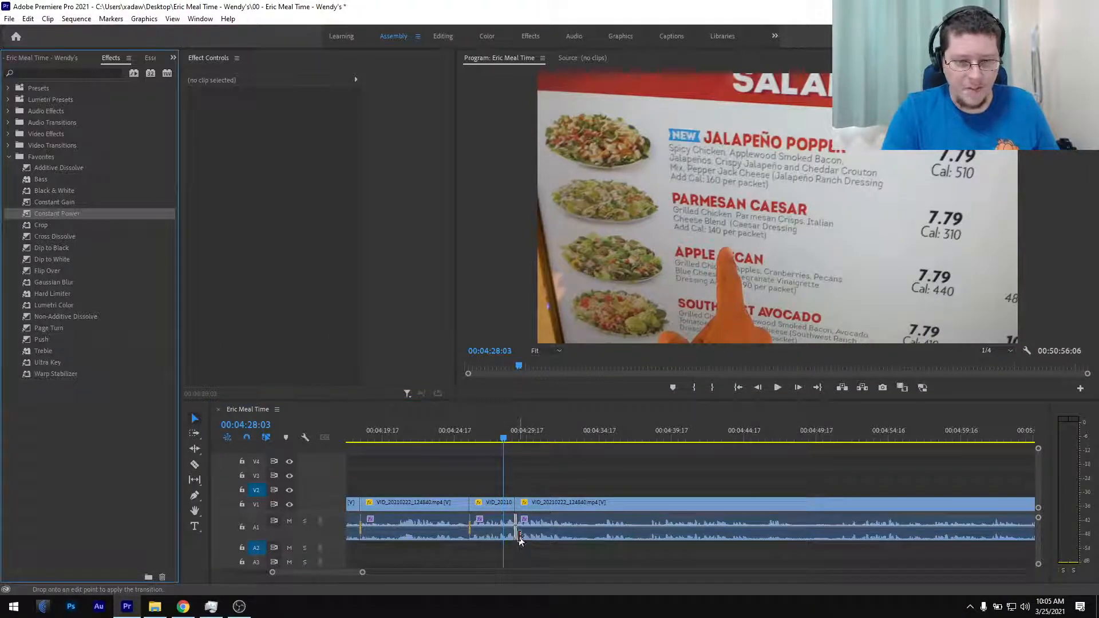
{"action": "key", "text": "ctrl+s"}
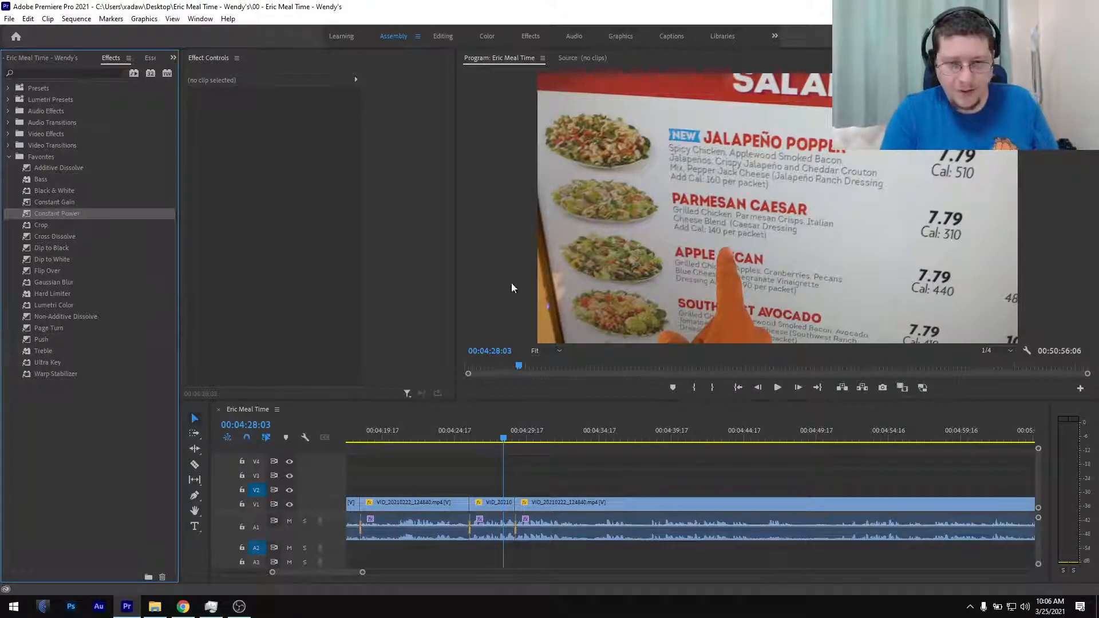
{"action": "left_click_drag", "start_coordinate": [518, 437], "coordinate": [562, 439]}
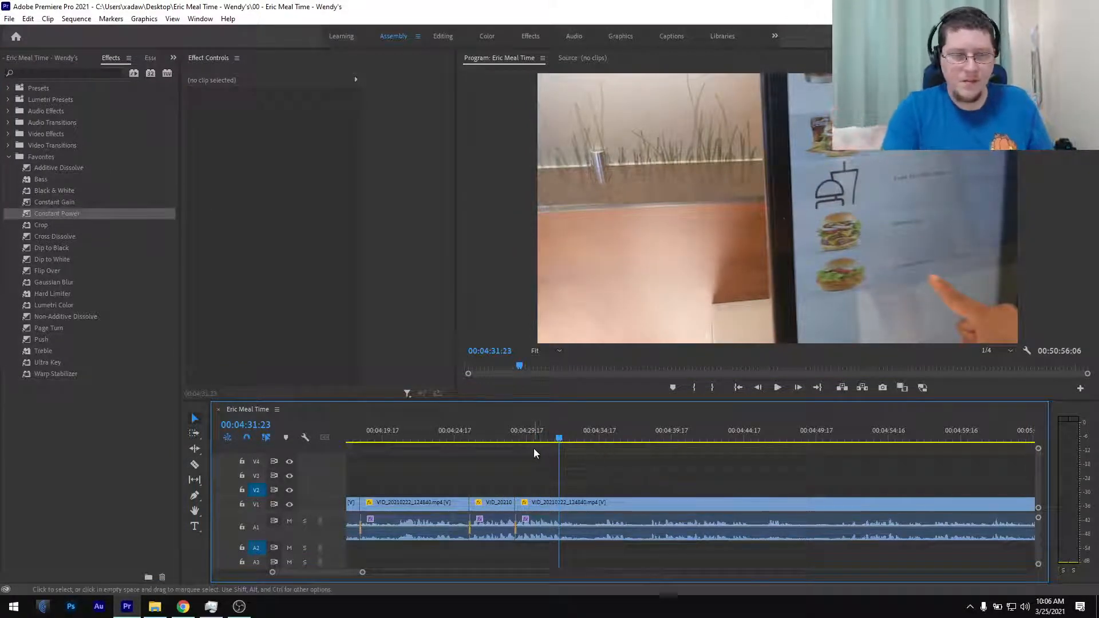
- Save the project, play the kiosk footage from 00:04:29:01, and split the clip at about 00:04:38
{"action": "left_click", "coordinate": [519, 439]}
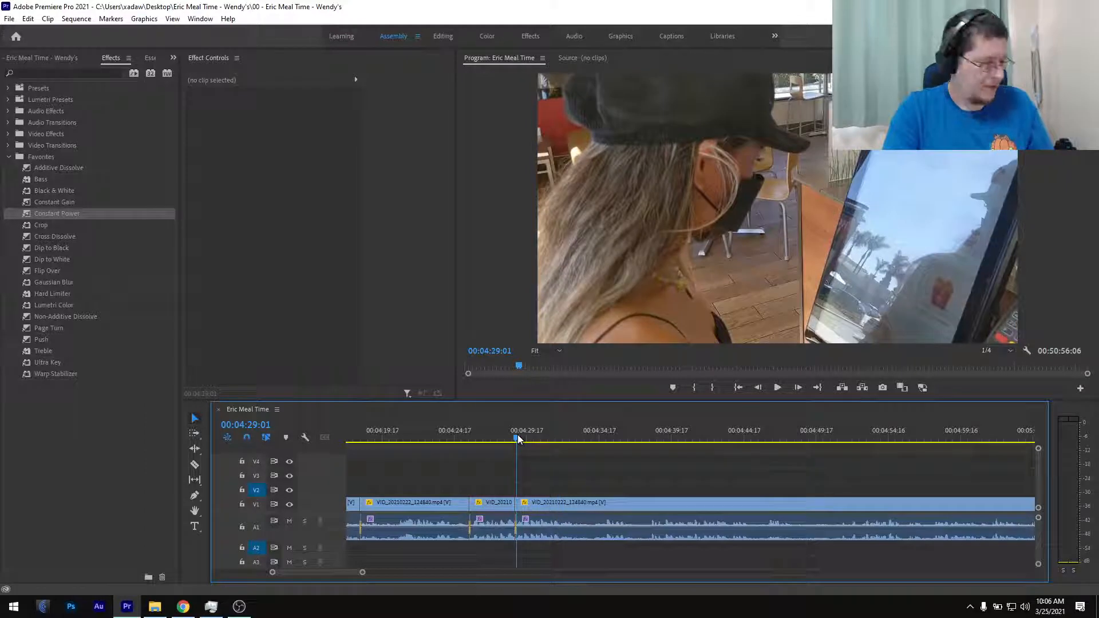
{"action": "key", "text": "ctrl+s"}
{"action": "key", "text": "space"}
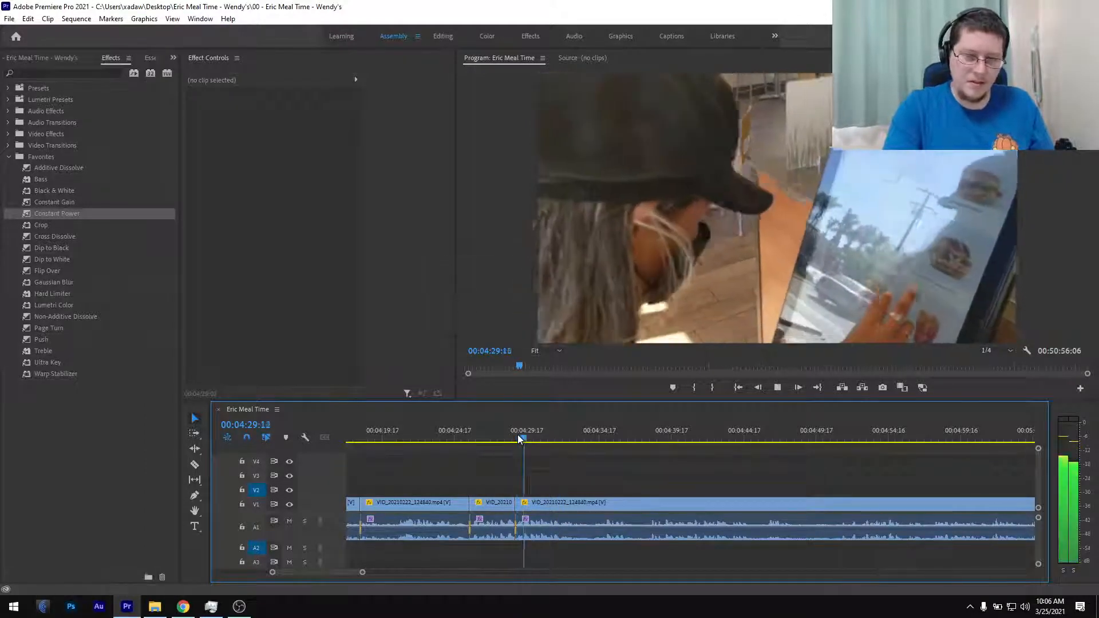
{"action": "scroll", "coordinate": [526, 490], "scroll_direction": "down", "scroll_amount": 2}
{"action": "scroll", "coordinate": [540, 476], "scroll_direction": "up", "scroll_amount": 2}
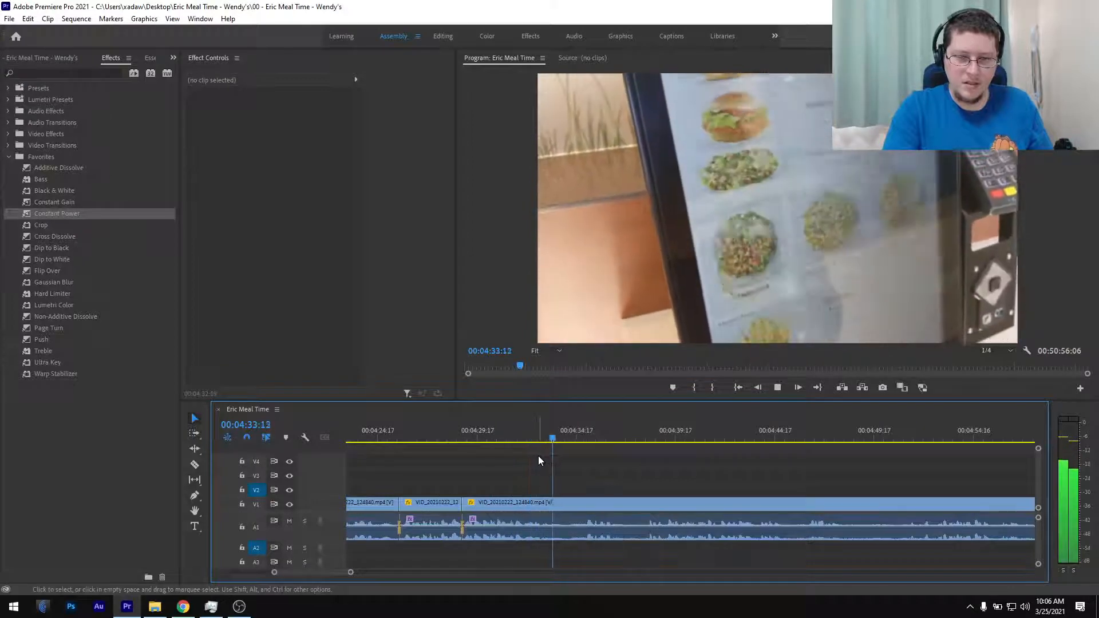
{"action": "scroll", "coordinate": [569, 463], "scroll_direction": "down", "scroll_amount": 2}
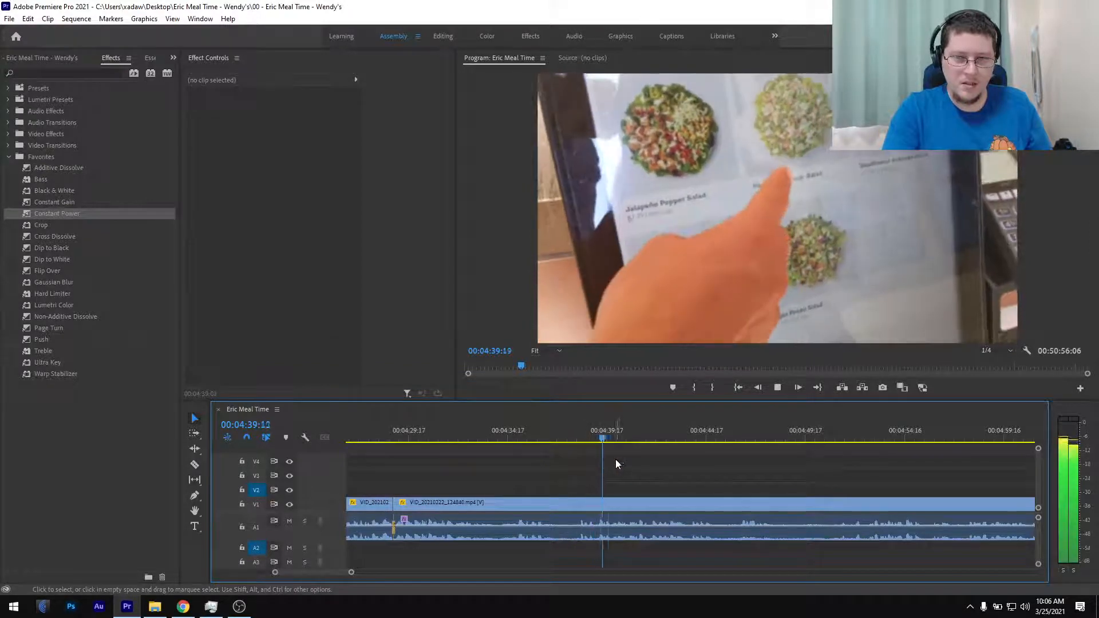
{"action": "left_click_drag", "start_coordinate": [637, 437], "coordinate": [581, 462]}
{"action": "key", "text": "ctrl+k"}
- Split the clip at 00:04:32:00, then remove the passage up to the cut at about 00:04:38 and close the gap
{"action": "scroll", "coordinate": [580, 473], "scroll_direction": "up", "scroll_amount": 2}
{"action": "left_click", "coordinate": [538, 430]}
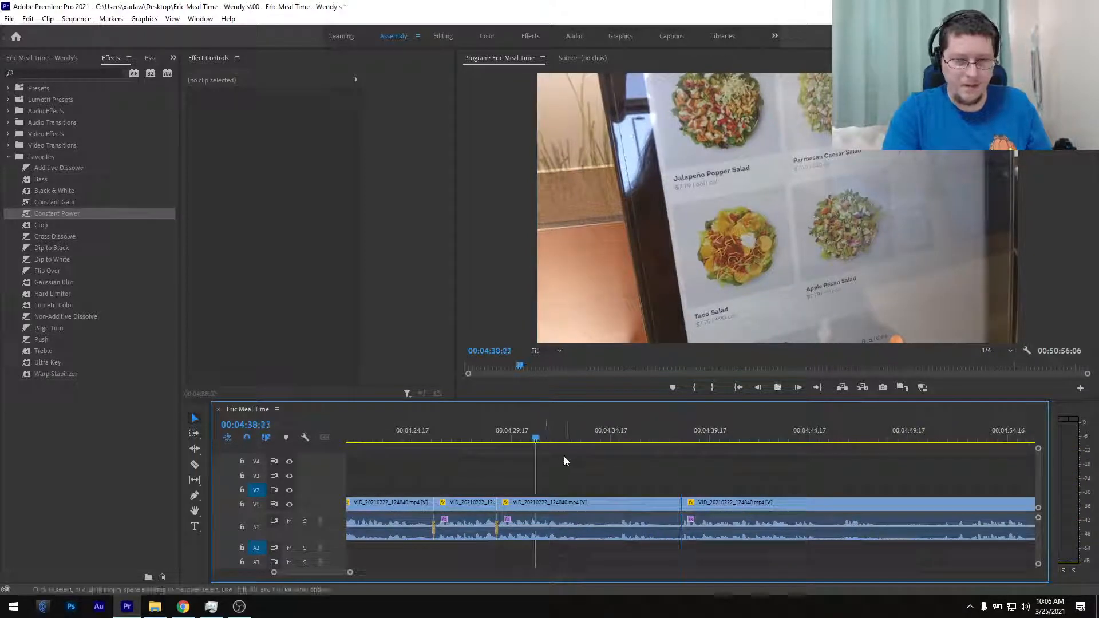
{"action": "key", "text": "="}
{"action": "key", "text": "space"}
{"action": "mouse_move", "coordinate": [546, 438]}
{"action": "left_mouse_down"}
{"action": "mouse_move", "coordinate": [529, 439]}
{"action": "mouse_move", "coordinate": [542, 439]}
{"action": "left_mouse_up"}
{"action": "key", "text": "ctrl+k"}
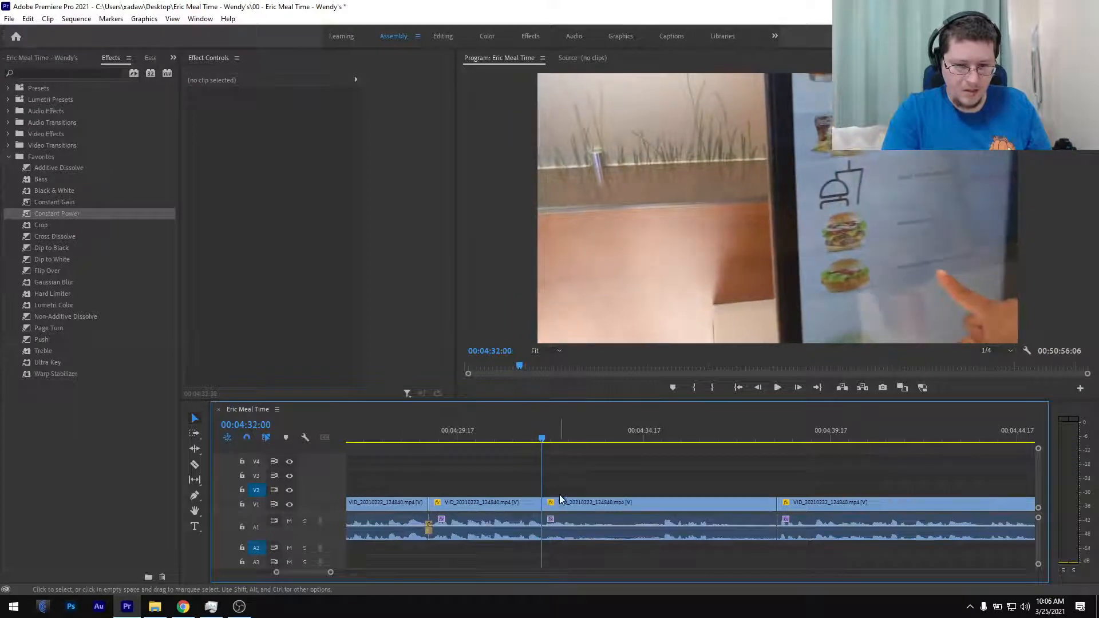
{"action": "left_click", "coordinate": [560, 506]}
{"action": "key", "text": "shift+Delete"}
- Add a Constant Power transition to the audio cut at 00:04:32:00 and save the project
{"action": "left_click", "coordinate": [509, 429]}
{"action": "left_click_drag", "start_coordinate": [60, 214], "coordinate": [542, 527]}
{"action": "key", "text": "ctrl+s"}
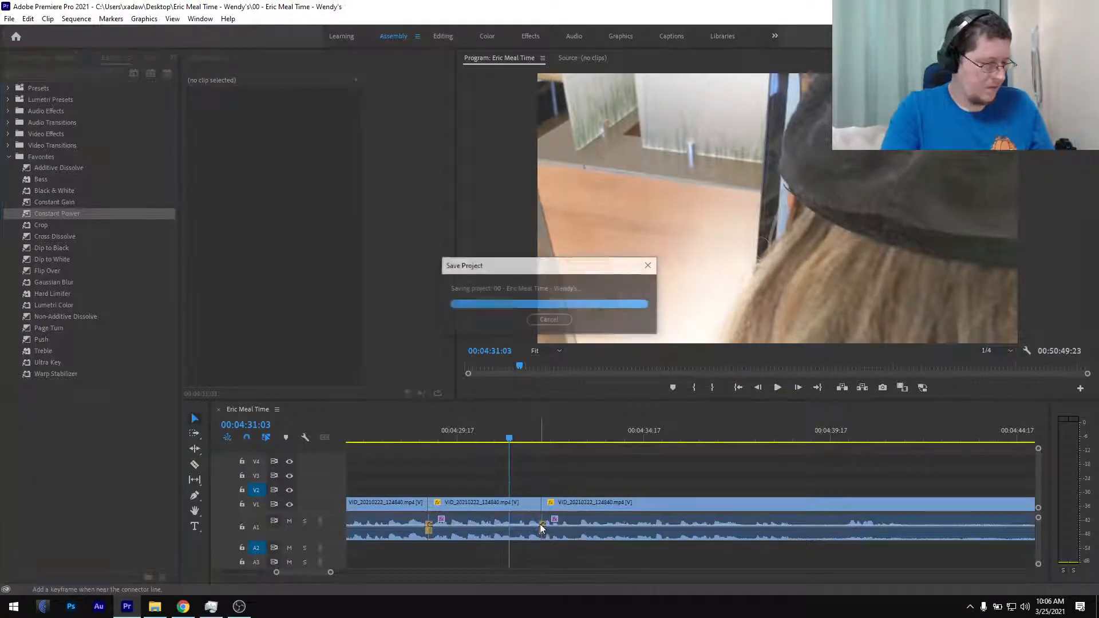
- Play the salads menu footage from just after the 00:04:32:00 cut to about 00:04:40, checking for the next passage to remove
{"action": "key", "text": "minus"}
{"action": "key", "text": "minus"}
{"action": "key", "text": "minus"}
{"action": "key", "text": "minus"}
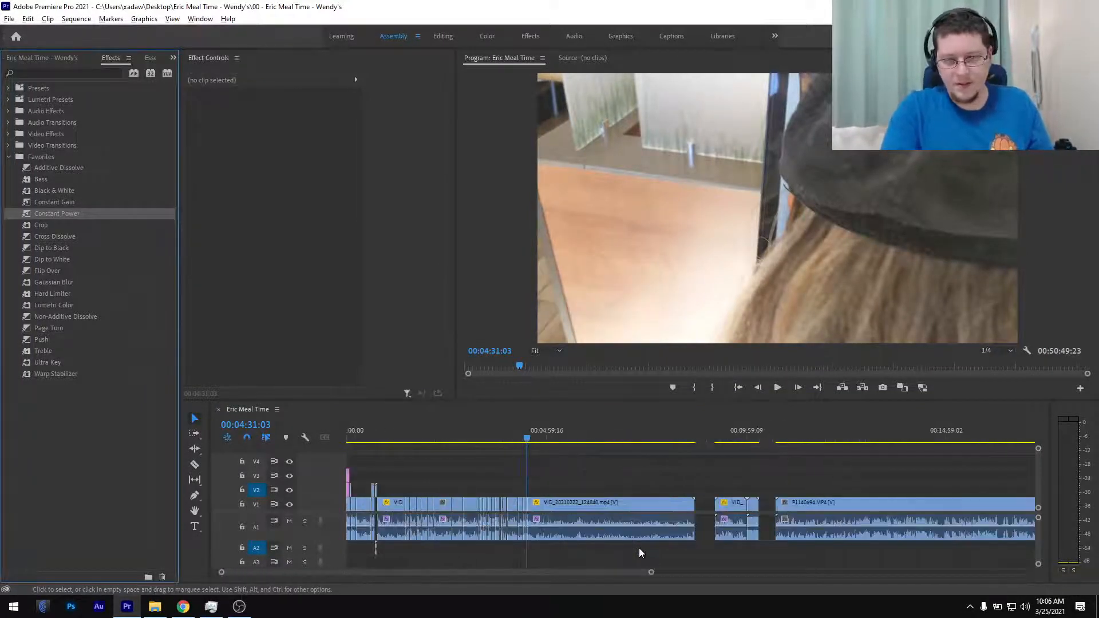
{"action": "key", "text": "minus"}
{"action": "key", "text": "equal"}
{"action": "key", "text": "equal"}
{"action": "key", "text": "equal"}
{"action": "key", "text": "equal"}
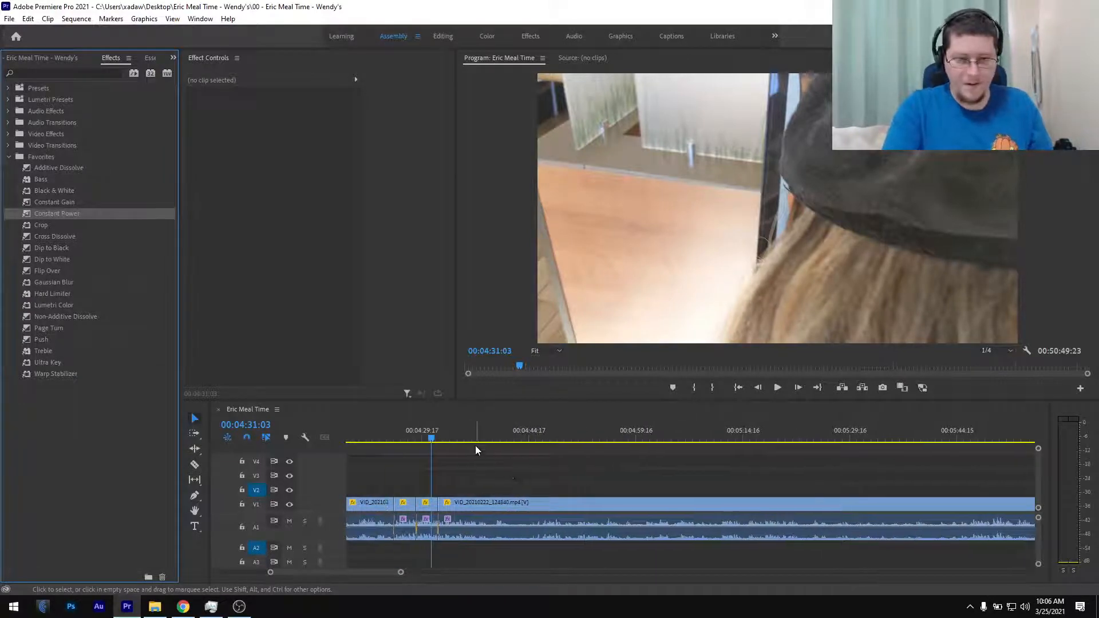
{"action": "left_click", "coordinate": [443, 439]}
{"action": "key", "text": "space"}
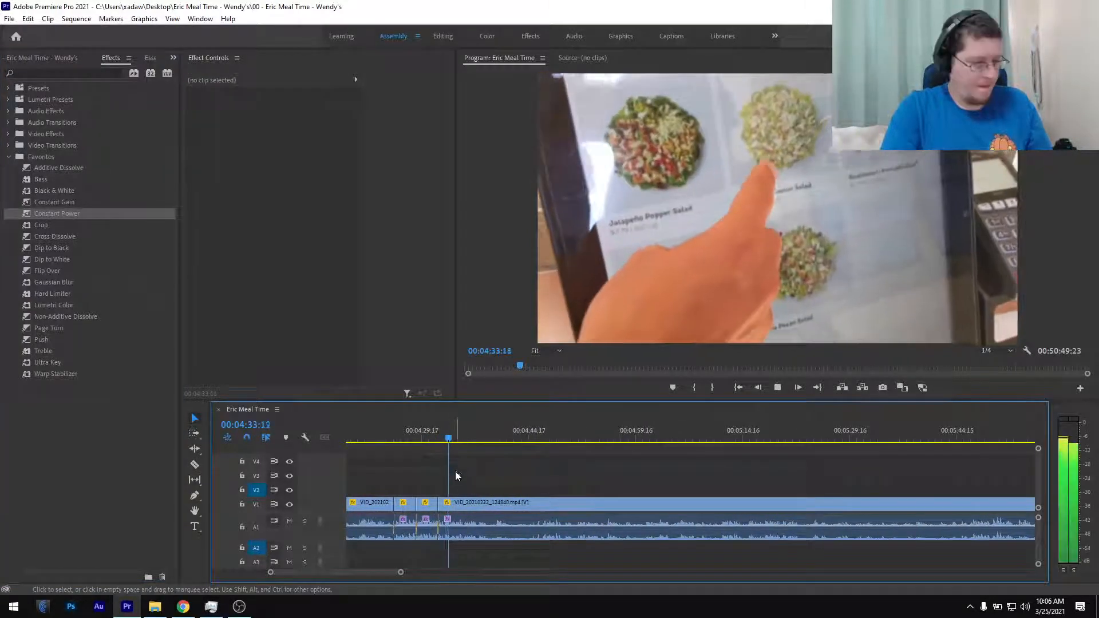
{"action": "key", "text": "equal"}
{"action": "key", "text": "equal"}
{"action": "key", "text": "space"}
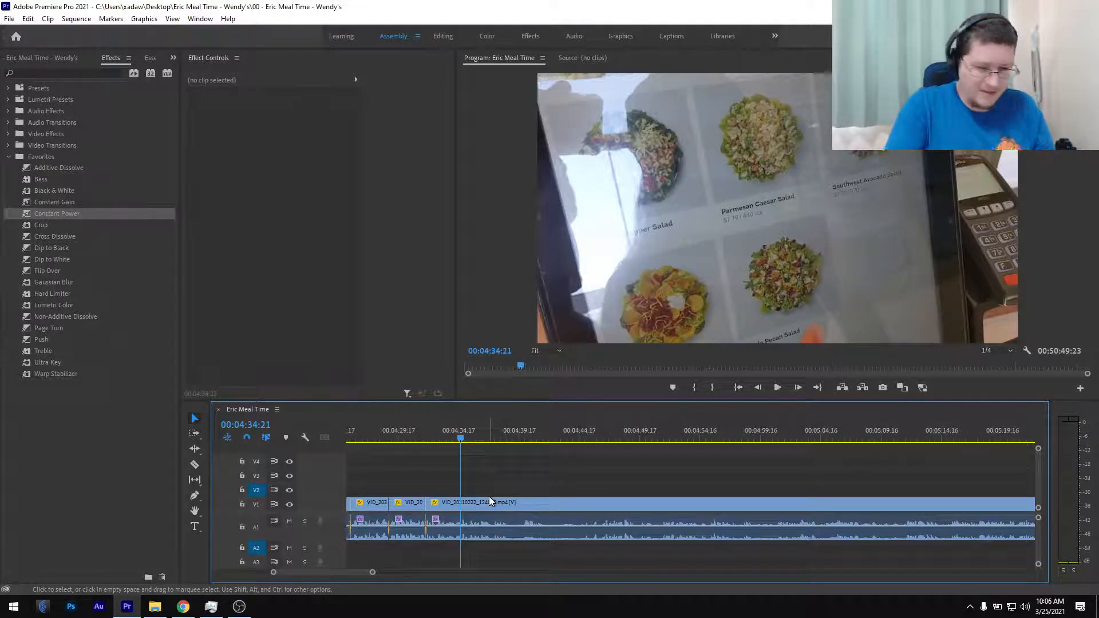
{"action": "key", "text": "space"}
{"action": "scroll", "coordinate": [504, 482], "scroll_direction": "up", "scroll_amount": 2}
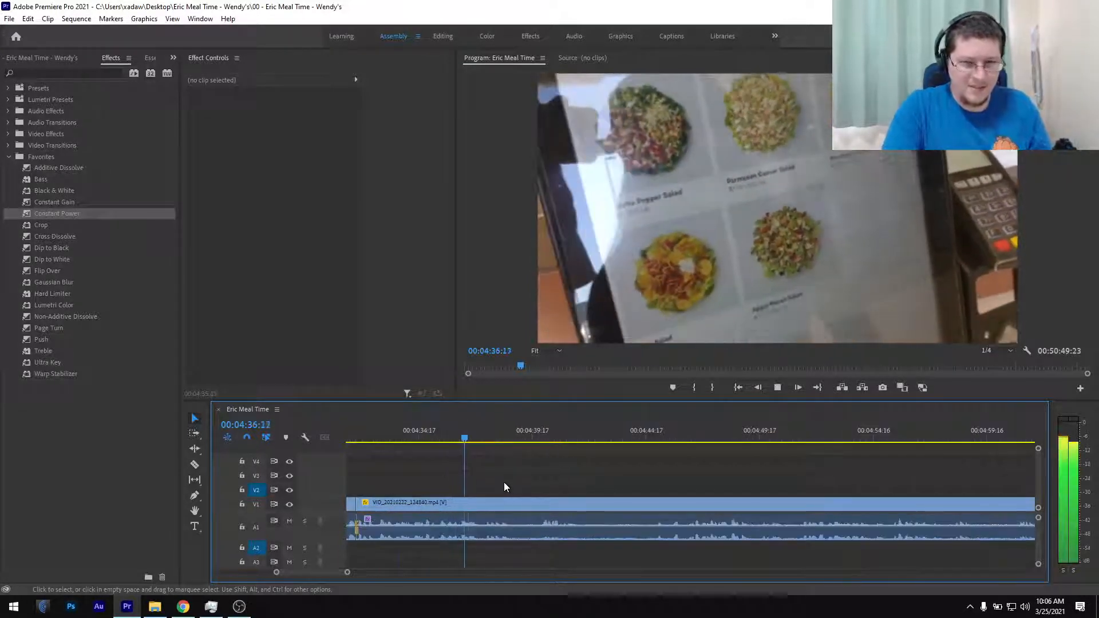
{"action": "scroll", "coordinate": [503, 482], "scroll_direction": "up", "scroll_amount": 2}
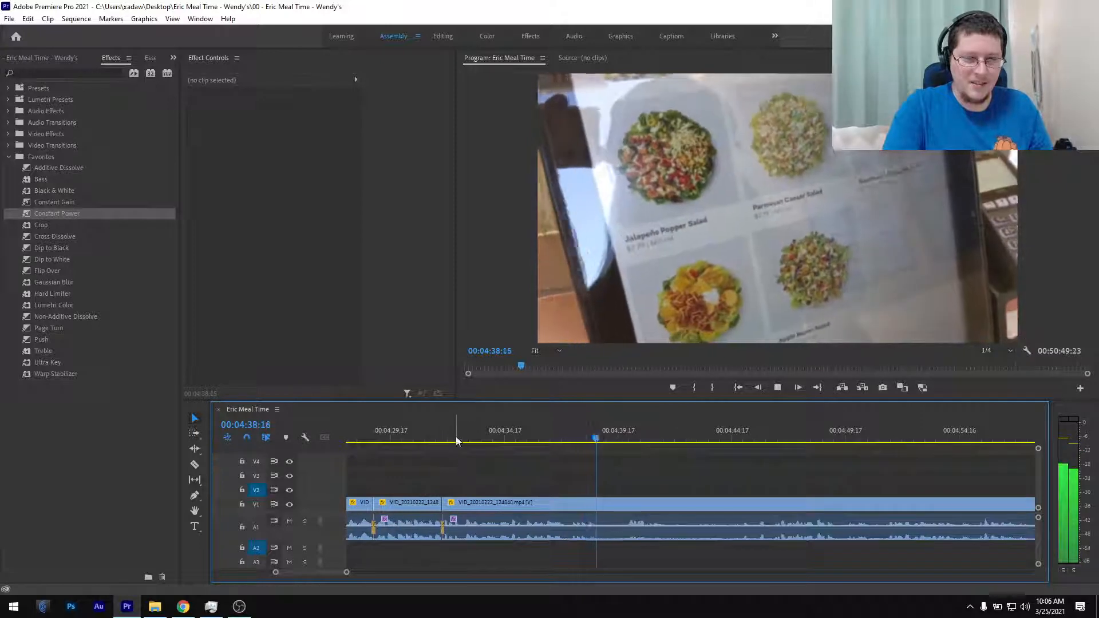
{"action": "scroll", "coordinate": [600, 463], "scroll_direction": "down", "scroll_amount": 2}
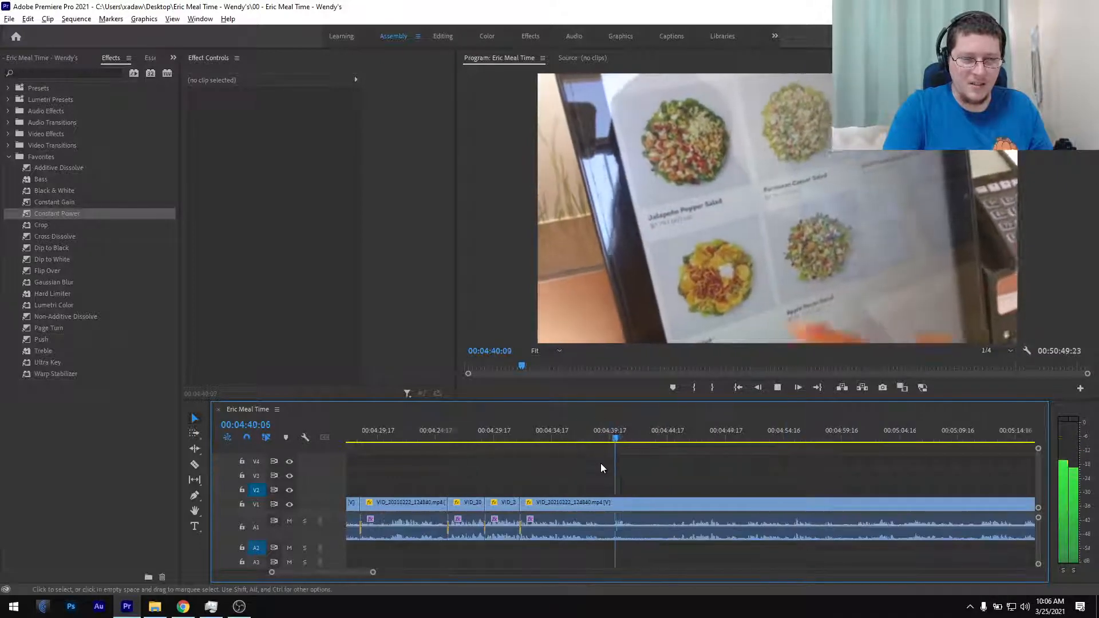
- Skip ahead to the dining area footage and split the clip at 00:04:46:13
{"action": "left_click", "coordinate": [671, 437]}
{"action": "scroll", "coordinate": [668, 466], "scroll_direction": "down", "scroll_amount": 1}
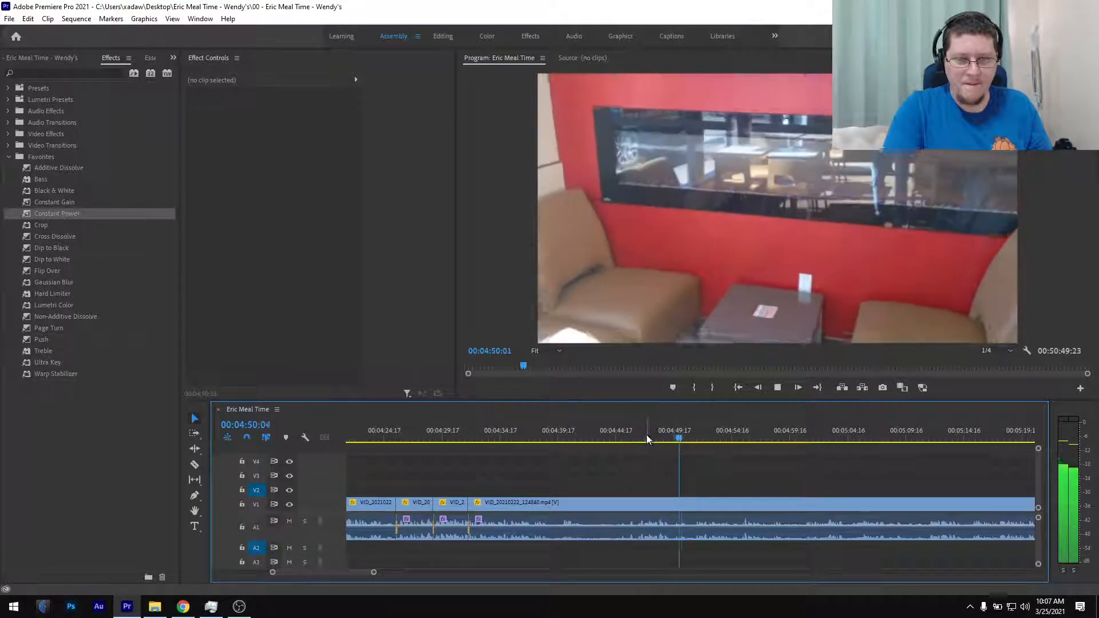
{"action": "left_click", "coordinate": [642, 439]}
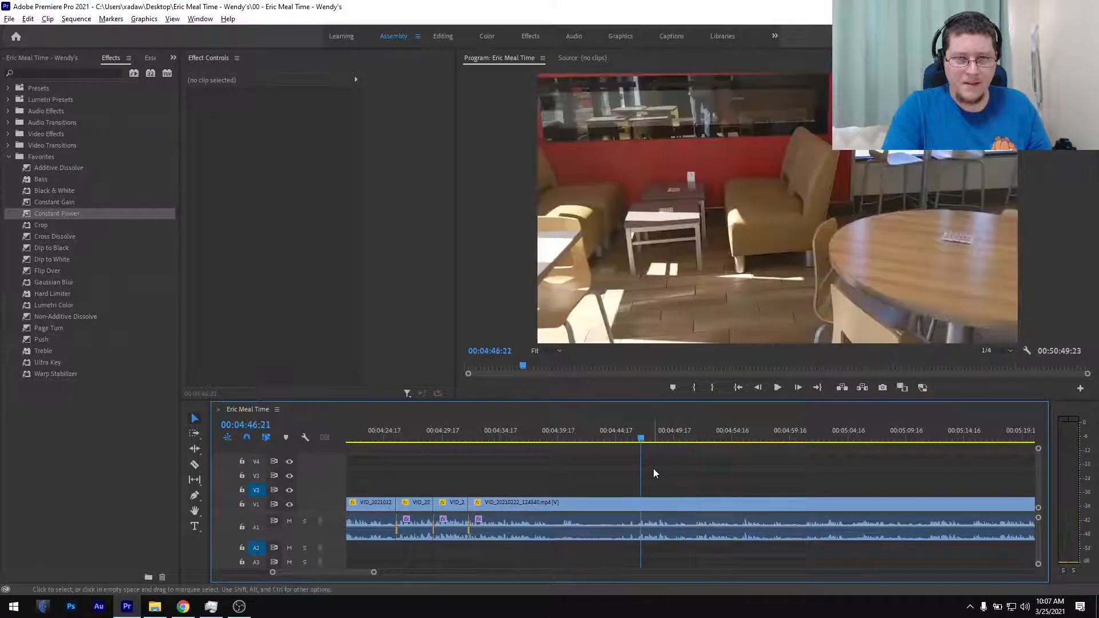
{"action": "scroll", "coordinate": [654, 468], "scroll_direction": "up", "scroll_amount": 1}
{"action": "scroll", "coordinate": [628, 470], "scroll_direction": "up", "scroll_amount": 2}
{"action": "left_click_drag", "start_coordinate": [607, 440], "coordinate": [634, 455]}
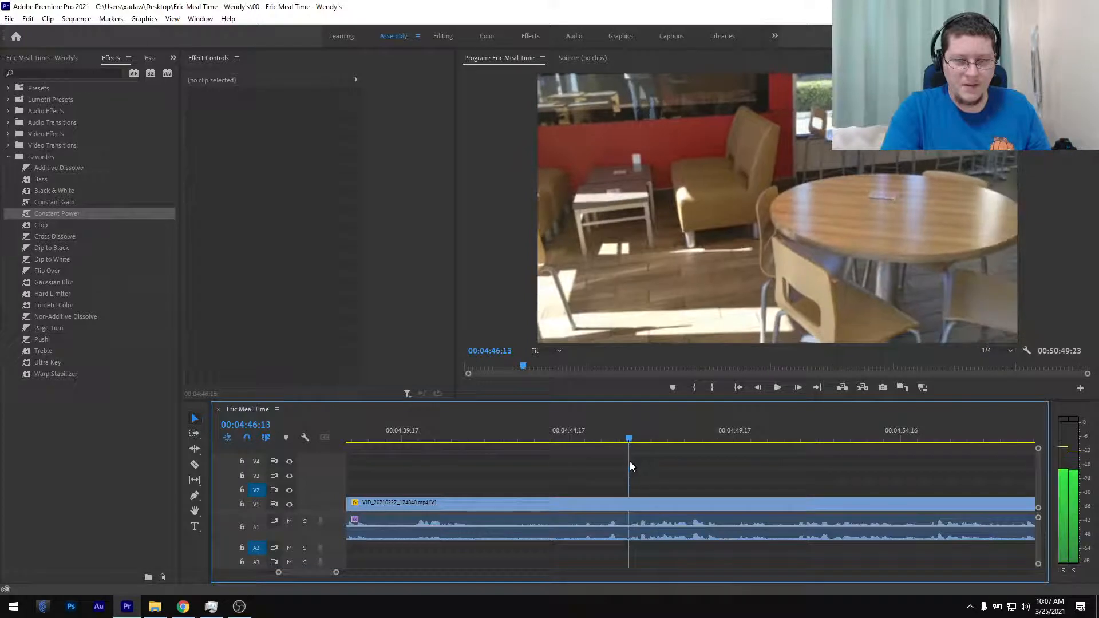
{"action": "key", "text": "ctrl+k"}
- Replay the menu footage from 00:04:23:05, then remove the passage between the 00:04:32:00 and 00:04:46:13 cuts and close the gap
{"action": "scroll", "coordinate": [609, 510], "scroll_direction": "down", "scroll_amount": 2}
{"action": "scroll", "coordinate": [616, 521], "scroll_direction": "down", "scroll_amount": 2}
{"action": "scroll", "coordinate": [617, 521], "scroll_direction": "up", "scroll_amount": 3}
{"action": "left_click", "coordinate": [604, 436]}
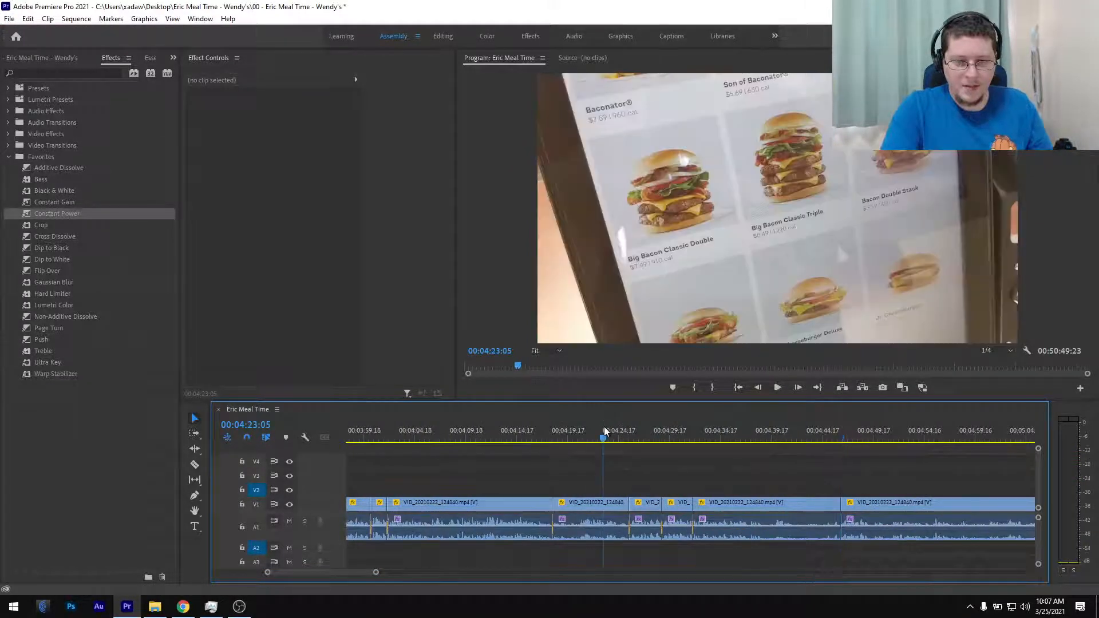
{"action": "key", "text": "space"}
{"action": "scroll", "coordinate": [623, 459], "scroll_direction": "up", "scroll_amount": 2}
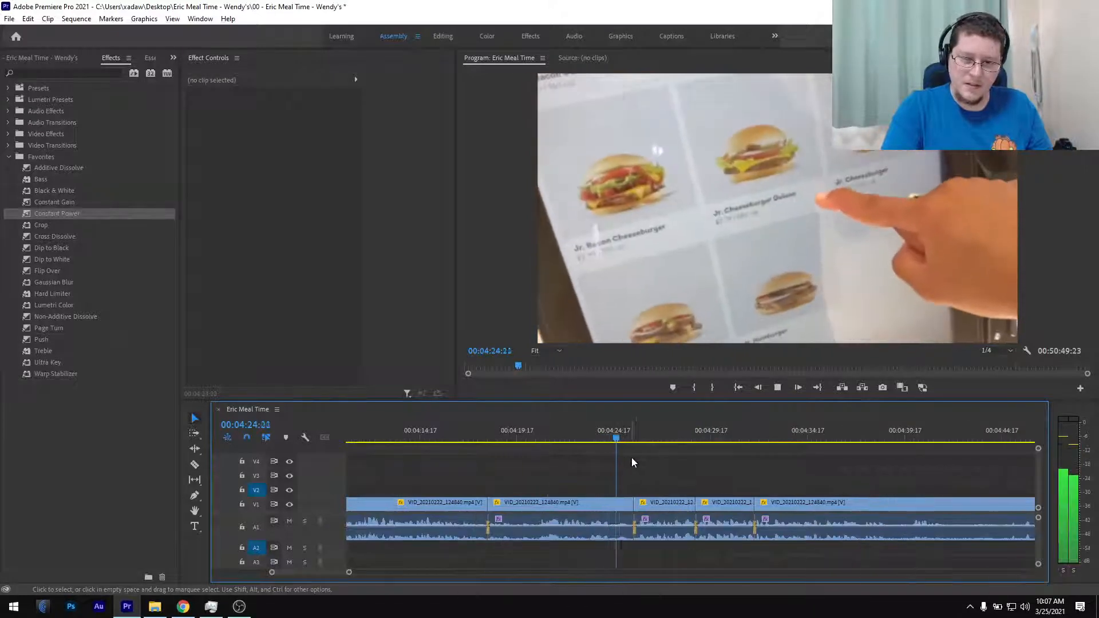
{"action": "scroll", "coordinate": [682, 480], "scroll_direction": "down", "scroll_amount": 3}
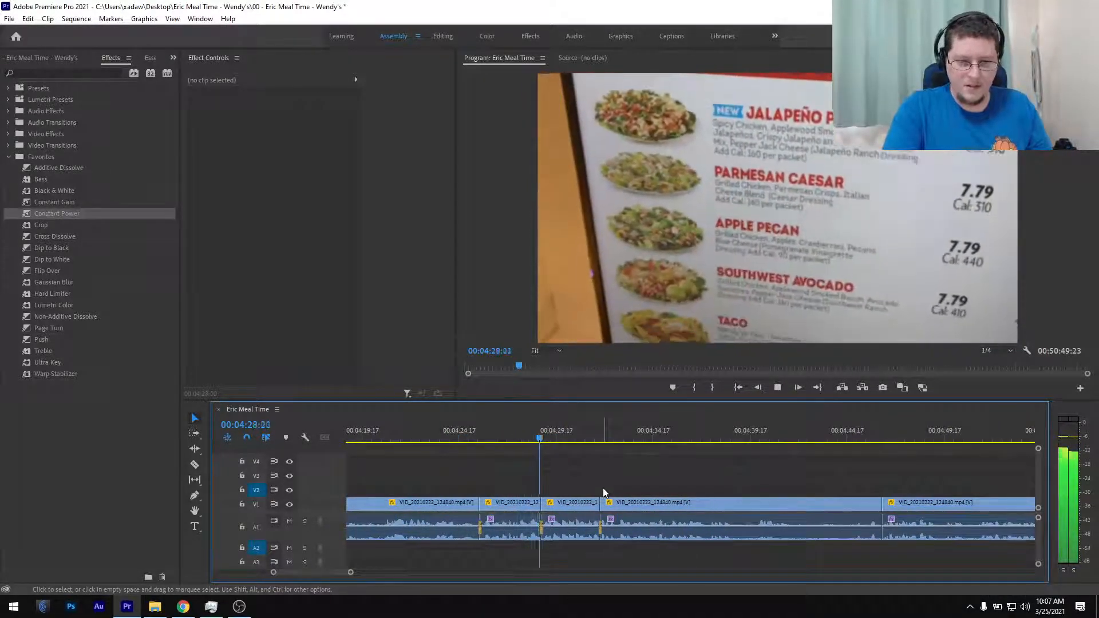
{"action": "scroll", "coordinate": [603, 487], "scroll_direction": "down", "scroll_amount": 1}
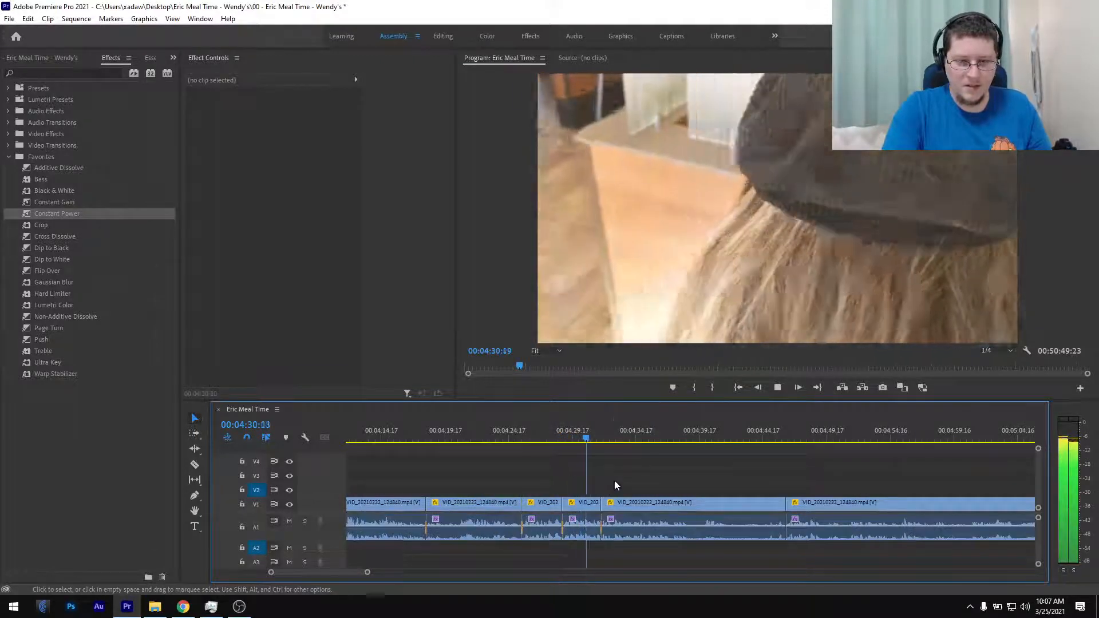
{"action": "key", "text": "space"}
{"action": "left_click", "coordinate": [637, 506]}
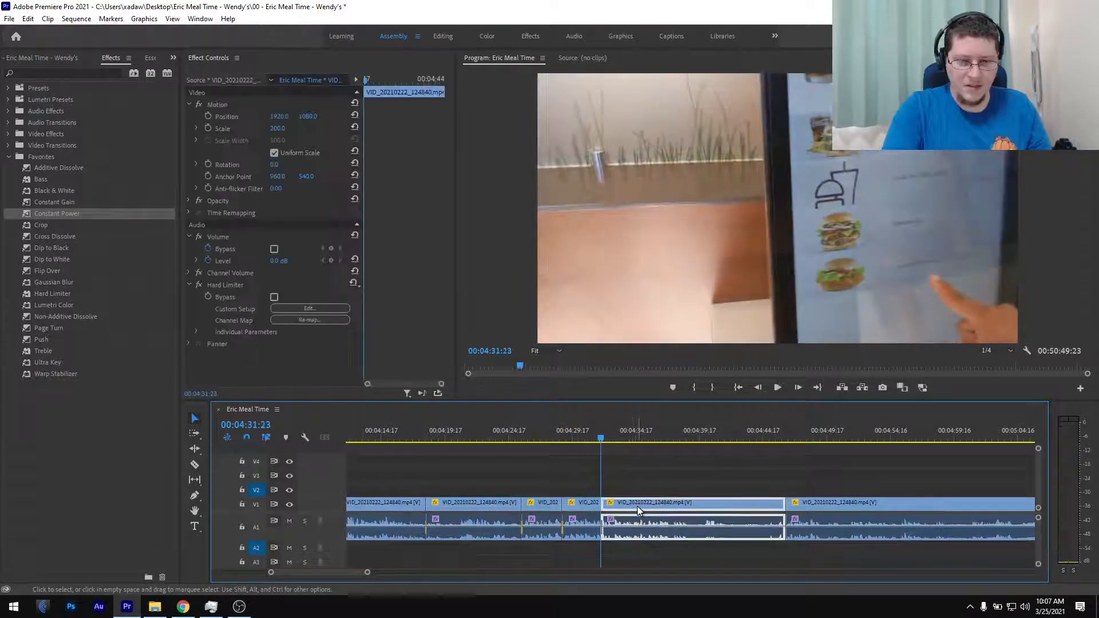
{"action": "key", "text": "shift+Delete"}
- Smooth the new audio cut into the dining area footage at about 00:04:32 with a Constant Power transition and save the project
{"action": "left_click", "coordinate": [593, 438]}
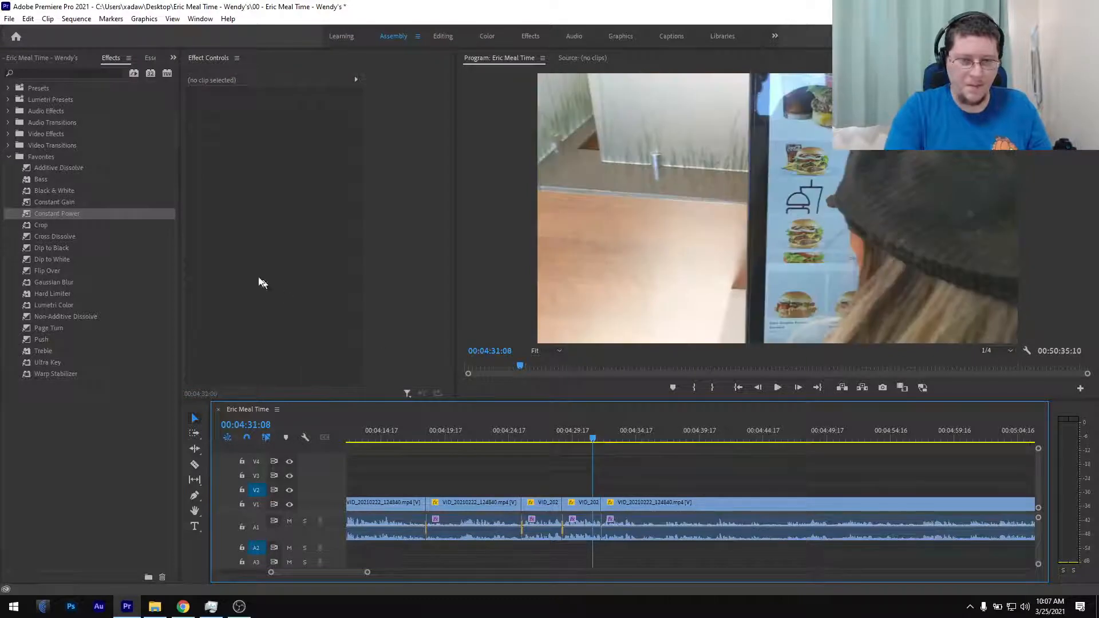
{"action": "left_click_drag", "start_coordinate": [74, 213], "coordinate": [601, 527]}
{"action": "key", "text": "ctrl+s"}
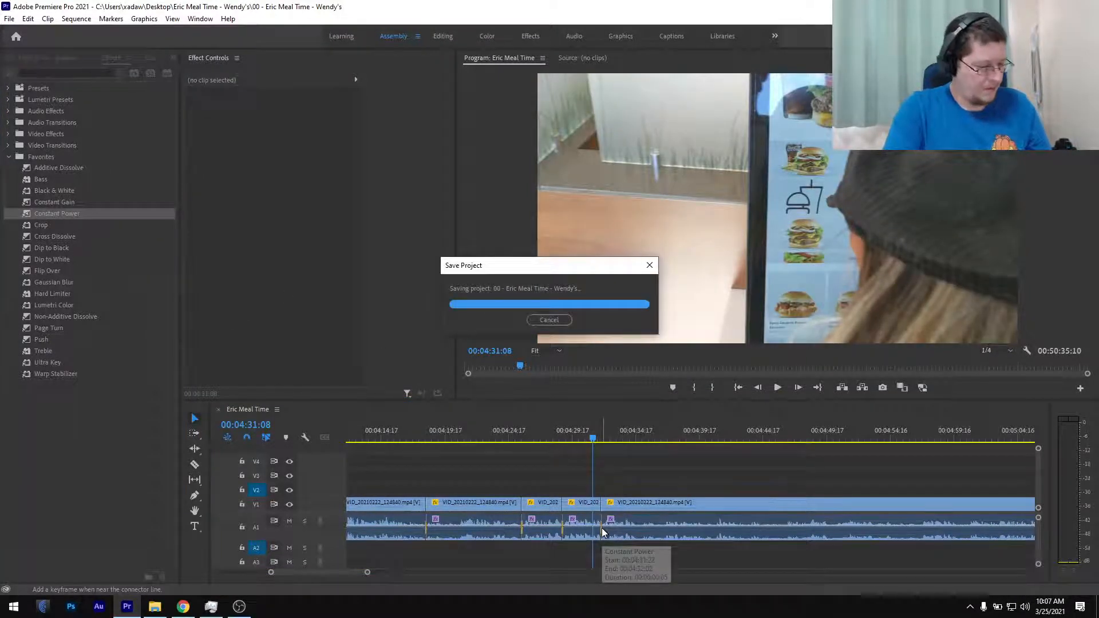
- Play the dining area footage from 00:04:31:08 and split the clip at about 00:04:36:09, on the red fireplace wall
{"action": "key", "text": "space"}
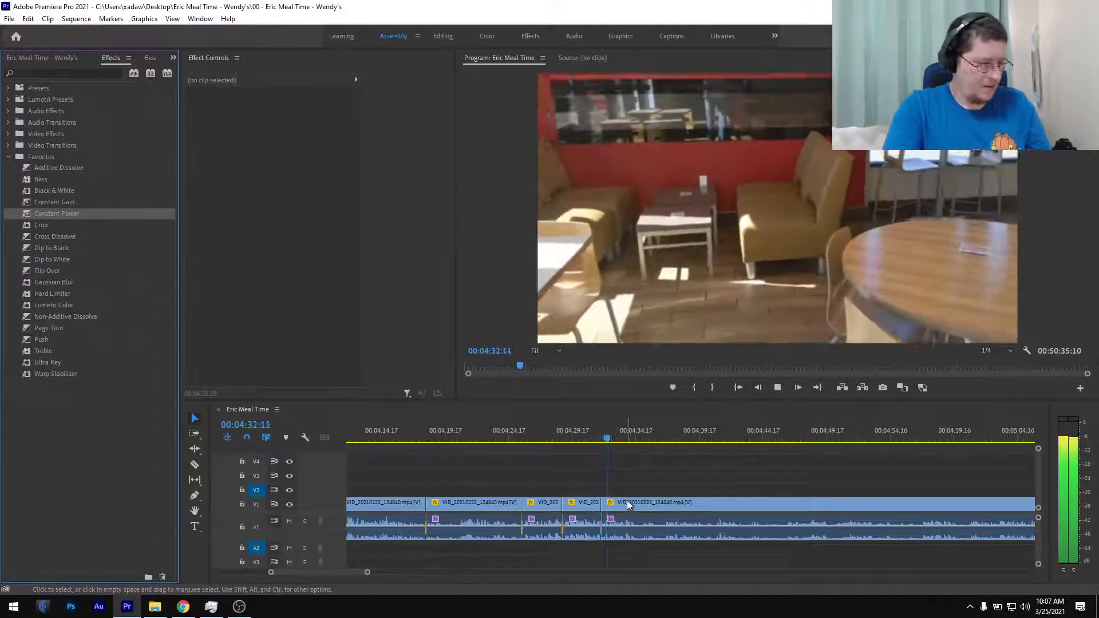
{"action": "scroll", "coordinate": [627, 502], "scroll_direction": "down", "scroll_amount": 1}
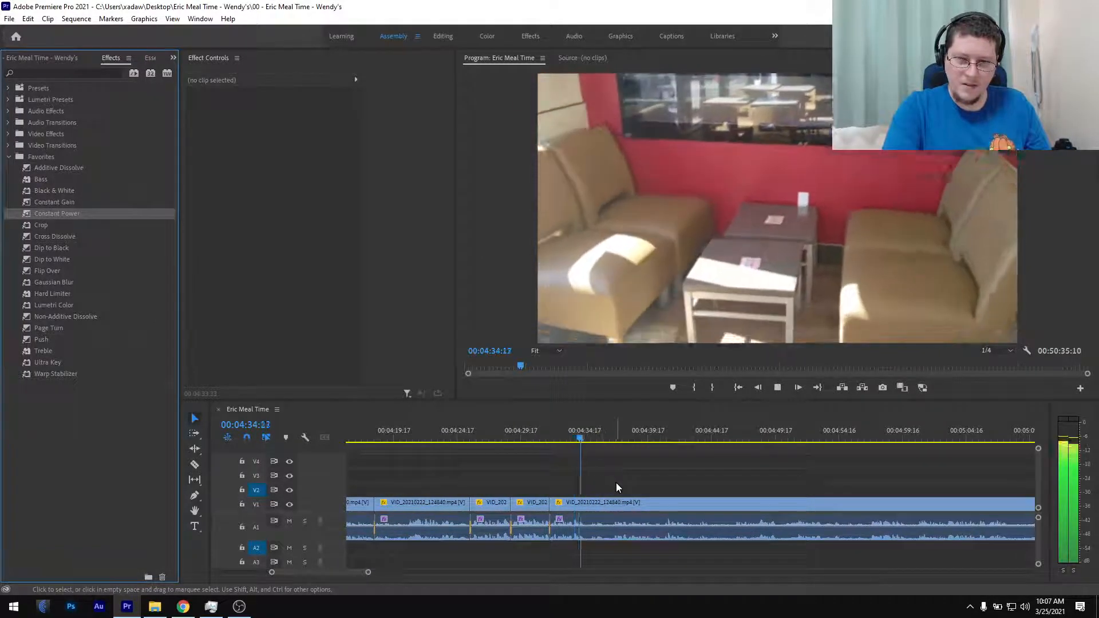
{"action": "scroll", "coordinate": [618, 486], "scroll_direction": "up", "scroll_amount": 2}
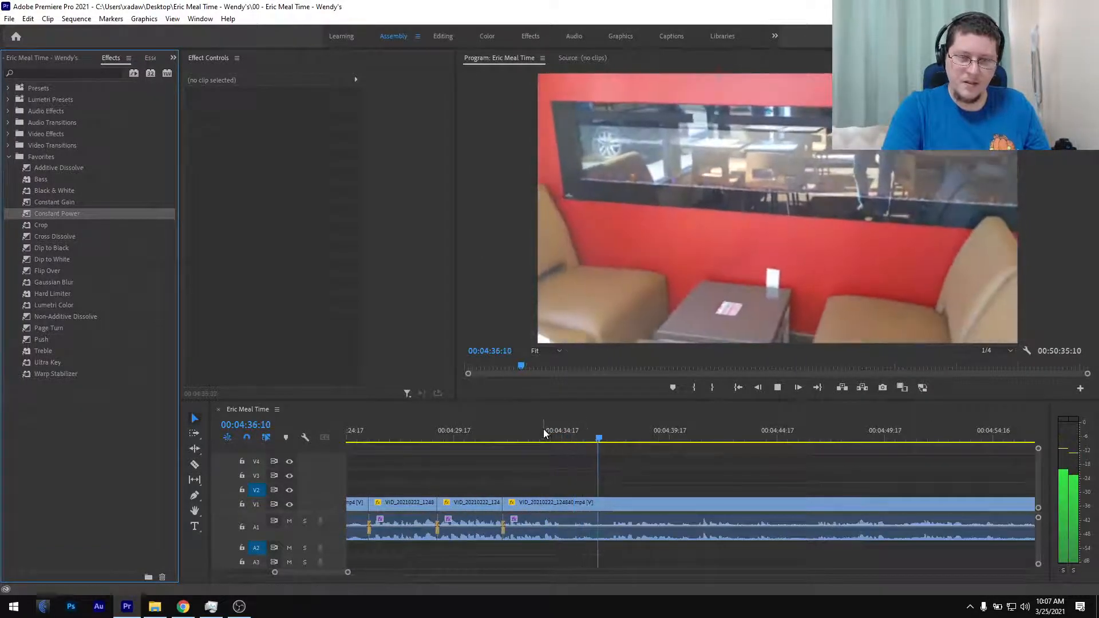
{"action": "left_click", "coordinate": [560, 439]}
{"action": "left_click_drag", "start_coordinate": [562, 439], "coordinate": [599, 439]}
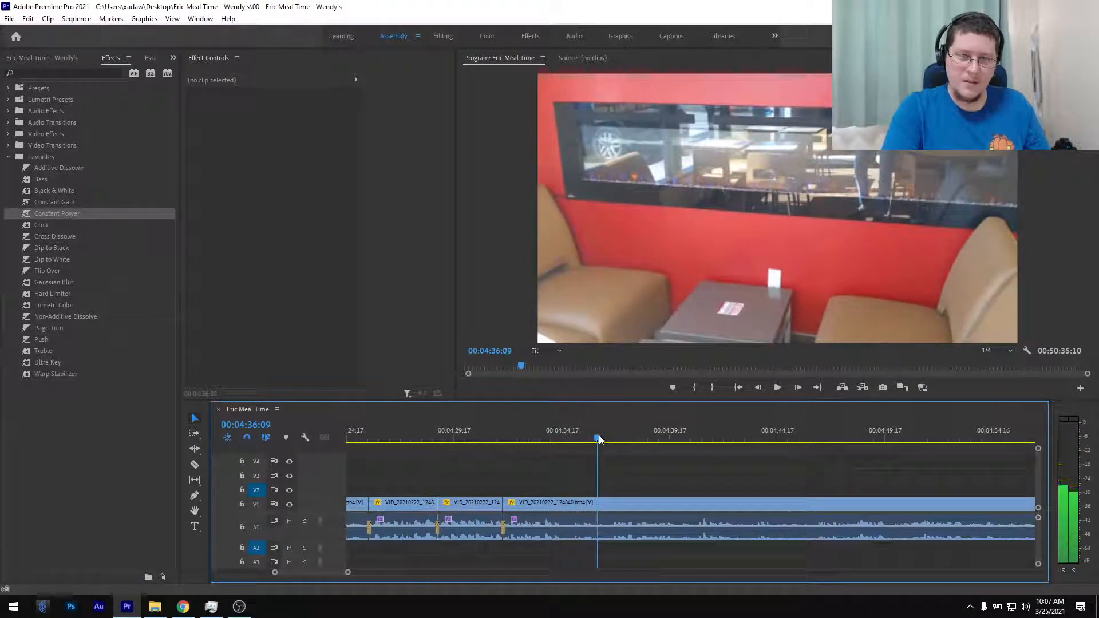
{"action": "key", "text": "ctrl+k"}
- Play on from the fireplace cut to the spicy chicken menu and split the footage at 00:04:46:11
{"action": "key", "text": "space"}
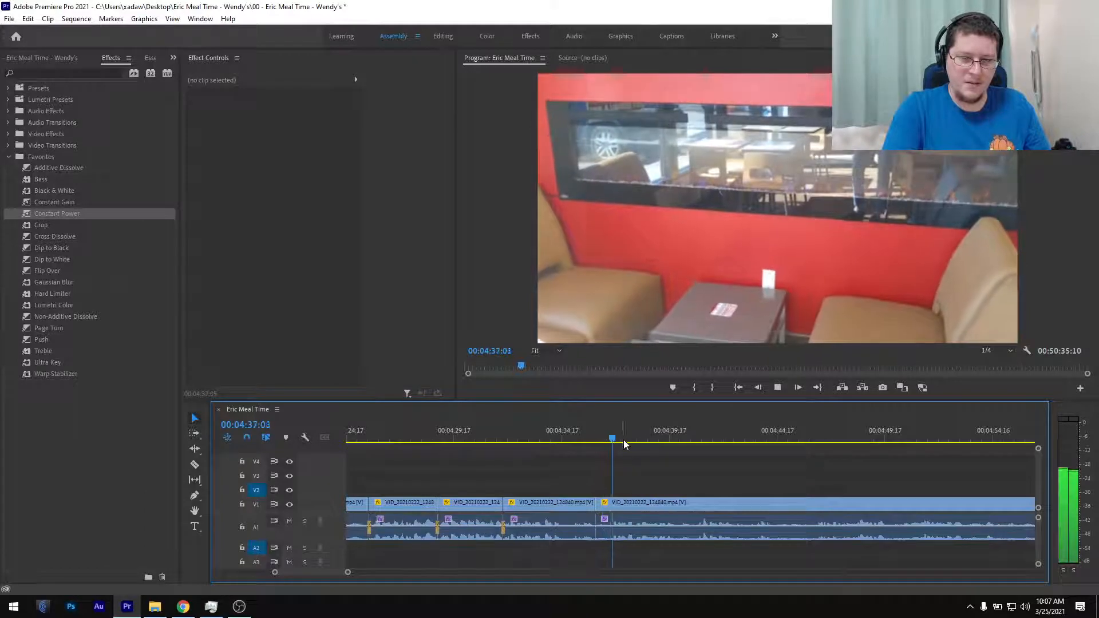
{"action": "scroll", "coordinate": [638, 486], "scroll_direction": "down", "scroll_amount": 3}
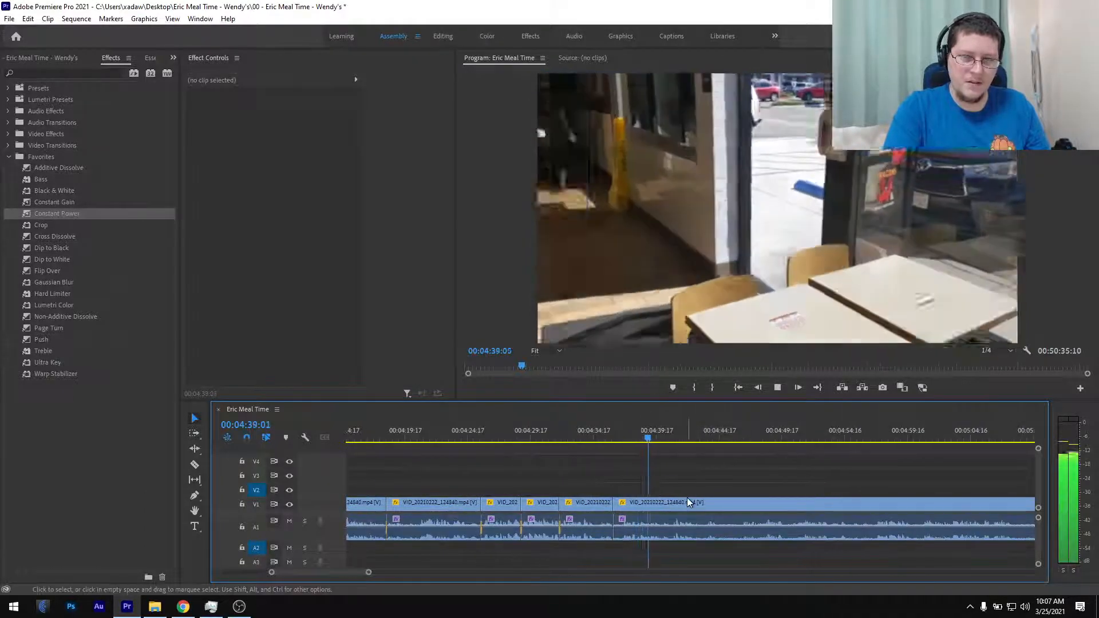
{"action": "scroll", "coordinate": [687, 498], "scroll_direction": "down", "scroll_amount": 3}
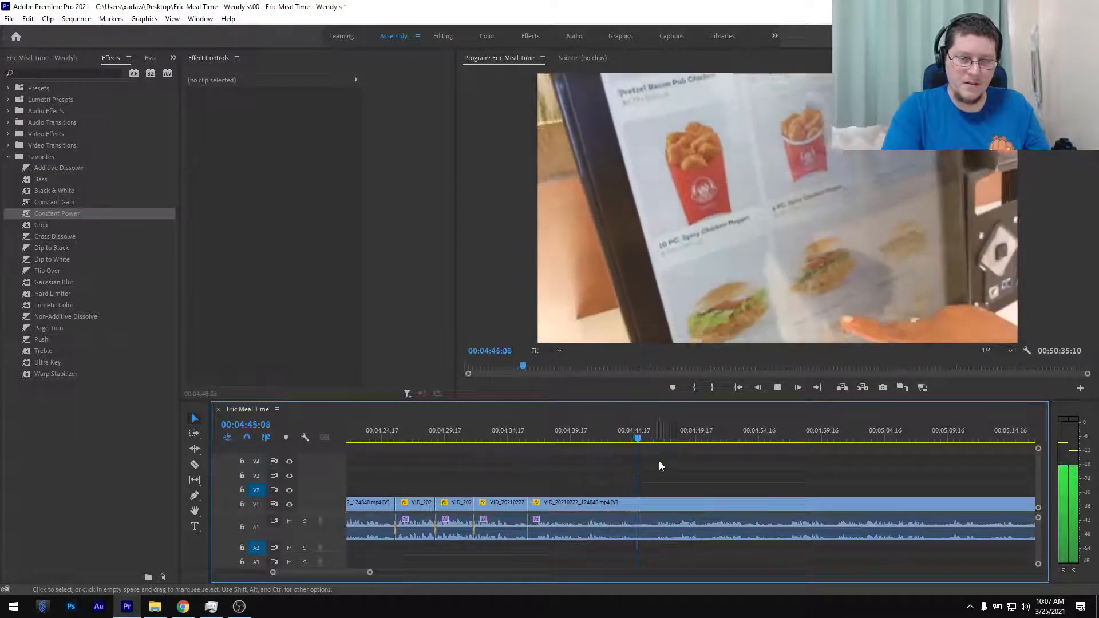
{"action": "key", "text": "space"}
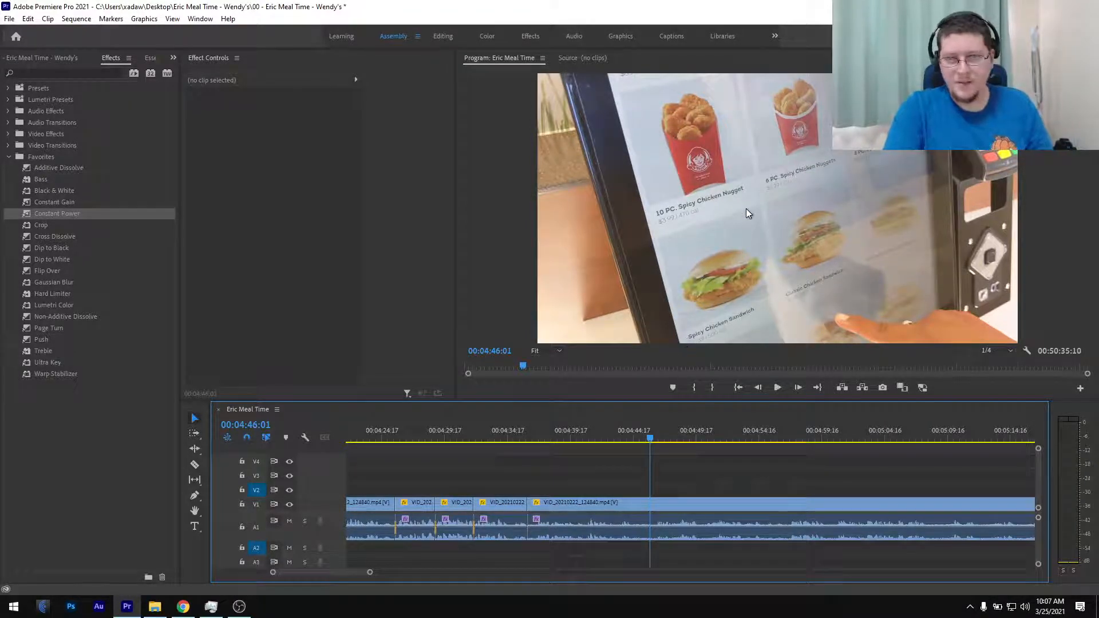
{"action": "scroll", "coordinate": [663, 503], "scroll_direction": "down", "scroll_amount": 1}
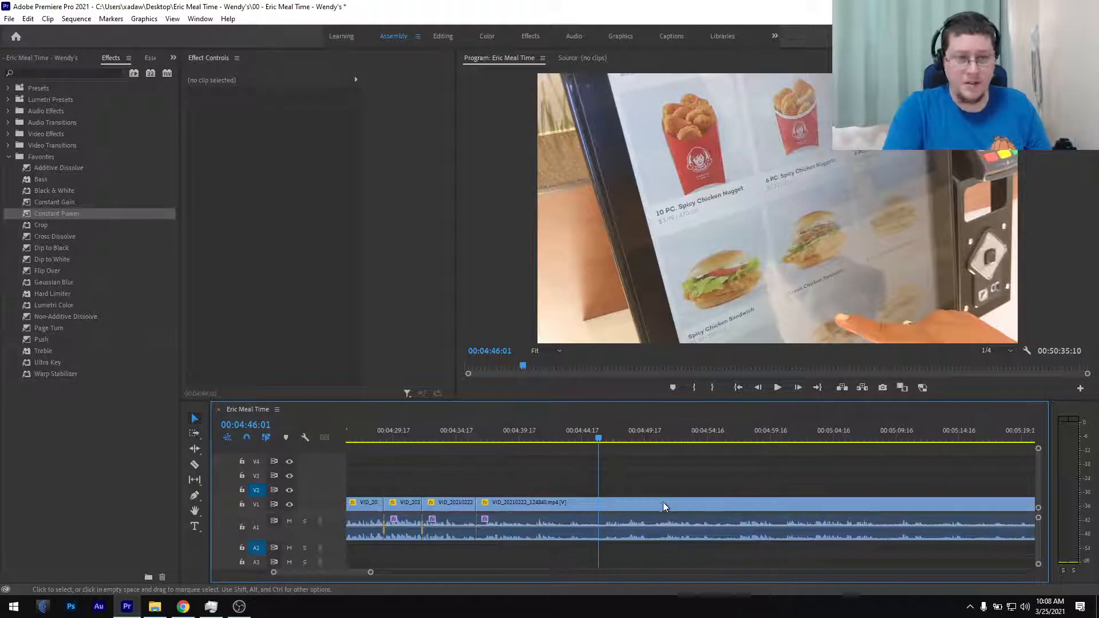
{"action": "key", "text": "space"}
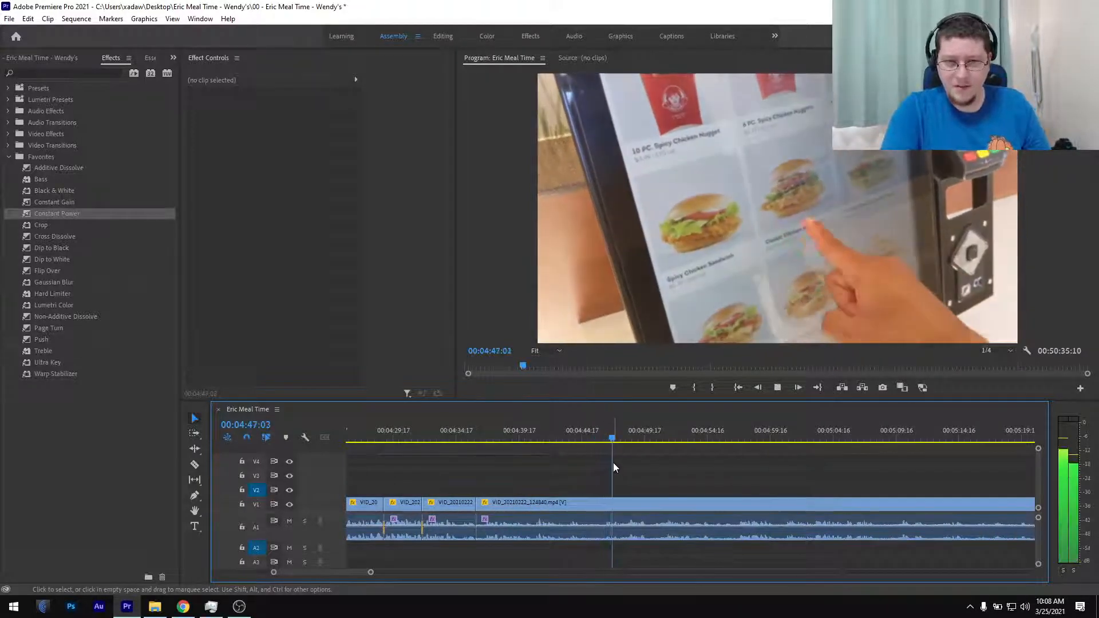
{"action": "left_click_drag", "start_coordinate": [630, 436], "coordinate": [601, 457]}
{"action": "key", "text": "ctrl+k"}
{"action": "scroll", "coordinate": [592, 496], "scroll_direction": "up", "scroll_amount": 1}
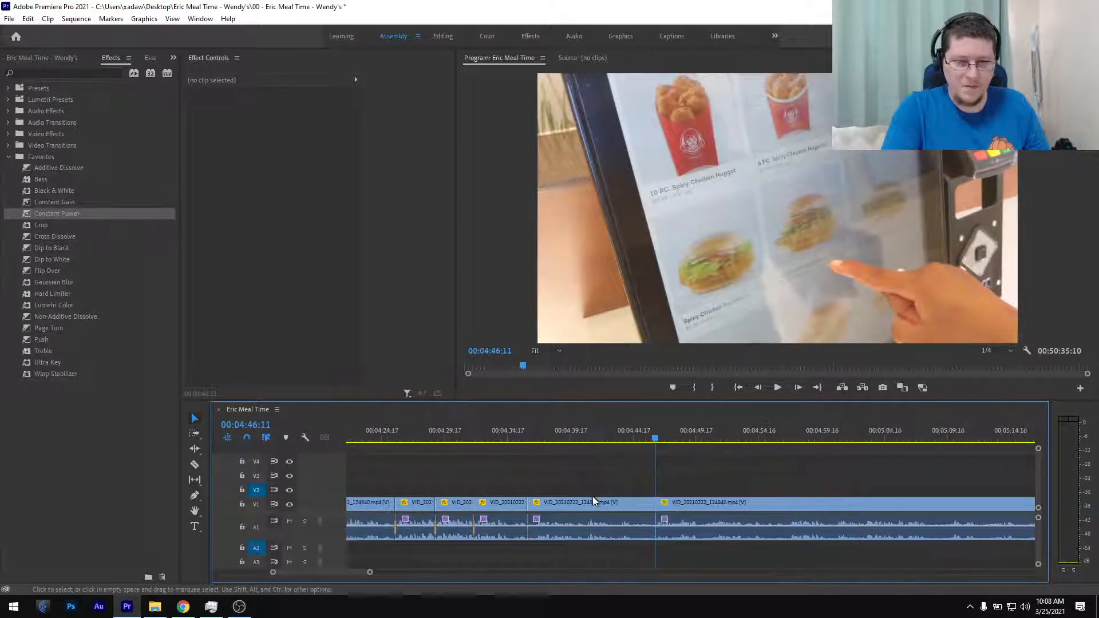
- Remove the passage between the fireplace cut at about 00:04:36:09 and the cut at 00:04:46:11, closing the gap
{"action": "left_click", "coordinate": [593, 509]}
{"action": "key", "text": "shift+Delete"}
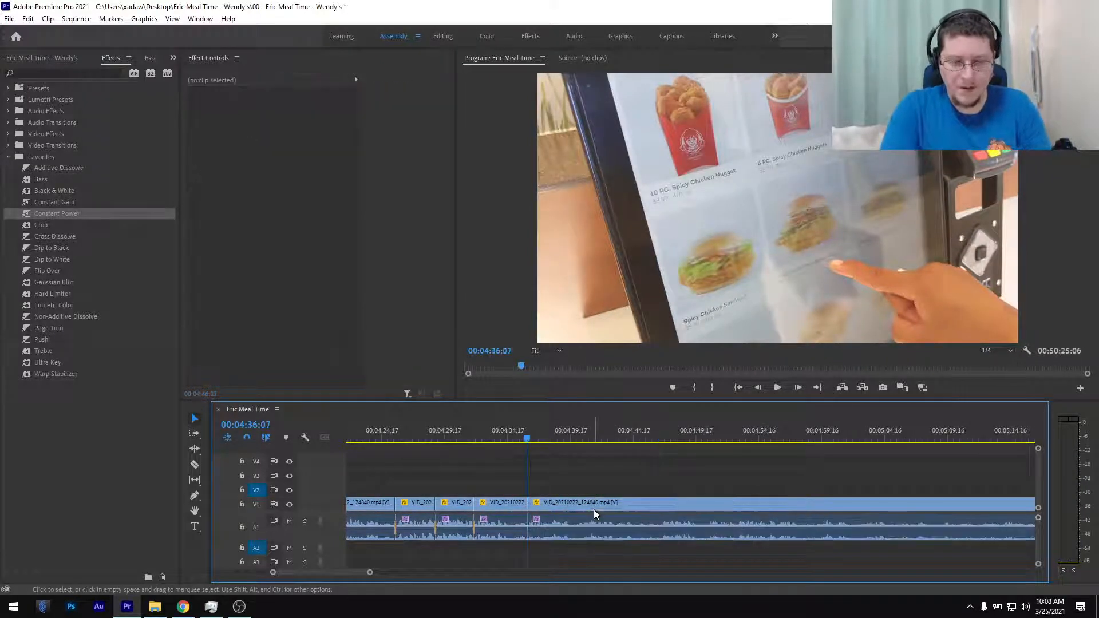
- Survey the remaining footage along the whole sequence and come back to the recent cuts around 00:04:36
{"action": "key", "text": "minus"}
{"action": "key", "text": "minus"}
{"action": "key", "text": "minus"}
{"action": "key", "text": "minus"}
{"action": "left_click_drag", "start_coordinate": [778, 435], "coordinate": [851, 439]}
{"action": "key", "text": "minus"}
{"action": "key", "text": "minus"}
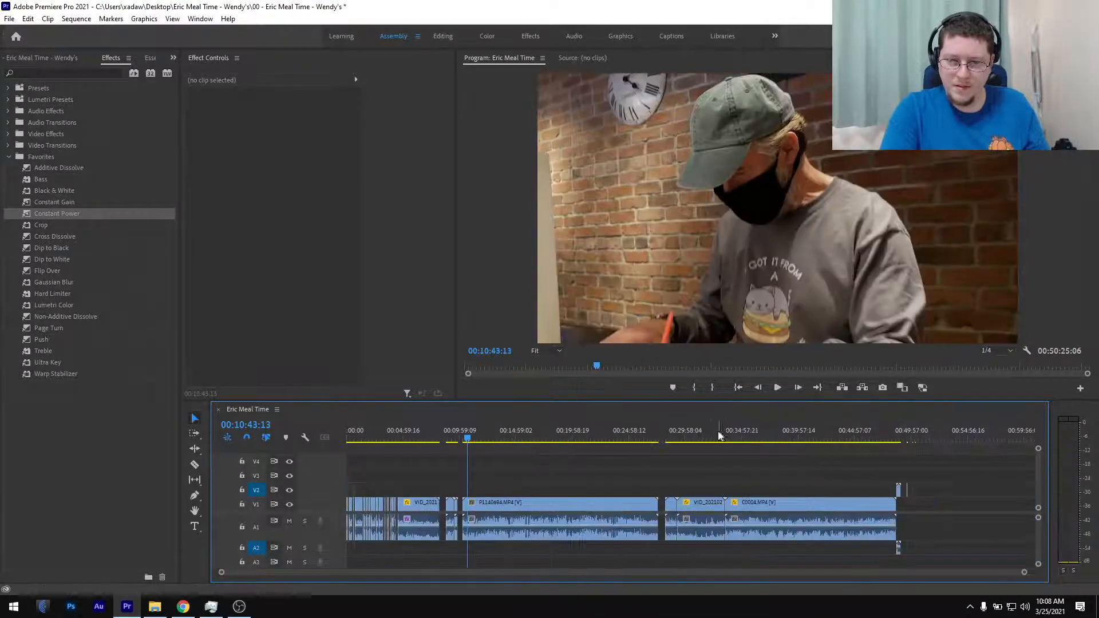
{"action": "left_click_drag", "start_coordinate": [743, 436], "coordinate": [418, 470]}
{"action": "key", "text": "equal"}
{"action": "key", "text": "equal"}
{"action": "key", "text": "equal"}
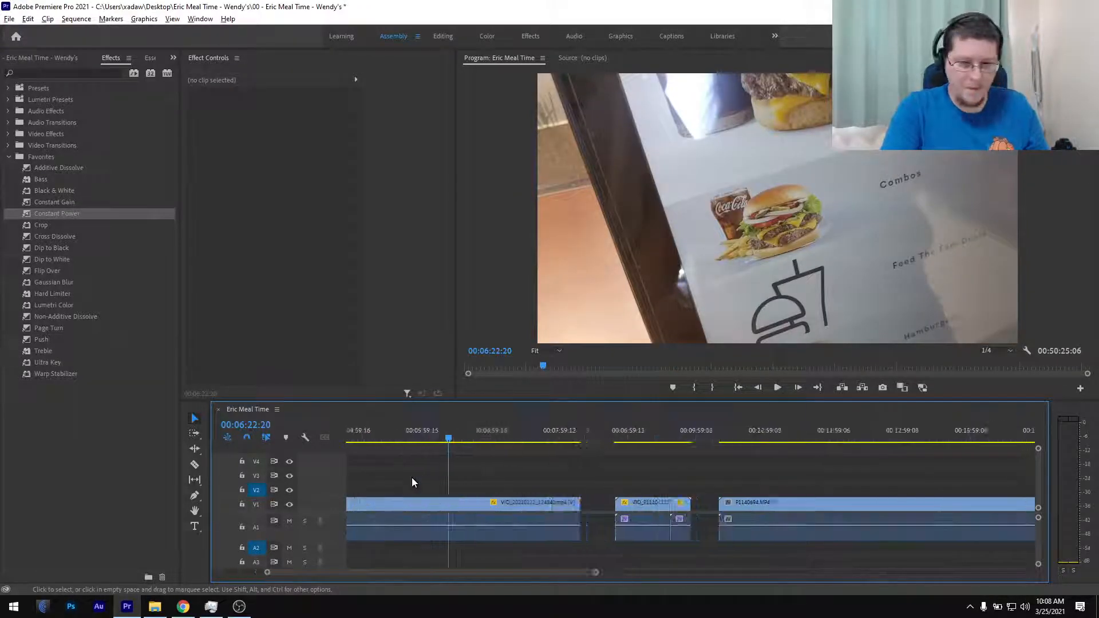
{"action": "key", "text": "equal"}
{"action": "key", "text": "equal"}
{"action": "key", "text": "equal"}
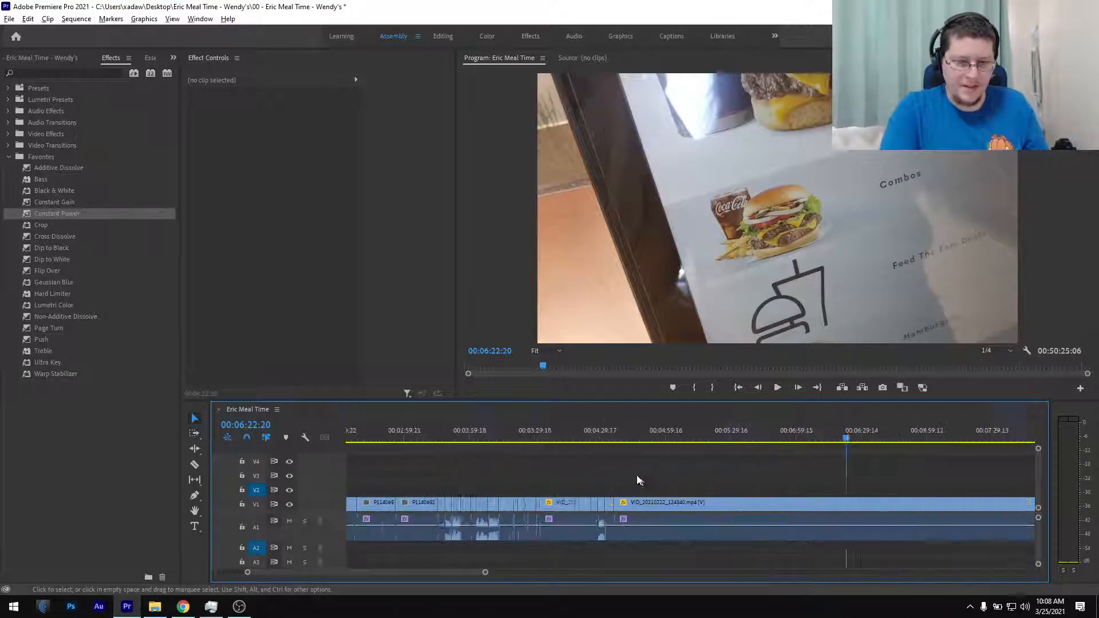
{"action": "key", "text": "equal"}
{"action": "key", "text": "equal"}
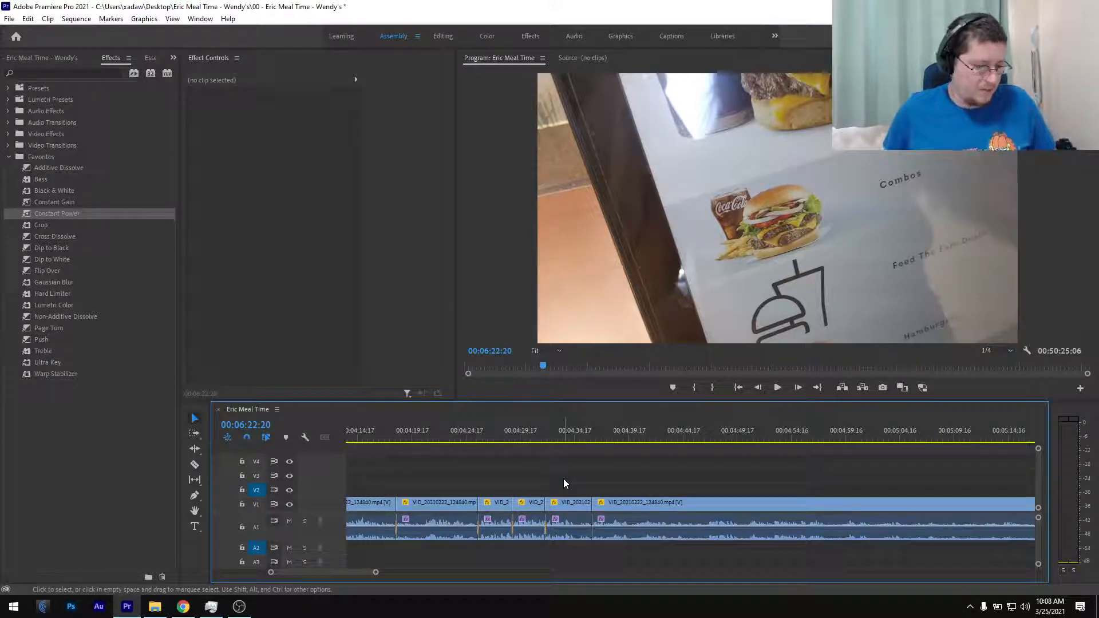
- Replay from 00:04:34:18 across the fireplace cut and split the spicy chicken menu footage at 00:04:43:09
{"action": "left_click", "coordinate": [576, 437]}
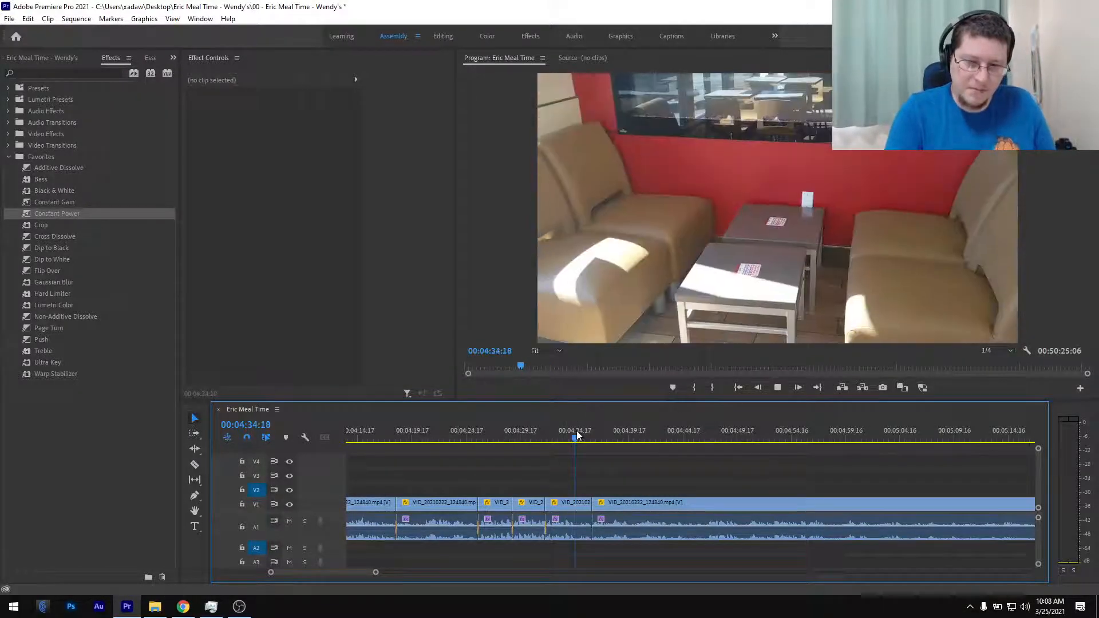
{"action": "key", "text": "space"}
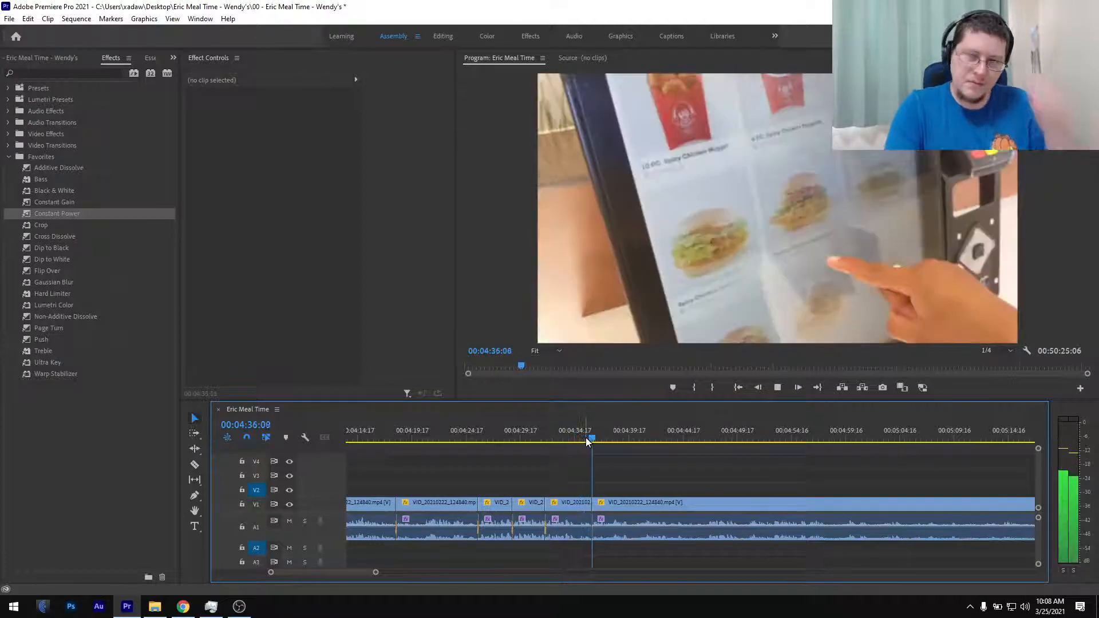
{"action": "scroll", "coordinate": [585, 451], "scroll_direction": "down", "scroll_amount": 3}
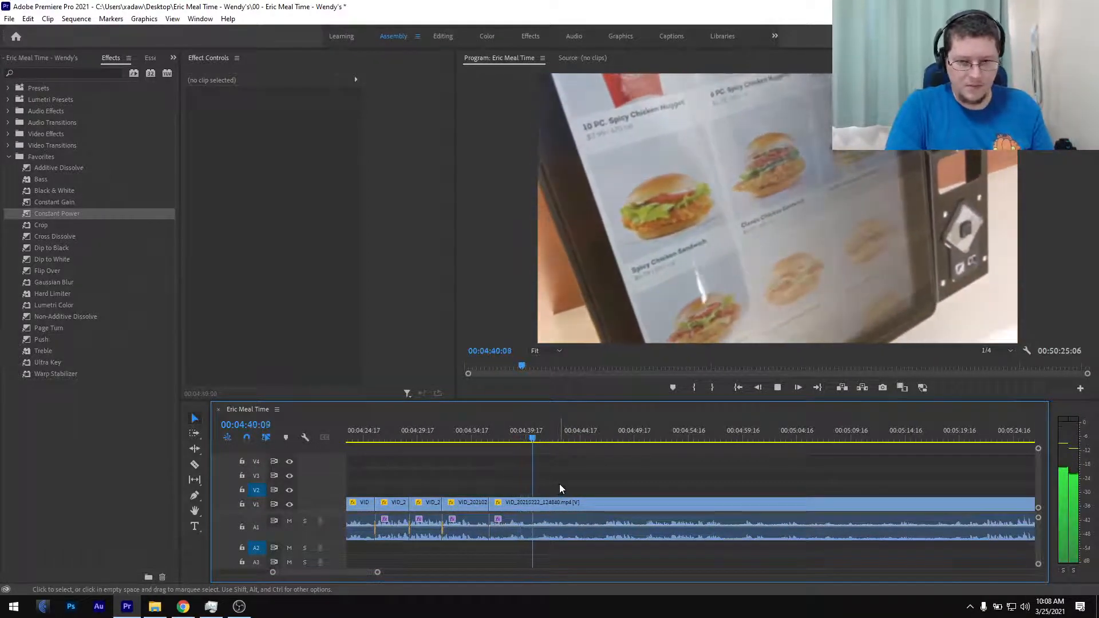
{"action": "scroll", "coordinate": [559, 485], "scroll_direction": "down", "scroll_amount": 1}
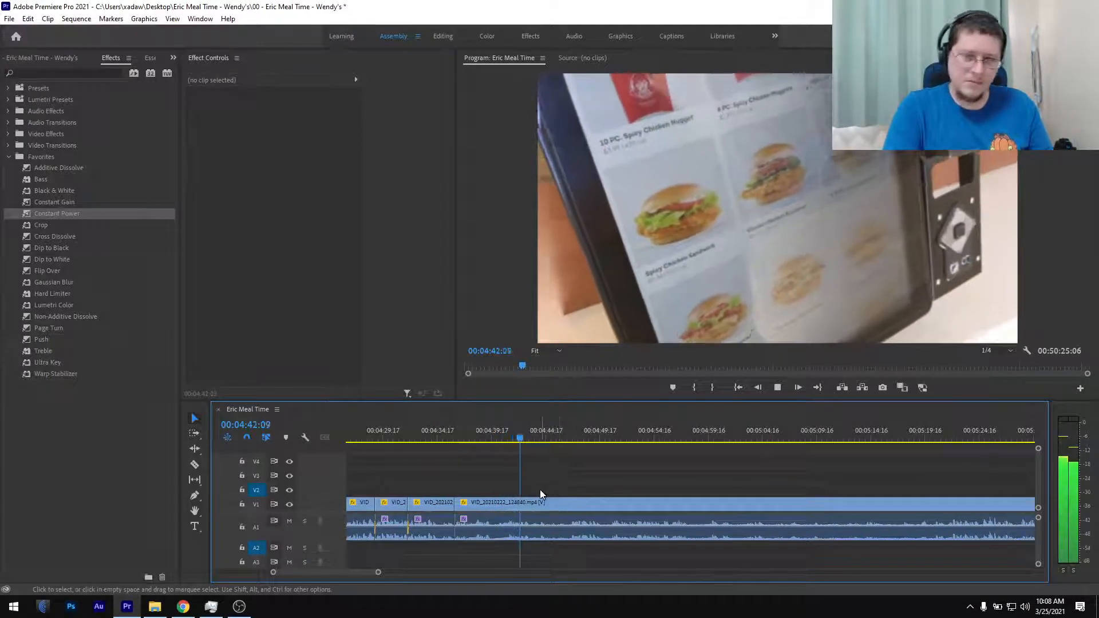
{"action": "scroll", "coordinate": [540, 489], "scroll_direction": "down", "scroll_amount": 1}
{"action": "scroll", "coordinate": [536, 479], "scroll_direction": "up", "scroll_amount": 3}
{"action": "left_click_drag", "start_coordinate": [465, 438], "coordinate": [490, 438]}
{"action": "key", "text": "ctrl+k"}
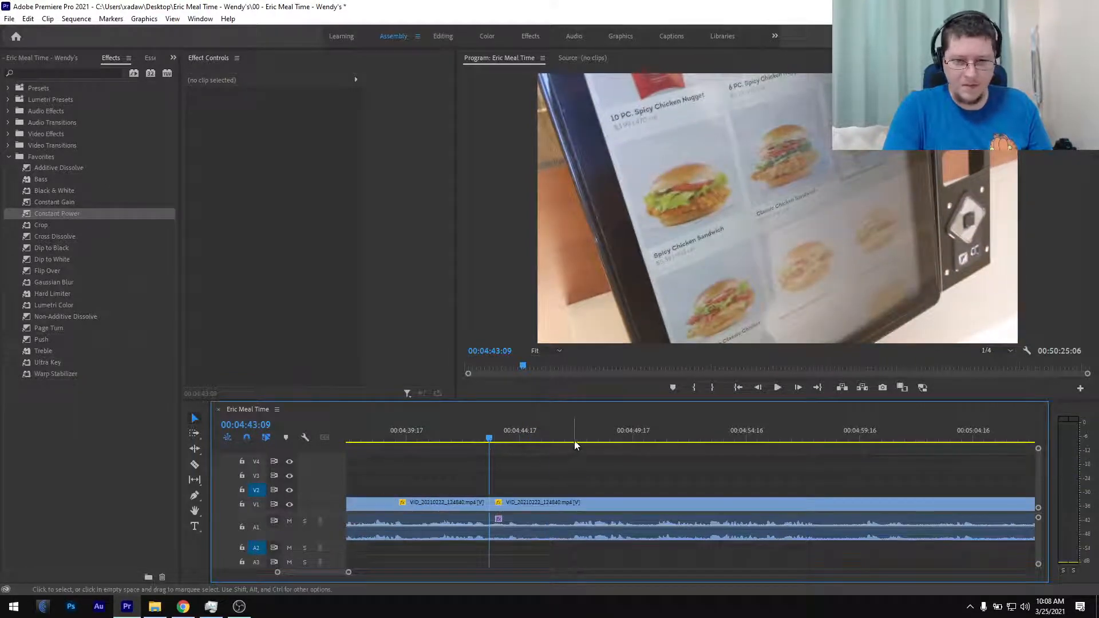
- Play on through the burger menu footage, replay its start, and split the clip at about 00:04:46:20
{"action": "left_click", "coordinate": [577, 438]}
{"action": "key", "text": "space"}
{"action": "scroll", "coordinate": [576, 461], "scroll_direction": "down", "scroll_amount": 1}
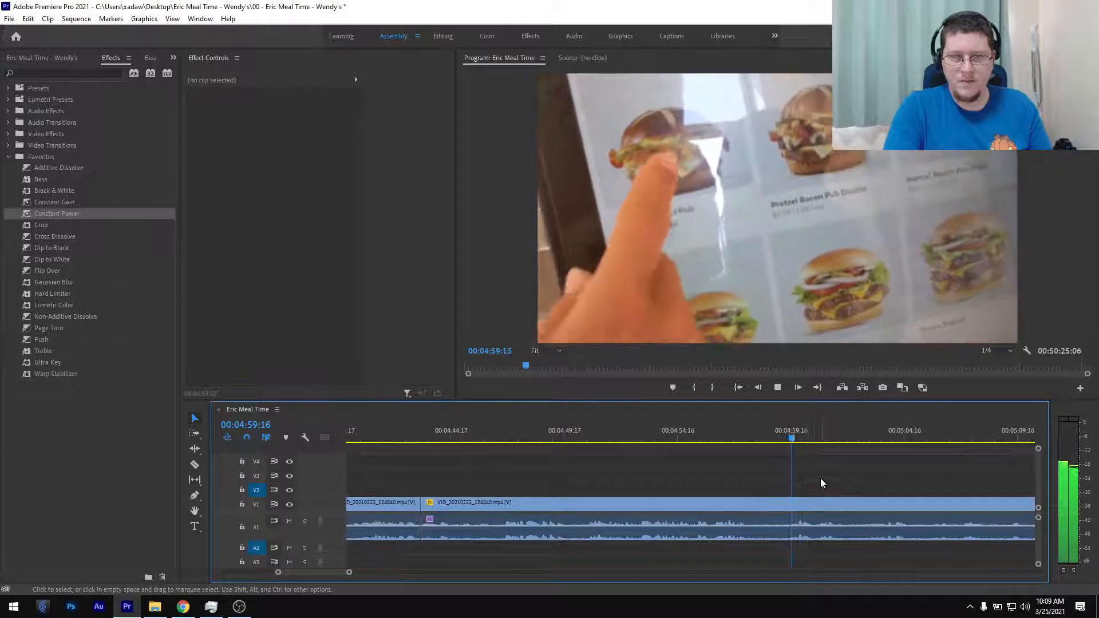
{"action": "key", "text": "space"}
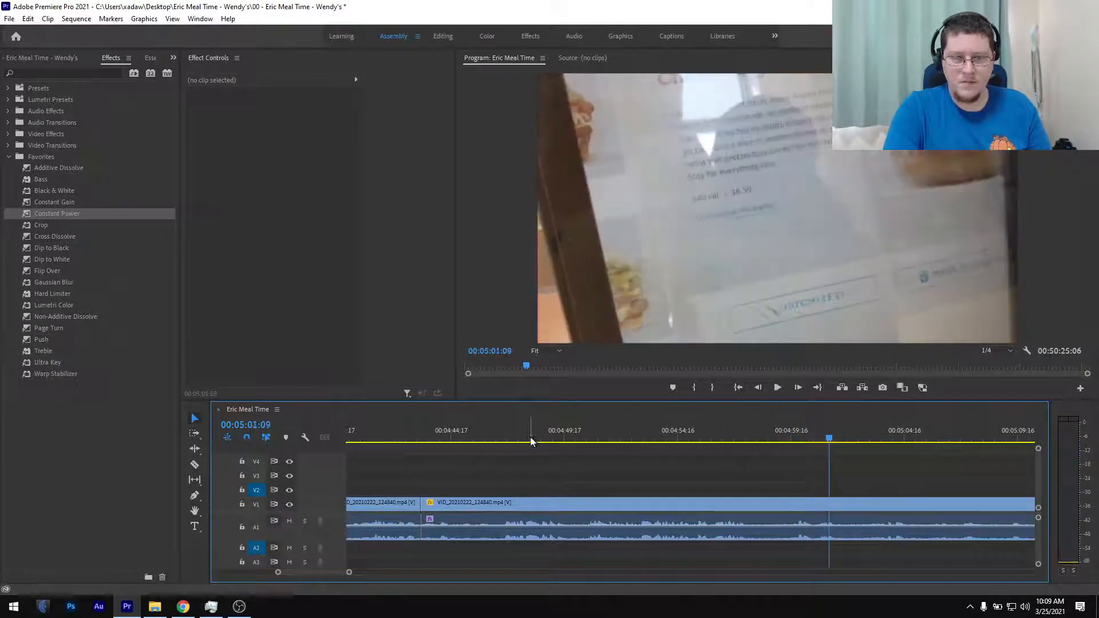
{"action": "left_click", "coordinate": [497, 441]}
{"action": "key", "text": "space"}
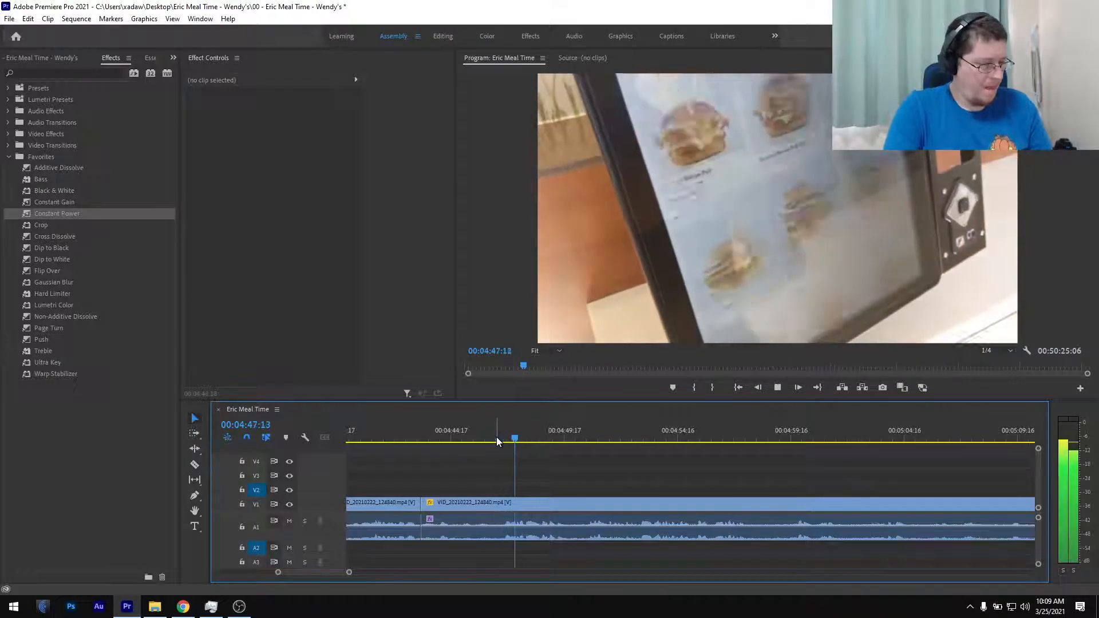
{"action": "left_click_drag", "start_coordinate": [524, 438], "coordinate": [496, 452]}
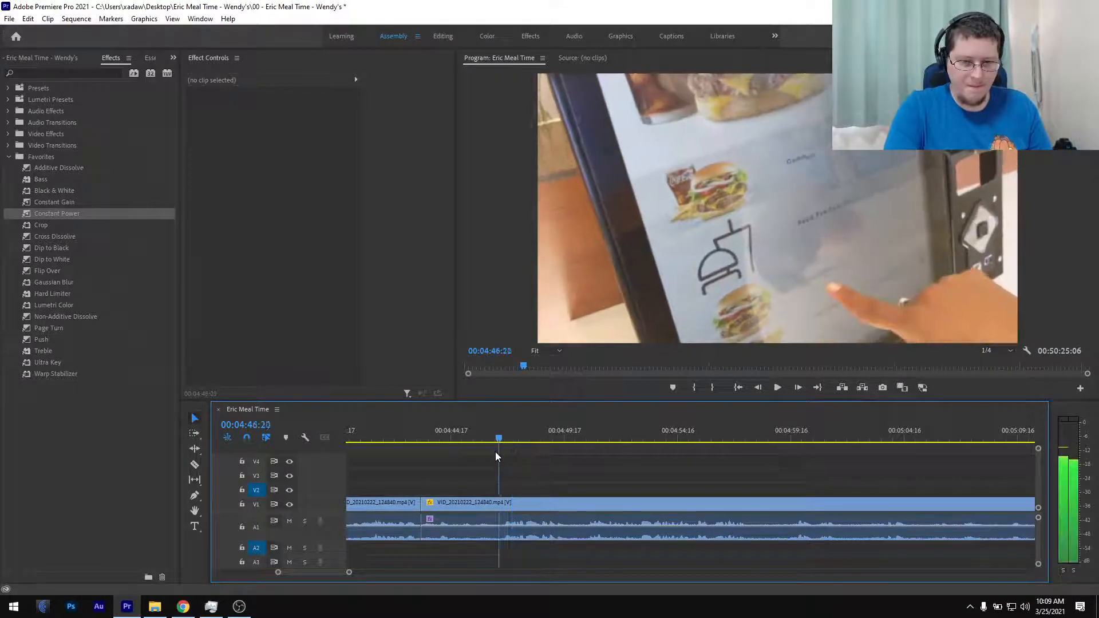
{"action": "key", "text": "ctrl+k"}
- Remove the menu passage between the 00:04:43:09 and 00:04:46:20 cuts and close the gap
{"action": "scroll", "coordinate": [497, 492], "scroll_direction": "up", "scroll_amount": 1}
{"action": "left_click", "coordinate": [528, 504]}
{"action": "key", "text": "shift+Delete"}
- Smooth the new audio cut at about 00:04:43:09 with a Constant Power transition
{"action": "left_click", "coordinate": [453, 438]}
{"action": "left_click_drag", "start_coordinate": [72, 215], "coordinate": [404, 524]}
{"action": "left_click_drag", "start_coordinate": [482, 546], "coordinate": [479, 534]}
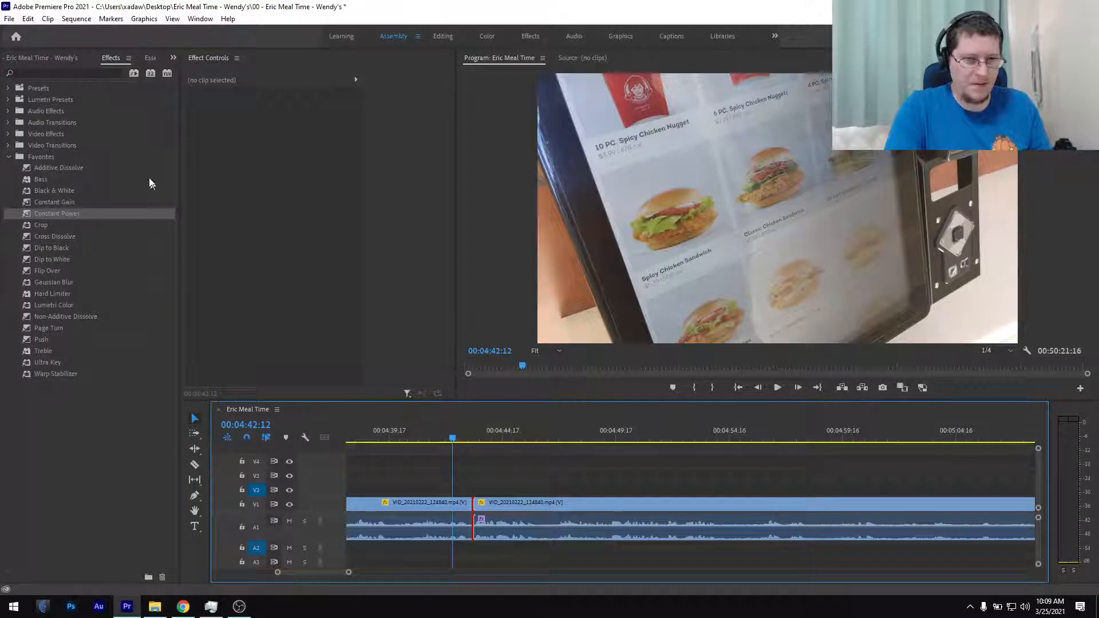
{"action": "left_click_drag", "start_coordinate": [68, 214], "coordinate": [473, 530]}
- Play across the smoothed cut into the burger menu and split the footage at about 00:04:45:03
{"action": "key", "text": "space"}
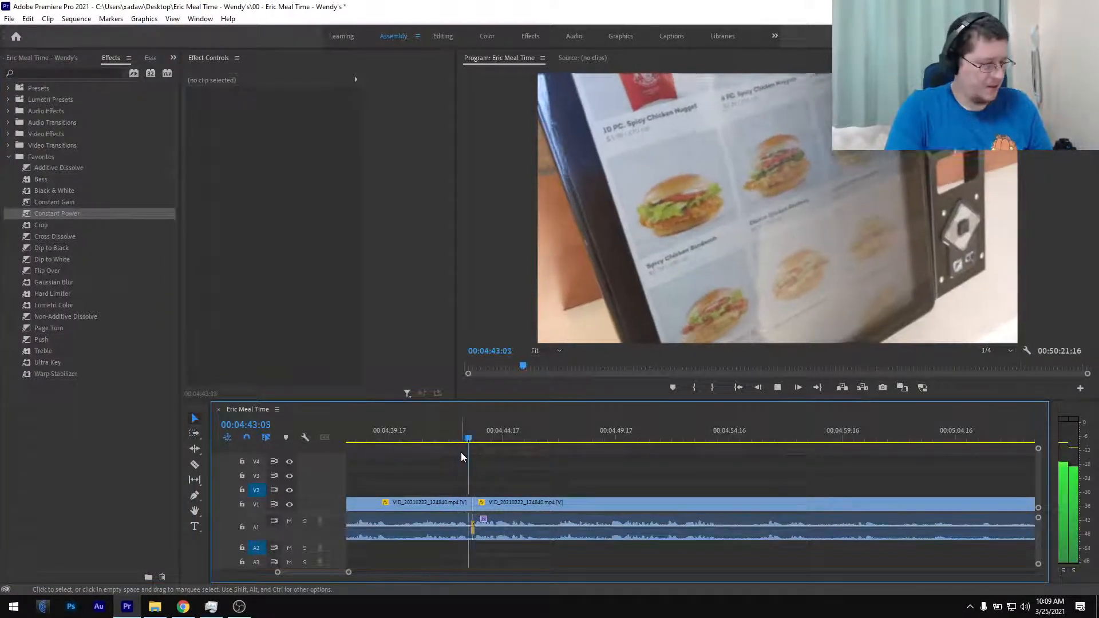
{"action": "scroll", "coordinate": [538, 466], "scroll_direction": "up", "scroll_amount": 2}
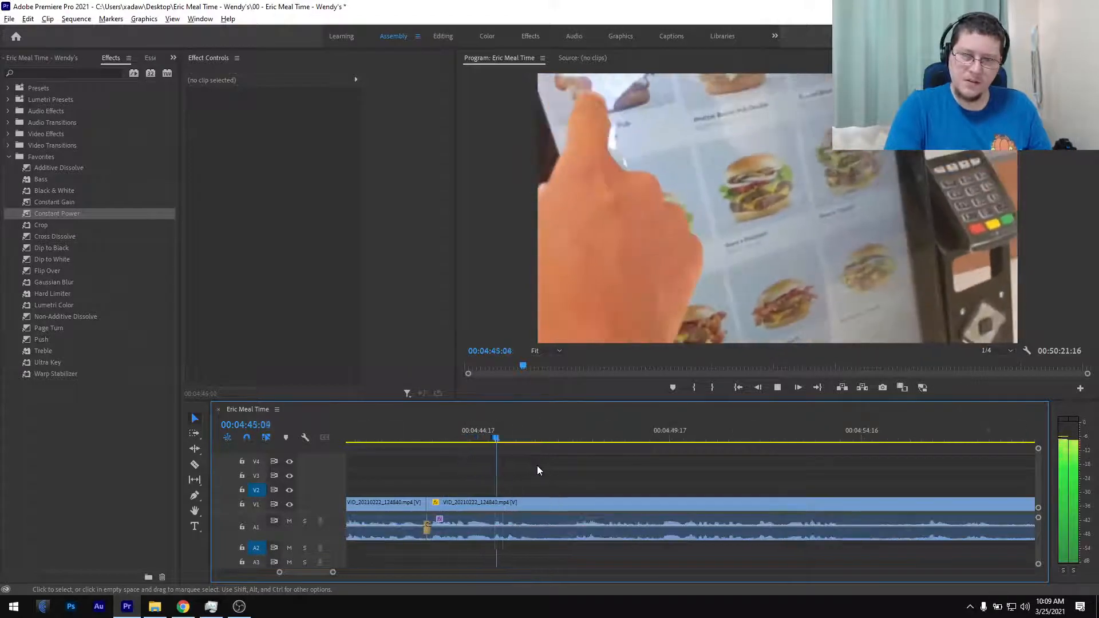
{"action": "left_click_drag", "start_coordinate": [471, 440], "coordinate": [496, 442]}
{"action": "key", "text": "ctrl+k"}
- Play the Pretzel Bacon Pub menu footage from 00:04:47:07 and split the clip at 00:04:56:00
{"action": "left_click", "coordinate": [578, 440]}
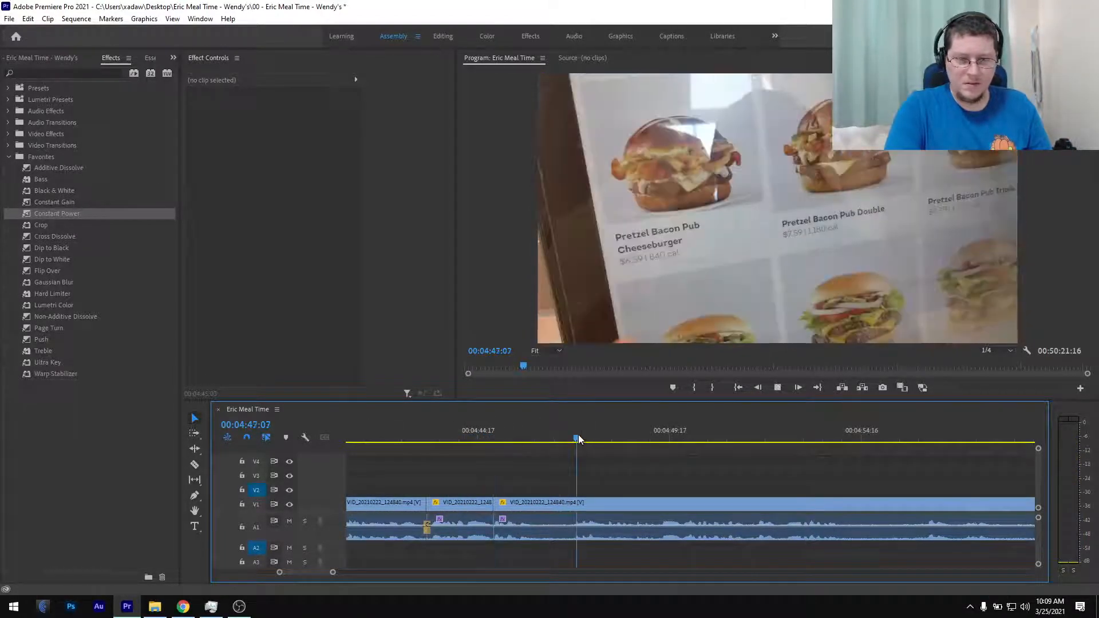
{"action": "key", "text": "space"}
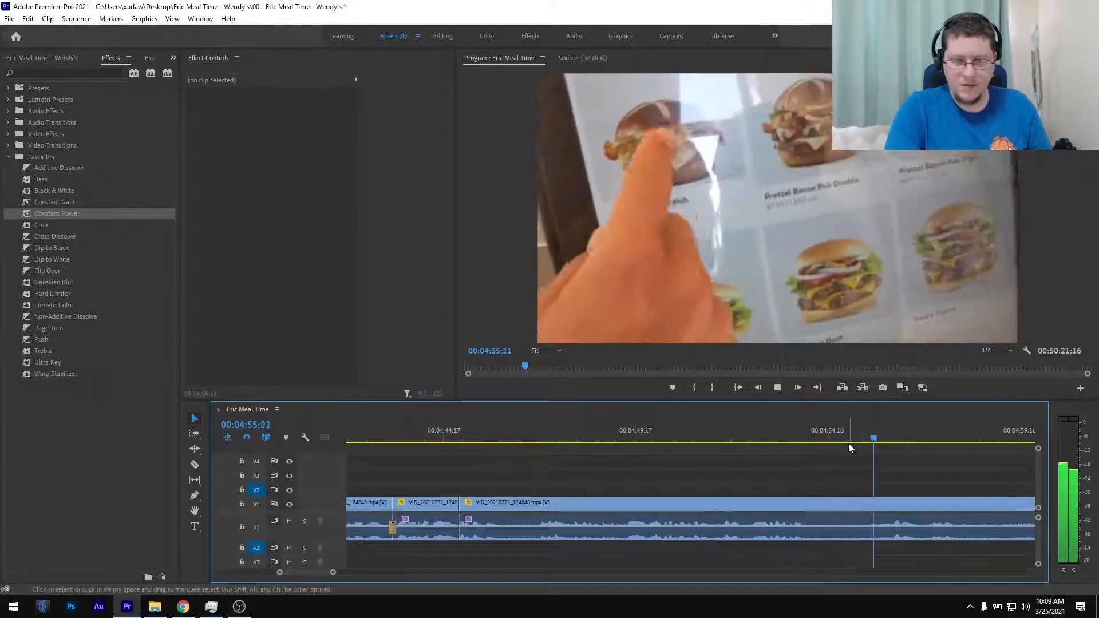
{"action": "key", "text": "space"}
{"action": "left_click_drag", "start_coordinate": [902, 437], "coordinate": [885, 456]}
{"action": "scroll", "coordinate": [884, 454], "scroll_direction": "right", "scroll_amount": 4}
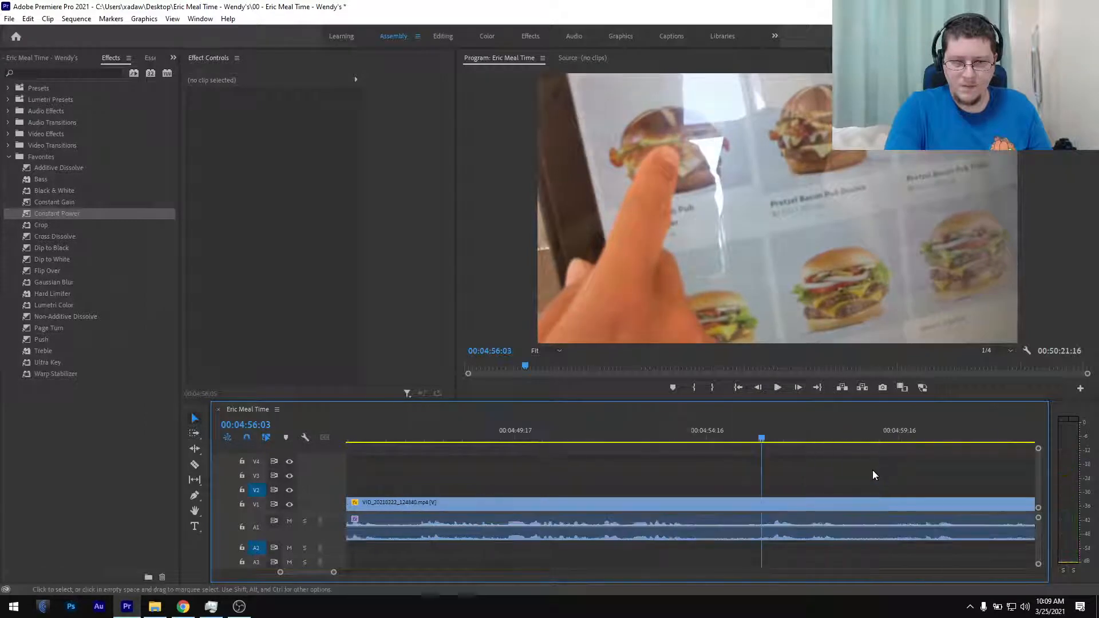
{"action": "left_click_drag", "start_coordinate": [683, 441], "coordinate": [671, 480]}
{"action": "key", "text": "ctrl+k"}
- Remove the burger menu passage between the 00:04:45:03 and 00:04:56:00 cuts and close the gap
{"action": "scroll", "coordinate": [652, 520], "scroll_direction": "up", "scroll_amount": 3}
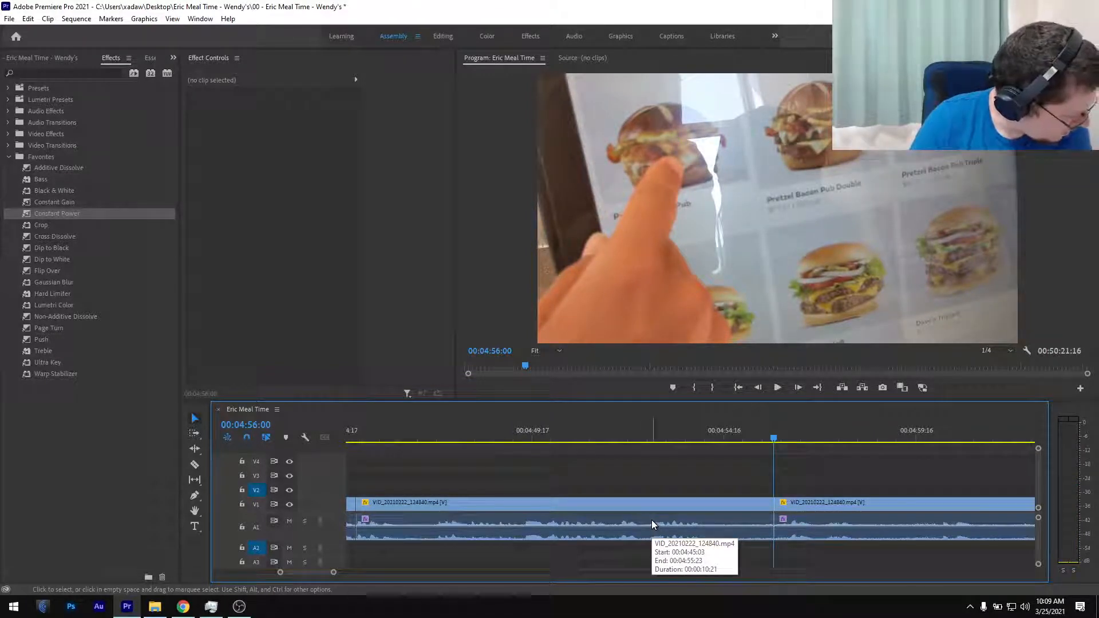
{"action": "scroll", "coordinate": [652, 534], "scroll_direction": "up", "scroll_amount": 2}
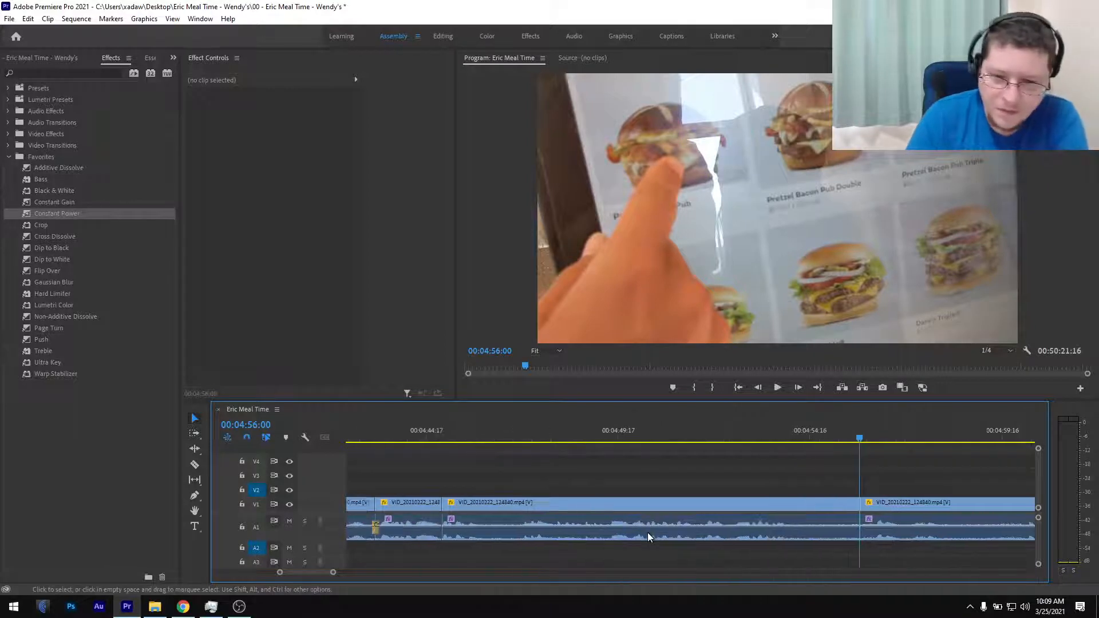
{"action": "left_click", "coordinate": [654, 504]}
{"action": "key", "text": "shift+Delete"}
- Smooth the new audio cut at about 00:04:45:03 with a Constant Power transition and save the project
{"action": "left_click_drag", "start_coordinate": [453, 436], "coordinate": [424, 437]}
{"action": "left_click_drag", "start_coordinate": [80, 214], "coordinate": [444, 525]}
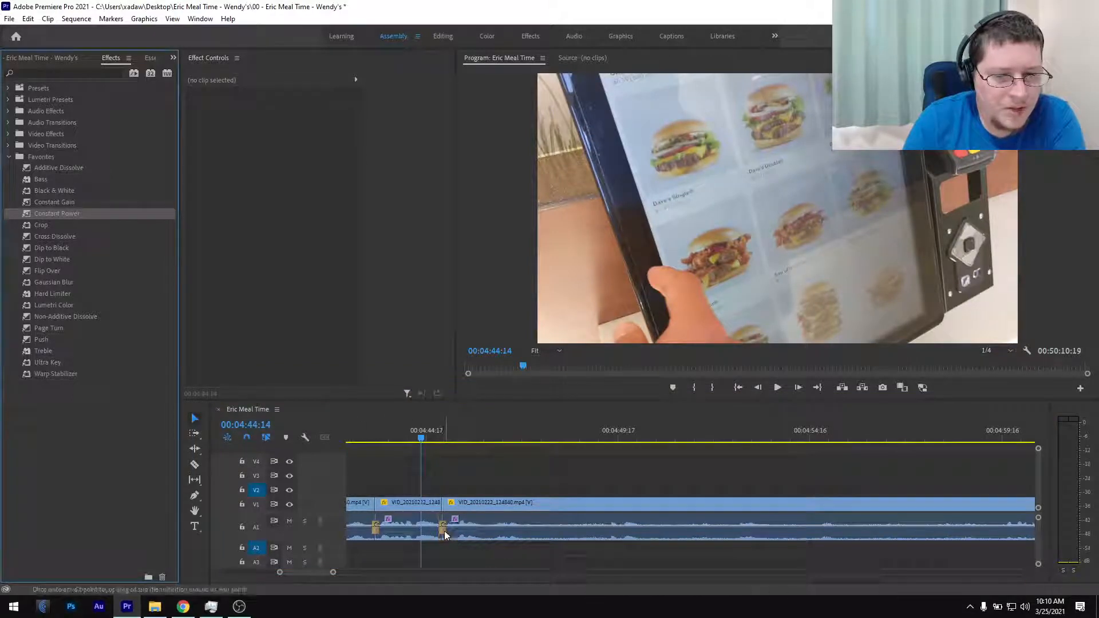
{"action": "key", "text": "ctrl+s"}
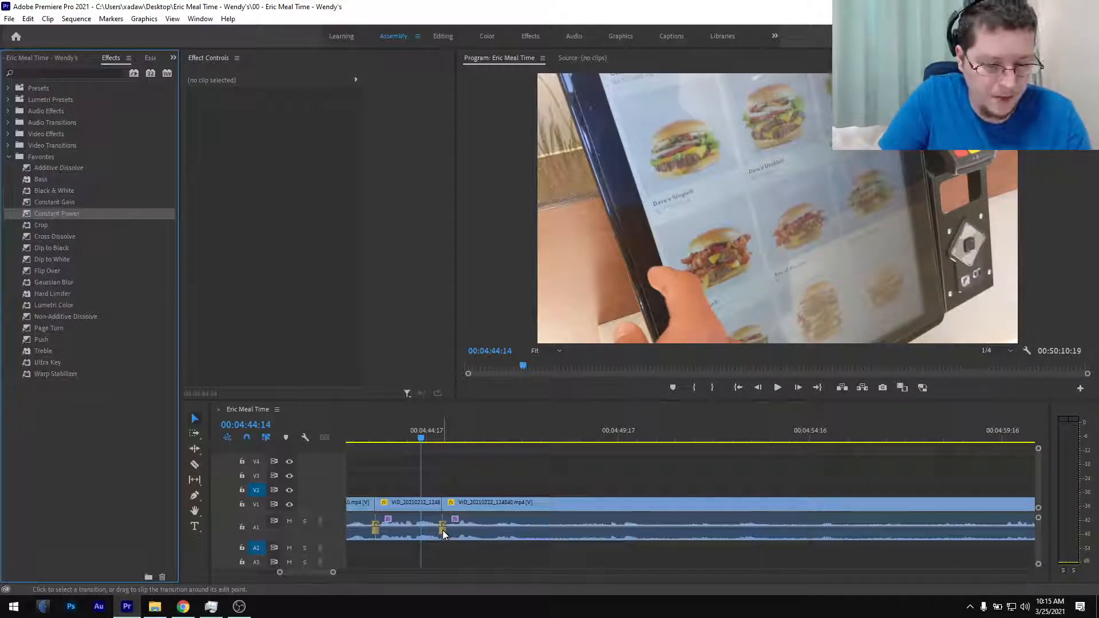
{"action": "key", "text": "ctrl+s"}
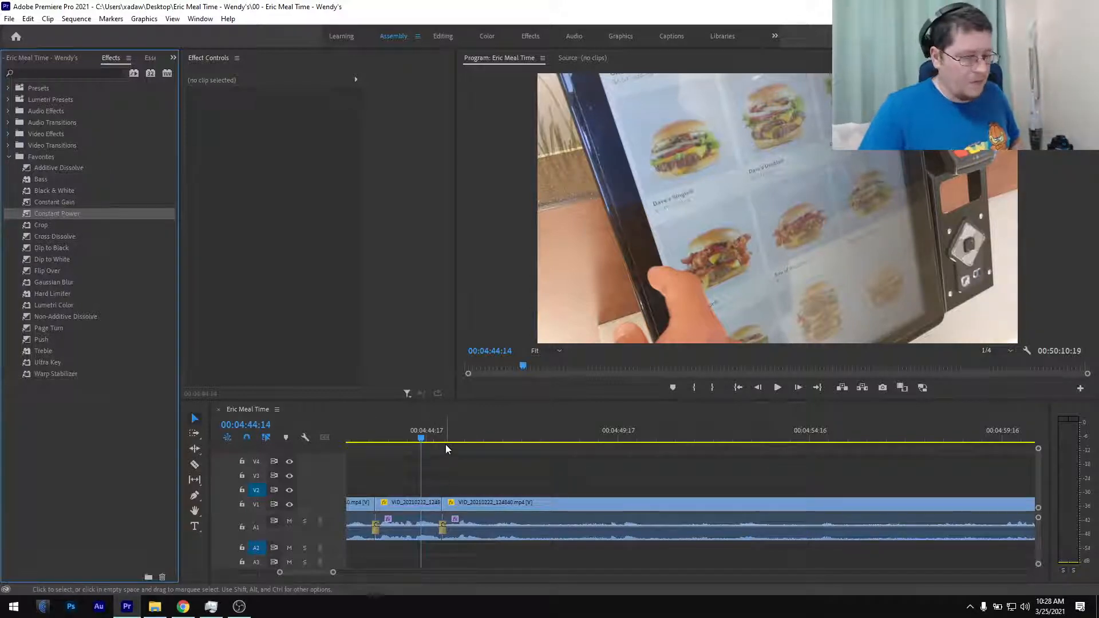
{"action": "left_click", "coordinate": [420, 439]}
{"action": "scroll", "coordinate": [428, 455], "scroll_direction": "up", "scroll_amount": 2}
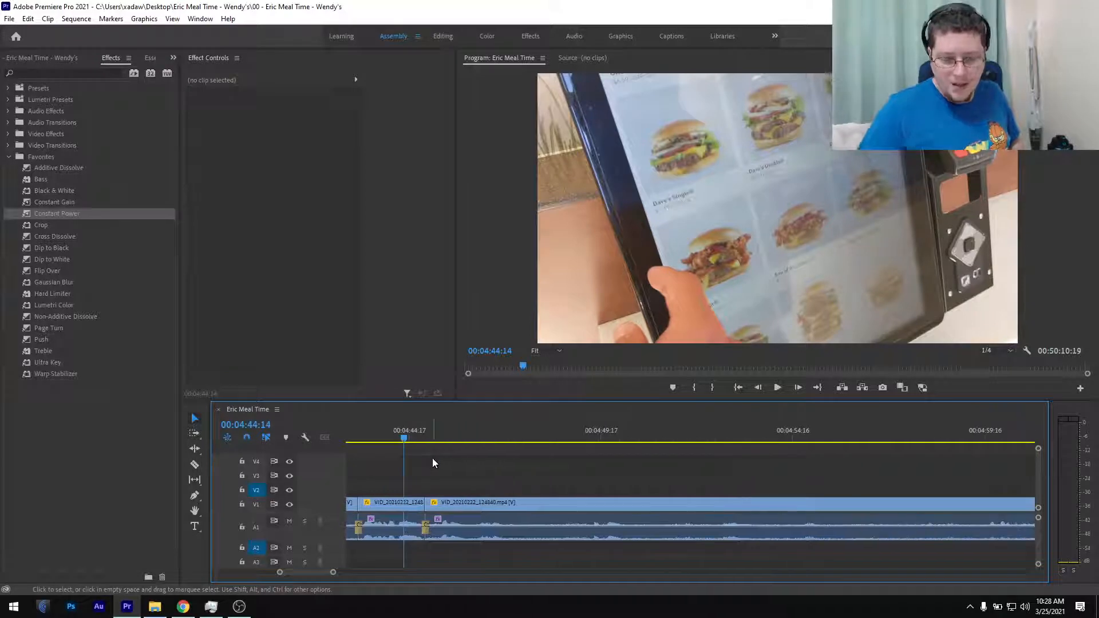
{"action": "key", "text": "backslash"}
{"action": "key", "text": "backslash"}
{"action": "scroll", "coordinate": [433, 463], "scroll_direction": "down", "scroll_amount": 4}
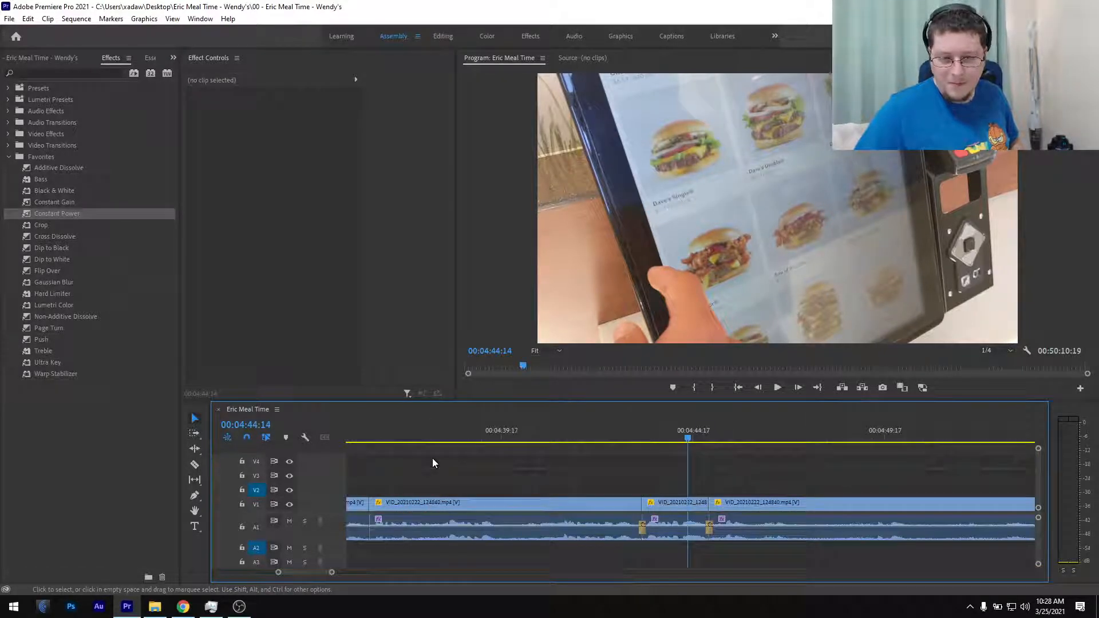
{"action": "scroll", "coordinate": [433, 463], "scroll_direction": "down", "scroll_amount": 1}
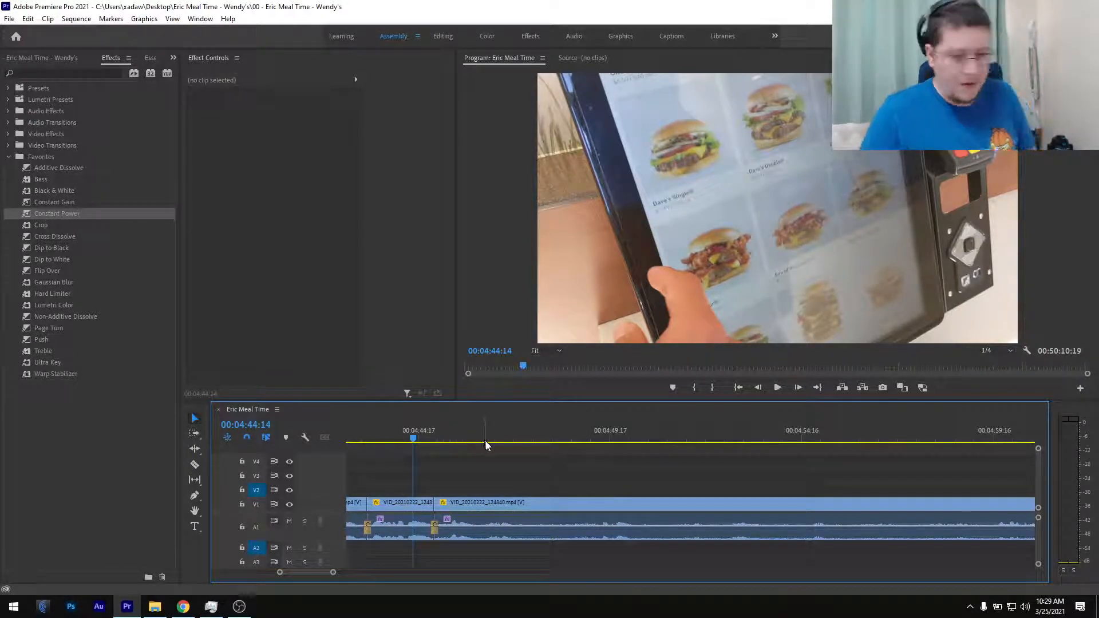
- Replay the burger menu footage from 00:04:44:15 and split the clip at about 00:04:46:10
{"action": "left_click", "coordinate": [415, 438]}
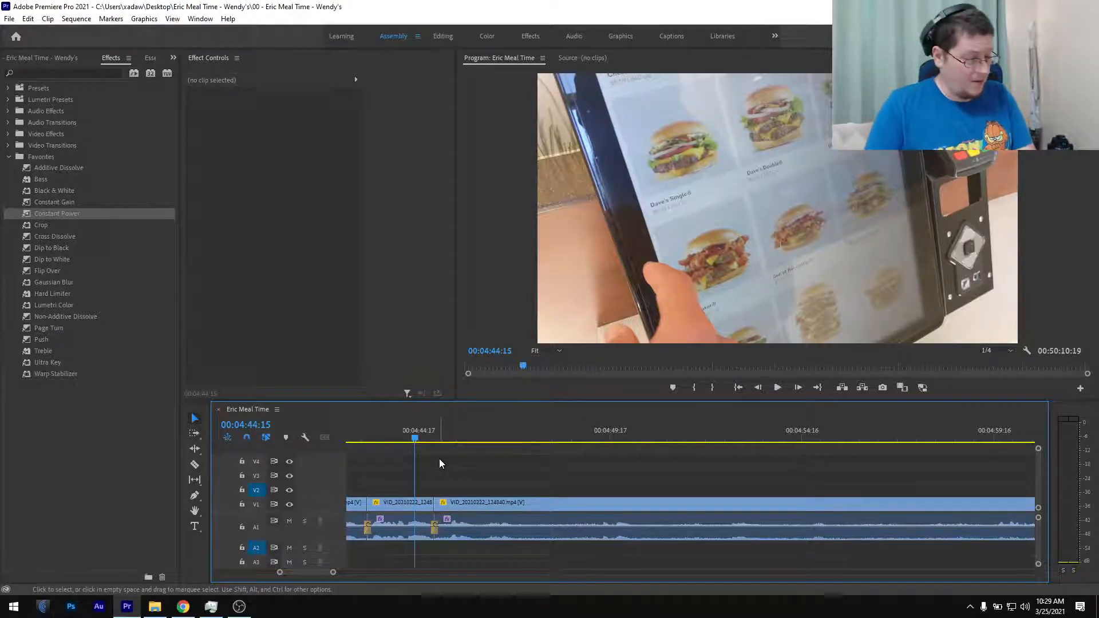
{"action": "key", "text": "space"}
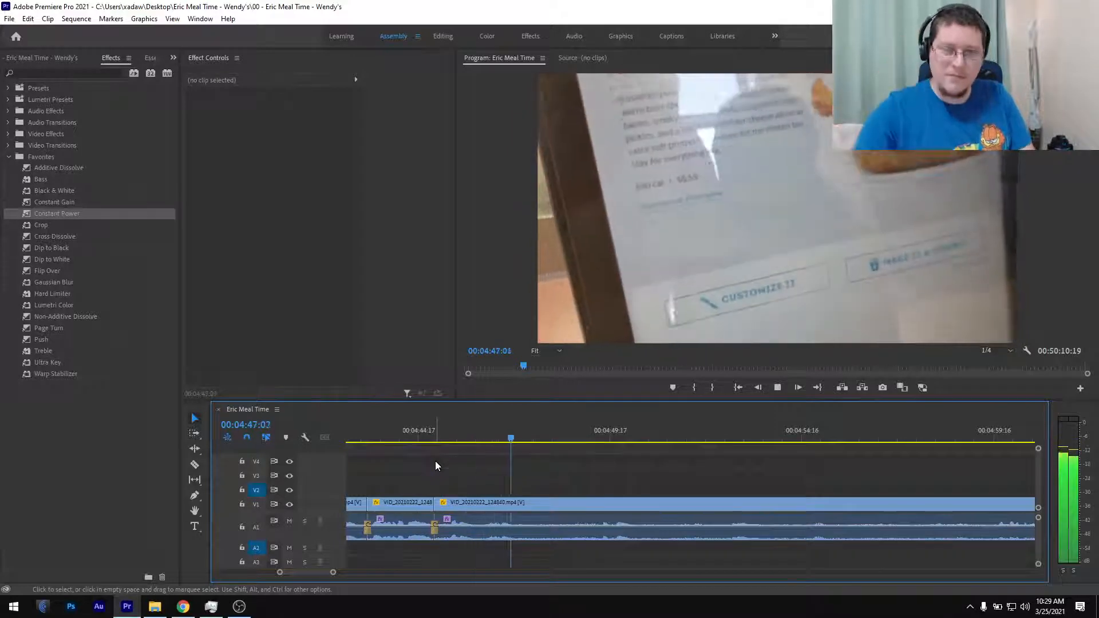
{"action": "key", "text": "space"}
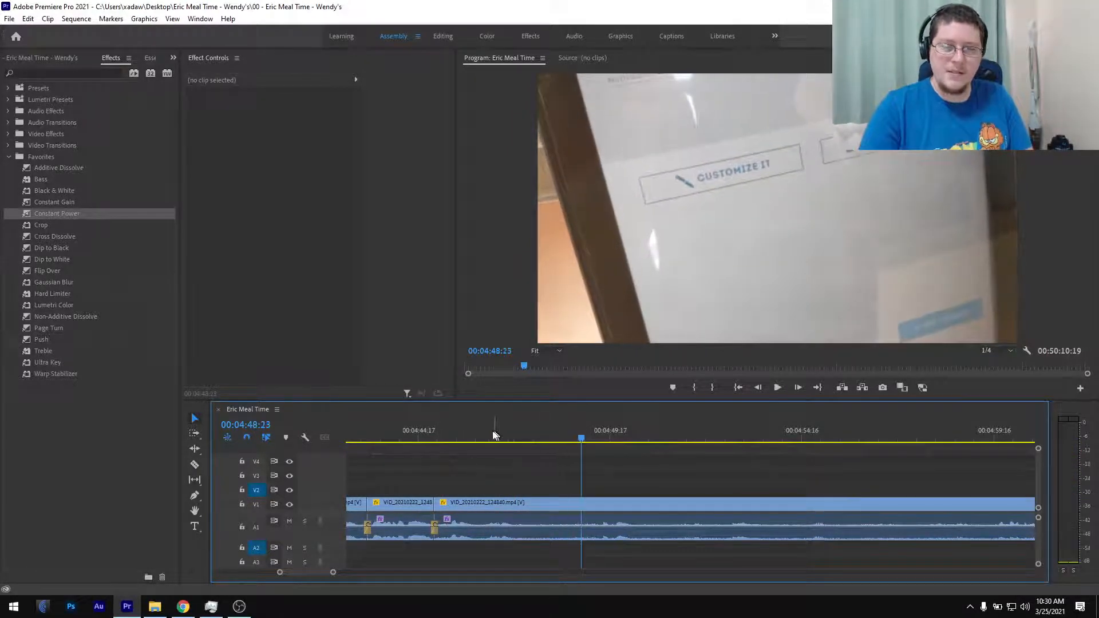
{"action": "left_click_drag", "start_coordinate": [424, 442], "coordinate": [484, 439]}
{"action": "key", "text": "ctrl+k"}
- Play ahead through the kiosk menu to the Jalapeno Popper Salad page and split the footage at 00:05:07:17
{"action": "key", "text": "minus"}
{"action": "key", "text": "minus"}
{"action": "left_click_drag", "start_coordinate": [565, 432], "coordinate": [738, 435]}
{"action": "key", "text": "space"}
{"action": "scroll", "coordinate": [730, 472], "scroll_direction": "down", "scroll_amount": 2}
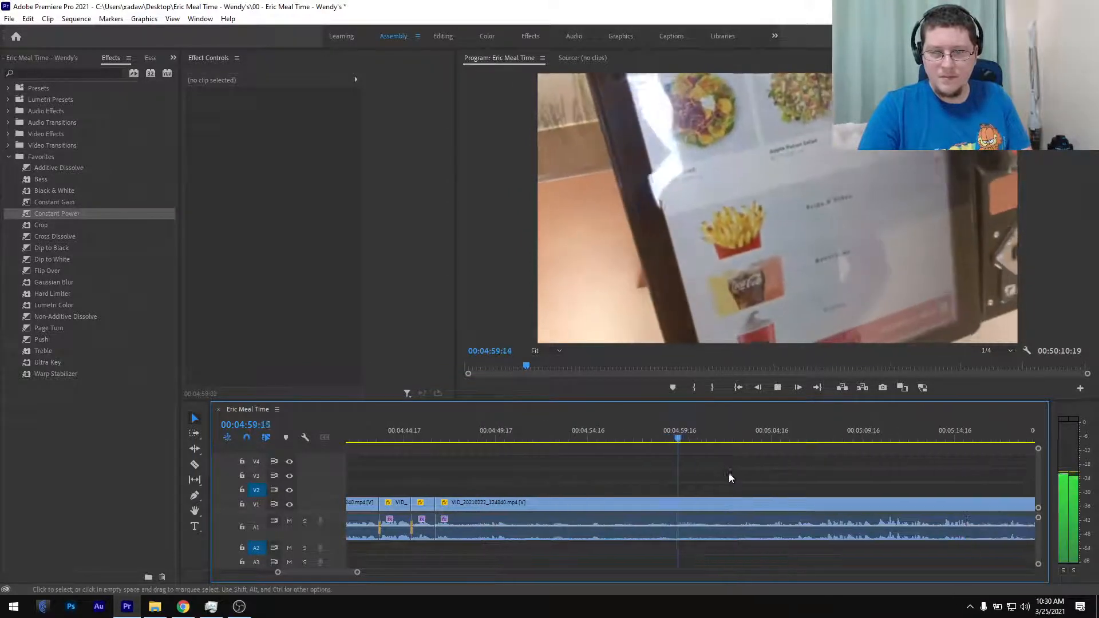
{"action": "left_click", "coordinate": [747, 439]}
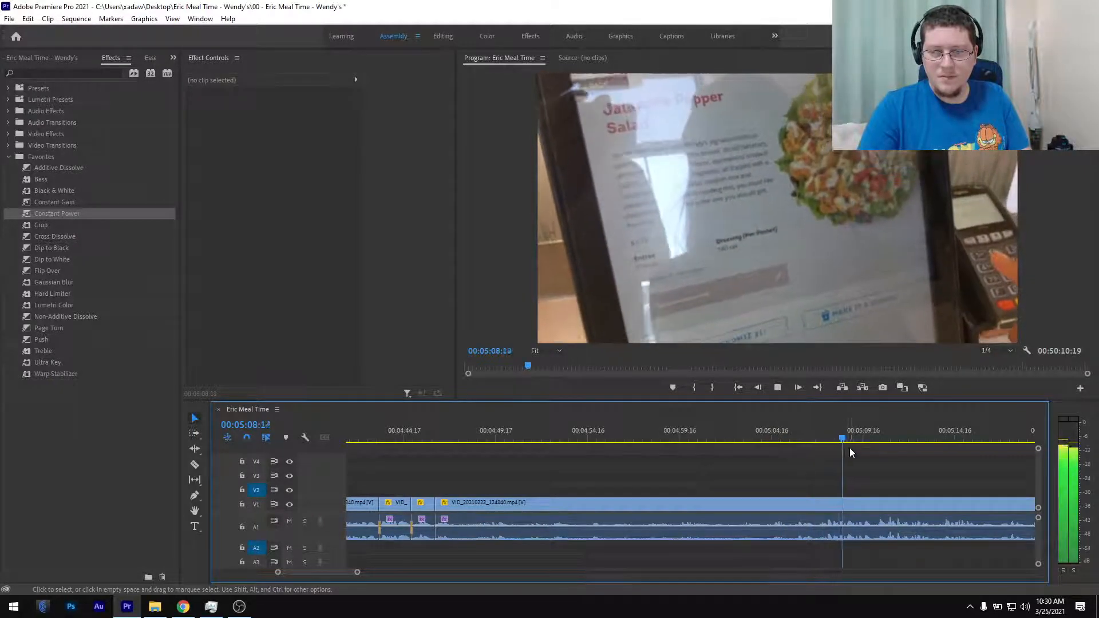
{"action": "scroll", "coordinate": [855, 449], "scroll_direction": "down", "scroll_amount": 2}
{"action": "left_click_drag", "start_coordinate": [776, 439], "coordinate": [761, 455]}
{"action": "key", "text": "Left"}
{"action": "key", "text": "ctrl+k"}
- Remove the kiosk passage between the 00:04:46:10 and 00:05:07:17 cuts and close the gap
{"action": "key", "text": "minus"}
{"action": "key", "text": "minus"}
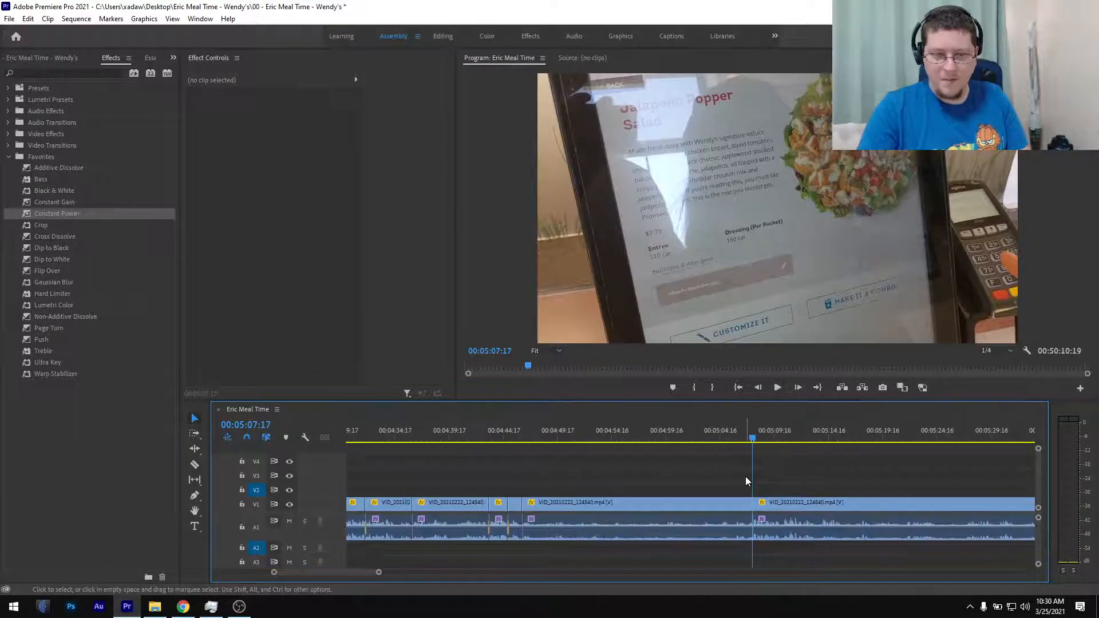
{"action": "left_click", "coordinate": [742, 503]}
{"action": "key", "text": "q"}
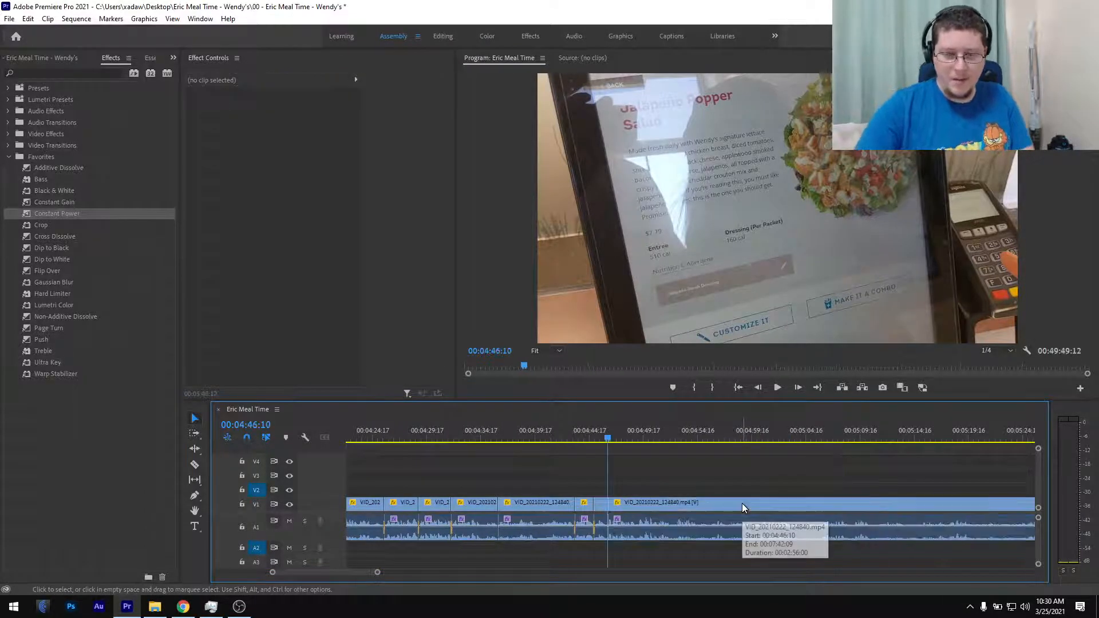
- Smooth the new audio cut at 00:04:46:10 with a Constant Power transition
{"action": "key", "text": "equal"}
{"action": "key", "text": "equal"}
{"action": "key", "text": "equal"}
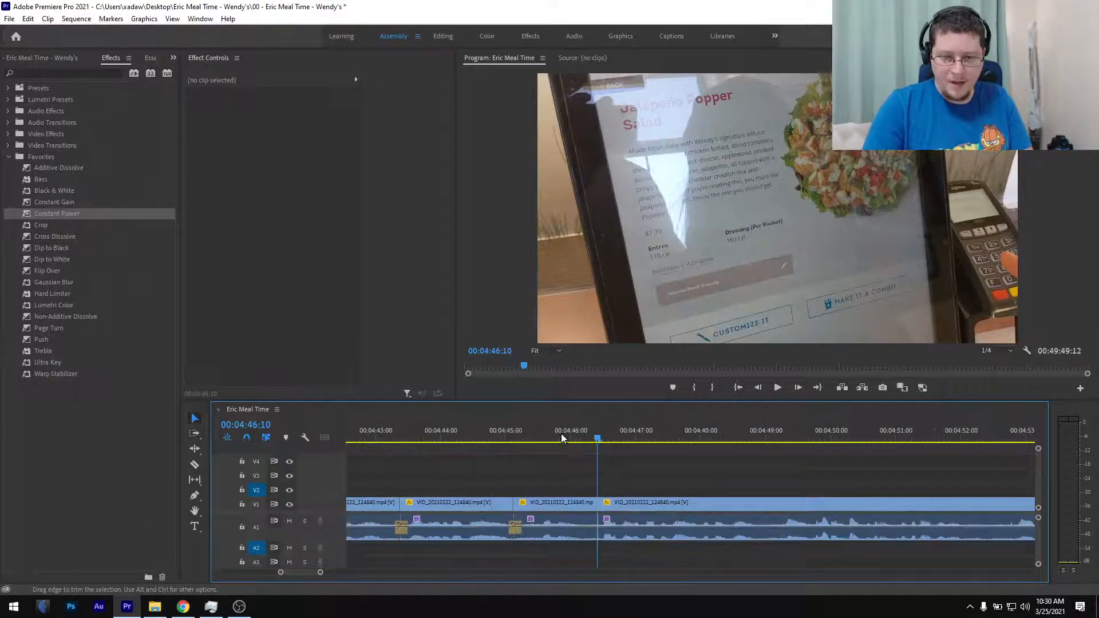
{"action": "left_click", "coordinate": [556, 436]}
{"action": "left_click_drag", "start_coordinate": [61, 212], "coordinate": [599, 530]}
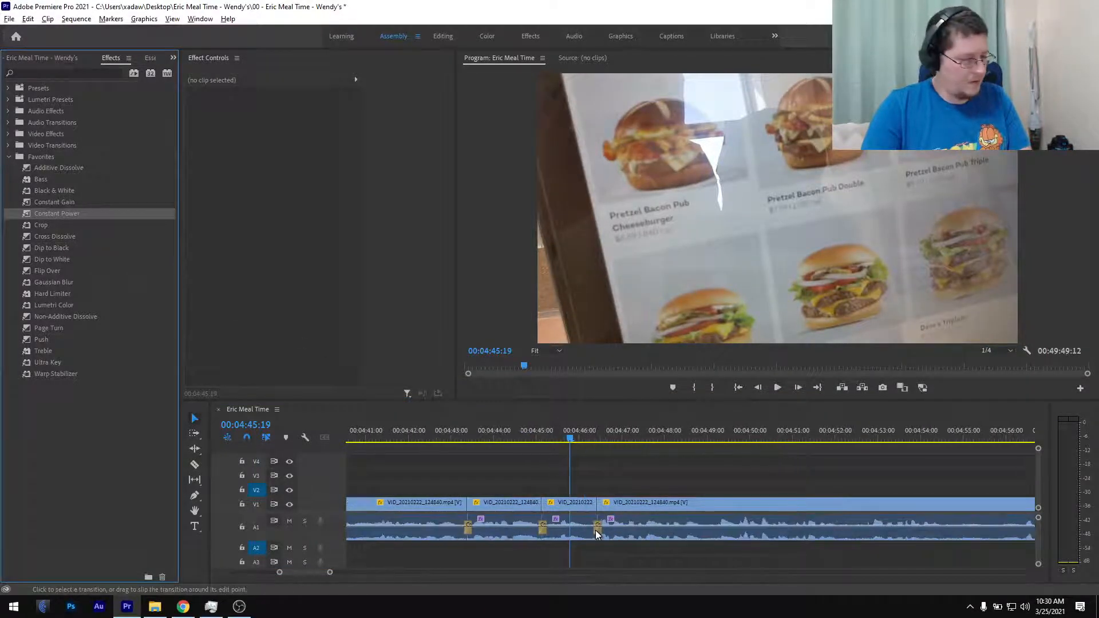
- Replay the footage from about 00:04:24 to 00:04:32 and remove the two short clips after the 00:04:25:19 cut, closing the gap
{"action": "key", "text": "minus"}
{"action": "key", "text": "minus"}
{"action": "scroll", "coordinate": [595, 530], "scroll_direction": "up", "scroll_amount": 5}
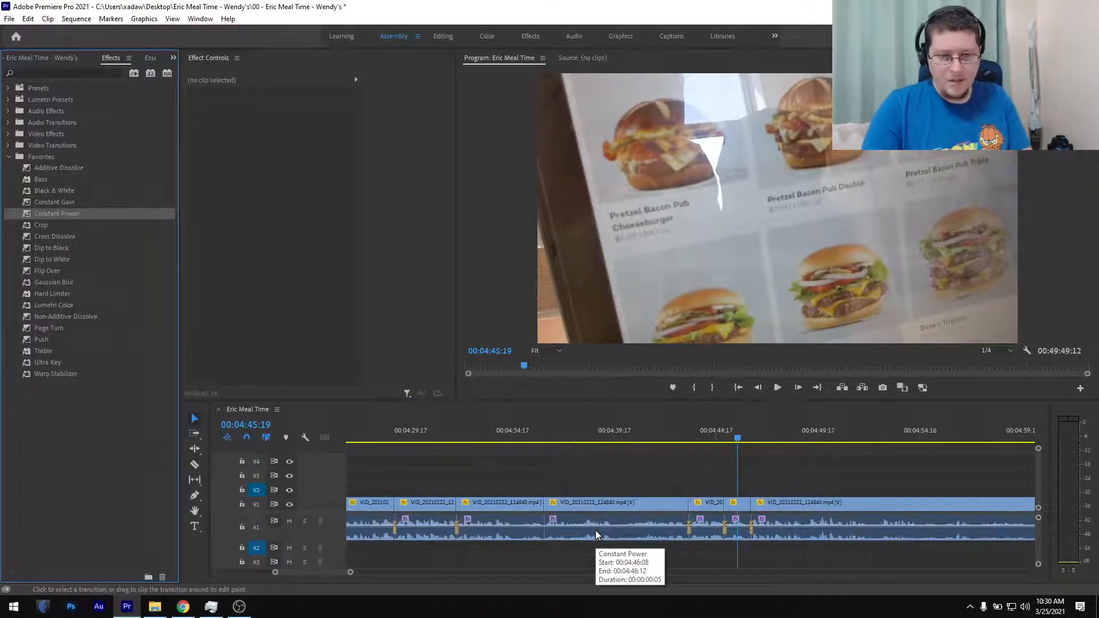
{"action": "left_click", "coordinate": [442, 439]}
{"action": "left_click_drag", "start_coordinate": [445, 439], "coordinate": [510, 440]}
{"action": "key", "text": "space"}
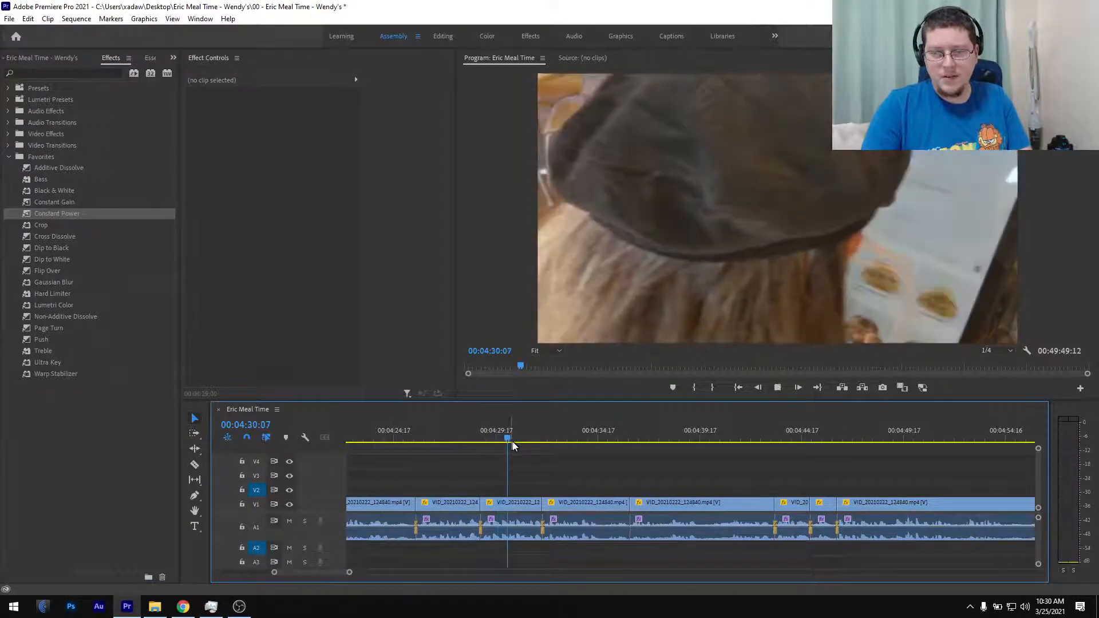
{"action": "scroll", "coordinate": [602, 458], "scroll_direction": "up", "scroll_amount": 1}
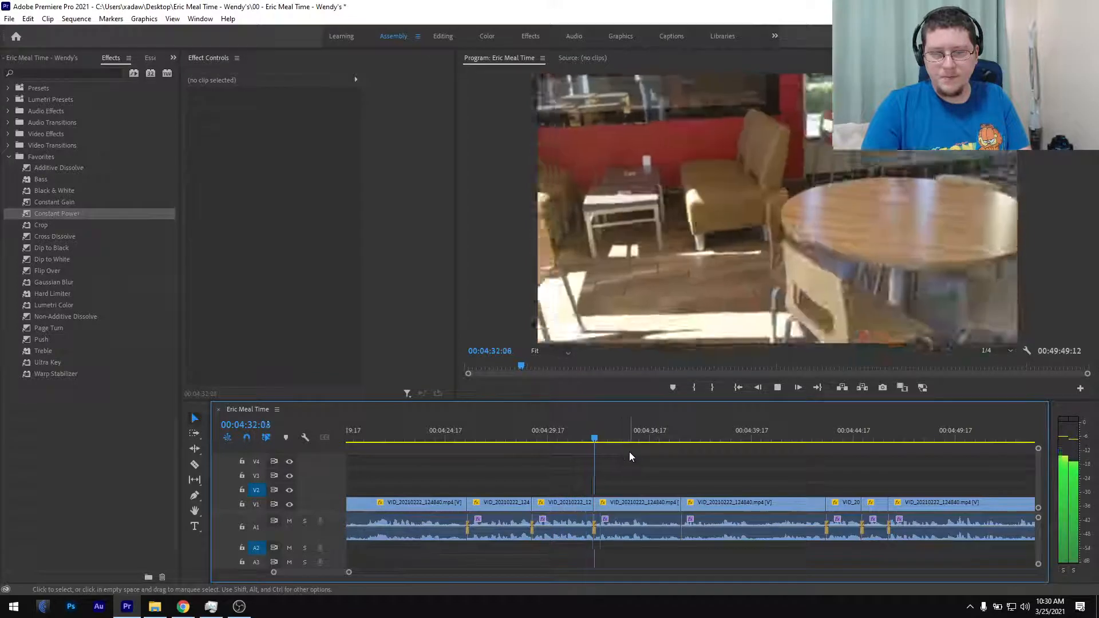
{"action": "left_click_drag", "start_coordinate": [420, 438], "coordinate": [417, 435]}
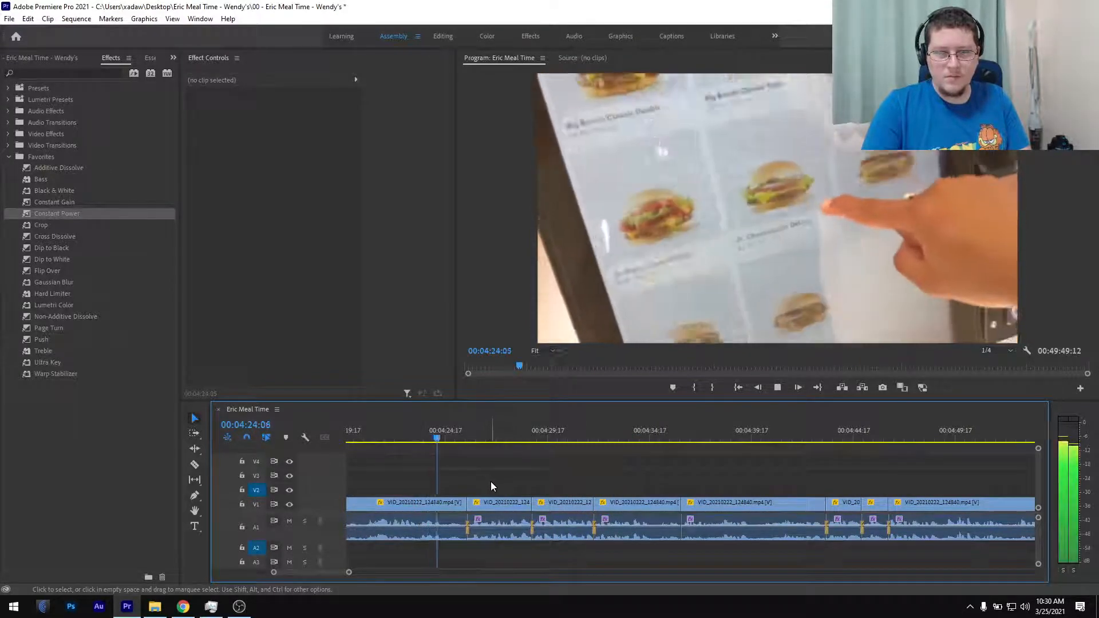
{"action": "key", "text": "space"}
{"action": "left_click_drag", "start_coordinate": [500, 490], "coordinate": [562, 515]}
{"action": "key", "text": "shift+Delete"}
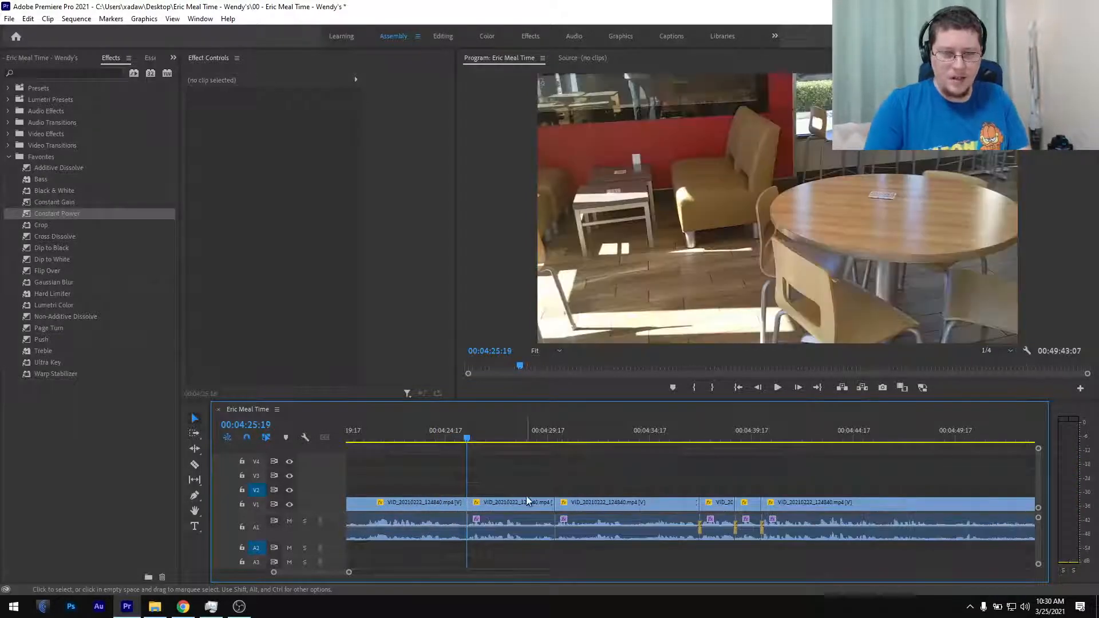
- Smooth the audio cut at 00:04:25:19 with a Constant Power transition, save the project and replay across the cut
{"action": "left_click", "coordinate": [438, 434]}
{"action": "left_click_drag", "start_coordinate": [50, 213], "coordinate": [465, 524]}
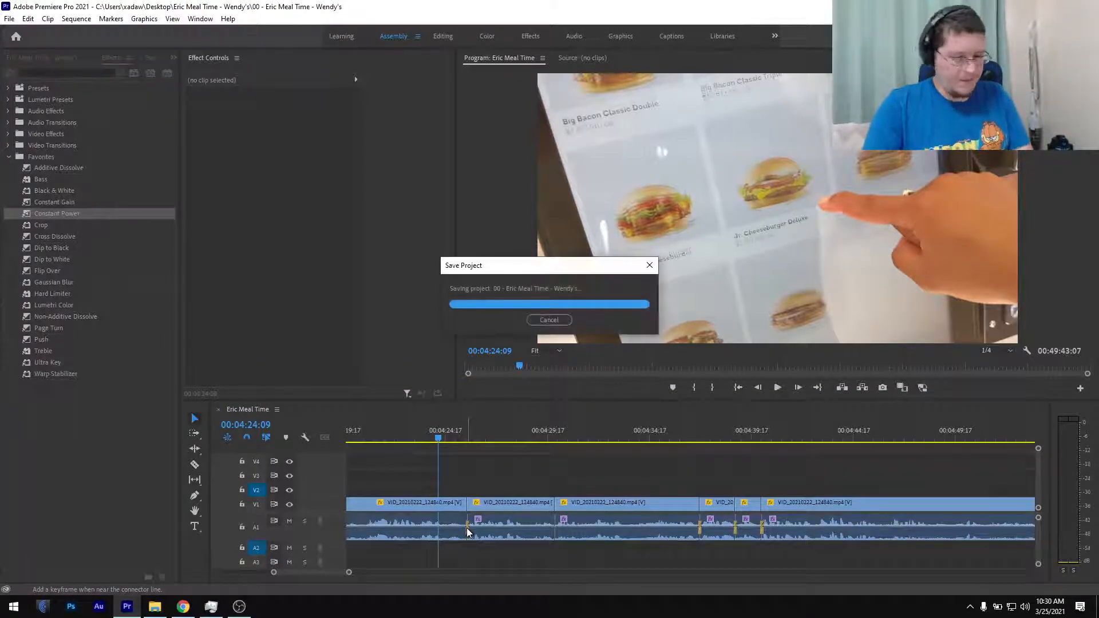
{"action": "key", "text": "space"}
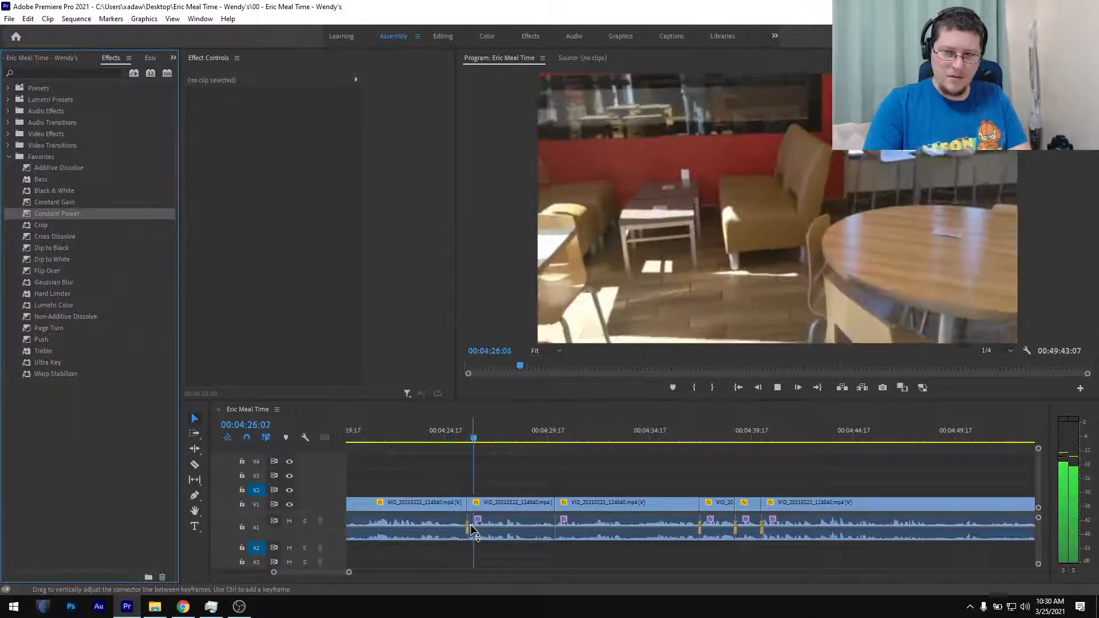
- Play the spicy chicken menu footage up to about 00:04:37 and remove the clip starting at 00:04:30:02, closing the gap
{"action": "left_click", "coordinate": [532, 430]}
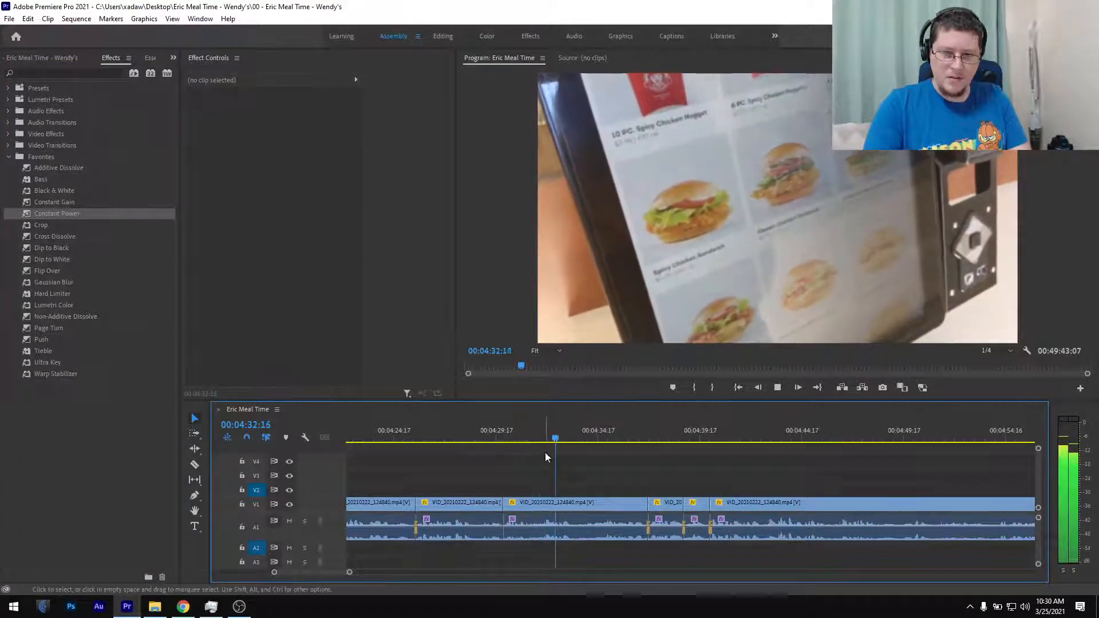
{"action": "scroll", "coordinate": [583, 499], "scroll_direction": "down", "scroll_amount": 1}
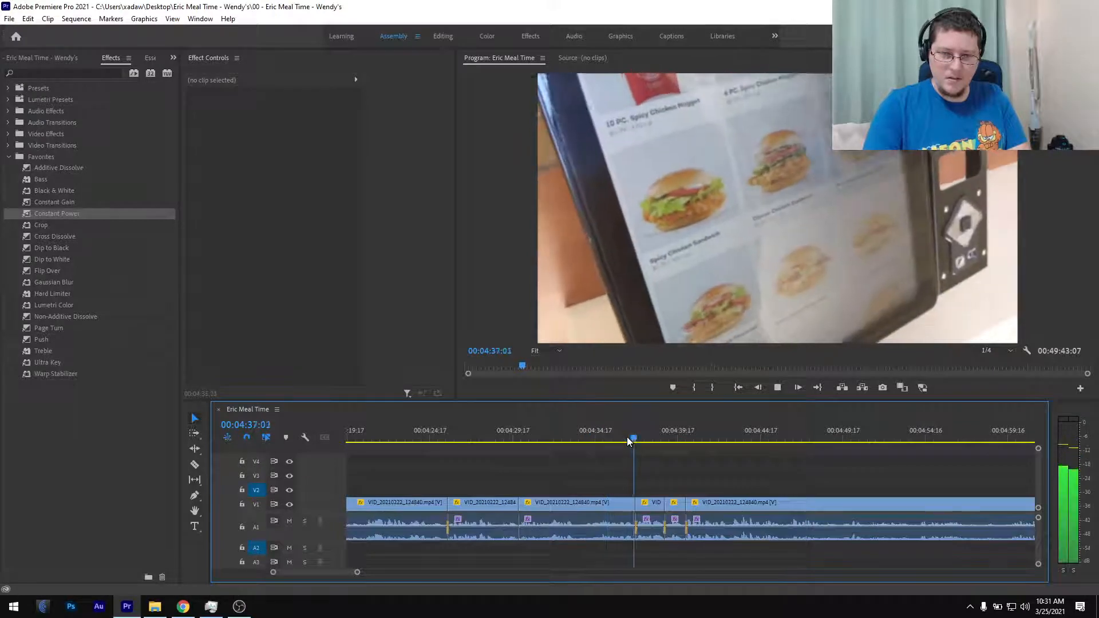
{"action": "key", "text": "space"}
{"action": "left_click", "coordinate": [580, 503]}
{"action": "key", "text": "shift+Delete"}
- Smooth the audio cut at 00:04:30:02 with a Constant Power transition and save the project
{"action": "scroll", "coordinate": [525, 499], "scroll_direction": "up", "scroll_amount": 3}
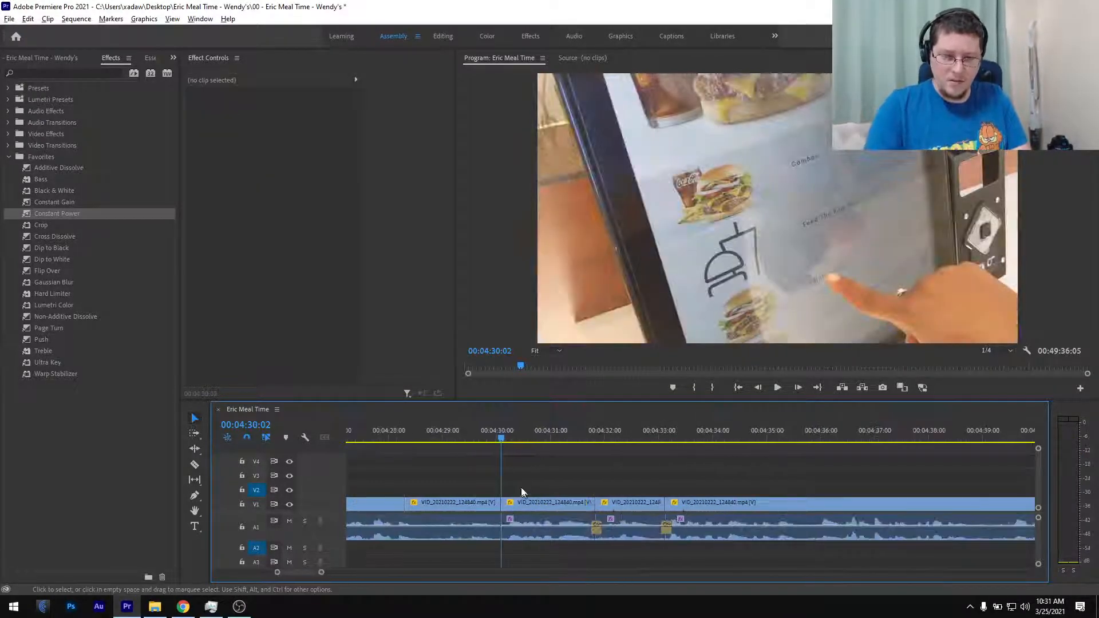
{"action": "left_click", "coordinate": [481, 437]}
{"action": "left_click_drag", "start_coordinate": [71, 212], "coordinate": [499, 534]}
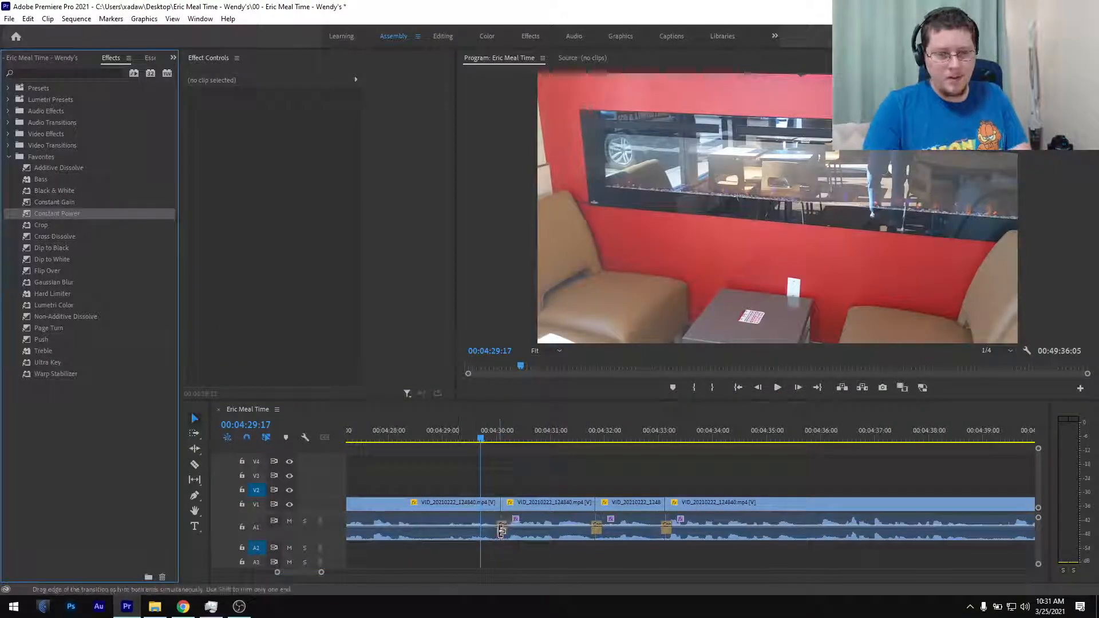
{"action": "key", "text": "ctrl+s"}
- Replay the Jalapeno Popper Salad footage from about 00:04:33 and split the clip at 00:04:35:18
{"action": "scroll", "coordinate": [499, 530], "scroll_direction": "down", "scroll_amount": 8}
{"action": "scroll", "coordinate": [496, 531], "scroll_direction": "down", "scroll_amount": 2}
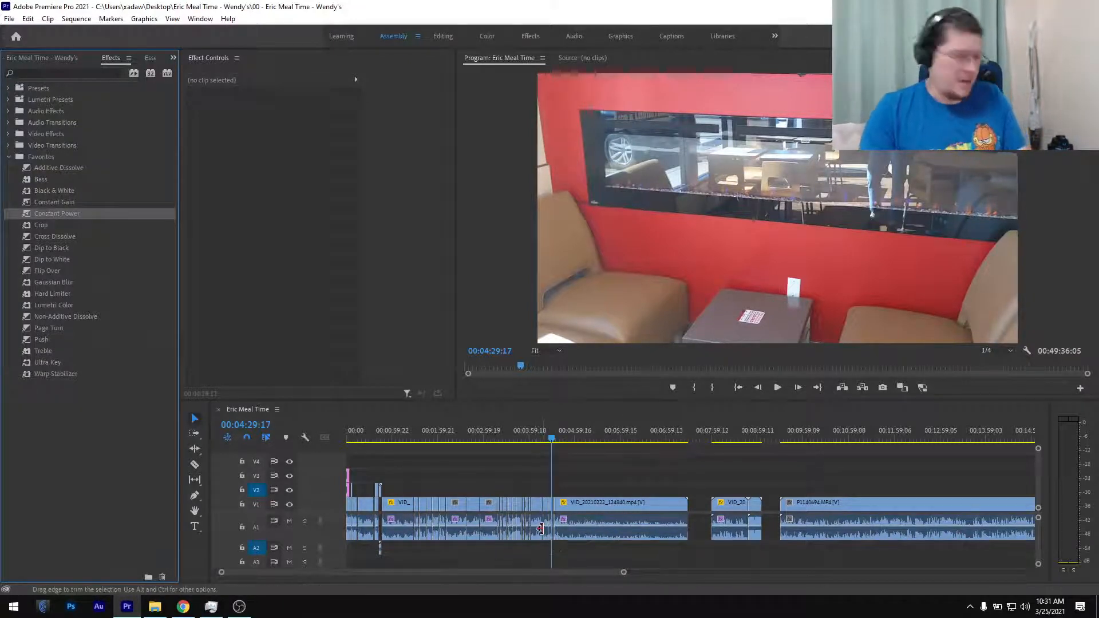
{"action": "scroll", "coordinate": [567, 498], "scroll_direction": "up", "scroll_amount": 8}
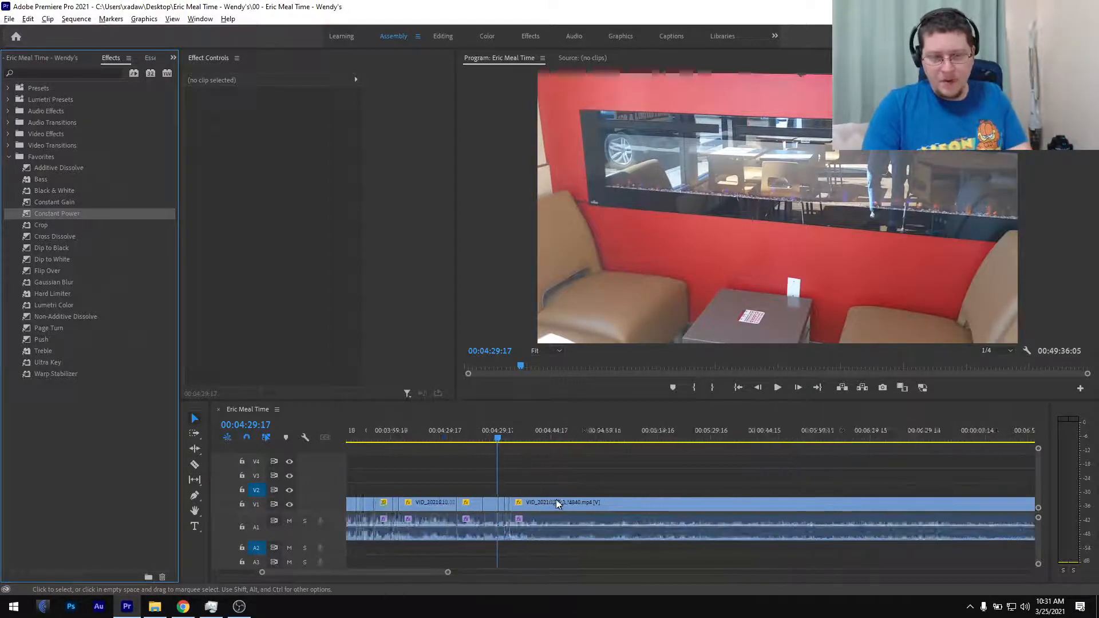
{"action": "scroll", "coordinate": [507, 505], "scroll_direction": "up", "scroll_amount": 3}
{"action": "scroll", "coordinate": [649, 483], "scroll_direction": "up", "scroll_amount": 3}
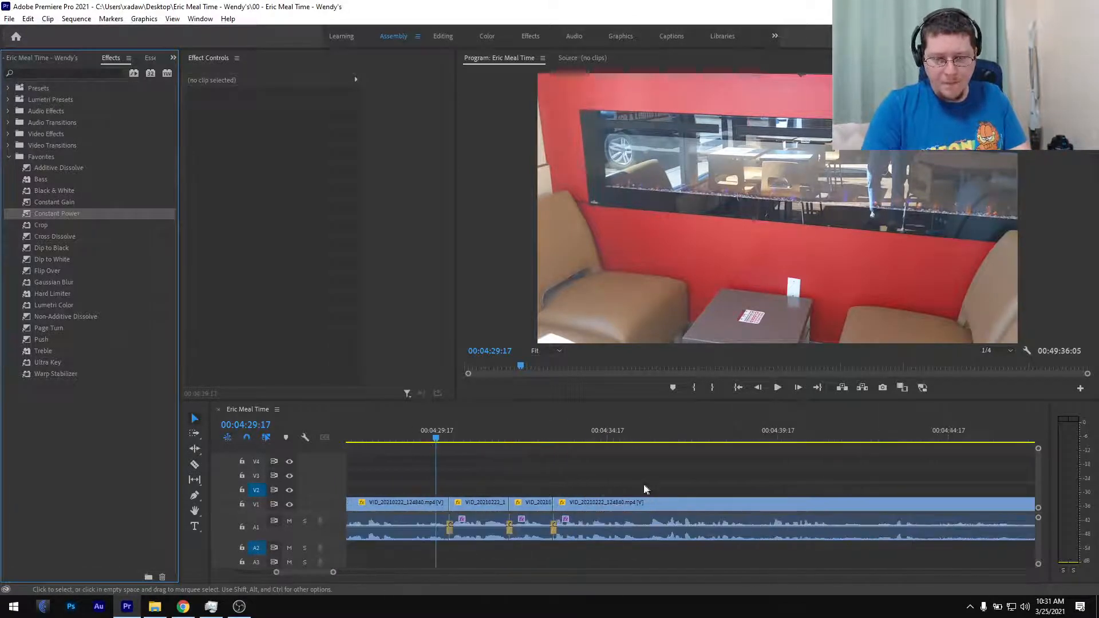
{"action": "left_click_drag", "start_coordinate": [530, 434], "coordinate": [552, 430]}
{"action": "key", "text": "space"}
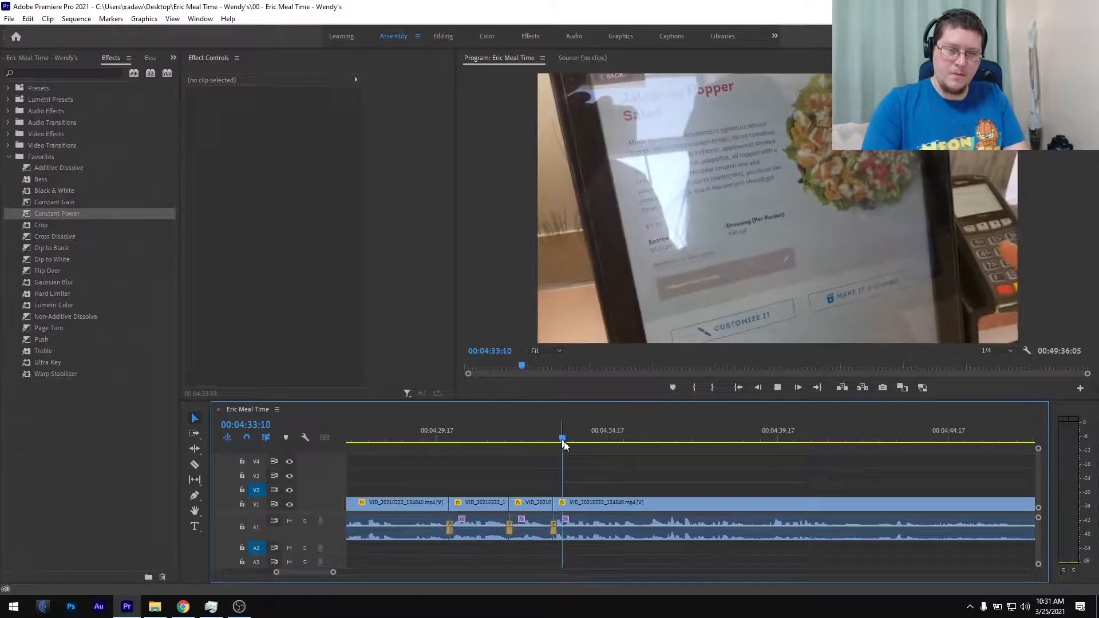
{"action": "scroll", "coordinate": [605, 495], "scroll_direction": "down", "scroll_amount": 2}
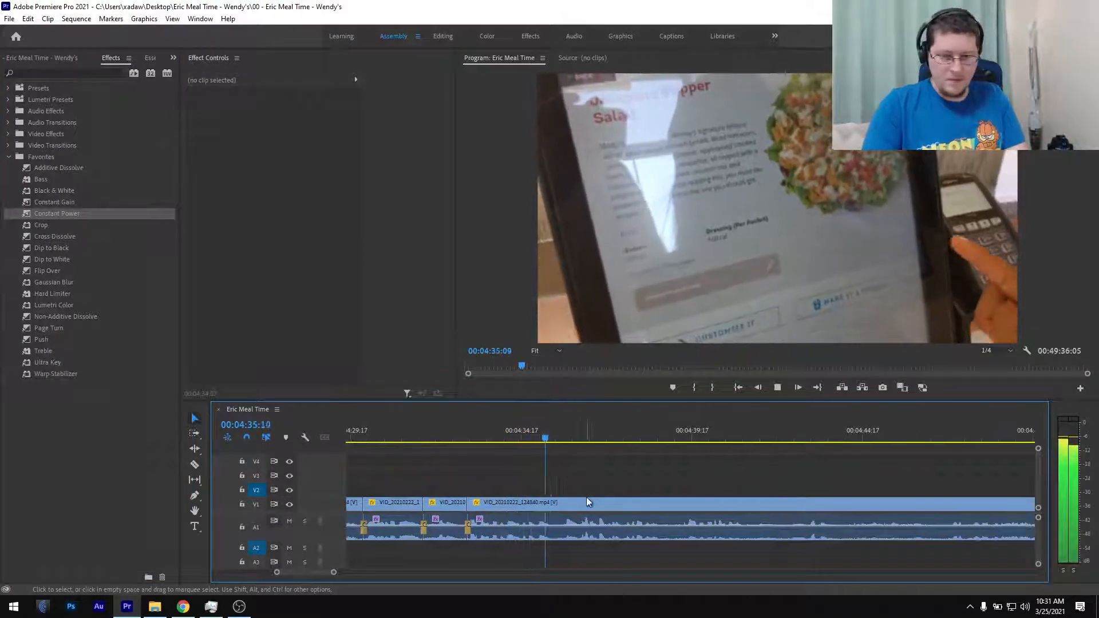
{"action": "scroll", "coordinate": [597, 469], "scroll_direction": "down", "scroll_amount": 1}
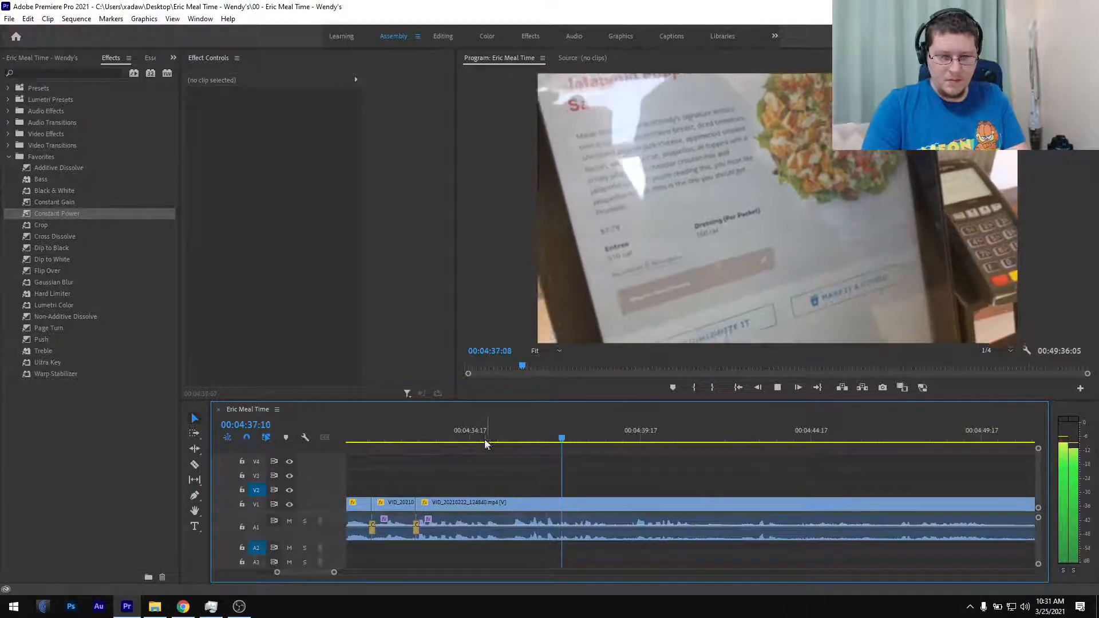
{"action": "left_click_drag", "start_coordinate": [461, 436], "coordinate": [508, 439]}
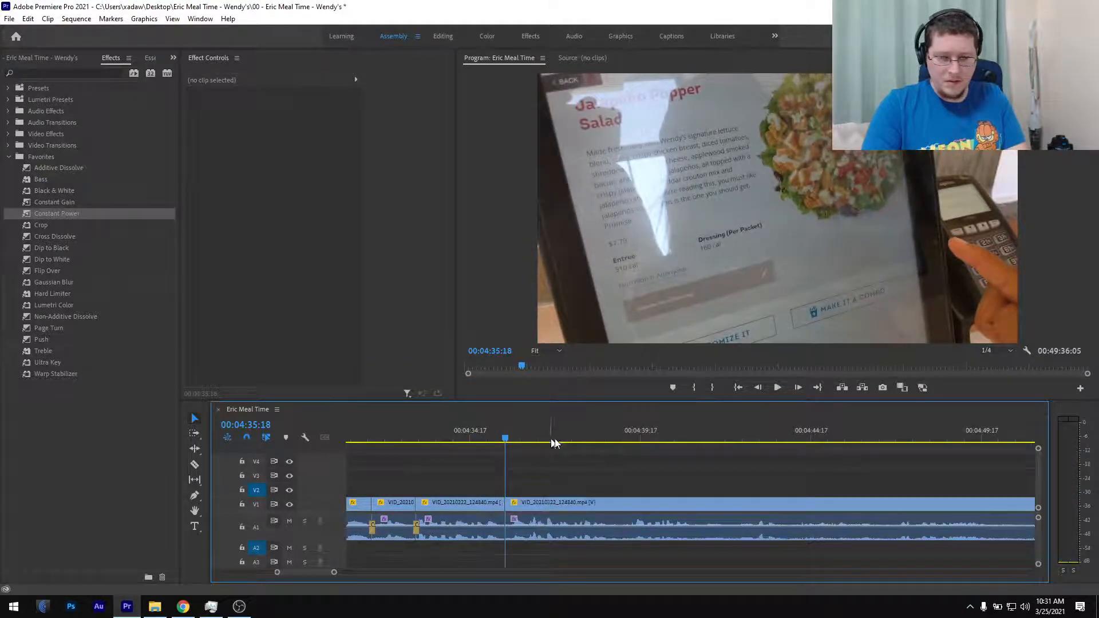
- Review the kiosk footage from about 00:04:39 through the salad pages and the Choose One screen to about 00:05:16
{"action": "left_click", "coordinate": [624, 438]}
{"action": "key", "text": "space"}
{"action": "key", "text": "minus"}
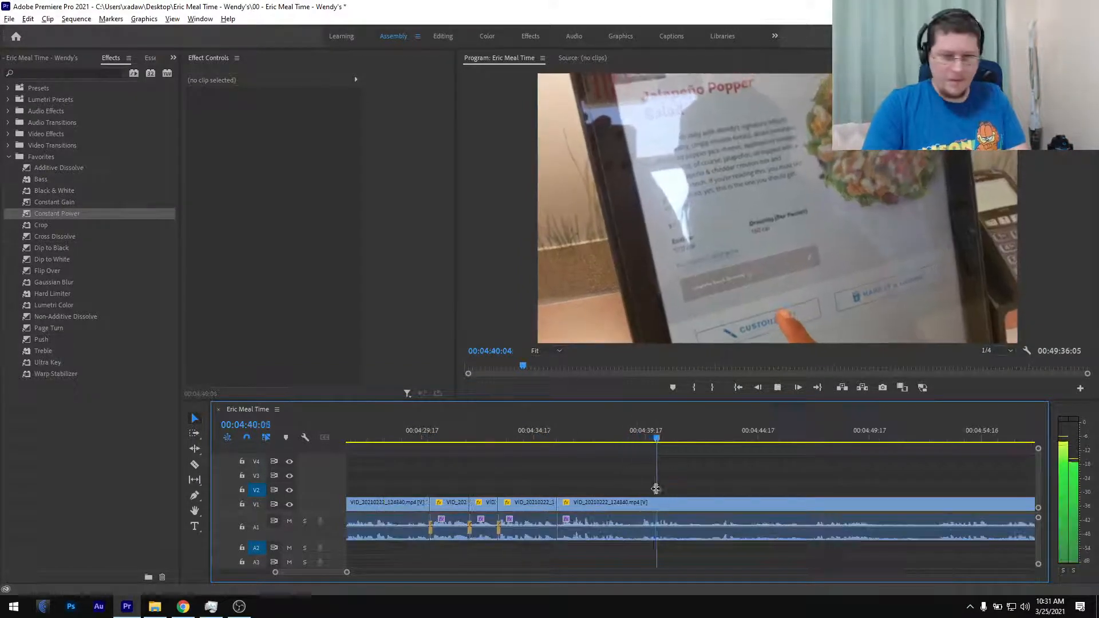
{"action": "key", "text": "minus"}
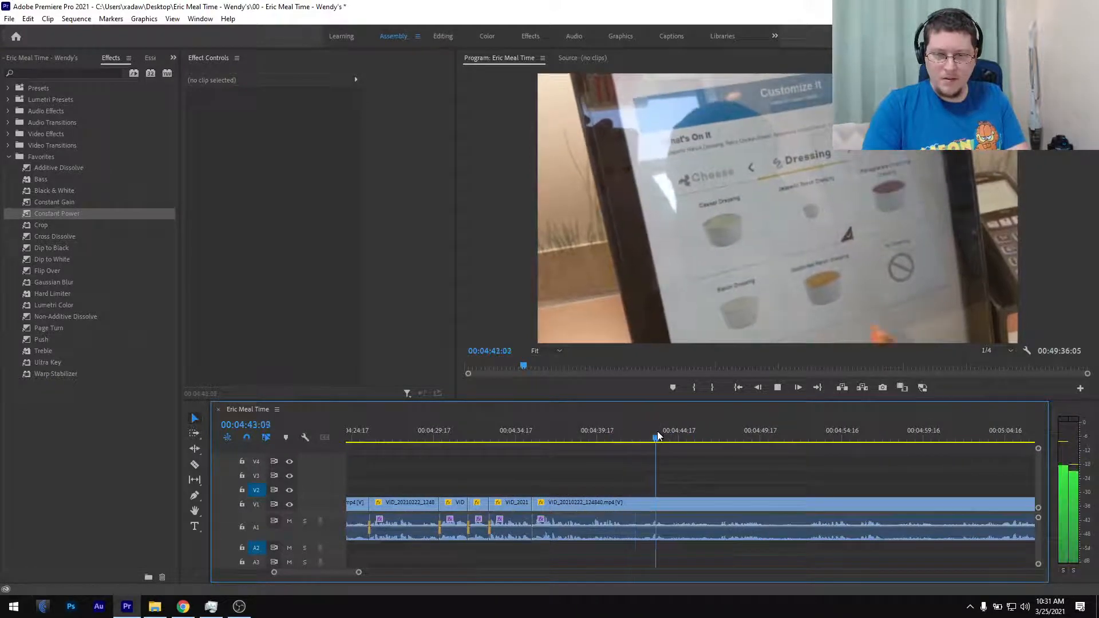
{"action": "left_click", "coordinate": [725, 435]}
{"action": "scroll", "coordinate": [729, 463], "scroll_direction": "down", "scroll_amount": 3}
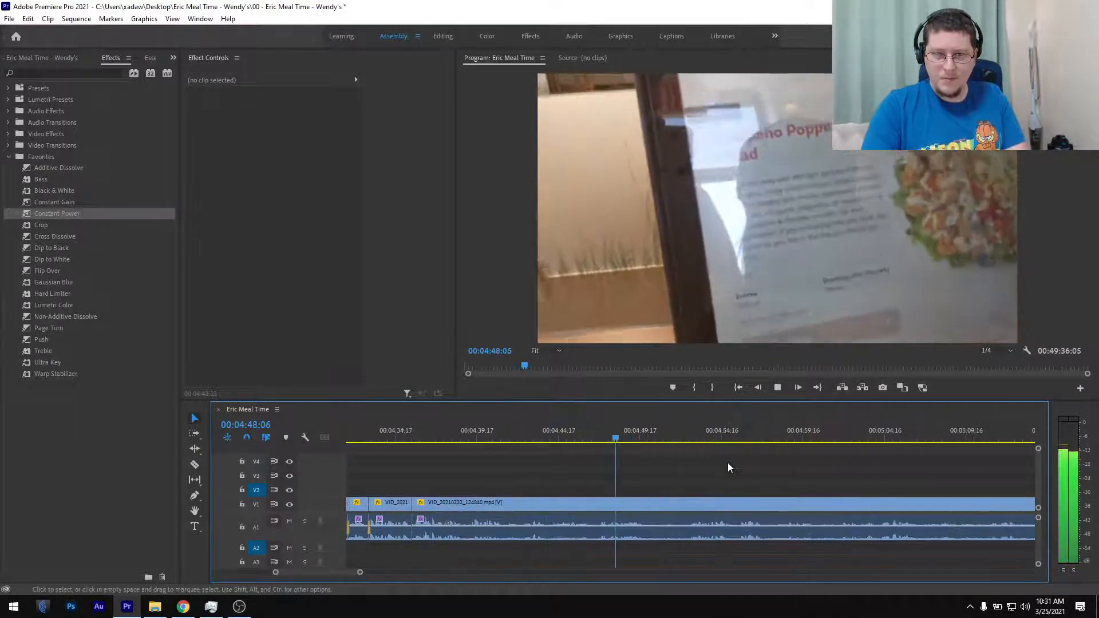
{"action": "left_click", "coordinate": [689, 439]}
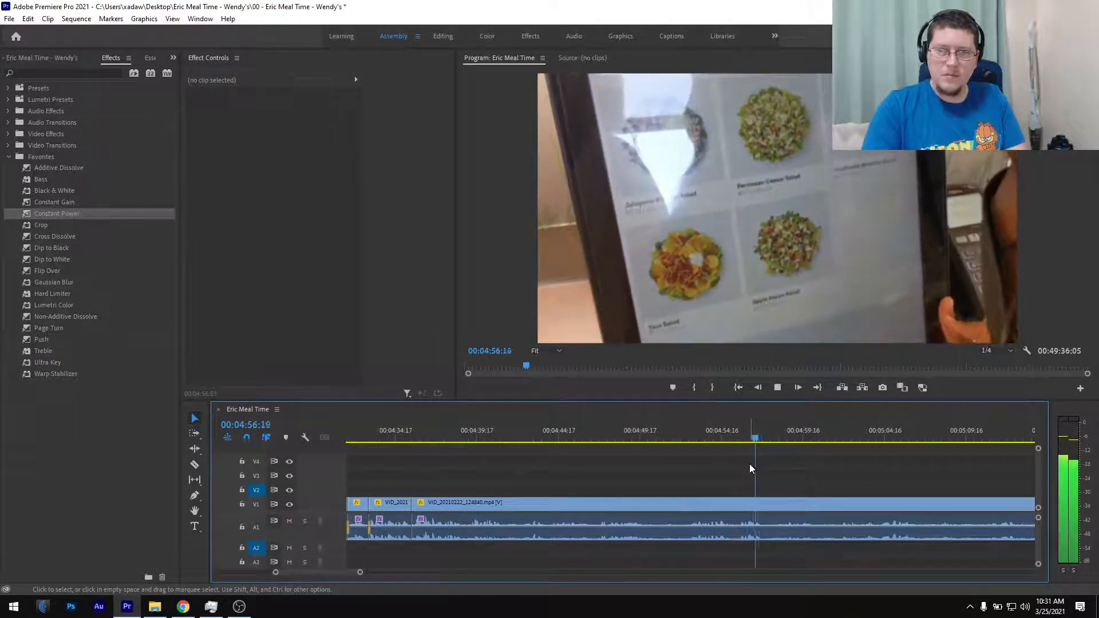
{"action": "left_click", "coordinate": [746, 439]}
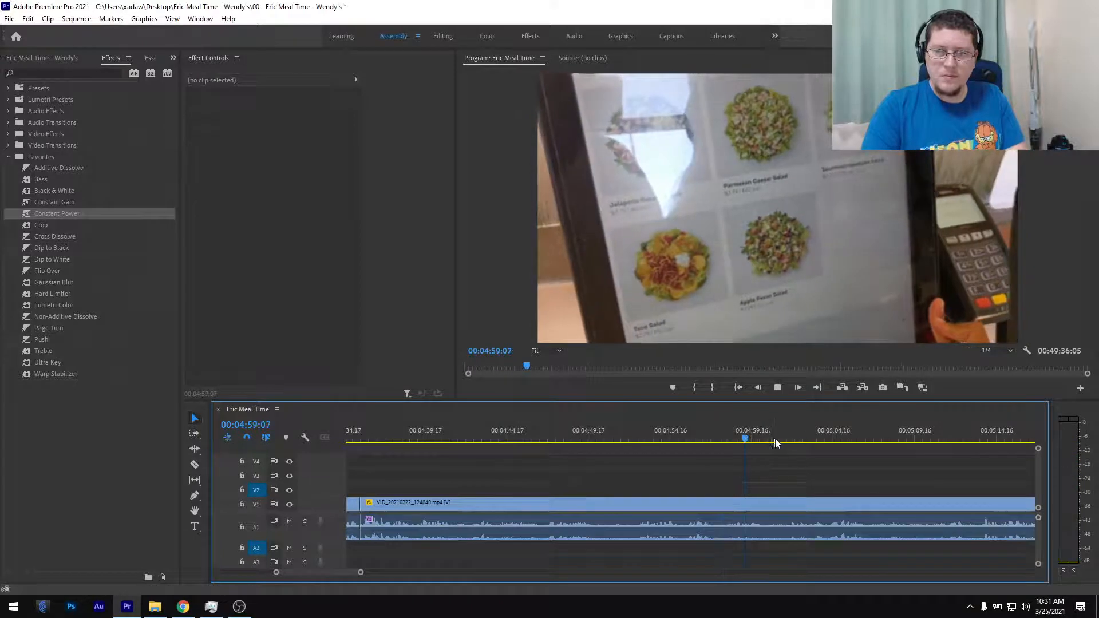
{"action": "left_click", "coordinate": [800, 436]}
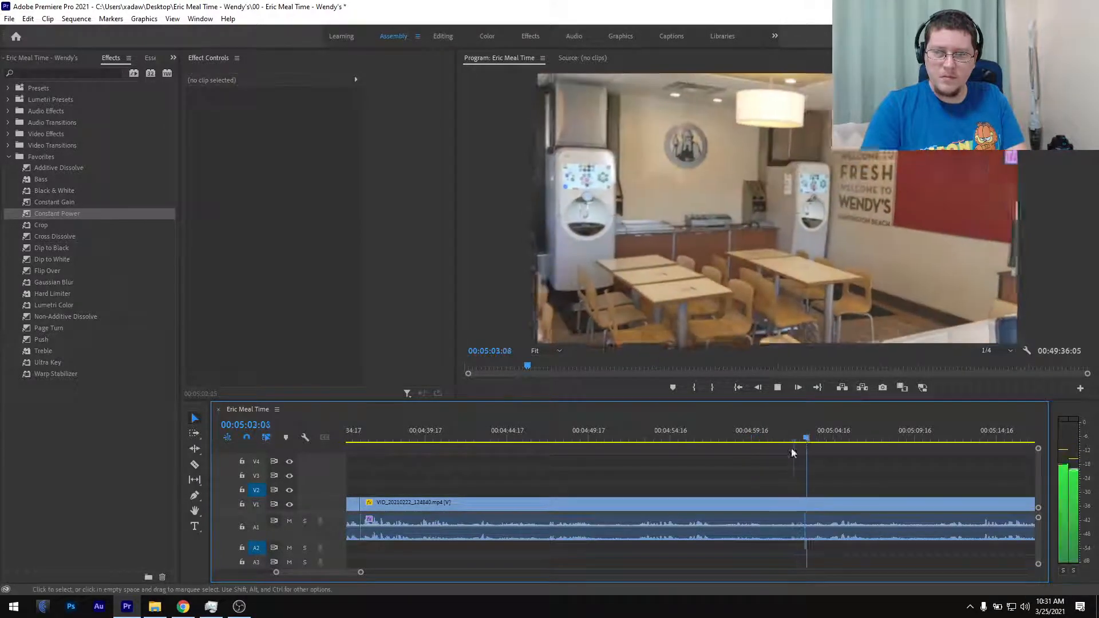
{"action": "scroll", "coordinate": [799, 486], "scroll_direction": "down", "scroll_amount": 4}
{"action": "scroll", "coordinate": [799, 486], "scroll_direction": "down", "scroll_amount": 3}
{"action": "scroll", "coordinate": [800, 490], "scroll_direction": "down", "scroll_amount": 1}
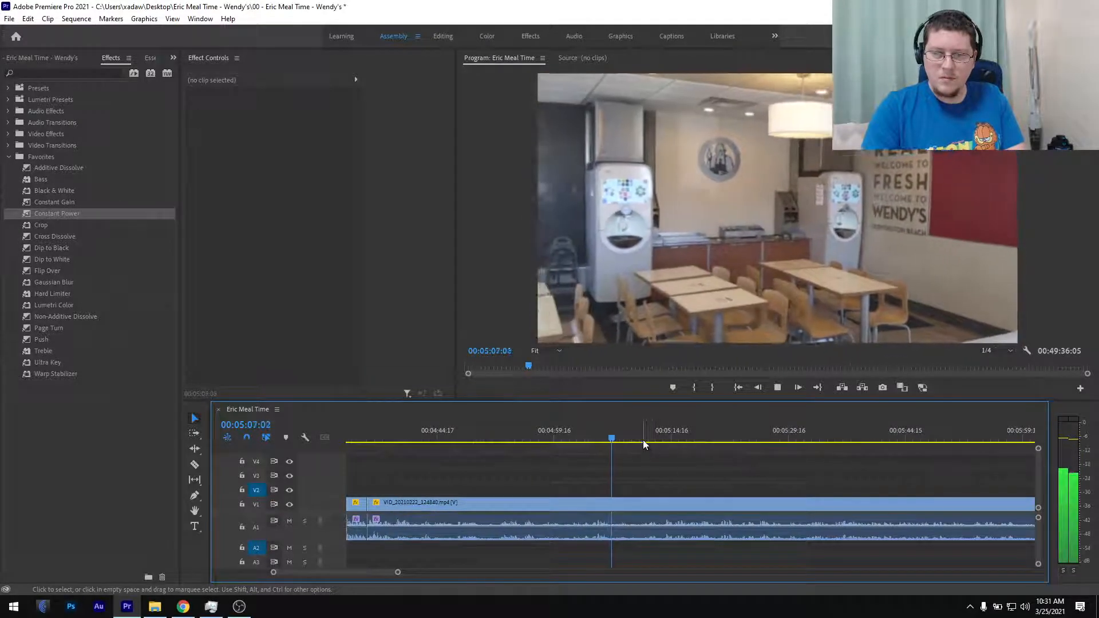
{"action": "left_click", "coordinate": [644, 441]}
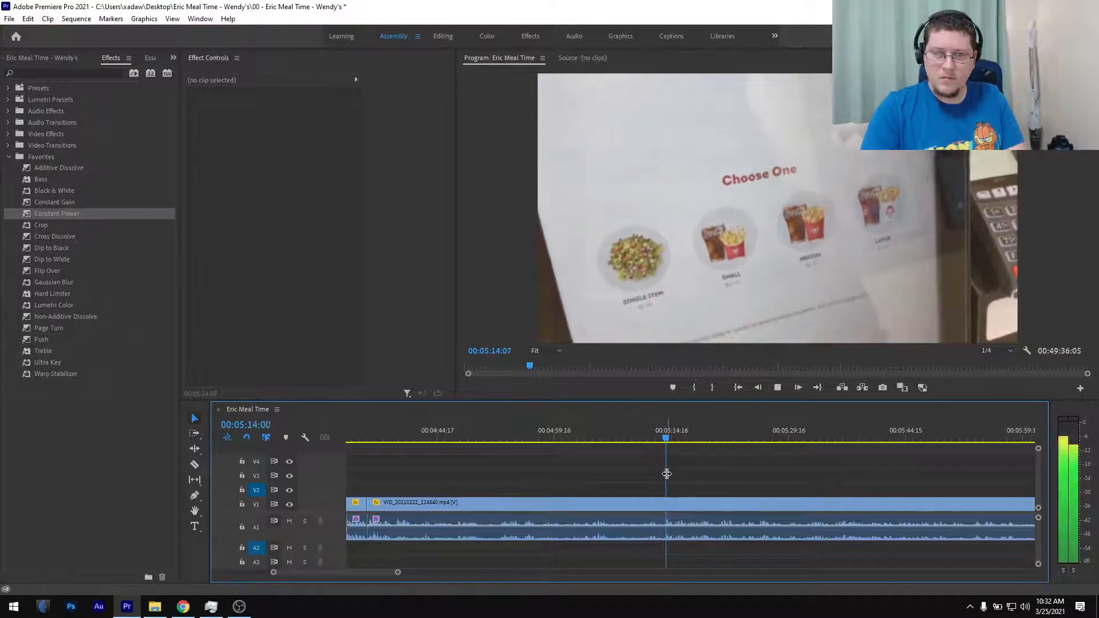
{"action": "scroll", "coordinate": [675, 485], "scroll_direction": "up", "scroll_amount": 2}
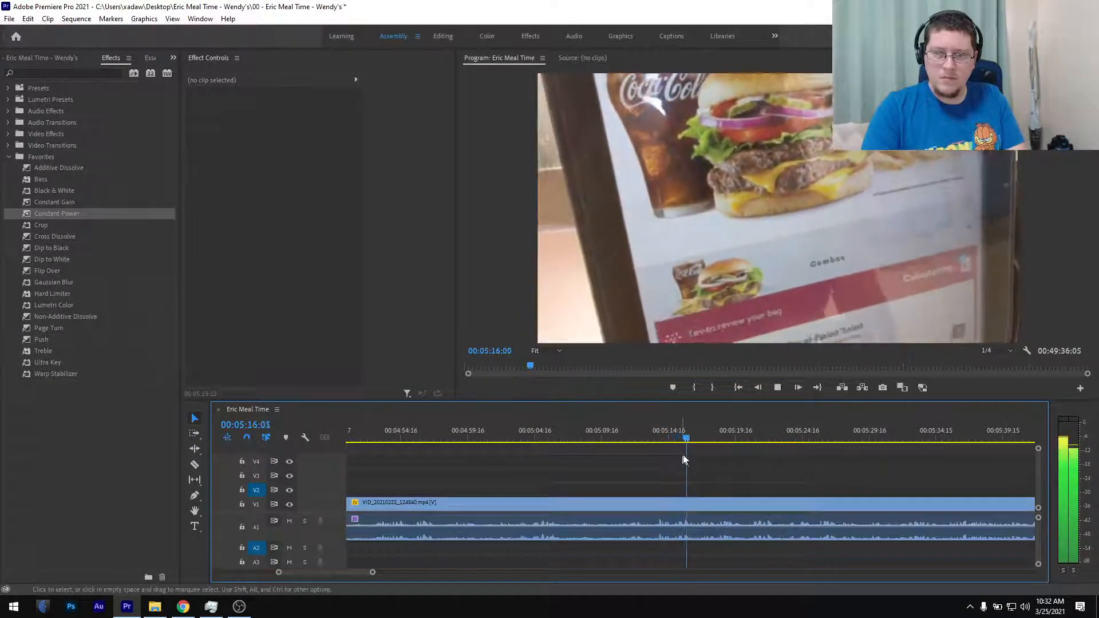
- Go back to the Apple Pecan Salad page and split the footage at 00:05:11:05
{"action": "left_click", "coordinate": [601, 434]}
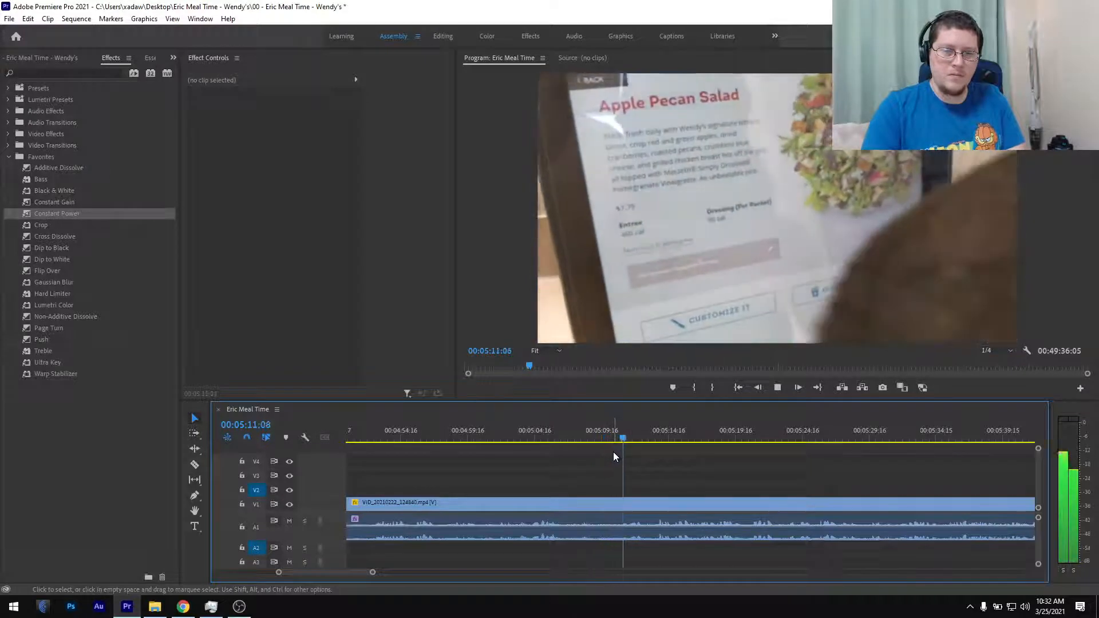
{"action": "key", "text": "space"}
{"action": "left_click_drag", "start_coordinate": [640, 438], "coordinate": [624, 452]}
{"action": "key", "text": "ctrl+k"}
- Remove the Jalapeno Popper Salad passage from about 00:04:33 up to the 00:05:11:05 cut and close the gap
{"action": "scroll", "coordinate": [617, 487], "scroll_direction": "down", "scroll_amount": 5}
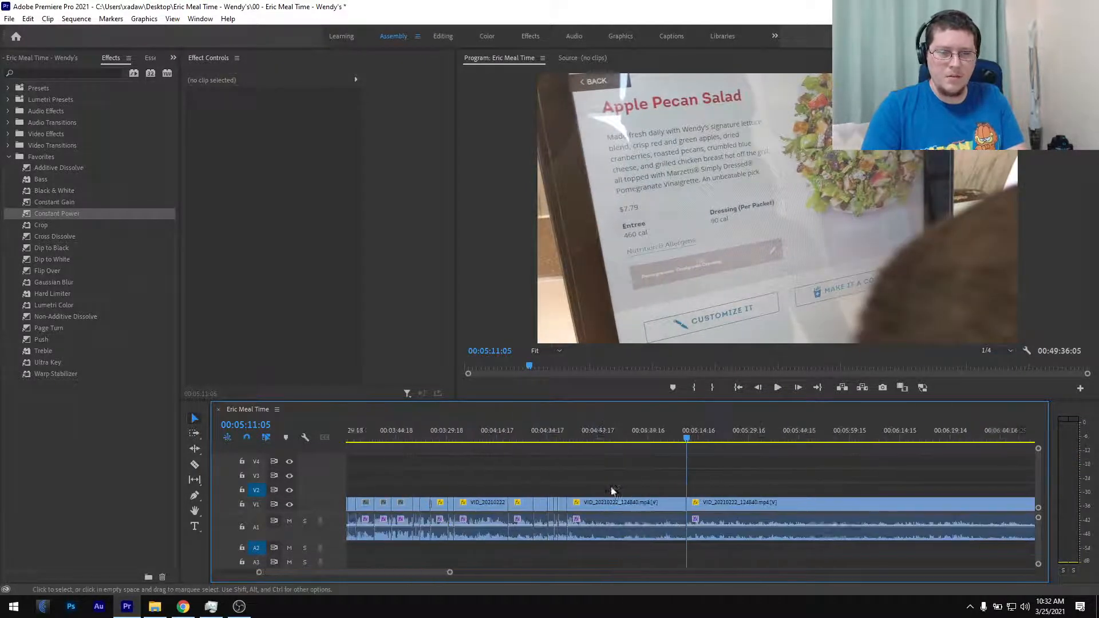
{"action": "scroll", "coordinate": [642, 468], "scroll_direction": "up", "scroll_amount": 5}
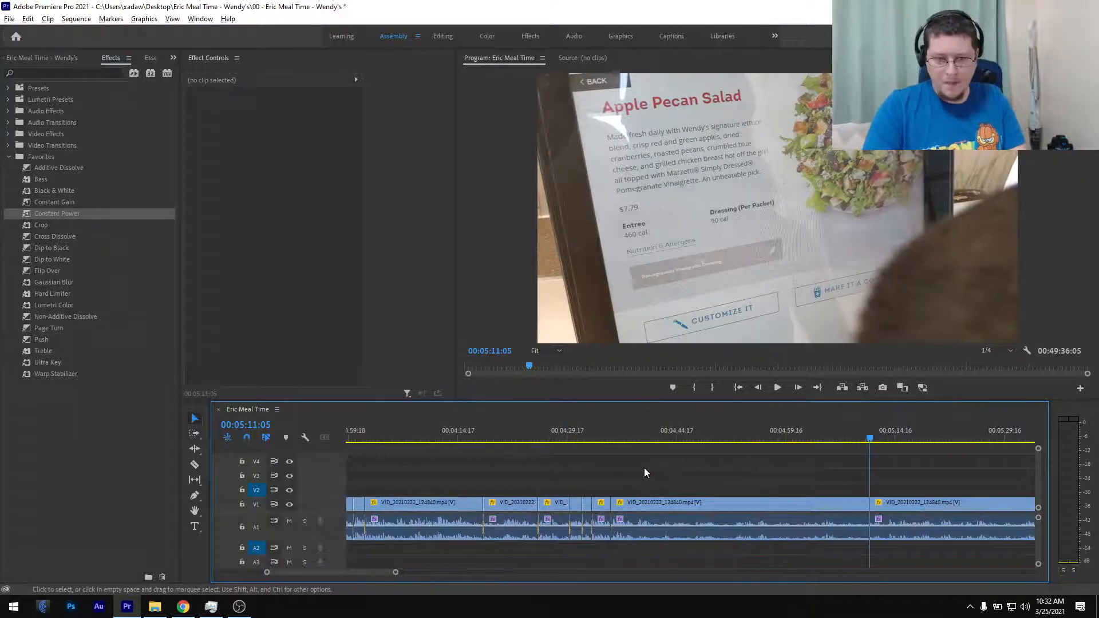
{"action": "left_click_drag", "start_coordinate": [497, 436], "coordinate": [581, 431]}
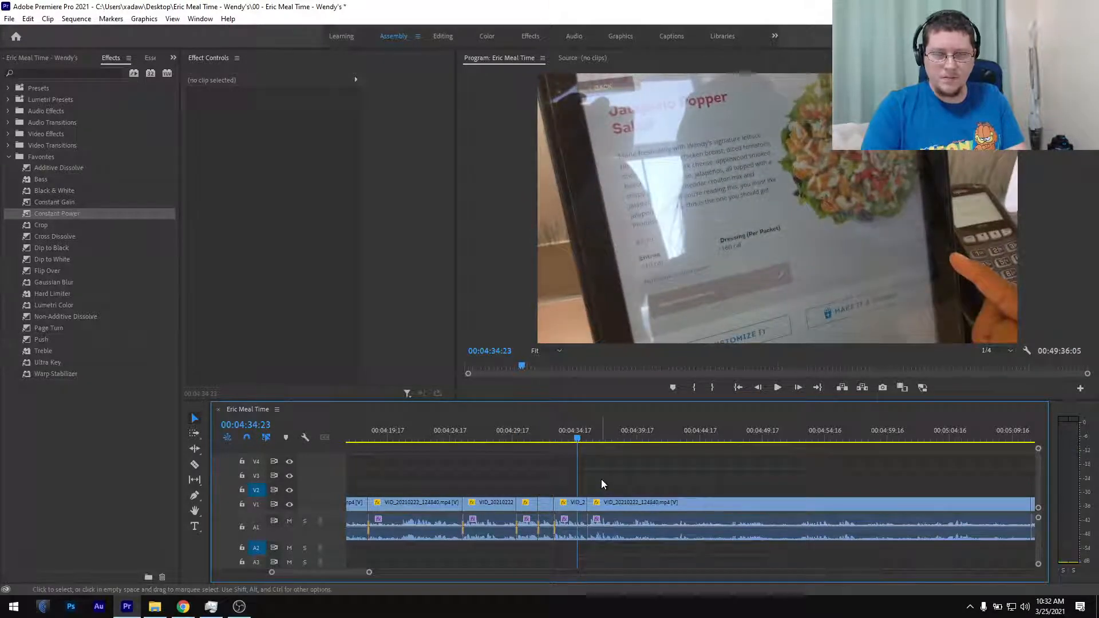
{"action": "scroll", "coordinate": [616, 466], "scroll_direction": "down", "scroll_amount": 3}
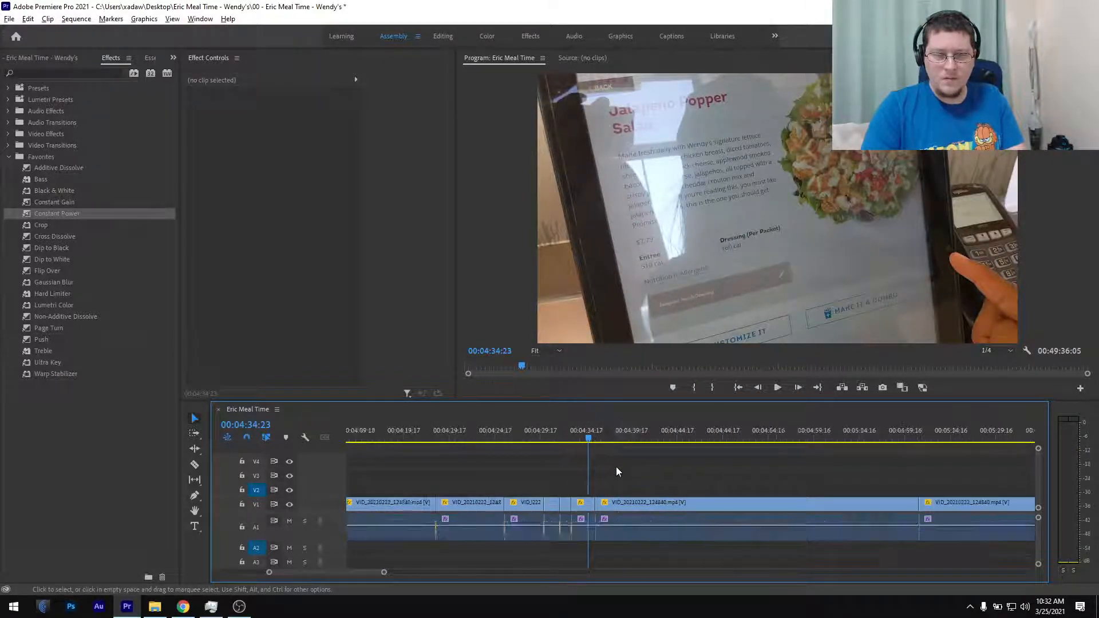
{"action": "left_click_drag", "start_coordinate": [623, 478], "coordinate": [596, 522]}
{"action": "key", "text": "shift+Delete"}
- Add a Constant Power audio transition at the cut near 00:04:33:03 and save the project
{"action": "scroll", "coordinate": [589, 503], "scroll_direction": "up", "scroll_amount": 2}
{"action": "scroll", "coordinate": [587, 499], "scroll_direction": "up", "scroll_amount": 3}
{"action": "left_click", "coordinate": [503, 439]}
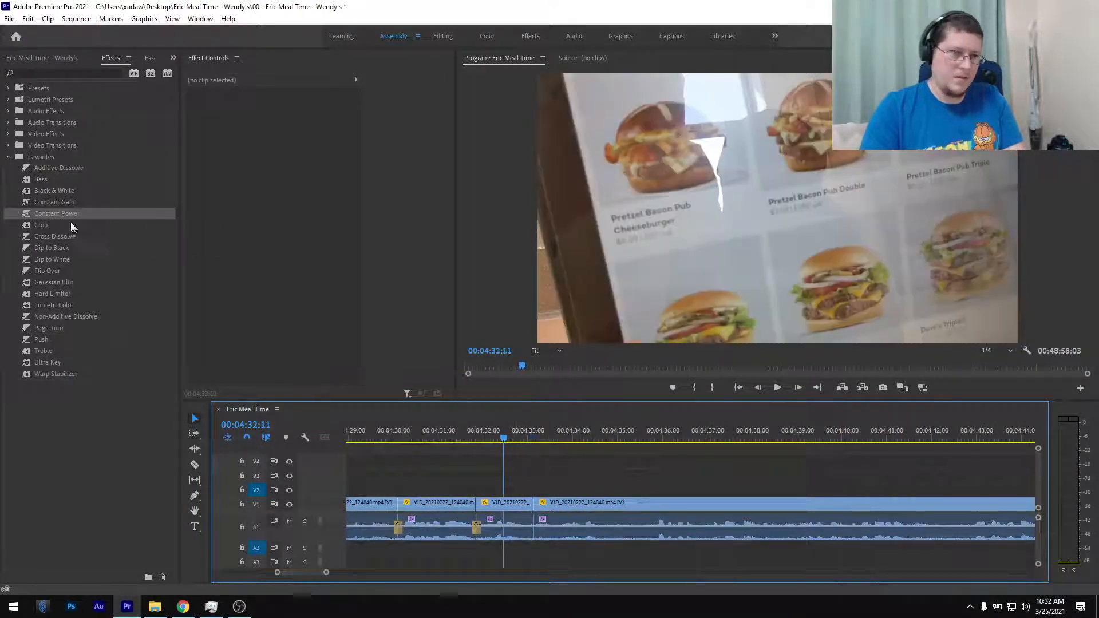
{"action": "left_click_drag", "start_coordinate": [64, 214], "coordinate": [480, 491]}
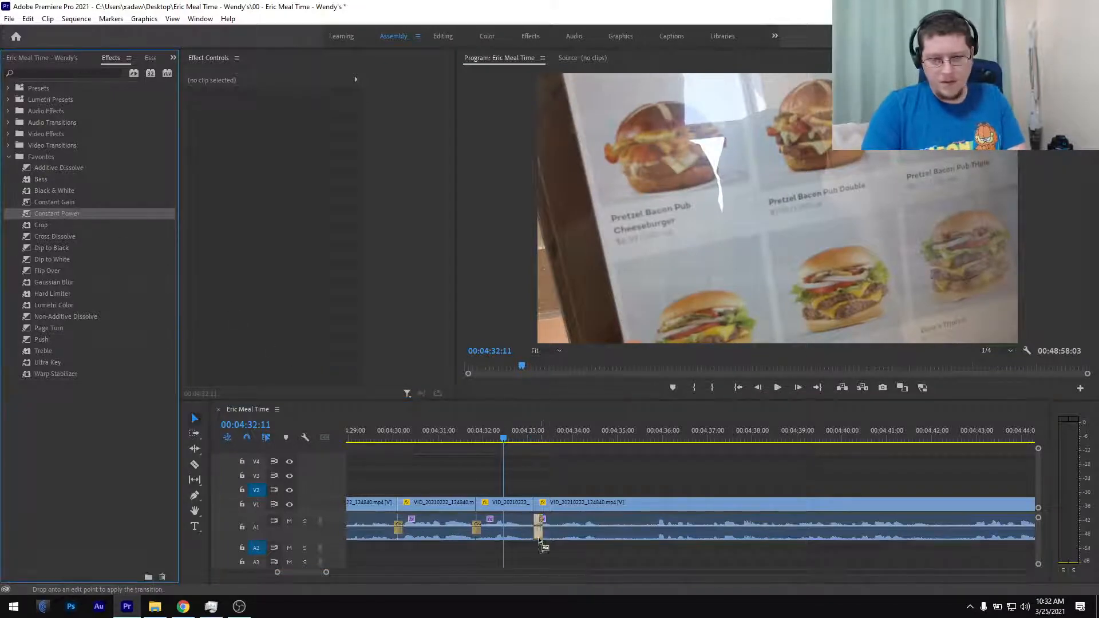
{"action": "scroll", "coordinate": [537, 534], "scroll_direction": "down", "scroll_amount": 5}
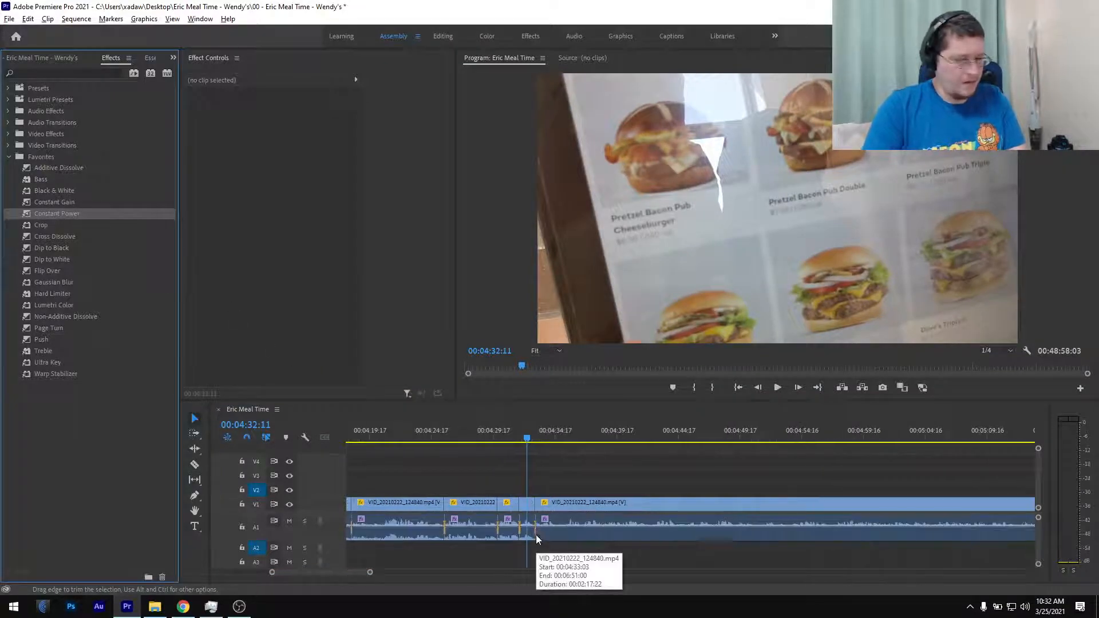
{"action": "scroll", "coordinate": [537, 539], "scroll_direction": "down", "scroll_amount": 10}
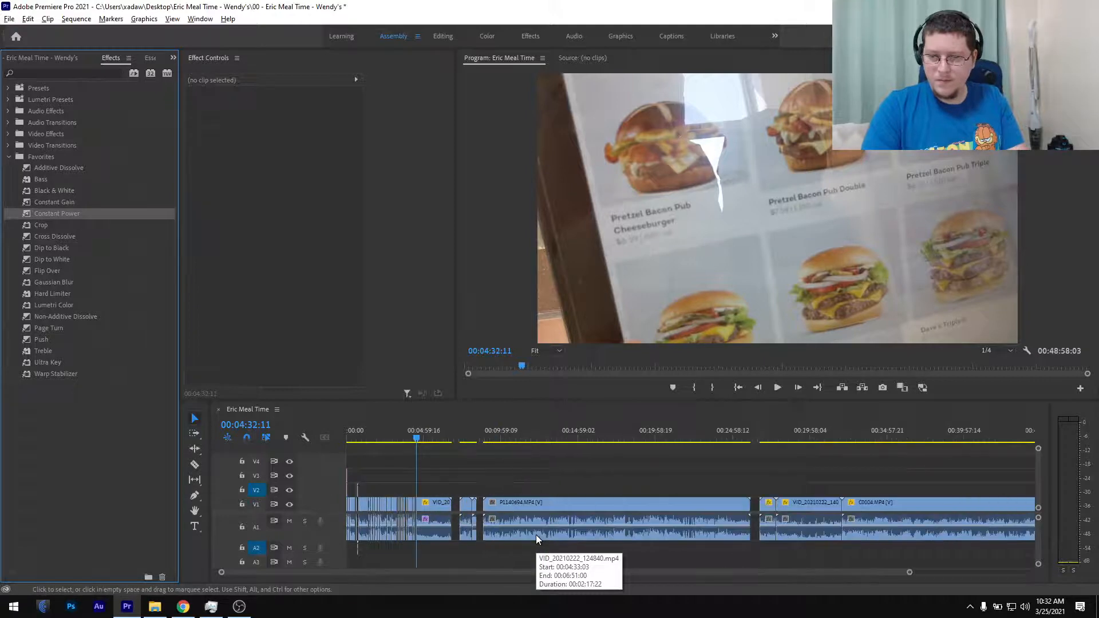
{"action": "scroll", "coordinate": [393, 493], "scroll_direction": "up", "scroll_amount": 10}
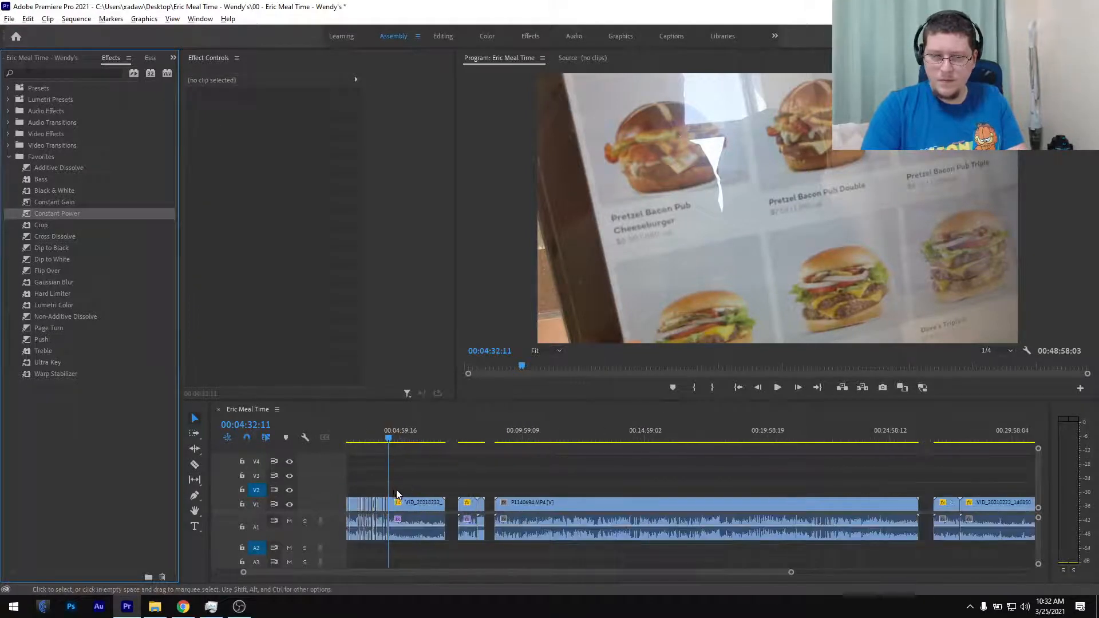
{"action": "scroll", "coordinate": [518, 494], "scroll_direction": "up", "scroll_amount": 3}
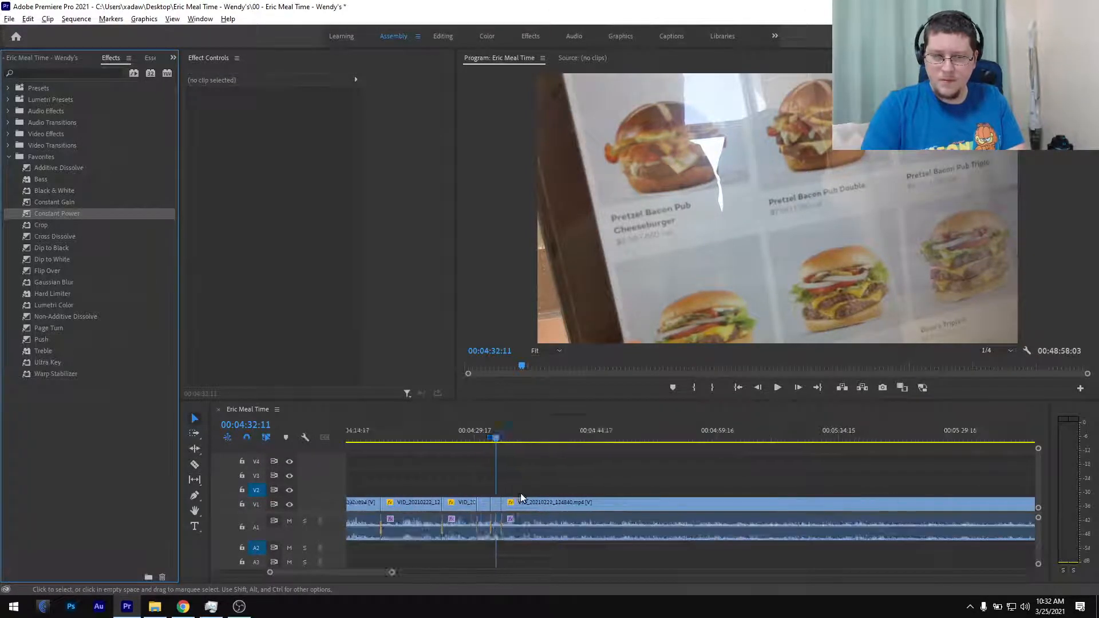
{"action": "key", "text": "ctrl+s"}
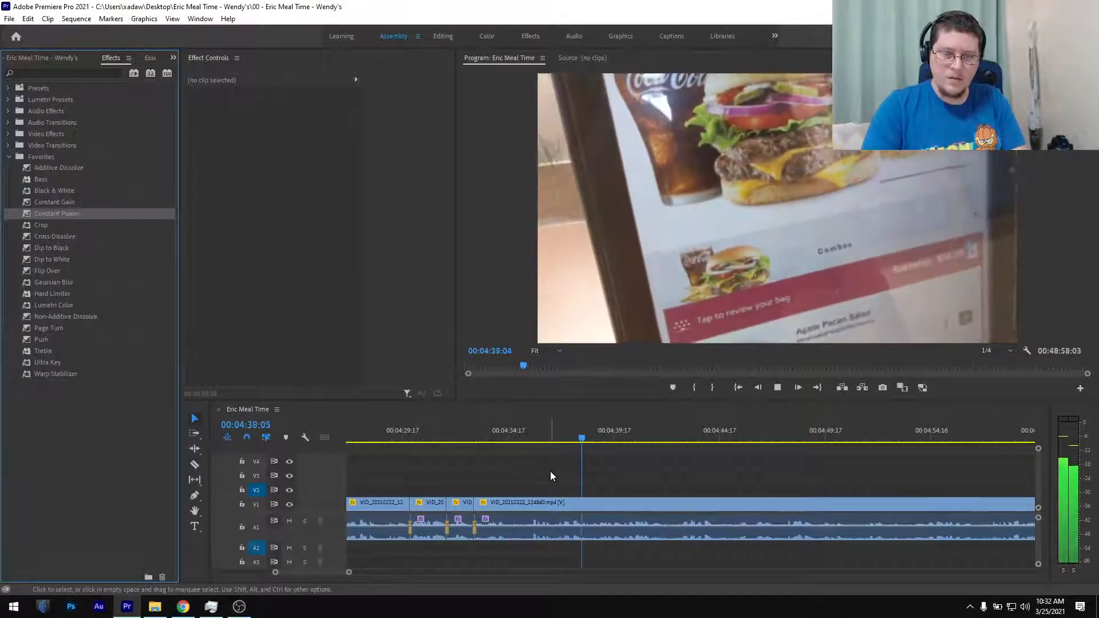
- Play the kiosk footage to about 00:04:42, go back and split the clip at 00:04:40:04
{"action": "scroll", "coordinate": [551, 472], "scroll_direction": "down", "scroll_amount": 2}
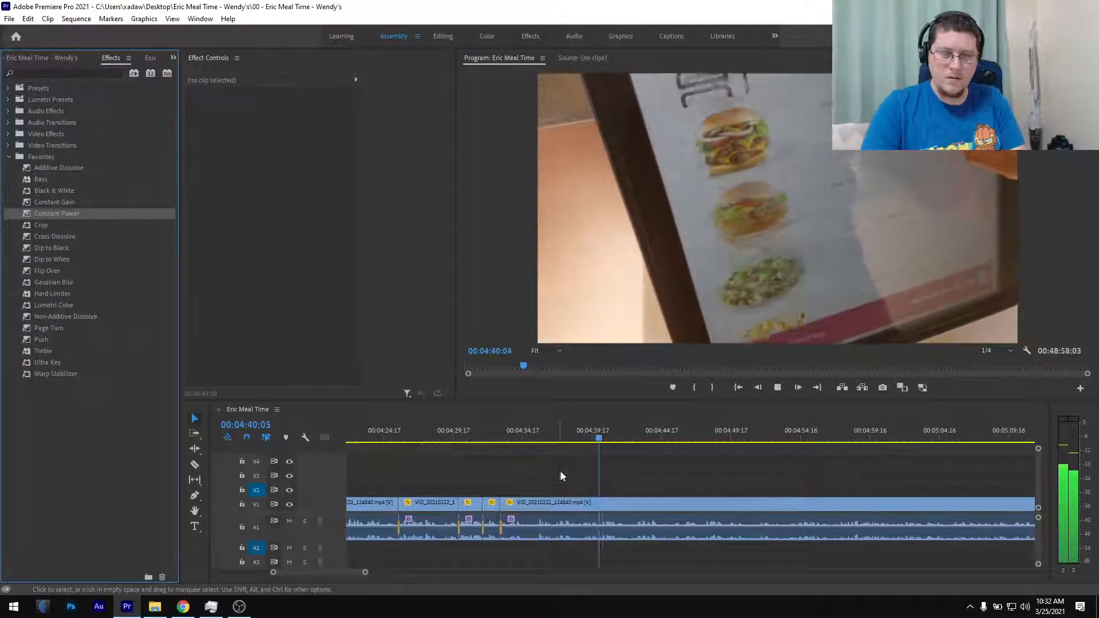
{"action": "scroll", "coordinate": [629, 480], "scroll_direction": "up", "scroll_amount": 2}
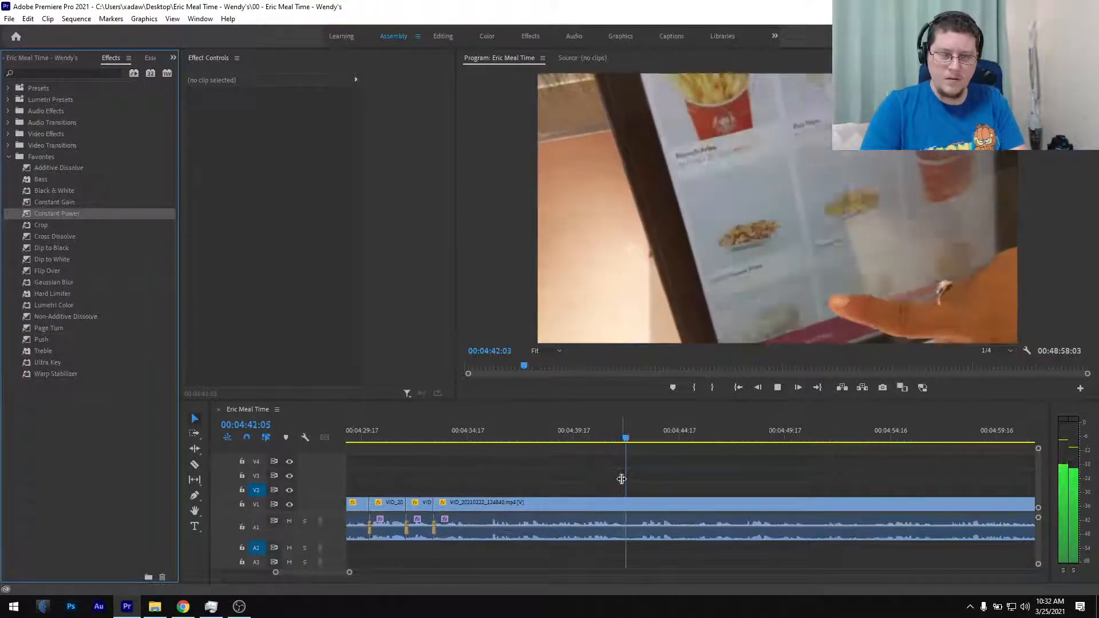
{"action": "left_click", "coordinate": [551, 440]}
{"action": "left_click_drag", "start_coordinate": [551, 440], "coordinate": [583, 437]}
{"action": "key", "text": "ctrl+k"}
- Review the fries and baked potato footage between about 00:04:40 and 00:04:49 for the point to resume
{"action": "left_click", "coordinate": [650, 438]}
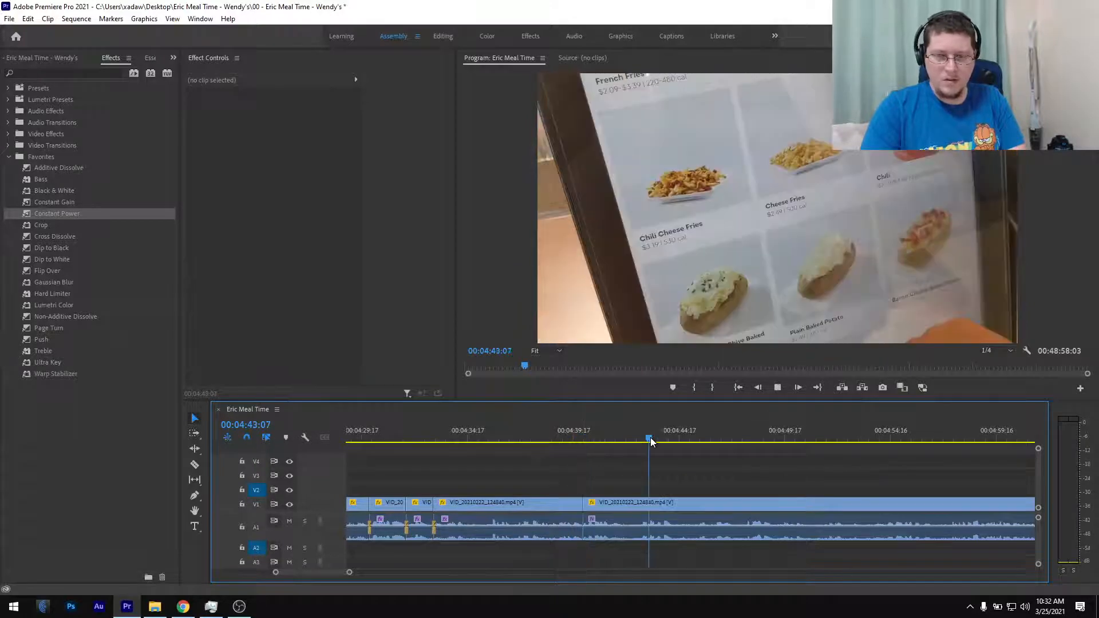
{"action": "key", "text": "space"}
{"action": "scroll", "coordinate": [672, 476], "scroll_direction": "down", "scroll_amount": 2}
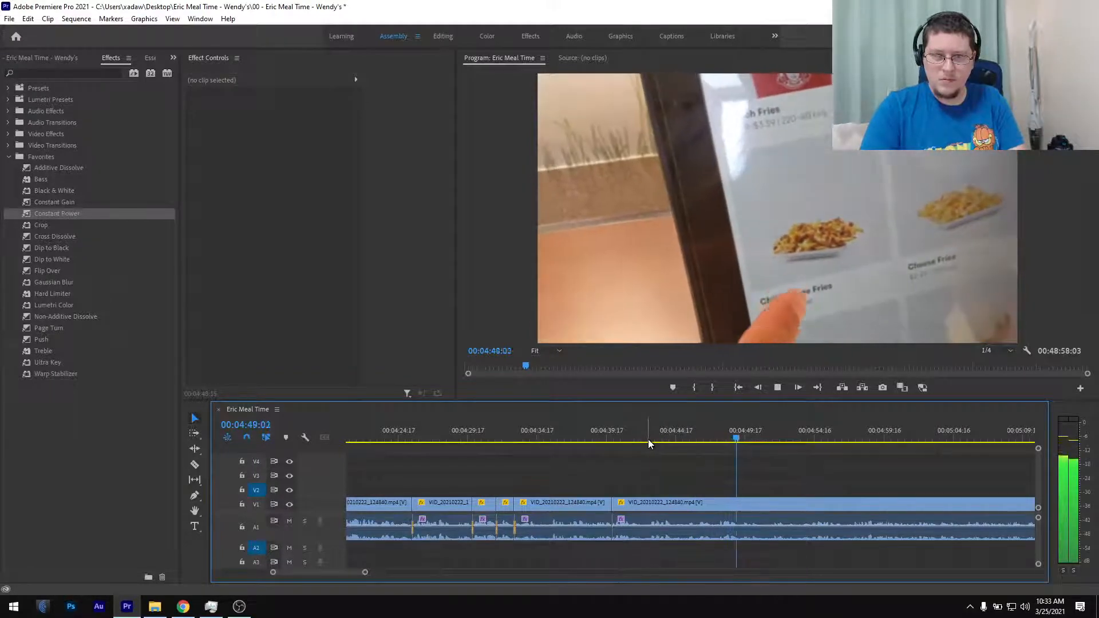
{"action": "left_click", "coordinate": [648, 438]}
{"action": "scroll", "coordinate": [654, 466], "scroll_direction": "up", "scroll_amount": 2}
{"action": "scroll", "coordinate": [653, 466], "scroll_direction": "up", "scroll_amount": 2}
{"action": "key", "text": "space"}
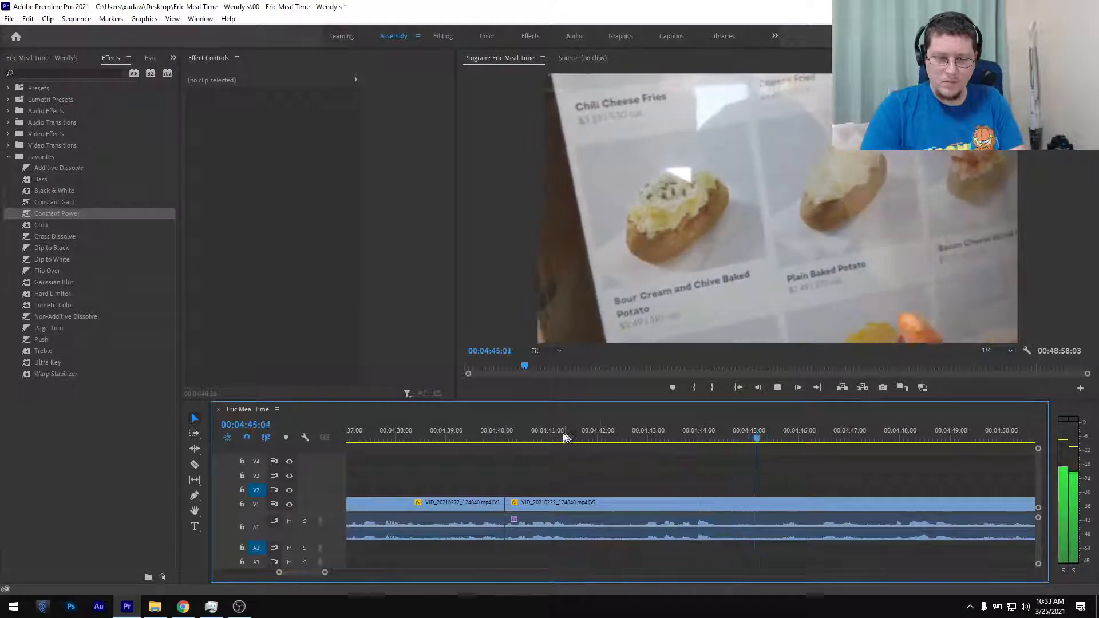
{"action": "left_click", "coordinate": [526, 434]}
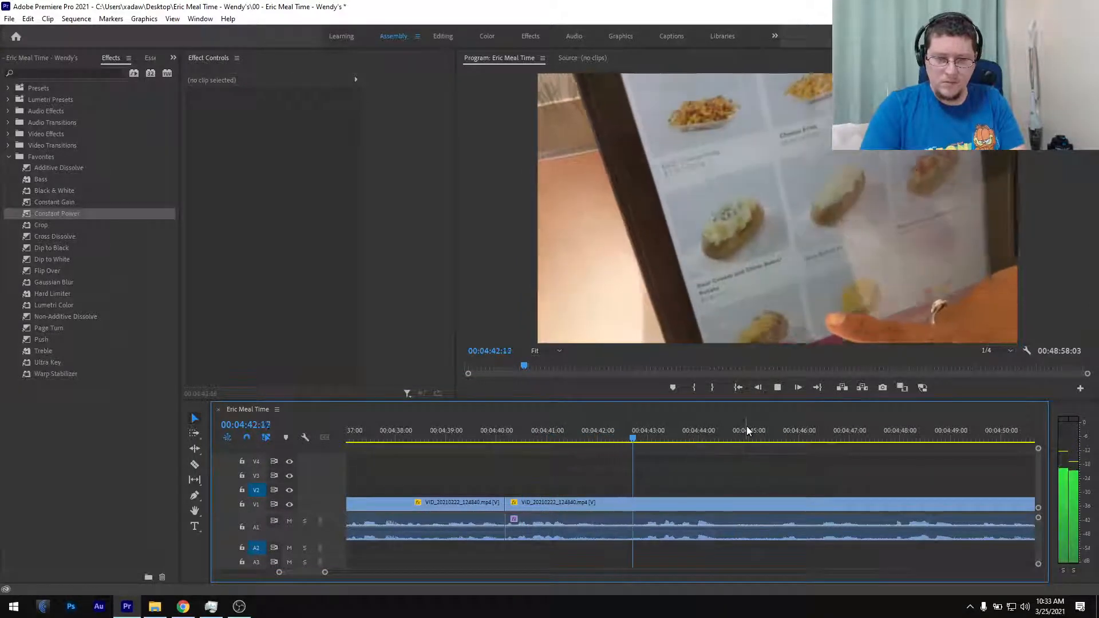
{"action": "scroll", "coordinate": [774, 459], "scroll_direction": "down", "scroll_amount": 2}
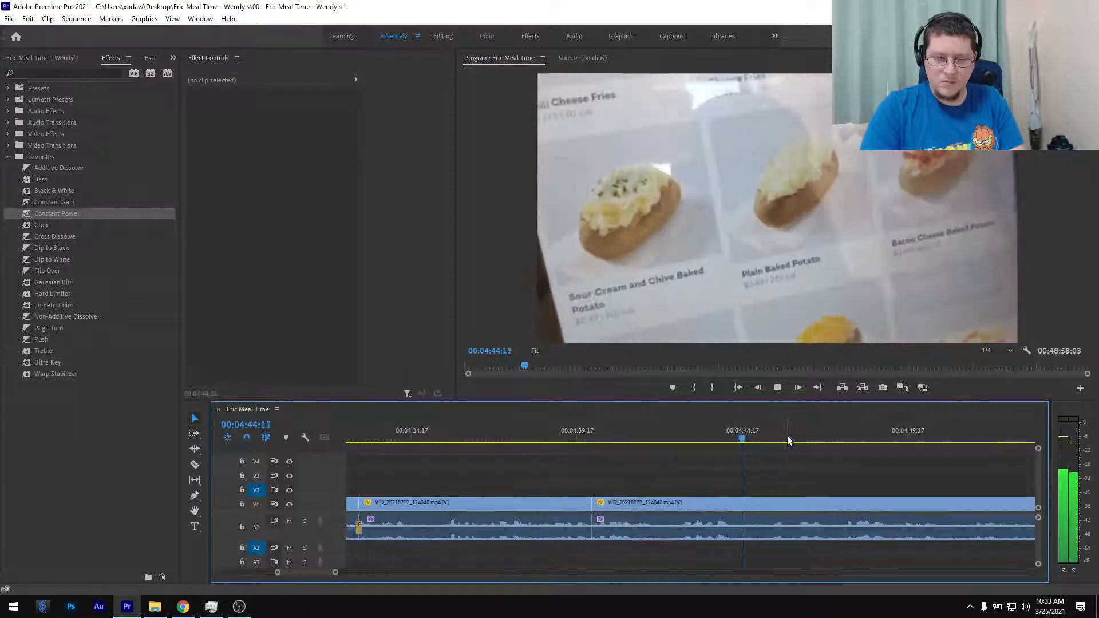
{"action": "left_click", "coordinate": [788, 436]}
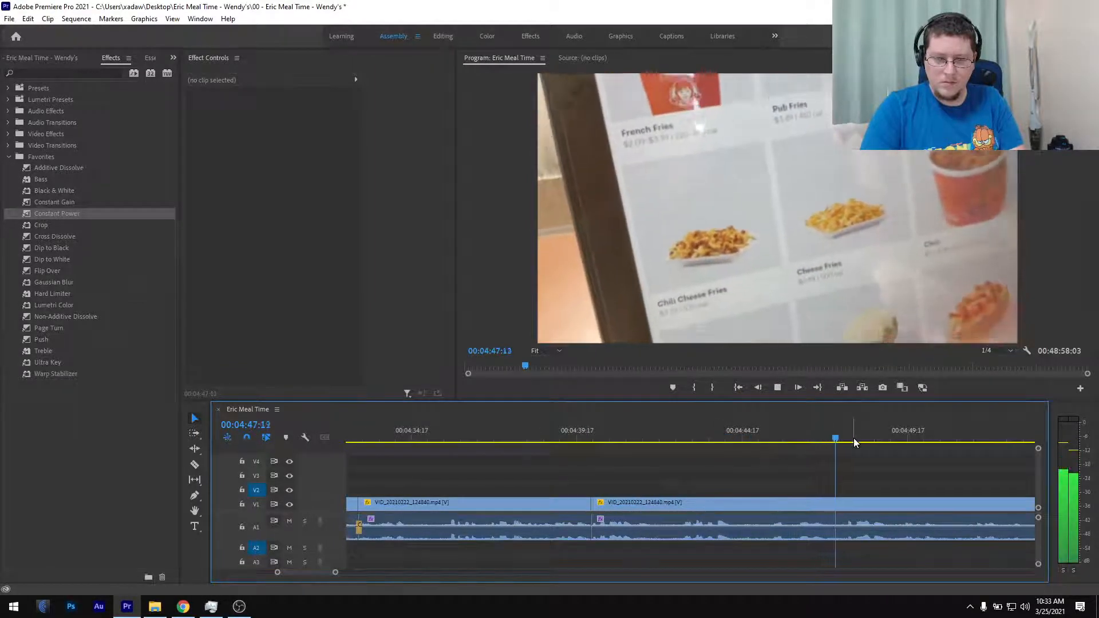
{"action": "scroll", "coordinate": [856, 459], "scroll_direction": "down", "scroll_amount": 3}
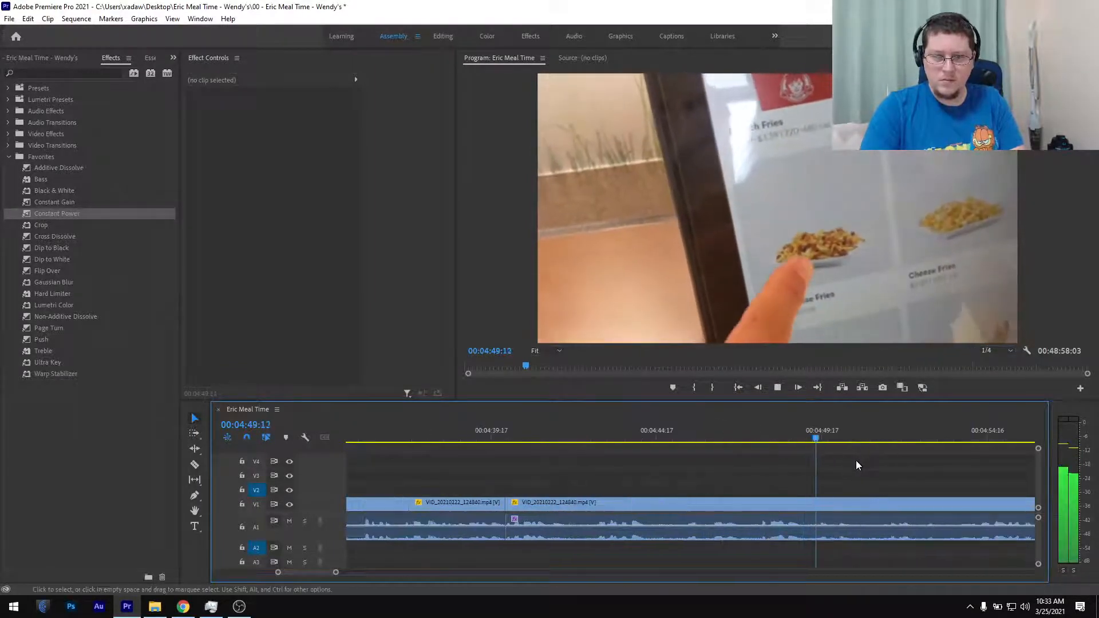
- Split the footage at 00:04:48:02, remove the passage from 00:04:40:04 up to that cut and close the gap
{"action": "left_click_drag", "start_coordinate": [702, 441], "coordinate": [717, 441]}
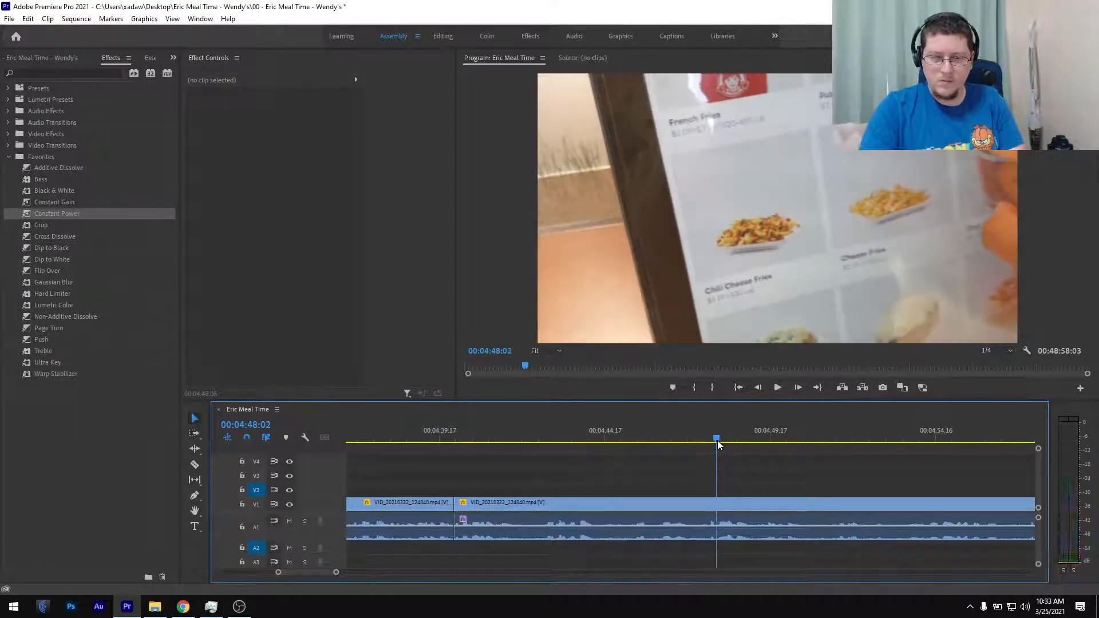
{"action": "key", "text": "ctrl+k"}
{"action": "key", "text": "minus"}
{"action": "left_click", "coordinate": [637, 497]}
{"action": "key", "text": "shift+Delete"}
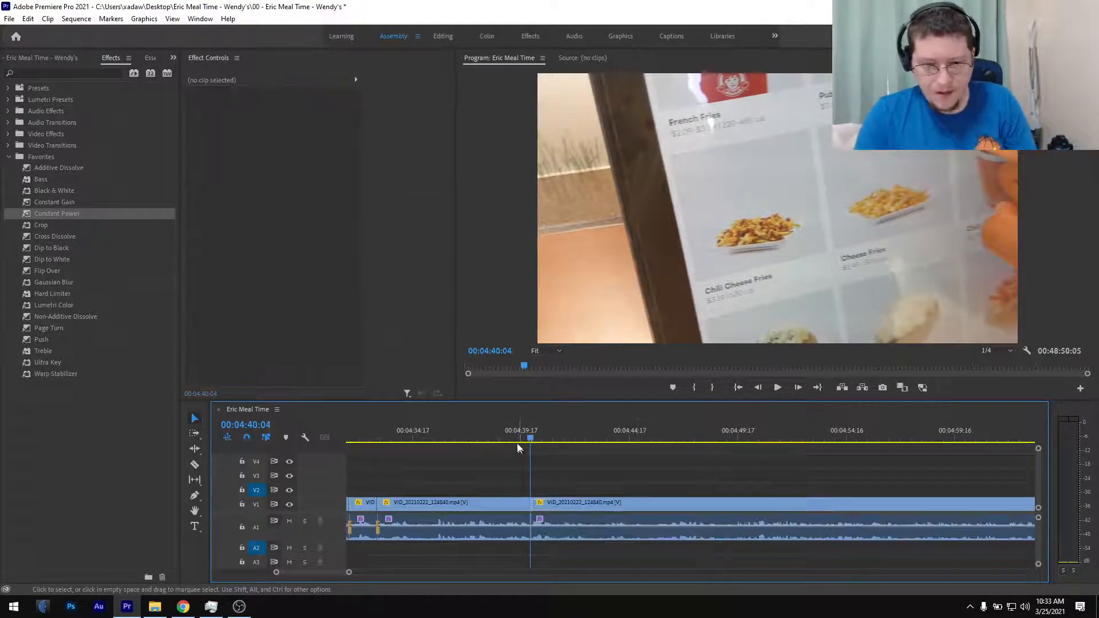
- Add a Constant Power audio transition at the 00:04:40:04 cut on A1
{"action": "left_click", "coordinate": [511, 436]}
{"action": "left_click", "coordinate": [73, 214]}
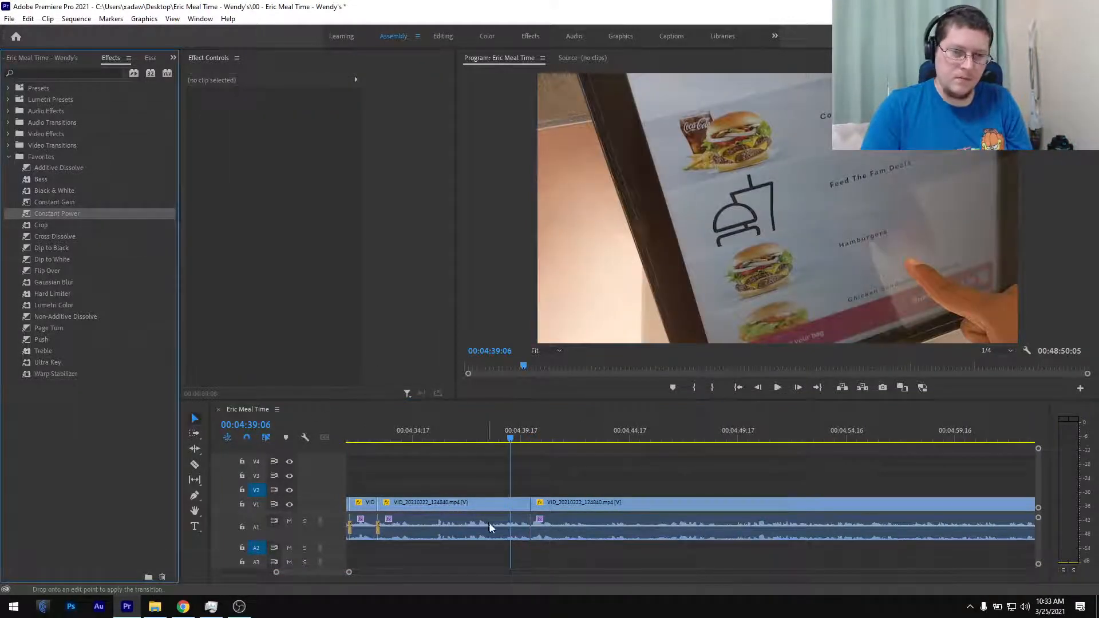
{"action": "left_click_drag", "start_coordinate": [533, 532], "coordinate": [531, 531]}
- Replay the Chili Cheese Fries footage across the new transition and split the clip at 00:04:42:19
{"action": "key", "text": "space"}
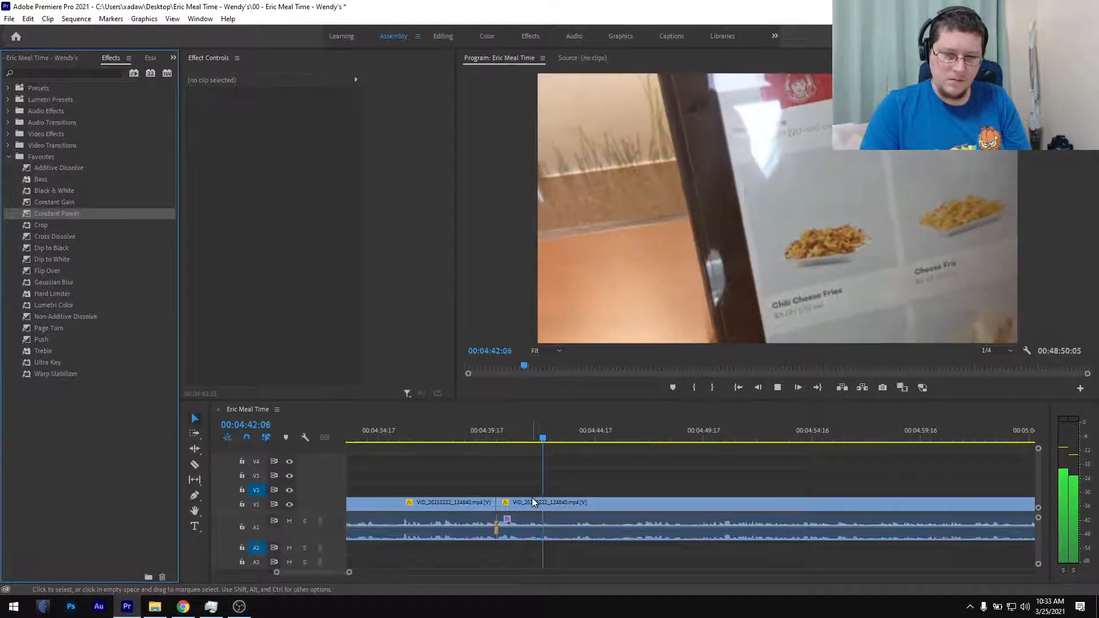
{"action": "left_click_drag", "start_coordinate": [541, 441], "coordinate": [553, 439]}
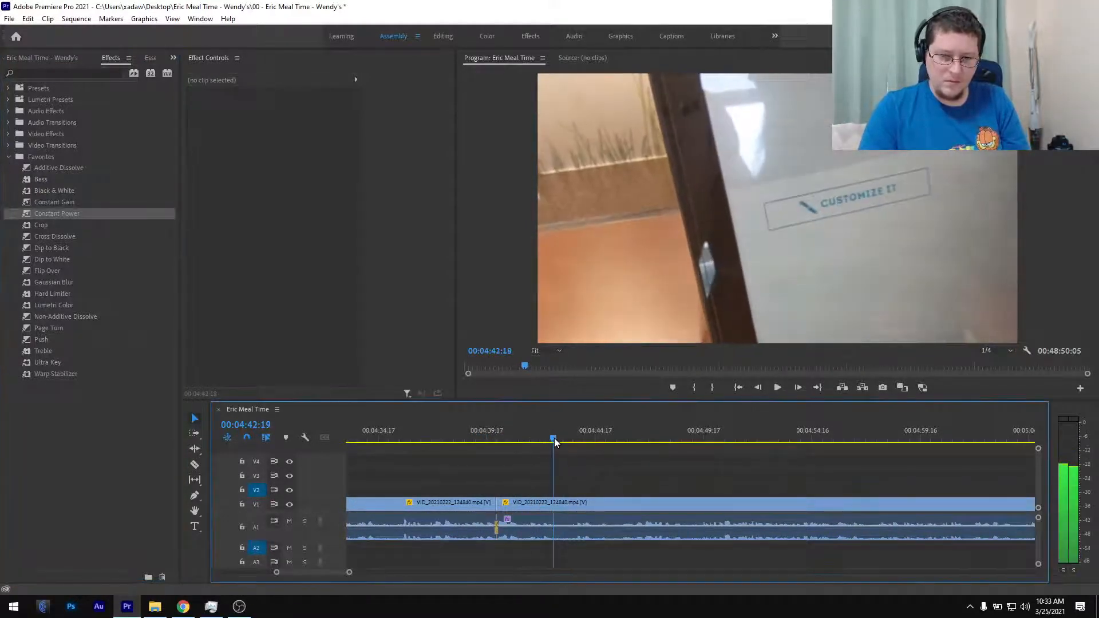
{"action": "key", "text": "space"}
{"action": "key", "text": "minus"}
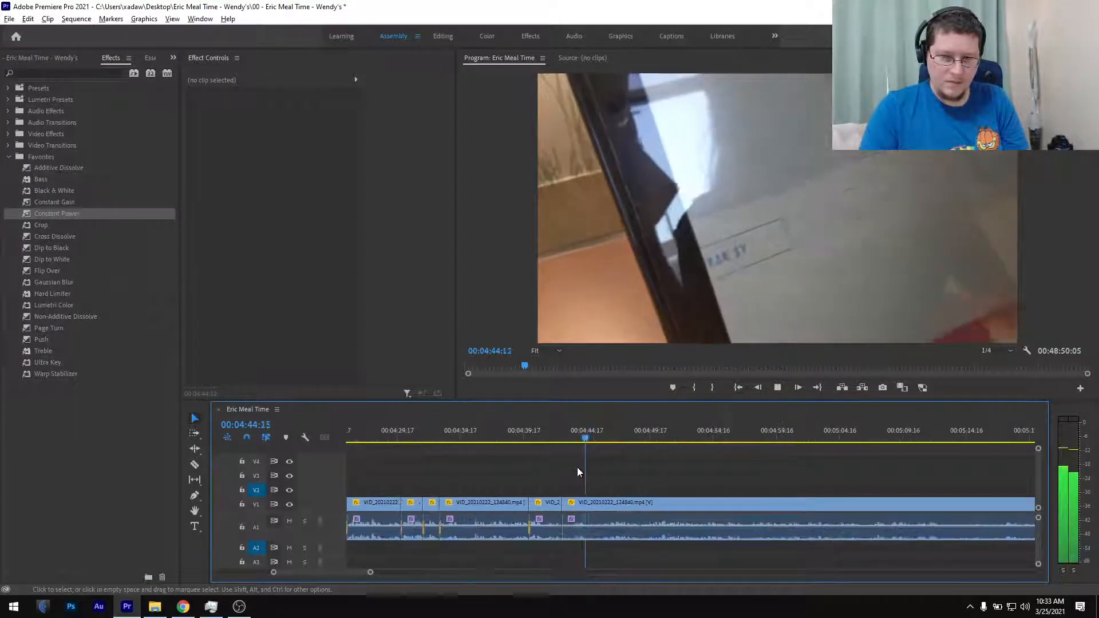
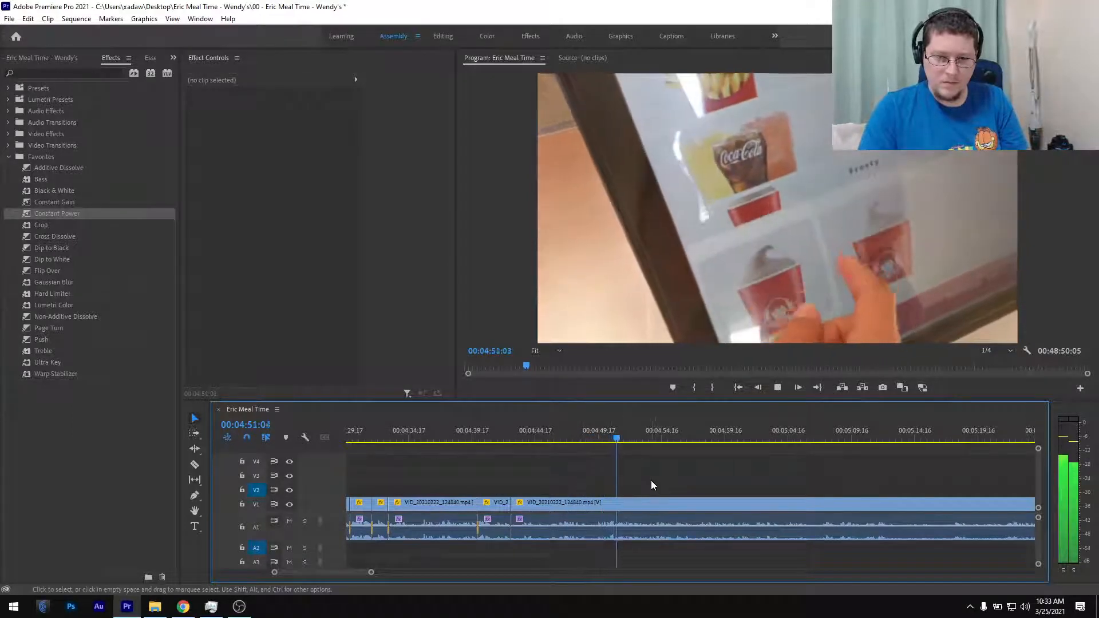
- Split the footage at 00:04:50:15 on the Frosty category, remove the passage from 00:04:42:19 up to that cut and close the gap
{"action": "scroll", "coordinate": [629, 479], "scroll_direction": "up", "scroll_amount": 4}
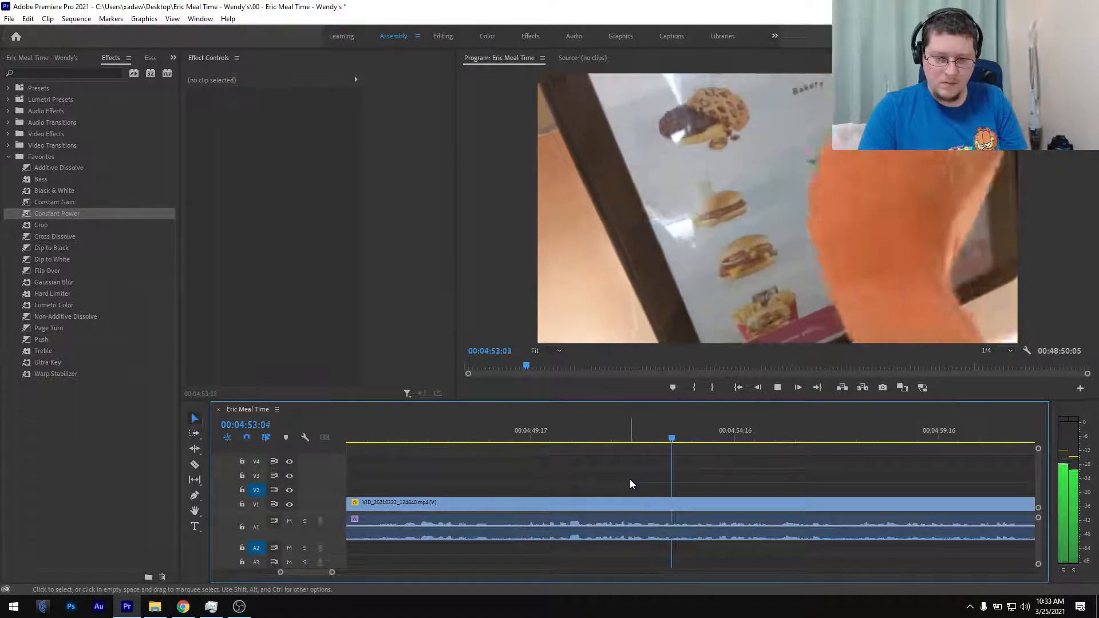
{"action": "left_click", "coordinate": [566, 438]}
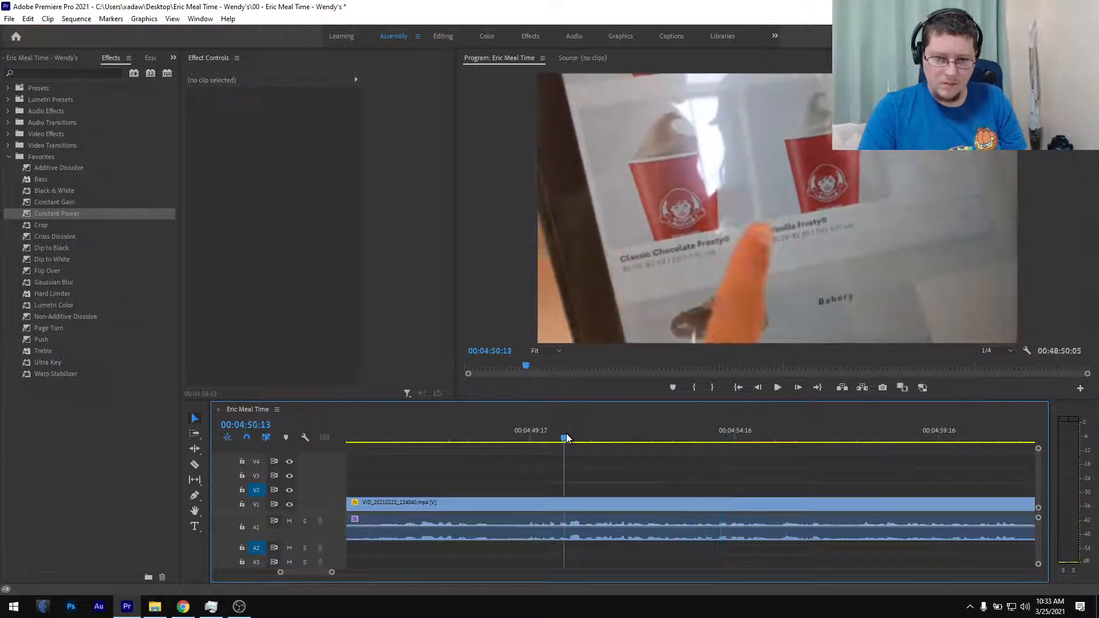
{"action": "left_click_drag", "start_coordinate": [567, 438], "coordinate": [564, 472]}
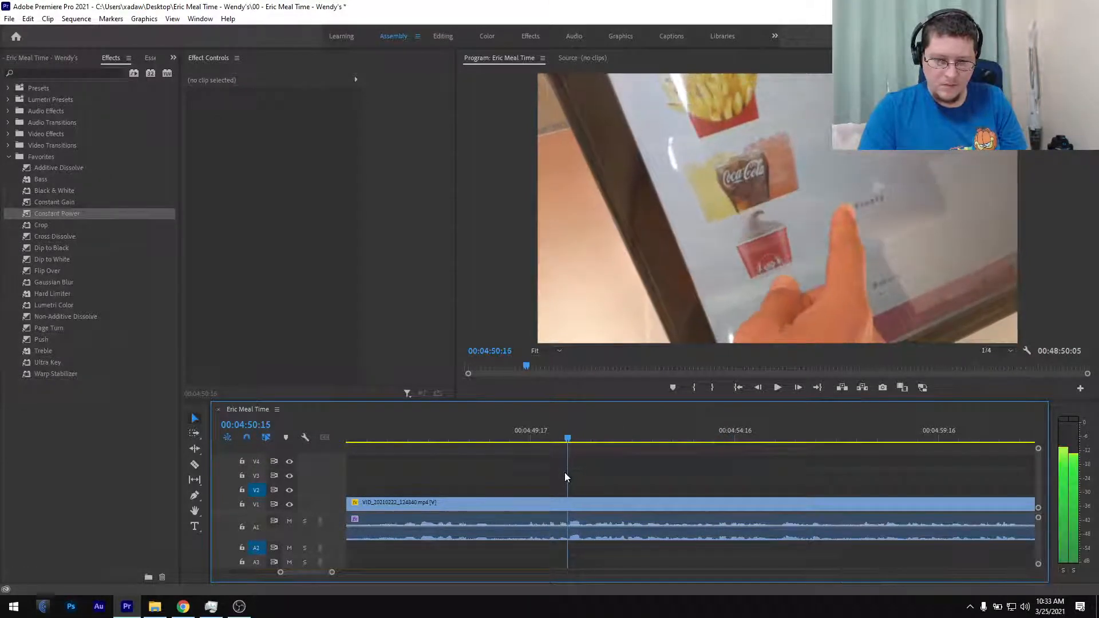
{"action": "key", "text": "ctrl+k"}
{"action": "key", "text": "minus"}
{"action": "left_click", "coordinate": [548, 504]}
{"action": "key", "text": "shift+Delete"}
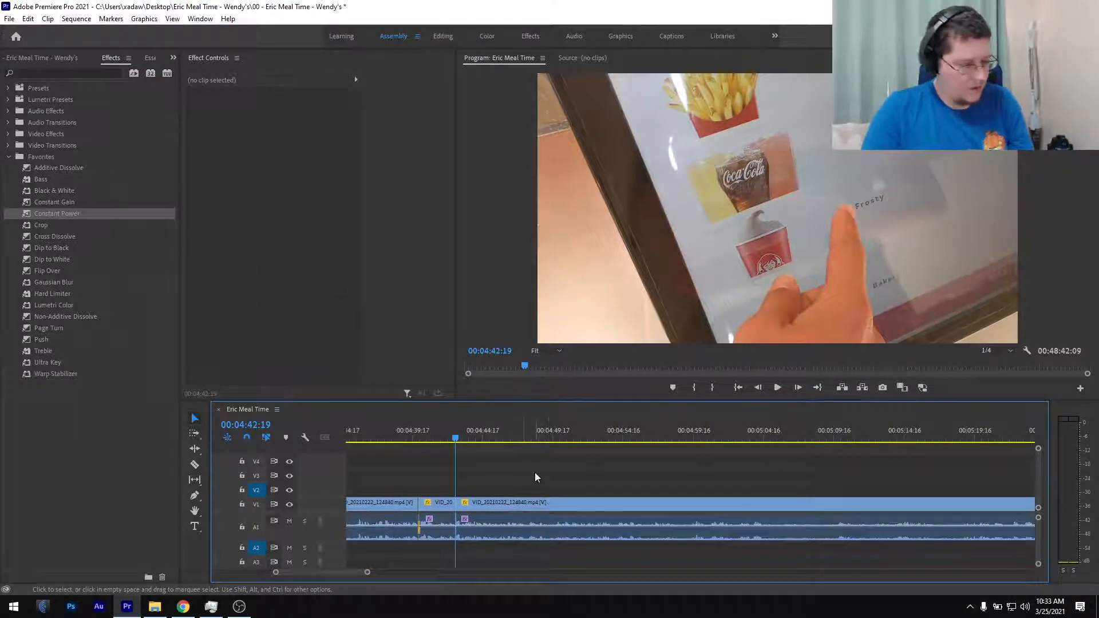
- Add a Constant Power audio transition at the 00:04:42:19 cut on A1 and save the project
{"action": "left_click", "coordinate": [439, 438]}
{"action": "left_click_drag", "start_coordinate": [47, 216], "coordinate": [461, 543]}
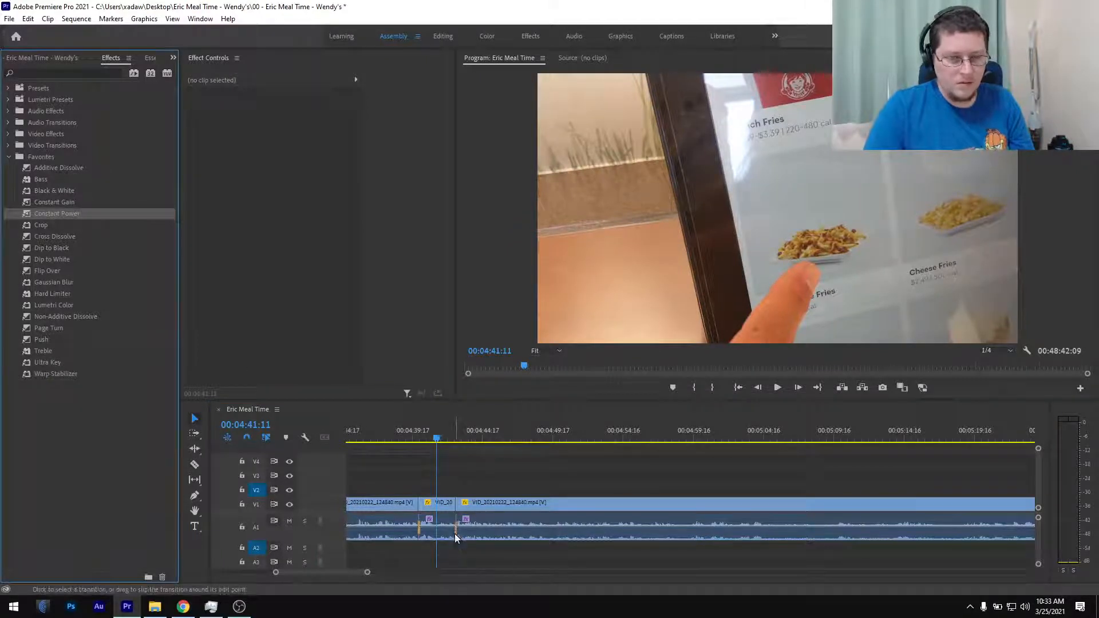
{"action": "key", "text": "ctrl+s"}
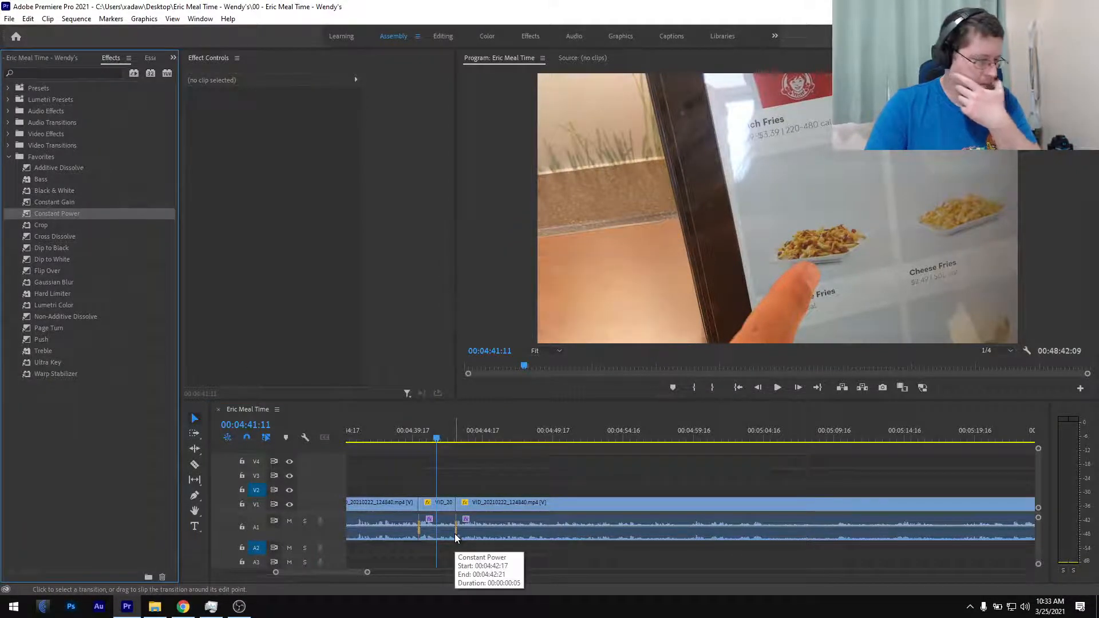
- Play the footage past the last transition through the Frosty selection and split the clip at 00:04:49:10
{"action": "key", "text": "space"}
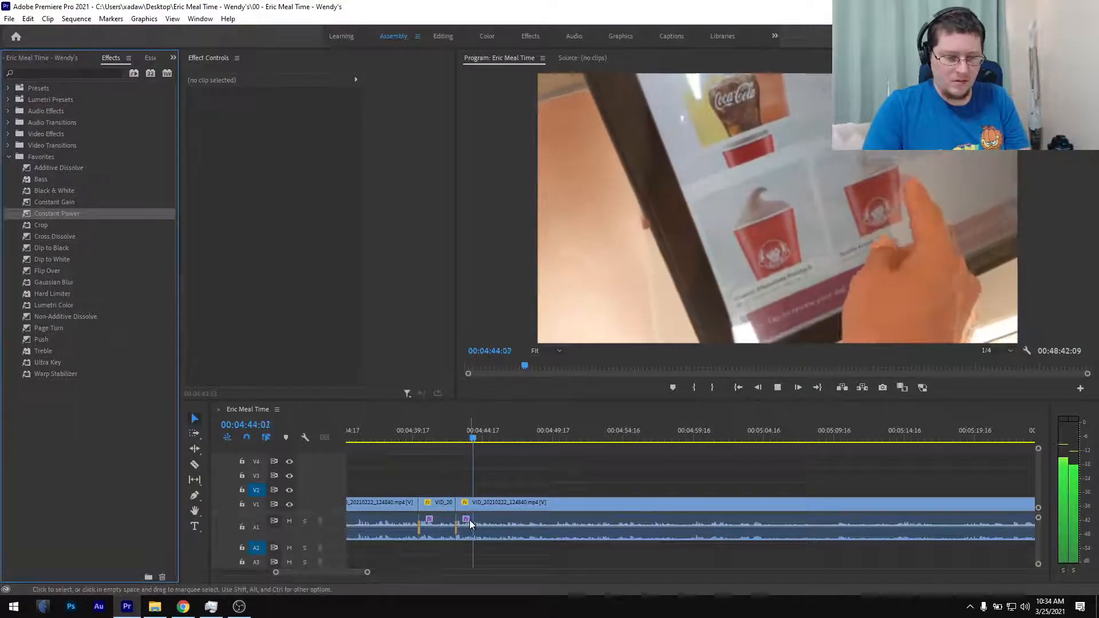
{"action": "scroll", "coordinate": [470, 520], "scroll_direction": "down", "scroll_amount": 2}
{"action": "scroll", "coordinate": [510, 473], "scroll_direction": "up", "scroll_amount": 2}
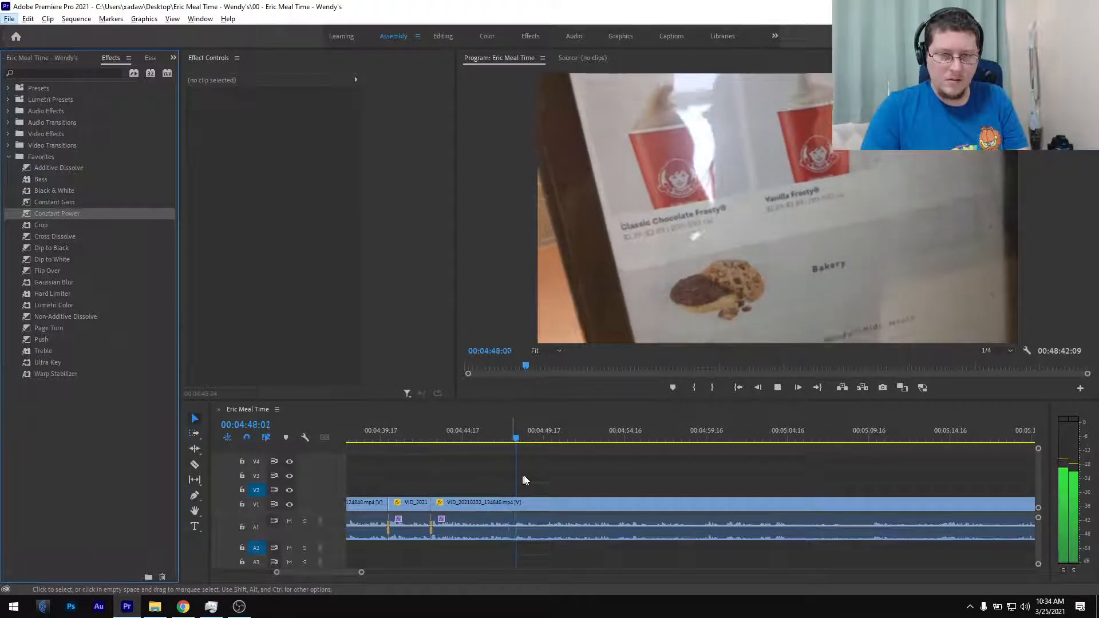
{"action": "scroll", "coordinate": [564, 473], "scroll_direction": "up", "scroll_amount": 2}
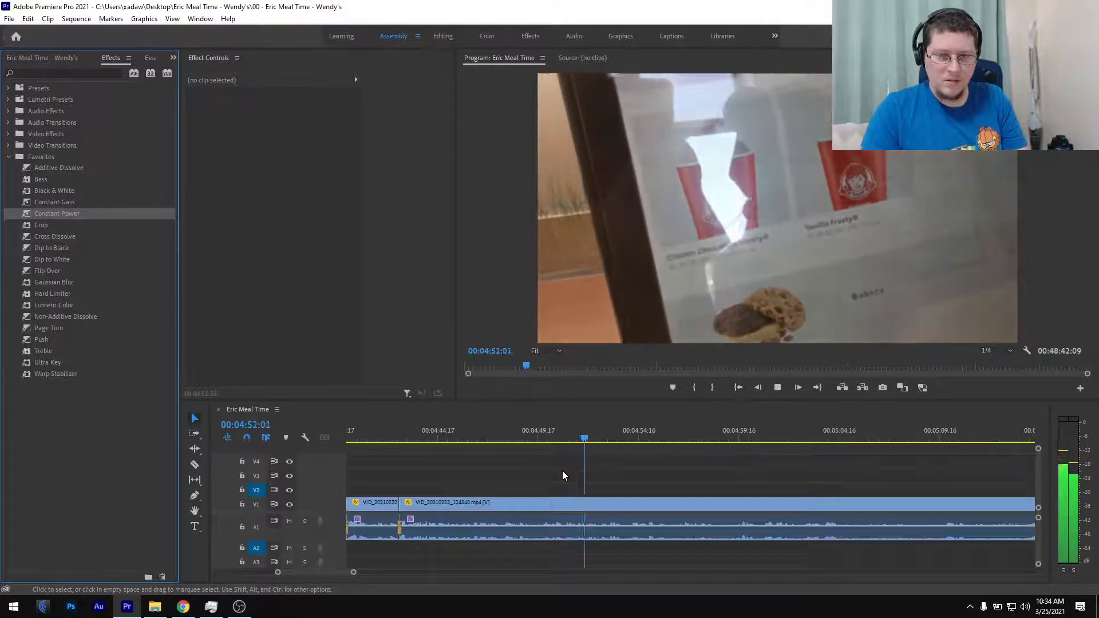
{"action": "scroll", "coordinate": [564, 475], "scroll_direction": "down", "scroll_amount": 2}
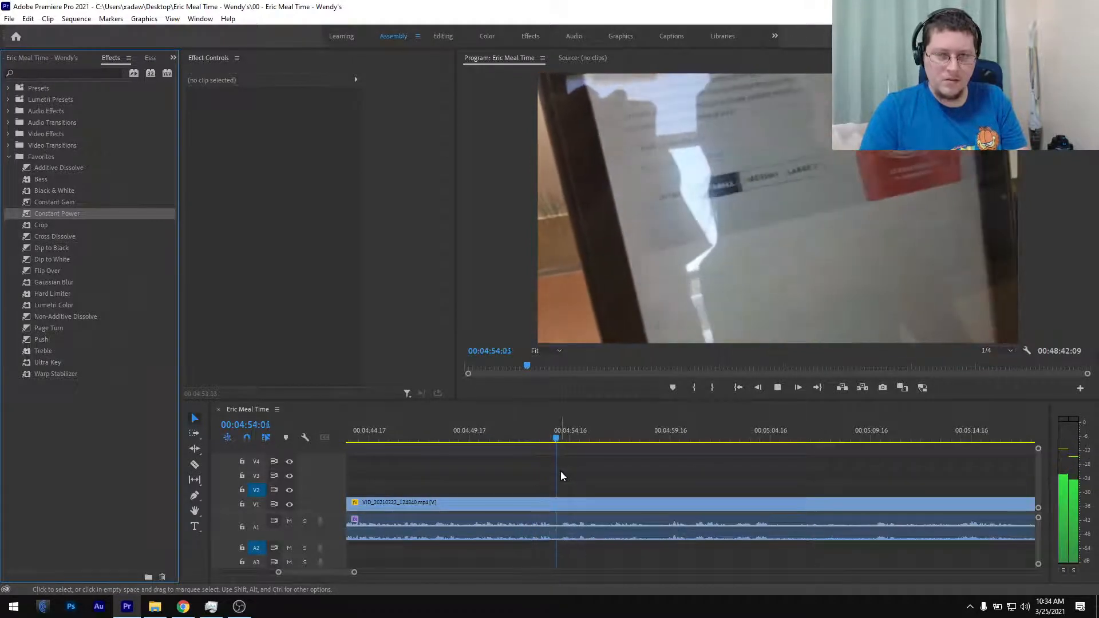
{"action": "key", "text": "space"}
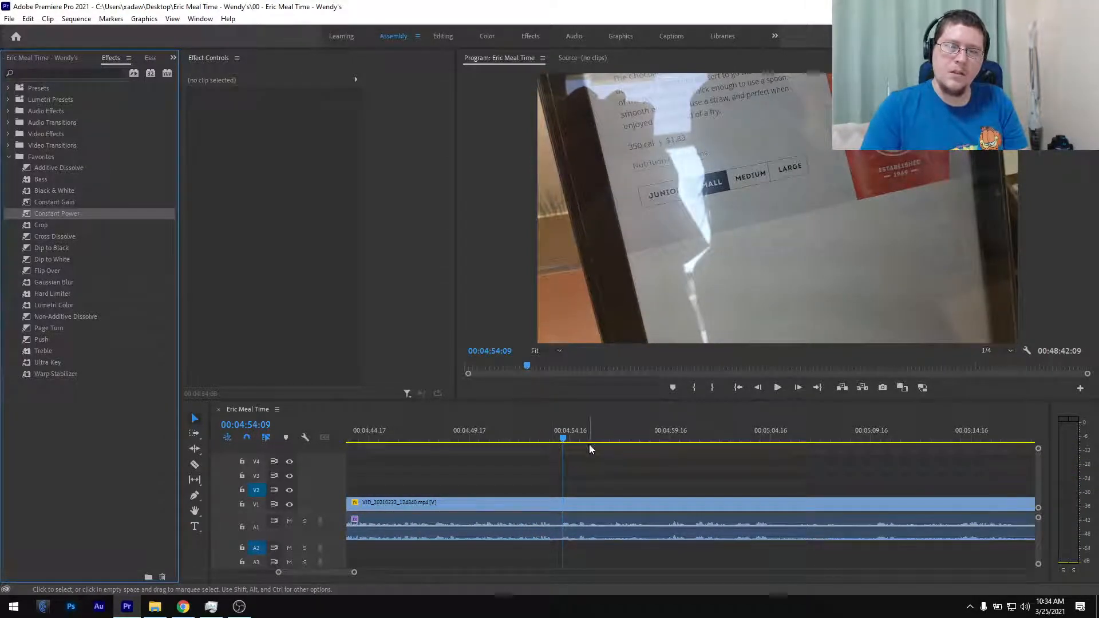
{"action": "key", "text": "space"}
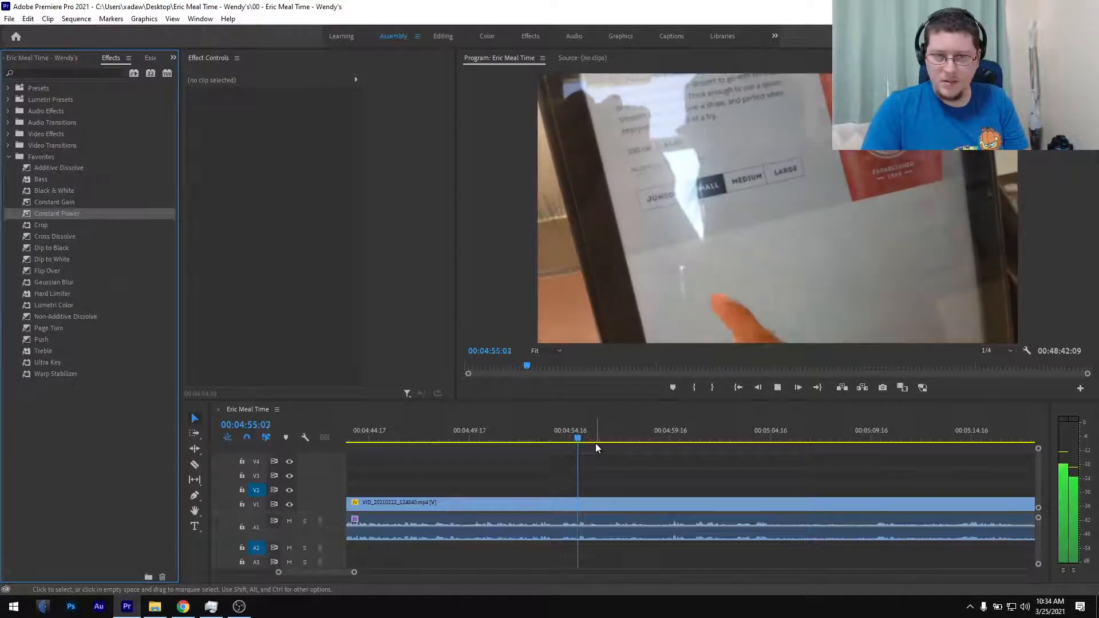
{"action": "left_click", "coordinate": [473, 434]}
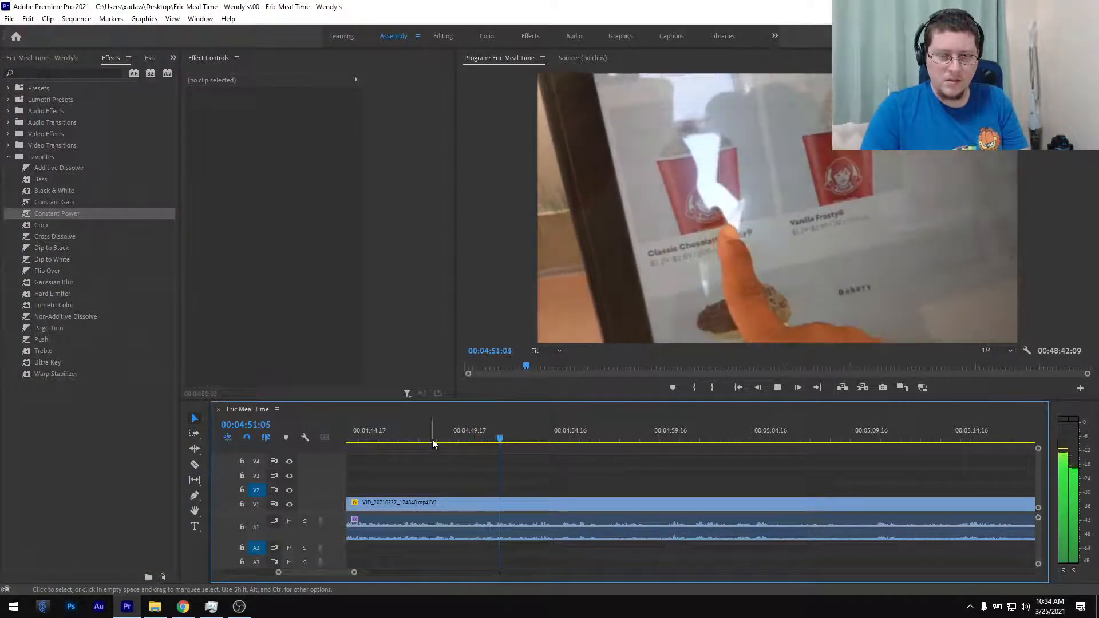
{"action": "left_click", "coordinate": [431, 439]}
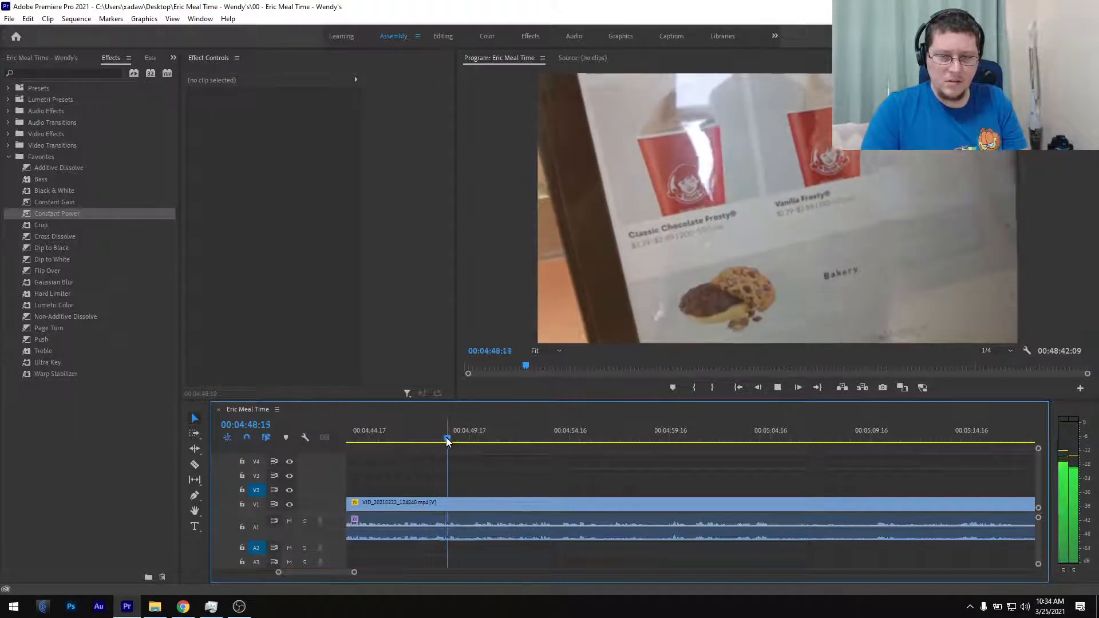
{"action": "key", "text": "space"}
{"action": "left_click", "coordinate": [459, 439]}
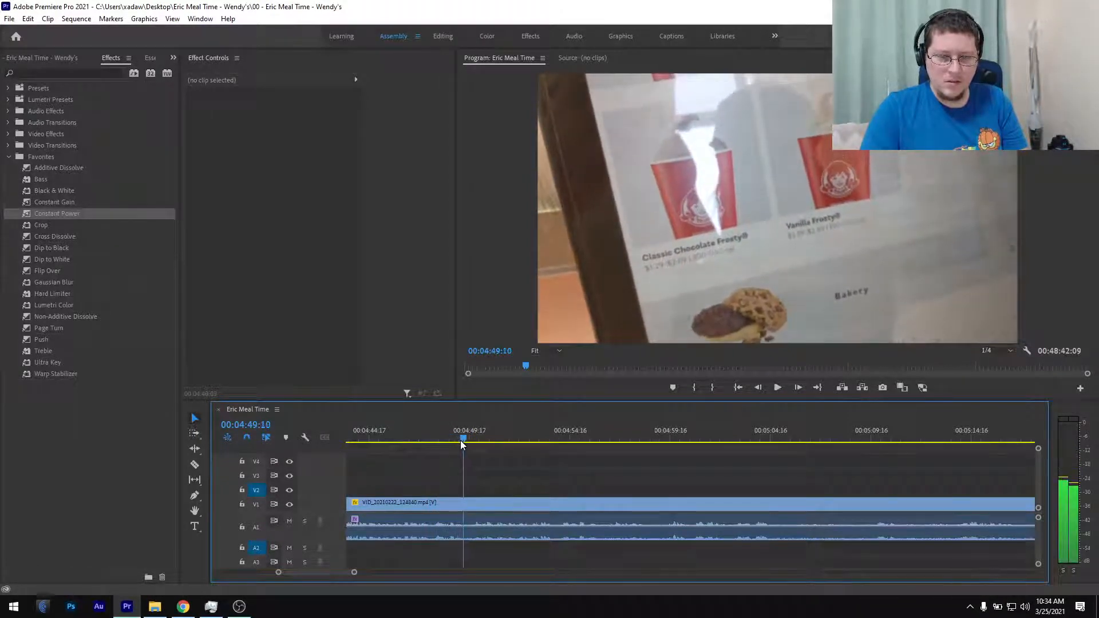
{"action": "key", "text": "ctrl+k"}
- Review the footage from the Classic Chocolate Frosty size screen to the order summary for the next cut point
{"action": "left_click", "coordinate": [664, 438]}
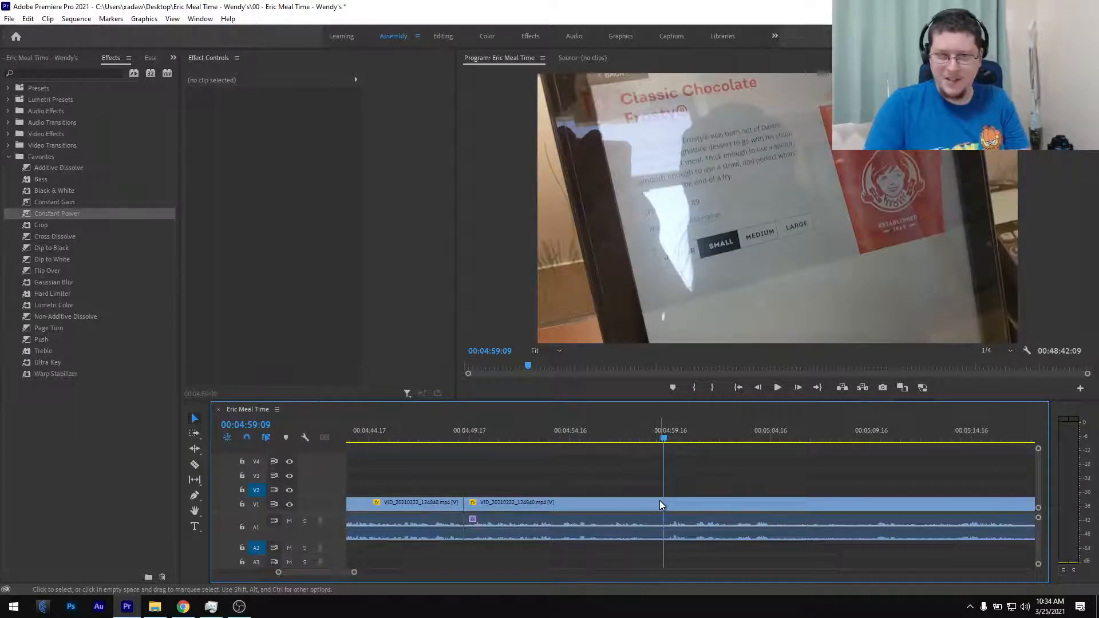
{"action": "key", "text": "space"}
{"action": "key", "text": "minus"}
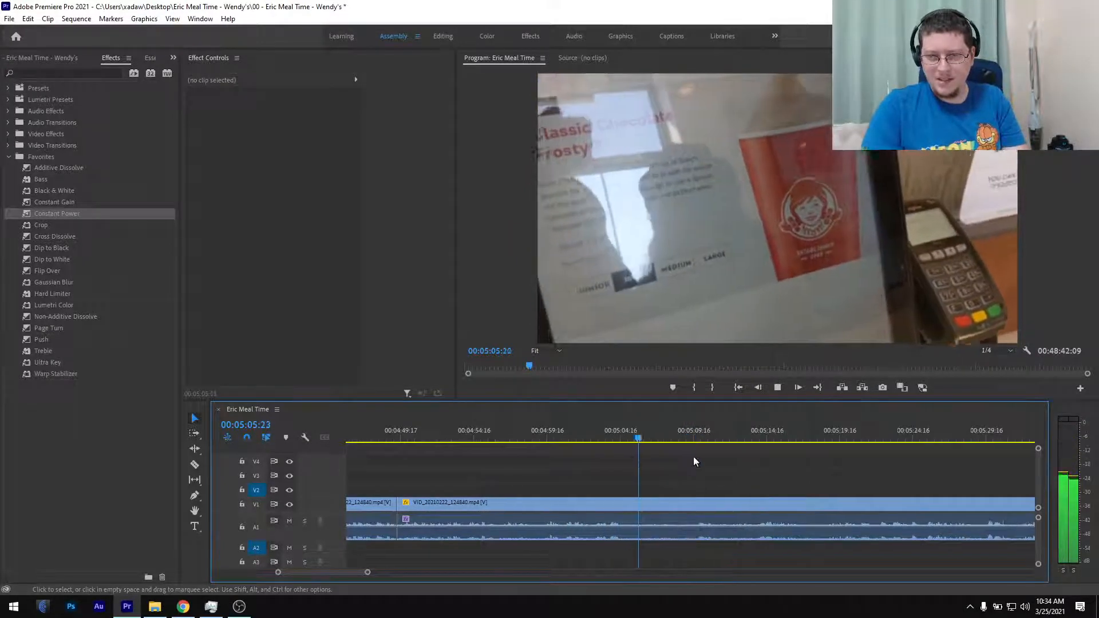
{"action": "left_click", "coordinate": [695, 428]}
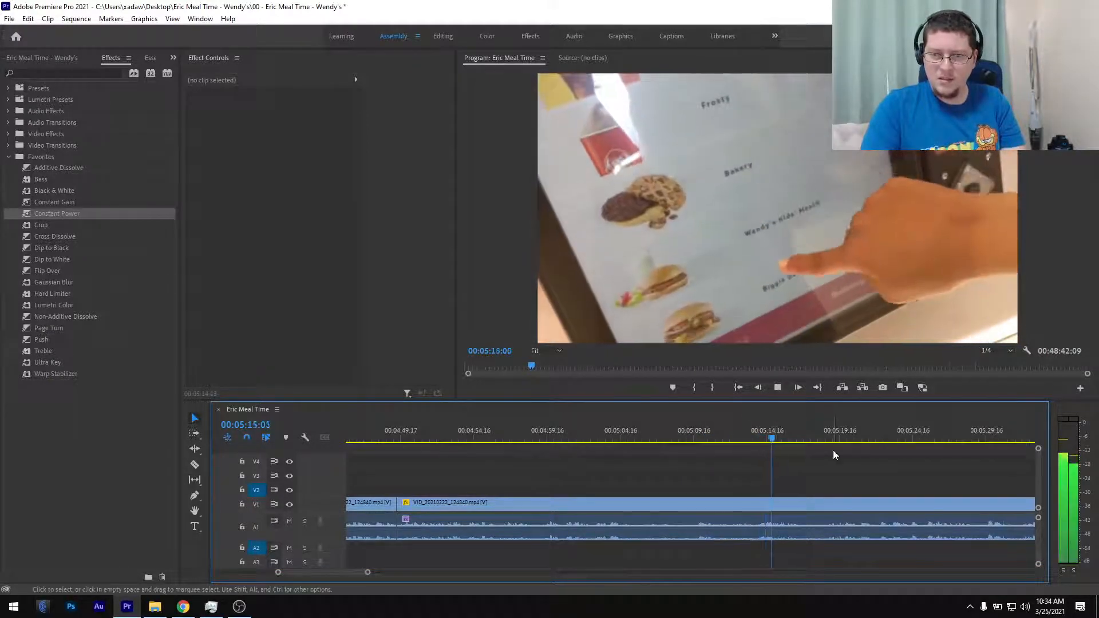
{"action": "left_click", "coordinate": [852, 436]}
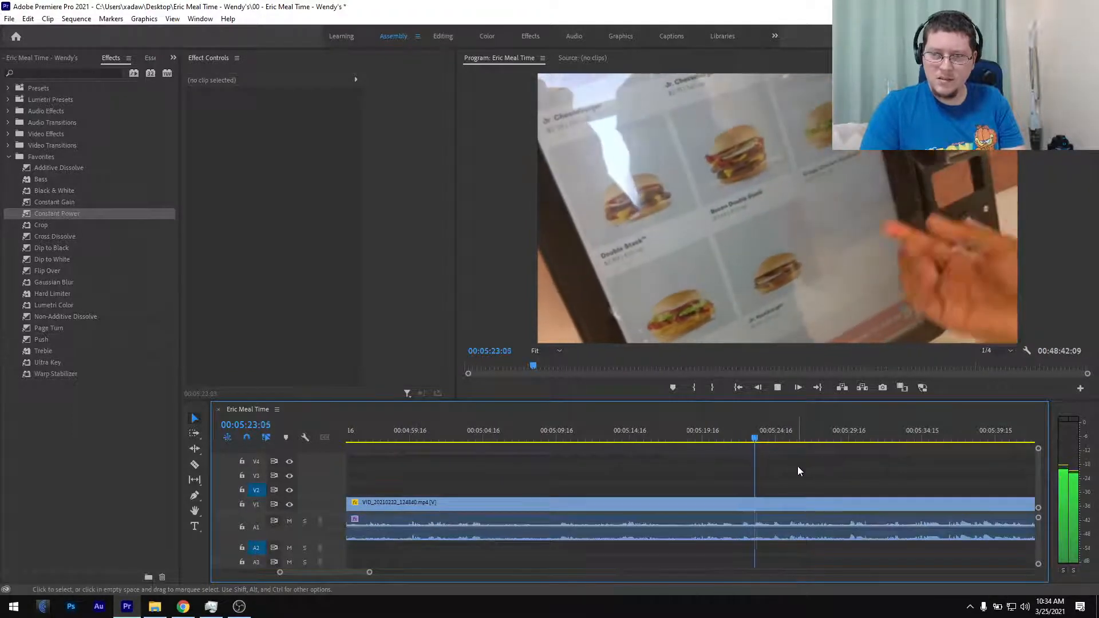
{"action": "key", "text": "minus"}
{"action": "key", "text": "minus"}
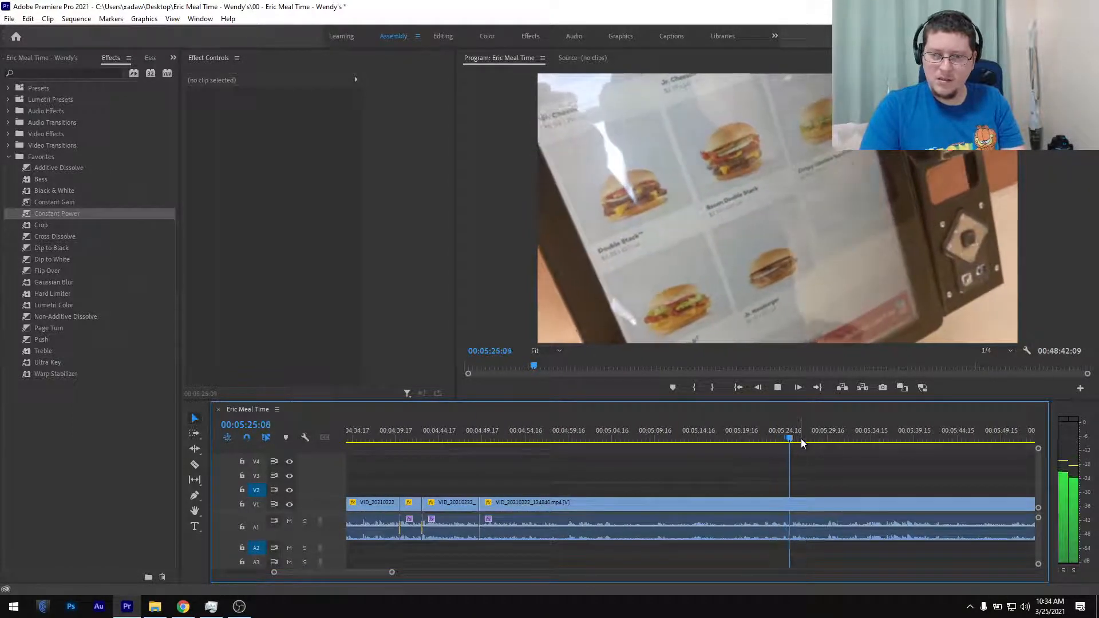
{"action": "left_click", "coordinate": [801, 438]}
{"action": "left_click", "coordinate": [820, 436]}
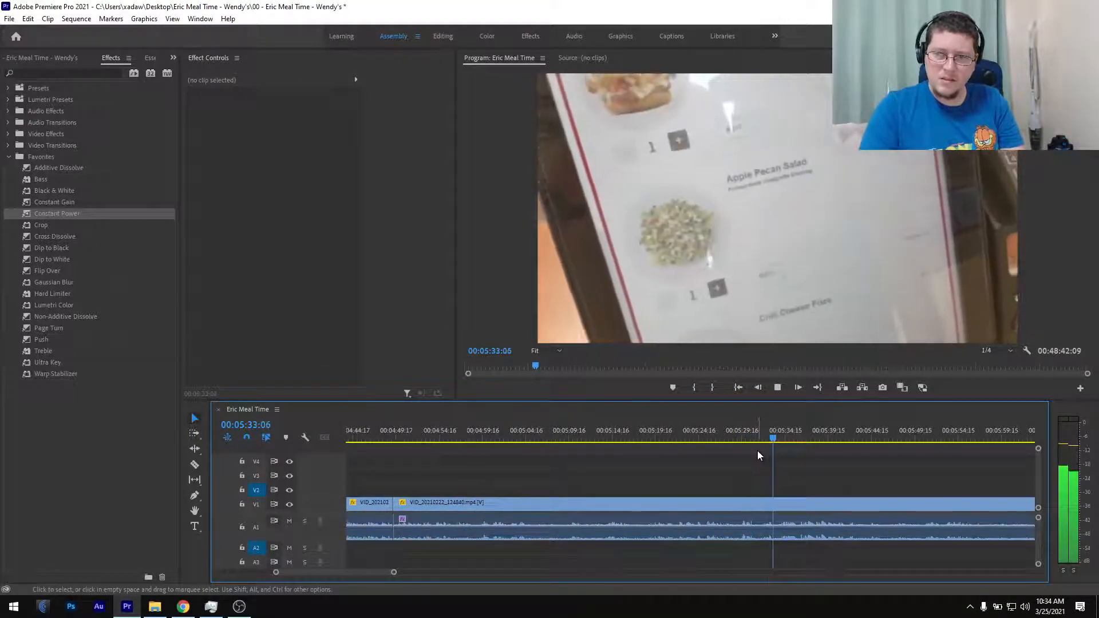
{"action": "key", "text": "="}
{"action": "key", "text": "space"}
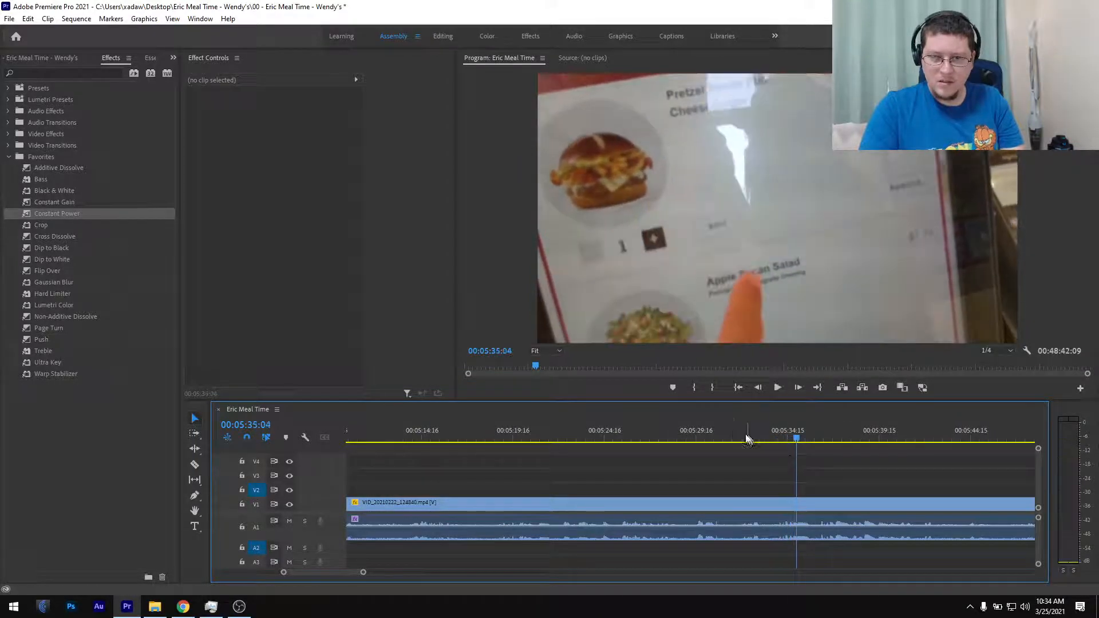
- Split the footage at about 00:05:29 on the order summary, remove the passage from 00:04:49:10 up to that cut, close the gap and save
{"action": "left_click_drag", "start_coordinate": [724, 434], "coordinate": [698, 450]}
{"action": "key", "text": "ctrl+shift+k"}
{"action": "scroll", "coordinate": [680, 473], "scroll_direction": "down", "scroll_amount": 4}
{"action": "scroll", "coordinate": [675, 476], "scroll_direction": "up", "scroll_amount": 1}
{"action": "left_click", "coordinate": [676, 503]}
{"action": "key", "text": "shift+Delete"}
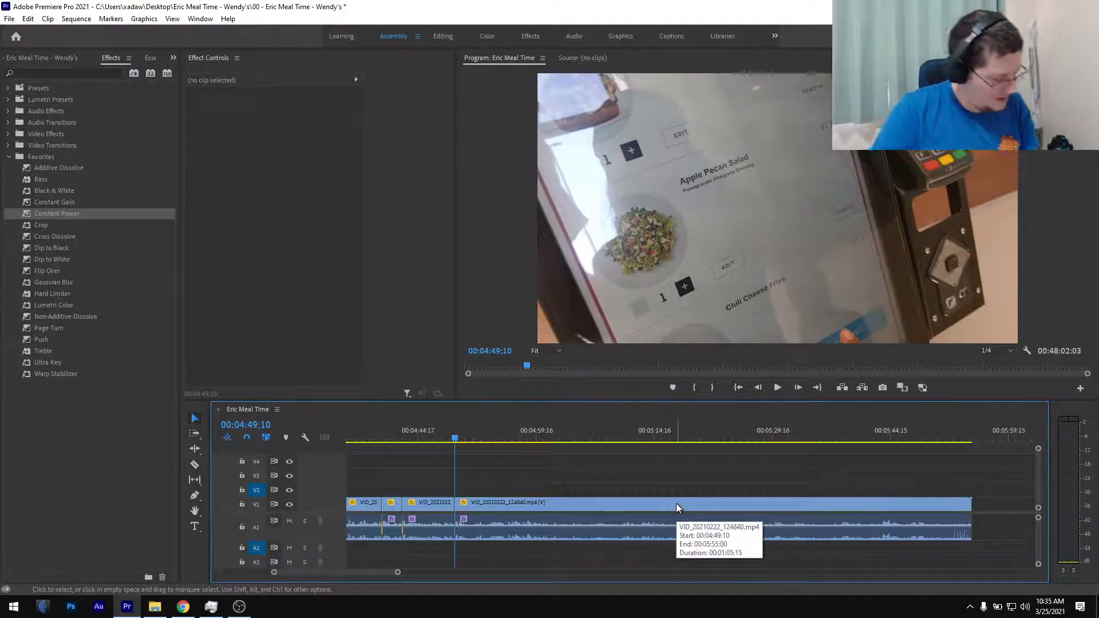
{"action": "key", "text": "ctrl+s"}
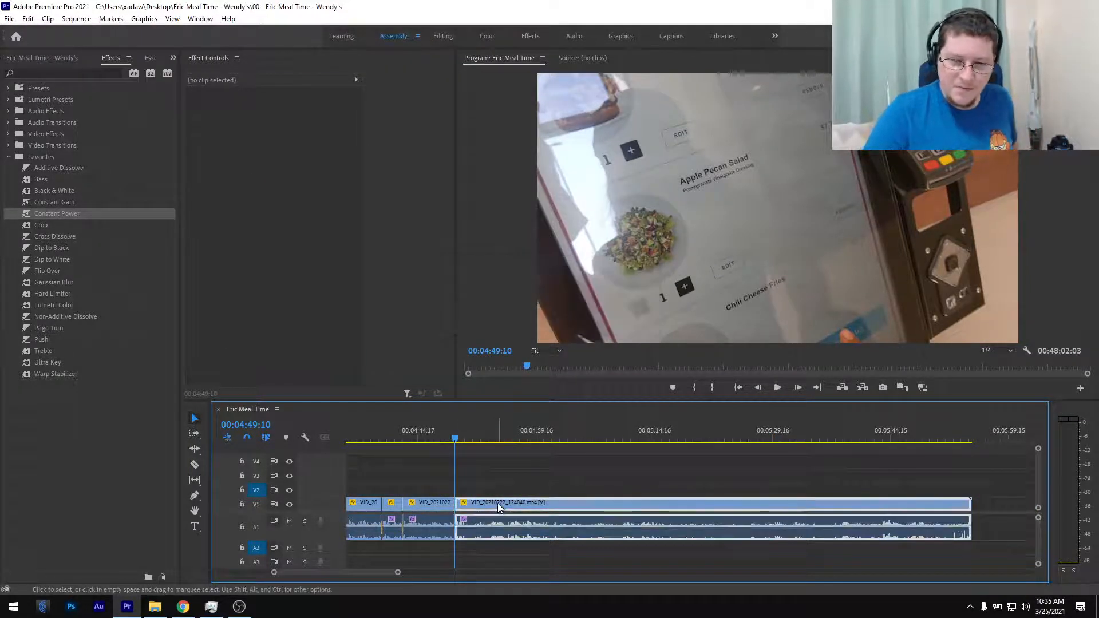
- Add a Constant Power audio transition at the 00:04:49:10 cut on A1 and save the project
{"action": "left_click", "coordinate": [498, 505]}
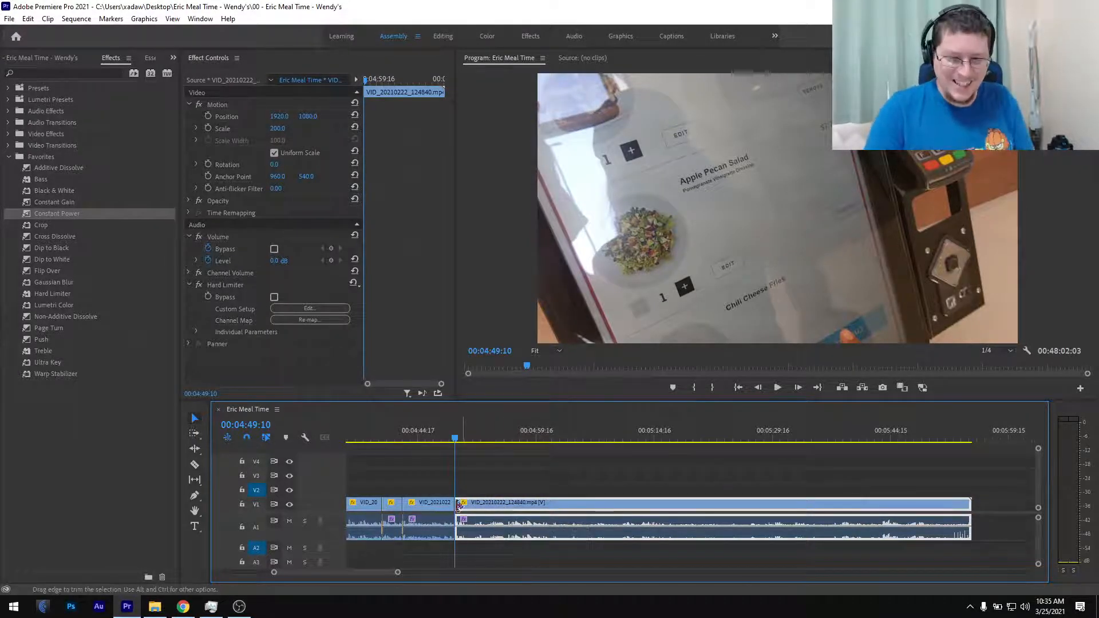
{"action": "key", "text": "equal"}
{"action": "key", "text": "equal"}
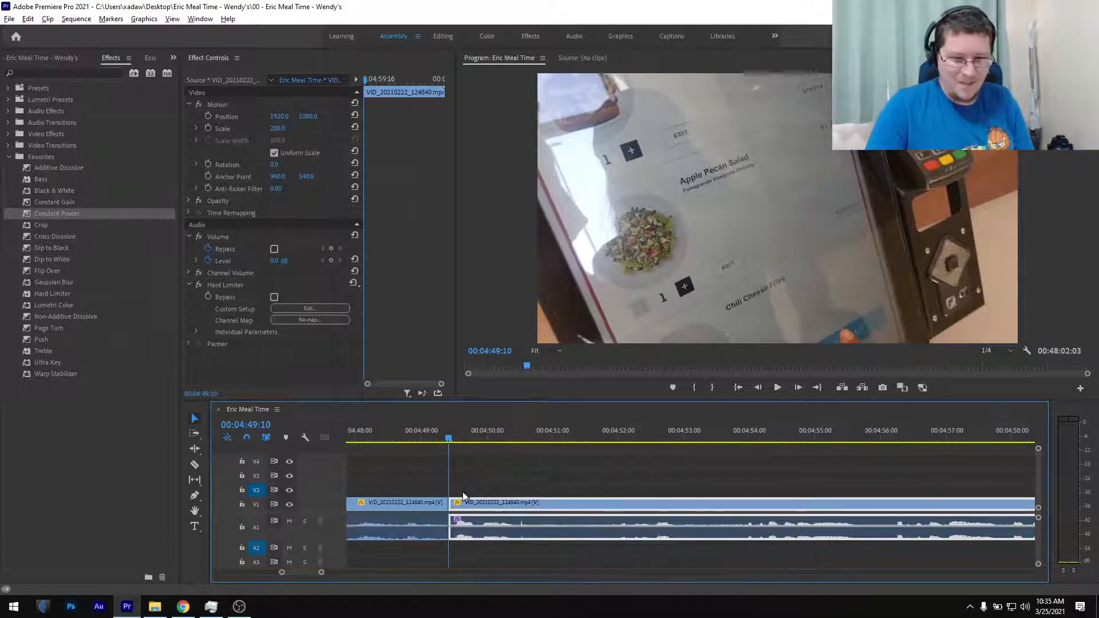
{"action": "left_click_drag", "start_coordinate": [435, 438], "coordinate": [416, 438]}
{"action": "left_click_drag", "start_coordinate": [62, 215], "coordinate": [451, 537]}
{"action": "scroll", "coordinate": [451, 537], "scroll_direction": "down", "scroll_amount": 3}
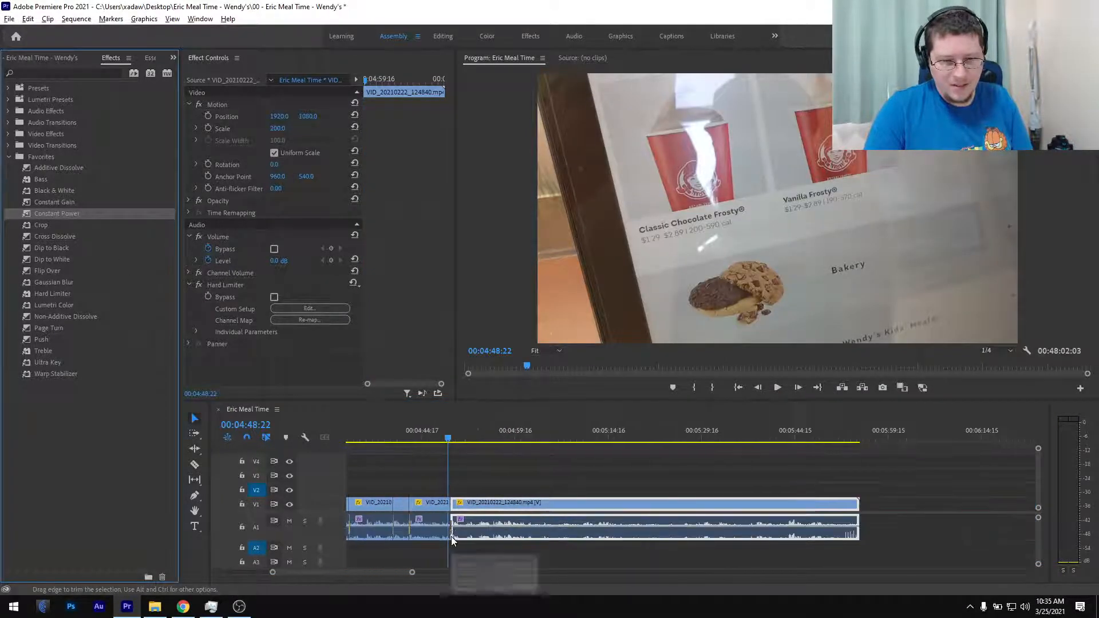
{"action": "scroll", "coordinate": [452, 538], "scroll_direction": "down", "scroll_amount": 1}
{"action": "key", "text": "ctrl+s"}
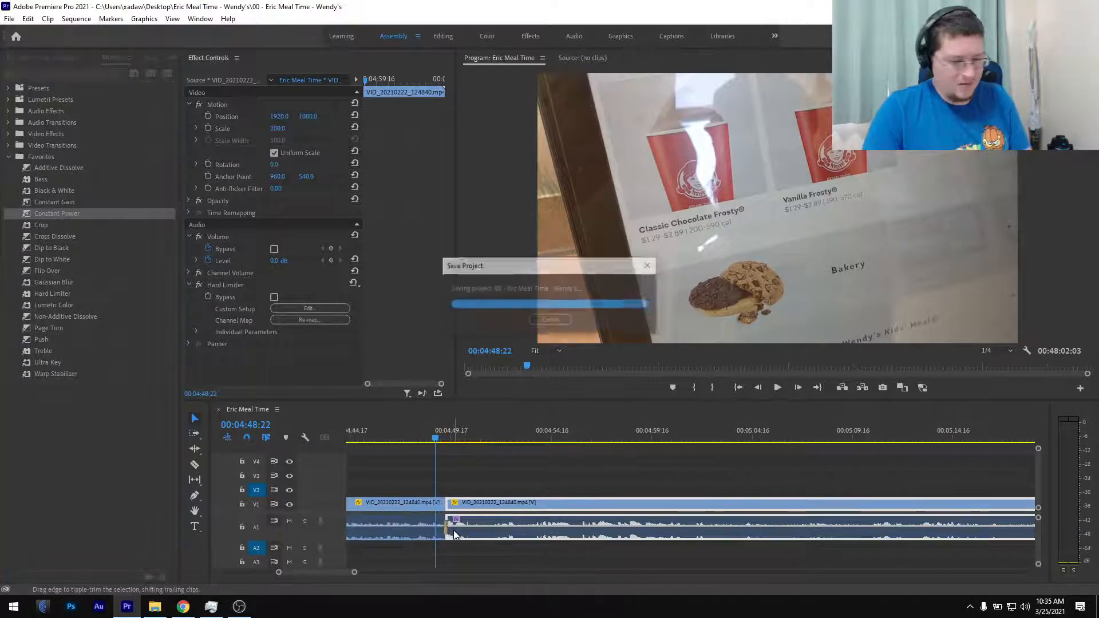
{"action": "left_click", "coordinate": [470, 479]}
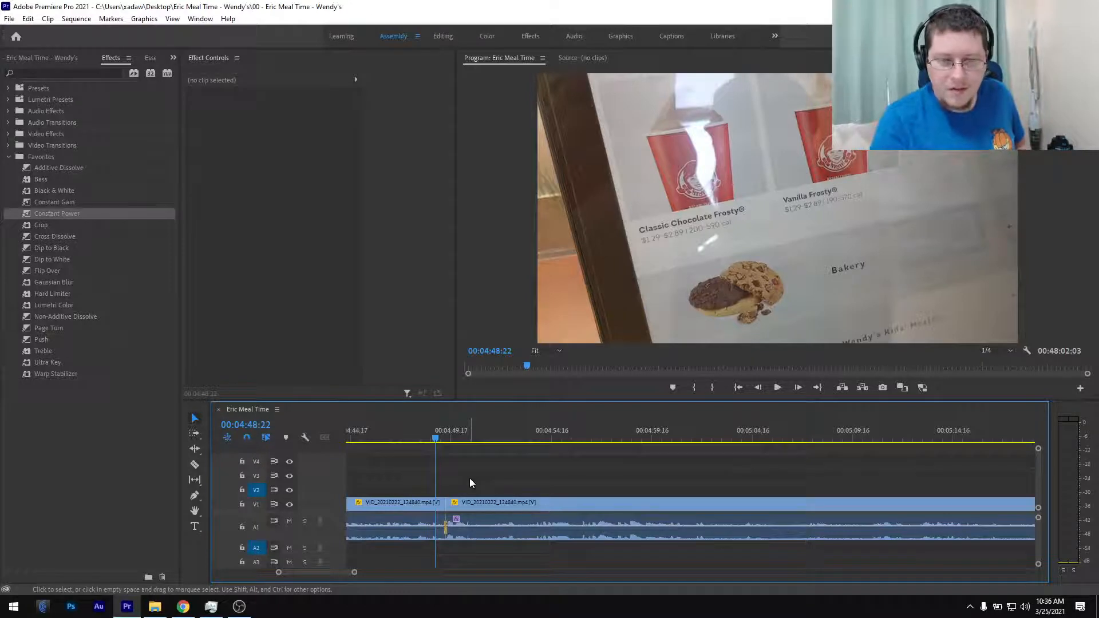
- Split the order summary footage twice around 00:04:50, remove the short passage between the two cuts and close the gap
{"action": "left_click", "coordinate": [443, 435]}
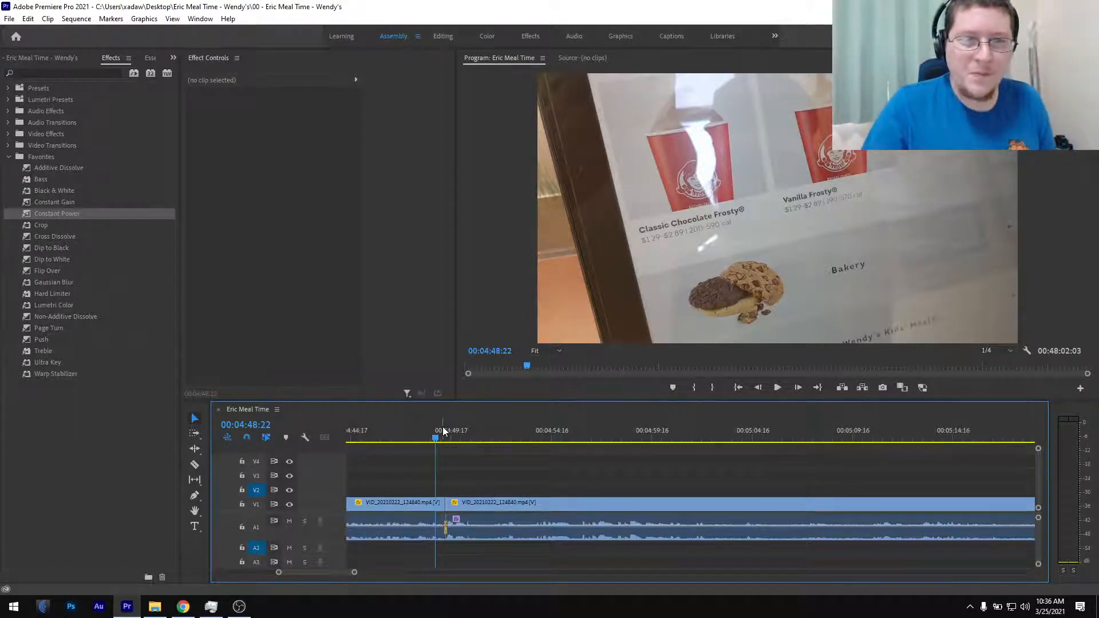
{"action": "key", "text": "space"}
{"action": "scroll", "coordinate": [448, 453], "scroll_direction": "down", "scroll_amount": 1}
{"action": "scroll", "coordinate": [443, 475], "scroll_direction": "up", "scroll_amount": 2}
{"action": "left_click_drag", "start_coordinate": [441, 440], "coordinate": [475, 452]}
{"action": "key", "text": "ctrl+k"}
{"action": "key", "text": "ctrl+k"}
{"action": "left_click", "coordinate": [452, 502]}
{"action": "key", "text": "shift+Delete"}
- Add a Constant Power audio transition on A1 at the new cut just after 00:04:50 and save the project
{"action": "left_click", "coordinate": [404, 439]}
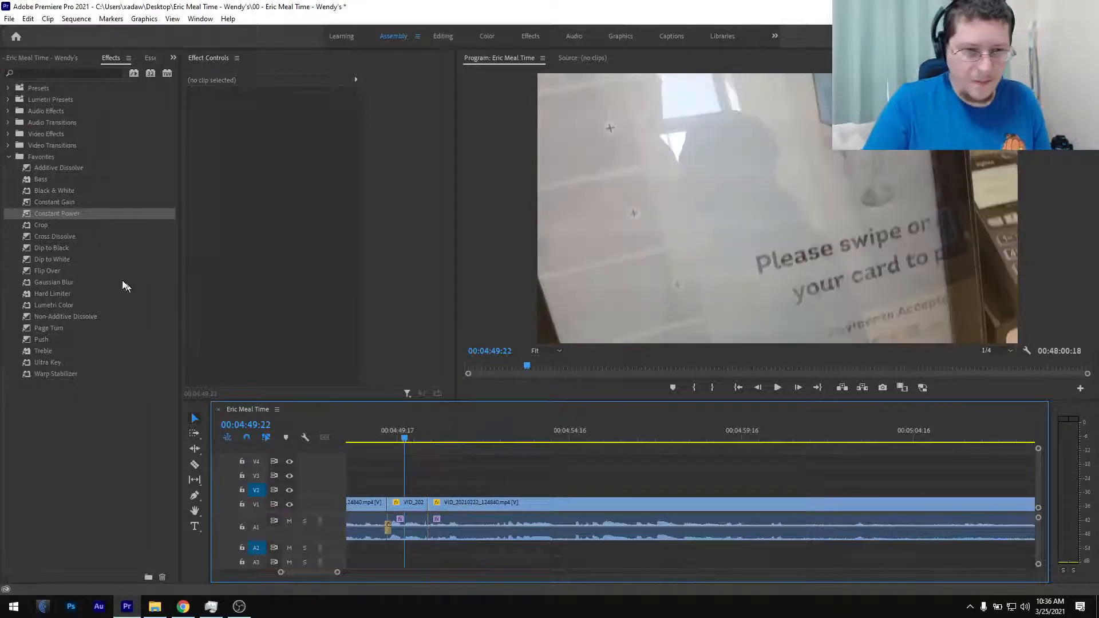
{"action": "left_click_drag", "start_coordinate": [67, 213], "coordinate": [424, 531]}
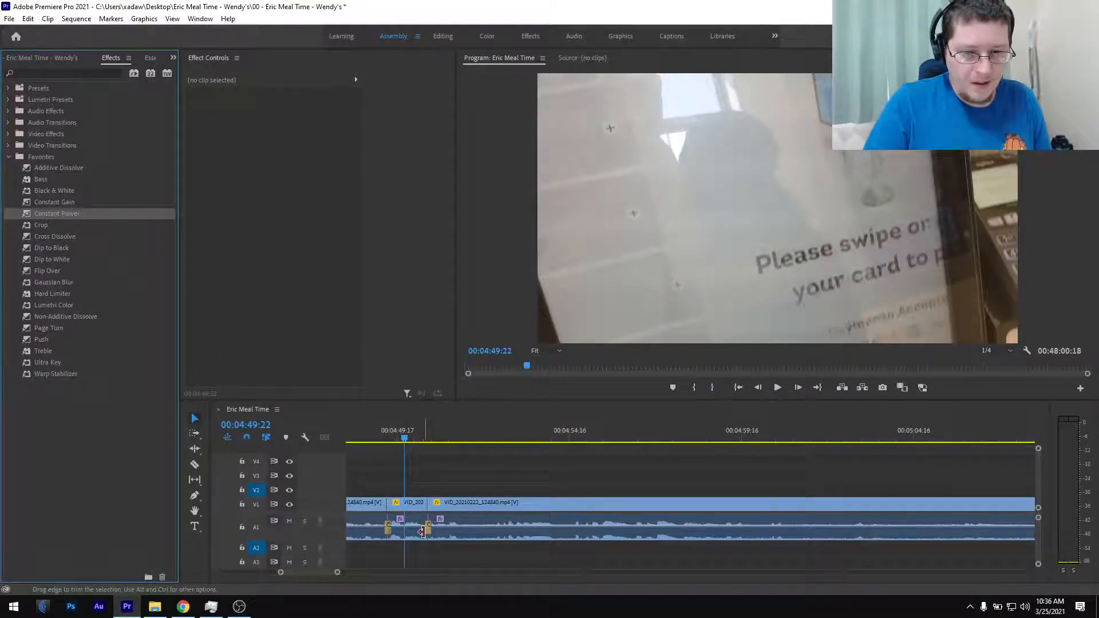
{"action": "key", "text": "ctrl+s"}
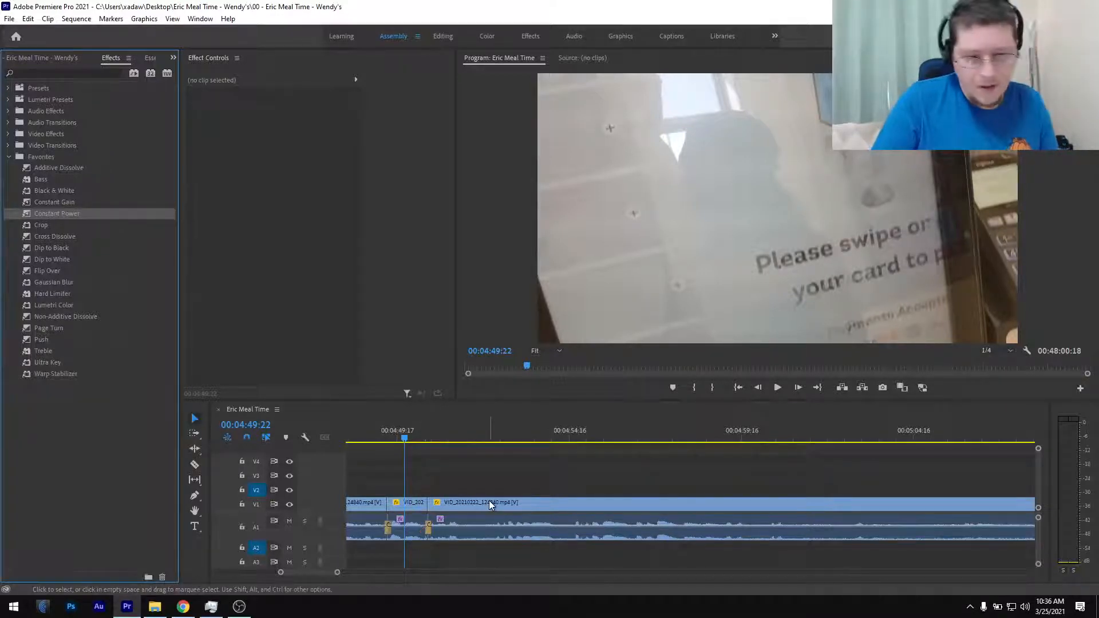
- Return the playhead to the start of the sequence and enlarge the program monitor for a full review
{"action": "scroll", "coordinate": [470, 507], "scroll_direction": "down", "scroll_amount": 1}
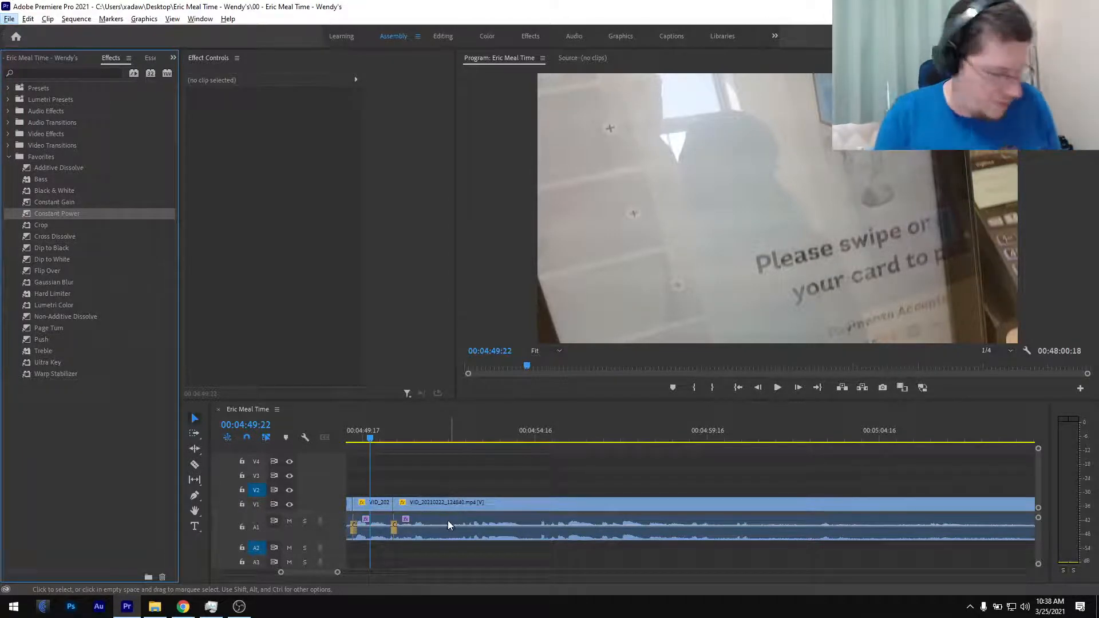
{"action": "scroll", "coordinate": [402, 486], "scroll_direction": "down", "scroll_amount": 5}
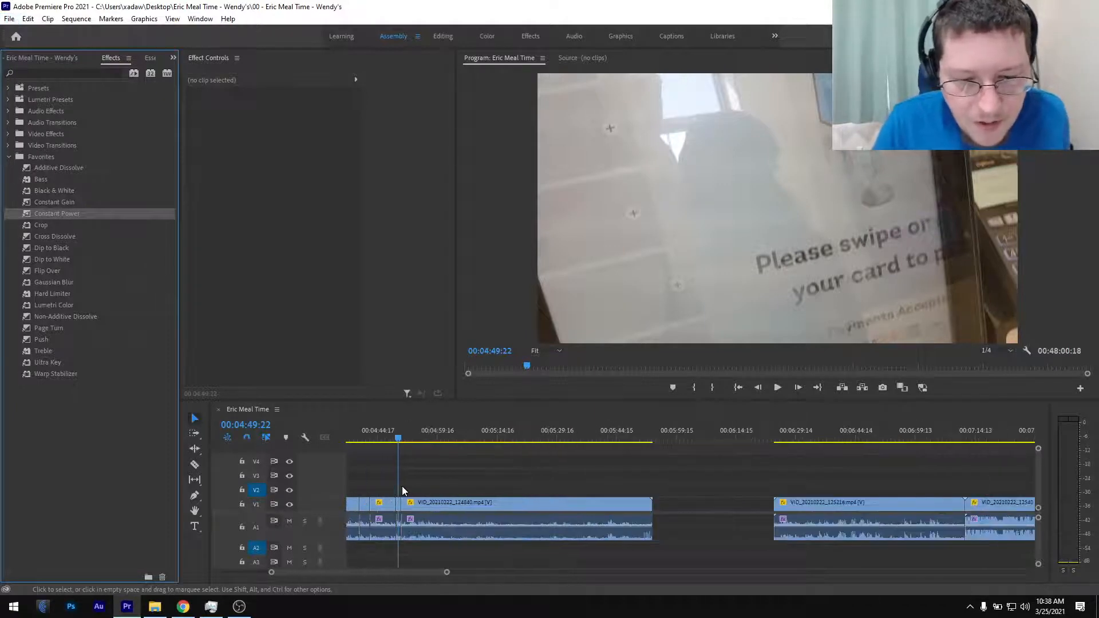
{"action": "scroll", "coordinate": [402, 486], "scroll_direction": "down", "scroll_amount": 5}
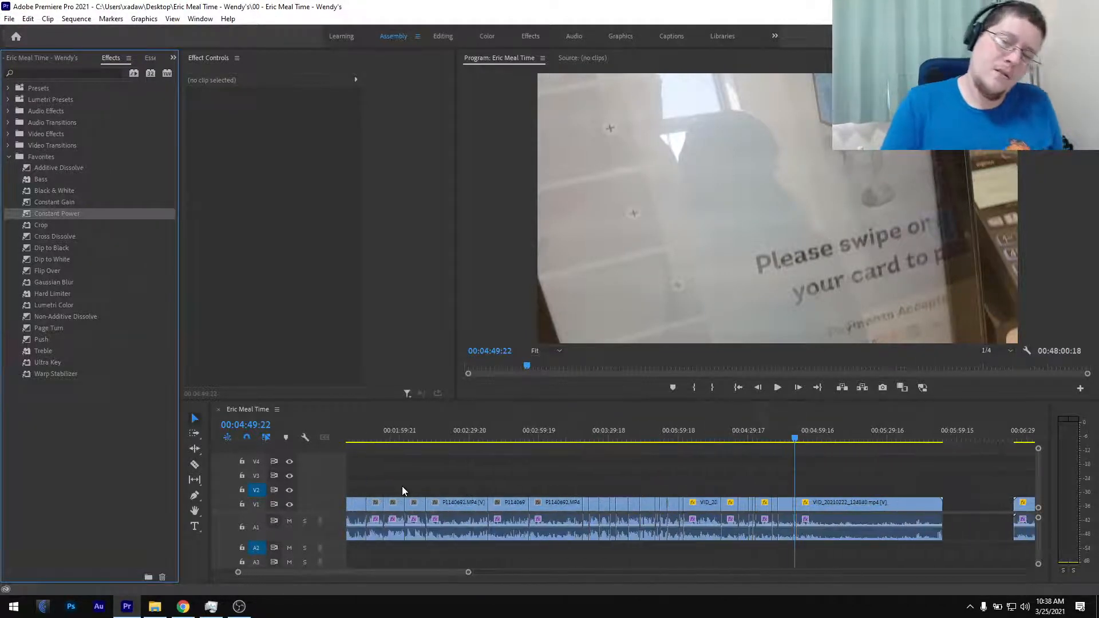
{"action": "scroll", "coordinate": [402, 486], "scroll_direction": "up", "scroll_amount": 4}
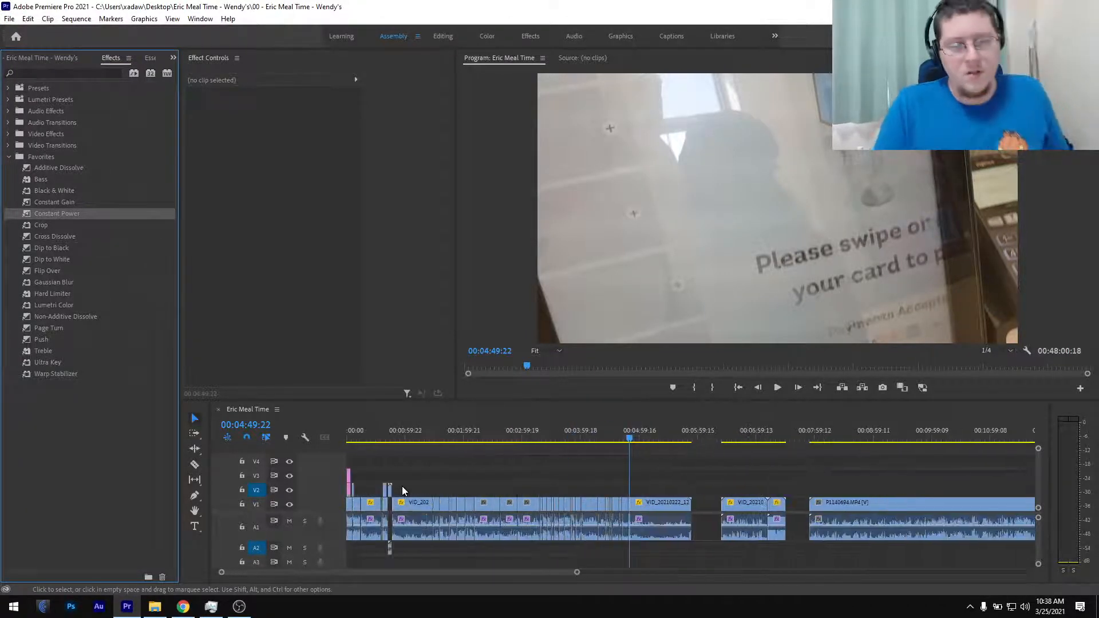
{"action": "scroll", "coordinate": [388, 472], "scroll_direction": "up", "scroll_amount": 2}
{"action": "scroll", "coordinate": [388, 472], "scroll_direction": "up", "scroll_amount": 1}
{"action": "left_click_drag", "start_coordinate": [384, 434], "coordinate": [336, 441]}
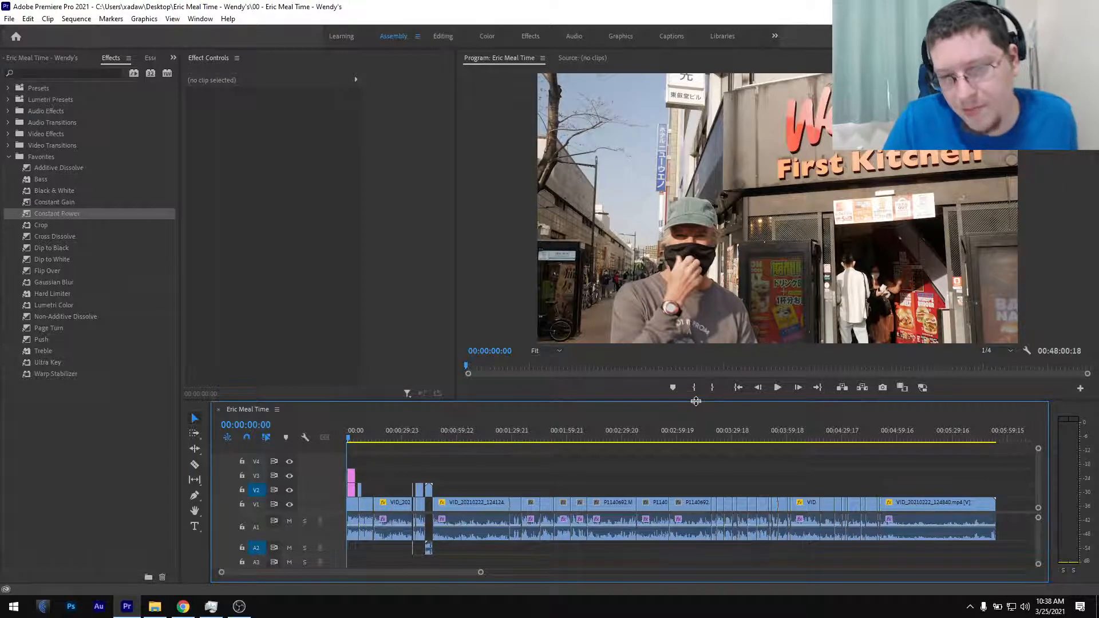
{"action": "left_click_drag", "start_coordinate": [696, 402], "coordinate": [683, 479]}
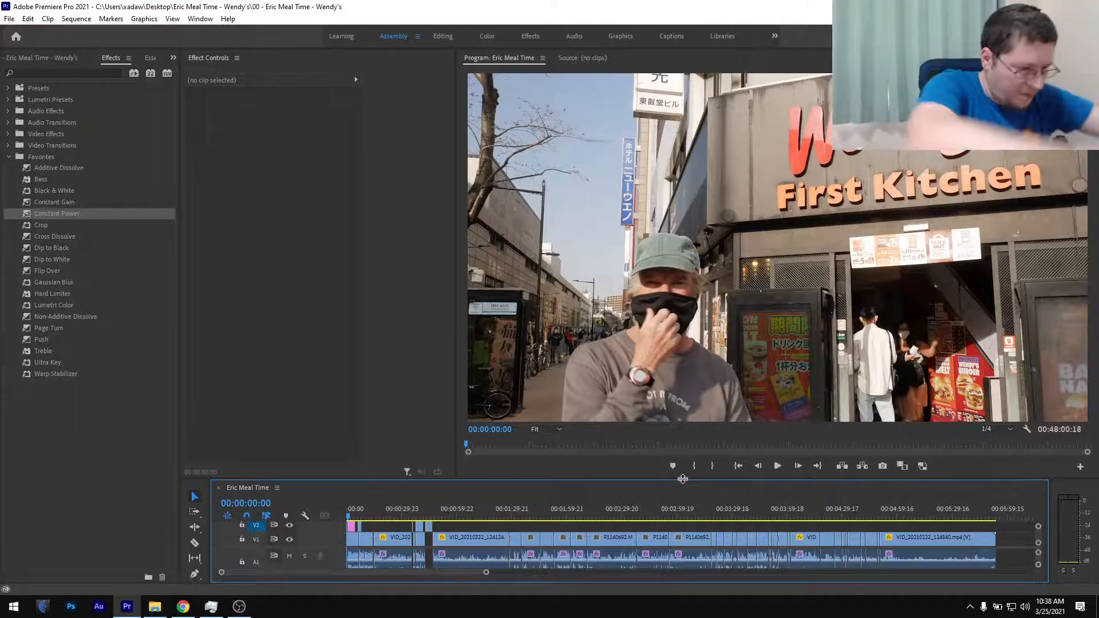
- Play the edit from the beginning to 00:02:01:01 and restore the taller timeline area
{"action": "left_click", "coordinate": [739, 467]}
{"action": "left_click", "coordinate": [777, 466]}
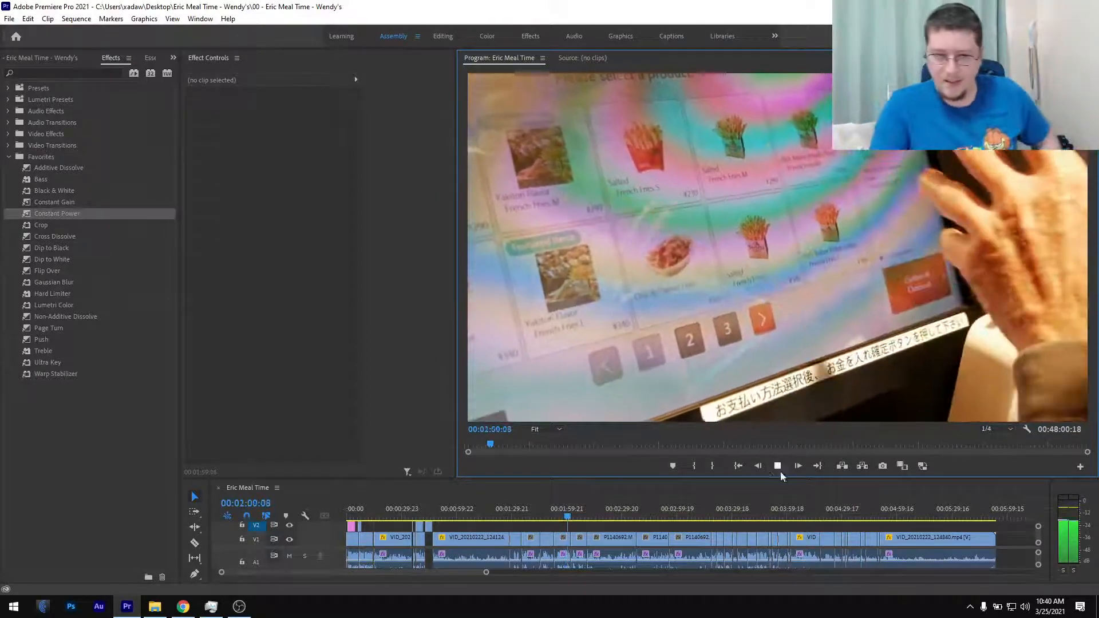
{"action": "left_click", "coordinate": [778, 466]}
{"action": "left_click_drag", "start_coordinate": [737, 478], "coordinate": [738, 391]}
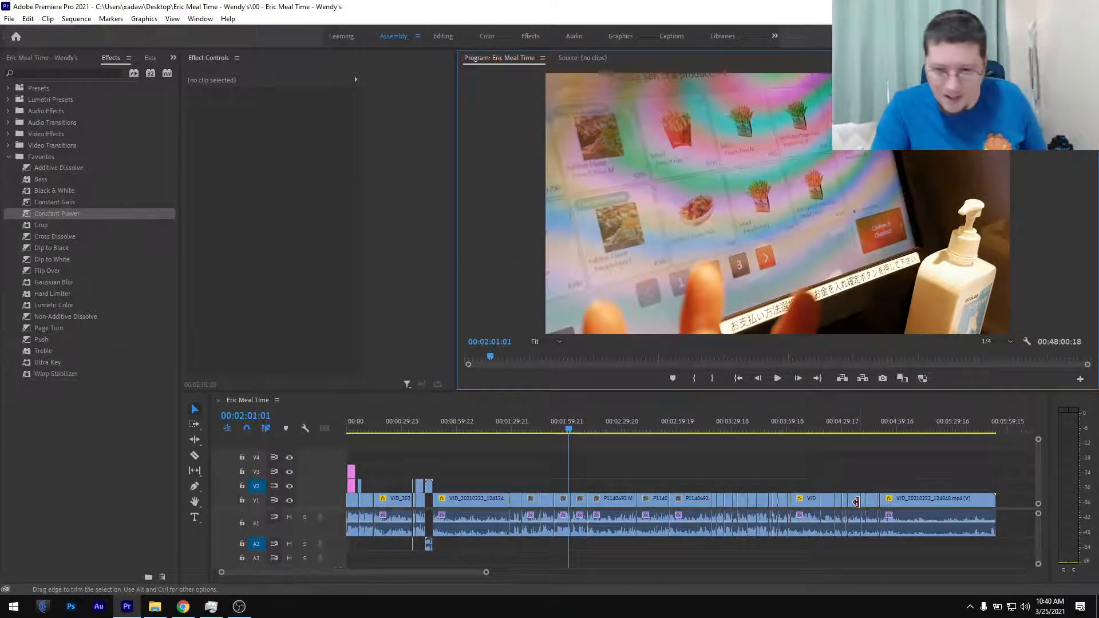
- Place the playhead on the card payment screen at 00:04:50:05
{"action": "scroll", "coordinate": [893, 473], "scroll_direction": "up", "scroll_amount": 8}
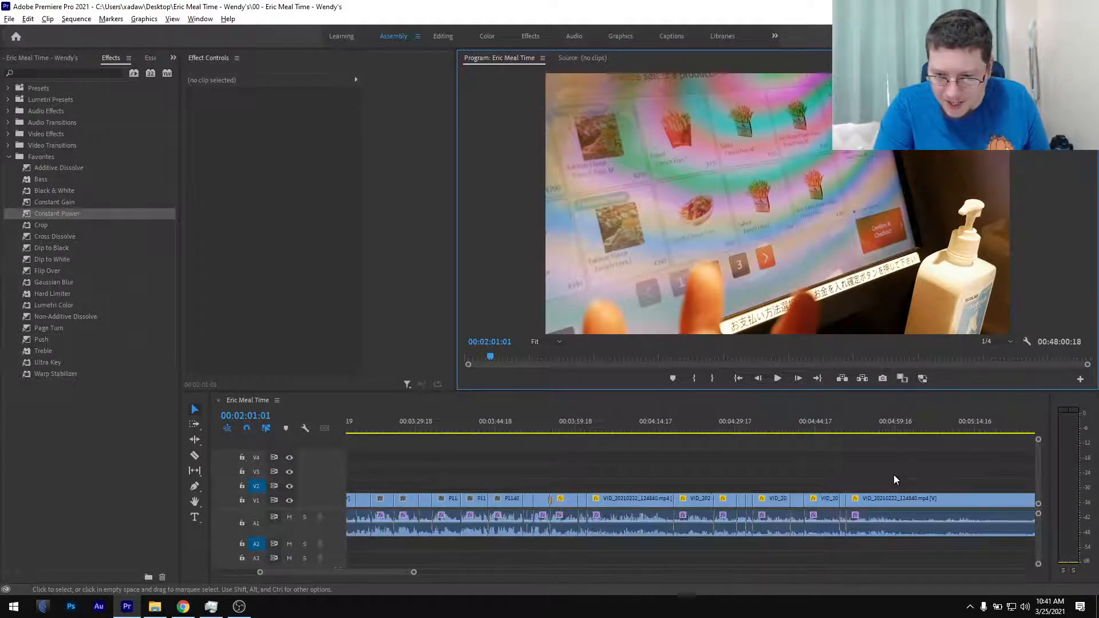
{"action": "scroll", "coordinate": [802, 473], "scroll_direction": "right", "scroll_amount": 1}
{"action": "left_click", "coordinate": [698, 428]}
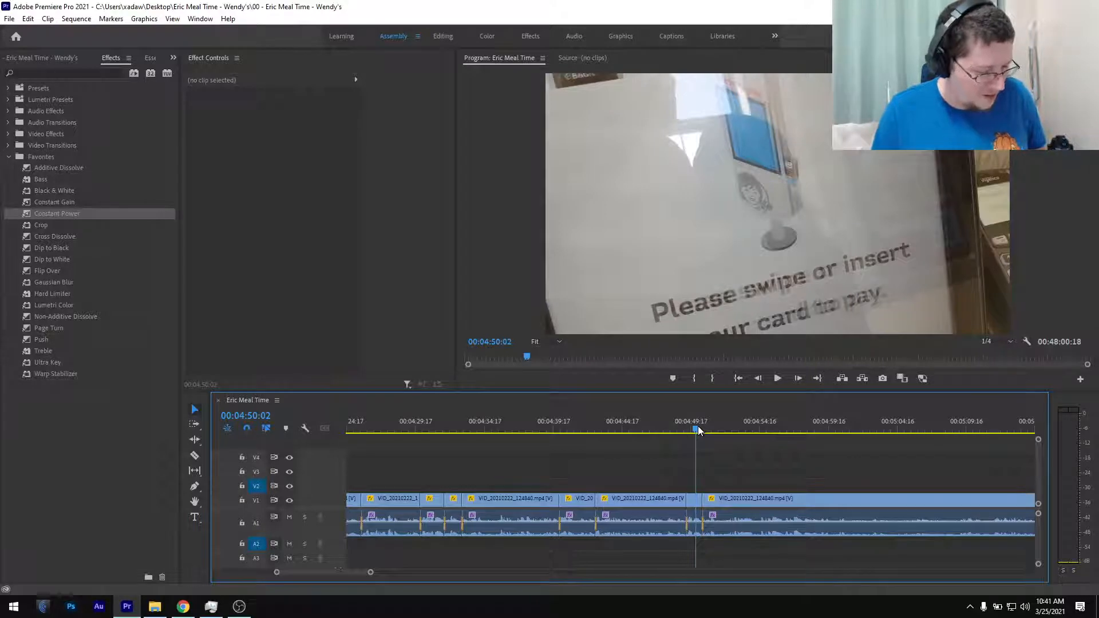
{"action": "left_click", "coordinate": [1050, 611]}
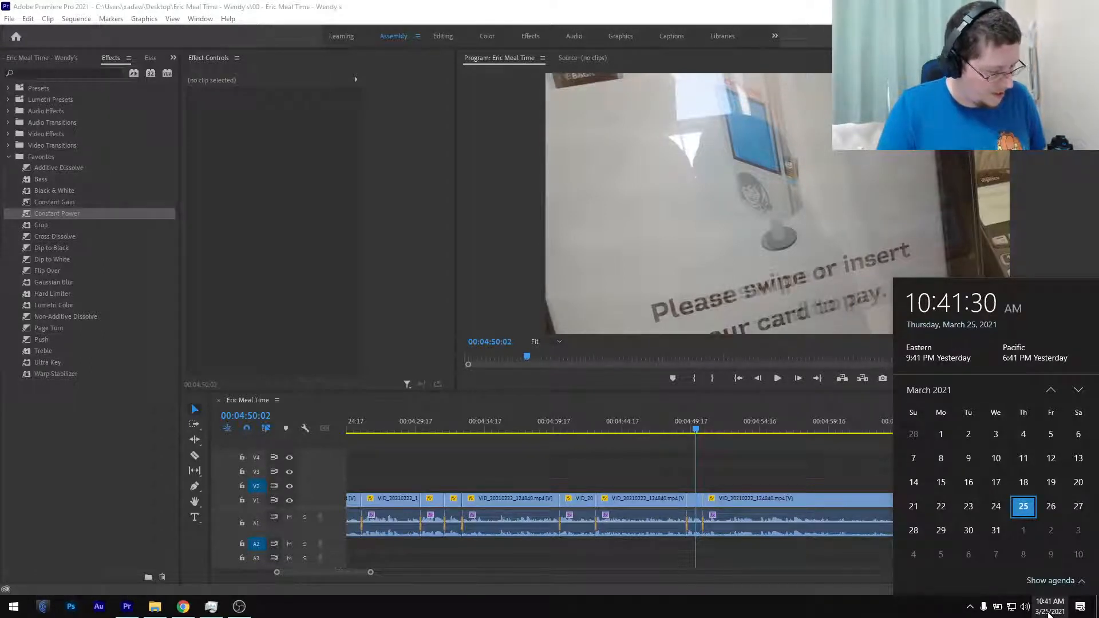
{"action": "left_click", "coordinate": [1050, 609]}
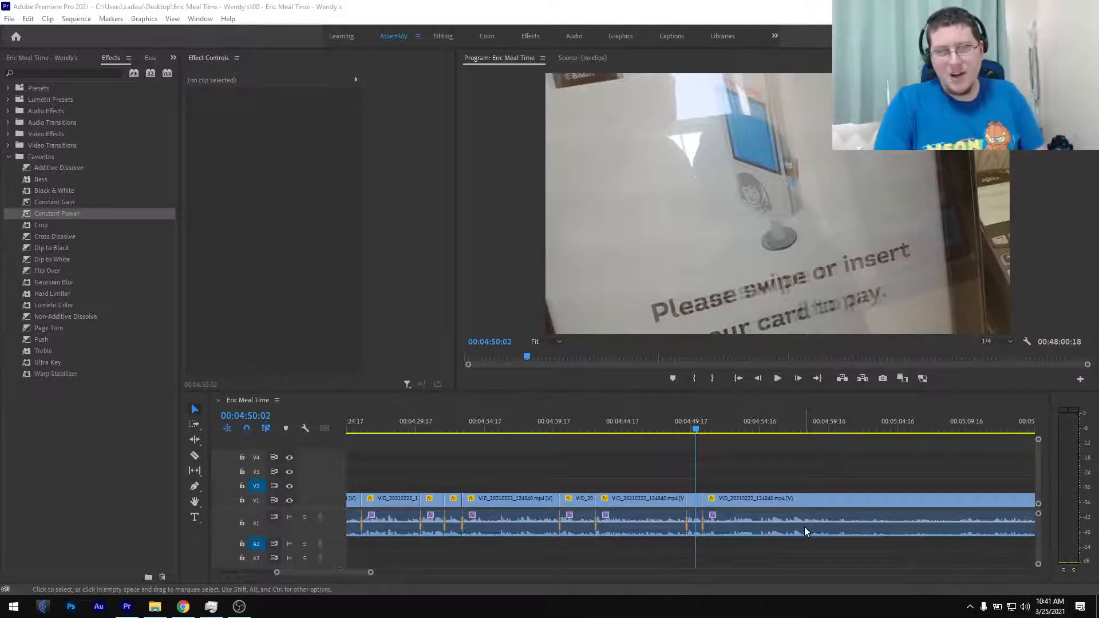
{"action": "left_click", "coordinate": [700, 433]}
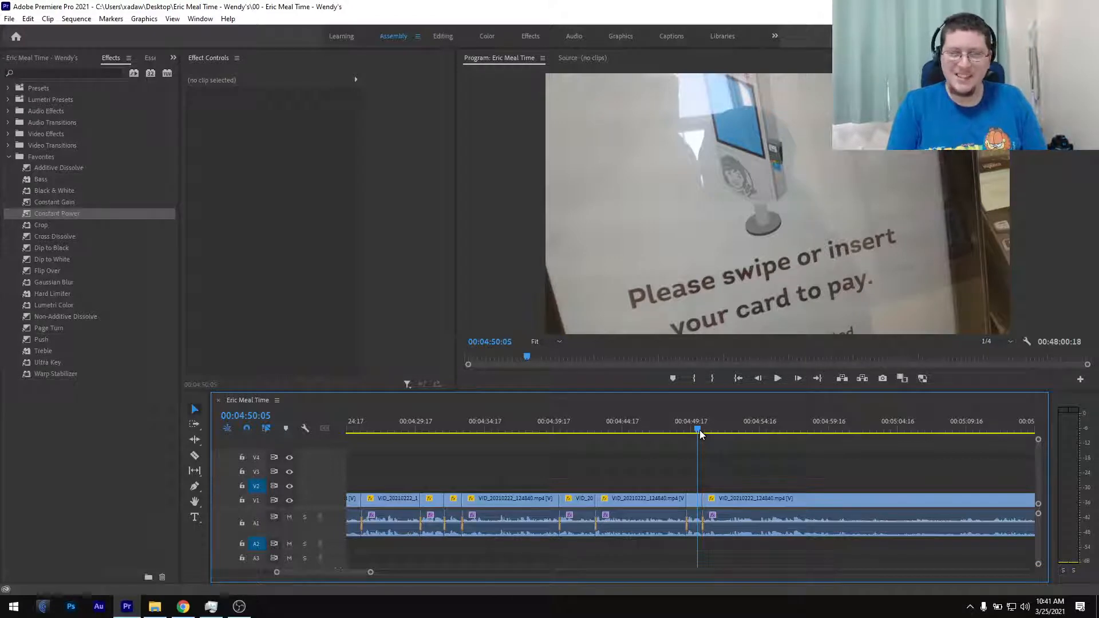
- Play the kiosk footage from 00:04:50:05 until the payment screen just past 00:05:02
{"action": "key", "text": "backslash"}
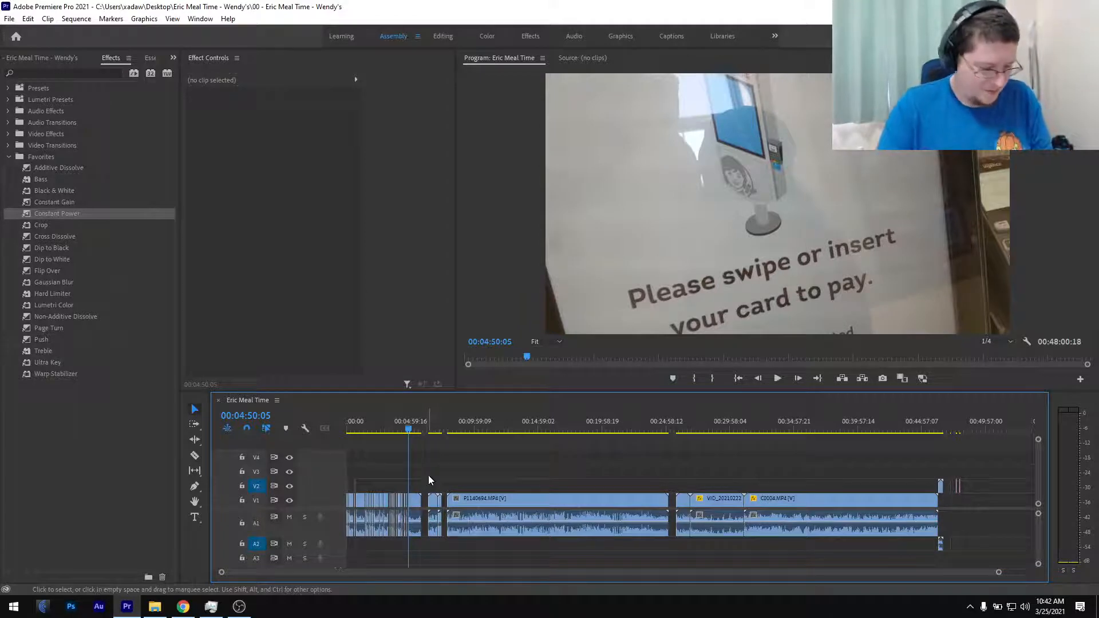
{"action": "scroll", "coordinate": [413, 480], "scroll_direction": "up", "scroll_amount": 7}
{"action": "scroll", "coordinate": [395, 478], "scroll_direction": "up", "scroll_amount": 5}
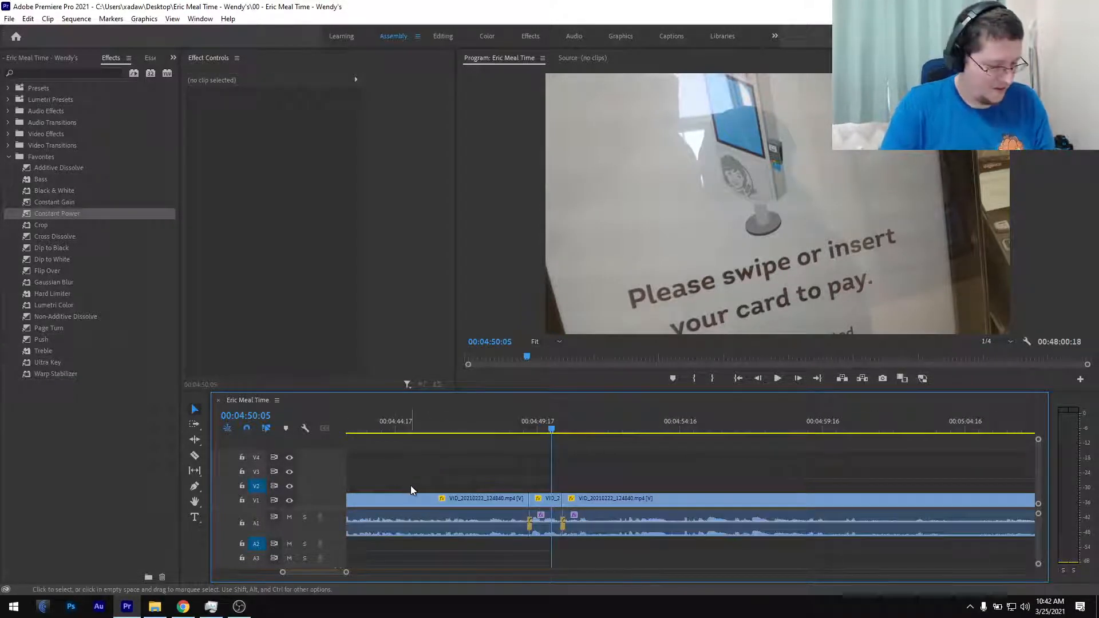
{"action": "scroll", "coordinate": [410, 485], "scroll_direction": "down", "scroll_amount": 3}
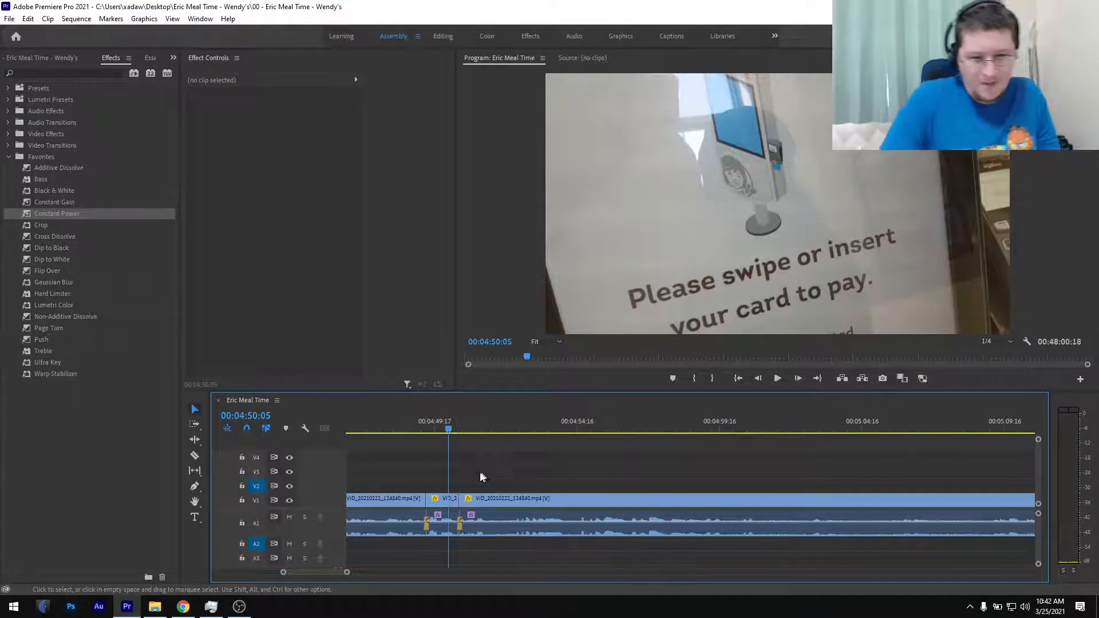
{"action": "scroll", "coordinate": [486, 476], "scroll_direction": "down", "scroll_amount": 4}
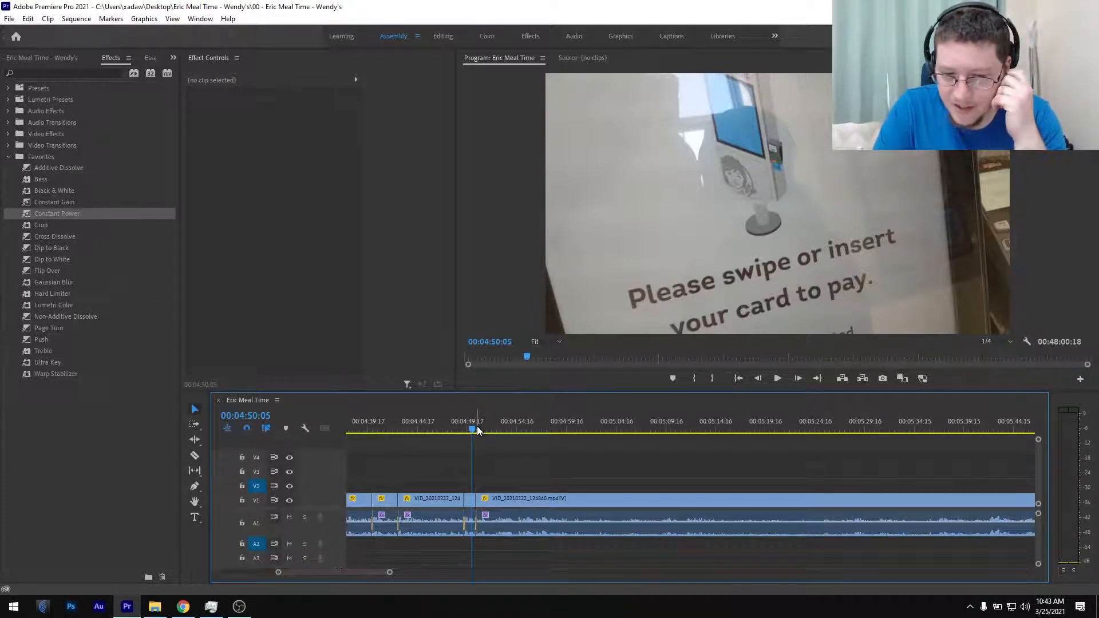
{"action": "key", "text": "space"}
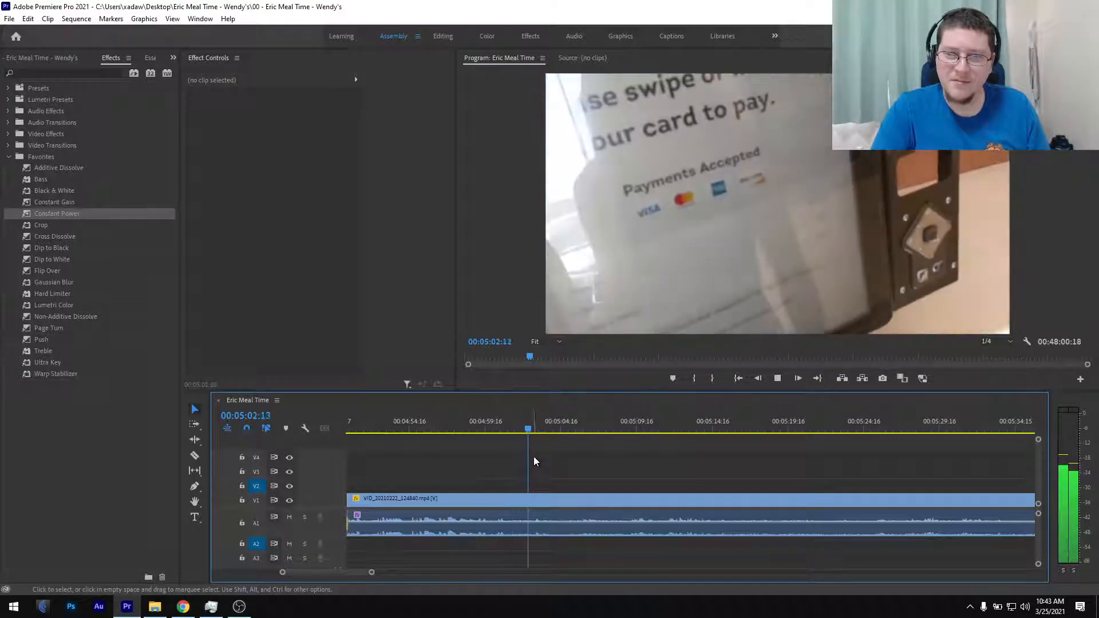
{"action": "key", "text": "space"}
- Replay the checkout passage and split the clip at about 00:05:01, where the payment screen comes up
{"action": "scroll", "coordinate": [527, 453], "scroll_direction": "up", "scroll_amount": 2, "text": "alt"}
{"action": "left_click", "coordinate": [437, 430]}
{"action": "key", "text": "space"}
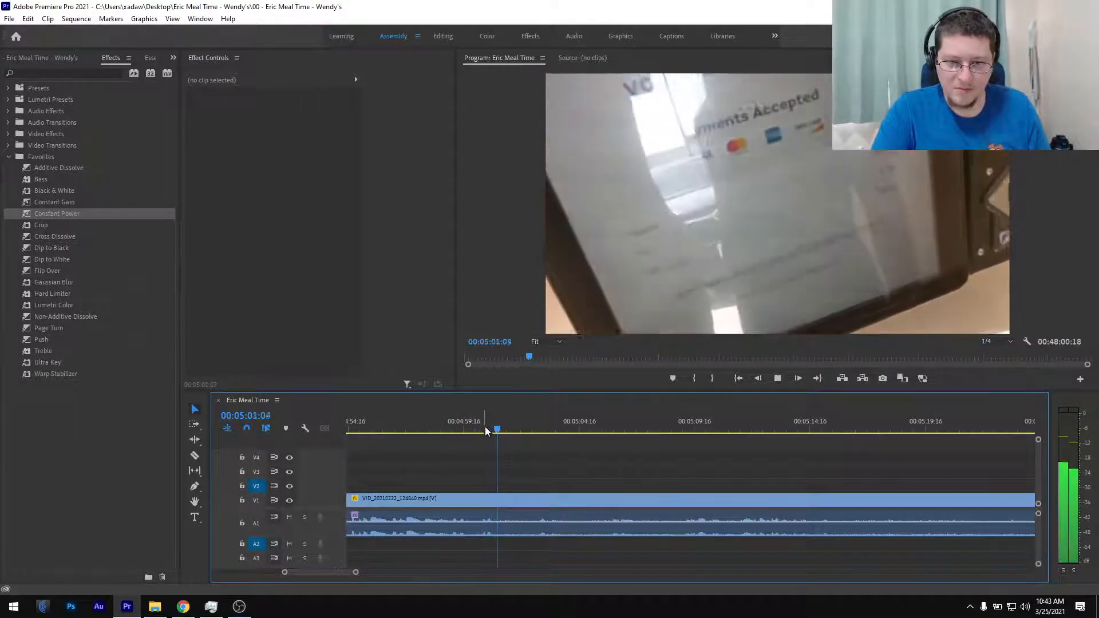
{"action": "left_click", "coordinate": [500, 428]}
{"action": "key", "text": "ctrl+k"}
- Skim the remaining payment footage for usable moments, stopping at the wet floor sign at 00:05:48:23
{"action": "left_click_drag", "start_coordinate": [503, 429], "coordinate": [661, 454]}
{"action": "key", "text": "space"}
{"action": "key", "text": "minus"}
{"action": "scroll", "coordinate": [696, 493], "scroll_direction": "down", "scroll_amount": 1}
{"action": "key", "text": "space"}
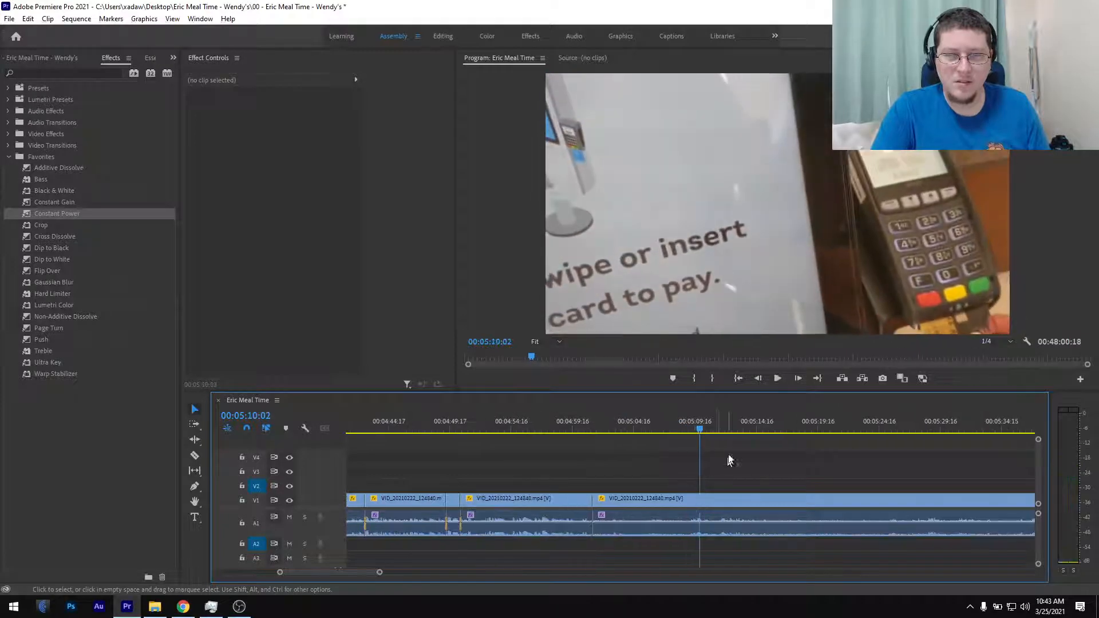
{"action": "left_click_drag", "start_coordinate": [703, 428], "coordinate": [903, 436]}
{"action": "key", "text": "space"}
{"action": "scroll", "coordinate": [869, 465], "scroll_direction": "down", "scroll_amount": 6}
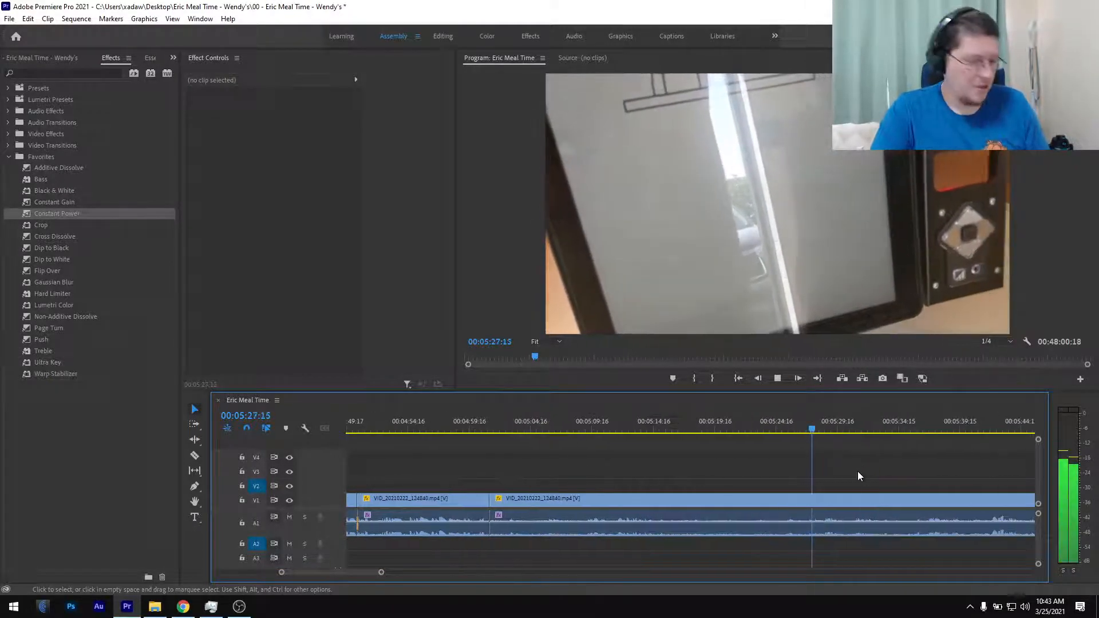
{"action": "scroll", "coordinate": [855, 471], "scroll_direction": "down", "scroll_amount": 8}
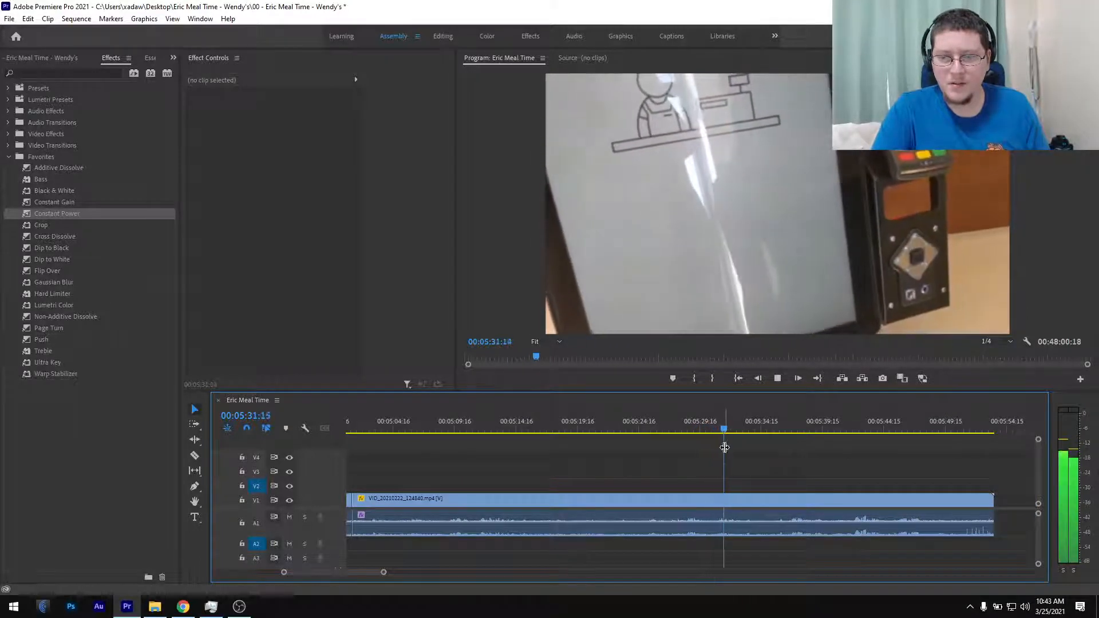
{"action": "left_click", "coordinate": [789, 427]}
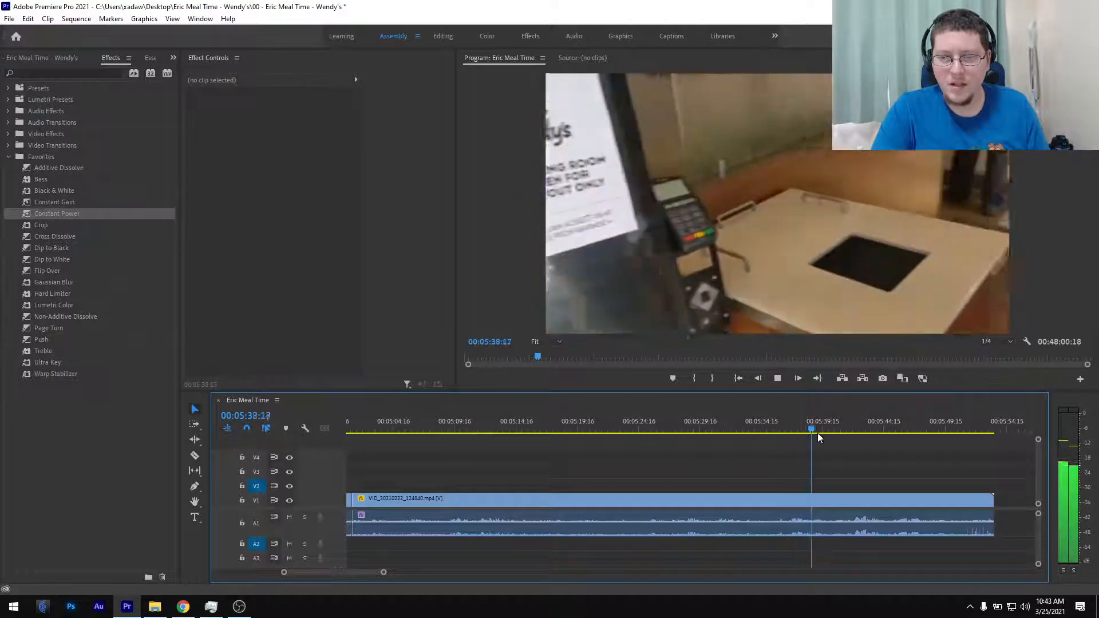
{"action": "left_click", "coordinate": [855, 426]}
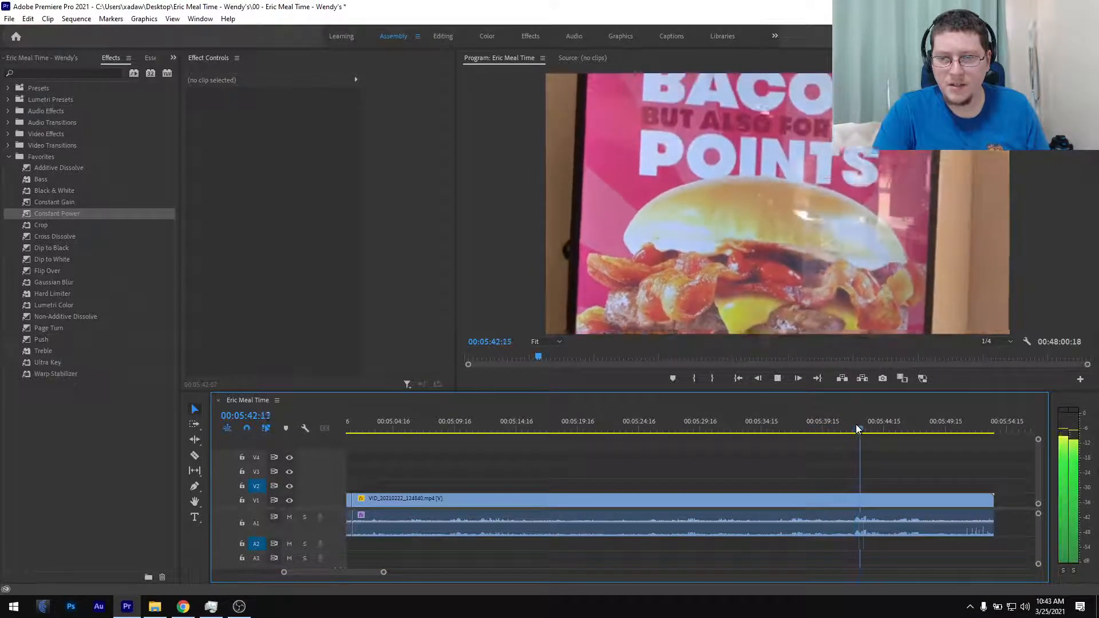
{"action": "left_click", "coordinate": [900, 427]}
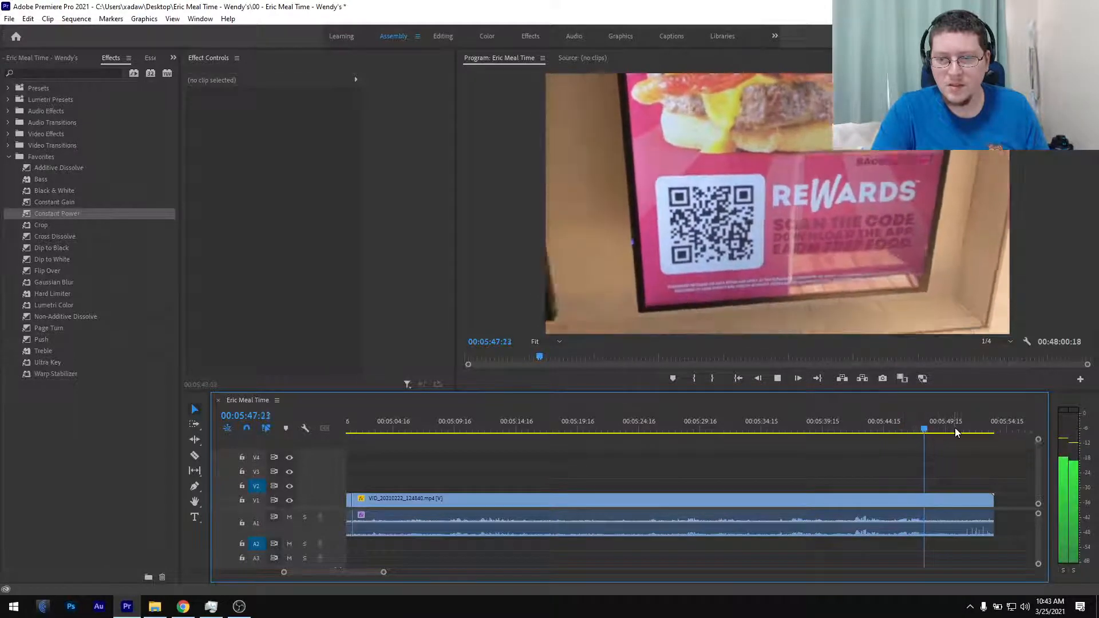
{"action": "key", "text": "space"}
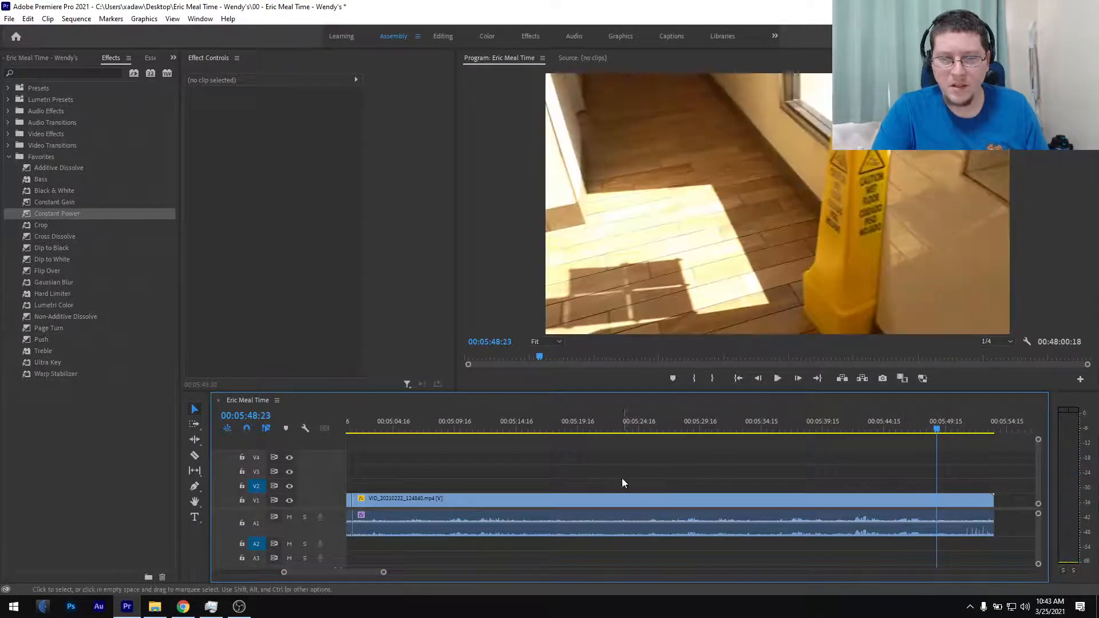
- Review the change from order summary to payment screen between 00:04:58:11 and 00:05:03:17
{"action": "scroll", "coordinate": [624, 481], "scroll_direction": "up", "scroll_amount": 5}
{"action": "left_click", "coordinate": [612, 429]}
{"action": "left_click_drag", "start_coordinate": [613, 430], "coordinate": [613, 434]}
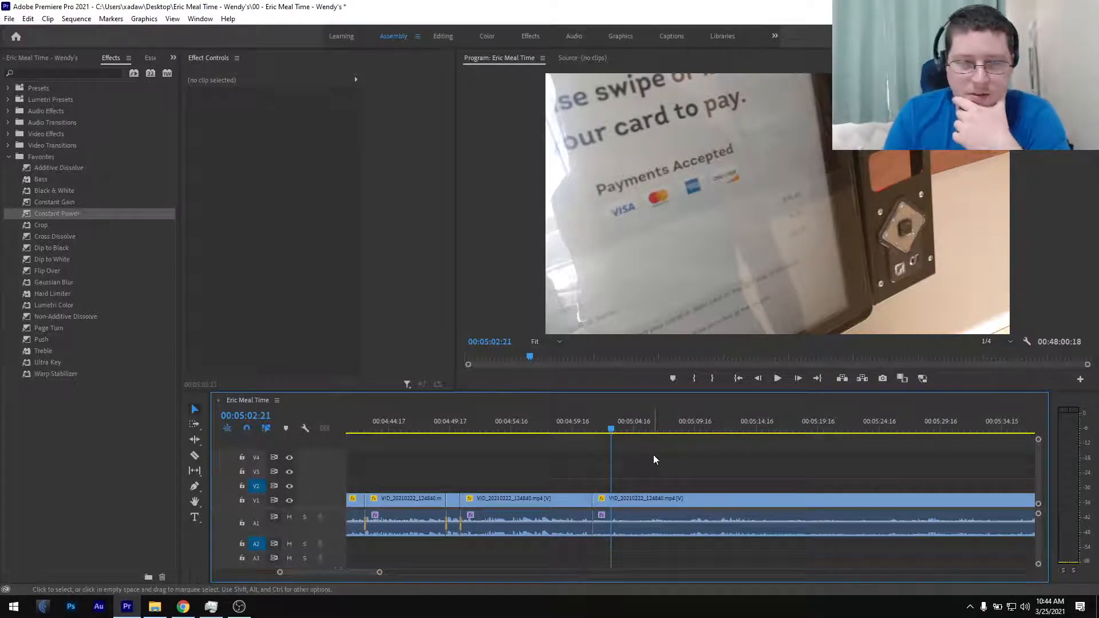
{"action": "left_click", "coordinate": [559, 424]}
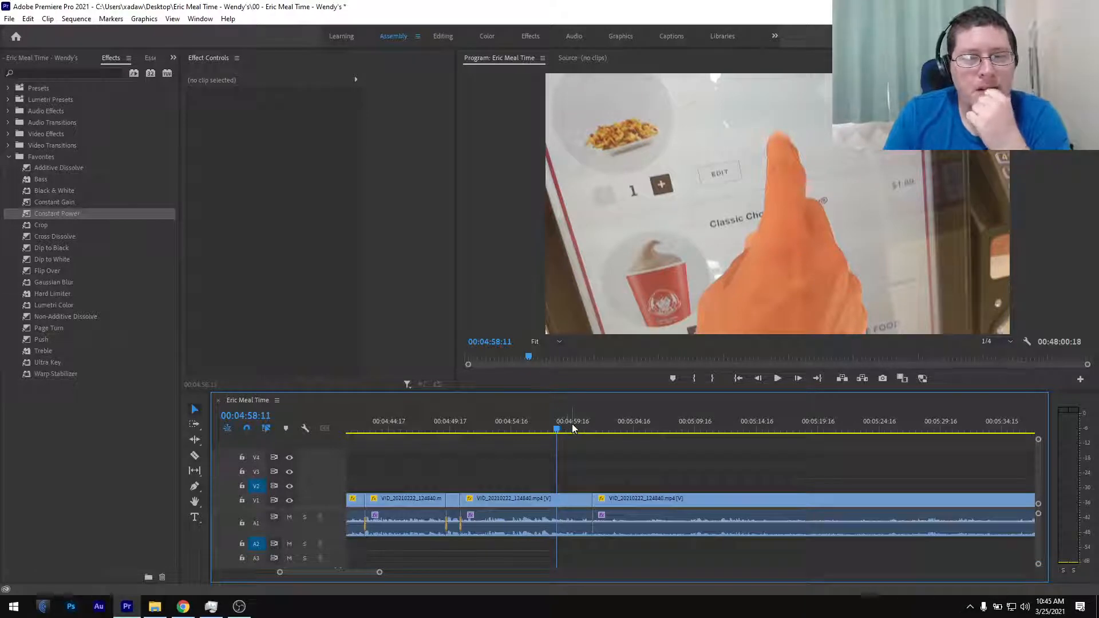
{"action": "left_click", "coordinate": [572, 429]}
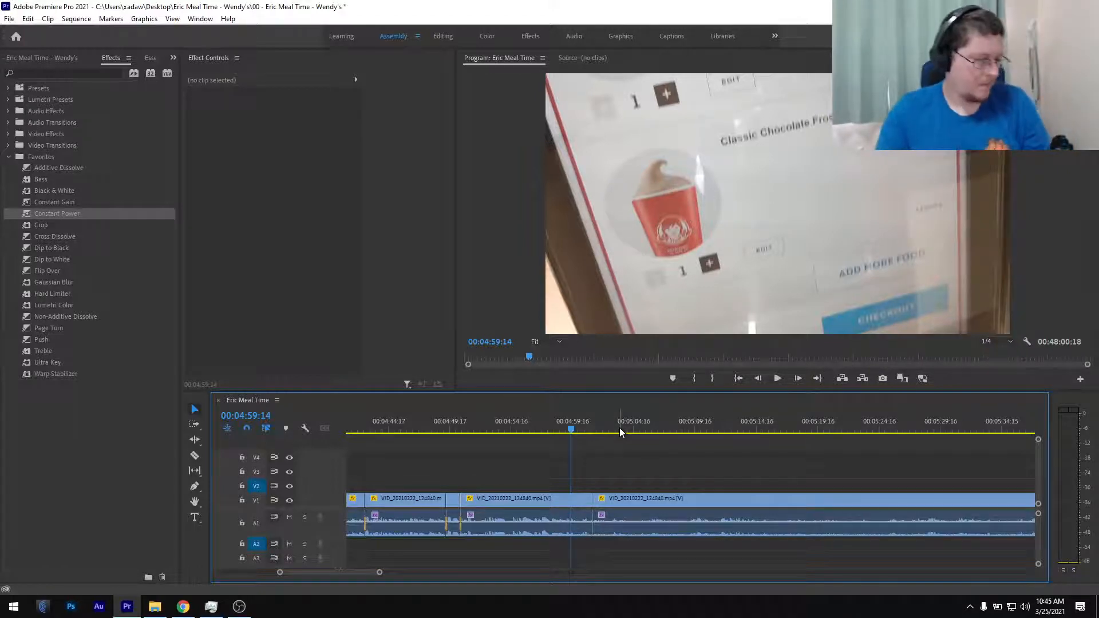
{"action": "left_click", "coordinate": [582, 427]}
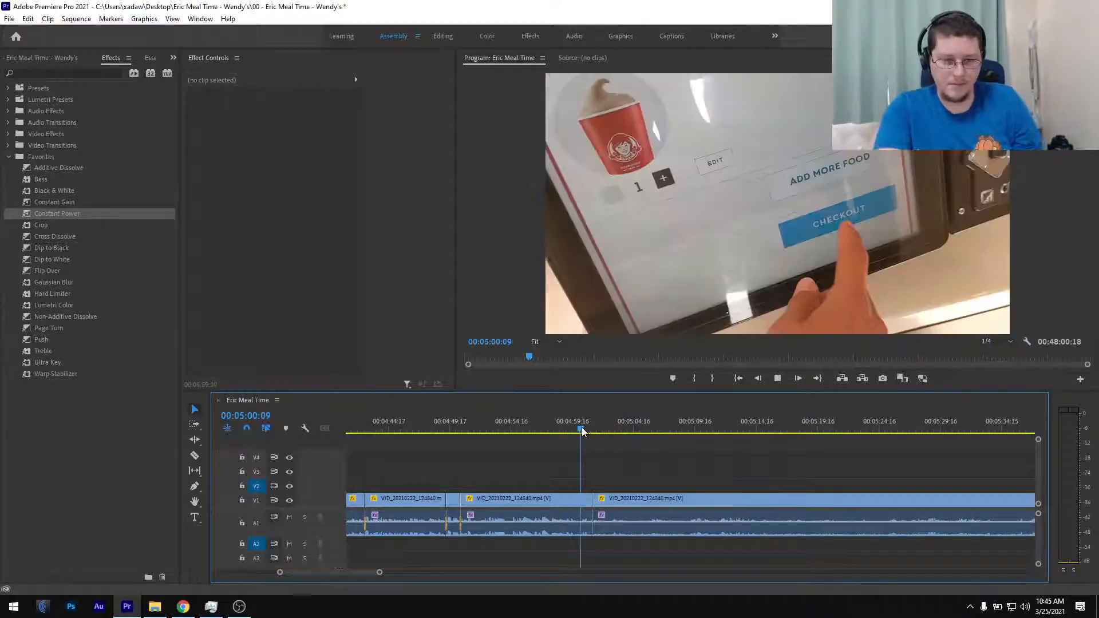
{"action": "key", "text": "space"}
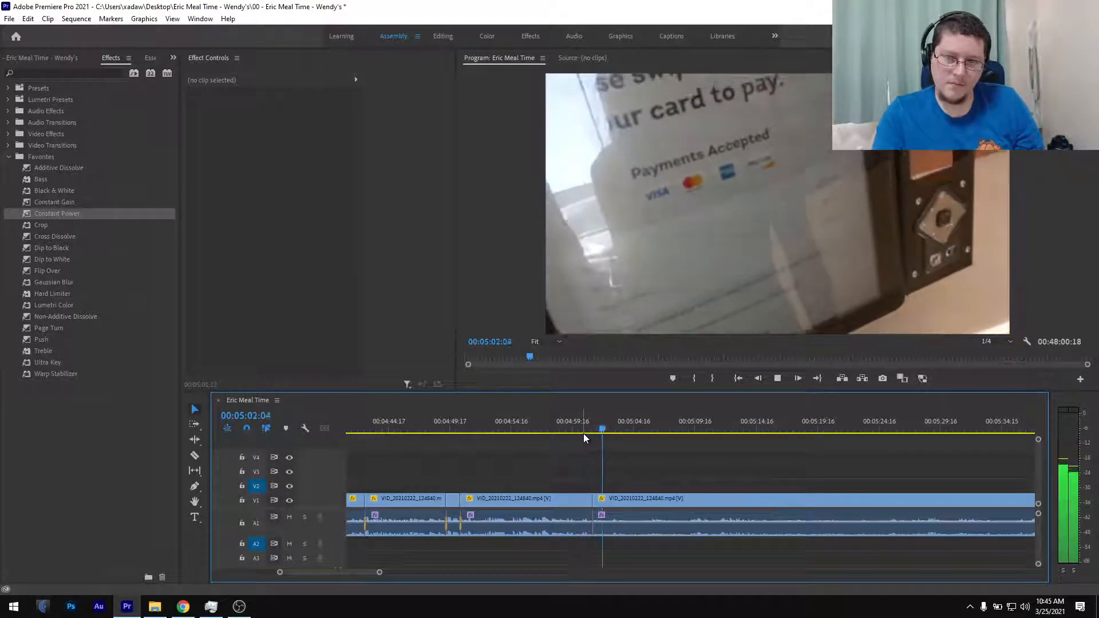
{"action": "key", "text": "space"}
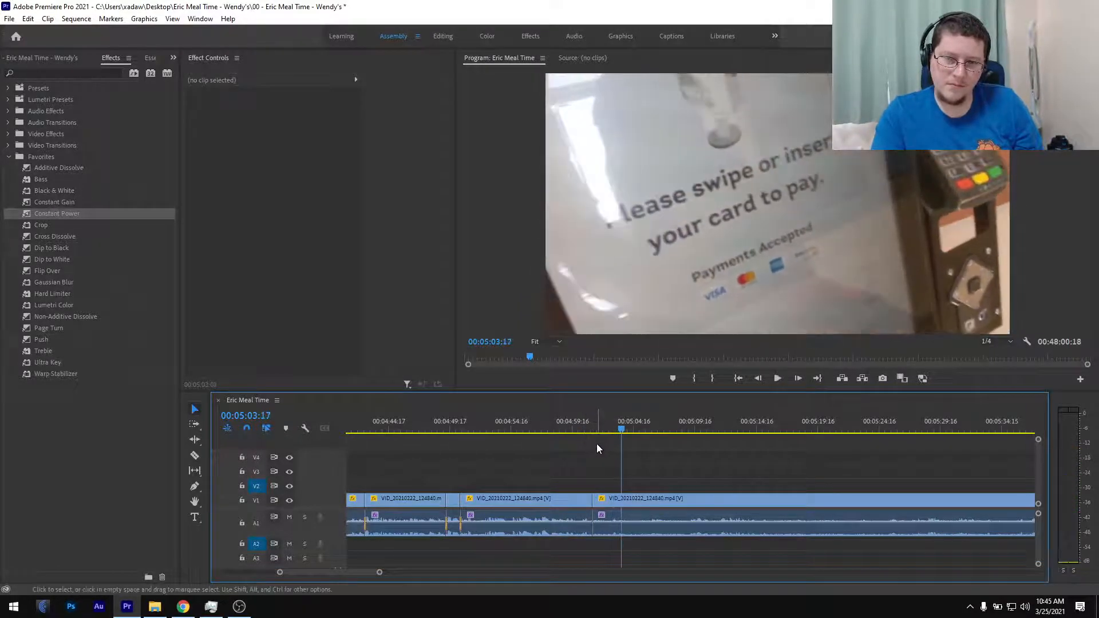
- Undo the split at about 00:05:01 and split the payment footage at 00:05:02:20 instead
{"action": "scroll", "coordinate": [615, 455], "scroll_direction": "up", "scroll_amount": 3}
{"action": "left_click_drag", "start_coordinate": [639, 430], "coordinate": [599, 454]}
{"action": "key", "text": "ctrl+z"}
{"action": "key", "text": "ctrl+shift+k"}
{"action": "key", "text": "ctrl+z"}
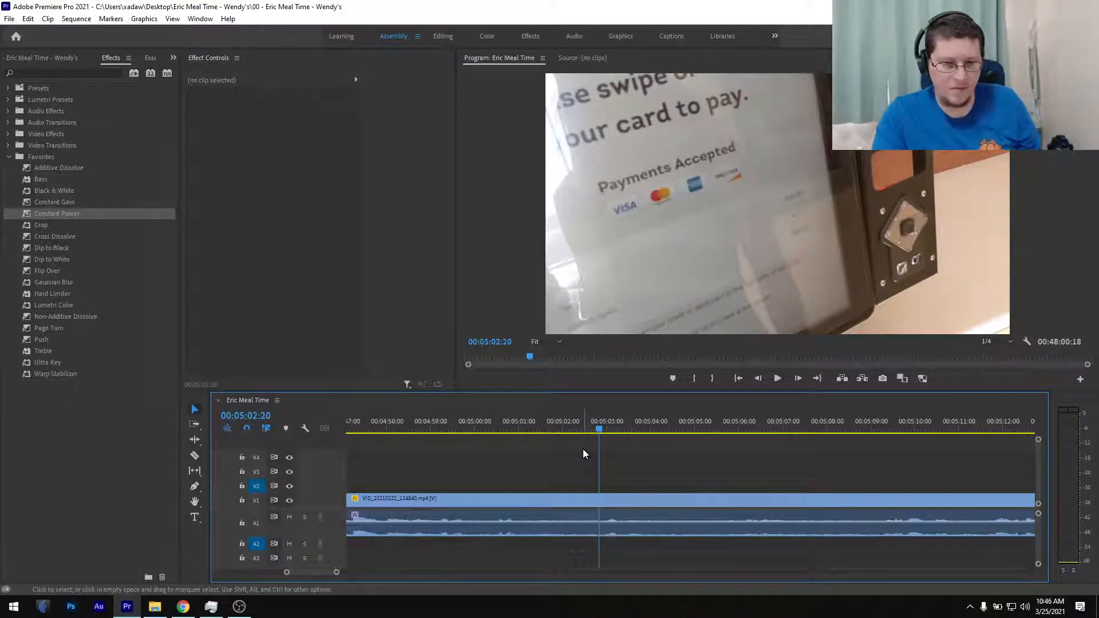
{"action": "left_click", "coordinate": [27, 18]}
{"action": "left_click", "coordinate": [32, 22]}
{"action": "left_click", "coordinate": [32, 22]}
{"action": "left_click", "coordinate": [30, 45]}
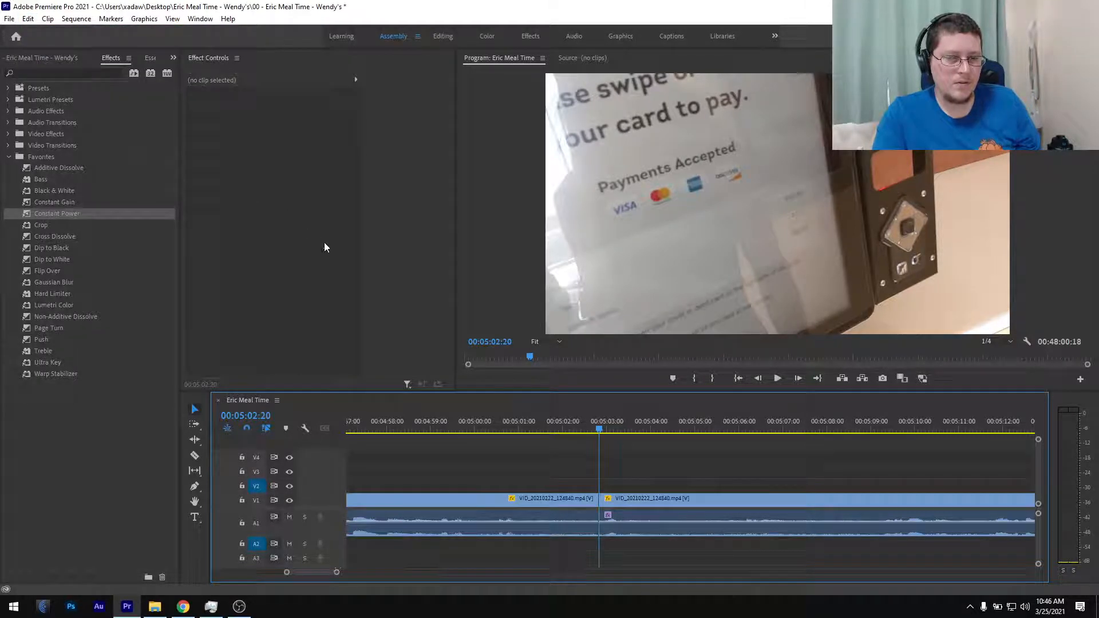
- Play the footage before the cut and split it again at 00:05:01:13
{"action": "left_click", "coordinate": [501, 430]}
{"action": "key", "text": "space"}
{"action": "key", "text": "space"}
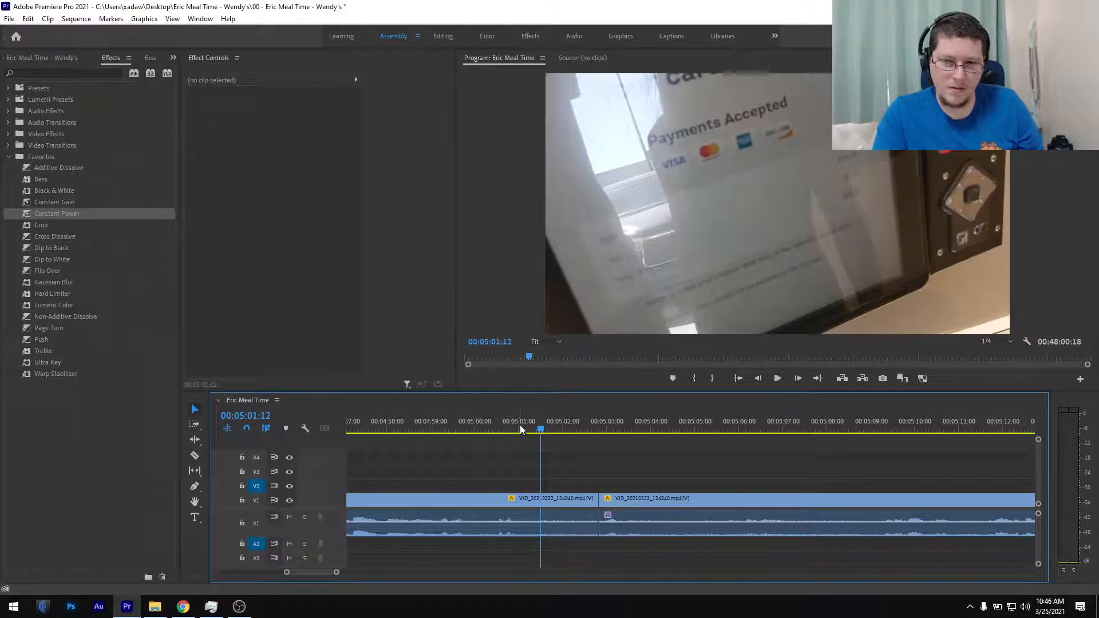
{"action": "key", "text": "ctrl+k"}
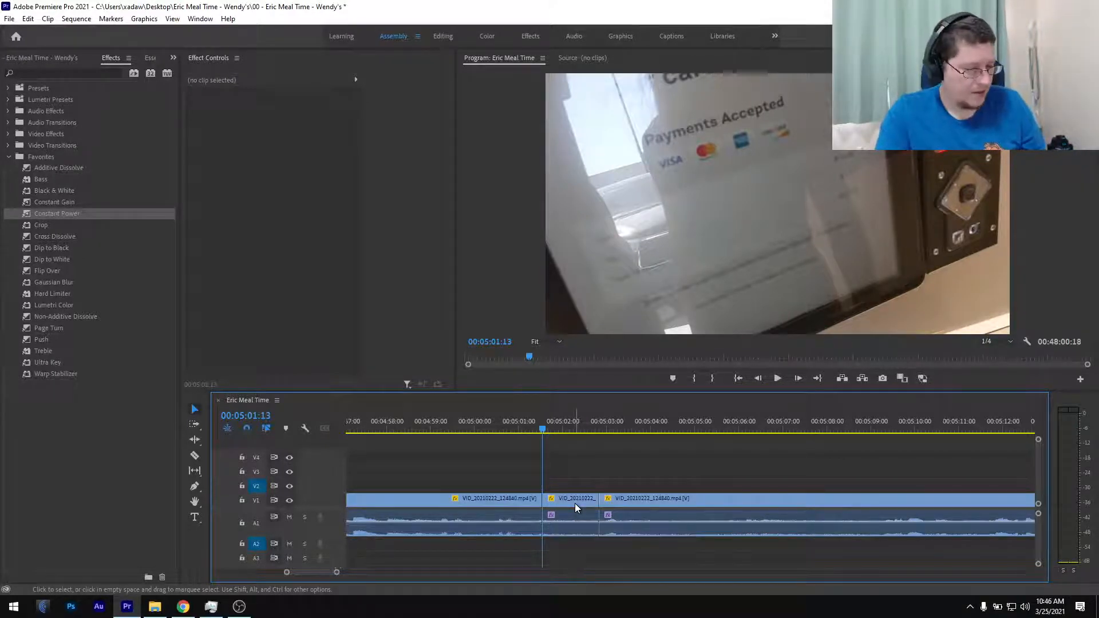
- Select the short clip between the two cuts, collapse its Volume settings and open its Scale value for editing
{"action": "left_click", "coordinate": [567, 429]}
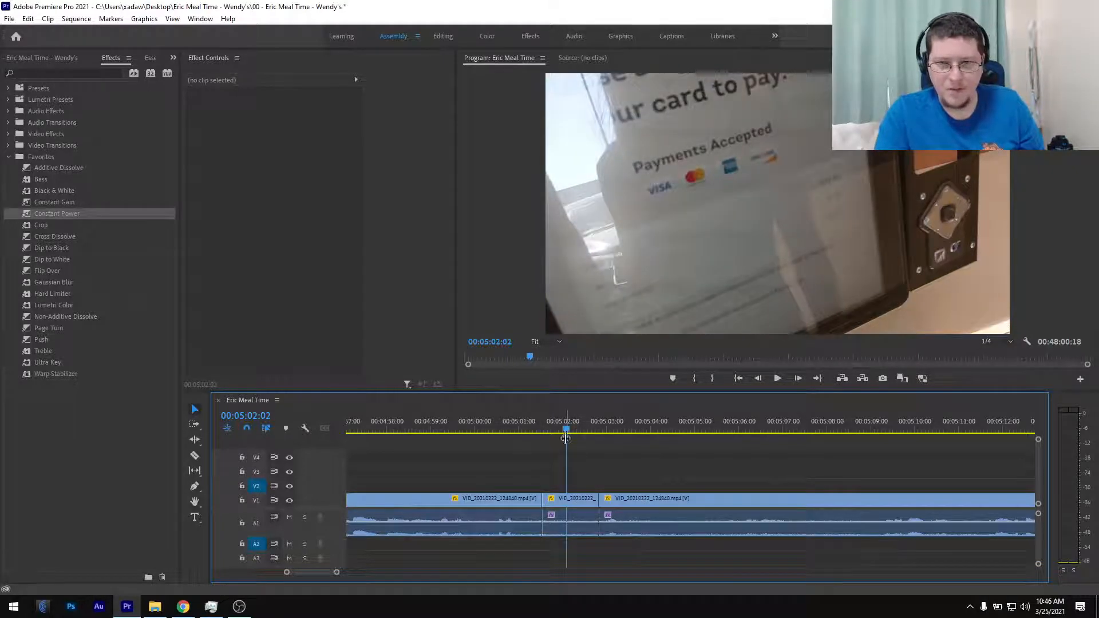
{"action": "left_click", "coordinate": [558, 500]}
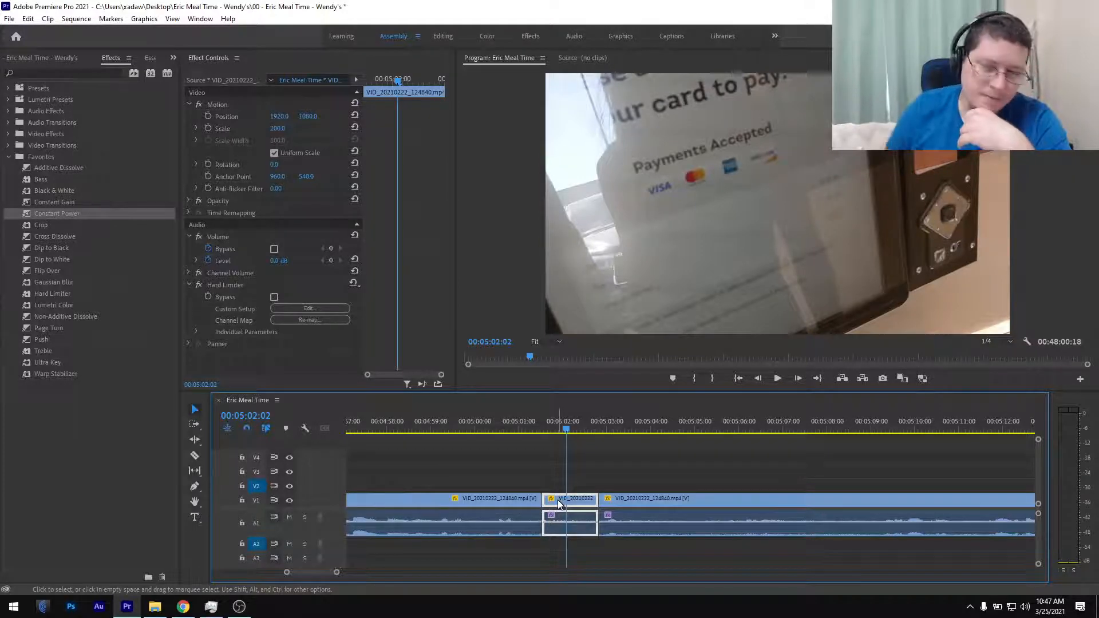
{"action": "left_click_drag", "start_coordinate": [566, 431], "coordinate": [562, 431]}
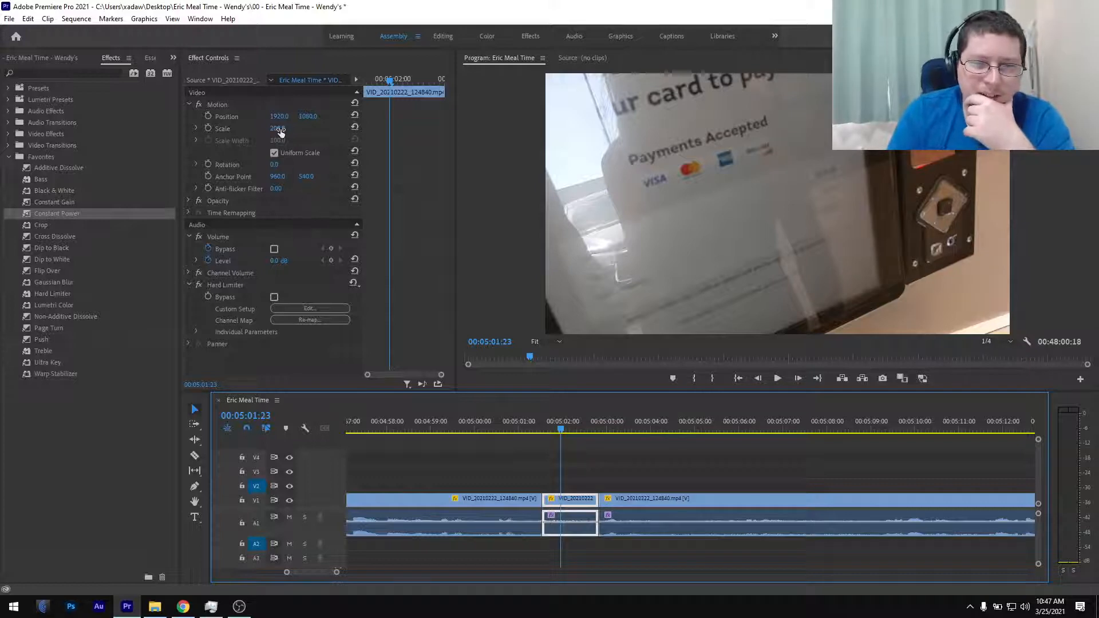
{"action": "left_click", "coordinate": [190, 238]}
{"action": "left_click", "coordinate": [190, 237]}
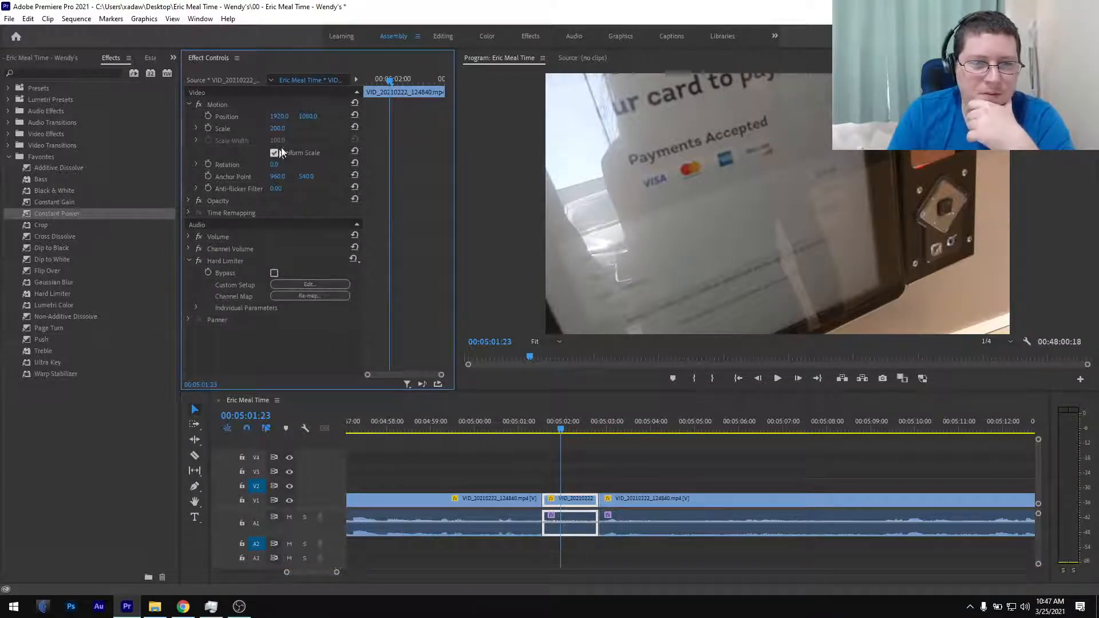
{"action": "left_click", "coordinate": [281, 128]}
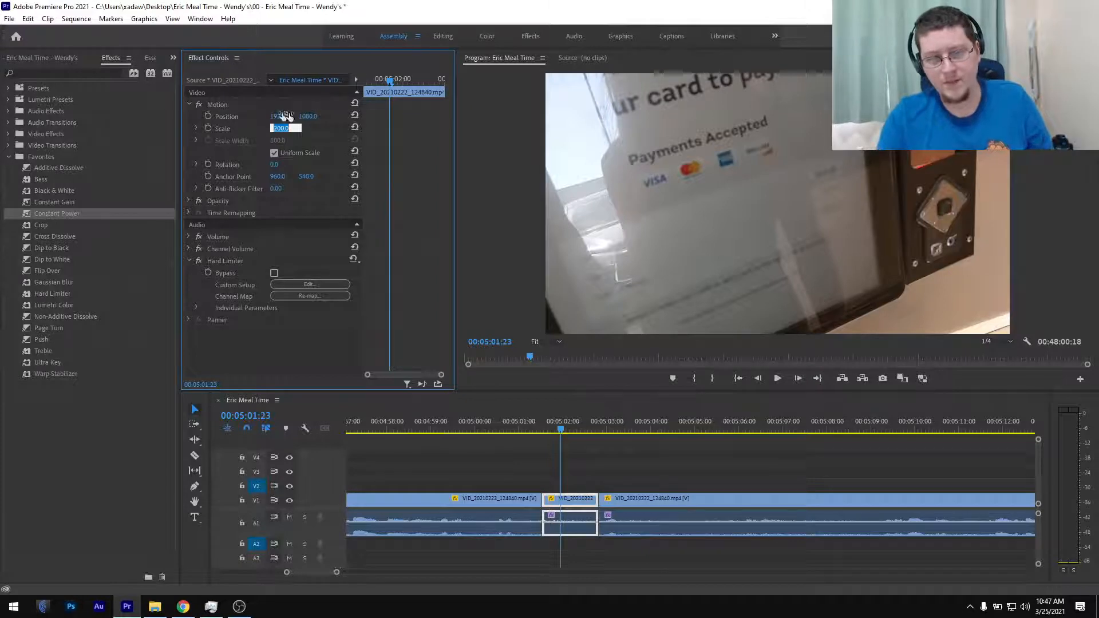
- Split the payment footage at 00:05:03:12 and delete the passage between 00:05:02:20 and that cut
{"action": "mouse_move", "coordinate": [613, 428]}
{"action": "left_mouse_down"}
{"action": "mouse_move", "coordinate": [641, 427]}
{"action": "mouse_move", "coordinate": [631, 440]}
{"action": "left_mouse_up"}
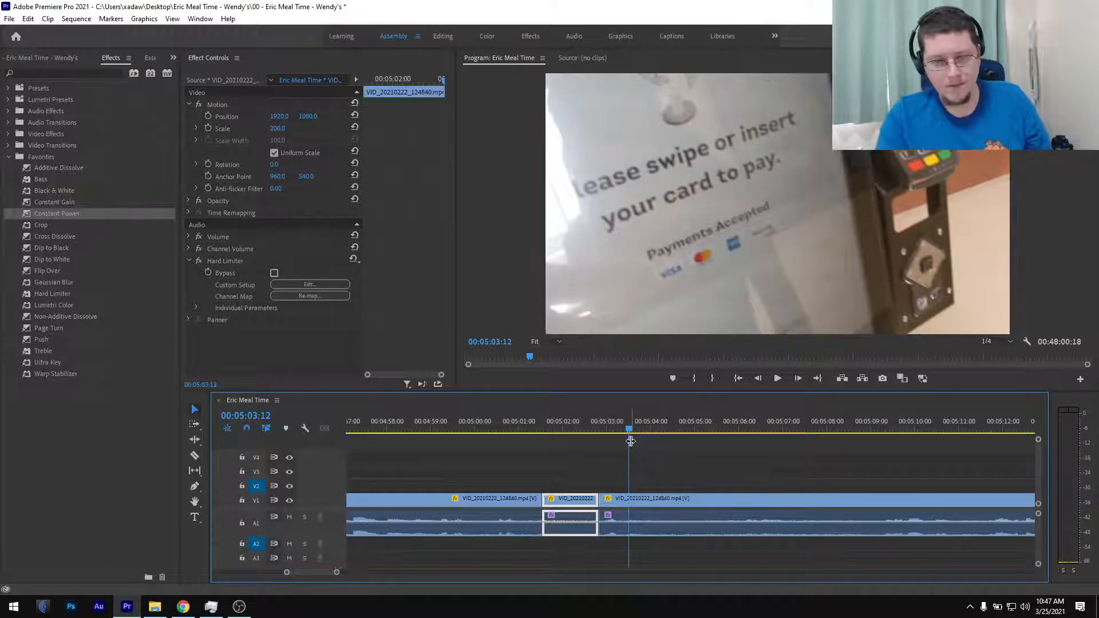
{"action": "key", "text": "ctrl+k"}
{"action": "left_click", "coordinate": [624, 498]}
{"action": "left_click", "coordinate": [620, 500]}
{"action": "key", "text": "Delete"}
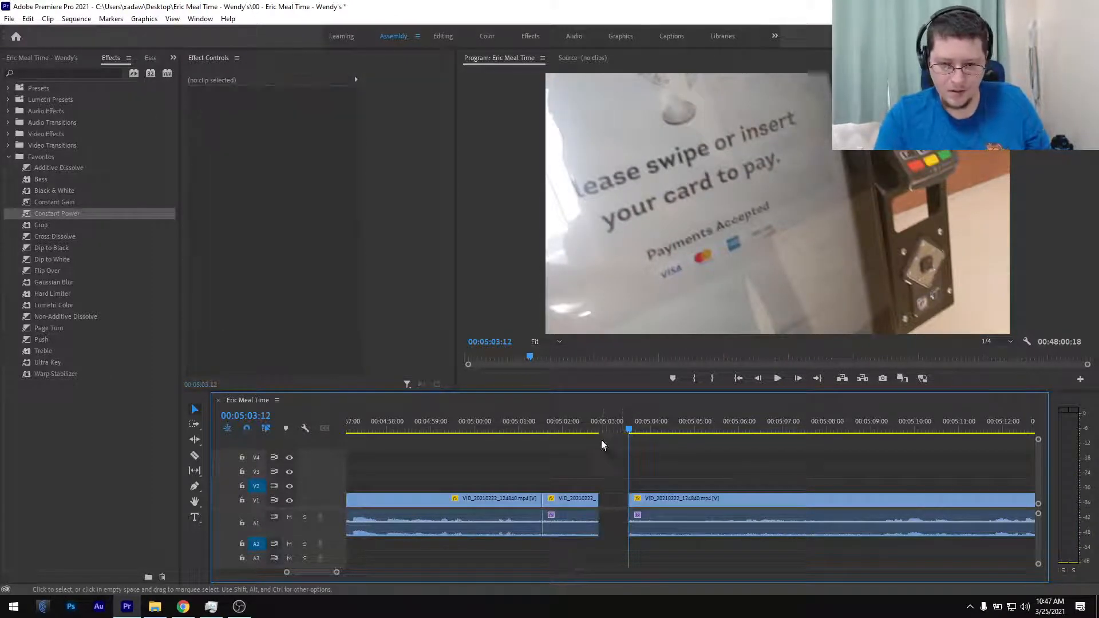
- Extend the short payment clip's end to 00:05:03:12 to close the gap before the following clip, and set its scale to 300
{"action": "left_click_drag", "start_coordinate": [599, 498], "coordinate": [629, 499]}
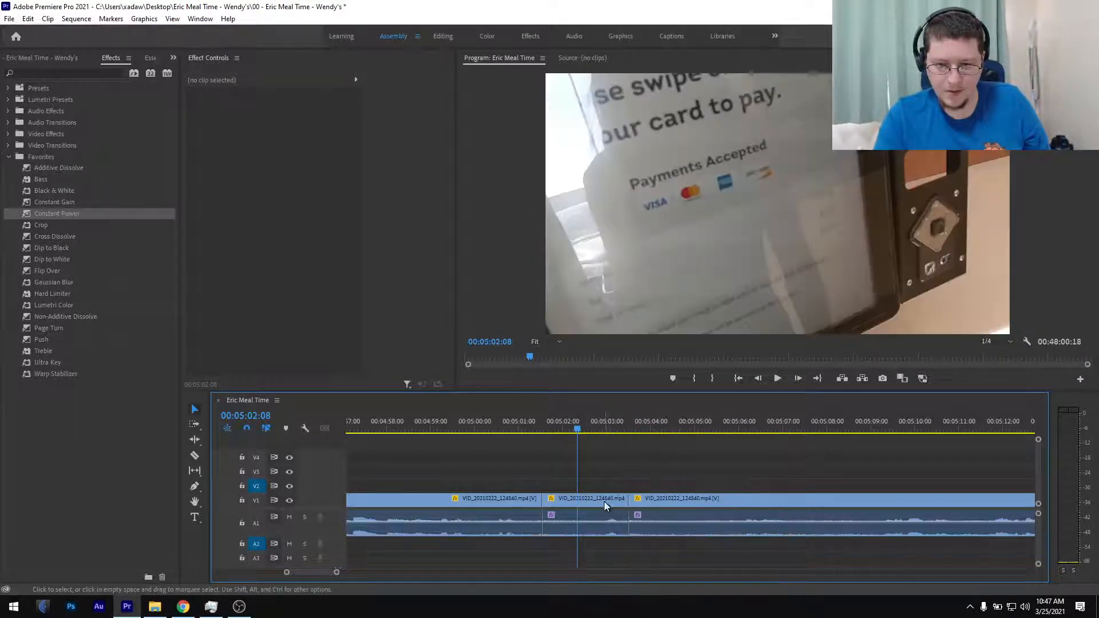
{"action": "left_click", "coordinate": [603, 500]}
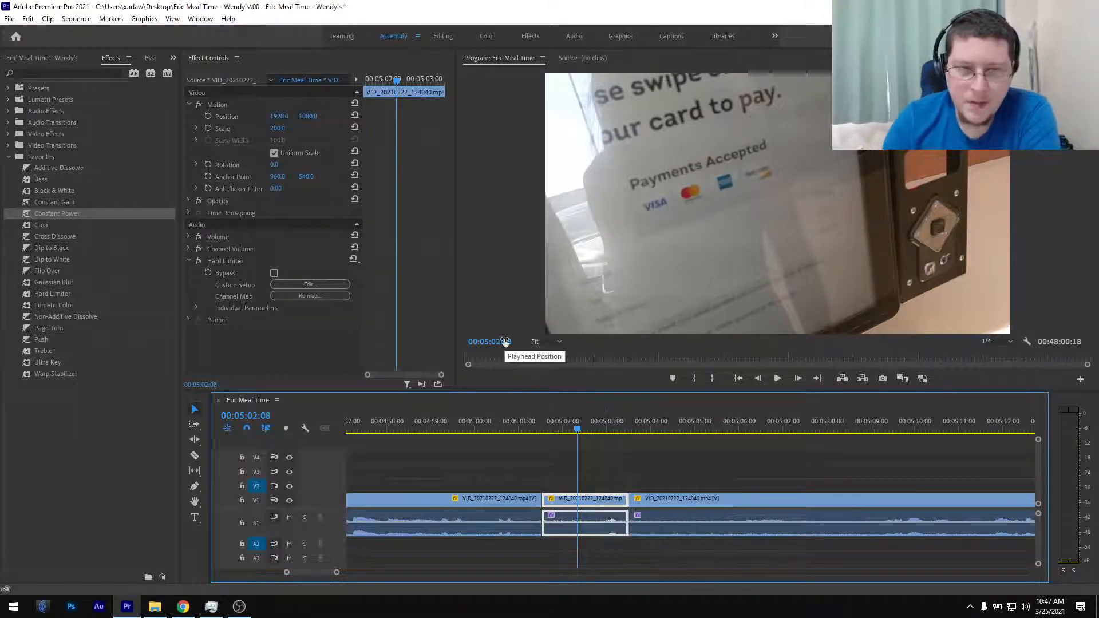
{"action": "left_click", "coordinate": [286, 127]}
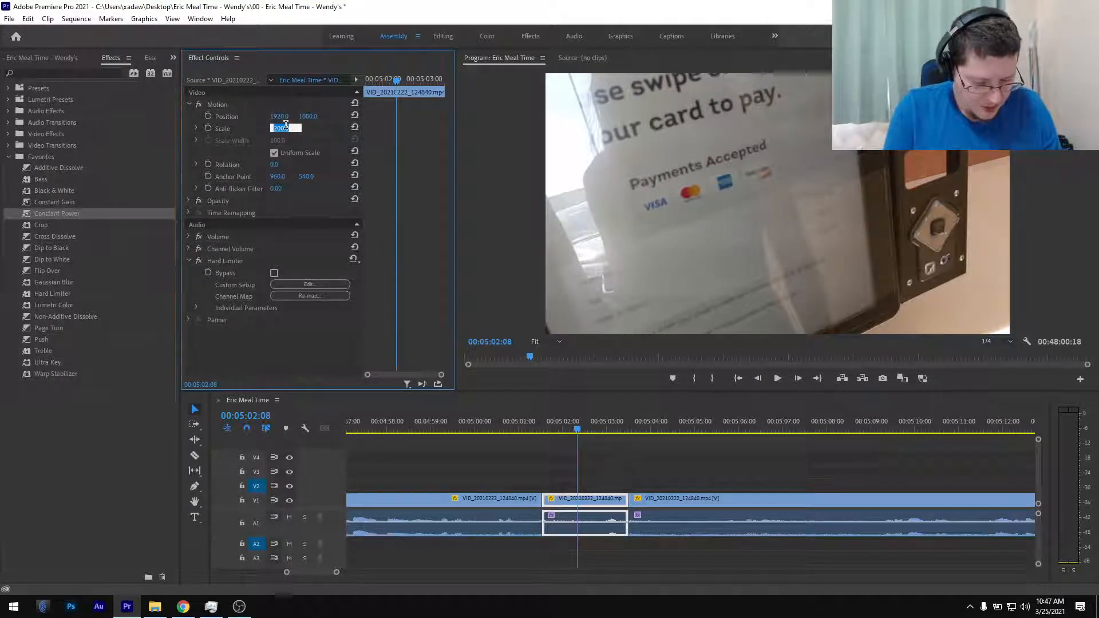
{"action": "type", "text": "00"}
{"action": "key", "text": "Return"}
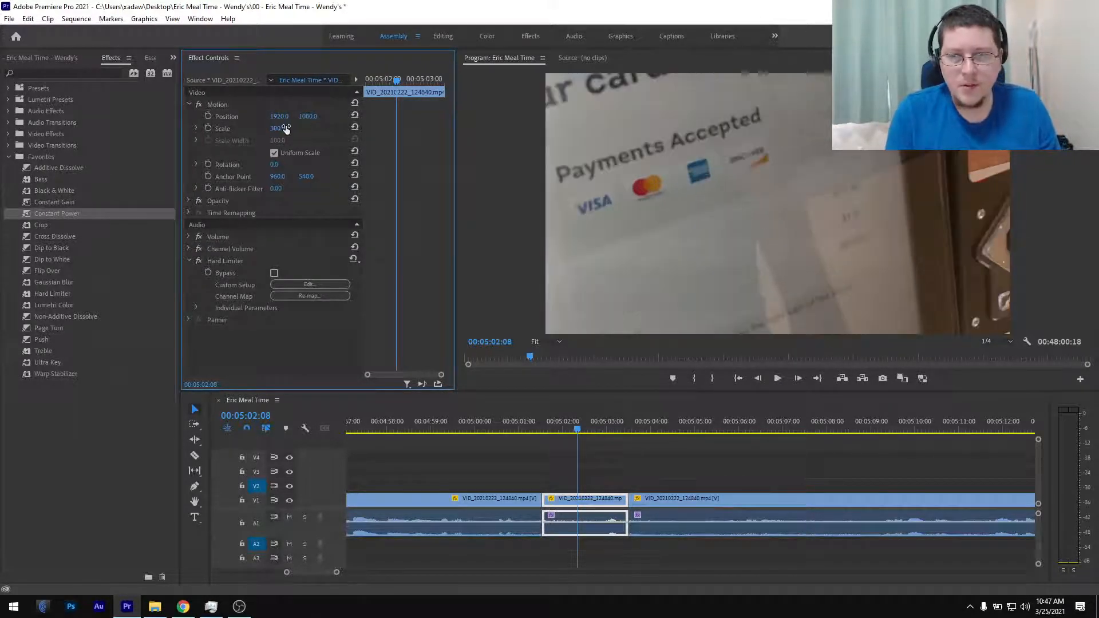
- Try a scale of 400 on the short clip, raise it to 600 and check the frame at 00:05:01:16
{"action": "left_click", "coordinate": [285, 126]}
{"action": "type", "text": "400"}
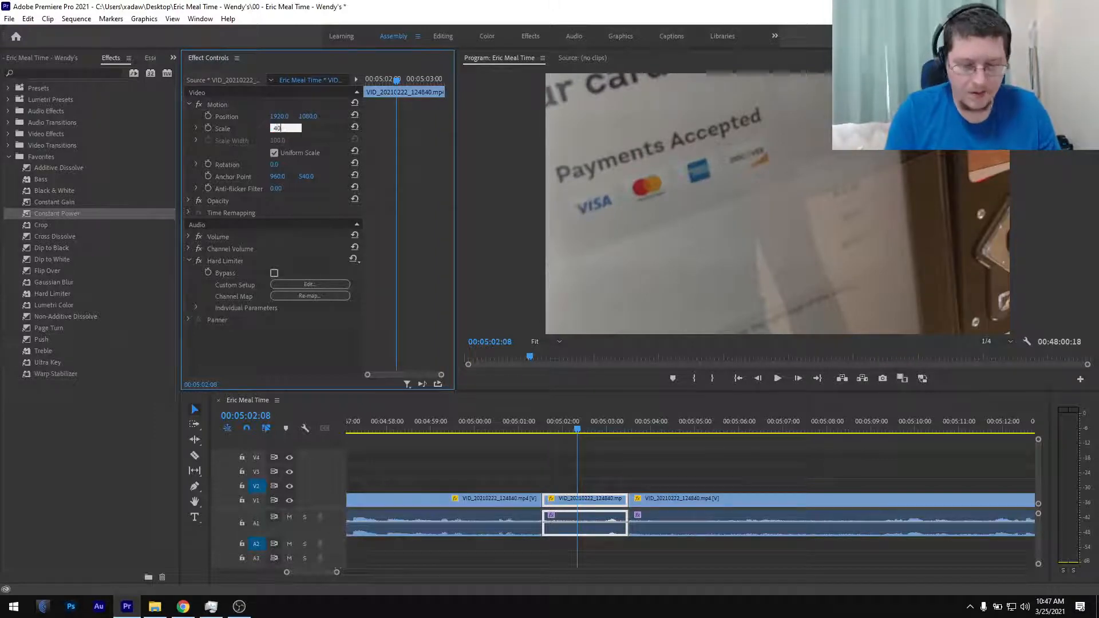
{"action": "key", "text": "Return"}
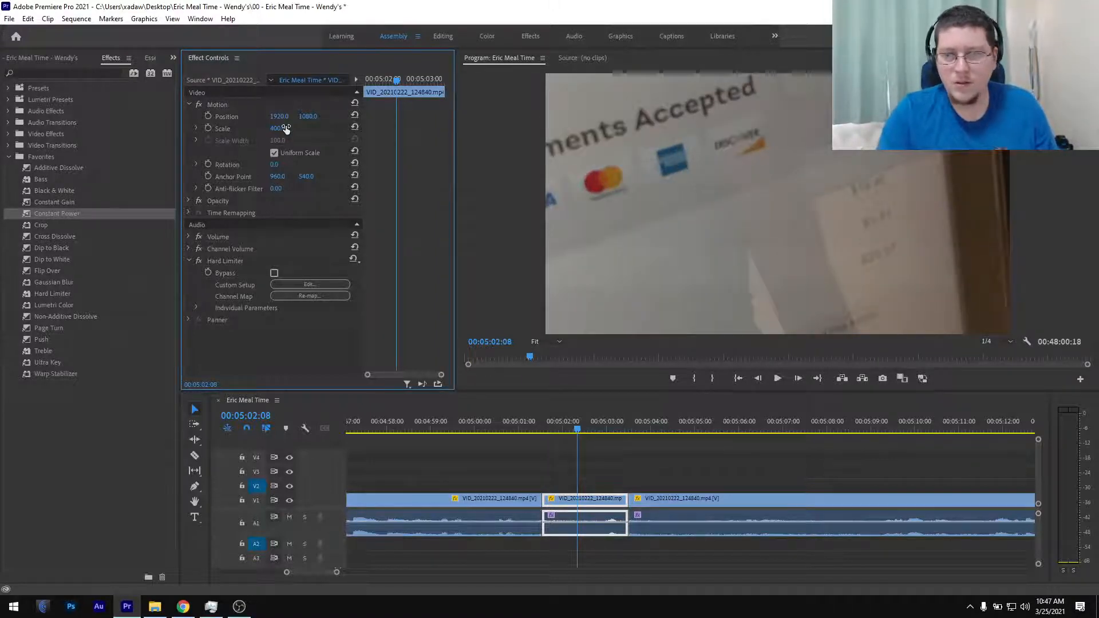
{"action": "left_click", "coordinate": [283, 127]}
{"action": "type", "text": "600"}
{"action": "key", "text": "Return"}
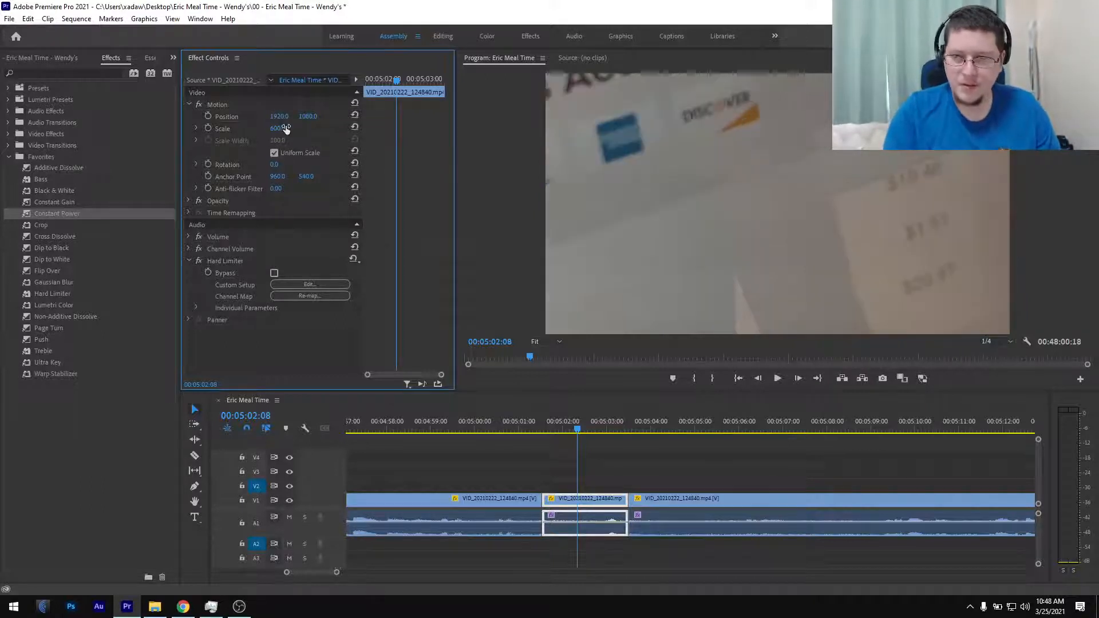
{"action": "left_click", "coordinate": [548, 428]}
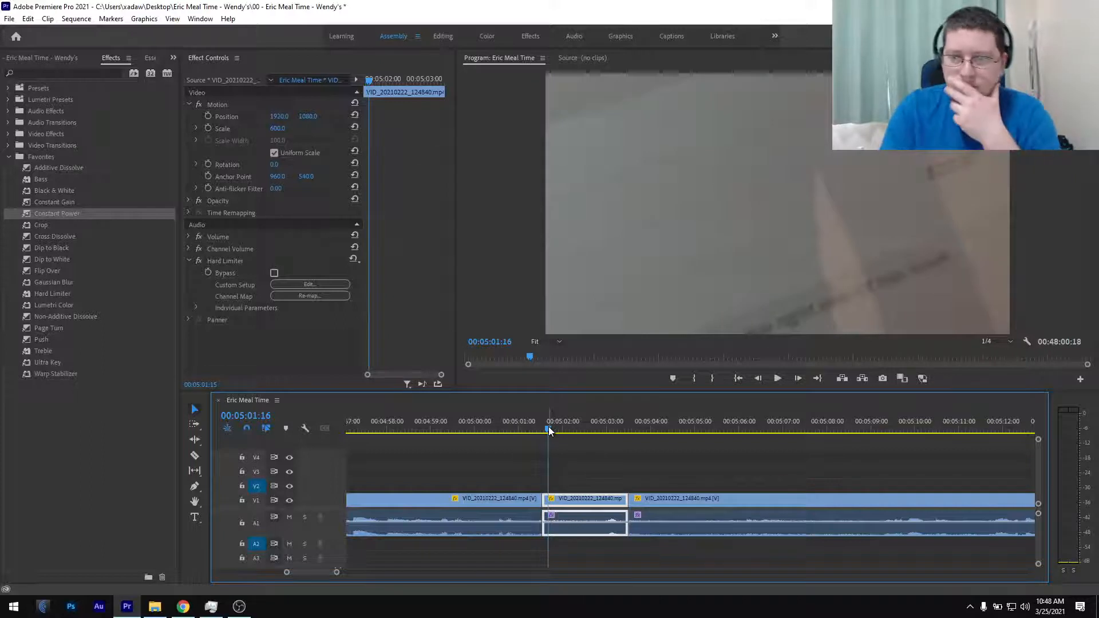
- Collapse the clip's Hard Limiter settings, apply Warp Stabilizer to the clip and preview it up to 00:05:02:06
{"action": "left_click", "coordinate": [190, 261]}
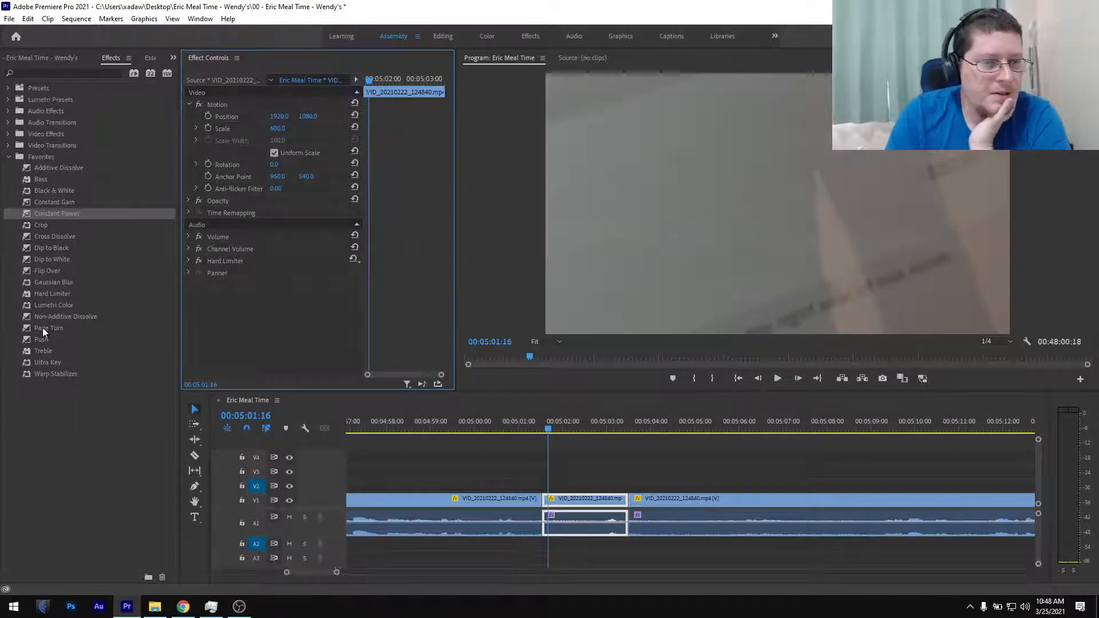
{"action": "left_click_drag", "start_coordinate": [48, 374], "coordinate": [264, 295]}
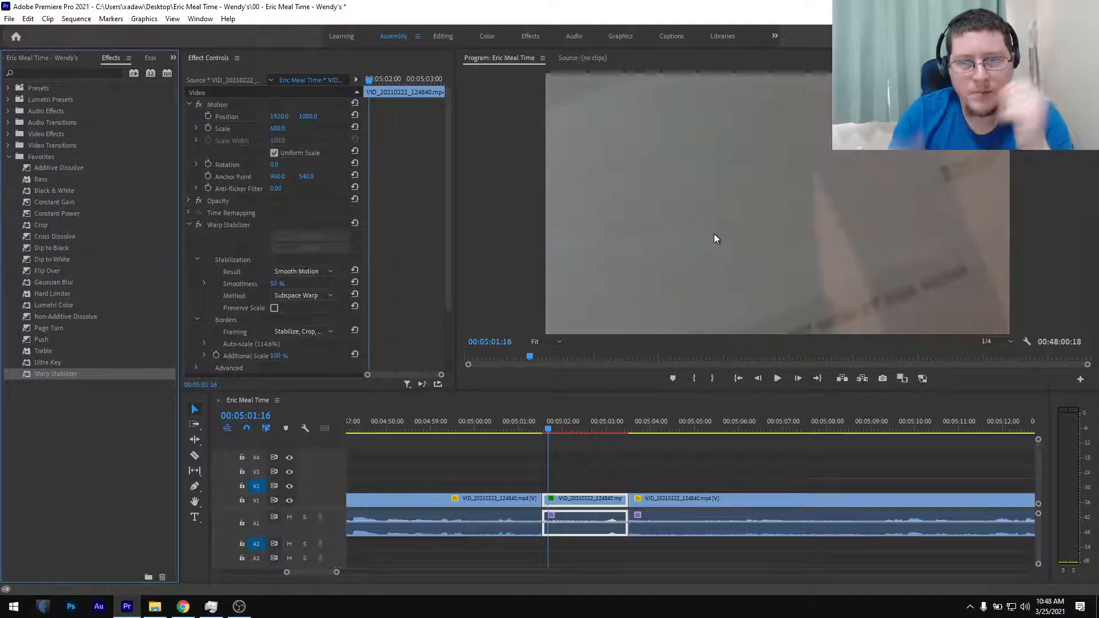
{"action": "left_click_drag", "start_coordinate": [548, 433], "coordinate": [575, 443]}
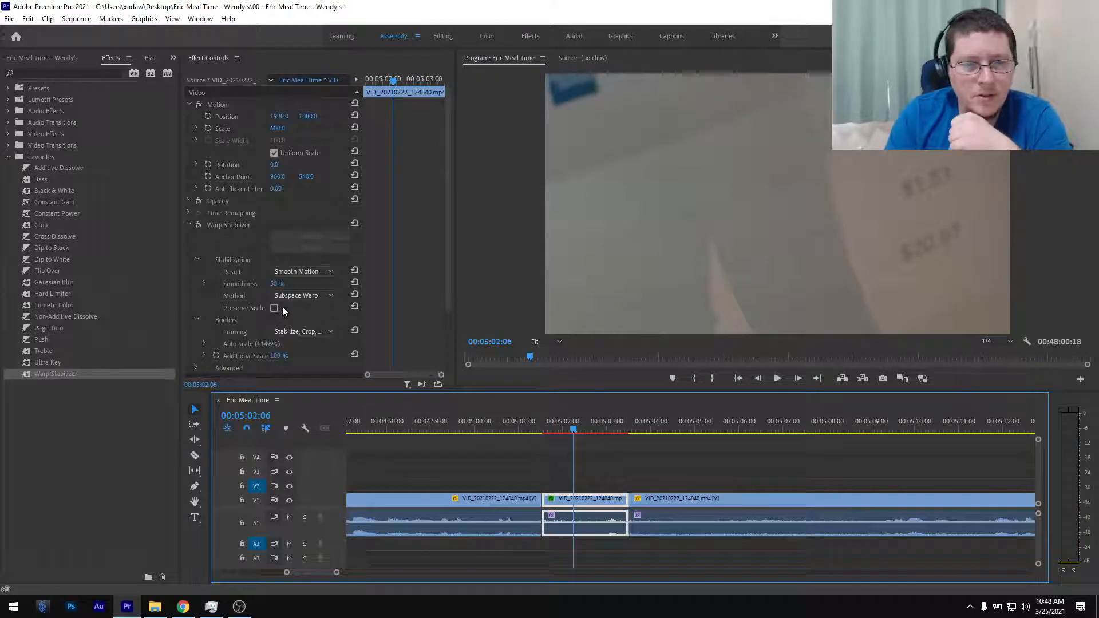
- Set the Warp Stabilizer result to No Motion, enable Preserve Scale and review the clip from near its start
{"action": "left_click", "coordinate": [303, 273]}
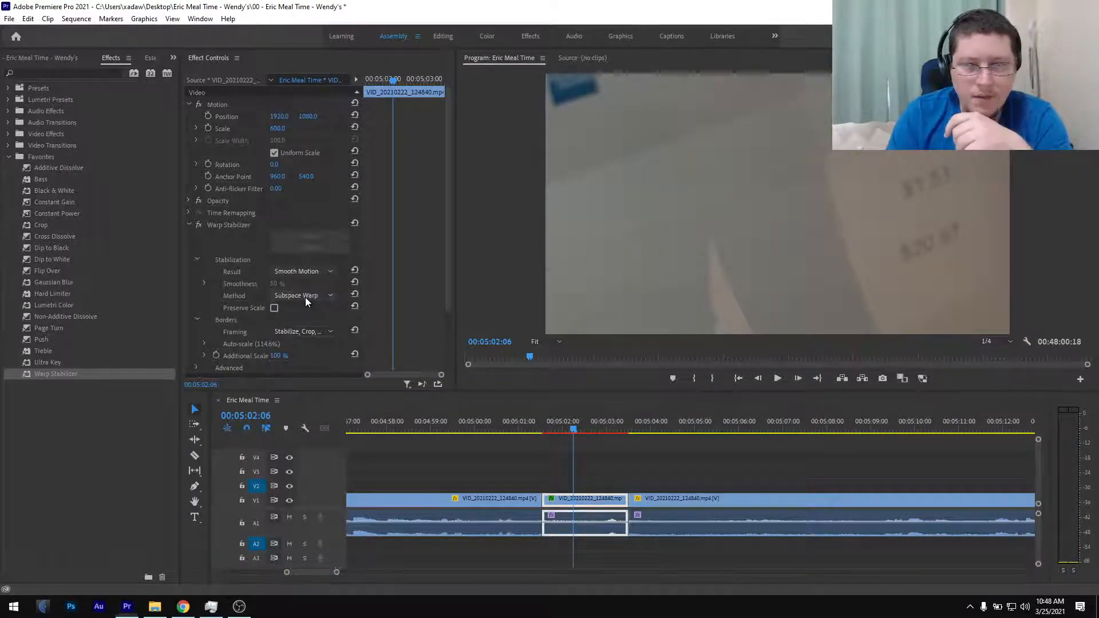
{"action": "left_click", "coordinate": [304, 297]}
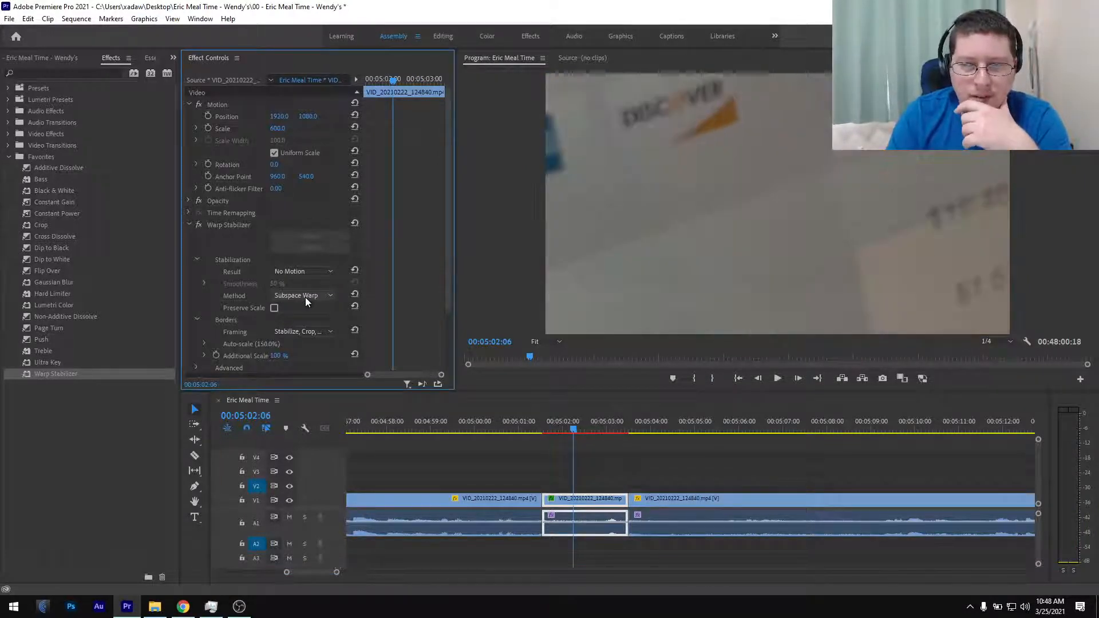
{"action": "left_click", "coordinate": [275, 309]}
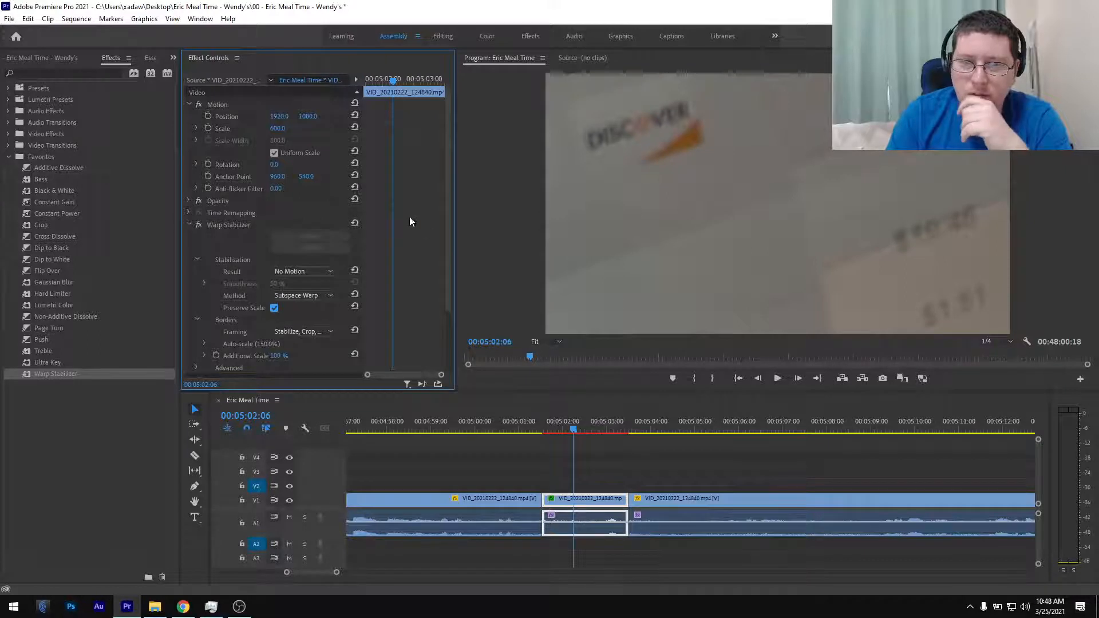
{"action": "left_click", "coordinate": [562, 435]}
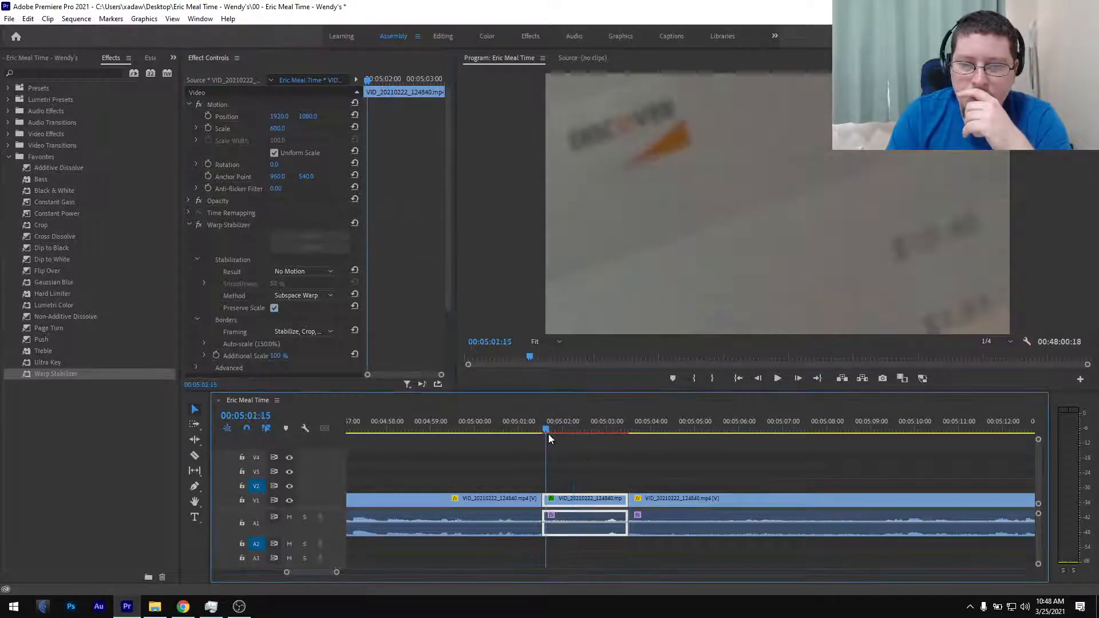
- Reposition the selected zoomed clip to about 883, 223 so the receipt prices are framed, checking at 00:05:02:13
{"action": "left_click_drag", "start_coordinate": [561, 438], "coordinate": [586, 438]}
{"action": "left_click", "coordinate": [296, 104]}
{"action": "left_click_drag", "start_coordinate": [657, 246], "coordinate": [624, 208]}
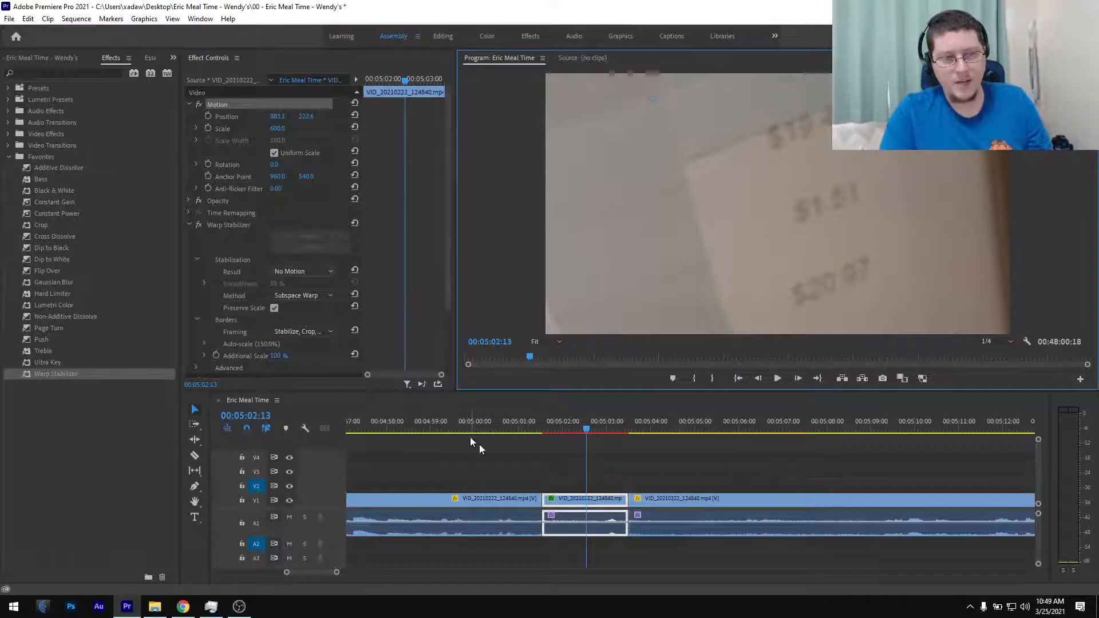
- Play back the repositioned clip with Warp Stabilizer on, and inspect the frame around 00:05:03:00
{"action": "left_click", "coordinate": [536, 429]}
{"action": "key", "text": "space"}
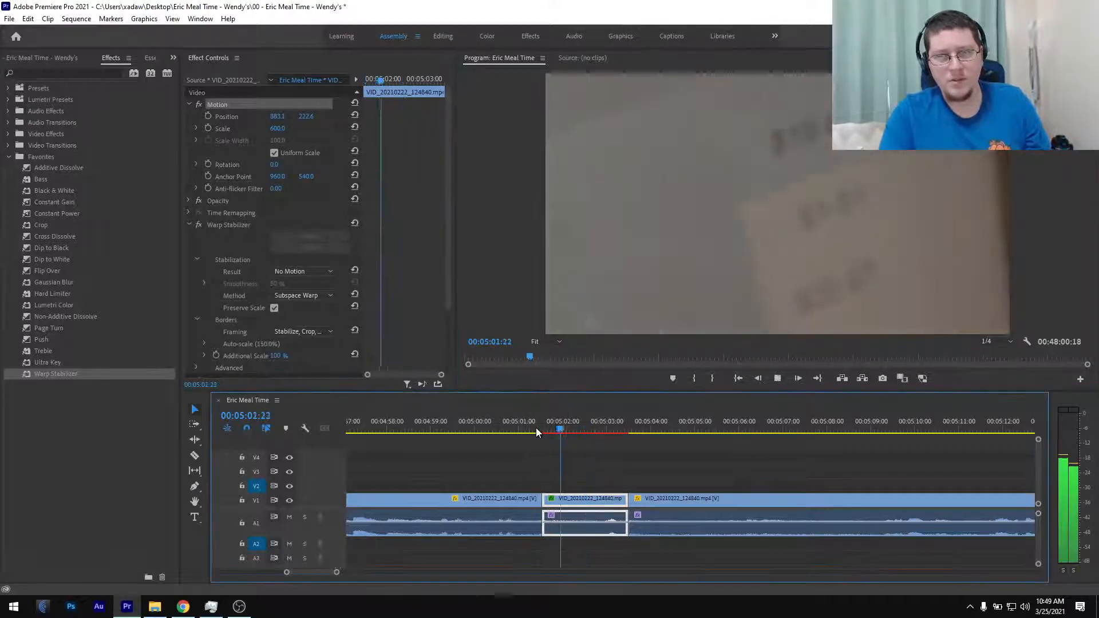
{"action": "key", "text": "space"}
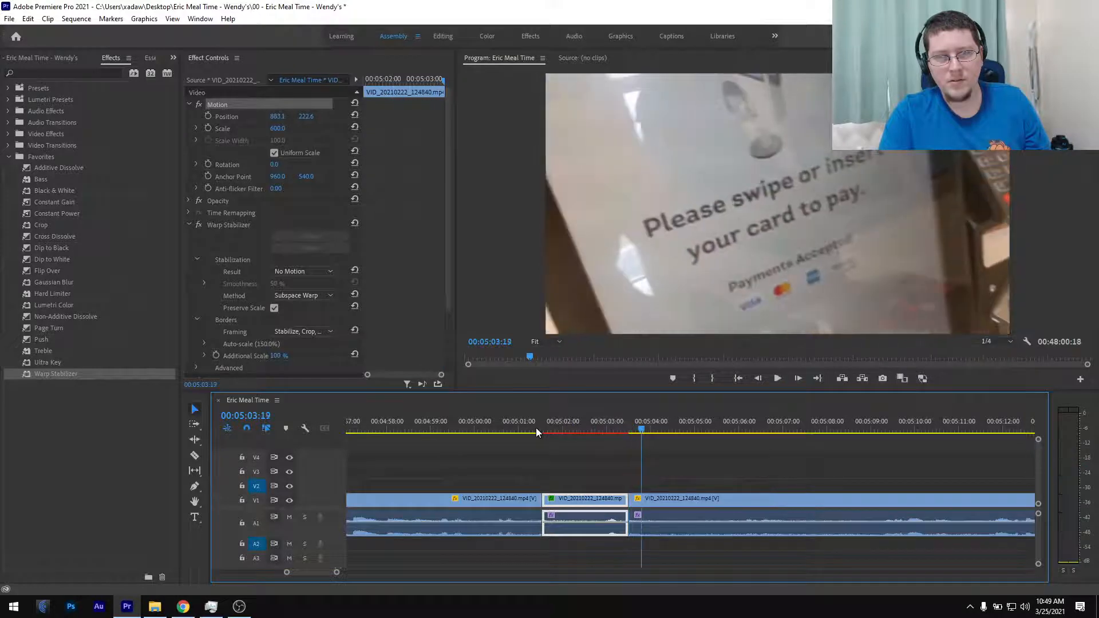
{"action": "left_click_drag", "start_coordinate": [586, 426], "coordinate": [607, 427]}
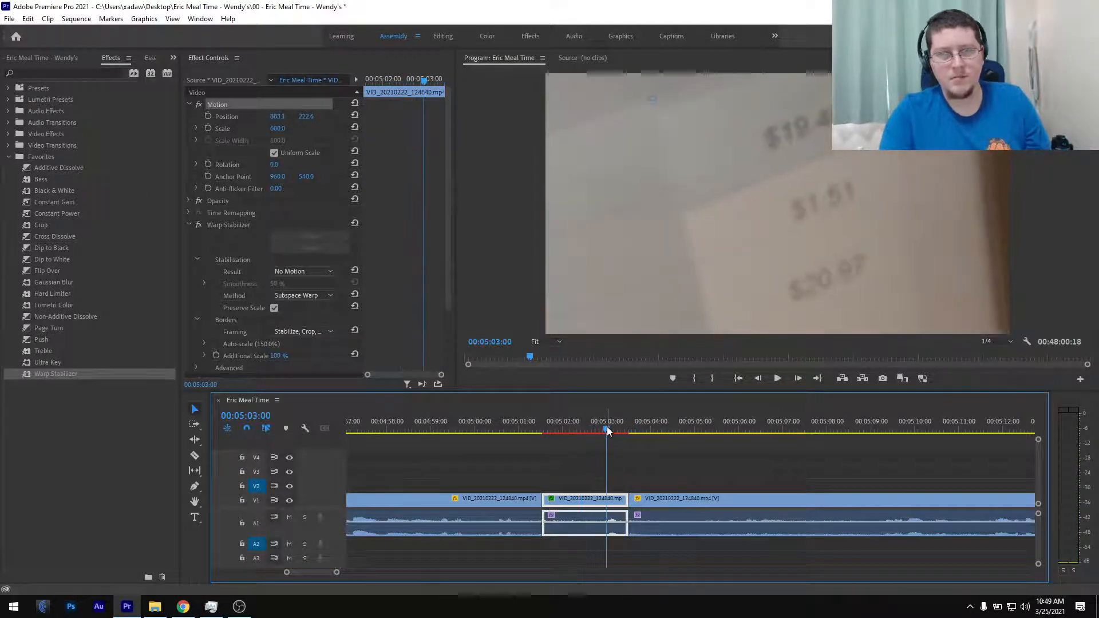
- Disable Warp Stabilizer on the clip, play it for comparison, and re-enable the effect
{"action": "left_click", "coordinate": [198, 224]}
{"action": "left_click", "coordinate": [530, 427]}
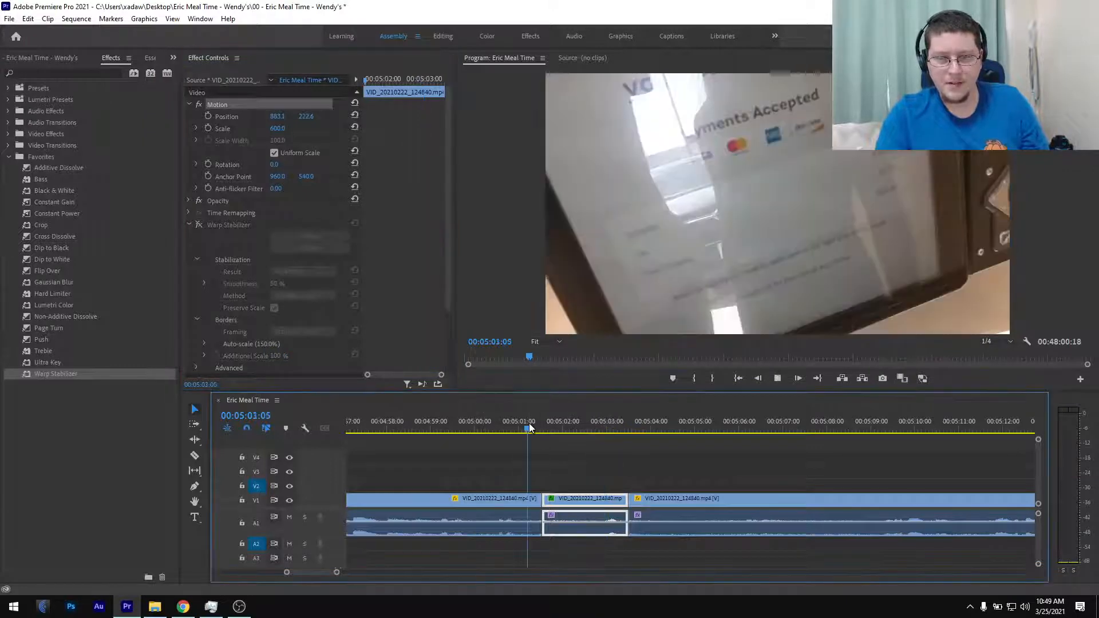
{"action": "key", "text": "space"}
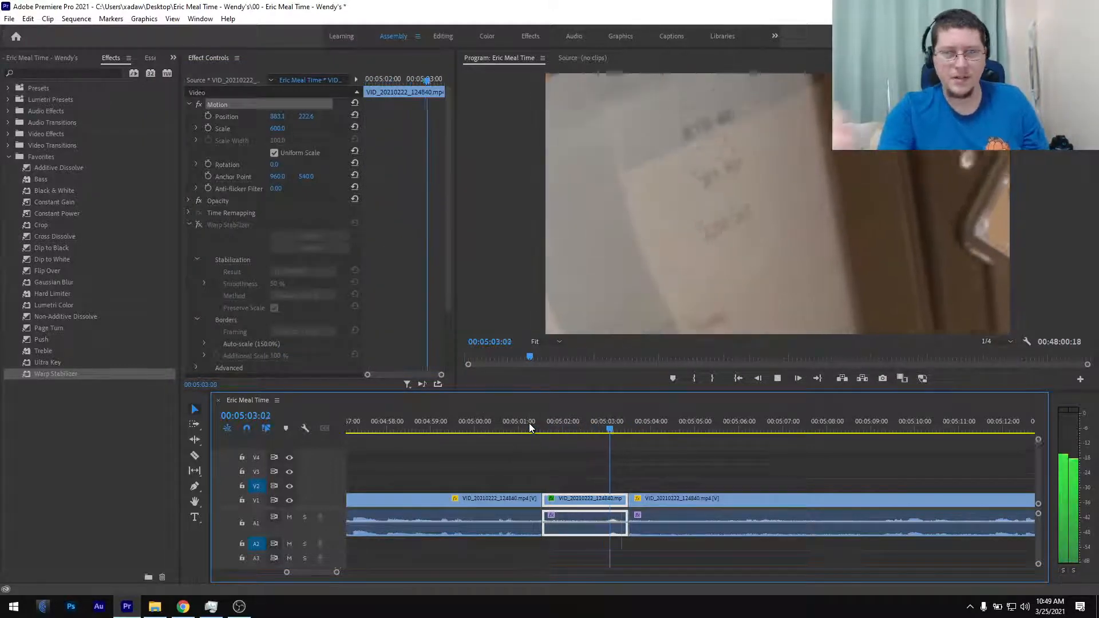
{"action": "key", "text": "space"}
{"action": "left_click", "coordinate": [586, 428]}
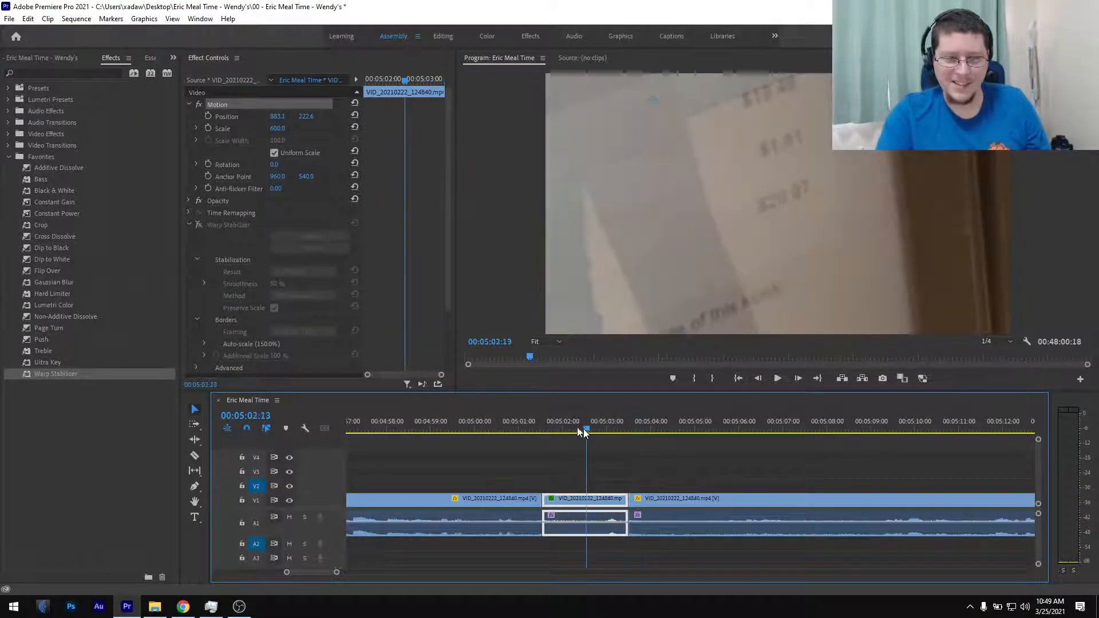
{"action": "left_click", "coordinate": [198, 224]}
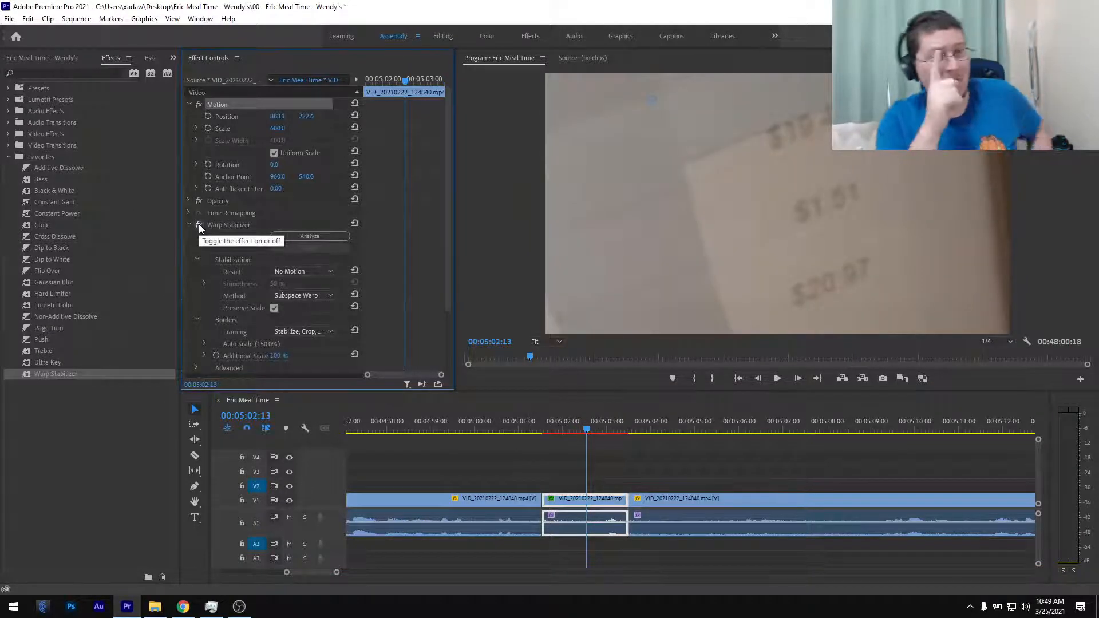
- Save the project and replay the stabilized receipt clip from its start
{"action": "key", "text": "ctrl+s"}
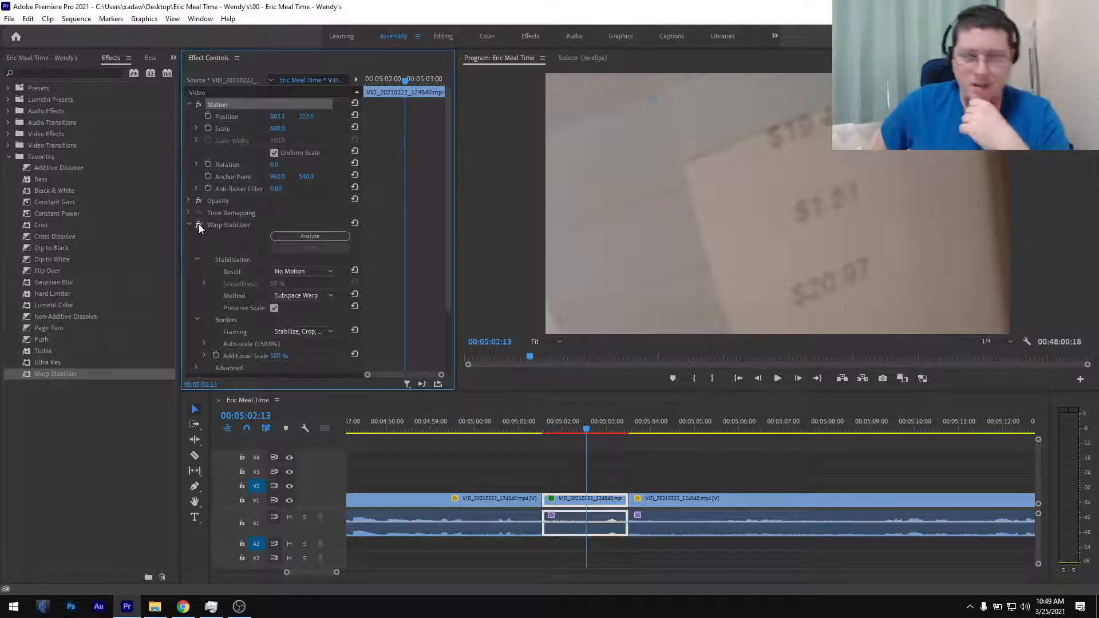
{"action": "left_click", "coordinate": [547, 431]}
{"action": "key", "text": "space"}
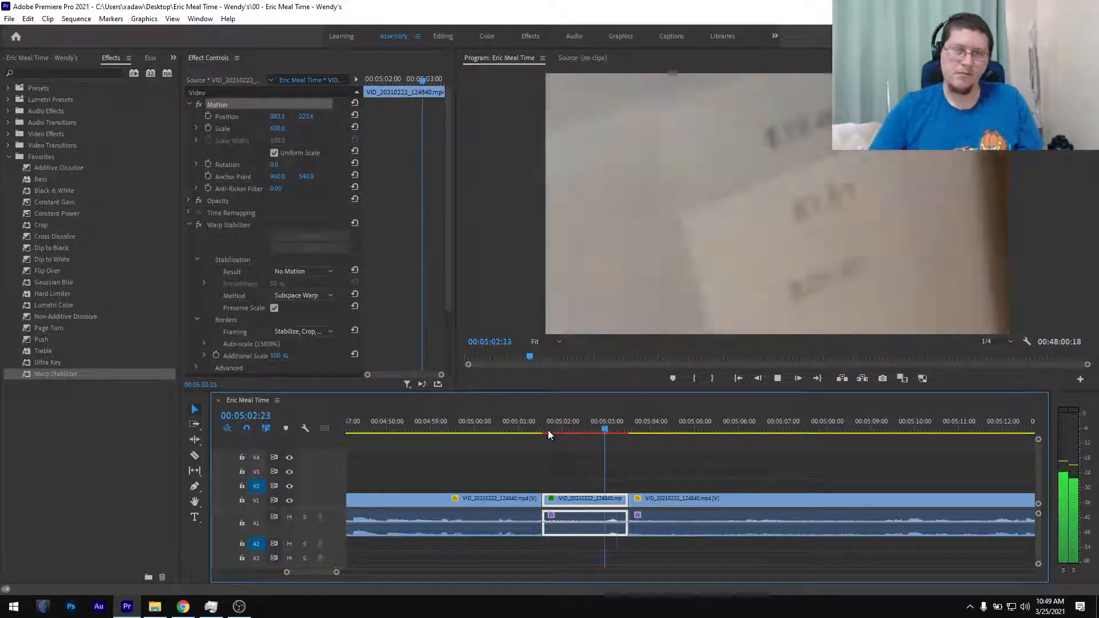
{"action": "key", "text": "space"}
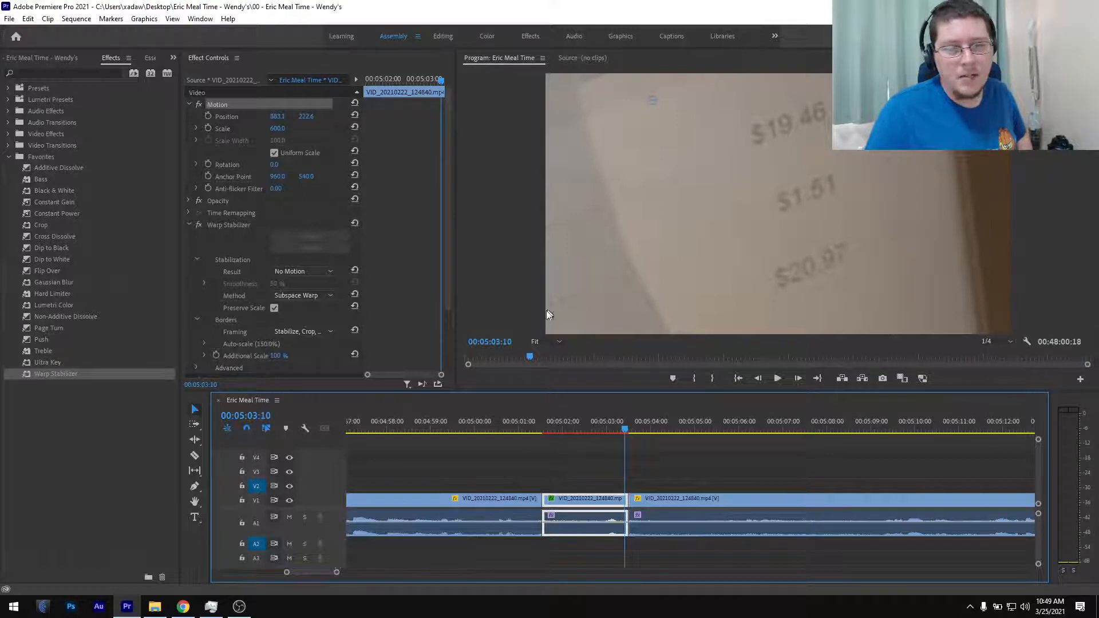
- Add the Lumetri Color effect to the clip below Warp Stabilizer and expand its Basic Correction settings
{"action": "left_click", "coordinate": [190, 226]}
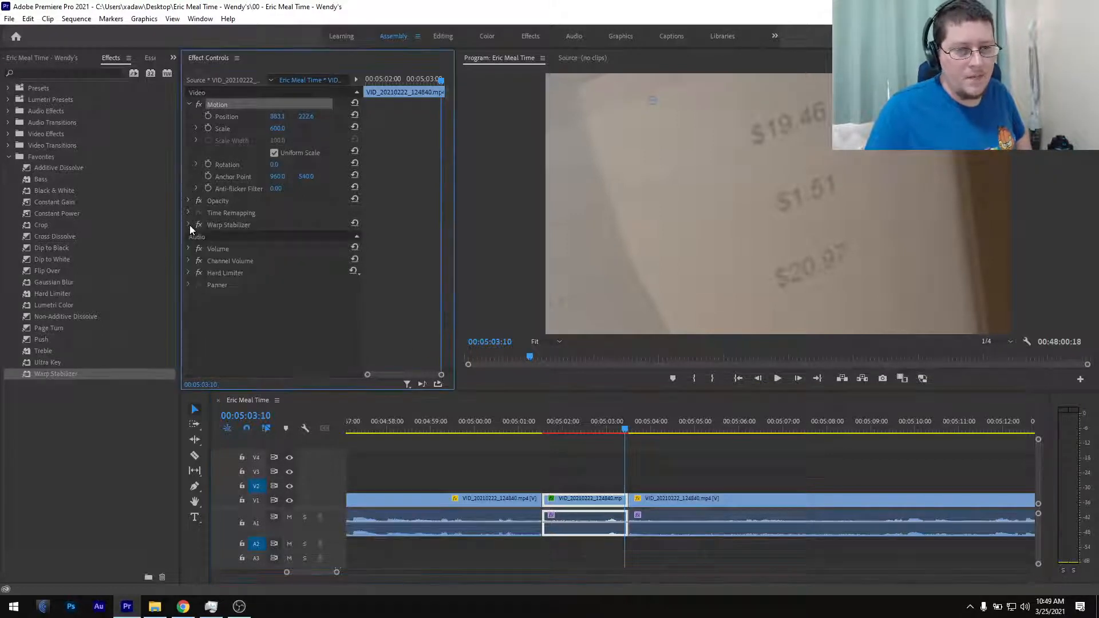
{"action": "left_click_drag", "start_coordinate": [60, 307], "coordinate": [248, 248]}
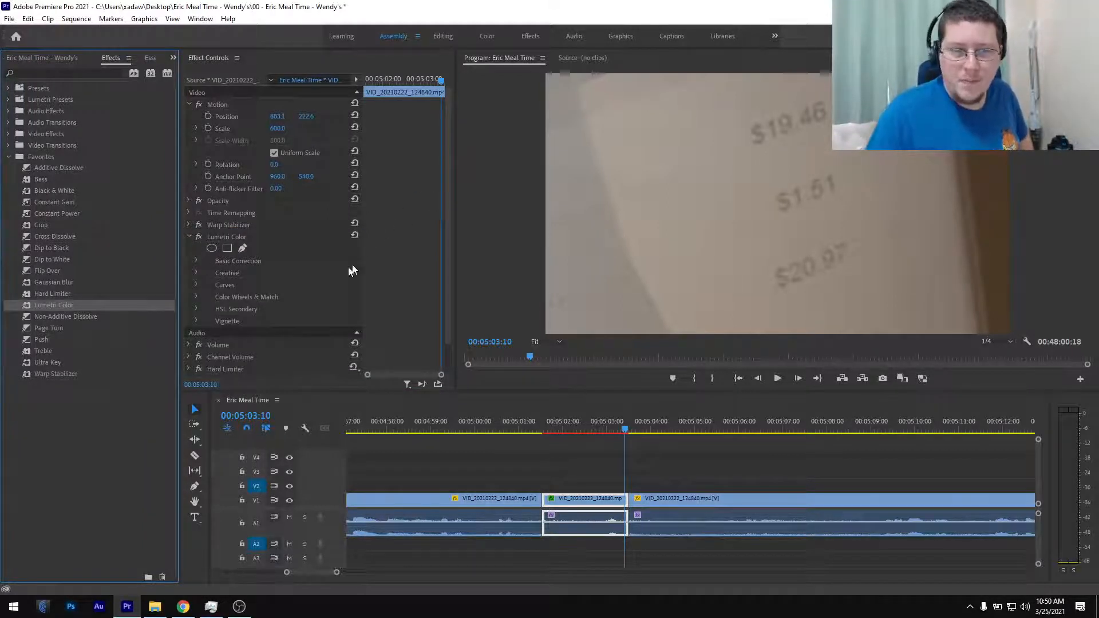
{"action": "left_click", "coordinate": [197, 261]}
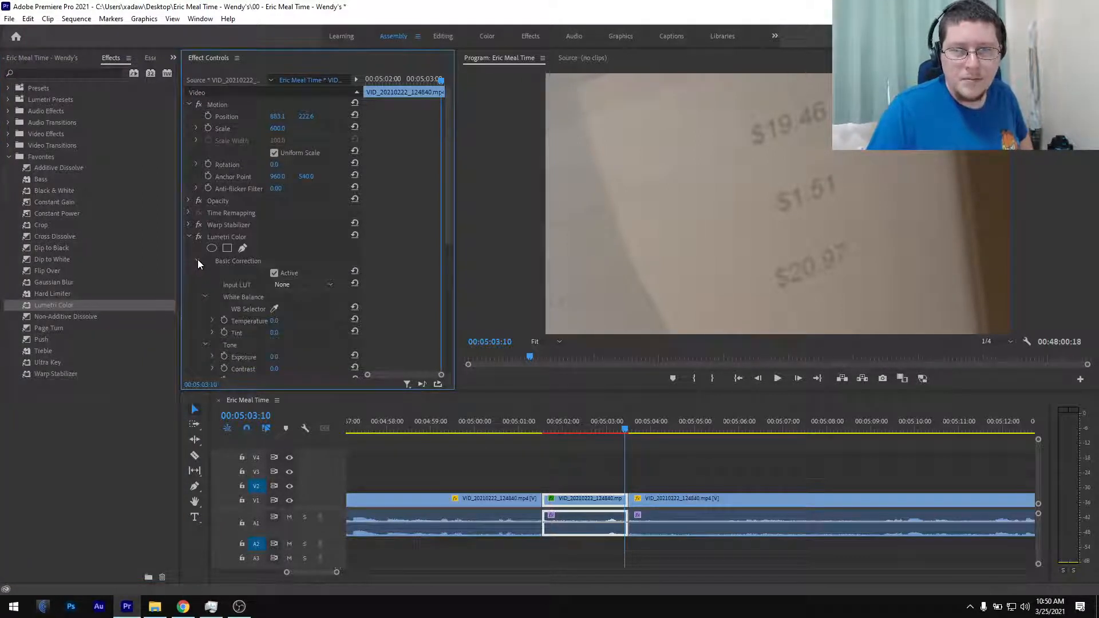
- Raise the Lumetri Contrast to 100 and set the program preview's playback resolution to Full
{"action": "scroll", "coordinate": [387, 258], "scroll_direction": "down", "scroll_amount": 4}
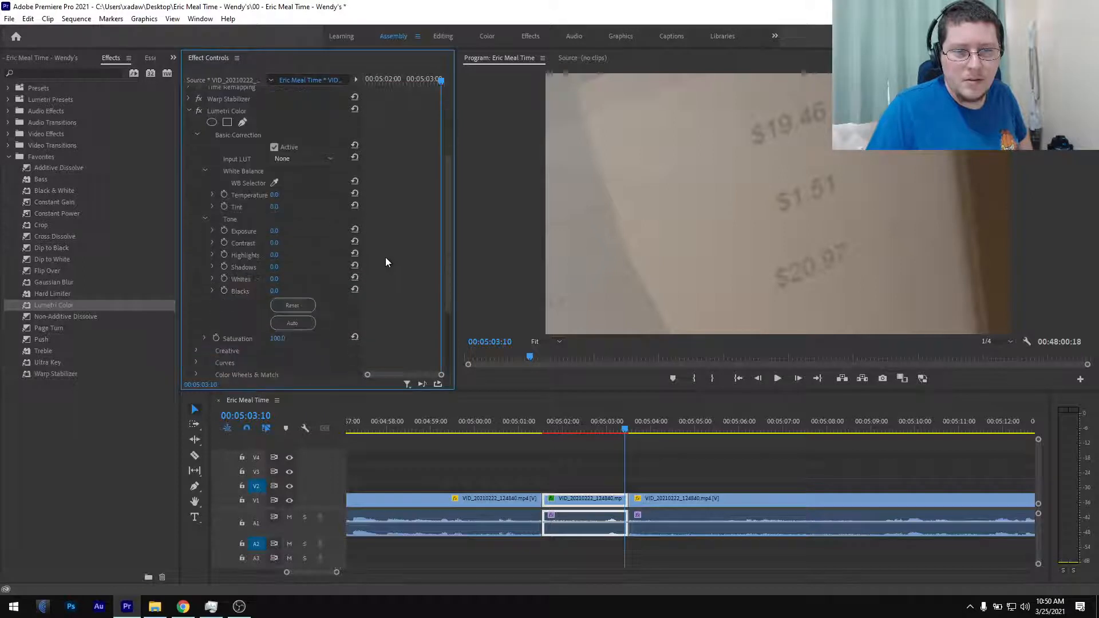
{"action": "left_click", "coordinate": [212, 243]}
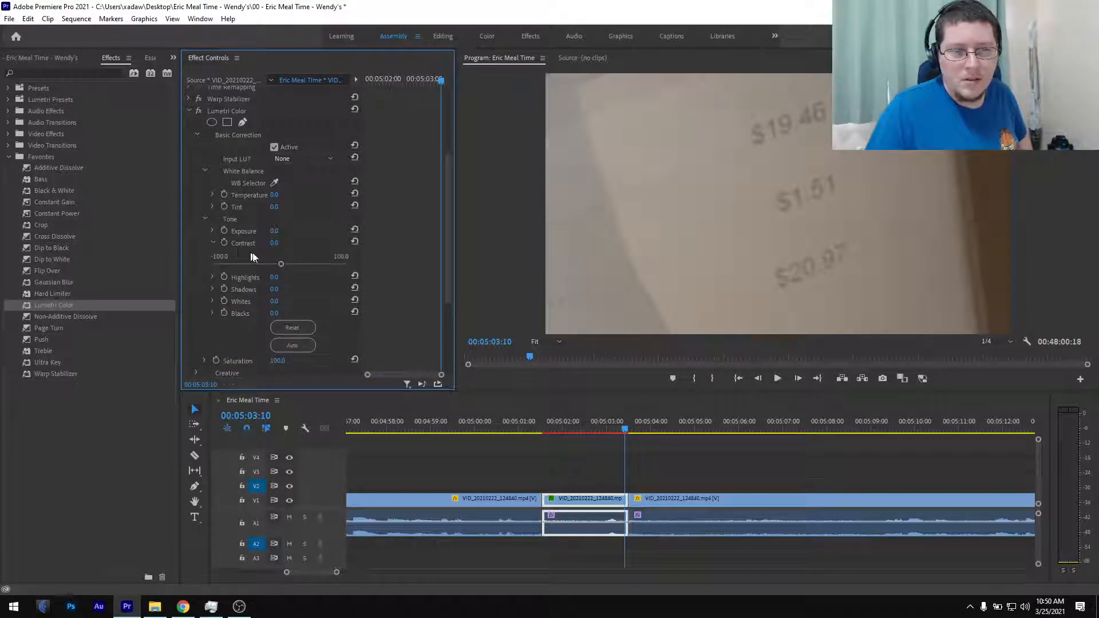
{"action": "left_click", "coordinate": [285, 265]}
{"action": "left_click_drag", "start_coordinate": [285, 265], "coordinate": [364, 267]}
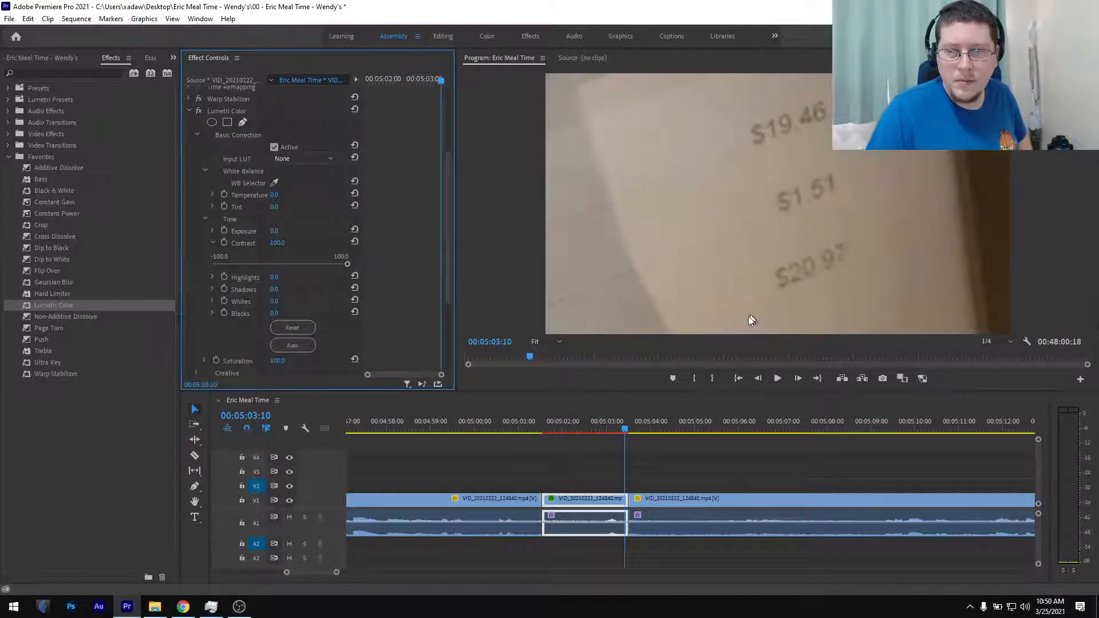
{"action": "left_click", "coordinate": [996, 342]}
{"action": "left_click", "coordinate": [997, 352]}
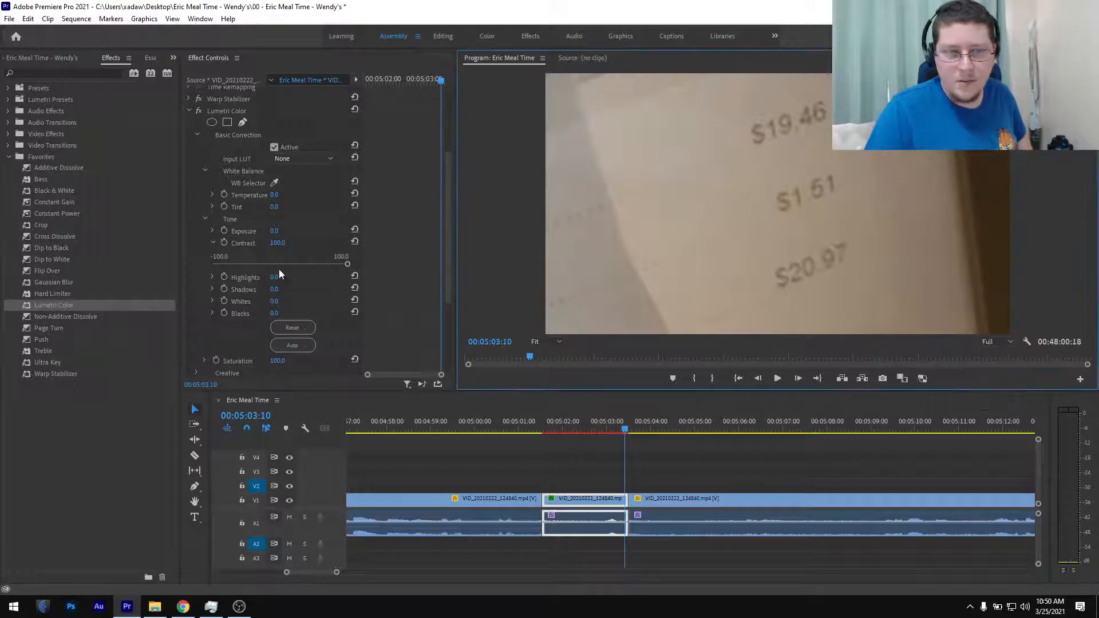
{"action": "left_click_drag", "start_coordinate": [339, 262], "coordinate": [375, 265]}
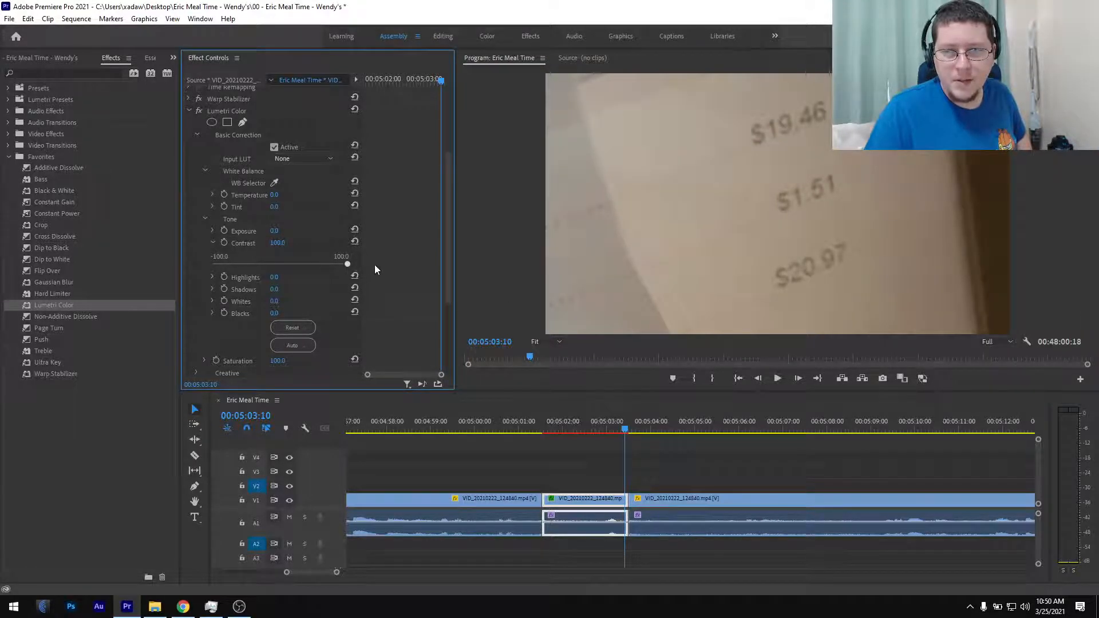
{"action": "left_click", "coordinate": [213, 243]}
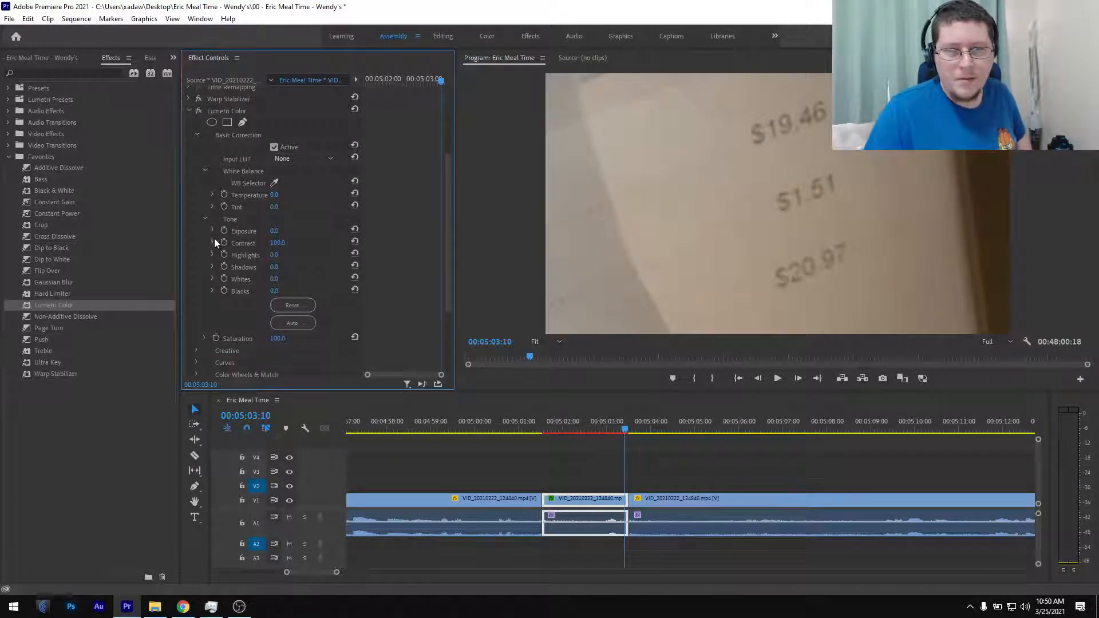
- Set the Lumetri Highlights to 60
{"action": "left_click", "coordinate": [212, 254]}
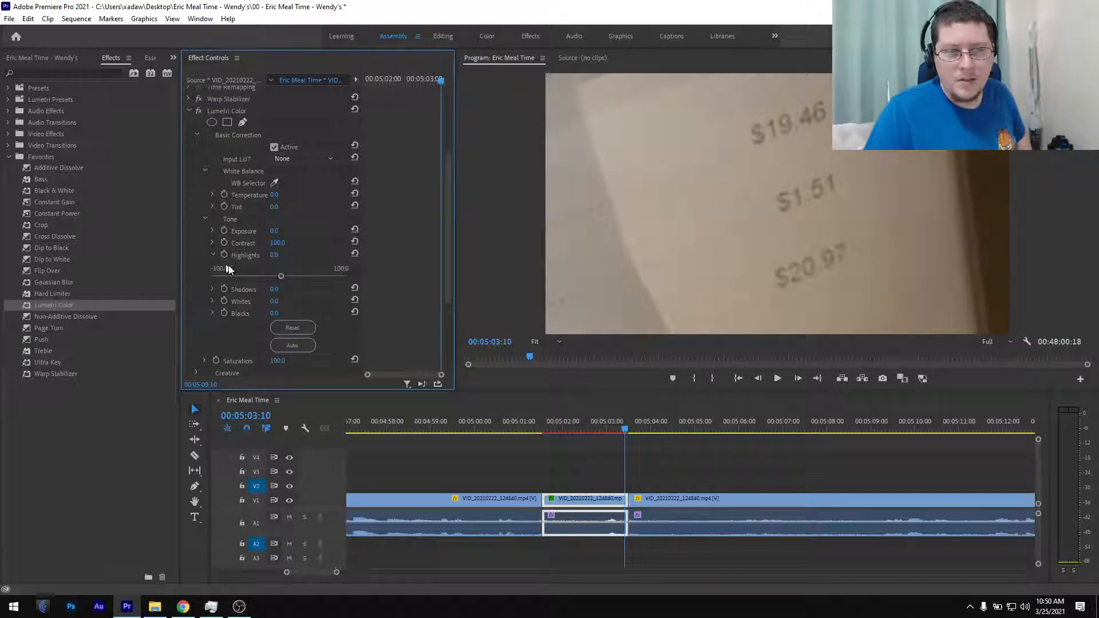
{"action": "left_click_drag", "start_coordinate": [282, 276], "coordinate": [363, 281]}
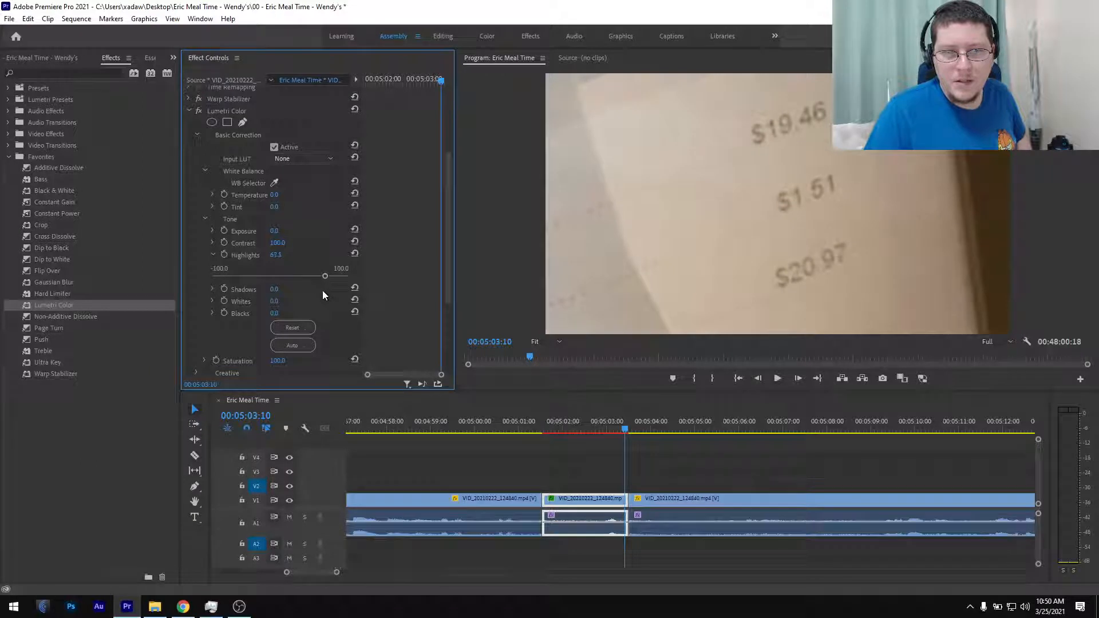
{"action": "left_click", "coordinate": [286, 253]}
{"action": "type", "text": "60"}
{"action": "key", "text": "Return"}
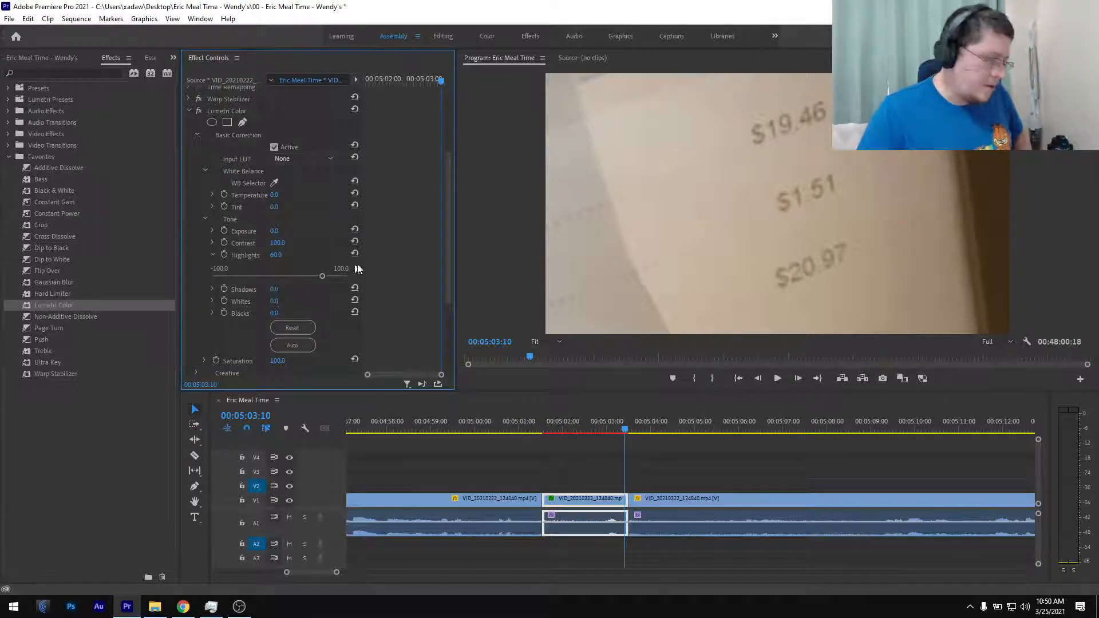
{"action": "left_click", "coordinate": [214, 254]}
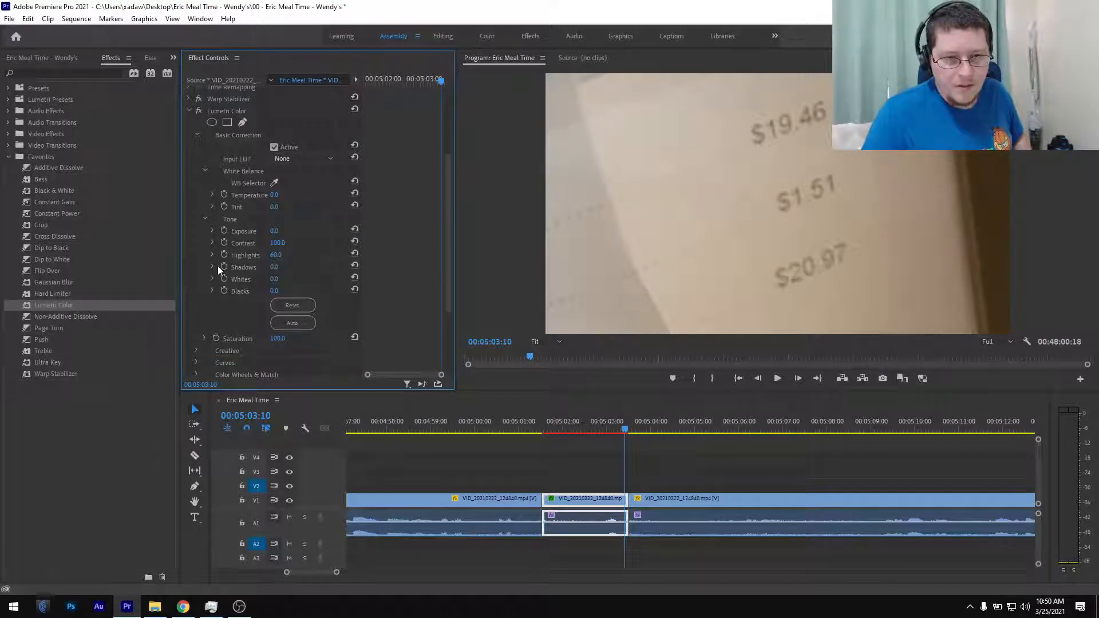
- Set the Lumetri Shadows to -40
{"action": "left_click", "coordinate": [212, 267]}
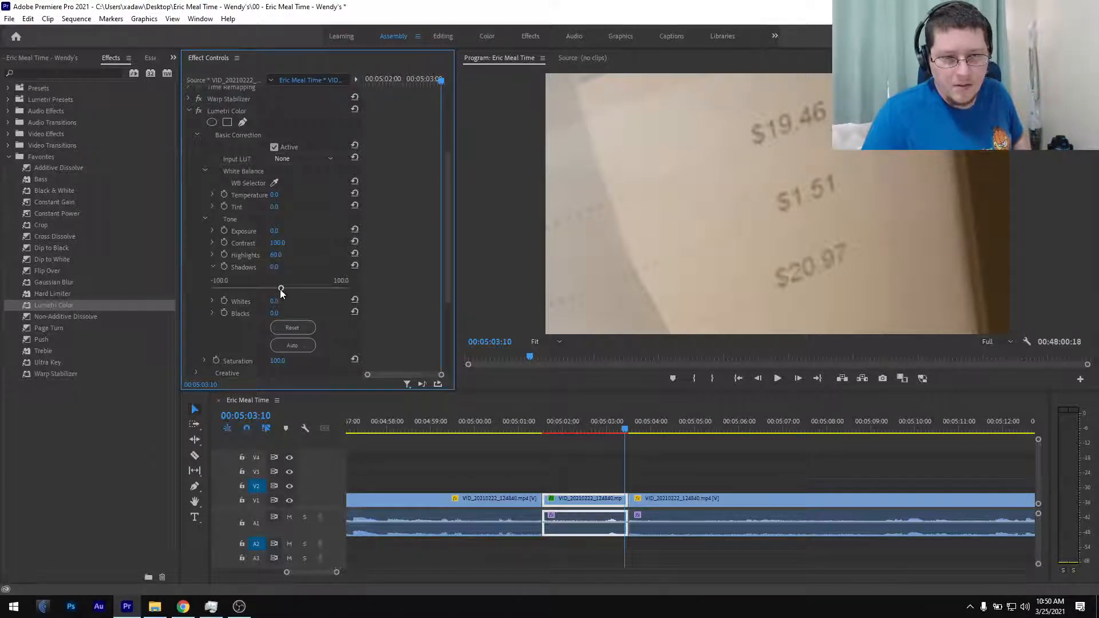
{"action": "left_click_drag", "start_coordinate": [280, 289], "coordinate": [239, 295]}
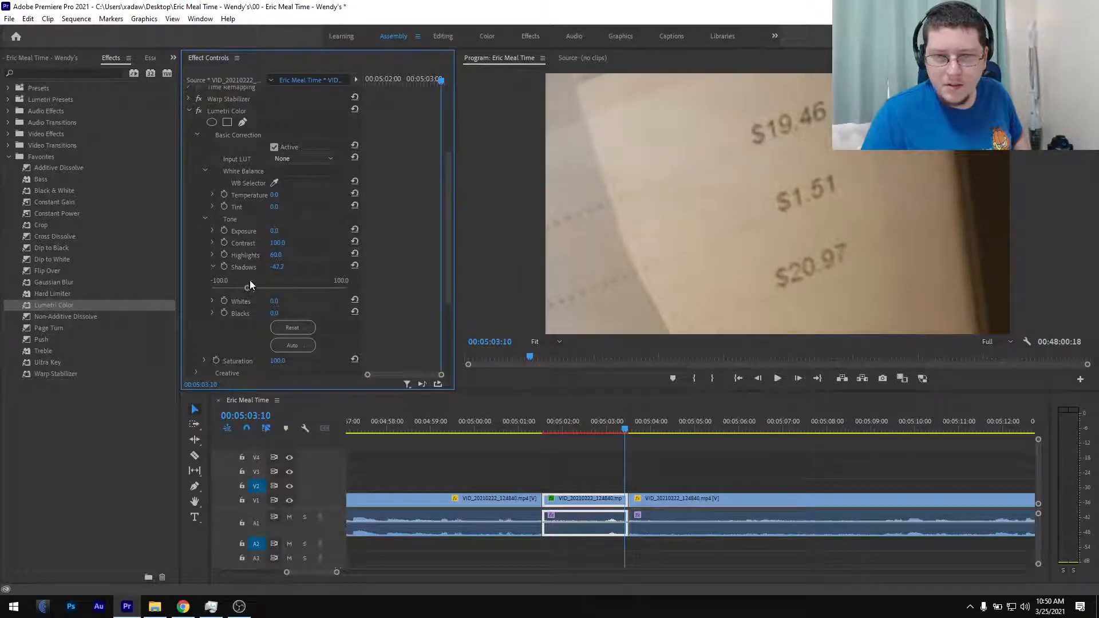
{"action": "left_click", "coordinate": [283, 268]}
{"action": "type", "text": "-40"}
{"action": "key", "text": "Return"}
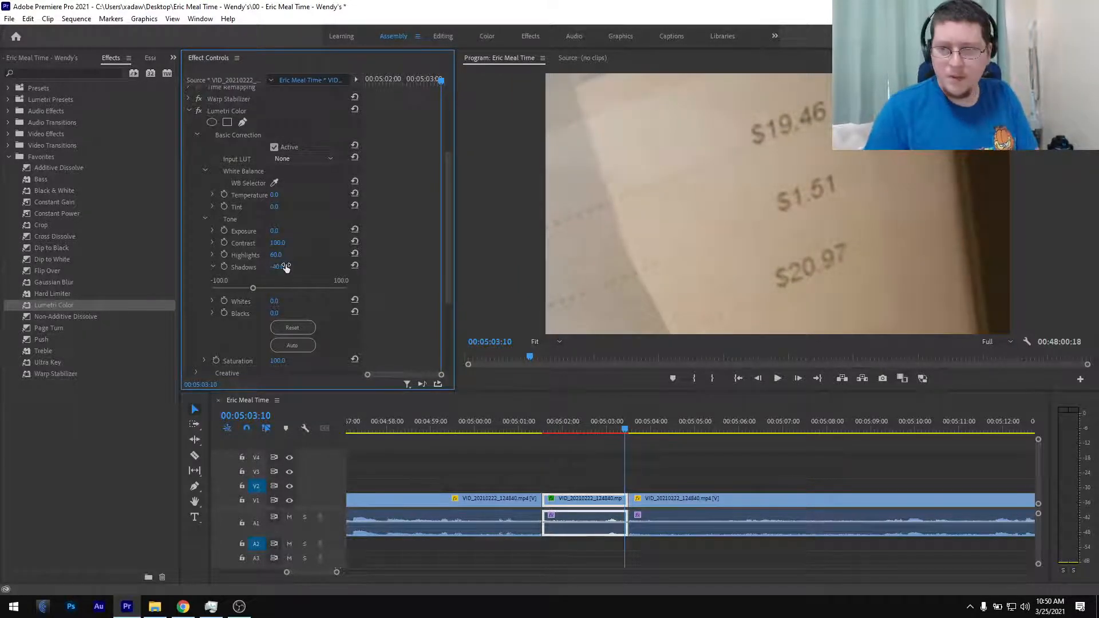
{"action": "left_click", "coordinate": [212, 267]}
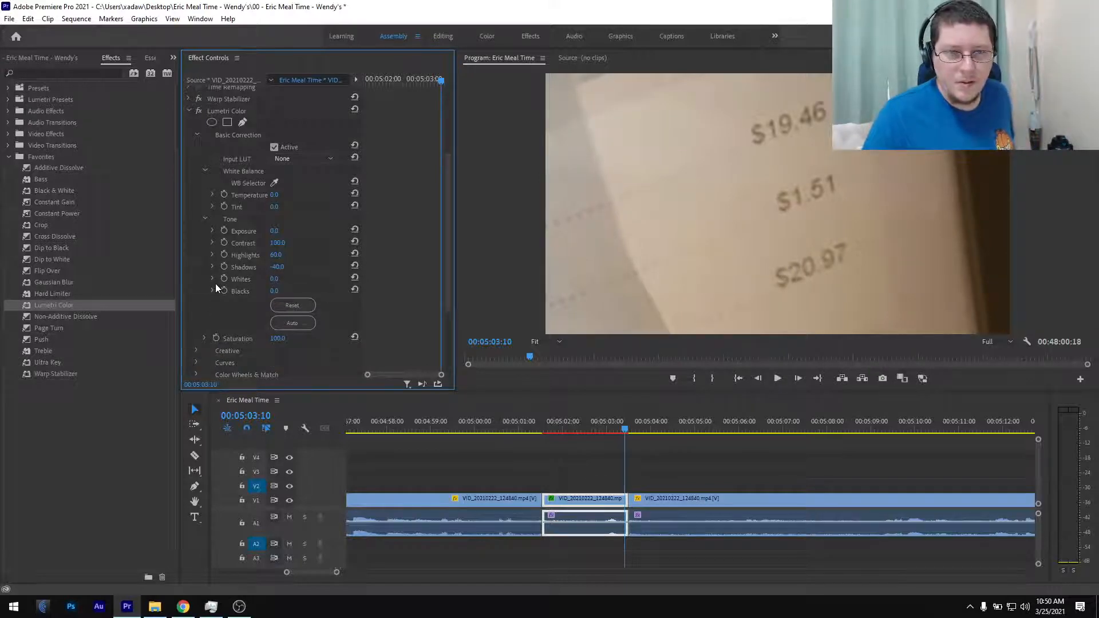
- Set the Lumetri Whites to 15
{"action": "left_click", "coordinate": [212, 279]}
{"action": "mouse_move", "coordinate": [281, 299]}
{"action": "left_mouse_down"}
{"action": "mouse_move", "coordinate": [301, 301]}
{"action": "mouse_move", "coordinate": [283, 313]}
{"action": "mouse_move", "coordinate": [293, 312]}
{"action": "left_mouse_up"}
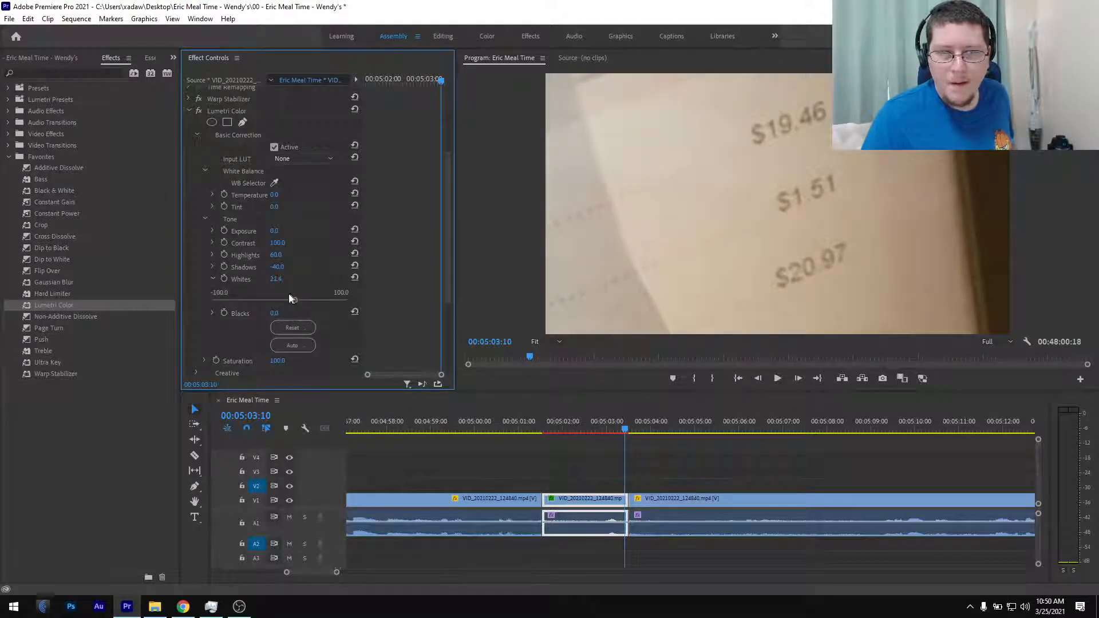
{"action": "left_click", "coordinate": [276, 279]}
{"action": "type", "text": "15"}
{"action": "key", "text": "Return"}
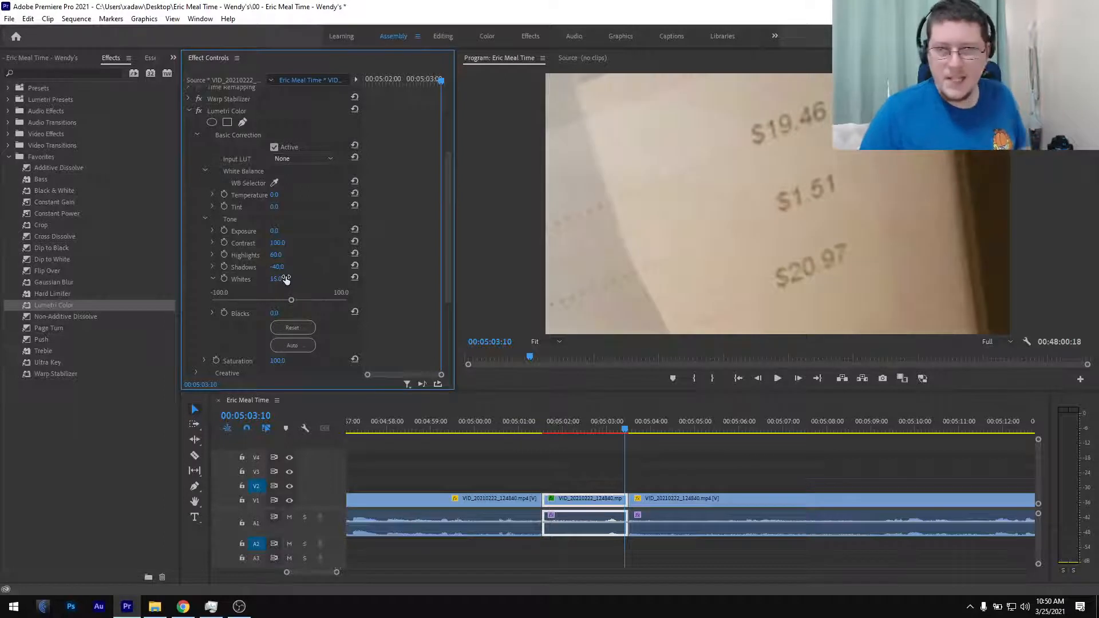
{"action": "left_click", "coordinate": [212, 279]}
- Try lowering the Lumetri Blacks to about -46, and reset the parameter
{"action": "left_click", "coordinate": [211, 291]}
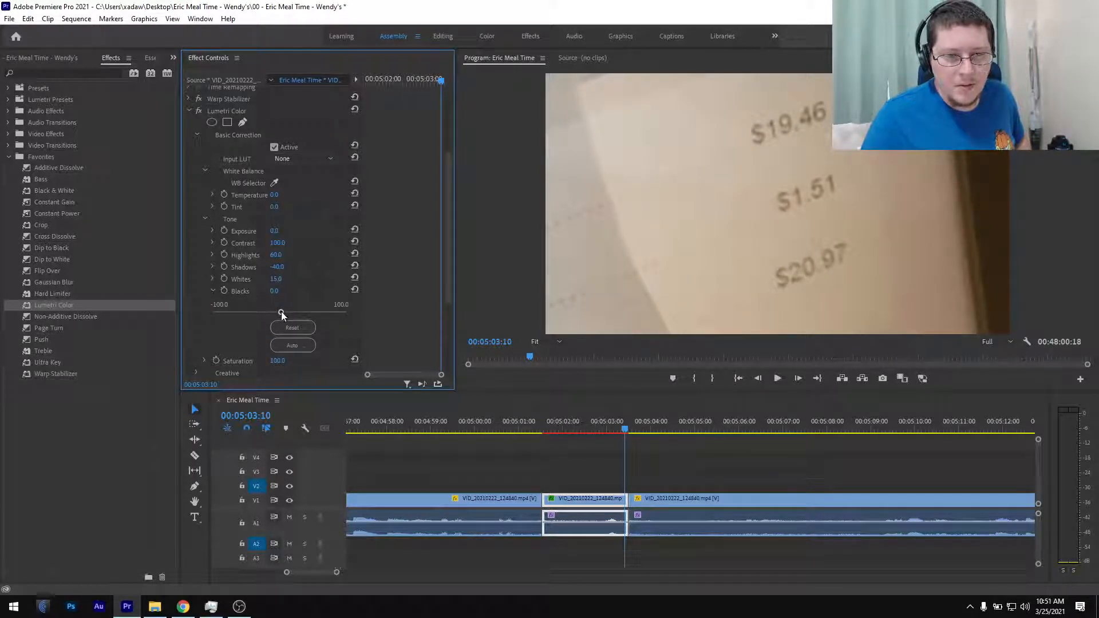
{"action": "left_click_drag", "start_coordinate": [281, 313], "coordinate": [243, 307]}
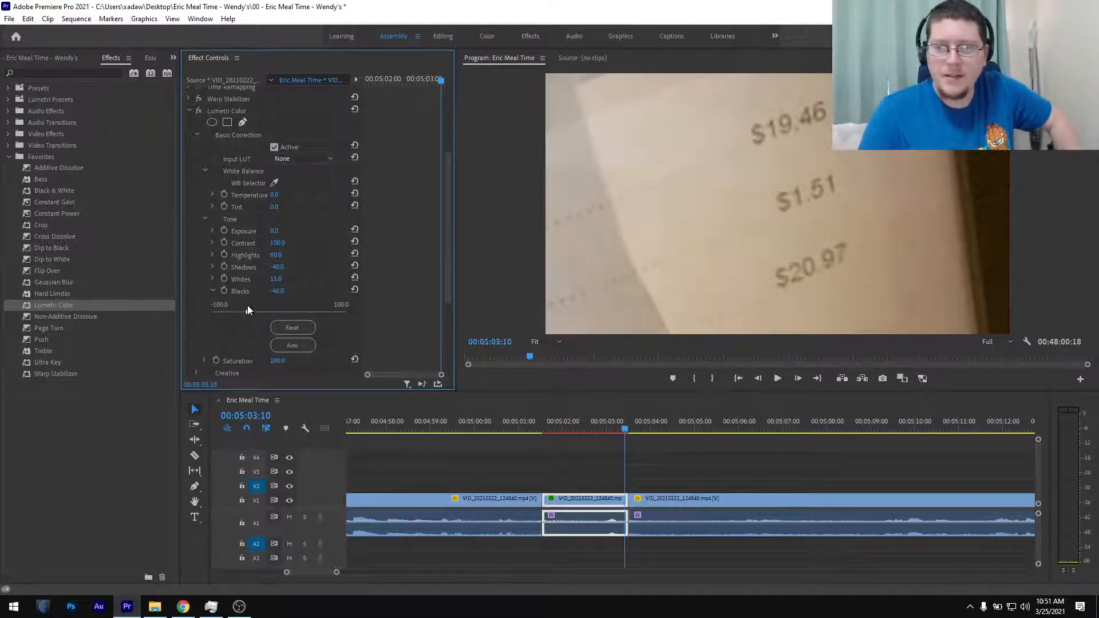
{"action": "left_click", "coordinate": [355, 290]}
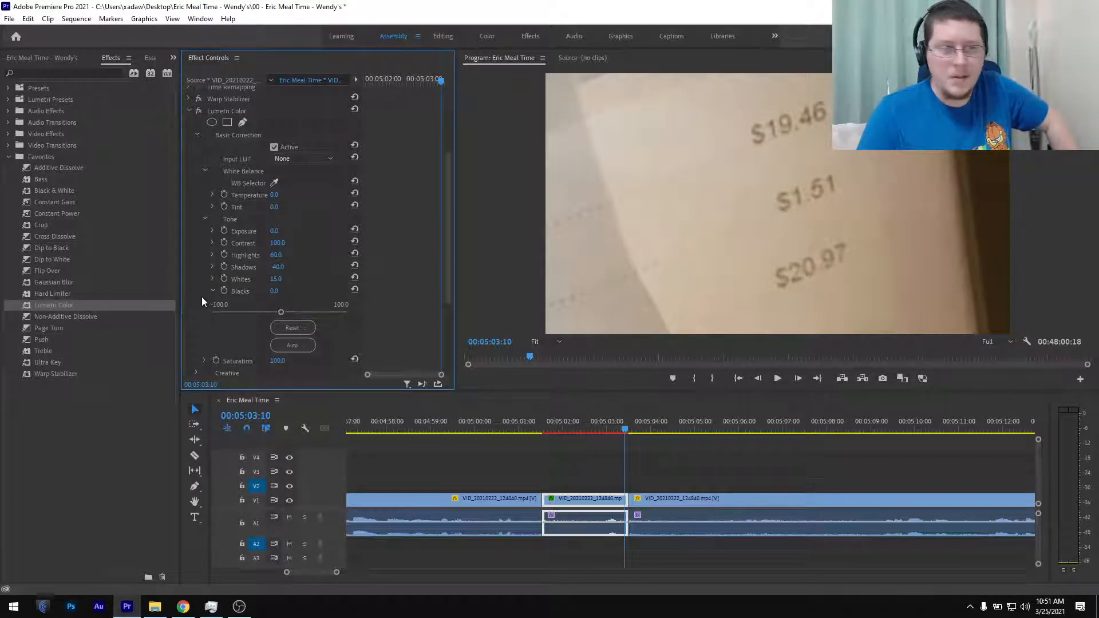
{"action": "left_click", "coordinate": [214, 289]}
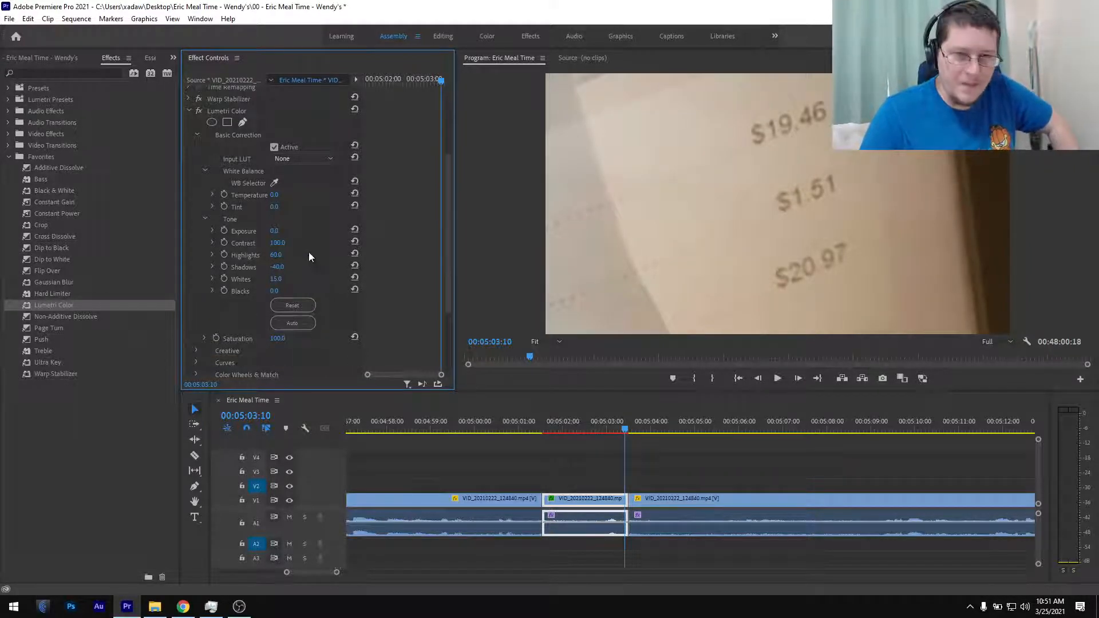
- Try lowering the Lumetri Exposure to about -0.7, and reset the parameter
{"action": "left_click", "coordinate": [212, 231]}
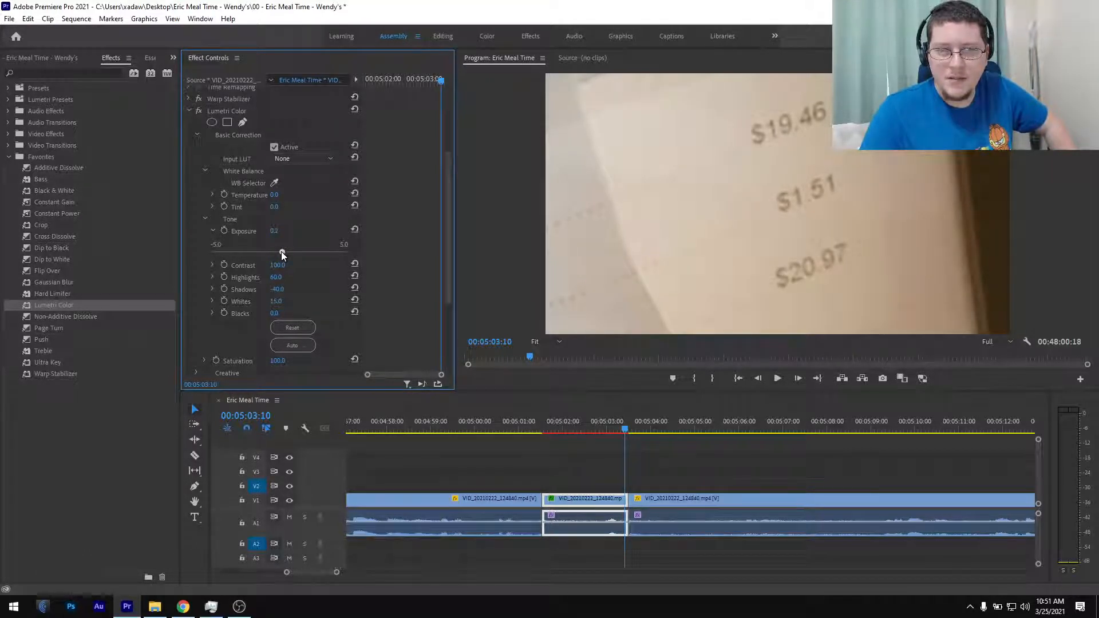
{"action": "left_click_drag", "start_coordinate": [283, 254], "coordinate": [270, 253]}
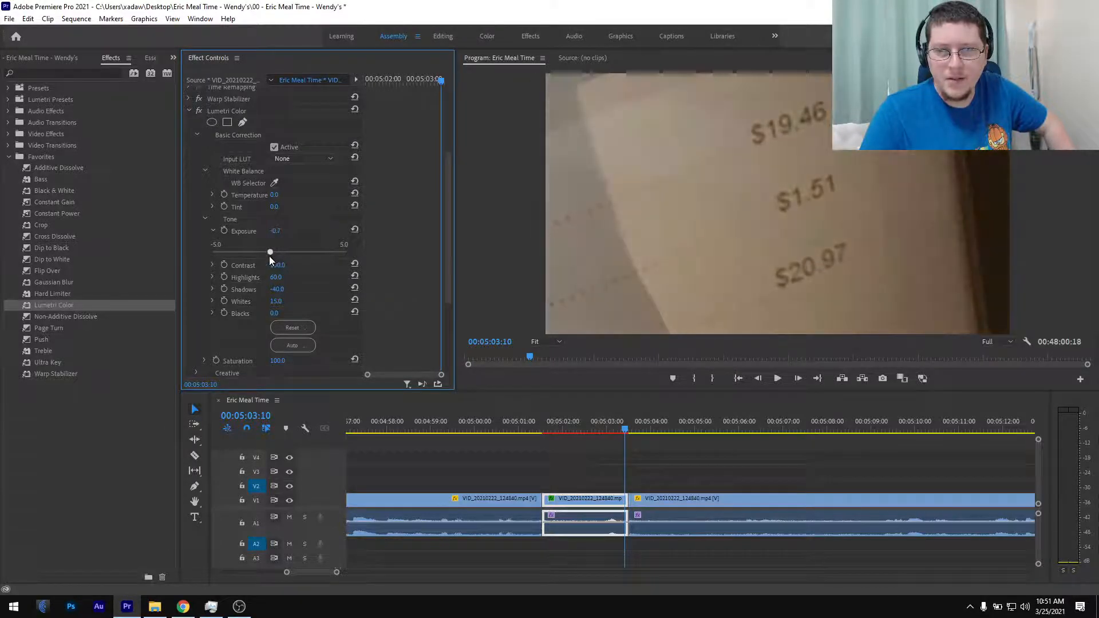
{"action": "left_click", "coordinate": [351, 229]}
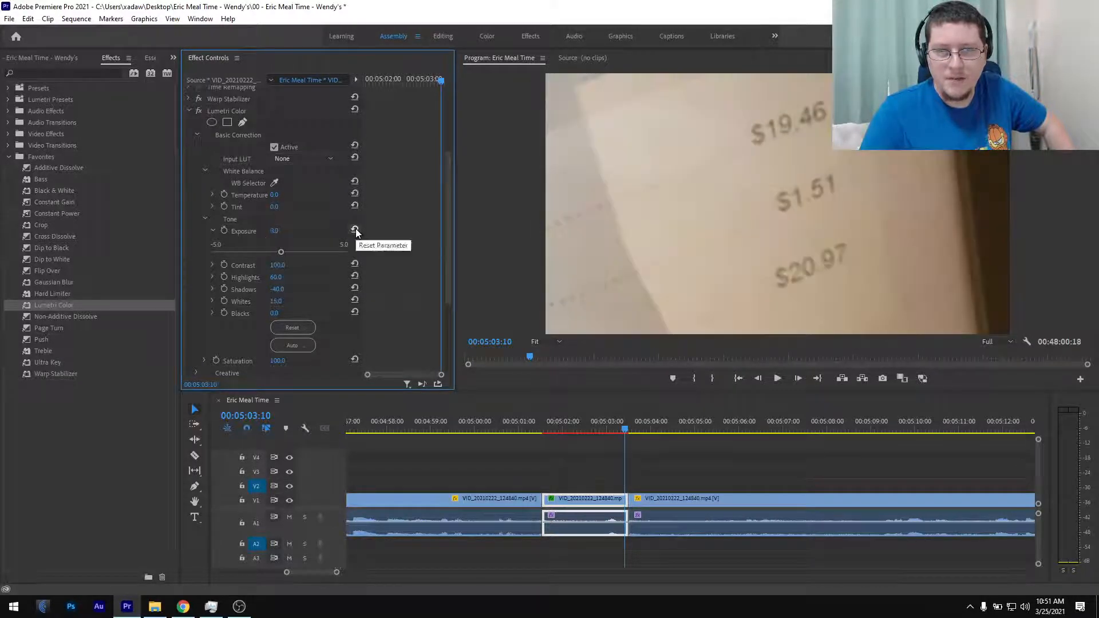
{"action": "left_click", "coordinate": [213, 230]}
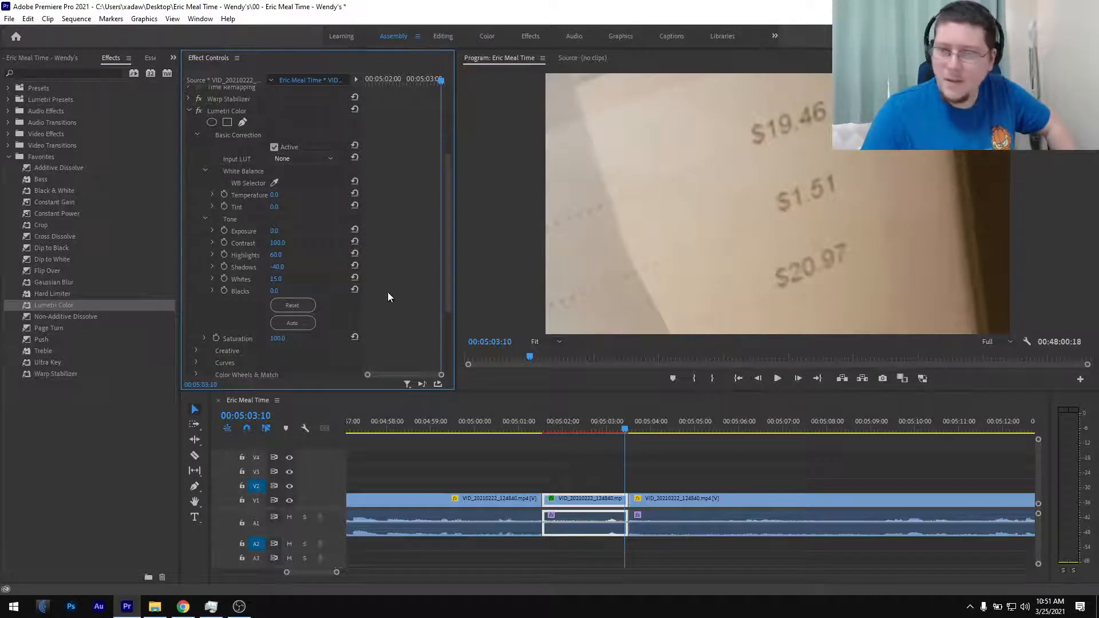
- Play back the color-corrected receipt clip from just before its start to check it, and collapse the Lumetri Color settings
{"action": "left_click_drag", "start_coordinate": [555, 433], "coordinate": [526, 452]}
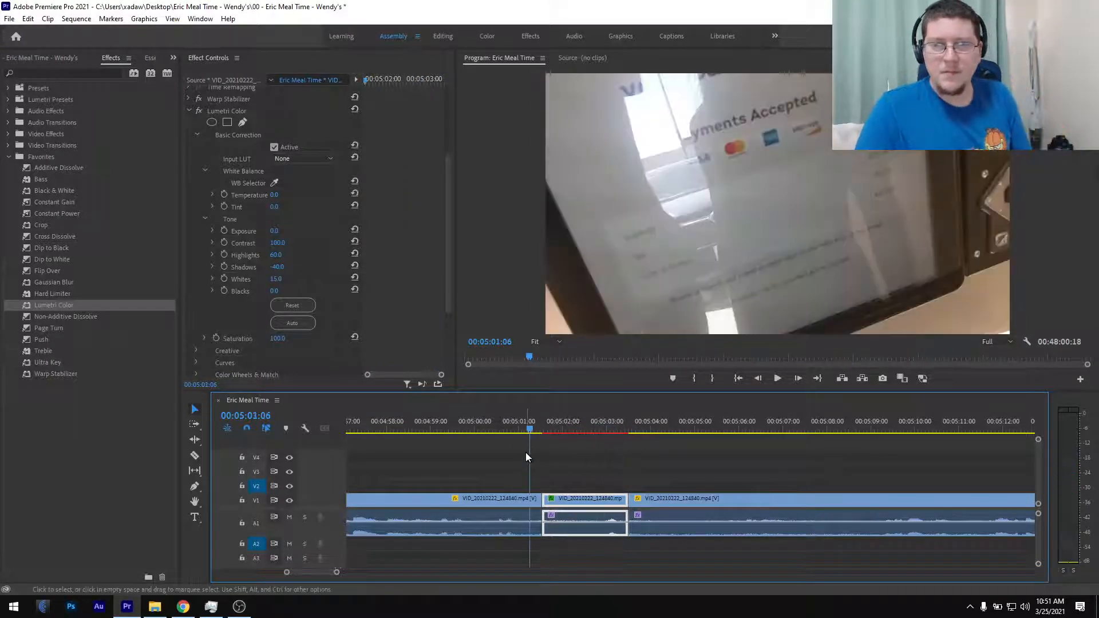
{"action": "key", "text": "space"}
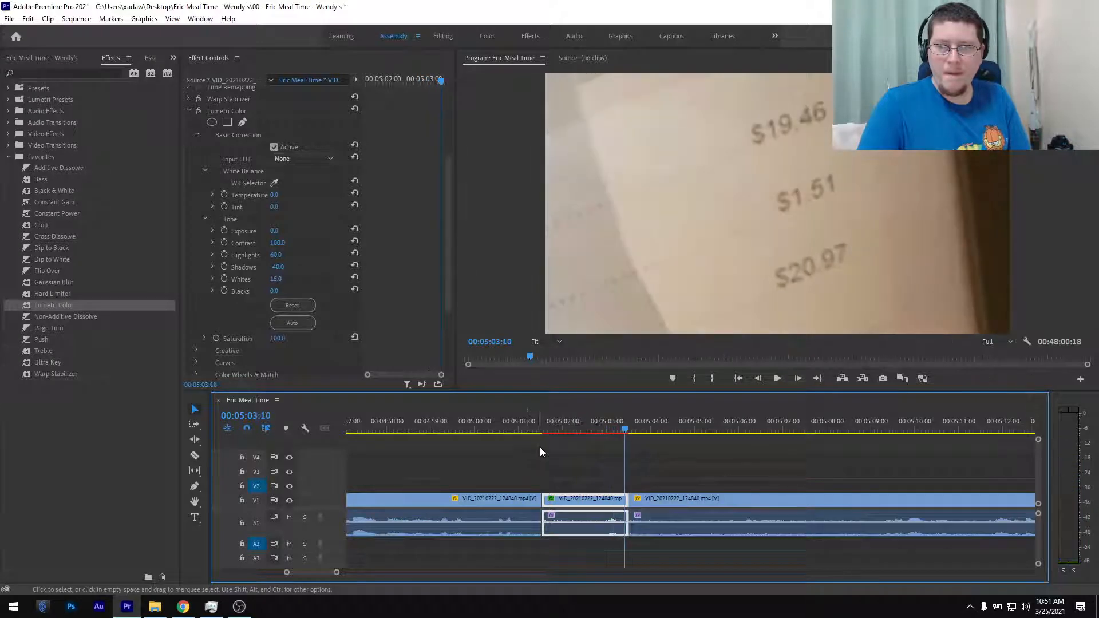
{"action": "left_click", "coordinate": [546, 430]}
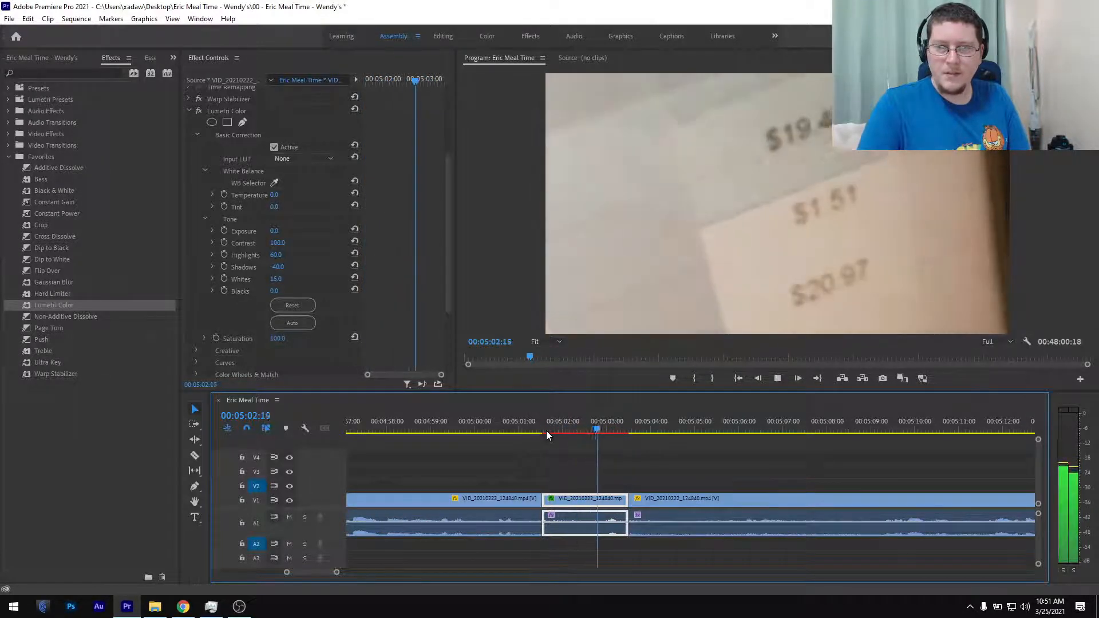
{"action": "key", "text": "space"}
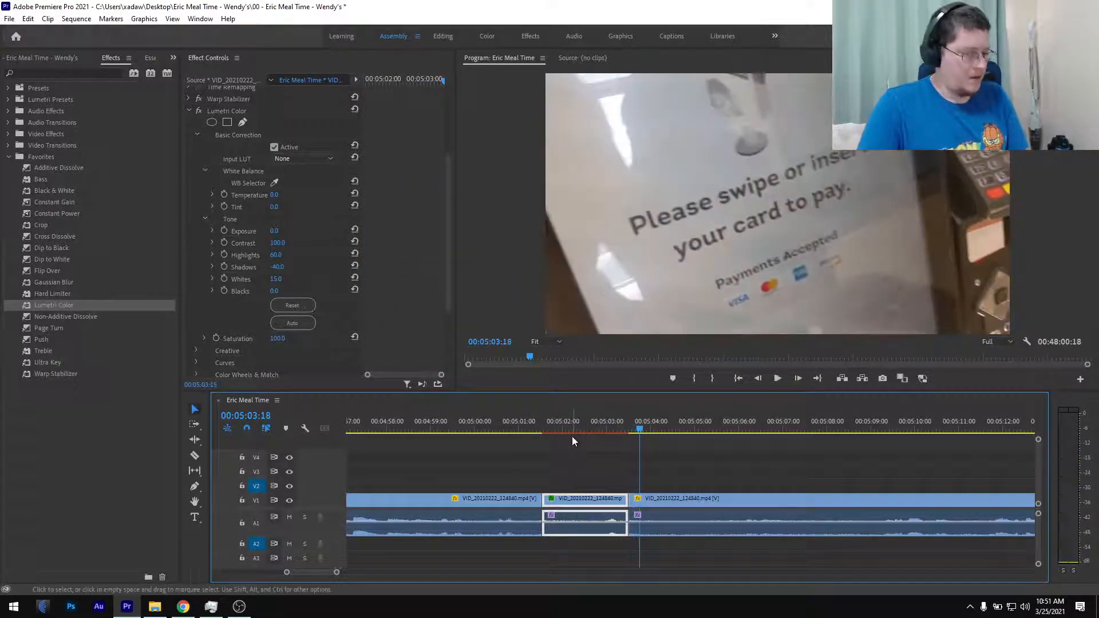
{"action": "left_click", "coordinate": [580, 431]}
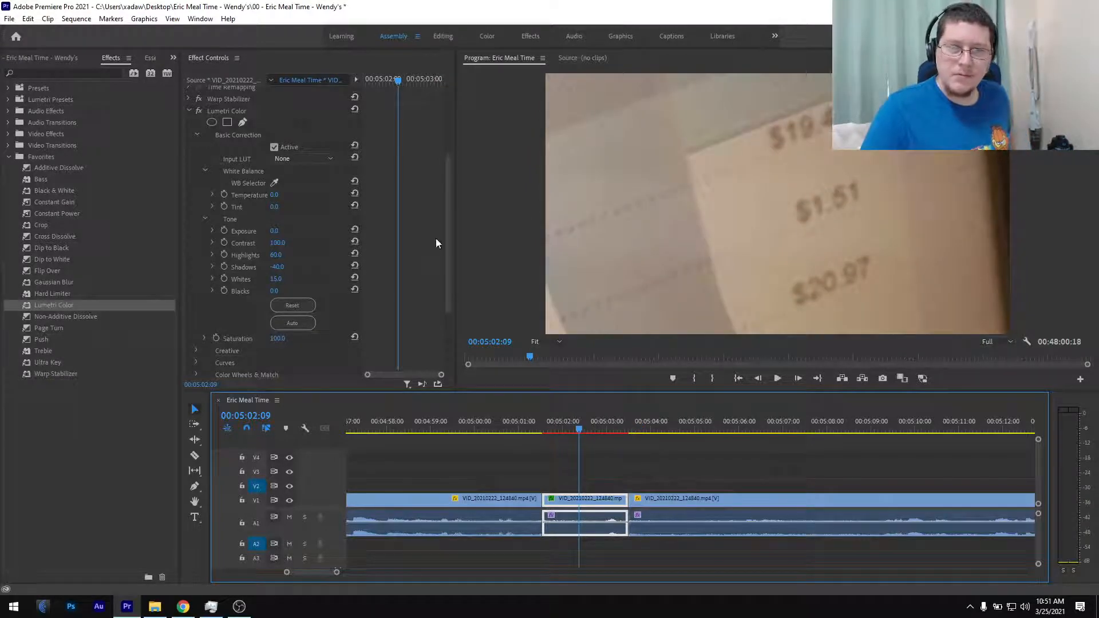
{"action": "left_click", "coordinate": [190, 111]}
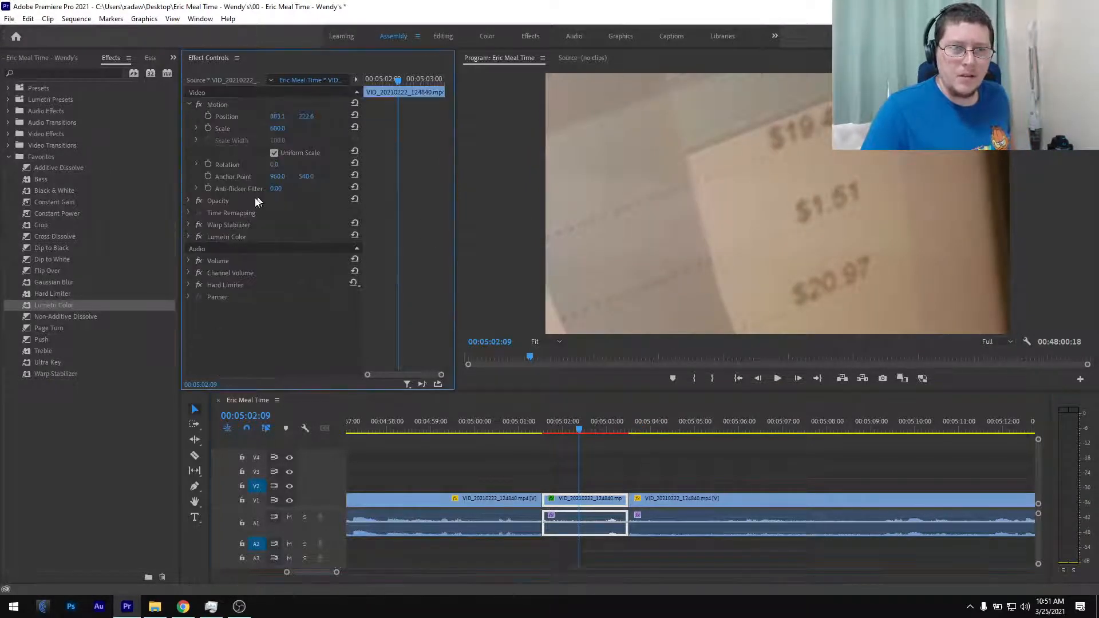
- Ripple delete the rest of the payment kiosk footage that follows the receipt clip
{"action": "scroll", "coordinate": [604, 509], "scroll_direction": "down", "scroll_amount": 8}
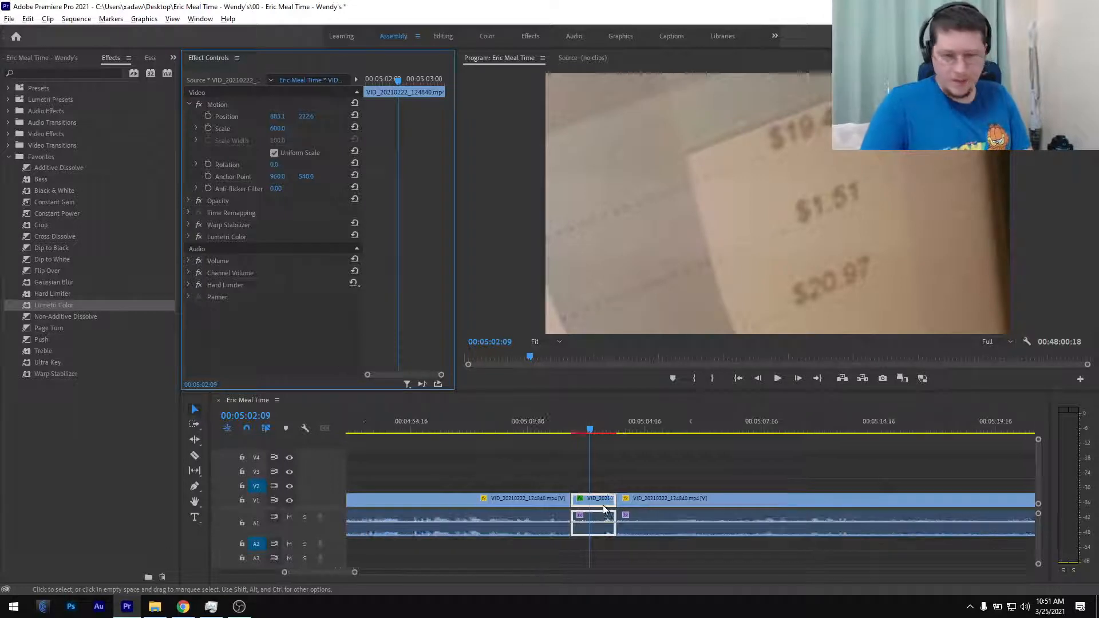
{"action": "left_click_drag", "start_coordinate": [622, 432], "coordinate": [954, 441]}
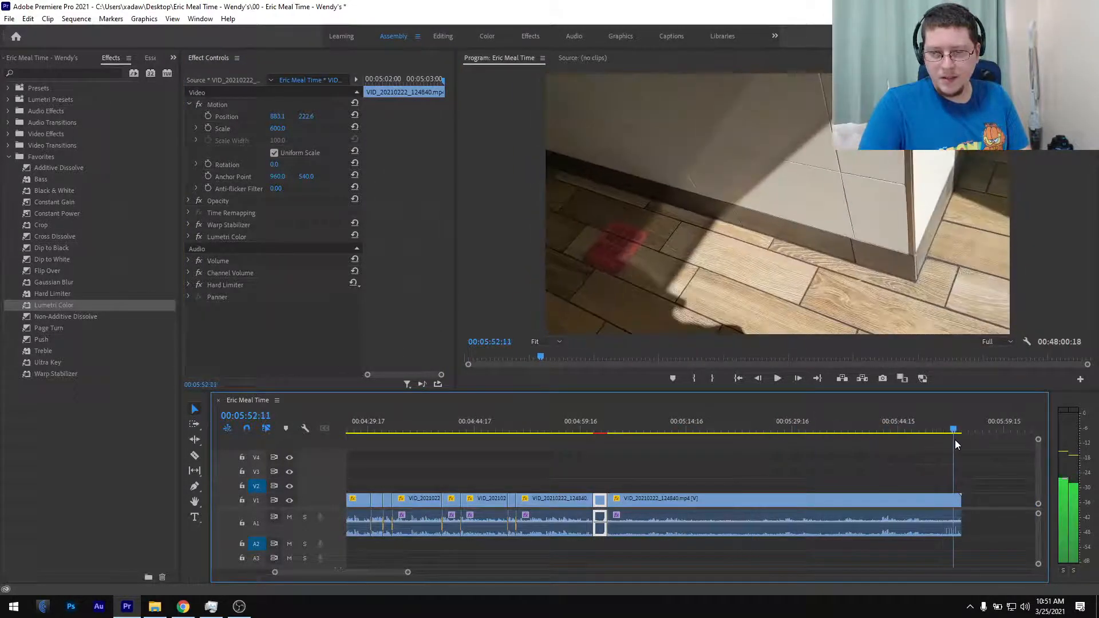
{"action": "left_click", "coordinate": [886, 504]}
{"action": "key", "text": "shift+Delete"}
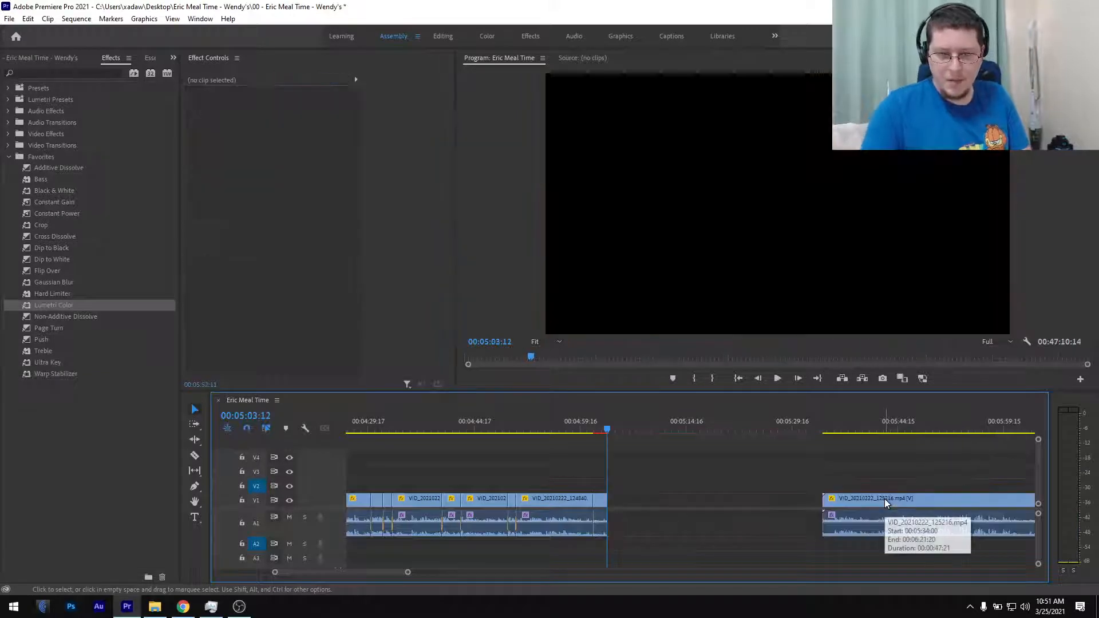
- Try repositioning the receipt clip within the frame, and undo the move
{"action": "left_click_drag", "start_coordinate": [605, 434], "coordinate": [601, 436]}
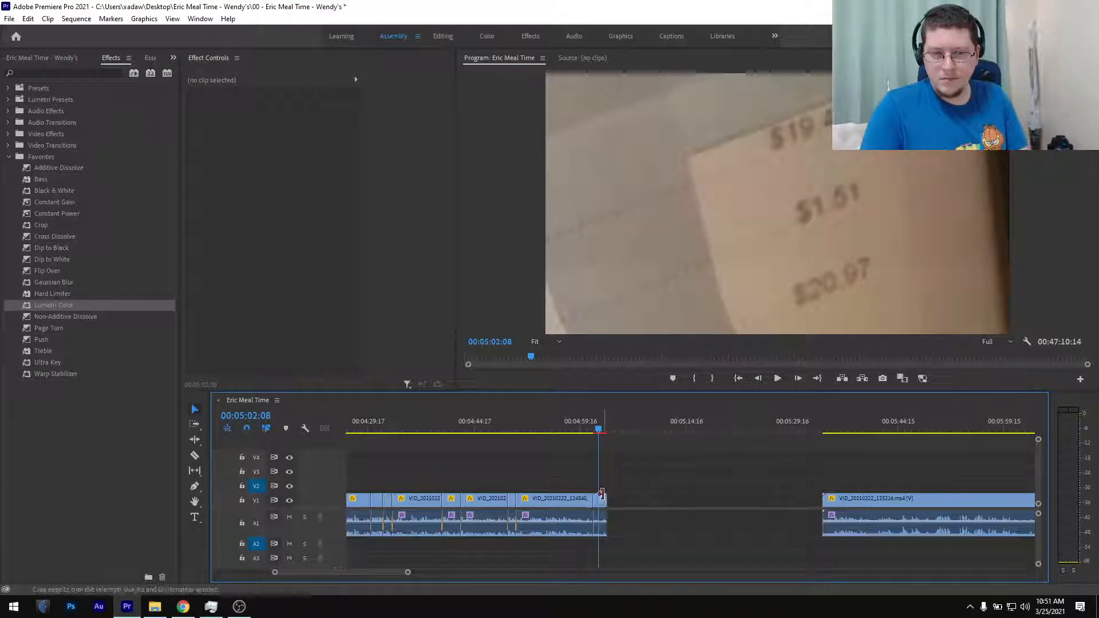
{"action": "left_click", "coordinate": [602, 498]}
{"action": "left_click", "coordinate": [217, 105]}
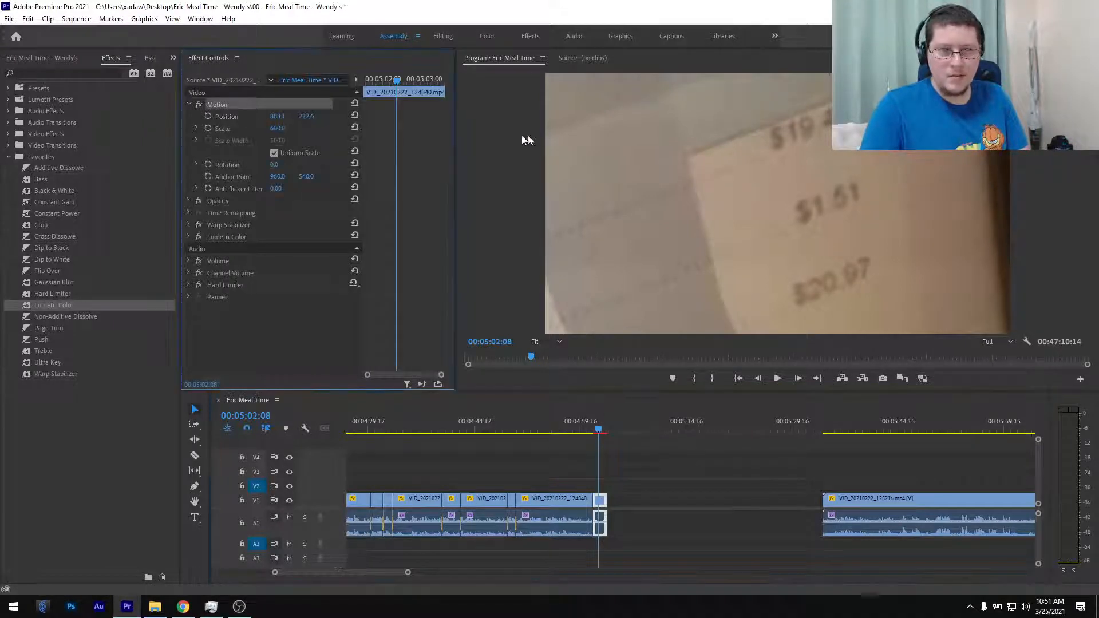
{"action": "left_click_drag", "start_coordinate": [650, 193], "coordinate": [1080, 165]}
{"action": "key", "text": "ctrl+z"}
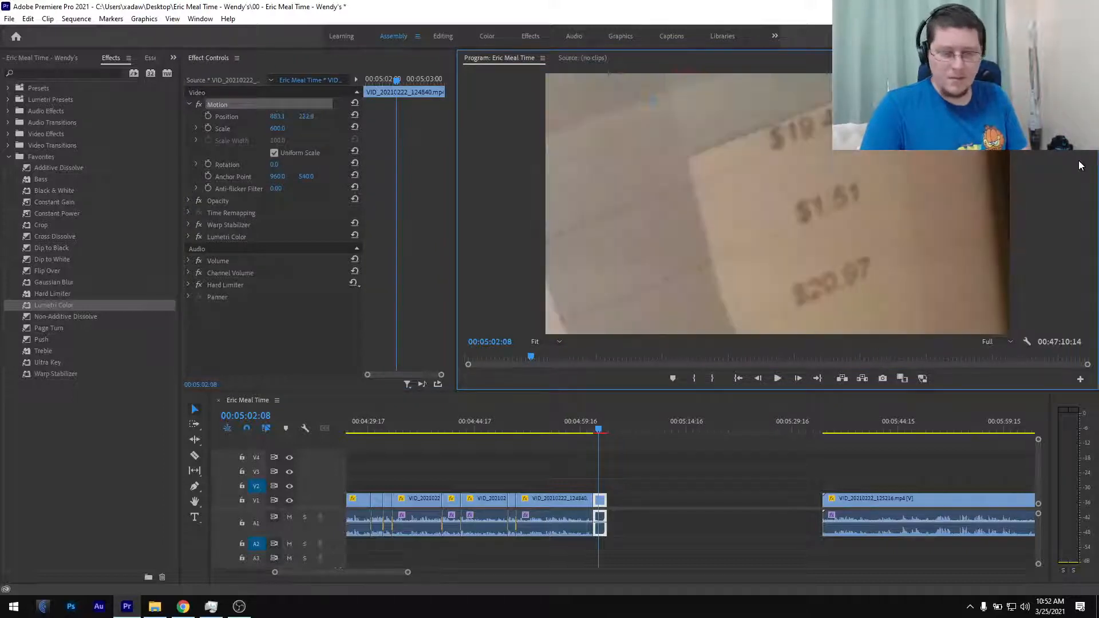
- Deselect the receipt clip and save the project
{"action": "left_click", "coordinate": [619, 484]}
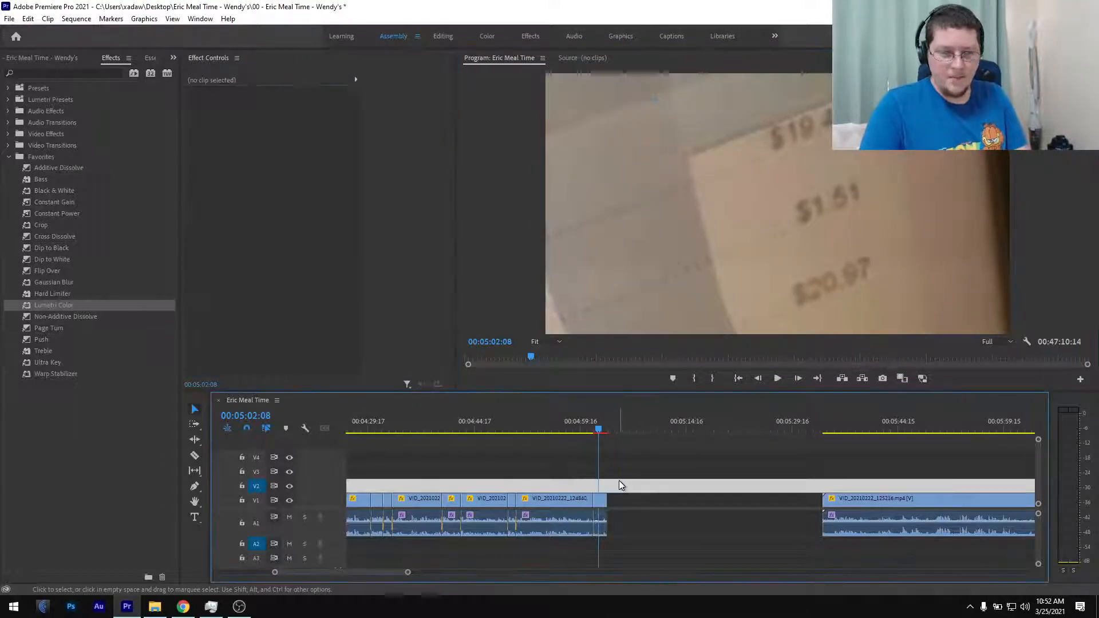
{"action": "key", "text": "ctrl+s"}
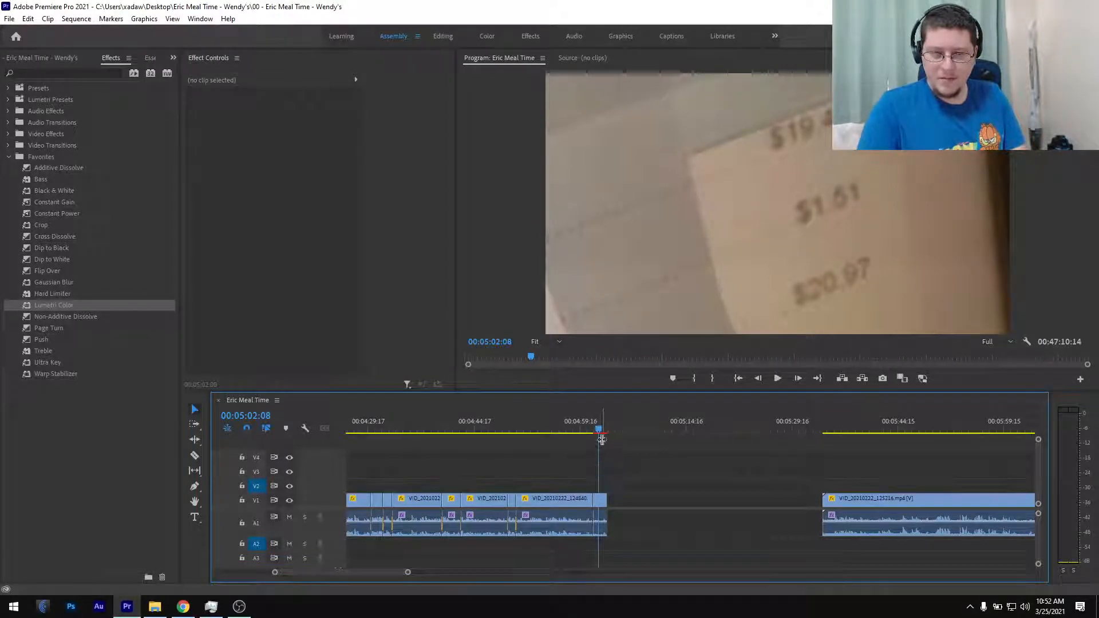
- Review the VID_20210222_125216.mp4 footage from the fish sandwich sign through to the drink machine's touchscreen
{"action": "left_click_drag", "start_coordinate": [599, 429], "coordinate": [843, 452]}
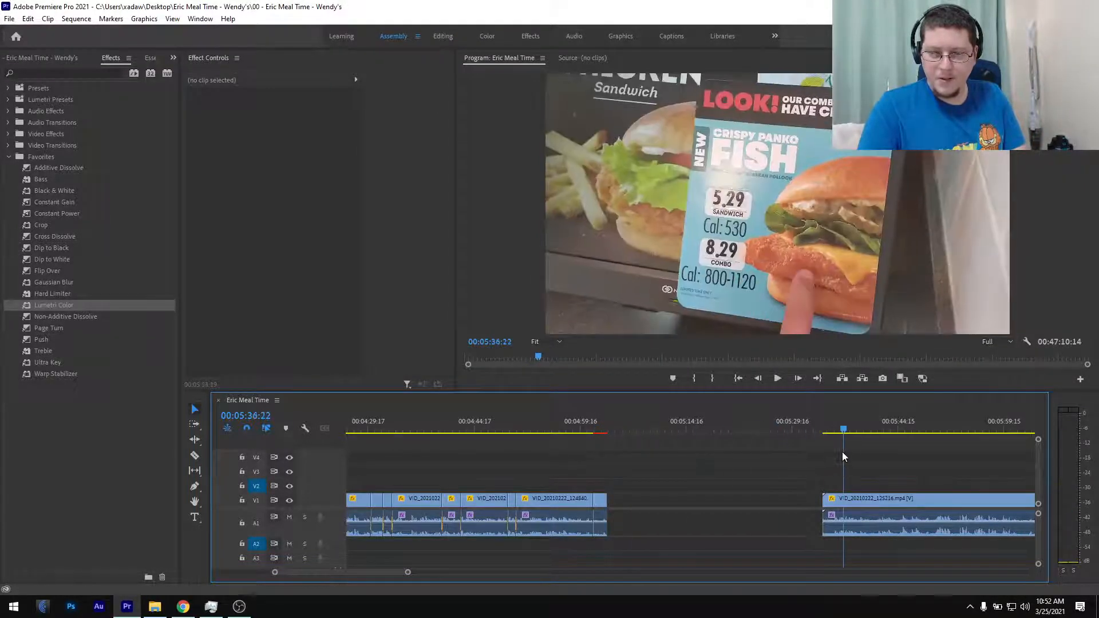
{"action": "key", "text": "minus"}
{"action": "key", "text": "minus"}
{"action": "key", "text": "minus"}
{"action": "mouse_move", "coordinate": [646, 430]}
{"action": "left_mouse_down"}
{"action": "mouse_move", "coordinate": [695, 435]}
{"action": "mouse_move", "coordinate": [642, 449]}
{"action": "left_mouse_up"}
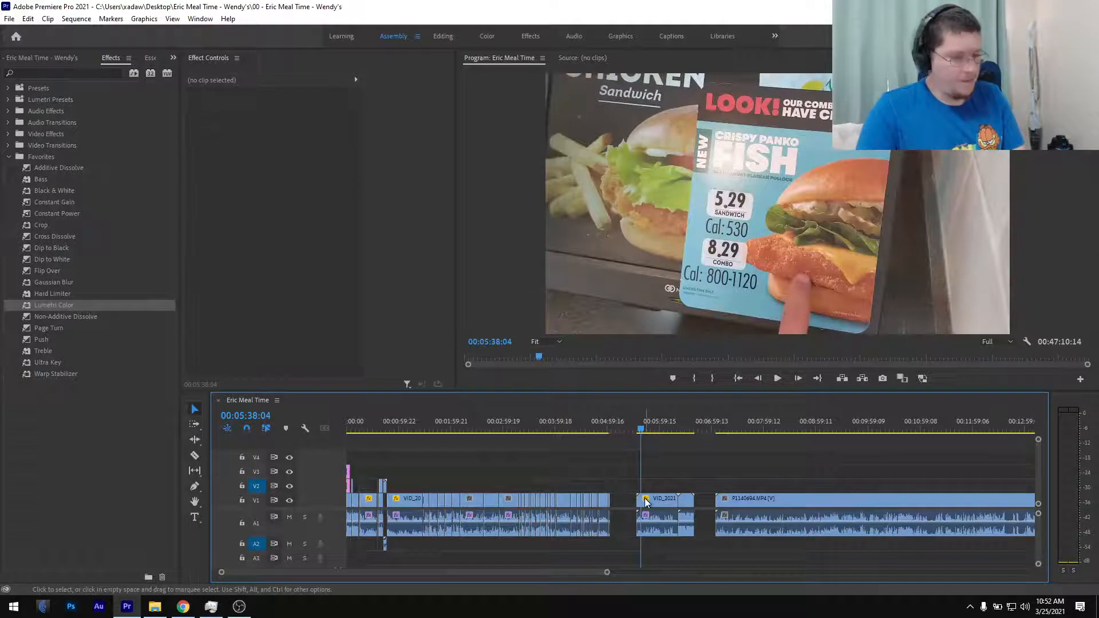
{"action": "key", "text": "equal"}
{"action": "key", "text": "equal"}
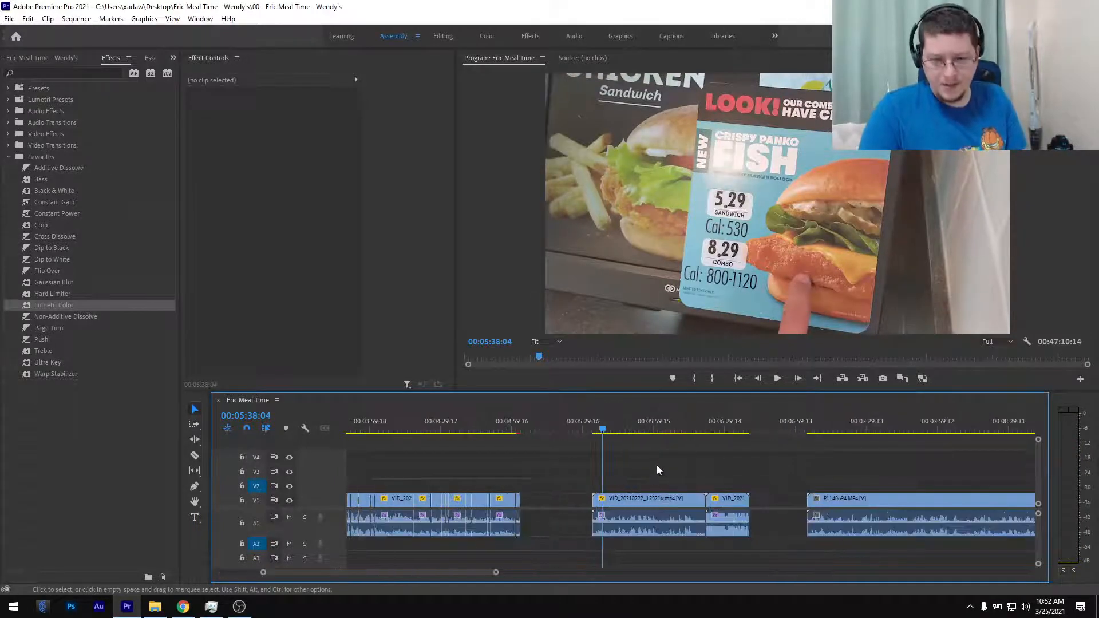
{"action": "key", "text": "space"}
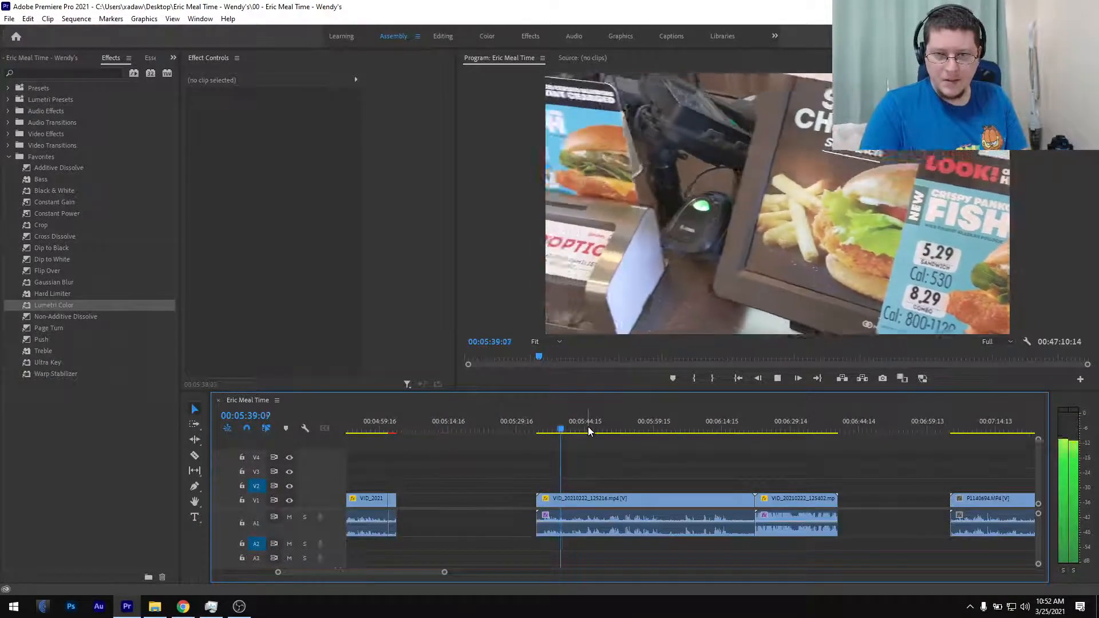
{"action": "left_click", "coordinate": [588, 430]}
{"action": "key", "text": "space"}
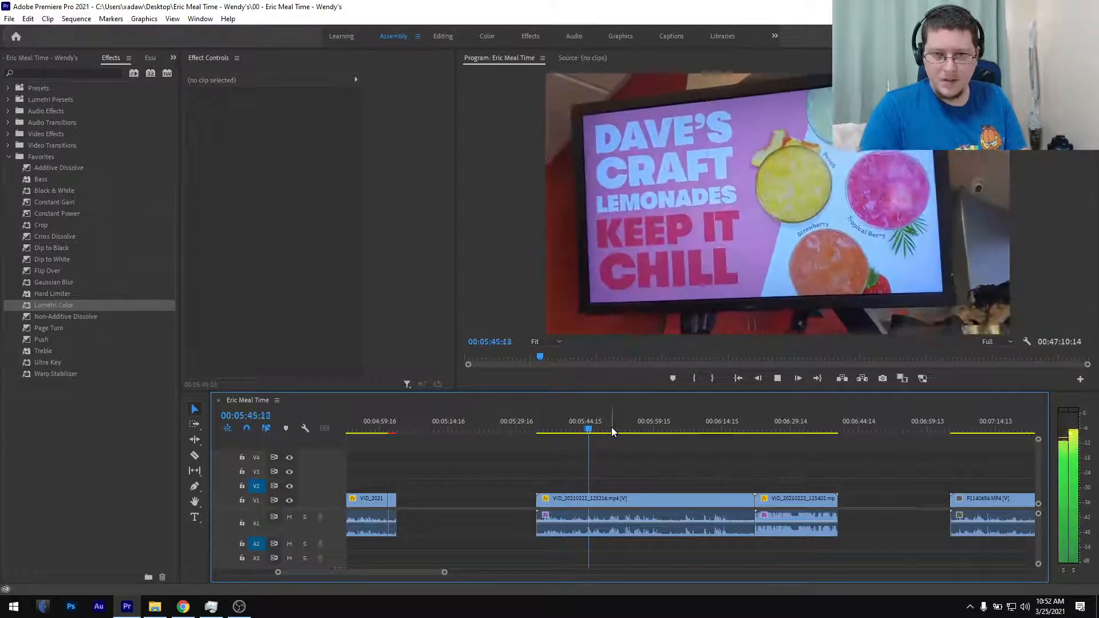
{"action": "left_click", "coordinate": [612, 429]}
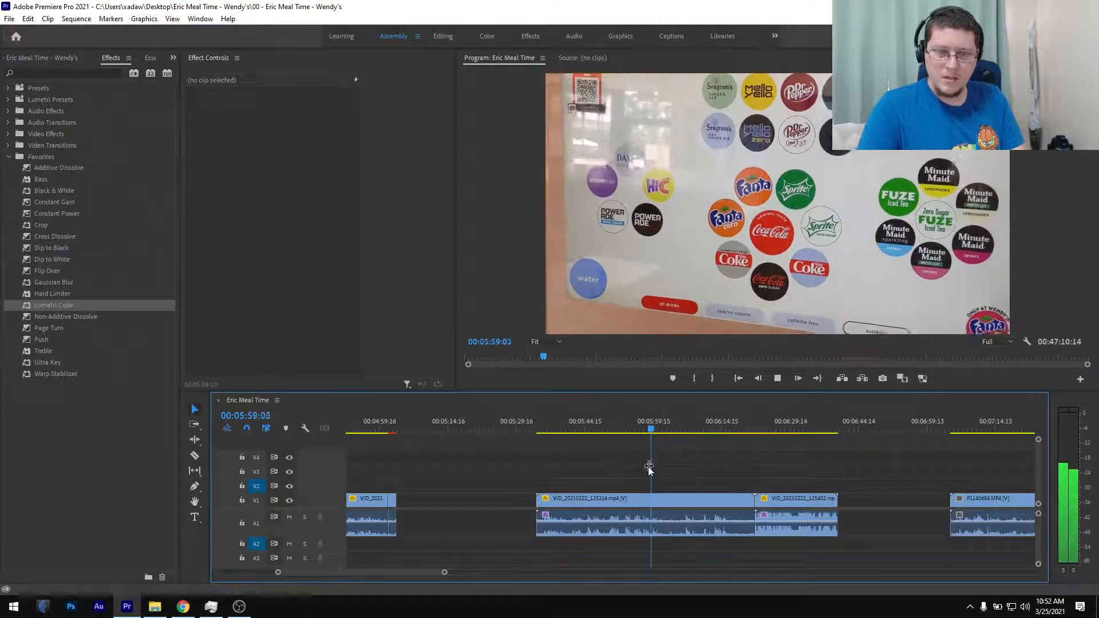
{"action": "key", "text": "space"}
- Split the VID_20210222_125216.mp4 clip at 00:05:49:20, where the drink machine comes into view
{"action": "scroll", "coordinate": [614, 495], "scroll_direction": "up", "scroll_amount": 5}
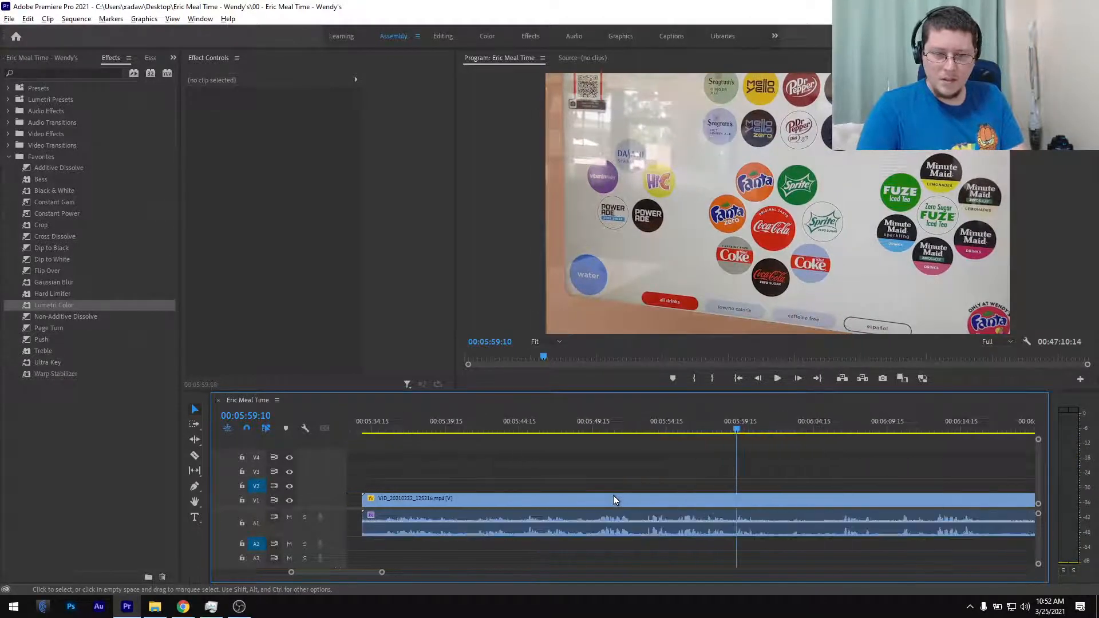
{"action": "left_click", "coordinate": [578, 424]}
{"action": "key", "text": "space"}
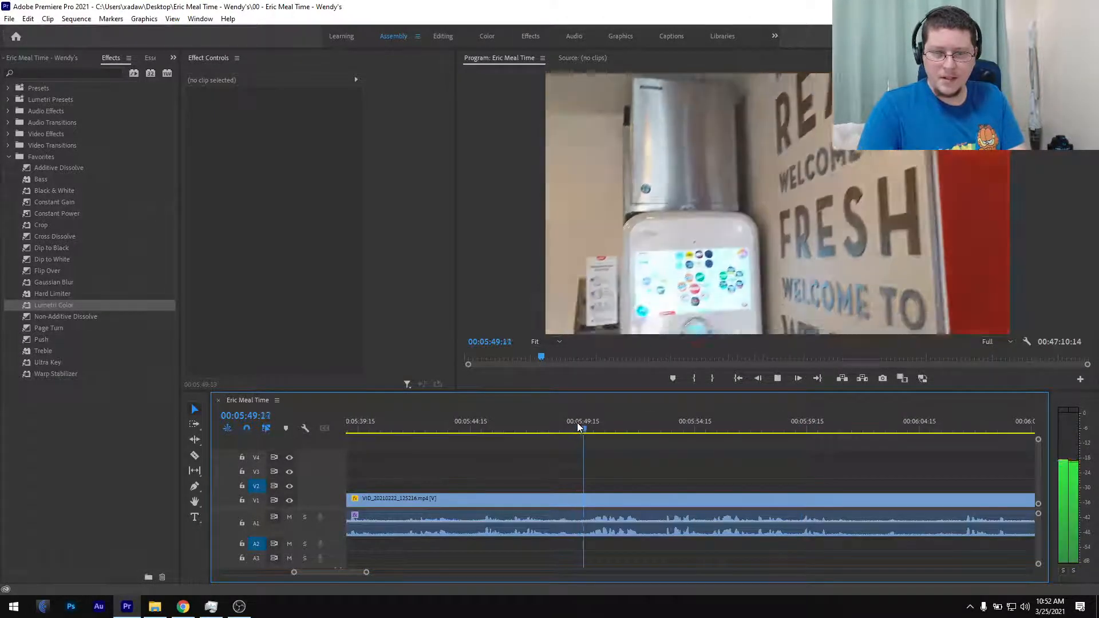
{"action": "left_click_drag", "start_coordinate": [602, 430], "coordinate": [586, 449]}
{"action": "scroll", "coordinate": [583, 486], "scroll_direction": "down", "scroll_amount": 6}
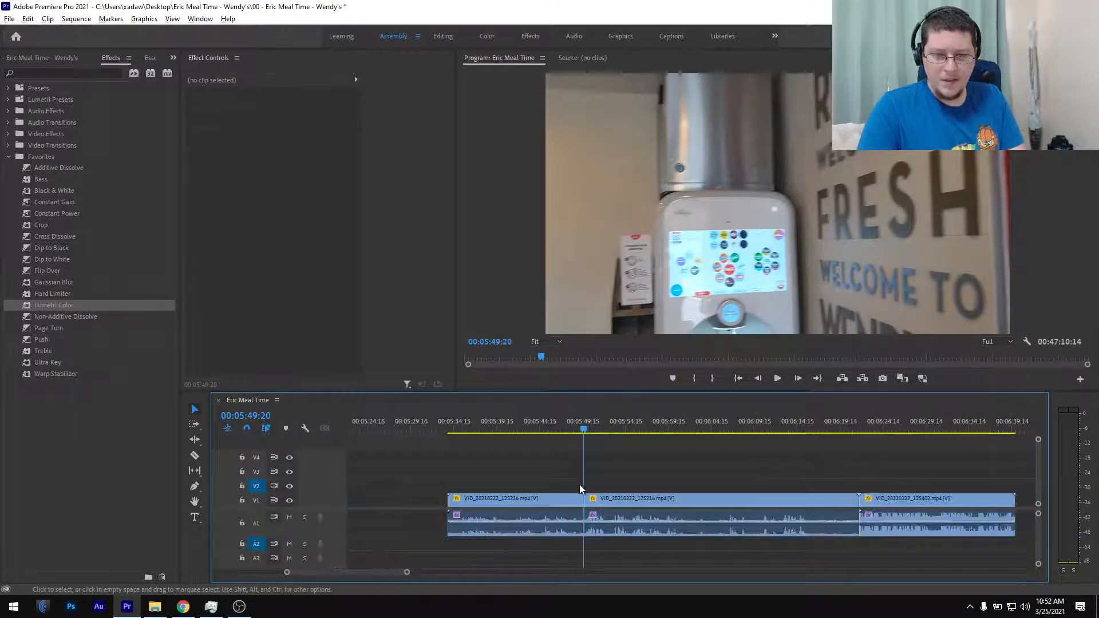
- Ripple delete the part of VID_20210222_125216.mp4 before the split, and move the remaining drink machine clip earlier, near the receipt clip
{"action": "left_click", "coordinate": [645, 496]}
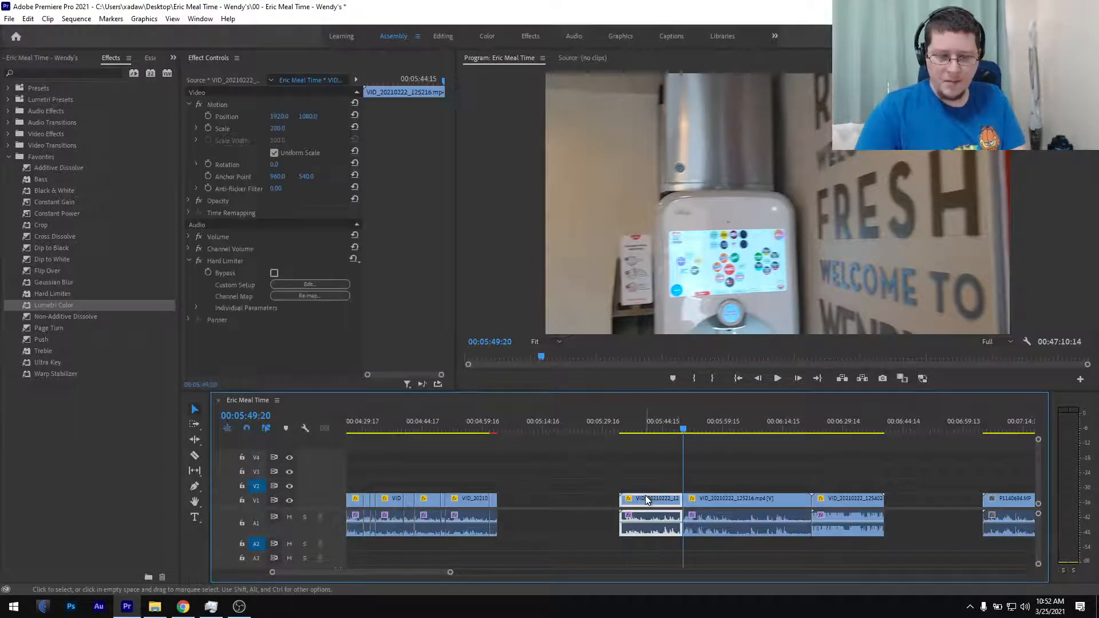
{"action": "key", "text": "q"}
{"action": "left_click_drag", "start_coordinate": [658, 510], "coordinate": [555, 509]}
- Check the opening of the drink machine clip, and move the clip directly against the end of the receipt clip
{"action": "left_click", "coordinate": [547, 428]}
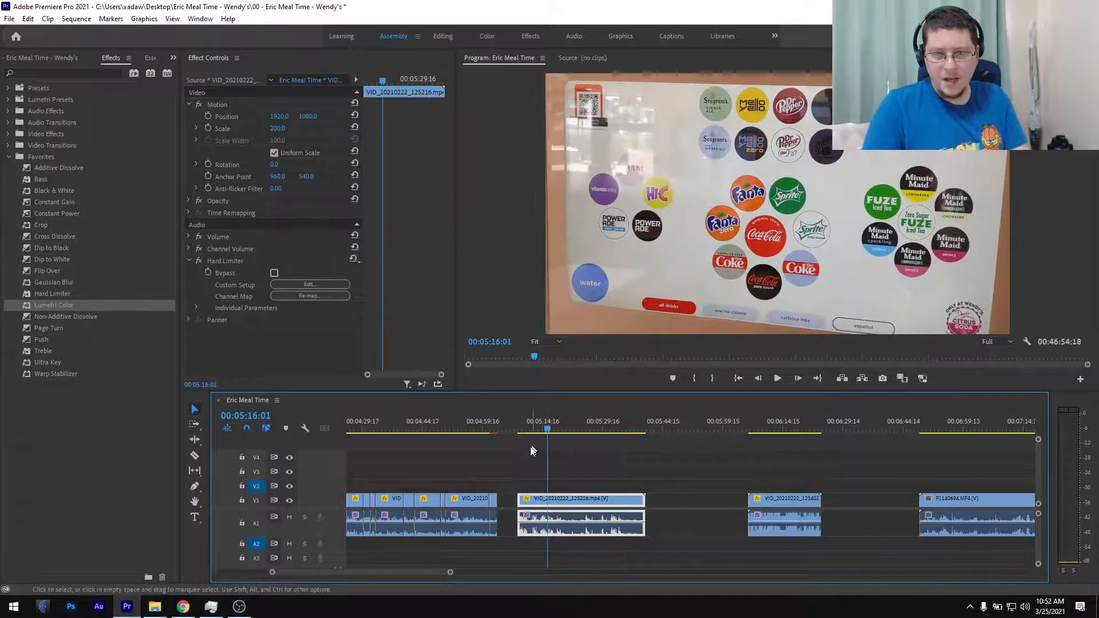
{"action": "left_click", "coordinate": [524, 429]}
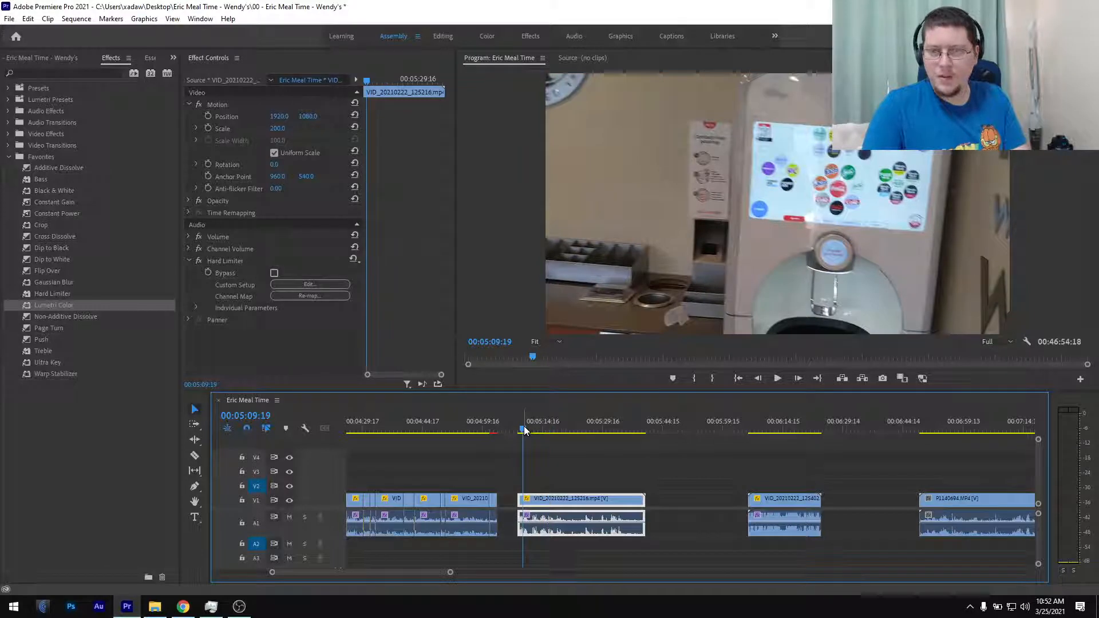
{"action": "left_click", "coordinate": [527, 430]}
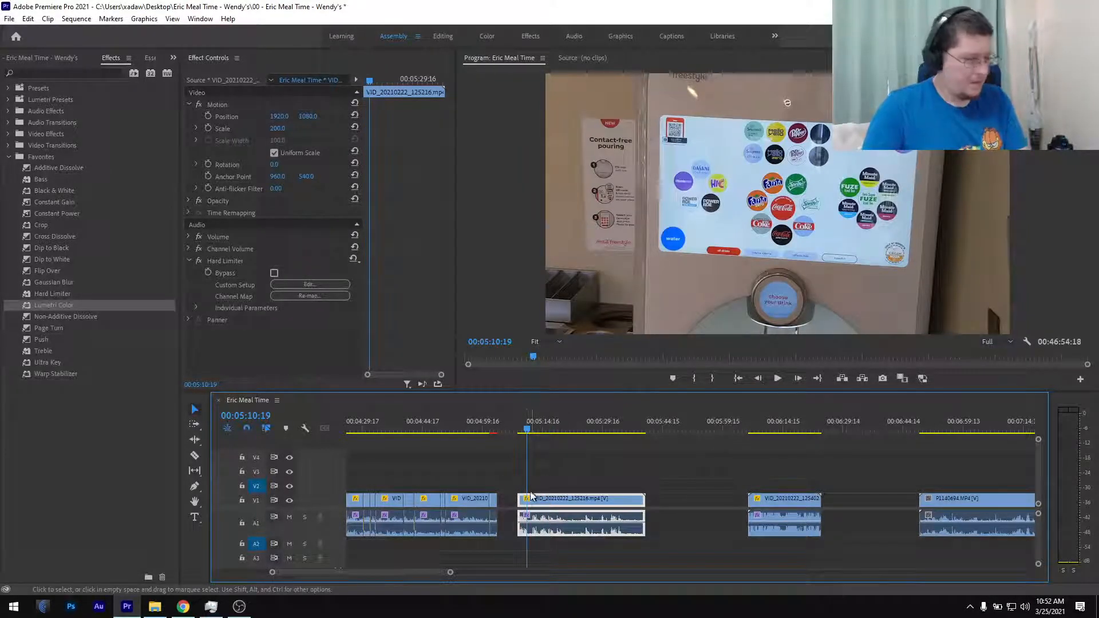
{"action": "scroll", "coordinate": [540, 491], "scroll_direction": "up", "scroll_amount": 4}
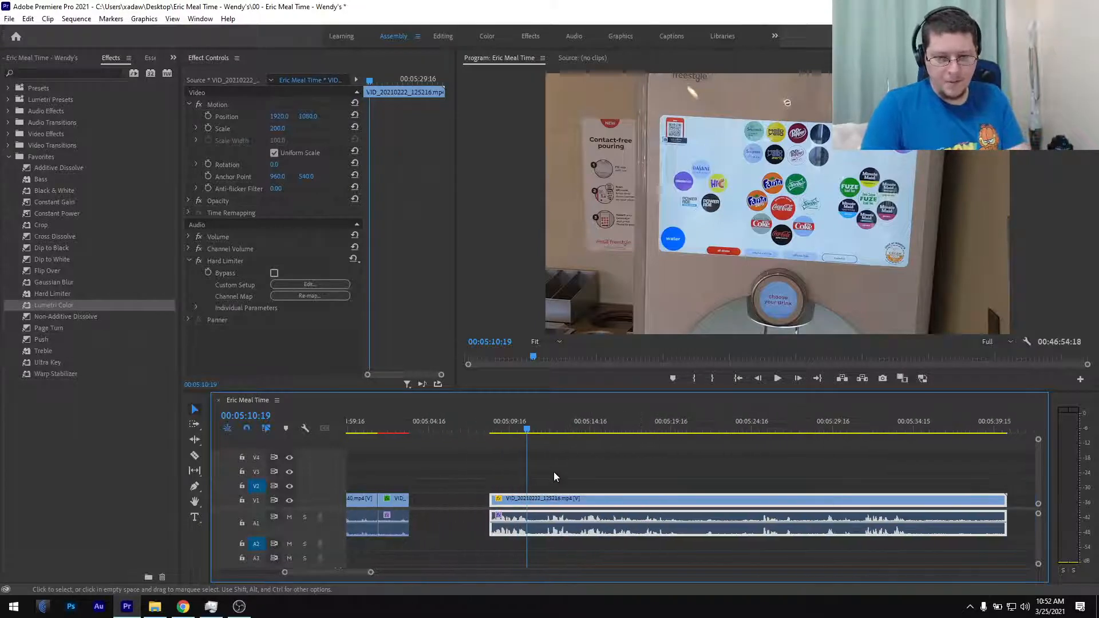
{"action": "scroll", "coordinate": [555, 471], "scroll_direction": "up", "scroll_amount": 3}
{"action": "left_click_drag", "start_coordinate": [607, 502], "coordinate": [526, 503]}
- Apply a Constant Power audio transition at the cut between the receipt and drink machine clips, and play the cut back
{"action": "left_click", "coordinate": [496, 424]}
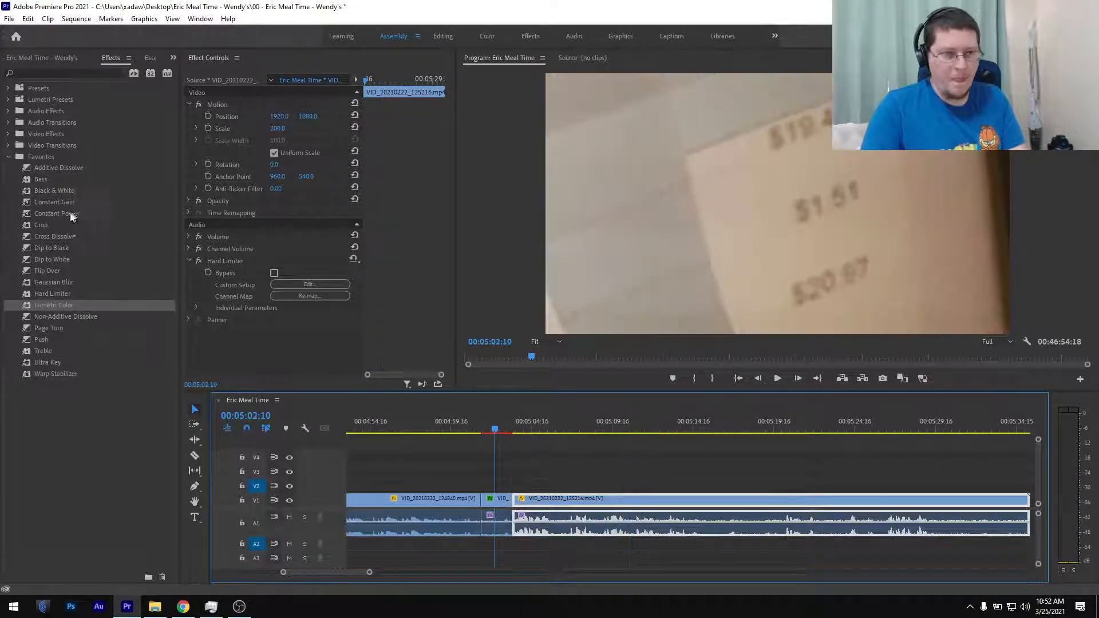
{"action": "left_click_drag", "start_coordinate": [57, 215], "coordinate": [510, 520]}
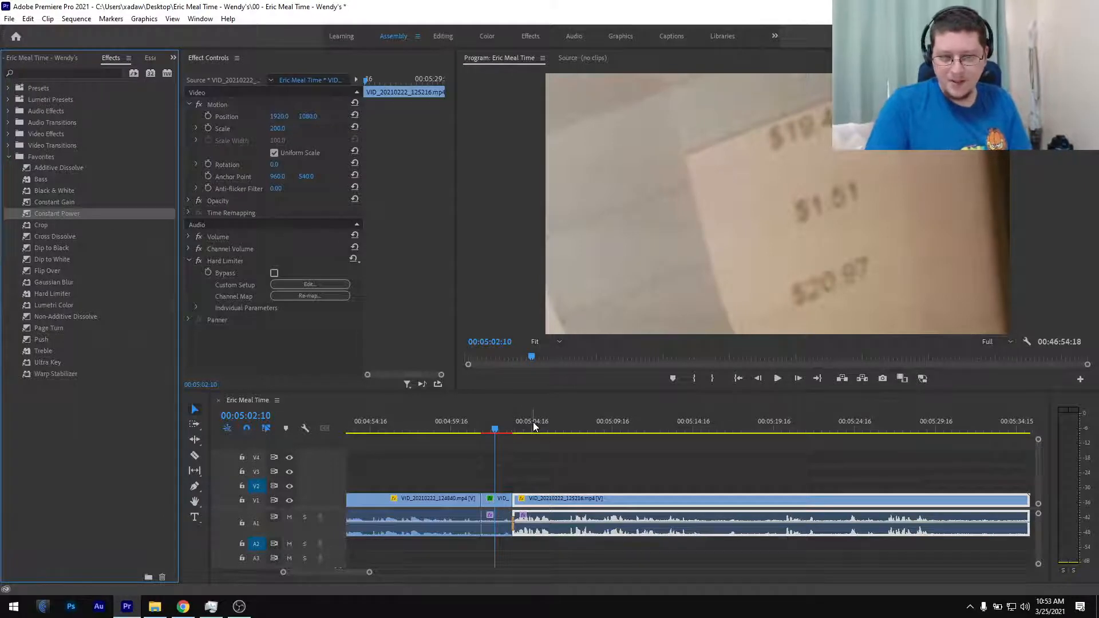
{"action": "left_click", "coordinate": [475, 430]}
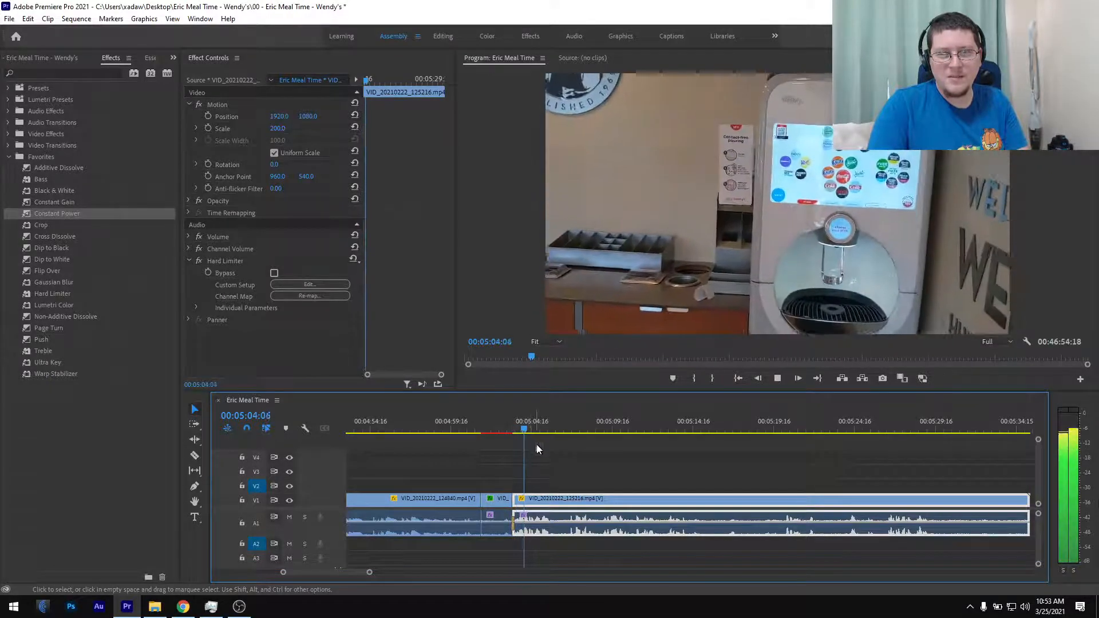
- Stop the playback in the drink machine clip and save the project
{"action": "key", "text": "space"}
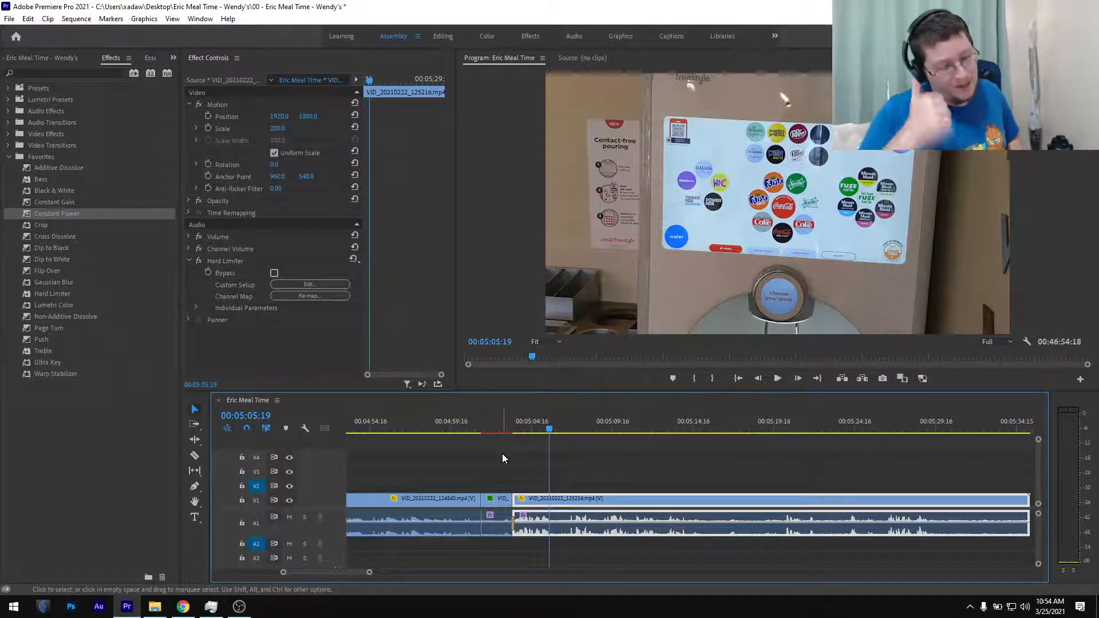
{"action": "key", "text": "ctrl+s"}
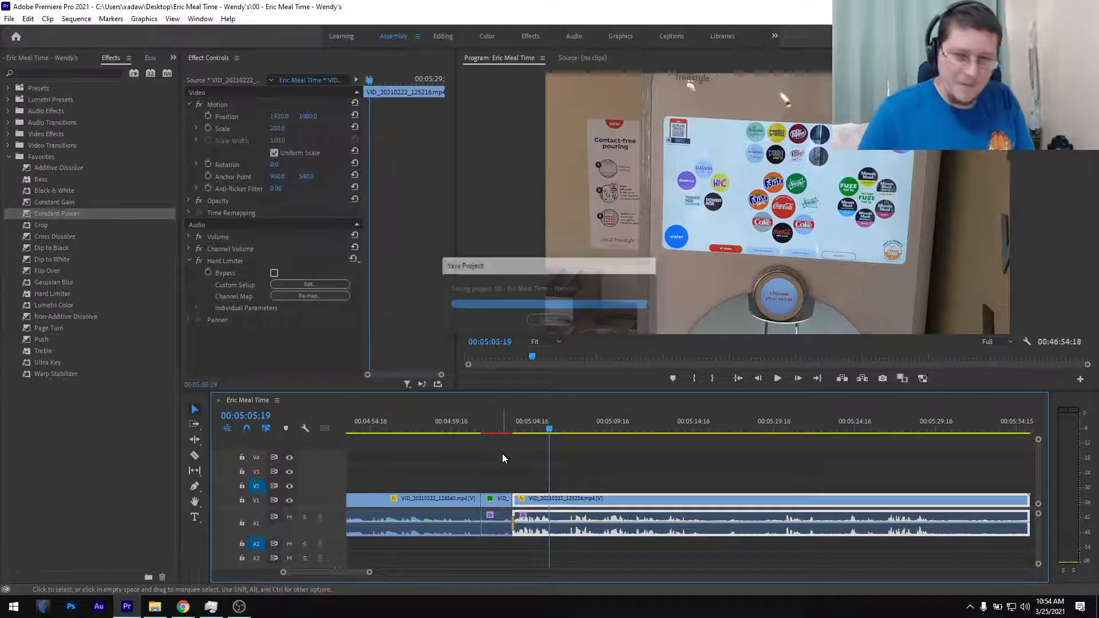
{"action": "scroll", "coordinate": [533, 469], "scroll_direction": "down", "scroll_amount": 2}
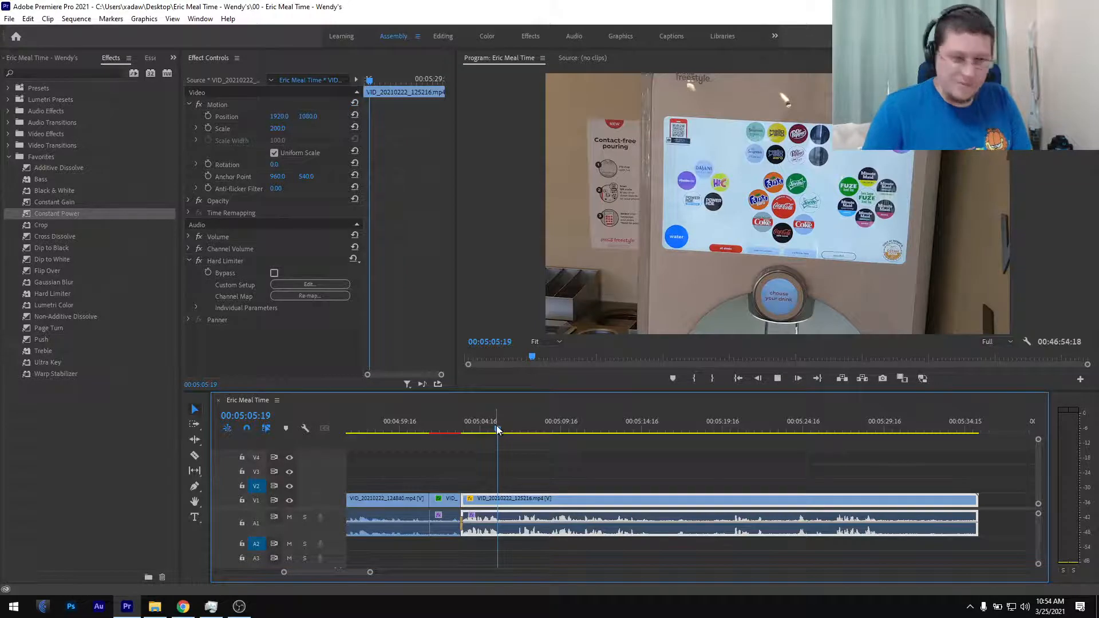
- Cut a short section ending at 00:05:06:21 out of the drink machine clip and ripple delete it
{"action": "key", "text": "space"}
{"action": "key", "text": "equal"}
{"action": "left_click_drag", "start_coordinate": [479, 435], "coordinate": [525, 449]}
{"action": "key", "text": "ctrl+k"}
{"action": "key", "text": "ctrl+k"}
{"action": "left_click", "coordinate": [520, 497]}
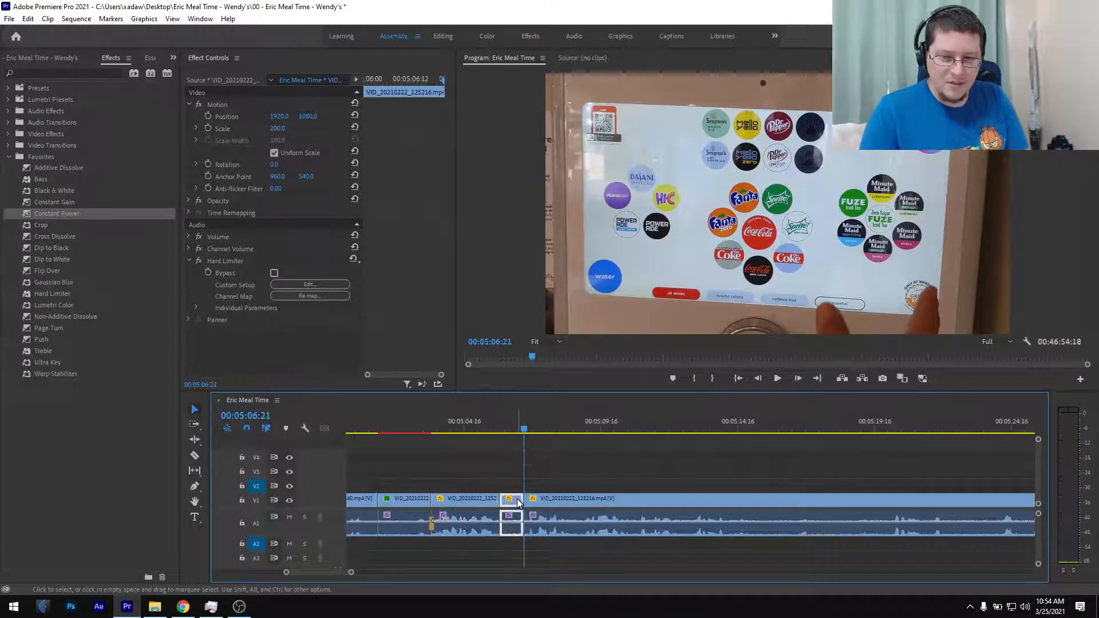
{"action": "key", "text": "q"}
- Apply a Constant Power audio transition at the new cut in the drink machine clip, save the project and play the cut back
{"action": "left_click", "coordinate": [475, 434]}
{"action": "mouse_move", "coordinate": [61, 212]}
{"action": "left_mouse_down"}
{"action": "mouse_move", "coordinate": [439, 501]}
{"action": "mouse_move", "coordinate": [503, 530]}
{"action": "left_mouse_up"}
{"action": "key", "text": "ctrl+s"}
{"action": "key", "text": "space"}
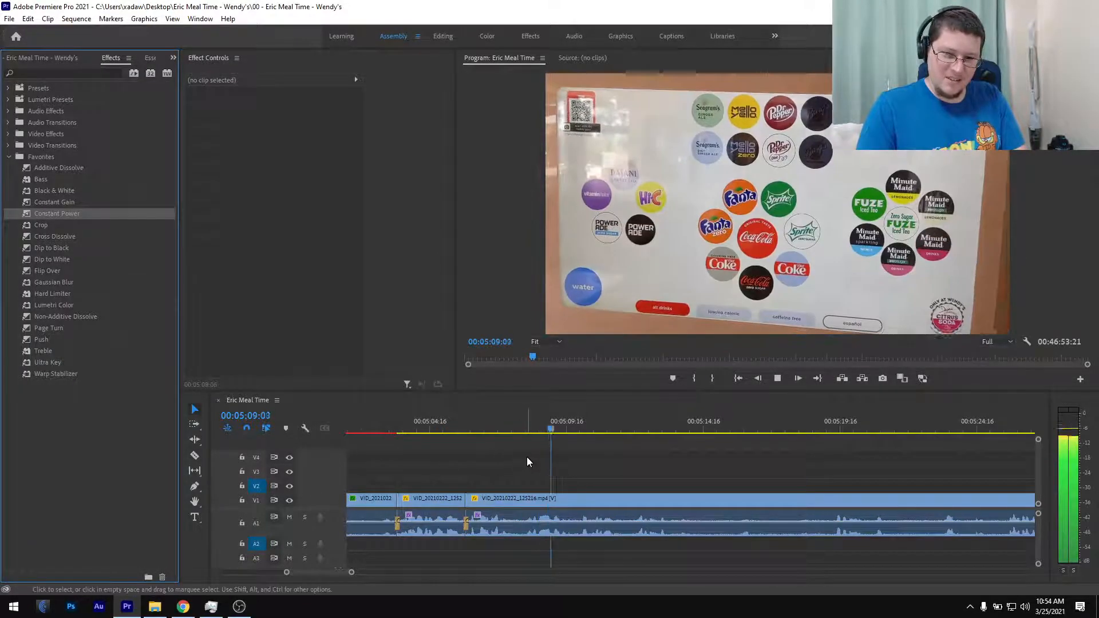
- Split the drink machine clip at 00:05:08:01 and play through the footage after the split
{"action": "left_click_drag", "start_coordinate": [491, 430], "coordinate": [523, 427]}
{"action": "key", "text": "ctrl+k"}
{"action": "left_click_drag", "start_coordinate": [594, 423], "coordinate": [658, 428]}
{"action": "key", "text": "space"}
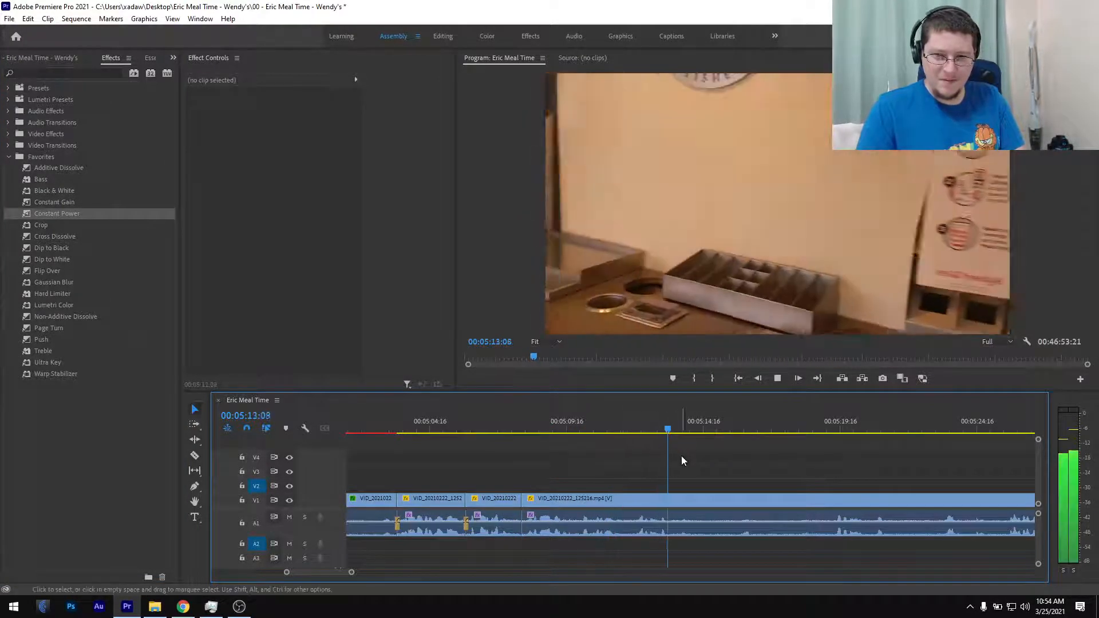
{"action": "key", "text": "minus"}
{"action": "key", "text": "minus"}
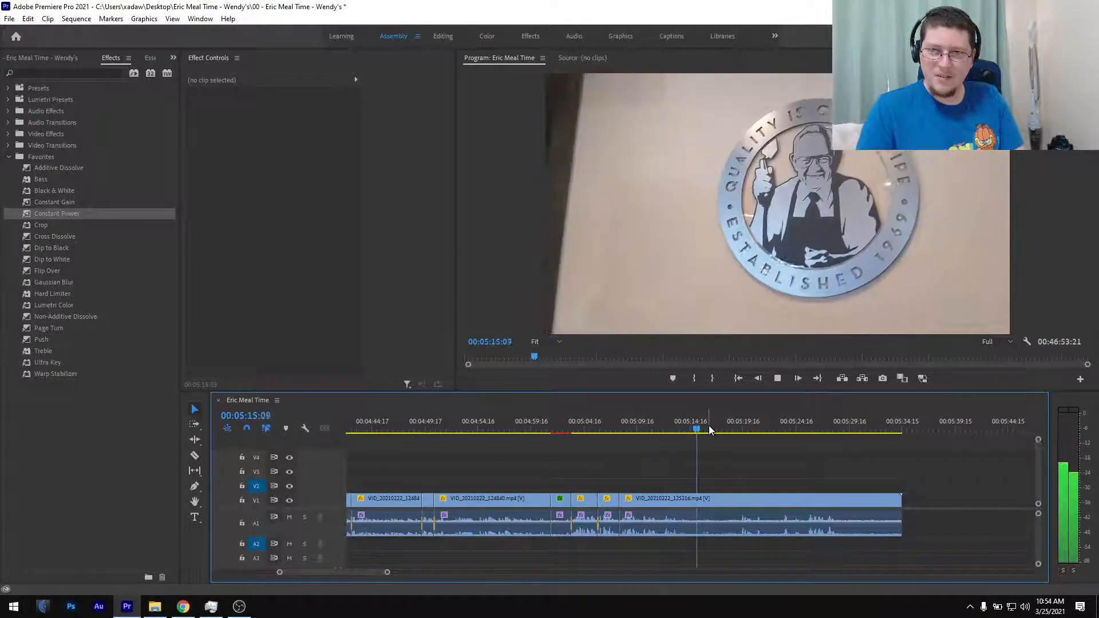
{"action": "key", "text": "space"}
{"action": "key", "text": "space"}
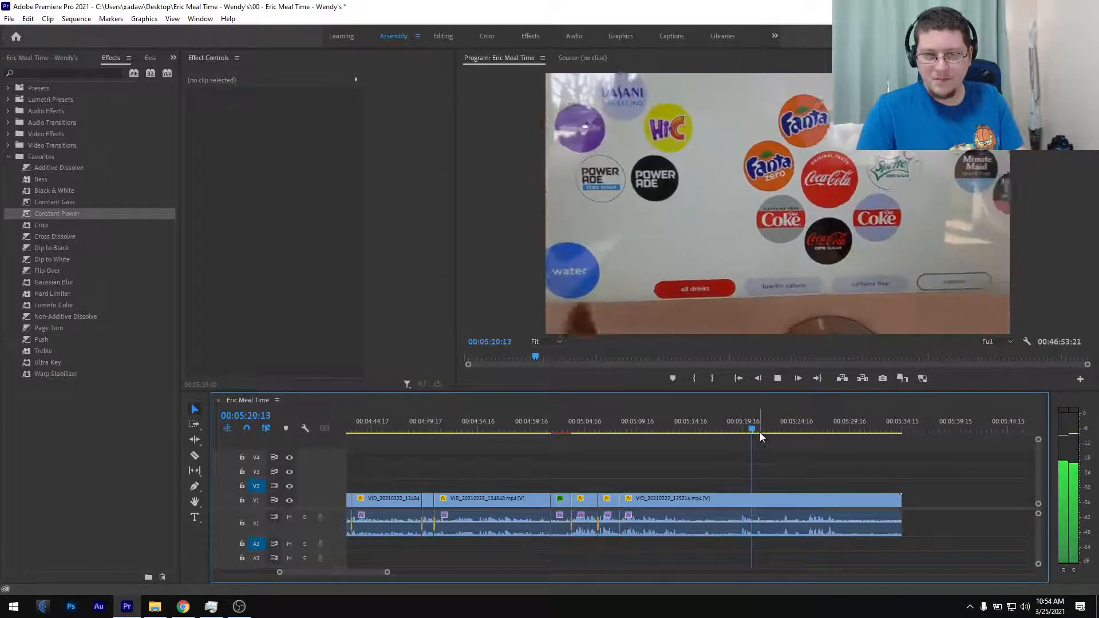
{"action": "left_click", "coordinate": [810, 434]}
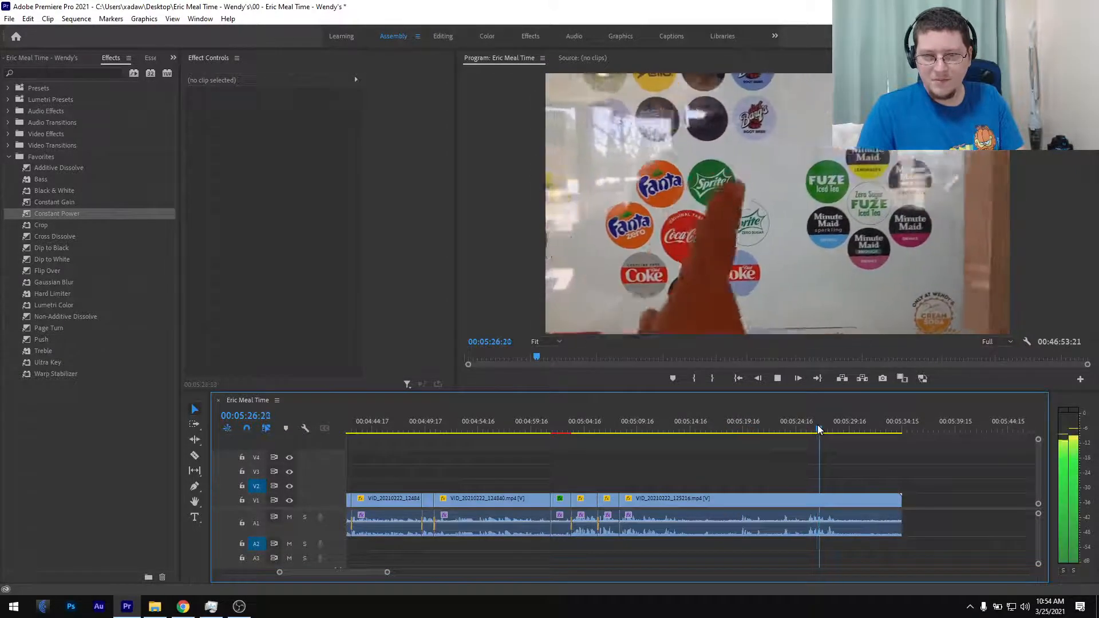
{"action": "key", "text": "space"}
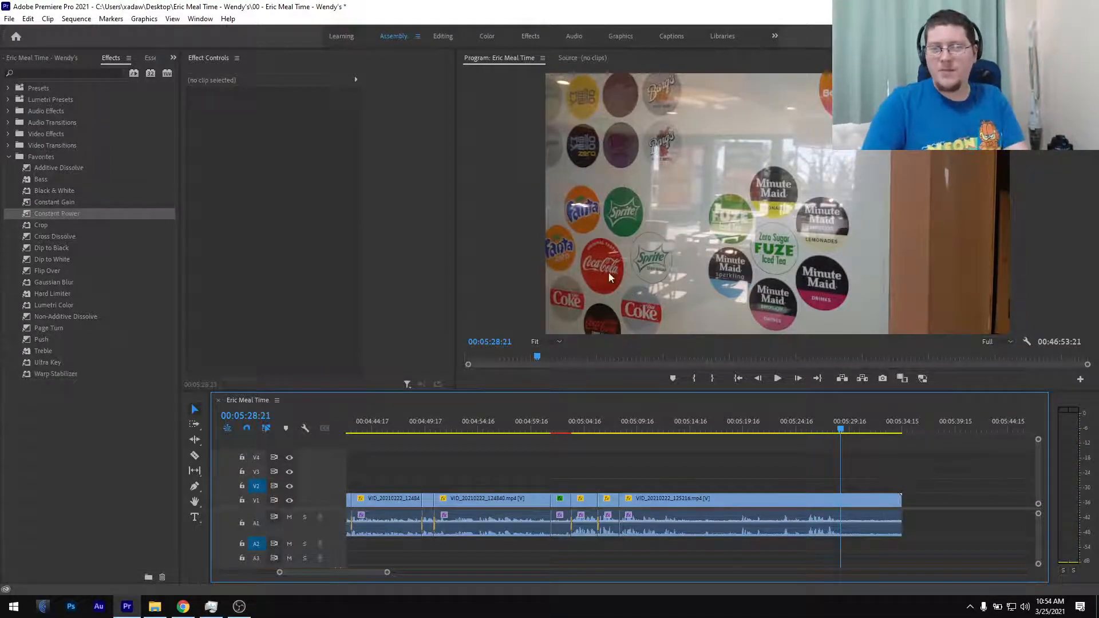
- Ripple delete the rest of VID_20210222_125216.mp4 after the 00:05:08:01 split and save the project
{"action": "left_click", "coordinate": [858, 431]}
{"action": "left_click", "coordinate": [811, 499]}
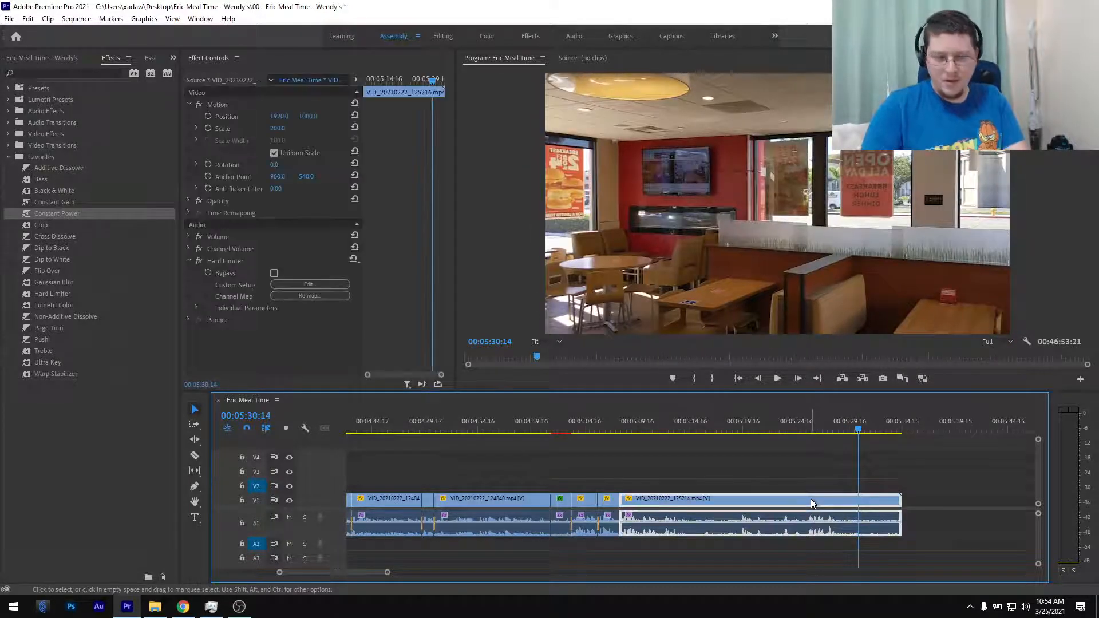
{"action": "key", "text": "shift+Delete"}
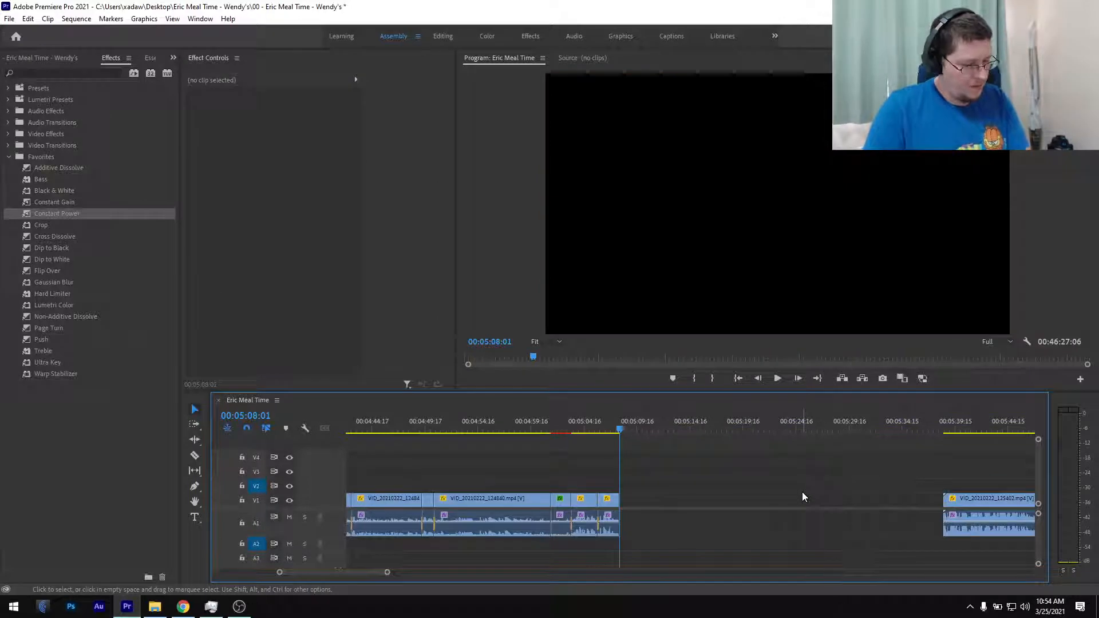
{"action": "key", "text": "ctrl+s"}
- Play the opening of the next clip, VID_20210222_125402.mp4, to check where it should start
{"action": "key", "text": "minus"}
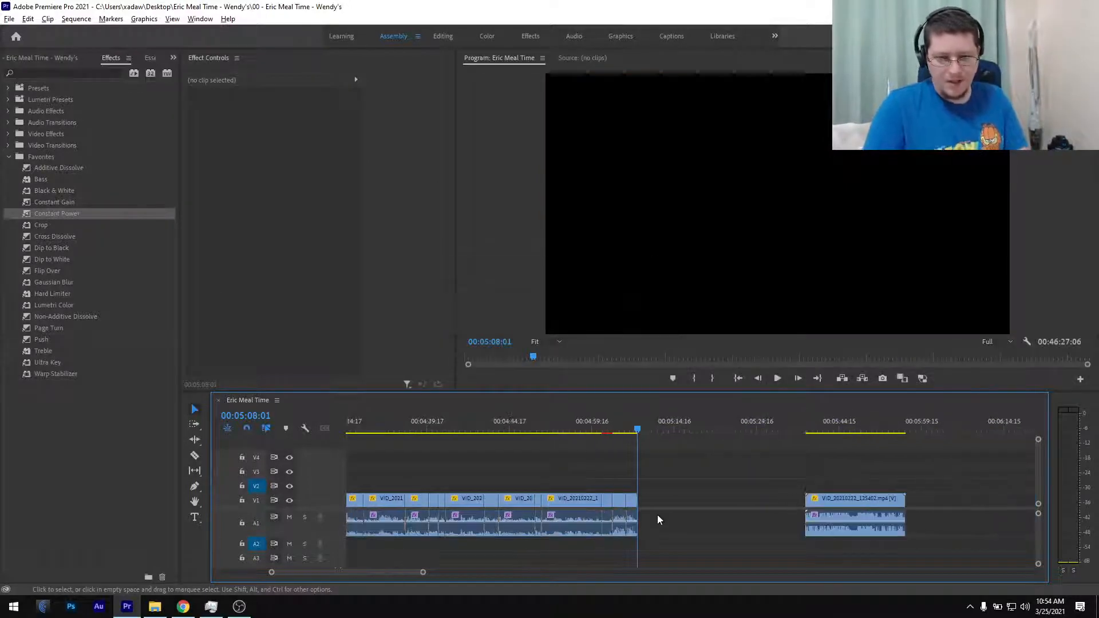
{"action": "key", "text": "minus"}
{"action": "left_click", "coordinate": [715, 431]}
{"action": "key", "text": "space"}
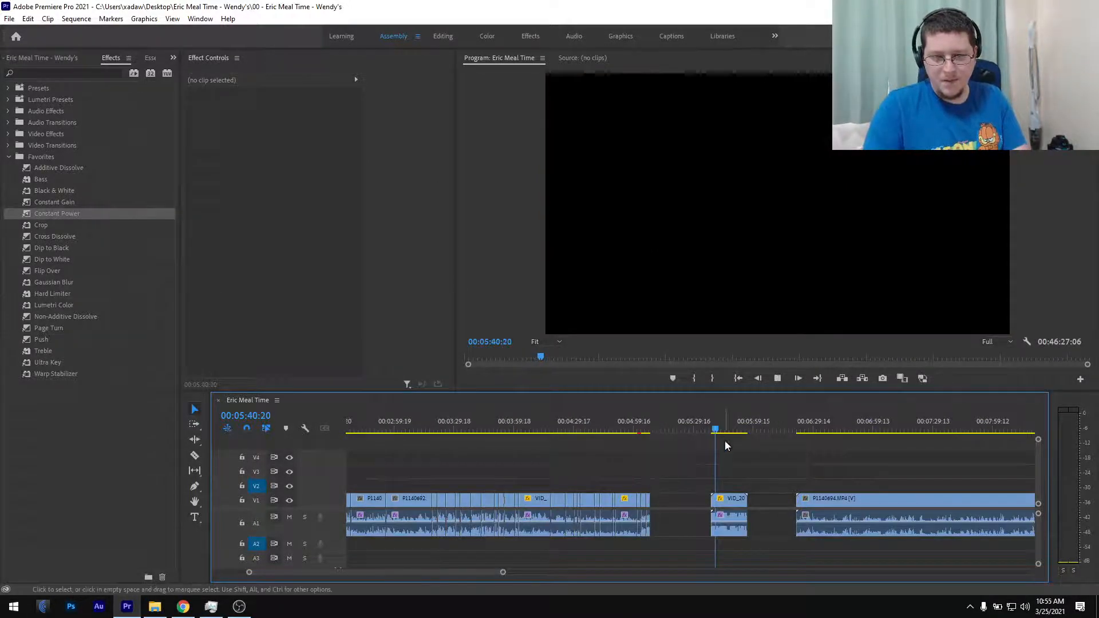
{"action": "key", "text": "equal"}
{"action": "key", "text": "equal"}
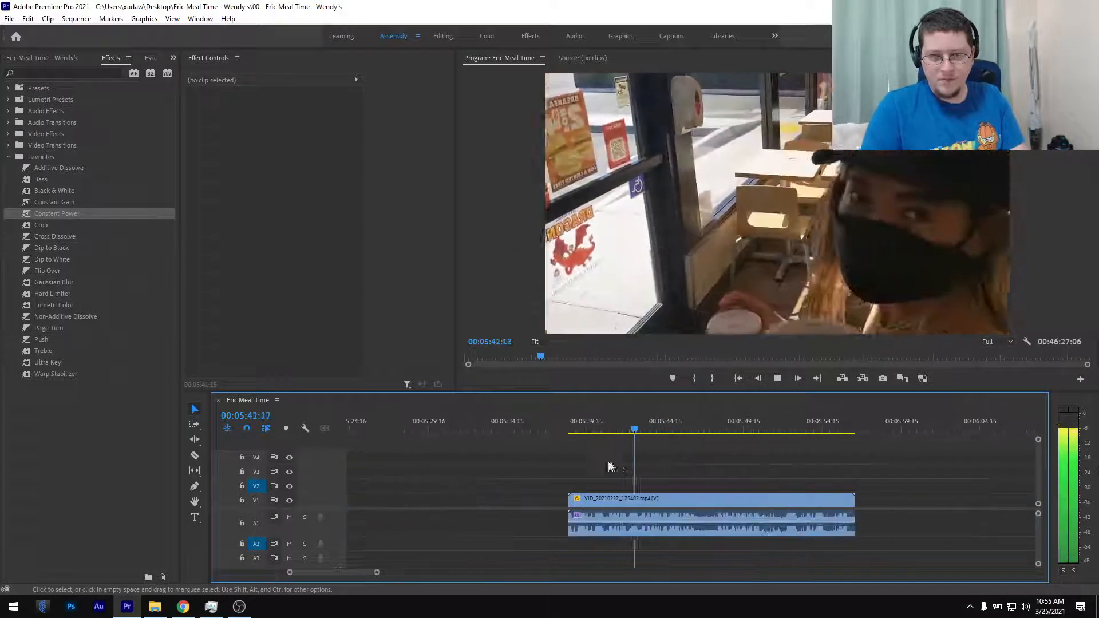
{"action": "left_click", "coordinate": [572, 430]}
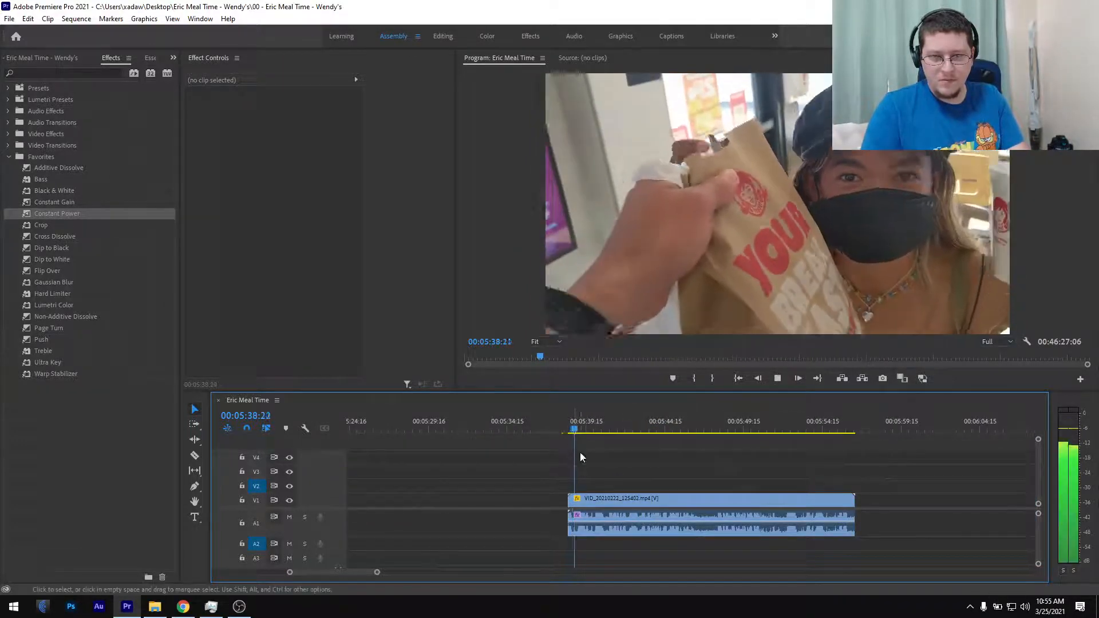
- Split VID_20210222_125402.mp4 at 00:05:38:21 and ripple delete the short part before the split
{"action": "key", "text": "equal"}
{"action": "key", "text": "equal"}
{"action": "key", "text": "equal"}
{"action": "left_click", "coordinate": [505, 431]}
{"action": "left_click_drag", "start_coordinate": [505, 434], "coordinate": [536, 439]}
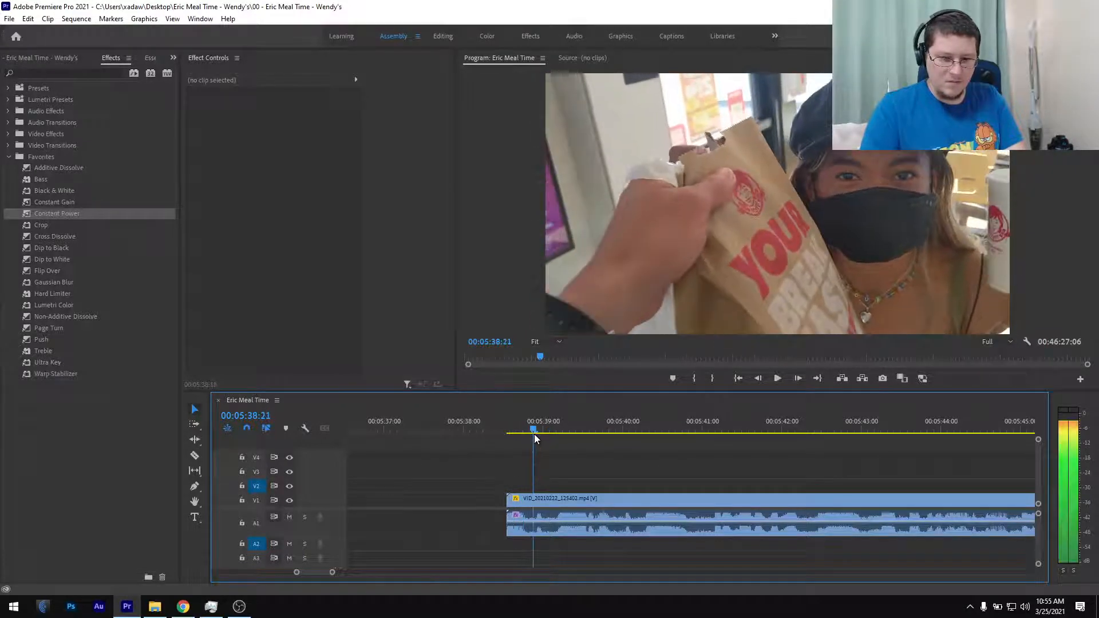
{"action": "key", "text": "ctrl+shift+k"}
{"action": "left_click", "coordinate": [526, 501]}
{"action": "key", "text": "shift+Delete"}
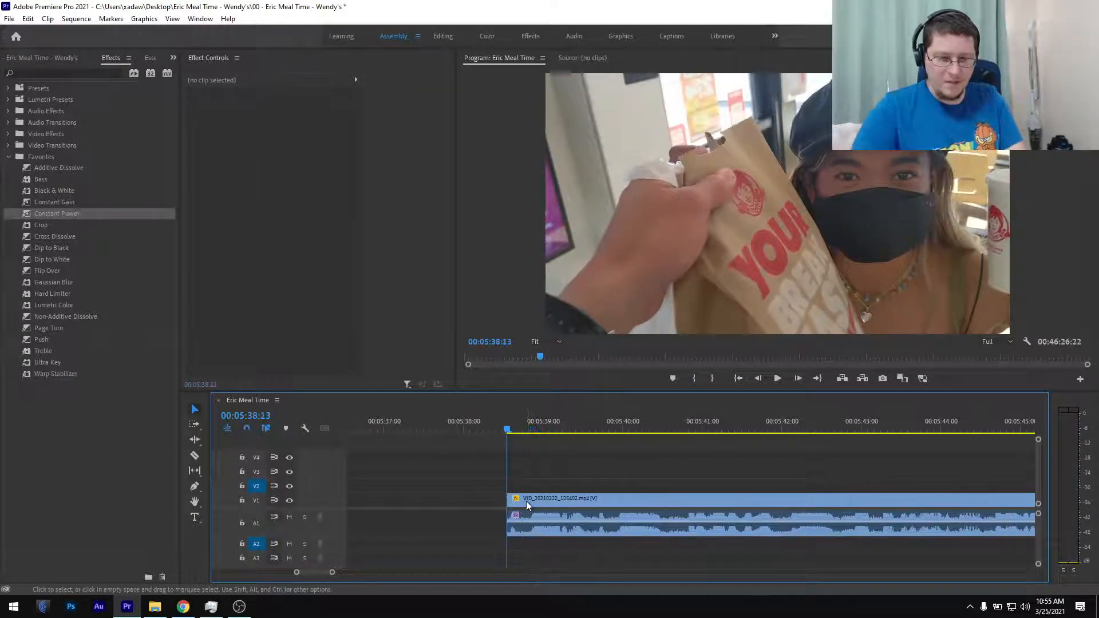
- Move VID_20210222_125402.mp4 earlier in the timeline, directly against the end of the drink machine clip
{"action": "key", "text": "minus"}
{"action": "key", "text": "minus"}
{"action": "key", "text": "minus"}
{"action": "key", "text": "minus"}
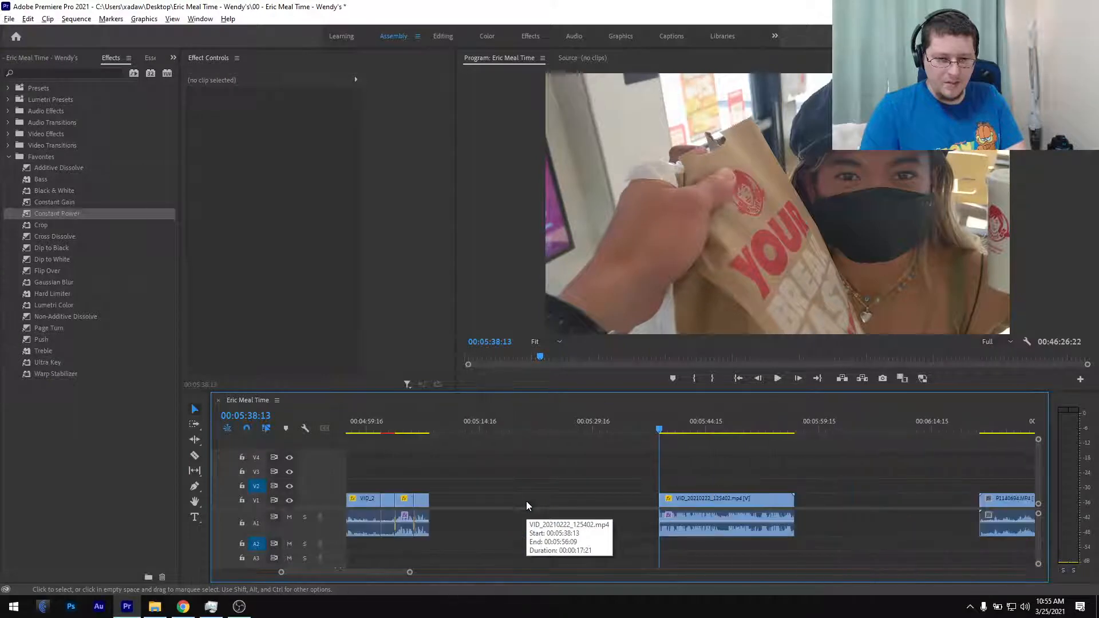
{"action": "scroll", "coordinate": [527, 504], "scroll_direction": "up", "scroll_amount": 1}
{"action": "left_click_drag", "start_coordinate": [713, 498], "coordinate": [496, 506]}
{"action": "scroll", "coordinate": [461, 484], "scroll_direction": "up", "scroll_amount": 5, "text": "alt"}
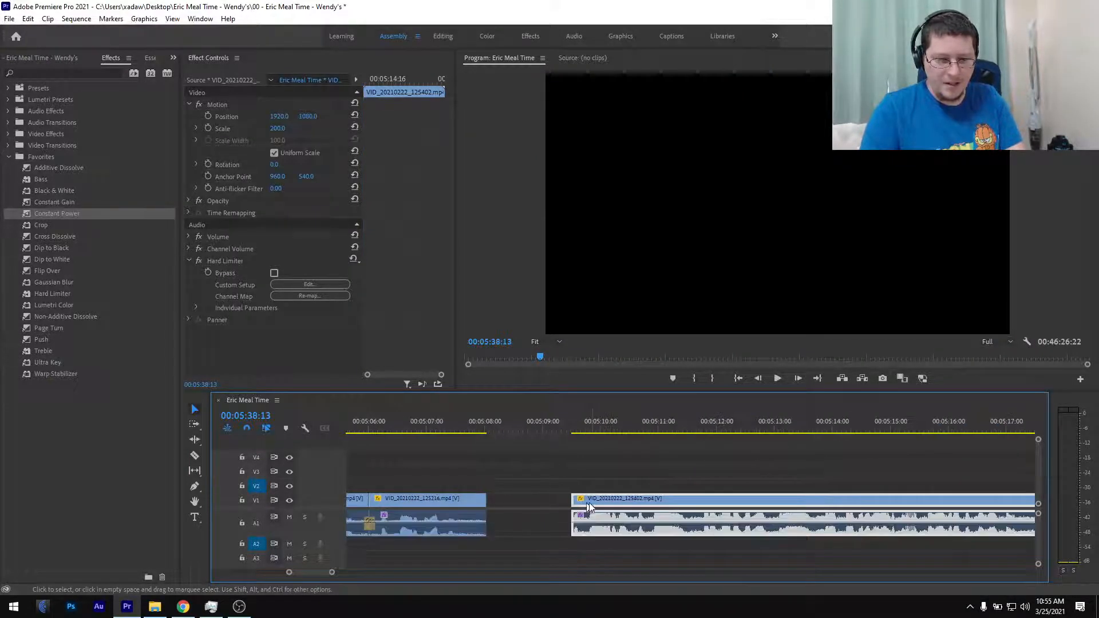
{"action": "left_click_drag", "start_coordinate": [593, 502], "coordinate": [528, 510]}
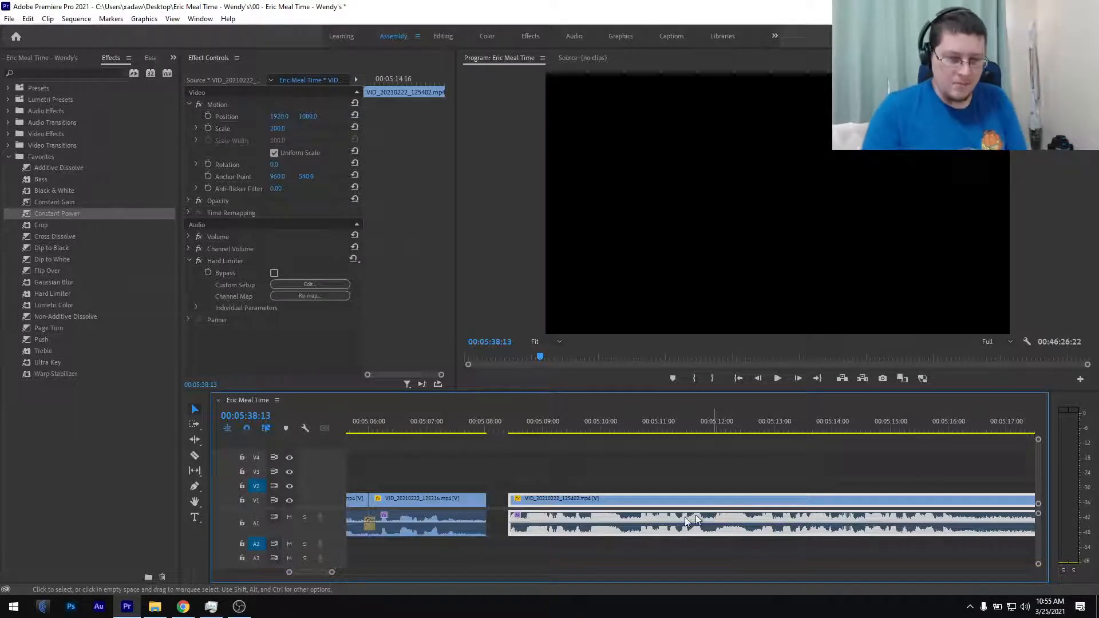
{"action": "left_click_drag", "start_coordinate": [534, 498], "coordinate": [512, 498]}
- Apply a Constant Power audio transition between the drink machine clip and VID_20210222_125402.mp4, save the project and play the cut back
{"action": "left_click_drag", "start_coordinate": [65, 213], "coordinate": [475, 479]}
{"action": "left_click_drag", "start_coordinate": [491, 526], "coordinate": [489, 524]}
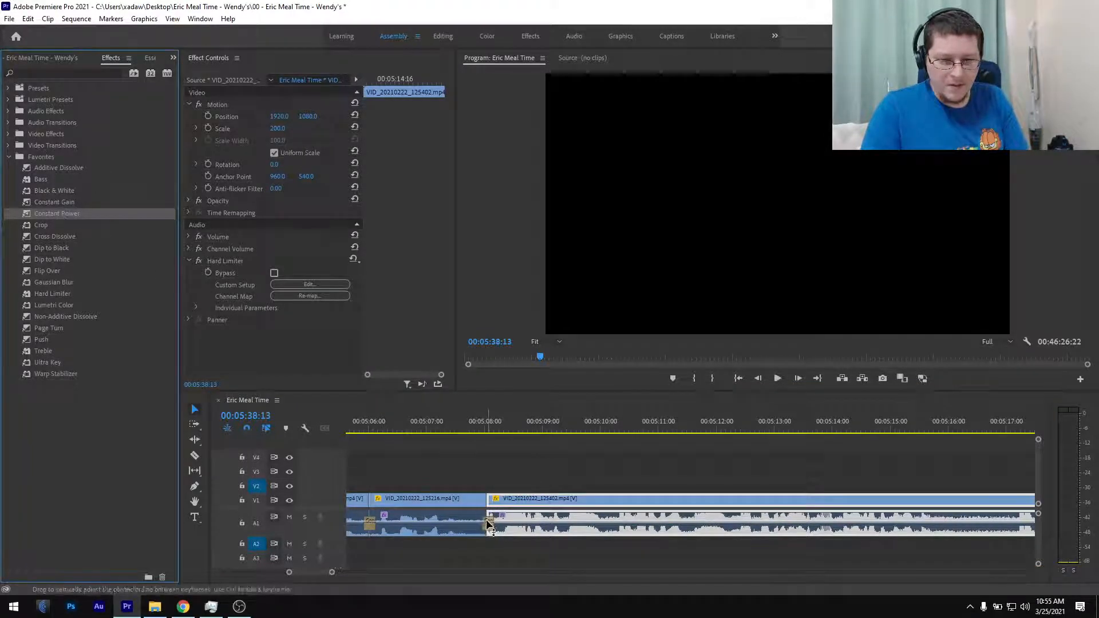
{"action": "left_click", "coordinate": [428, 425]}
{"action": "key", "text": "ctrl+s"}
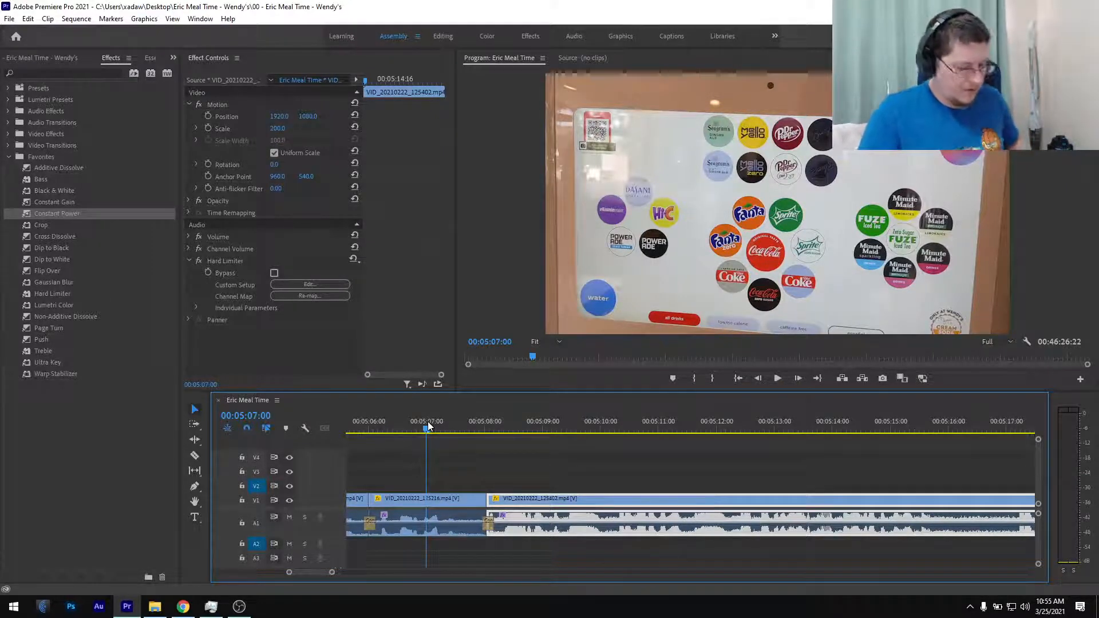
{"action": "key", "text": "space"}
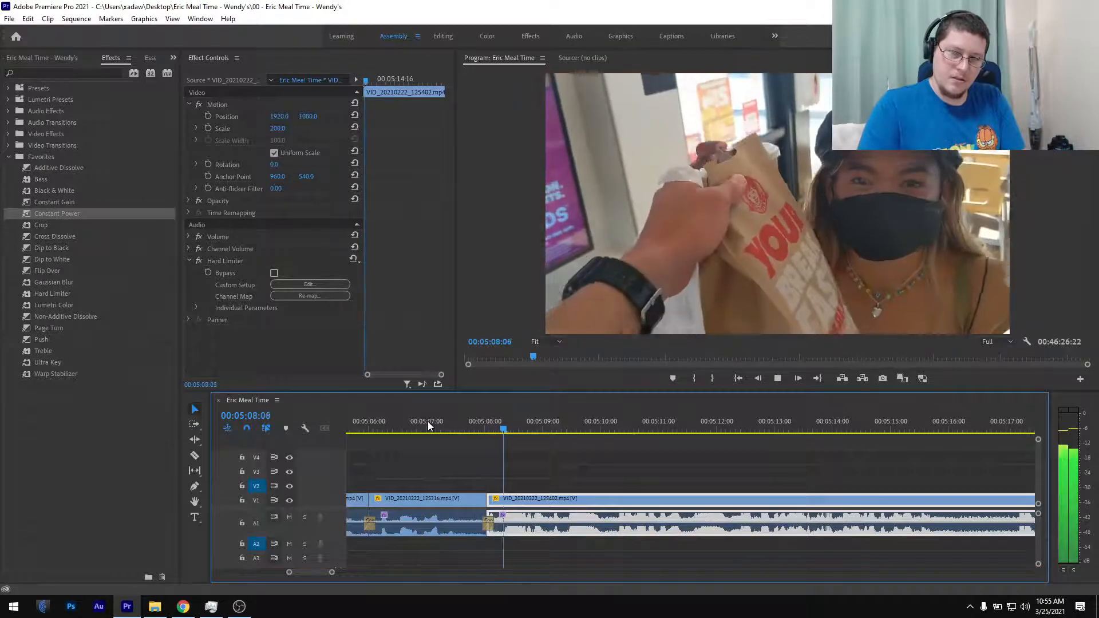
- Review VID_20210222_125402.mp4 and split it at 00:05:16:03
{"action": "scroll", "coordinate": [571, 469], "scroll_direction": "down", "scroll_amount": 5}
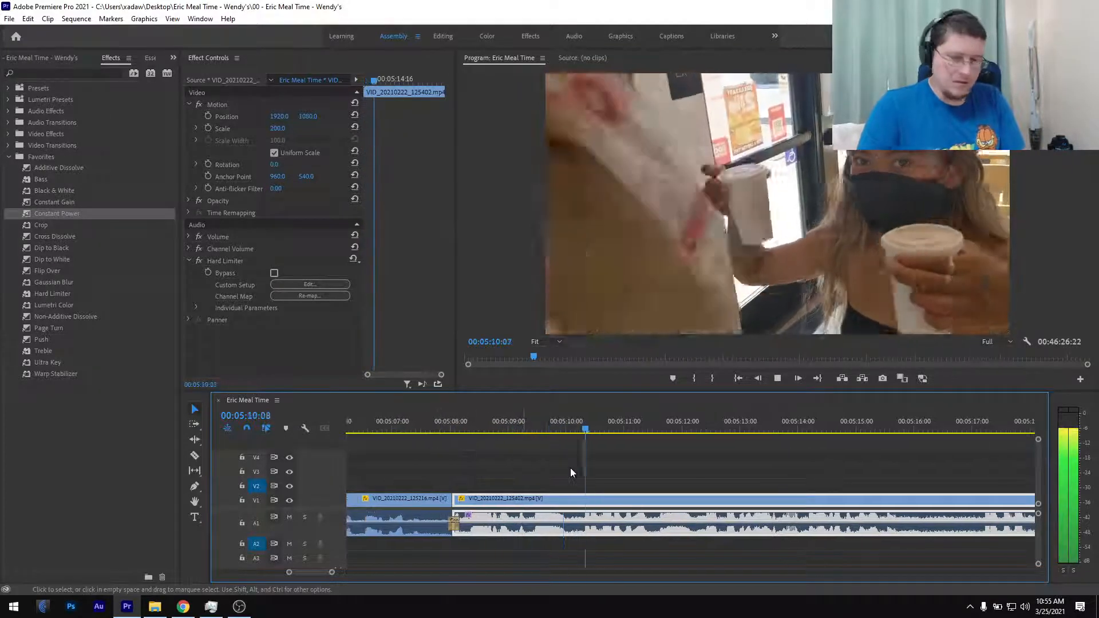
{"action": "scroll", "coordinate": [571, 473], "scroll_direction": "down", "scroll_amount": 4}
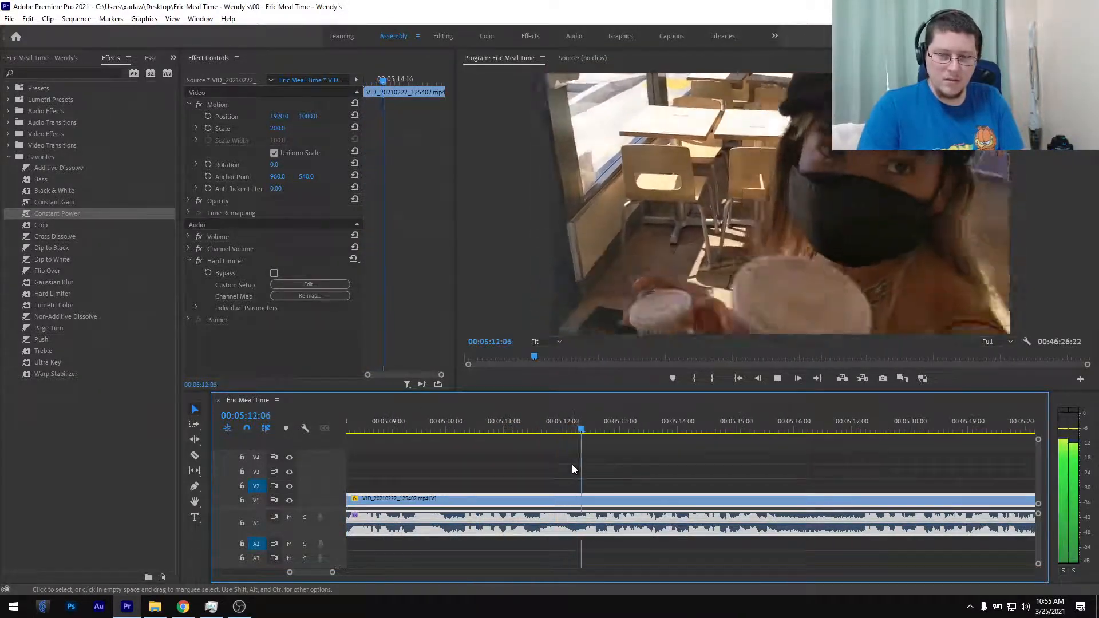
{"action": "scroll", "coordinate": [573, 470], "scroll_direction": "down", "scroll_amount": 3}
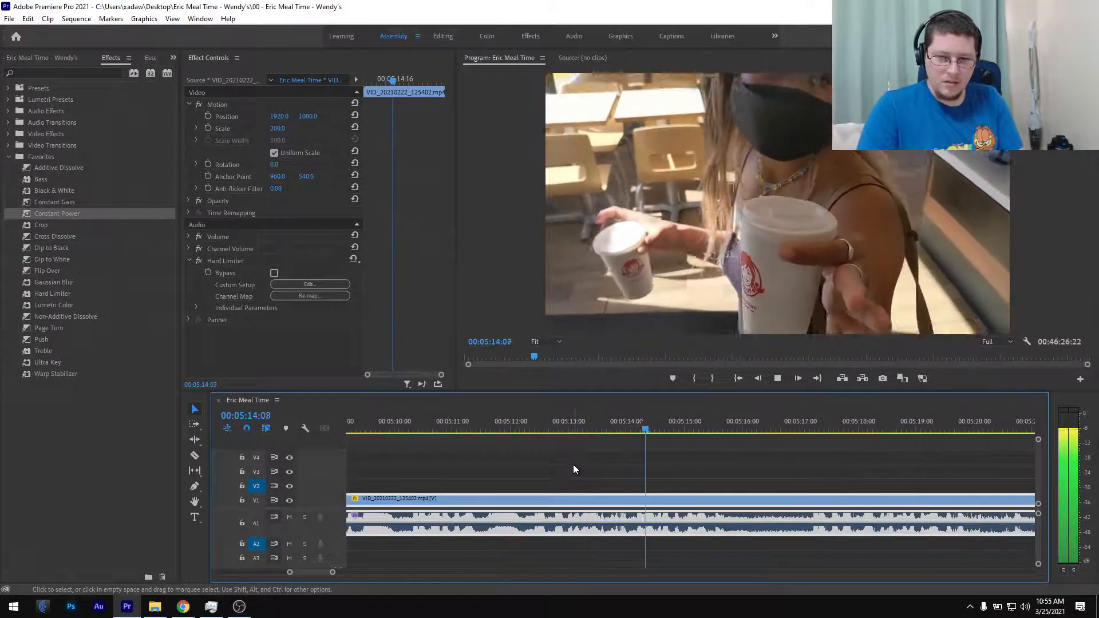
{"action": "scroll", "coordinate": [573, 466], "scroll_direction": "down", "scroll_amount": 3}
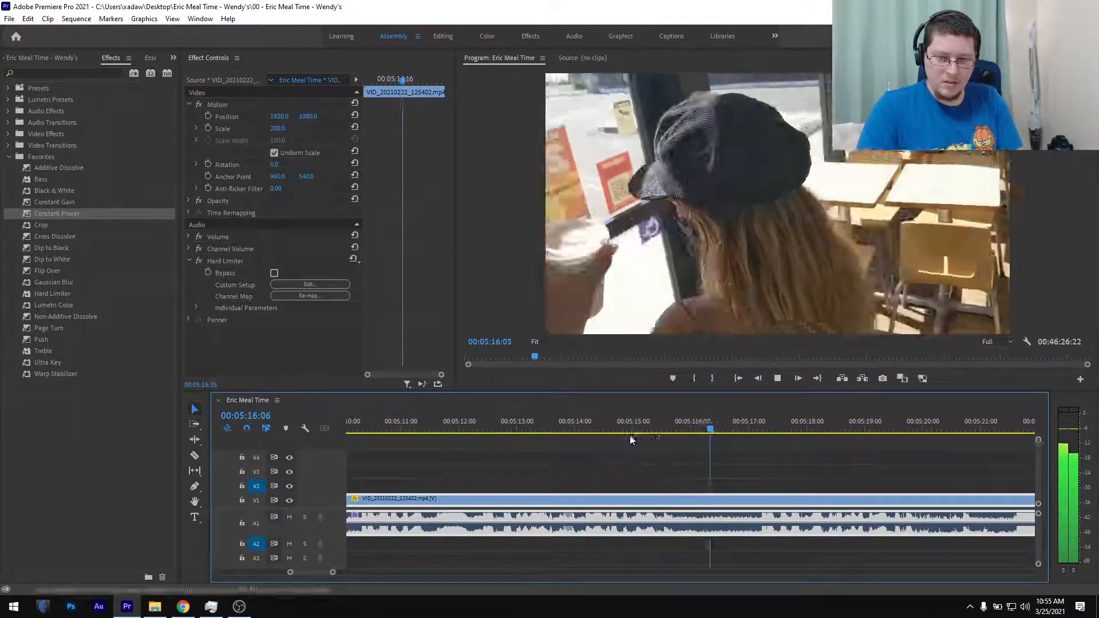
{"action": "left_click_drag", "start_coordinate": [643, 425], "coordinate": [693, 428]}
{"action": "key", "text": "ctrl+k"}
- Review the footage after the split, split it again at 00:05:24:16 and ripple delete the section between the two splits
{"action": "left_click", "coordinate": [748, 424]}
{"action": "key", "text": "space"}
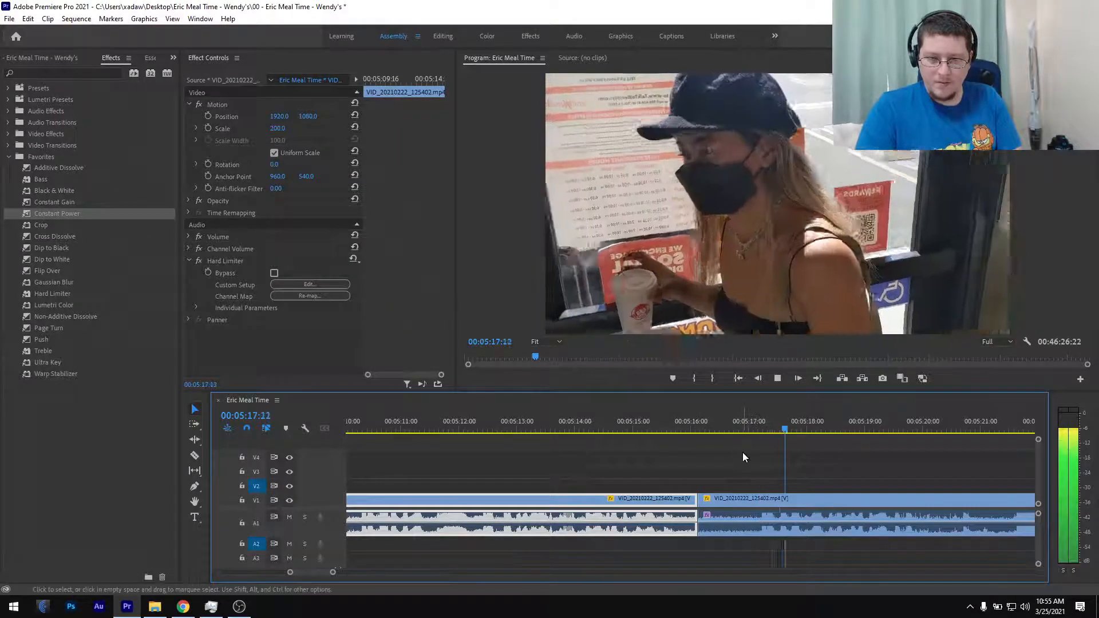
{"action": "scroll", "coordinate": [743, 452], "scroll_direction": "down", "scroll_amount": 3}
{"action": "scroll", "coordinate": [744, 452], "scroll_direction": "down", "scroll_amount": 2}
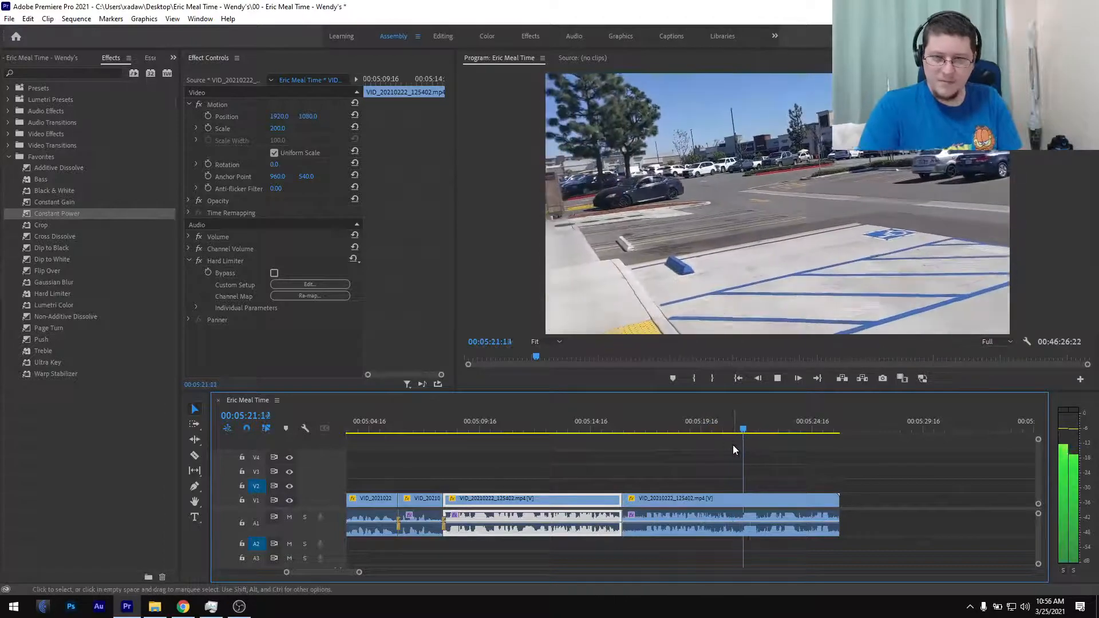
{"action": "scroll", "coordinate": [768, 459], "scroll_direction": "up", "scroll_amount": 2}
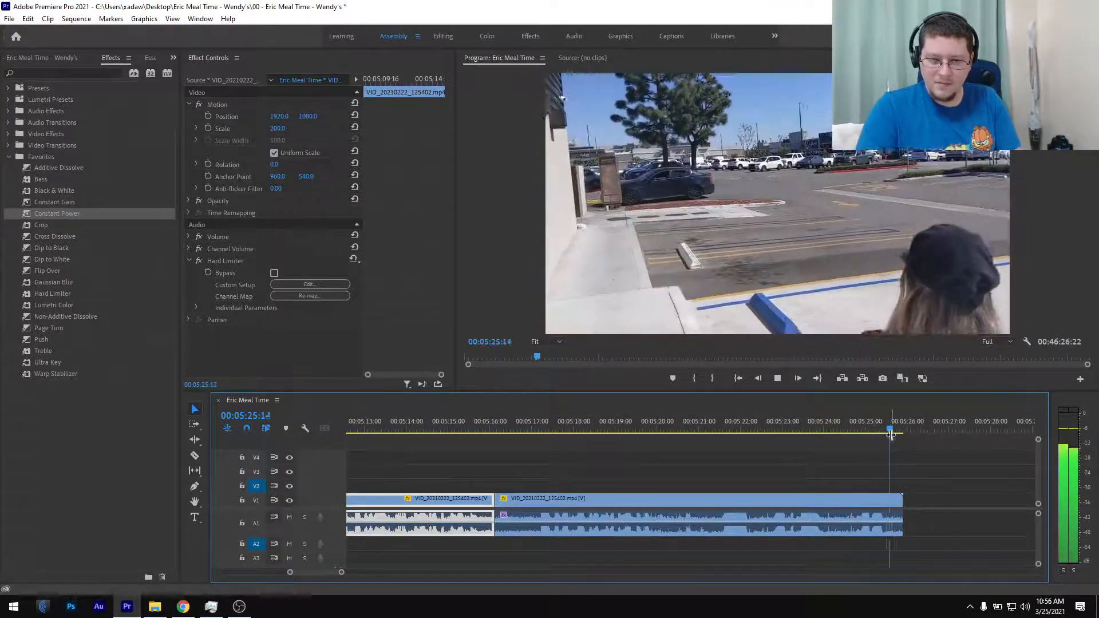
{"action": "left_click", "coordinate": [859, 429]}
{"action": "left_click_drag", "start_coordinate": [863, 428], "coordinate": [854, 446]}
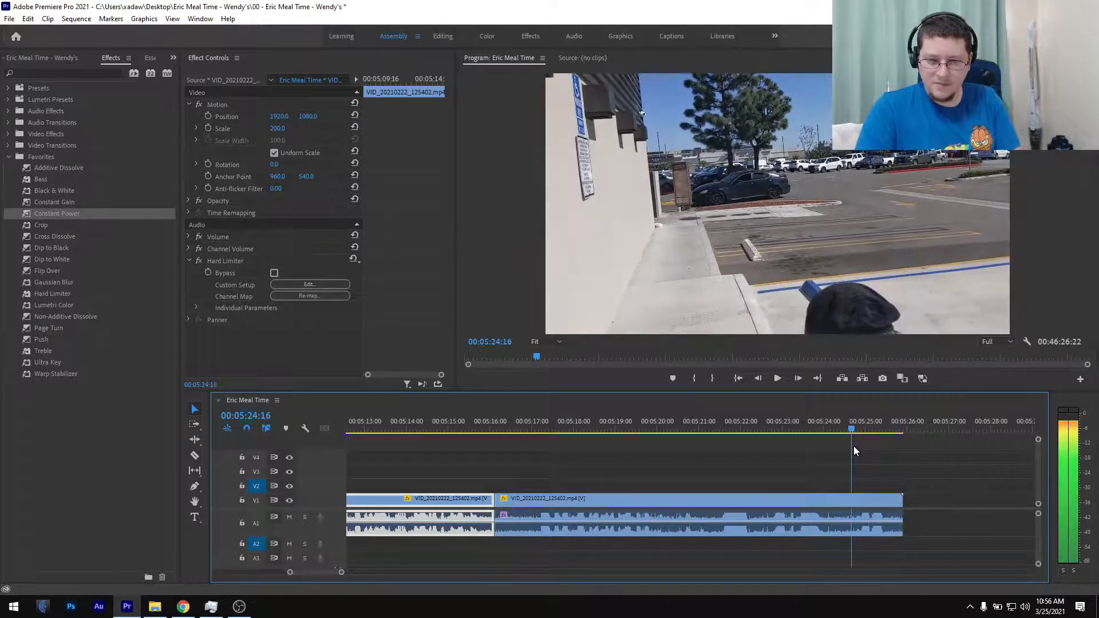
{"action": "key", "text": "ctrl+k"}
{"action": "left_click", "coordinate": [800, 508]}
{"action": "key", "text": "shift+Delete"}
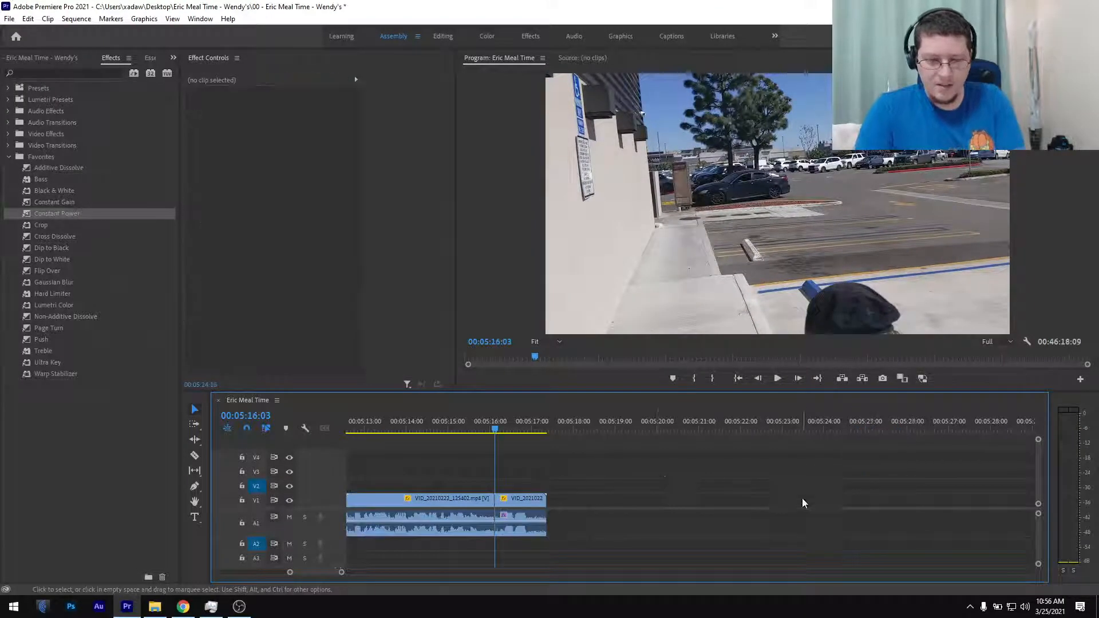
- Apply a Constant Power audio transition at the 00:05:16:03 cut in VID_20210222_125402.mp4, save the project and play the cut back
{"action": "left_click", "coordinate": [482, 427]}
{"action": "left_click_drag", "start_coordinate": [66, 217], "coordinate": [317, 407]}
{"action": "left_click_drag", "start_coordinate": [505, 531], "coordinate": [500, 525]}
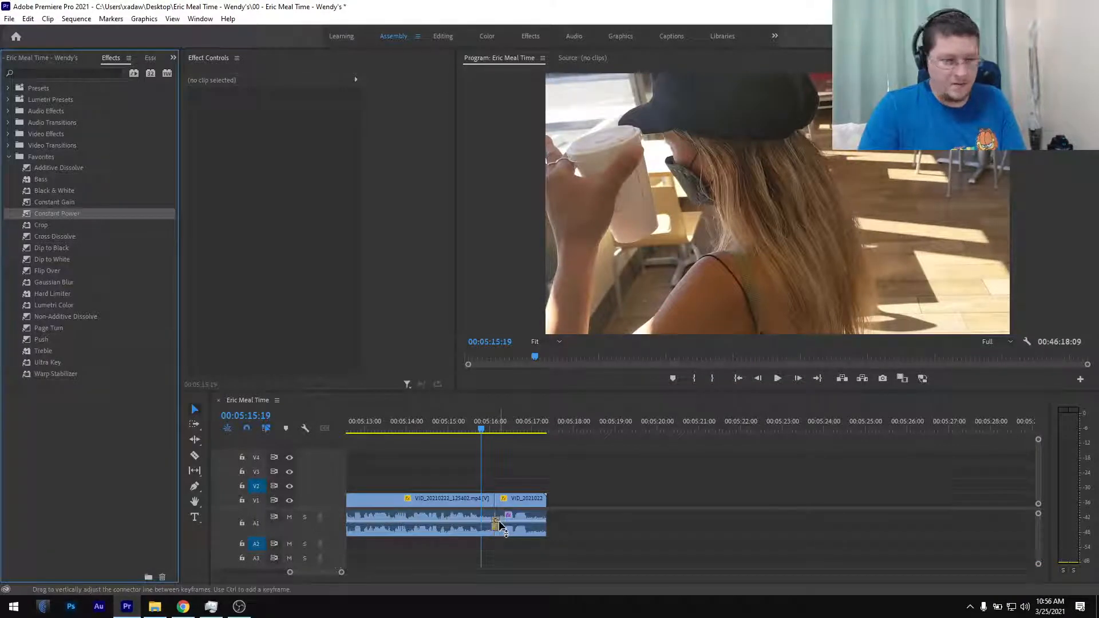
{"action": "left_click", "coordinate": [433, 428]}
{"action": "key", "text": "ctrl+s"}
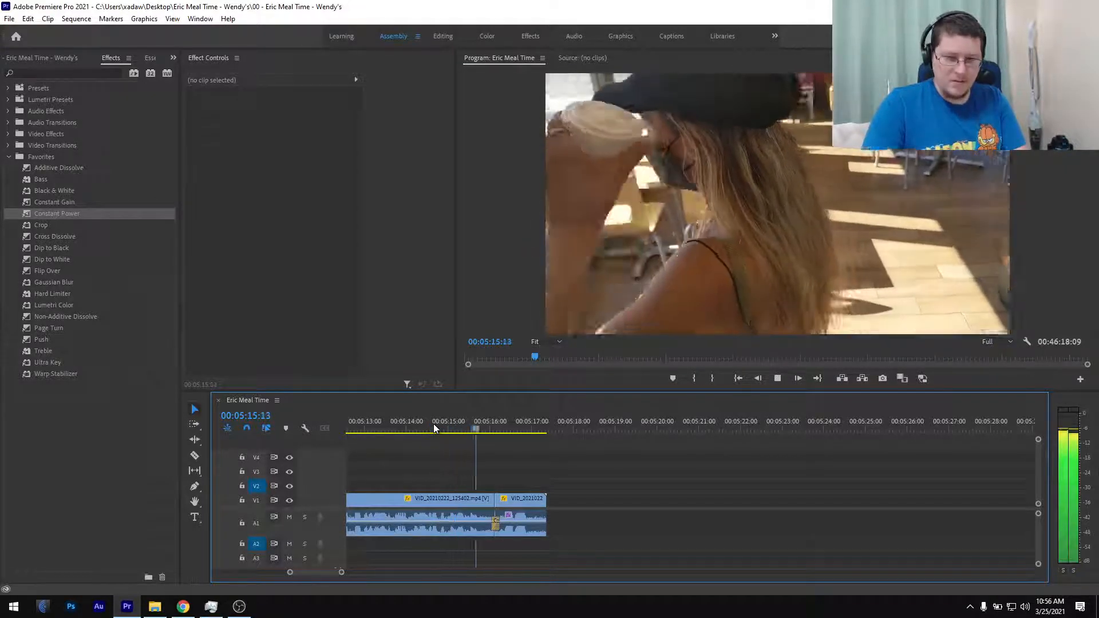
- Stop playback and extend the end of the last VID_20210222_125402.mp4 segment by a few frames
{"action": "key", "text": "space"}
{"action": "scroll", "coordinate": [464, 425], "scroll_direction": "down", "scroll_amount": 3}
{"action": "scroll", "coordinate": [466, 441], "scroll_direction": "down", "scroll_amount": 2}
{"action": "scroll", "coordinate": [478, 461], "scroll_direction": "up", "scroll_amount": 6}
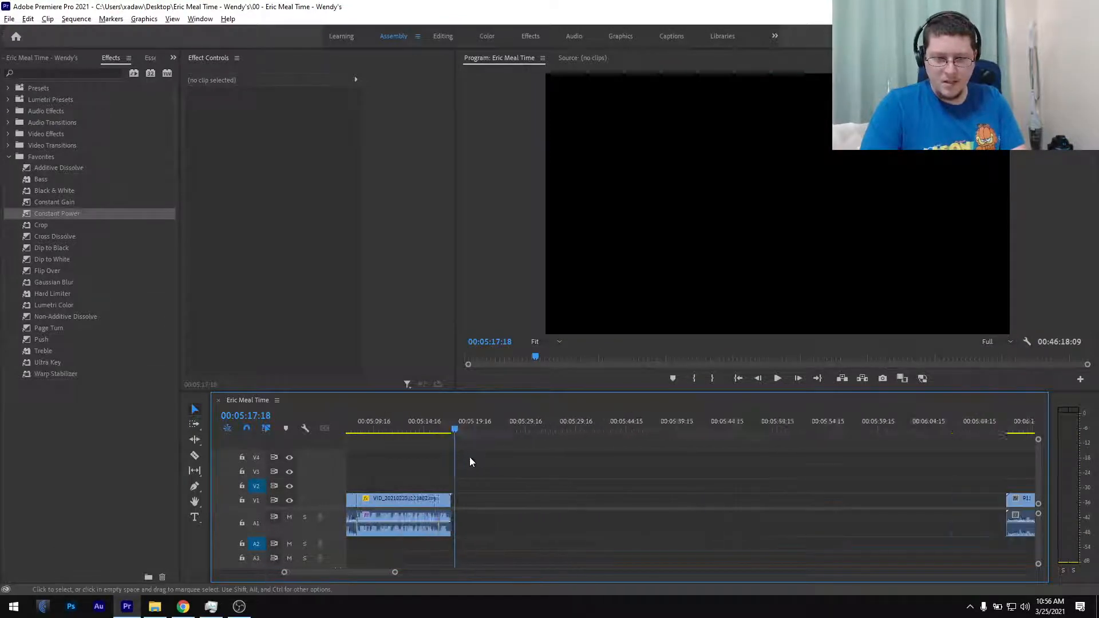
{"action": "left_click_drag", "start_coordinate": [509, 498], "coordinate": [523, 498]}
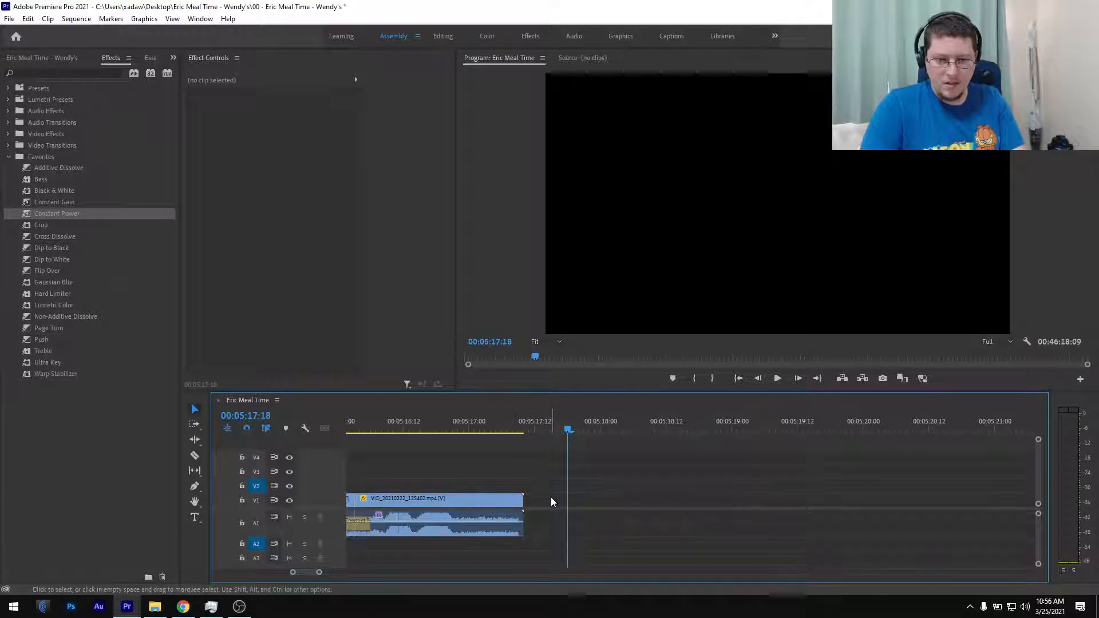
{"action": "scroll", "coordinate": [543, 500], "scroll_direction": "down", "scroll_amount": 6}
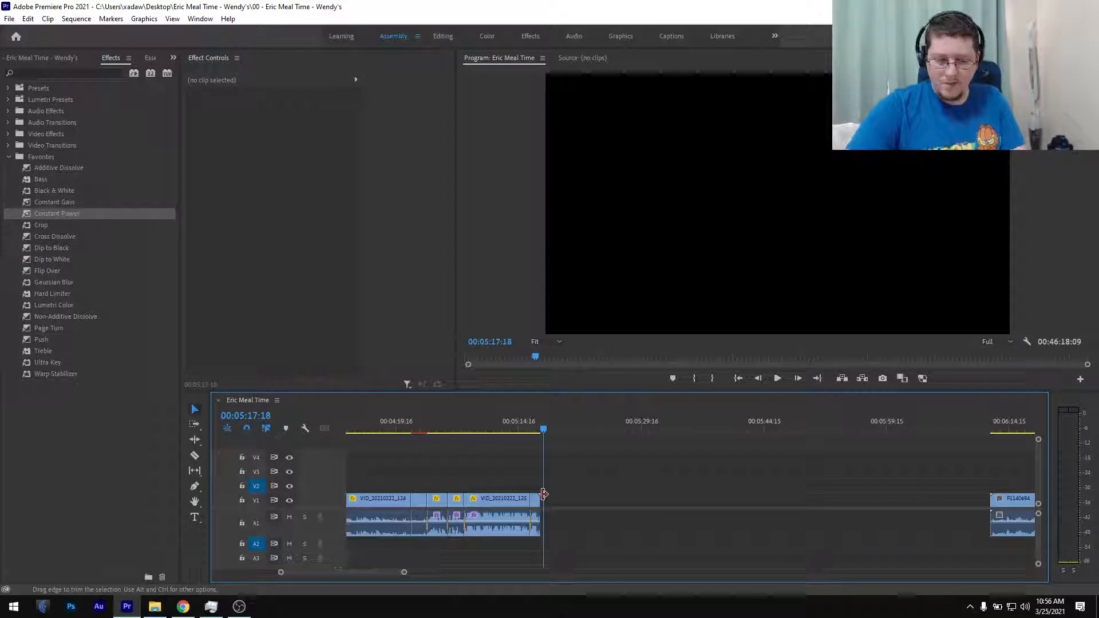
- Preview the P1140694.MP4 clip in the full sequence and set the program monitor's playback resolution to 1/4
{"action": "left_click", "coordinate": [554, 486]}
{"action": "key", "text": "backslash"}
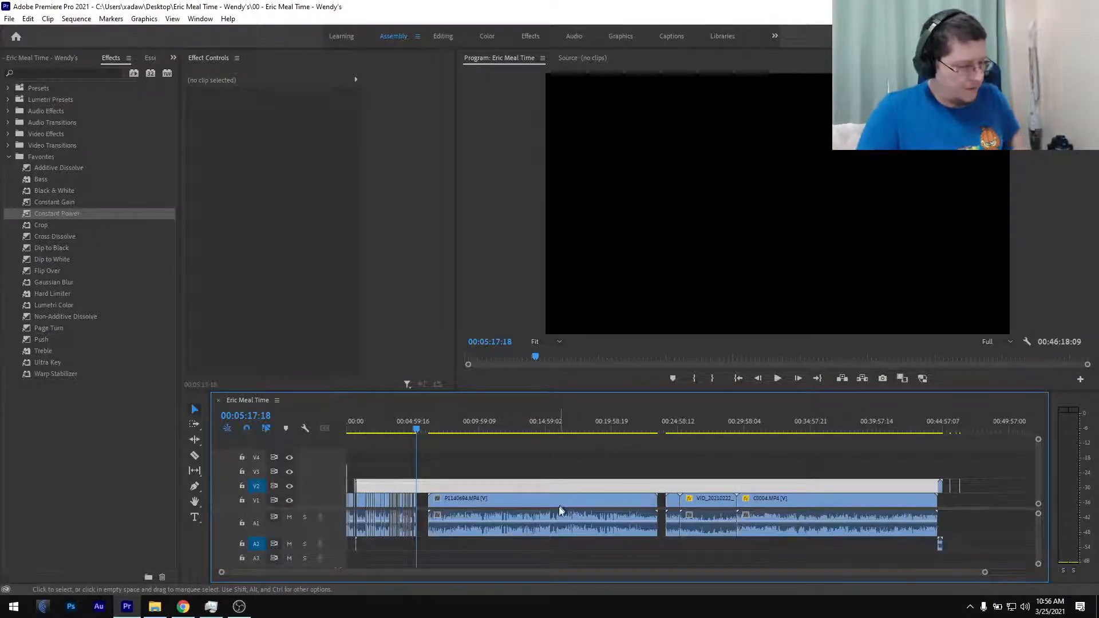
{"action": "left_click", "coordinate": [515, 500]}
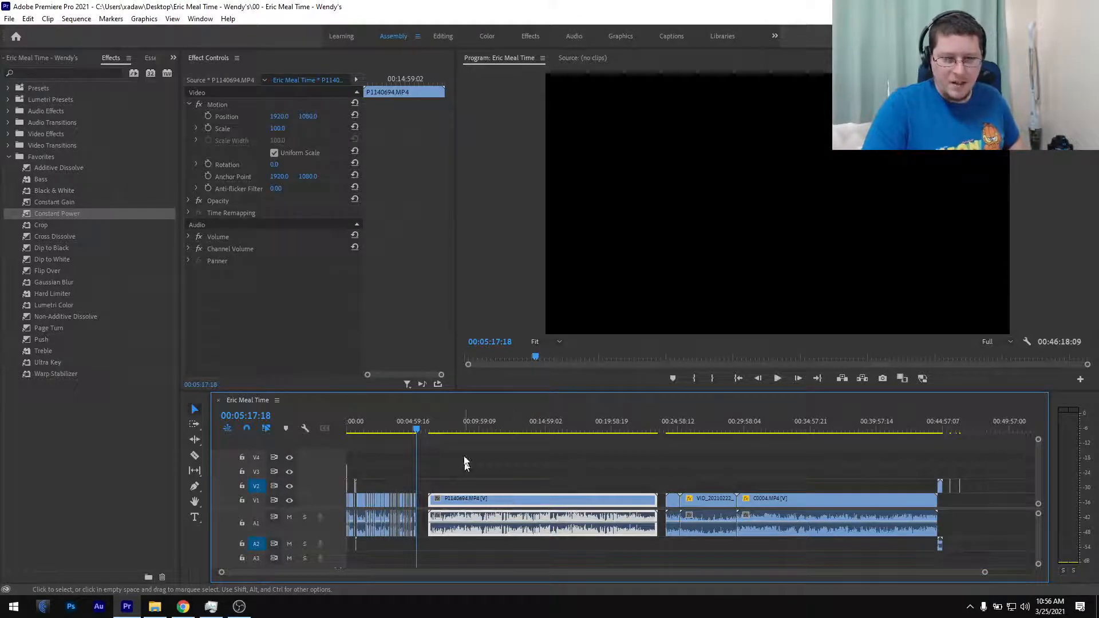
{"action": "left_click_drag", "start_coordinate": [497, 431], "coordinate": [518, 446]}
{"action": "key", "text": "space"}
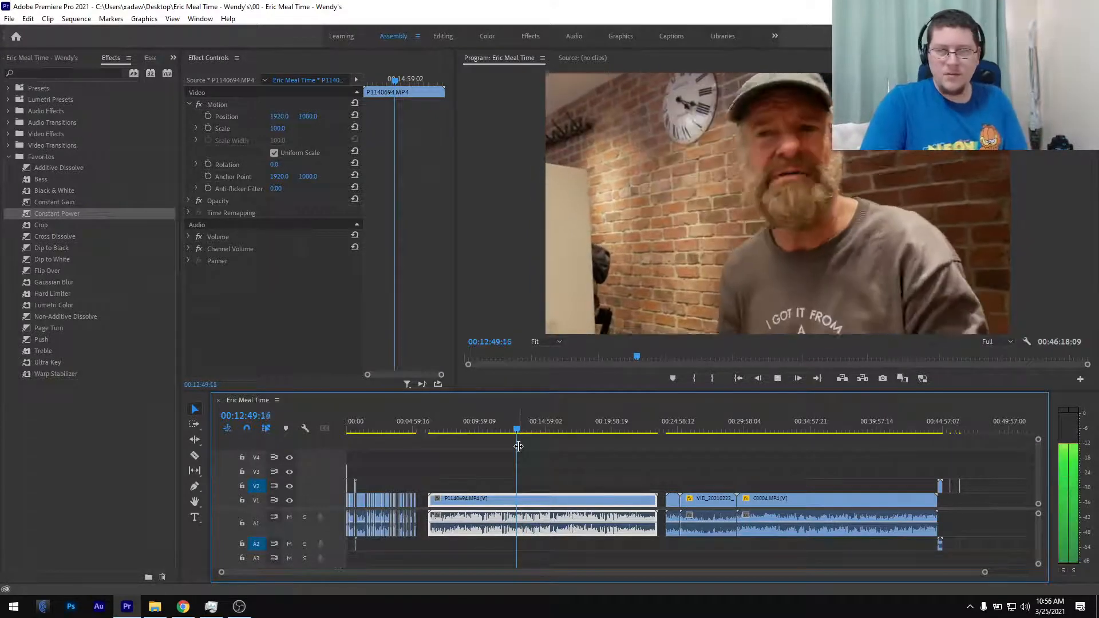
{"action": "key", "text": "space"}
{"action": "left_click", "coordinate": [987, 347]}
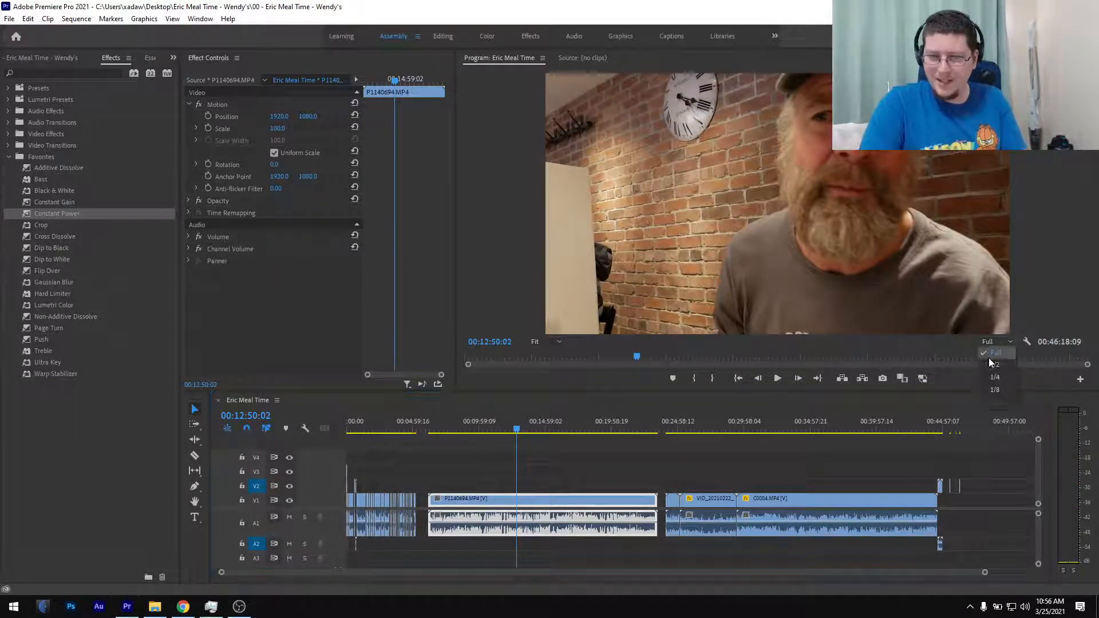
{"action": "left_click", "coordinate": [990, 376]}
- Review the first part of P1140694.MP4, playing and skipping forward through the meal footage up to about 00:08:56
{"action": "left_click_drag", "start_coordinate": [679, 429], "coordinate": [493, 430]}
{"action": "scroll", "coordinate": [443, 458], "scroll_direction": "up", "scroll_amount": 5}
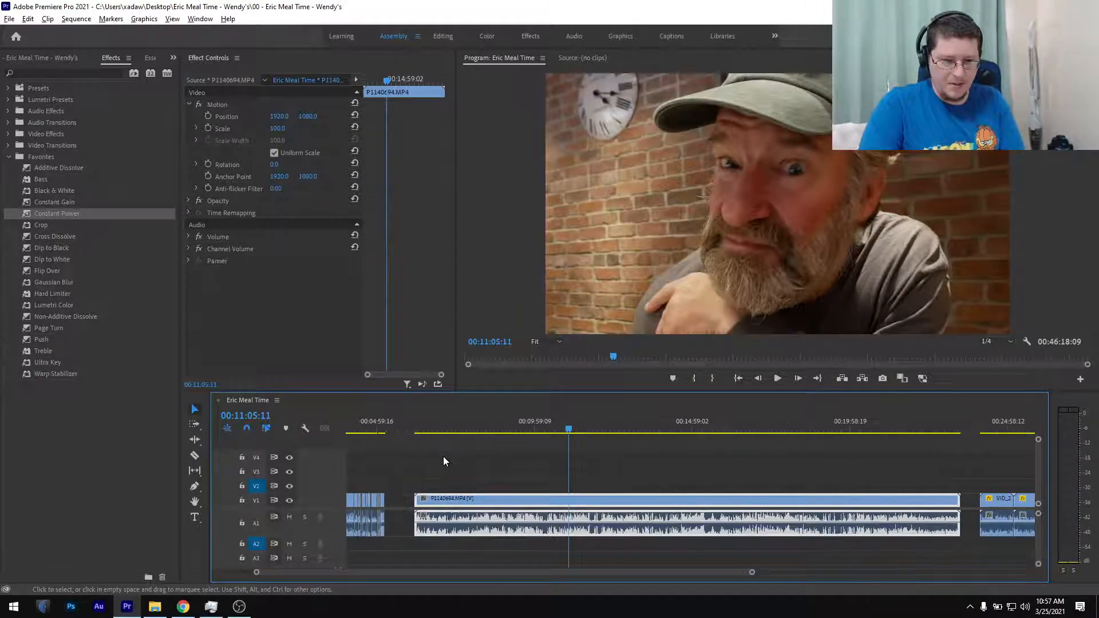
{"action": "left_click", "coordinate": [400, 430]}
{"action": "left_click_drag", "start_coordinate": [399, 432], "coordinate": [521, 458]}
{"action": "key", "text": "space"}
{"action": "scroll", "coordinate": [528, 475], "scroll_direction": "up", "scroll_amount": 5}
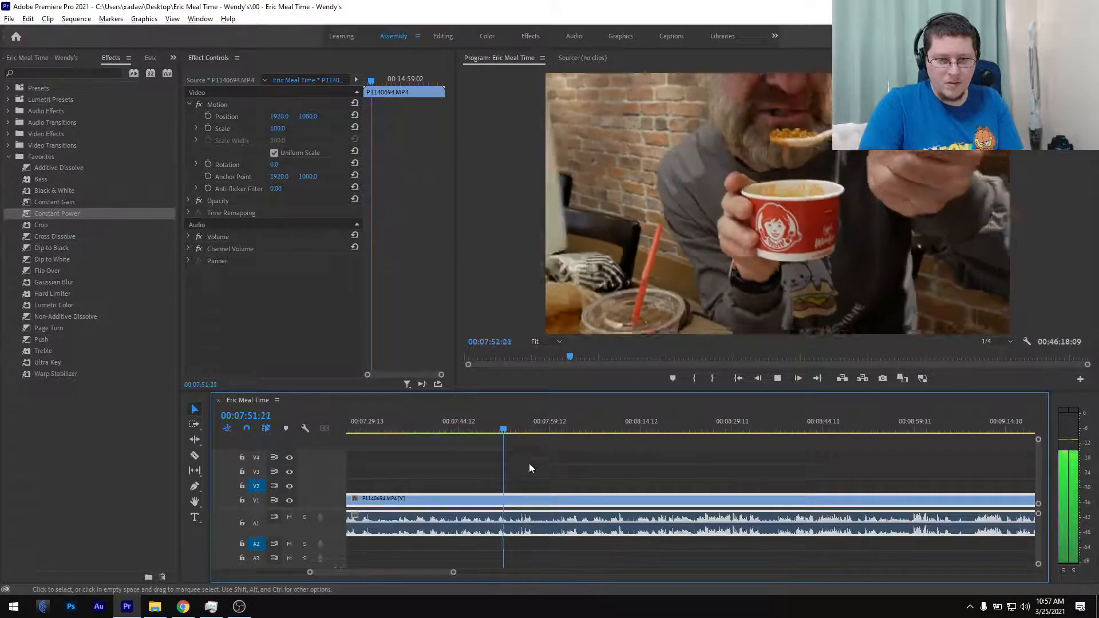
{"action": "left_click", "coordinate": [518, 429]}
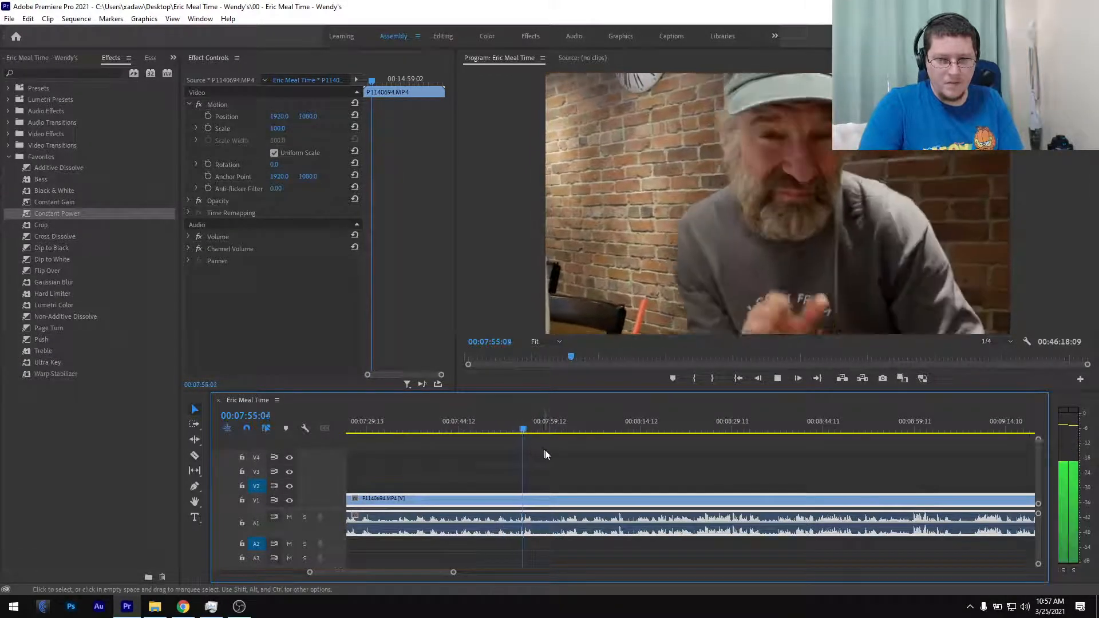
{"action": "scroll", "coordinate": [575, 461], "scroll_direction": "down", "scroll_amount": 2}
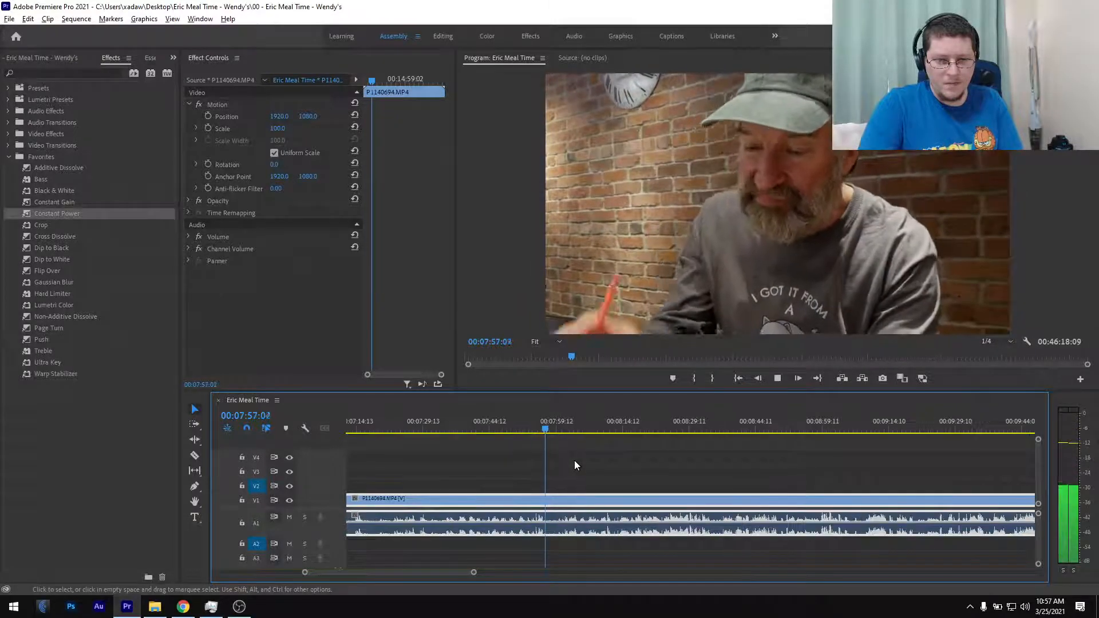
{"action": "left_click", "coordinate": [568, 427]}
{"action": "scroll", "coordinate": [590, 445], "scroll_direction": "down", "scroll_amount": 2}
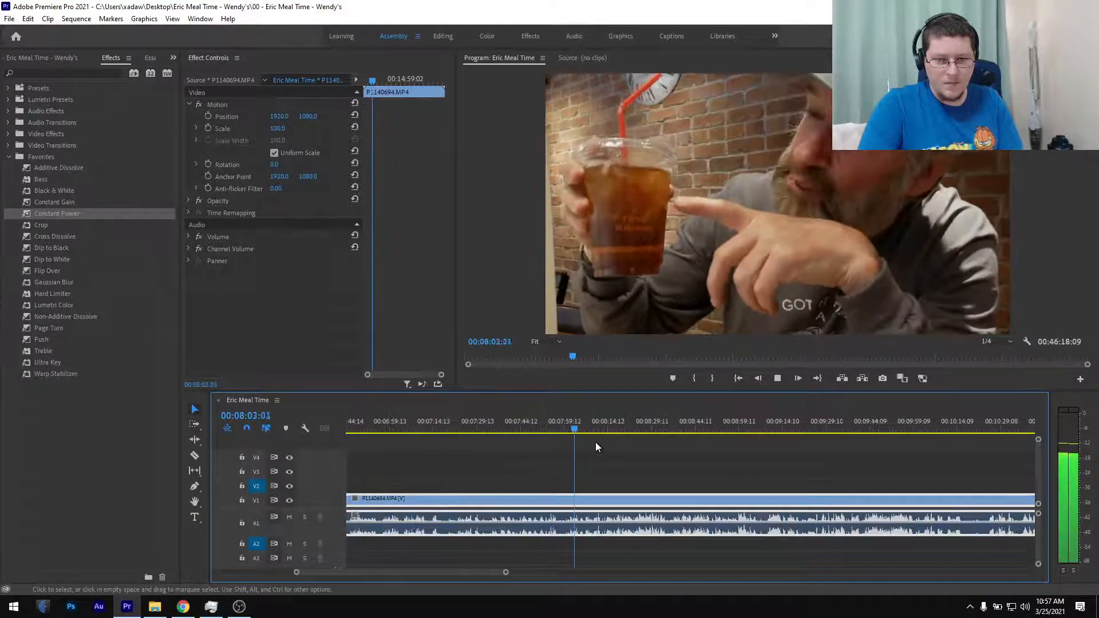
{"action": "left_click", "coordinate": [599, 428]}
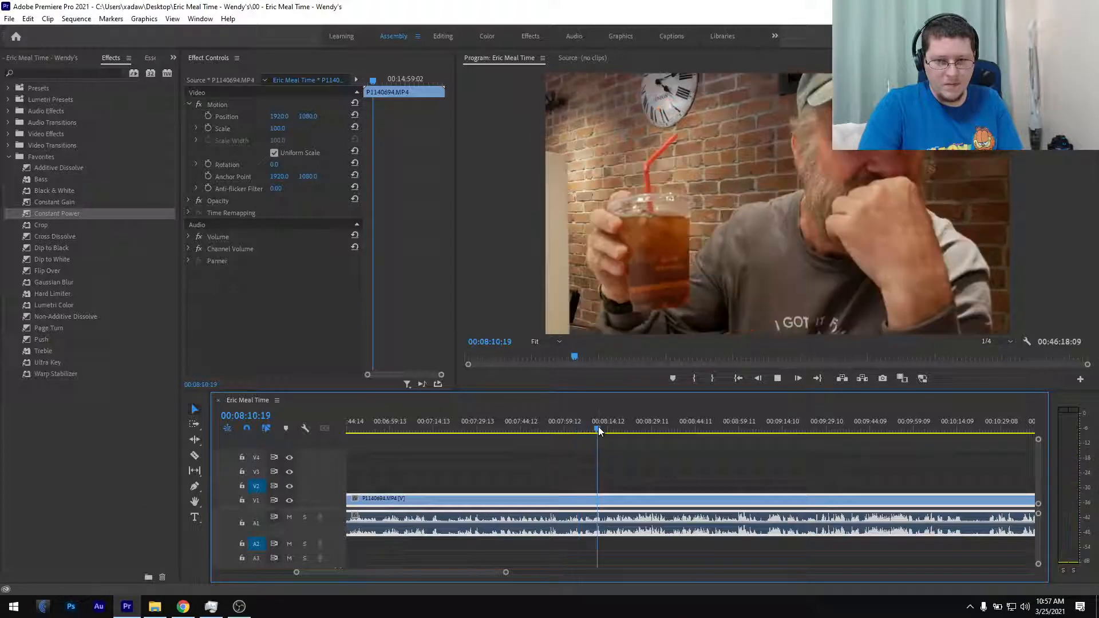
{"action": "scroll", "coordinate": [585, 437], "scroll_direction": "down", "scroll_amount": 2}
{"action": "left_click", "coordinate": [567, 426]}
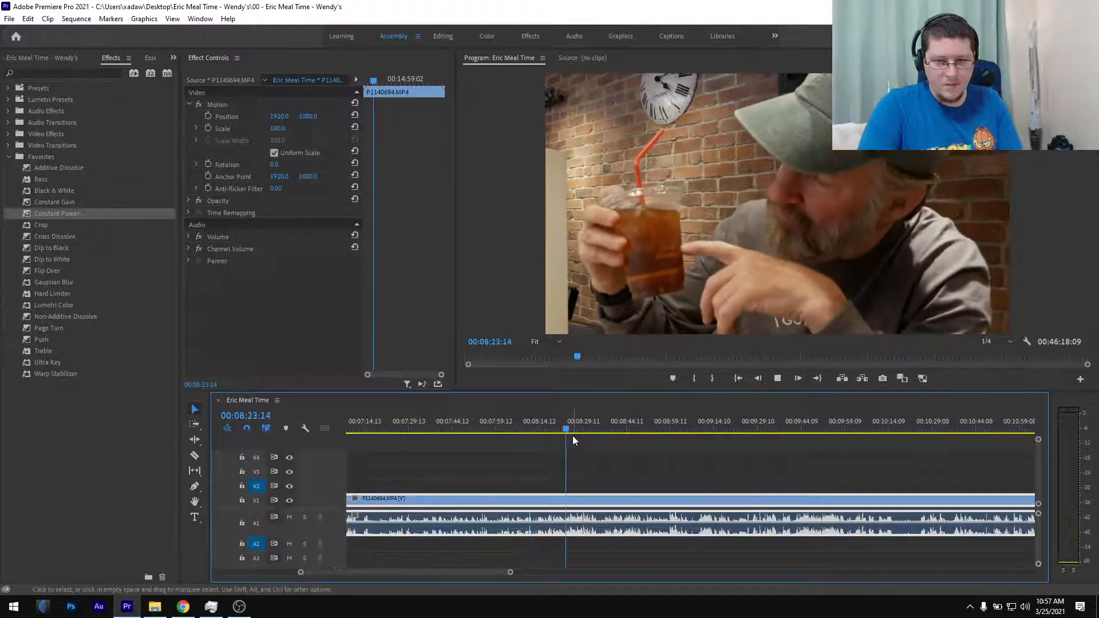
{"action": "scroll", "coordinate": [573, 437], "scroll_direction": "down", "scroll_amount": 2}
{"action": "left_click", "coordinate": [557, 428]}
{"action": "key", "text": "space"}
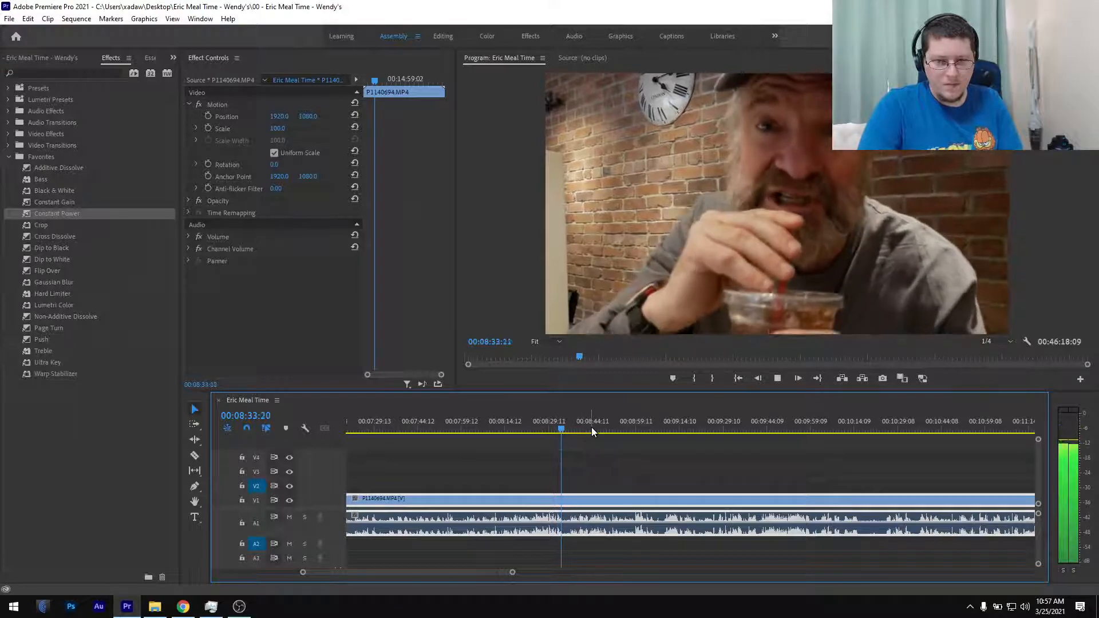
{"action": "left_click", "coordinate": [592, 427]}
{"action": "left_click_drag", "start_coordinate": [592, 427], "coordinate": [621, 431]}
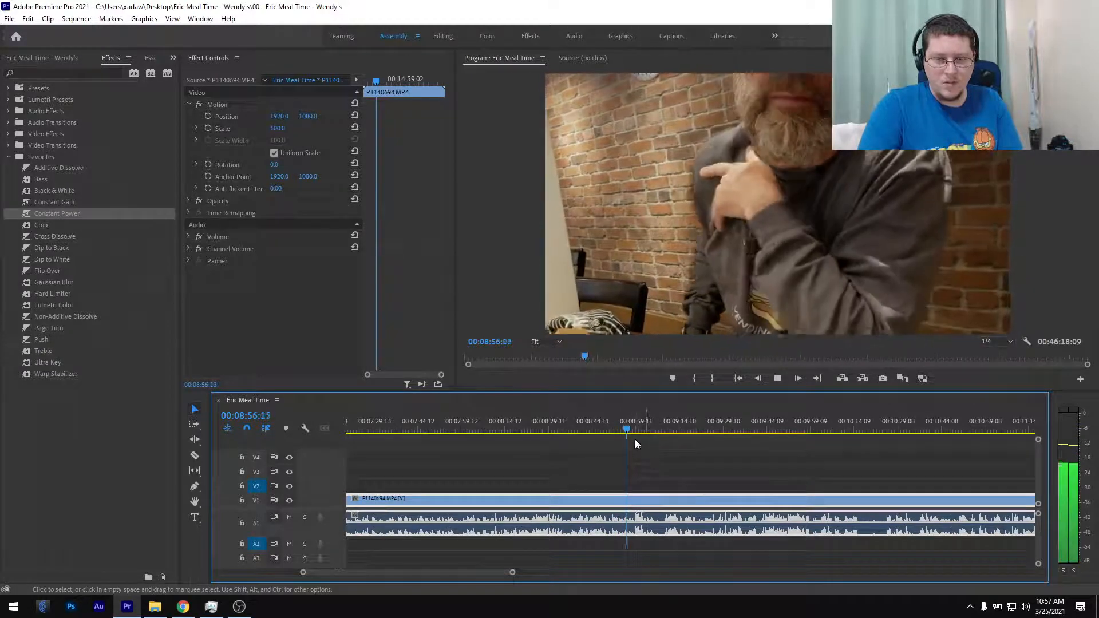
- Review P1140694.MP4 from about 00:08:56 to 00:09:43 to find a suitable ending point for the segment
{"action": "left_click", "coordinate": [635, 427]}
{"action": "scroll", "coordinate": [650, 448], "scroll_direction": "up", "scroll_amount": 3}
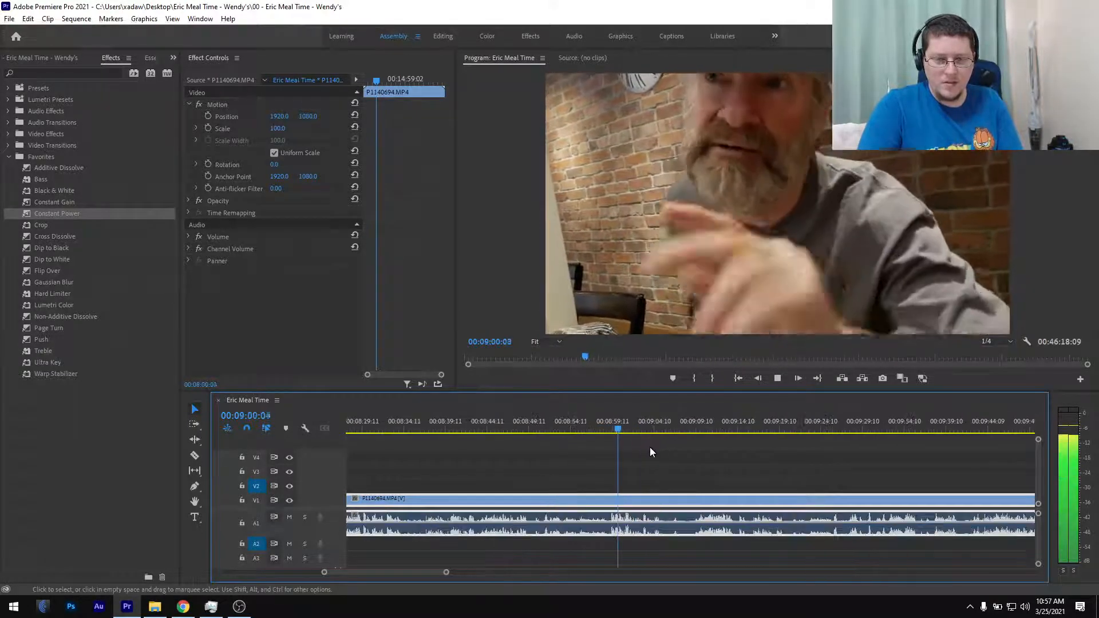
{"action": "left_click", "coordinate": [645, 428]}
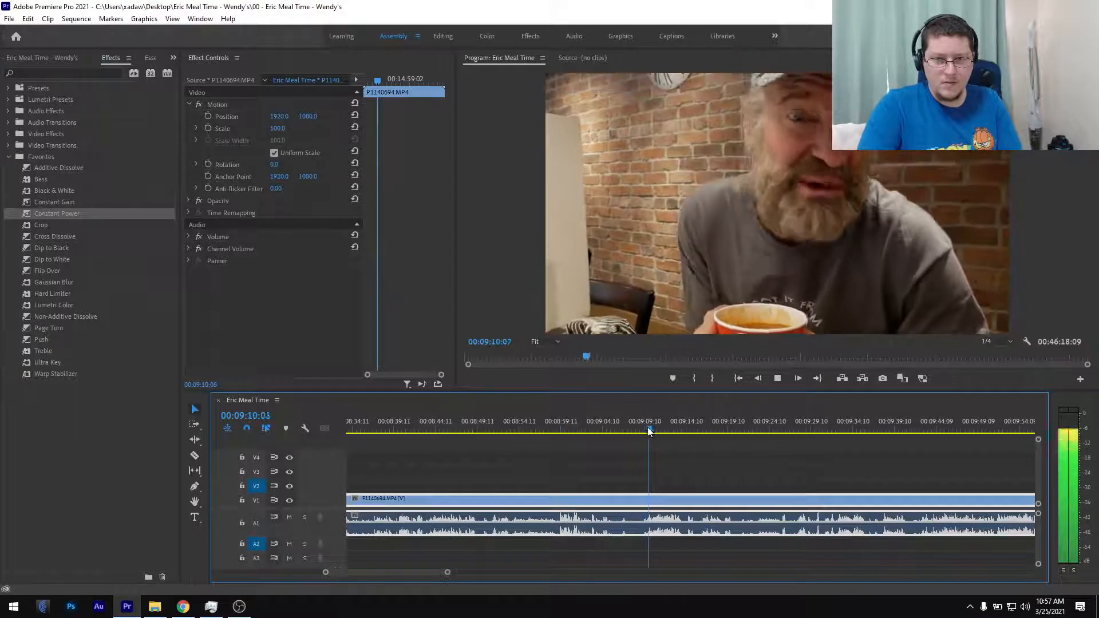
{"action": "scroll", "coordinate": [655, 437], "scroll_direction": "up", "scroll_amount": 2}
{"action": "scroll", "coordinate": [630, 477], "scroll_direction": "up", "scroll_amount": 2}
{"action": "scroll", "coordinate": [631, 478], "scroll_direction": "down", "scroll_amount": 3}
{"action": "left_click", "coordinate": [703, 428]}
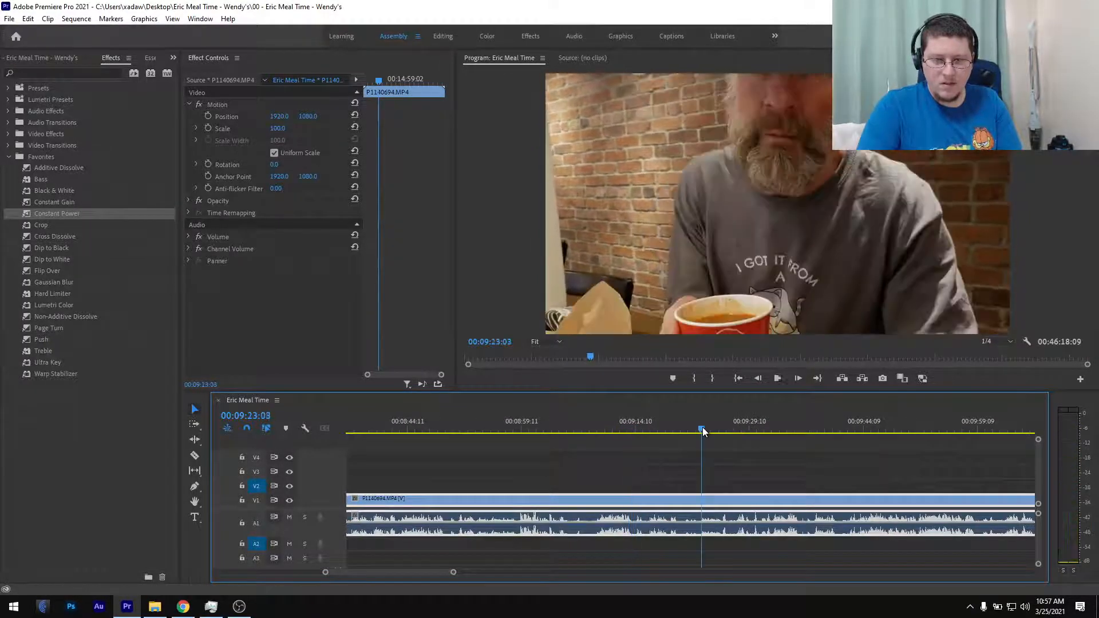
{"action": "left_click", "coordinate": [740, 428]}
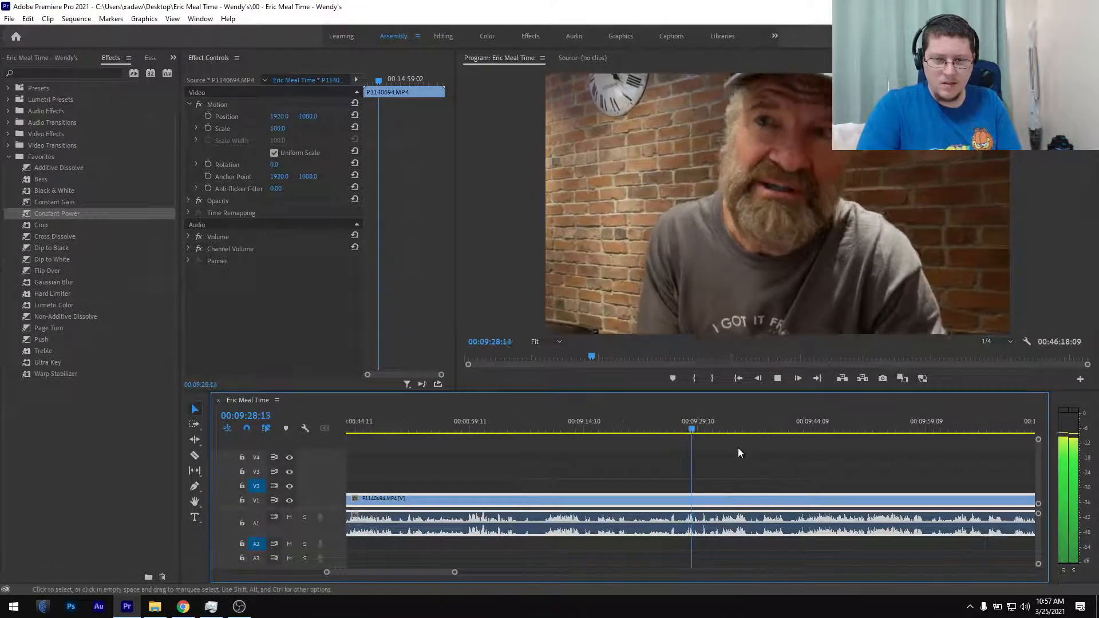
{"action": "left_click", "coordinate": [724, 426]}
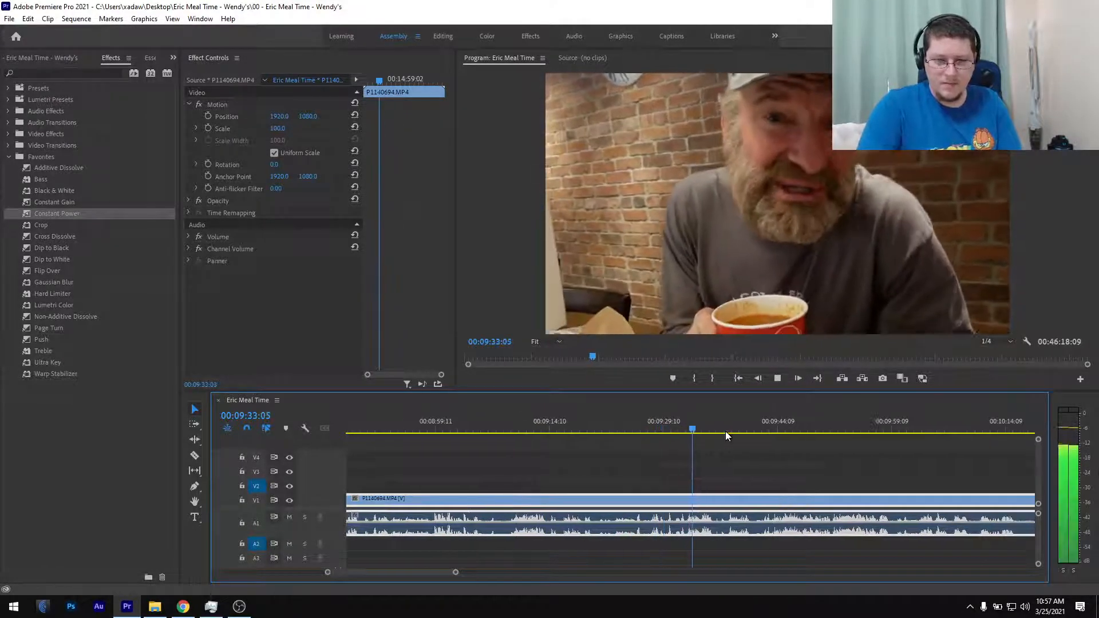
{"action": "left_click", "coordinate": [731, 426]}
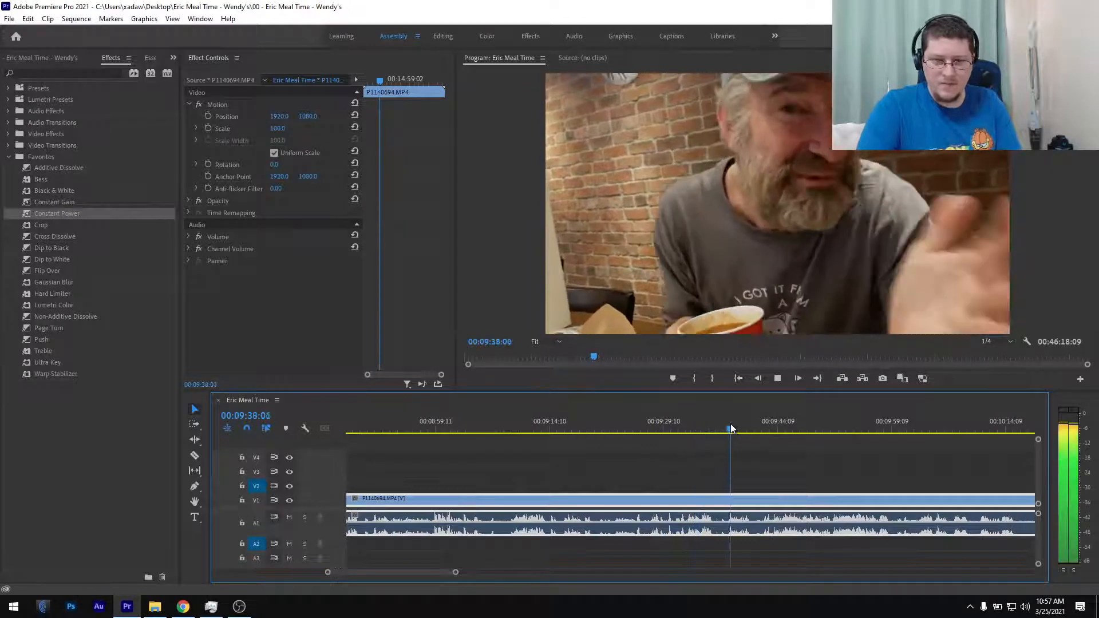
{"action": "left_click", "coordinate": [760, 427]}
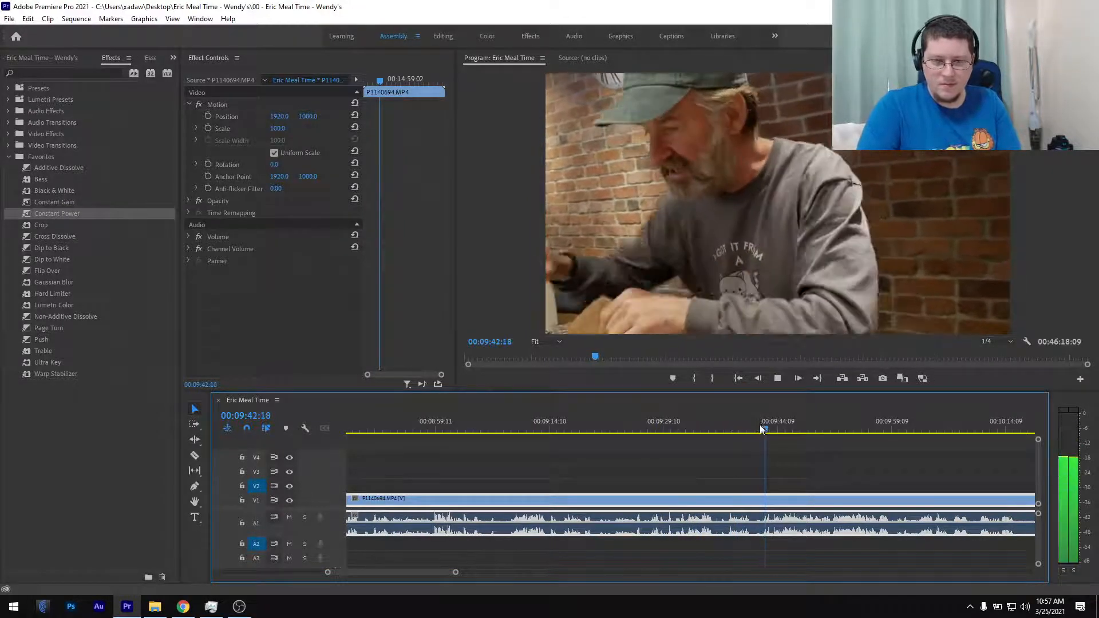
- Split P1140694.MP4 at 00:09:41:01 and save the project
{"action": "key", "text": "="}
{"action": "key", "text": "="}
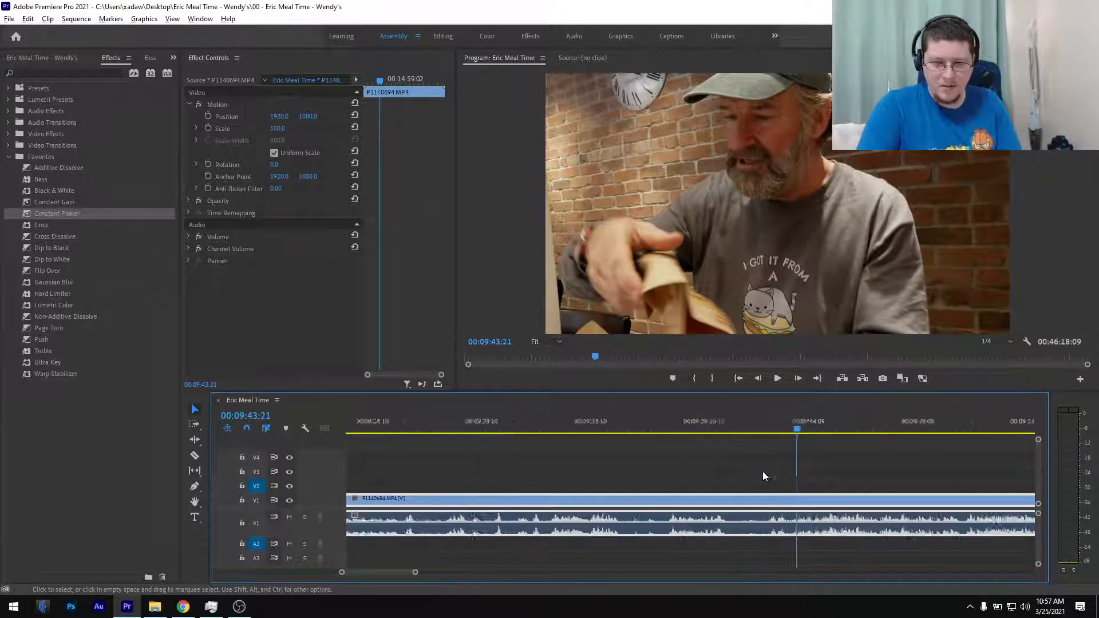
{"action": "left_click", "coordinate": [704, 430]}
{"action": "mouse_move", "coordinate": [705, 433]}
{"action": "left_mouse_down"}
{"action": "mouse_move", "coordinate": [726, 433]}
{"action": "mouse_move", "coordinate": [723, 444]}
{"action": "left_mouse_up"}
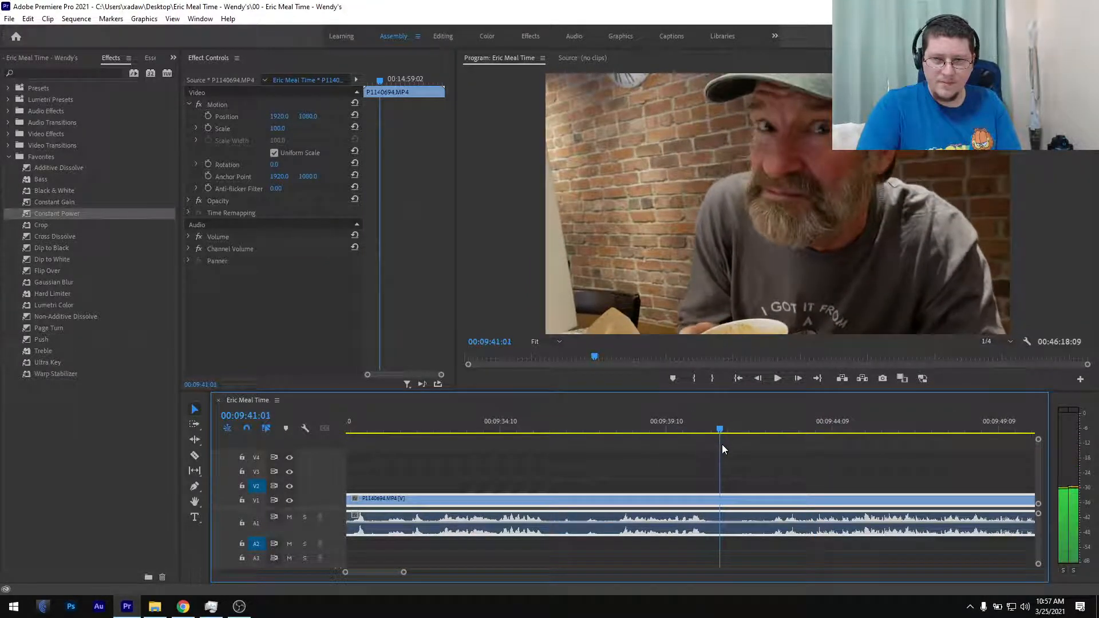
{"action": "key", "text": "ctrl+k"}
{"action": "key", "text": "-"}
{"action": "key", "text": "-"}
{"action": "key", "text": "-"}
{"action": "key", "text": "-"}
{"action": "key", "text": "-"}
{"action": "key", "text": "-"}
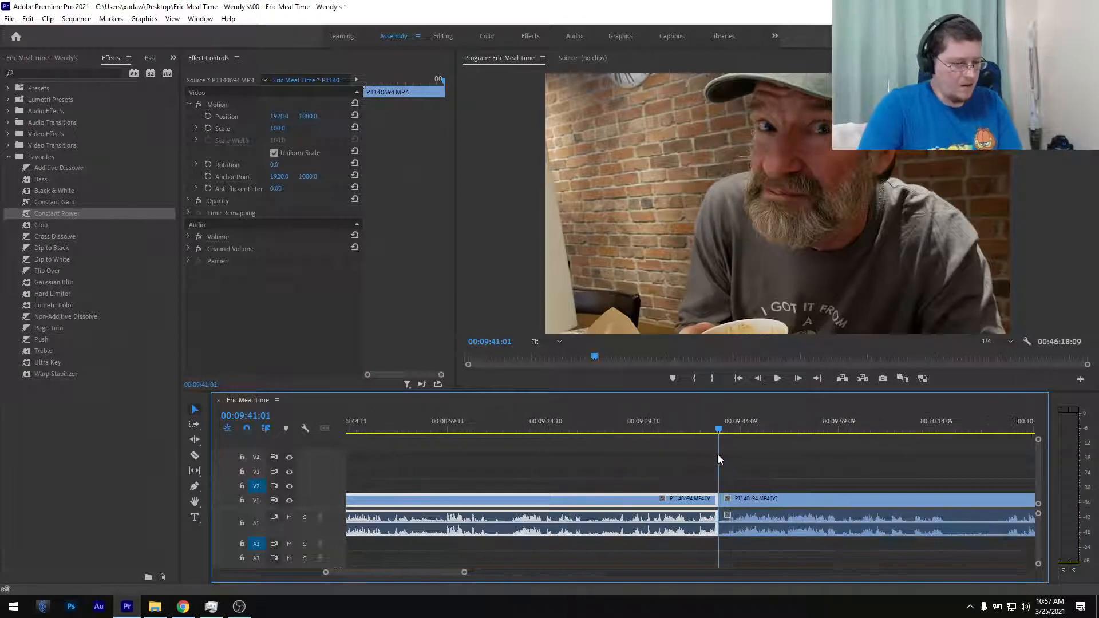
{"action": "key", "text": "-"}
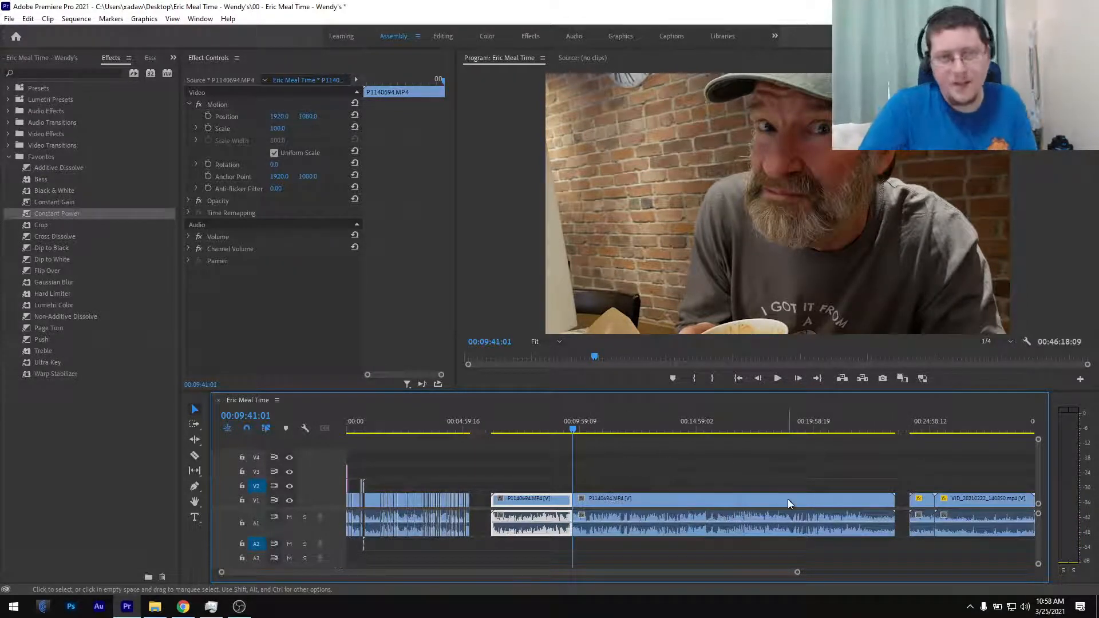
{"action": "key", "text": "ctrl+s"}
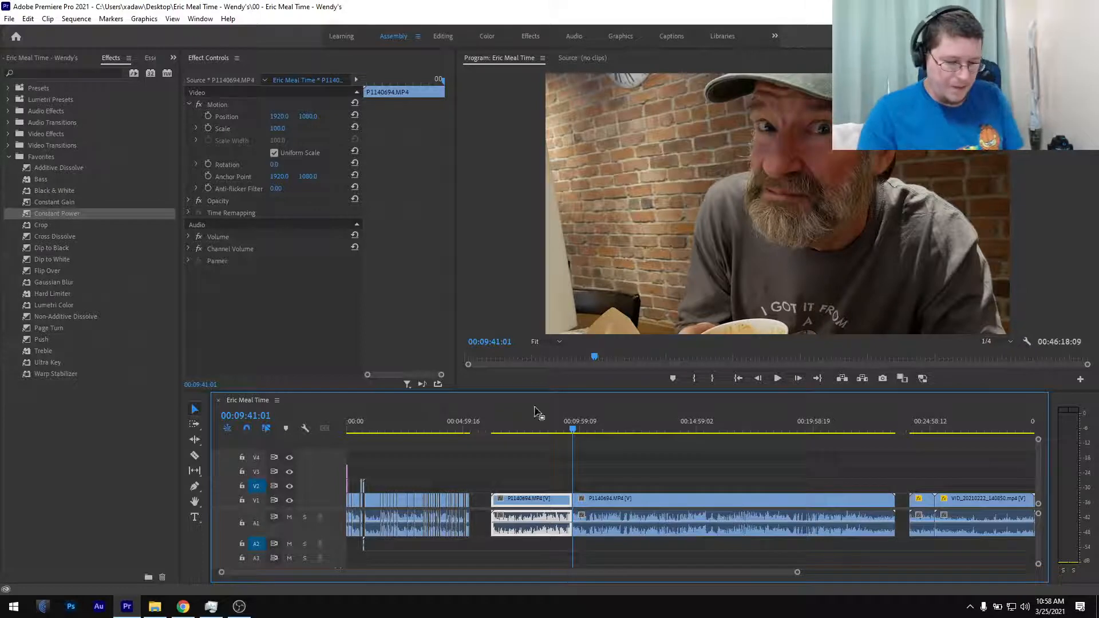
- Check the earlier footage back to 00:02:18:02 and the P1140694.MP4 frame at 00:08:56:06
{"action": "left_click", "coordinate": [449, 429]}
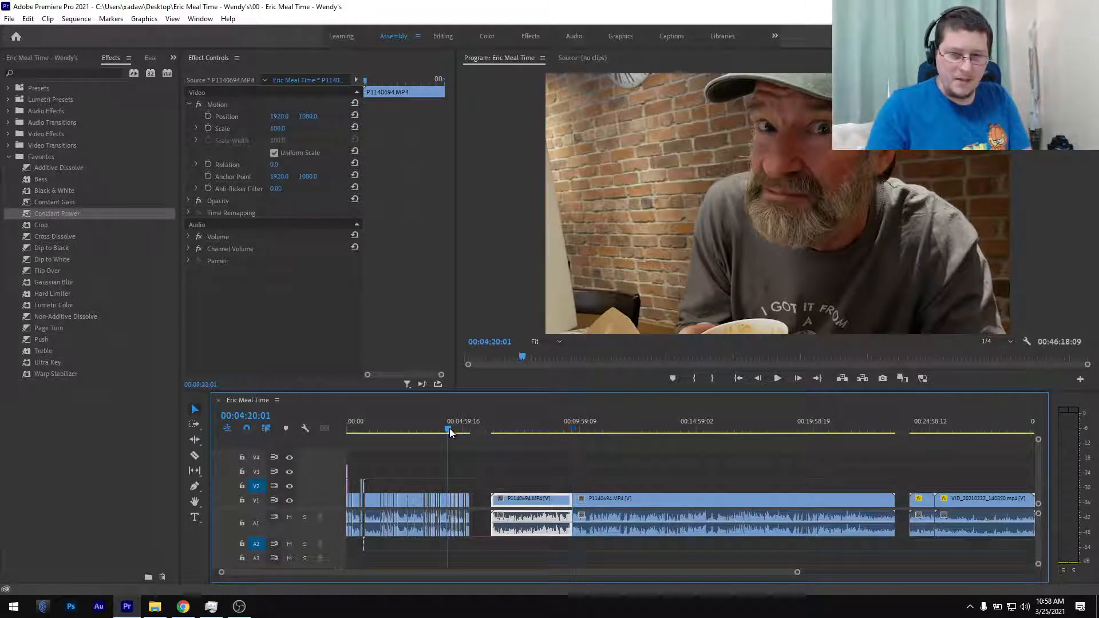
{"action": "left_click", "coordinate": [441, 430]}
{"action": "left_click_drag", "start_coordinate": [442, 431], "coordinate": [400, 437]}
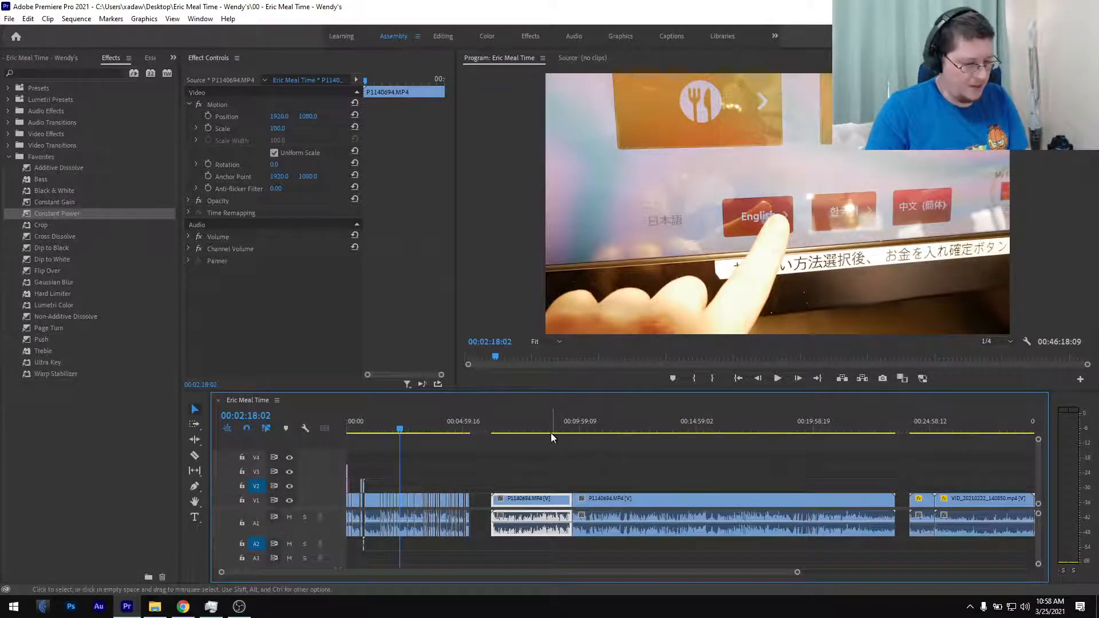
{"action": "left_click", "coordinate": [556, 417]}
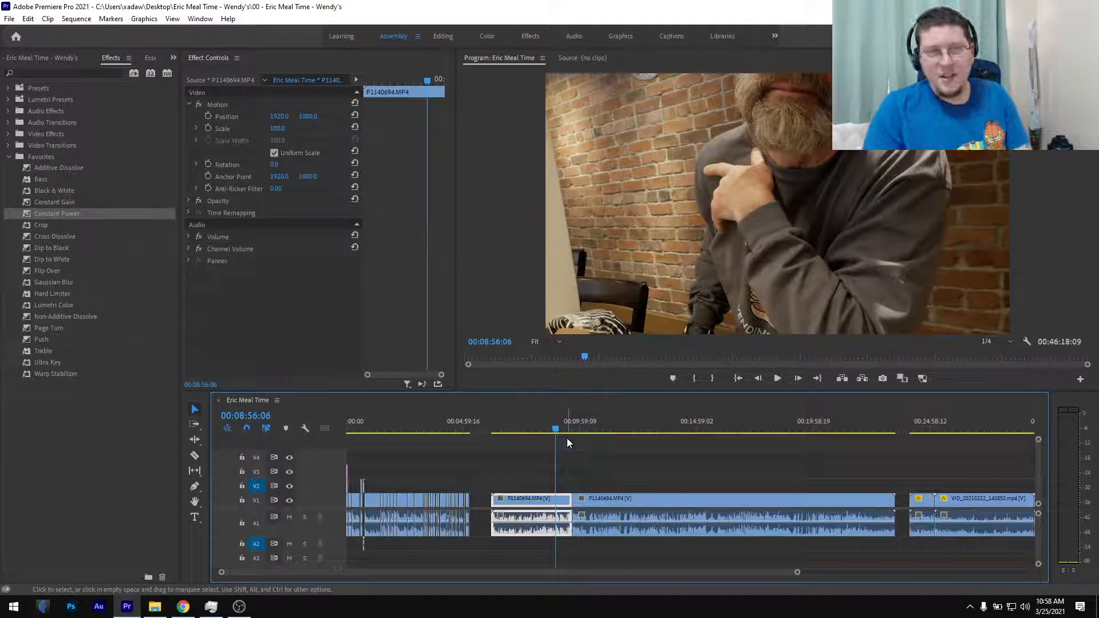
- Delete the part of P1140694.MP4 that follows the 00:09:41:01 split, leaving its gap open
{"action": "key", "text": "minus"}
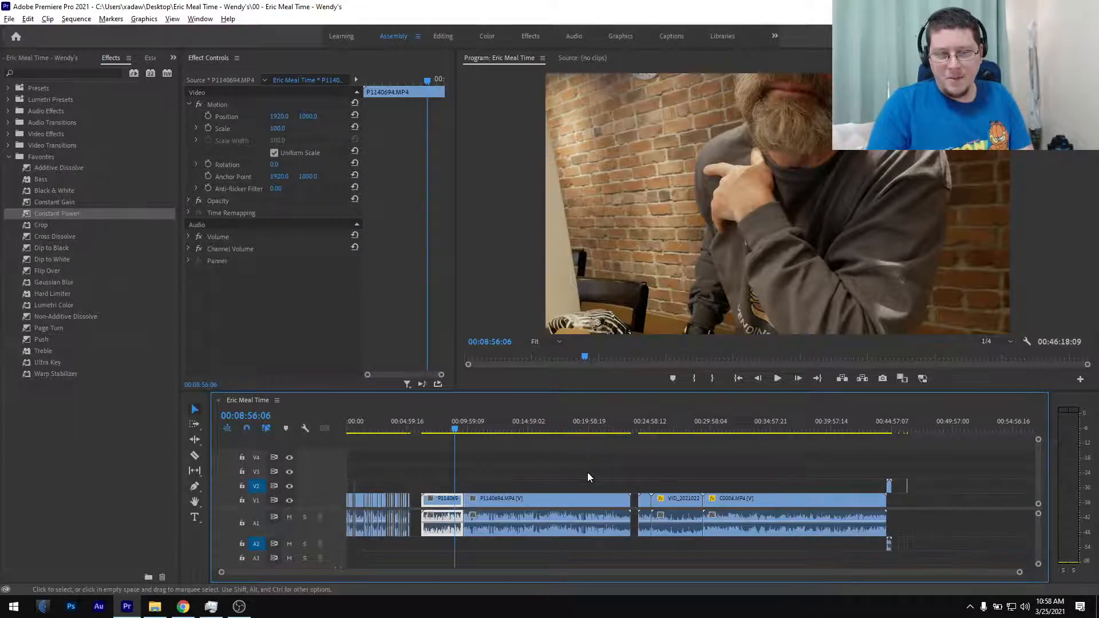
{"action": "left_click", "coordinate": [565, 498]}
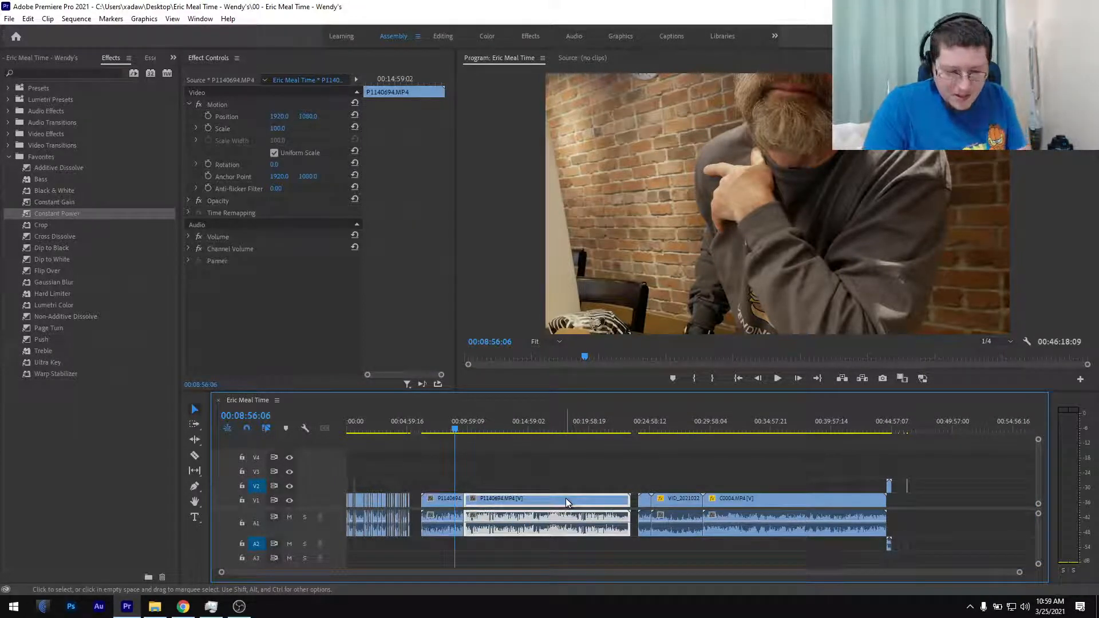
{"action": "key", "text": "Delete"}
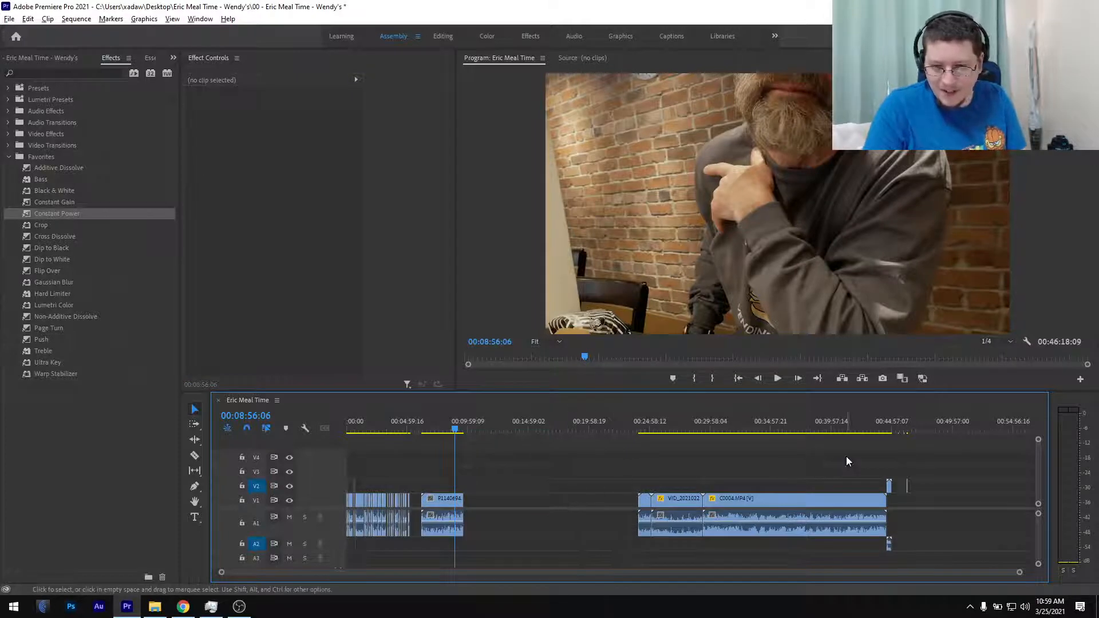
- Move the two VID clips and C0004.MP4 together to shortly after the first P1140694.MP4 segment, leaving a small gap
{"action": "scroll", "coordinate": [846, 462], "scroll_direction": "up", "scroll_amount": 1}
{"action": "left_click_drag", "start_coordinate": [502, 465], "coordinate": [836, 520]}
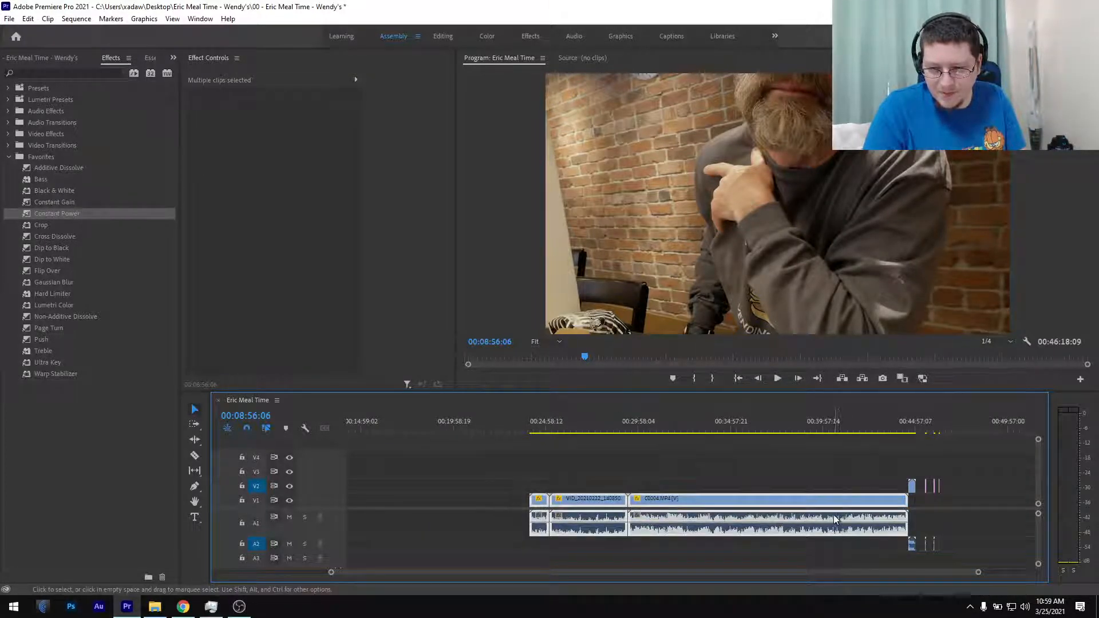
{"action": "scroll", "coordinate": [836, 520], "scroll_direction": "down", "scroll_amount": 2}
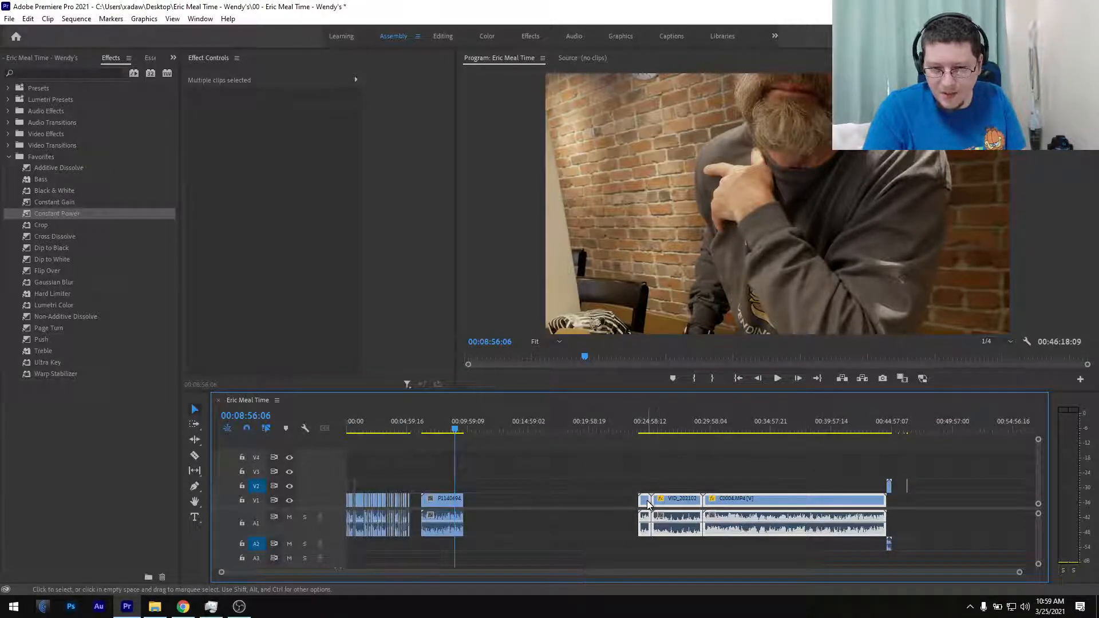
{"action": "left_click_drag", "start_coordinate": [648, 504], "coordinate": [487, 508]}
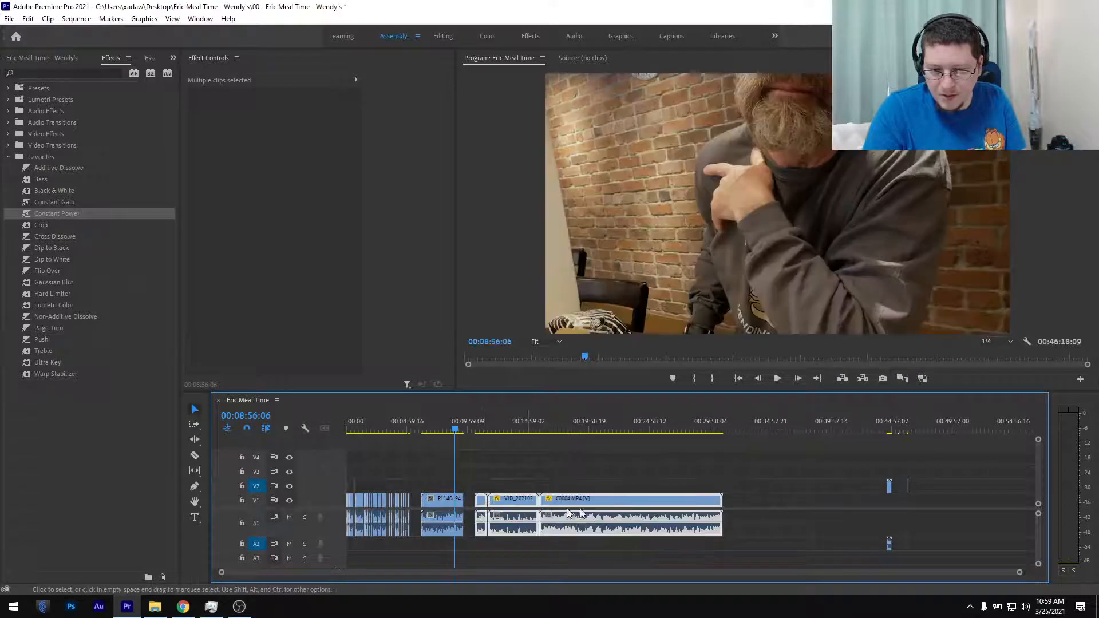
- Paste the removed P1140694.MP4 footage past the sequence's last clips and move it closer to them on V2
{"action": "left_click", "coordinate": [961, 425]}
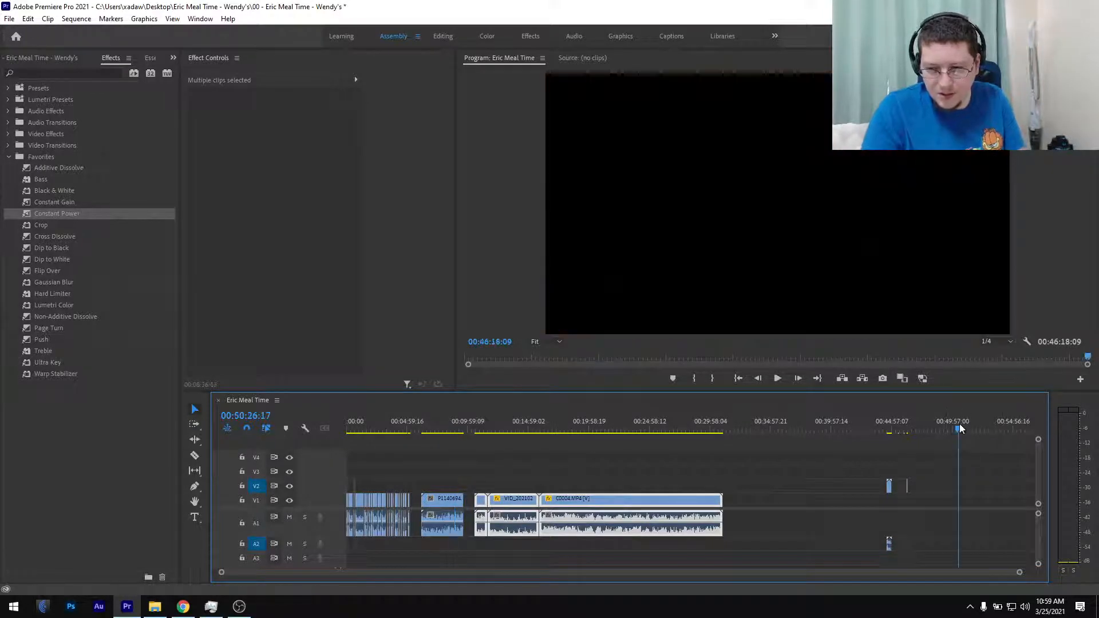
{"action": "key", "text": "ctrl+v"}
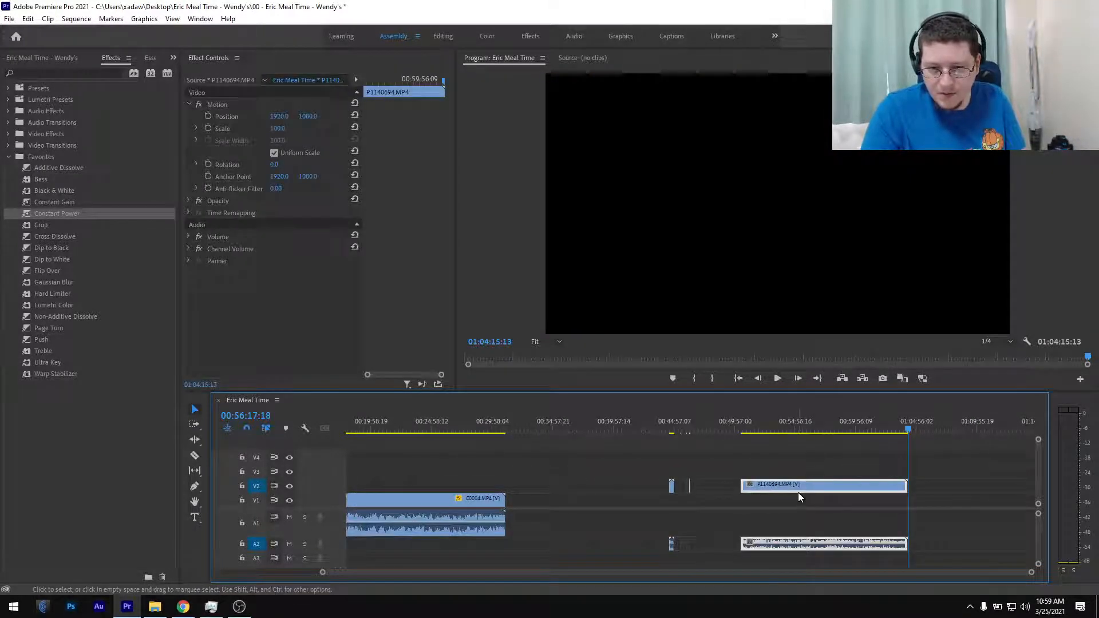
{"action": "left_click_drag", "start_coordinate": [798, 488], "coordinate": [762, 486]}
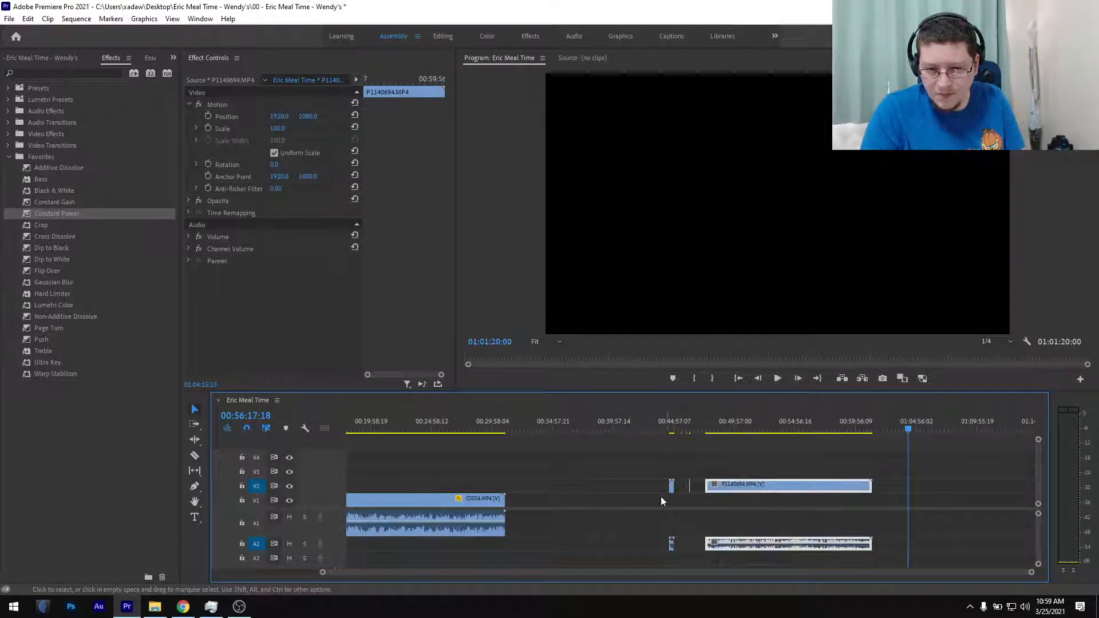
- Move the pasted P1140694.MP4 footage onto V1 and A1, shortly after C0004.MP4
{"action": "scroll", "coordinate": [696, 484], "scroll_direction": "up", "scroll_amount": 3}
{"action": "scroll", "coordinate": [696, 484], "scroll_direction": "up", "scroll_amount": 2}
{"action": "left_click_drag", "start_coordinate": [554, 458], "coordinate": [793, 548]}
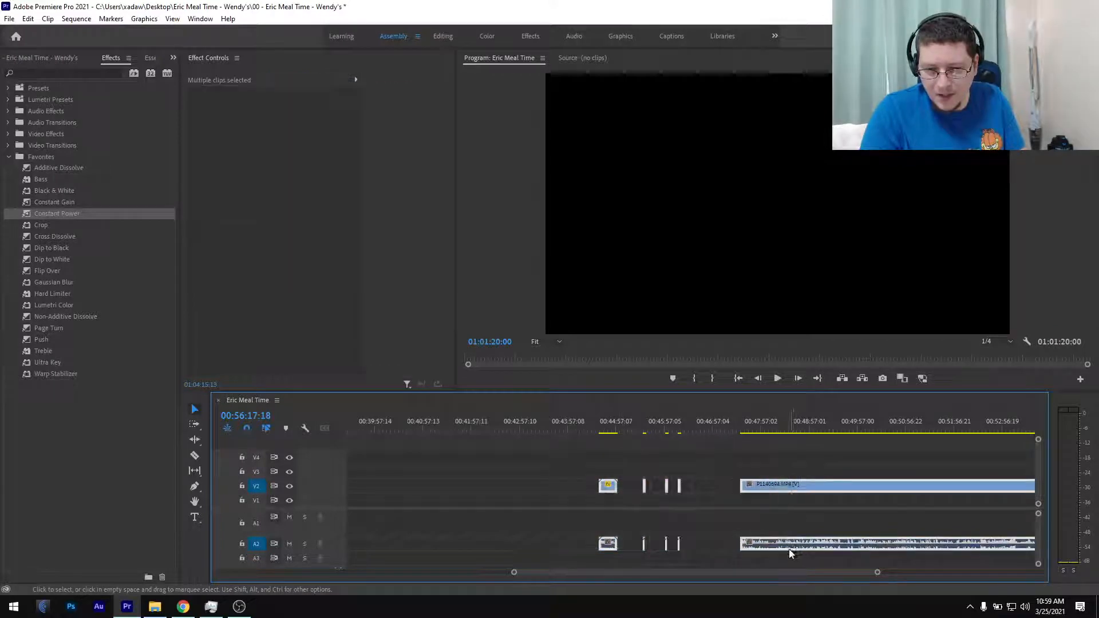
{"action": "scroll", "coordinate": [783, 546], "scroll_direction": "down", "scroll_amount": 5}
{"action": "left_click_drag", "start_coordinate": [809, 490], "coordinate": [657, 498]}
{"action": "left_click_drag", "start_coordinate": [657, 542], "coordinate": [654, 497]}
- Move Eric Meal Time Ending.mp4 and the 4a-Nom.png clips with their audio to shortly after the pasted P1140694.MP4 footage
{"action": "left_click_drag", "start_coordinate": [840, 461], "coordinate": [896, 559]}
{"action": "left_click_drag", "start_coordinate": [866, 488], "coordinate": [778, 493]}
{"action": "left_click", "coordinate": [799, 462]}
- Set the scale of the first 4a-Nom.png clip after the ending clip to 200
{"action": "scroll", "coordinate": [789, 469], "scroll_direction": "up", "scroll_amount": 2}
{"action": "scroll", "coordinate": [789, 470], "scroll_direction": "up", "scroll_amount": 6}
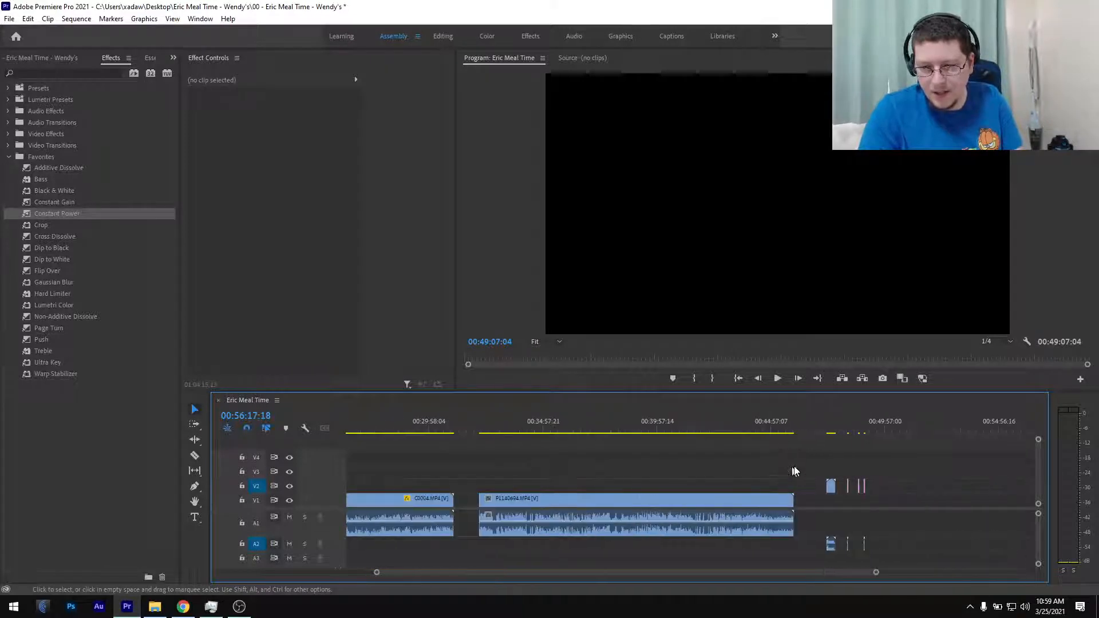
{"action": "scroll", "coordinate": [867, 468], "scroll_direction": "up", "scroll_amount": 2}
{"action": "left_click_drag", "start_coordinate": [500, 427], "coordinate": [539, 426]}
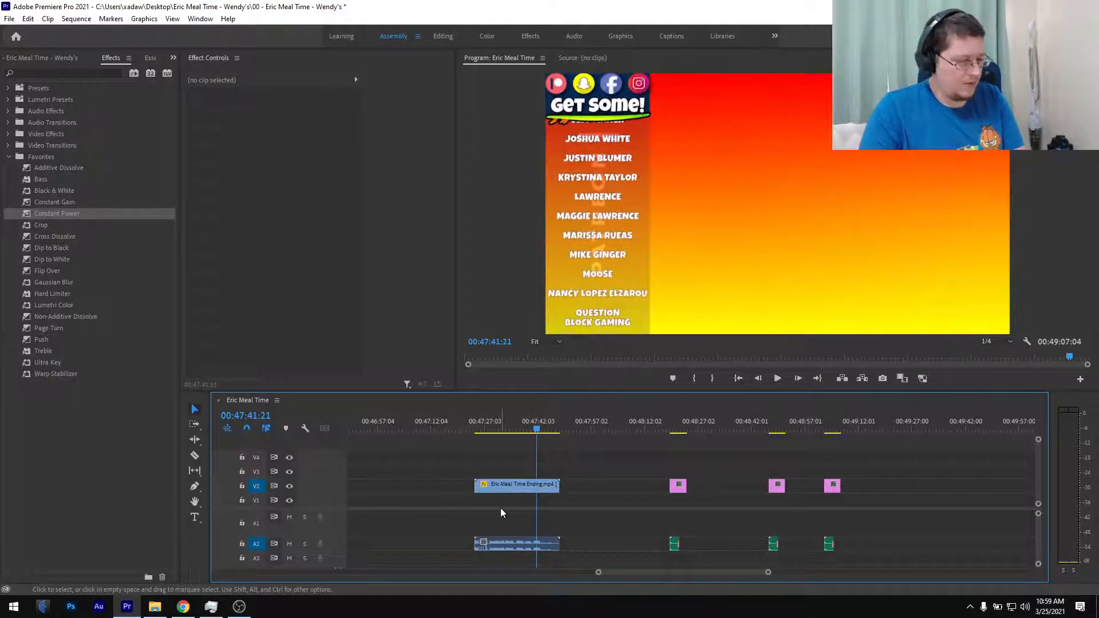
{"action": "left_click", "coordinate": [678, 429]}
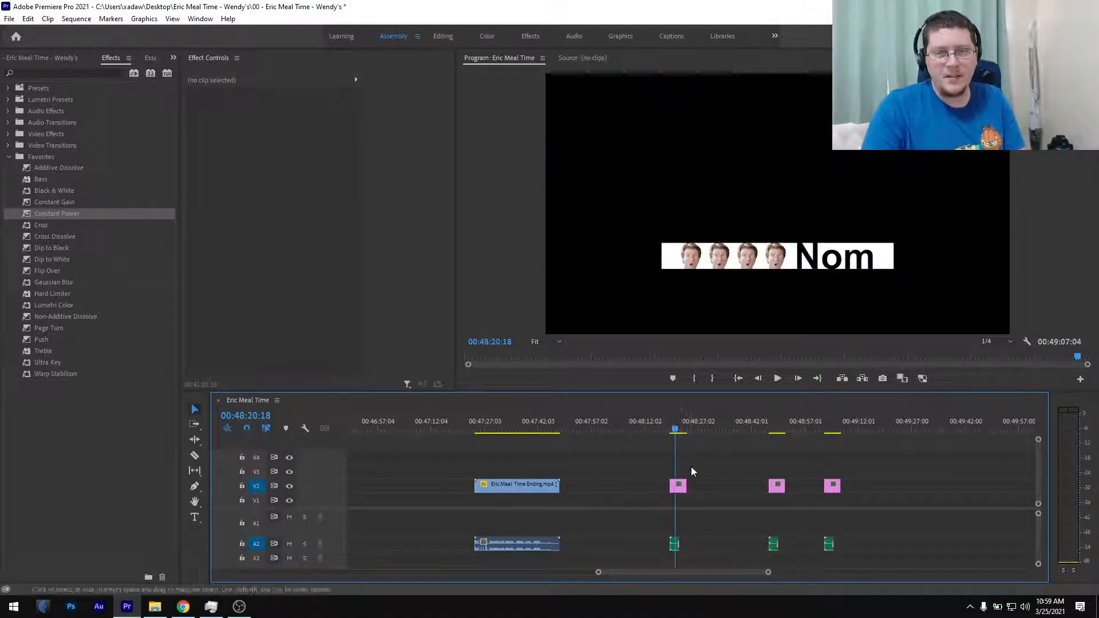
{"action": "scroll", "coordinate": [694, 469], "scroll_direction": "up", "scroll_amount": 4}
{"action": "left_click", "coordinate": [641, 484]}
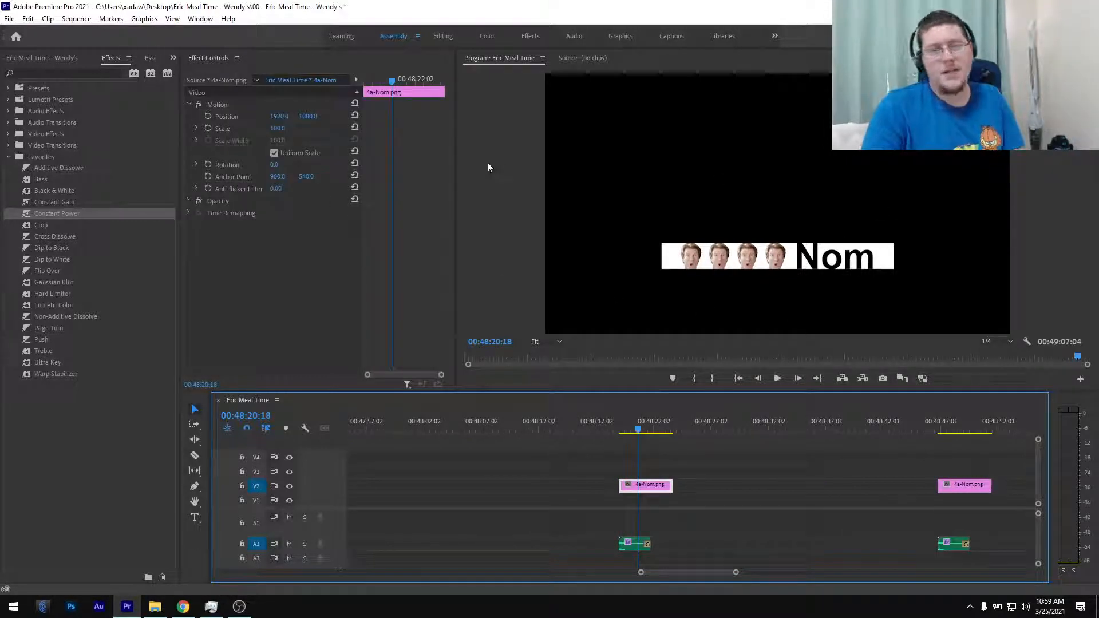
{"action": "left_click", "coordinate": [280, 128]}
{"action": "type", "text": "200"}
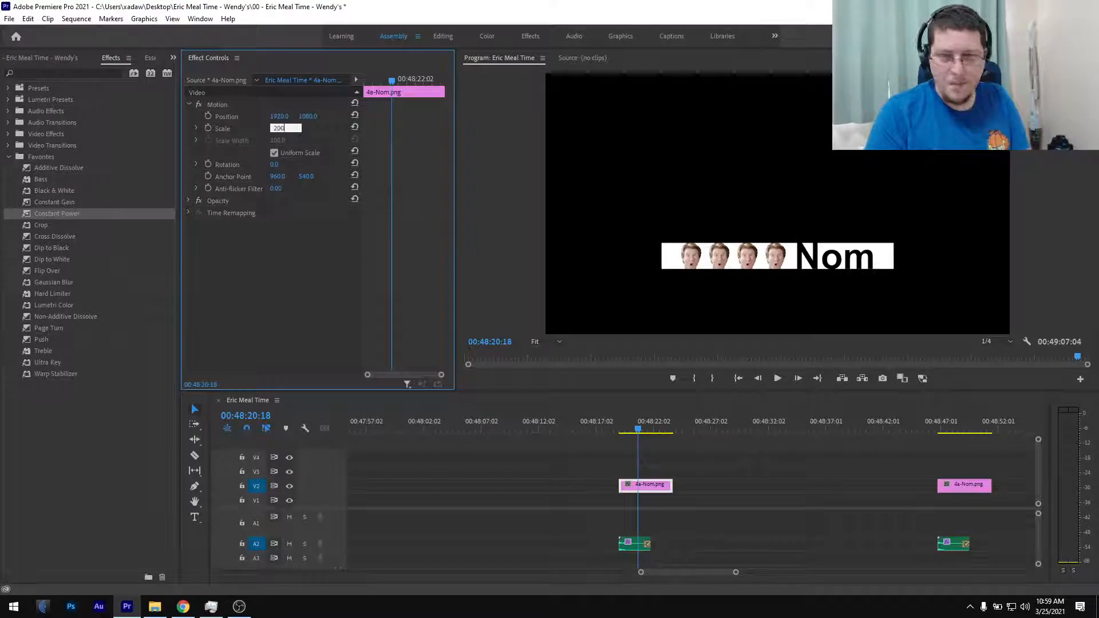
{"action": "key", "text": "Return"}
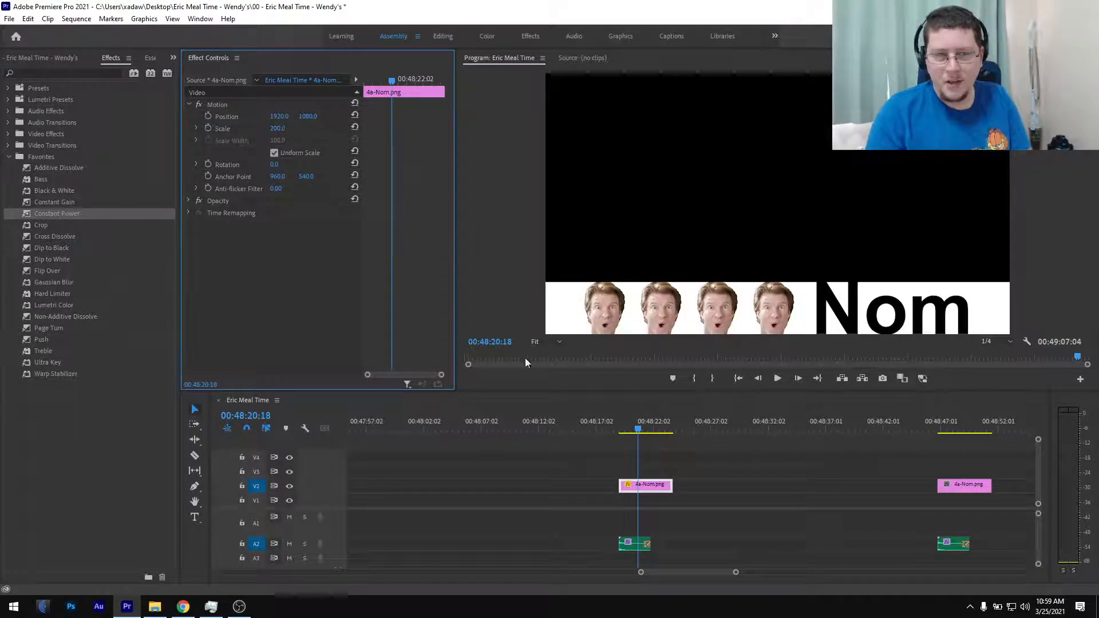
- Set the scale of the second 4a-Nom.png clip near 00:48:50:03 to 200
{"action": "scroll", "coordinate": [682, 491], "scroll_direction": "down", "scroll_amount": 4}
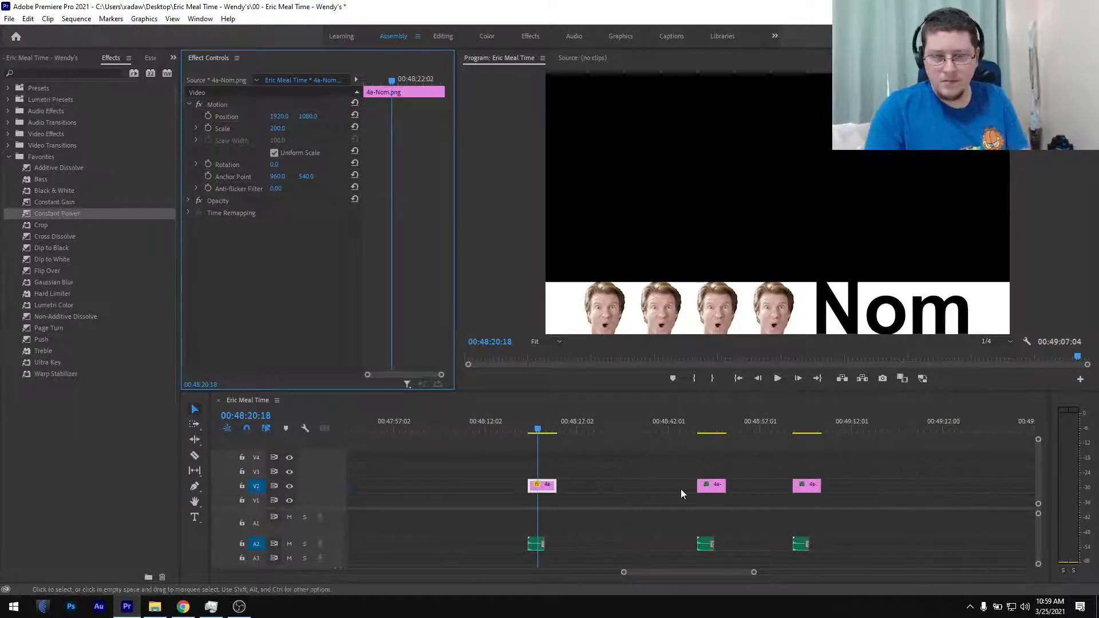
{"action": "left_click", "coordinate": [717, 435]}
{"action": "left_click", "coordinate": [712, 485]}
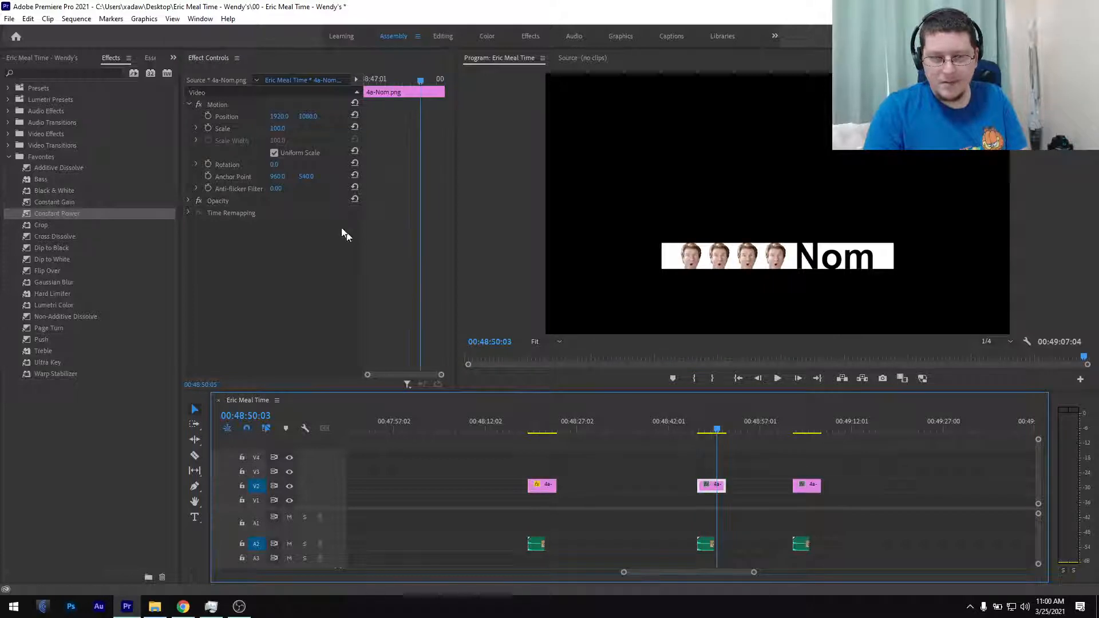
{"action": "left_click", "coordinate": [285, 128]}
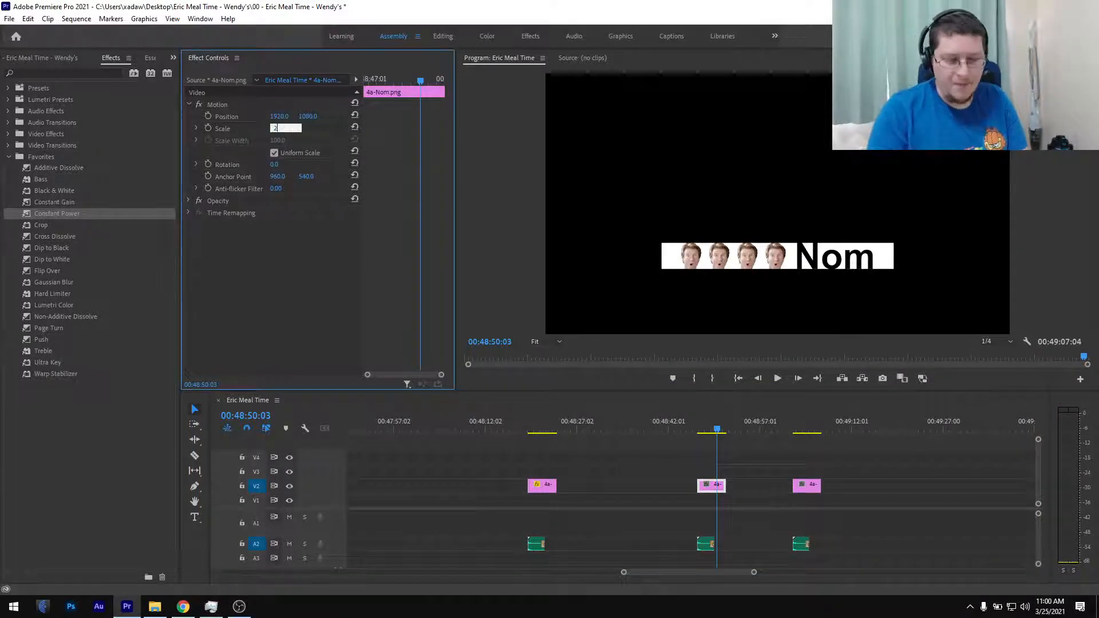
{"action": "key", "text": "Return"}
- Set the scale of the last 4a-Nom.png clip near 00:49:03:17 to 200 and save the project
{"action": "scroll", "coordinate": [759, 486], "scroll_direction": "down", "scroll_amount": 1}
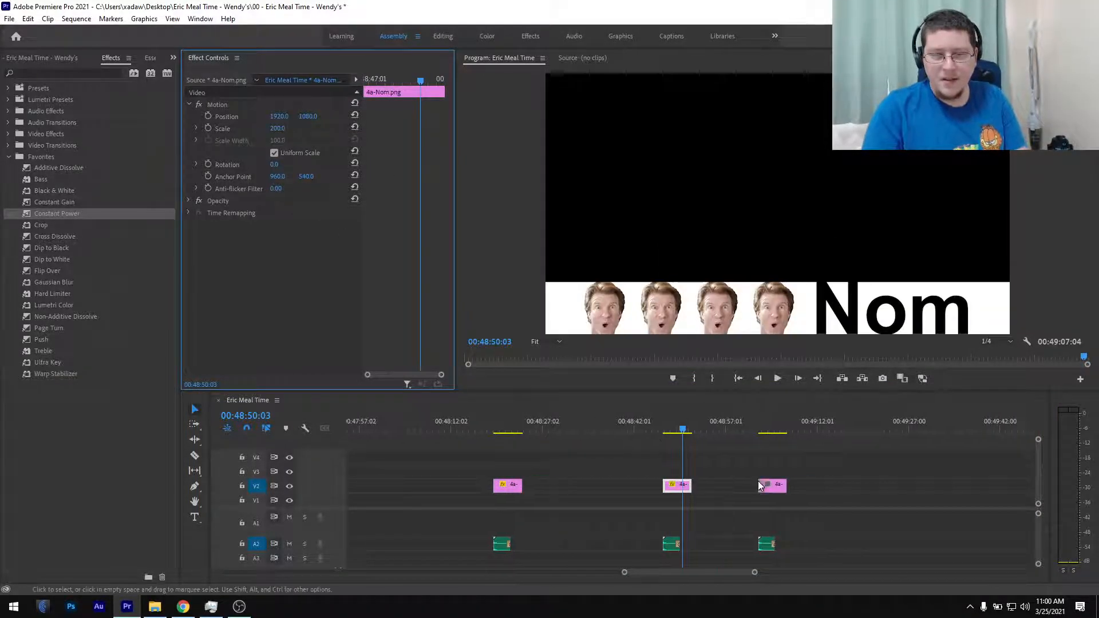
{"action": "left_click", "coordinate": [767, 423]}
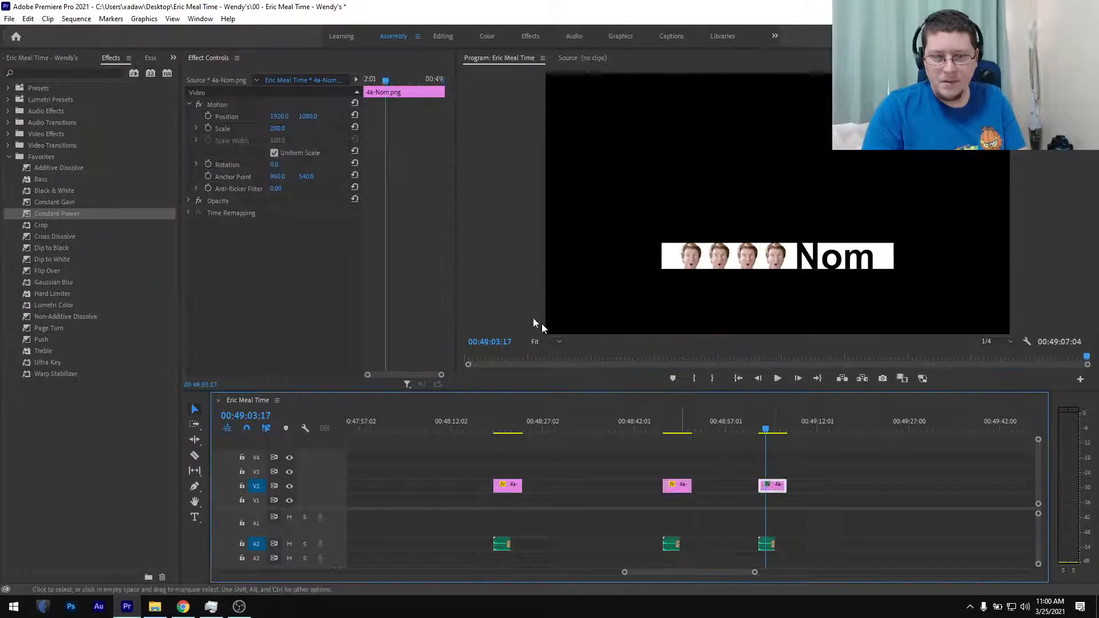
{"action": "left_click", "coordinate": [283, 129]}
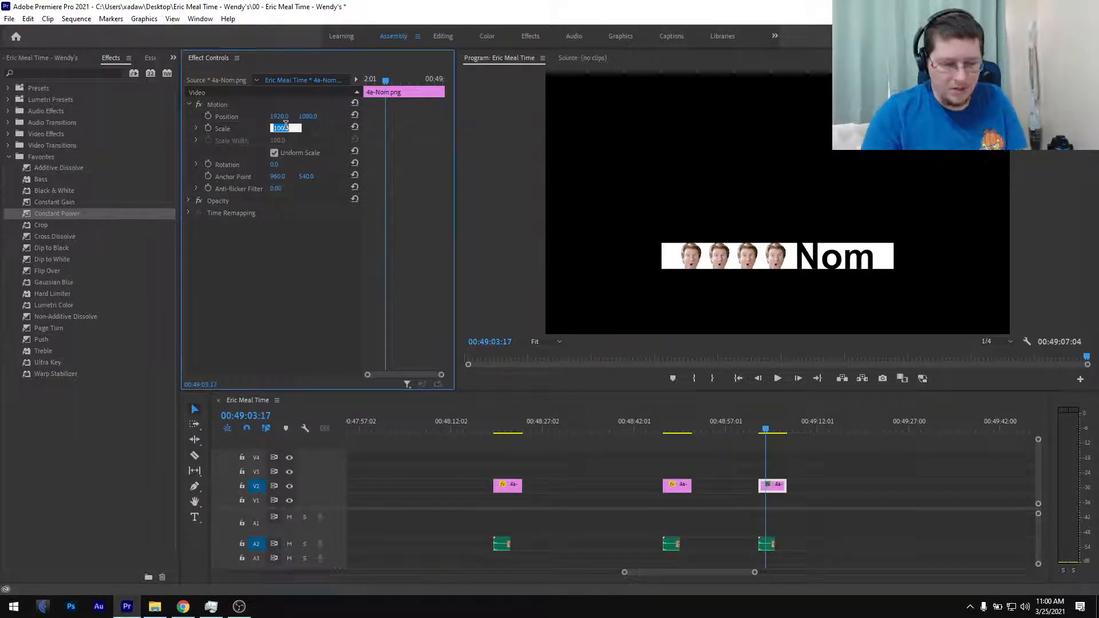
{"action": "type", "text": "2"}
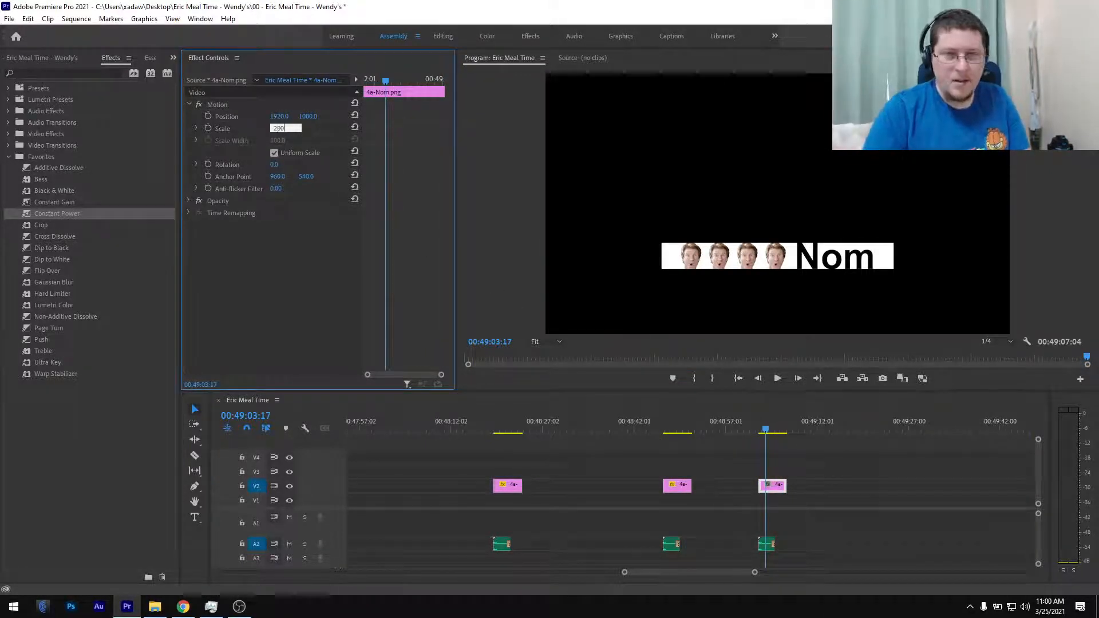
{"action": "type", "text": "00"}
{"action": "key", "text": "Return"}
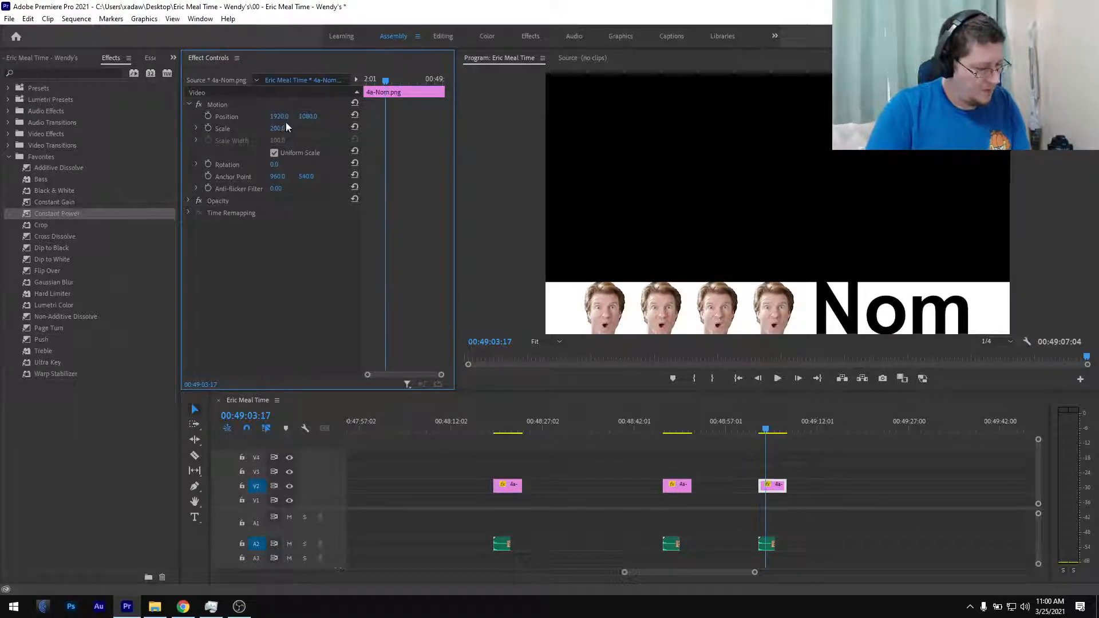
{"action": "key", "text": "ctrl+s"}
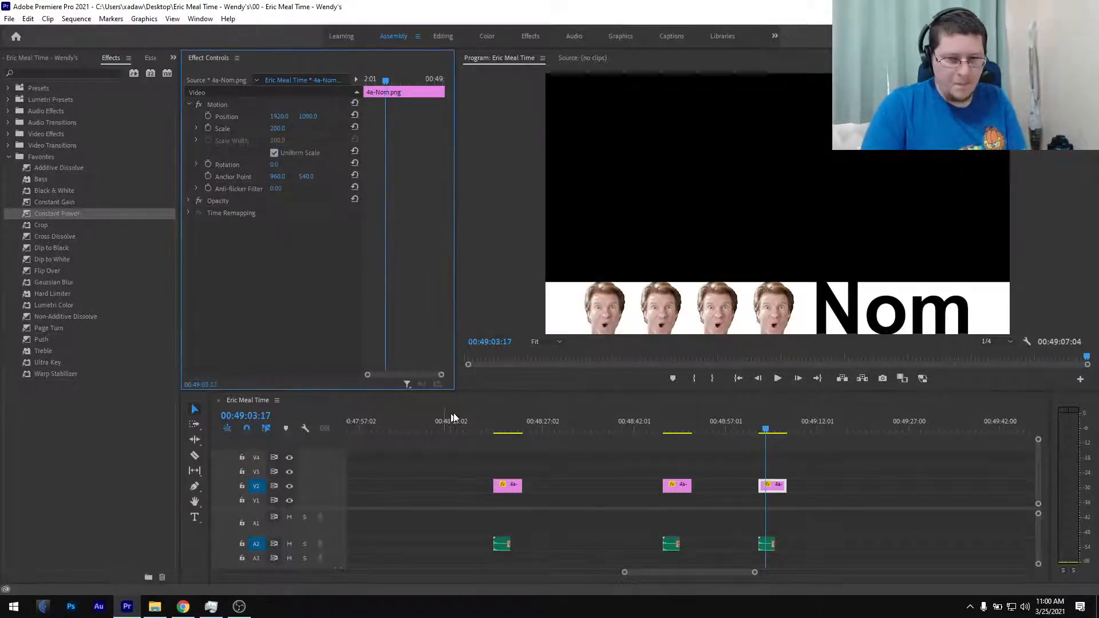
- Check the first 4a-Nom.png clip, return to the early footage at 00:05:04:05 and save the project
{"action": "left_click_drag", "start_coordinate": [490, 428], "coordinate": [494, 427]}
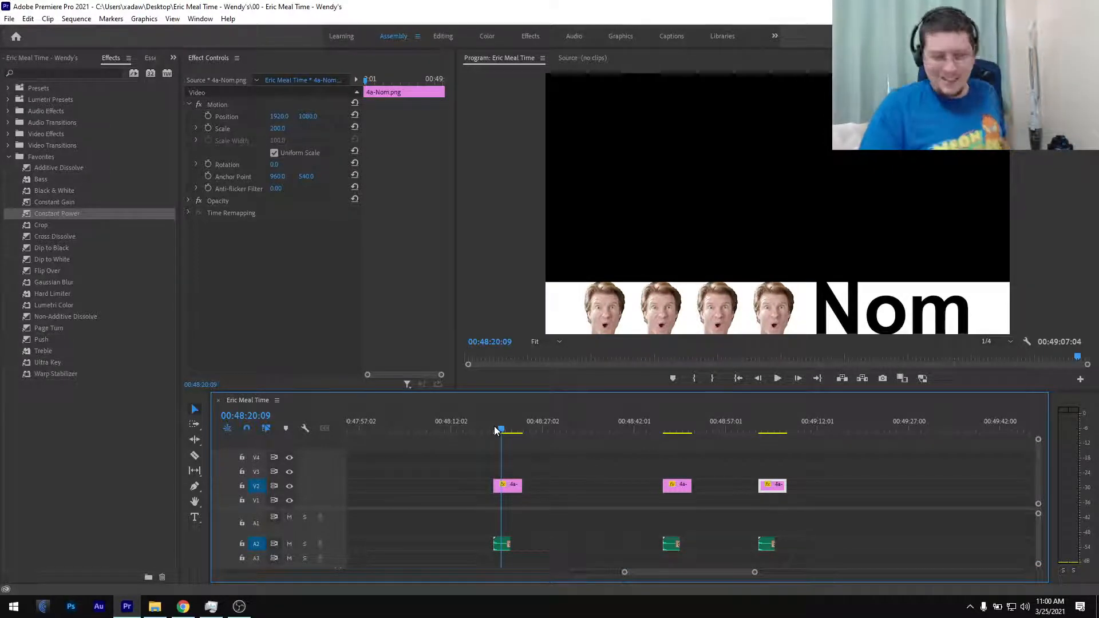
{"action": "left_click", "coordinate": [469, 452]}
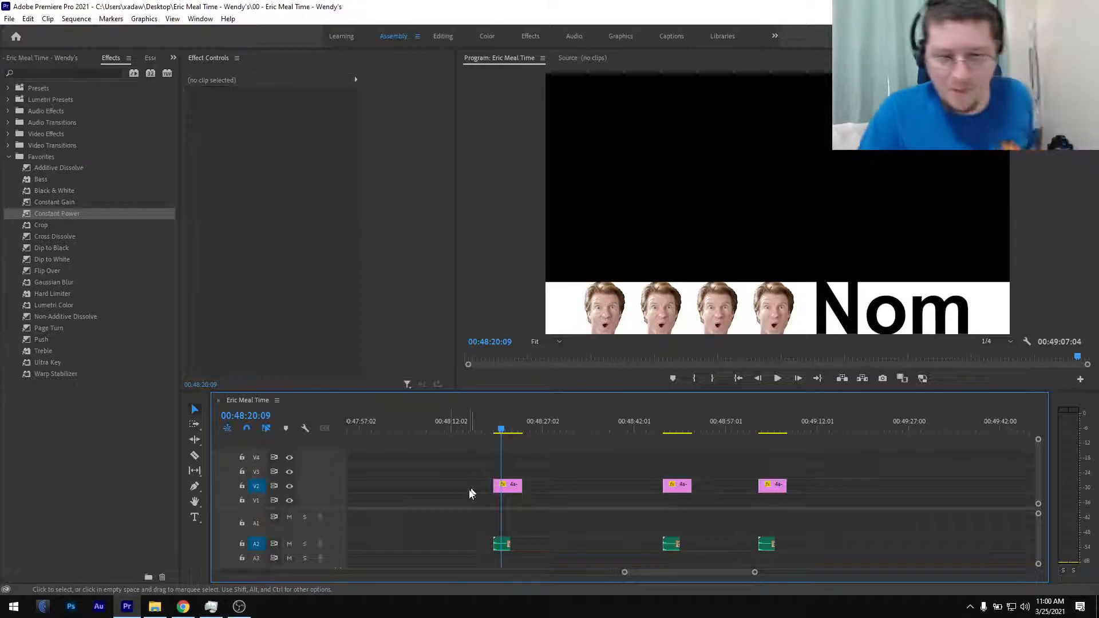
{"action": "key", "text": "minus"}
{"action": "scroll", "coordinate": [450, 507], "scroll_direction": "down", "scroll_amount": 3}
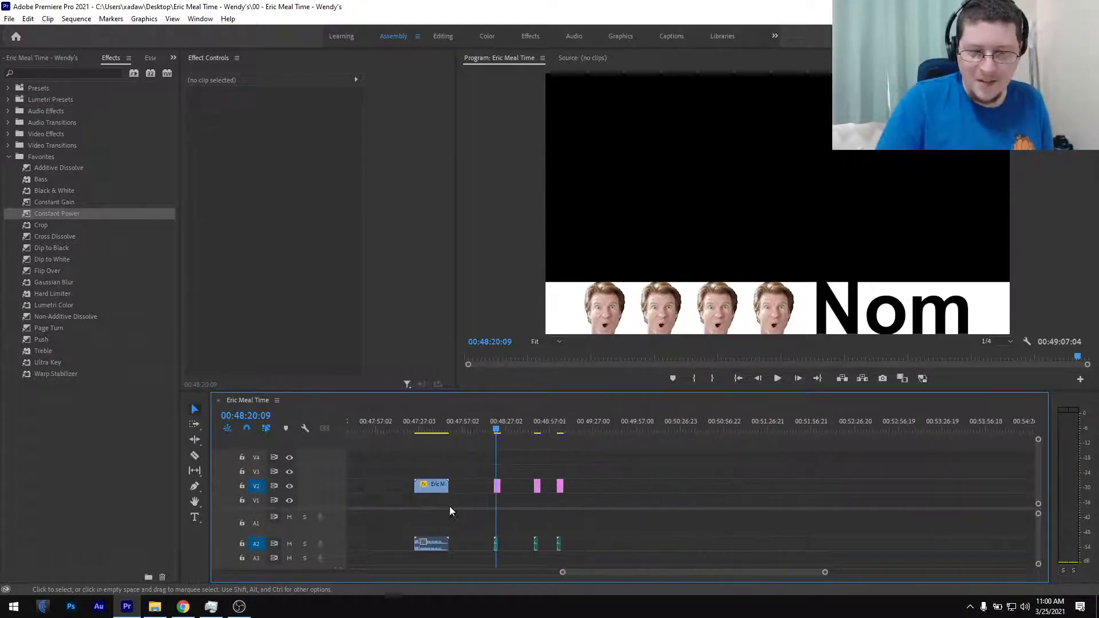
{"action": "scroll", "coordinate": [450, 510], "scroll_direction": "up", "scroll_amount": 6}
{"action": "scroll", "coordinate": [449, 510], "scroll_direction": "down", "scroll_amount": 3}
{"action": "scroll", "coordinate": [449, 514], "scroll_direction": "down", "scroll_amount": 1}
{"action": "scroll", "coordinate": [450, 514], "scroll_direction": "up", "scroll_amount": 12}
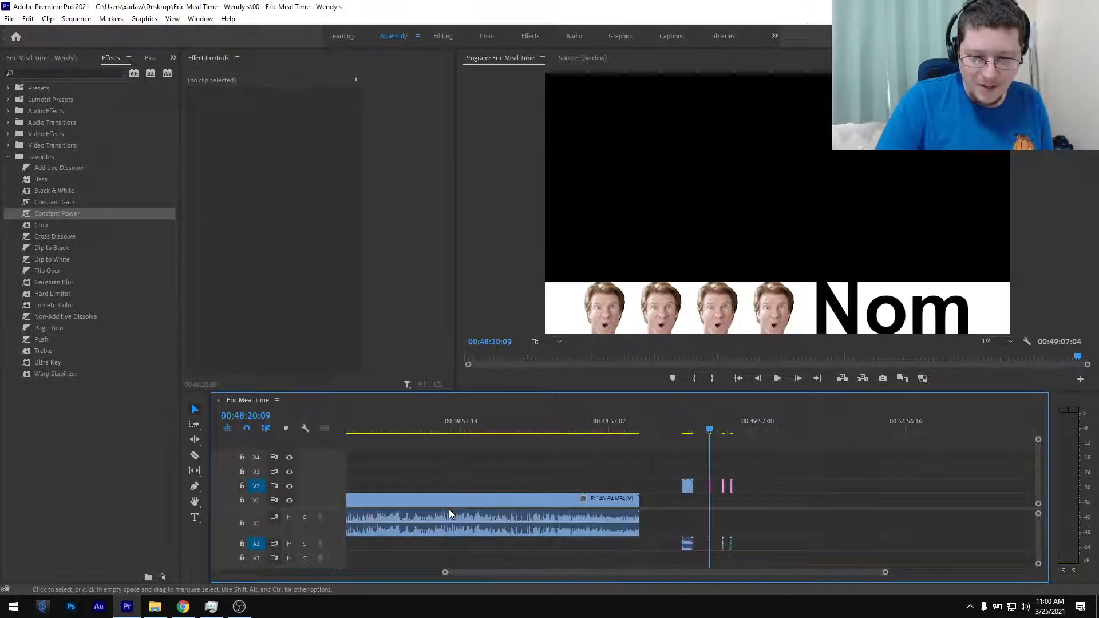
{"action": "scroll", "coordinate": [449, 509], "scroll_direction": "up", "scroll_amount": 8}
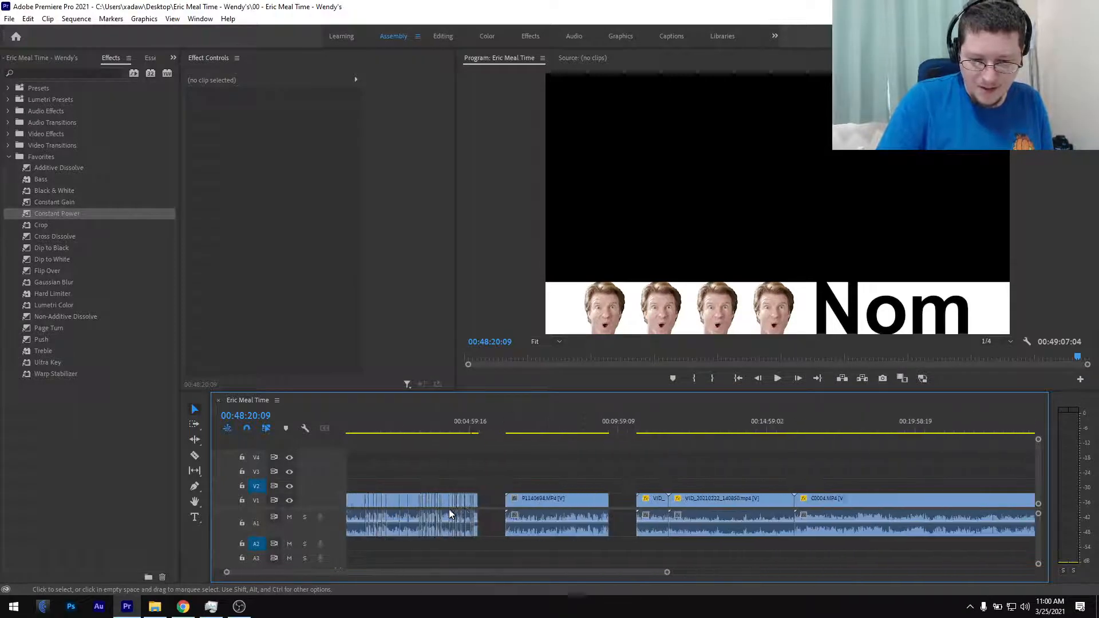
{"action": "left_click", "coordinate": [500, 434]}
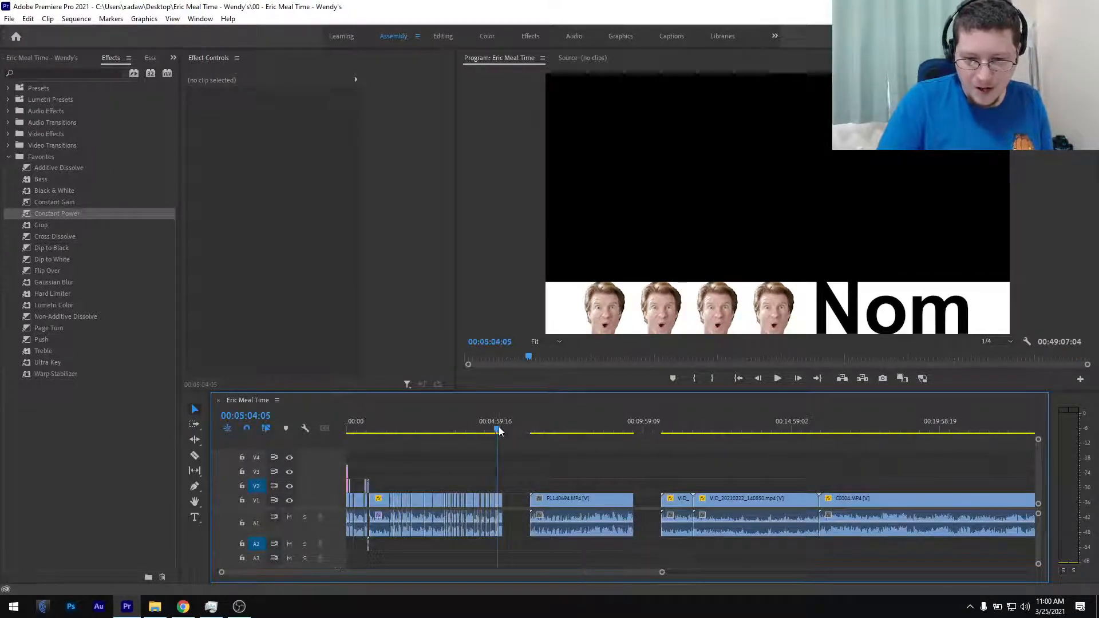
{"action": "key", "text": "ctrl+s"}
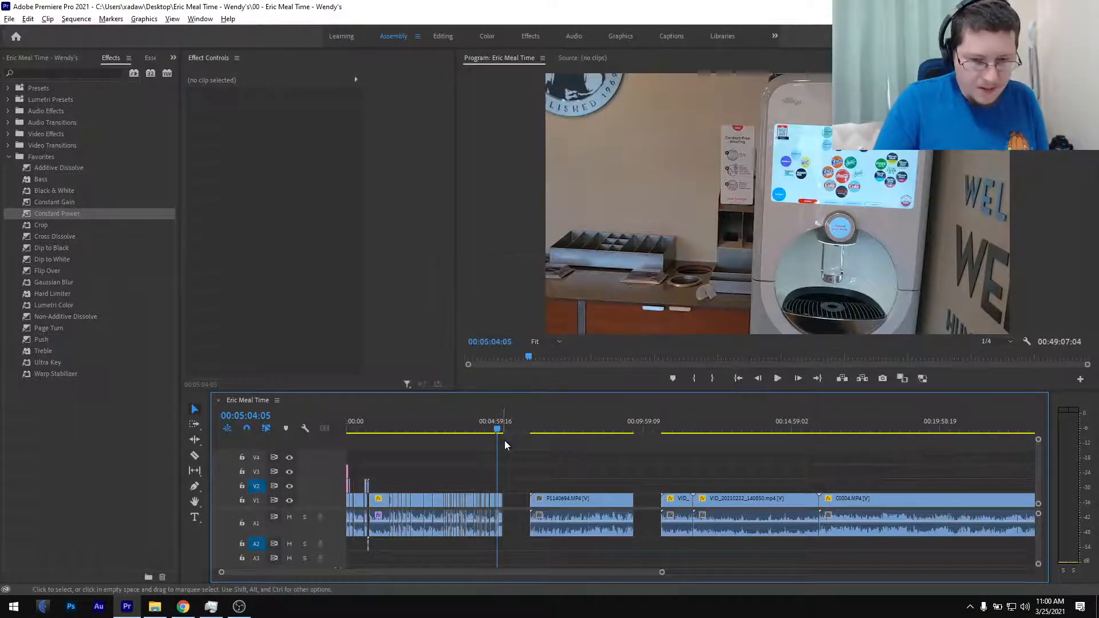
- Play the footage from 00:05:01:02 to 00:05:02:23 to review the cut into the receipt shot
{"action": "scroll", "coordinate": [498, 443], "scroll_direction": "up", "scroll_amount": 10}
{"action": "scroll", "coordinate": [475, 444], "scroll_direction": "up", "scroll_amount": 4}
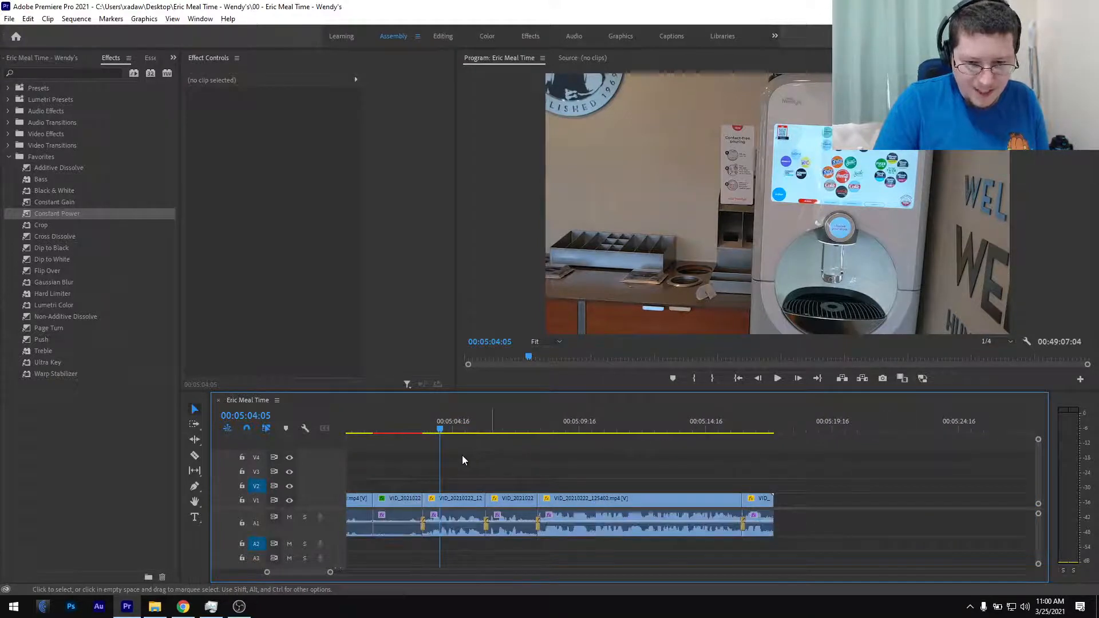
{"action": "left_click", "coordinate": [431, 430]}
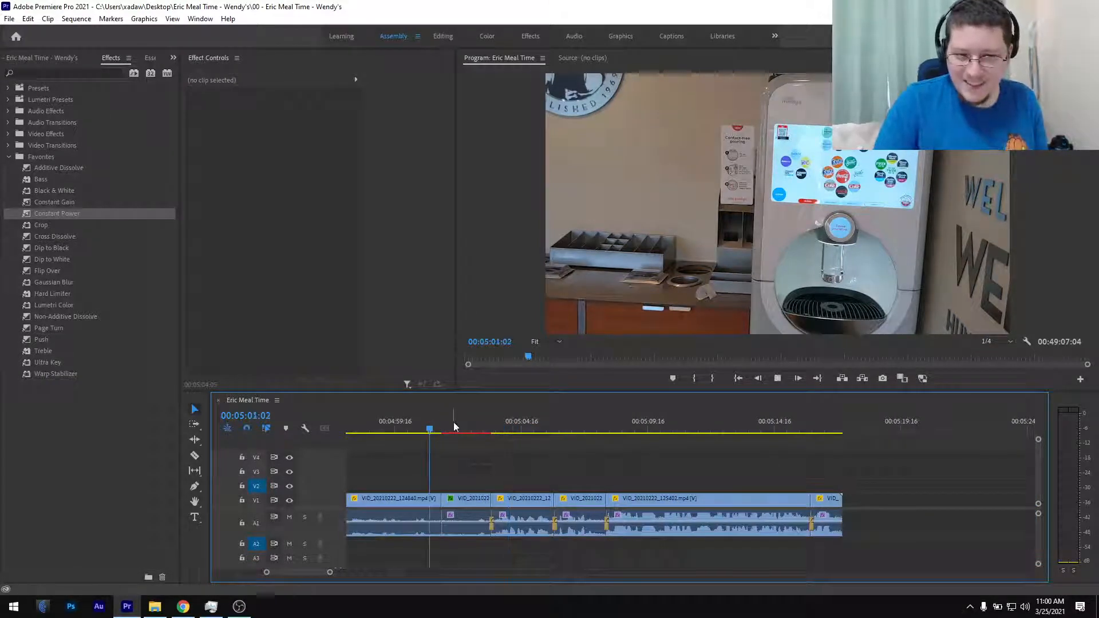
{"action": "key", "text": "space"}
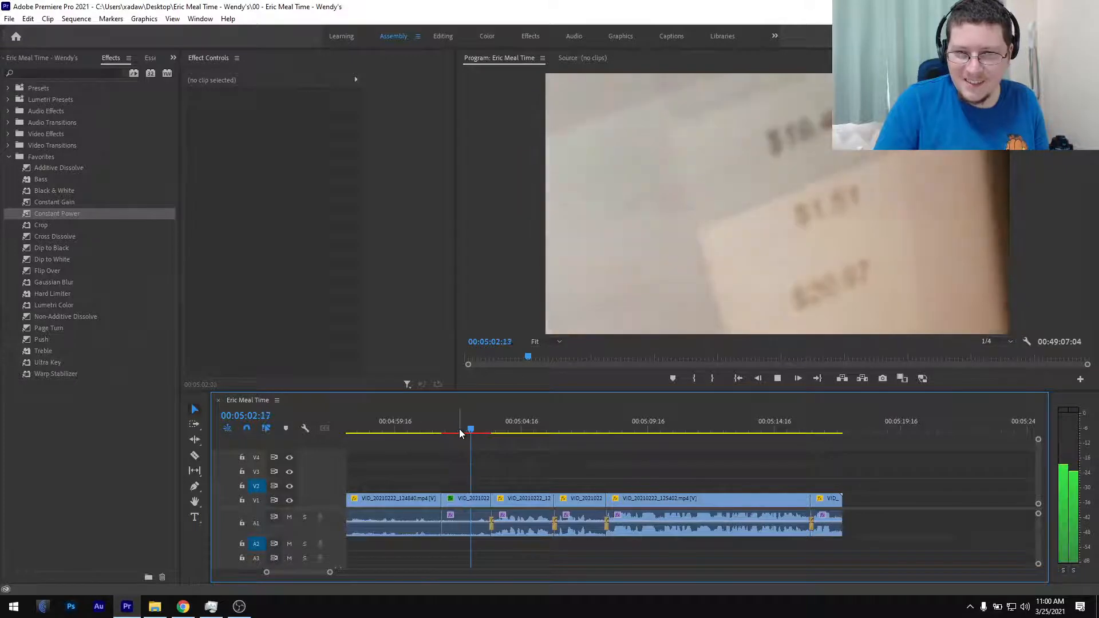
{"action": "key", "text": "space"}
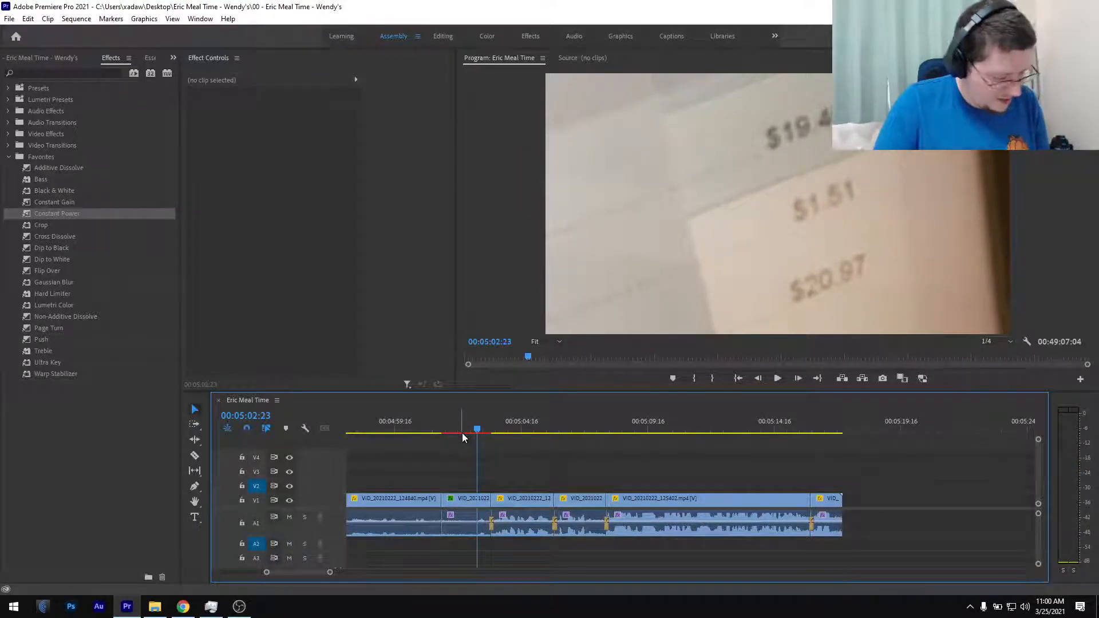
- Place the playhead at 00:05:17:08, at the end of the edited footage before the gap
{"action": "key", "text": "minus"}
{"action": "key", "text": "minus"}
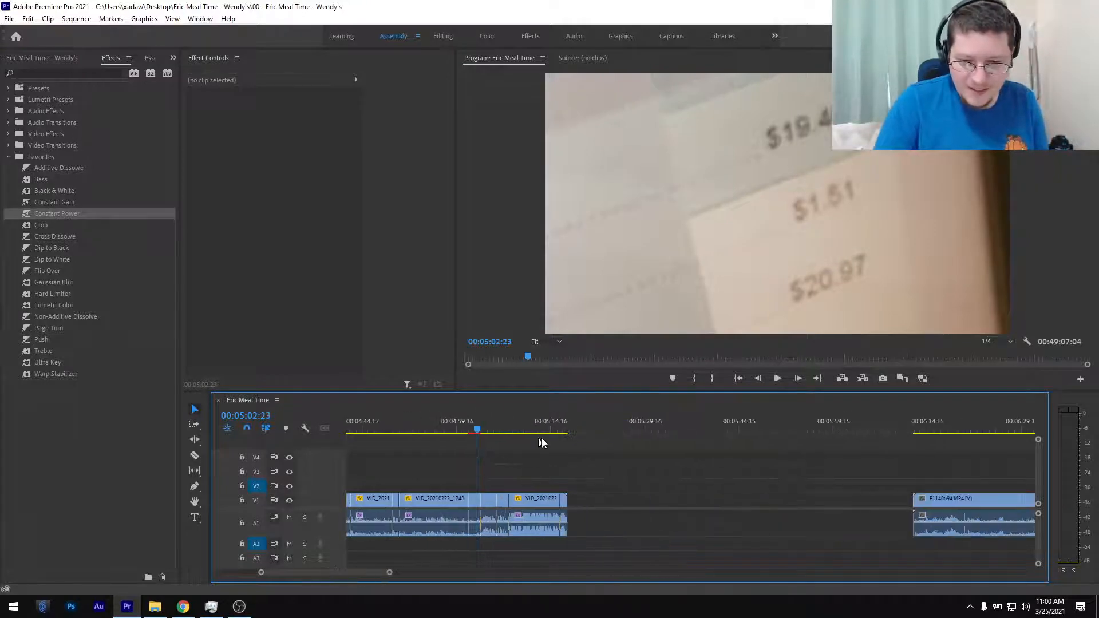
{"action": "left_click_drag", "start_coordinate": [560, 429], "coordinate": [569, 428]}
{"action": "key", "text": "minus"}
{"action": "key", "text": "minus"}
{"action": "key", "text": "minus"}
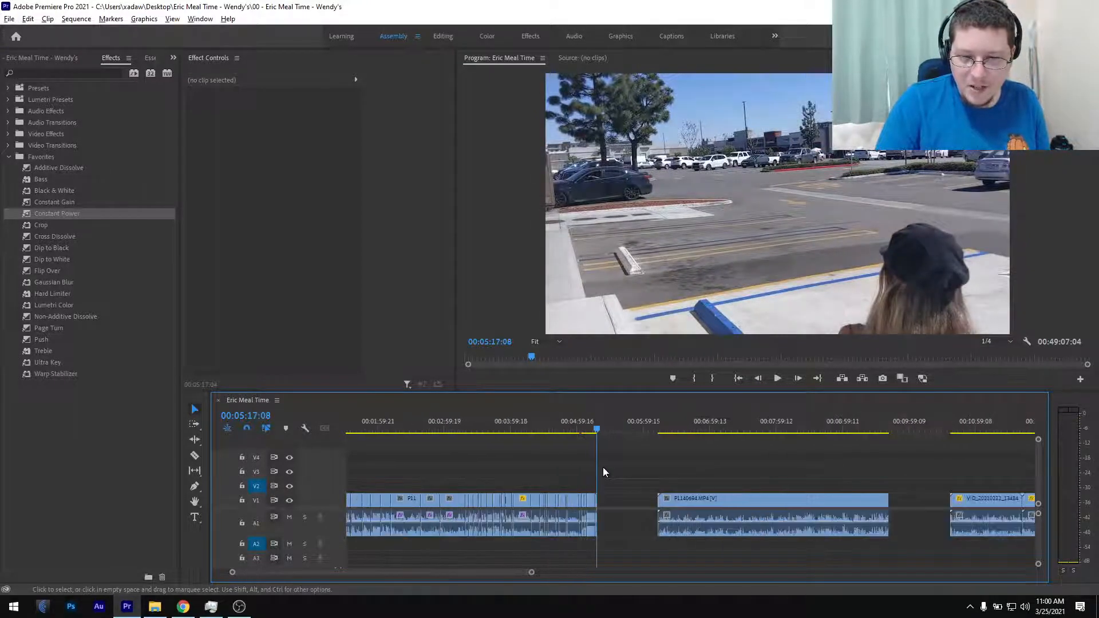
- Move the P1140694.MP4 clip closer to the edited footage, place the playhead at its start at 00:05:33:09 and save the project
{"action": "left_click_drag", "start_coordinate": [636, 510], "coordinate": [608, 517]}
{"action": "left_click", "coordinate": [587, 430]}
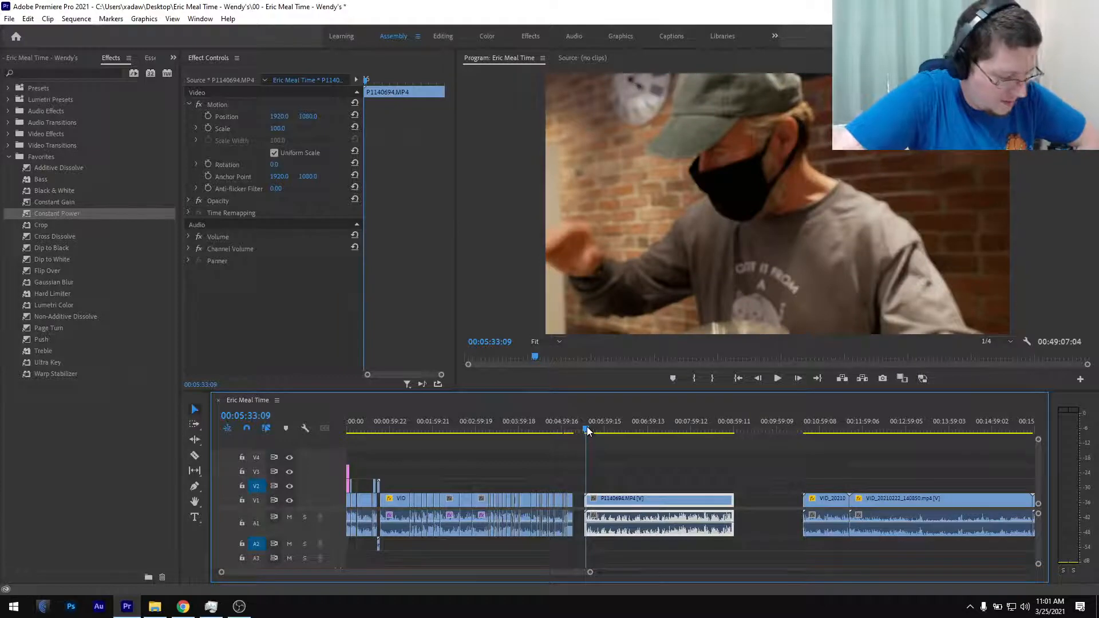
{"action": "key", "text": "ctrl+s"}
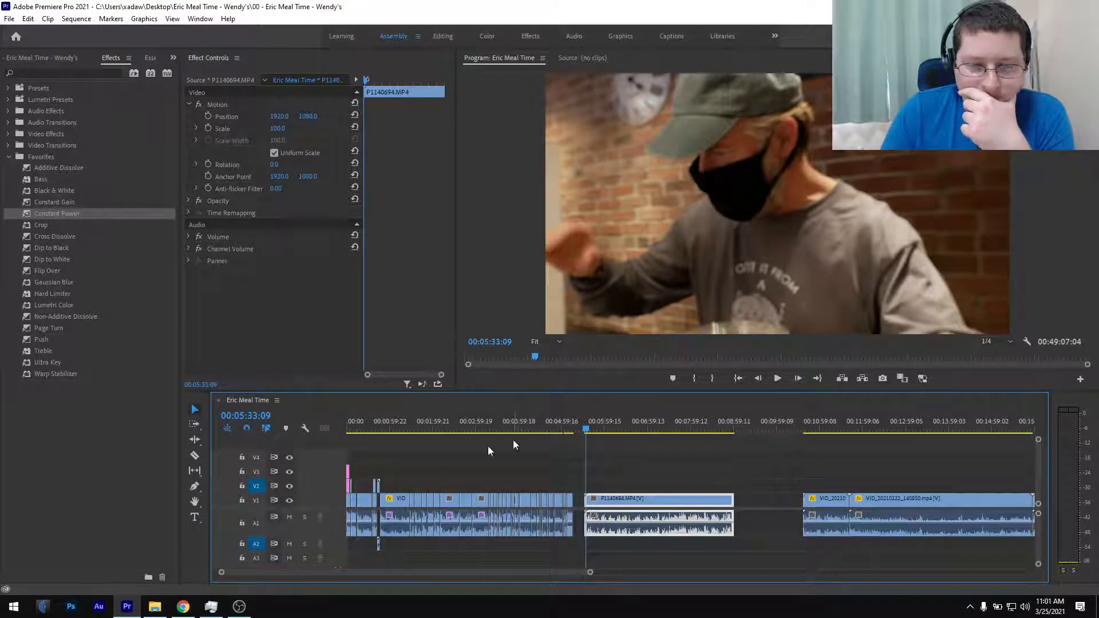
- Check the live stream in OBS Studio, and clear its window and the two File Explorer windows from the desktop
{"action": "left_click", "coordinate": [240, 607]}
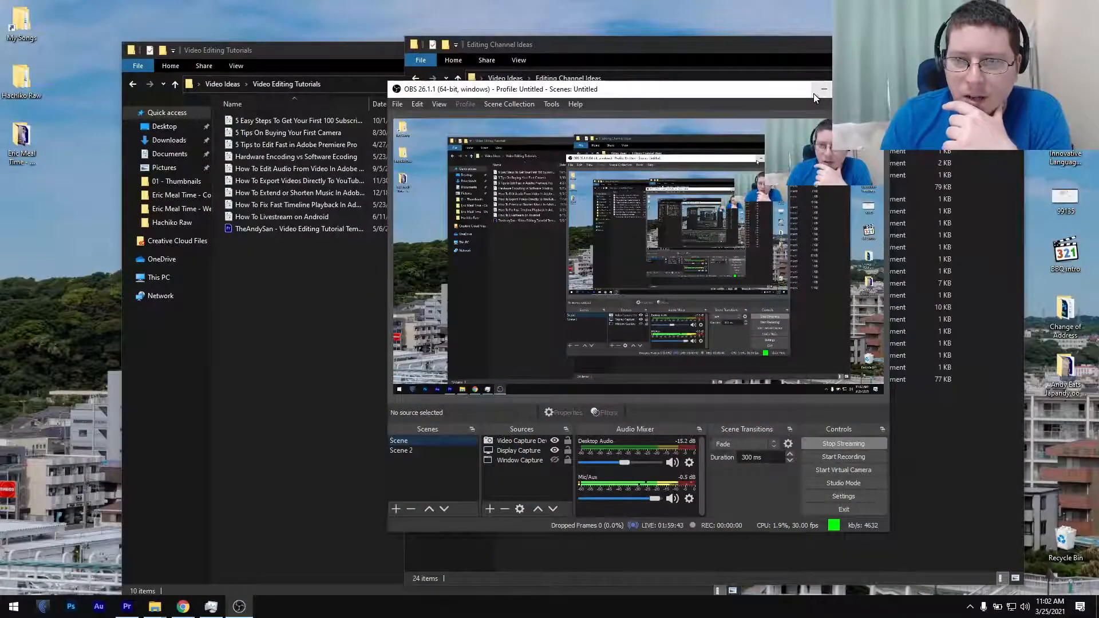
{"action": "left_click", "coordinate": [824, 90]}
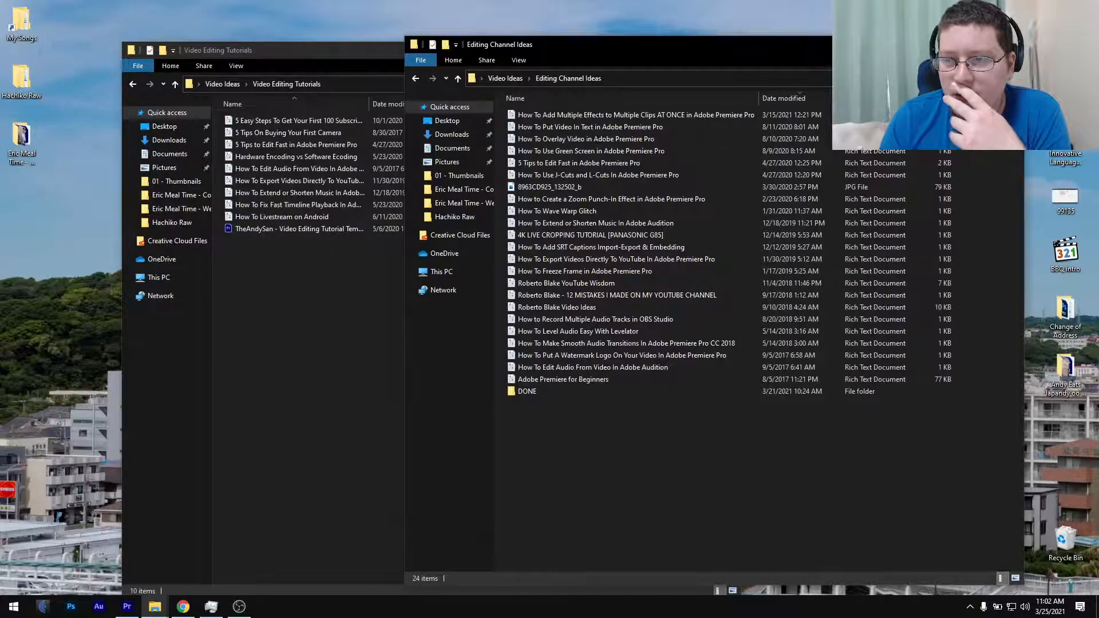
{"action": "left_click", "coordinate": [1011, 44]}
{"action": "left_click", "coordinate": [677, 52]}
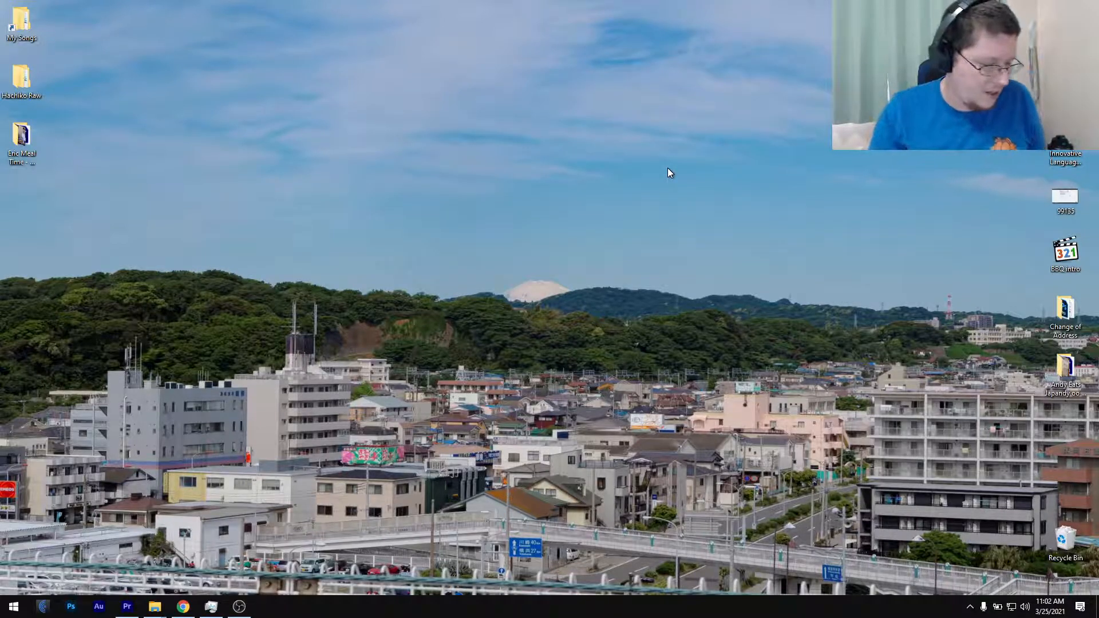
- Bring back the two Video Ideas folder windows, spread them apart and widen the Name column in Video Editing Tutorials
{"action": "key", "text": "alt+Tab"}
{"action": "key", "text": "alt+Tab"}
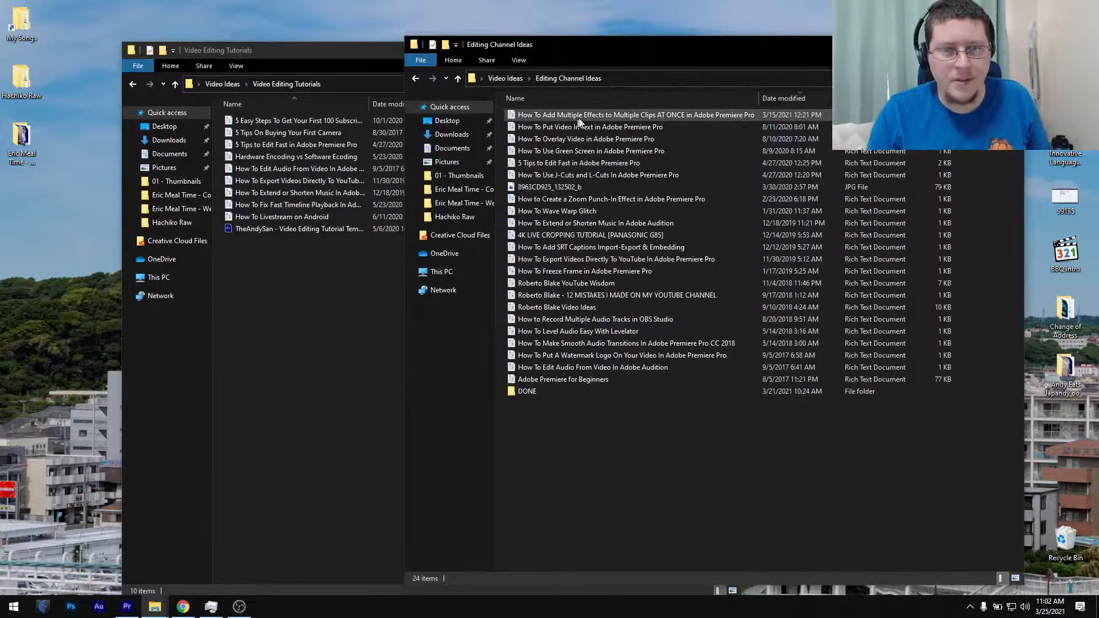
{"action": "left_click_drag", "start_coordinate": [651, 48], "coordinate": [724, 53]}
{"action": "left_click_drag", "start_coordinate": [426, 51], "coordinate": [382, 54]}
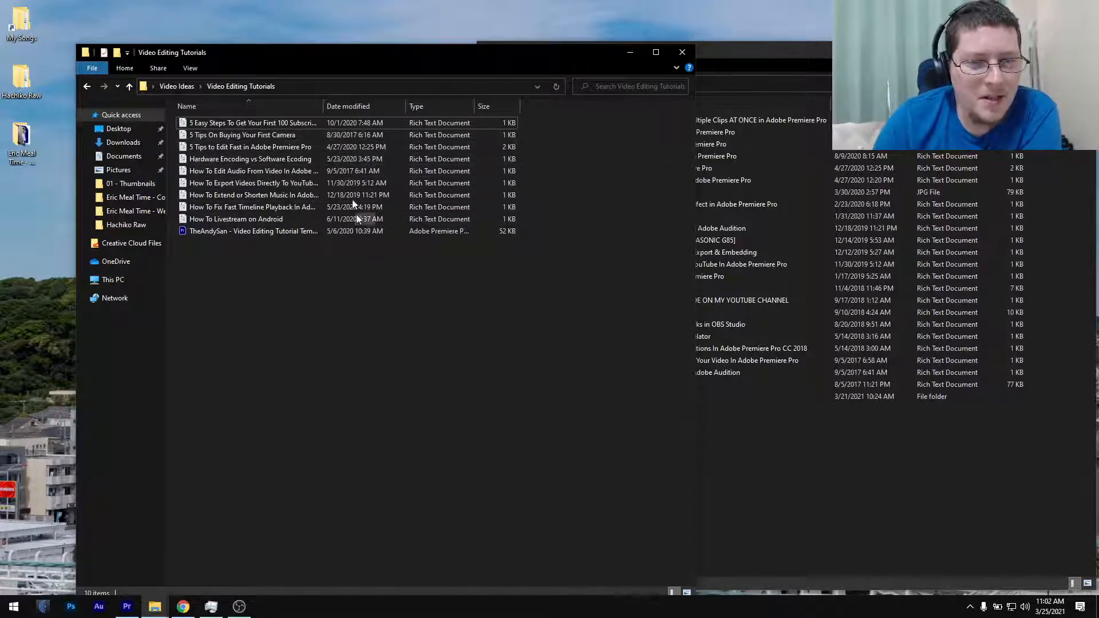
{"action": "left_click_drag", "start_coordinate": [326, 106], "coordinate": [402, 106]}
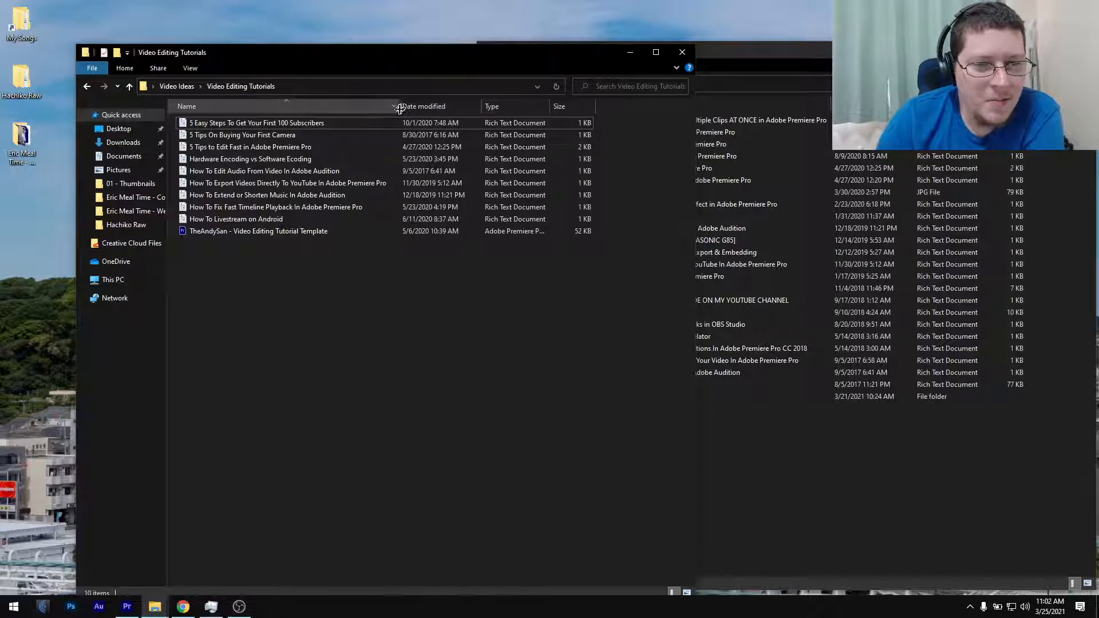
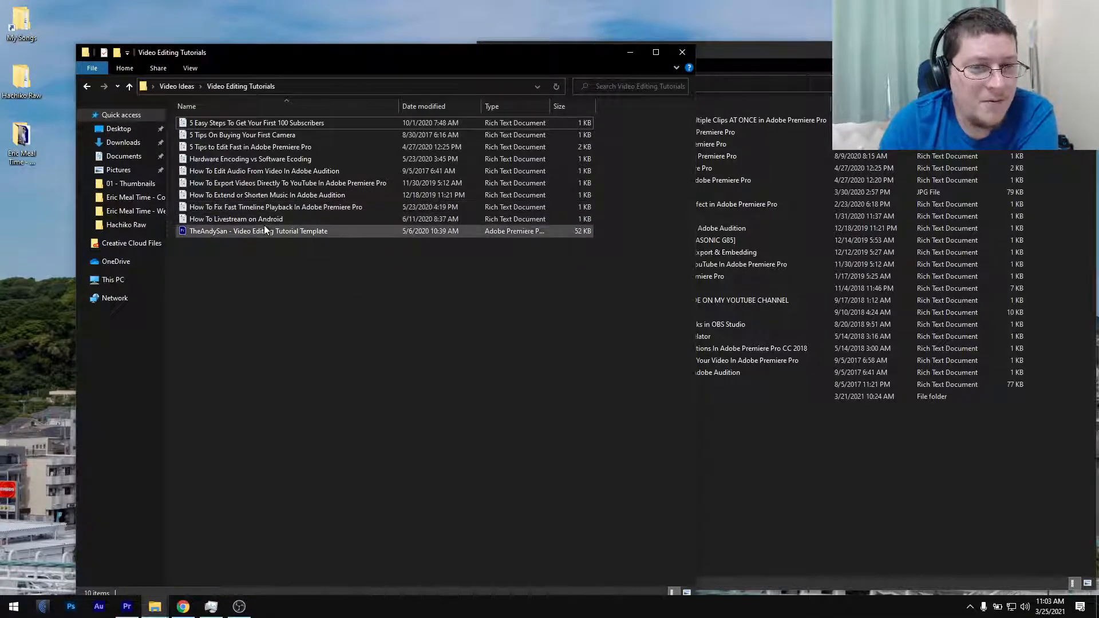
- Open the note How To Fix Fast Timeline Playback In Adobe Premiere Pro, read it and close it
{"action": "left_click", "coordinate": [235, 207]}
{"action": "double_click", "coordinate": [235, 208]}
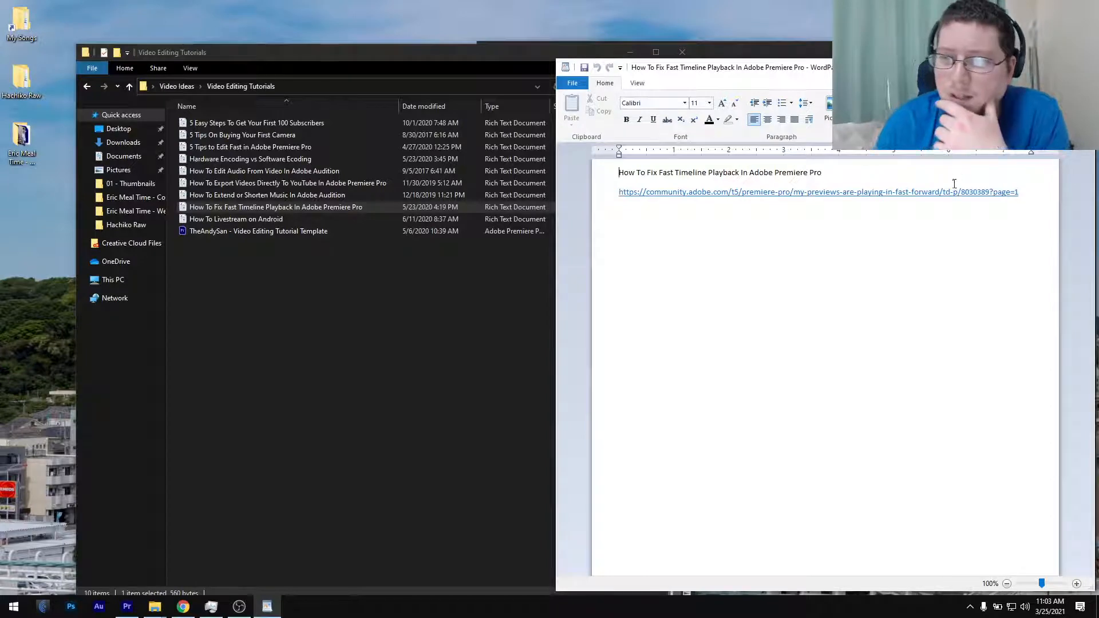
{"action": "left_click", "coordinate": [1082, 68]}
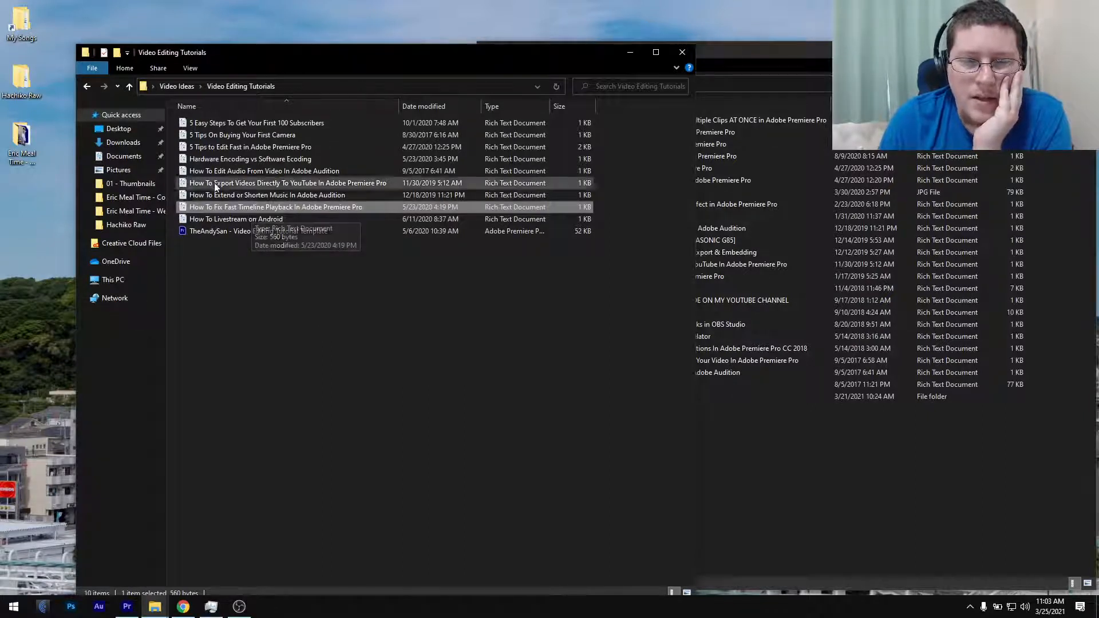
- Look at the note How To Livestream on Android, and close it along with the Video Editing Tutorials folder
{"action": "double_click", "coordinate": [228, 219]}
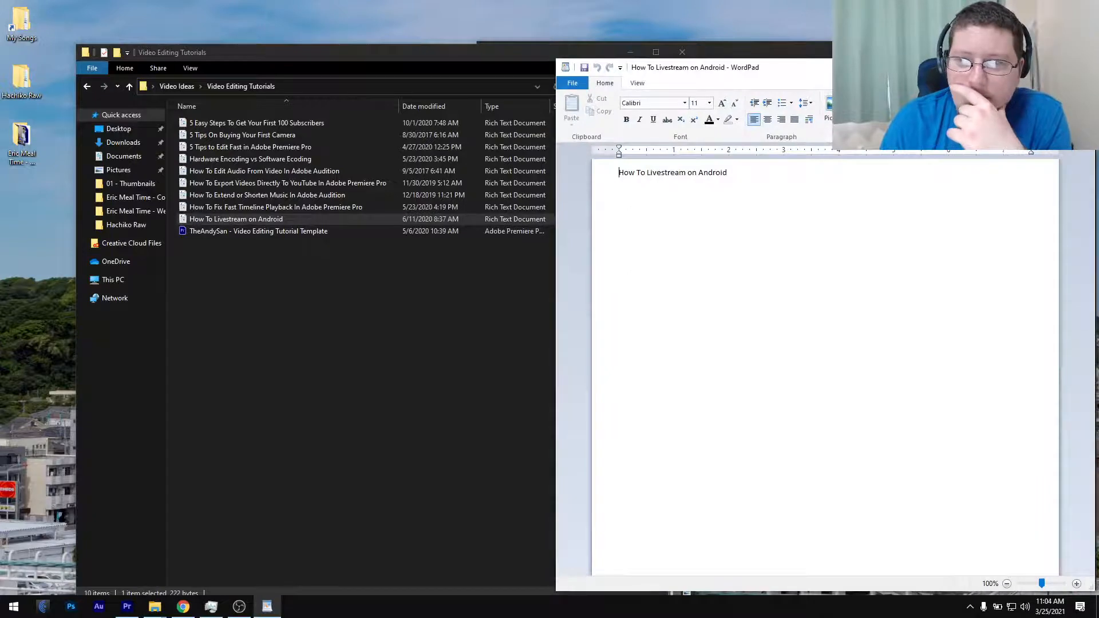
{"action": "left_click", "coordinate": [1082, 67]}
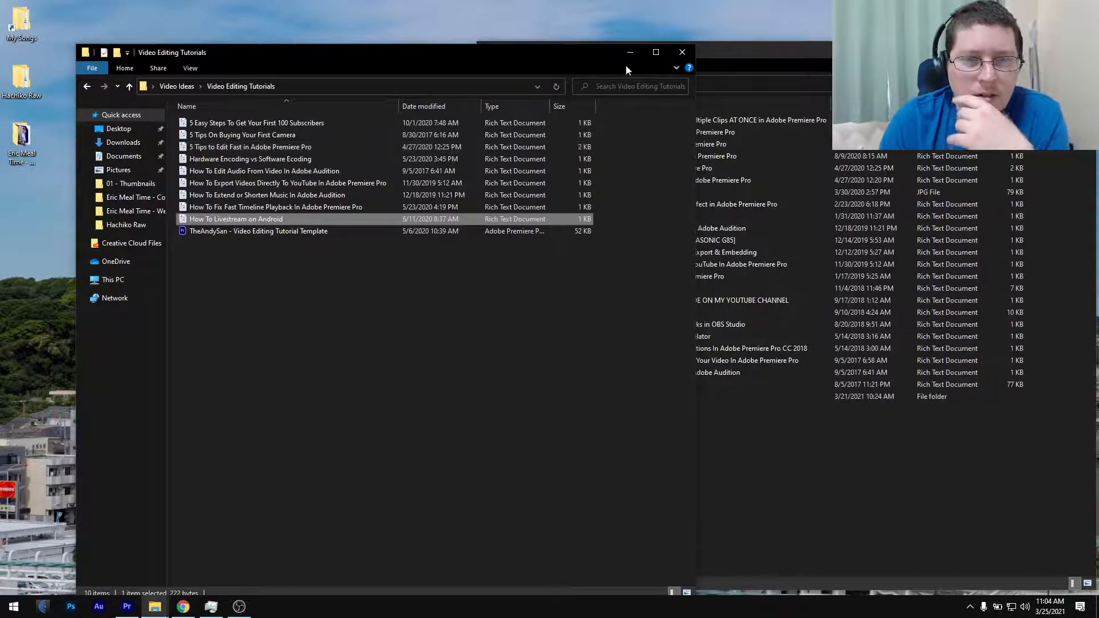
{"action": "left_click", "coordinate": [680, 51]}
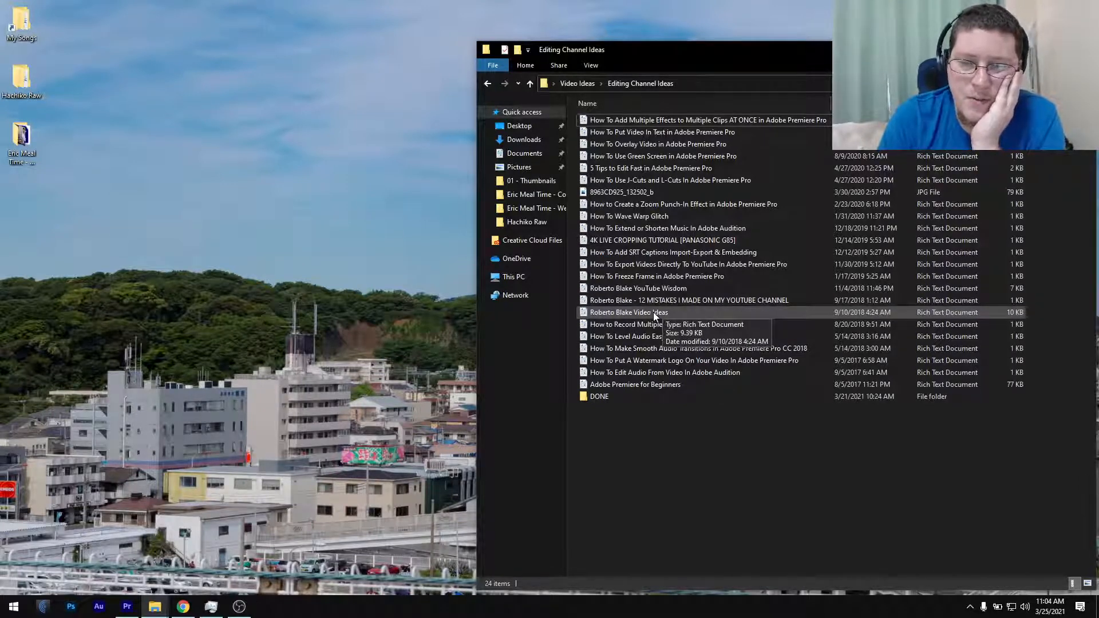
- Open Roberto Blake YouTube Wisdom from the Editing Channel Ideas folder and skim the document through to its end
{"action": "left_click", "coordinate": [656, 291]}
{"action": "double_click", "coordinate": [655, 290]}
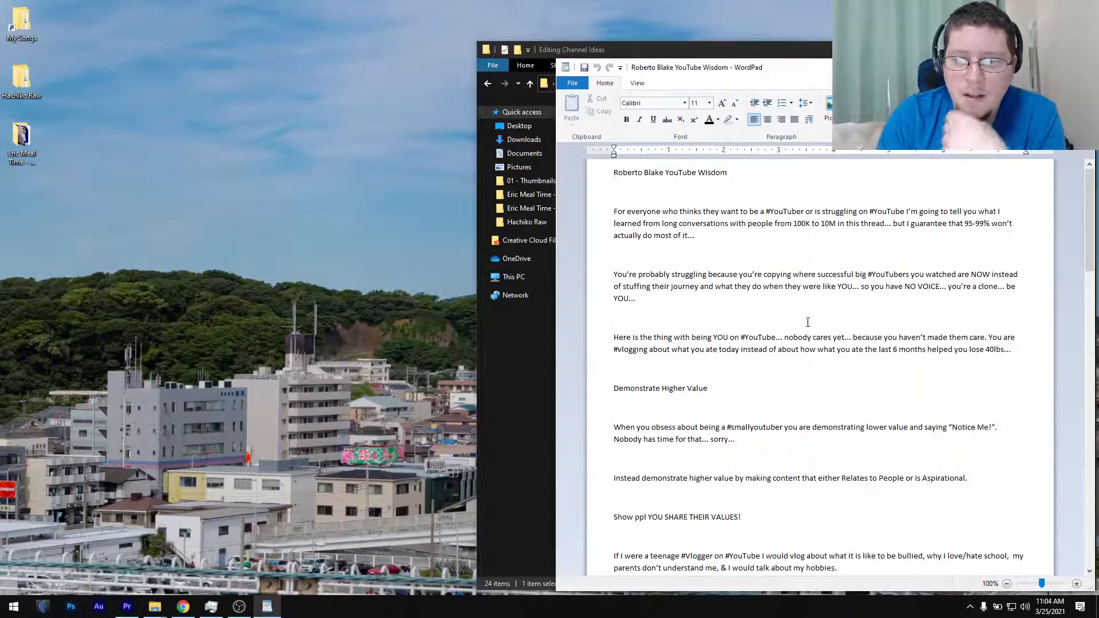
{"action": "scroll", "coordinate": [808, 322], "scroll_direction": "down", "scroll_amount": 15}
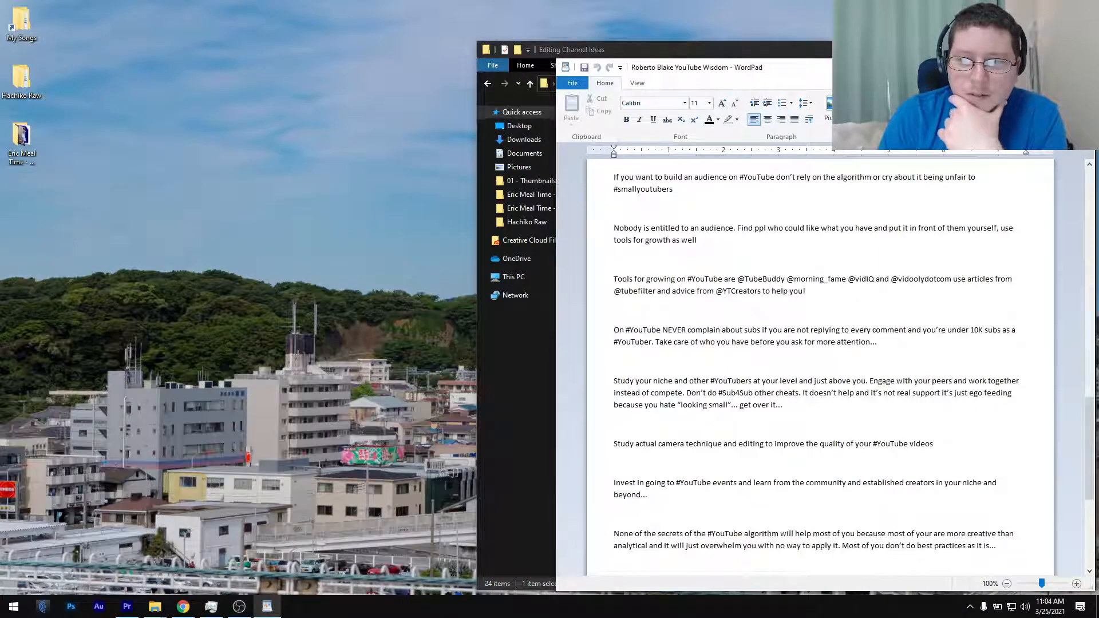
{"action": "left_click_drag", "start_coordinate": [874, 77], "coordinate": [797, 62]}
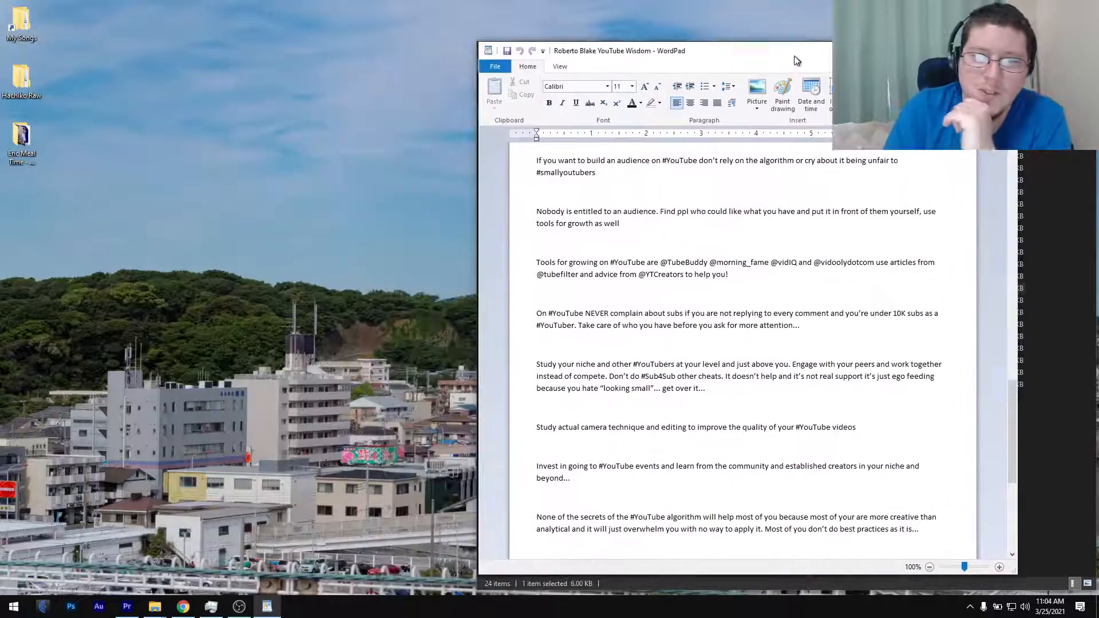
{"action": "scroll", "coordinate": [753, 243], "scroll_direction": "down", "scroll_amount": 6}
{"action": "scroll", "coordinate": [753, 243], "scroll_direction": "down", "scroll_amount": 2}
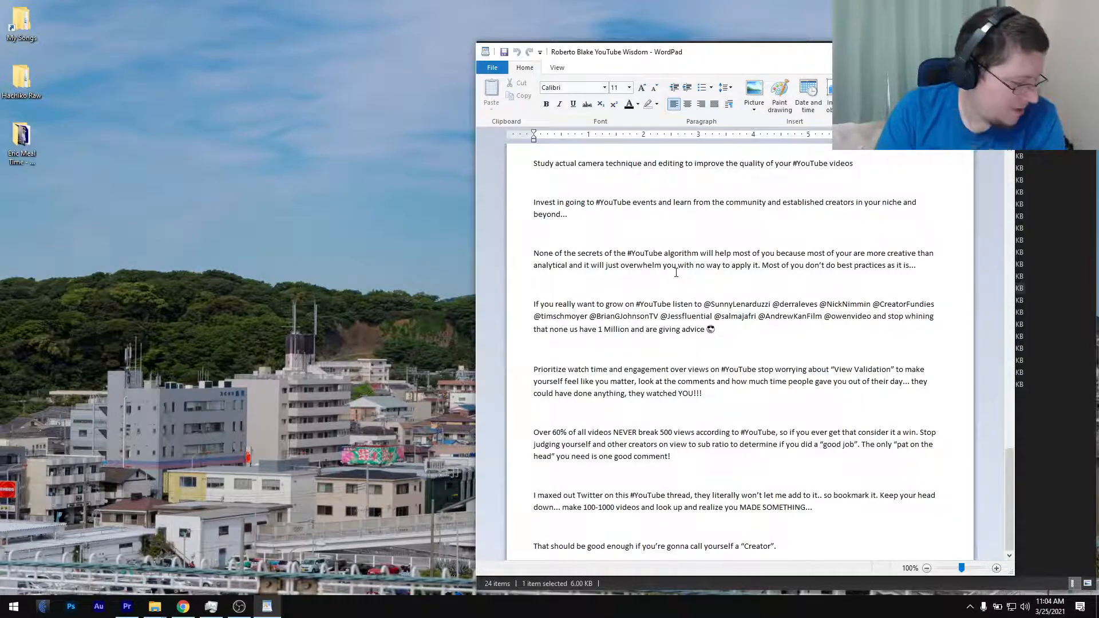
- Reread the YouTube Wisdom document from its beginning through the advice on free tools and lighting, and close it
{"action": "scroll", "coordinate": [716, 229], "scroll_direction": "up", "scroll_amount": 20}
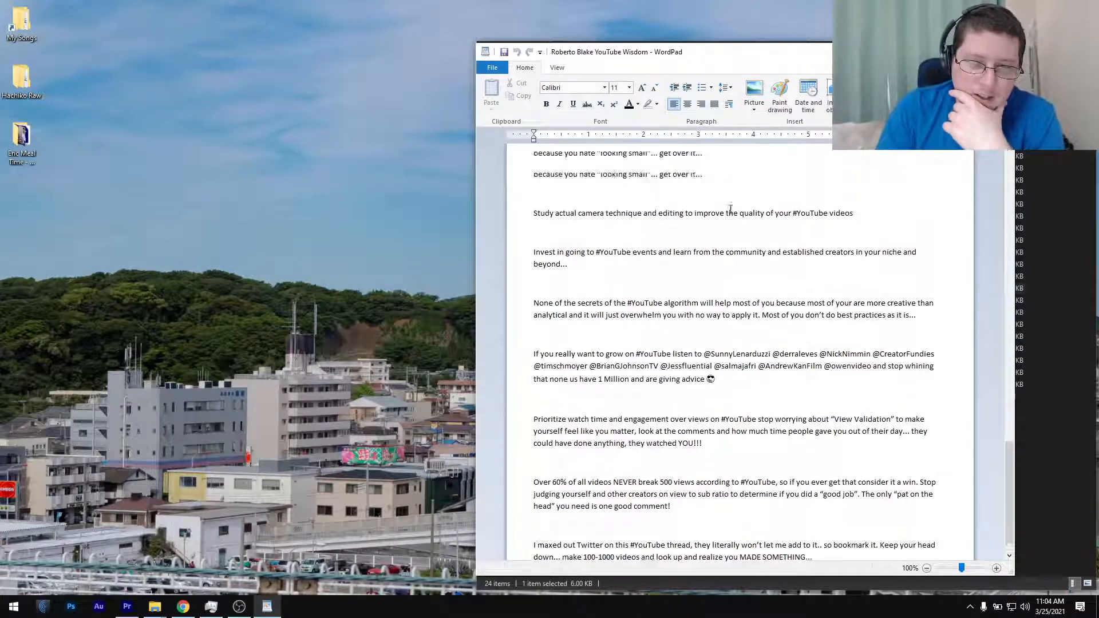
{"action": "scroll", "coordinate": [734, 216], "scroll_direction": "up", "scroll_amount": 3}
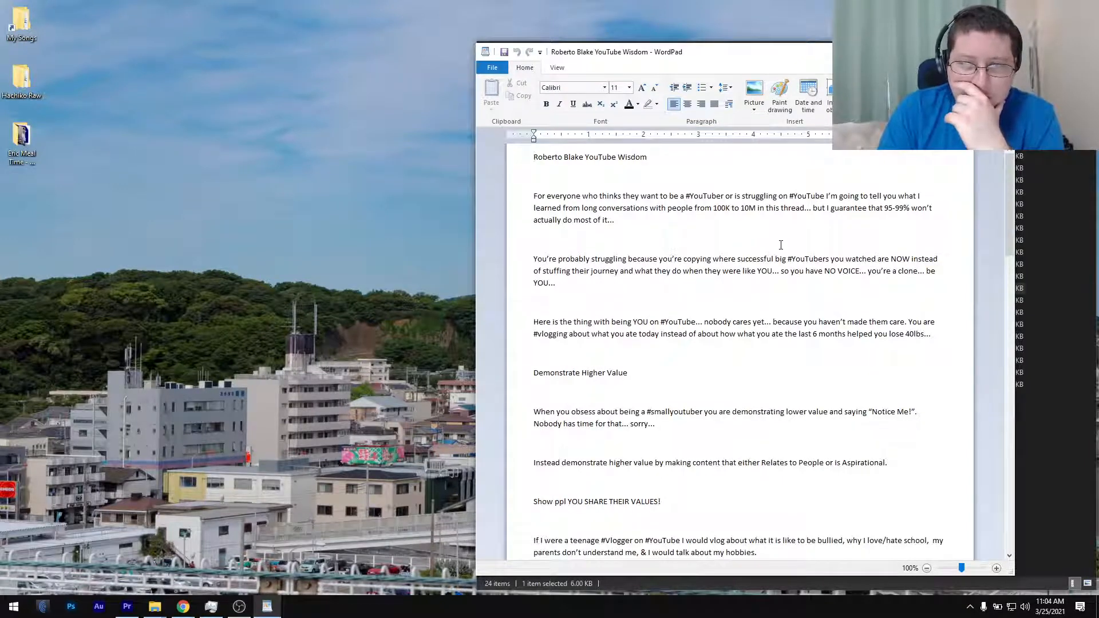
{"action": "scroll", "coordinate": [830, 281], "scroll_direction": "down", "scroll_amount": 4}
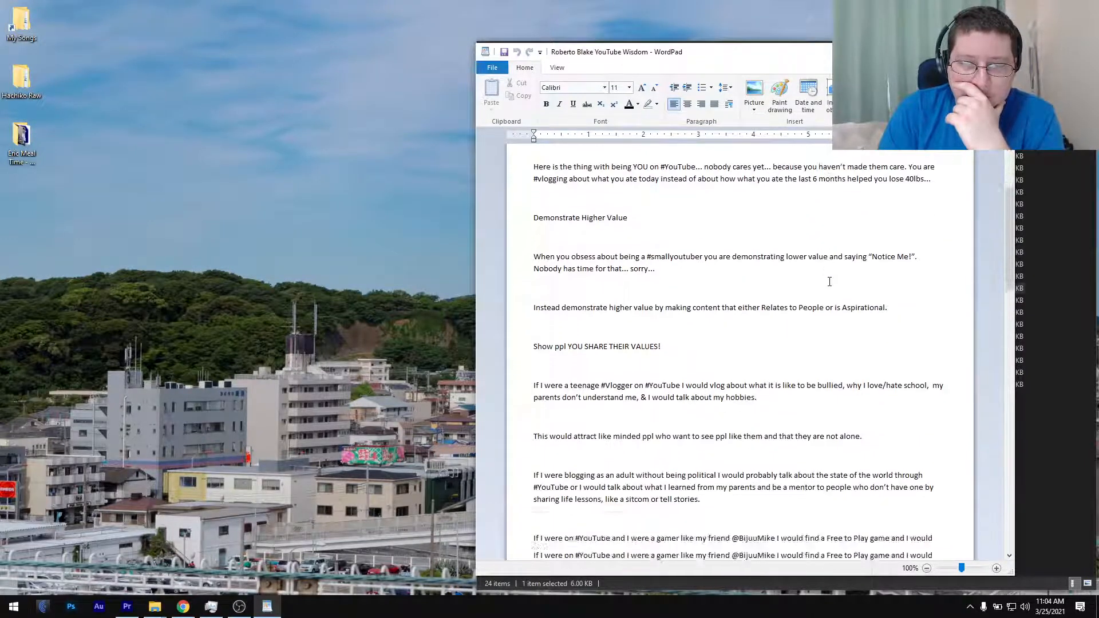
{"action": "scroll", "coordinate": [829, 280], "scroll_direction": "down", "scroll_amount": 4}
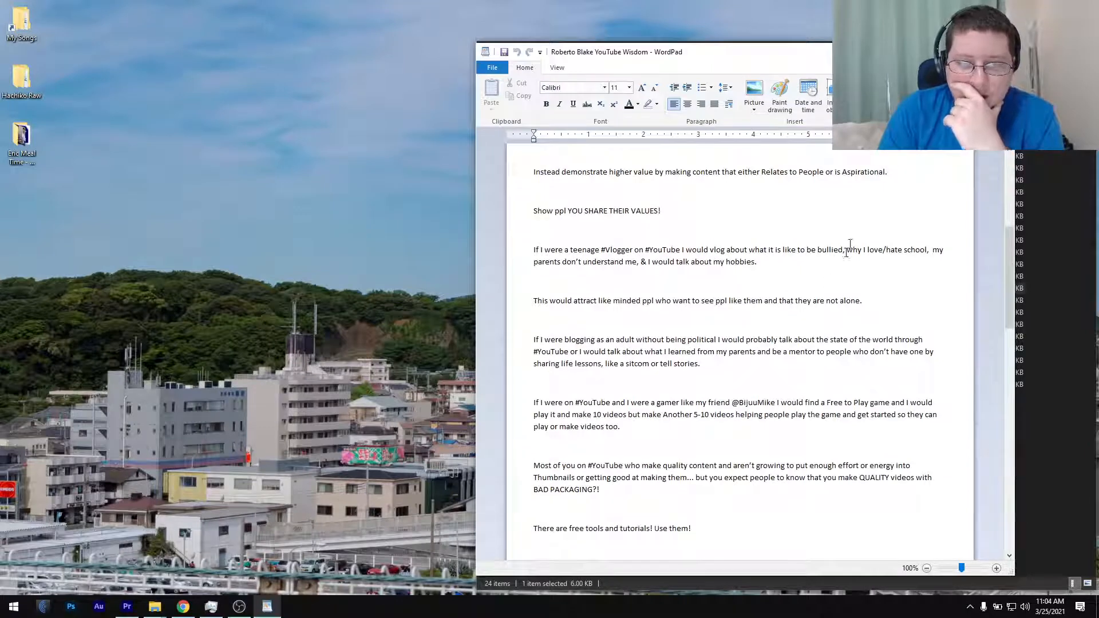
{"action": "scroll", "coordinate": [938, 155], "scroll_direction": "down", "scroll_amount": 3}
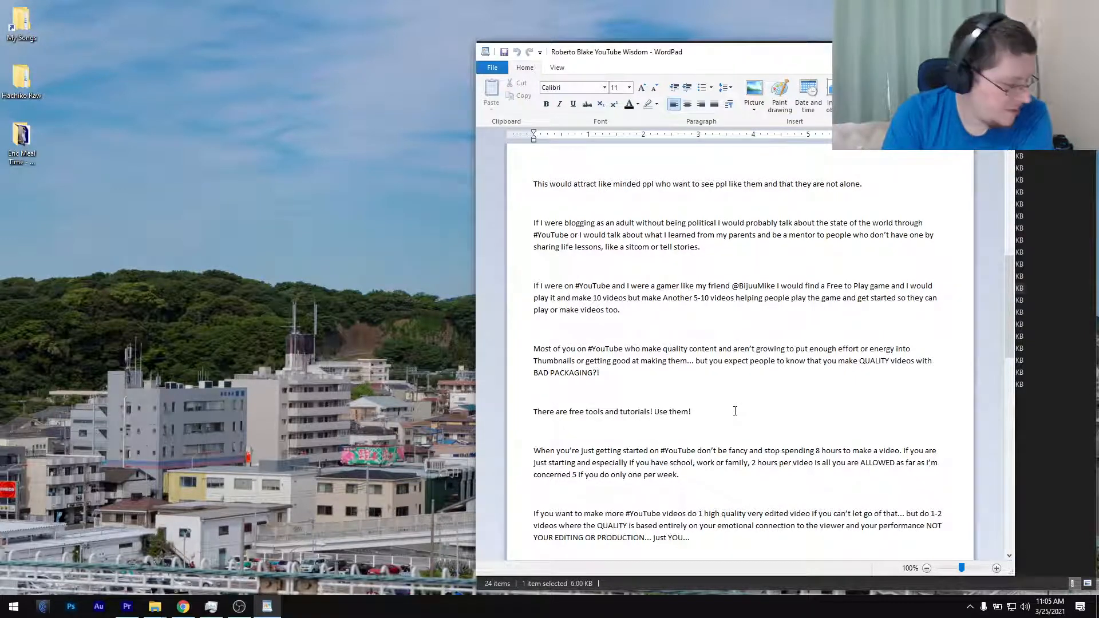
{"action": "scroll", "coordinate": [735, 411], "scroll_direction": "up", "scroll_amount": 5}
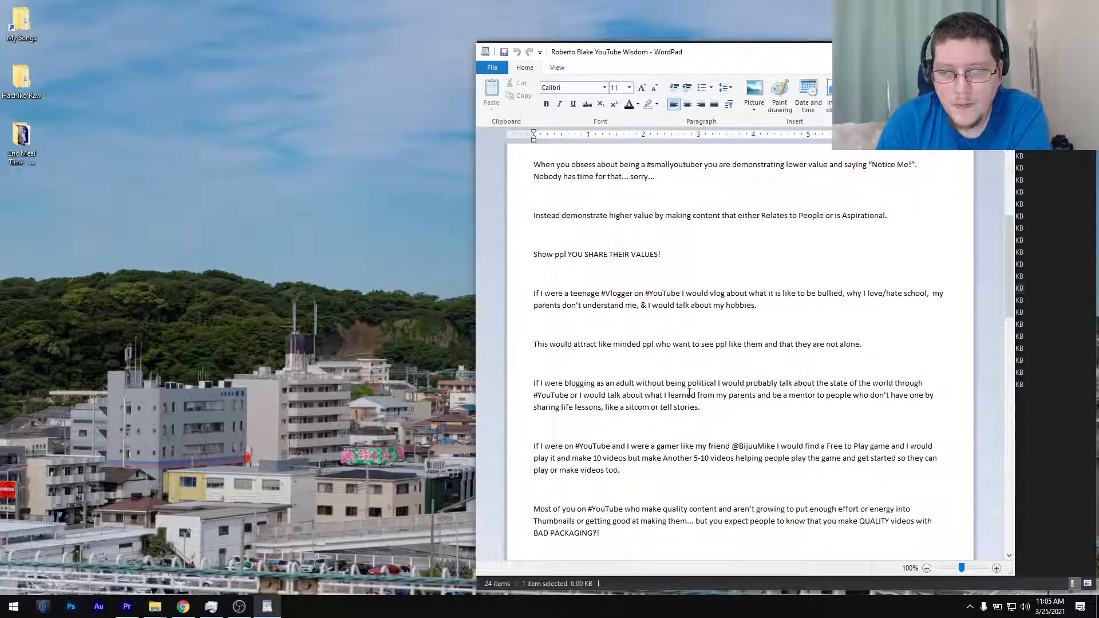
{"action": "scroll", "coordinate": [689, 392], "scroll_direction": "up", "scroll_amount": 3}
{"action": "scroll", "coordinate": [690, 393], "scroll_direction": "down", "scroll_amount": 6}
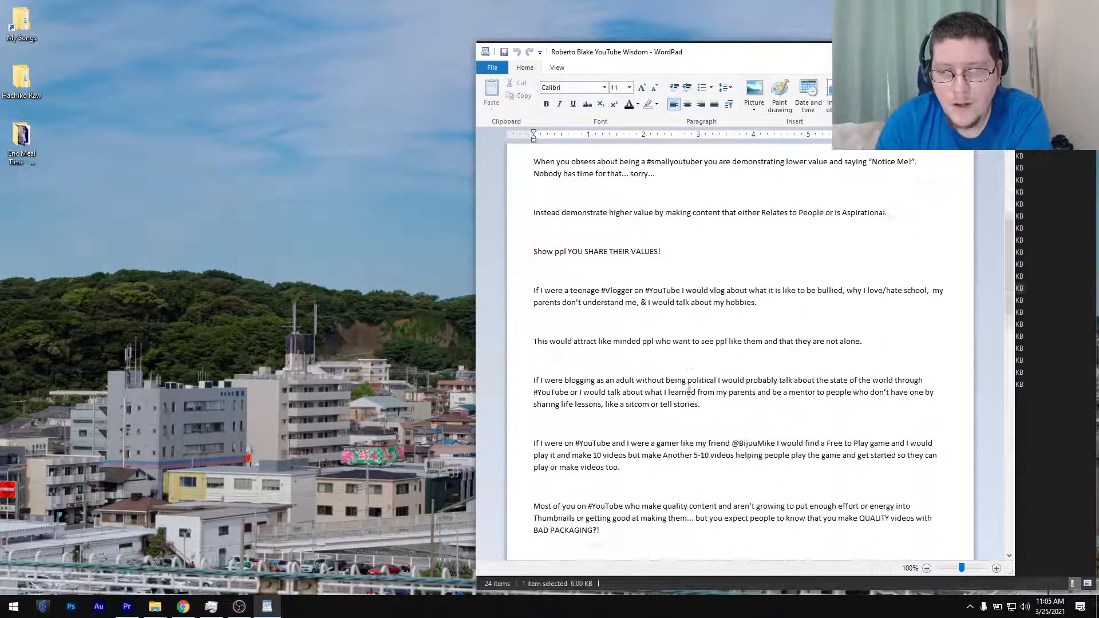
{"action": "scroll", "coordinate": [664, 488], "scroll_direction": "down", "scroll_amount": 4}
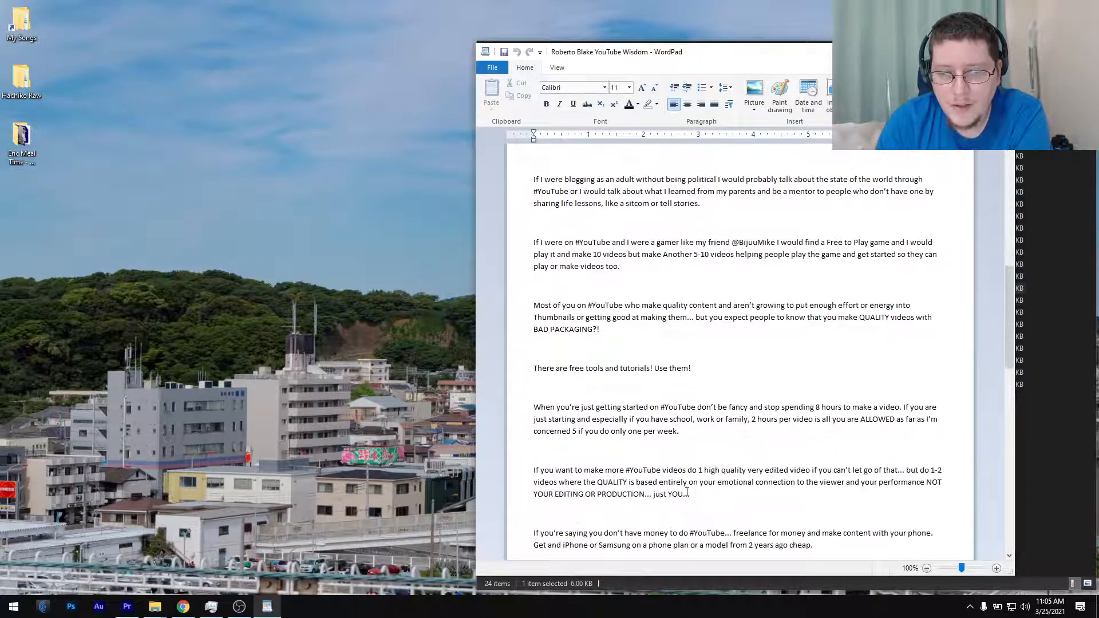
{"action": "scroll", "coordinate": [684, 497], "scroll_direction": "down", "scroll_amount": 2}
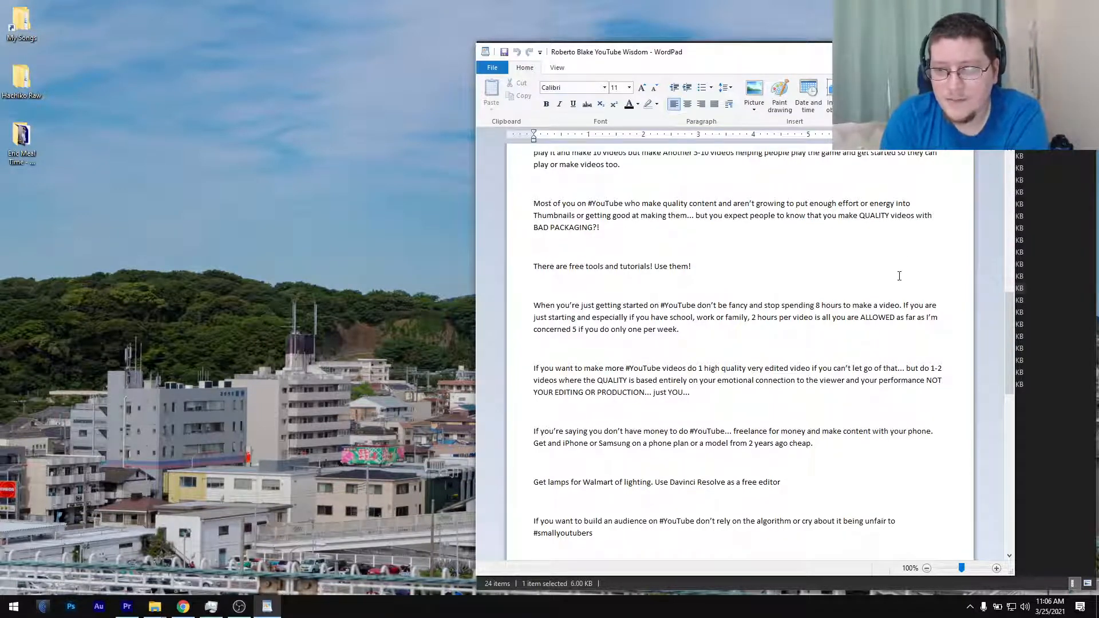
{"action": "scroll", "coordinate": [899, 276], "scroll_direction": "up", "scroll_amount": 18}
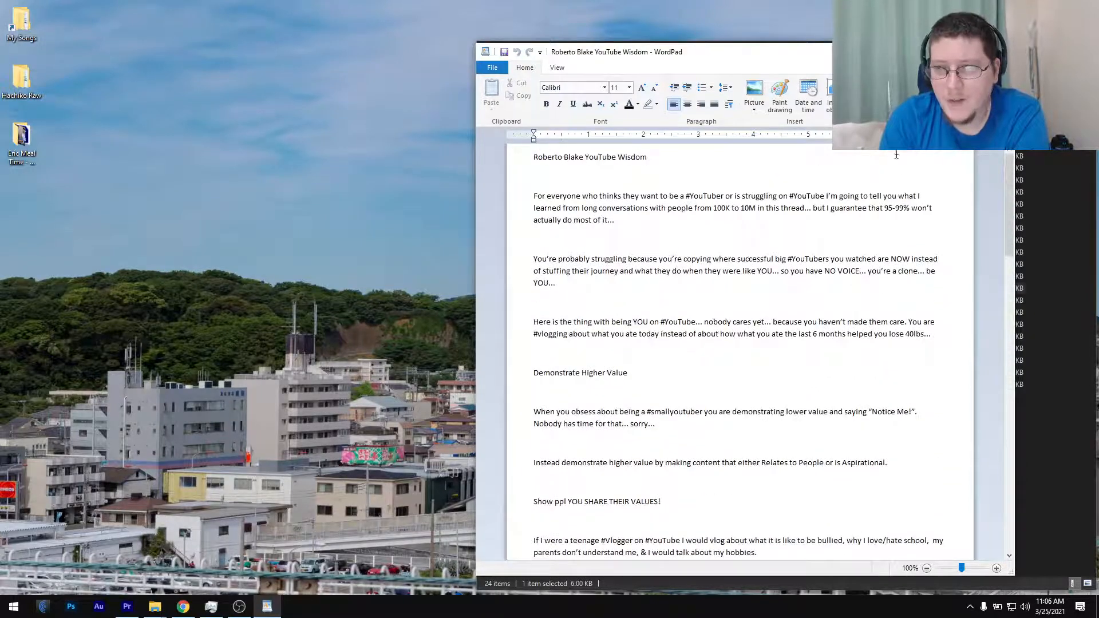
{"action": "key", "text": "alt+F4"}
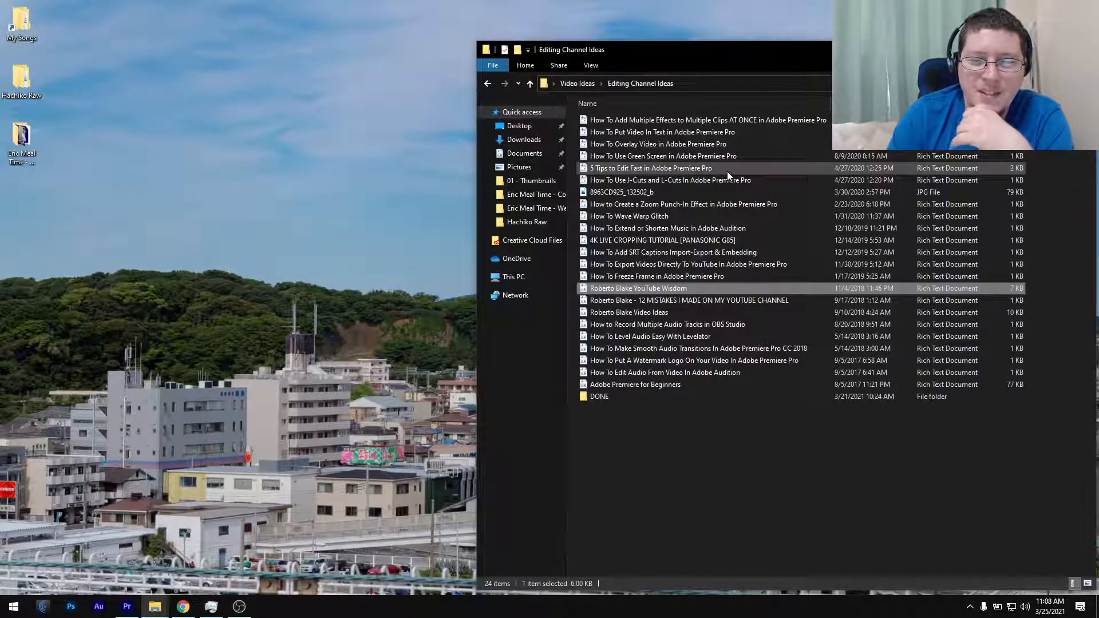
{"action": "left_click", "coordinate": [797, 419]}
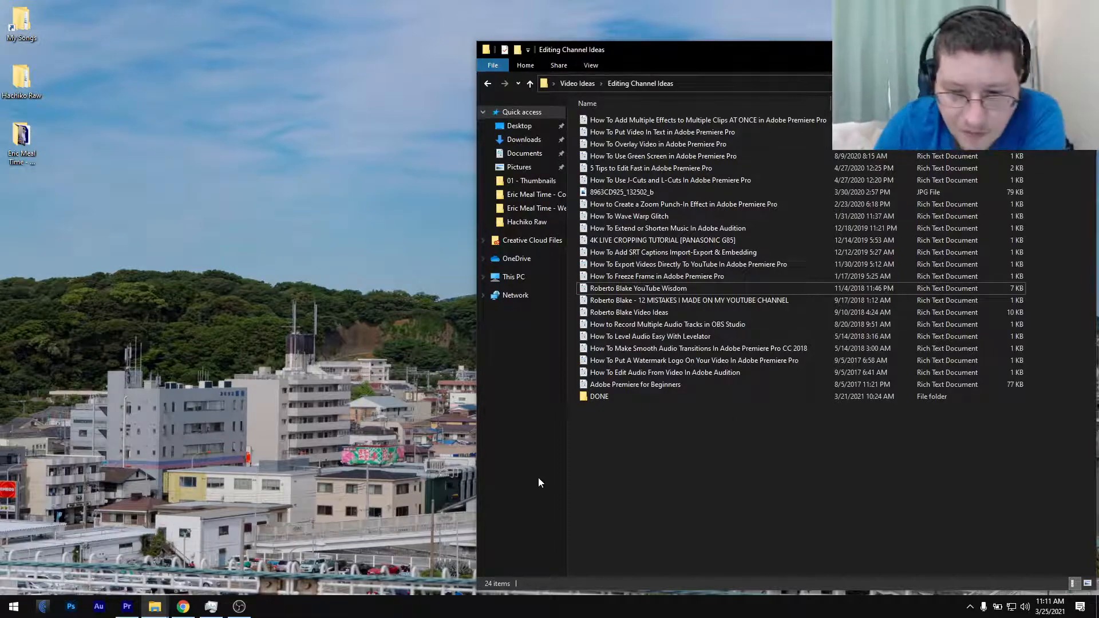
- Check the live stream in OBS Studio again and return to Premiere Pro at the gap before P1140694.MP4
{"action": "left_click", "coordinate": [239, 607]}
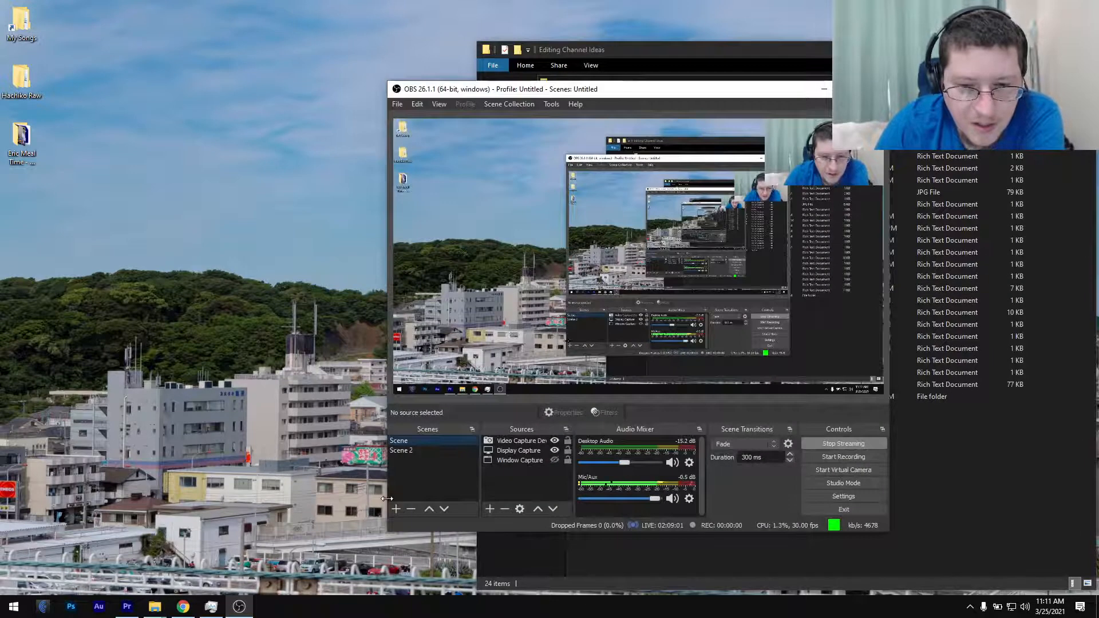
{"action": "left_click", "coordinate": [421, 450]}
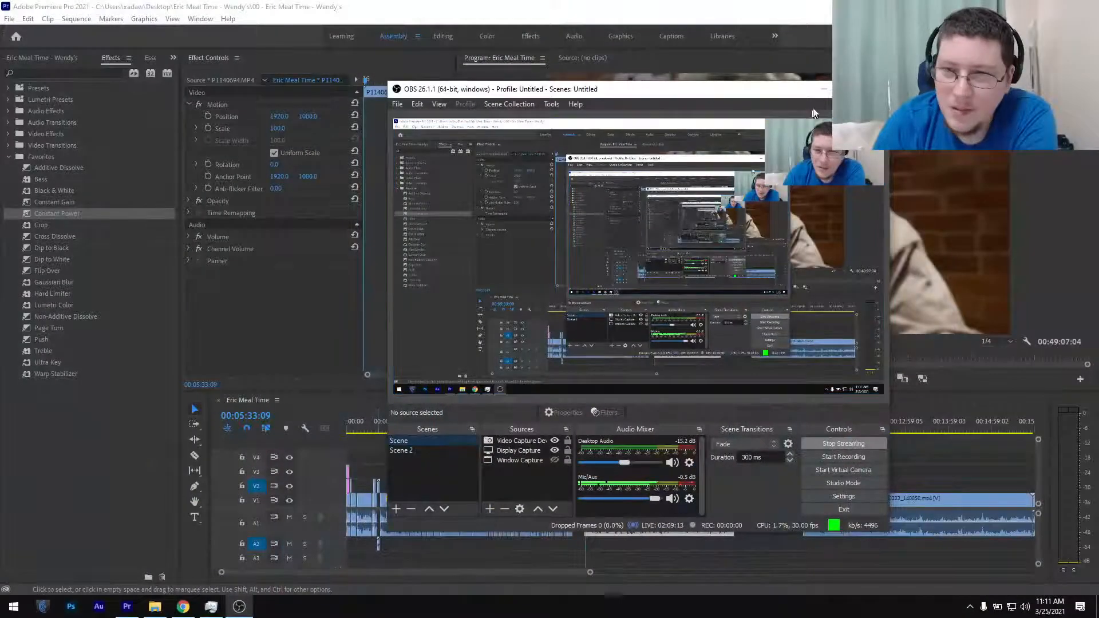
{"action": "left_click", "coordinate": [826, 89]}
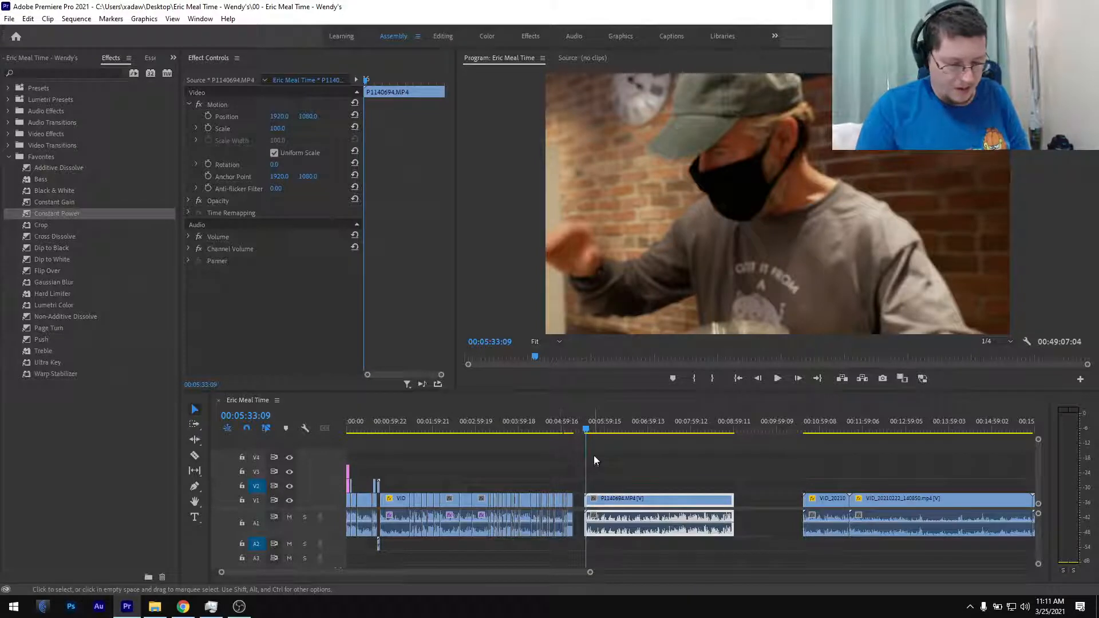
{"action": "scroll", "coordinate": [581, 461], "scroll_direction": "up", "scroll_amount": 5}
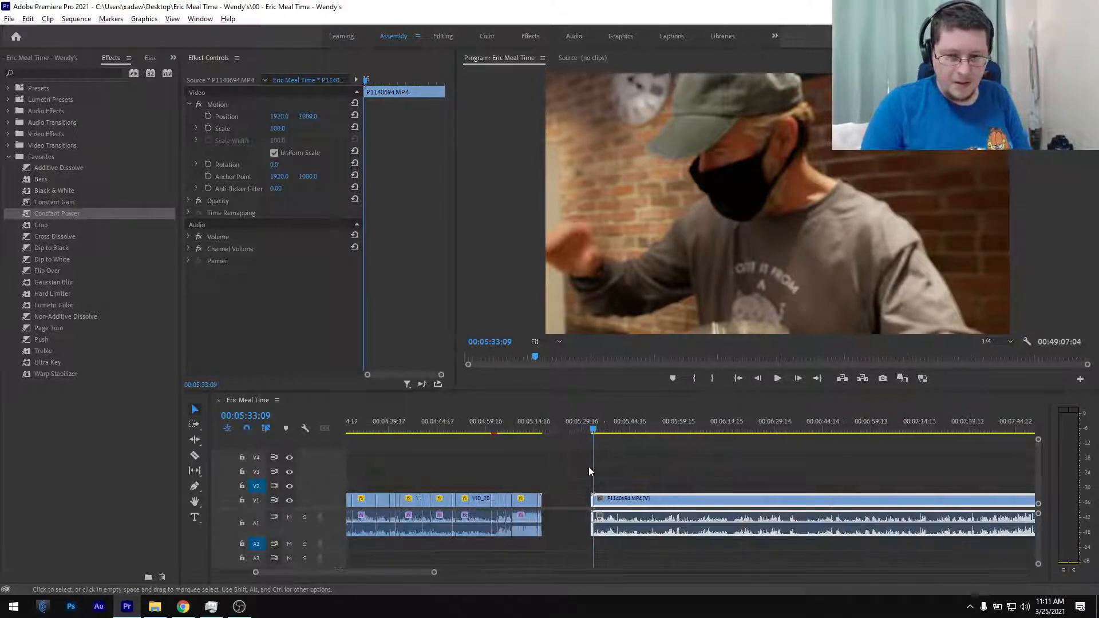
{"action": "scroll", "coordinate": [610, 481], "scroll_direction": "down", "scroll_amount": 3}
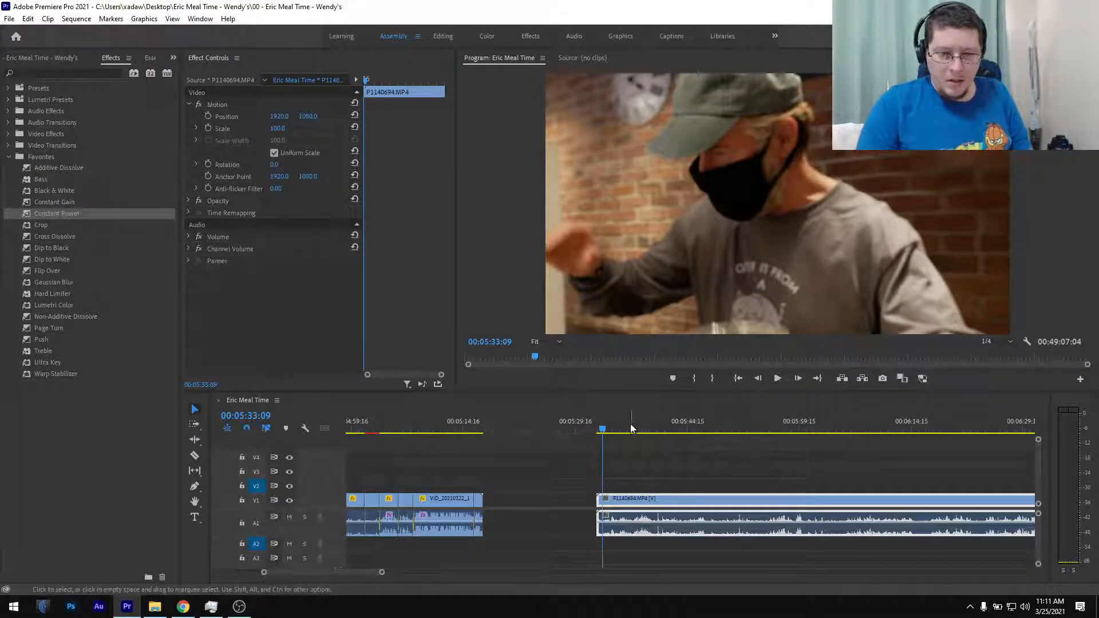
- Move P1140694.MP4 earlier to start at about 00:05:20, narrowing the gap before it, and preview its opening seconds
{"action": "left_click_drag", "start_coordinate": [617, 497], "coordinate": [527, 505]}
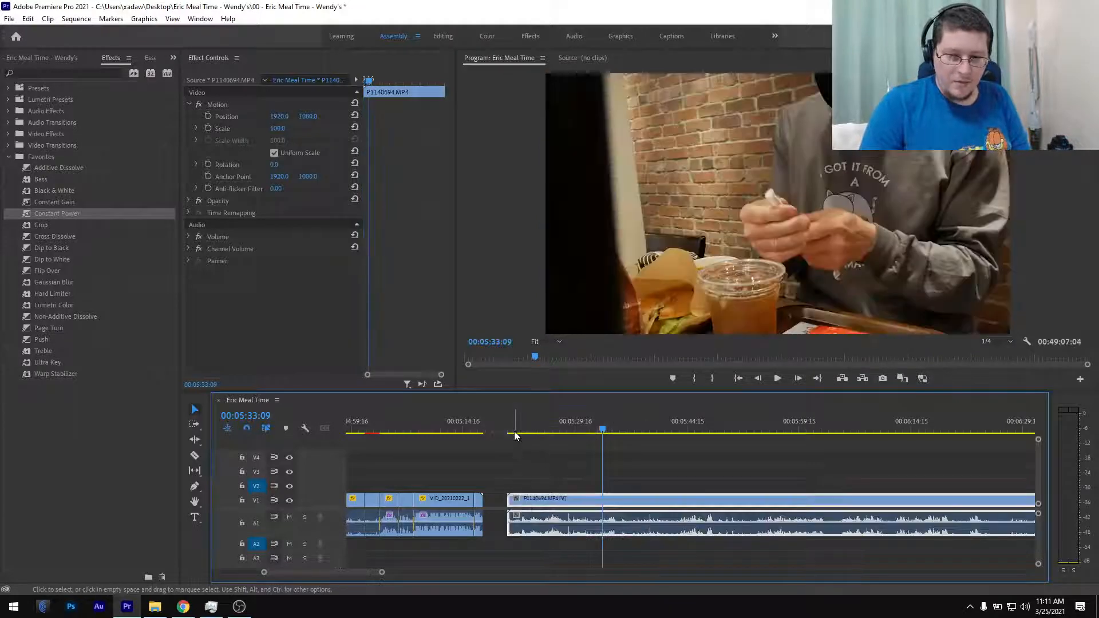
{"action": "left_click", "coordinate": [514, 430]}
{"action": "key", "text": "space"}
{"action": "scroll", "coordinate": [544, 474], "scroll_direction": "up", "scroll_amount": 2}
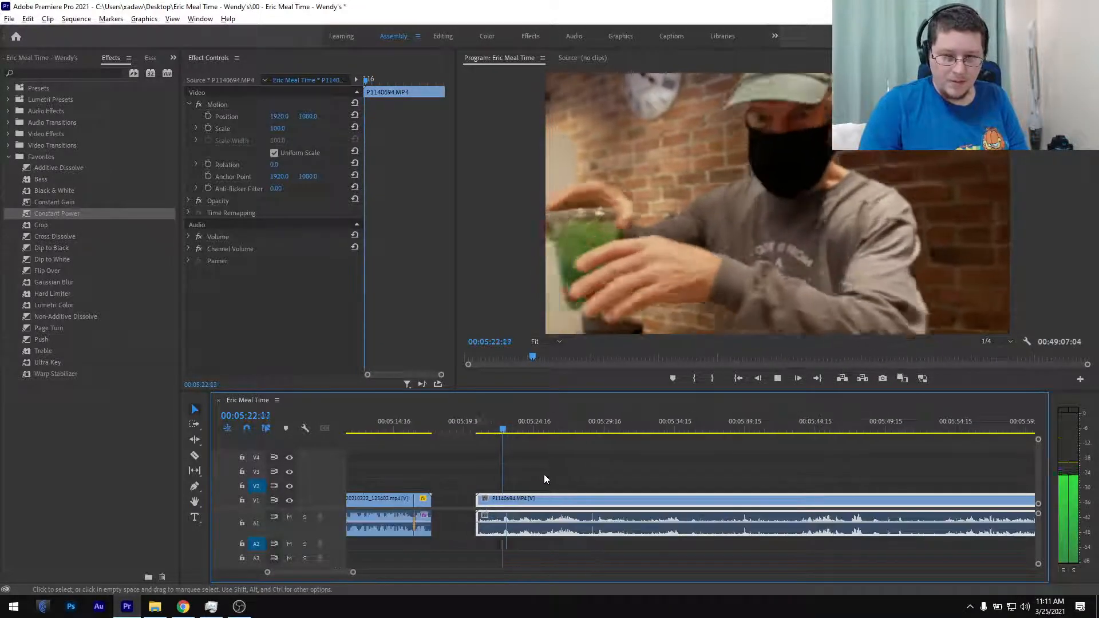
{"action": "mouse_move", "coordinate": [564, 430]}
{"action": "left_mouse_down"}
{"action": "mouse_move", "coordinate": [605, 434]}
{"action": "mouse_move", "coordinate": [566, 449]}
{"action": "left_mouse_up"}
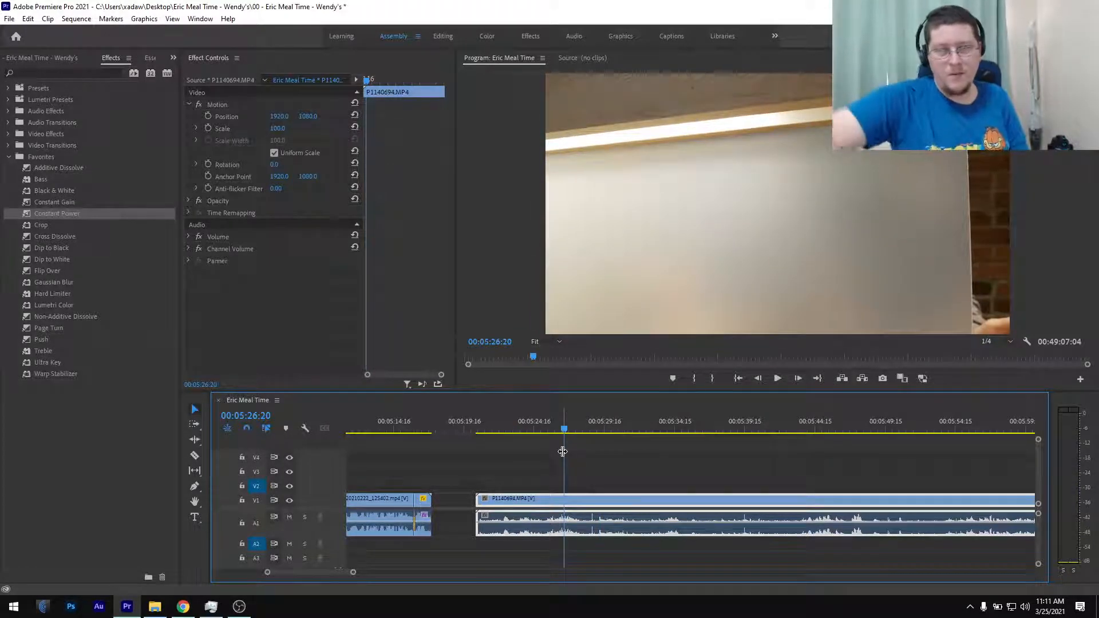
{"action": "left_click_drag", "start_coordinate": [554, 426], "coordinate": [572, 430]}
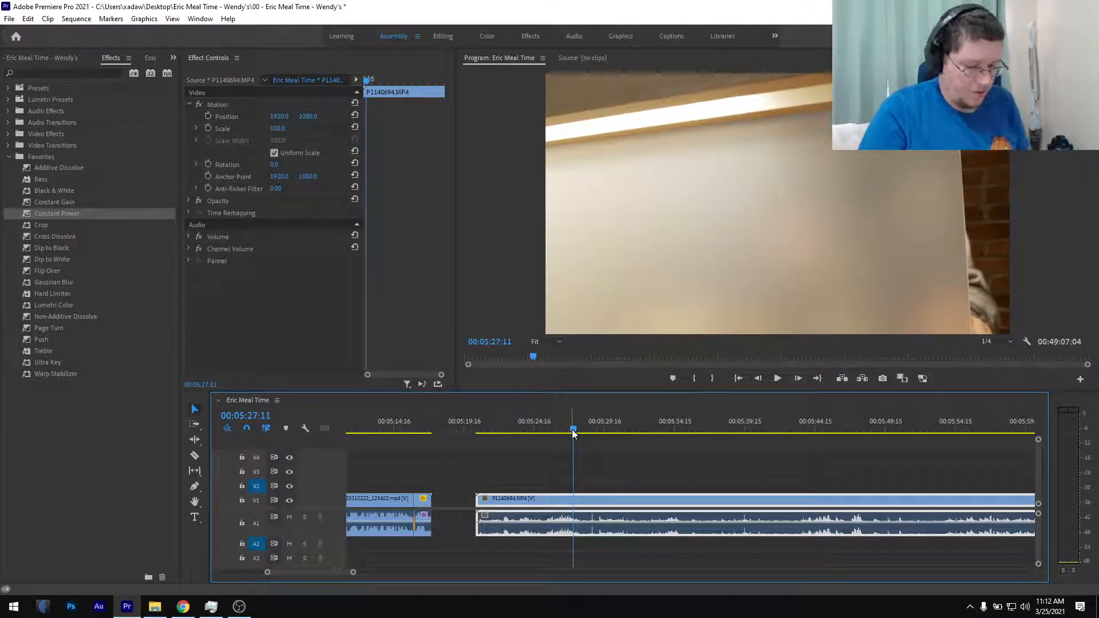
{"action": "left_click_drag", "start_coordinate": [576, 428], "coordinate": [647, 428]}
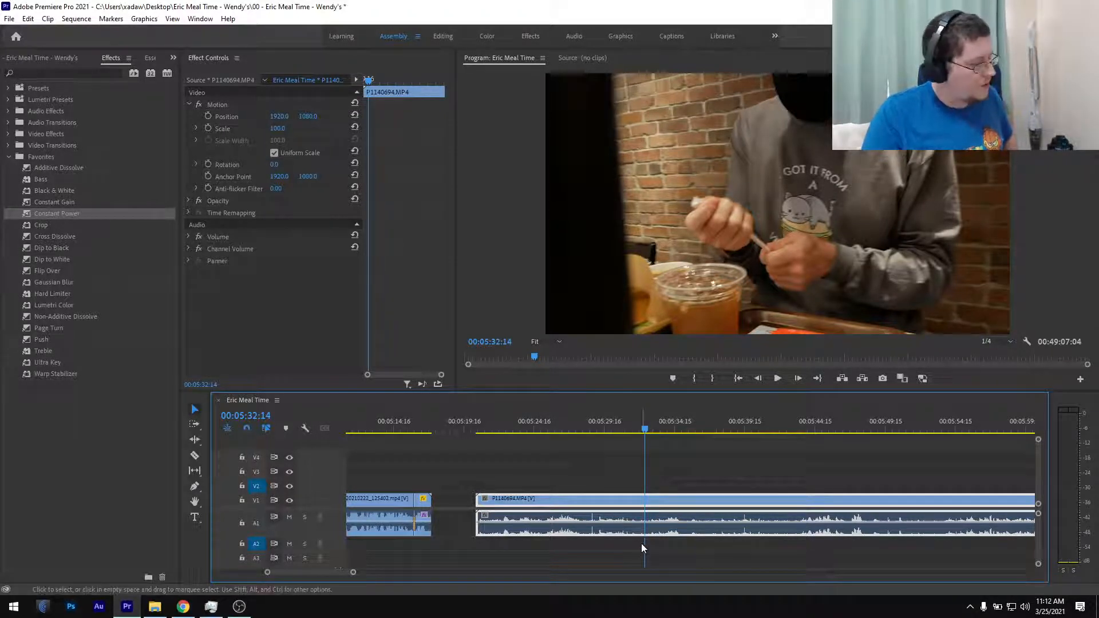
- Play further into P1140694.MP4 to where the speech to camera begins and split the clip at 00:05:54:17
{"action": "scroll", "coordinate": [673, 497], "scroll_direction": "down", "scroll_amount": 3}
{"action": "left_click", "coordinate": [613, 428]}
{"action": "key", "text": "space"}
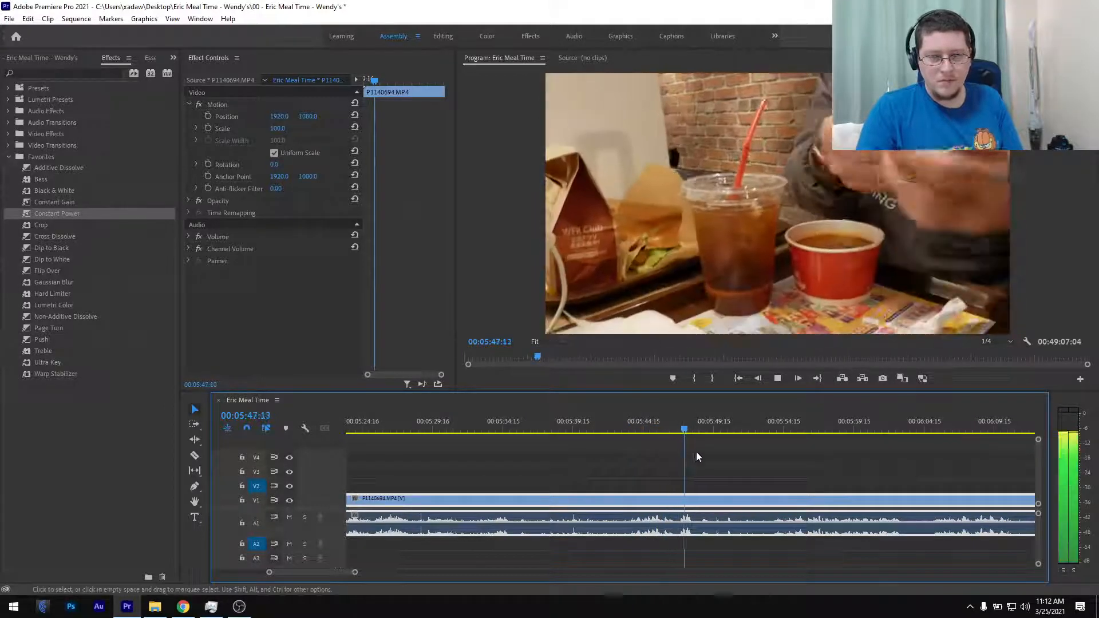
{"action": "left_click_drag", "start_coordinate": [718, 442], "coordinate": [770, 444]}
{"action": "scroll", "coordinate": [741, 481], "scroll_direction": "down", "scroll_amount": 1}
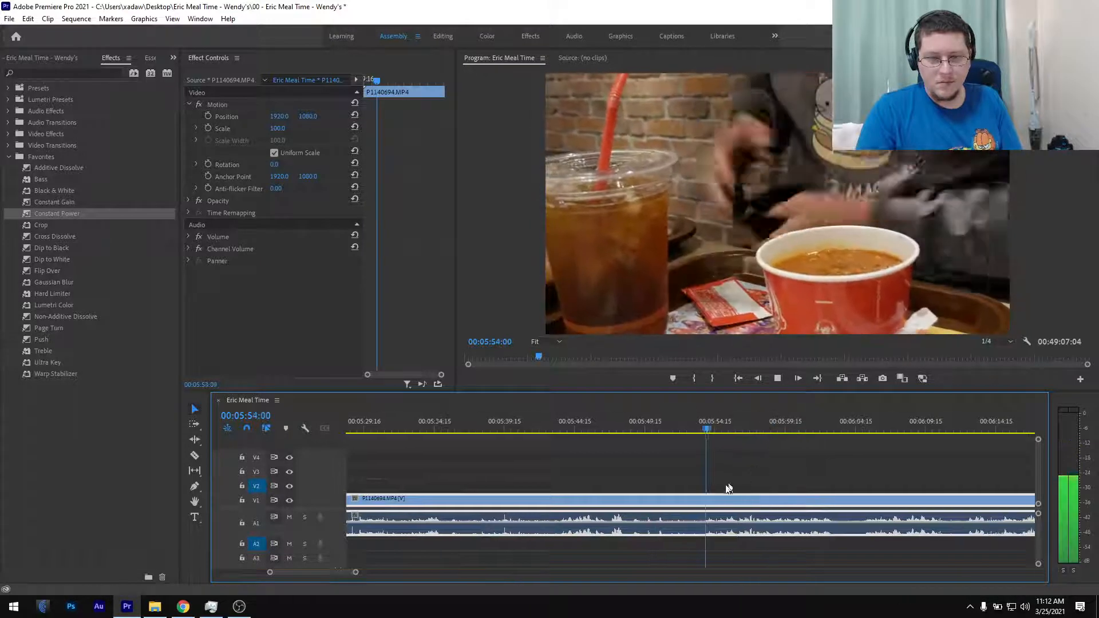
{"action": "scroll", "coordinate": [731, 471], "scroll_direction": "up", "scroll_amount": 1}
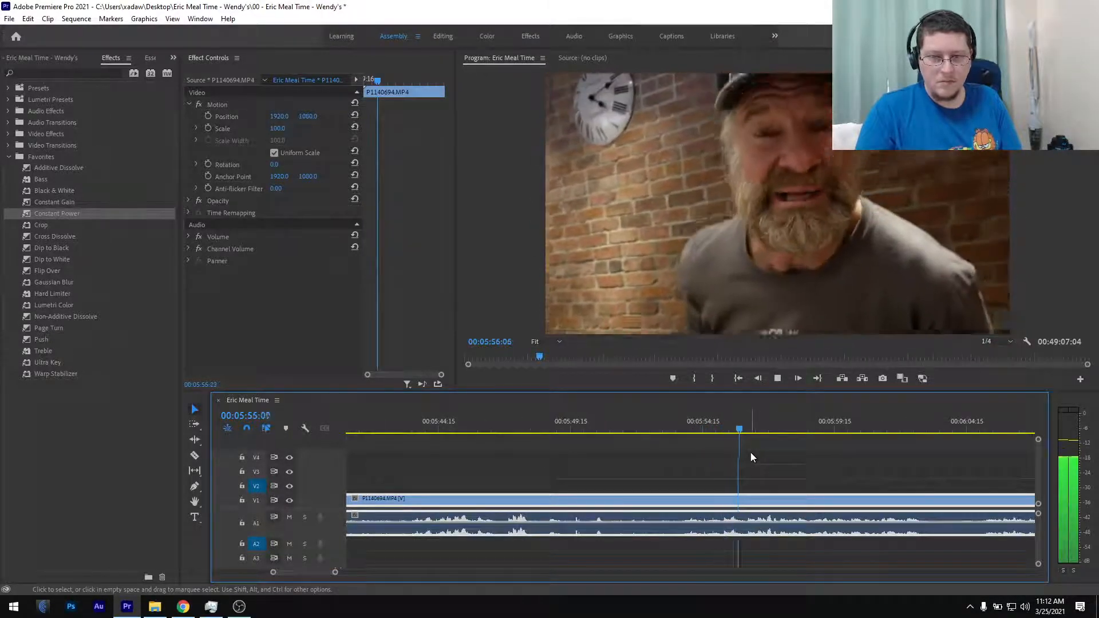
{"action": "left_click_drag", "start_coordinate": [763, 425], "coordinate": [705, 428]}
{"action": "key", "text": "space"}
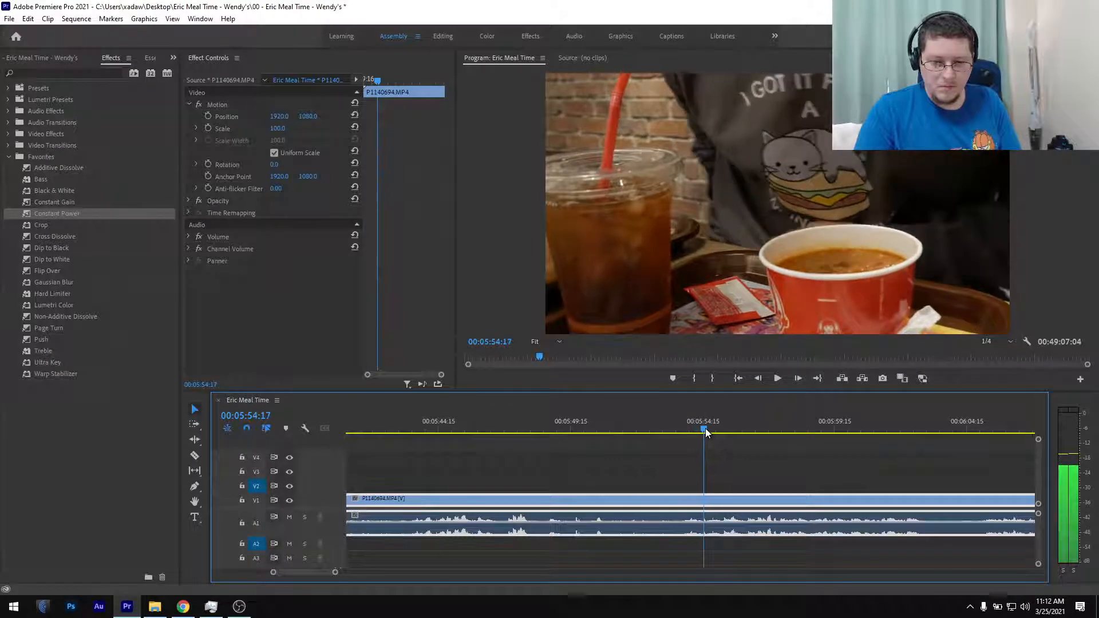
{"action": "key", "text": "ctrl+k"}
{"action": "key", "text": "minus"}
{"action": "key", "text": "minus"}
{"action": "key", "text": "minus"}
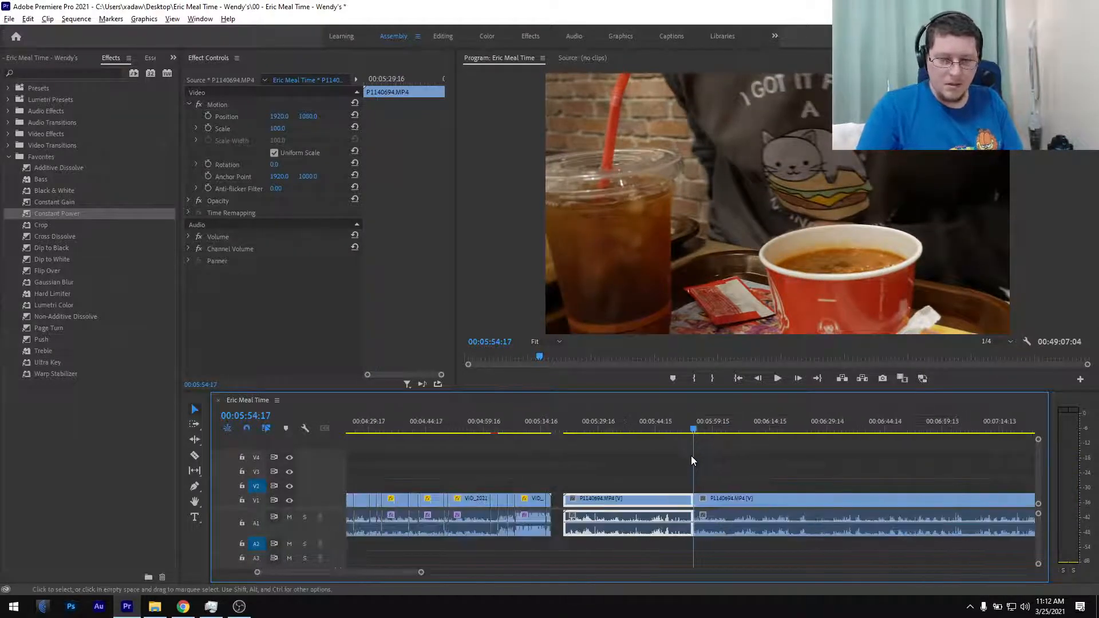
- Ripple delete the first part of P1140694.MP4 and move the remaining clip against the preceding VID clip to close the gap
{"action": "key", "text": "shift+Delete"}
{"action": "key", "text": "equal"}
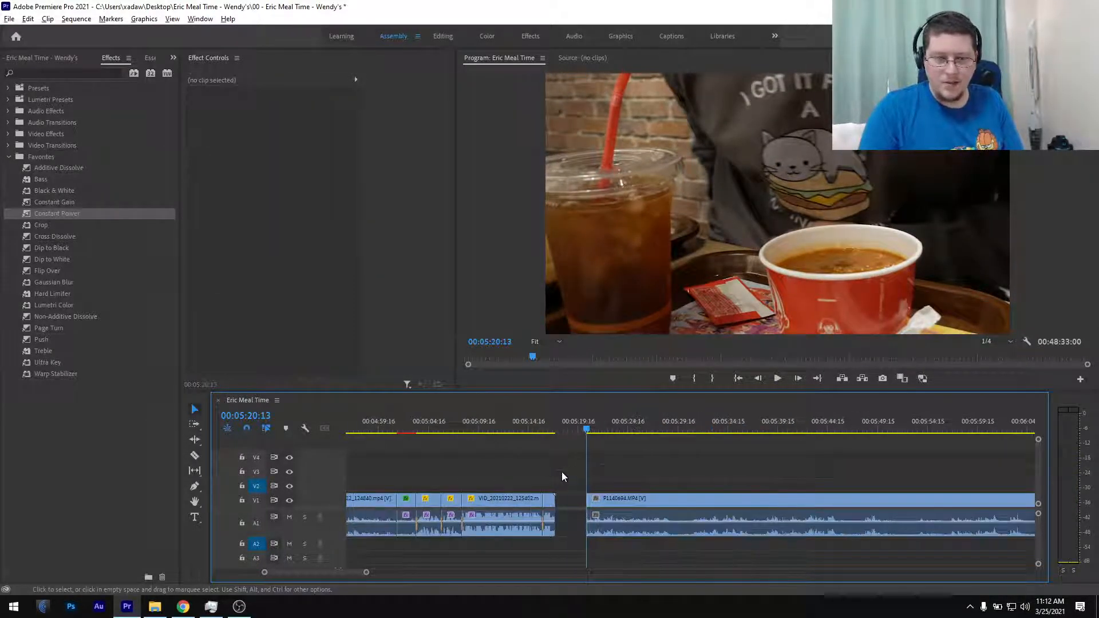
{"action": "key", "text": "equal"}
{"action": "key", "text": "equal"}
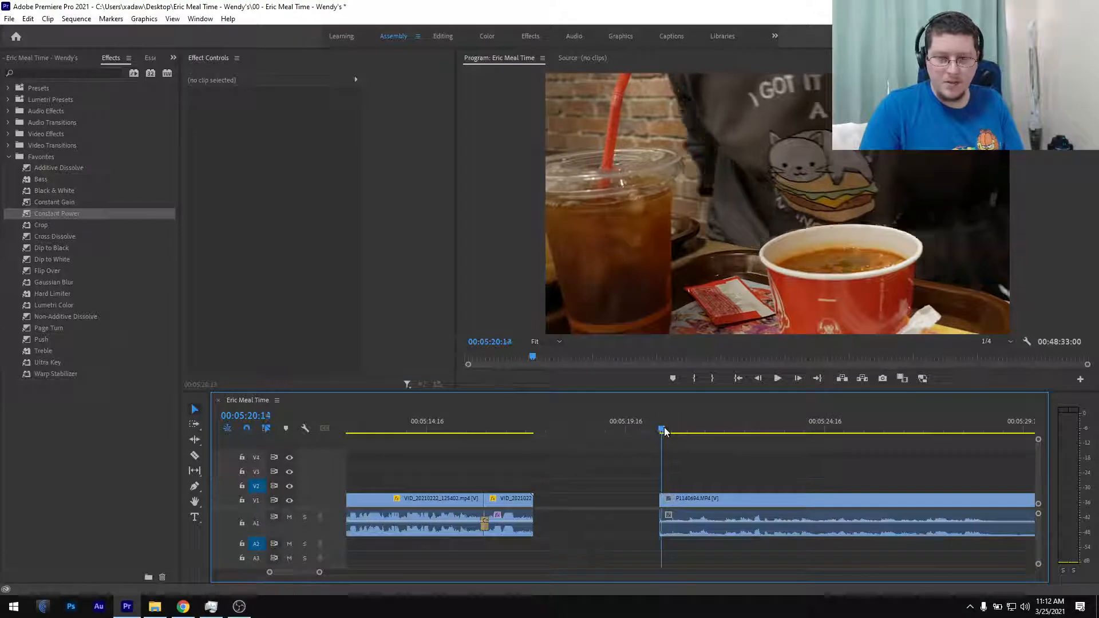
{"action": "left_click_drag", "start_coordinate": [662, 431], "coordinate": [680, 429]}
{"action": "left_click_drag", "start_coordinate": [673, 498], "coordinate": [553, 504]}
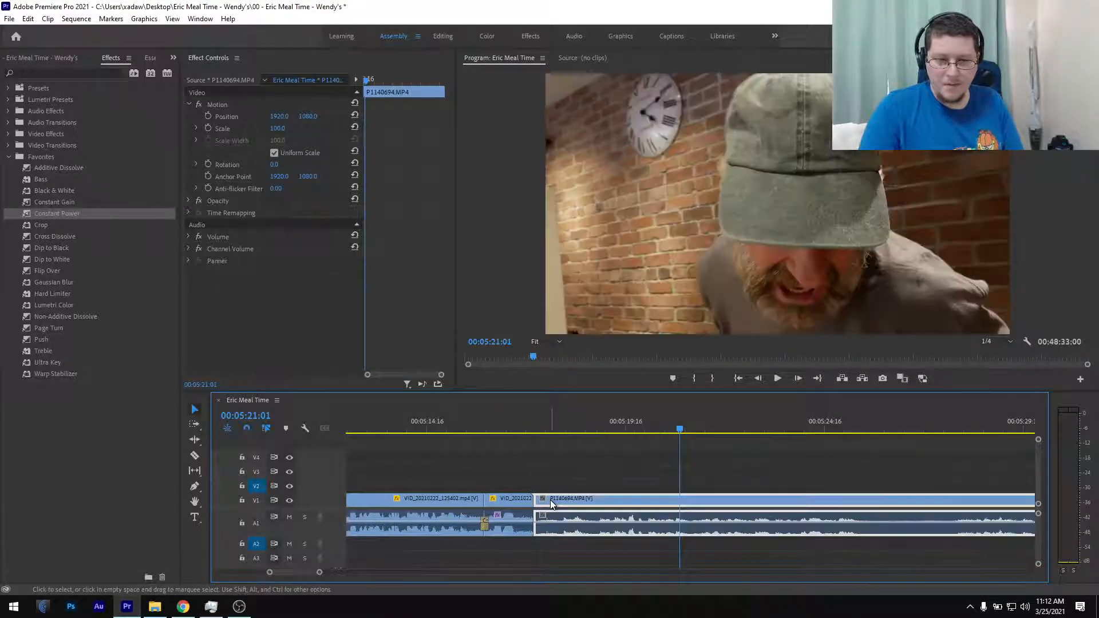
{"action": "left_click_drag", "start_coordinate": [67, 211], "coordinate": [537, 532]}
{"action": "left_click_drag", "start_coordinate": [493, 427], "coordinate": [526, 429]}
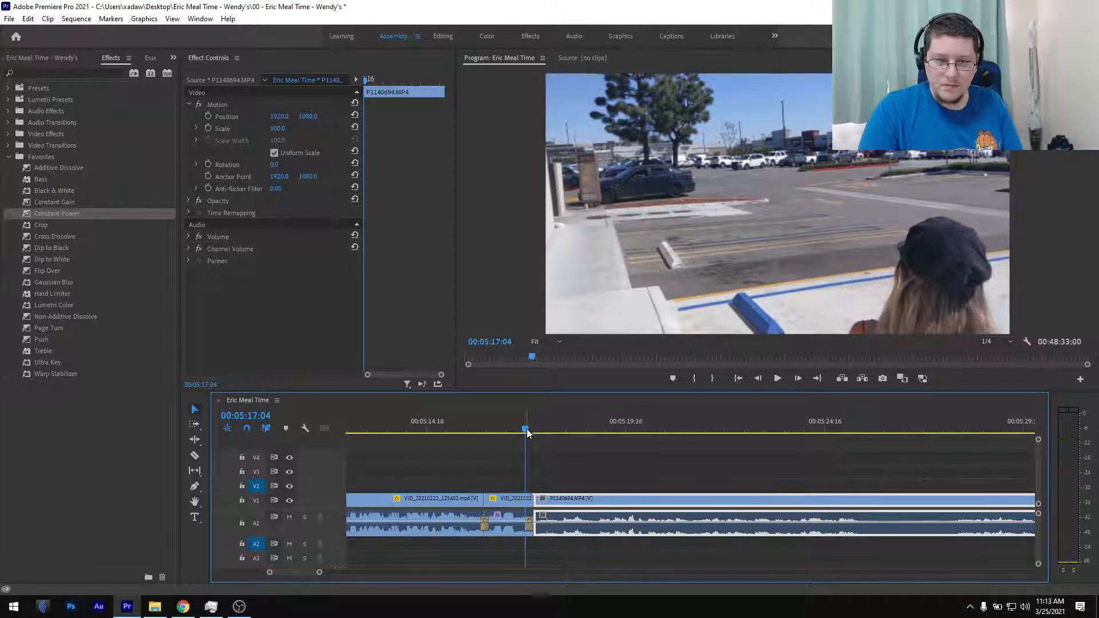
{"action": "key", "text": "ctrl+z"}
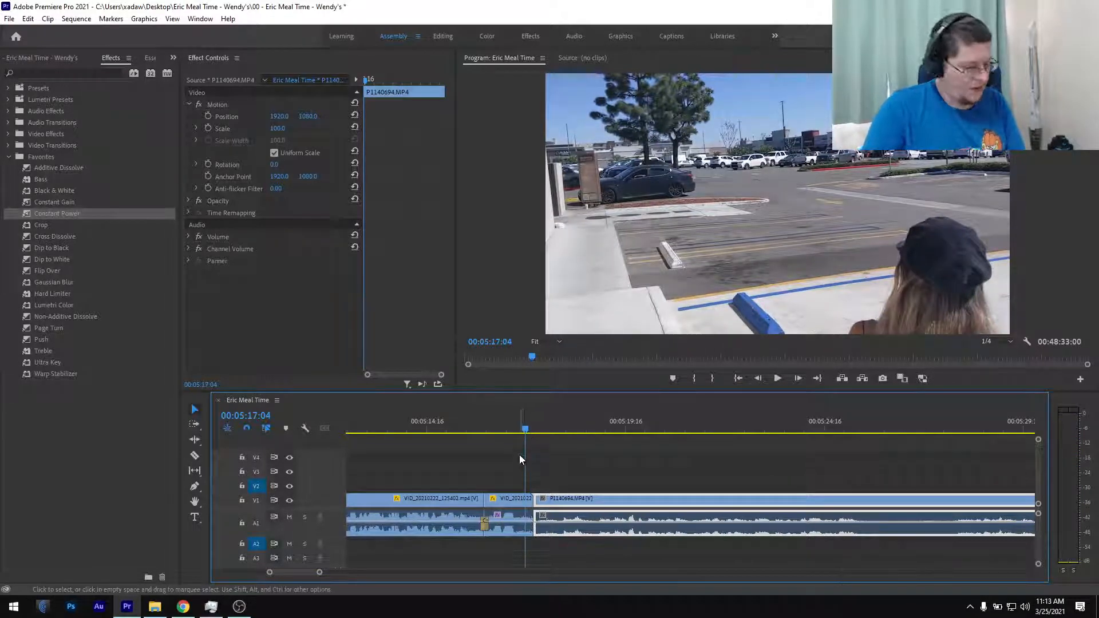
- Cut the VID clip before P1140694.MP4 at 00:05:17:03 and ripple delete its leftover end
{"action": "left_click_drag", "start_coordinate": [486, 420], "coordinate": [523, 428]}
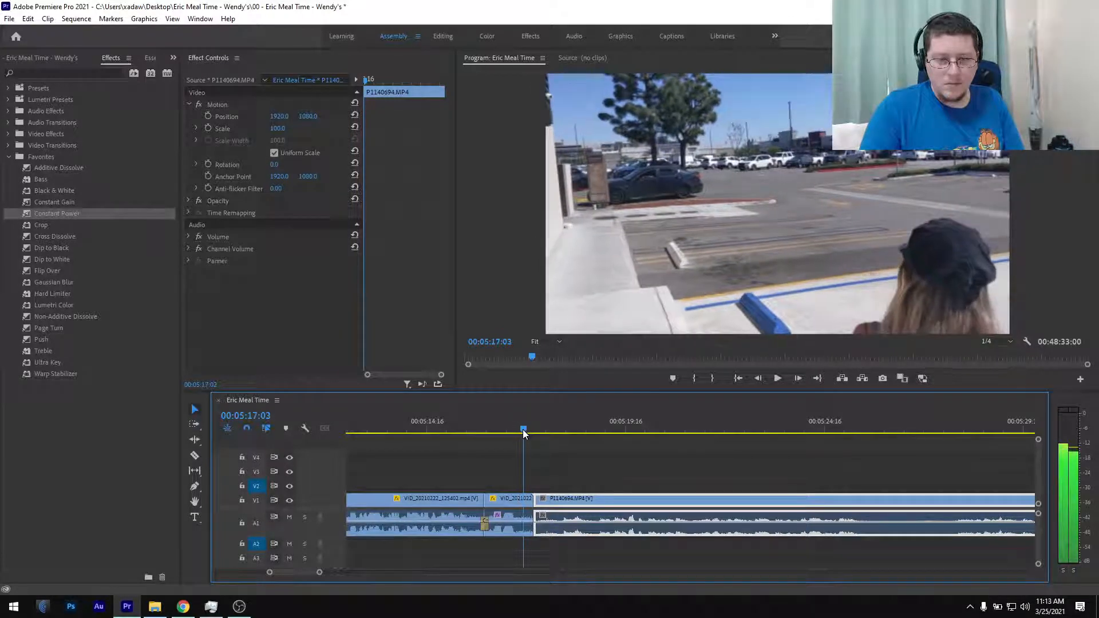
{"action": "left_click", "coordinate": [528, 496]}
{"action": "key", "text": "shift+Delete"}
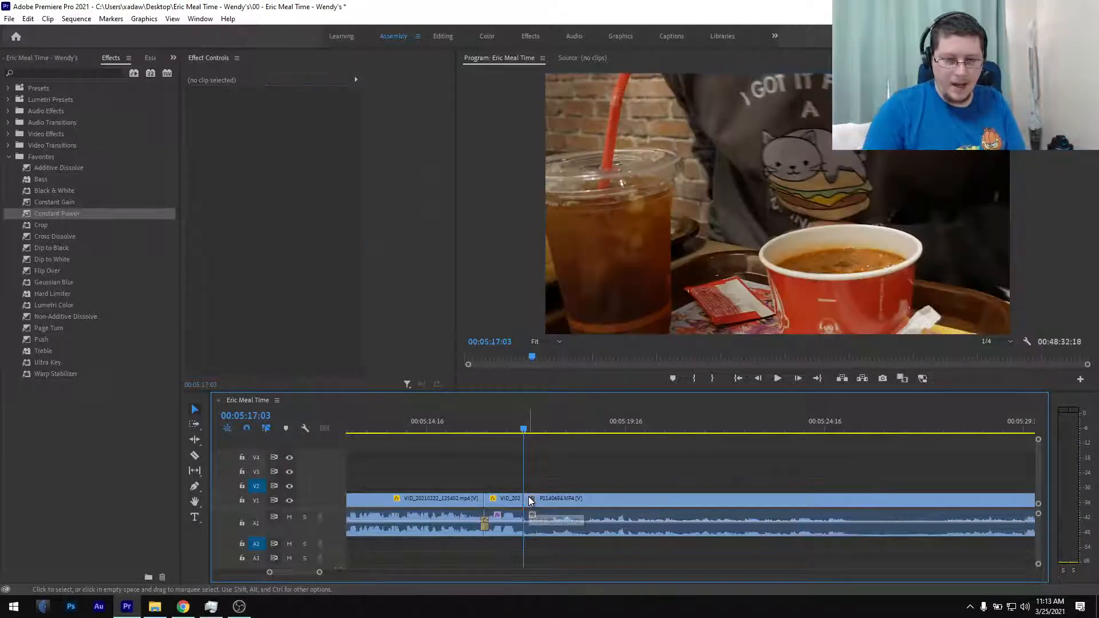
- Add Constant Power to the audio and Additive Dissolve to the video where the VID clip meets P1140694.MP4, and play the transition
{"action": "left_click", "coordinate": [494, 424]}
{"action": "left_click_drag", "start_coordinate": [72, 213], "coordinate": [524, 524]}
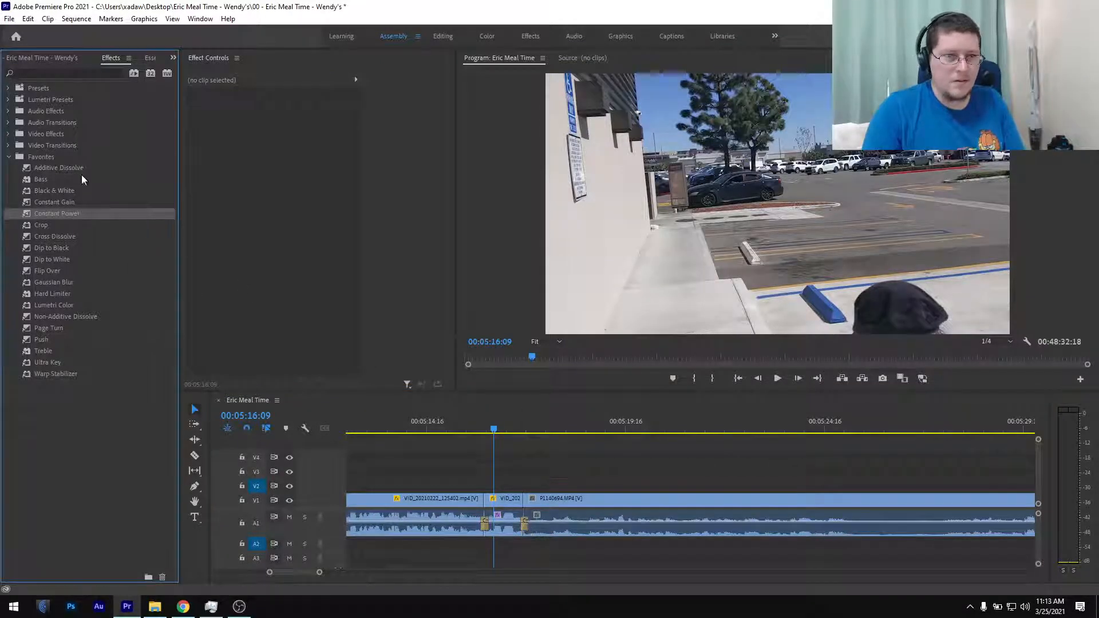
{"action": "left_click_drag", "start_coordinate": [82, 172], "coordinate": [527, 503]}
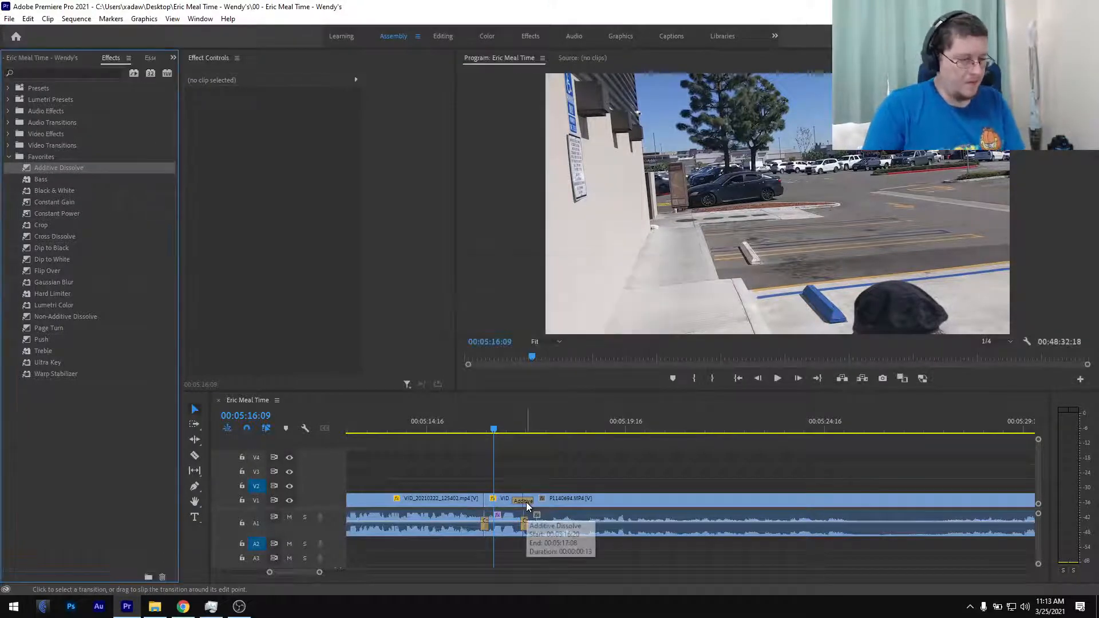
{"action": "key", "text": "space"}
{"action": "key", "text": "minus"}
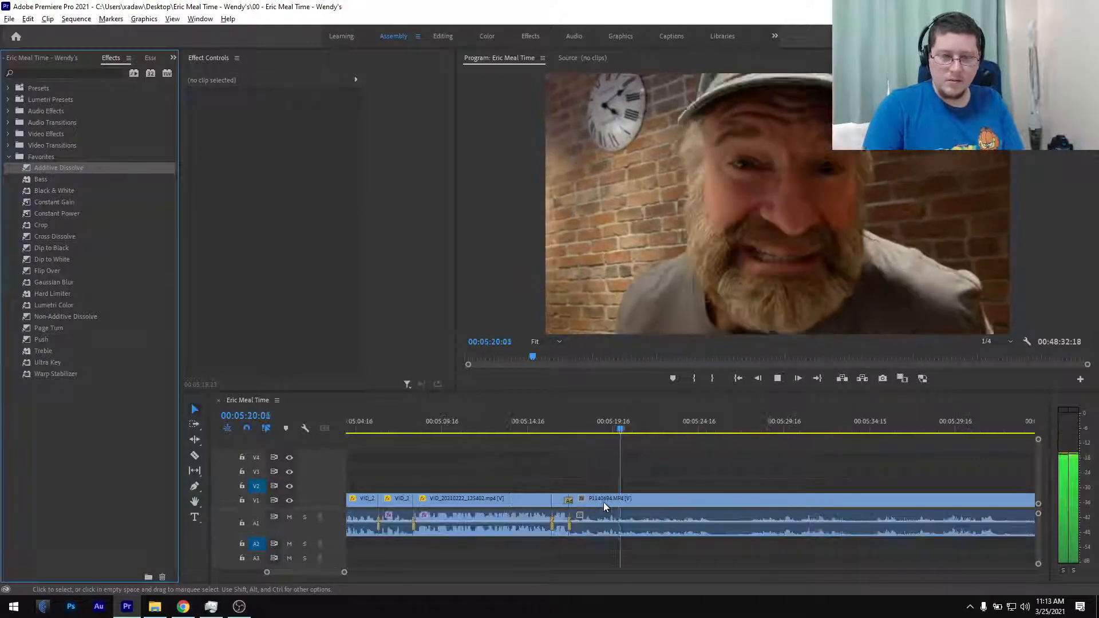
{"action": "key", "text": "minus"}
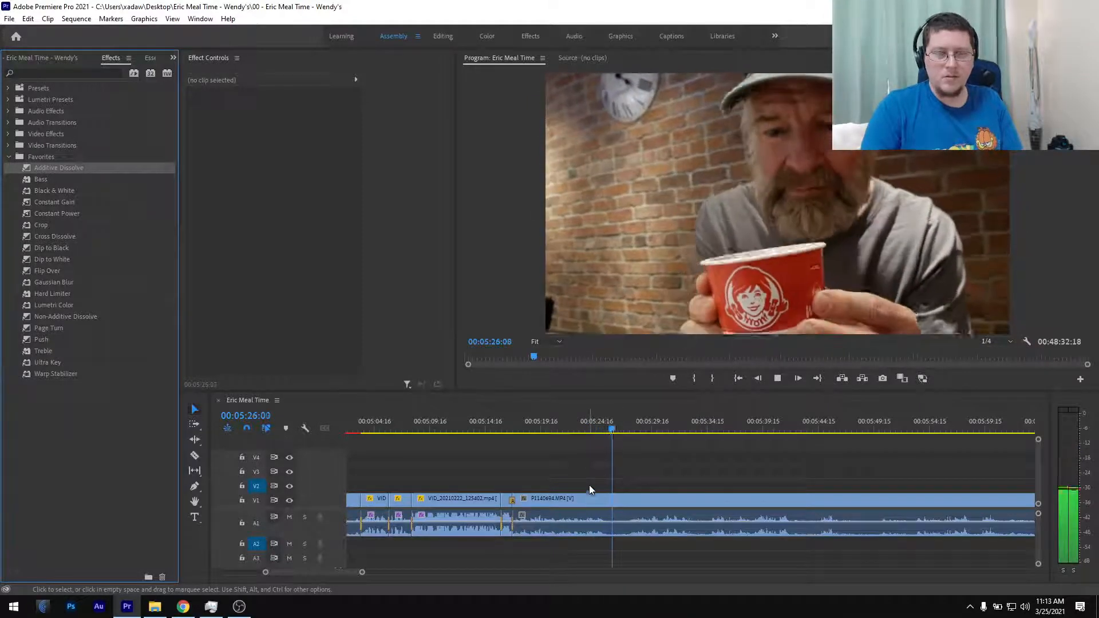
- Replay the start of P1140694.MP4 where the cup is shown and split the clip at about 00:05:23:15
{"action": "left_click", "coordinate": [554, 426]}
{"action": "scroll", "coordinate": [575, 461], "scroll_direction": "up", "scroll_amount": 1}
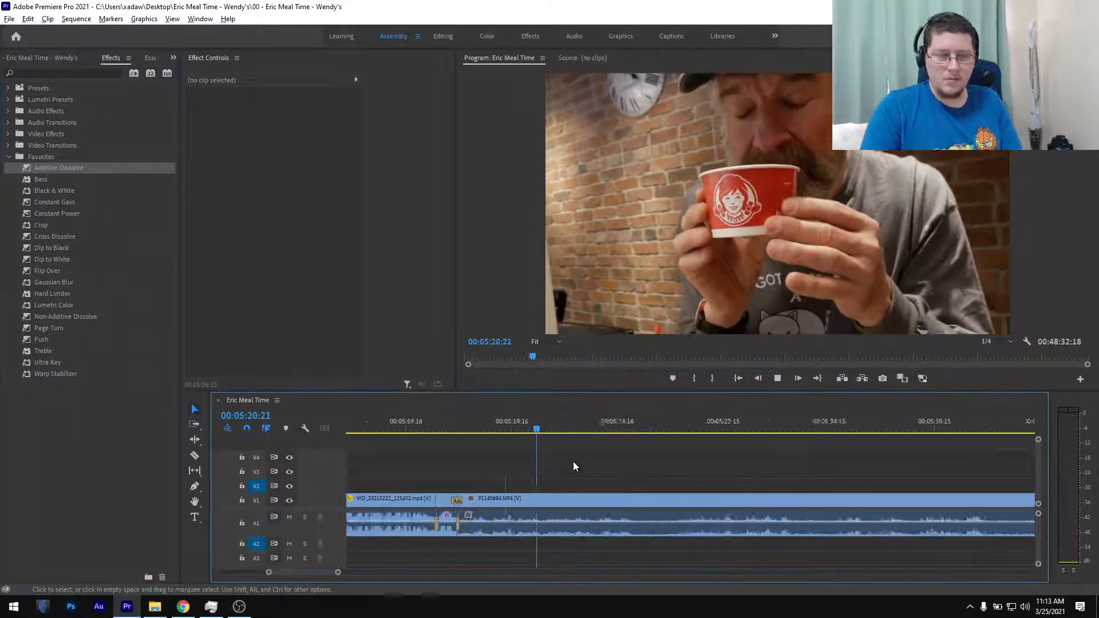
{"action": "scroll", "coordinate": [575, 461], "scroll_direction": "up", "scroll_amount": 2}
{"action": "key", "text": "space"}
{"action": "scroll", "coordinate": [618, 456], "scroll_direction": "up", "scroll_amount": 3}
{"action": "key", "text": "space"}
{"action": "left_click_drag", "start_coordinate": [548, 435], "coordinate": [574, 428]}
{"action": "key", "text": "ctrl+k"}
- Split P1140694.MP4 again at 00:05:26:01 and ripple delete the short section between the two cuts
{"action": "key", "text": "space"}
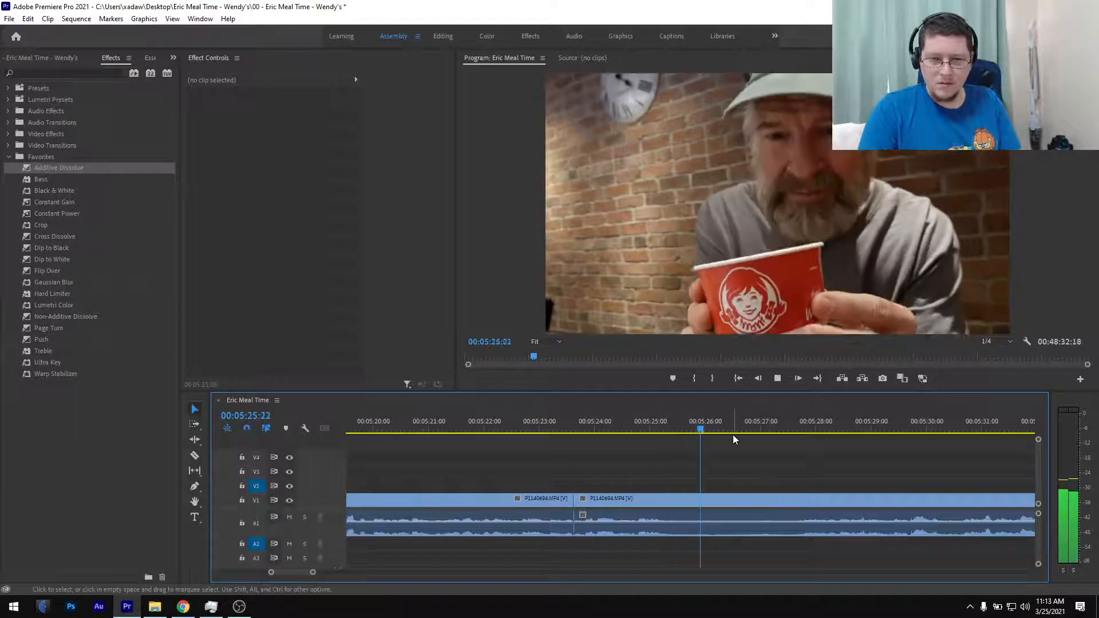
{"action": "left_click", "coordinate": [741, 441]}
{"action": "key", "text": "Left"}
{"action": "key", "text": "Left"}
{"action": "key", "text": "Left"}
{"action": "key", "text": "ctrl+k"}
{"action": "left_click", "coordinate": [692, 500]}
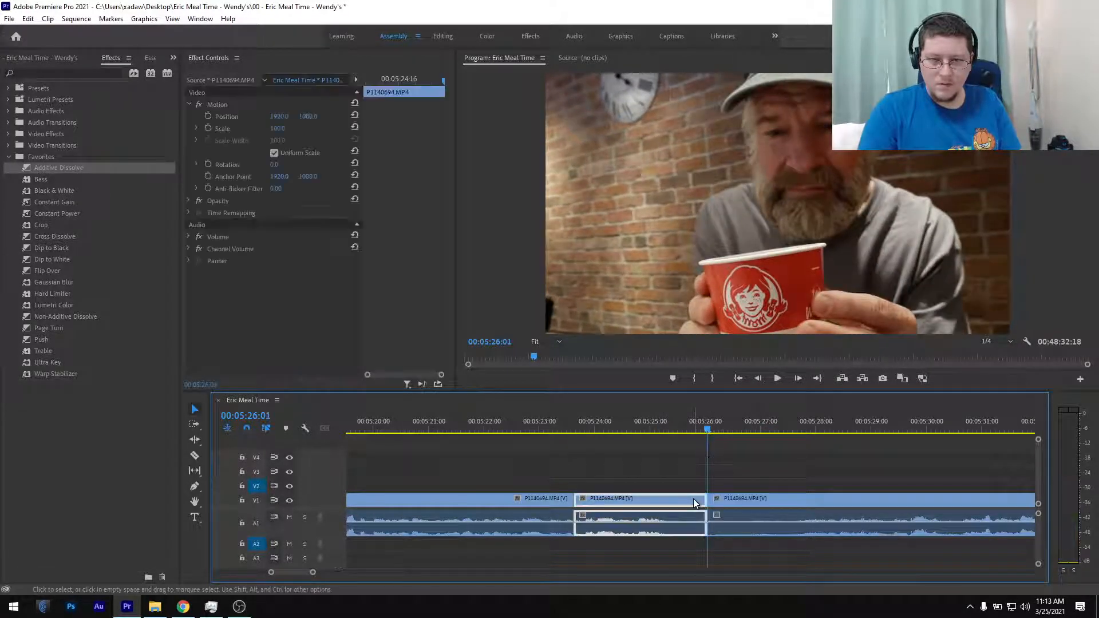
{"action": "key", "text": "shift+Delete"}
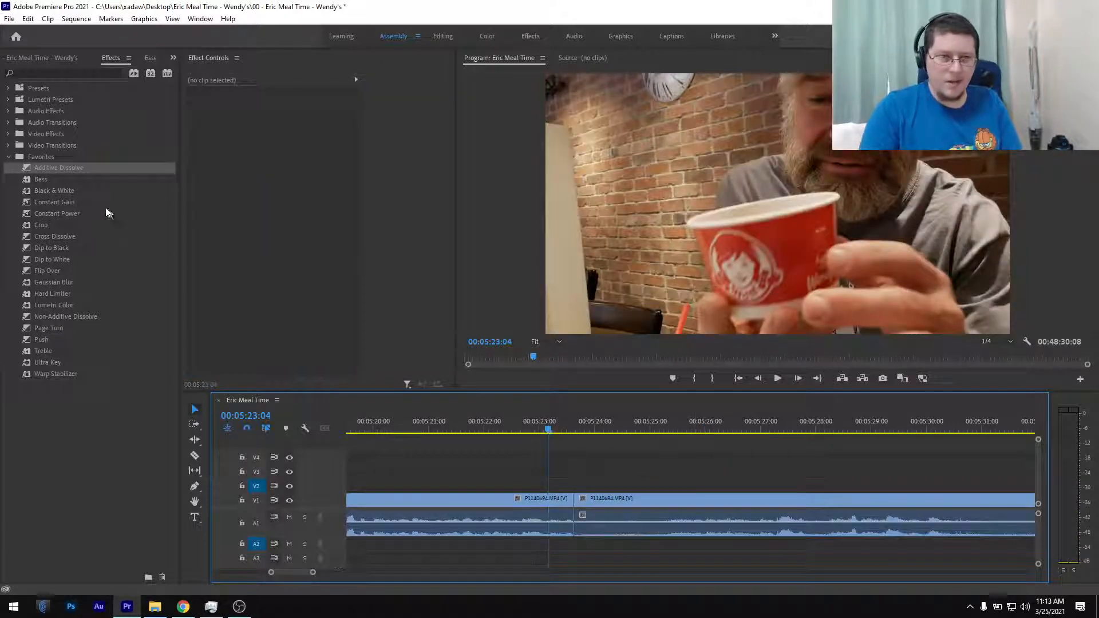
- Add a Constant Power audio transition at the new cut in P1140694.MP4 and play on through the following footage
{"action": "left_click_drag", "start_coordinate": [72, 215], "coordinate": [574, 525]}
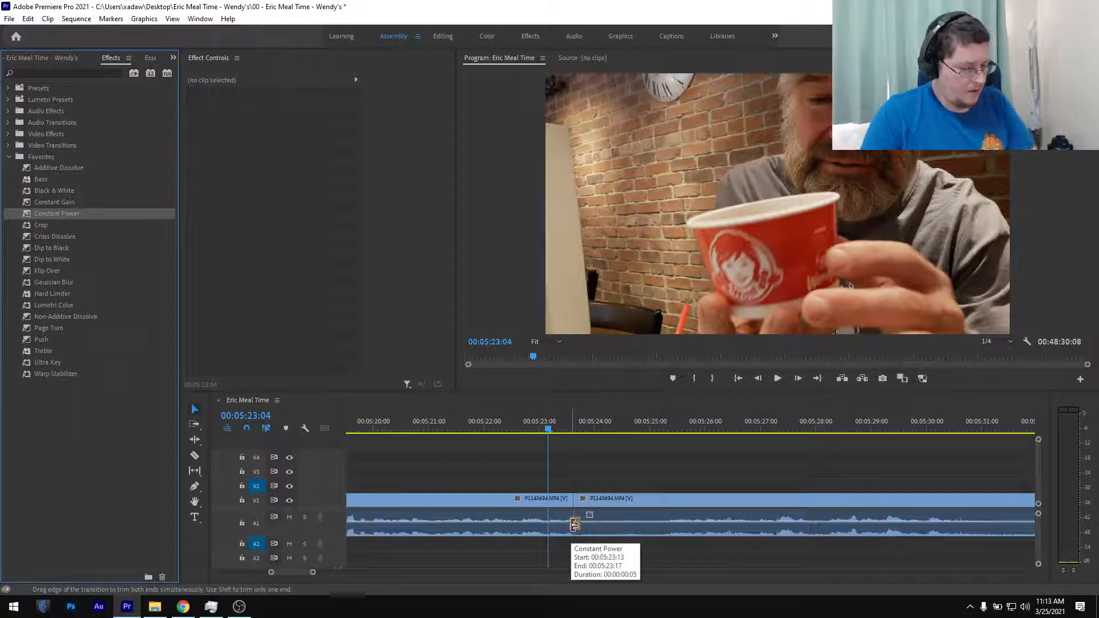
{"action": "key", "text": "space"}
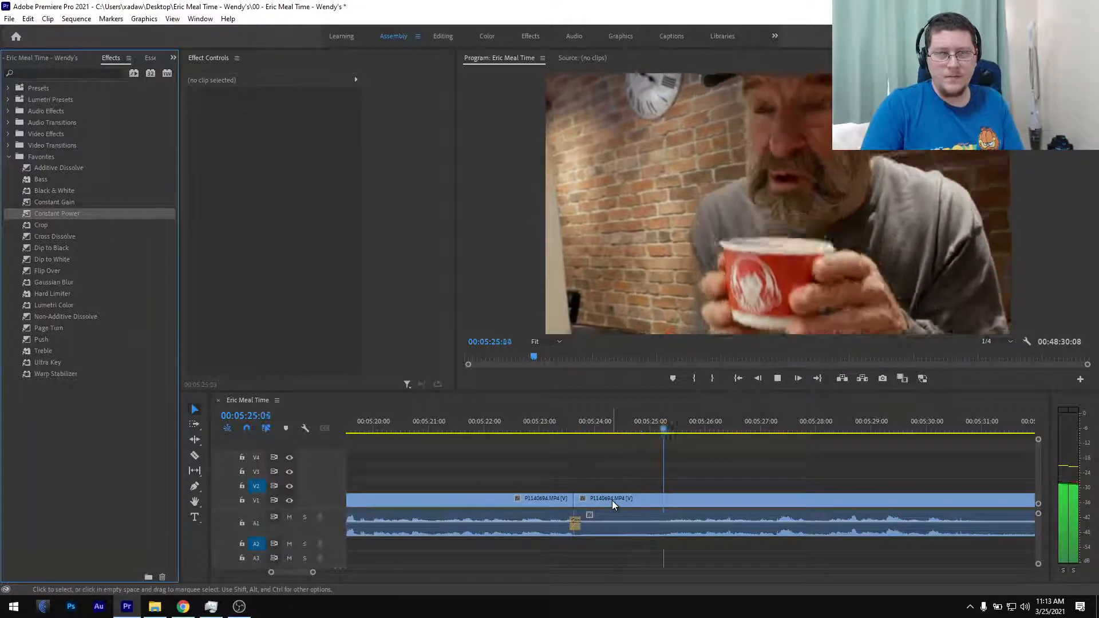
{"action": "scroll", "coordinate": [654, 521], "scroll_direction": "down", "scroll_amount": 4}
{"action": "scroll", "coordinate": [653, 519], "scroll_direction": "down", "scroll_amount": 3}
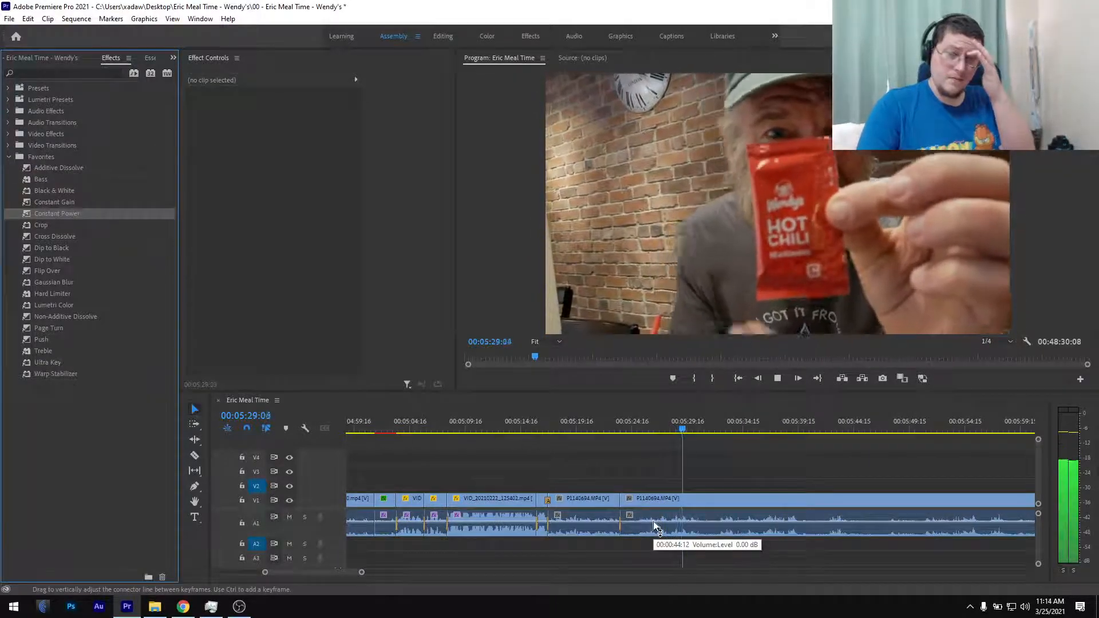
{"action": "scroll", "coordinate": [653, 520], "scroll_direction": "down", "scroll_amount": 2}
{"action": "scroll", "coordinate": [653, 520], "scroll_direction": "down", "scroll_amount": 4}
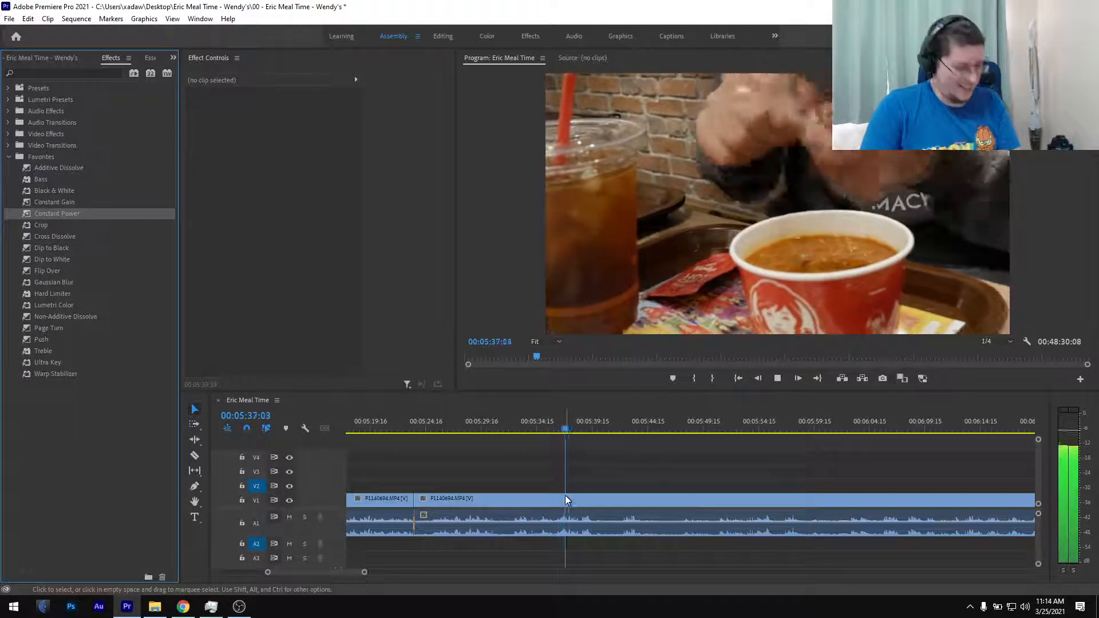
{"action": "key", "text": "space"}
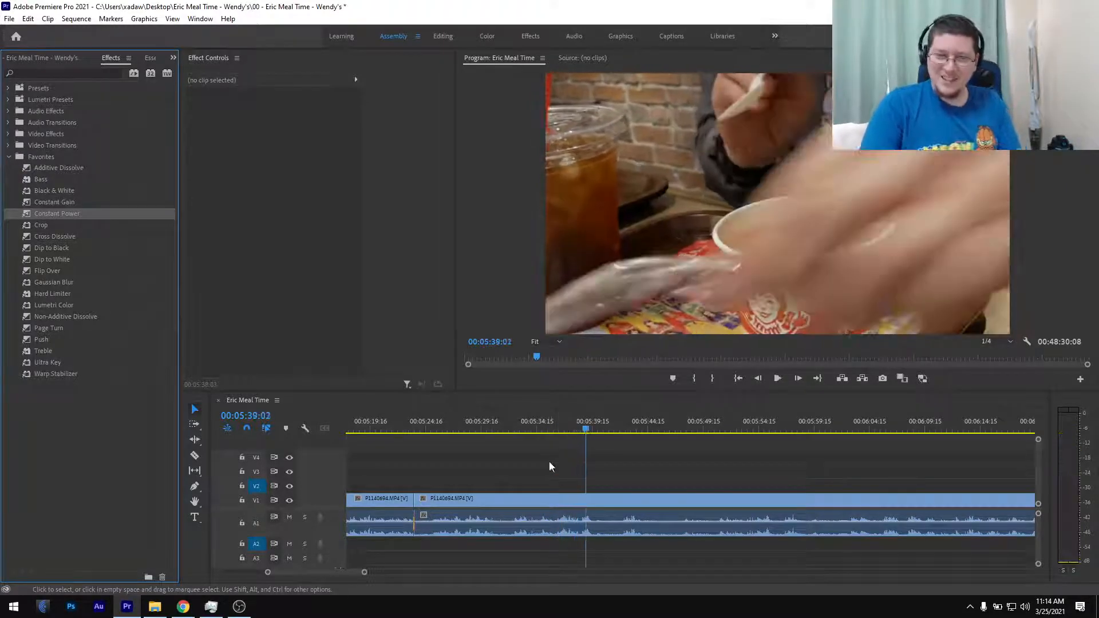
- Replay the footage with the chili seasoning packet, split P1140694.MP4 at 00:05:36:06, and save the project
{"action": "left_click", "coordinate": [503, 429]}
{"action": "scroll", "coordinate": [510, 462], "scroll_direction": "up", "scroll_amount": 2}
{"action": "key", "text": "space"}
{"action": "scroll", "coordinate": [511, 463], "scroll_direction": "up", "scroll_amount": 1}
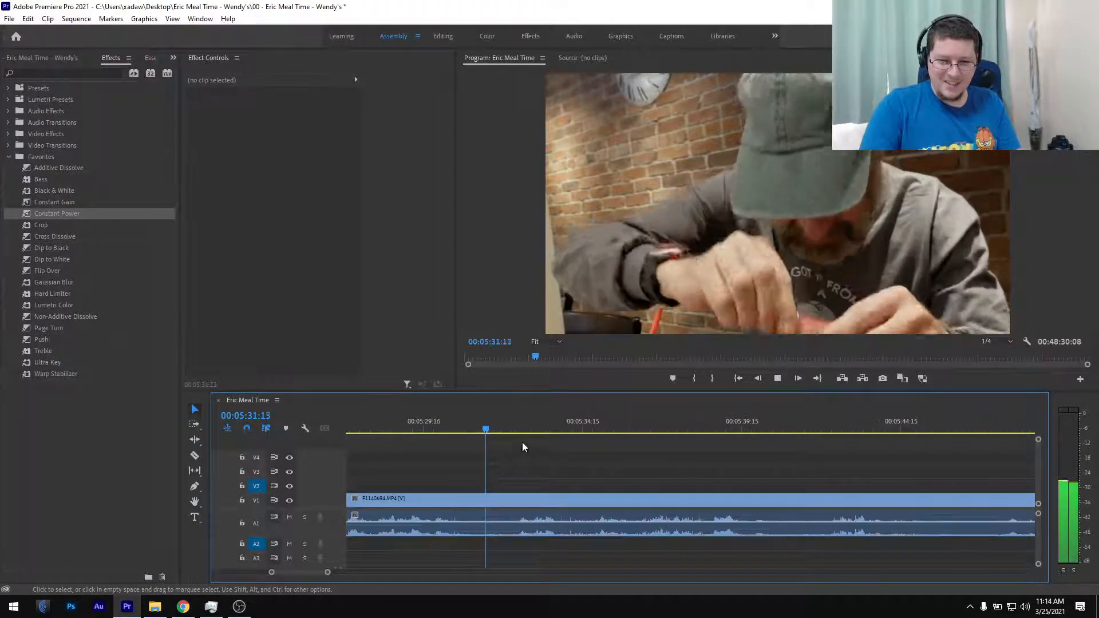
{"action": "left_click_drag", "start_coordinate": [520, 427], "coordinate": [634, 431]}
{"action": "key", "text": "space"}
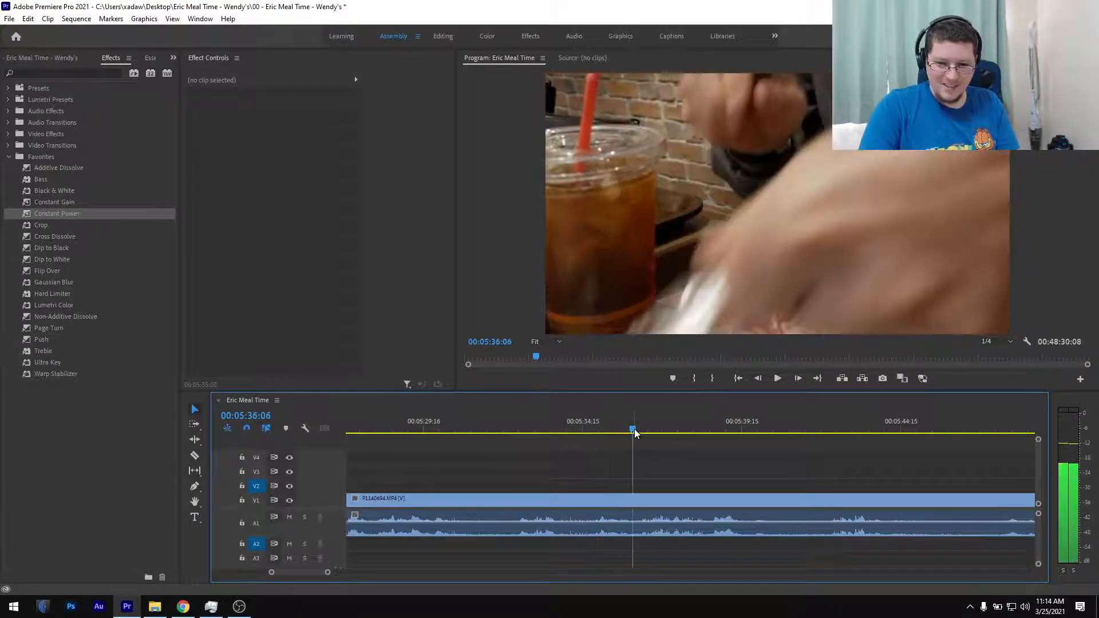
{"action": "key", "text": "ctrl+k"}
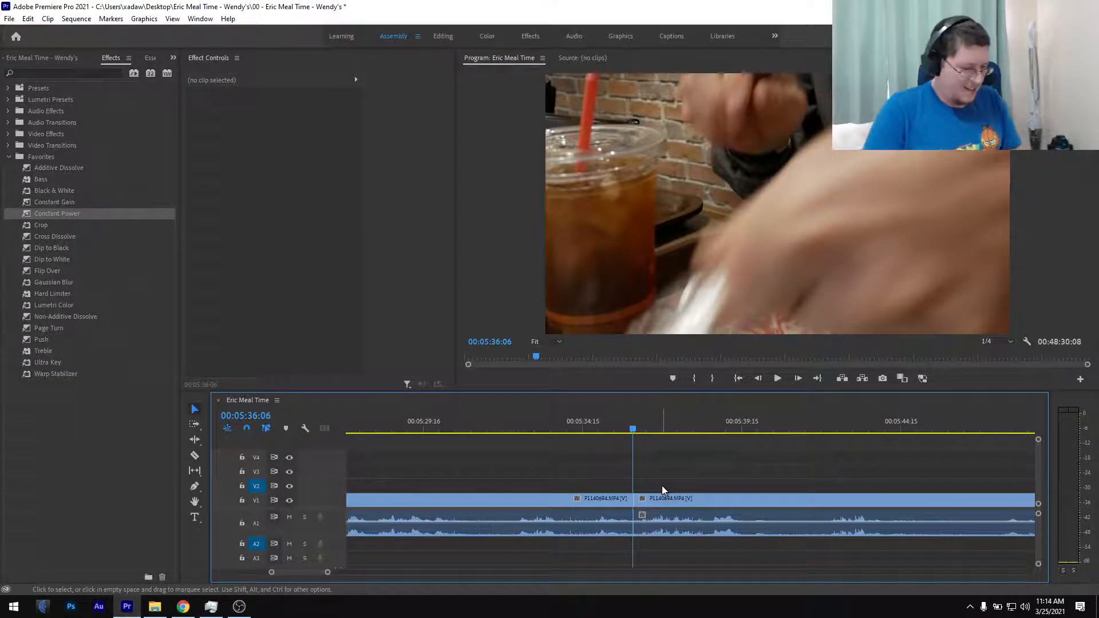
{"action": "key", "text": "ctrl+s"}
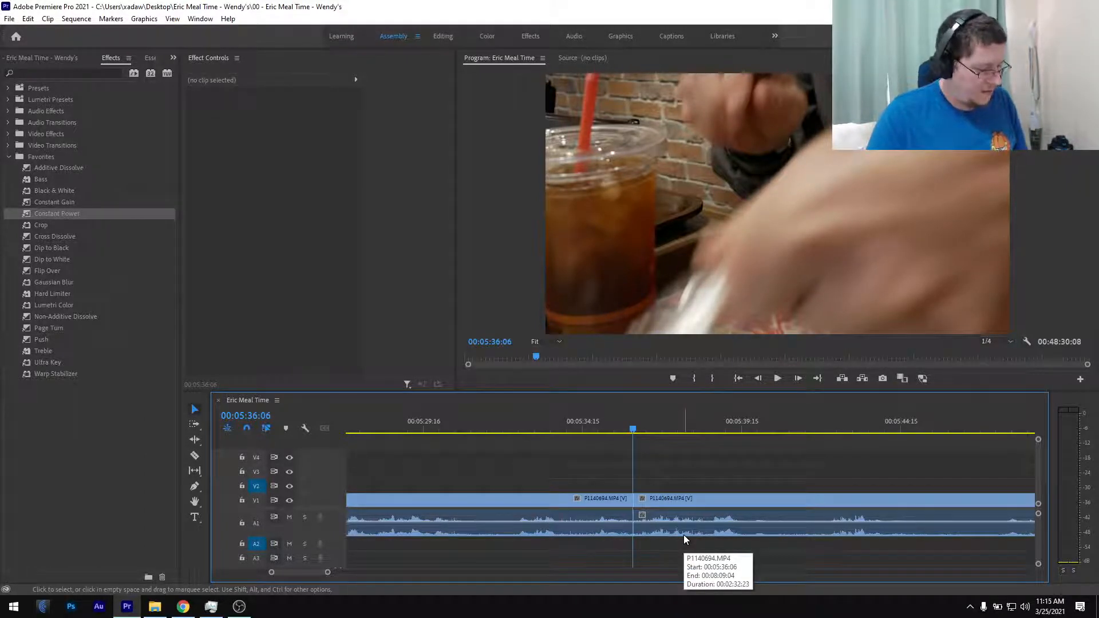
{"action": "scroll", "coordinate": [686, 527], "scroll_direction": "down", "scroll_amount": 5}
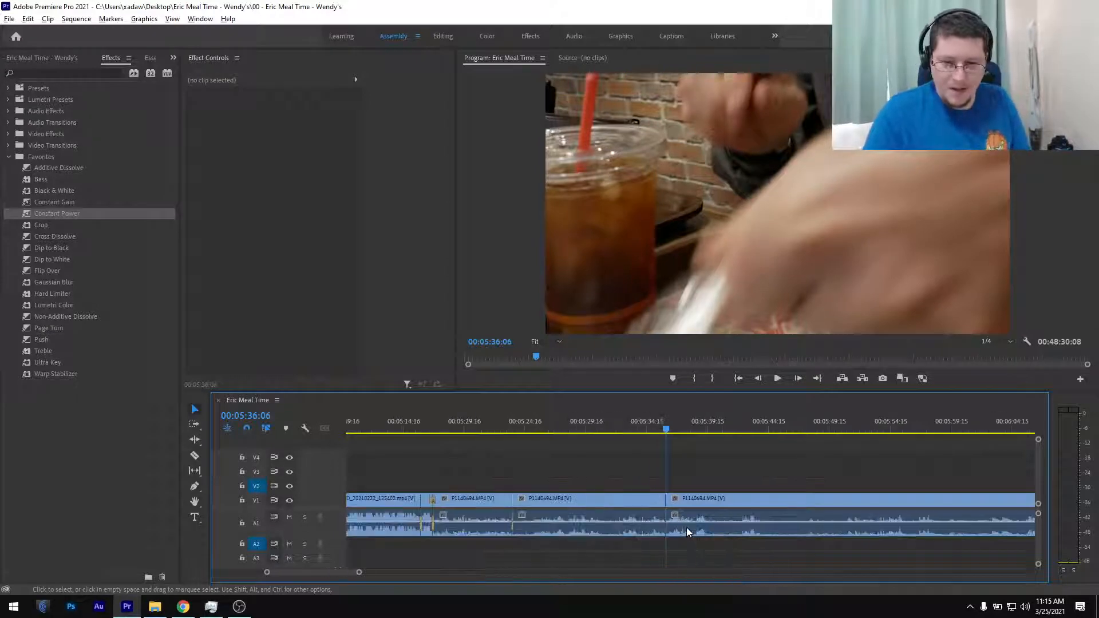
- Play P1140694.MP4 on from the 00:05:36:06 cut and split the clip at 00:05:47:07
{"action": "scroll", "coordinate": [686, 527], "scroll_direction": "down", "scroll_amount": 5}
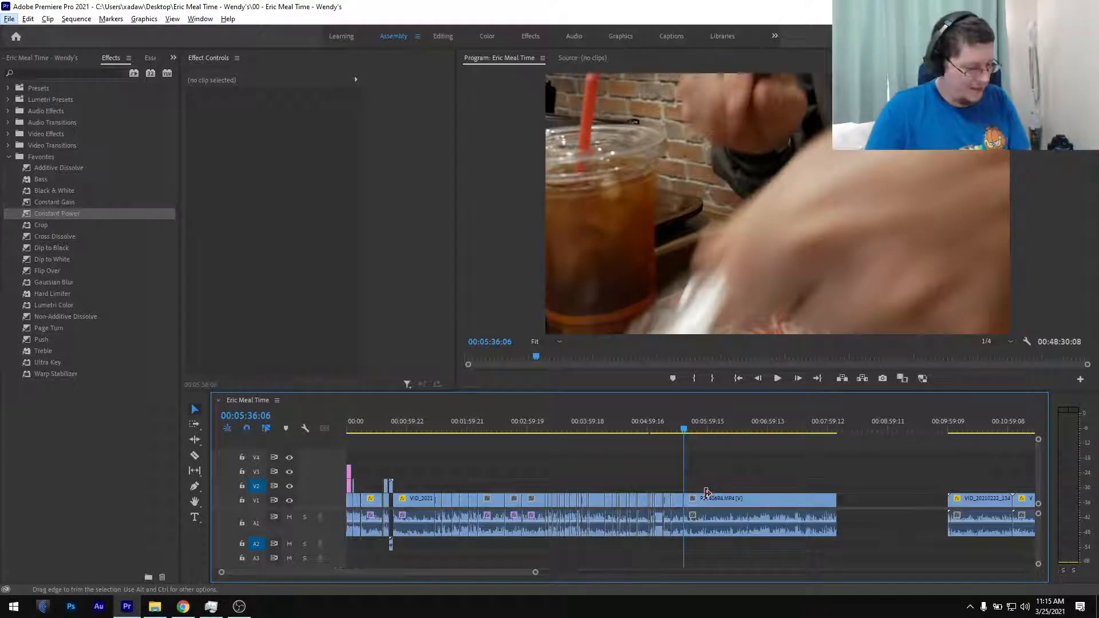
{"action": "scroll", "coordinate": [706, 494], "scroll_direction": "down", "scroll_amount": 5}
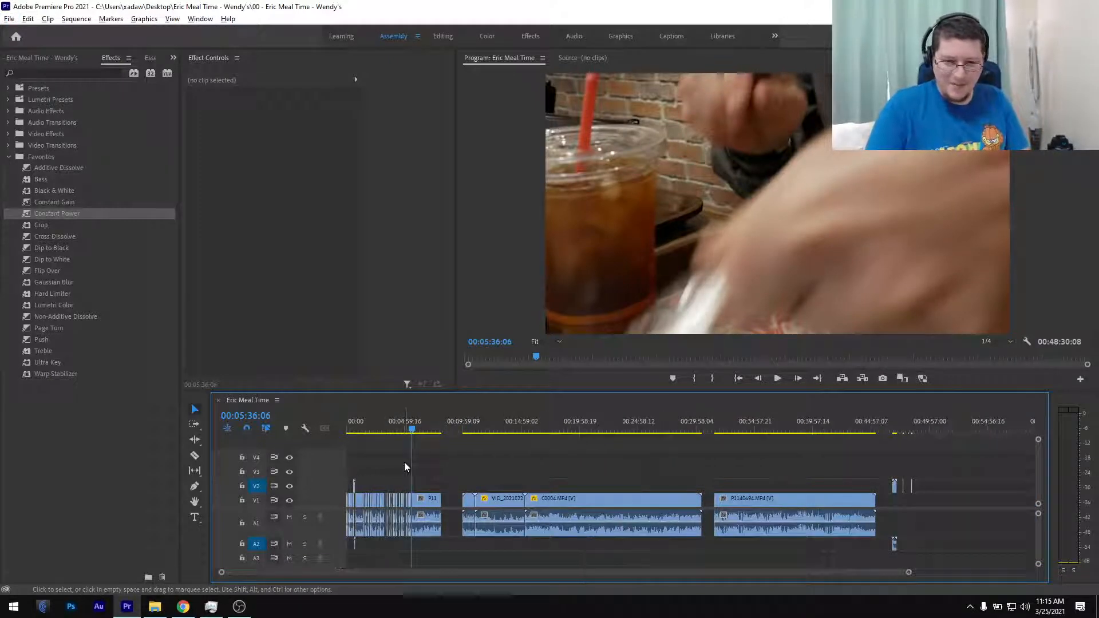
{"action": "scroll", "coordinate": [408, 465], "scroll_direction": "up", "scroll_amount": 10}
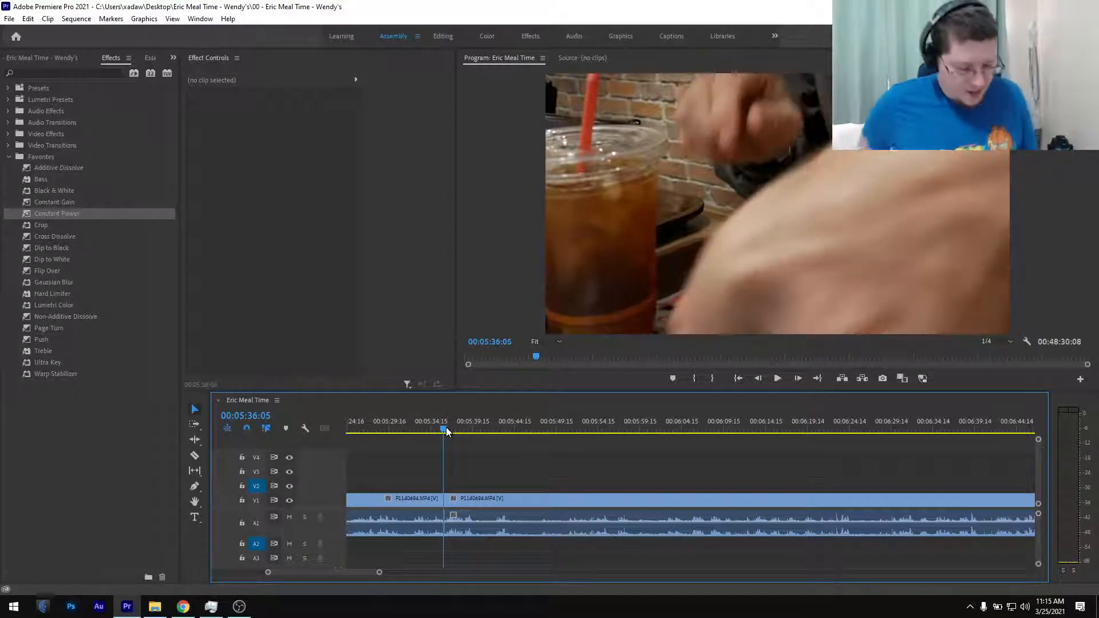
{"action": "key", "text": "space"}
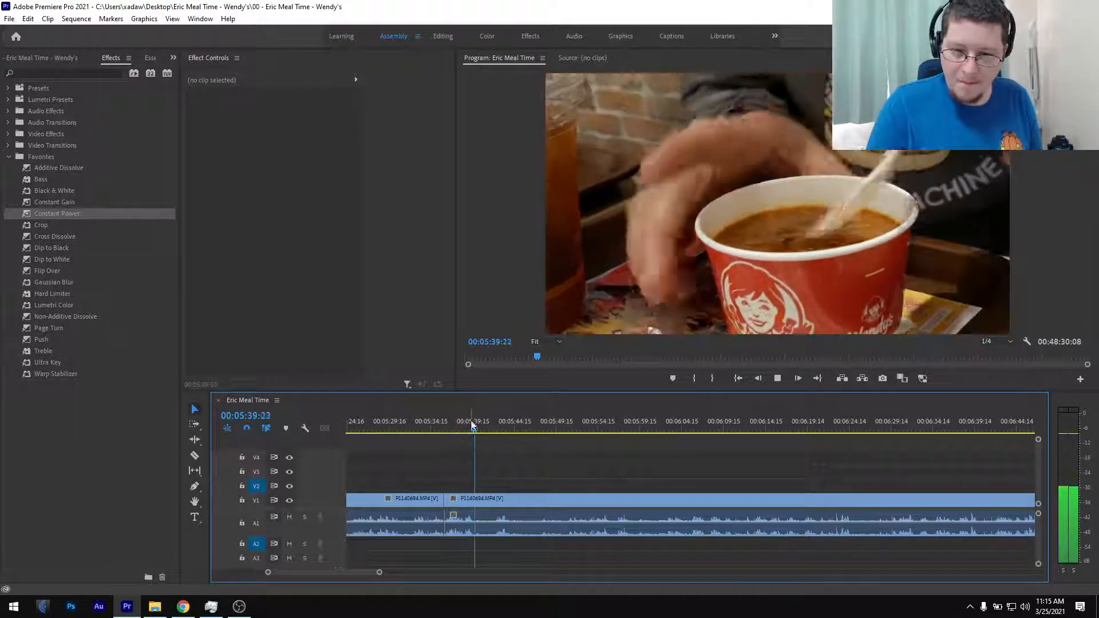
{"action": "left_click", "coordinate": [495, 430]}
{"action": "left_click_drag", "start_coordinate": [497, 430], "coordinate": [535, 448]}
{"action": "key", "text": "ctrl+k"}
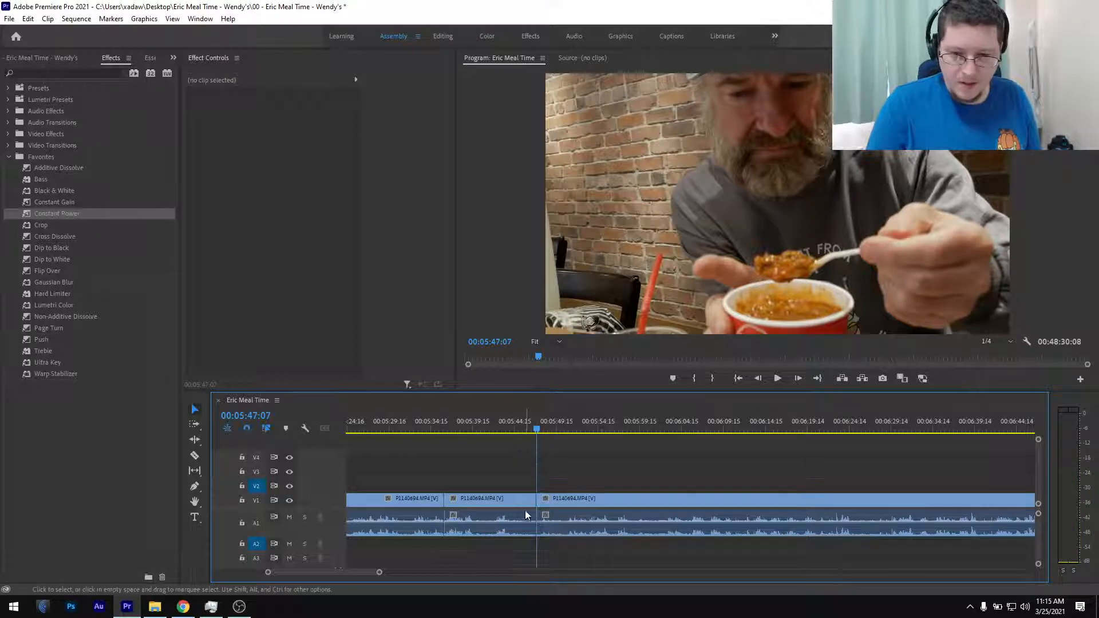
- Ripple delete the section between 00:05:36:06 and 00:05:47:07, add a Constant Power audio transition at the join, and save the project
{"action": "left_click", "coordinate": [525, 506]}
{"action": "key", "text": "shift+Delete"}
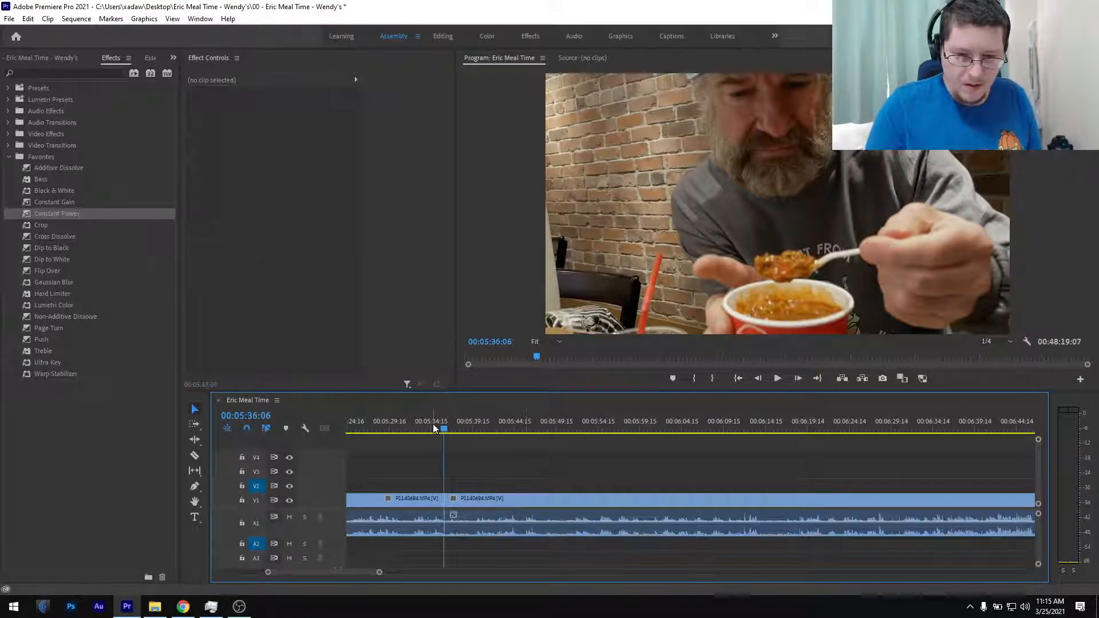
{"action": "left_click_drag", "start_coordinate": [70, 215], "coordinate": [448, 517]}
{"action": "key", "text": "ctrl+s"}
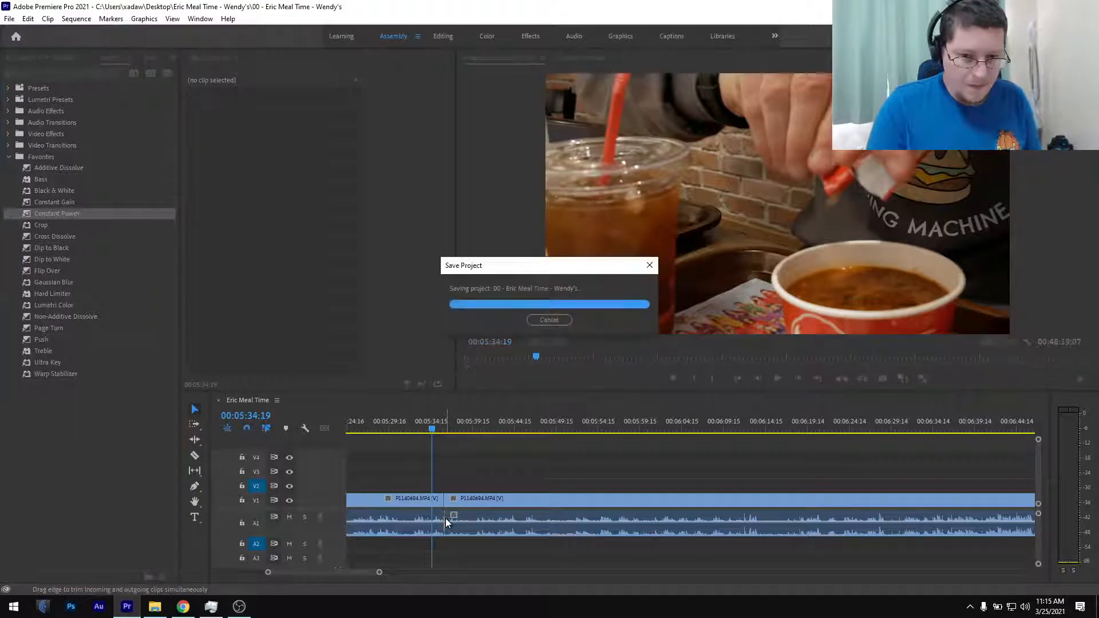
- Skim the remaining P1140694.MP4 footage around 00:07:10:16 and 00:06:44:02 and check how much of the clip is left
{"action": "scroll", "coordinate": [445, 521], "scroll_direction": "down", "scroll_amount": 5}
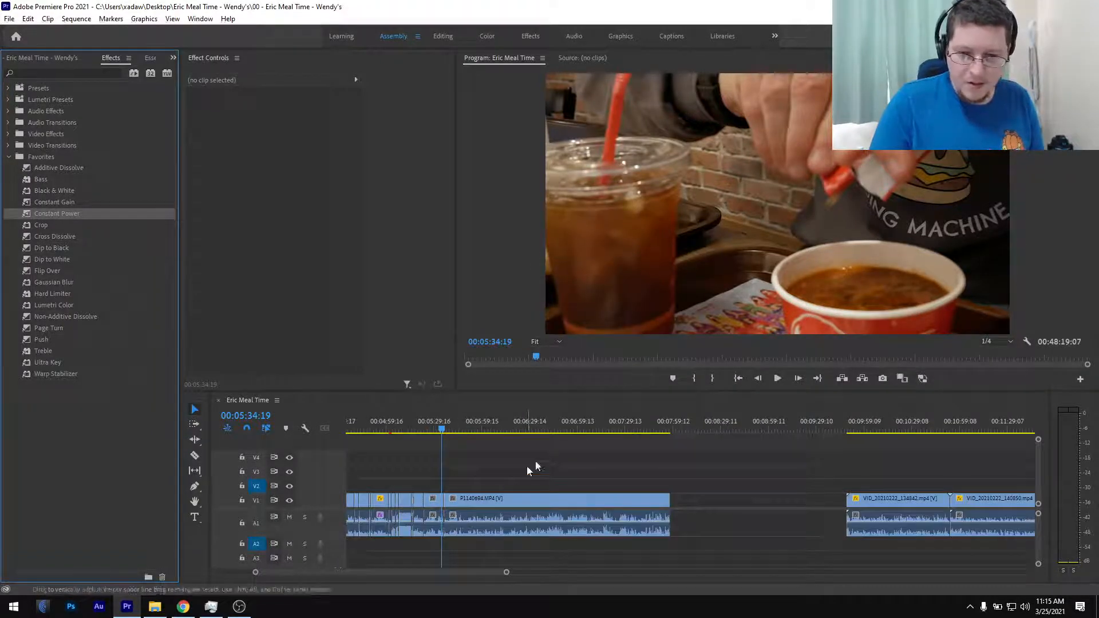
{"action": "left_click_drag", "start_coordinate": [571, 429], "coordinate": [595, 429]}
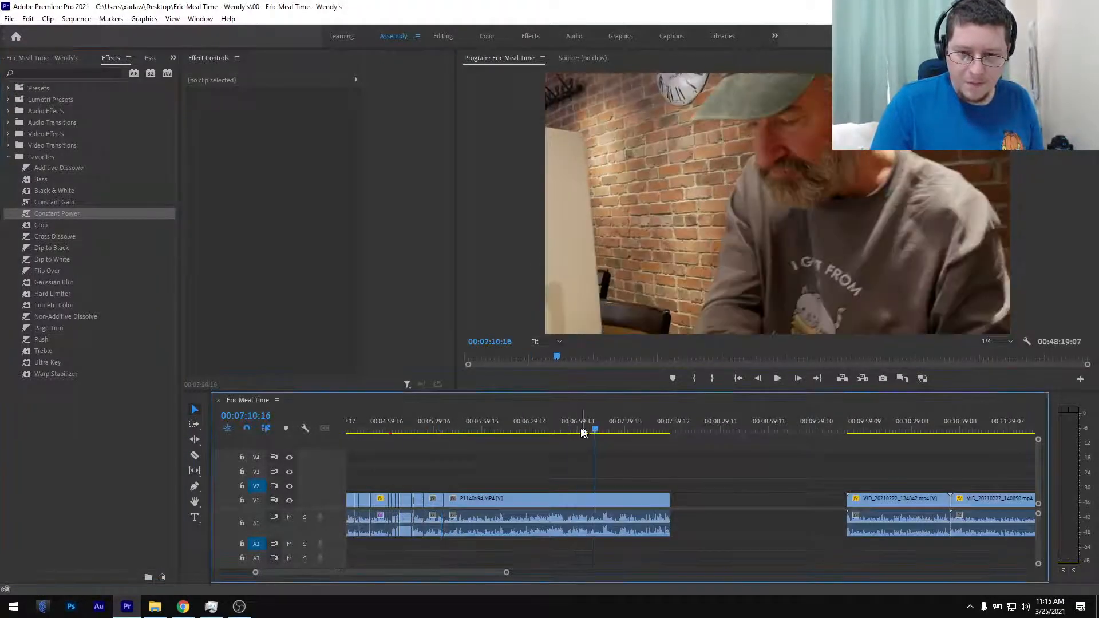
{"action": "left_click", "coordinate": [553, 424]}
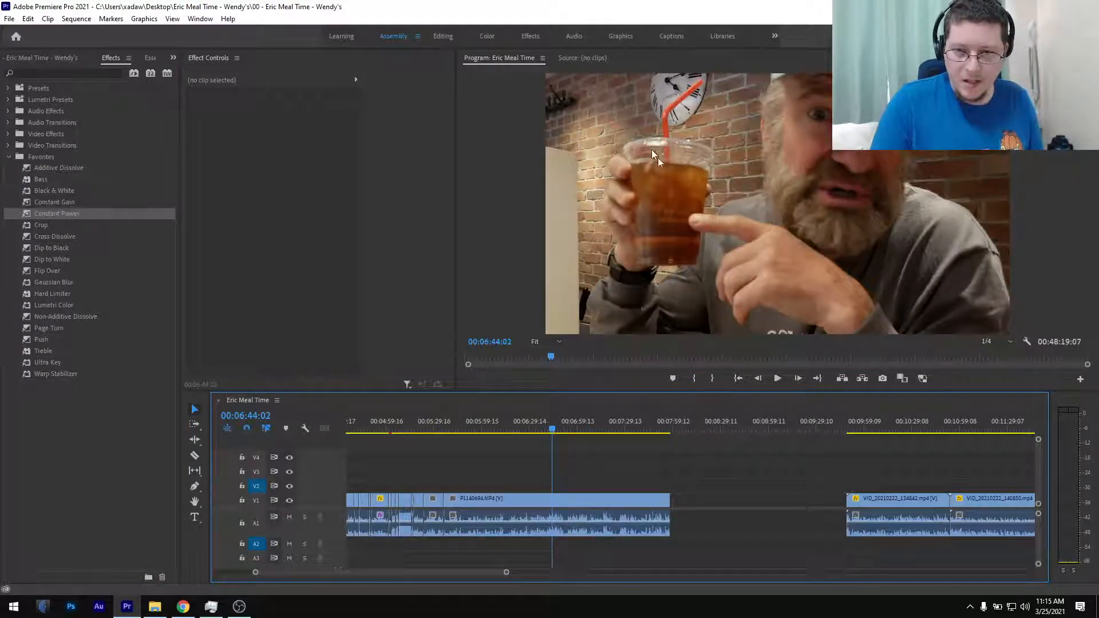
{"action": "left_click", "coordinate": [608, 503]}
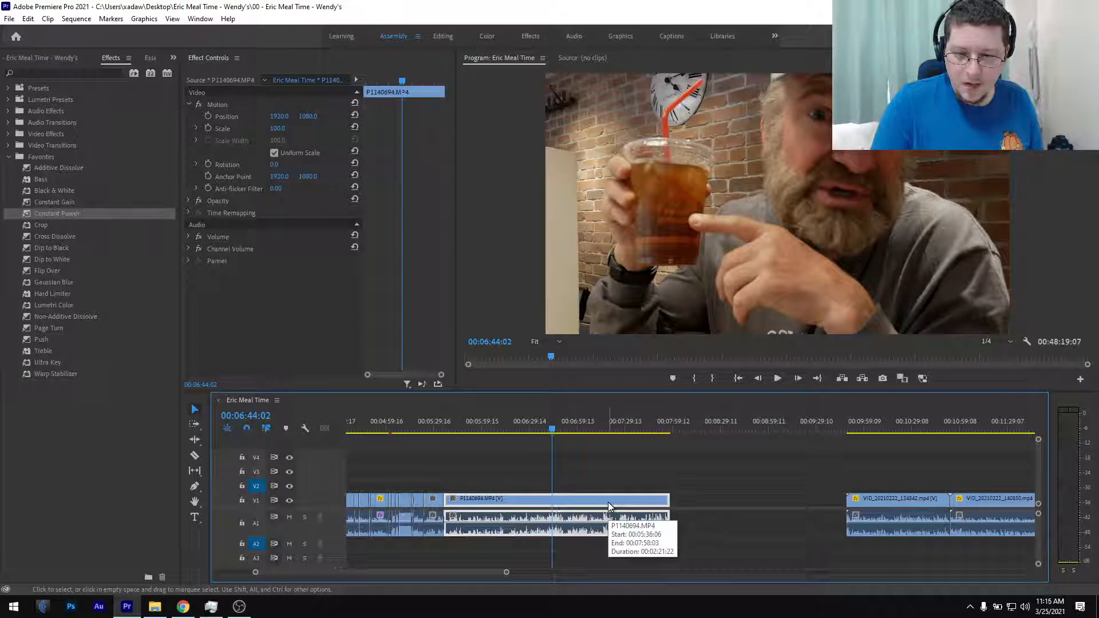
- Replay the chili tasting after the 00:05:36:06 cut and split P1140694.MP4 at 00:05:43:09
{"action": "left_click", "coordinate": [448, 423]}
{"action": "key", "text": "="}
{"action": "key", "text": "="}
{"action": "key", "text": "="}
{"action": "scroll", "coordinate": [459, 462], "scroll_direction": "up", "scroll_amount": 3}
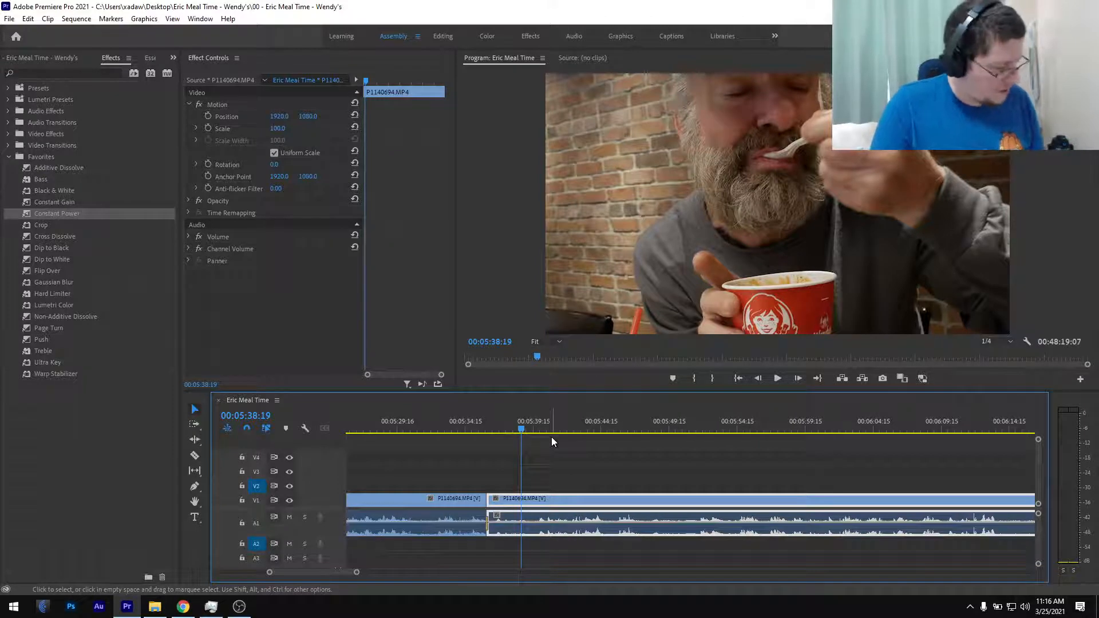
{"action": "key", "text": "space"}
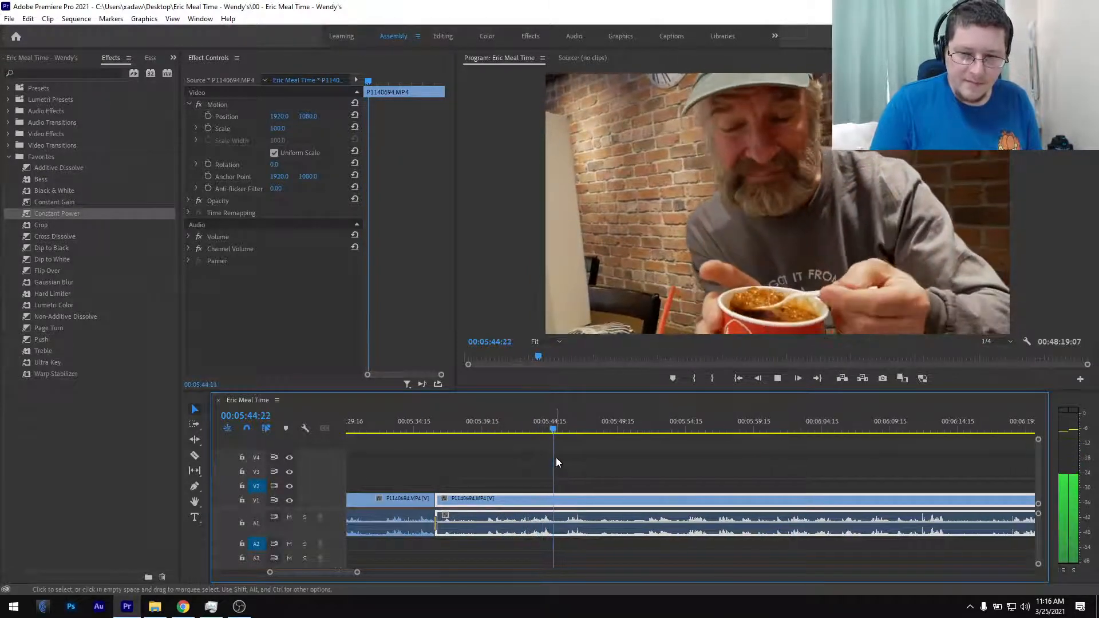
{"action": "scroll", "coordinate": [557, 460], "scroll_direction": "up", "scroll_amount": 3}
{"action": "left_click_drag", "start_coordinate": [491, 438], "coordinate": [516, 440]}
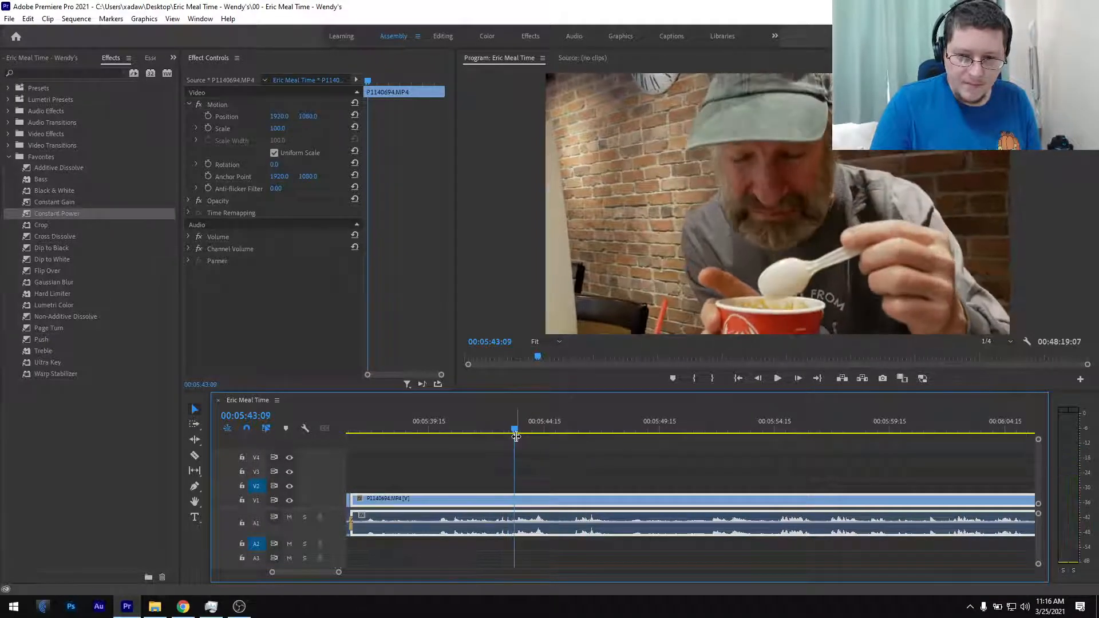
{"action": "key", "text": "ctrl+k"}
- Split P1140694.MP4 again at 00:05:45:18 and ripple delete the short section after the 00:05:43:09 cut
{"action": "key", "text": "space"}
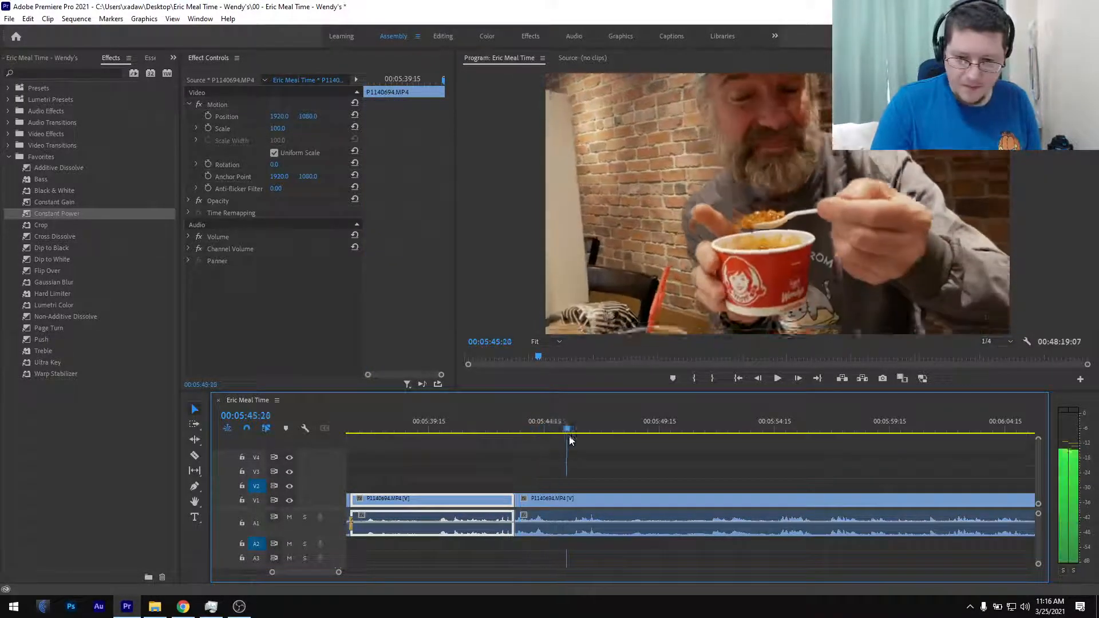
{"action": "key", "text": "space"}
{"action": "key", "text": "ctrl+k"}
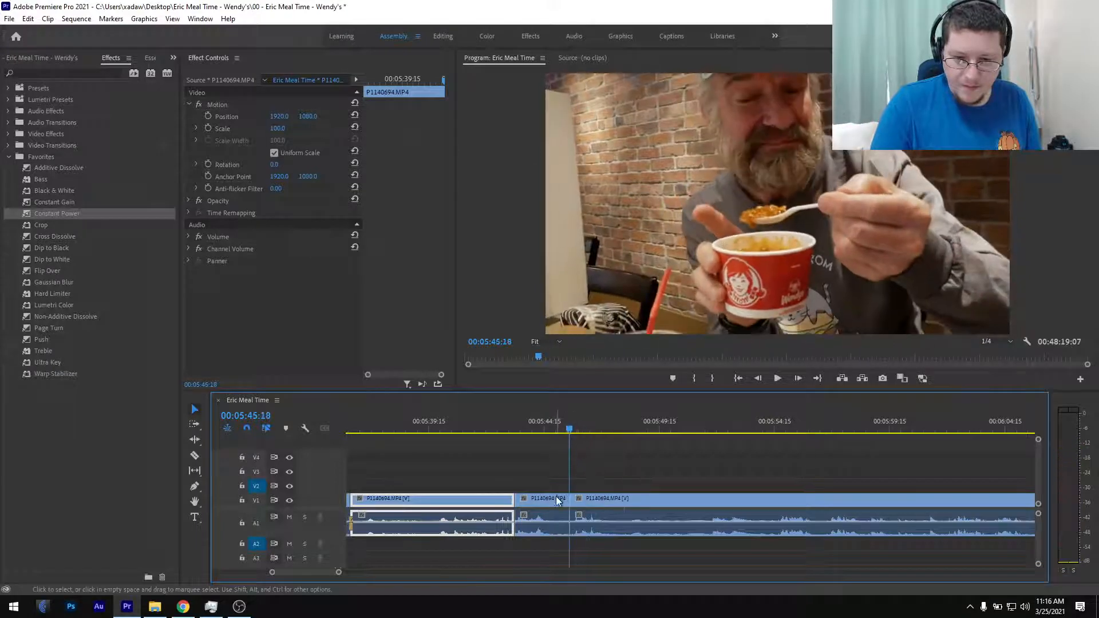
{"action": "left_click", "coordinate": [556, 496]}
{"action": "key", "text": "shift+Delete"}
- Add a Constant Power audio transition at the 00:05:43:09 cut in P1140694.MP4 and save the project
{"action": "left_click", "coordinate": [486, 417]}
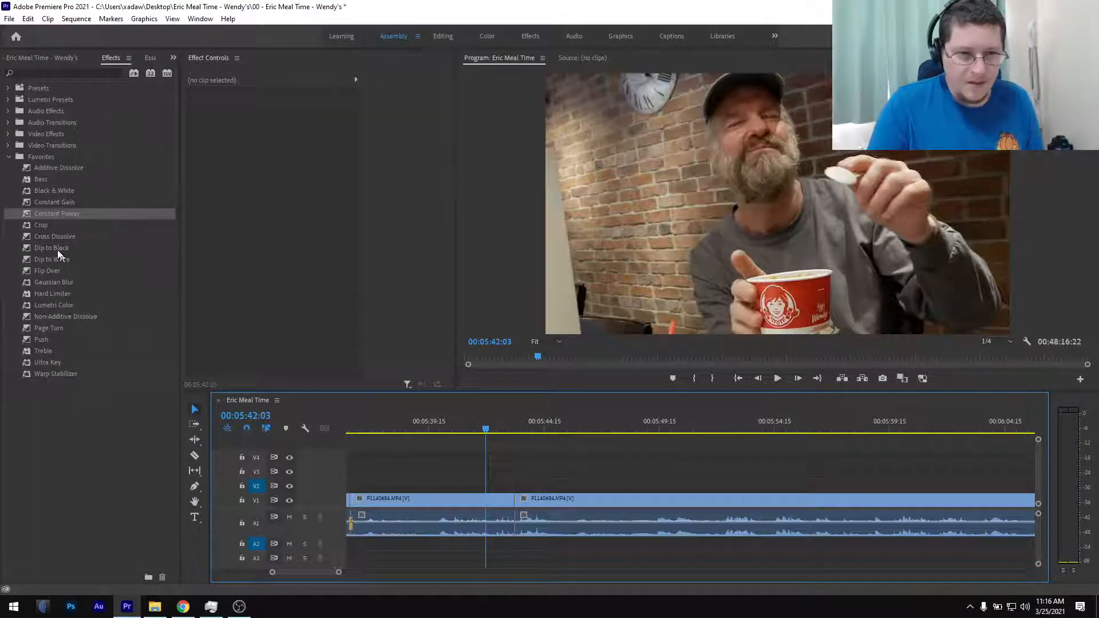
{"action": "left_click_drag", "start_coordinate": [55, 214], "coordinate": [517, 521]}
{"action": "key", "text": "ctrl+s"}
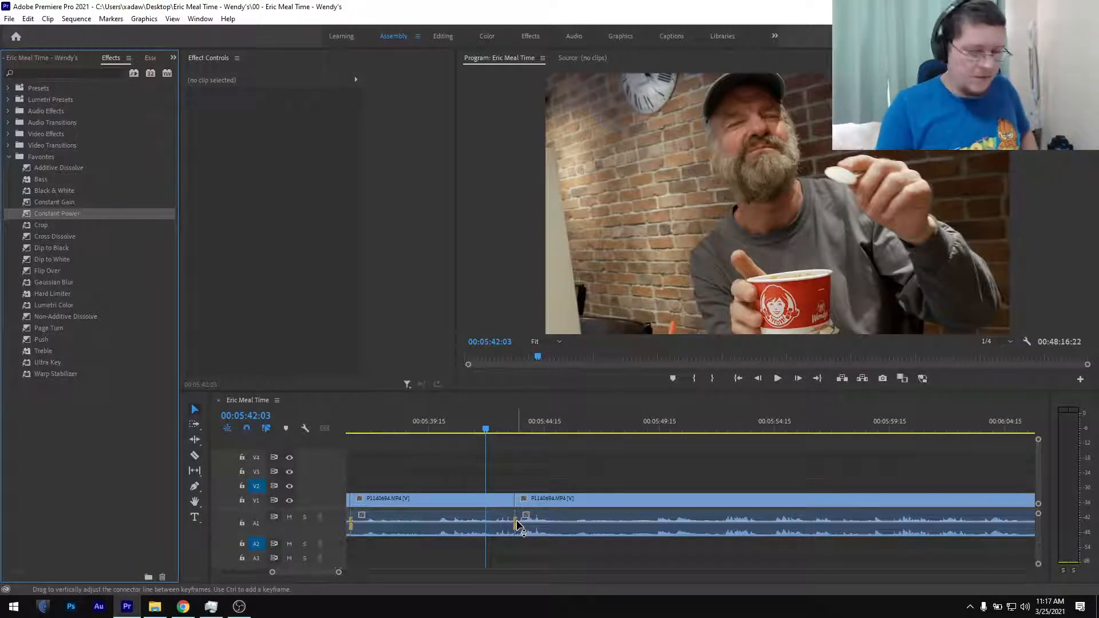
- Review the chili tasting frames in P1140694.MP4 from 00:05:39:02 to 00:05:44:15
{"action": "scroll", "coordinate": [502, 464], "scroll_direction": "up", "scroll_amount": 3}
{"action": "left_click_drag", "start_coordinate": [488, 424], "coordinate": [523, 444]}
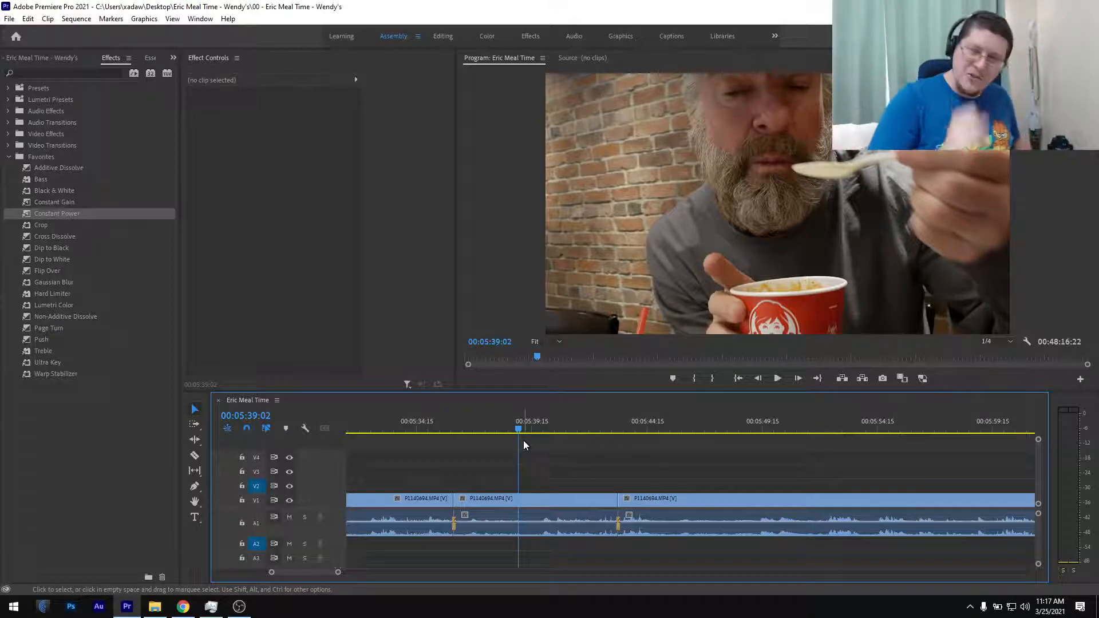
{"action": "left_click_drag", "start_coordinate": [517, 428], "coordinate": [547, 438]}
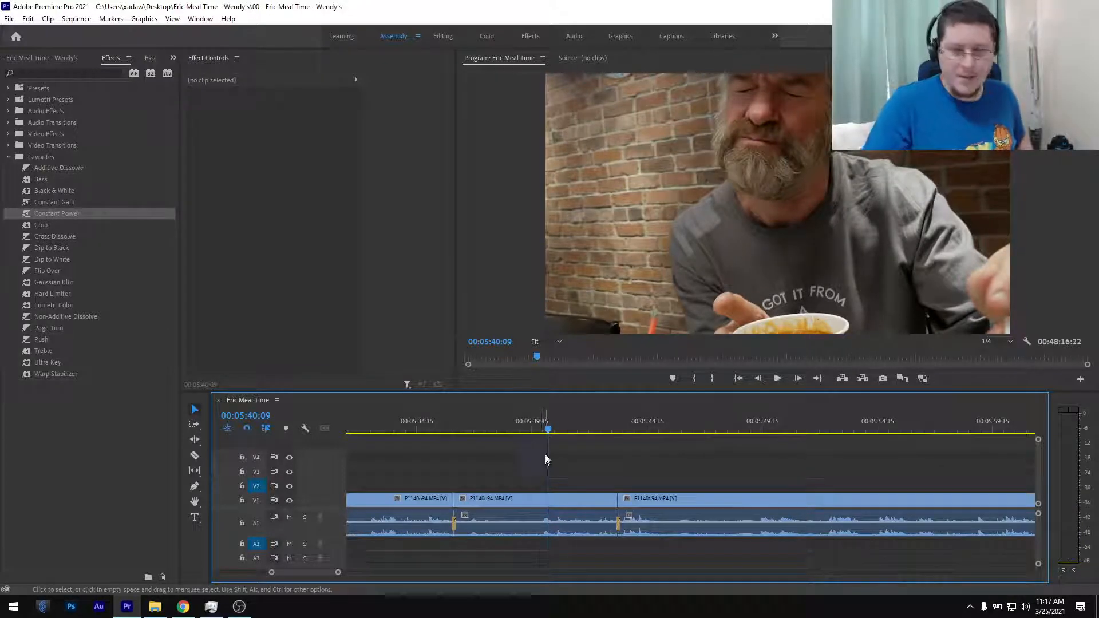
{"action": "left_click_drag", "start_coordinate": [548, 429], "coordinate": [646, 430]}
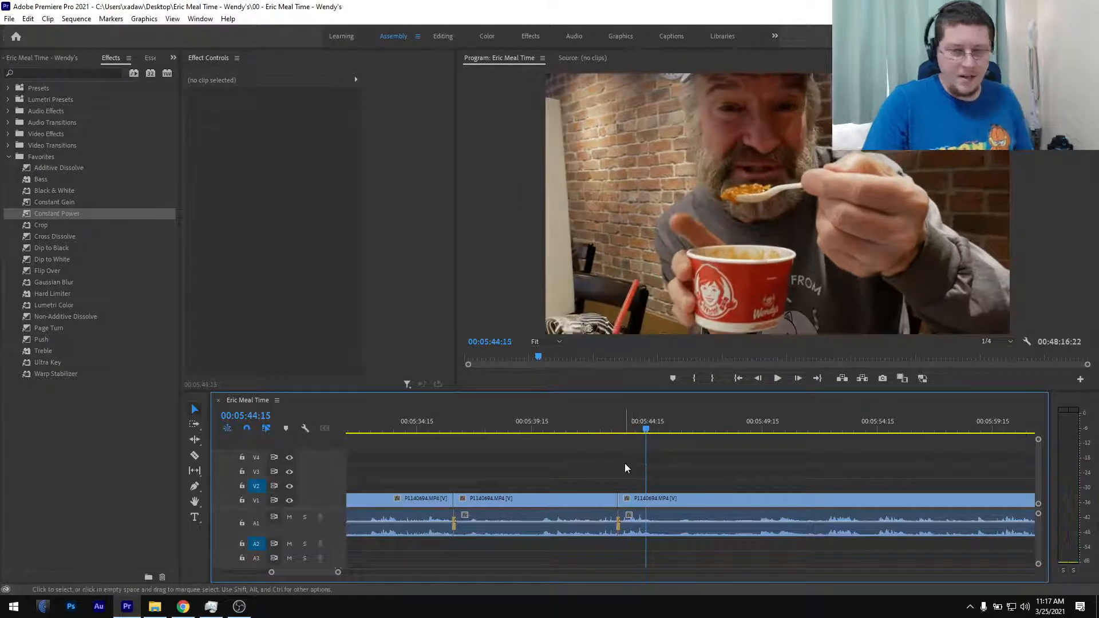
- Play the footage following the 00:05:43:09 cut and split P1140694.MP4 at 00:05:47:13
{"action": "scroll", "coordinate": [624, 462], "scroll_direction": "down", "scroll_amount": 3}
{"action": "left_click", "coordinate": [479, 430]}
{"action": "key", "text": "space"}
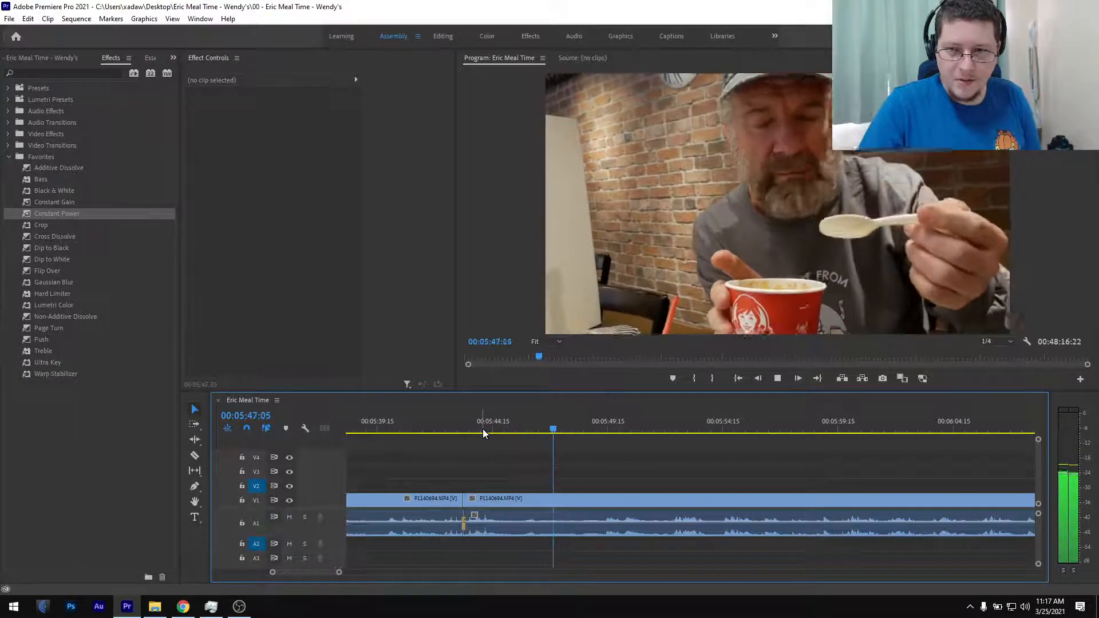
{"action": "key", "text": "space"}
{"action": "left_click", "coordinate": [560, 430]}
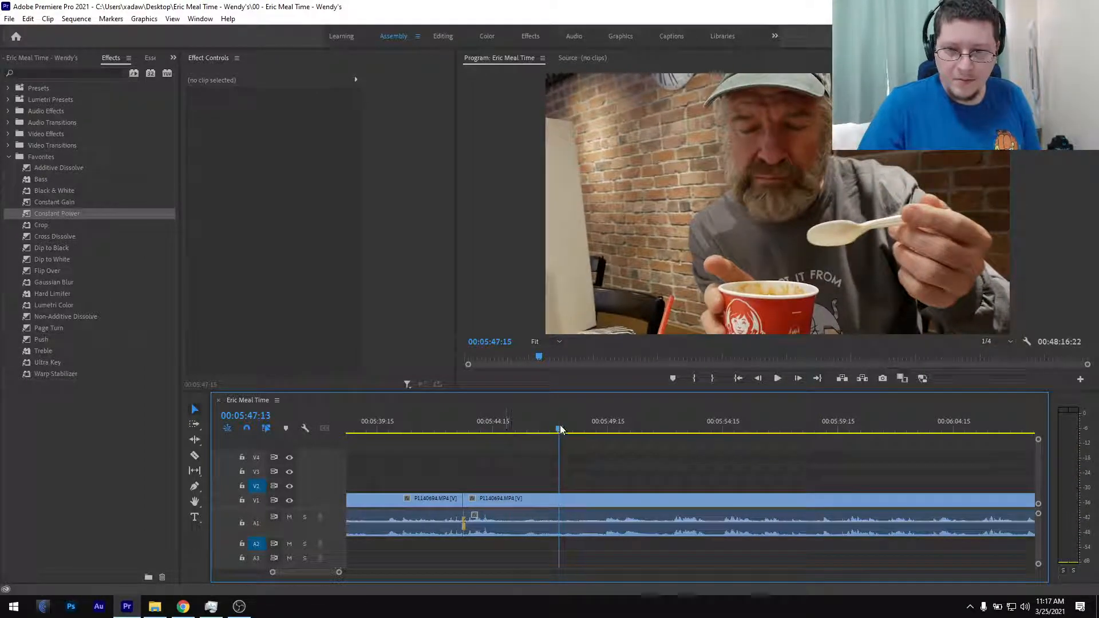
{"action": "key", "text": "ctrl+k"}
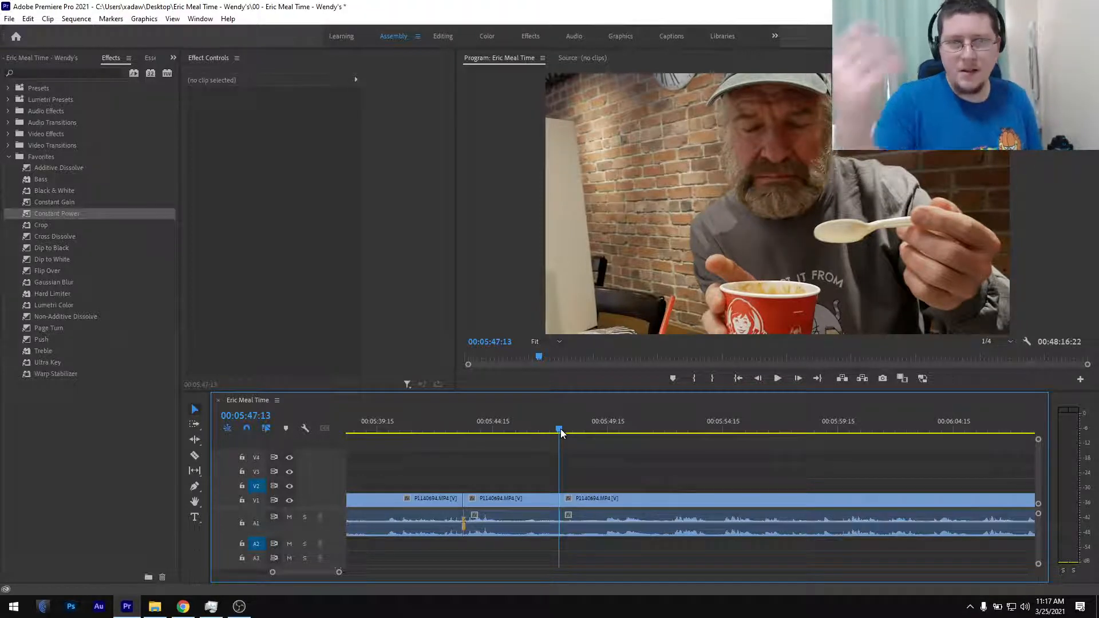
- Play on, split P1140694.MP4 at 00:05:52:07, and ripple delete the section back to the 00:05:47:13 cut
{"action": "left_click_drag", "start_coordinate": [561, 429], "coordinate": [569, 429]}
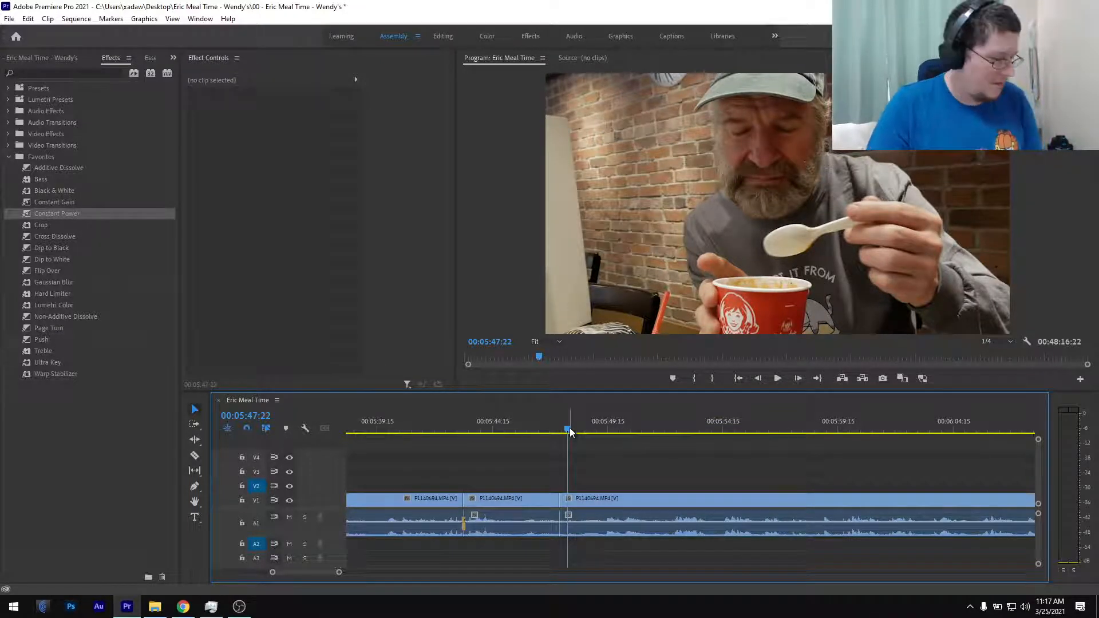
{"action": "left_click_drag", "start_coordinate": [569, 431], "coordinate": [610, 433]}
{"action": "key", "text": "space"}
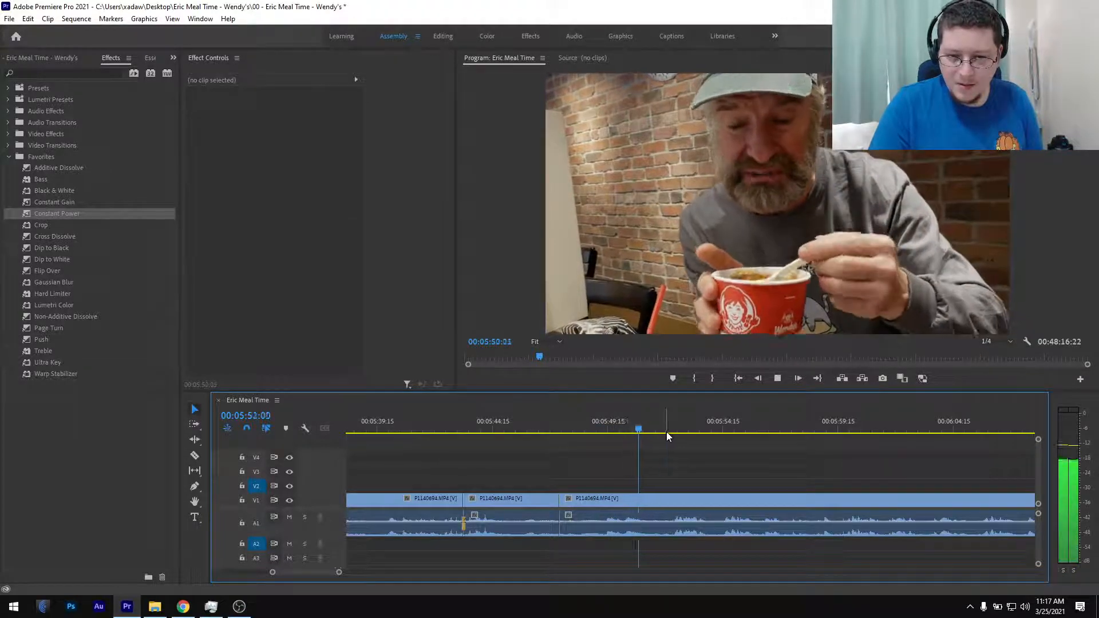
{"action": "key", "text": "space"}
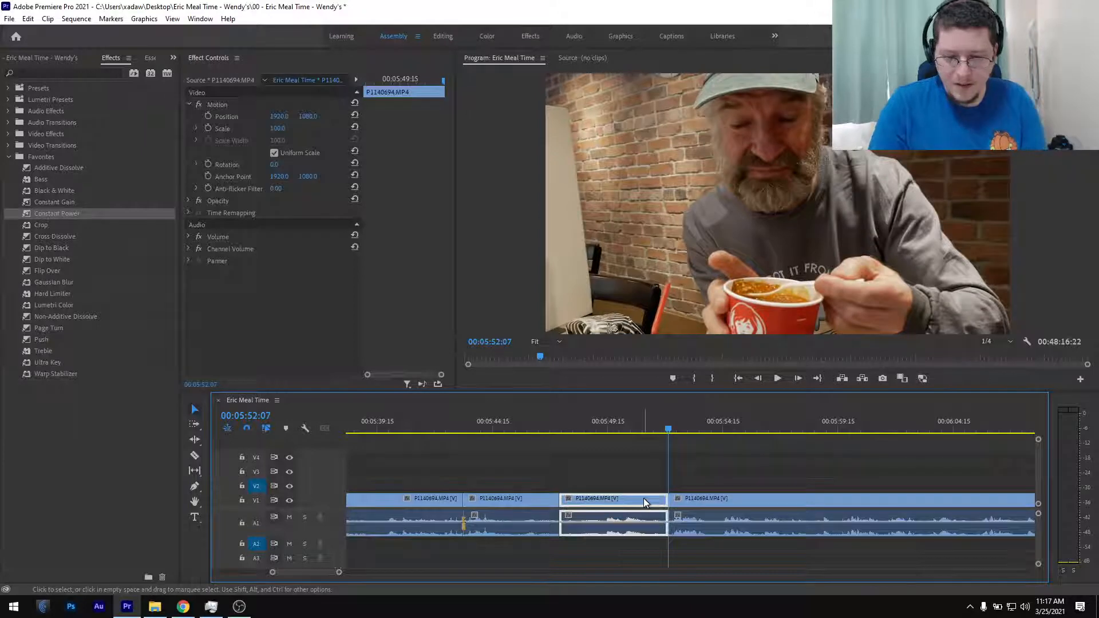
{"action": "key", "text": "shift+Delete"}
- Add a Constant Power audio transition at the 00:05:47:13 cut in P1140694.MP4 and save the project
{"action": "left_click_drag", "start_coordinate": [89, 214], "coordinate": [497, 505]}
{"action": "left_click_drag", "start_coordinate": [565, 527], "coordinate": [559, 530]}
{"action": "key", "text": "ctrl+s"}
- Play on through the chili footage, split P1140694.MP4 at 00:05:53:18 and 00:05:54:22, and ripple delete the short section between those cuts
{"action": "scroll", "coordinate": [559, 530], "scroll_direction": "down", "scroll_amount": 1}
{"action": "scroll", "coordinate": [559, 532], "scroll_direction": "down", "scroll_amount": 1}
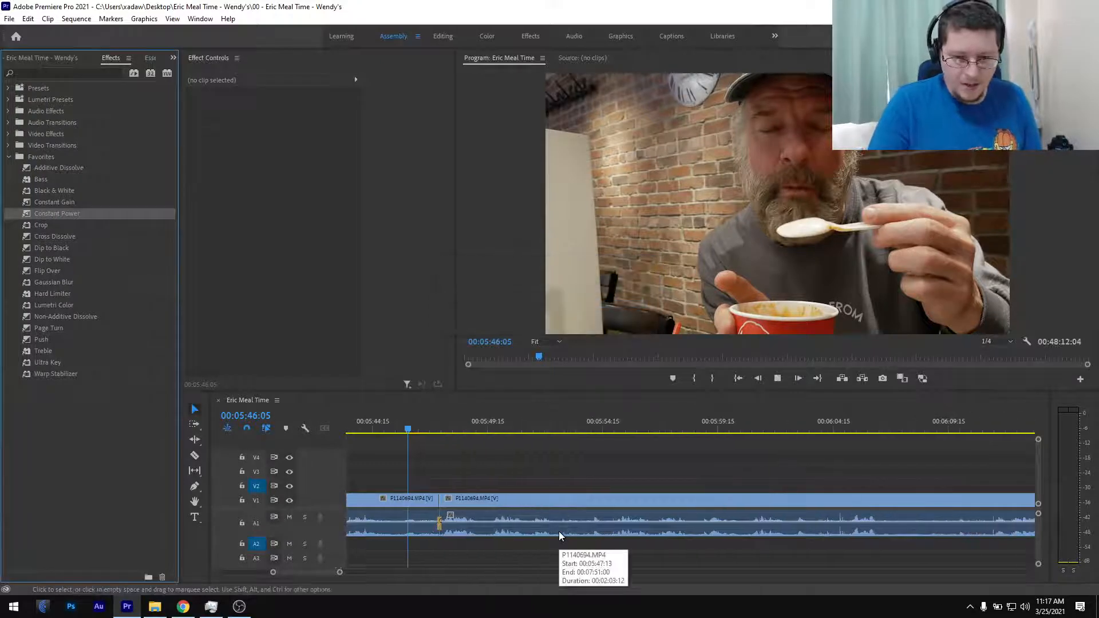
{"action": "key", "text": "space"}
{"action": "scroll", "coordinate": [558, 528], "scroll_direction": "down", "scroll_amount": 1}
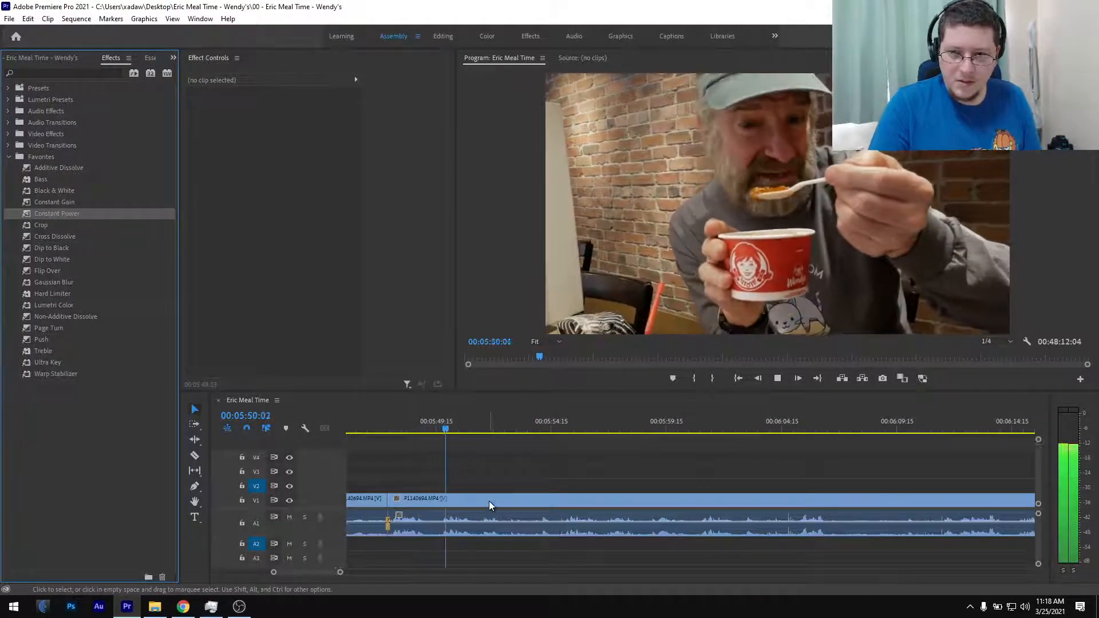
{"action": "scroll", "coordinate": [486, 498], "scroll_direction": "down", "scroll_amount": 1}
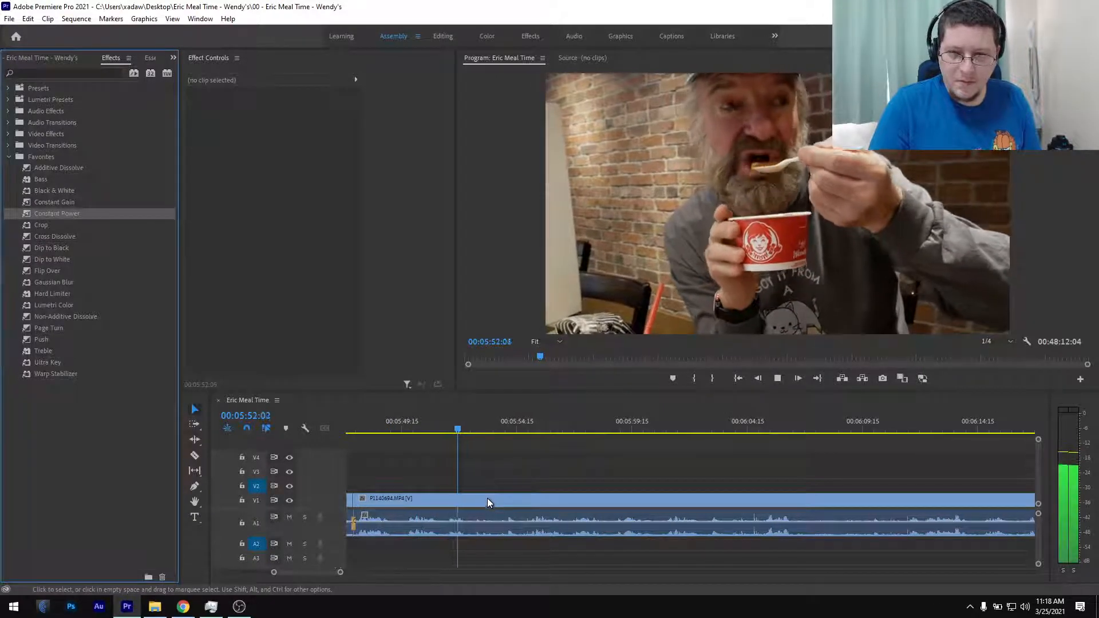
{"action": "scroll", "coordinate": [486, 500], "scroll_direction": "down", "scroll_amount": 1}
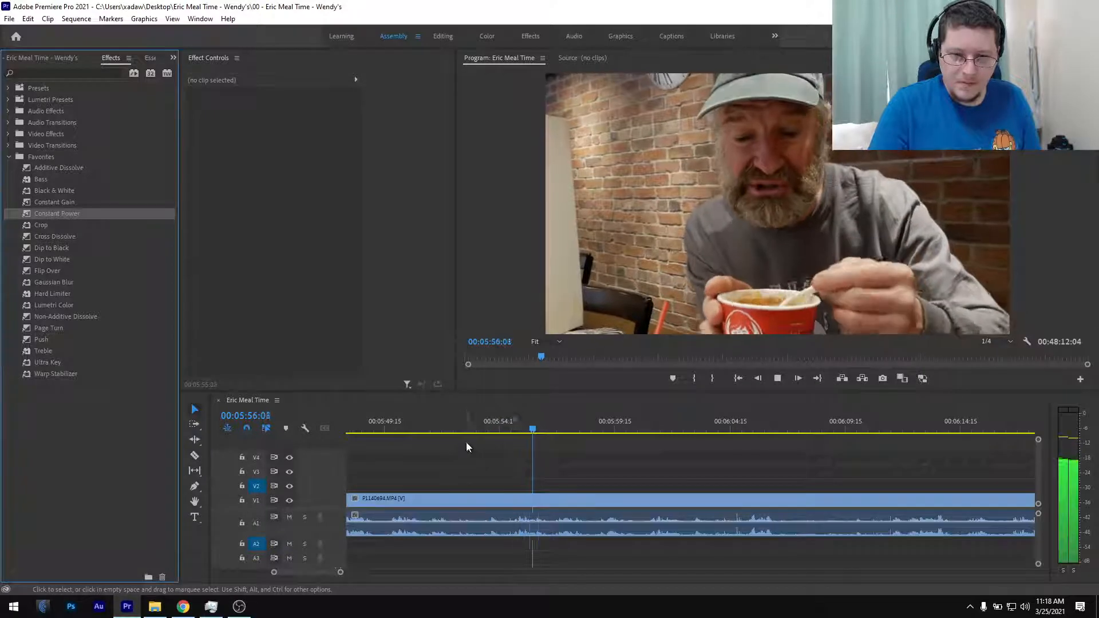
{"action": "left_click", "coordinate": [433, 429]}
{"action": "left_click_drag", "start_coordinate": [434, 431], "coordinate": [506, 431]}
{"action": "key", "text": "ctrl+k"}
{"action": "key", "text": "ctrl+k"}
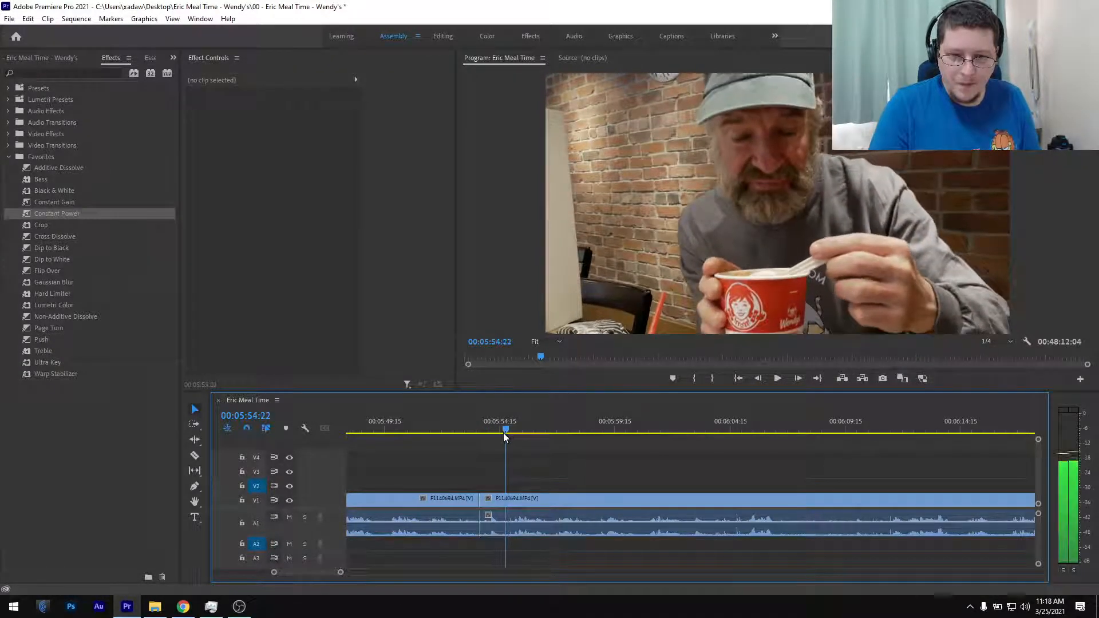
{"action": "left_click", "coordinate": [494, 499]}
{"action": "key", "text": "shift+Delete"}
- Add a Constant Power audio transition at the 00:05:53:18 cut, save the project, and play on through the following footage
{"action": "left_click", "coordinate": [467, 429]}
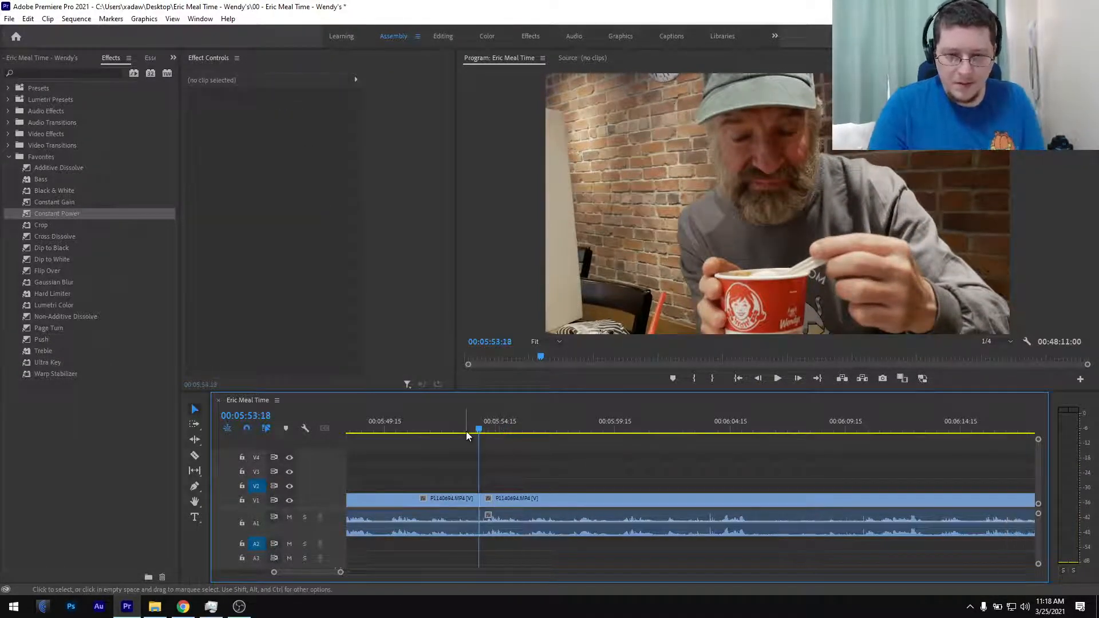
{"action": "left_click_drag", "start_coordinate": [55, 213], "coordinate": [479, 522]}
{"action": "key", "text": "space"}
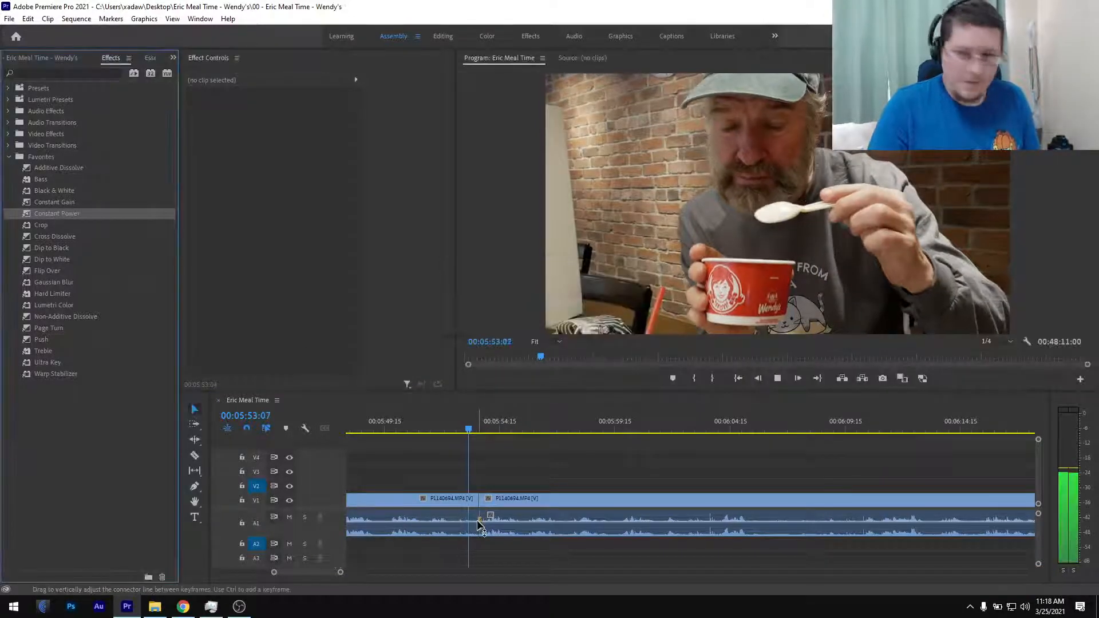
{"action": "scroll", "coordinate": [492, 530], "scroll_direction": "down", "scroll_amount": 2}
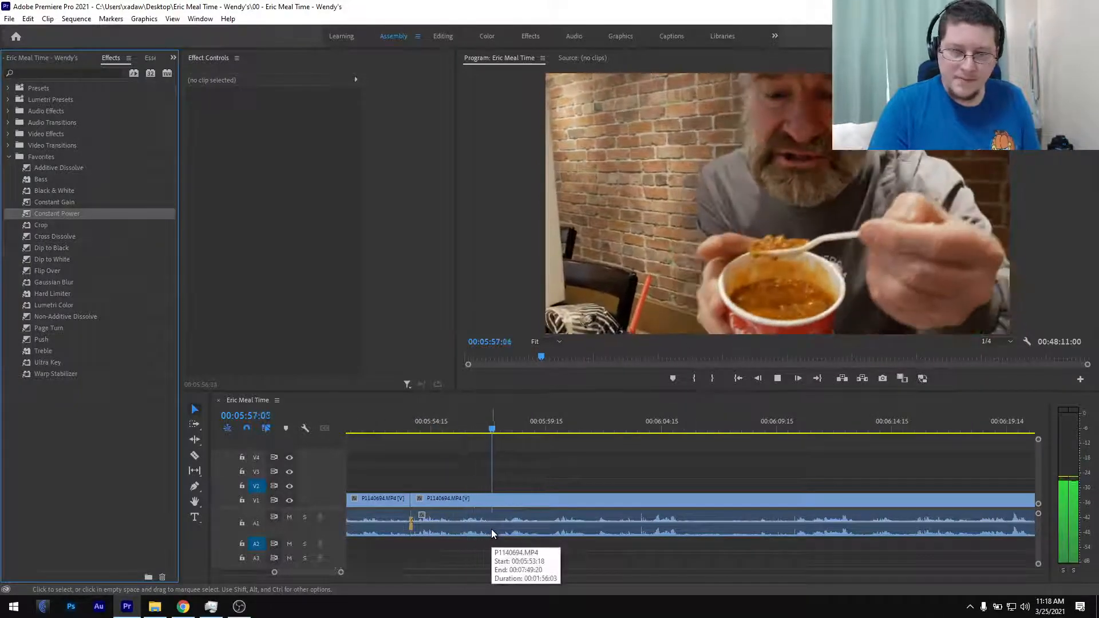
- Split P1140694.MP4 at 00:05:55:19 and about two seconds further on, and ripple delete the section between those cuts
{"action": "key", "text": "space"}
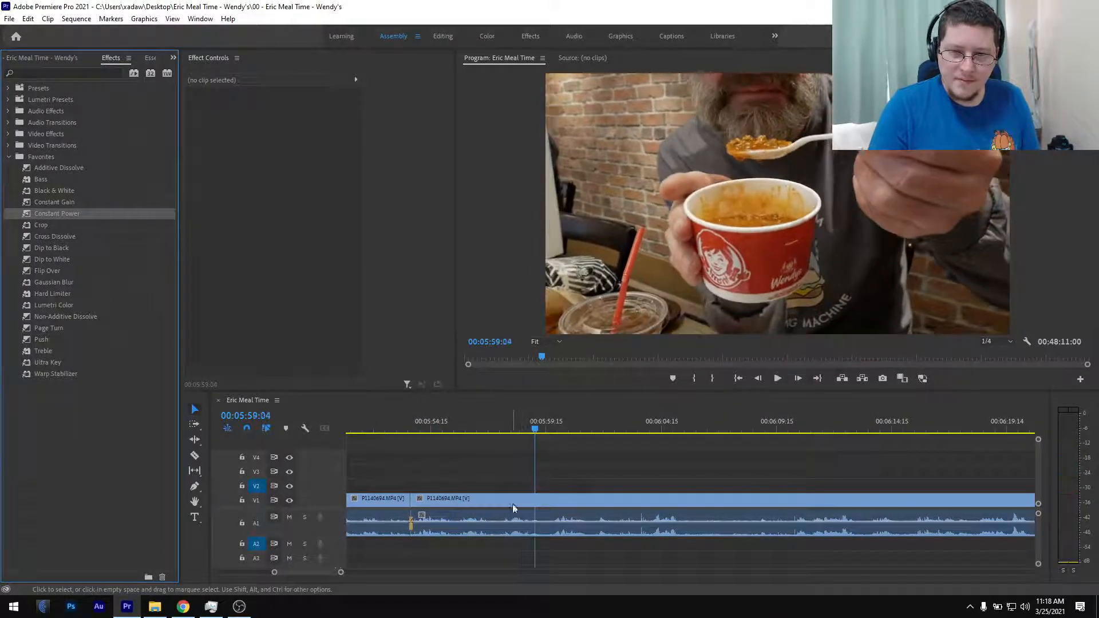
{"action": "scroll", "coordinate": [470, 494], "scroll_direction": "up", "scroll_amount": 2}
{"action": "left_click_drag", "start_coordinate": [410, 428], "coordinate": [564, 432]}
{"action": "key", "text": "space"}
{"action": "left_click", "coordinate": [531, 427]}
{"action": "key", "text": "ctrl+k"}
{"action": "scroll", "coordinate": [521, 444], "scroll_direction": "up", "scroll_amount": 3}
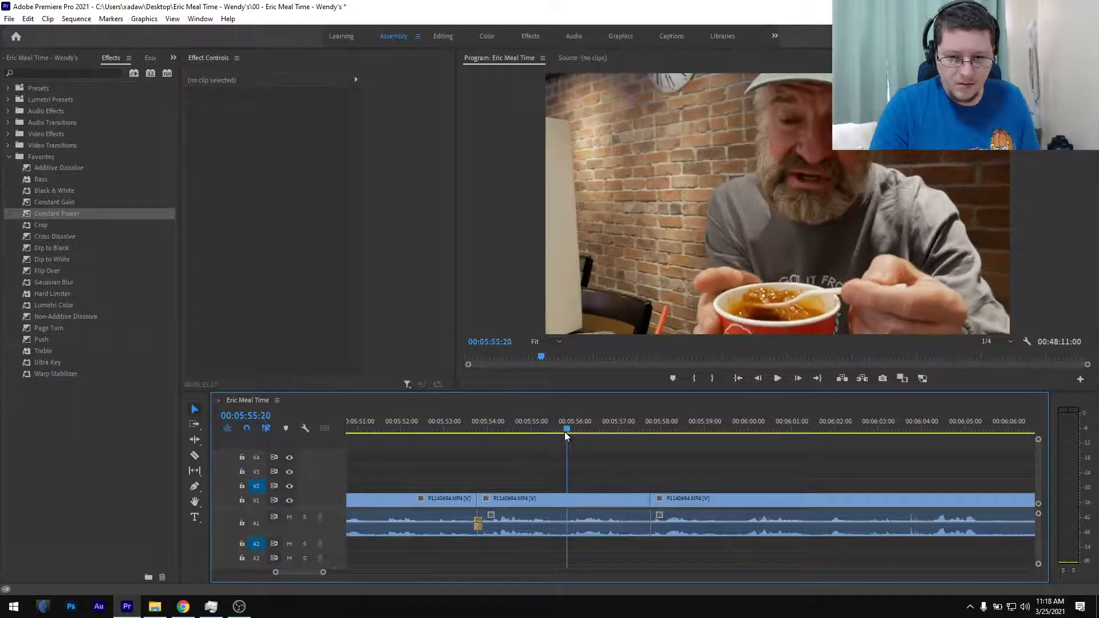
{"action": "key", "text": "ctrl+k"}
{"action": "left_click", "coordinate": [584, 500]}
{"action": "key", "text": "shift+Delete"}
- Add a Constant Power audio transition at the 00:05:55:19 cut, save the project, and play across the cut
{"action": "left_click", "coordinate": [542, 428]}
{"action": "left_click_drag", "start_coordinate": [74, 221], "coordinate": [568, 533]}
{"action": "key", "text": "ctrl+s"}
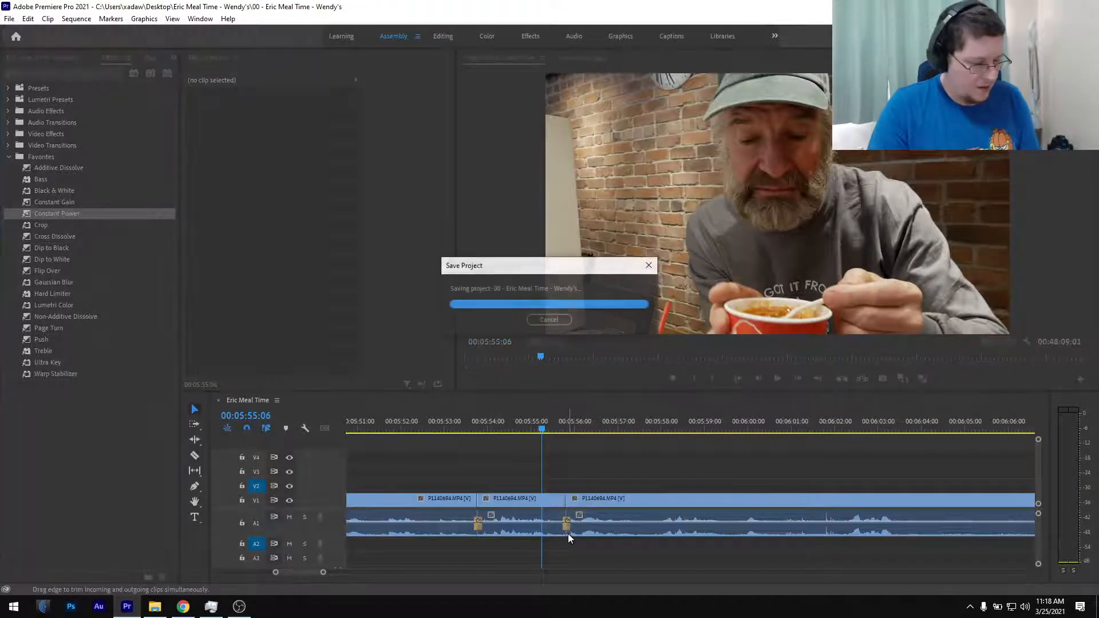
{"action": "key", "text": "space"}
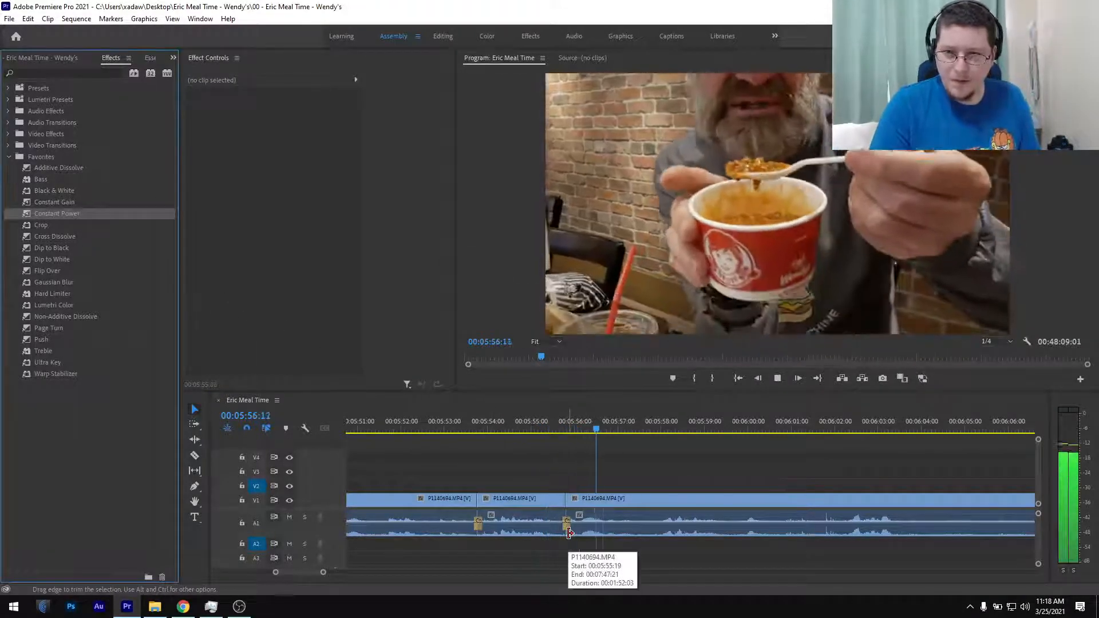
{"action": "key", "text": "space"}
- Ripple trim the end of the short clip before the 00:05:55:19 cut back to 00:05:55:06, play across it, and save the project
{"action": "left_click_drag", "start_coordinate": [501, 433], "coordinate": [544, 445]}
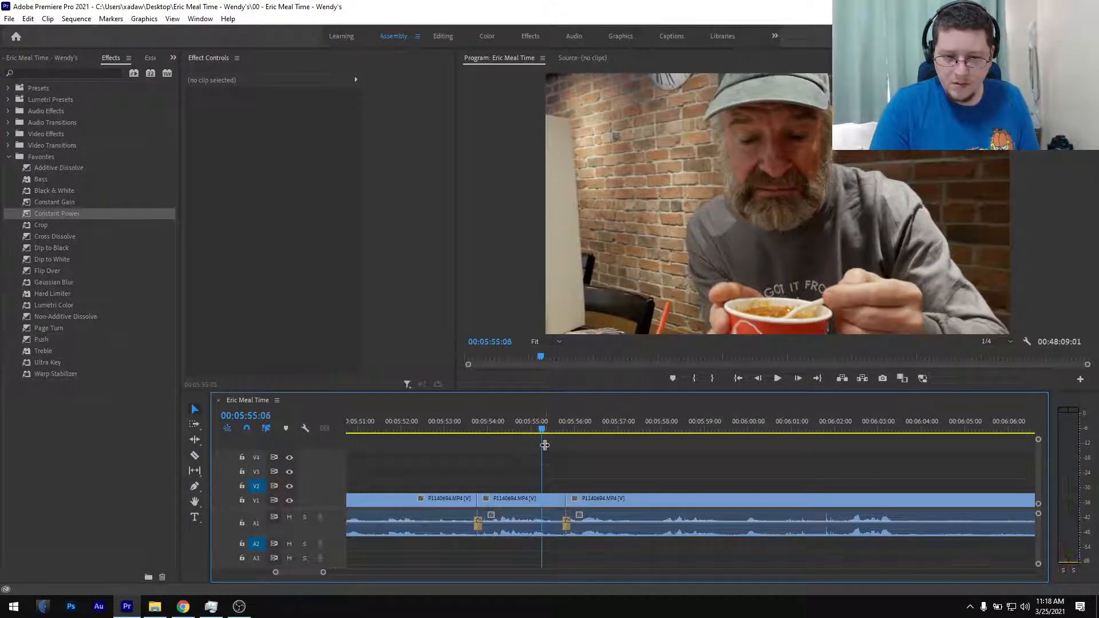
{"action": "left_click", "coordinate": [195, 440]}
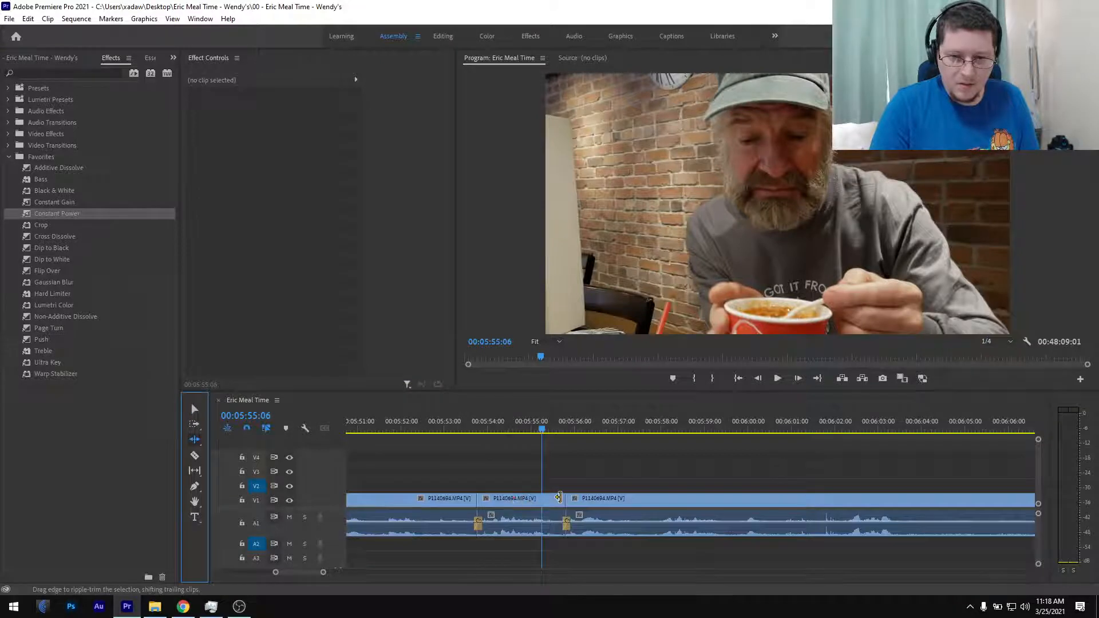
{"action": "left_click_drag", "start_coordinate": [559, 499], "coordinate": [535, 500]}
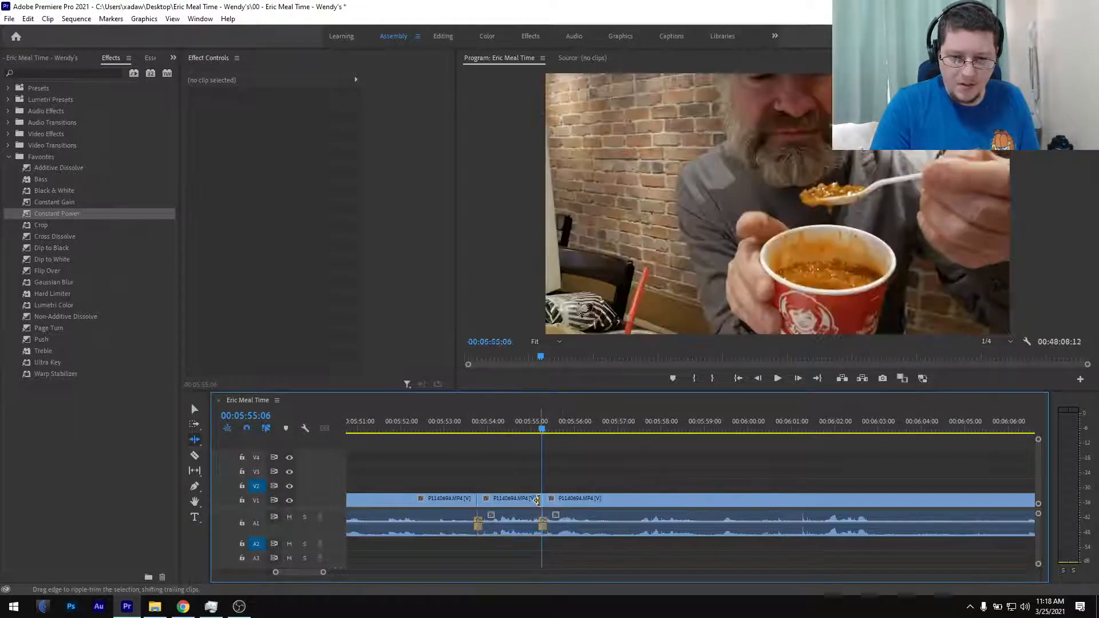
{"action": "left_click", "coordinate": [506, 428]}
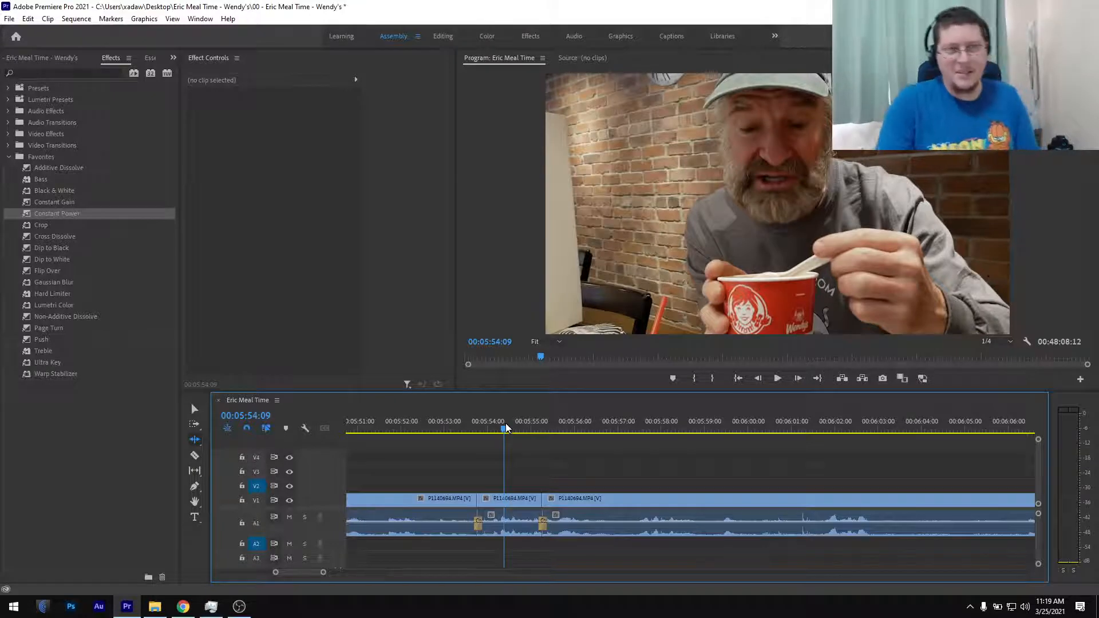
{"action": "left_click", "coordinate": [194, 409]}
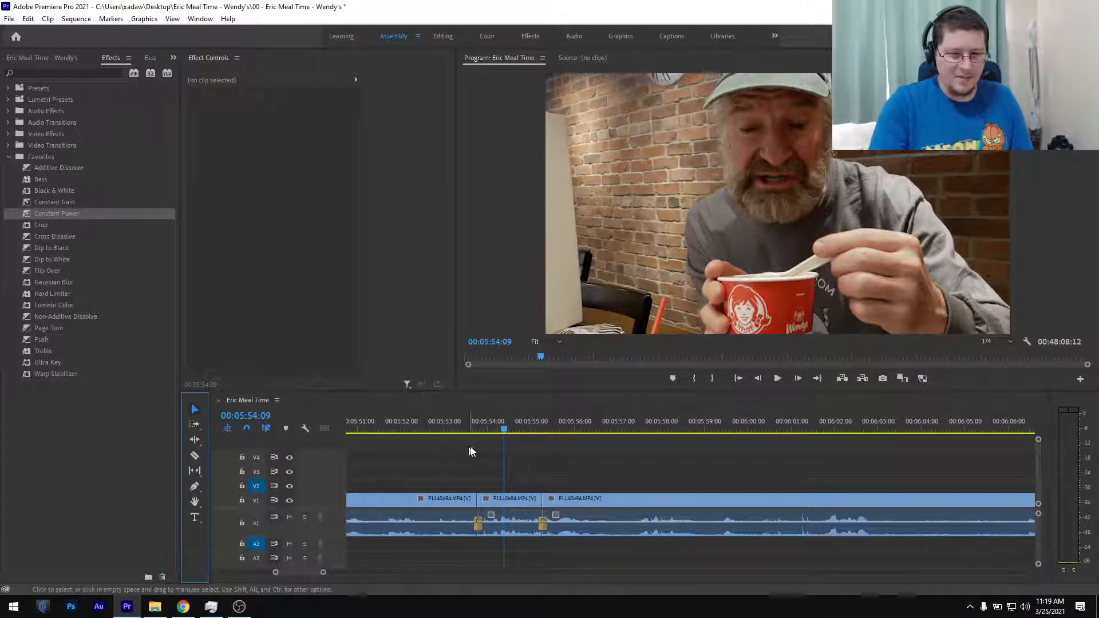
{"action": "key", "text": "space"}
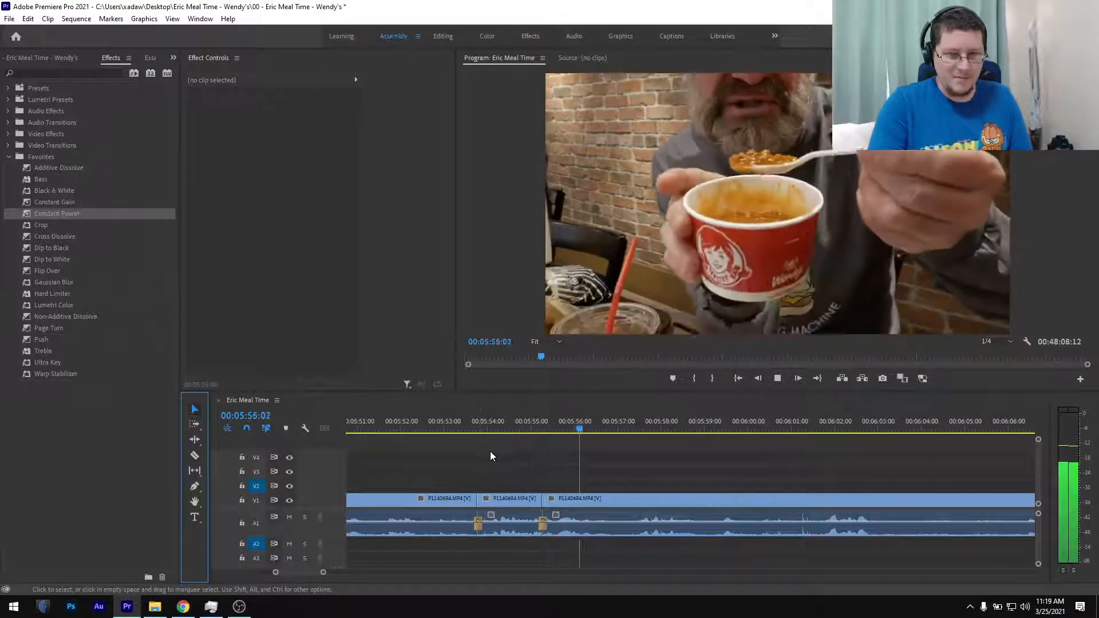
{"action": "key", "text": "ctrl+s"}
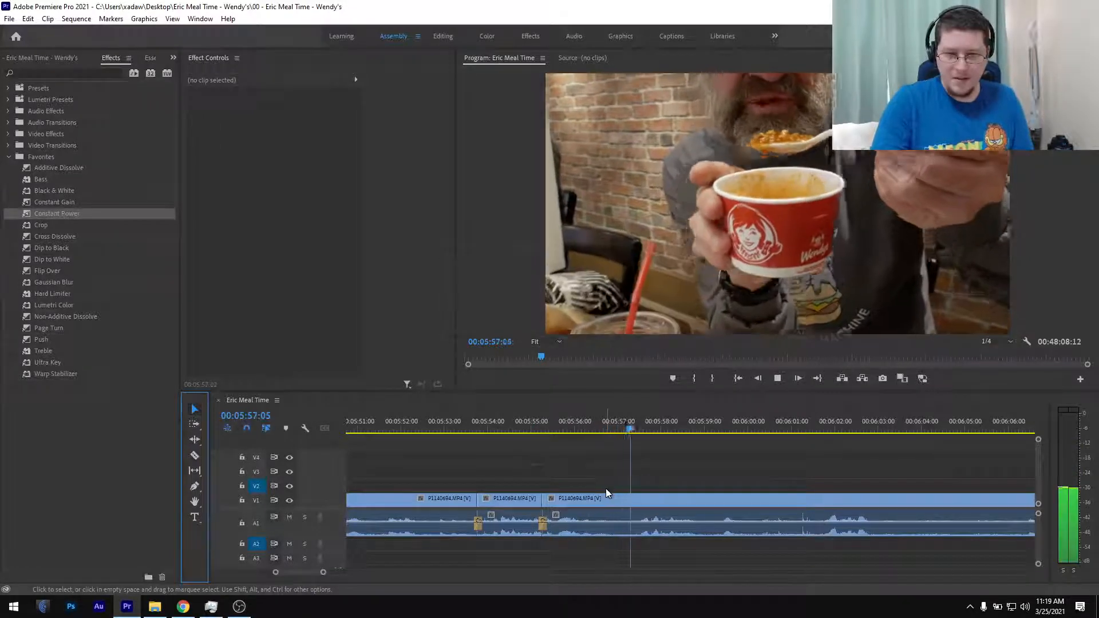
- Split P1140694.MP4 at 00:05:57:05 and around 00:06:01, and ripple delete the section between those cuts
{"action": "key", "text": "space"}
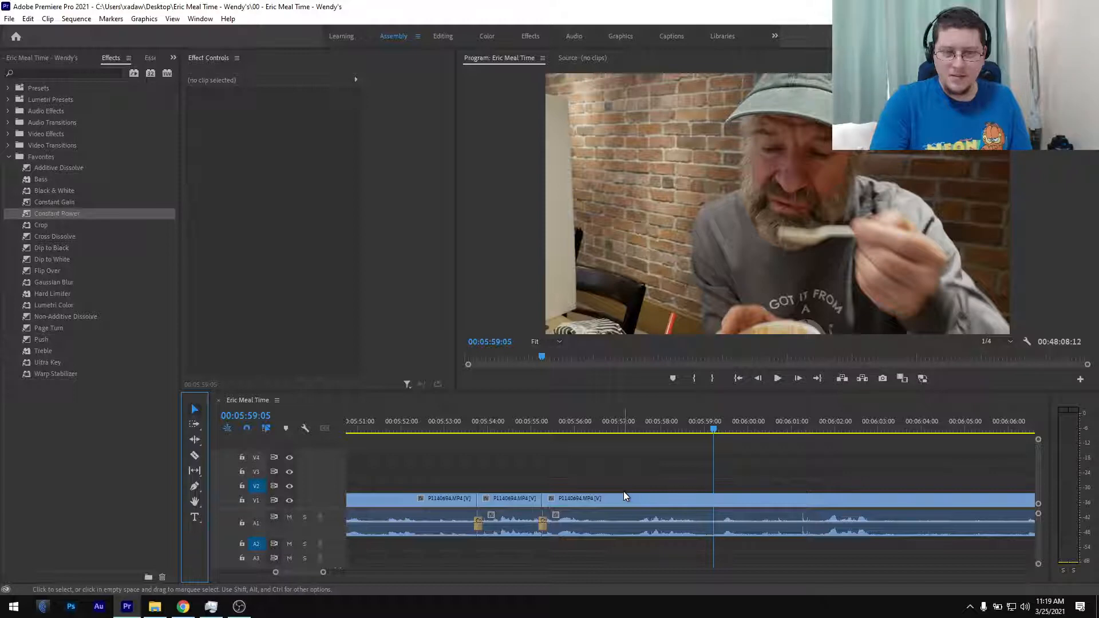
{"action": "left_click_drag", "start_coordinate": [567, 434], "coordinate": [629, 453]}
{"action": "key", "text": "ctrl+k"}
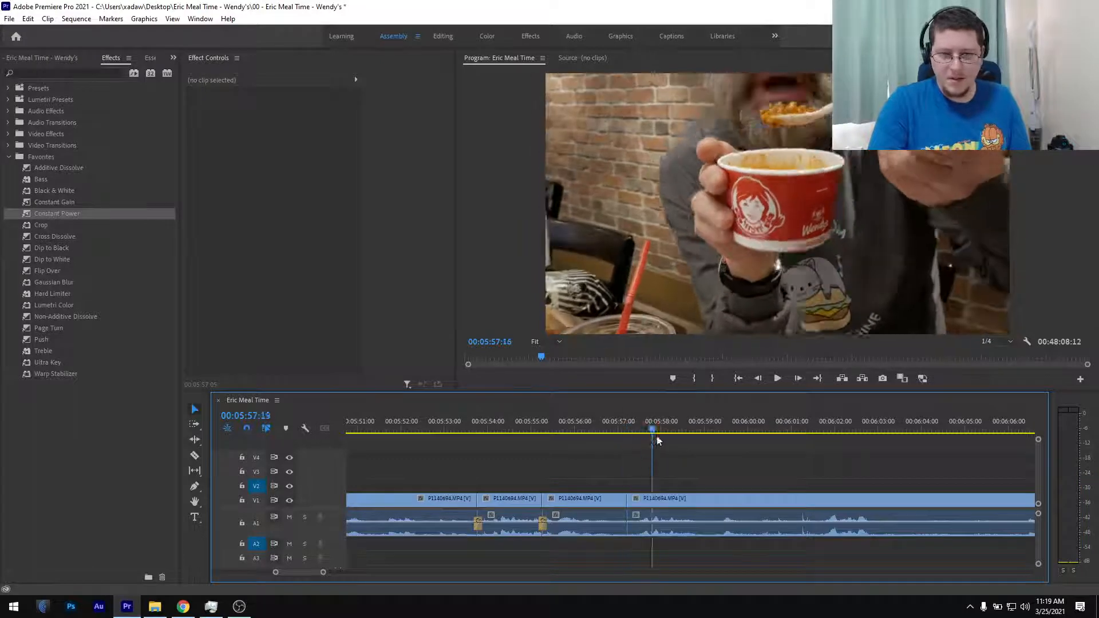
{"action": "key", "text": "space"}
{"action": "key", "text": "minus"}
{"action": "key", "text": "minus"}
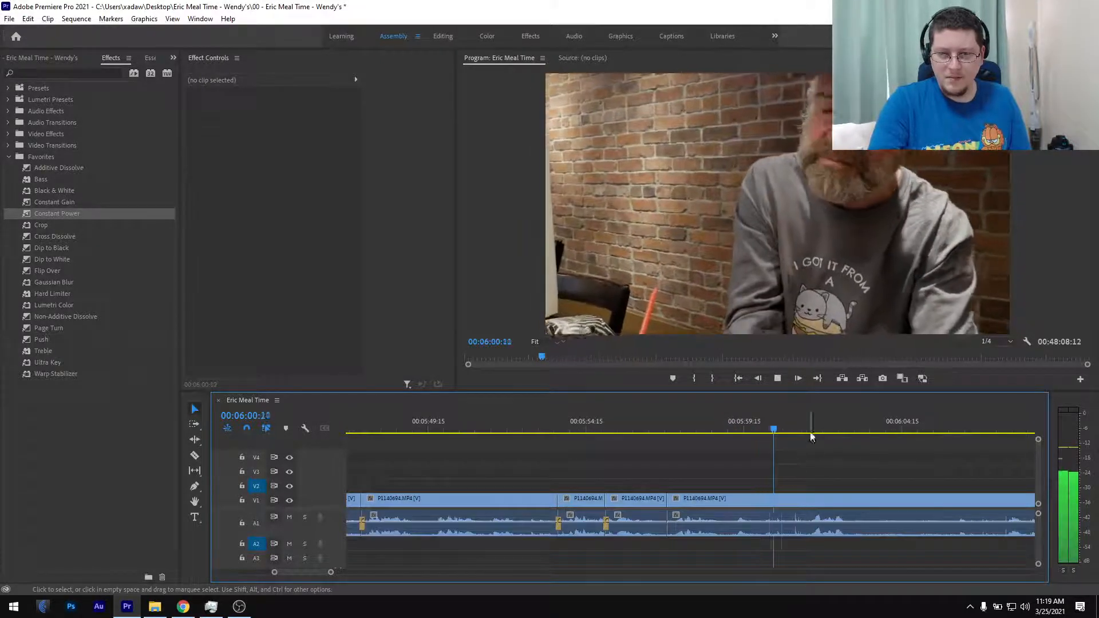
{"action": "scroll", "coordinate": [790, 458], "scroll_direction": "down", "scroll_amount": 3}
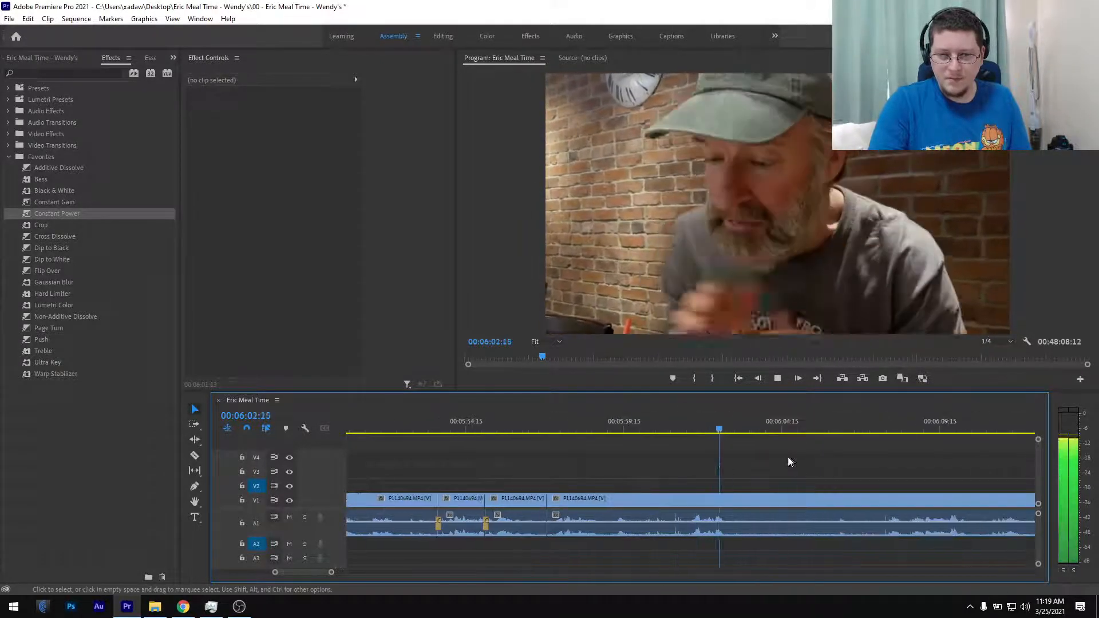
{"action": "left_click_drag", "start_coordinate": [739, 425], "coordinate": [668, 448]}
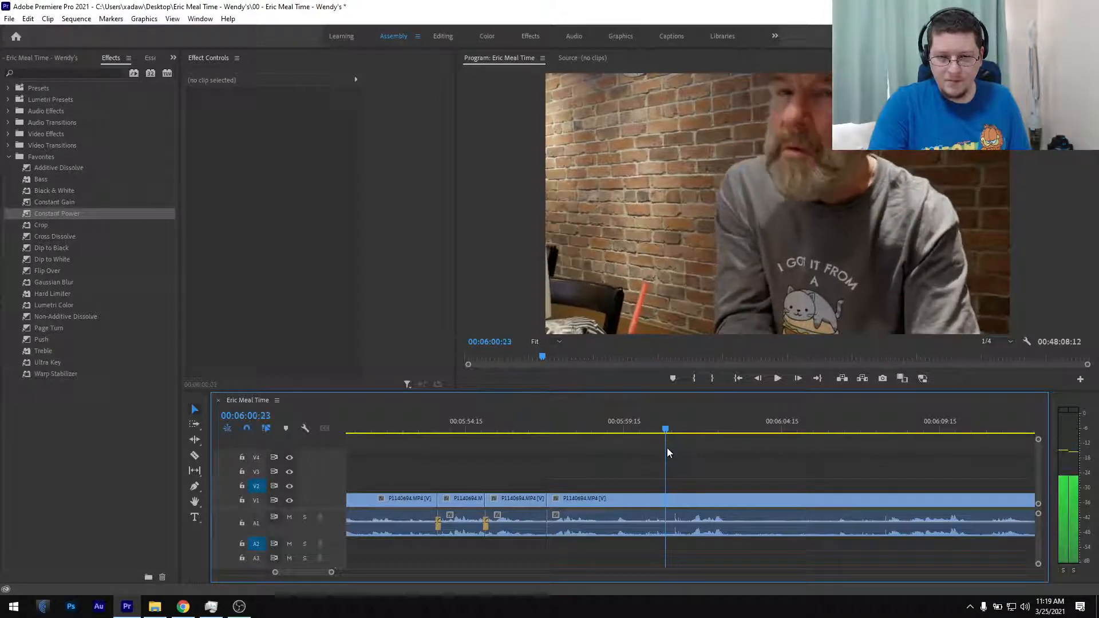
{"action": "key", "text": "ctrl+k"}
{"action": "left_click", "coordinate": [638, 504]}
{"action": "key", "text": "shift+Delete"}
- Add a Constant Power audio transition at the 00:05:57:05 cut, save the project, and play on across it
{"action": "left_click", "coordinate": [509, 415]}
{"action": "left_click_drag", "start_coordinate": [73, 213], "coordinate": [401, 485]}
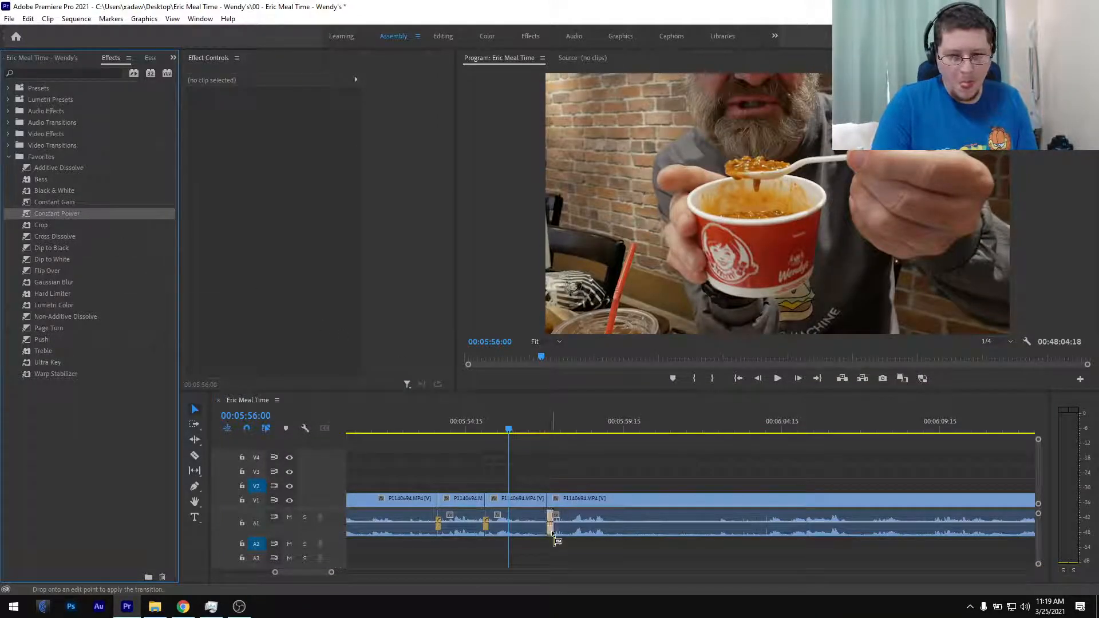
{"action": "left_click_drag", "start_coordinate": [551, 542], "coordinate": [545, 533]}
{"action": "key", "text": "ctrl+s"}
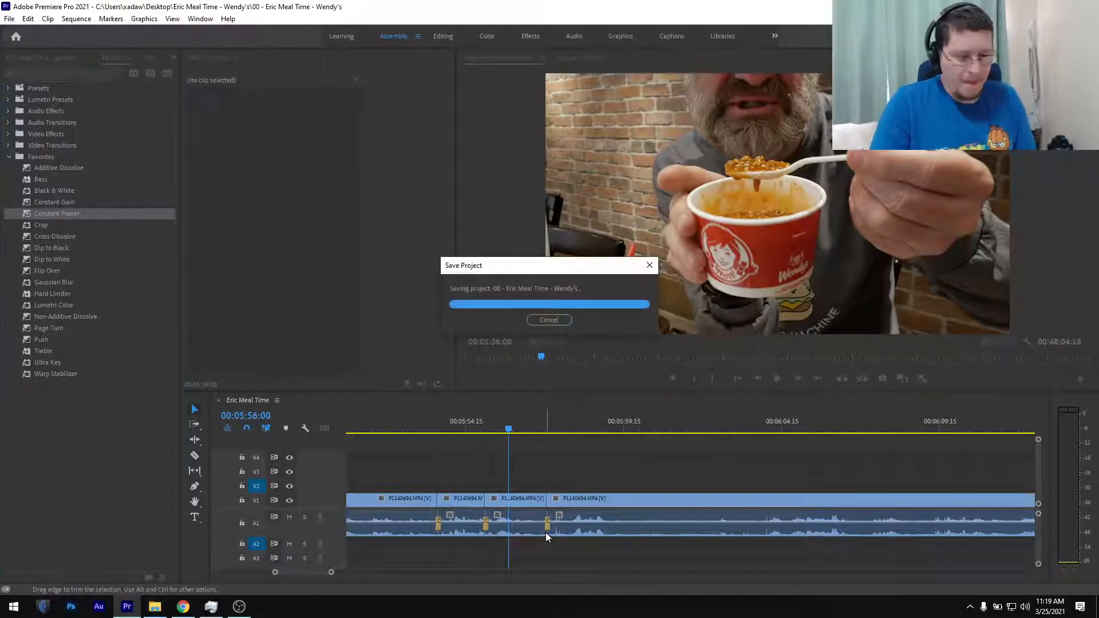
{"action": "key", "text": "space"}
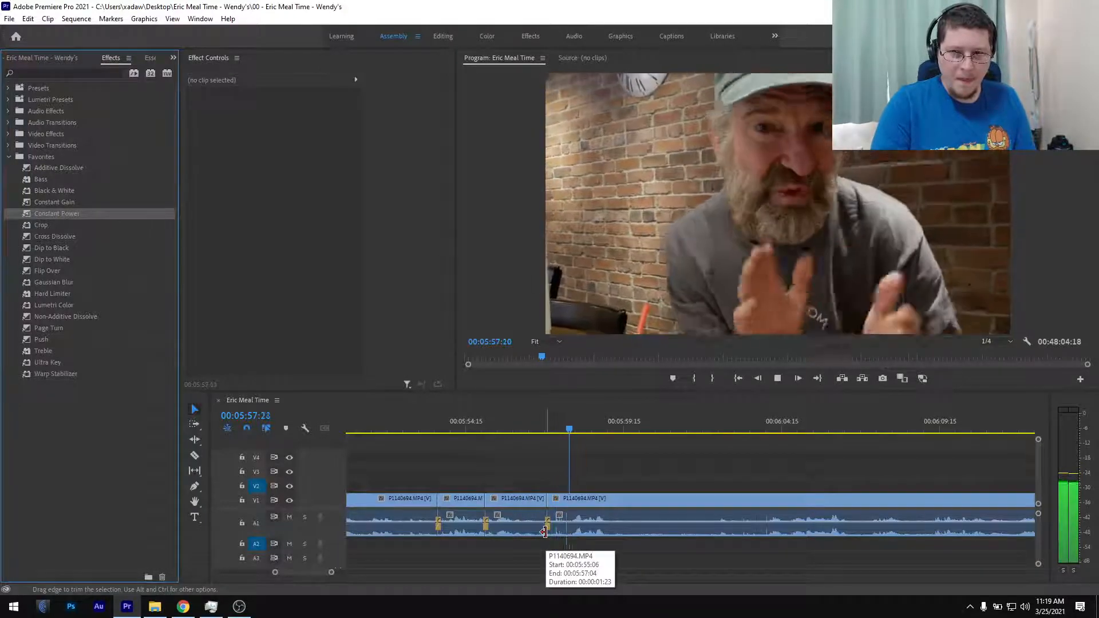
- Split P1140694.MP4 at 00:05:59:18 and around 00:06:16, and ripple delete the drink footage between those cuts
{"action": "scroll", "coordinate": [576, 506], "scroll_direction": "down", "scroll_amount": 2}
{"action": "left_click_drag", "start_coordinate": [557, 425], "coordinate": [716, 455]}
{"action": "key", "text": "ctrl+k"}
{"action": "key", "text": "space"}
{"action": "key", "text": "minus"}
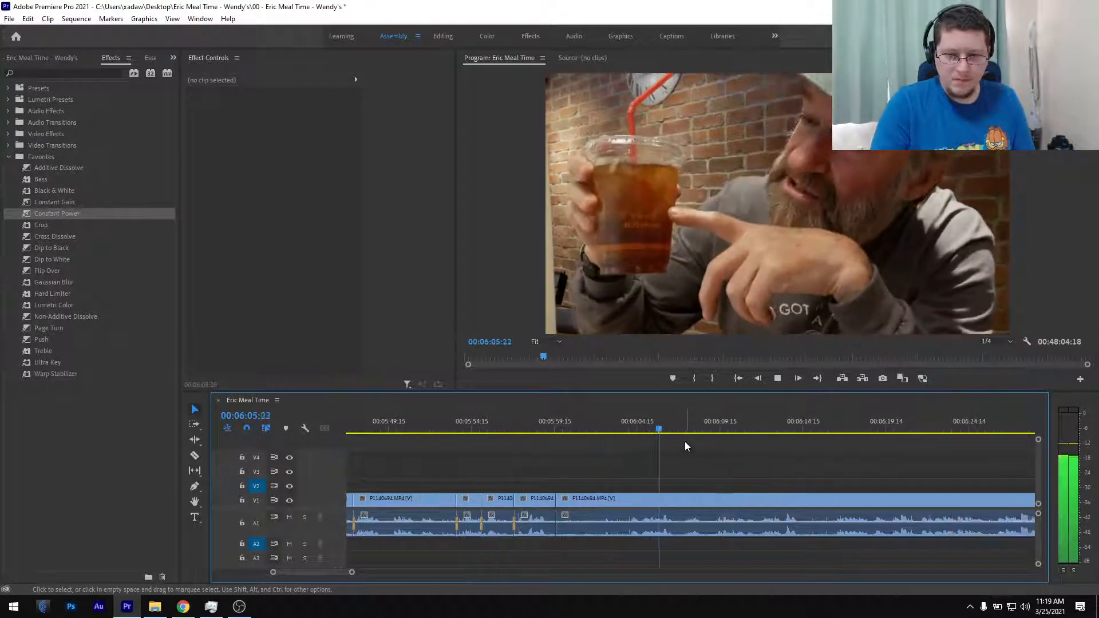
{"action": "scroll", "coordinate": [685, 455], "scroll_direction": "down", "scroll_amount": 1}
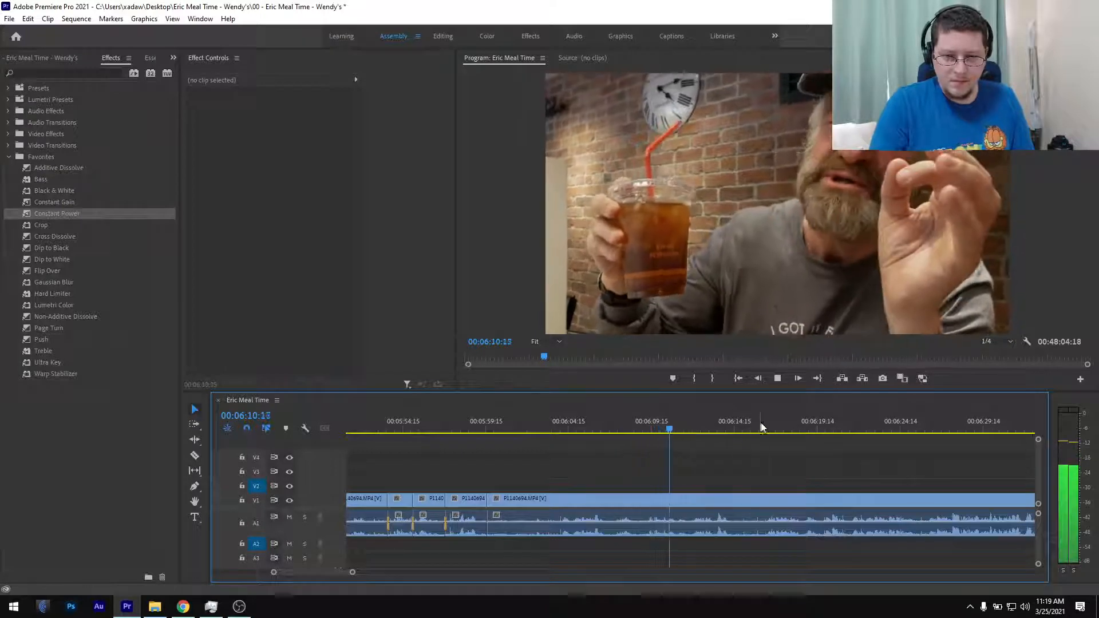
{"action": "left_click", "coordinate": [761, 429]}
{"action": "mouse_move", "coordinate": [763, 428]}
{"action": "left_mouse_down"}
{"action": "mouse_move", "coordinate": [785, 431]}
{"action": "mouse_move", "coordinate": [760, 444]}
{"action": "left_mouse_up"}
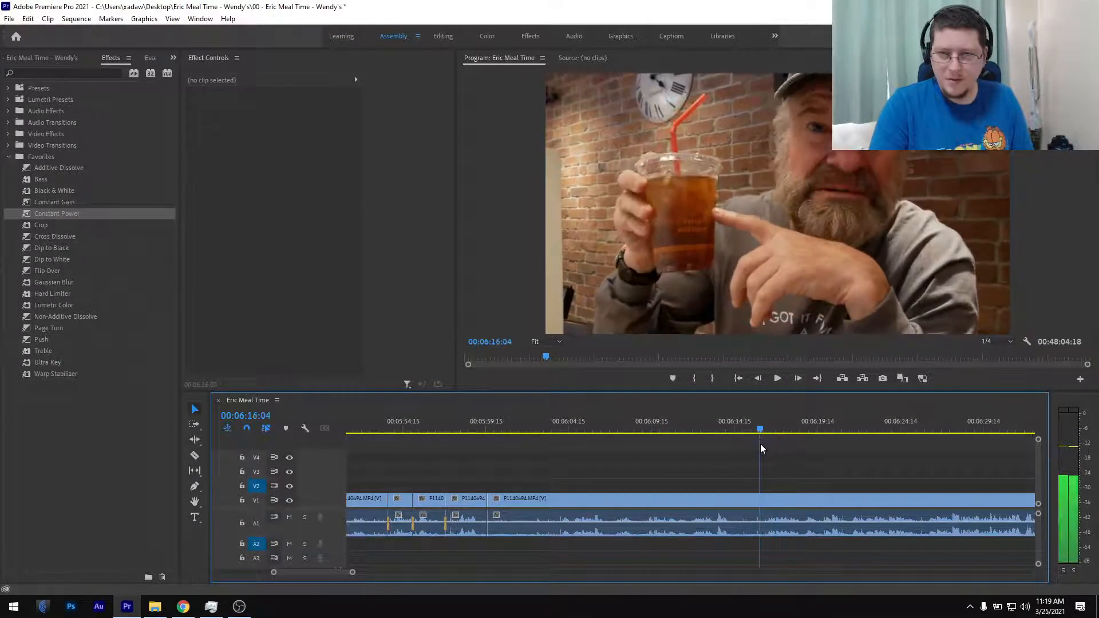
{"action": "key", "text": "ctrl+shift+k"}
{"action": "left_click", "coordinate": [732, 497]}
{"action": "key", "text": "shift+Delete"}
- Add a Constant Power audio transition at the 00:05:59:18 cut in P1140694.MP4
{"action": "left_click", "coordinate": [473, 421]}
{"action": "left_click_drag", "start_coordinate": [68, 218], "coordinate": [433, 487]}
{"action": "left_click_drag", "start_coordinate": [488, 523], "coordinate": [489, 522]}
{"action": "scroll", "coordinate": [490, 522], "scroll_direction": "down", "scroll_amount": 3}
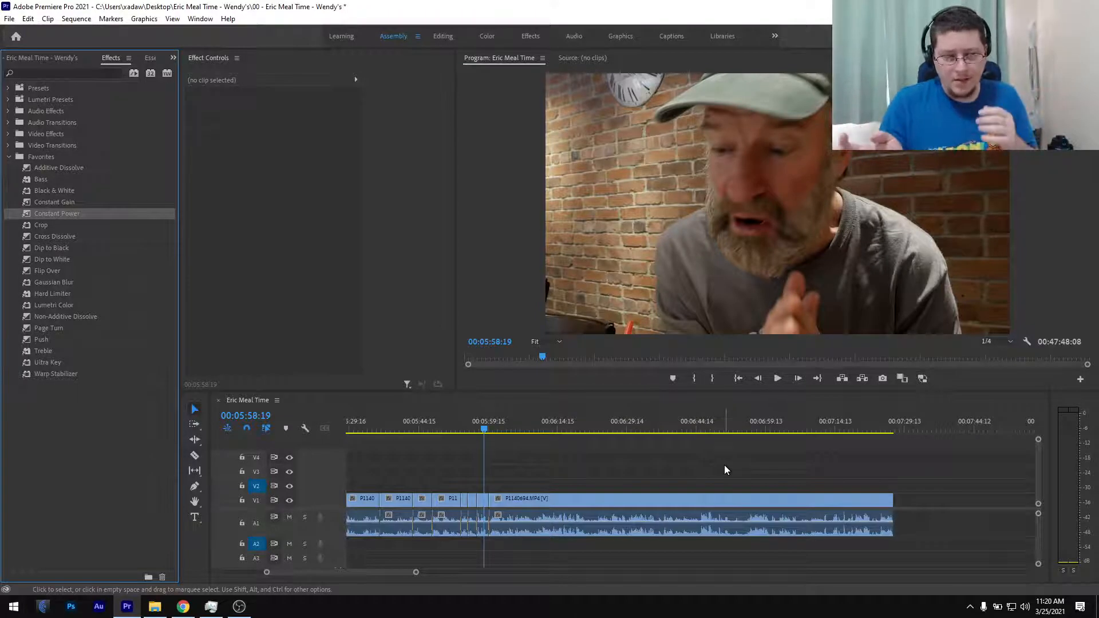
{"action": "scroll", "coordinate": [500, 502], "scroll_direction": "up", "scroll_amount": 5}
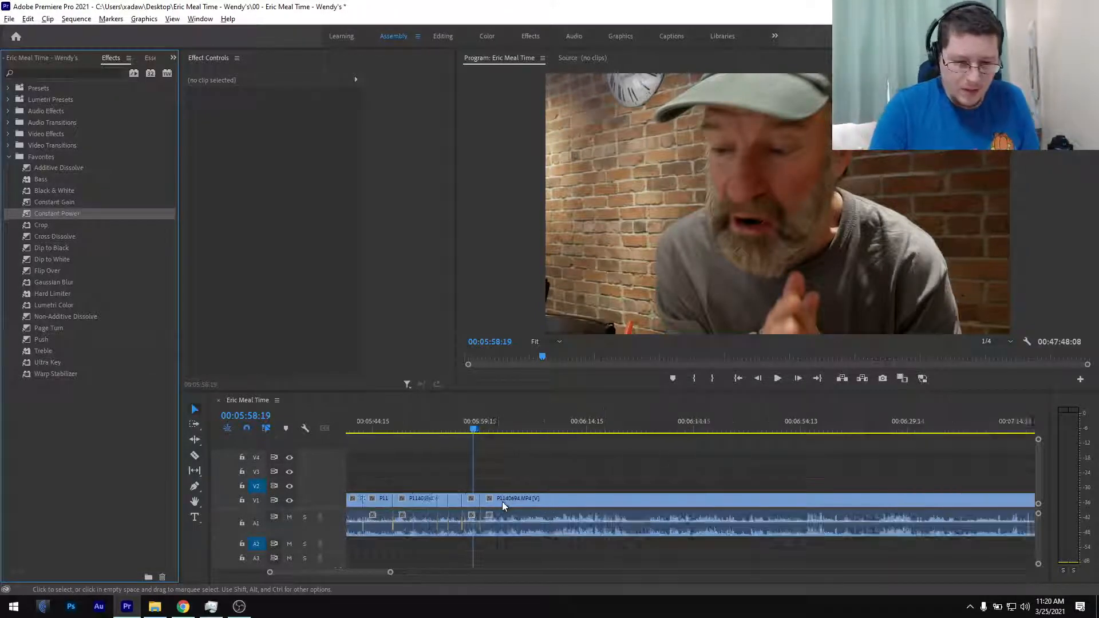
- Play P1140694.MP4 across the 00:05:59:18 cut and locate the start of the usable drink footage at 00:06:06:00
{"action": "left_click", "coordinate": [412, 428]}
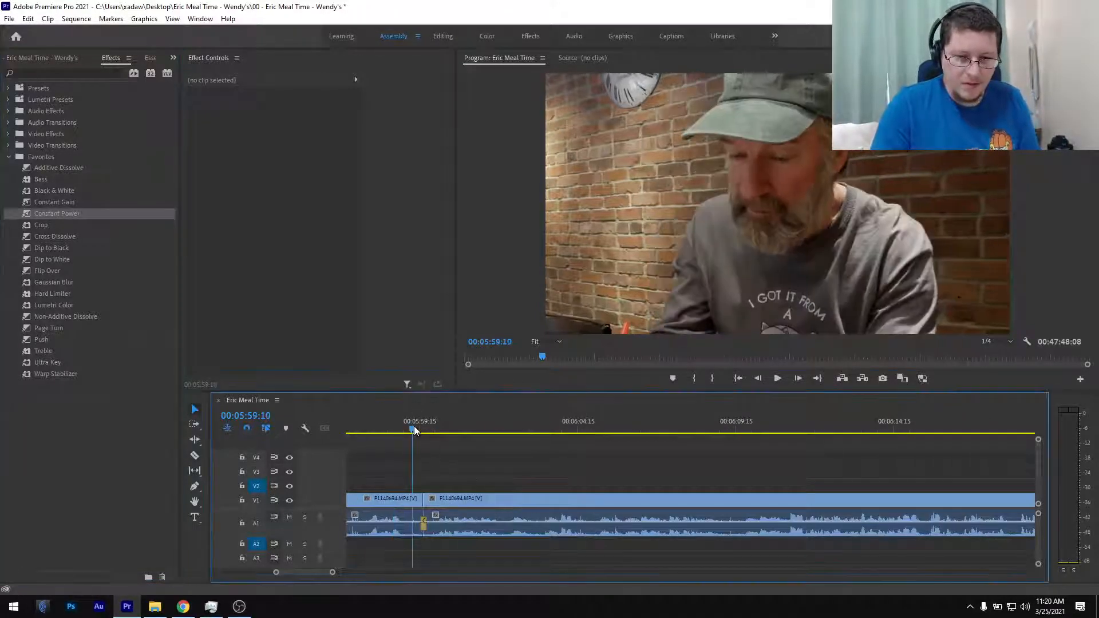
{"action": "key", "text": "space"}
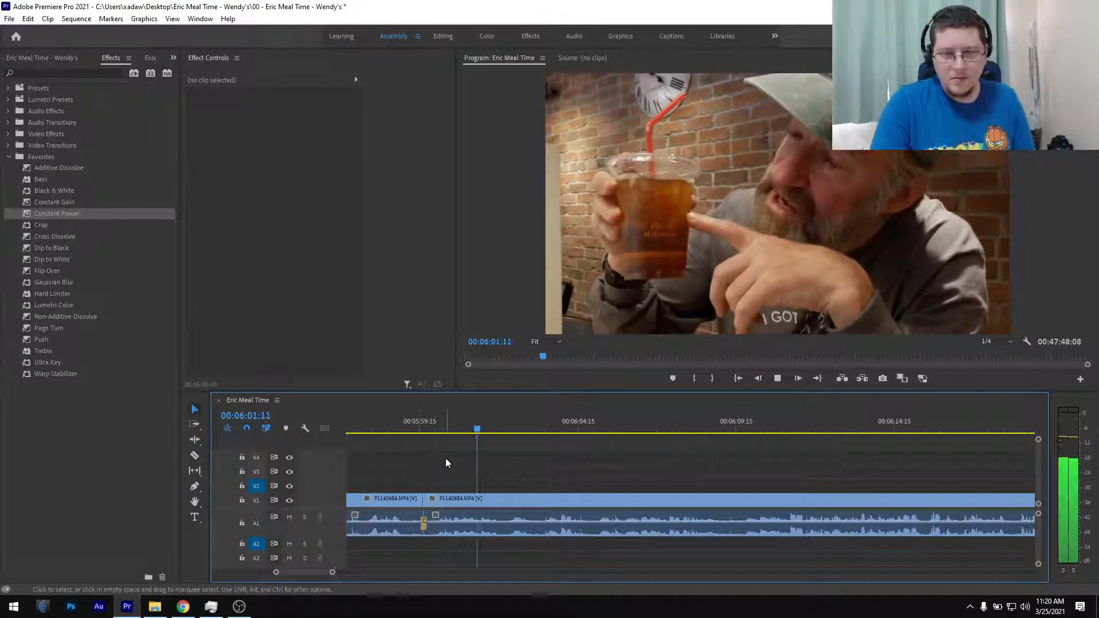
{"action": "scroll", "coordinate": [495, 471], "scroll_direction": "down", "scroll_amount": 1}
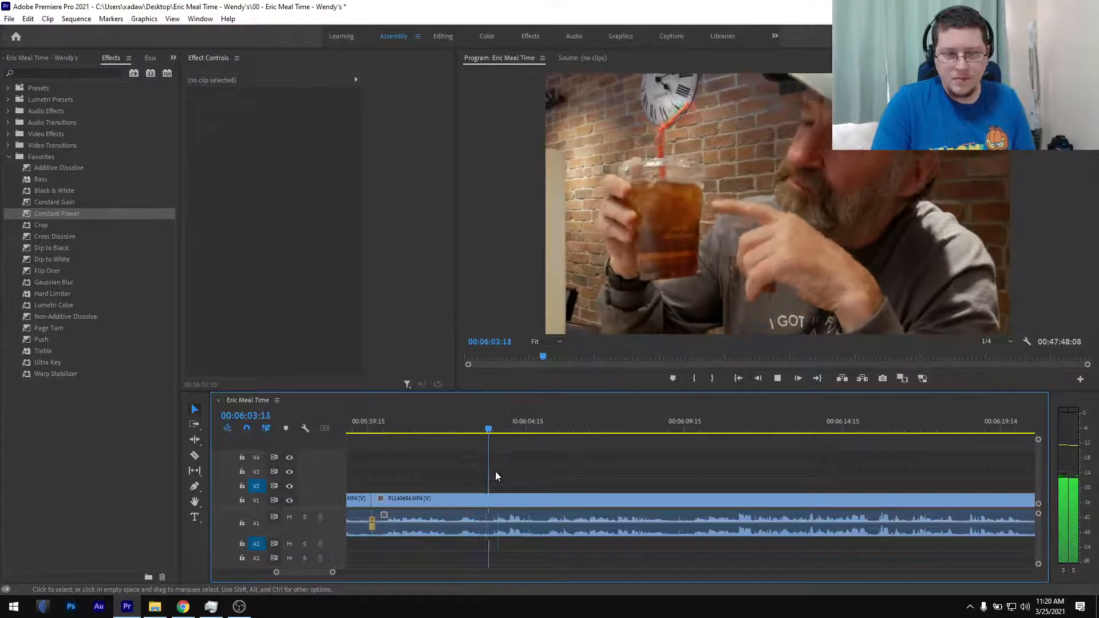
{"action": "key", "text": "minus"}
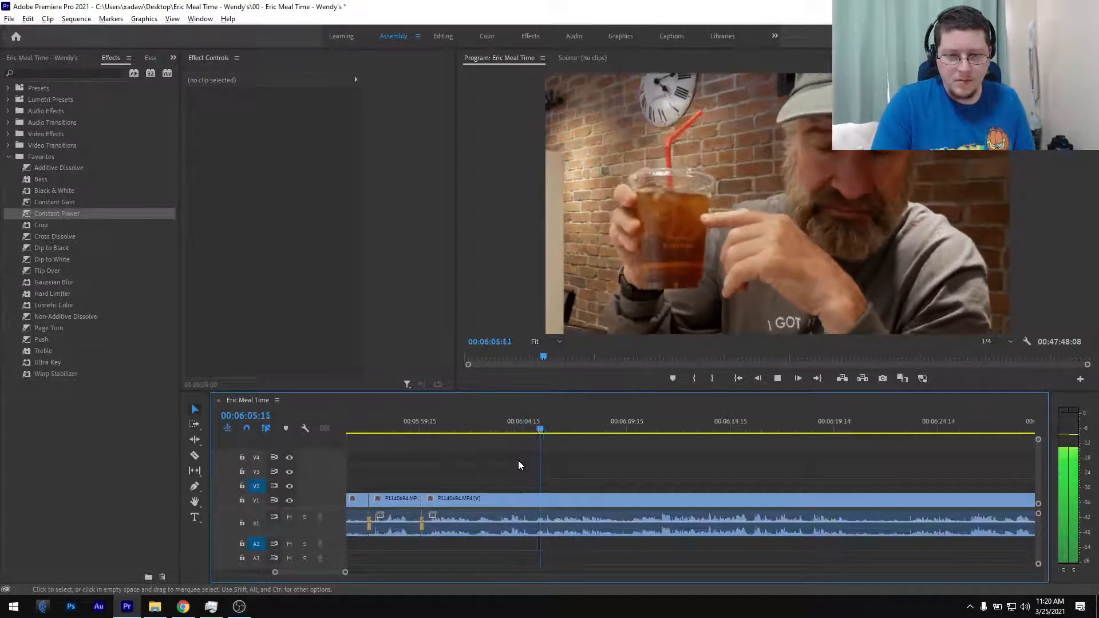
{"action": "key", "text": "space"}
{"action": "scroll", "coordinate": [578, 480], "scroll_direction": "up", "scroll_amount": 3}
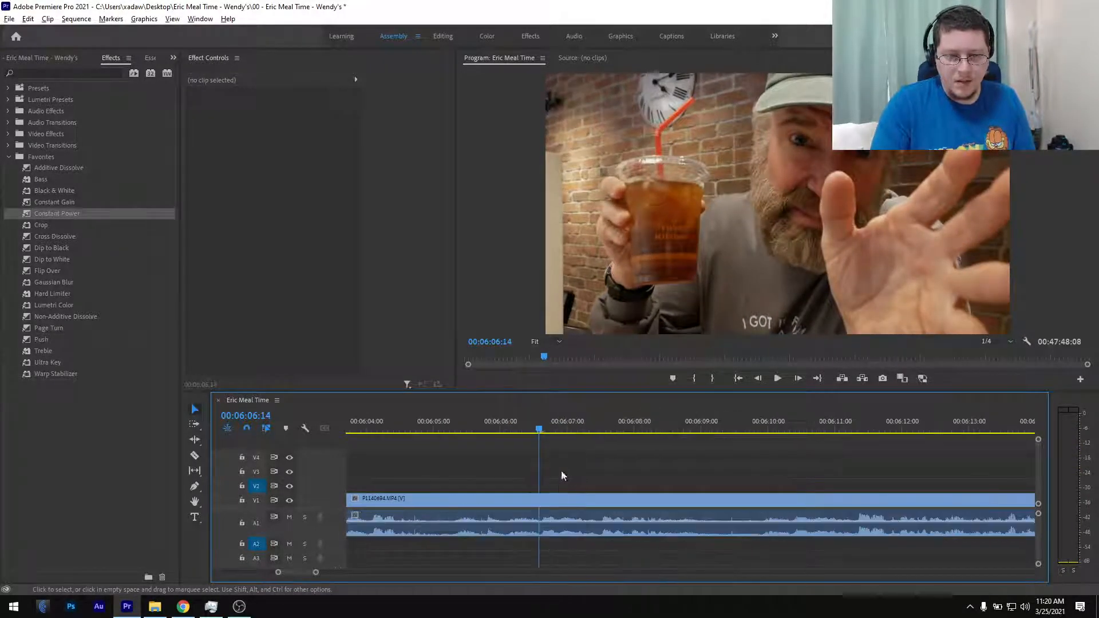
{"action": "left_click_drag", "start_coordinate": [462, 431], "coordinate": [500, 431]}
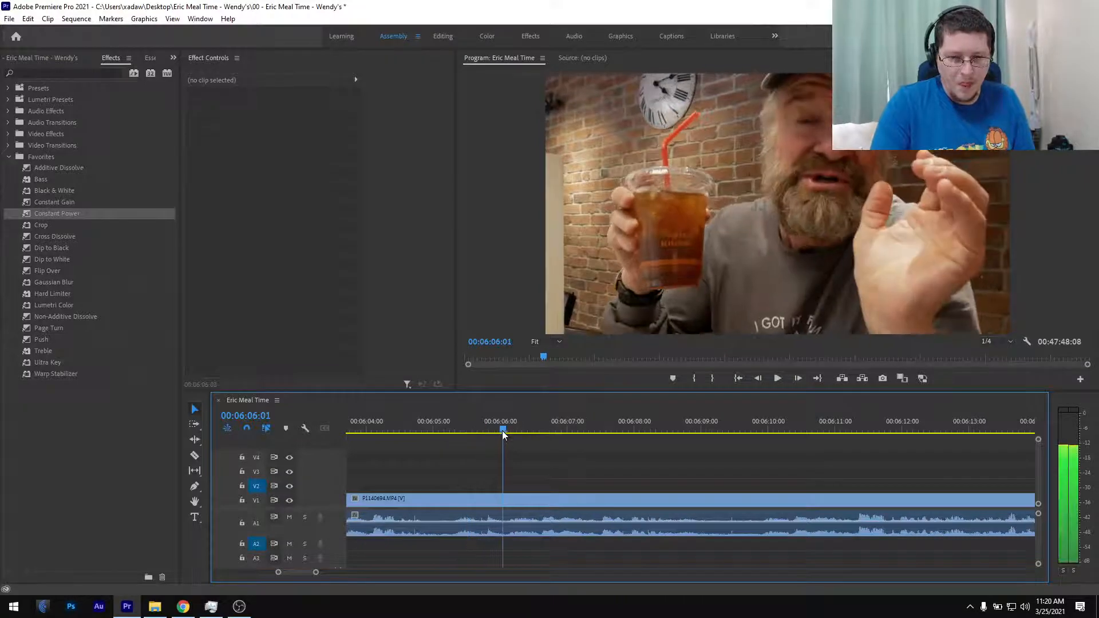
{"action": "scroll", "coordinate": [475, 472], "scroll_direction": "down", "scroll_amount": 3}
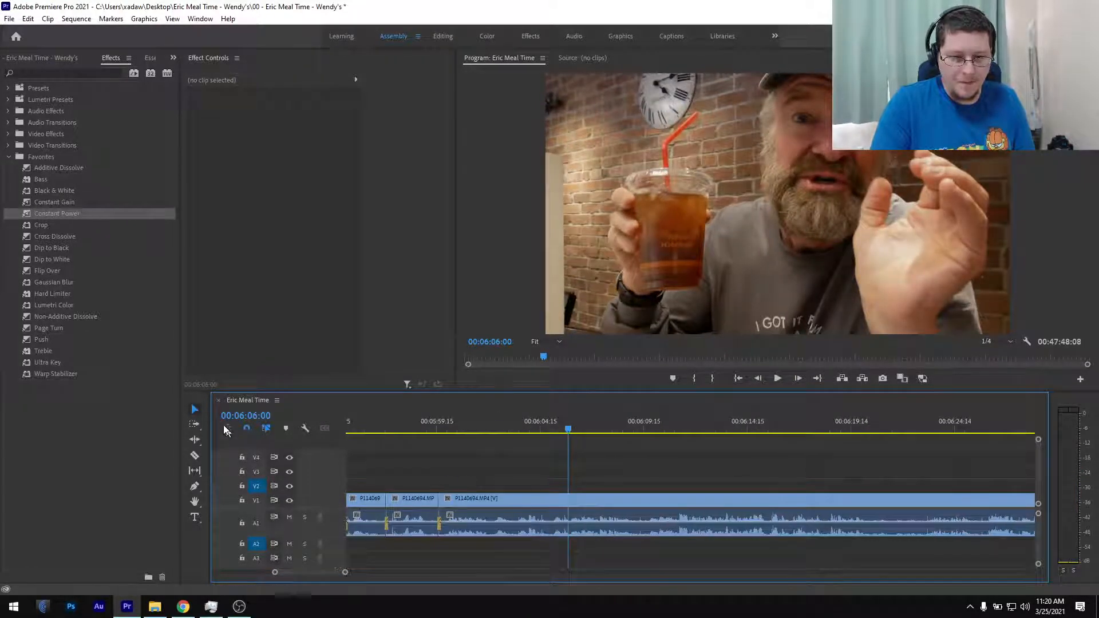
- Try splitting P1140694.MP4 at 00:06:05:23, ripple deleting back to the 00:05:59:18 cut and adding a Constant Power transition there
{"action": "left_click", "coordinate": [195, 442]}
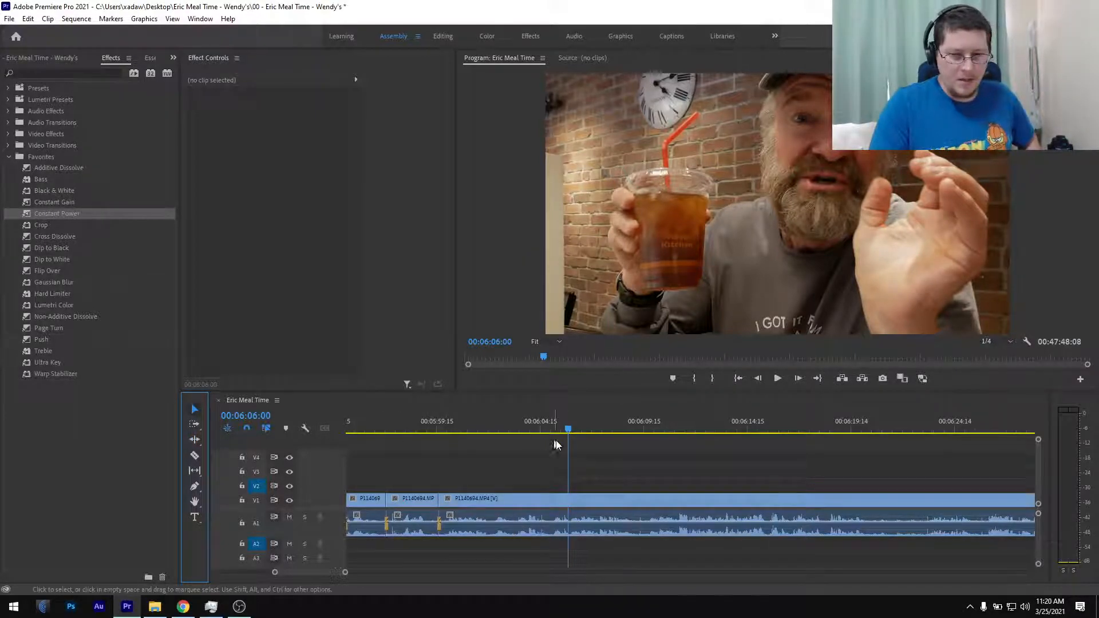
{"action": "left_click", "coordinate": [569, 429]}
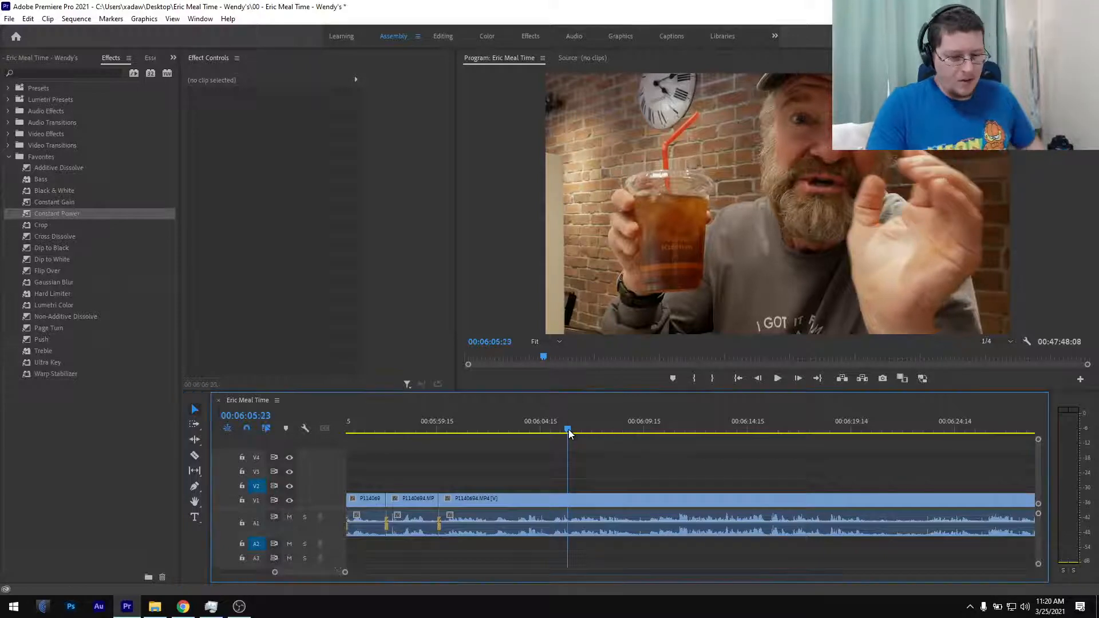
{"action": "key", "text": "ctrl+k"}
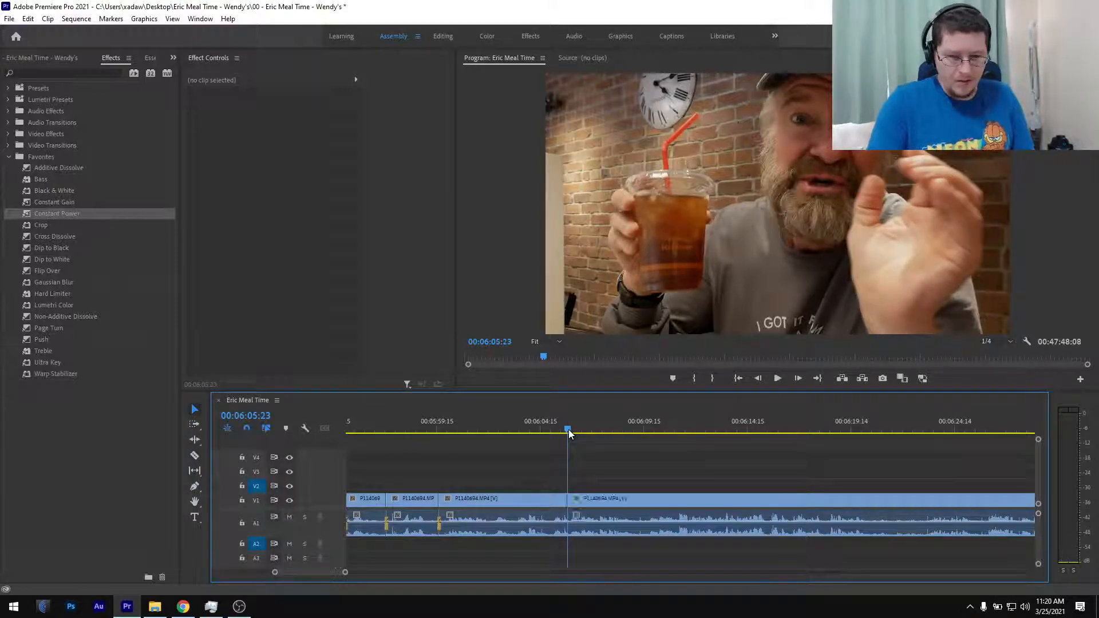
{"action": "left_click", "coordinate": [552, 500]}
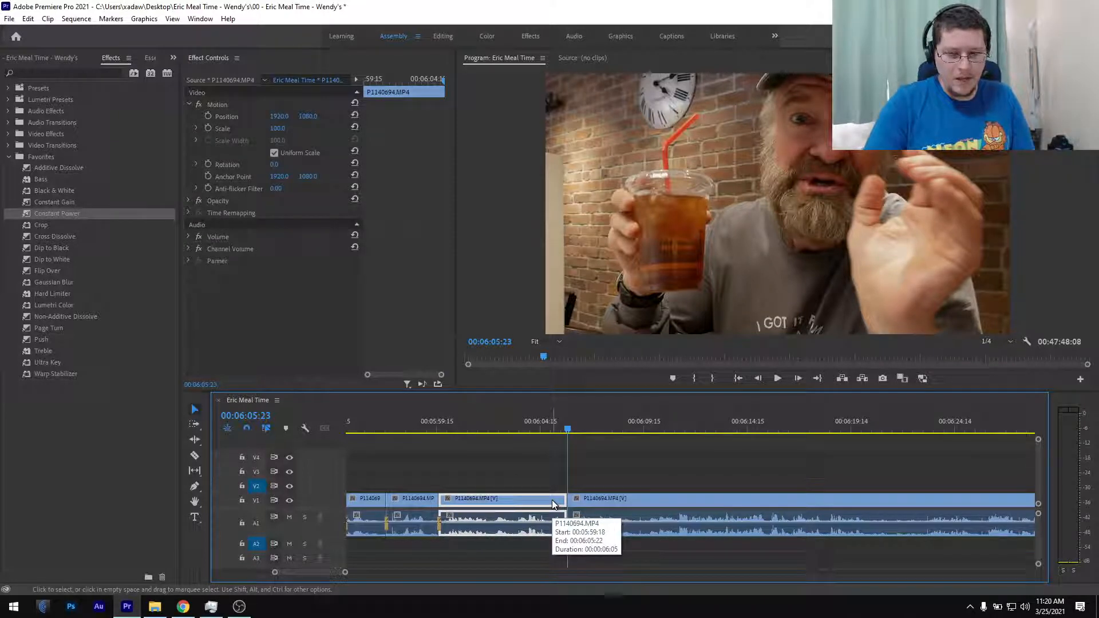
{"action": "key", "text": "shift+Delete"}
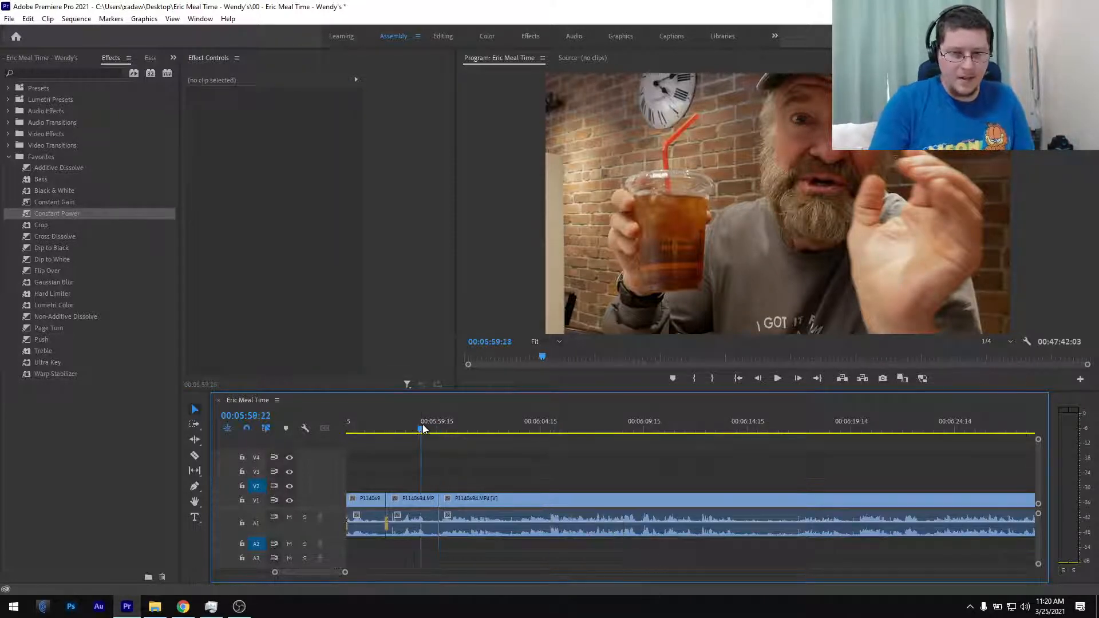
{"action": "left_click", "coordinate": [422, 425]}
{"action": "left_click_drag", "start_coordinate": [64, 215], "coordinate": [439, 523]}
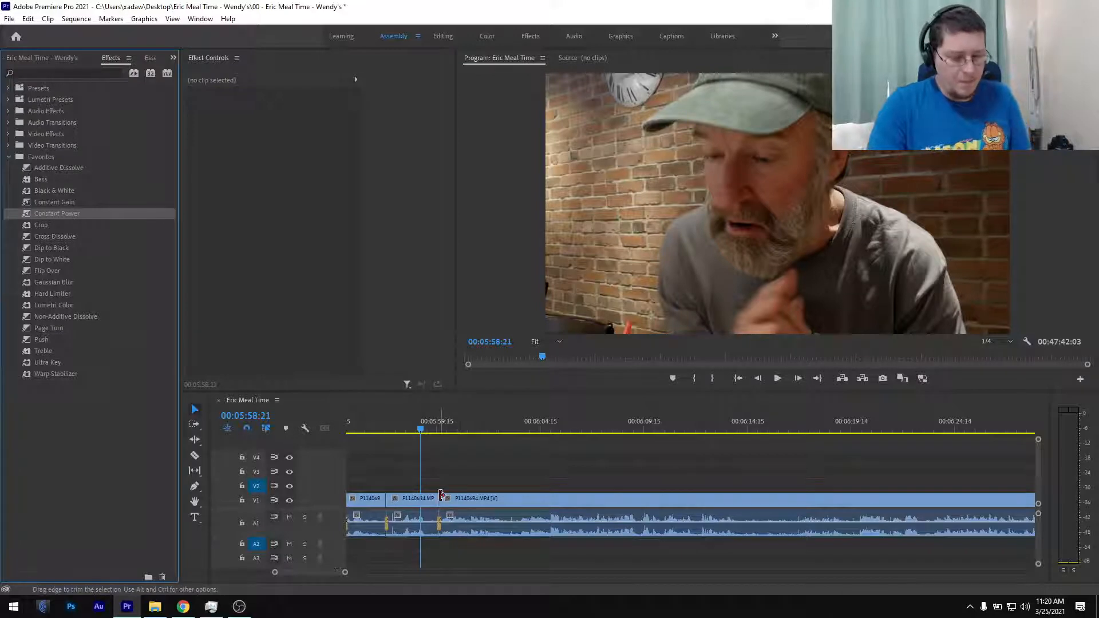
{"action": "key", "text": "ctrl+z"}
{"action": "key", "text": "ctrl+z"}
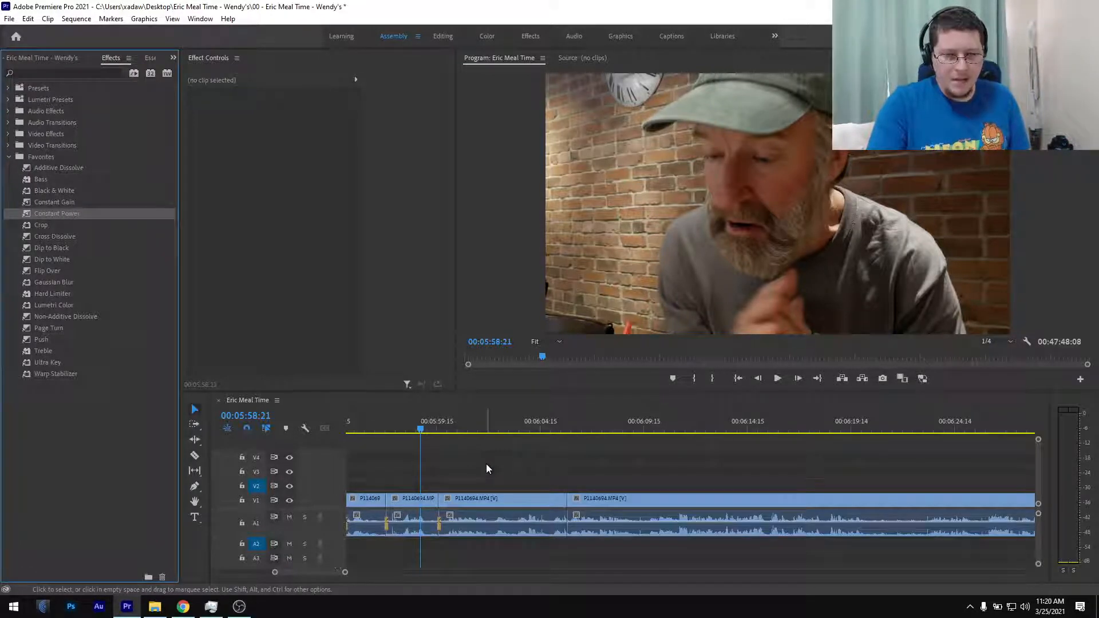
- Undo the split at 00:06:05:23 and ripple trim the start of the clip after the 00:05:59:18 cut to that frame
{"action": "left_click_drag", "start_coordinate": [551, 429], "coordinate": [565, 431]}
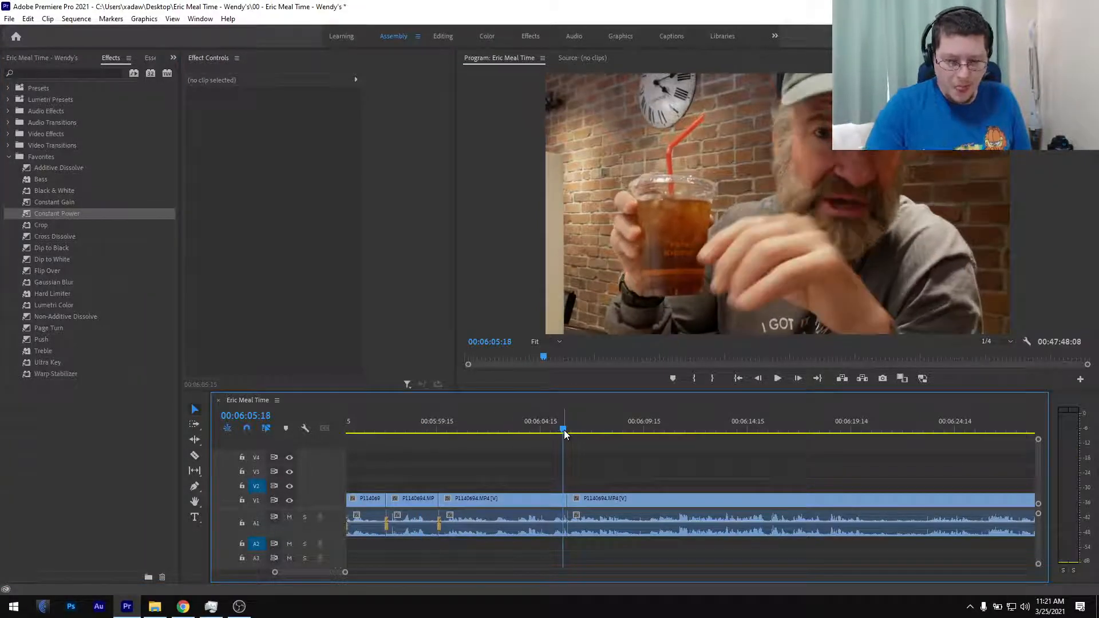
{"action": "key", "text": "Right"}
{"action": "key", "text": "Right"}
{"action": "key", "text": "Right"}
{"action": "key", "text": "Right"}
{"action": "key", "text": "Right"}
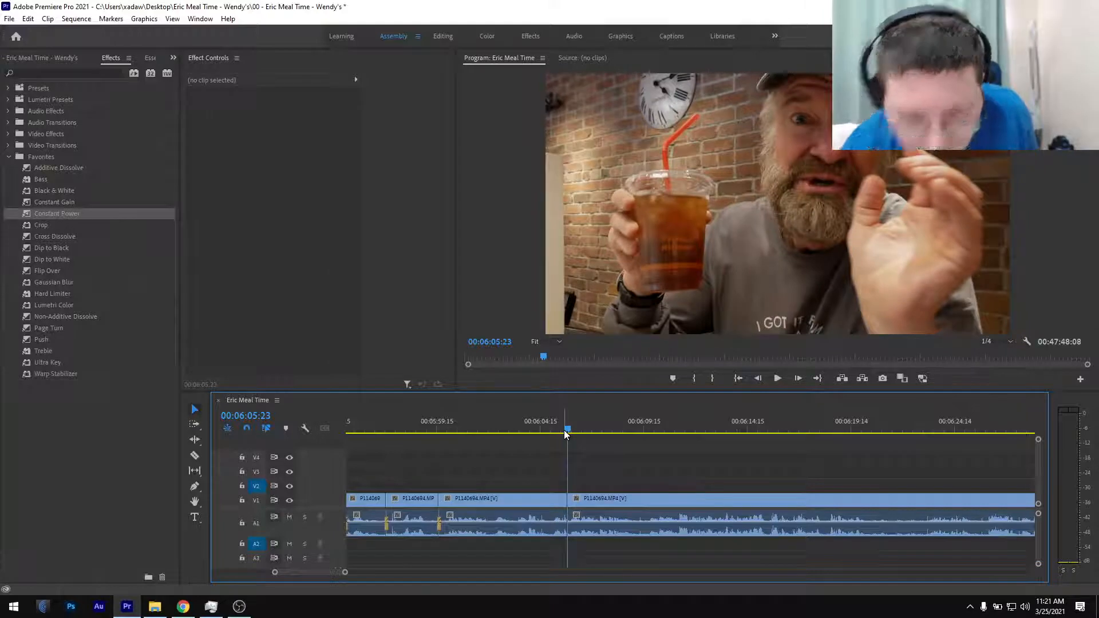
{"action": "key", "text": "ctrl+z"}
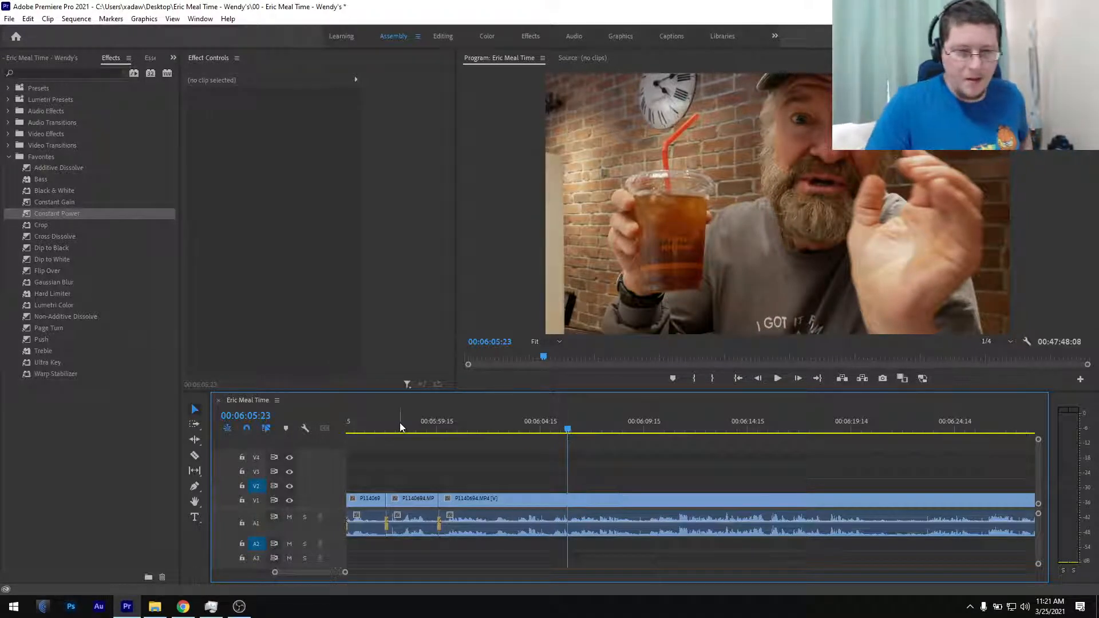
{"action": "left_click", "coordinate": [195, 440]}
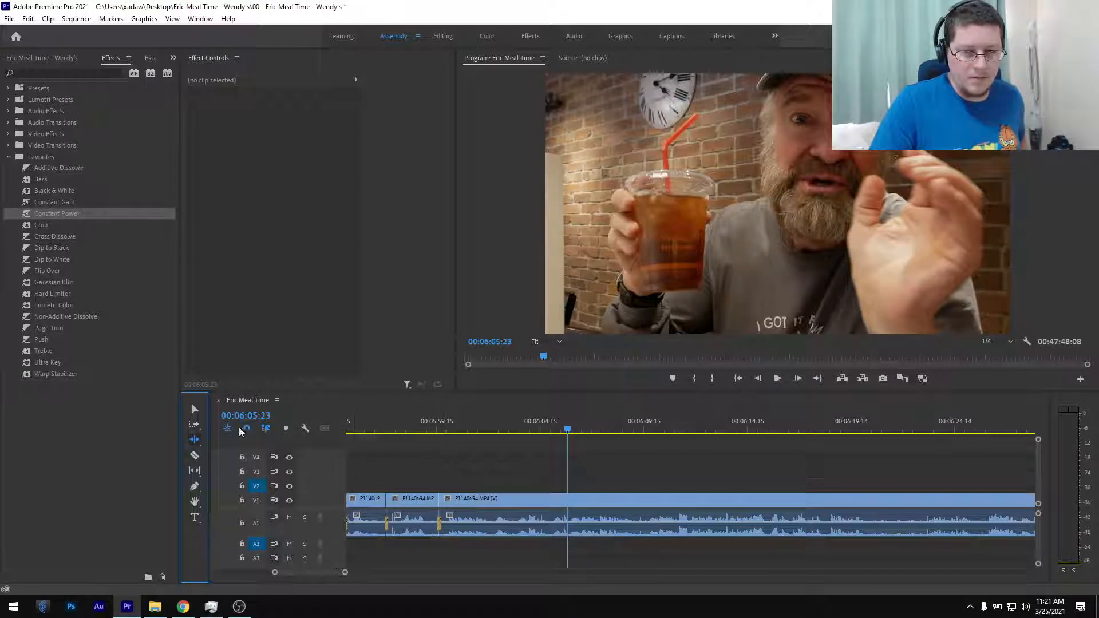
{"action": "left_click", "coordinate": [196, 441]}
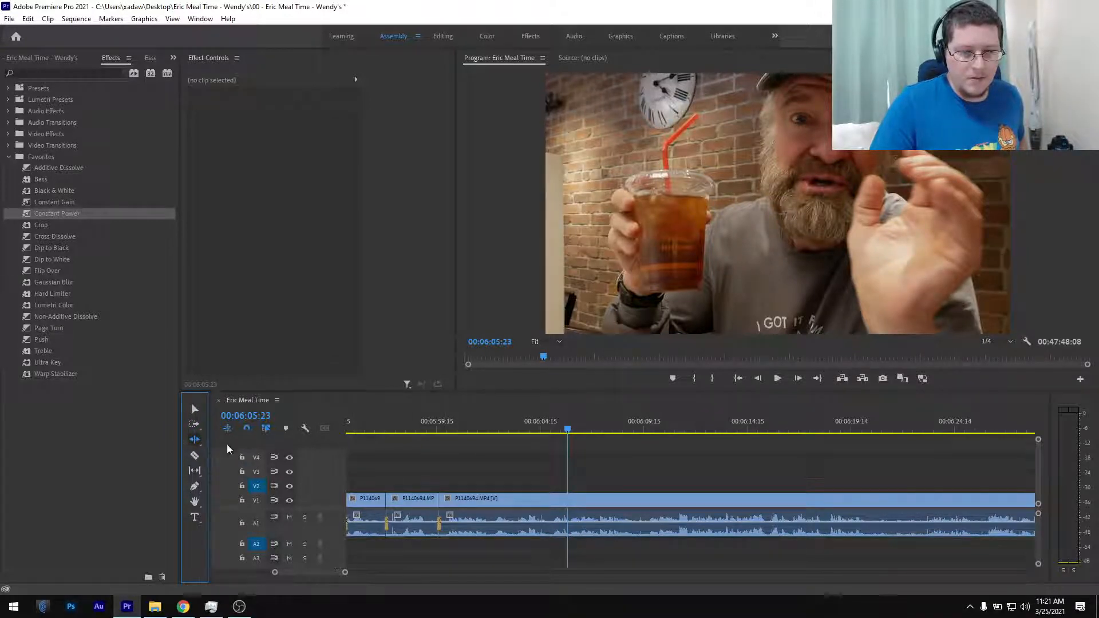
{"action": "left_click_drag", "start_coordinate": [445, 500], "coordinate": [567, 511]}
- Save the project and play from 00:05:58:17 across the trimmed cut to check it
{"action": "left_click", "coordinate": [418, 428]}
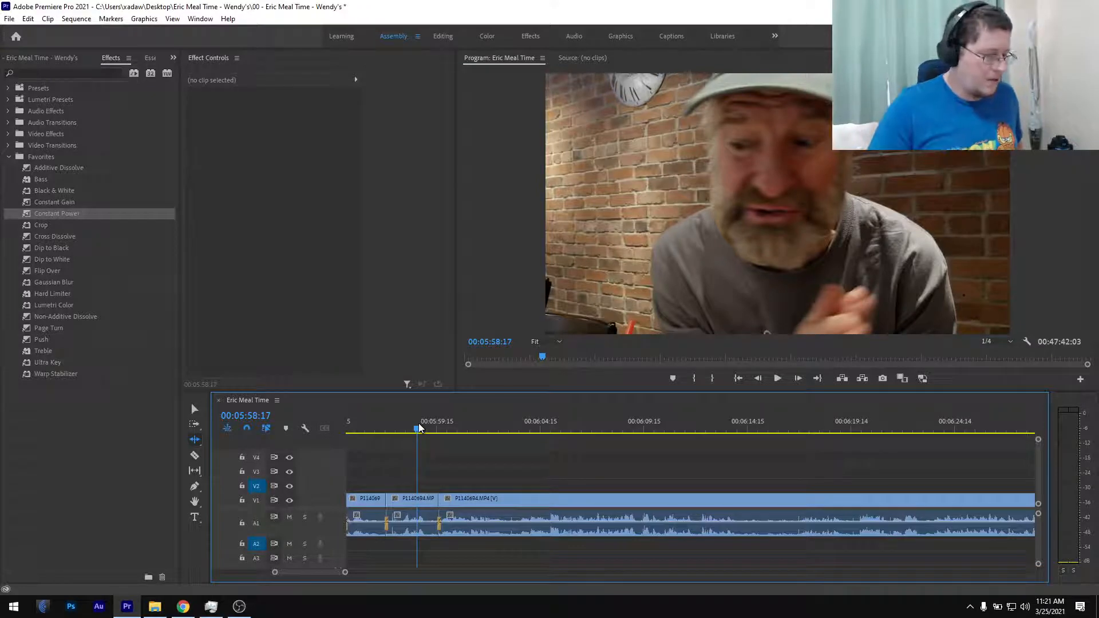
{"action": "key", "text": "ctrl+s"}
{"action": "left_click", "coordinate": [200, 408]}
{"action": "key", "text": "space"}
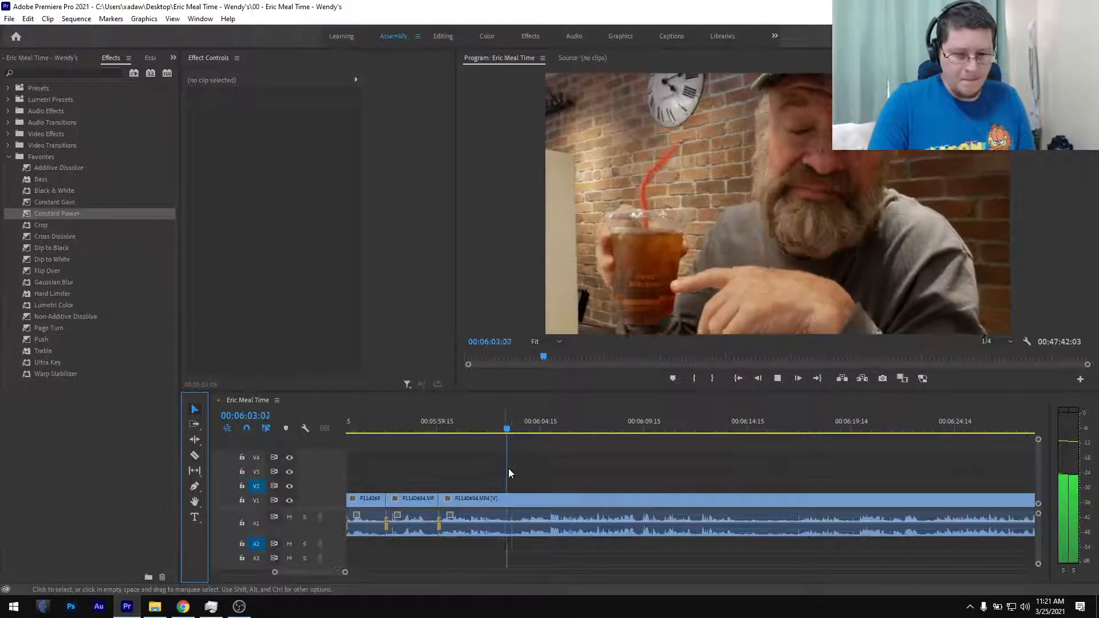
{"action": "key", "text": "space"}
- Ripple trim the start of the clip after the 00:05:59:18 cut to the frame at 00:06:03:13
{"action": "scroll", "coordinate": [541, 488], "scroll_direction": "up", "scroll_amount": 3}
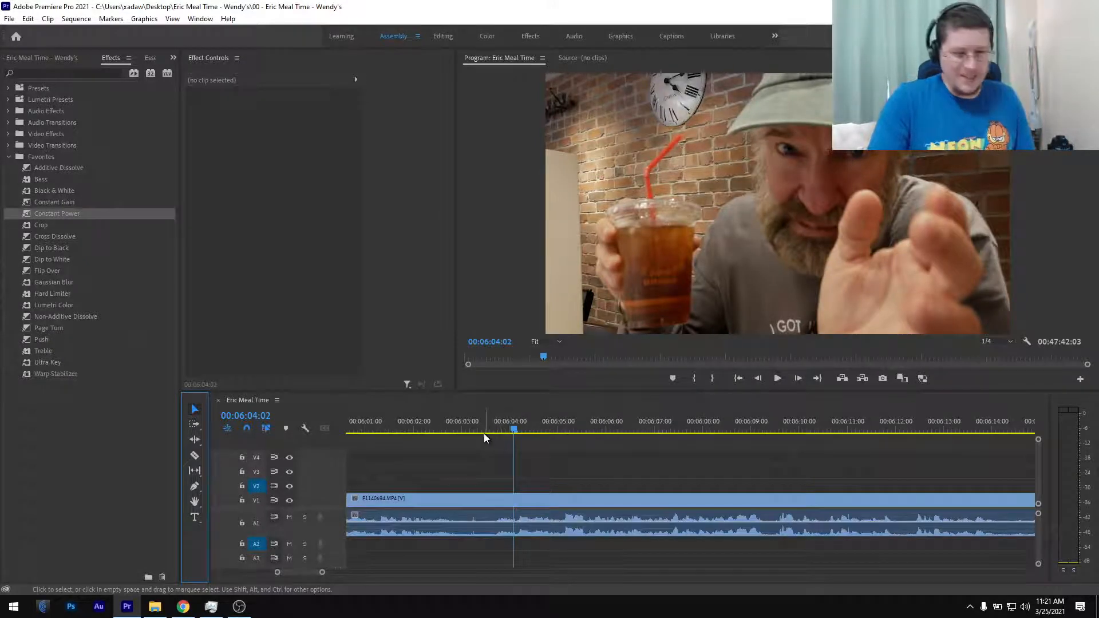
{"action": "left_click_drag", "start_coordinate": [479, 427], "coordinate": [488, 435]}
{"action": "scroll", "coordinate": [484, 464], "scroll_direction": "up", "scroll_amount": 3}
{"action": "left_click", "coordinate": [194, 439]}
{"action": "left_click_drag", "start_coordinate": [462, 500], "coordinate": [643, 503]}
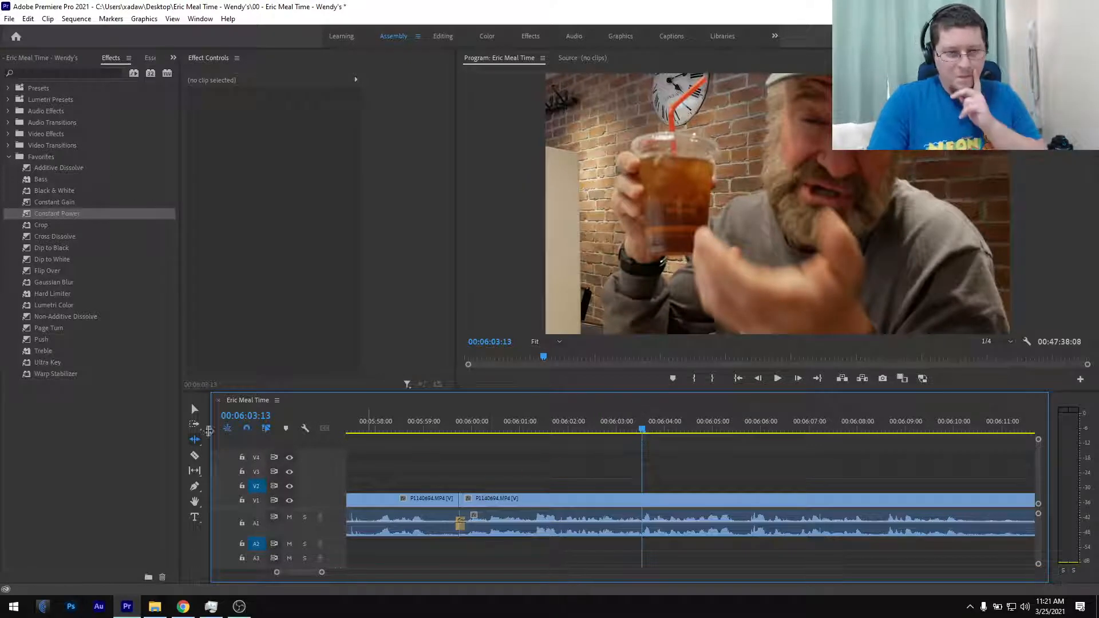
- Save the project again and review the retrimmed cut from 00:05:59:07
{"action": "left_click", "coordinate": [438, 422]}
{"action": "left_click", "coordinate": [194, 410]}
{"action": "key", "text": "ctrl+s"}
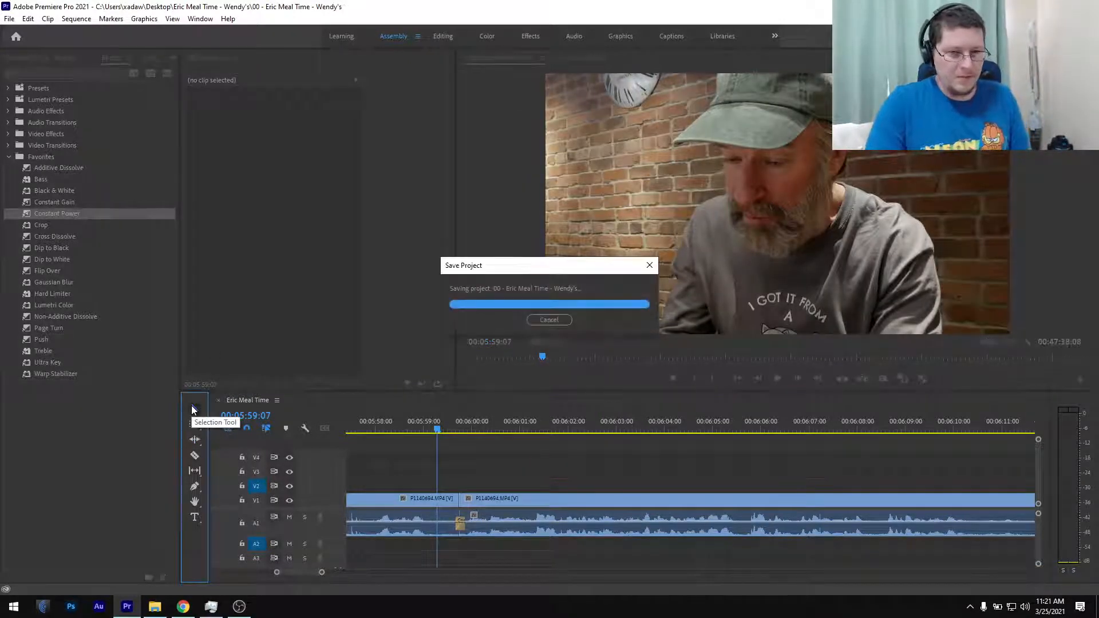
{"action": "key", "text": "space"}
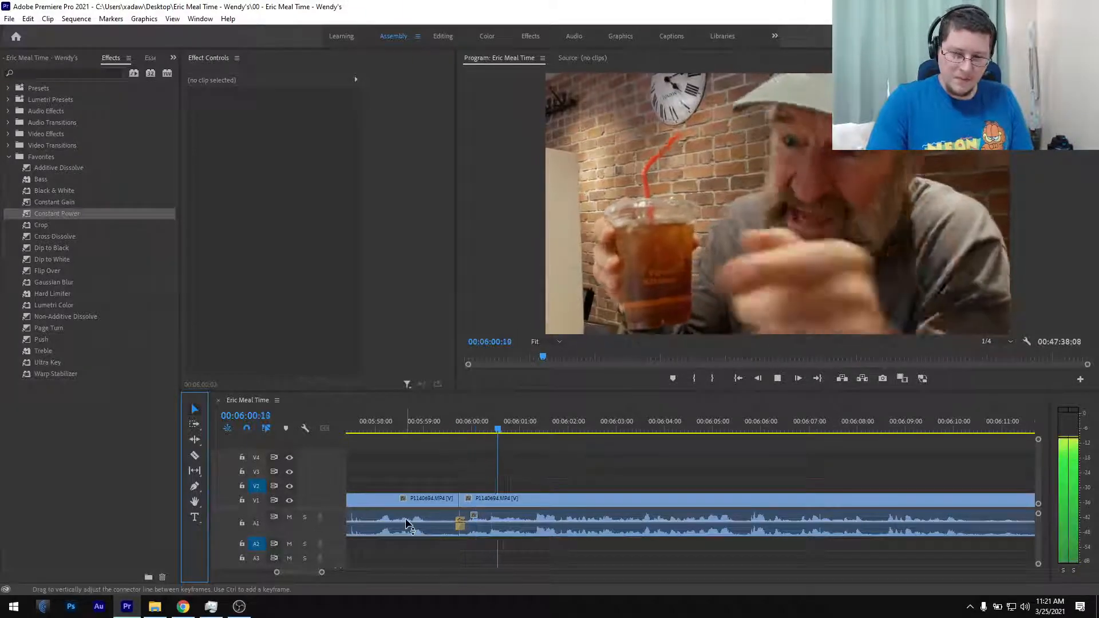
- Ripple trim the end of the P1140694.MP4 clip before the 00:05:59:18 cut back to 00:05:59:06
{"action": "left_click", "coordinate": [405, 430]}
{"action": "left_click_drag", "start_coordinate": [406, 434], "coordinate": [437, 445]}
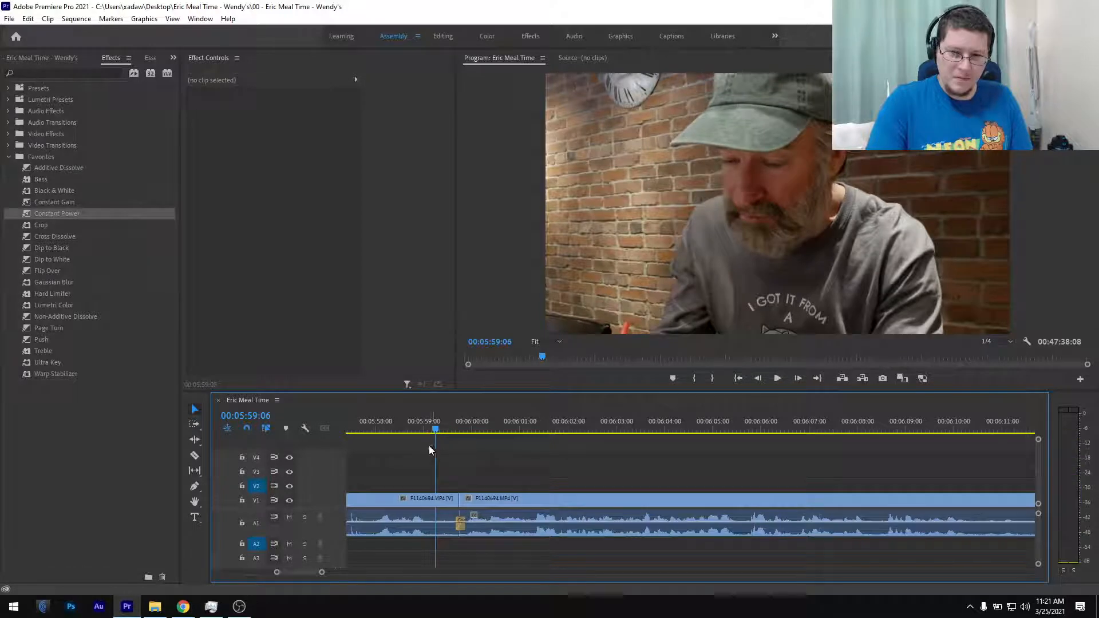
{"action": "left_click", "coordinate": [195, 441]}
{"action": "left_click_drag", "start_coordinate": [456, 500], "coordinate": [435, 500]}
- Play on from 00:05:58:06 across the cut and split P1140694.MP4 at 00:06:11:05
{"action": "left_click", "coordinate": [390, 432]}
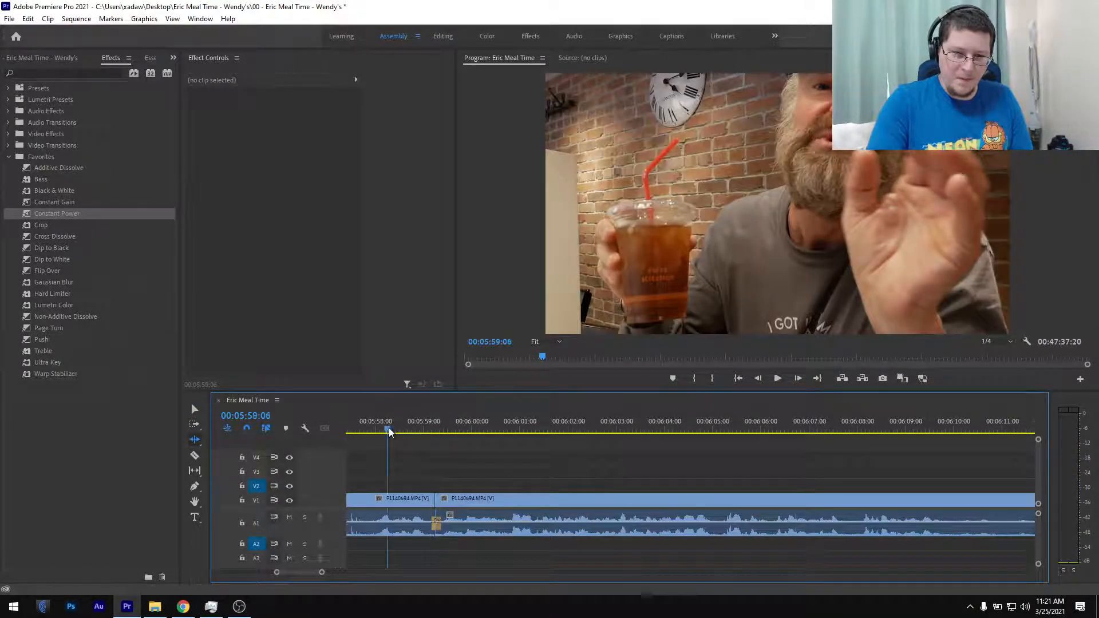
{"action": "key", "text": "space"}
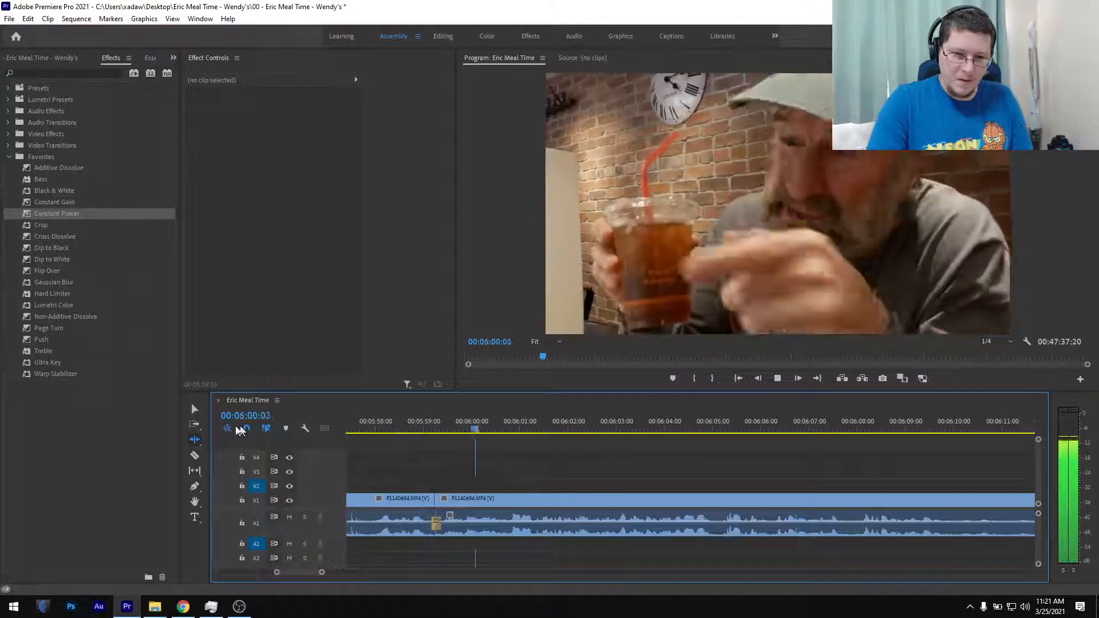
{"action": "left_click", "coordinate": [195, 408]}
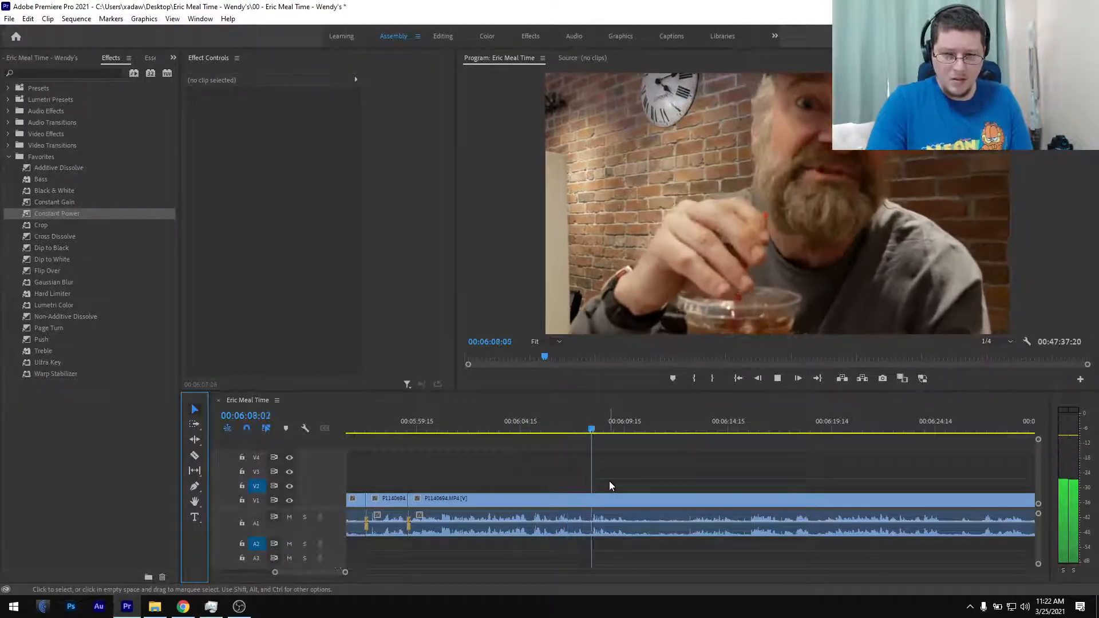
{"action": "scroll", "coordinate": [642, 480], "scroll_direction": "up", "scroll_amount": 2, "text": "alt"}
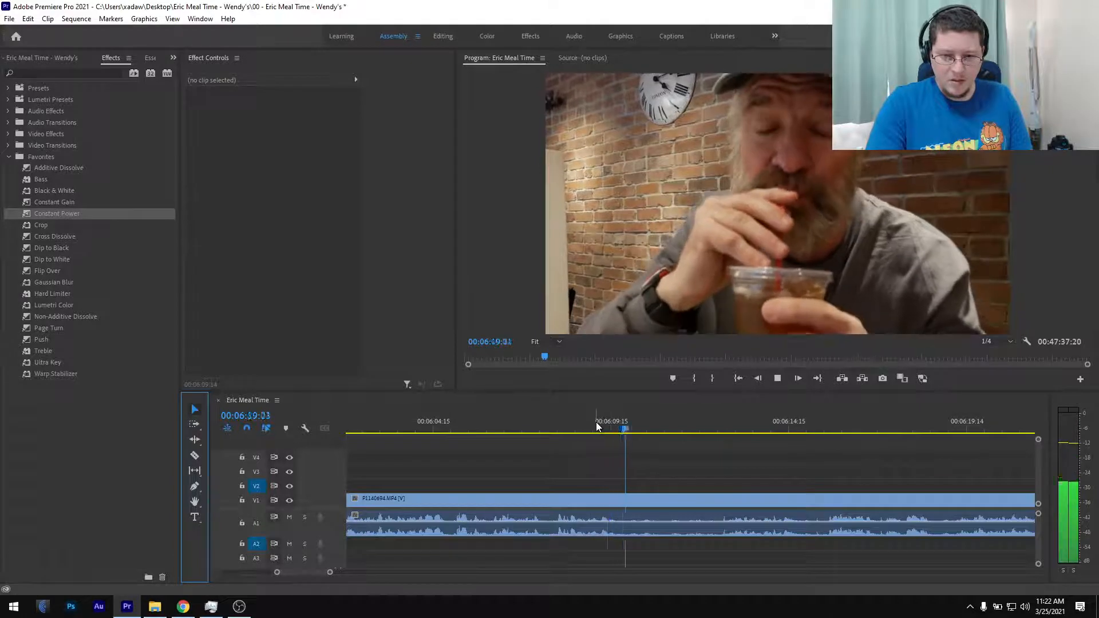
{"action": "left_click", "coordinate": [674, 429]}
{"action": "mouse_move", "coordinate": [675, 429]}
{"action": "left_mouse_down"}
{"action": "mouse_move", "coordinate": [714, 431]}
{"action": "mouse_move", "coordinate": [671, 449]}
{"action": "left_mouse_up"}
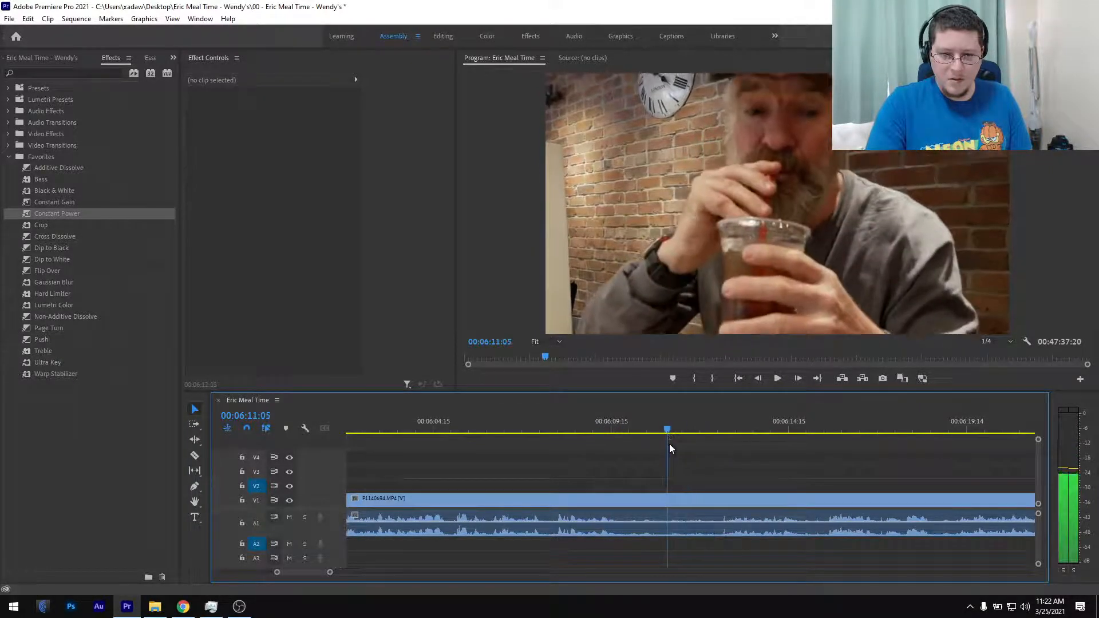
{"action": "key", "text": "ctrl+shift+k"}
- Split P1140694.MP4 at 00:06:19:05 and ripple delete the section between 00:06:11:05 and that cut
{"action": "left_click", "coordinate": [711, 431]}
{"action": "key", "text": "space"}
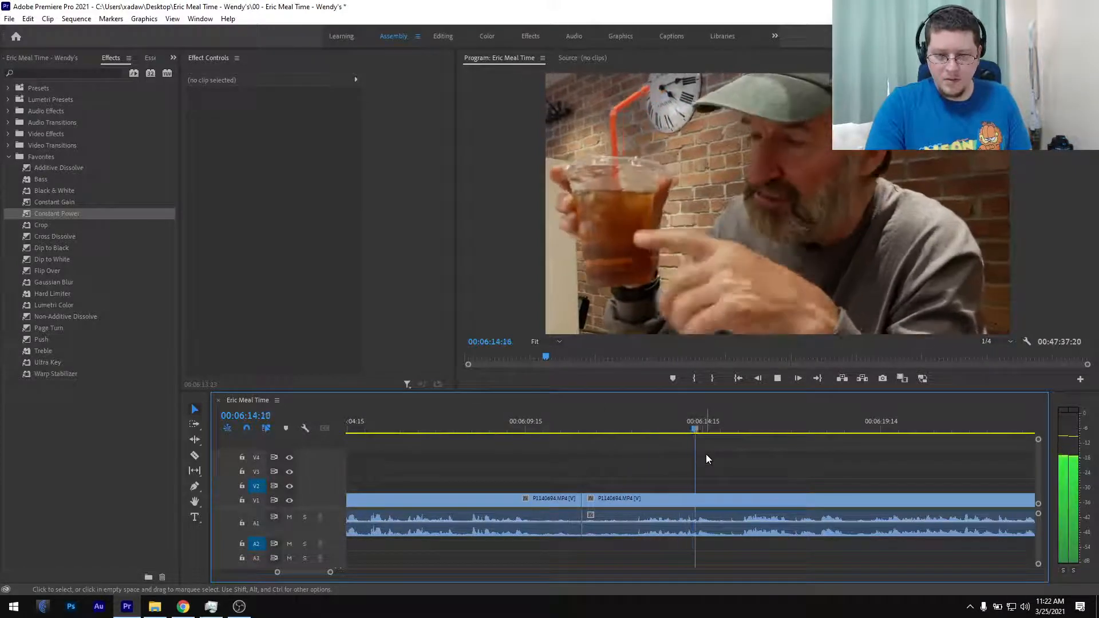
{"action": "scroll", "coordinate": [803, 437], "scroll_direction": "down", "scroll_amount": 1}
{"action": "left_click", "coordinate": [804, 427]}
{"action": "left_click_drag", "start_coordinate": [805, 427], "coordinate": [782, 444]}
{"action": "key", "text": "ctrl+shift+k"}
{"action": "scroll", "coordinate": [756, 484], "scroll_direction": "down", "scroll_amount": 1}
{"action": "scroll", "coordinate": [744, 493], "scroll_direction": "down", "scroll_amount": 1}
{"action": "left_click", "coordinate": [737, 502]}
{"action": "key", "text": "shift+Delete"}
- Add a Constant Power audio transition at the 00:06:11:05 cut in P1140694.MP4
{"action": "left_click", "coordinate": [586, 436]}
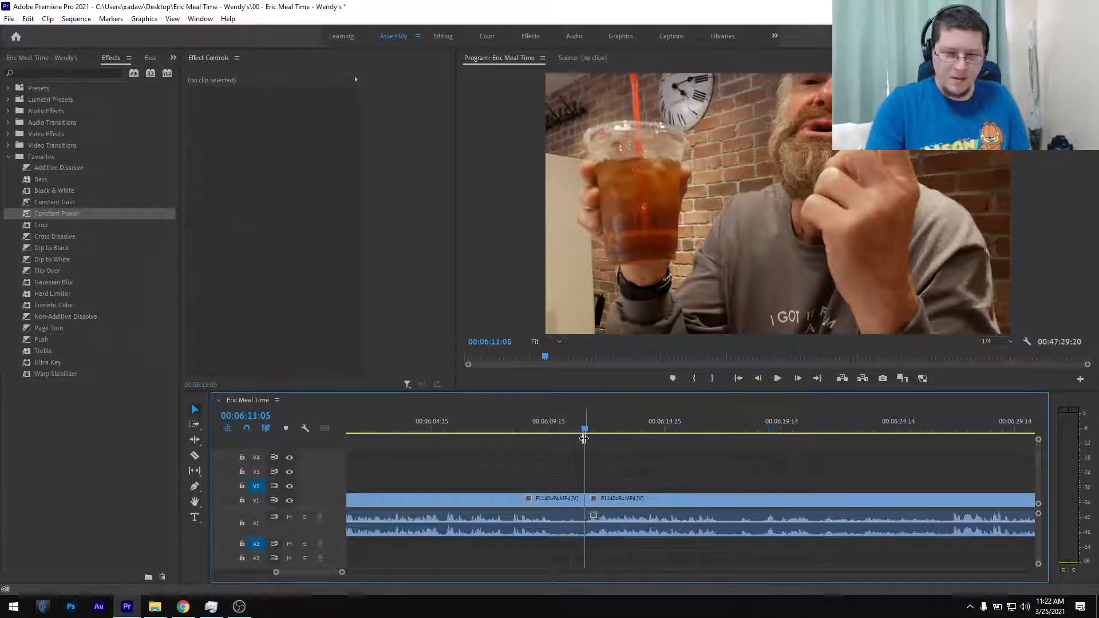
{"action": "left_click", "coordinate": [560, 420]}
{"action": "mouse_move", "coordinate": [71, 214]}
{"action": "left_mouse_down"}
{"action": "mouse_move", "coordinate": [437, 459]}
{"action": "mouse_move", "coordinate": [594, 535]}
{"action": "mouse_move", "coordinate": [586, 528]}
{"action": "left_mouse_up"}
{"action": "scroll", "coordinate": [587, 528], "scroll_direction": "down", "scroll_amount": 2}
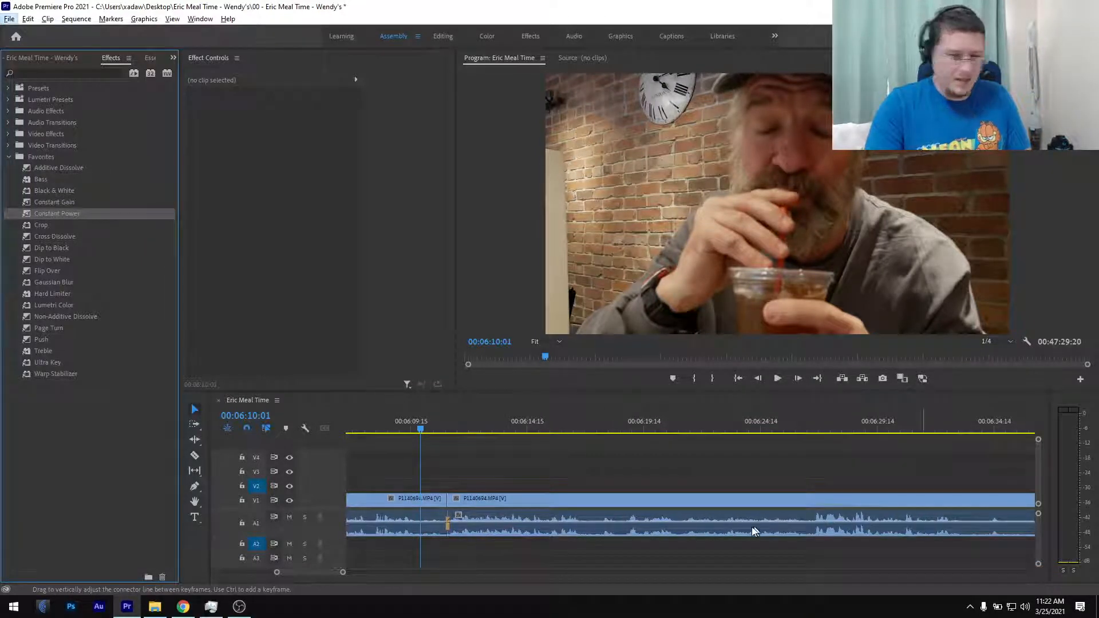
{"action": "scroll", "coordinate": [634, 511], "scroll_direction": "down", "scroll_amount": 3, "text": "alt"}
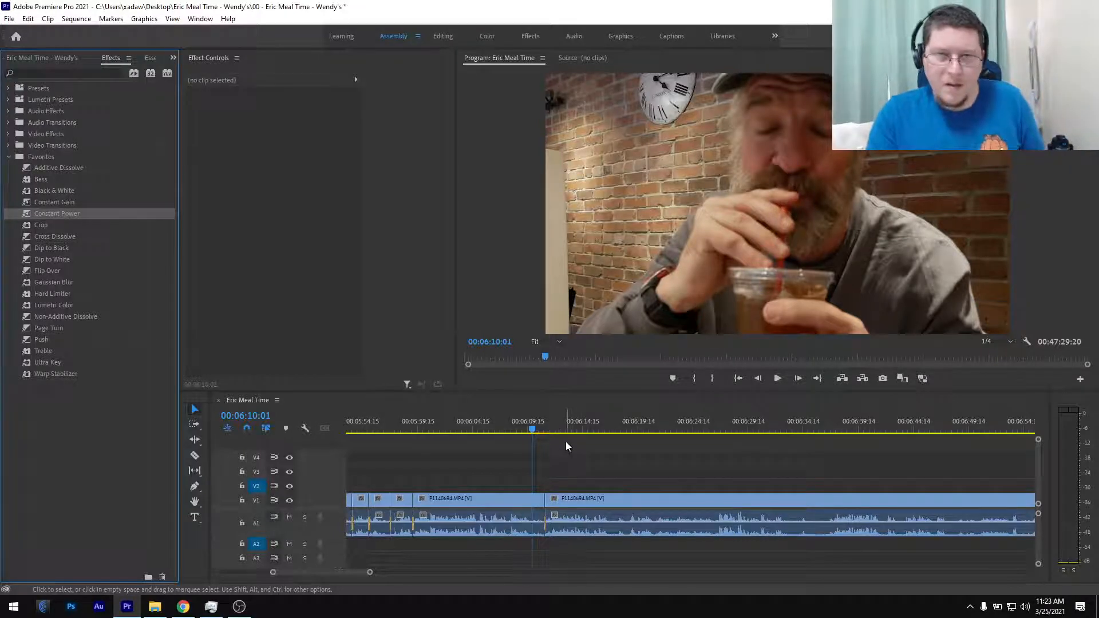
- Play on from 00:06:10:01 across the 00:06:11:05 cut and split P1140694.MP4 at about 00:06:17
{"action": "key", "text": "space"}
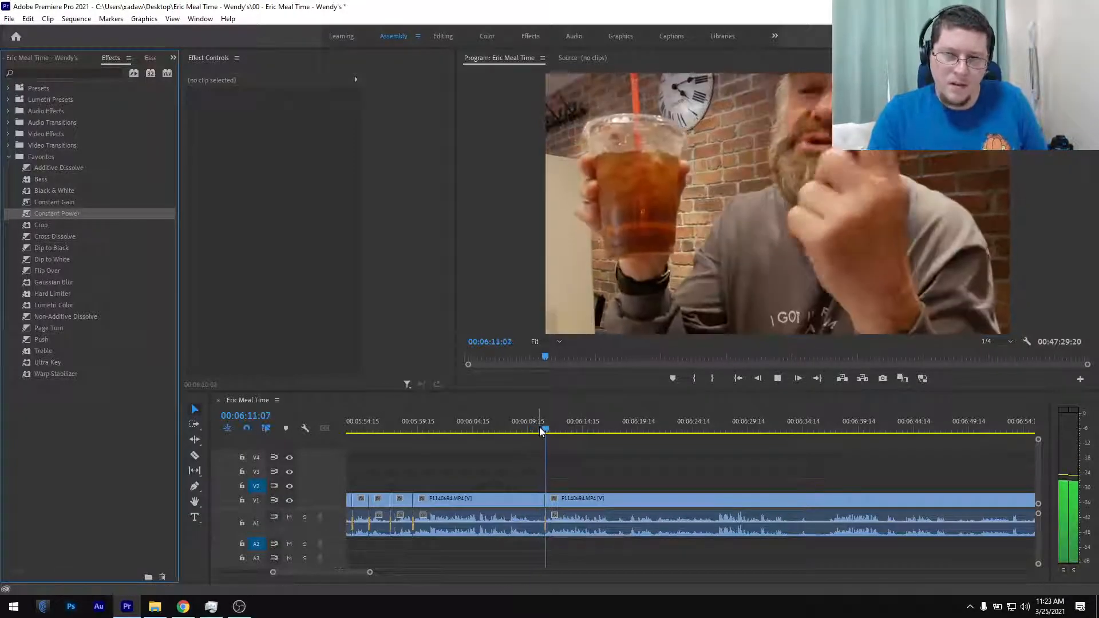
{"action": "scroll", "coordinate": [538, 445], "scroll_direction": "down", "scroll_amount": 7}
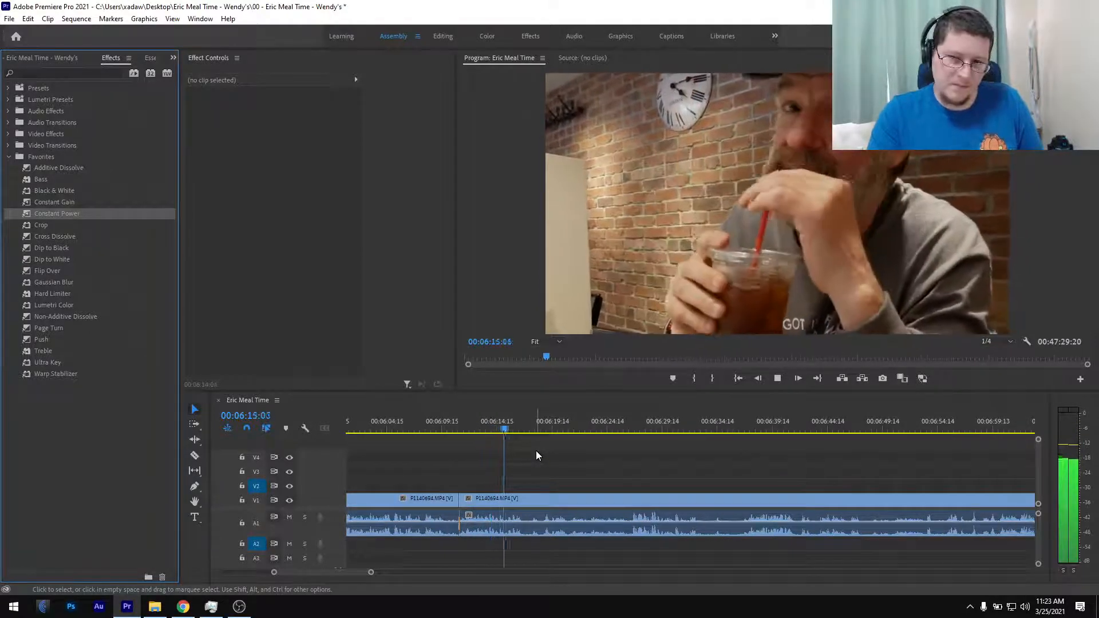
{"action": "scroll", "coordinate": [532, 472], "scroll_direction": "up", "scroll_amount": 2, "text": "alt"}
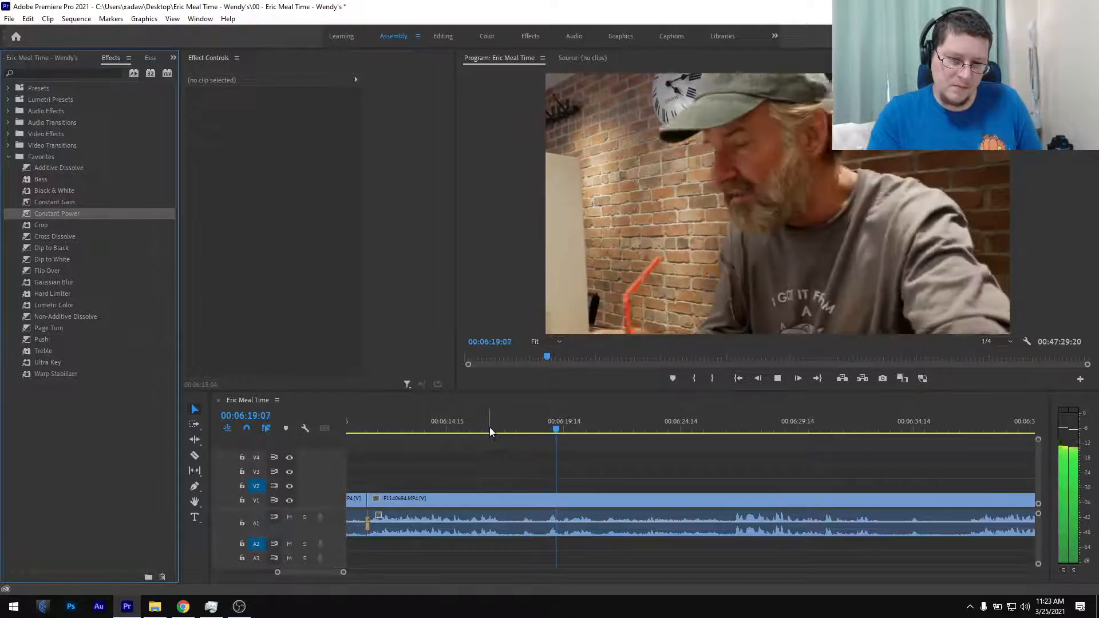
{"action": "left_click_drag", "start_coordinate": [489, 427], "coordinate": [521, 441]}
{"action": "key", "text": "ctrl+k"}
- Skim the remaining P1140694.MP4 footage from 00:06:27:01 to 00:07:02:00, playing short samples to judge what to keep
{"action": "key", "text": "minus"}
{"action": "left_click", "coordinate": [597, 427]}
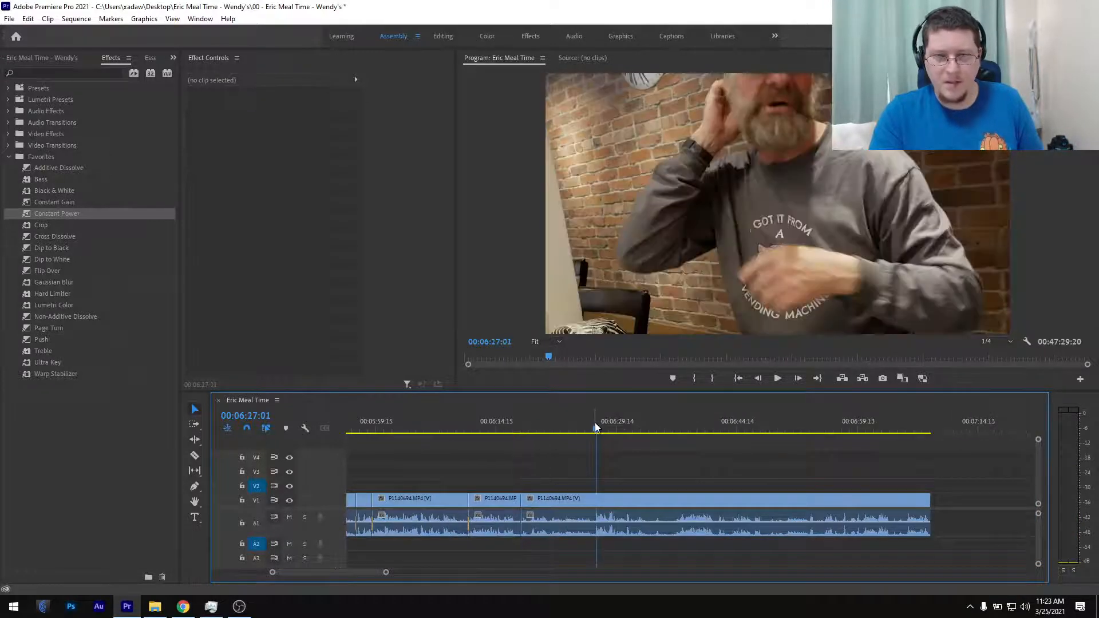
{"action": "key", "text": "space"}
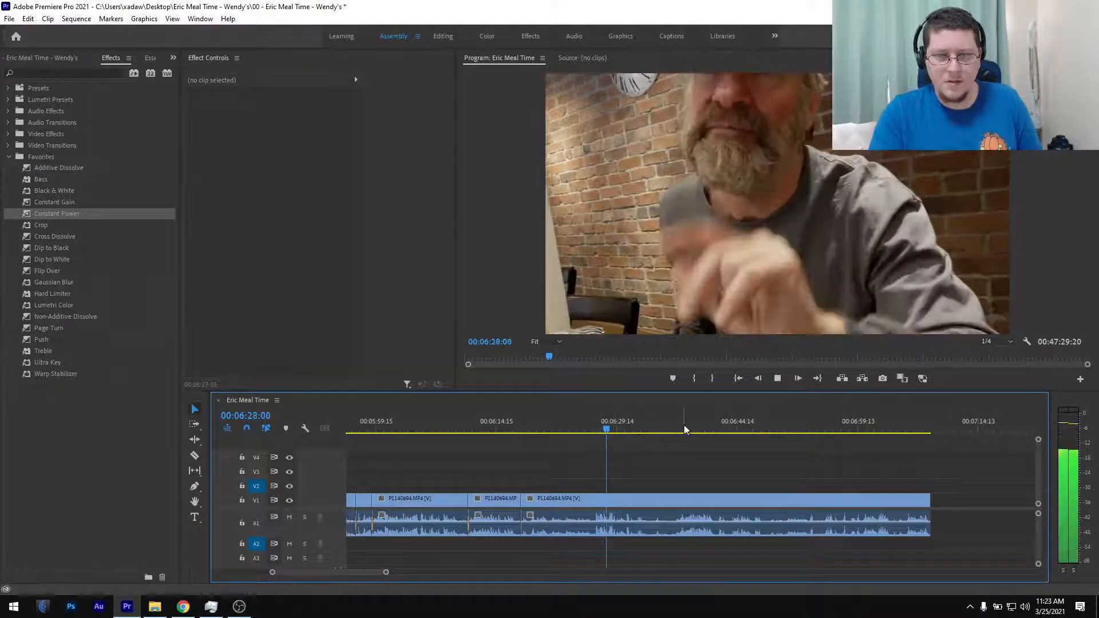
{"action": "left_click", "coordinate": [678, 429]}
{"action": "key", "text": "space"}
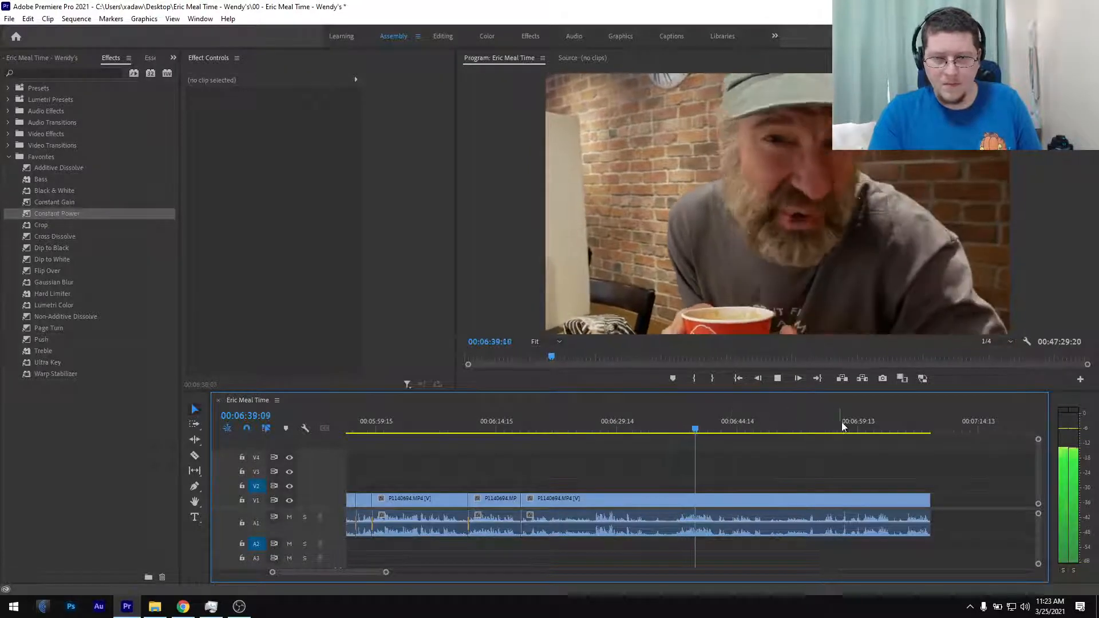
{"action": "key", "text": "space"}
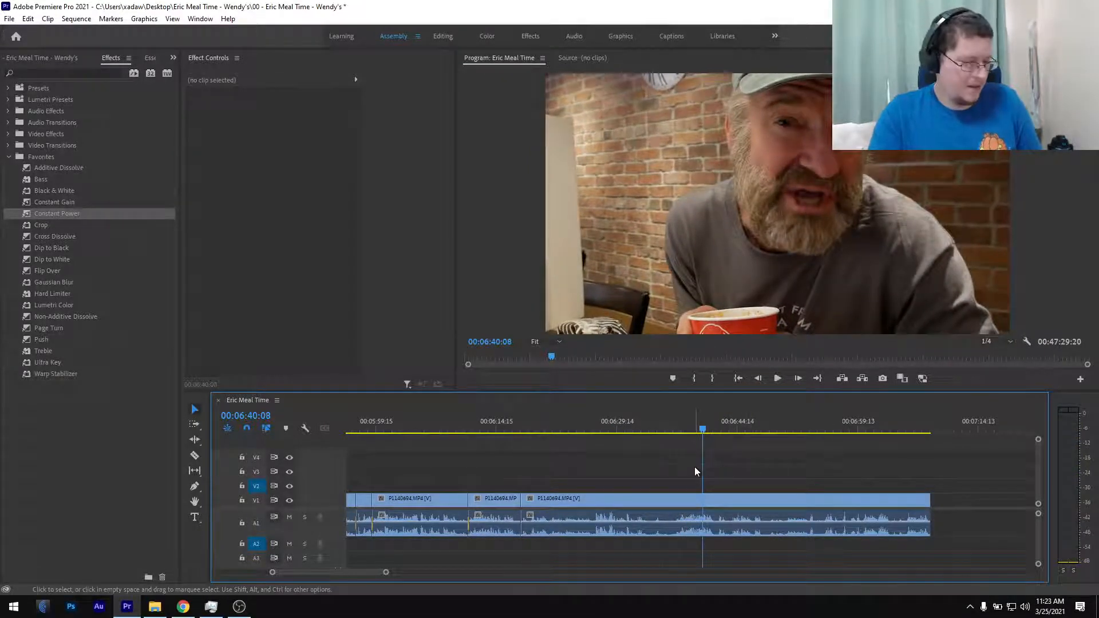
{"action": "scroll", "coordinate": [695, 466], "scroll_direction": "down", "scroll_amount": 2}
{"action": "left_click", "coordinate": [699, 429]}
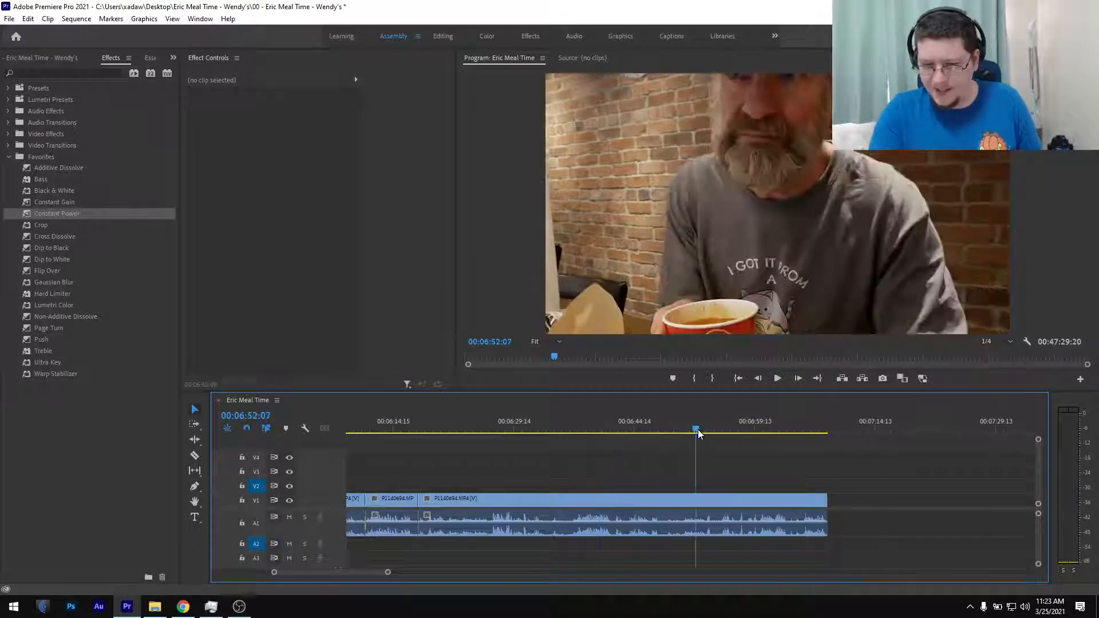
{"action": "key", "text": "space"}
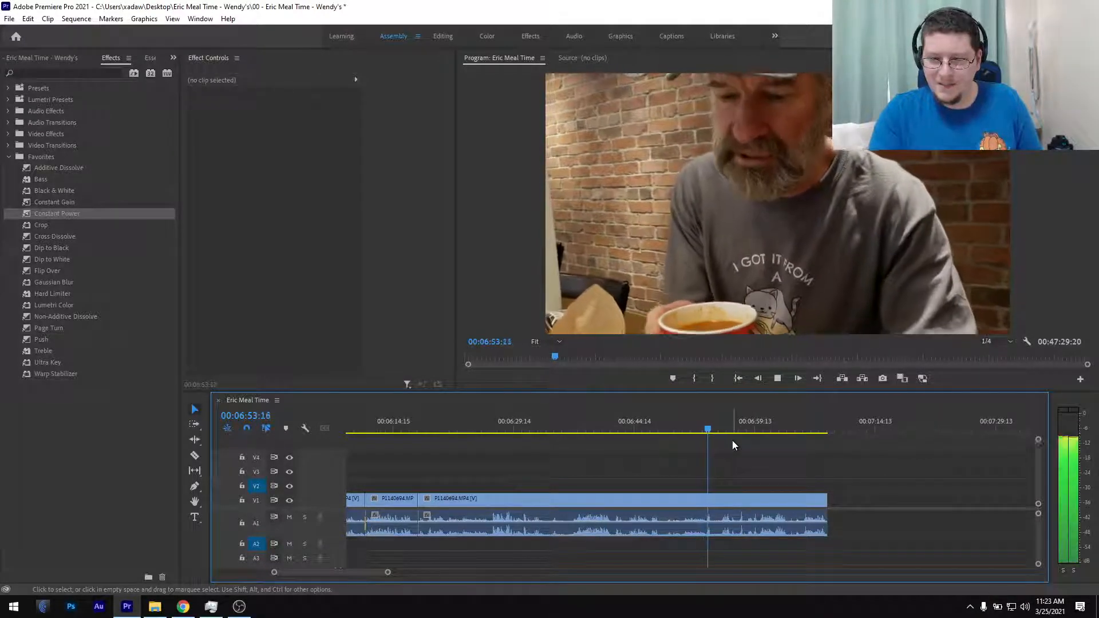
{"action": "key", "text": "space"}
{"action": "left_click", "coordinate": [685, 429]}
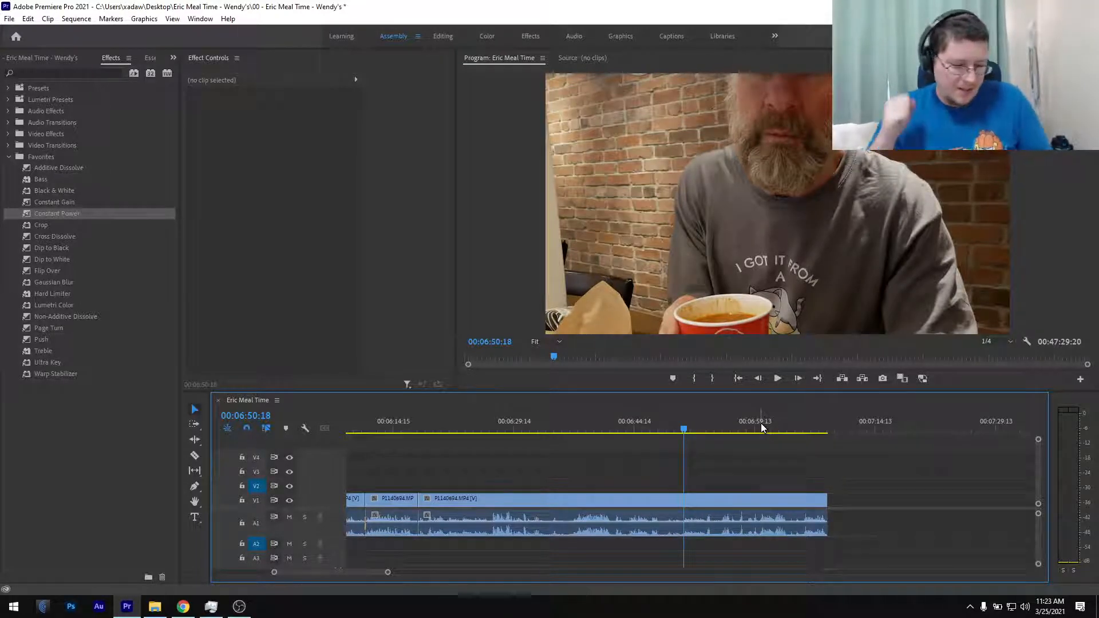
{"action": "left_click", "coordinate": [764, 424]}
{"action": "key", "text": "space"}
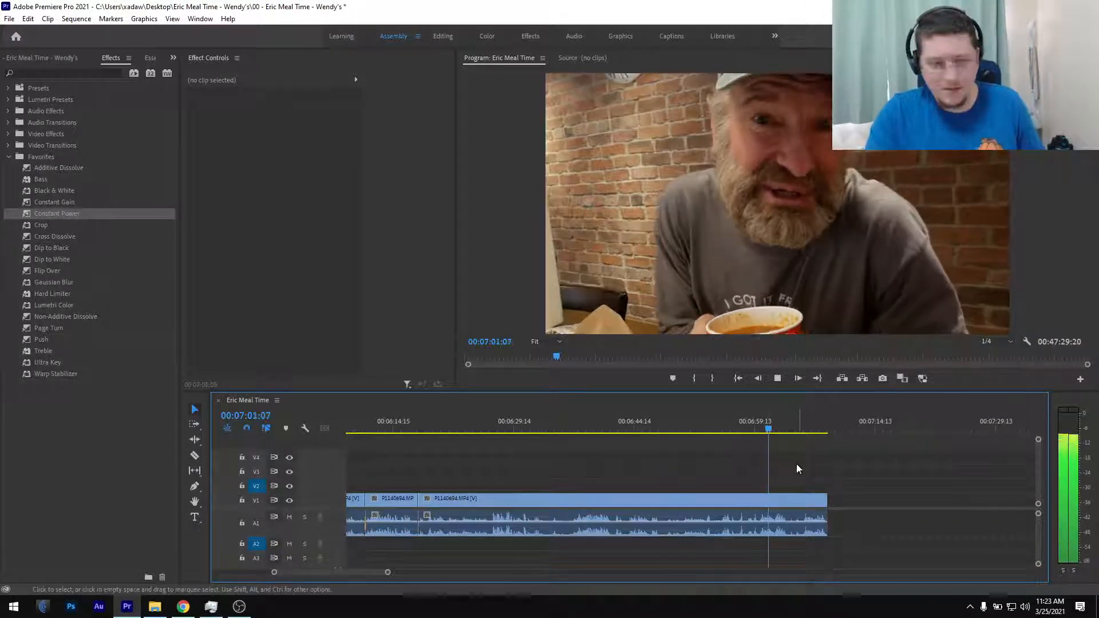
{"action": "key", "text": "space"}
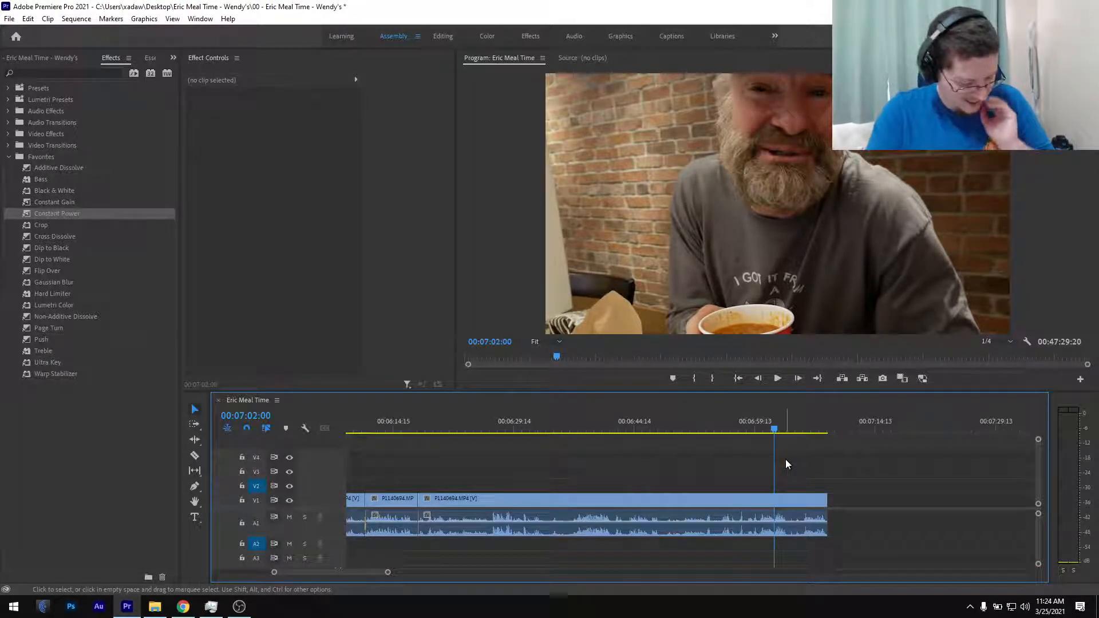
- Play on from 00:07:02:00 and split P1140694.MP4 at 00:07:05:07
{"action": "key", "text": "space"}
{"action": "key", "text": "equal"}
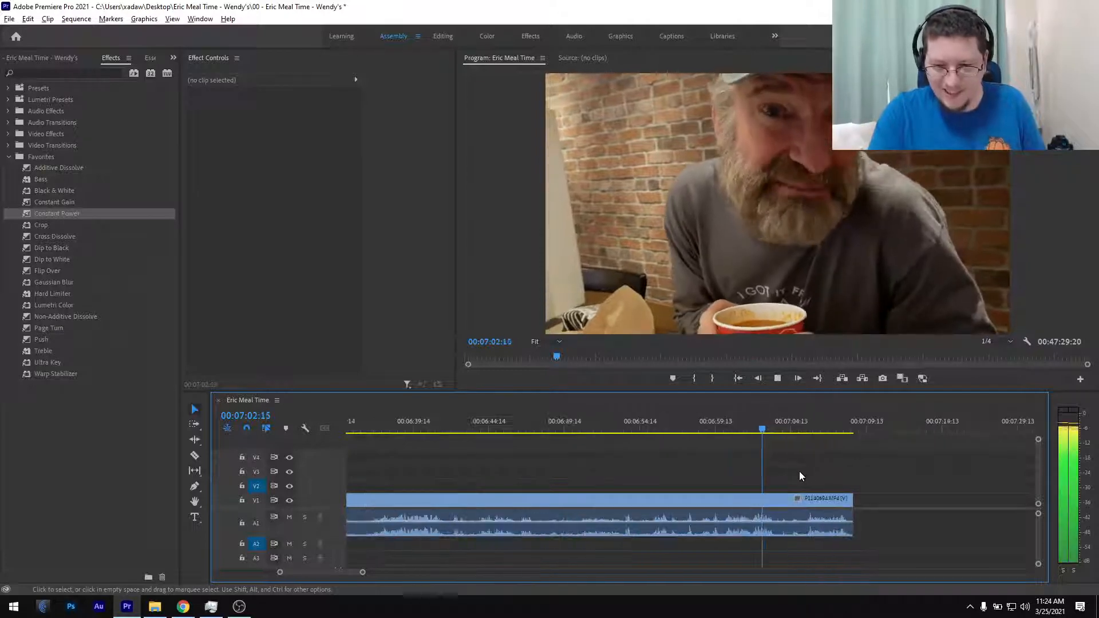
{"action": "scroll", "coordinate": [799, 472], "scroll_direction": "down", "scroll_amount": 1}
{"action": "left_click", "coordinate": [734, 425]}
{"action": "key", "text": "space"}
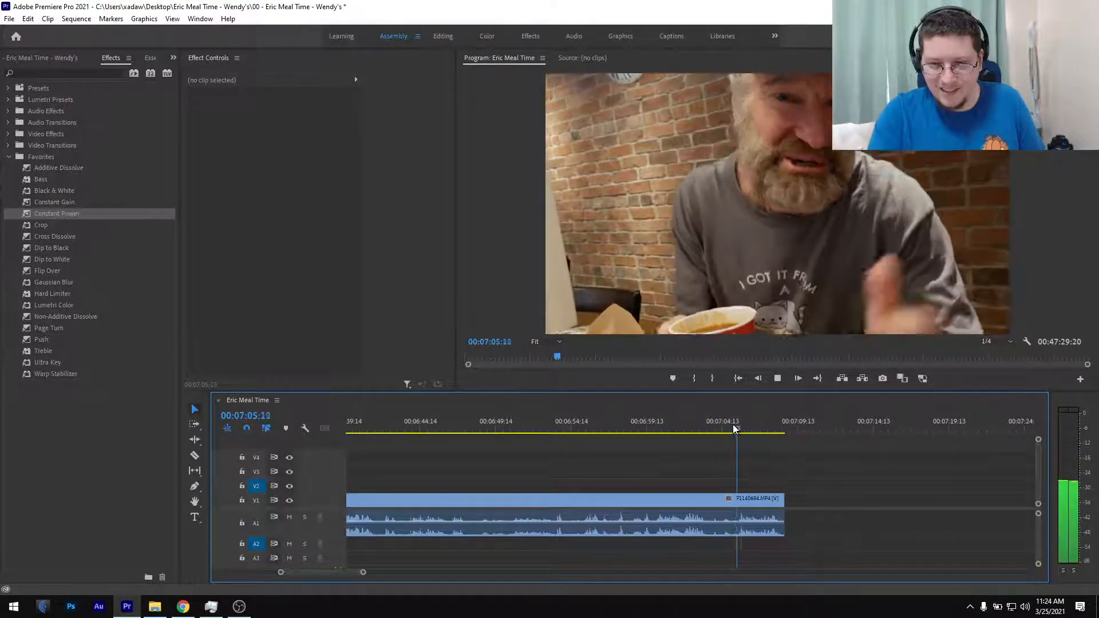
{"action": "left_click_drag", "start_coordinate": [733, 426], "coordinate": [727, 451]}
{"action": "key", "text": "Right"}
{"action": "key", "text": "Right"}
{"action": "key", "text": "Right"}
{"action": "key", "text": "Right"}
{"action": "key", "text": "ctrl+k"}
- Ripple delete the P1140694.MP4 section between the cut at about 00:06:17 and the 00:07:05:07 cut
{"action": "scroll", "coordinate": [719, 447], "scroll_direction": "down", "scroll_amount": 5}
{"action": "scroll", "coordinate": [718, 450], "scroll_direction": "up", "scroll_amount": 3}
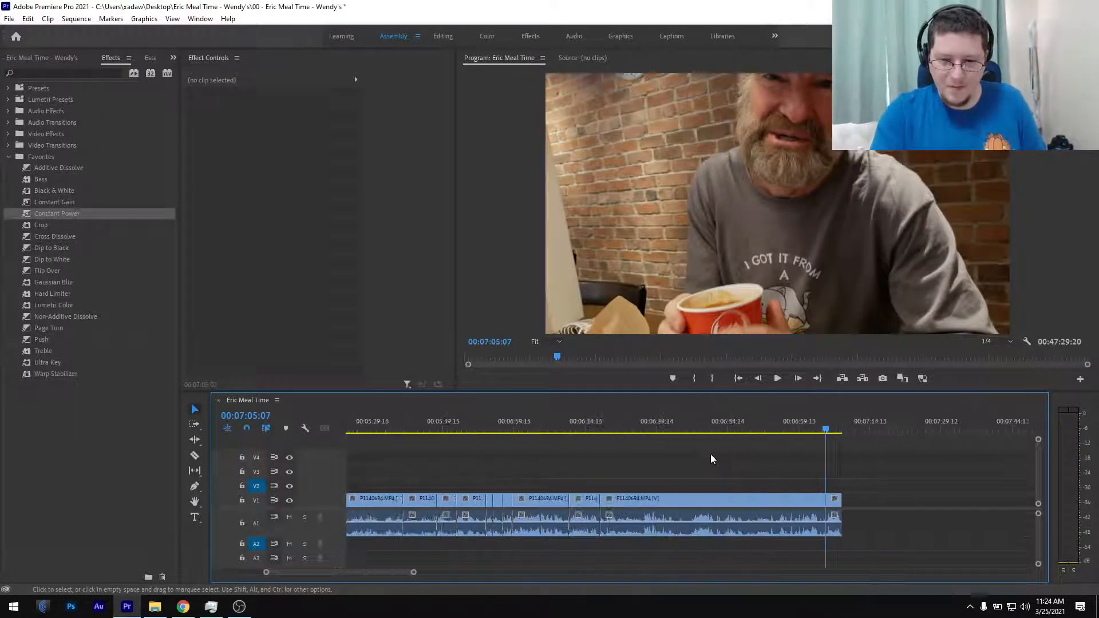
{"action": "left_click", "coordinate": [713, 497]}
{"action": "key", "text": "shift+Delete"}
- Add a Constant Power audio transition at the cut at about 00:06:17 and save the project
{"action": "scroll", "coordinate": [619, 494], "scroll_direction": "up", "scroll_amount": 6}
{"action": "left_click", "coordinate": [433, 418]}
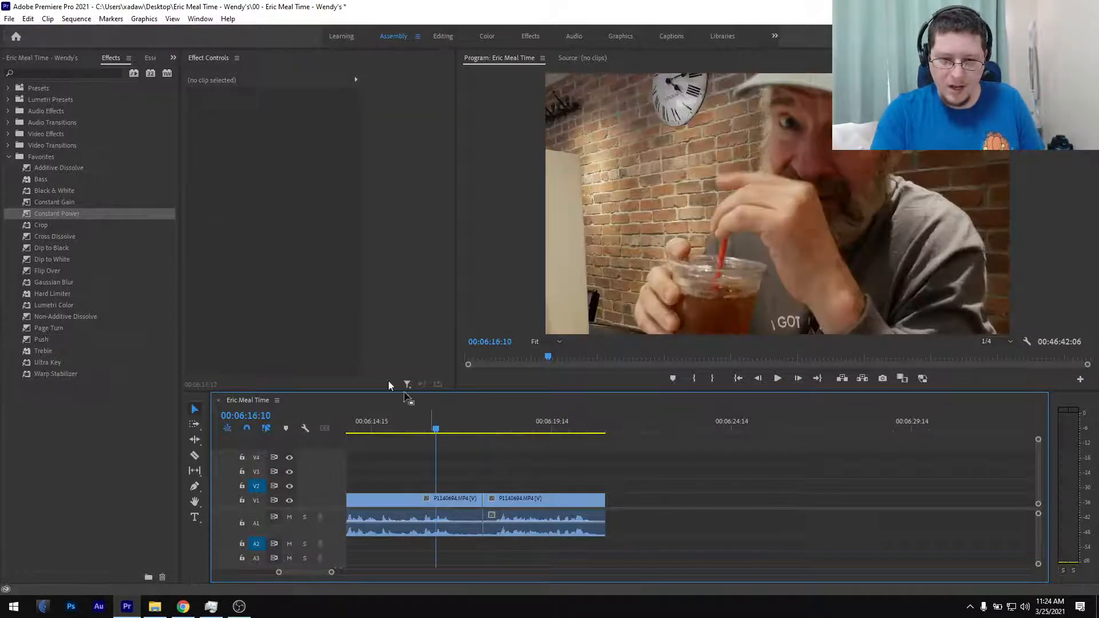
{"action": "left_click", "coordinate": [67, 213]}
{"action": "left_click_drag", "start_coordinate": [375, 422], "coordinate": [483, 517]}
{"action": "scroll", "coordinate": [483, 517], "scroll_direction": "down", "scroll_amount": 4}
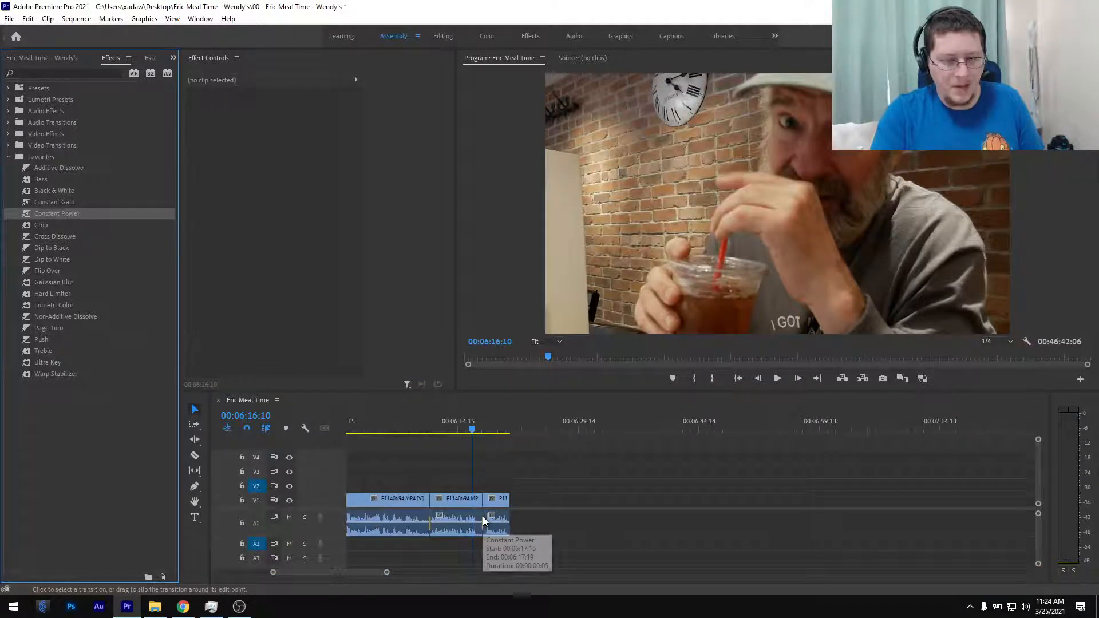
{"action": "key", "text": "ctrl+s"}
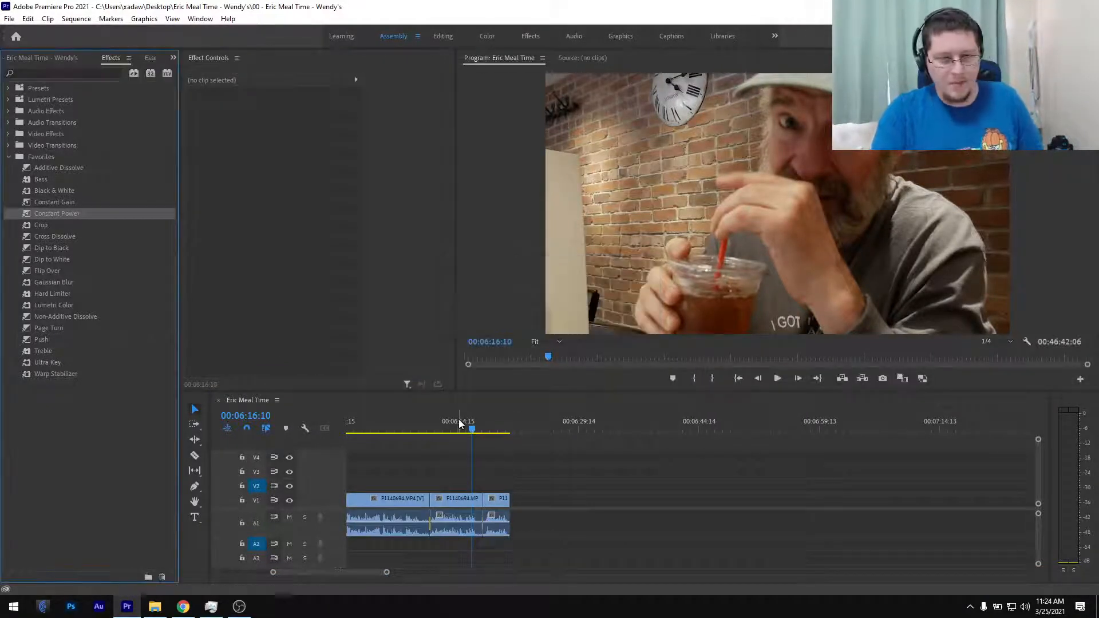
- Try deleting the section between 00:06:11:05 and about 00:06:17 and closing the gap with the last clip, and undo both edits
{"action": "left_click", "coordinate": [459, 423]}
{"action": "left_click", "coordinate": [465, 498]}
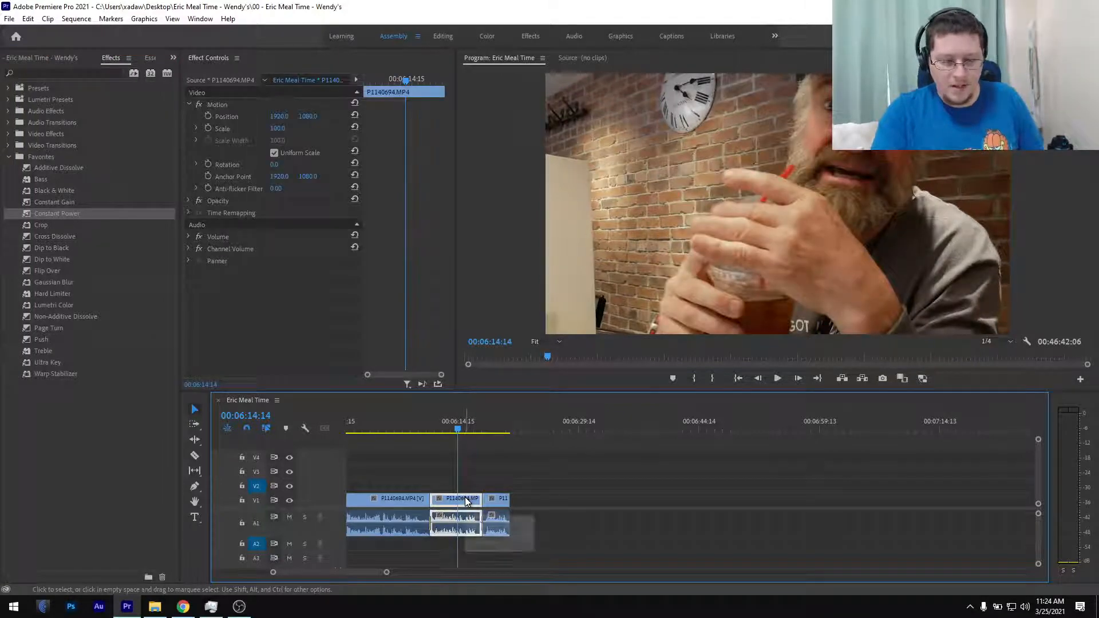
{"action": "key", "text": "Delete"}
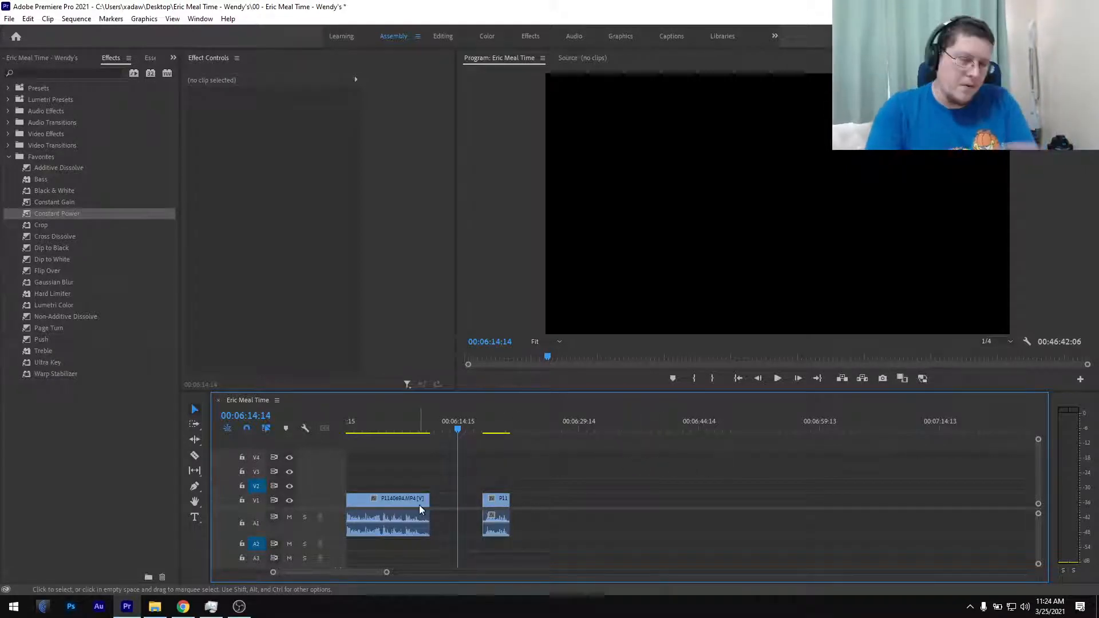
{"action": "left_click_drag", "start_coordinate": [490, 503], "coordinate": [438, 502]}
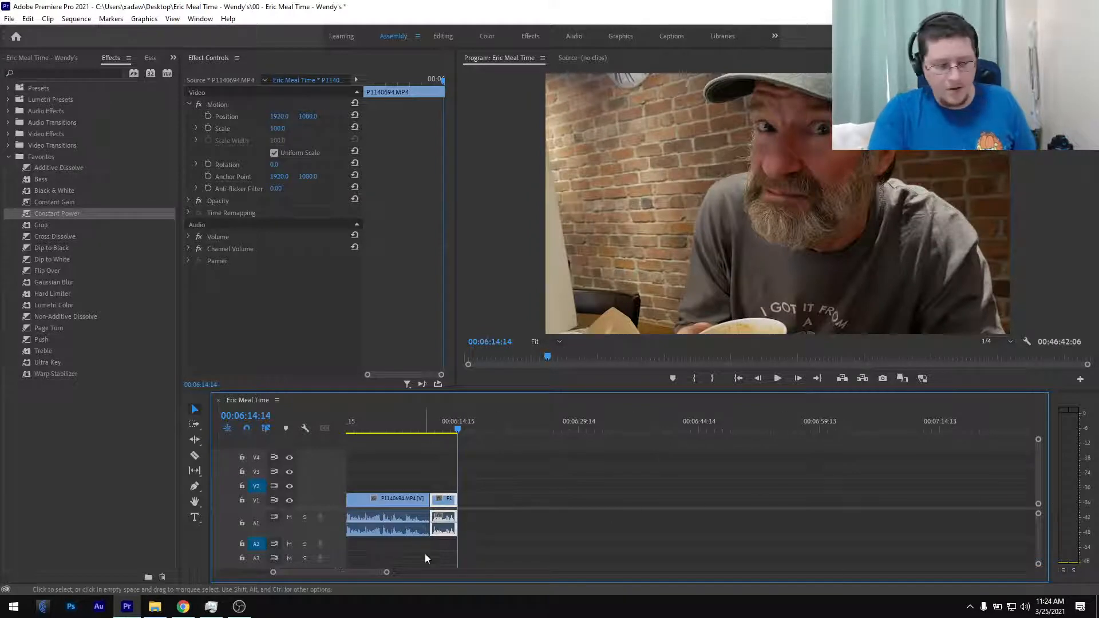
{"action": "key", "text": "ctrl+z"}
{"action": "key", "text": "ctrl+z"}
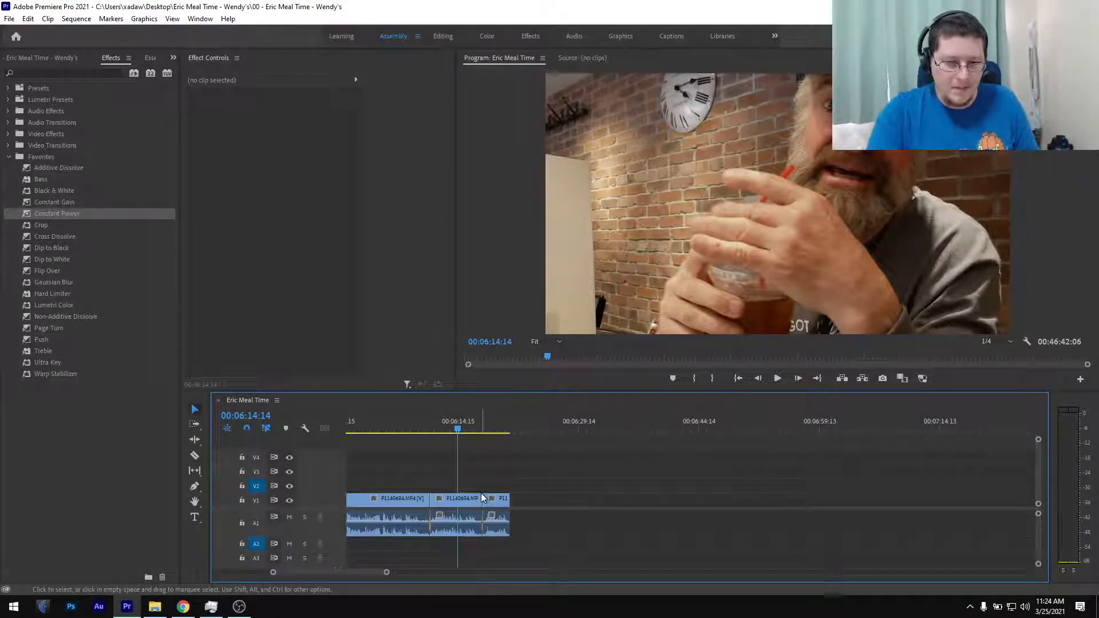
- Check the live stream status in OBS and return to the Premiere Pro timeline
{"action": "left_click", "coordinate": [494, 500]}
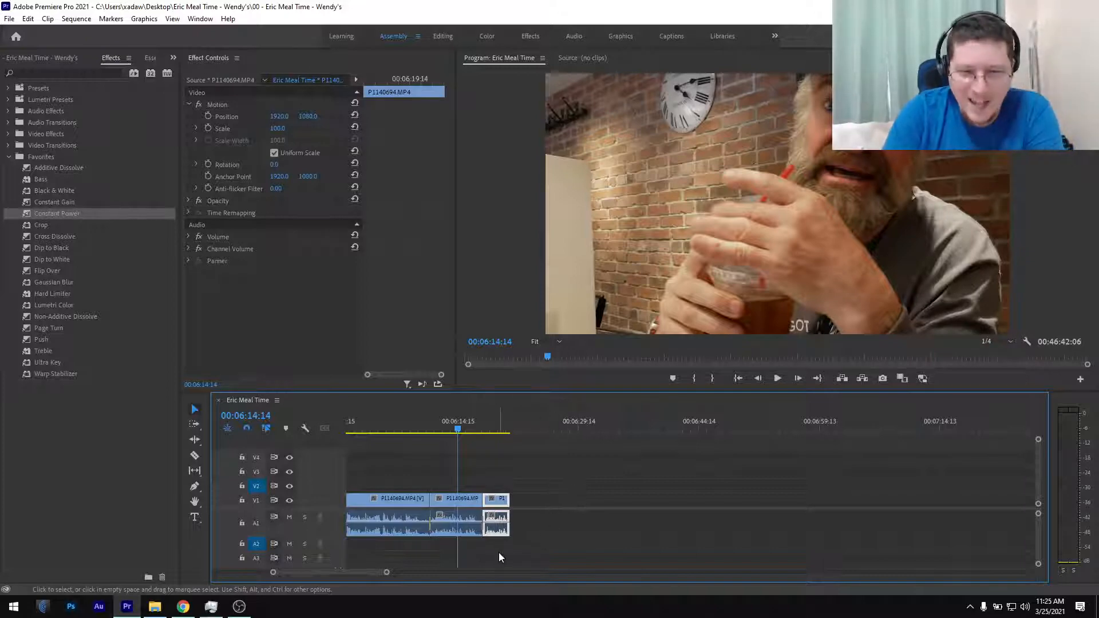
{"action": "left_click", "coordinate": [240, 606]}
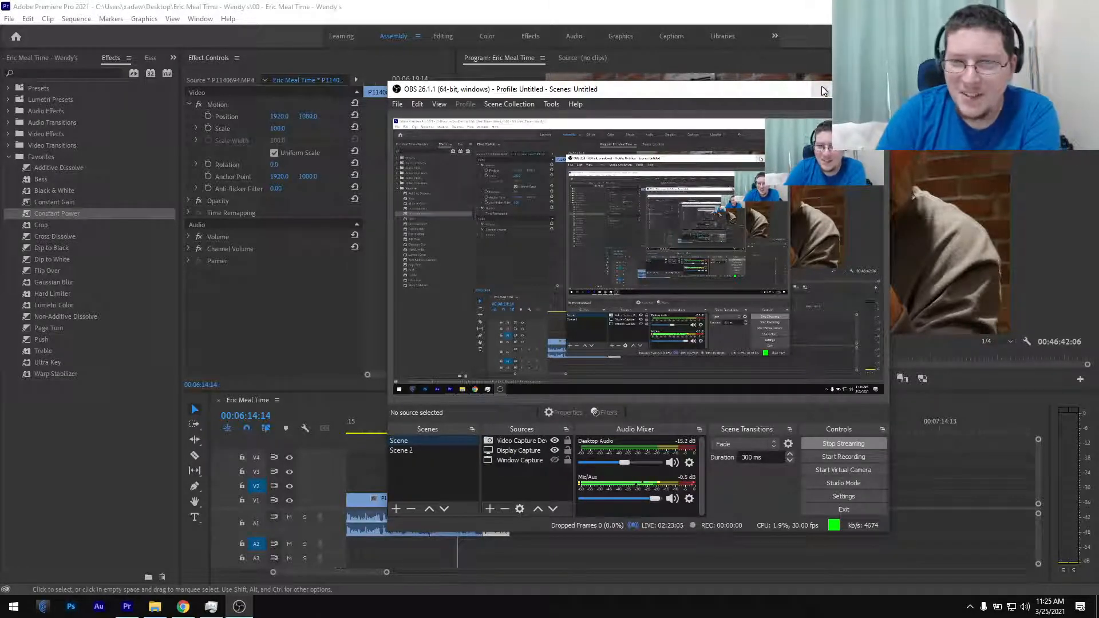
{"action": "left_click", "coordinate": [823, 91]}
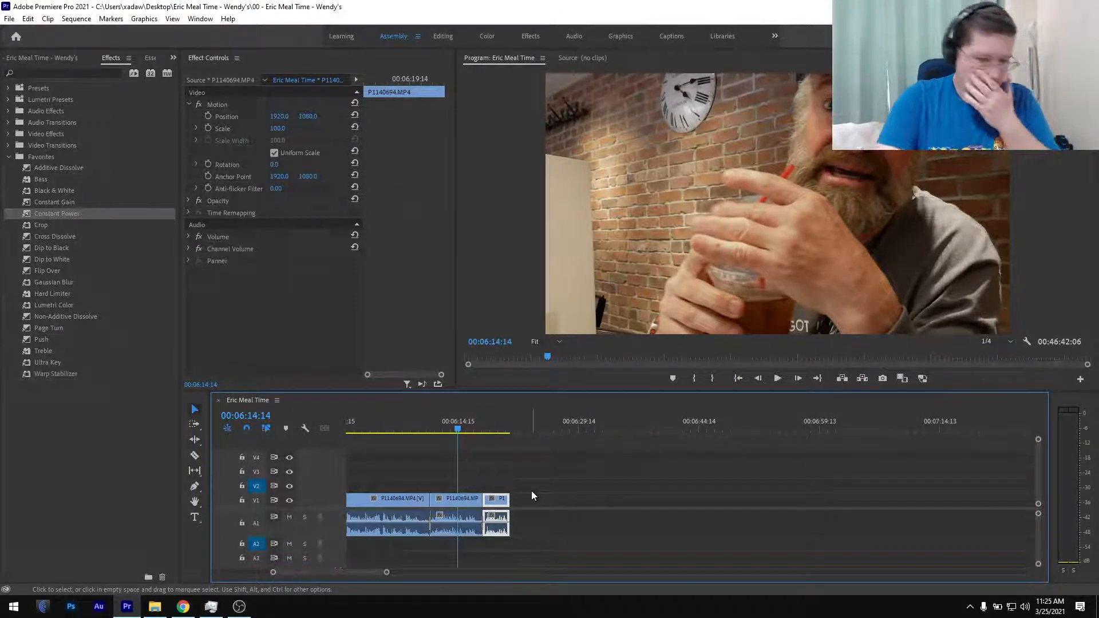
- Play back across the cut at about 00:06:17 to the sequence end, and undo its Constant Power transition and the preceding ripple delete
{"action": "scroll", "coordinate": [514, 486], "scroll_direction": "up", "scroll_amount": 4, "text": "alt"}
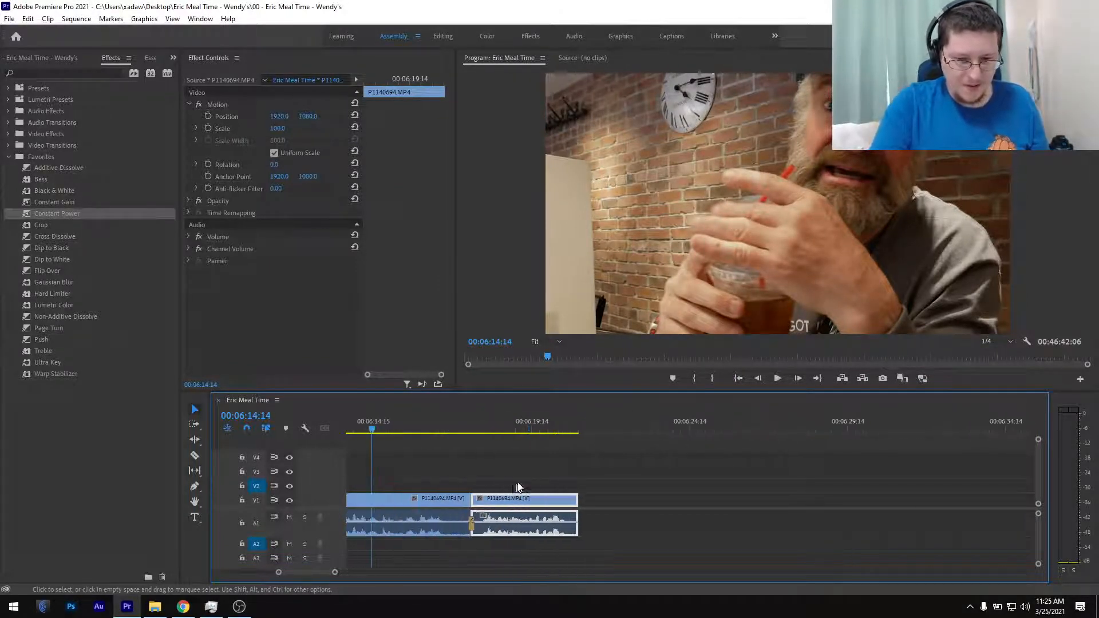
{"action": "left_click", "coordinate": [424, 422]}
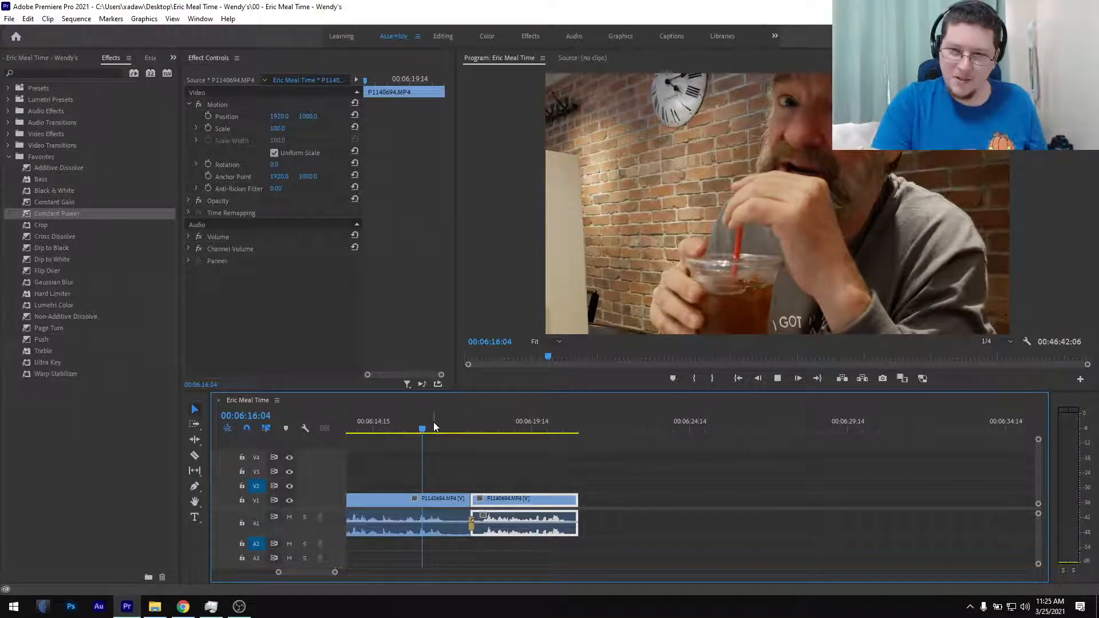
{"action": "key", "text": "space"}
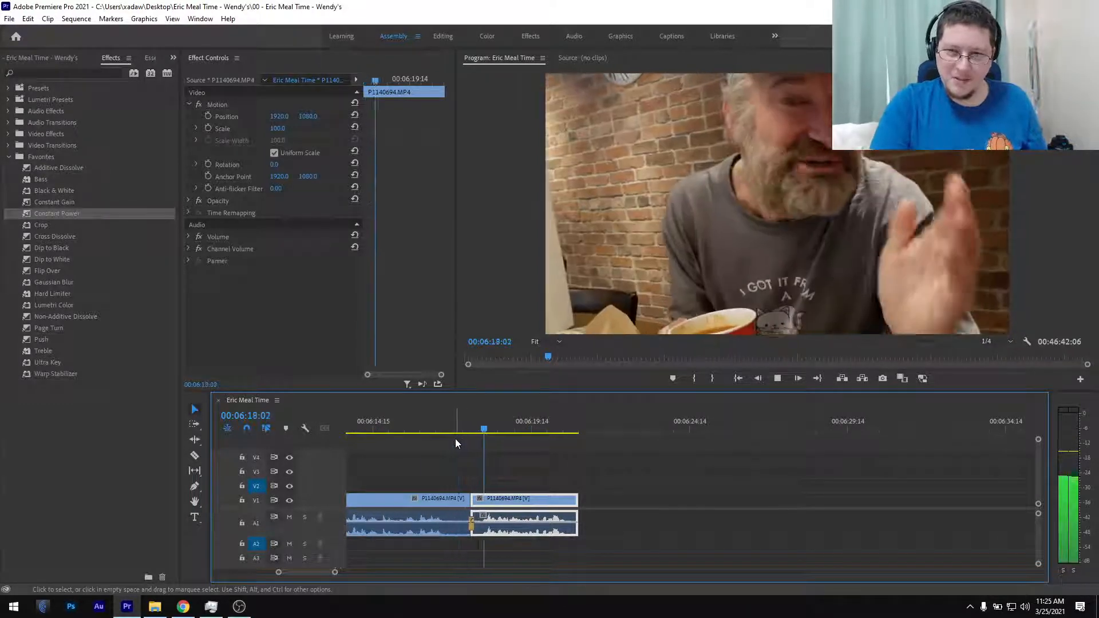
{"action": "scroll", "coordinate": [517, 462], "scroll_direction": "down", "scroll_amount": 1}
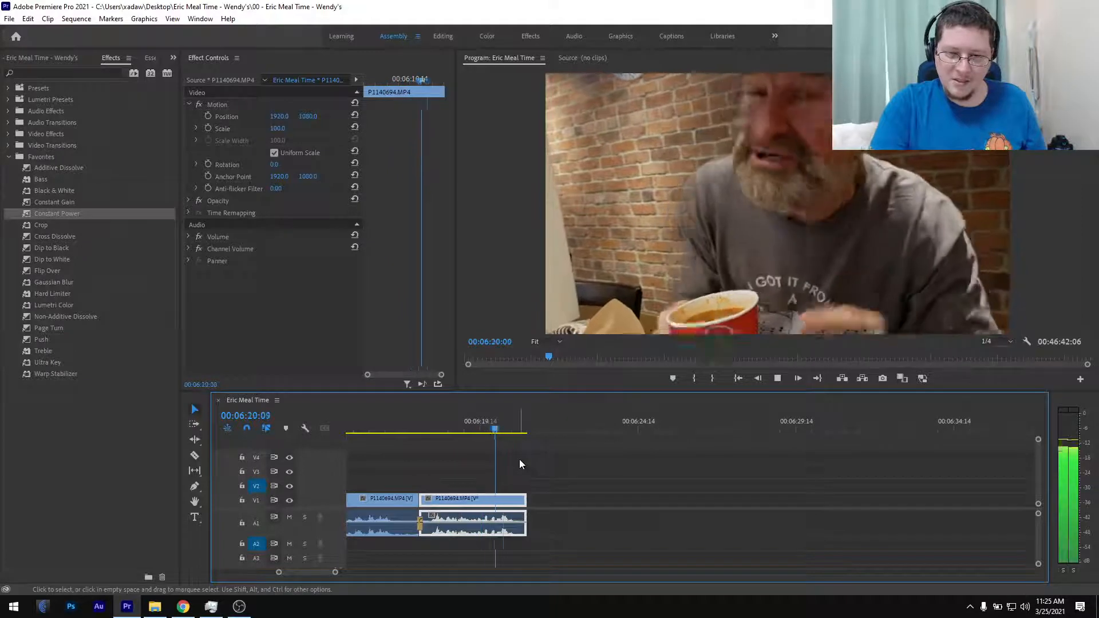
{"action": "key", "text": "space"}
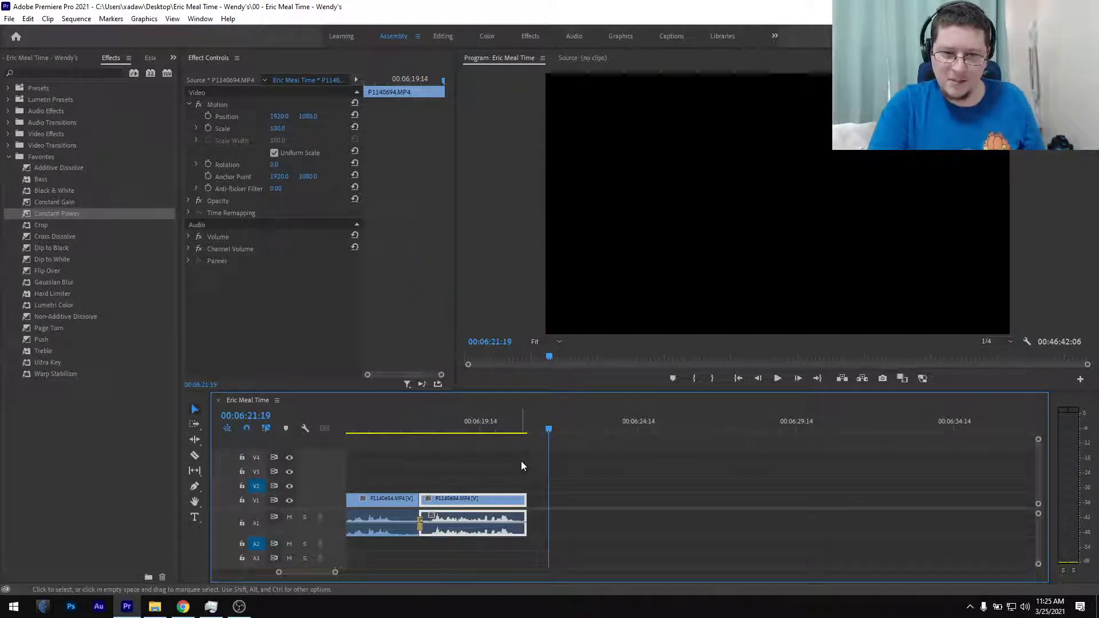
{"action": "scroll", "coordinate": [522, 464], "scroll_direction": "down", "scroll_amount": 3}
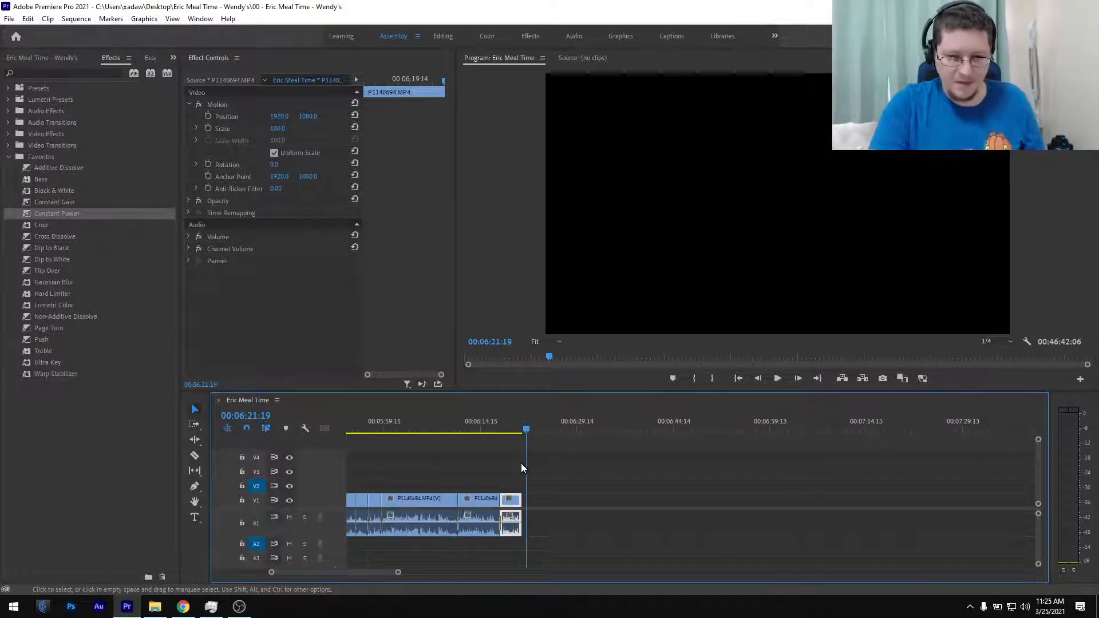
{"action": "key", "text": "ctrl+z"}
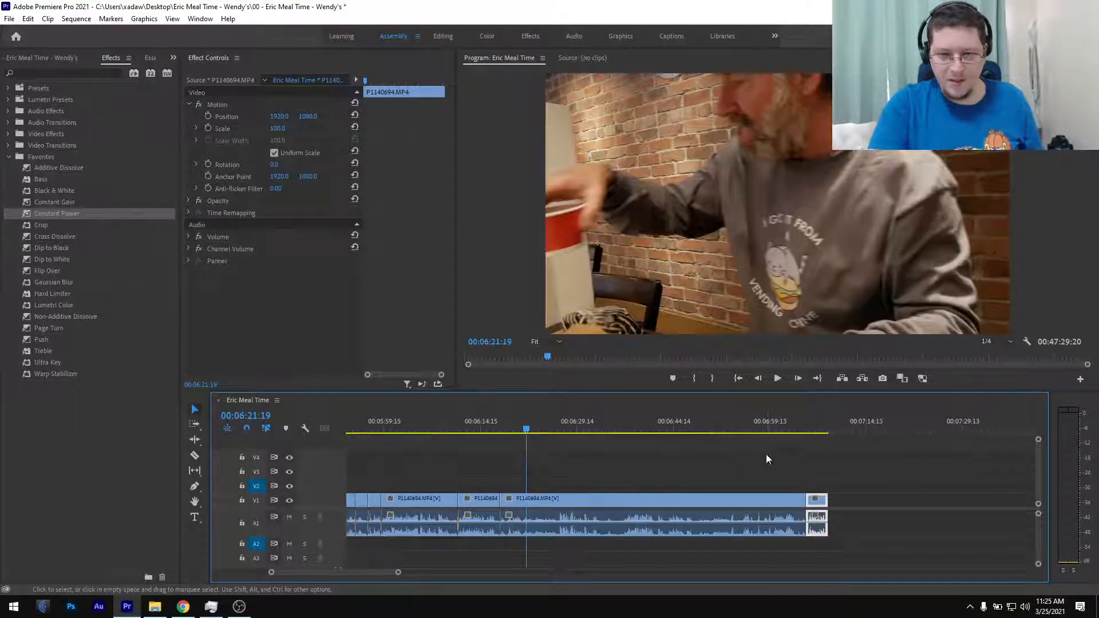
- Review the restored footage around 00:06:59:16 and split P1140694.MP4 at about 00:07:00
{"action": "left_click", "coordinate": [770, 421]}
{"action": "key", "text": "space"}
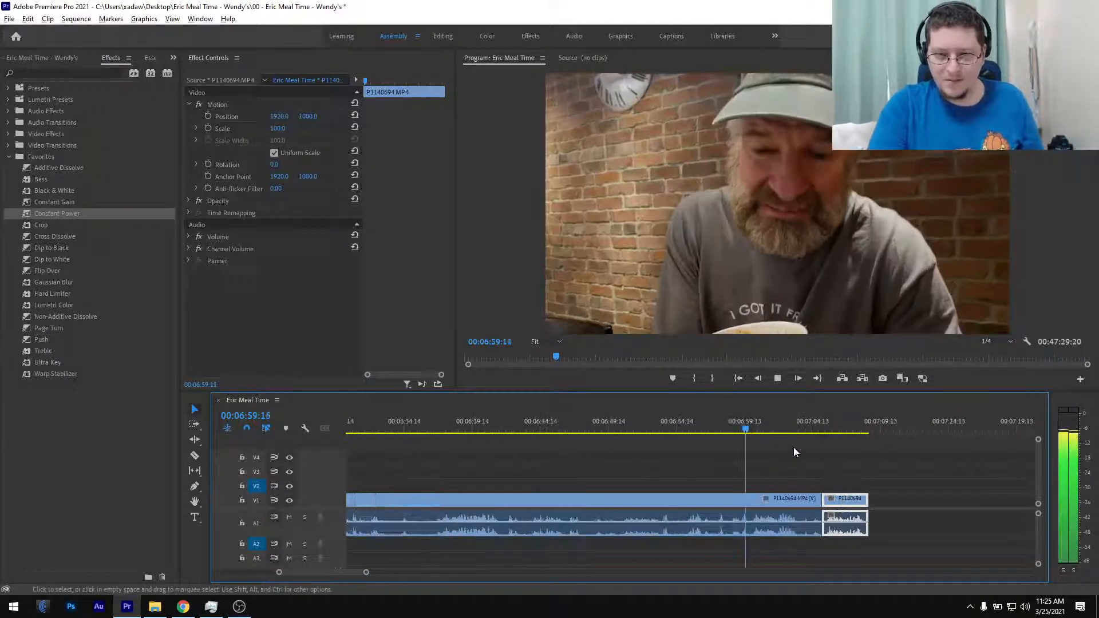
{"action": "left_click_drag", "start_coordinate": [745, 431], "coordinate": [720, 444]}
{"action": "key", "text": "ctrl+k"}
- Play back P1140694.MP4 past 00:06:59:16 and split it at 00:07:03:10
{"action": "key", "text": "space"}
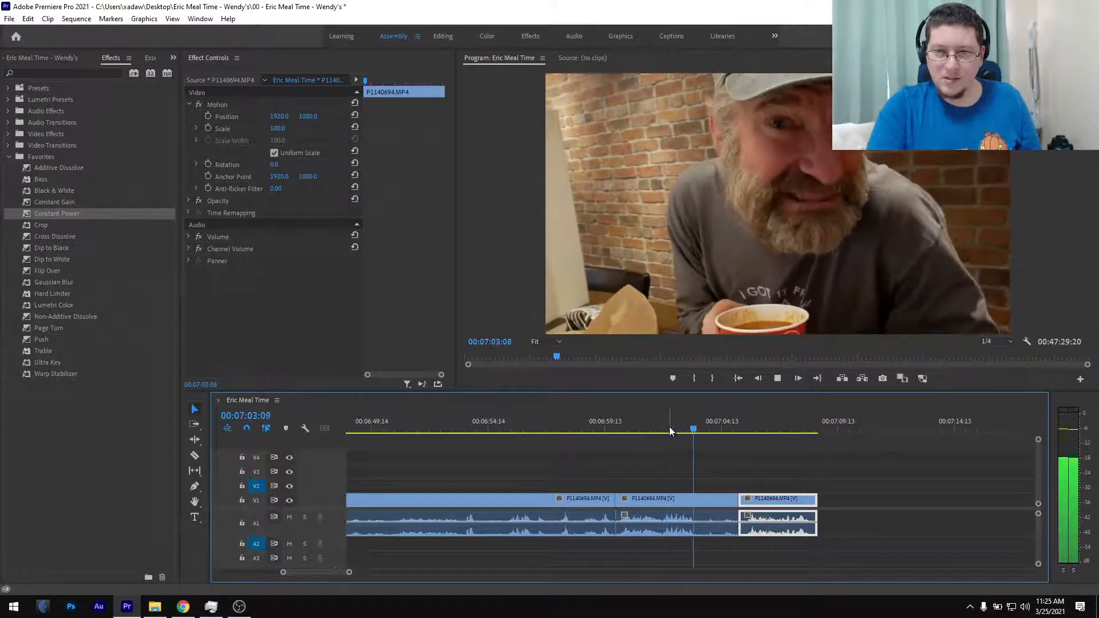
{"action": "key", "text": "space"}
{"action": "key", "text": "Left"}
{"action": "key", "text": "Left"}
{"action": "key", "text": "Left"}
{"action": "key", "text": "Left"}
{"action": "key", "text": "Left"}
{"action": "key", "text": "Left"}
{"action": "key", "text": "Left"}
{"action": "key", "text": "Left"}
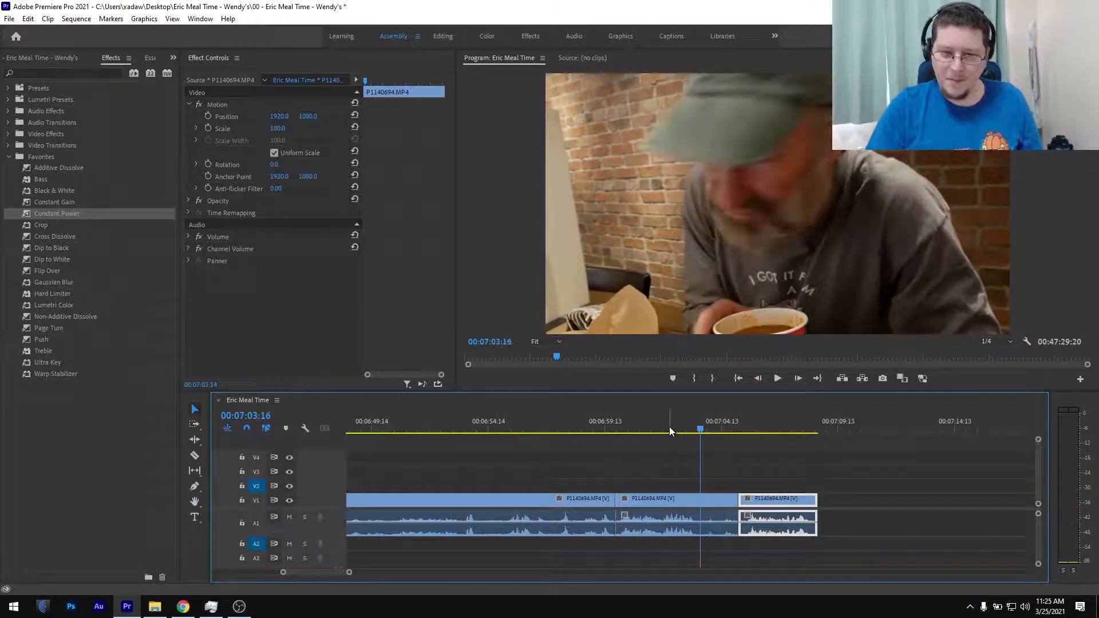
{"action": "key", "text": "Left"}
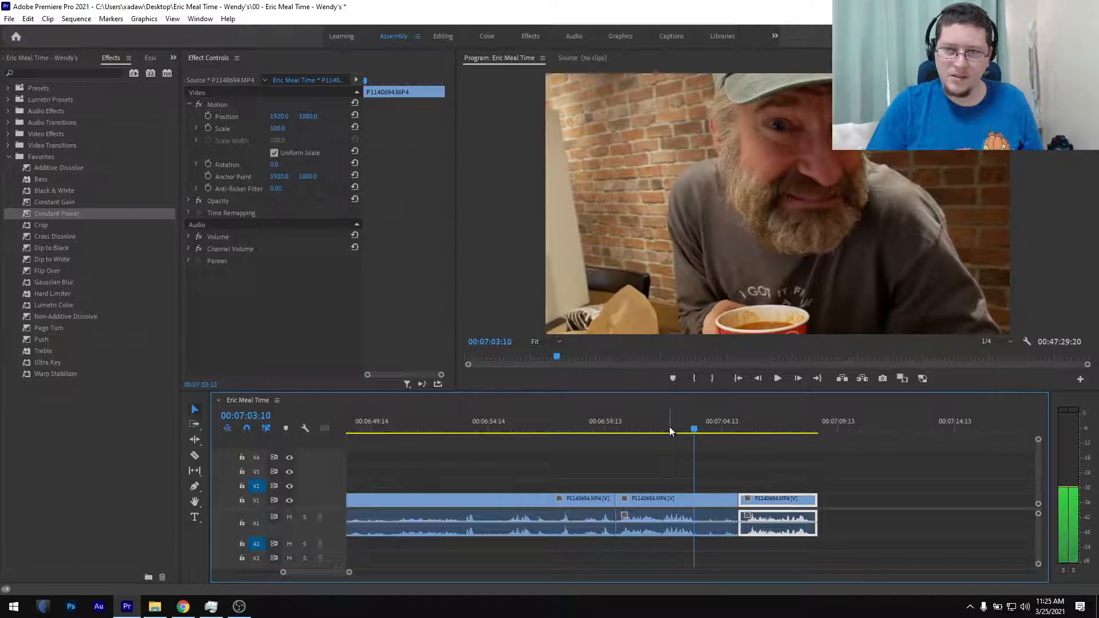
{"action": "key", "text": "ctrl+k"}
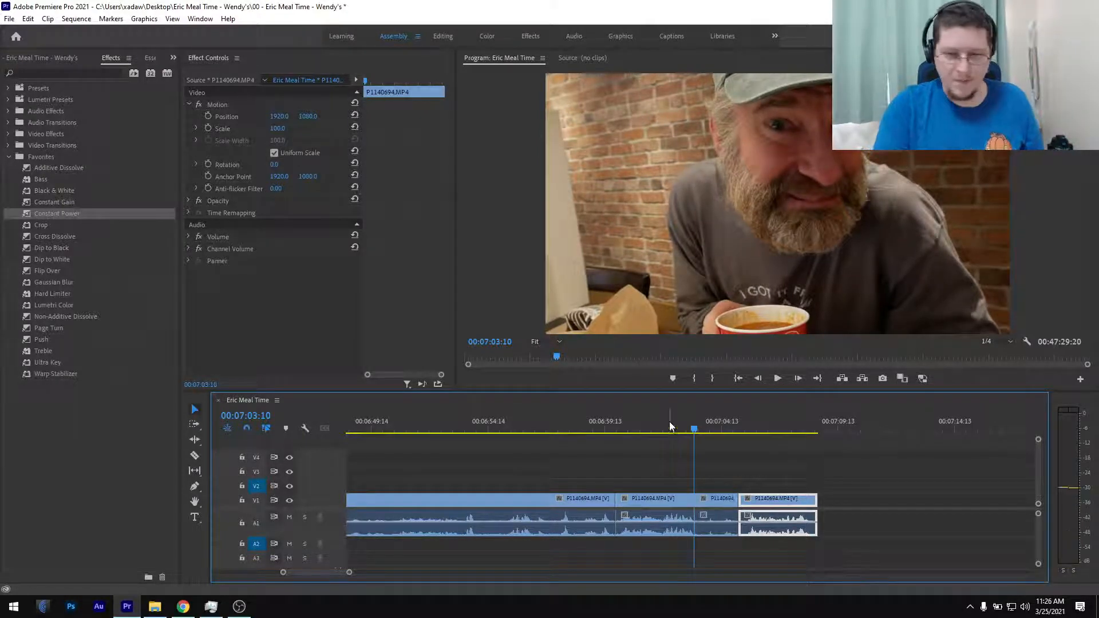
- Delete the two P1140694.MP4 segments after the cut at 00:07:03:10
{"action": "key", "text": "minus"}
{"action": "left_click_drag", "start_coordinate": [712, 464], "coordinate": [732, 513]}
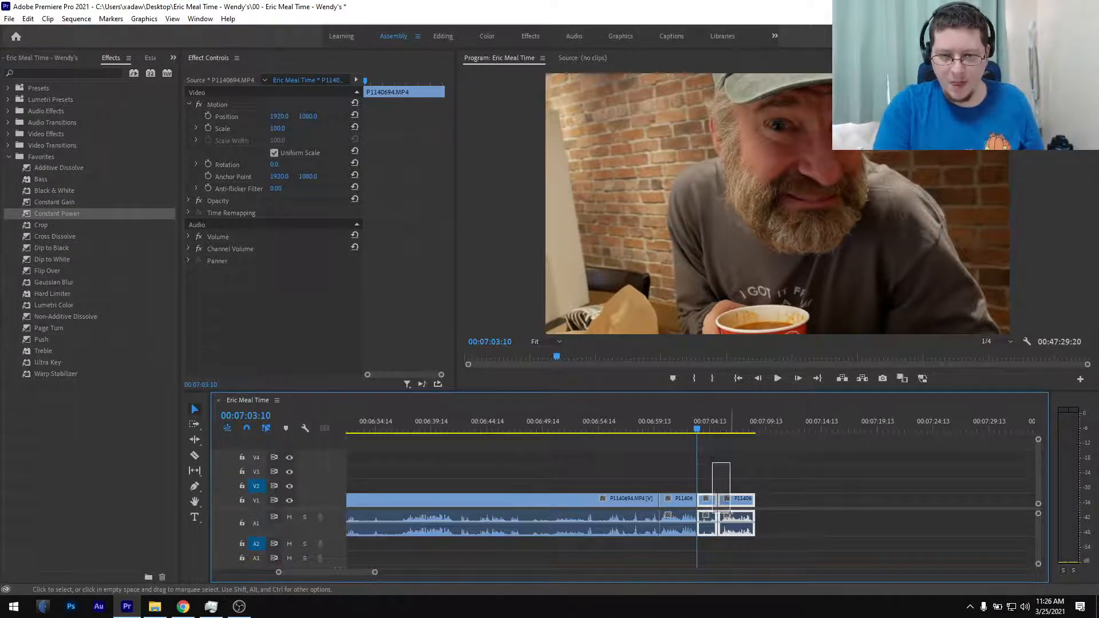
{"action": "key", "text": "Delete"}
{"action": "key", "text": "minus"}
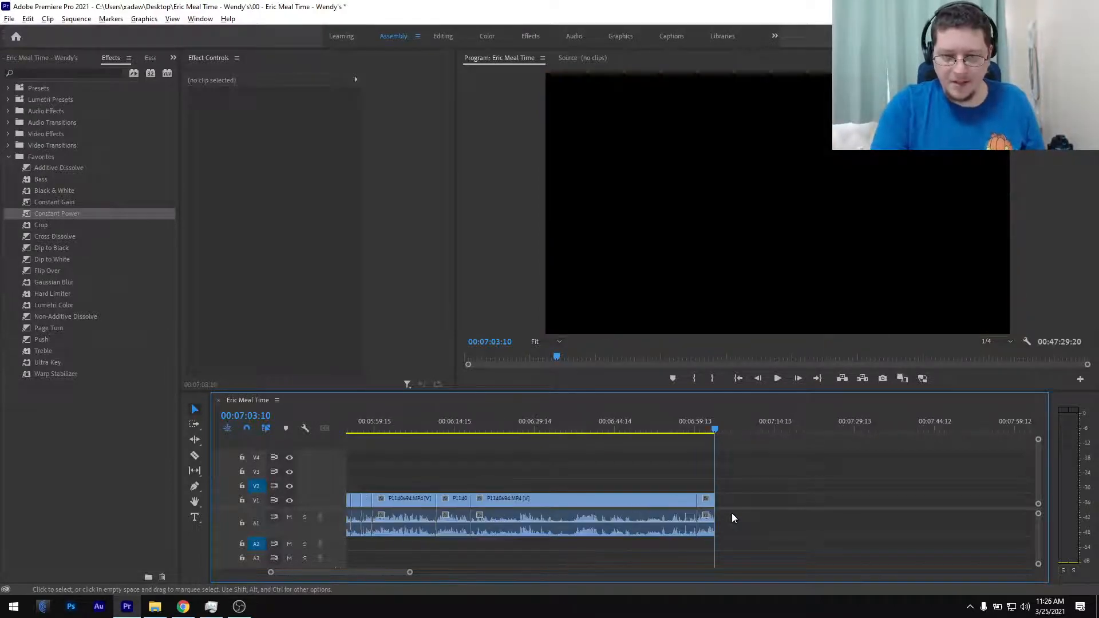
- Move the short last P1140694.MP4 segment to start at 00:07:03:10 and ripple delete the long segment starting at 00:06:17:17
{"action": "left_click_drag", "start_coordinate": [710, 501], "coordinate": [733, 503]}
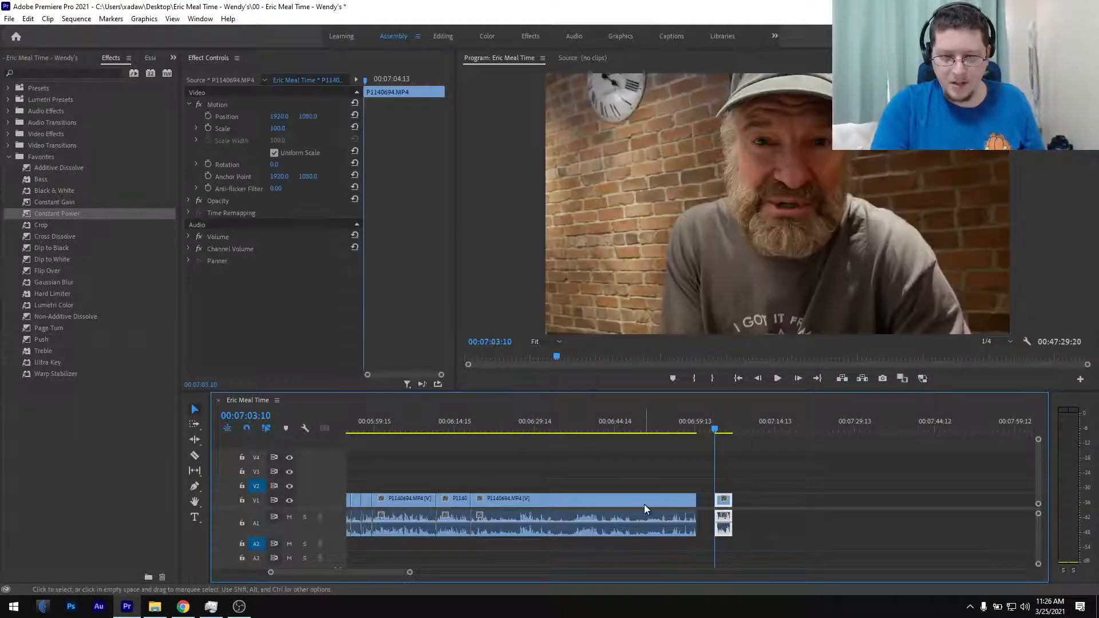
{"action": "left_click", "coordinate": [641, 505]}
{"action": "key", "text": "shift+Delete"}
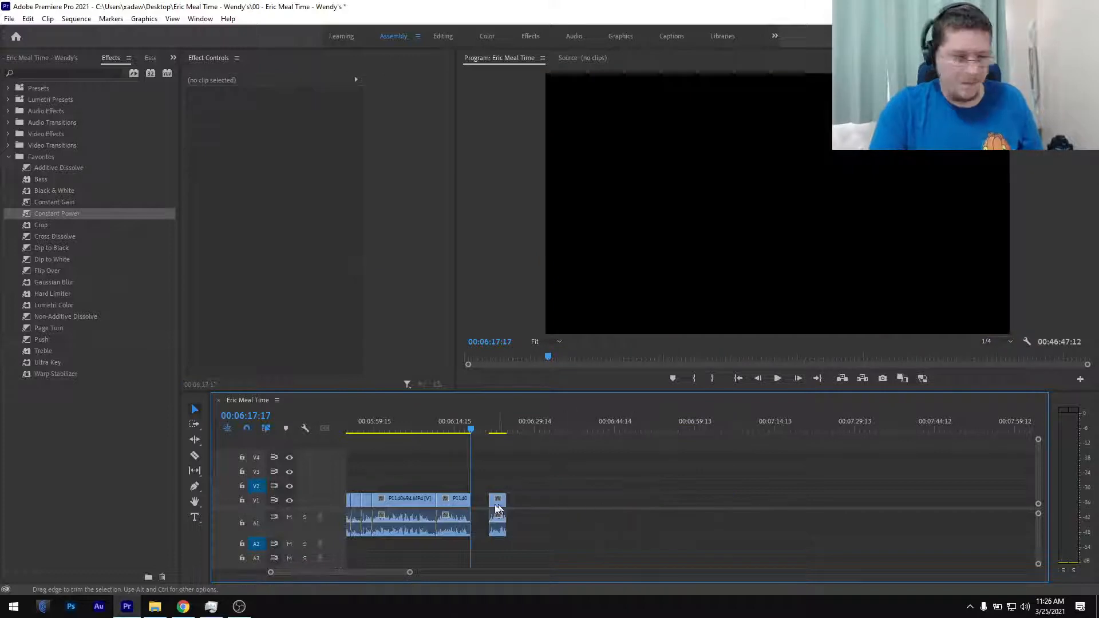
- Close the gap by moving the short P1140694.MP4 segment to 00:06:17:17, add Constant Power at that audio cut, and save the project
{"action": "key", "text": "equal"}
{"action": "left_click", "coordinate": [435, 430]}
{"action": "left_click_drag", "start_coordinate": [532, 500], "coordinate": [481, 502]}
{"action": "left_click_drag", "start_coordinate": [73, 214], "coordinate": [461, 522]}
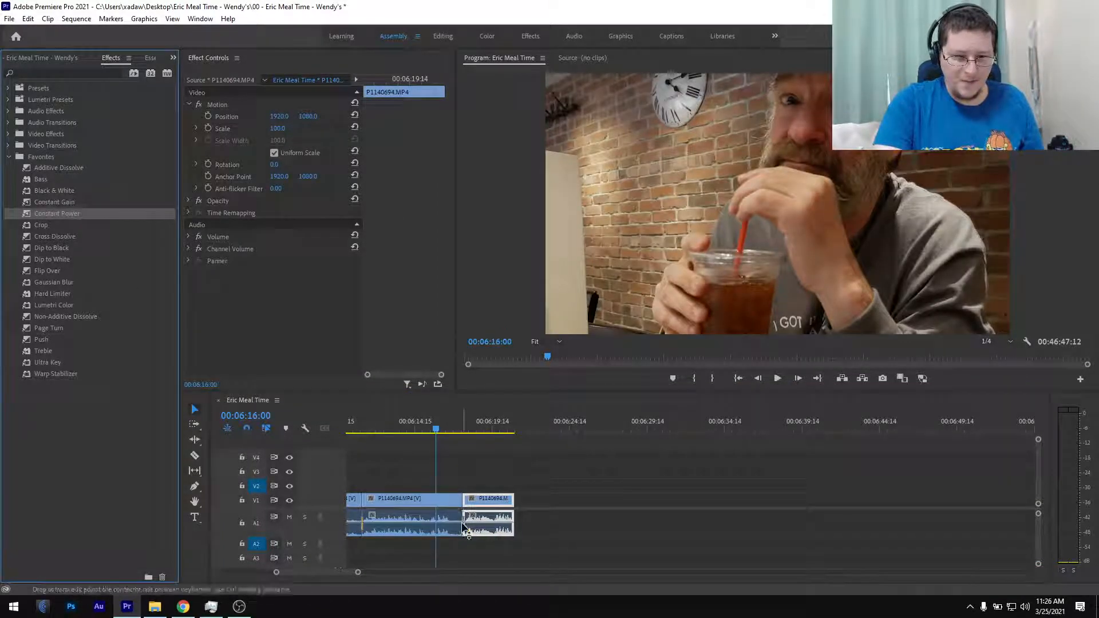
{"action": "key", "text": "ctrl+s"}
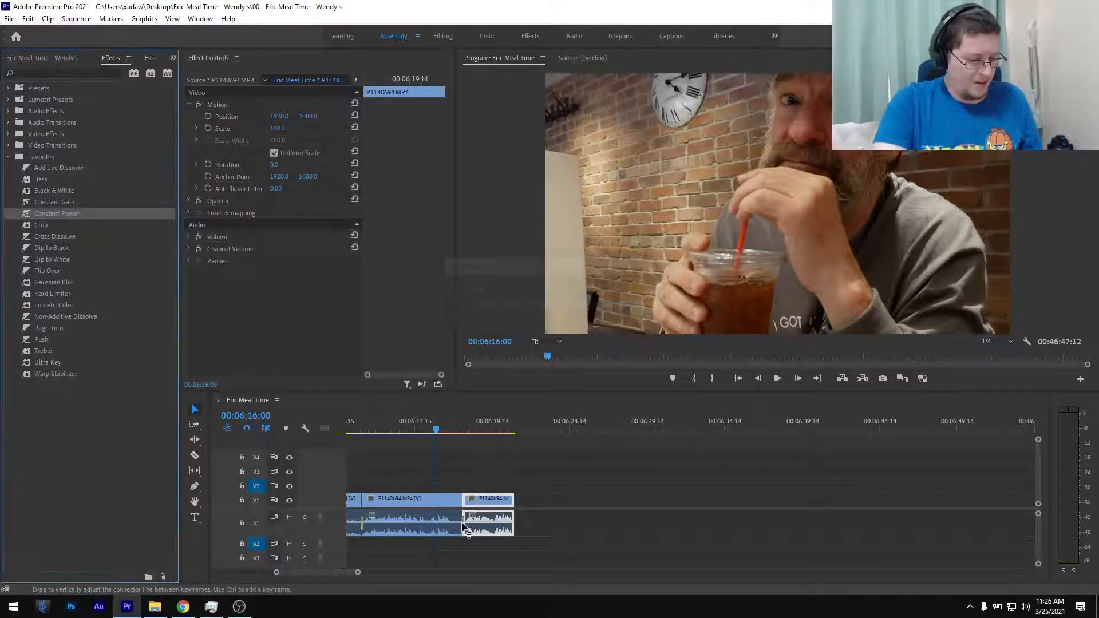
- Examine the unedited VID_20210222 and C0004.MP4 footage between about 00:09:56 and 00:13:58
{"action": "key", "text": "backslash"}
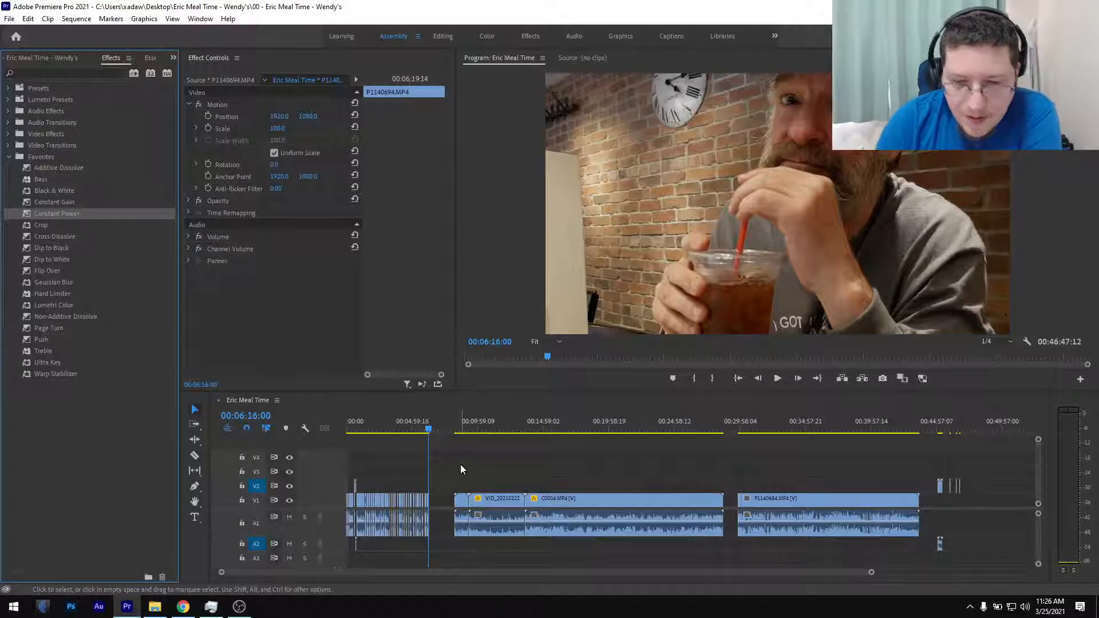
{"action": "left_click", "coordinate": [459, 427]}
{"action": "left_click_drag", "start_coordinate": [459, 427], "coordinate": [516, 442]}
{"action": "key", "text": "space"}
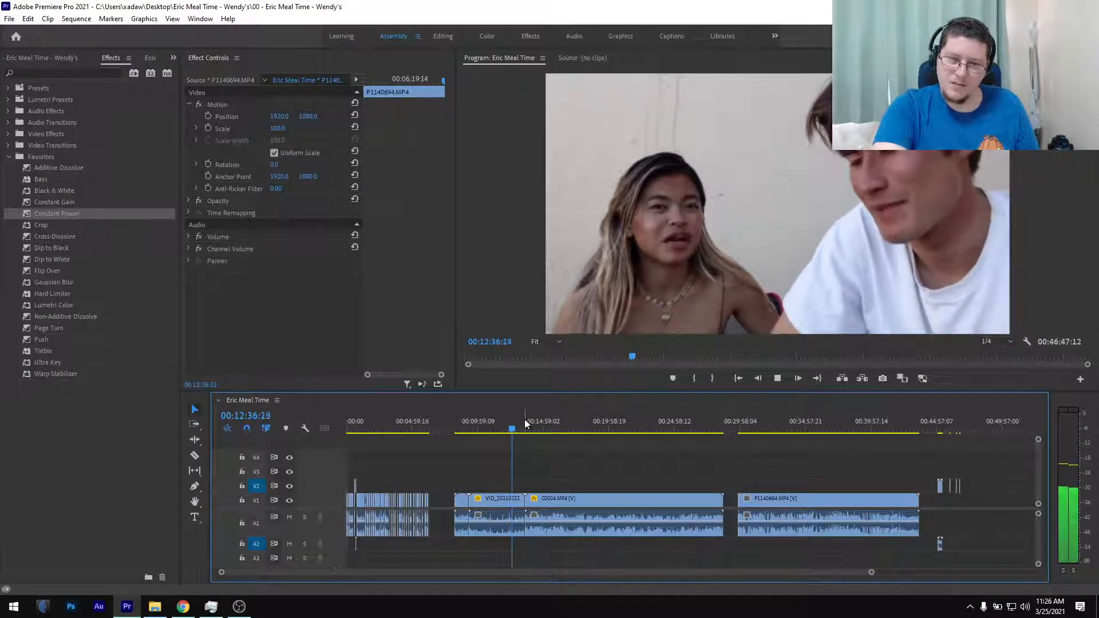
{"action": "left_click", "coordinate": [526, 424]}
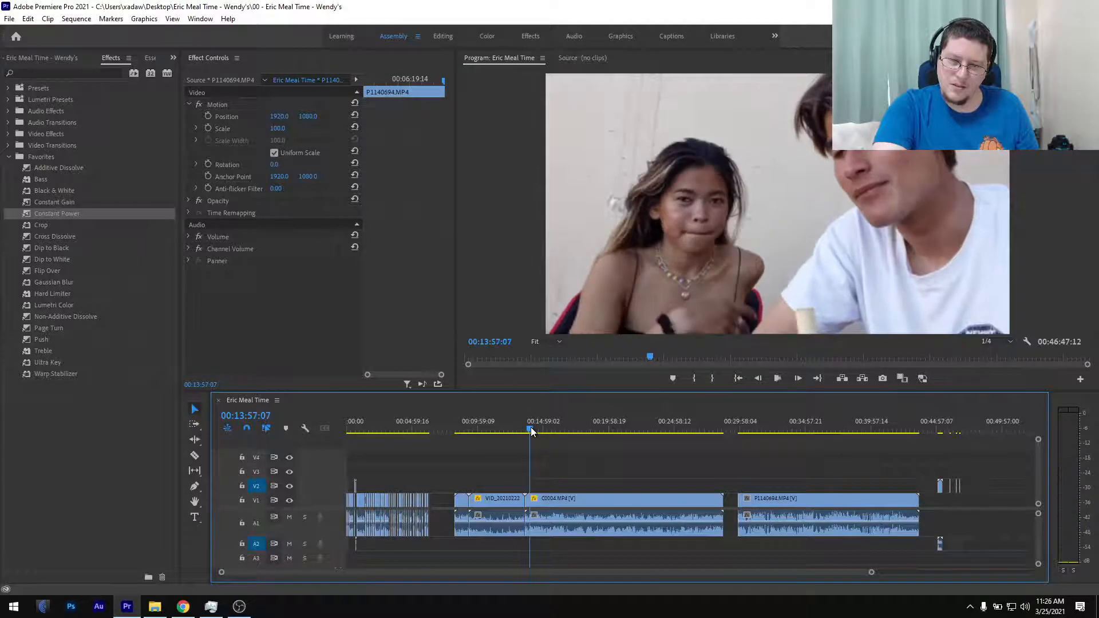
{"action": "left_click", "coordinate": [530, 427]}
{"action": "key", "text": "space"}
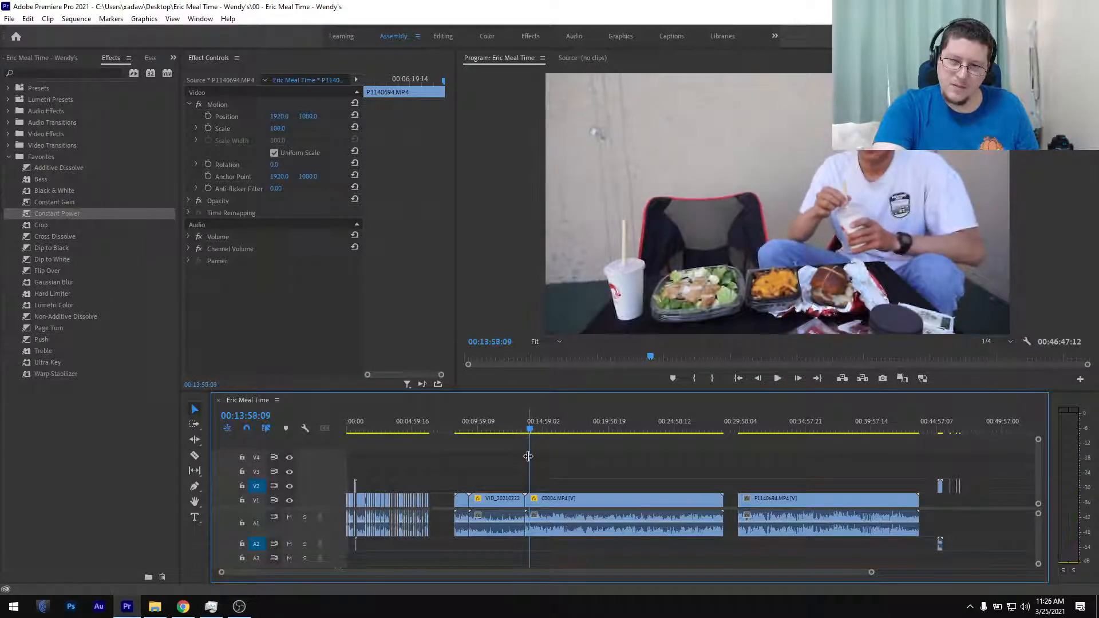
{"action": "left_click_drag", "start_coordinate": [527, 427], "coordinate": [476, 431]}
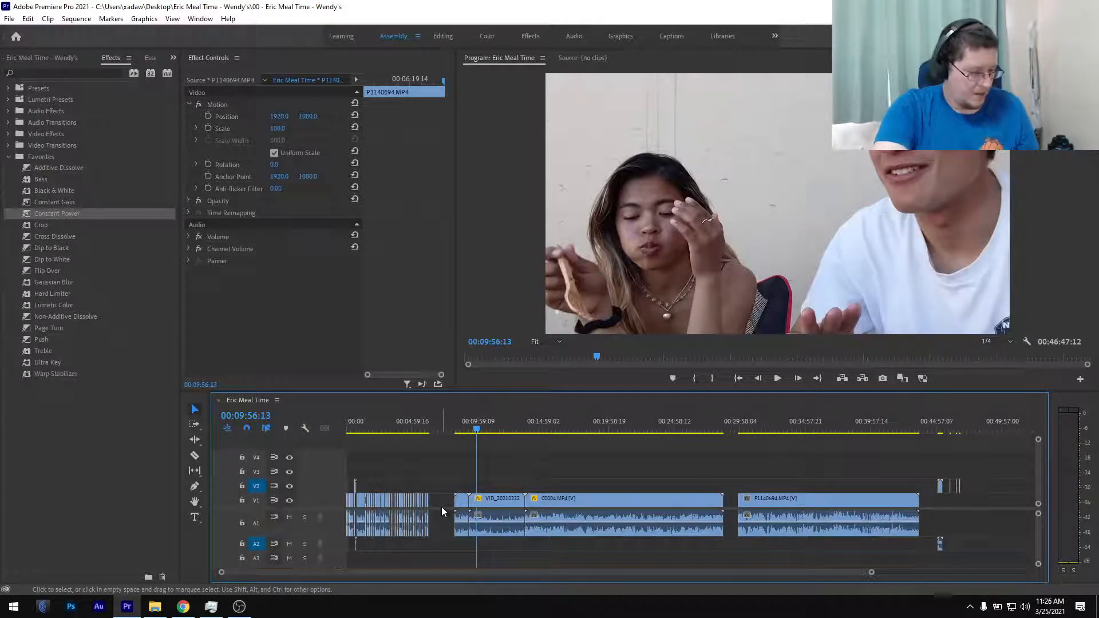
- Move the two VID_20210222 clips before C0004.MP4 earlier, so they start at about 00:06:32
{"action": "scroll", "coordinate": [442, 506], "scroll_direction": "up", "scroll_amount": 3}
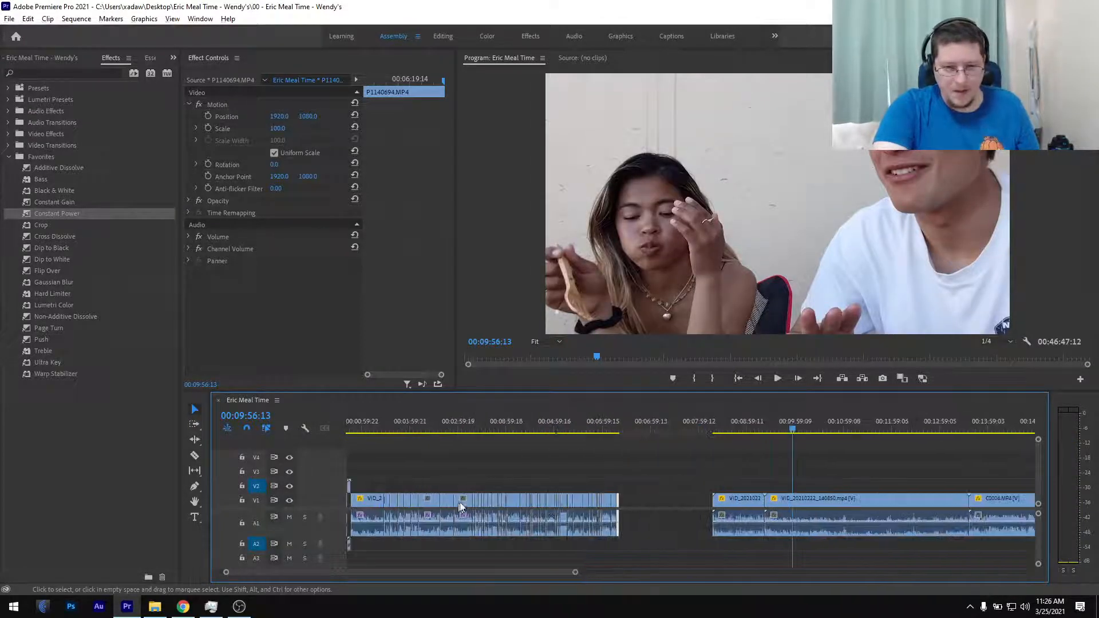
{"action": "left_click_drag", "start_coordinate": [720, 476], "coordinate": [670, 508]}
{"action": "left_click", "coordinate": [660, 485]}
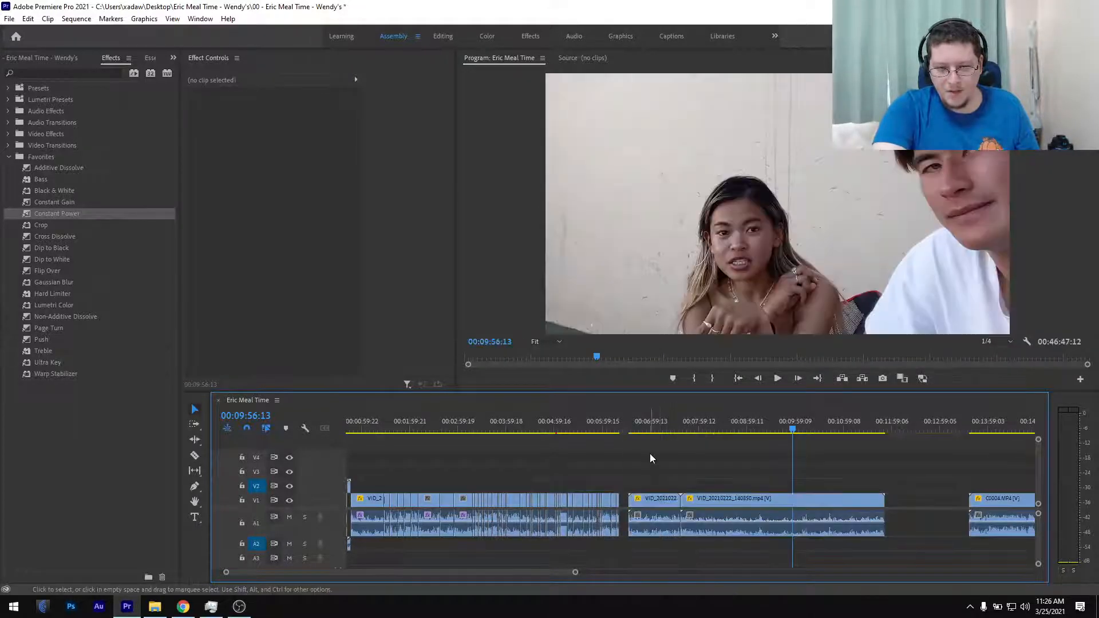
- Play back the end of the edited section from 00:06:15:05 to 00:06:16:20
{"action": "scroll", "coordinate": [641, 456], "scroll_direction": "up", "scroll_amount": 4}
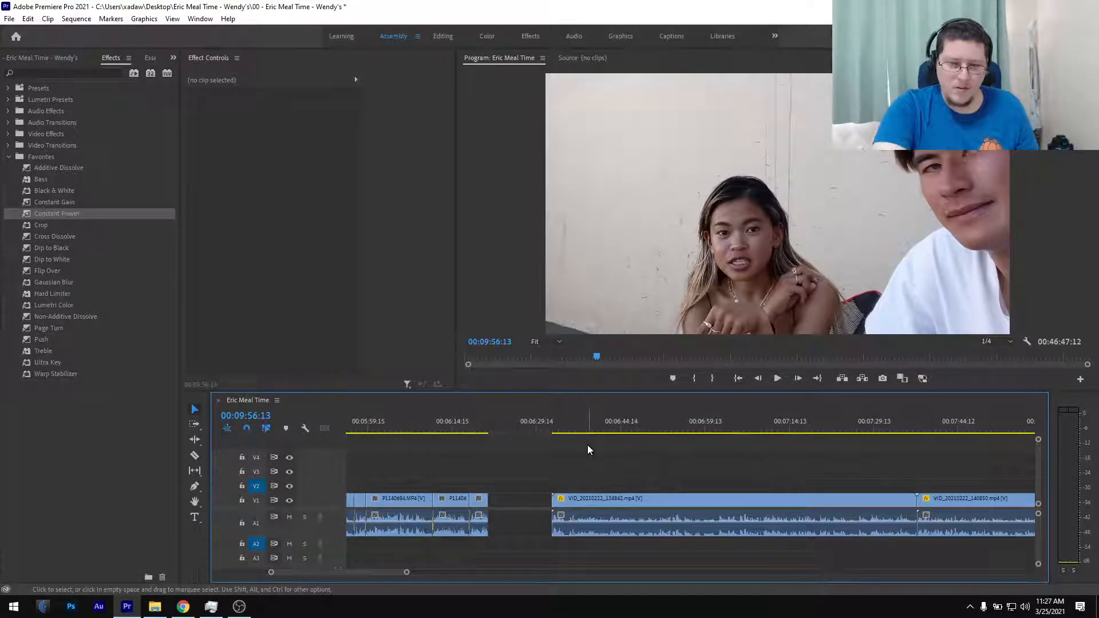
{"action": "left_click", "coordinate": [455, 430]}
{"action": "key", "text": "space"}
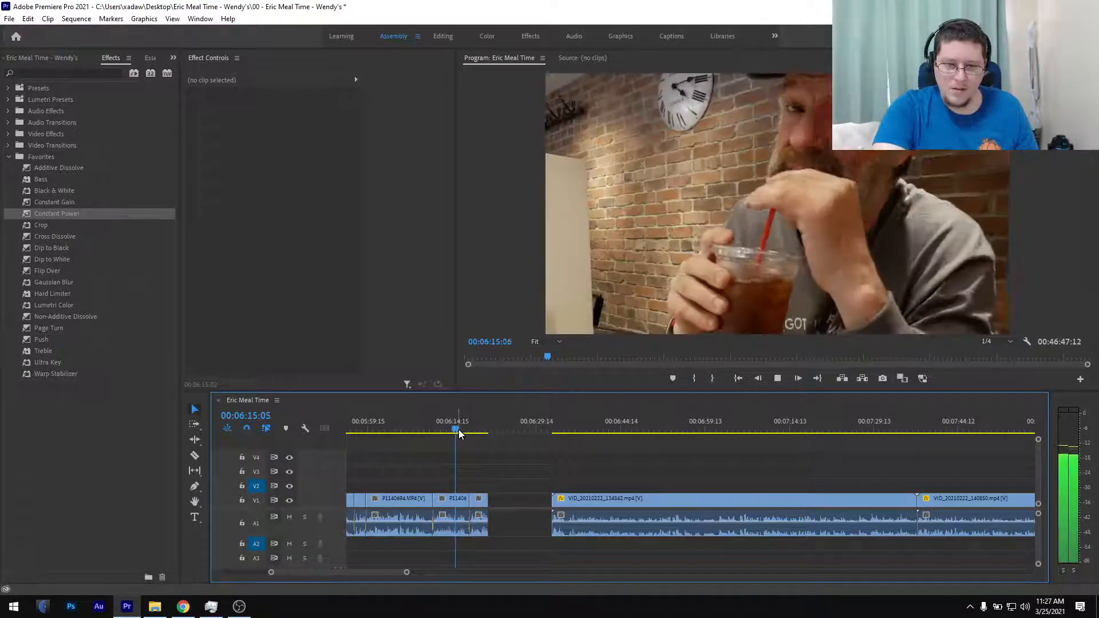
{"action": "key", "text": "space"}
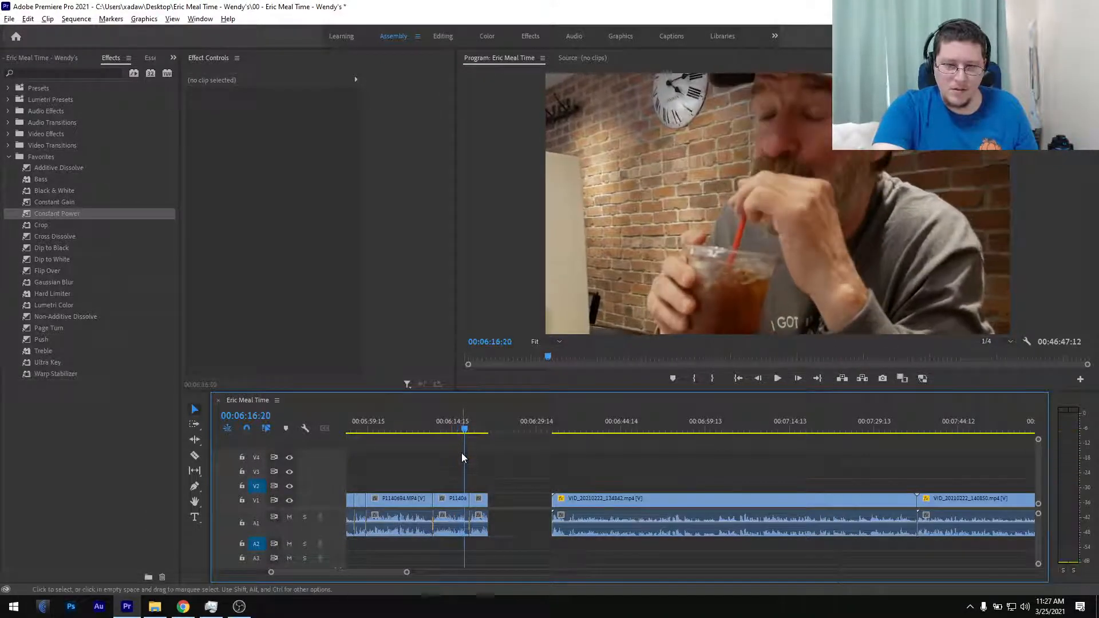
- Play back the edited sequence from about 00:03:02
{"action": "key", "text": "minus"}
{"action": "key", "text": "minus"}
{"action": "key", "text": "minus"}
{"action": "key", "text": "minus"}
{"action": "key", "text": "minus"}
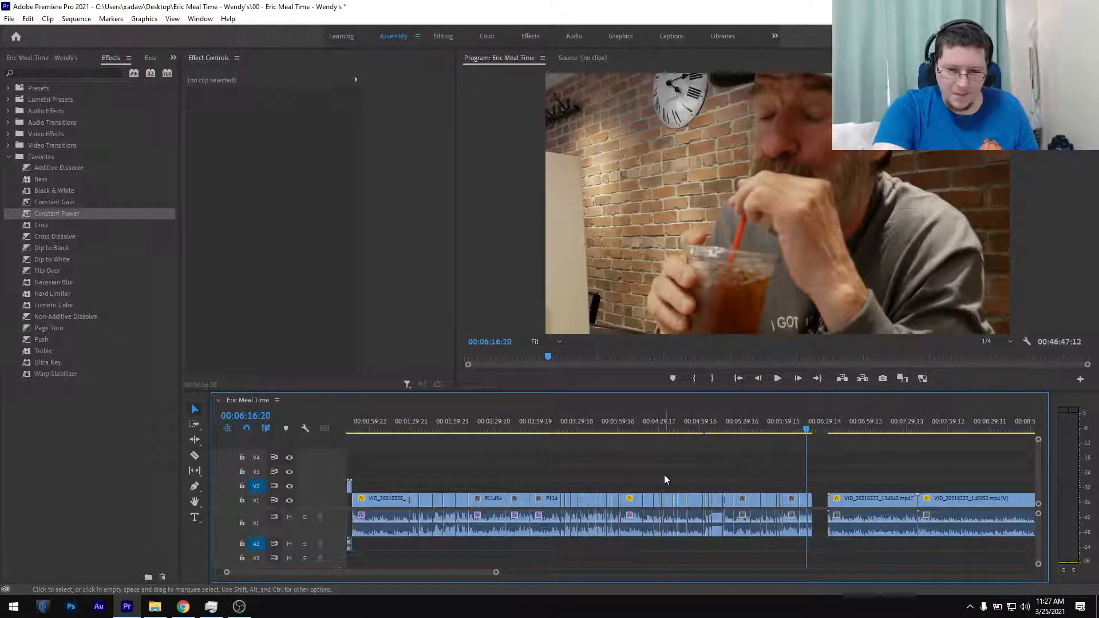
{"action": "key", "text": "equal"}
{"action": "key", "text": "equal"}
{"action": "left_click", "coordinate": [522, 424]}
{"action": "key", "text": "space"}
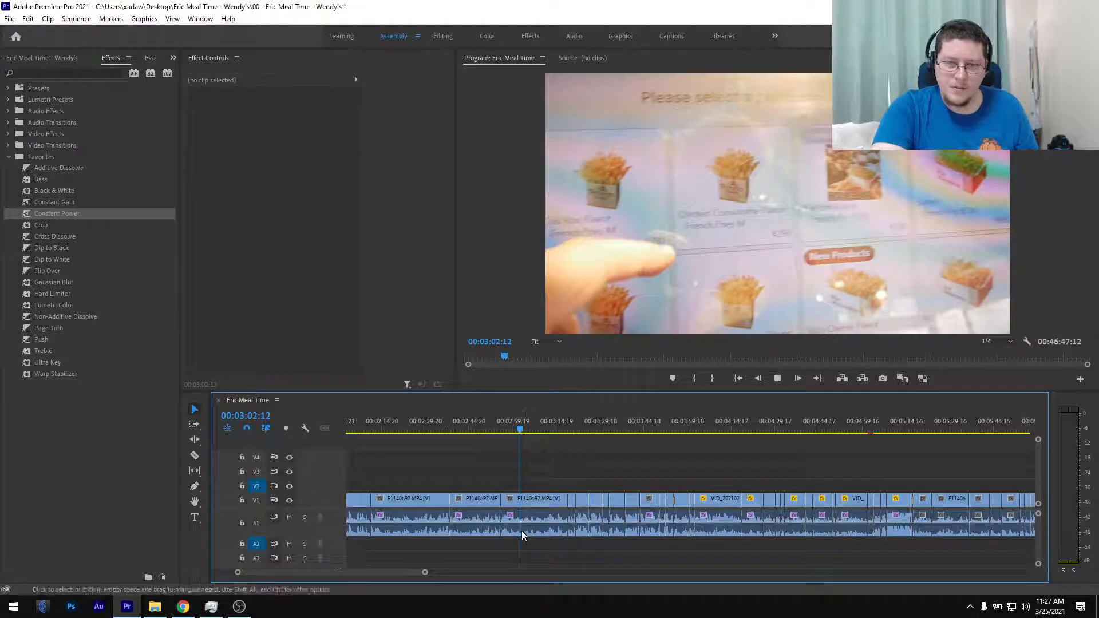
- Copy the Hard Limiter effect from the P1140692.MP4 clip near 00:03:03
{"action": "left_click", "coordinate": [537, 518]}
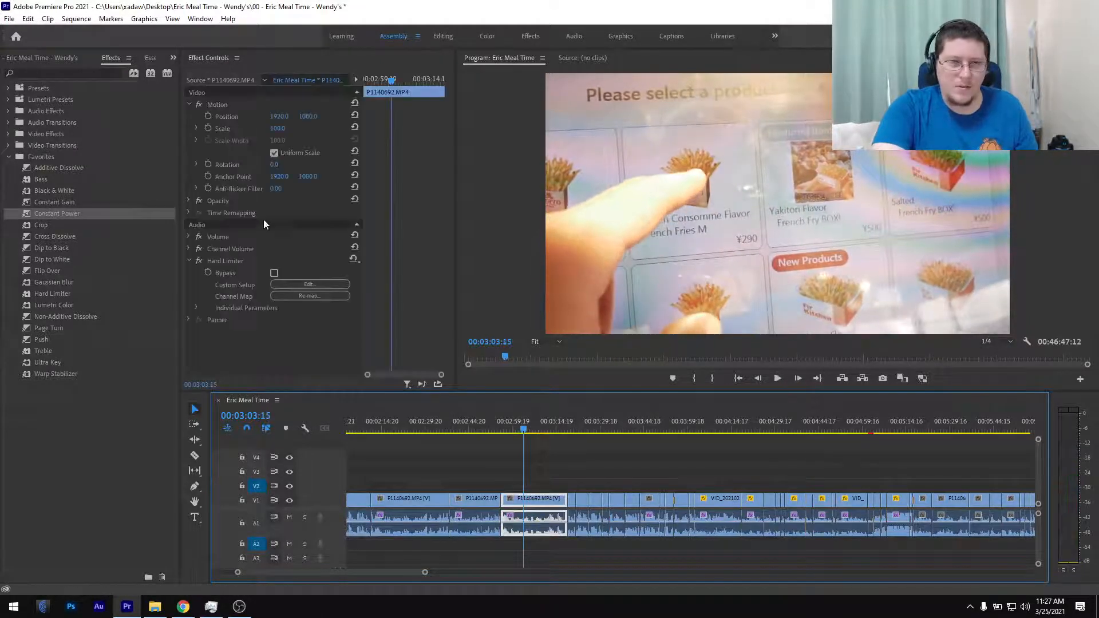
{"action": "right_click", "coordinate": [238, 261]}
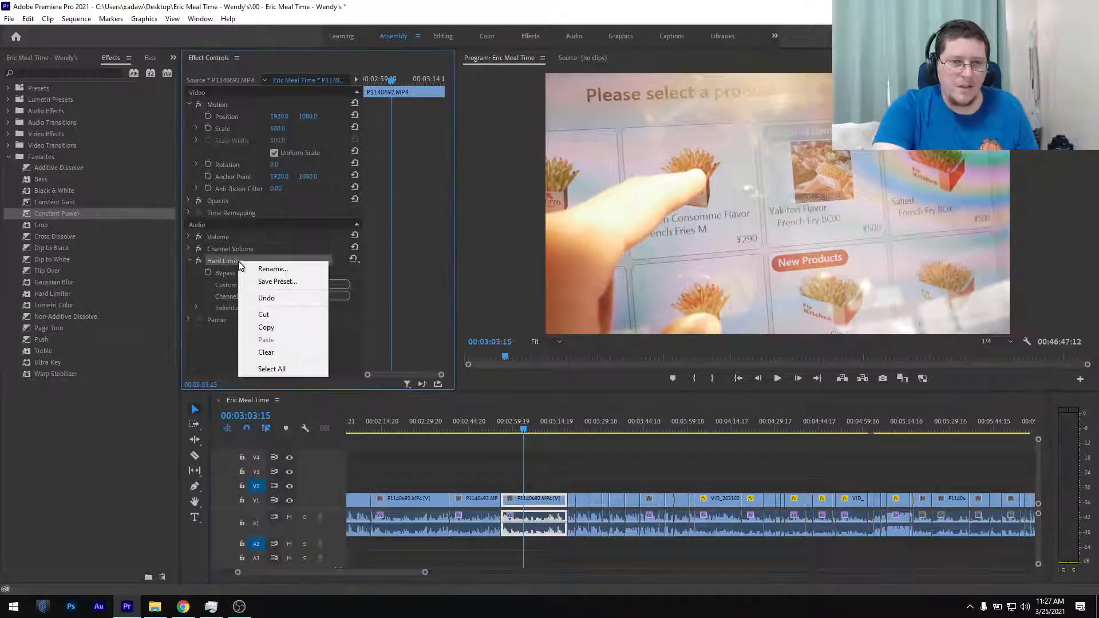
{"action": "left_click", "coordinate": [267, 326]}
{"action": "scroll", "coordinate": [665, 462], "scroll_direction": "down", "scroll_amount": 5}
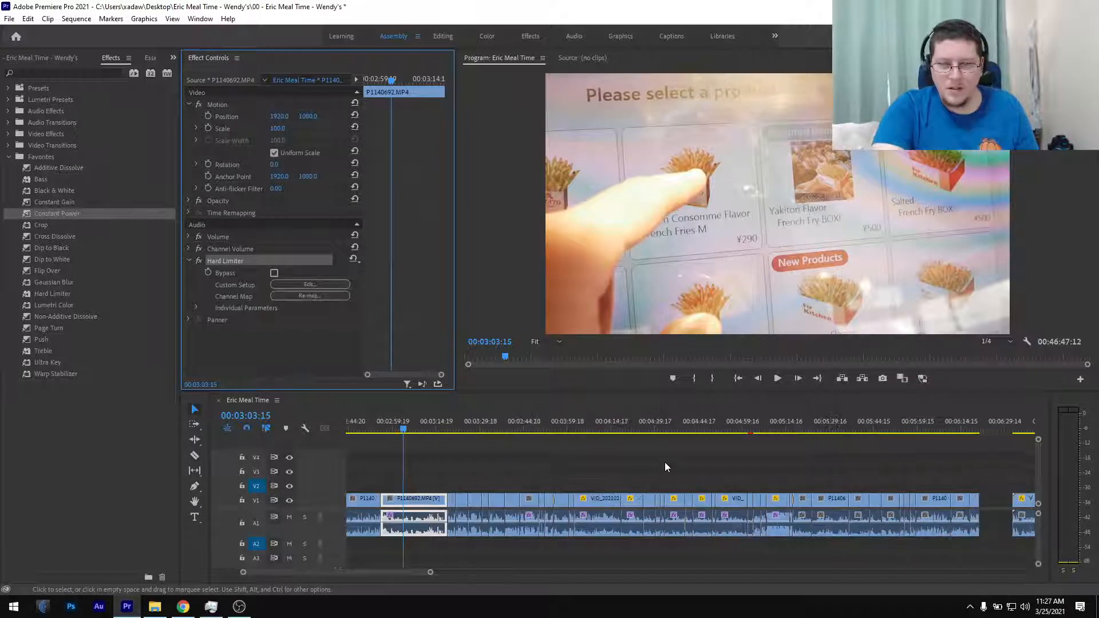
{"action": "scroll", "coordinate": [492, 471], "scroll_direction": "up", "scroll_amount": 4}
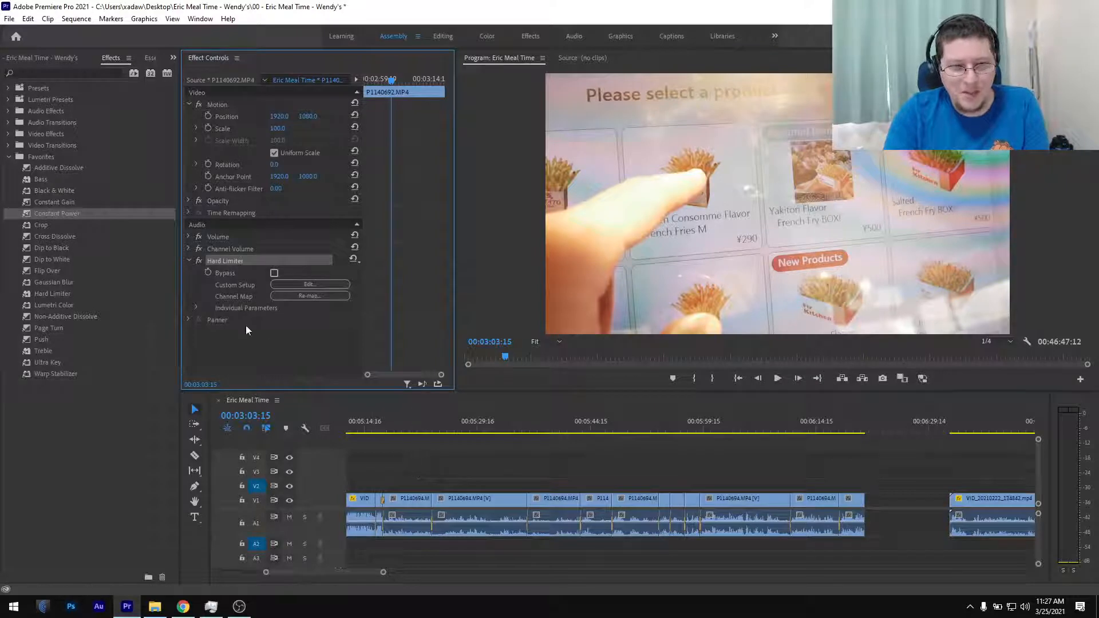
{"action": "right_click", "coordinate": [233, 260]}
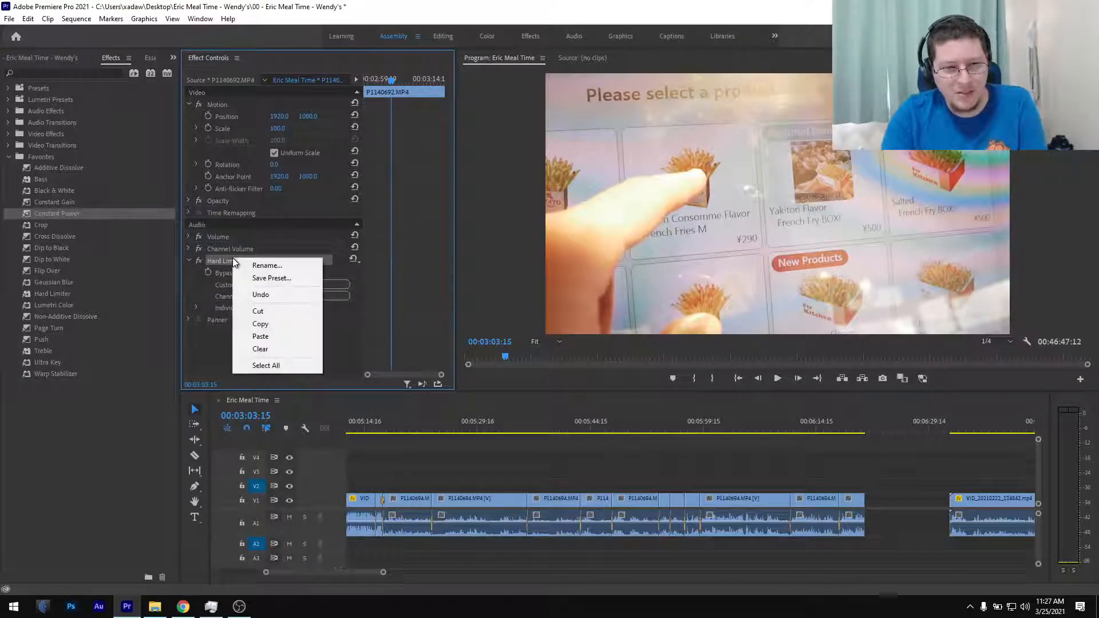
{"action": "left_click", "coordinate": [267, 324]}
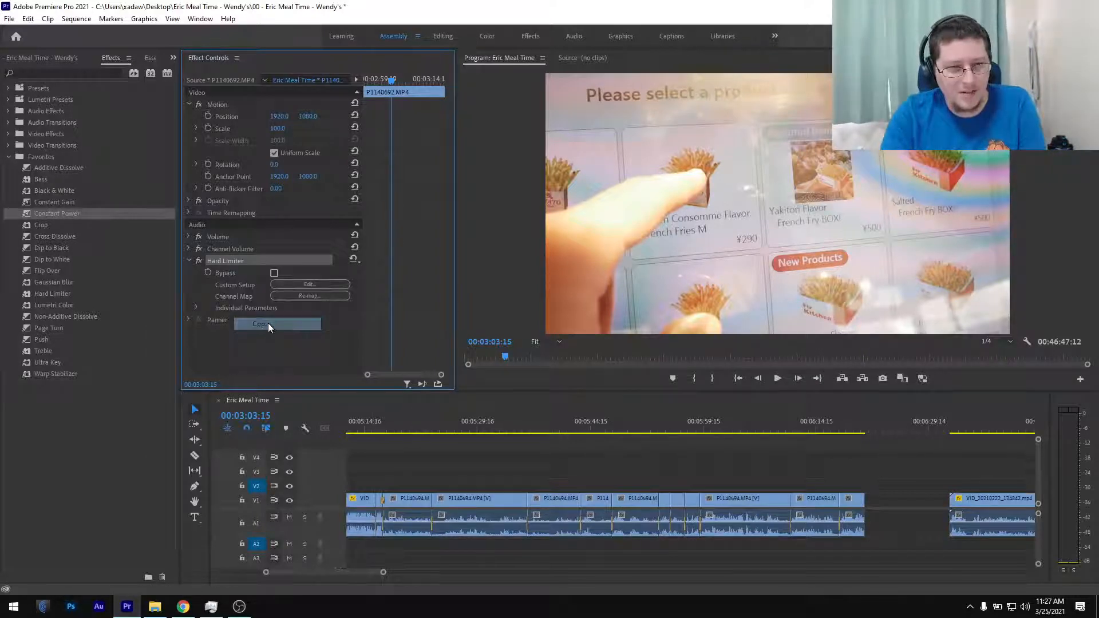
- Paste the Hard Limiter onto all P1140694.MP4 clips before the gap in the timeline
{"action": "left_click", "coordinate": [412, 478]}
{"action": "left_click_drag", "start_coordinate": [412, 478], "coordinate": [439, 488]}
{"action": "left_click_drag", "start_coordinate": [617, 502], "coordinate": [862, 530]}
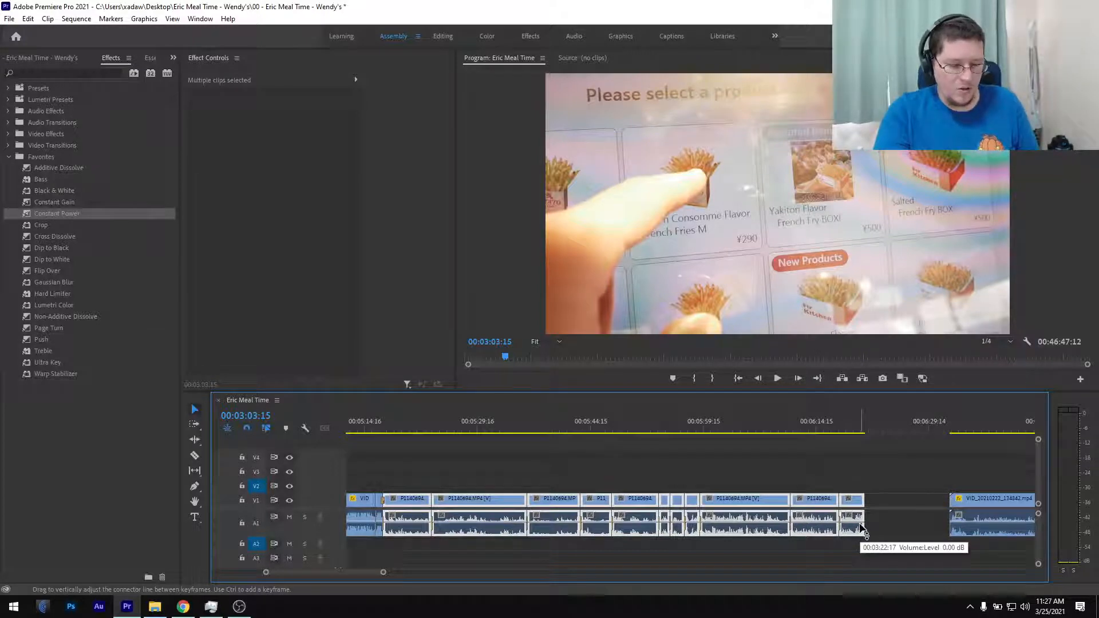
{"action": "key", "text": "ctrl+v"}
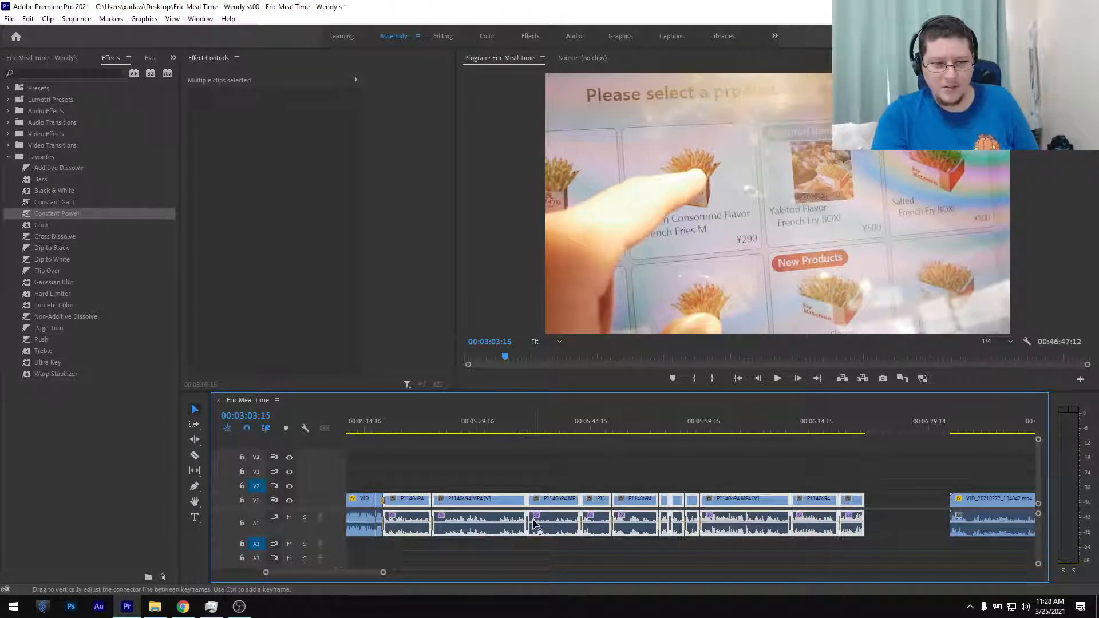
- Inspect the effects on the P1140694.MP4 clip around 00:05:27 and save the project
{"action": "left_click", "coordinate": [465, 424]}
{"action": "left_click", "coordinate": [480, 470]}
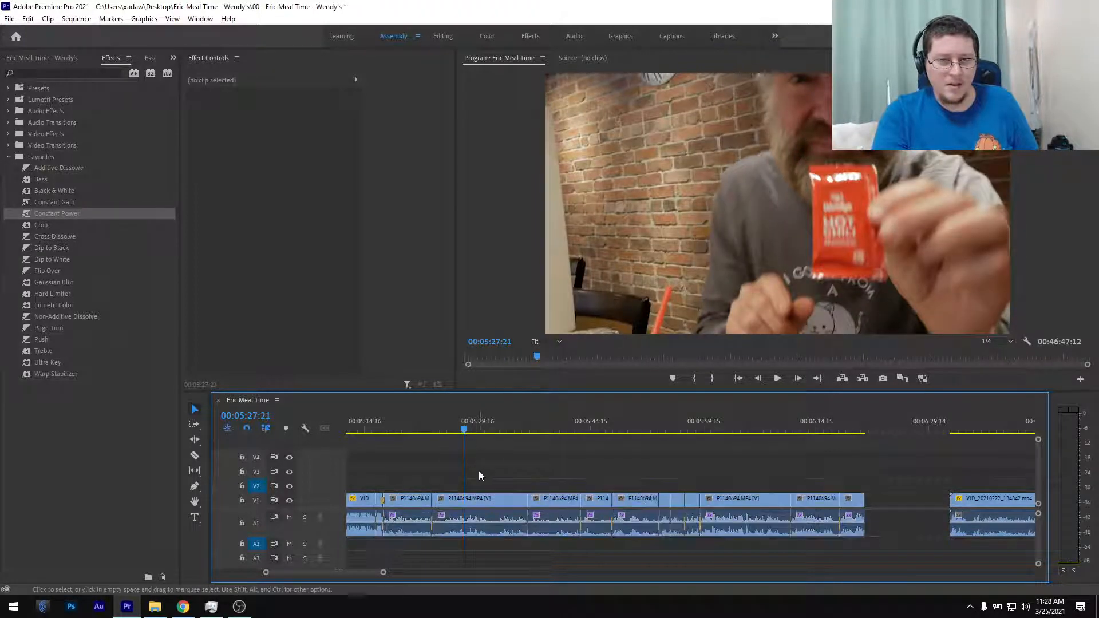
{"action": "left_click", "coordinate": [483, 504]}
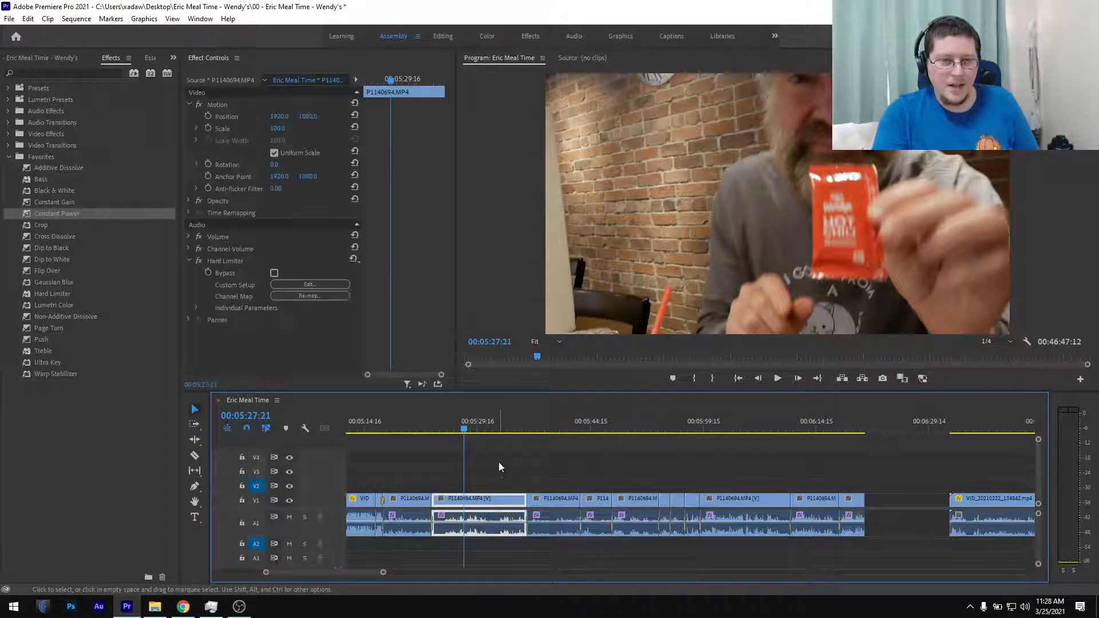
{"action": "left_click", "coordinate": [483, 434]}
{"action": "left_click_drag", "start_coordinate": [482, 434], "coordinate": [508, 438]}
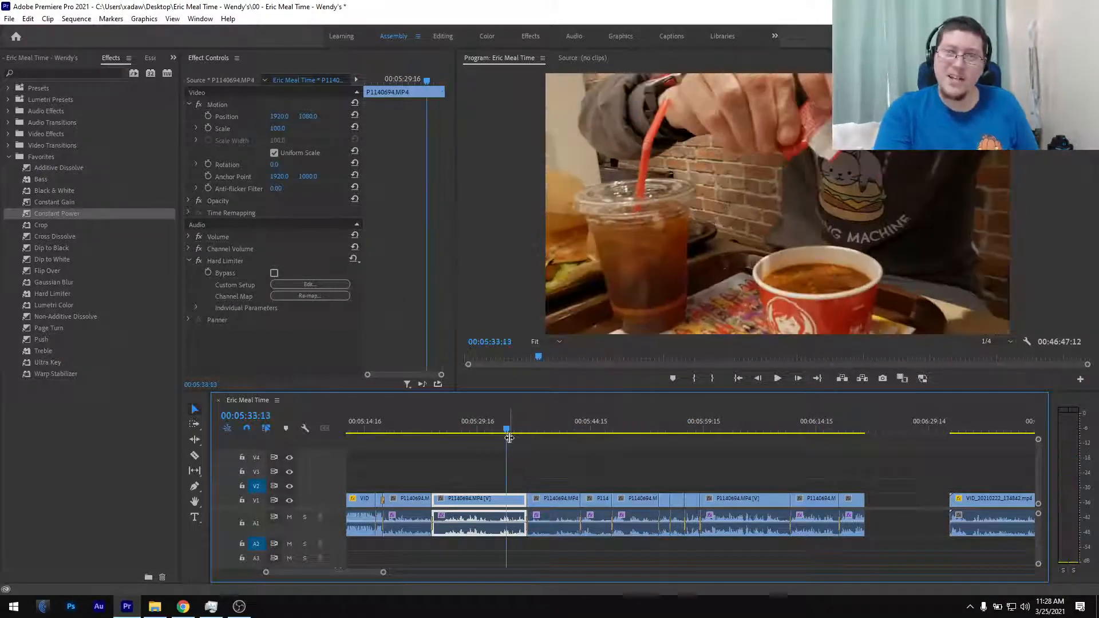
{"action": "key", "text": "ctrl+s"}
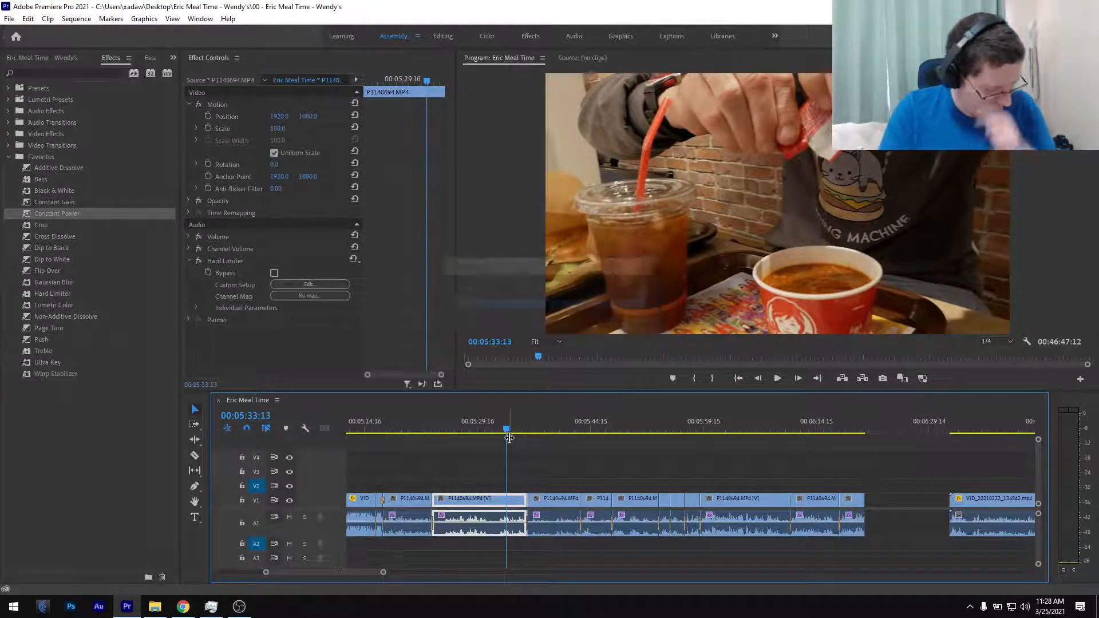
- Play back the limited P1140694.MP4 clips and the end of the preceding VID clip to compare their audio levels
{"action": "left_click", "coordinate": [399, 435]}
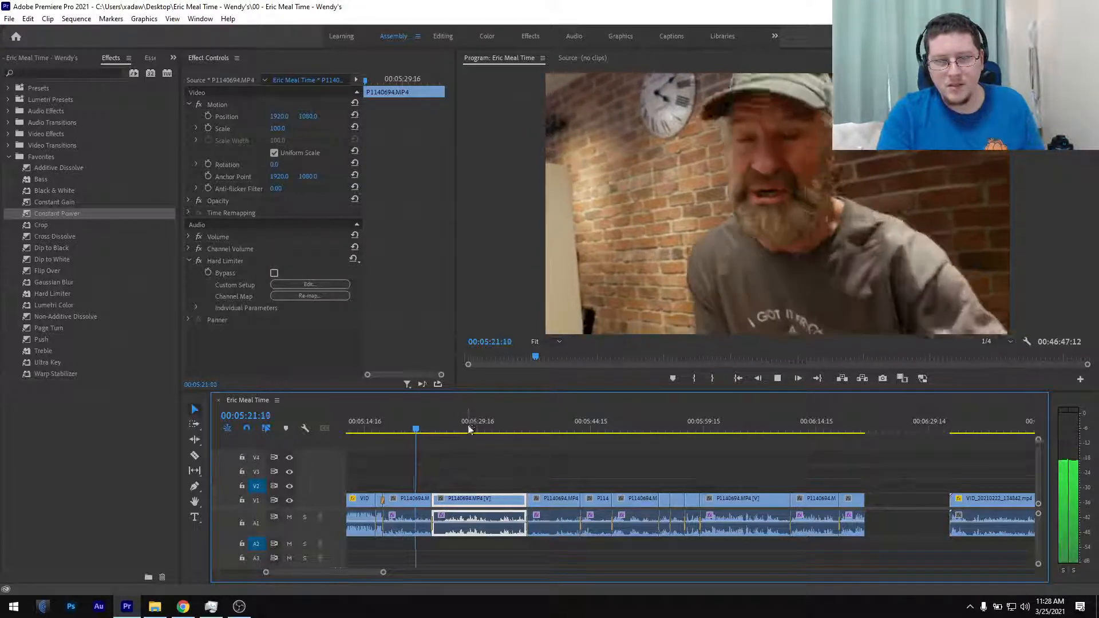
{"action": "left_click", "coordinate": [472, 426]}
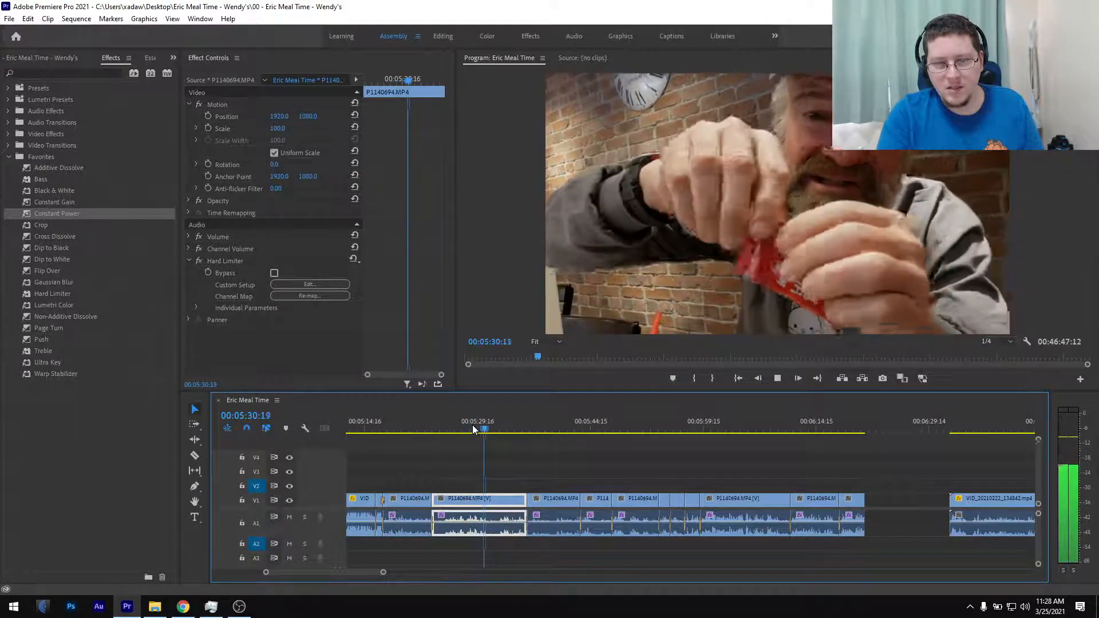
{"action": "key", "text": "space"}
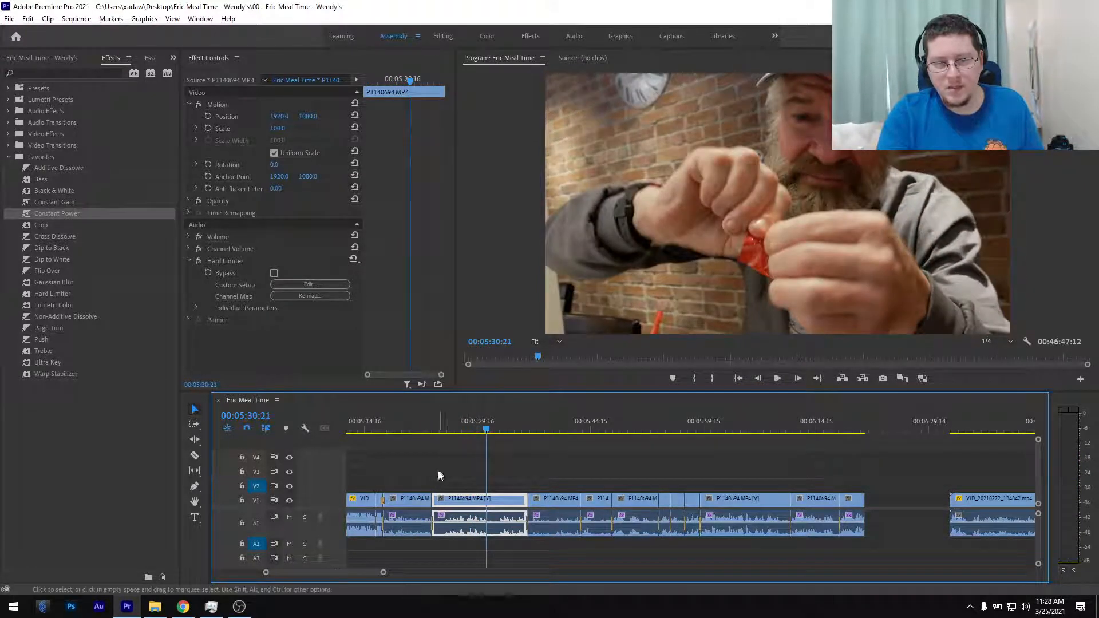
{"action": "scroll", "coordinate": [441, 455], "scroll_direction": "up", "scroll_amount": 3}
{"action": "left_click", "coordinate": [409, 430]}
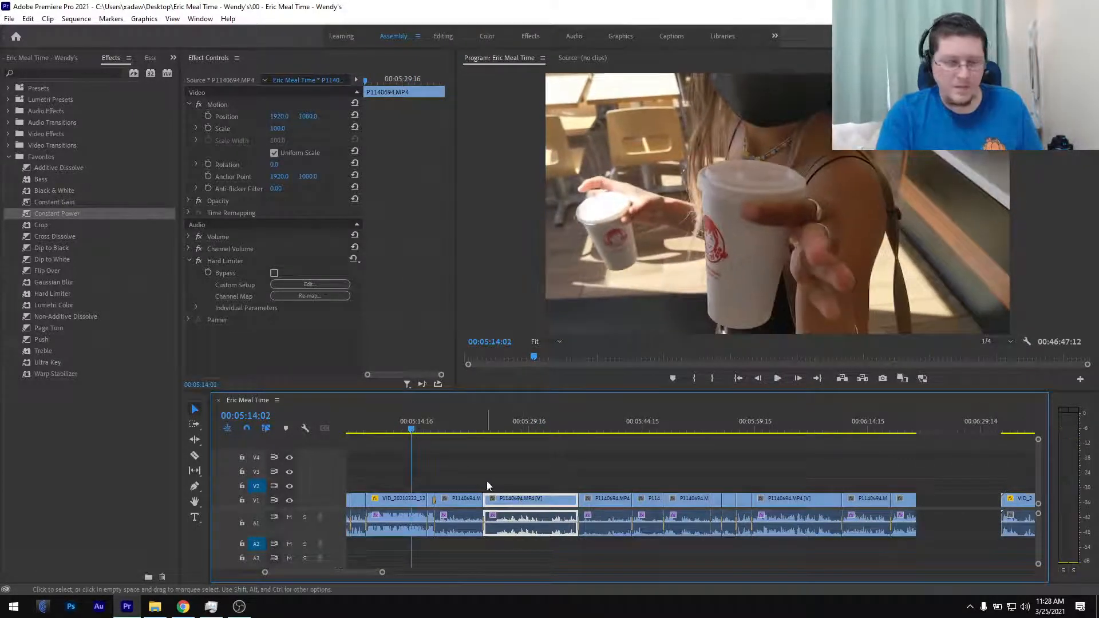
- Undo pasting the Hard Limiter onto the P1140694.MP4 clips
{"action": "key", "text": "ctrl+z"}
{"action": "scroll", "coordinate": [487, 485], "scroll_direction": "up", "scroll_amount": 9}
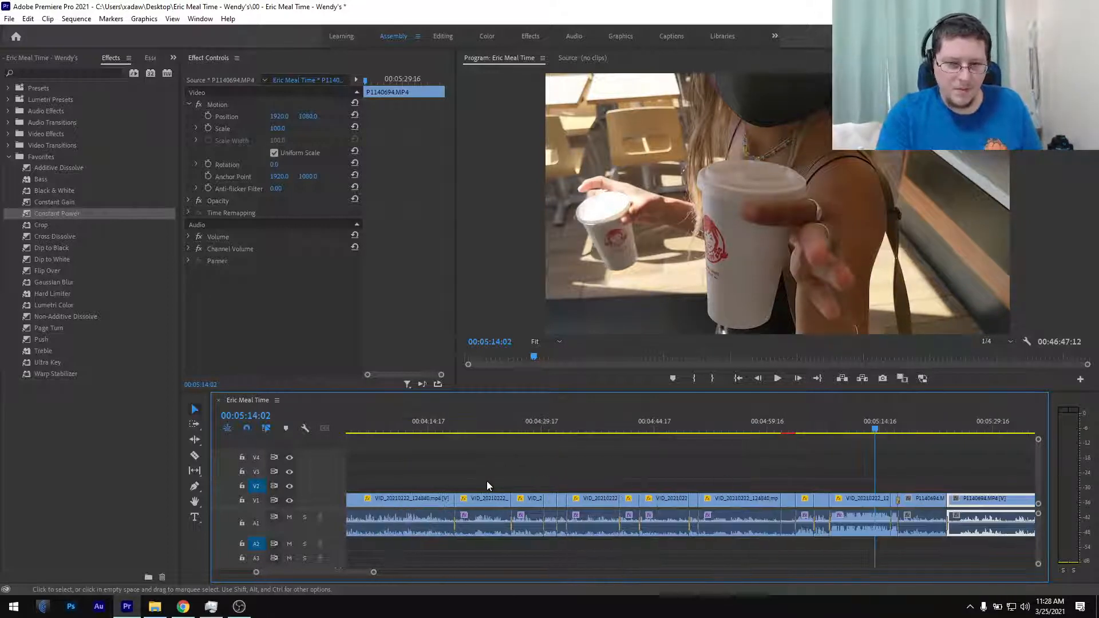
{"action": "scroll", "coordinate": [486, 486], "scroll_direction": "down", "scroll_amount": 2}
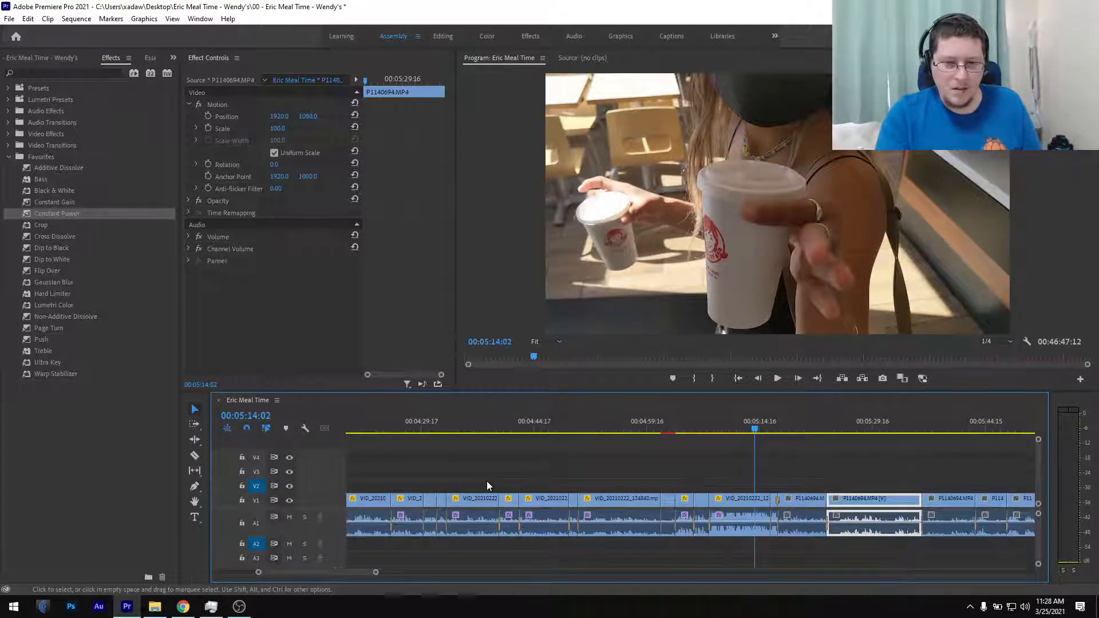
{"action": "scroll", "coordinate": [487, 485], "scroll_direction": "down", "scroll_amount": 12}
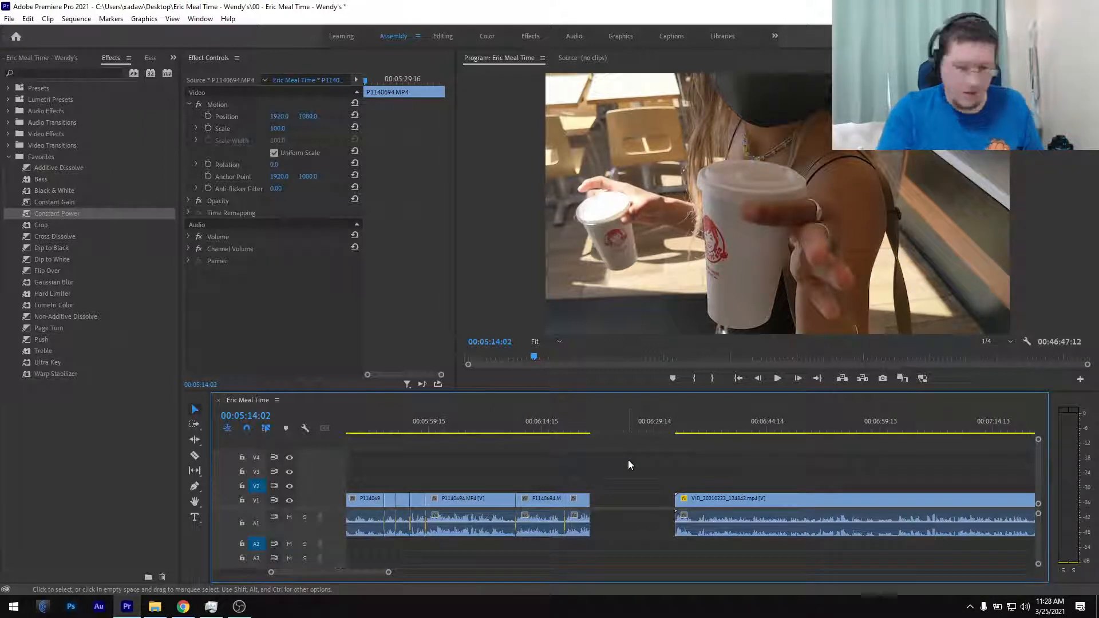
- Place a test copy of about the first 2 seconds of VID_20210222_134842.mp4 in the gap before that clip
{"action": "left_click", "coordinate": [692, 431]}
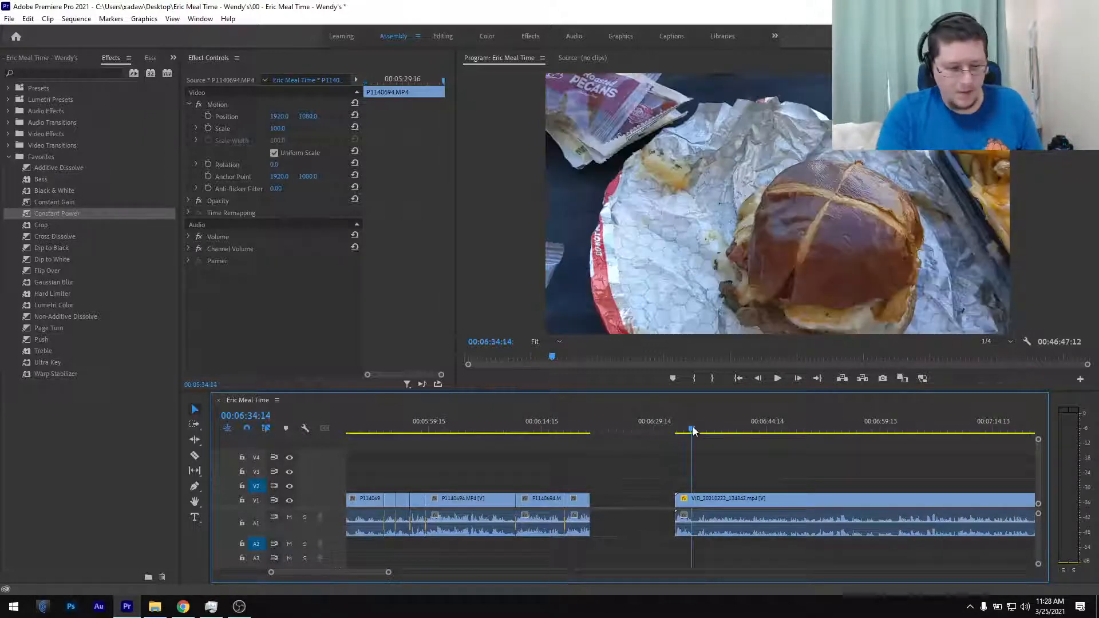
{"action": "key", "text": "ctrl+shift+k"}
{"action": "mouse_move", "coordinate": [680, 502]}
{"action": "left_mouse_down"}
{"action": "mouse_move", "coordinate": [647, 511]}
{"action": "mouse_move", "coordinate": [676, 499]}
{"action": "left_mouse_up"}
{"action": "key", "text": "Up"}
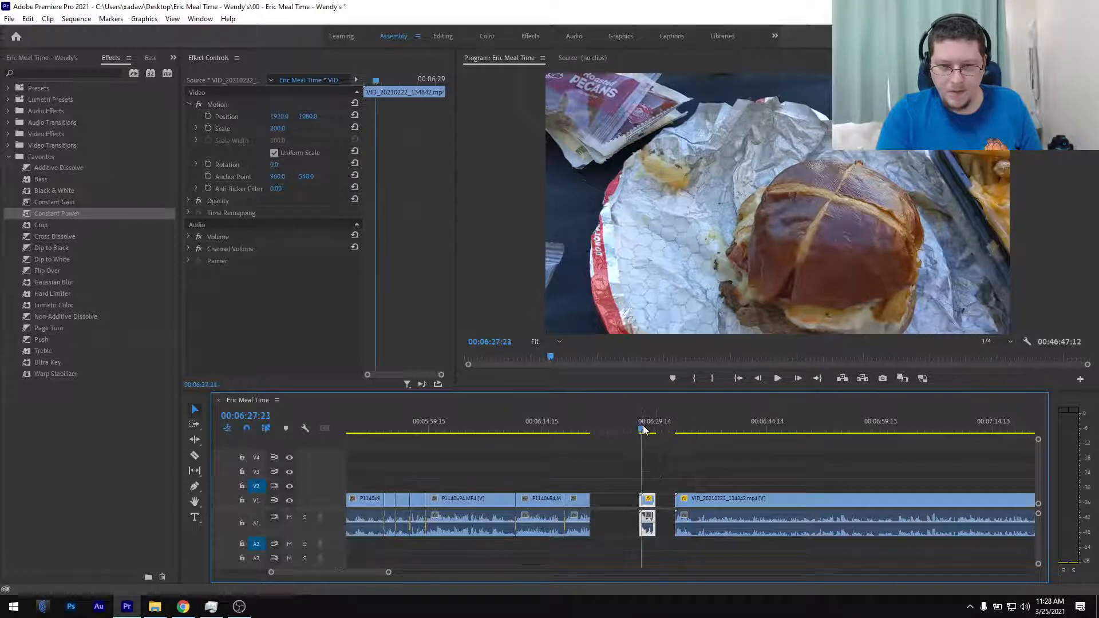
- Paste the Hard Limiter onto the short test clip and set its Input Boost to 6 dB
{"action": "right_click", "coordinate": [300, 324]}
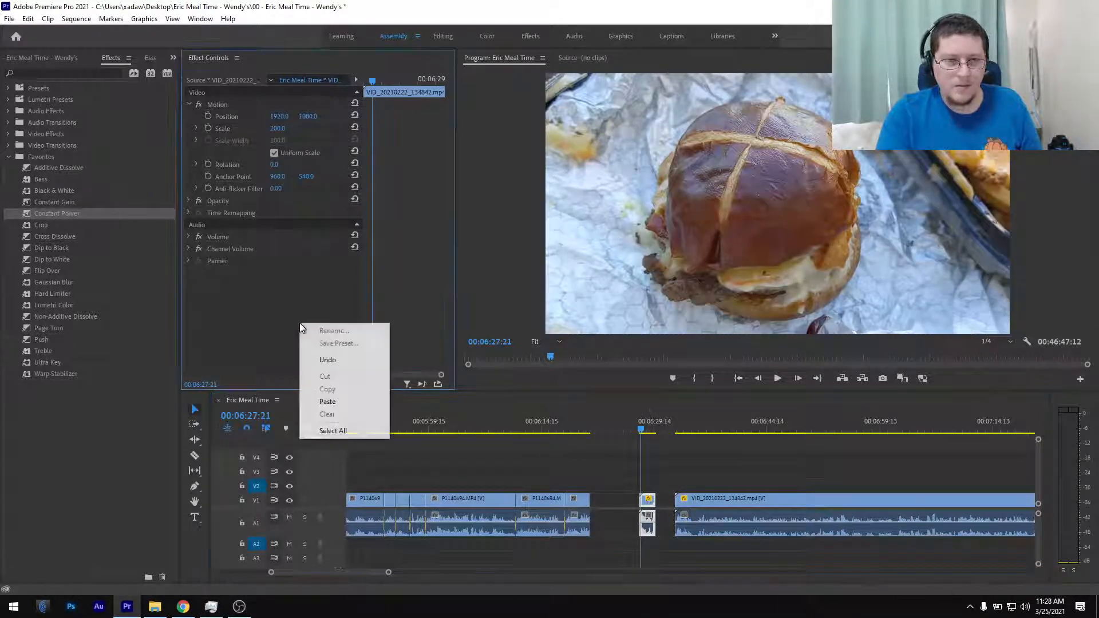
{"action": "left_click", "coordinate": [334, 404]}
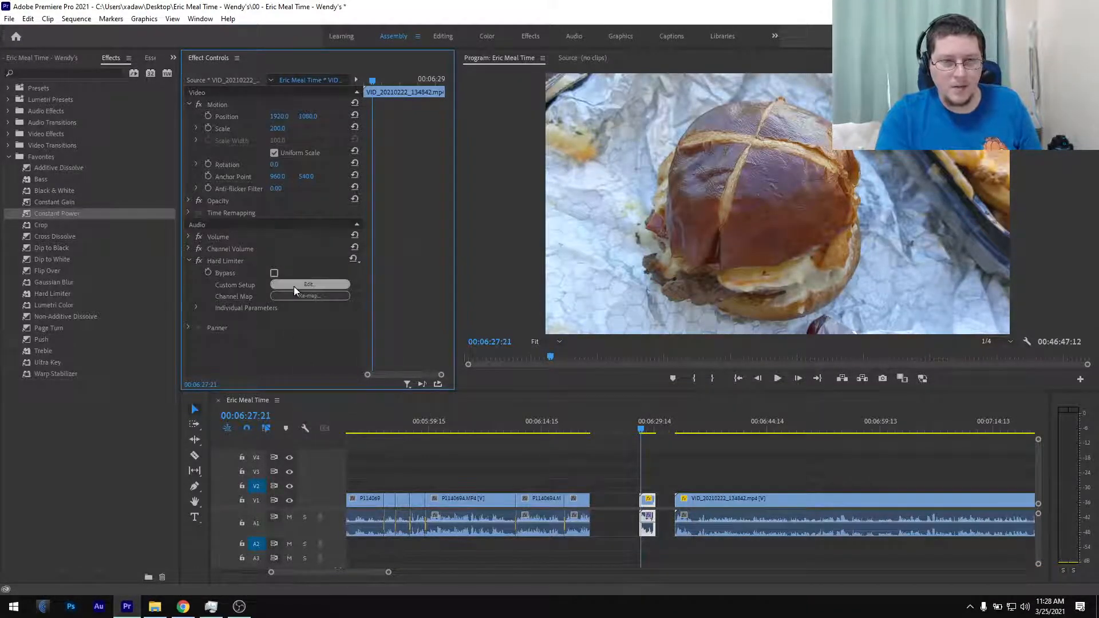
{"action": "left_click", "coordinate": [308, 284]}
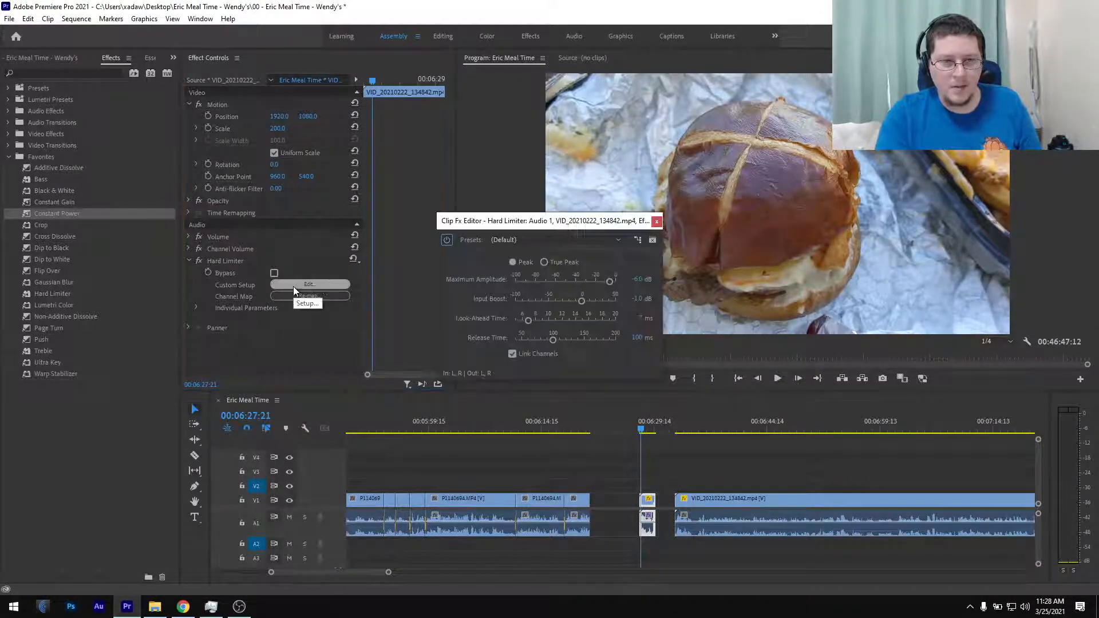
{"action": "left_click", "coordinate": [639, 300]}
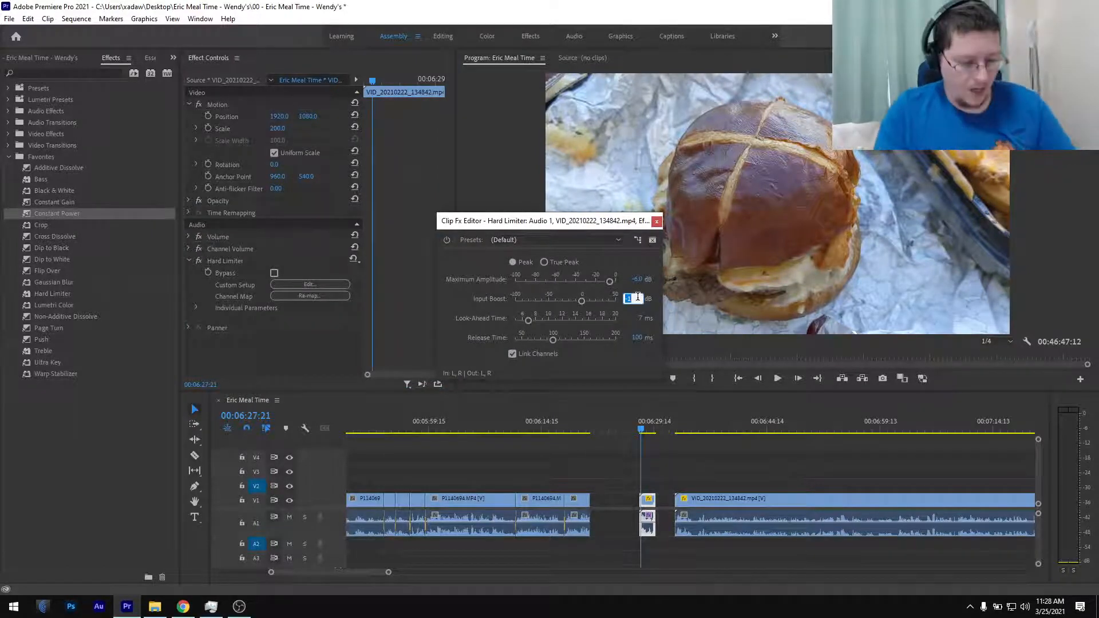
{"action": "type", "text": "6"}
{"action": "key", "text": "Return"}
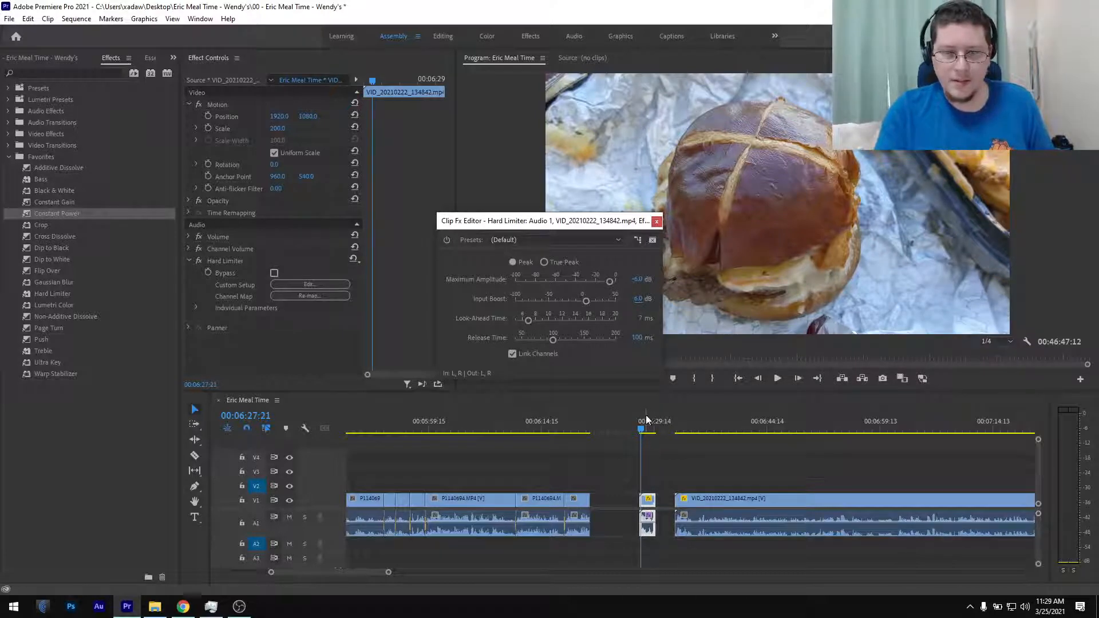
- Close the Hard Limiter editor and delete the short test clip from the gap
{"action": "left_click", "coordinate": [583, 432]}
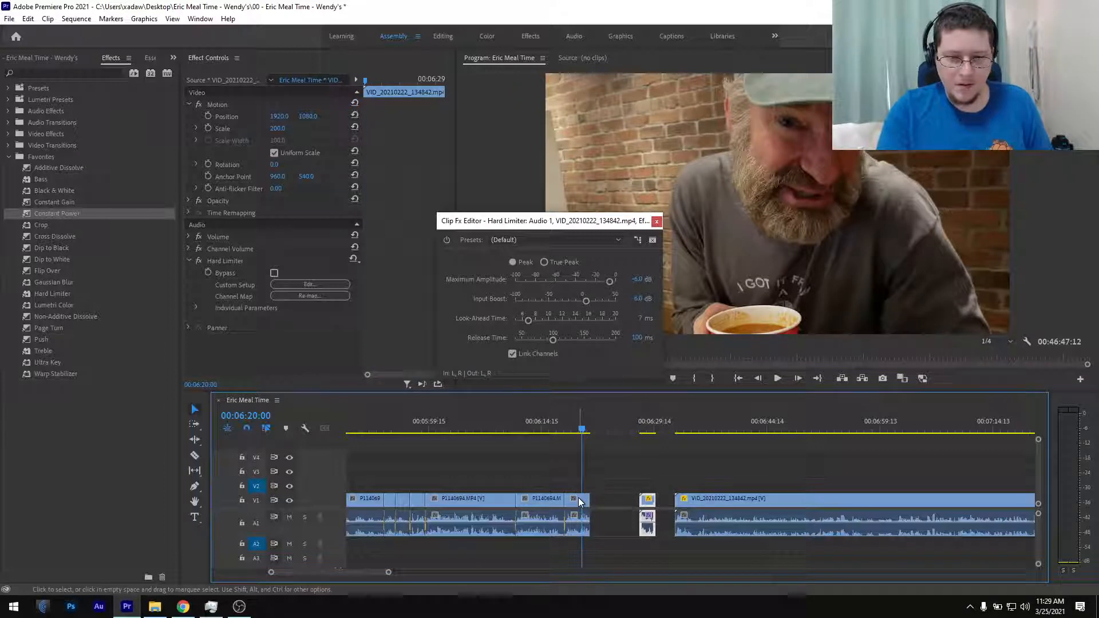
{"action": "left_click", "coordinate": [657, 221]}
{"action": "key", "text": "Delete"}
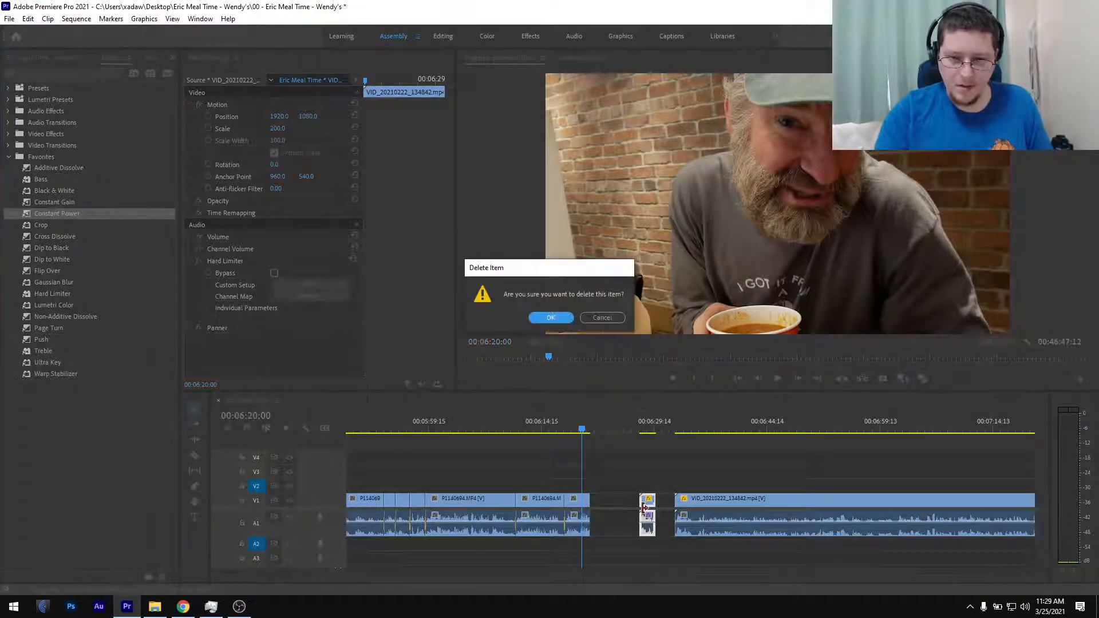
{"action": "left_click", "coordinate": [612, 321]}
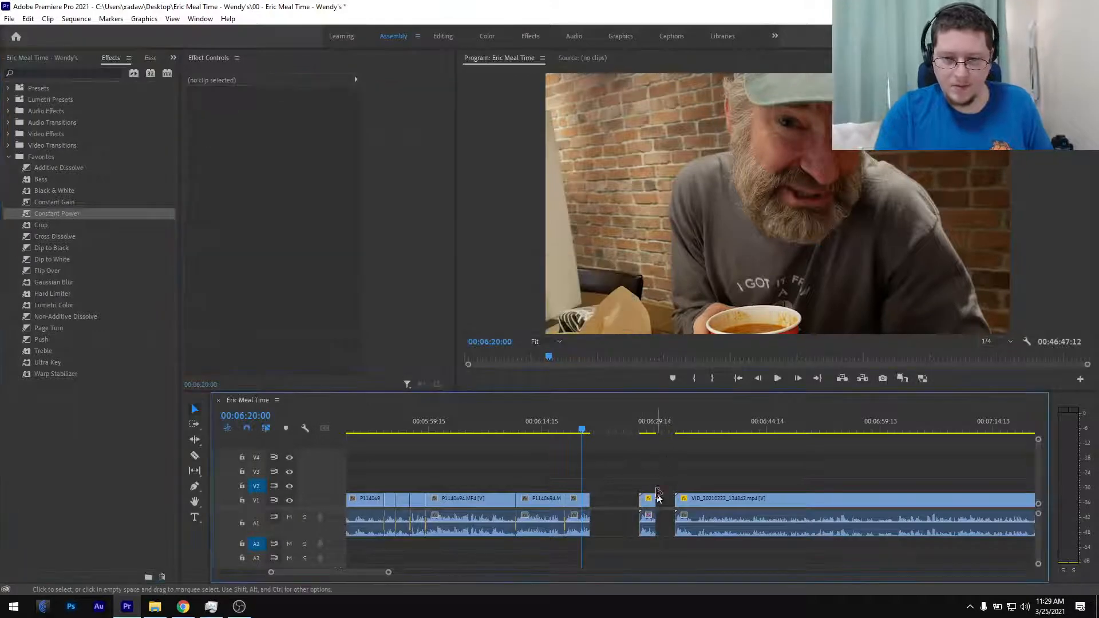
{"action": "key", "text": "Delete"}
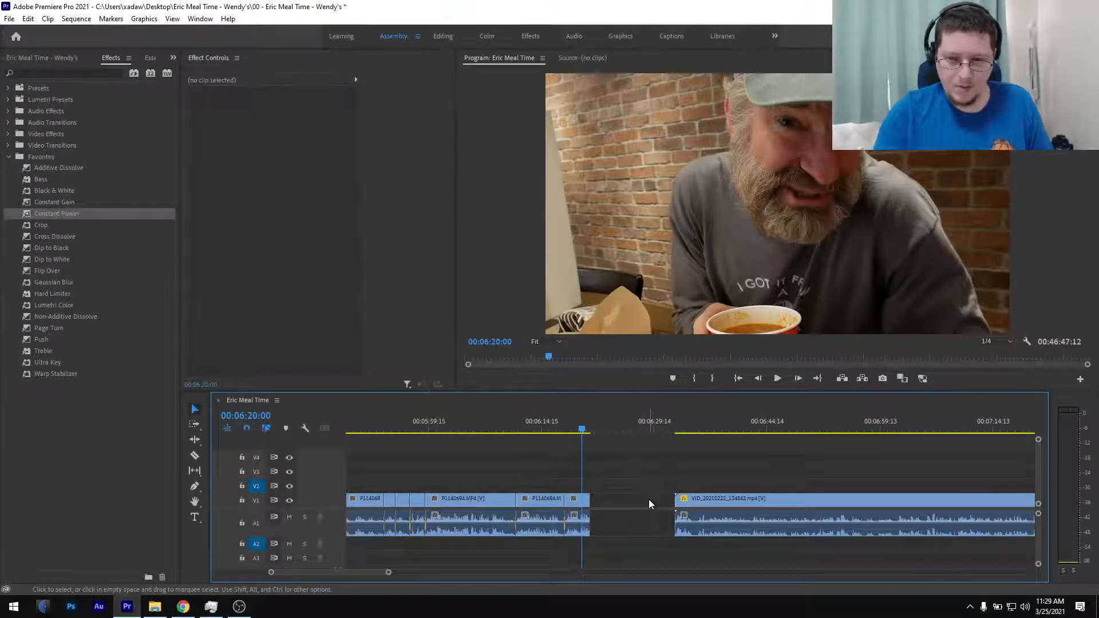
- Duplicate the last P1140694.MP4 clip into the gap after it, starting at 00:06:24:00
{"action": "mouse_move", "coordinate": [578, 501]}
{"action": "left_mouse_down"}
{"action": "mouse_move", "coordinate": [615, 505]}
{"action": "mouse_move", "coordinate": [592, 505]}
{"action": "left_mouse_up"}
{"action": "key", "text": "ctrl+z"}
{"action": "left_click_drag", "start_coordinate": [581, 428], "coordinate": [583, 429]}
{"action": "left_click", "coordinate": [576, 501]}
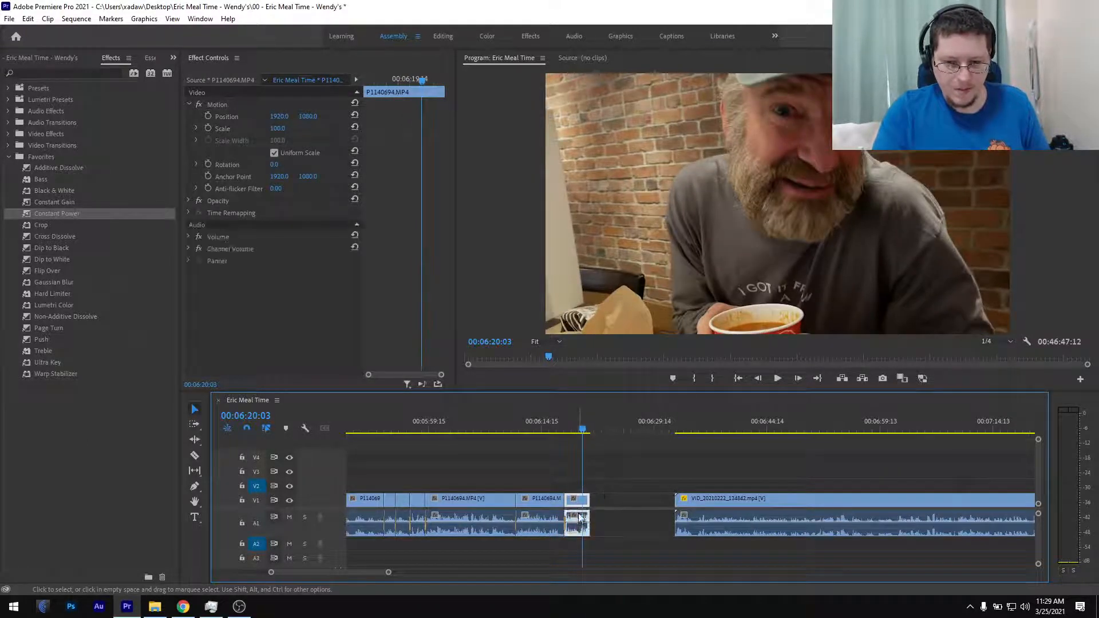
{"action": "left_click_drag", "start_coordinate": [576, 503], "coordinate": [624, 504]}
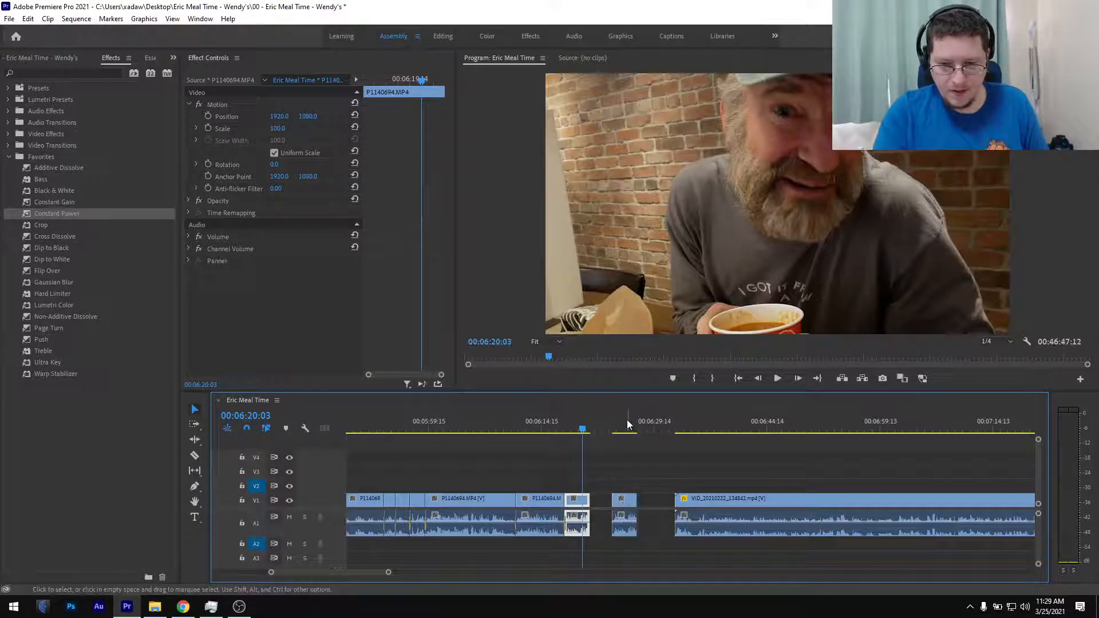
- Play the duplicated P1140694.MP4 clip in the gap to hear its level, and delete the duplicate
{"action": "left_click", "coordinate": [626, 426]}
{"action": "key", "text": "space"}
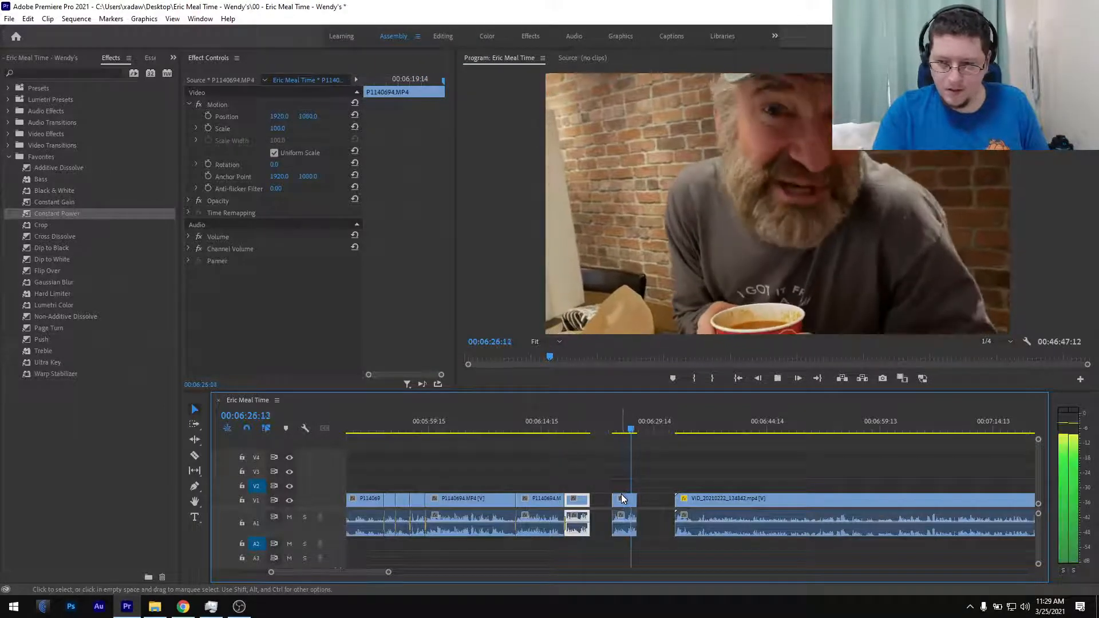
{"action": "key", "text": "Delete"}
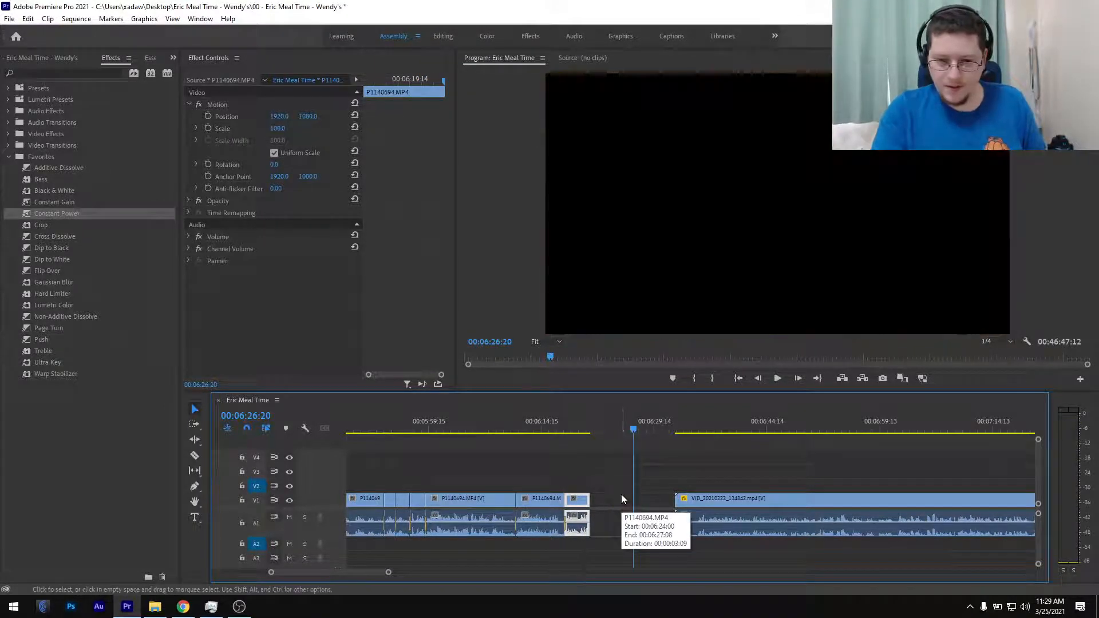
{"action": "scroll", "coordinate": [592, 494], "scroll_direction": "up", "scroll_amount": 2}
{"action": "scroll", "coordinate": [505, 470], "scroll_direction": "up", "scroll_amount": 1}
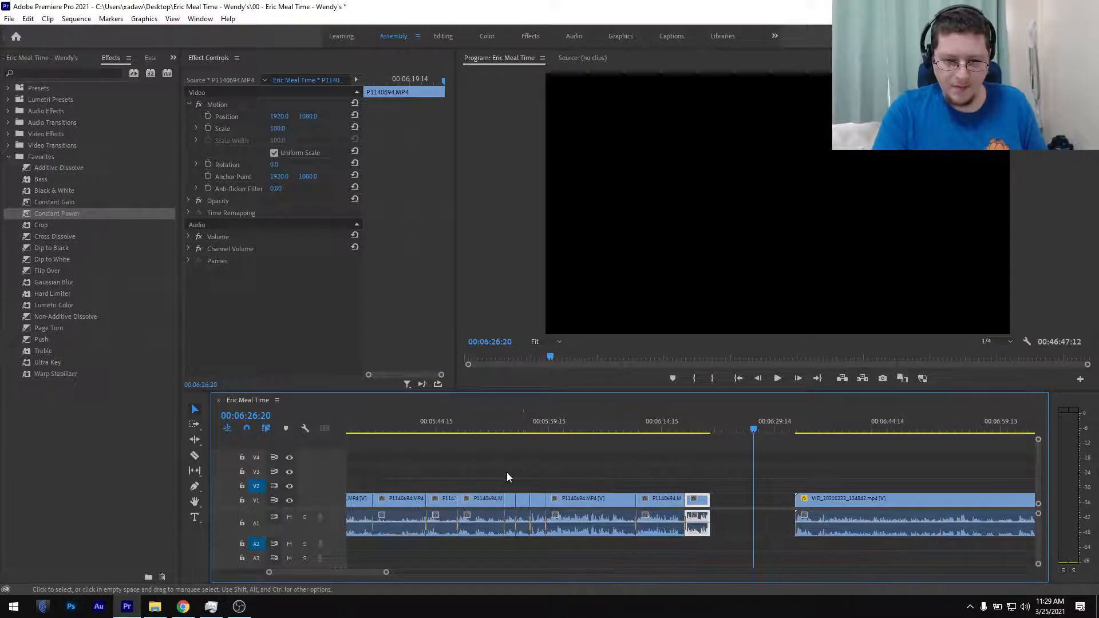
- Duplicate the short P1140694.MP4 clip near 00:05:44:15 into the gap, play it to check its level, and delete the duplicate
{"action": "left_click_drag", "start_coordinate": [447, 500], "coordinate": [743, 500]}
{"action": "left_click", "coordinate": [741, 429]}
{"action": "key", "text": "space"}
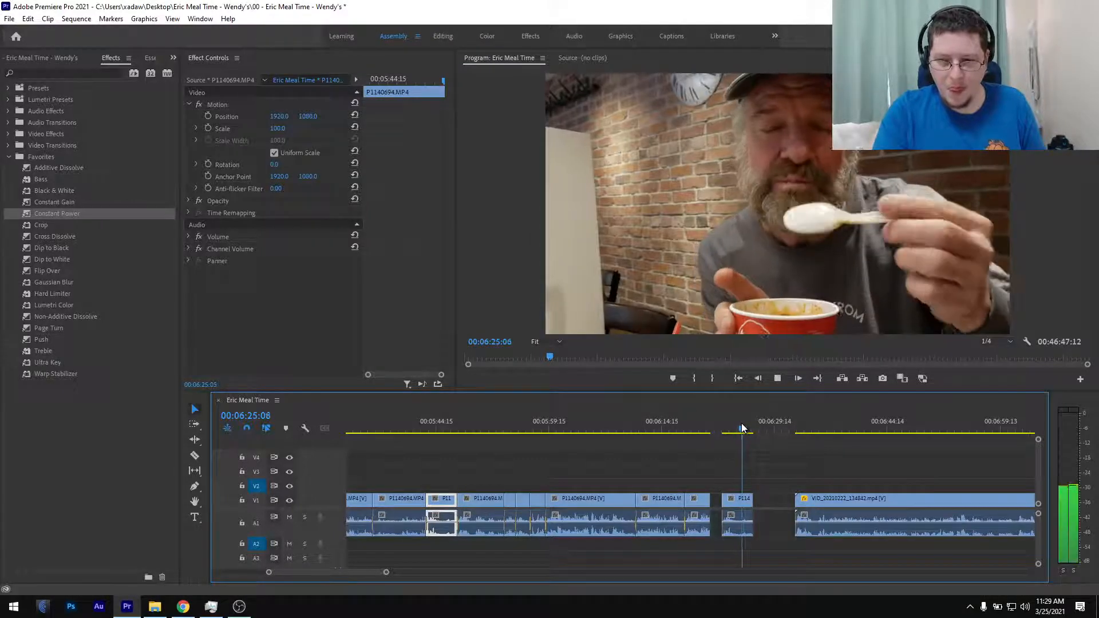
{"action": "left_click_drag", "start_coordinate": [742, 429], "coordinate": [728, 431]}
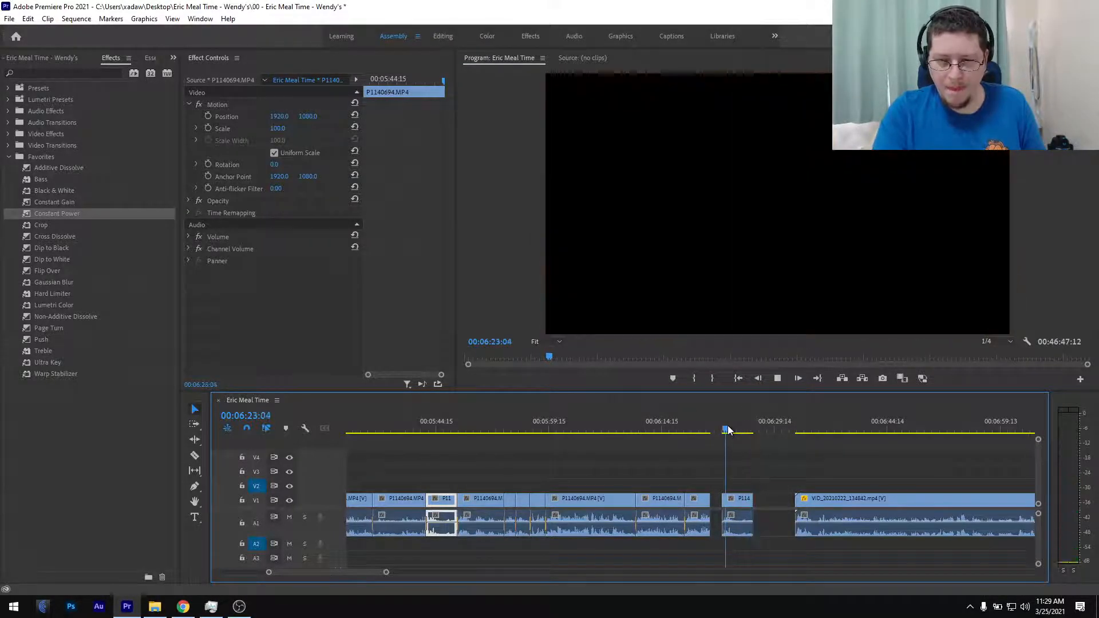
{"action": "key", "text": "space"}
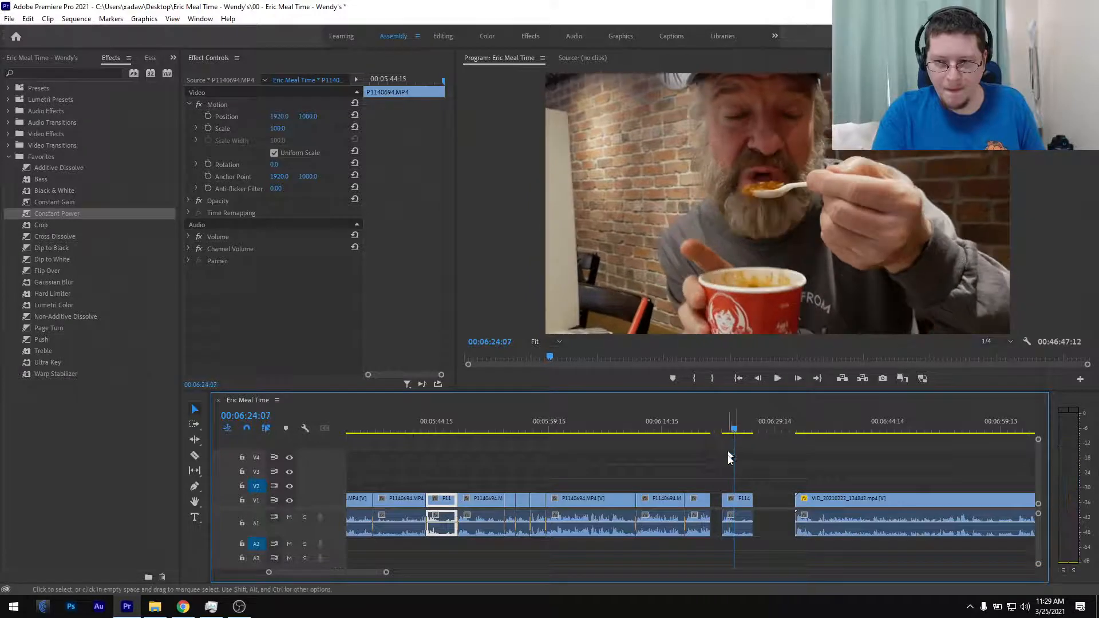
{"action": "left_click", "coordinate": [734, 501]}
{"action": "key", "text": "Delete"}
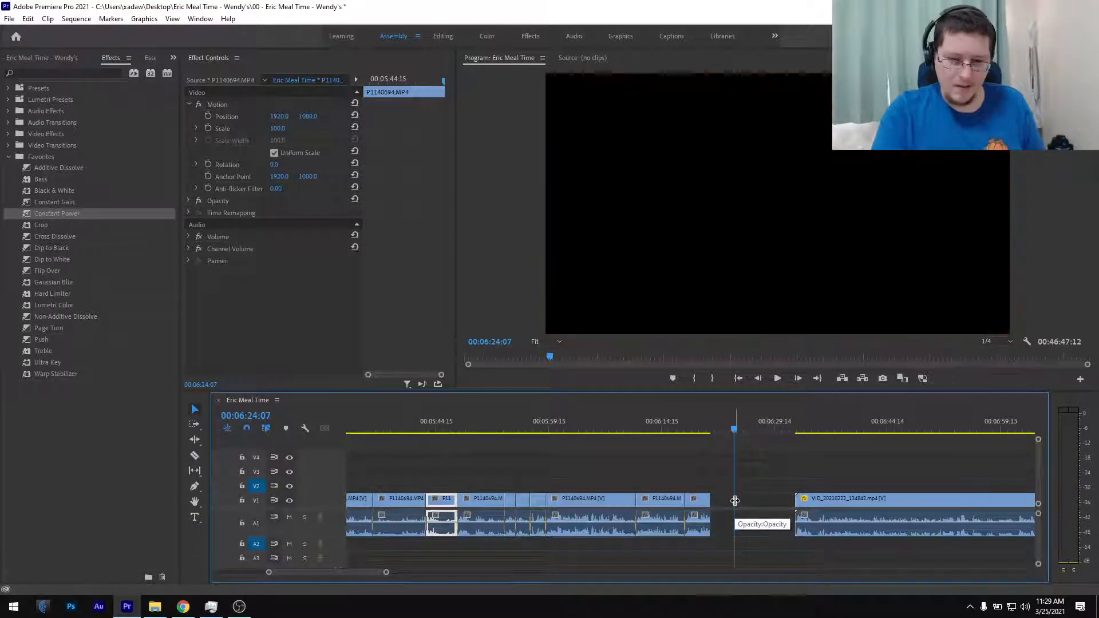
- Duplicate the first P1140694.MP4 clip of the group into the gap as a test clip and paste the Hard Limiter onto it
{"action": "scroll", "coordinate": [606, 503], "scroll_direction": "up", "scroll_amount": 5}
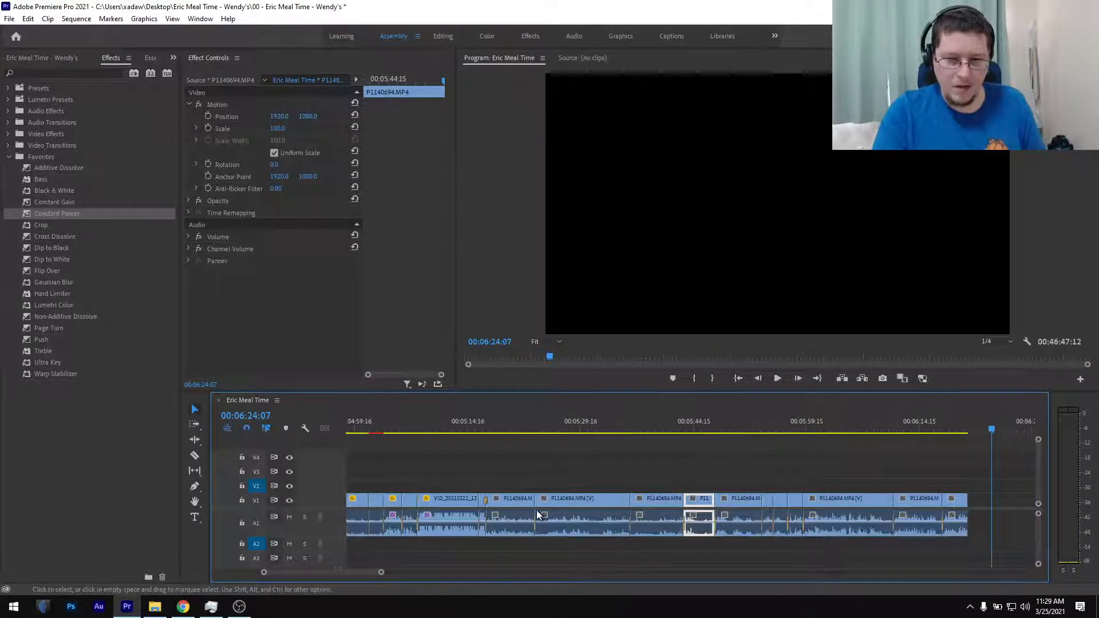
{"action": "scroll", "coordinate": [515, 504], "scroll_direction": "down", "scroll_amount": 1}
{"action": "left_click", "coordinate": [467, 499]}
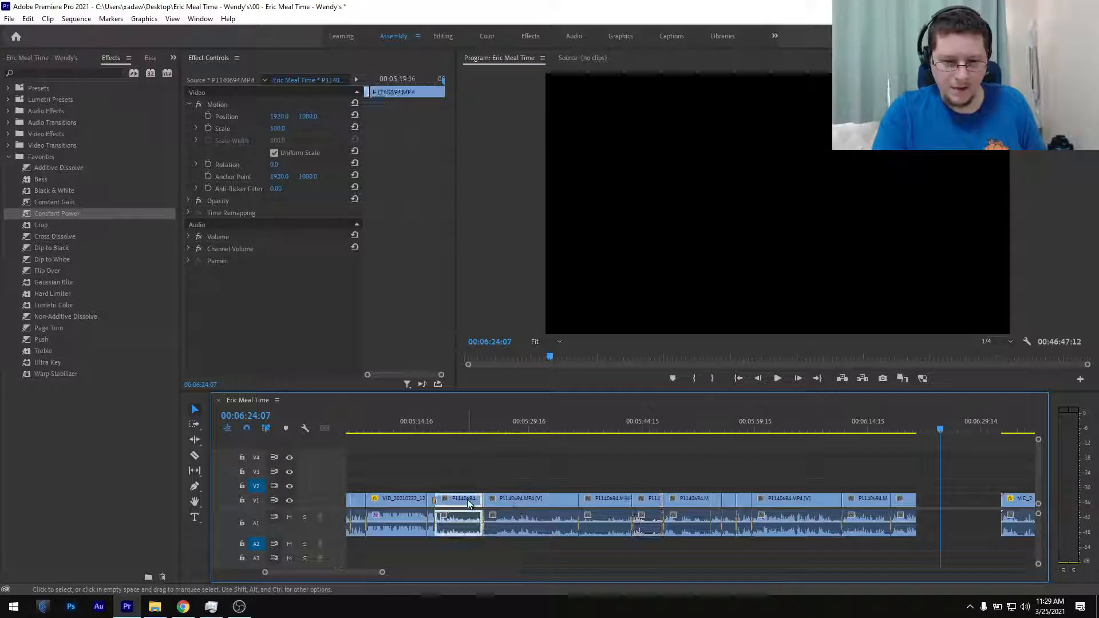
{"action": "left_click_drag", "start_coordinate": [467, 500], "coordinate": [965, 499]}
{"action": "left_click", "coordinate": [954, 438]}
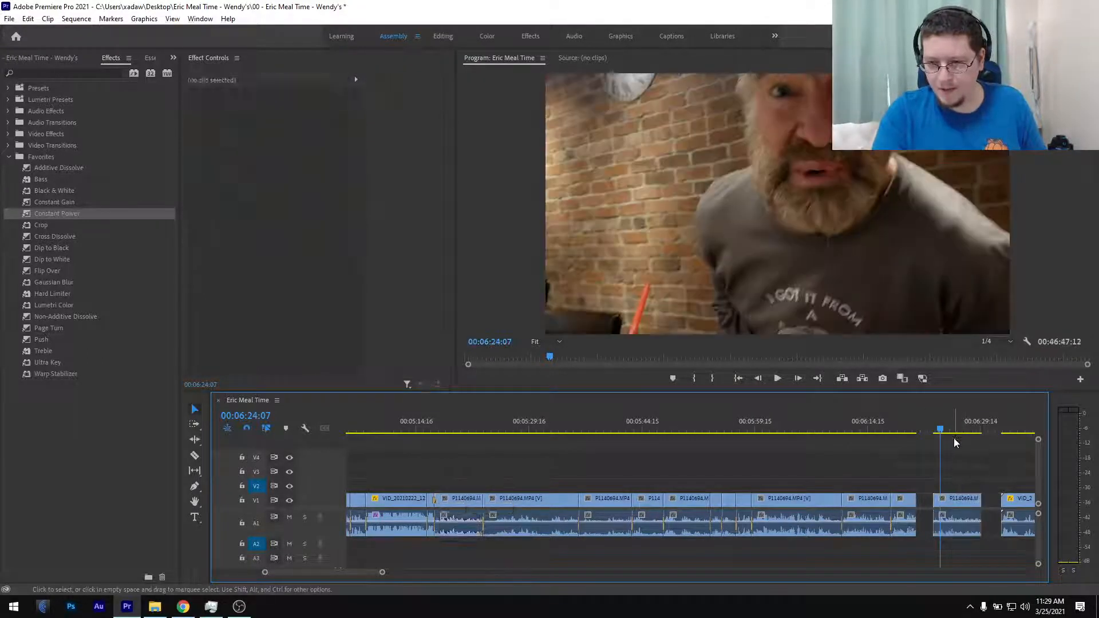
{"action": "left_click", "coordinate": [948, 510]}
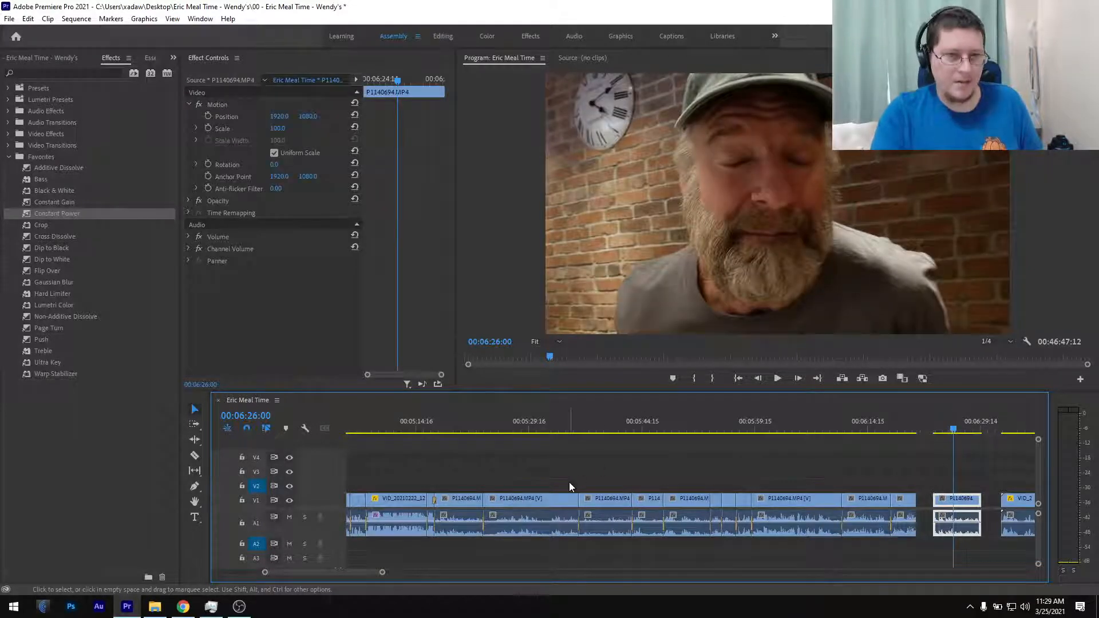
{"action": "key", "text": "ctrl+v"}
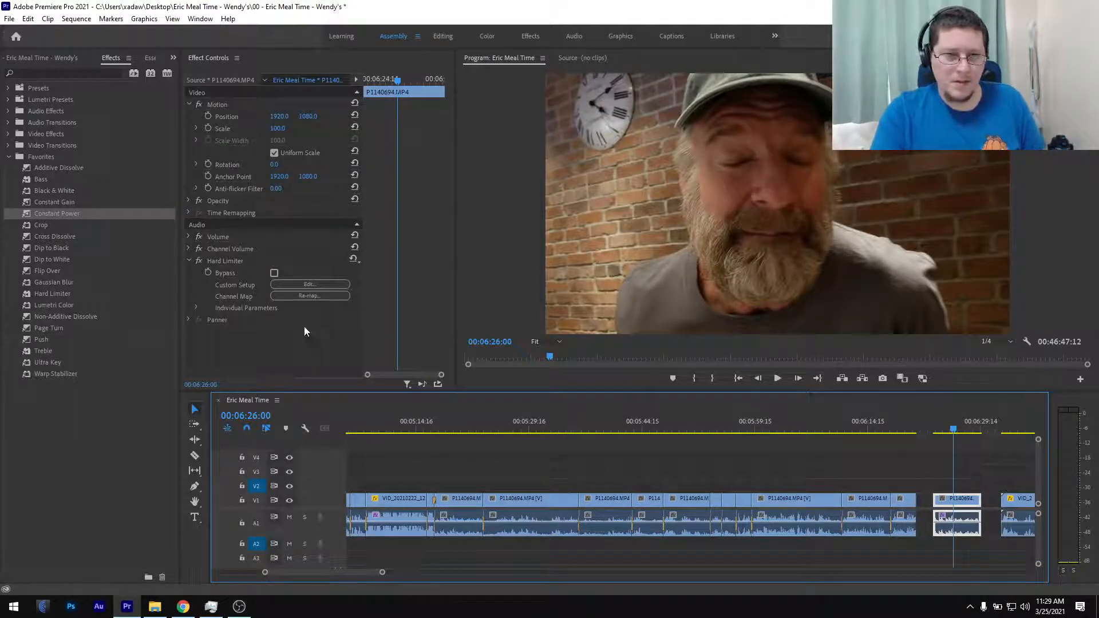
- Set the Hard Limiter's Input Boost on the test clip to 6 dB and play the clip to check its level
{"action": "left_click", "coordinate": [308, 285]}
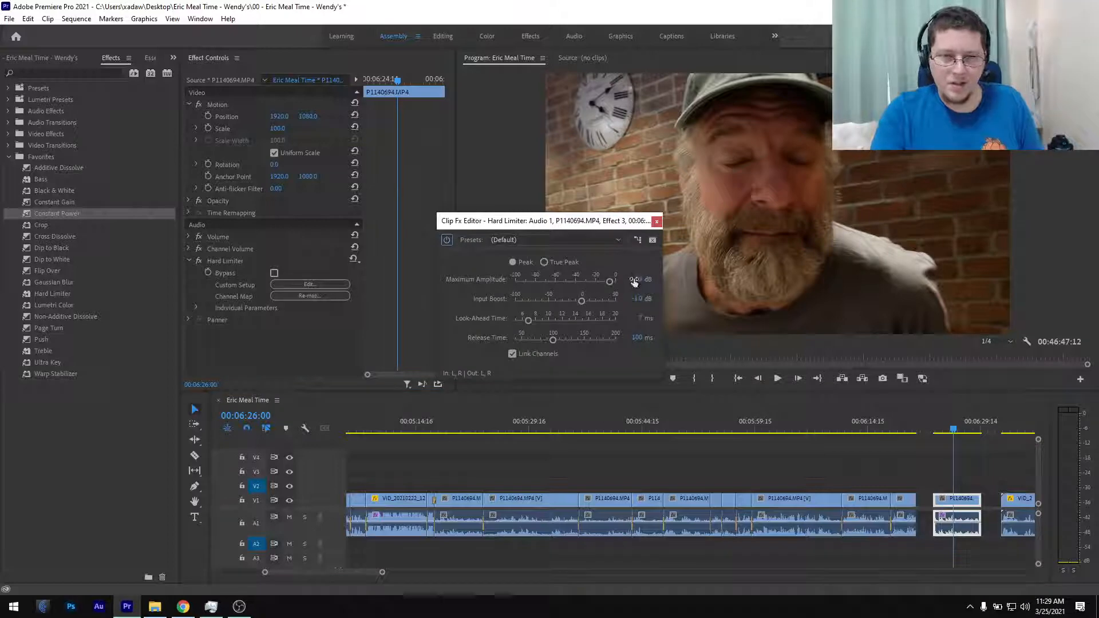
{"action": "left_click", "coordinate": [641, 300]}
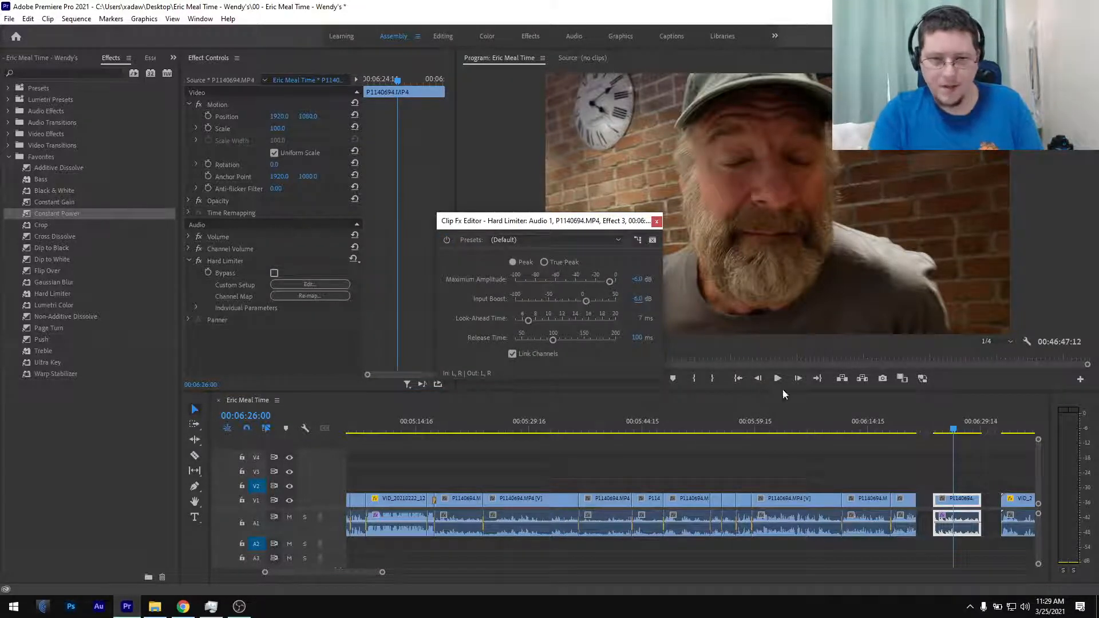
{"action": "left_click", "coordinate": [936, 430]}
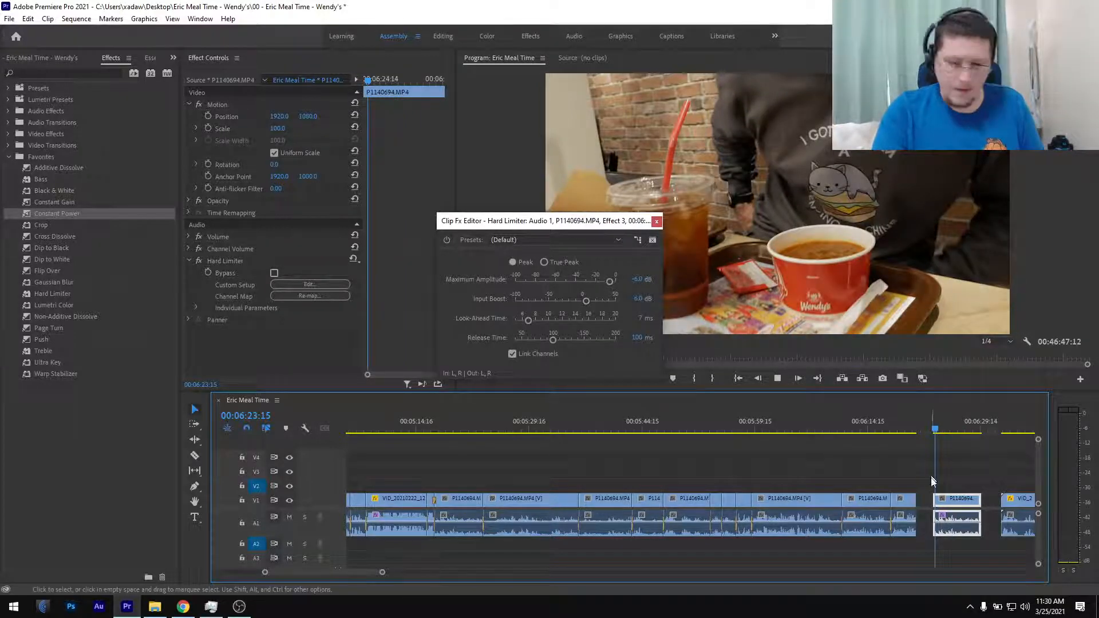
{"action": "key", "text": "space"}
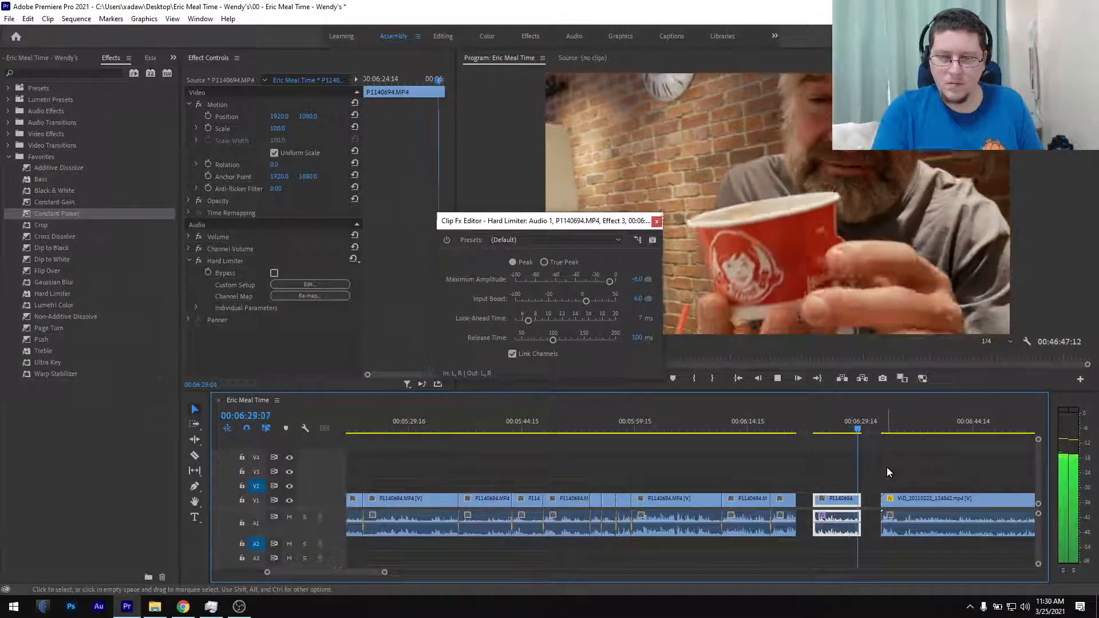
{"action": "key", "text": "space"}
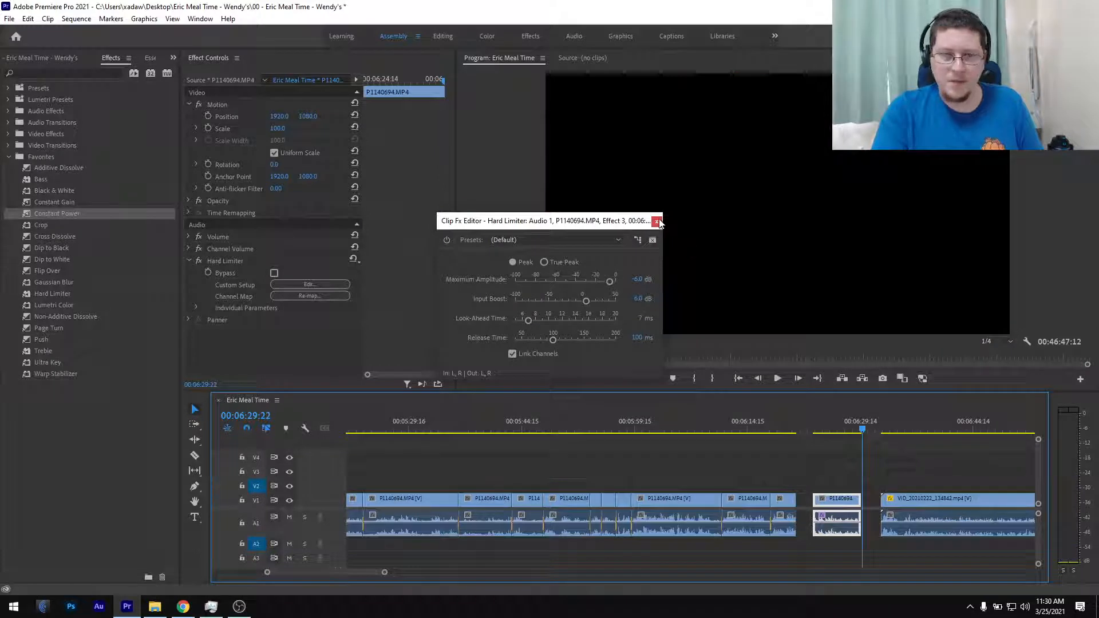
- Raise the test clip's Input Boost to 8 dB, play it again to check the level, and close the Hard Limiter editor
{"action": "left_click", "coordinate": [636, 298]}
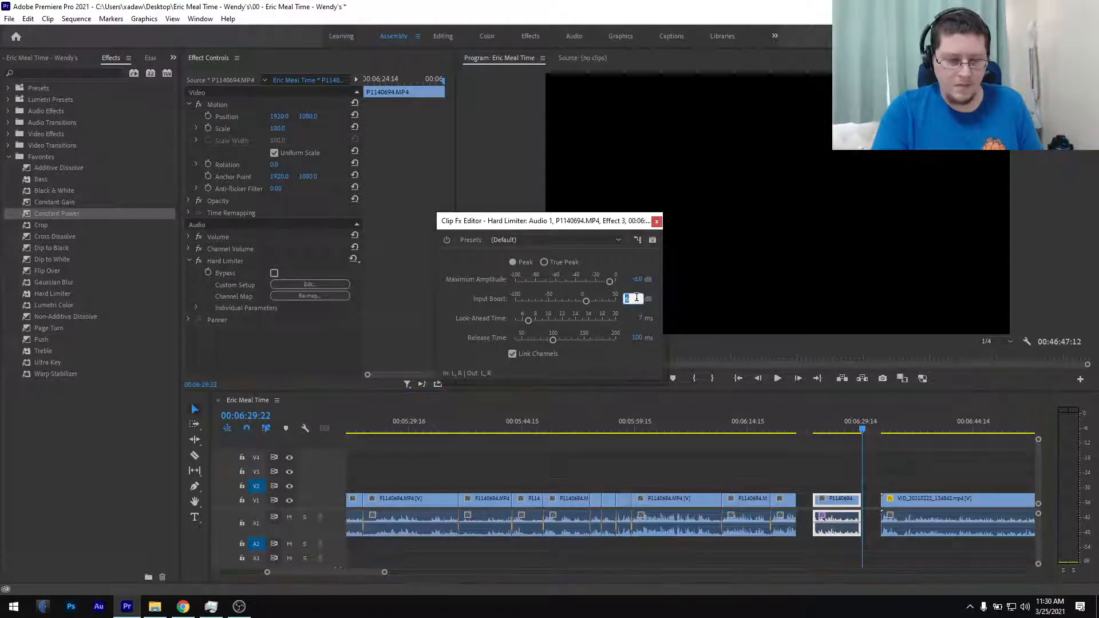
{"action": "left_click", "coordinate": [816, 429]}
{"action": "key", "text": "space"}
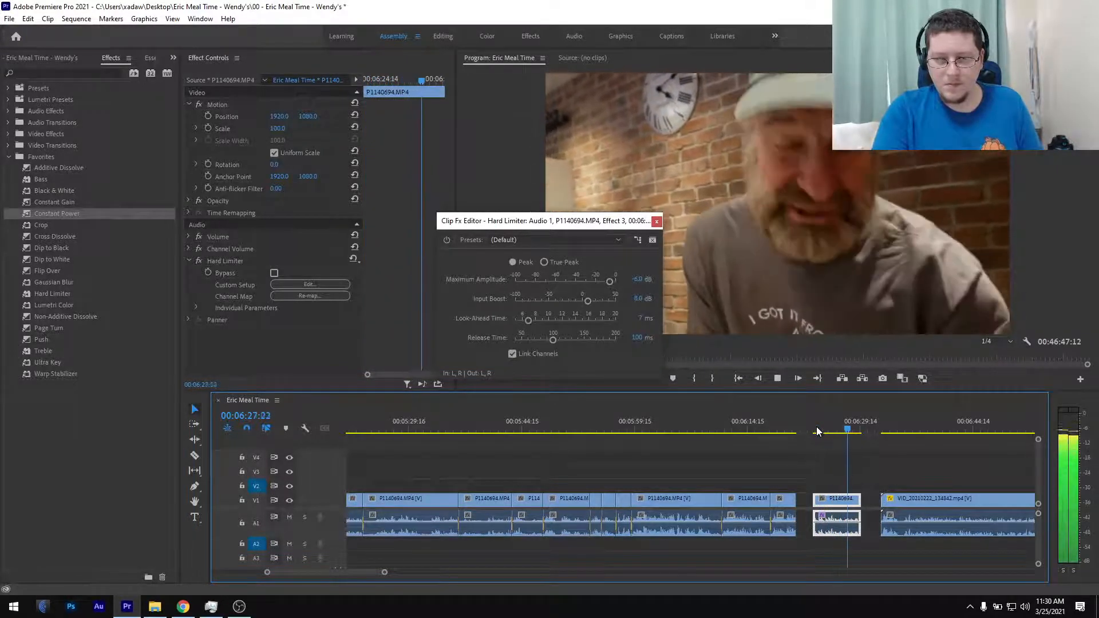
{"action": "key", "text": "space"}
{"action": "left_click", "coordinate": [656, 222]}
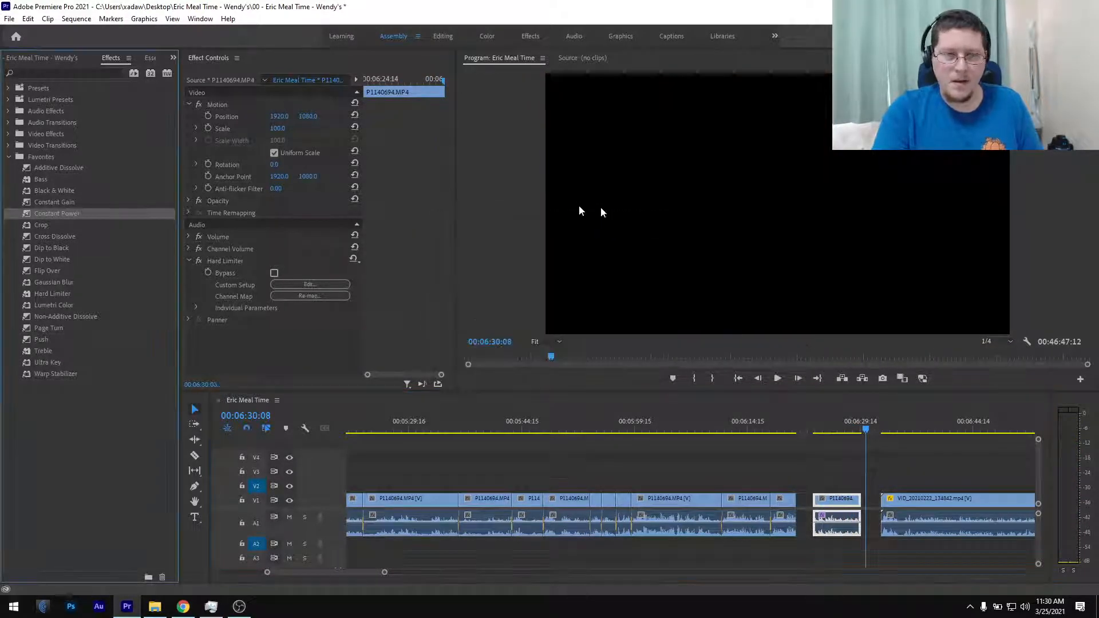
- Copy the test clip's Hard Limiter onto all P1140694.MP4 clips before the gap, and delete the test clip
{"action": "right_click", "coordinate": [272, 260]}
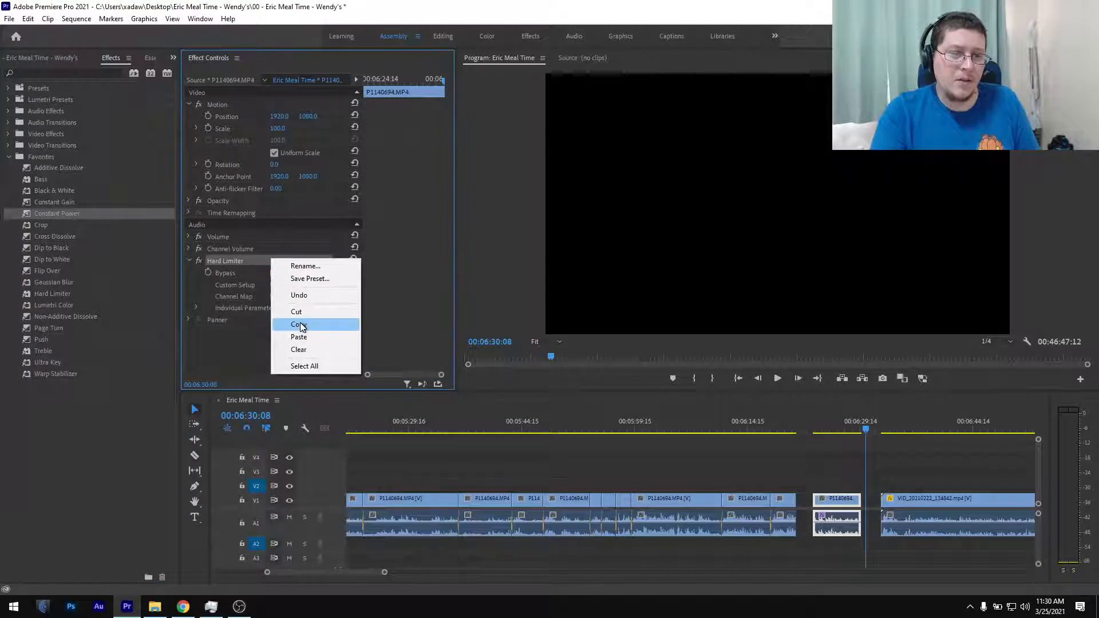
{"action": "left_click", "coordinate": [300, 325]}
{"action": "scroll", "coordinate": [613, 456], "scroll_direction": "up", "scroll_amount": 3}
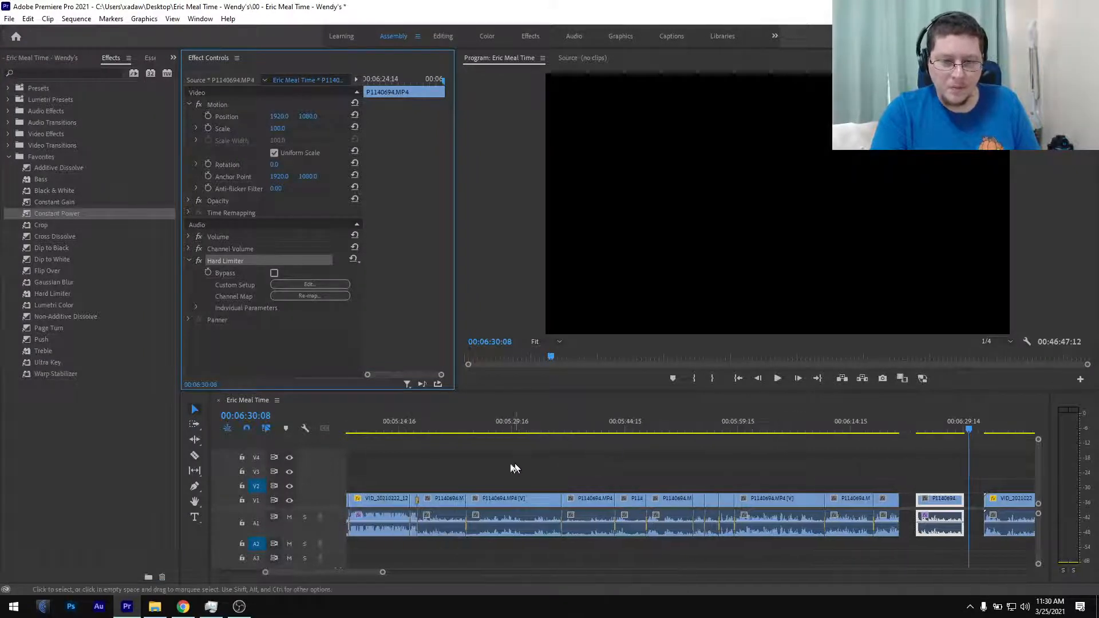
{"action": "left_click_drag", "start_coordinate": [450, 465], "coordinate": [887, 523]}
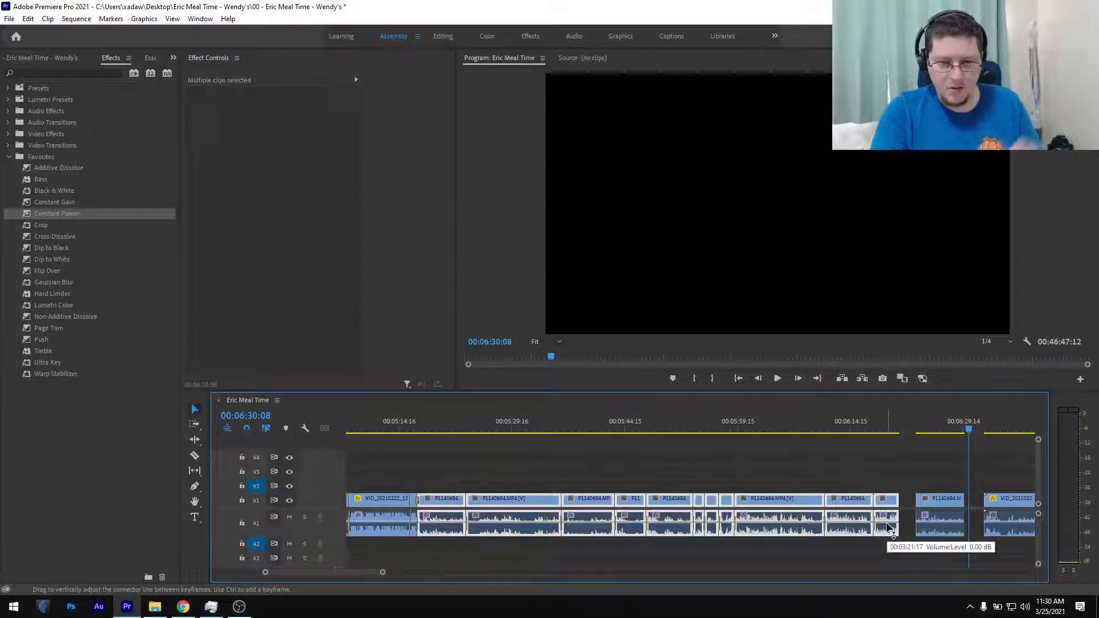
{"action": "left_click", "coordinate": [948, 499]}
{"action": "key", "text": "Delete"}
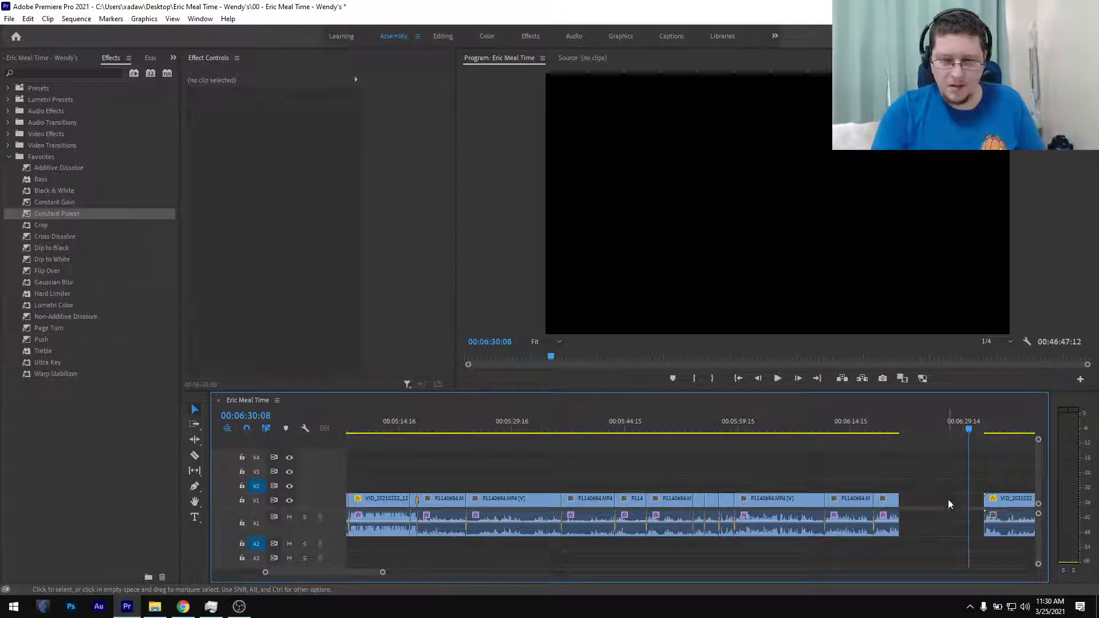
- Play the P1140694.MP4 clips from 00:05:20:03 to check their limited levels, and save the project
{"action": "left_click_drag", "start_coordinate": [432, 428], "coordinate": [439, 427]}
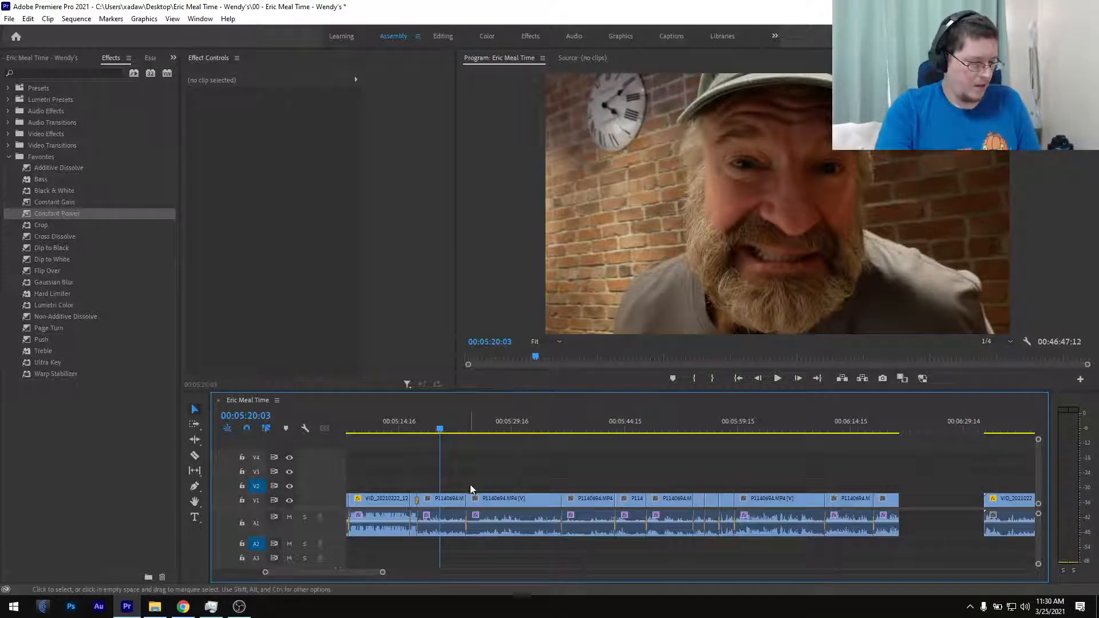
{"action": "key", "text": "space"}
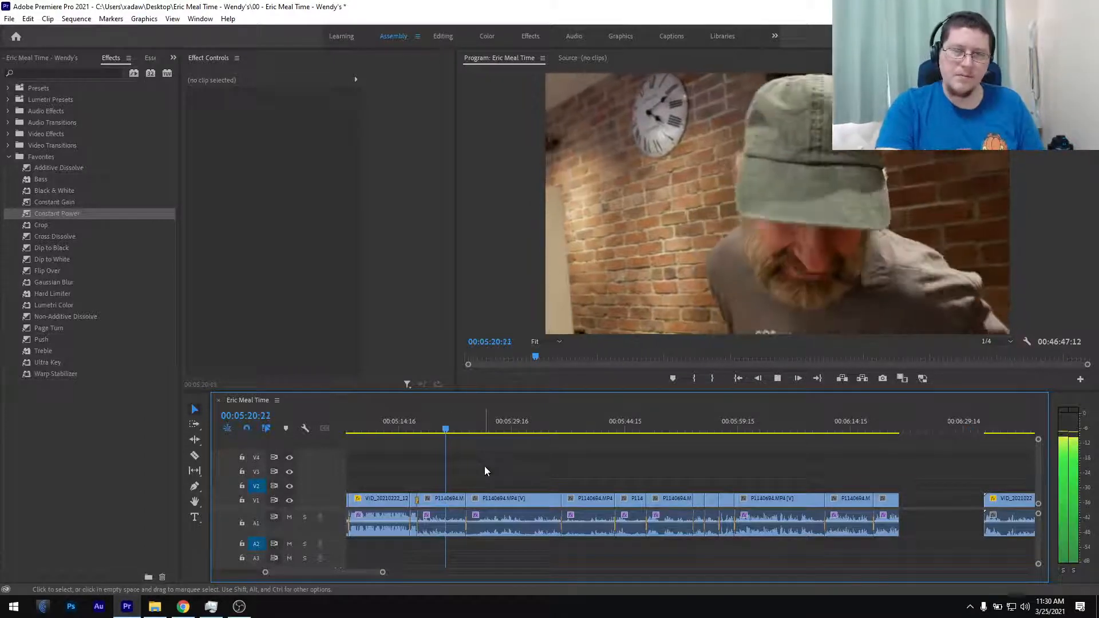
{"action": "key", "text": "ctrl+s"}
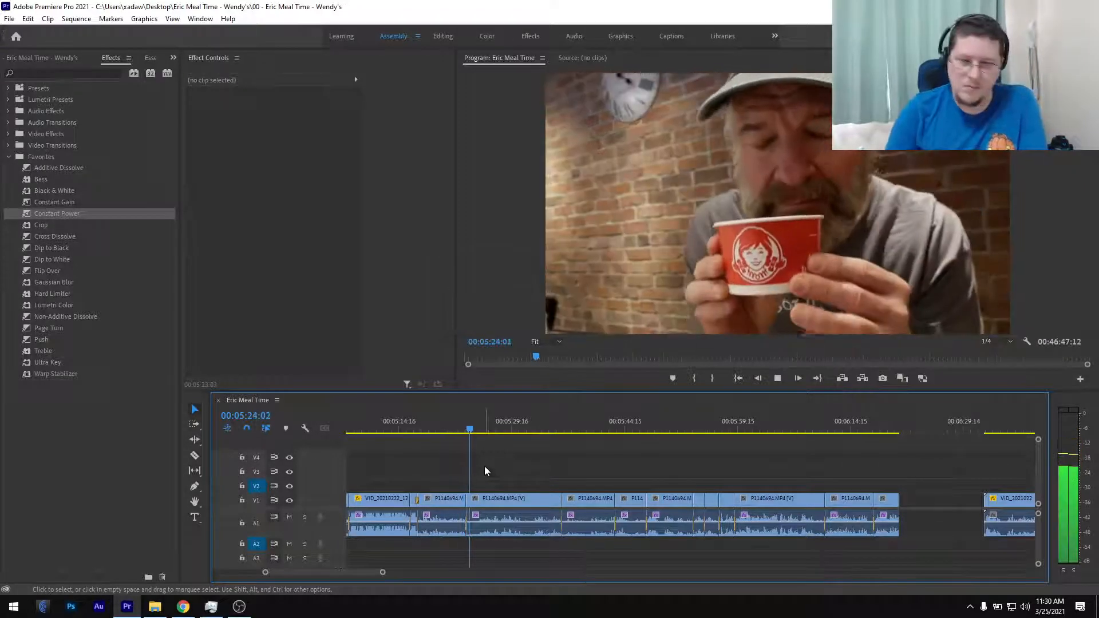
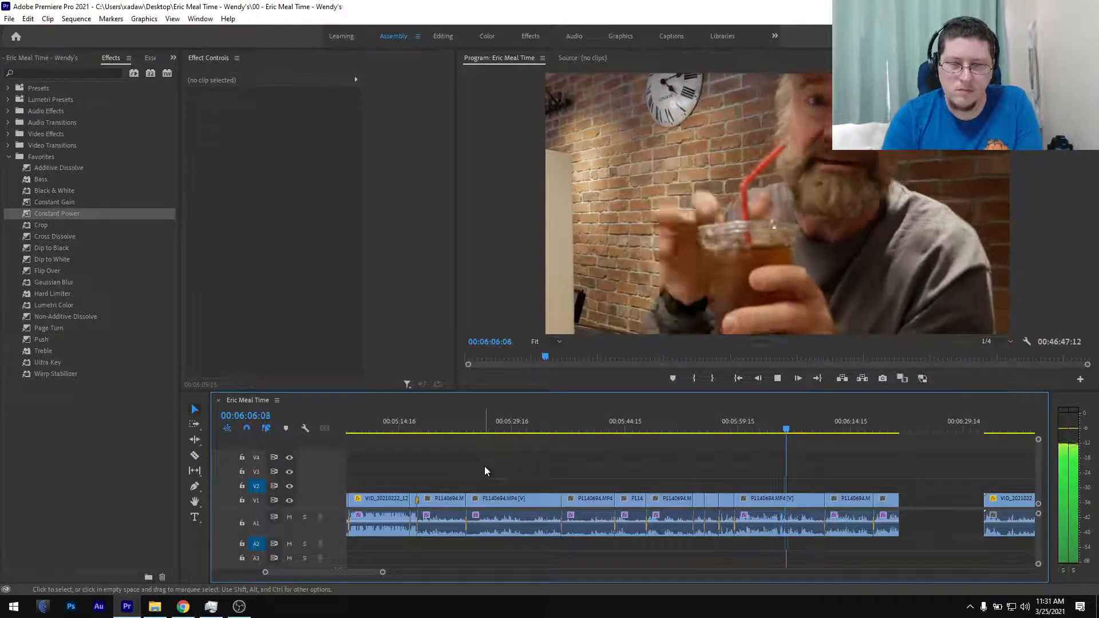
{"action": "scroll", "coordinate": [720, 527], "scroll_direction": "down", "scroll_amount": 4}
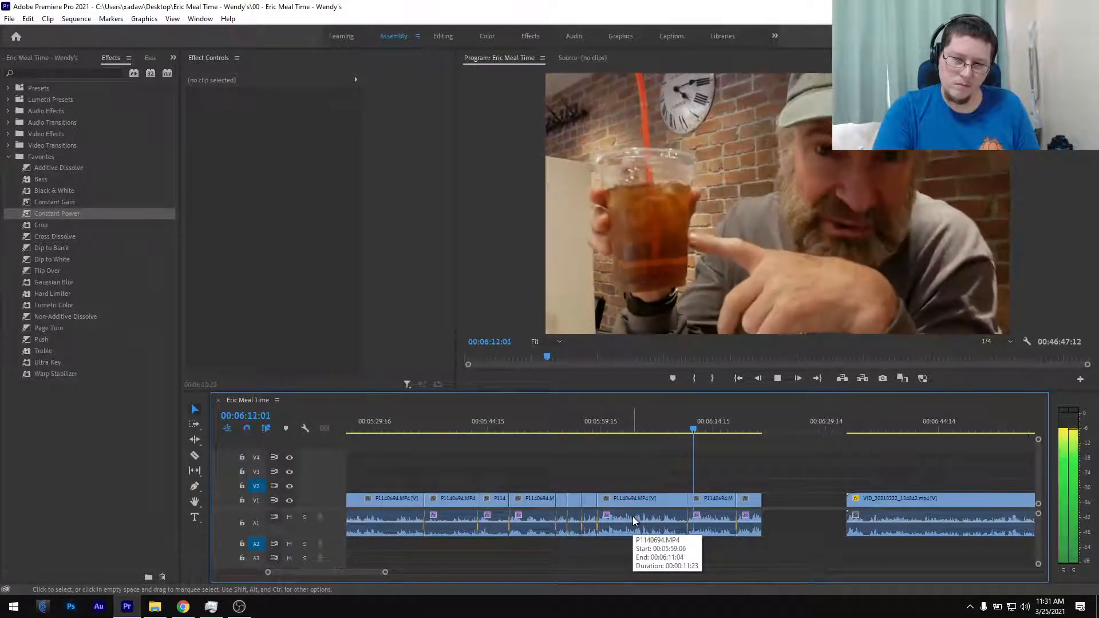
{"action": "scroll", "coordinate": [633, 520], "scroll_direction": "down", "scroll_amount": 4}
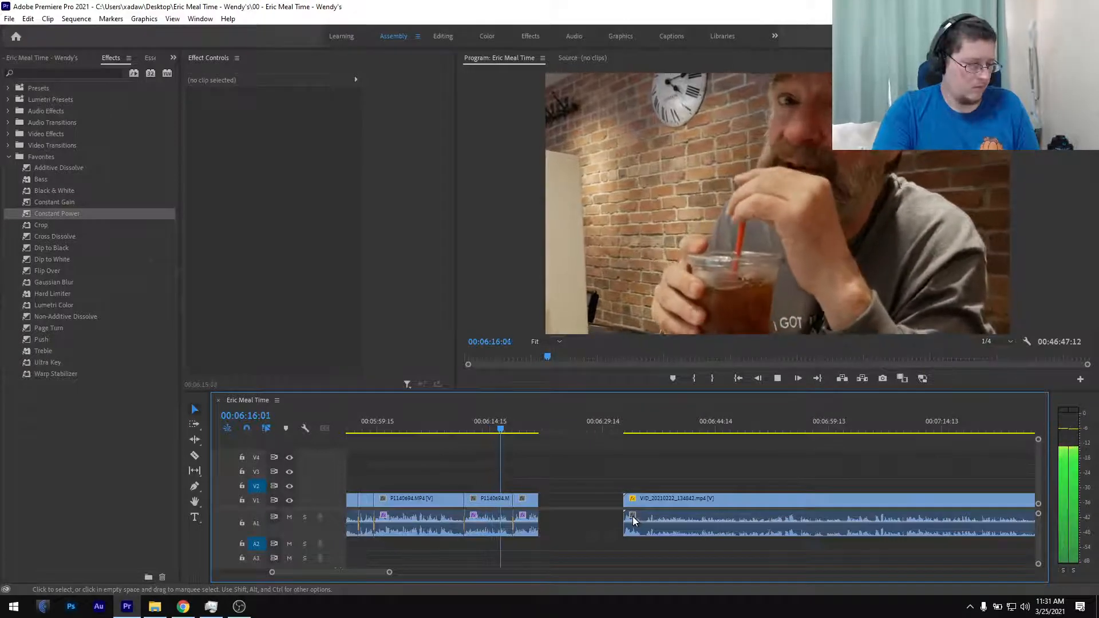
{"action": "key", "text": "space"}
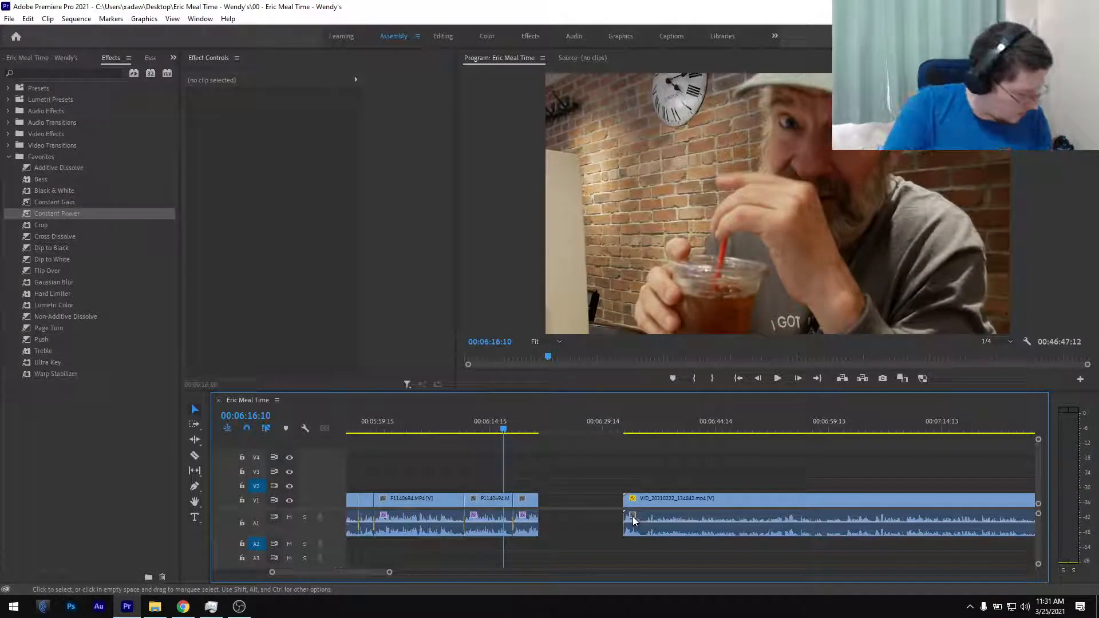
{"action": "scroll", "coordinate": [633, 517], "scroll_direction": "down", "scroll_amount": 1}
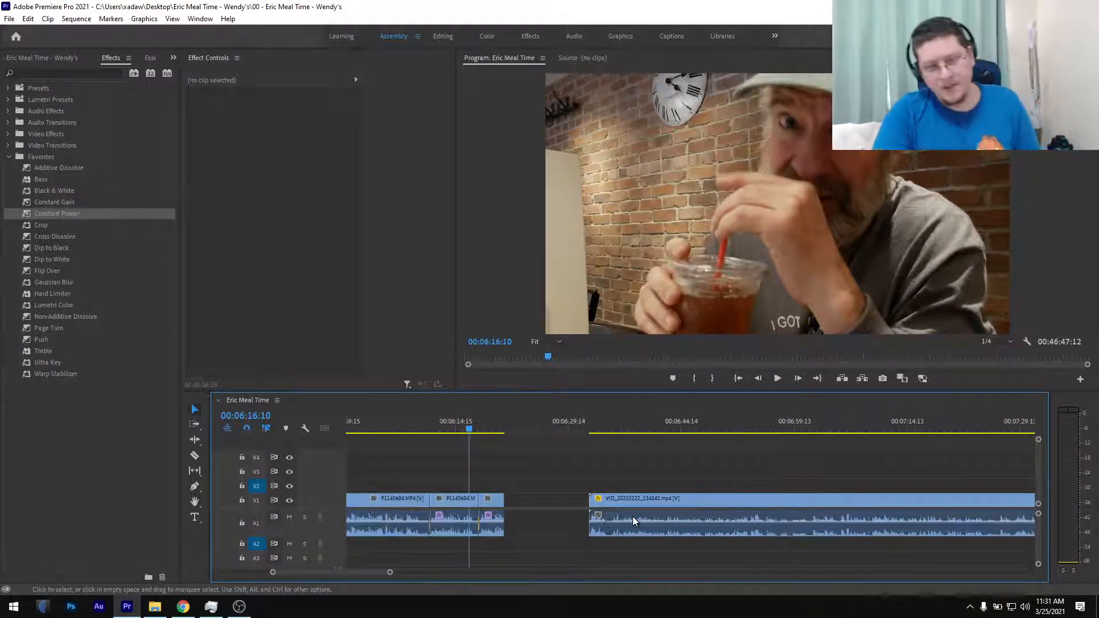
{"action": "left_click", "coordinate": [483, 432]}
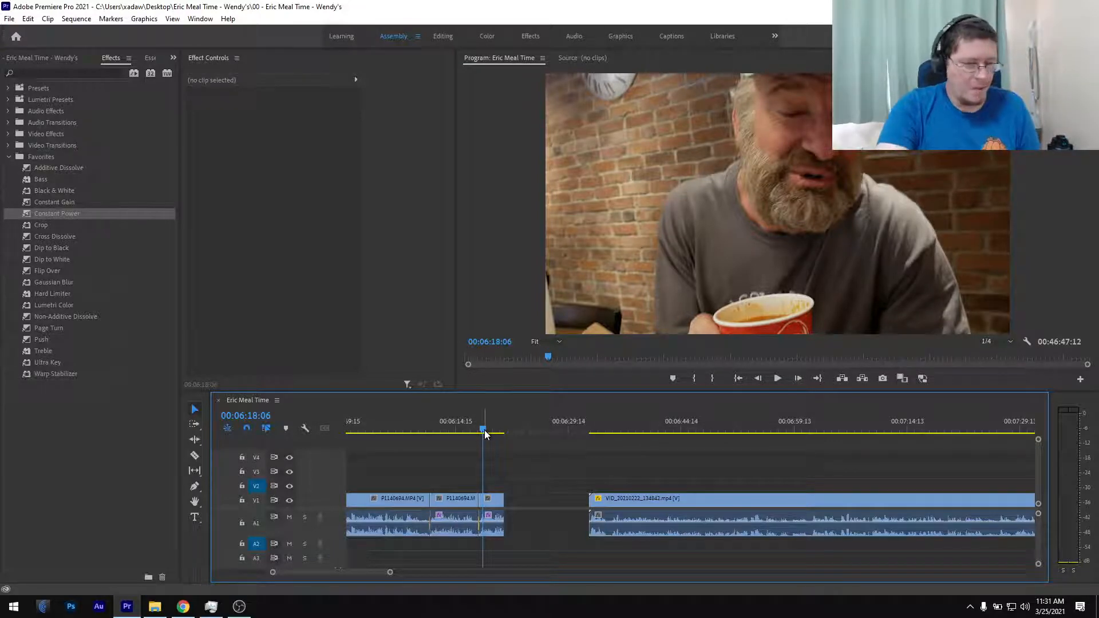
{"action": "left_click_drag", "start_coordinate": [485, 435], "coordinate": [499, 436]}
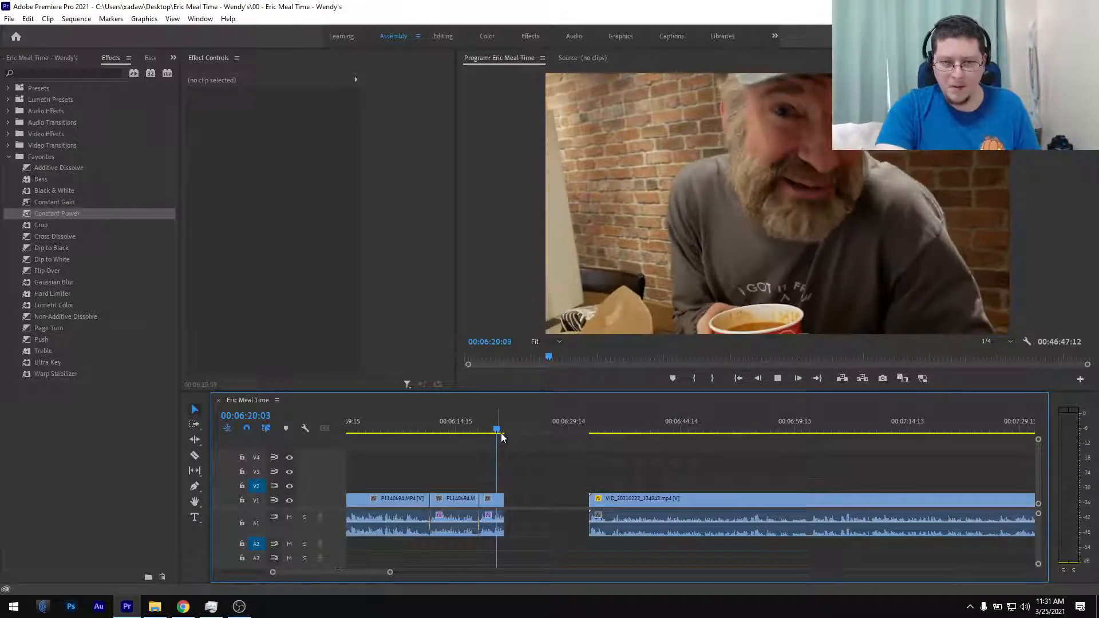
- Play the beginning of the VID_20210222_134842.mp4 clip after the gap and trim its start slightly
{"action": "left_click", "coordinate": [596, 428]}
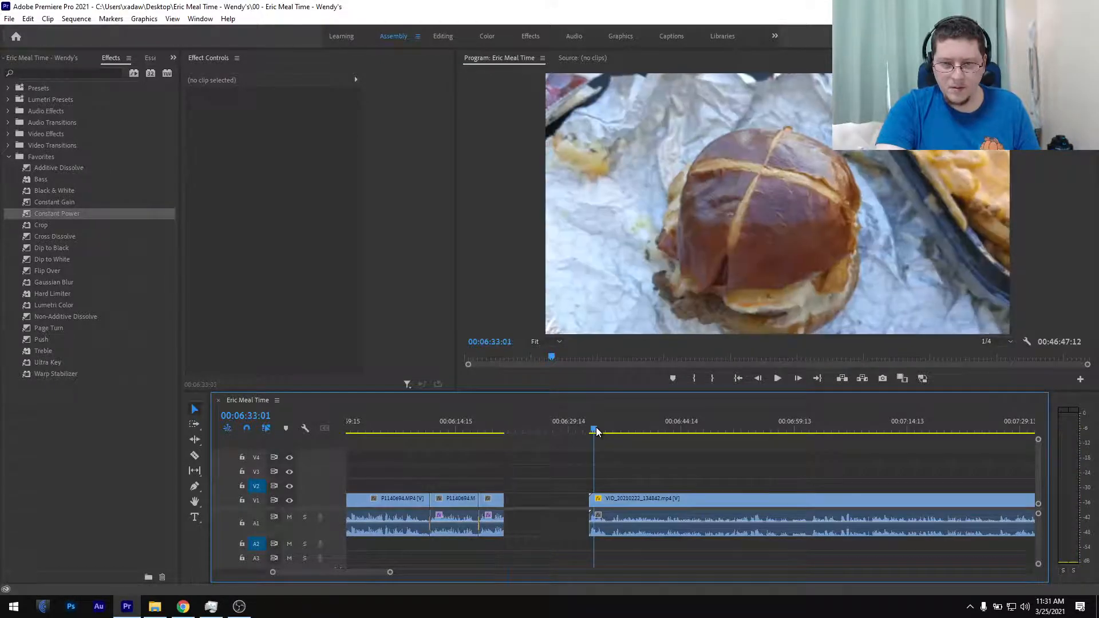
{"action": "key", "text": "space"}
{"action": "scroll", "coordinate": [608, 447], "scroll_direction": "up", "scroll_amount": 6}
{"action": "left_click", "coordinate": [538, 429]}
{"action": "key", "text": "space"}
{"action": "left_click_drag", "start_coordinate": [539, 501], "coordinate": [541, 500]}
- Play VID_20210222_134842.mp4 up to 00:06:41:16 to hear its audio level
{"action": "key", "text": "space"}
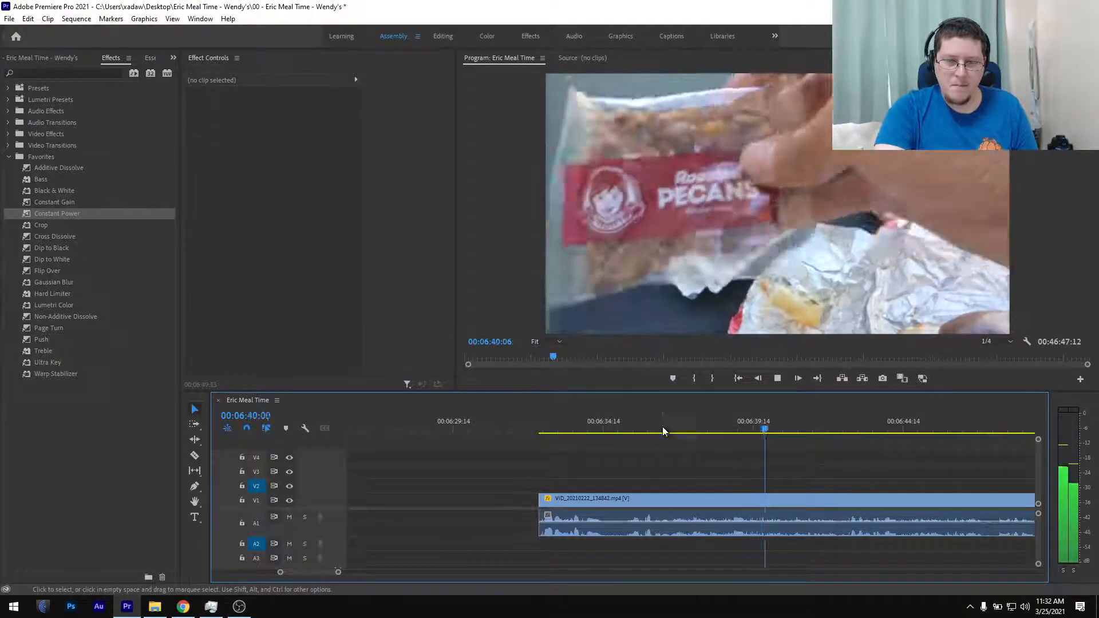
{"action": "key", "text": "space"}
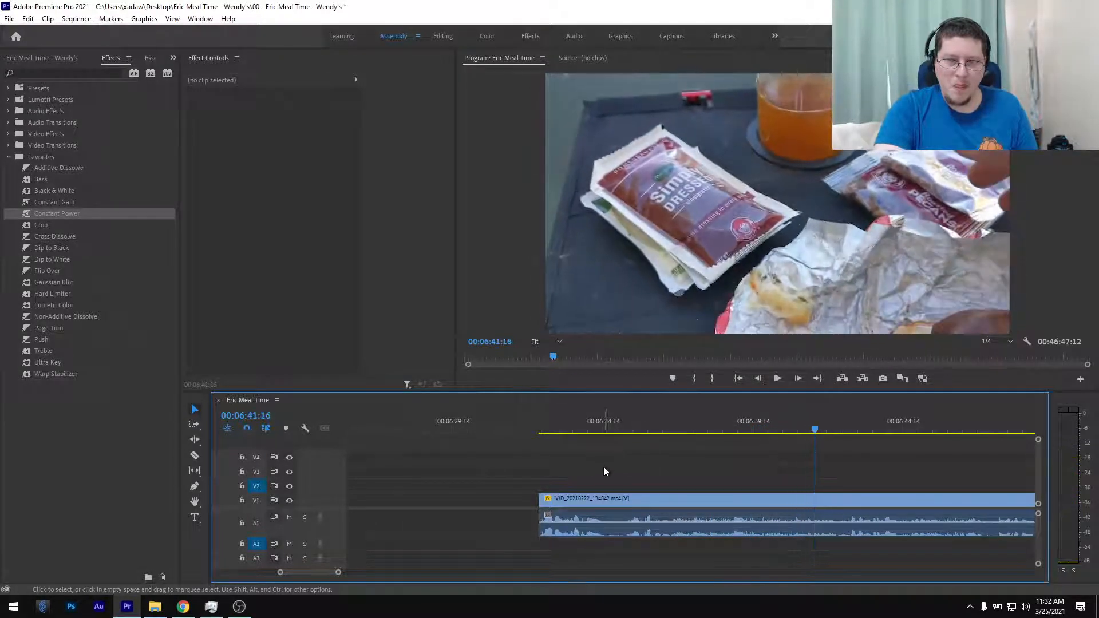
{"action": "scroll", "coordinate": [608, 485], "scroll_direction": "down", "scroll_amount": 3}
{"action": "scroll", "coordinate": [609, 484], "scroll_direction": "up", "scroll_amount": 3}
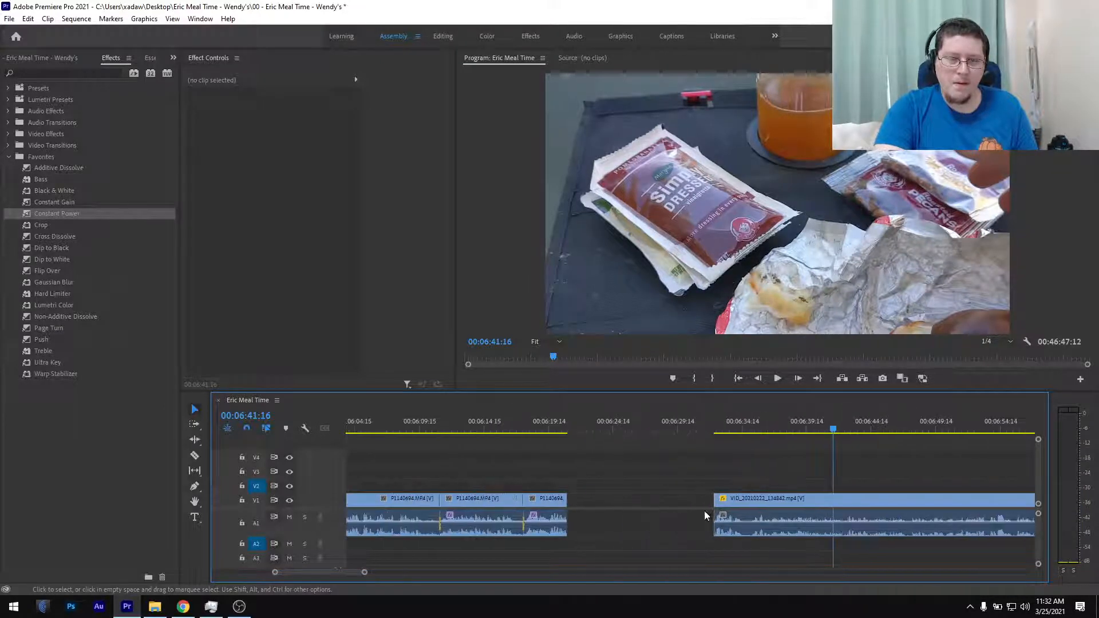
- Close the gap before VID_20210222_134842.mp4 and add an Additive Dissolve and a Constant Power crossfade at its cut with P1140694.MP4
{"action": "left_click_drag", "start_coordinate": [738, 506], "coordinate": [571, 490]}
{"action": "scroll", "coordinate": [571, 492], "scroll_direction": "up", "scroll_amount": 5}
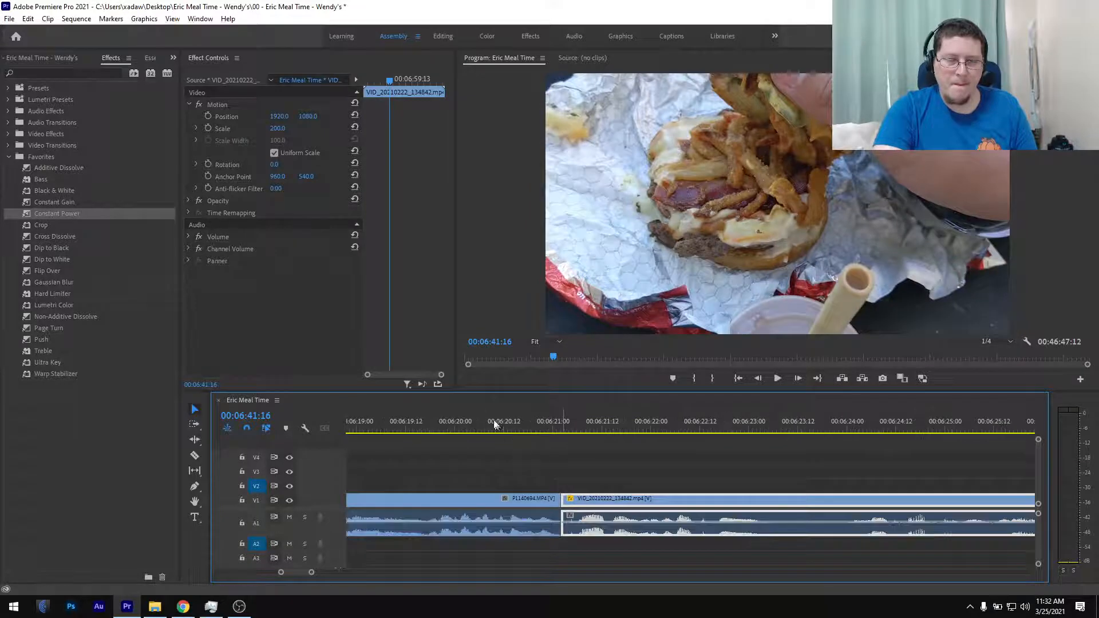
{"action": "left_click", "coordinate": [484, 424]}
{"action": "left_click_drag", "start_coordinate": [70, 170], "coordinate": [561, 501]}
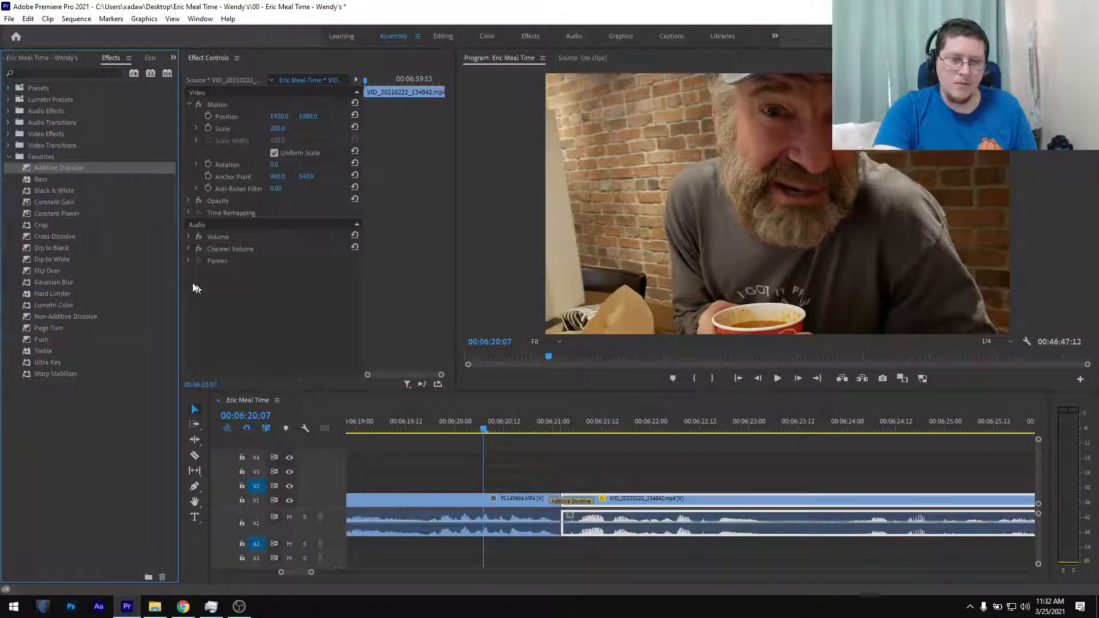
{"action": "left_click_drag", "start_coordinate": [54, 215], "coordinate": [563, 525]}
- Play across the new transition and extend the end of the preceding P1140694.MP4 clip by three frames with a ripple edit
{"action": "left_click", "coordinate": [437, 423]}
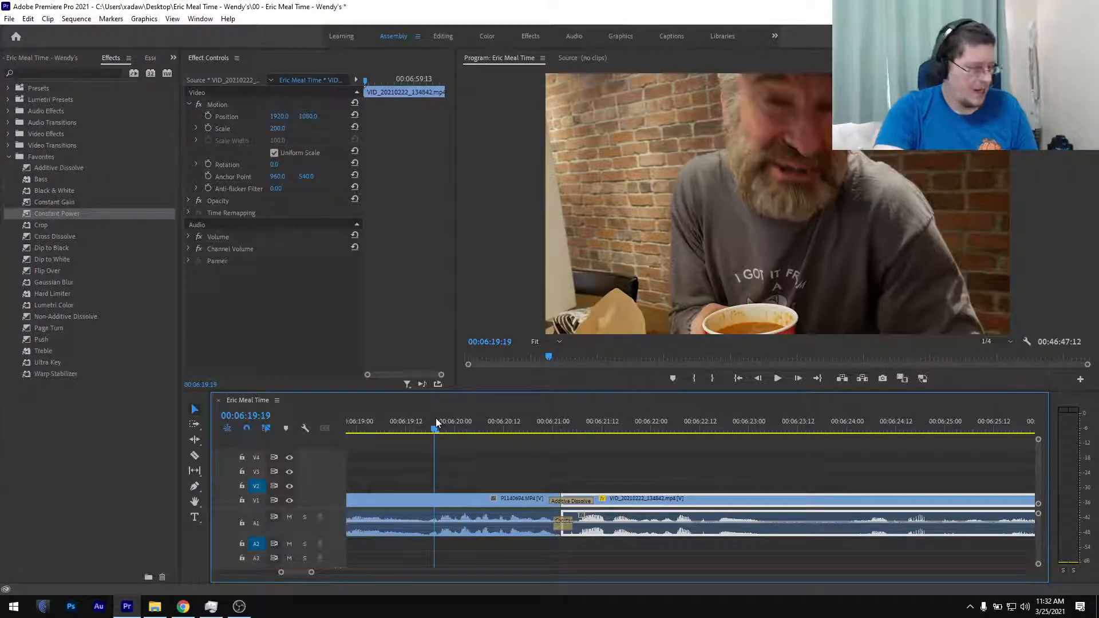
{"action": "key", "text": "space"}
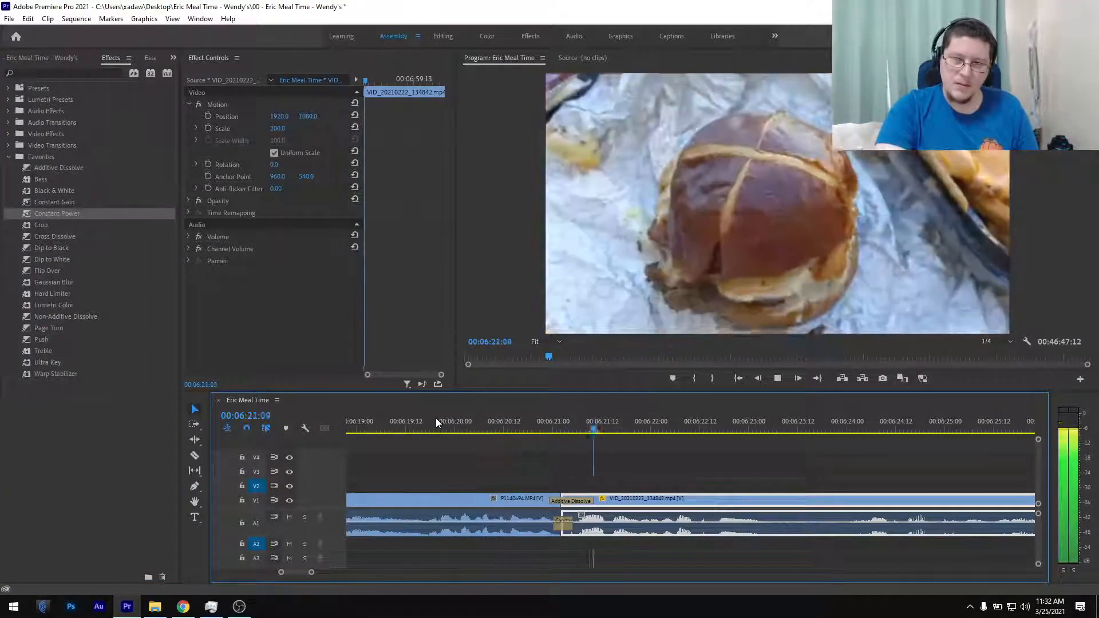
{"action": "key", "text": "space"}
{"action": "left_click", "coordinate": [198, 439]}
{"action": "left_click_drag", "start_coordinate": [554, 514], "coordinate": [561, 515]}
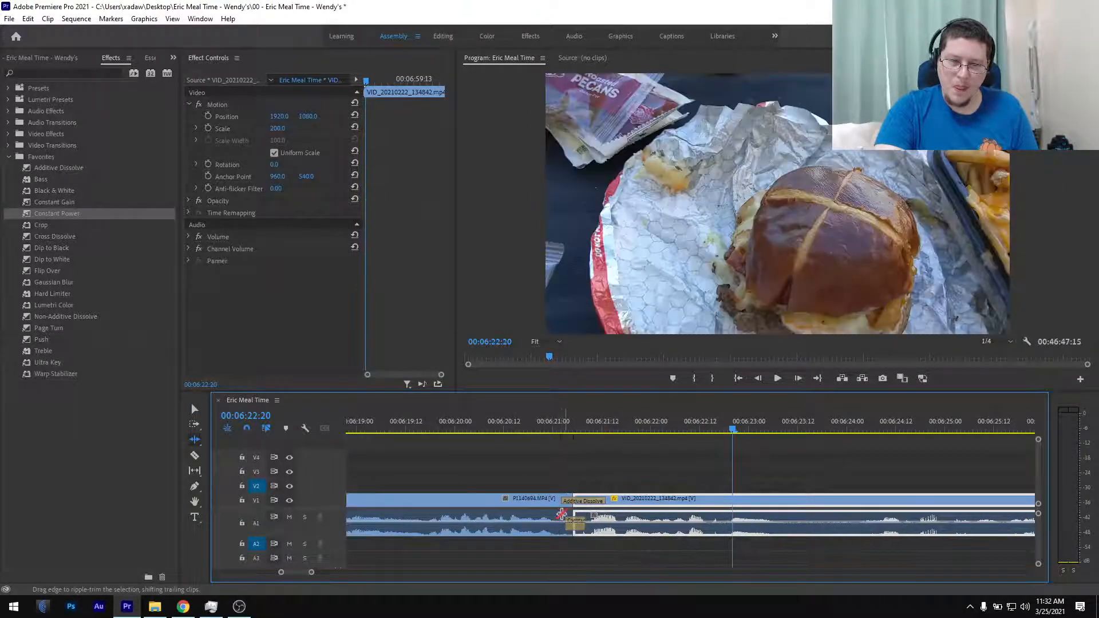
- Play the adjusted transition and the start of VID_20210222_134842.mp4 up to 00:06:29:21, and save the project
{"action": "left_click", "coordinate": [486, 424]}
{"action": "key", "text": "space"}
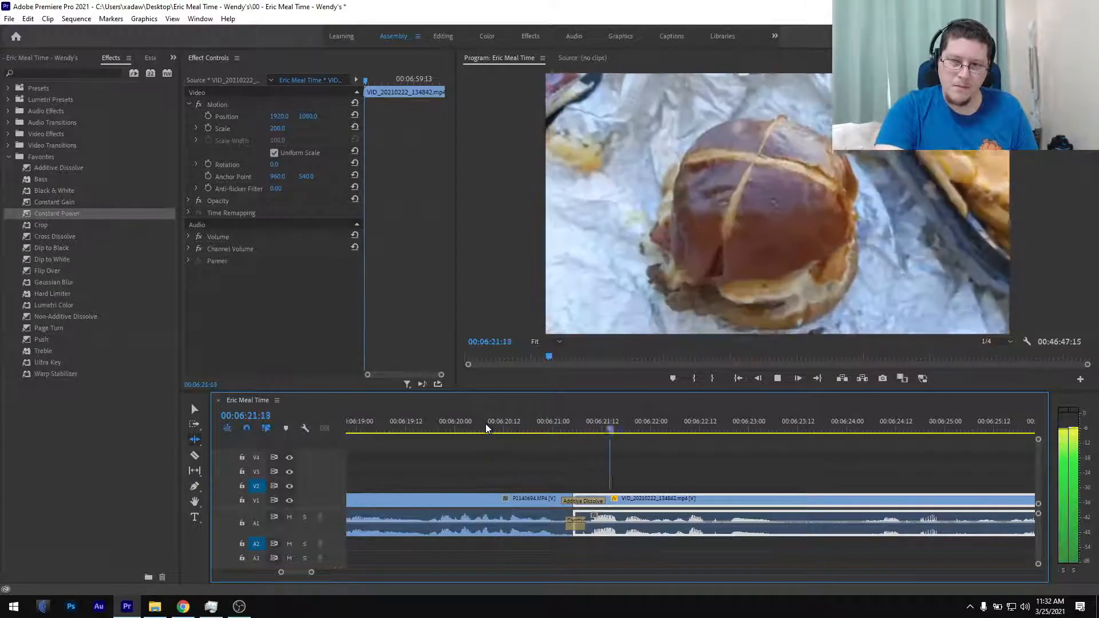
{"action": "left_click", "coordinate": [194, 410]}
{"action": "scroll", "coordinate": [554, 495], "scroll_direction": "down", "scroll_amount": 3}
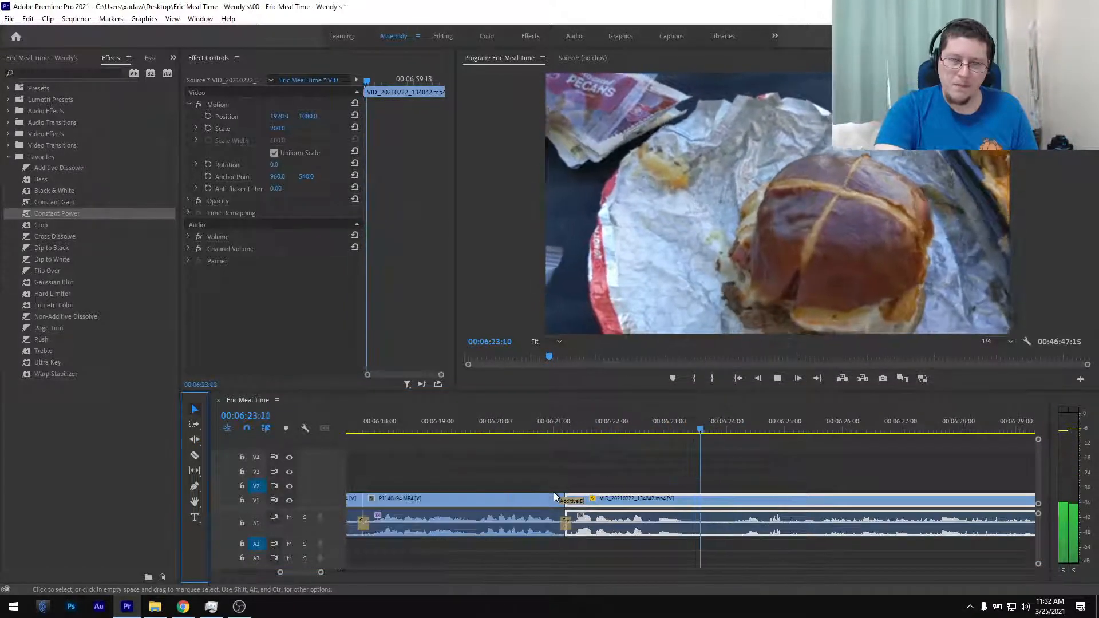
{"action": "scroll", "coordinate": [554, 493], "scroll_direction": "down", "scroll_amount": 2}
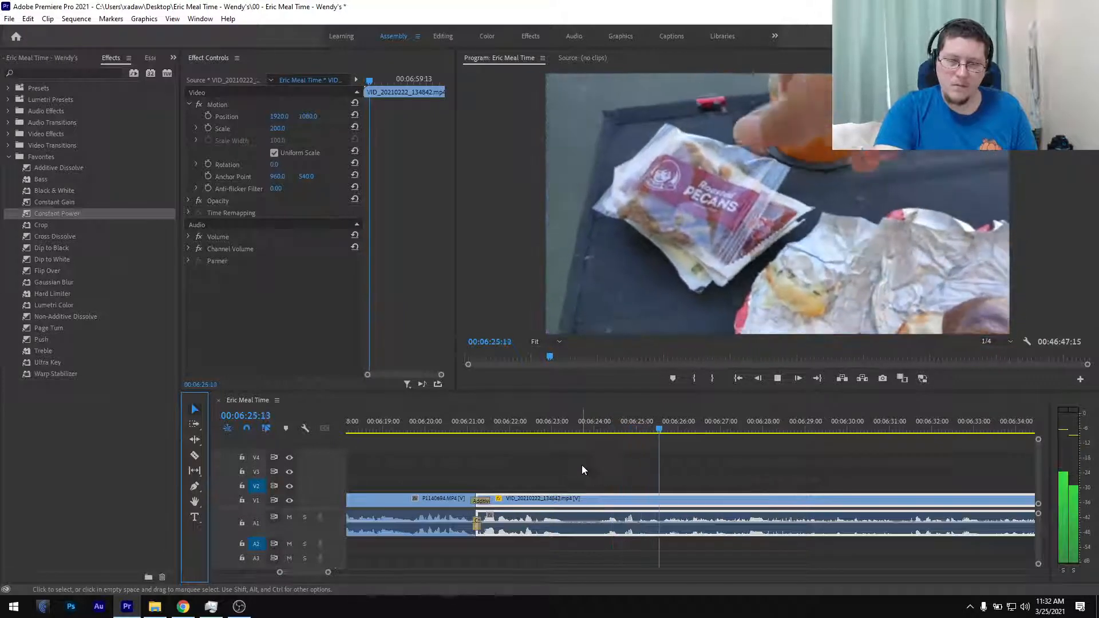
{"action": "scroll", "coordinate": [579, 476], "scroll_direction": "down", "scroll_amount": 3}
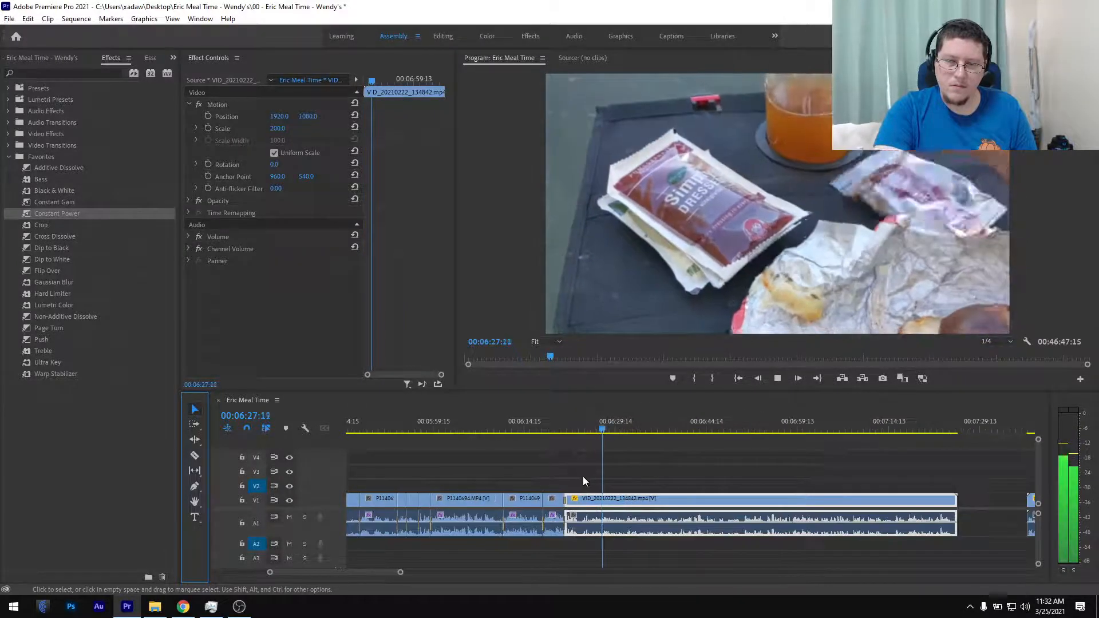
{"action": "scroll", "coordinate": [583, 476], "scroll_direction": "down", "scroll_amount": 2}
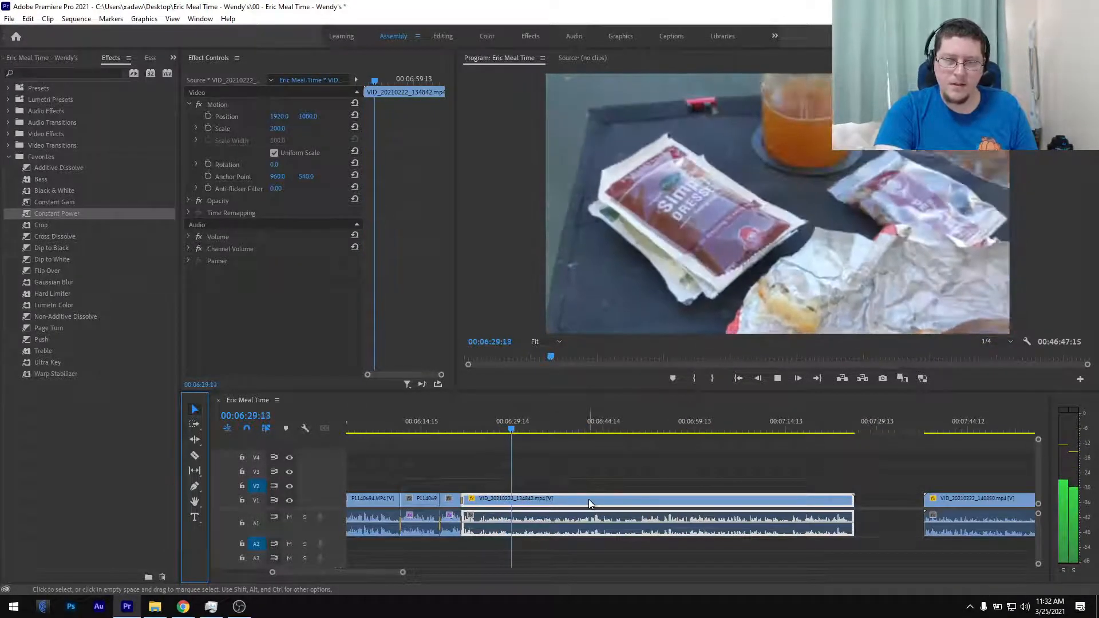
{"action": "key", "text": "space"}
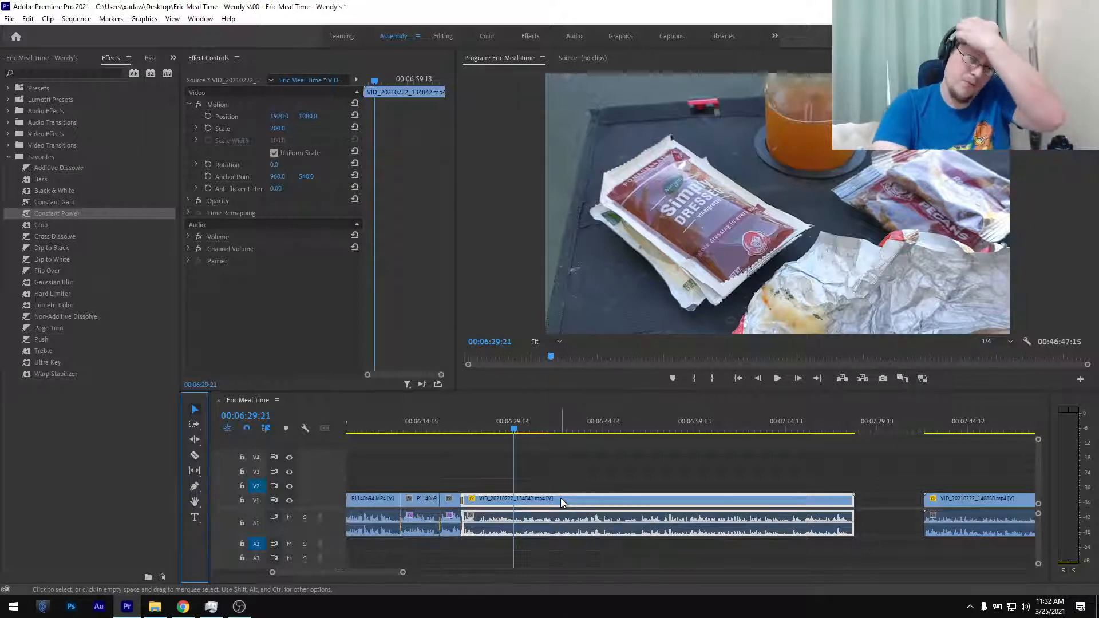
{"action": "key", "text": "ctrl+s"}
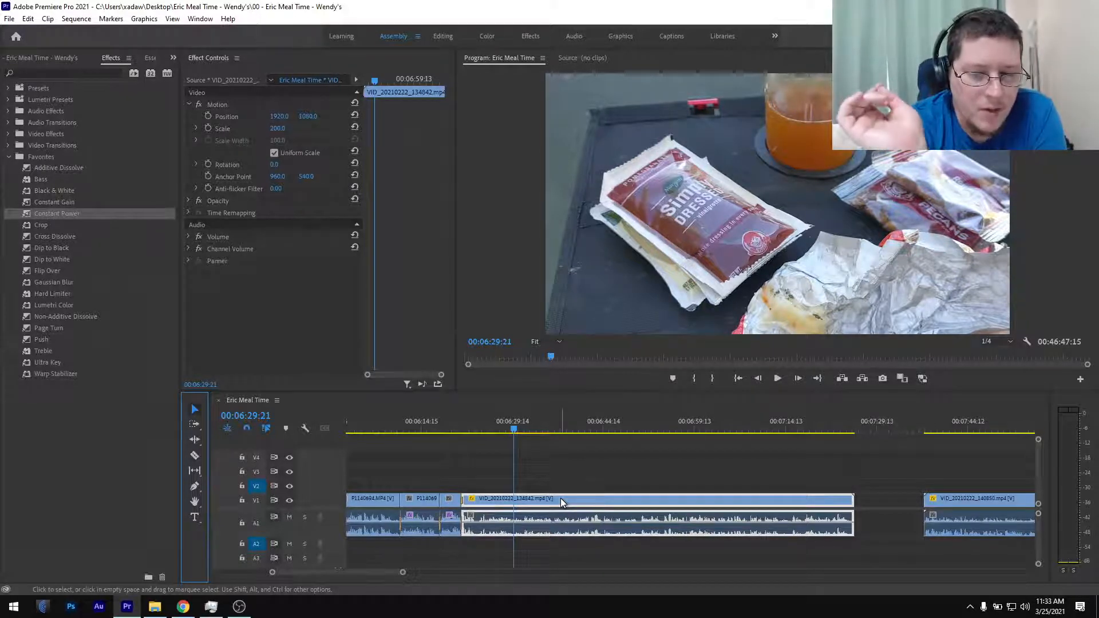
- Play the section of VID_20210222_134842.mp4 around 00:06:43 and return the playhead to 00:06:23:18
{"action": "left_click", "coordinate": [594, 426]}
{"action": "key", "text": "space"}
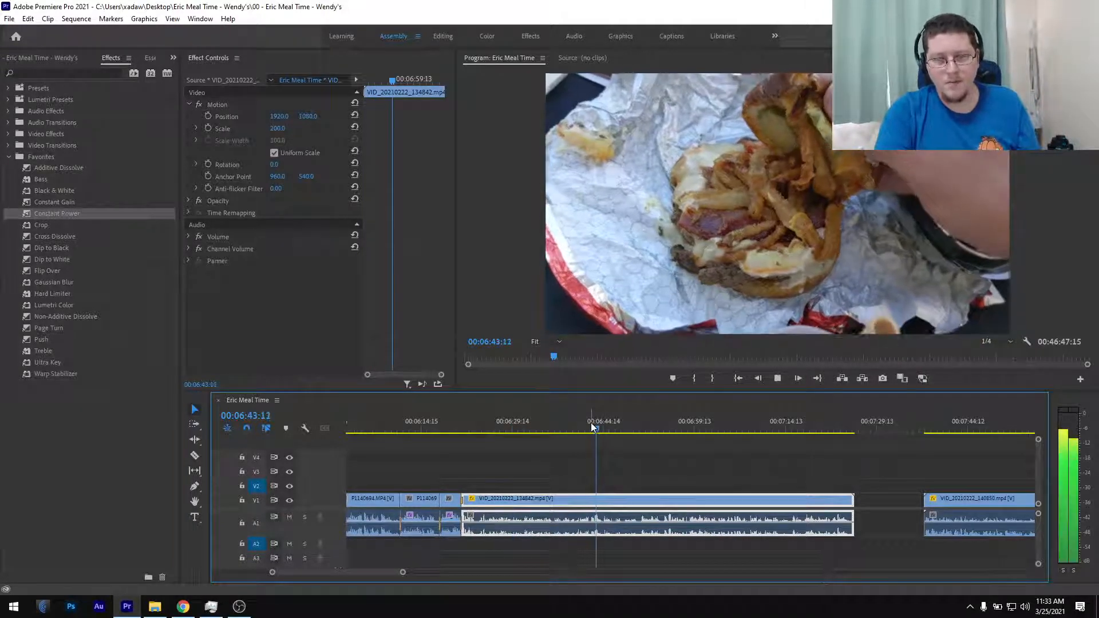
{"action": "left_click", "coordinate": [478, 426]}
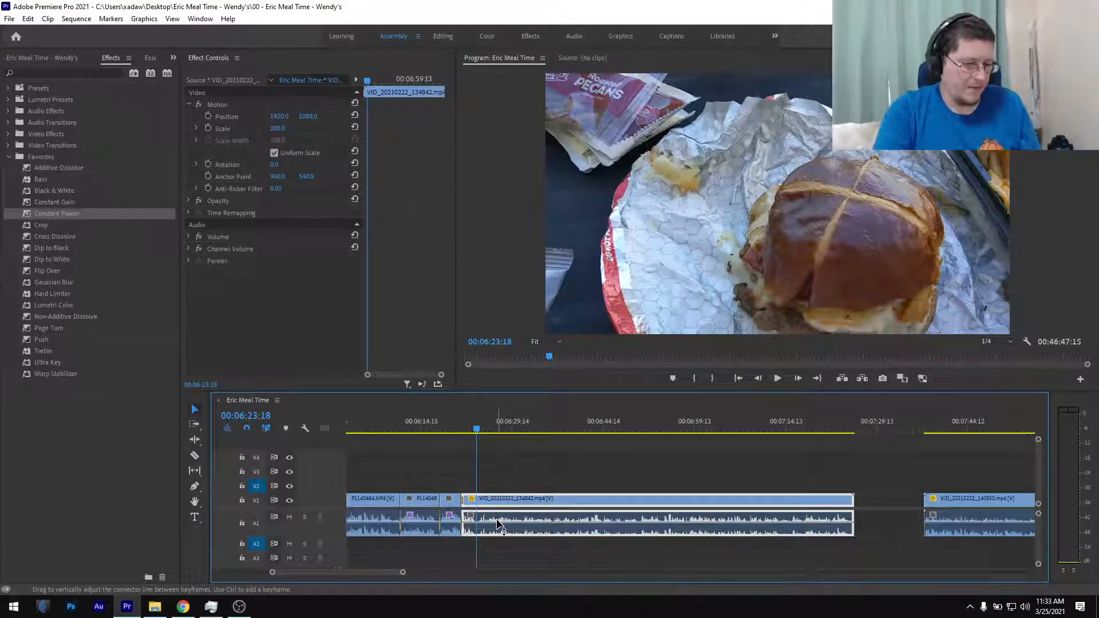
- Set the Additive Dissolve's alignment to Center at Cut and open the Constant Power crossfade's settings to check them
{"action": "scroll", "coordinate": [472, 492], "scroll_direction": "up", "scroll_amount": 5}
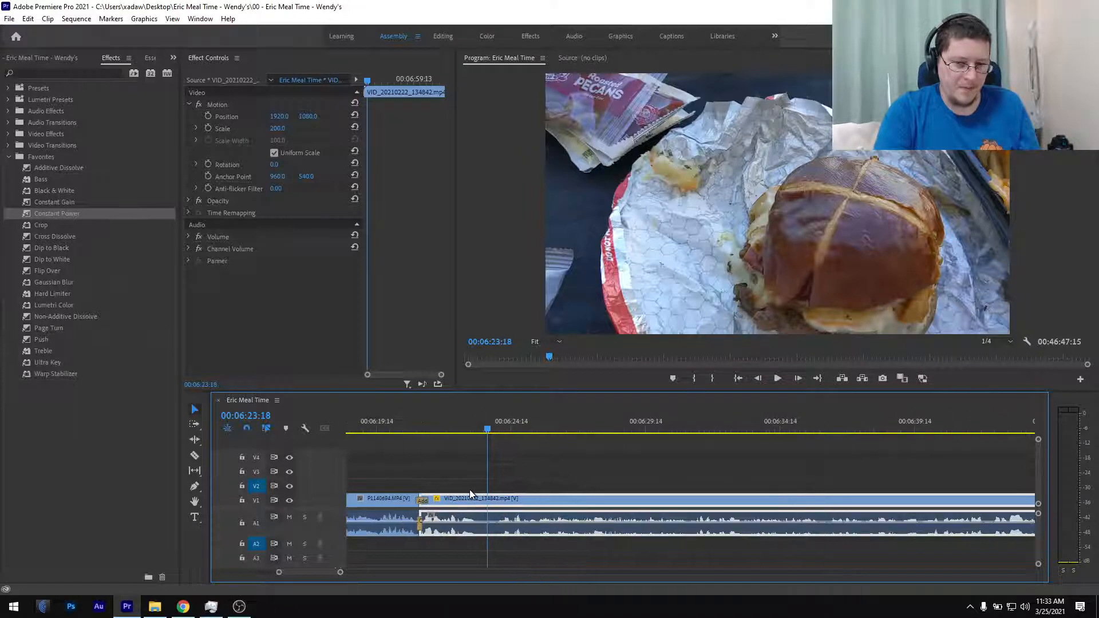
{"action": "left_click", "coordinate": [421, 425]}
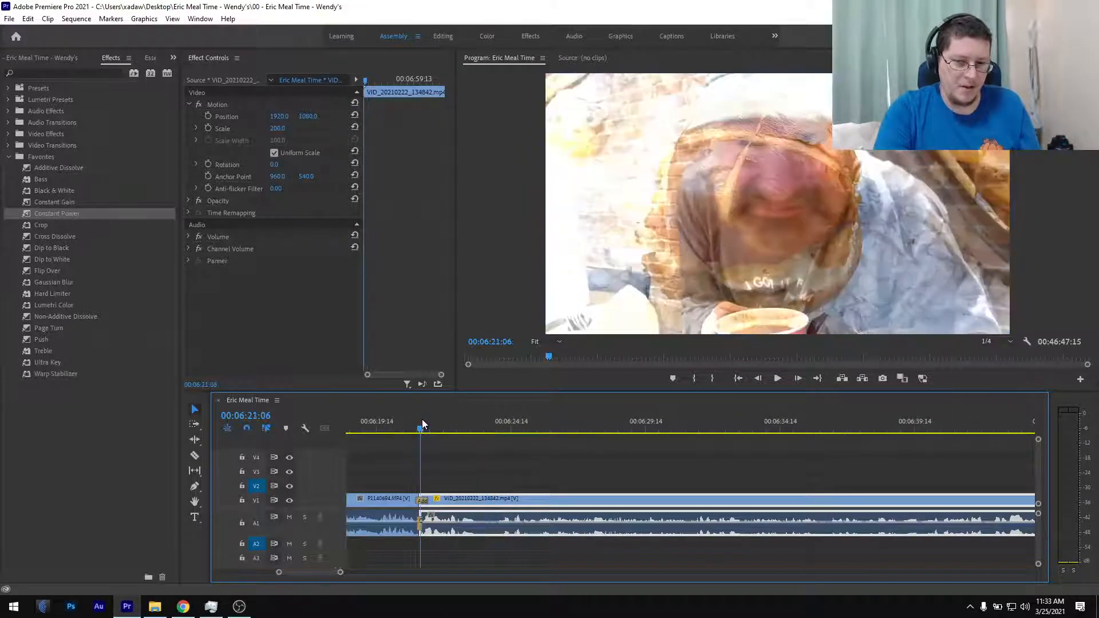
{"action": "scroll", "coordinate": [425, 500], "scroll_direction": "up", "scroll_amount": 6}
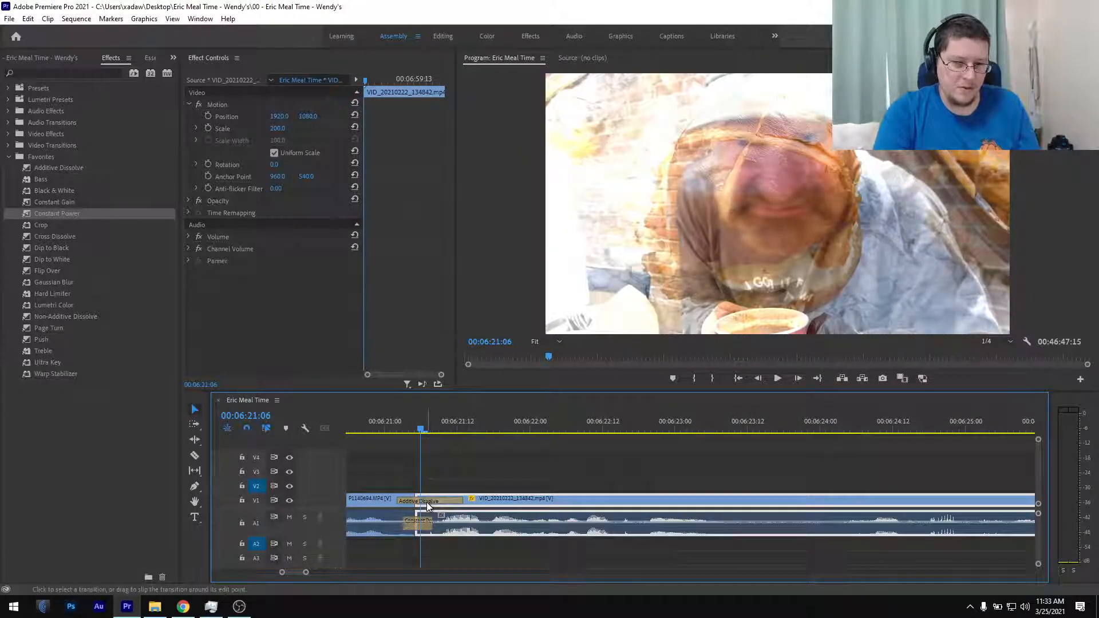
{"action": "left_click", "coordinate": [428, 503]}
{"action": "left_click", "coordinate": [308, 126]}
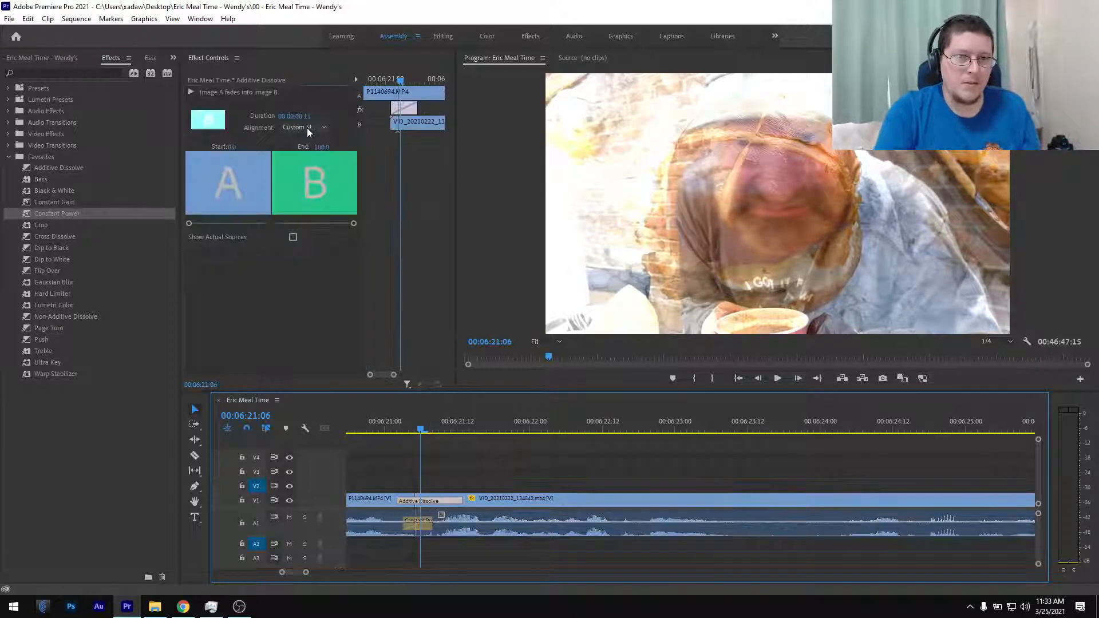
{"action": "left_click", "coordinate": [310, 138]}
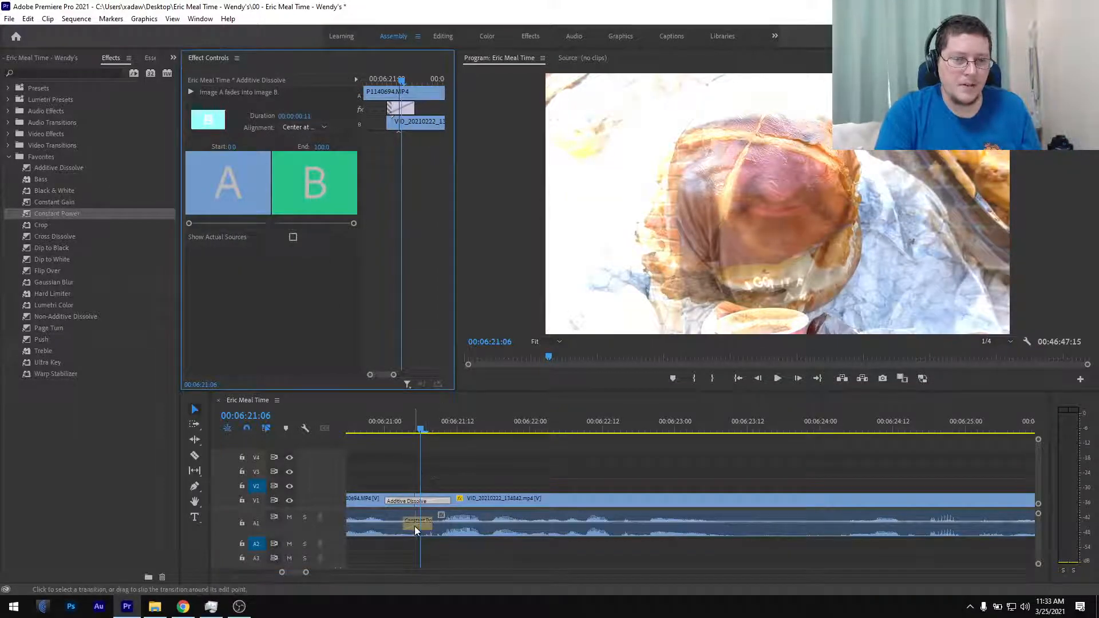
{"action": "left_click", "coordinate": [418, 527]}
- Play the centred transition twice, the second time from 00:06:20:11, and save the project
{"action": "key", "text": "minus"}
{"action": "left_click", "coordinate": [398, 426]}
{"action": "key", "text": "space"}
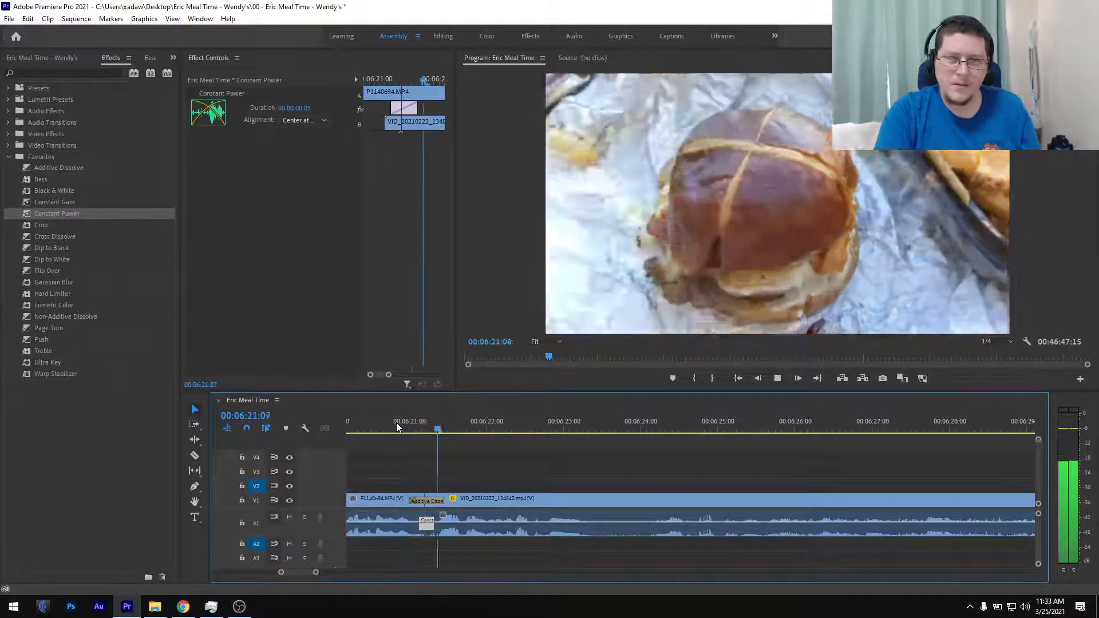
{"action": "left_click_drag", "start_coordinate": [403, 426], "coordinate": [369, 444]}
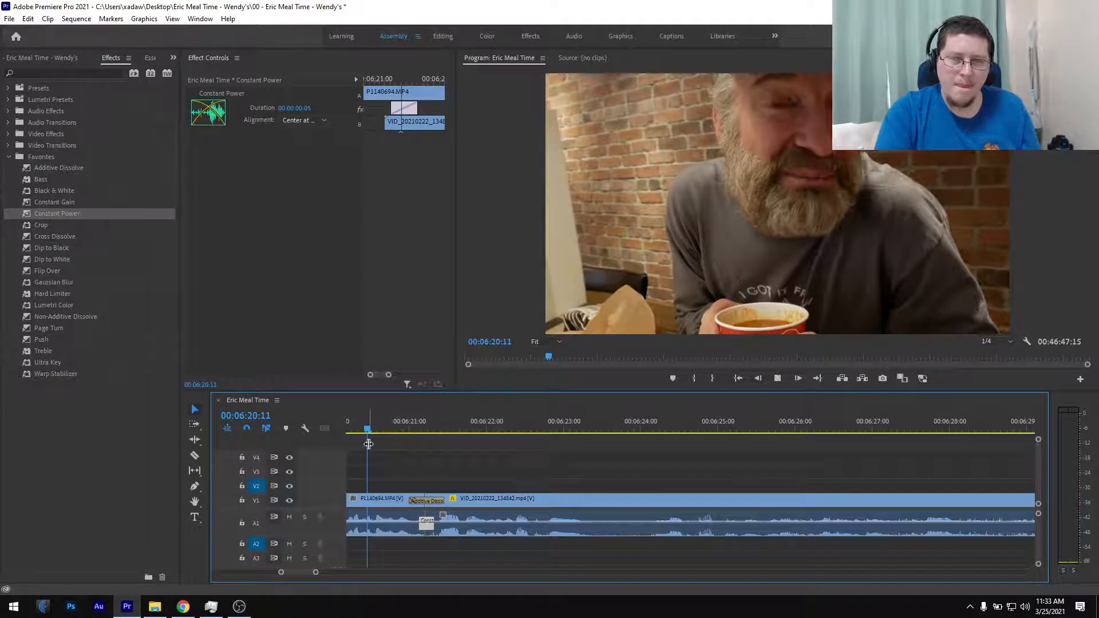
{"action": "key", "text": "space"}
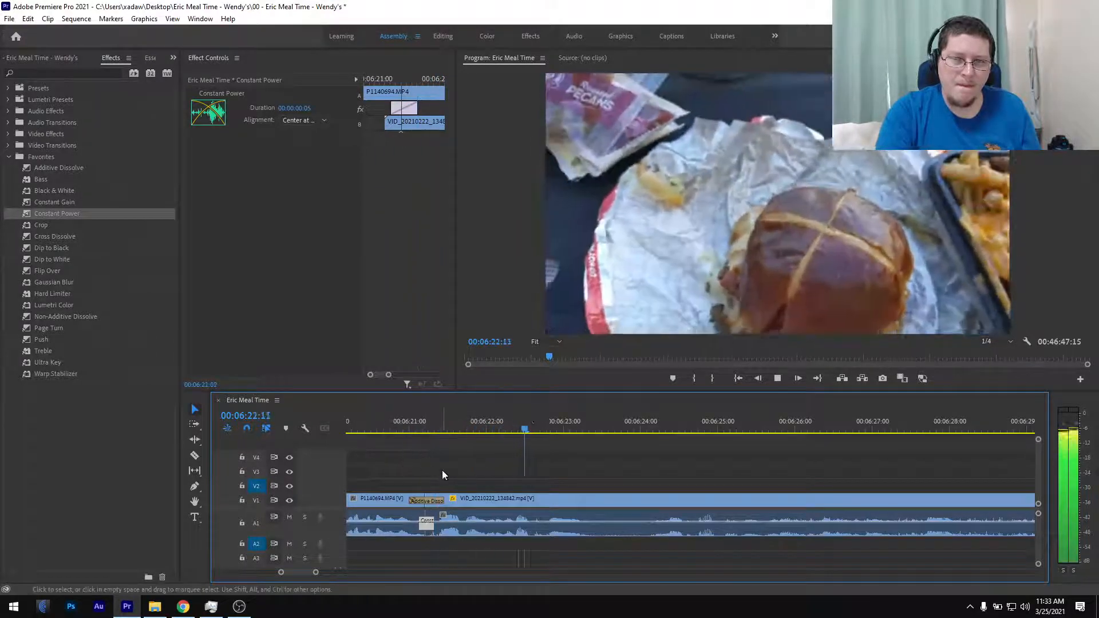
{"action": "scroll", "coordinate": [443, 475], "scroll_direction": "down", "scroll_amount": 3}
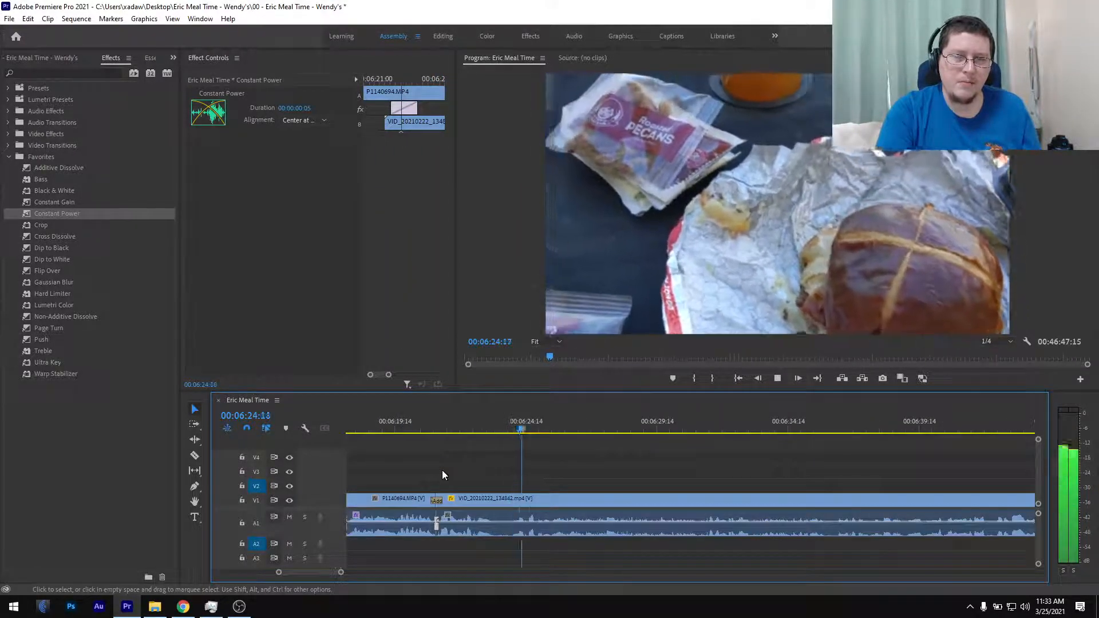
{"action": "key", "text": "space"}
{"action": "scroll", "coordinate": [441, 470], "scroll_direction": "up", "scroll_amount": 3}
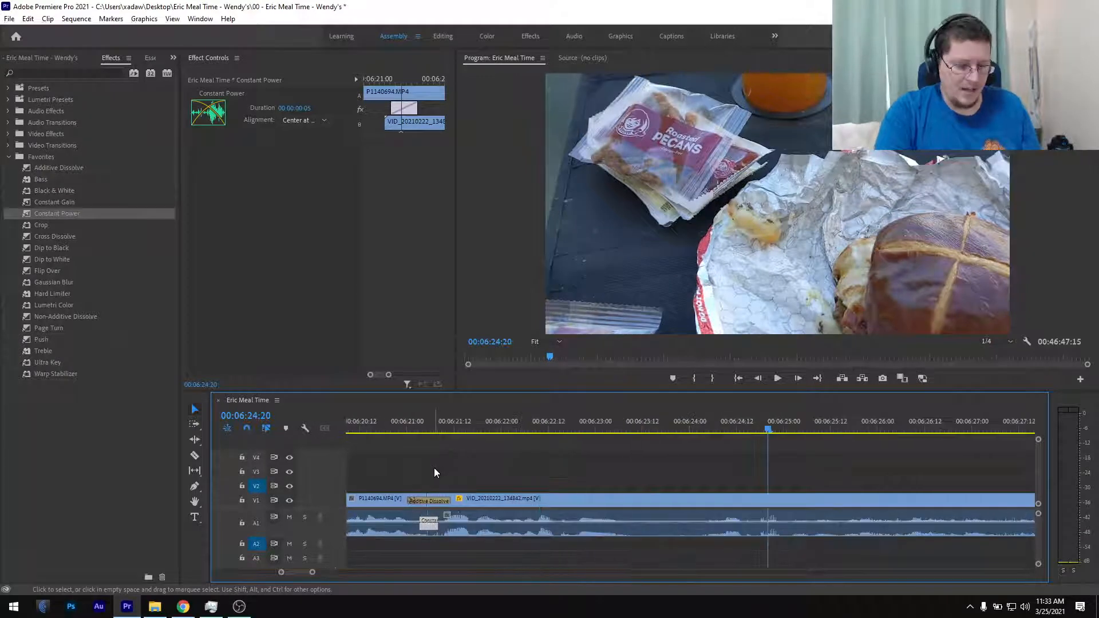
{"action": "key", "text": "ctrl+s"}
- Play from just before the transition into VID_20210222_134842.mp4 up to 00:06:33:01 to compare the audio levels
{"action": "left_click", "coordinate": [382, 425]}
{"action": "key", "text": "space"}
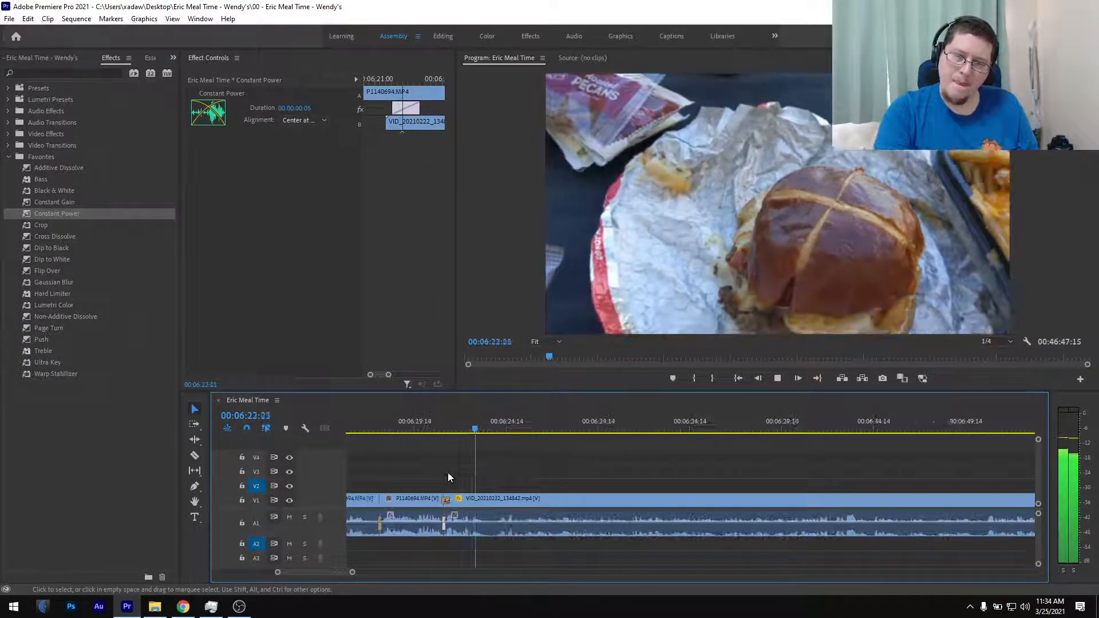
{"action": "scroll", "coordinate": [448, 473], "scroll_direction": "down", "scroll_amount": 4}
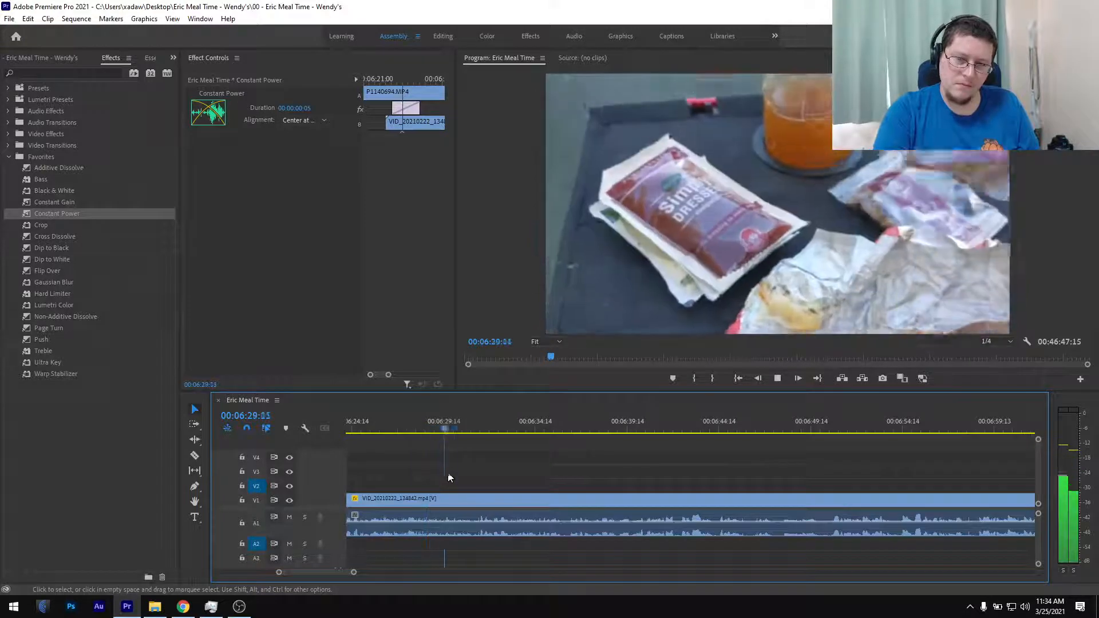
{"action": "key", "text": "space"}
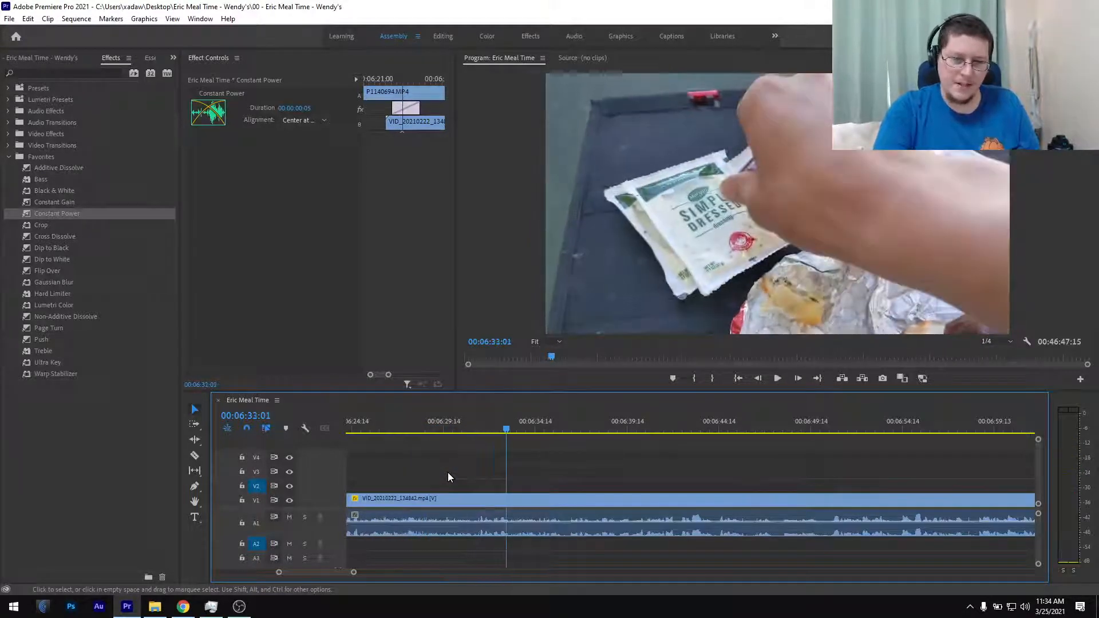
- Review VID_20210222_134842.mp4 by playing from around 00:06:29, and replay its closing section from 00:07:07:01
{"action": "left_click", "coordinate": [442, 428]}
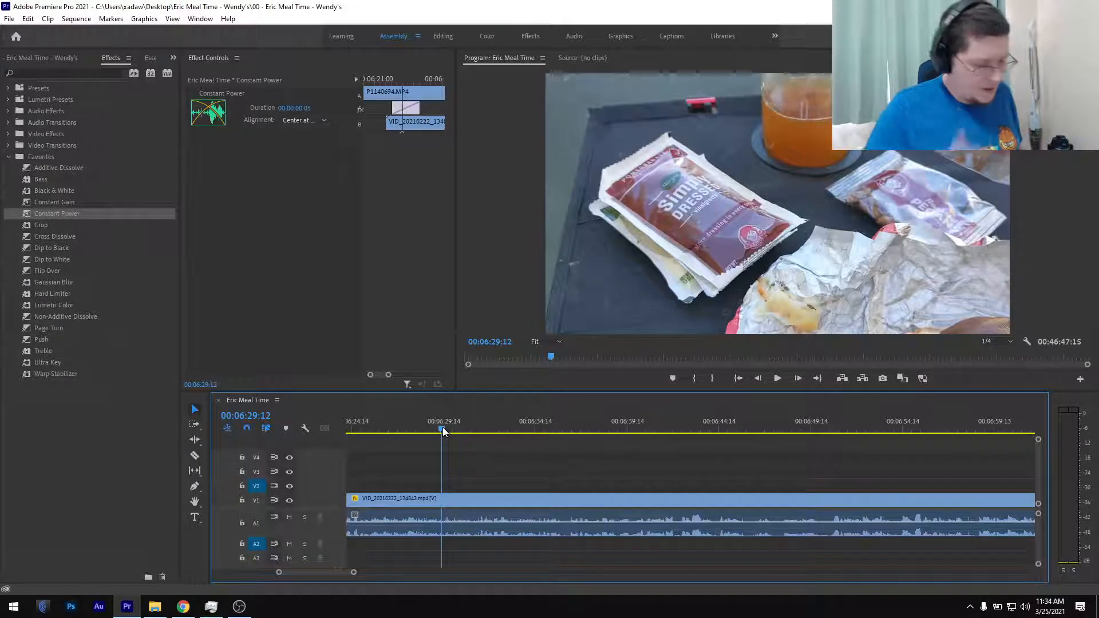
{"action": "left_click_drag", "start_coordinate": [442, 428], "coordinate": [448, 424]}
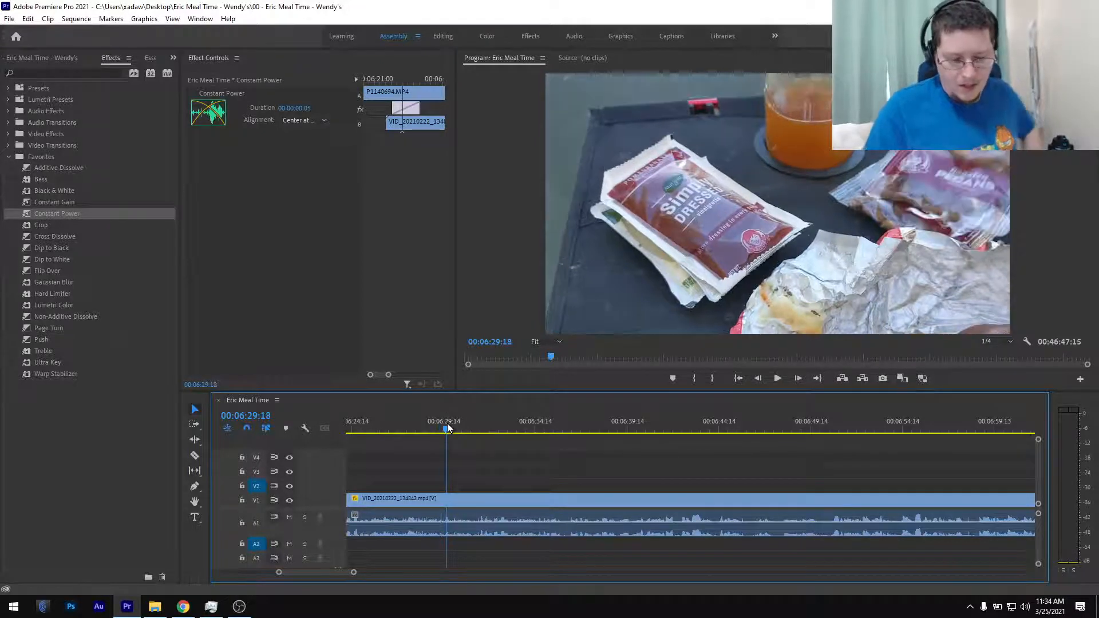
{"action": "key", "text": "space"}
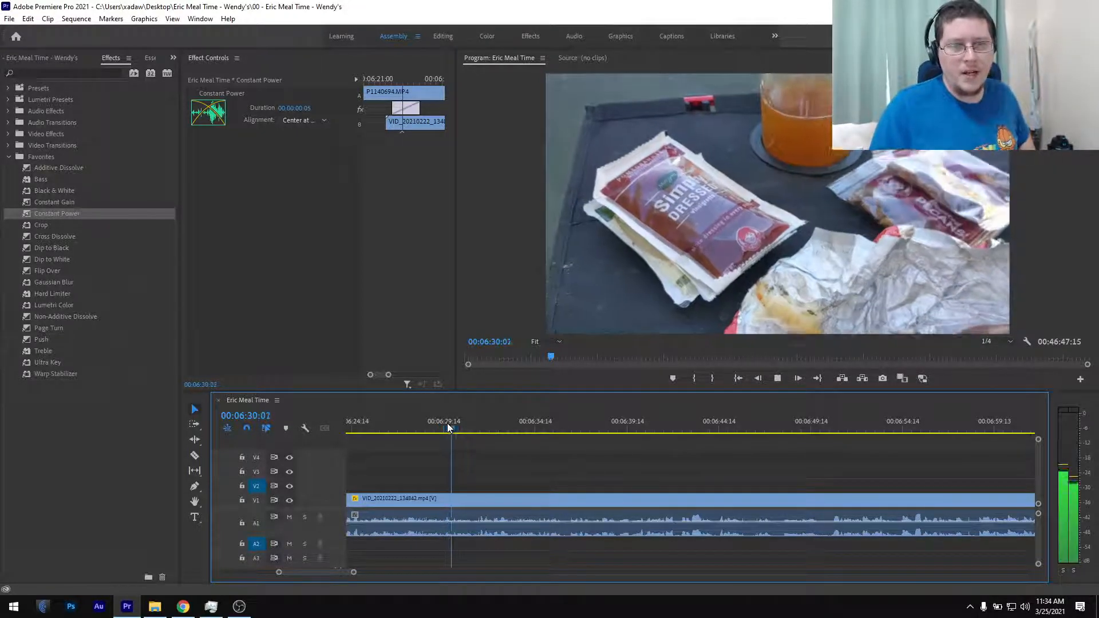
{"action": "left_click", "coordinate": [448, 424]}
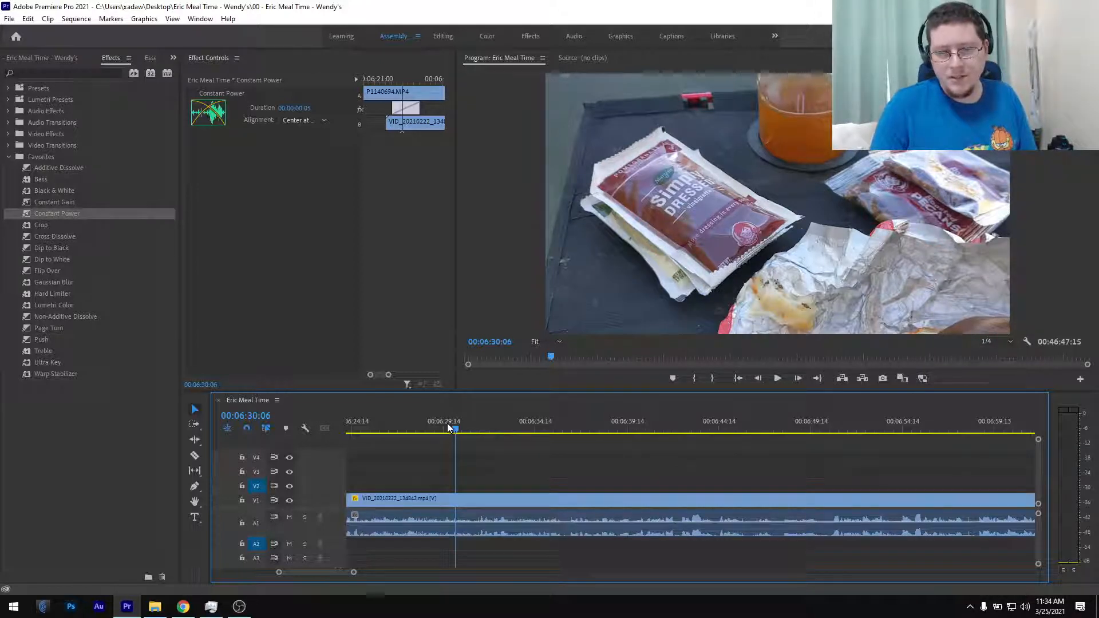
{"action": "left_click", "coordinate": [431, 425]}
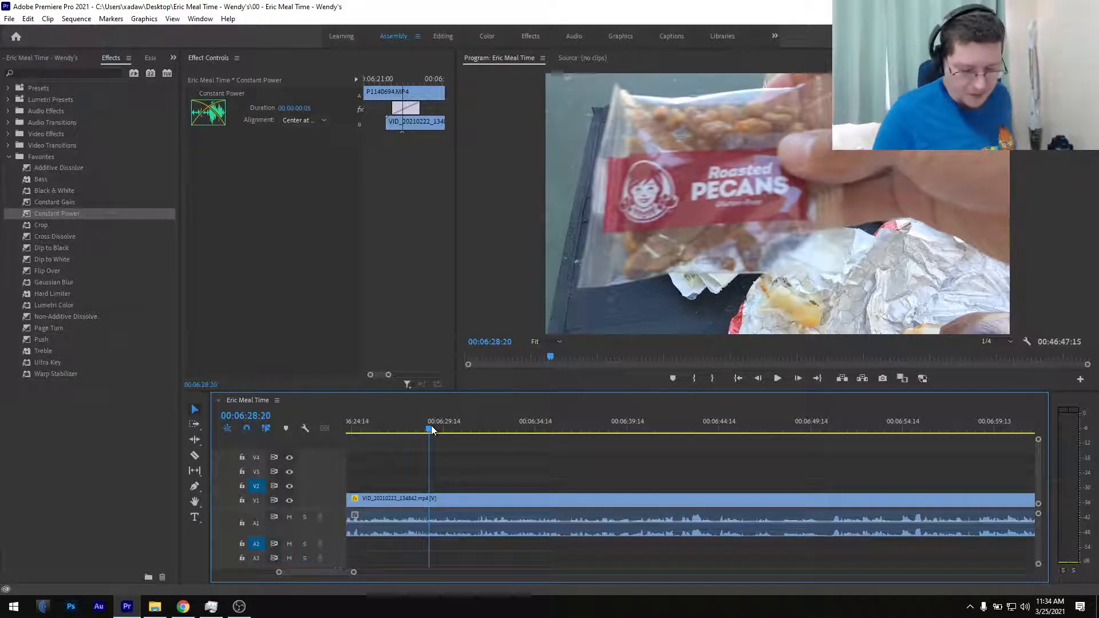
{"action": "key", "text": "space"}
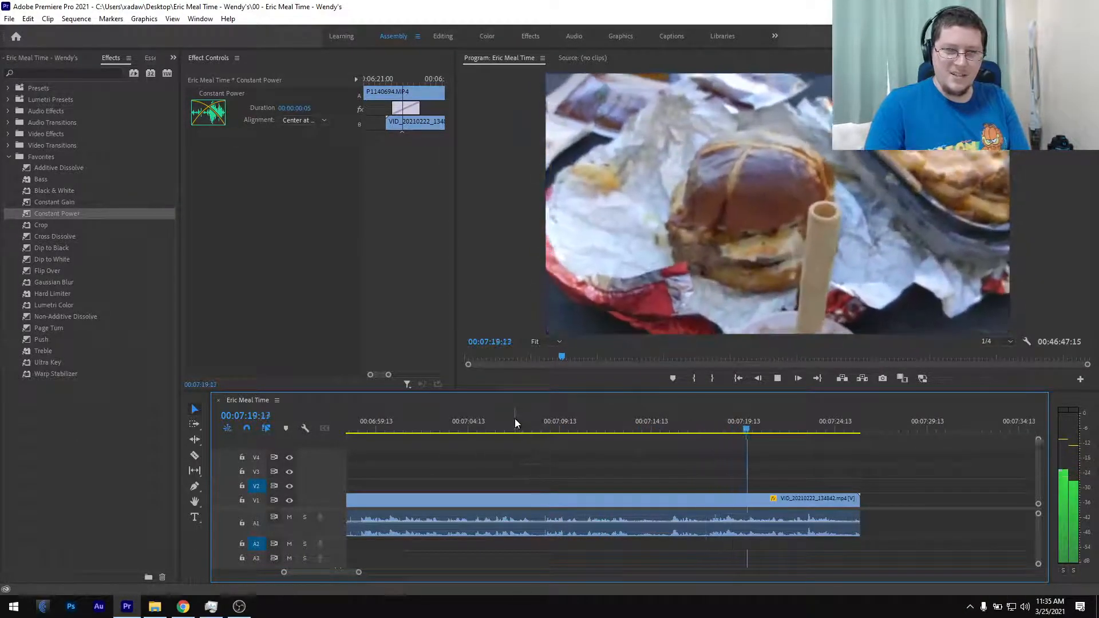
{"action": "left_click", "coordinate": [514, 422]}
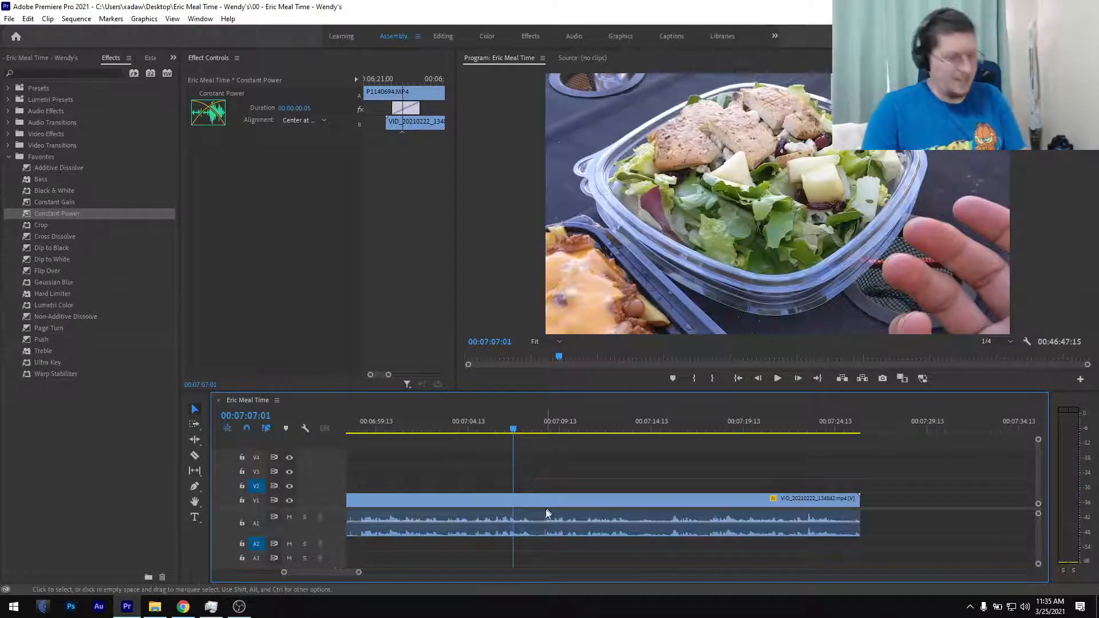
{"action": "key", "text": "space"}
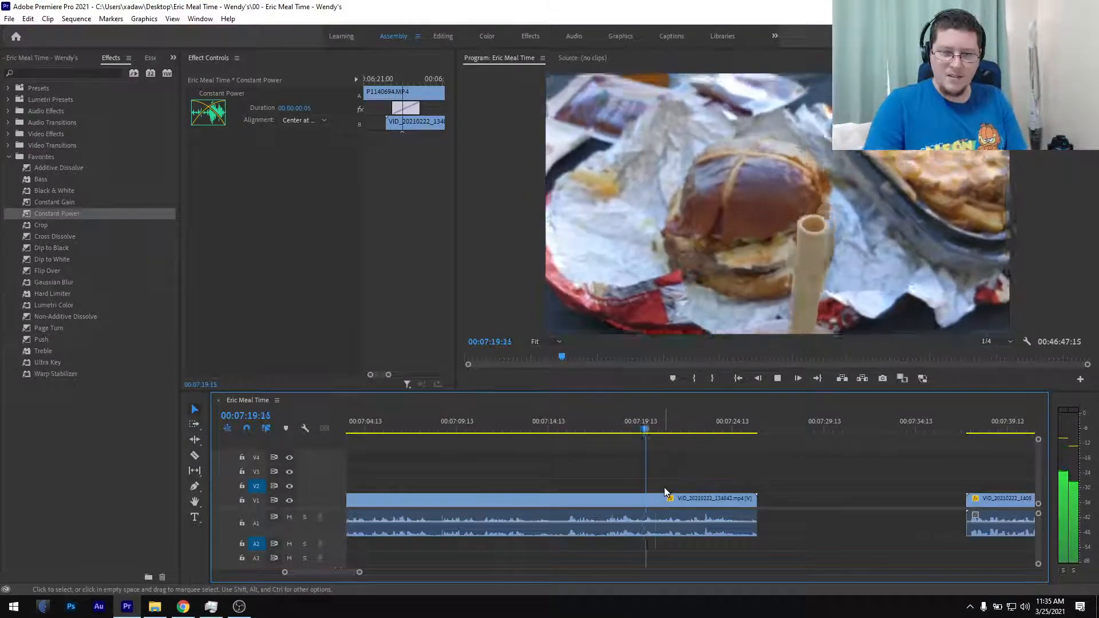
- Trim the end of VID_20210222_134842.mp4 by splitting it at 00:07:25:06 and deleting the remaining piece, and save the project
{"action": "scroll", "coordinate": [695, 477], "scroll_direction": "up", "scroll_amount": 1}
{"action": "scroll", "coordinate": [694, 476], "scroll_direction": "down", "scroll_amount": 1}
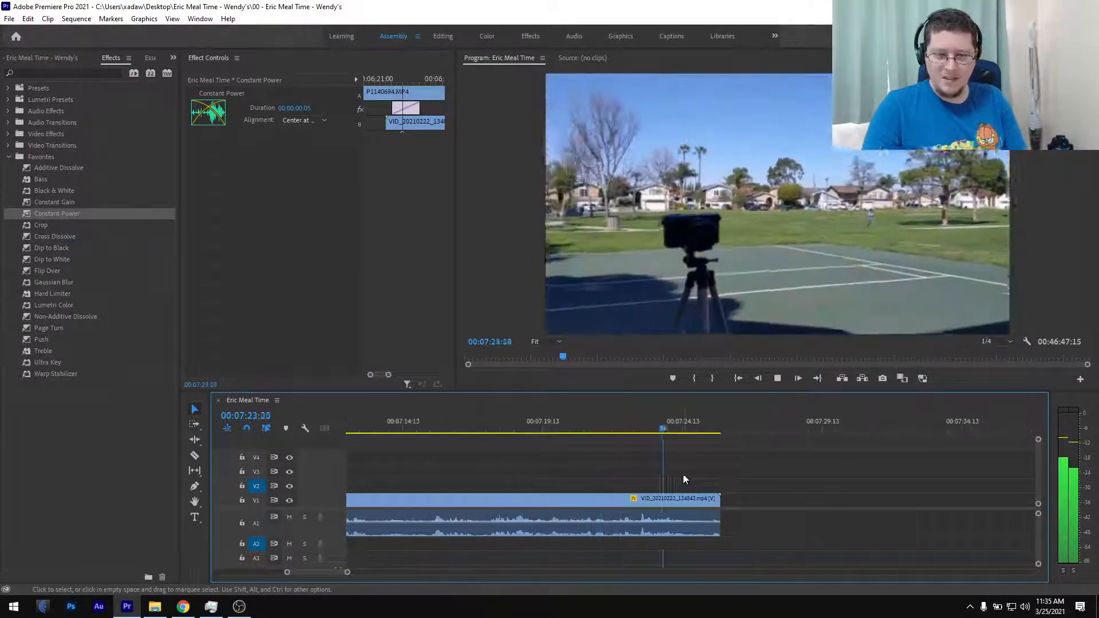
{"action": "left_click", "coordinate": [637, 430]}
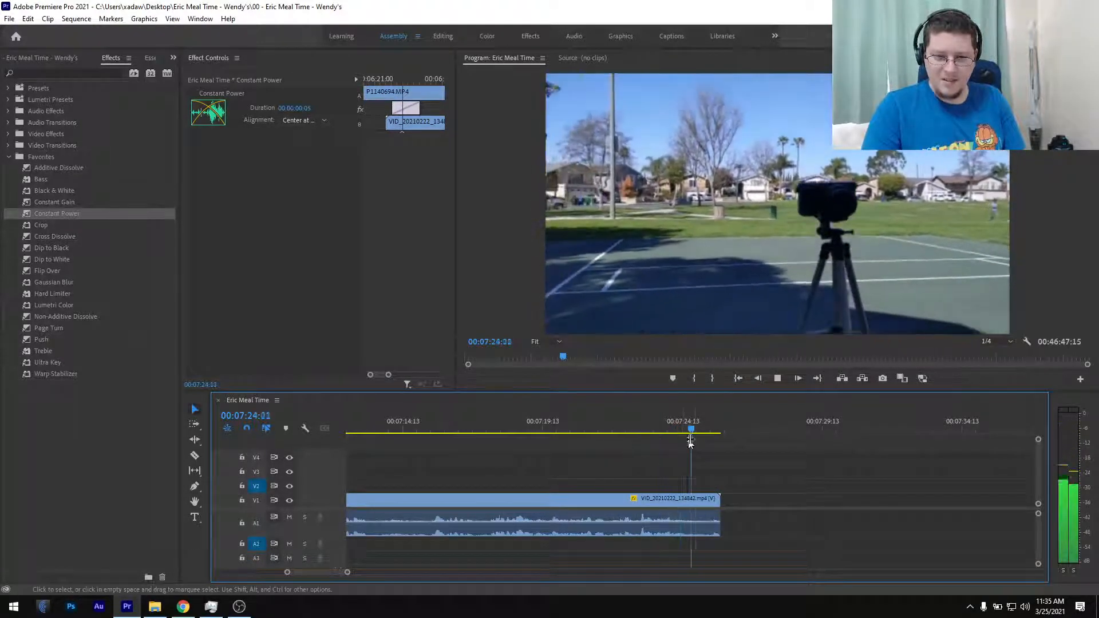
{"action": "left_click_drag", "start_coordinate": [719, 433], "coordinate": [703, 441]}
{"action": "key", "text": "ctrl+k"}
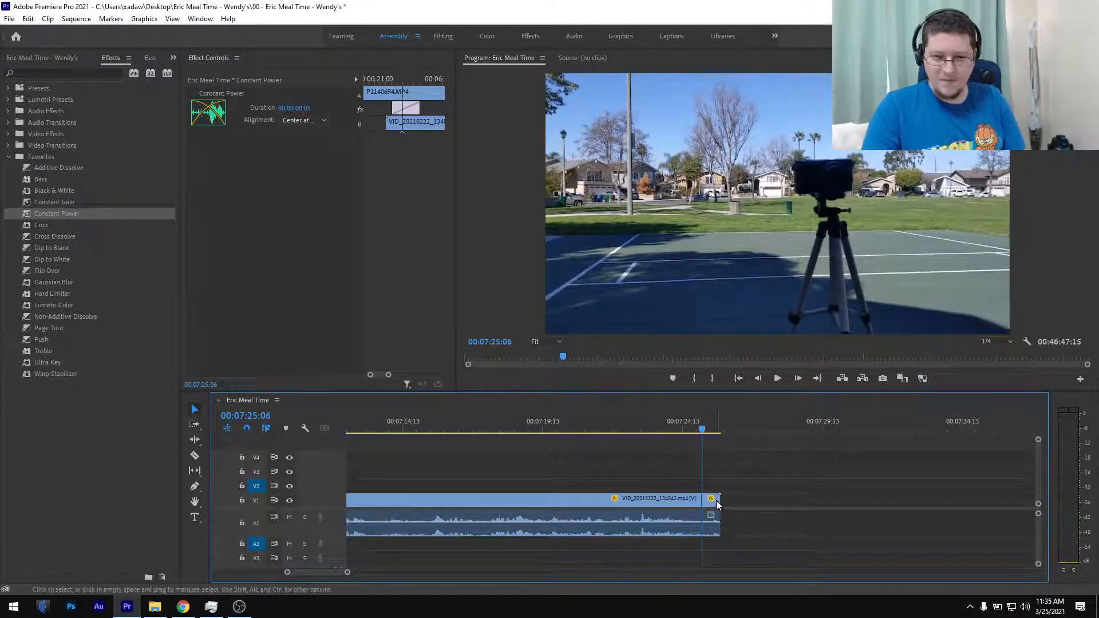
{"action": "left_click", "coordinate": [714, 501]}
{"action": "key", "text": "Delete"}
{"action": "key", "text": "minus"}
{"action": "key", "text": "minus"}
{"action": "key", "text": "minus"}
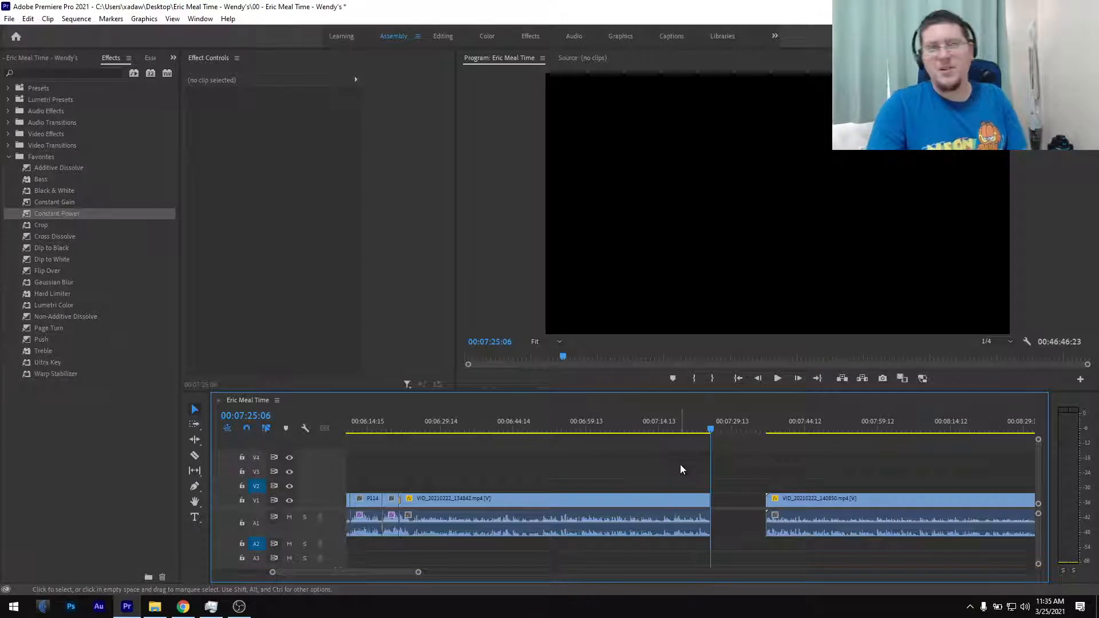
{"action": "key", "text": "ctrl+s"}
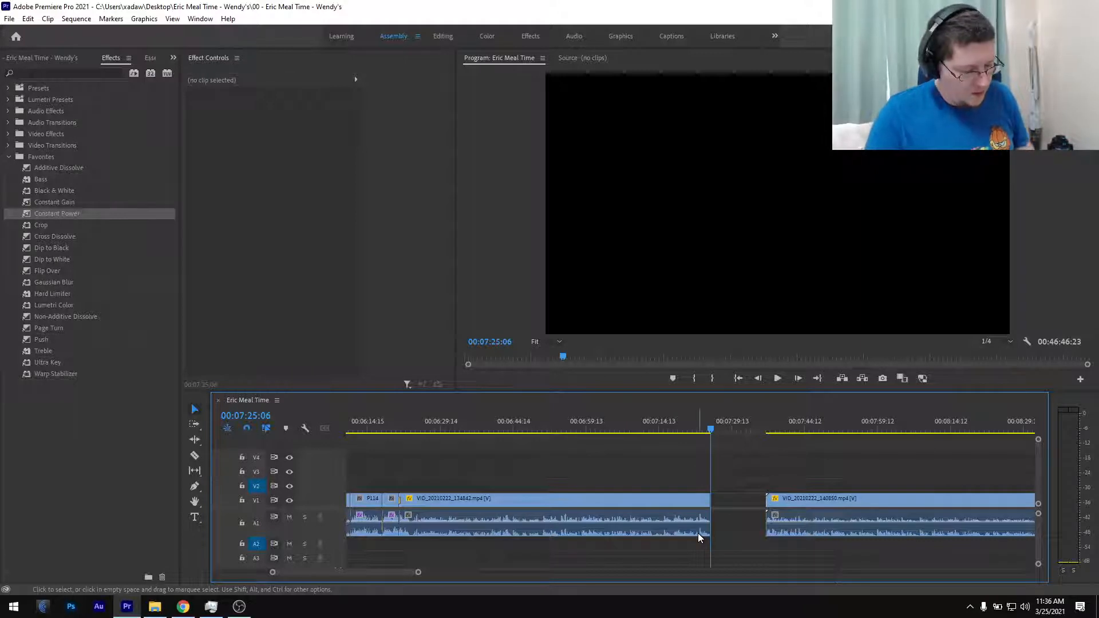
- Look over the edited opening section of the timeline and the gap between VID_20210222_134842.mp4 and VID_20210222_140850.mp4
{"action": "scroll", "coordinate": [678, 519], "scroll_direction": "down", "scroll_amount": 12}
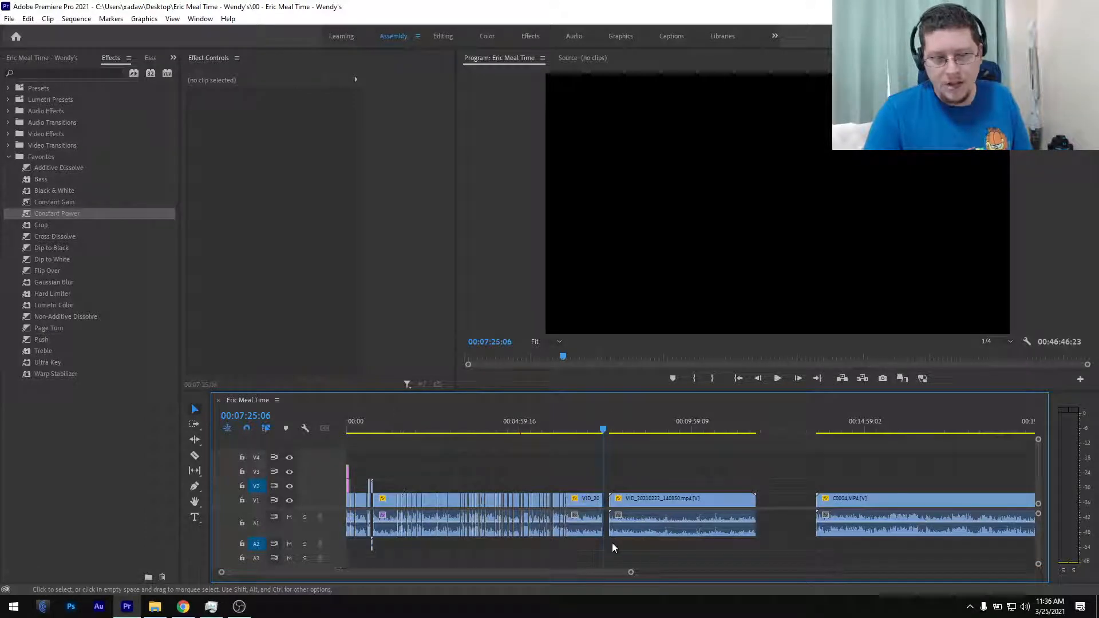
{"action": "scroll", "coordinate": [562, 460], "scroll_direction": "up", "scroll_amount": 5}
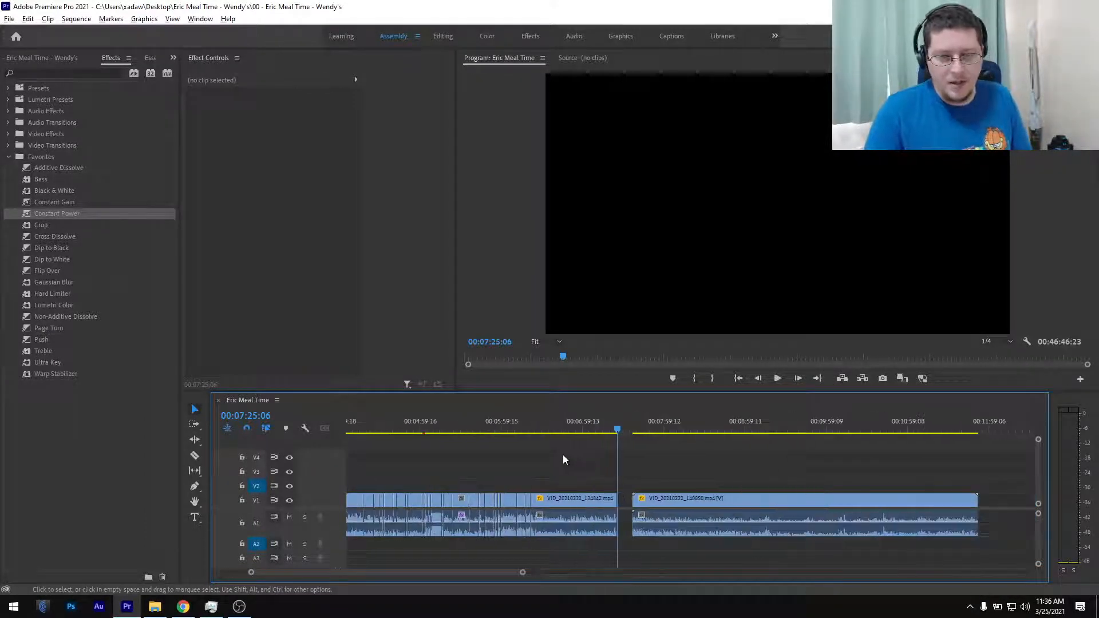
{"action": "scroll", "coordinate": [475, 453], "scroll_direction": "down", "scroll_amount": 5}
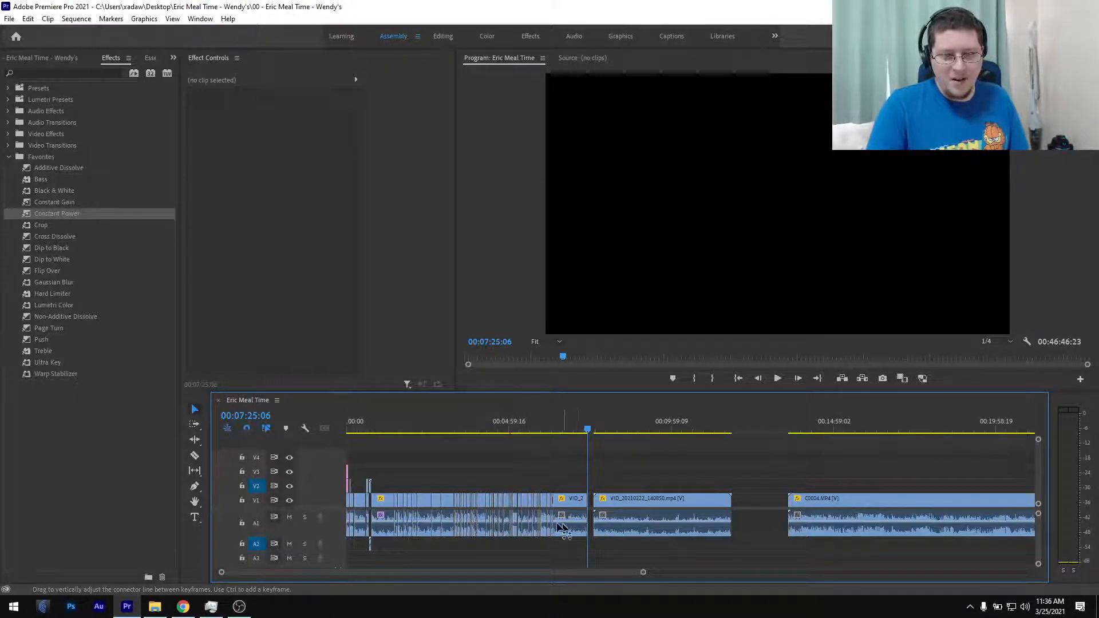
{"action": "scroll", "coordinate": [515, 515], "scroll_direction": "up", "scroll_amount": 3}
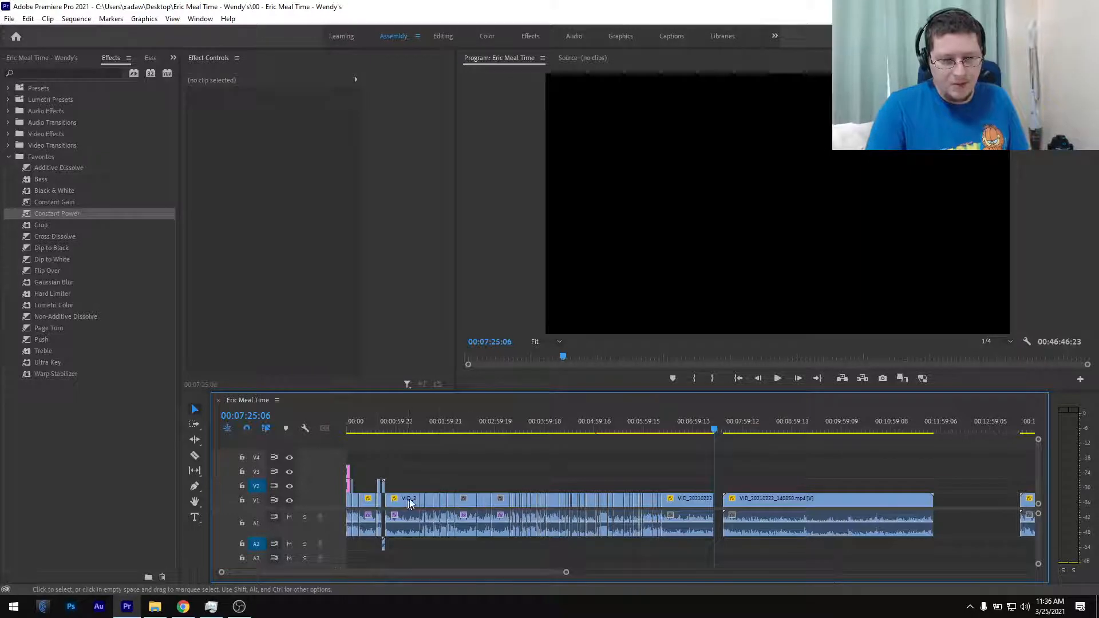
{"action": "scroll", "coordinate": [378, 462], "scroll_direction": "up", "scroll_amount": 3}
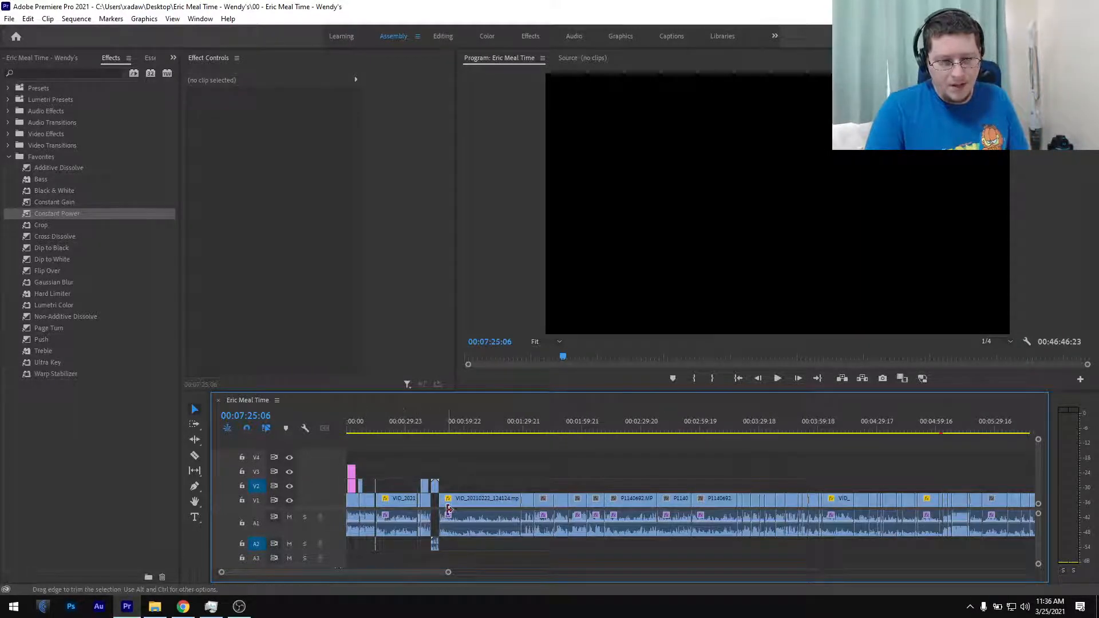
{"action": "scroll", "coordinate": [538, 534], "scroll_direction": "down", "scroll_amount": 5}
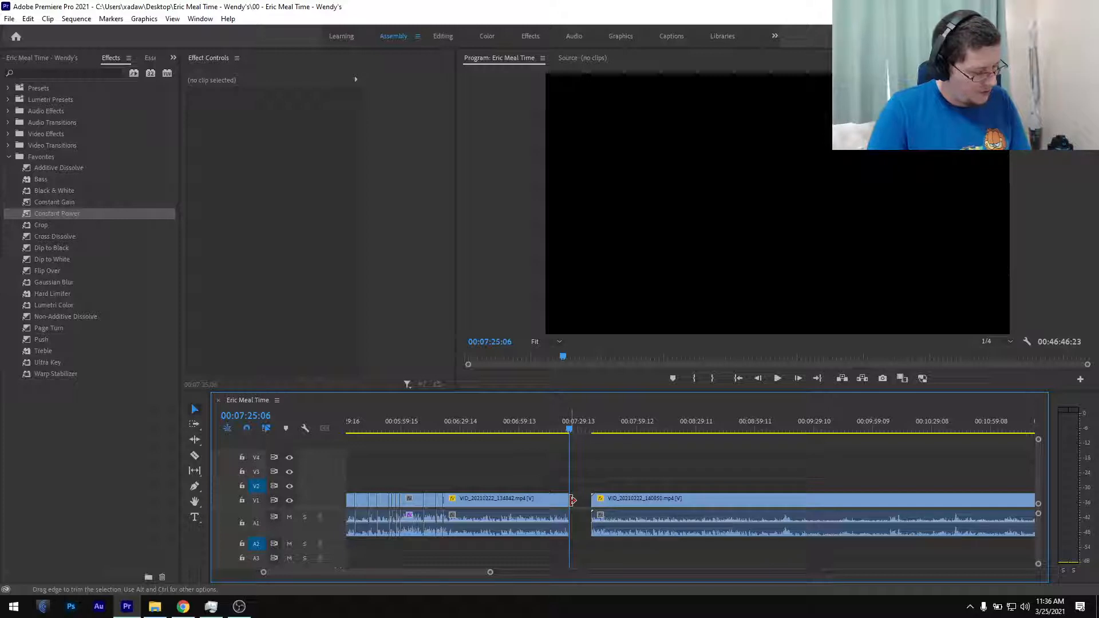
{"action": "left_click", "coordinate": [579, 431]}
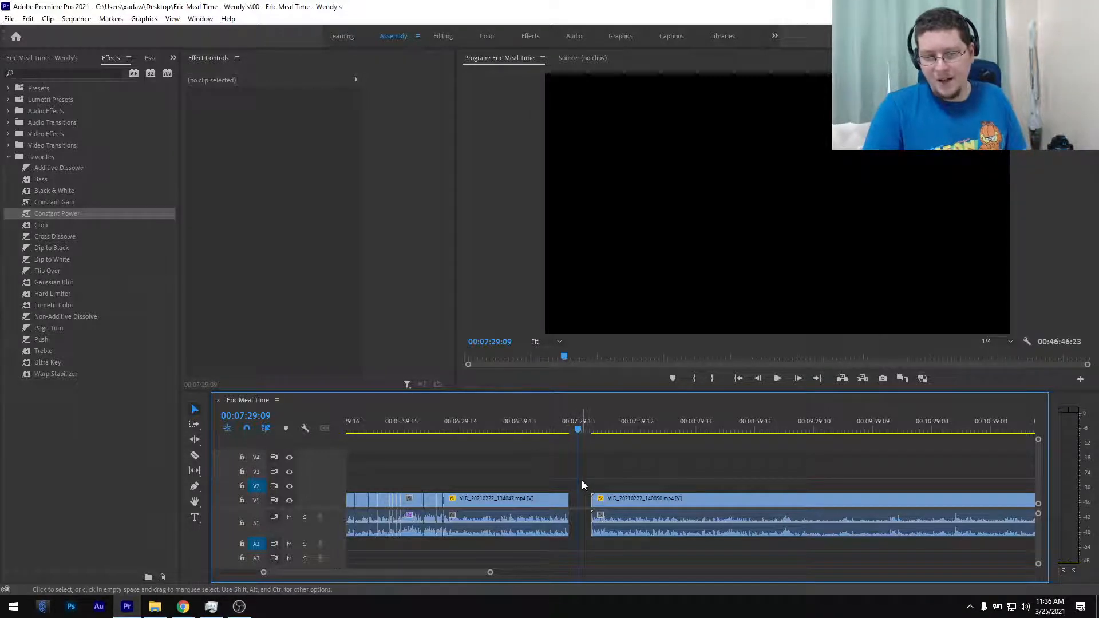
- Move C0004.MP4 earlier on V1 to narrow the gap after VID_20210222_140850.mp4
{"action": "key", "text": "minus"}
{"action": "key", "text": "minus"}
{"action": "key", "text": "minus"}
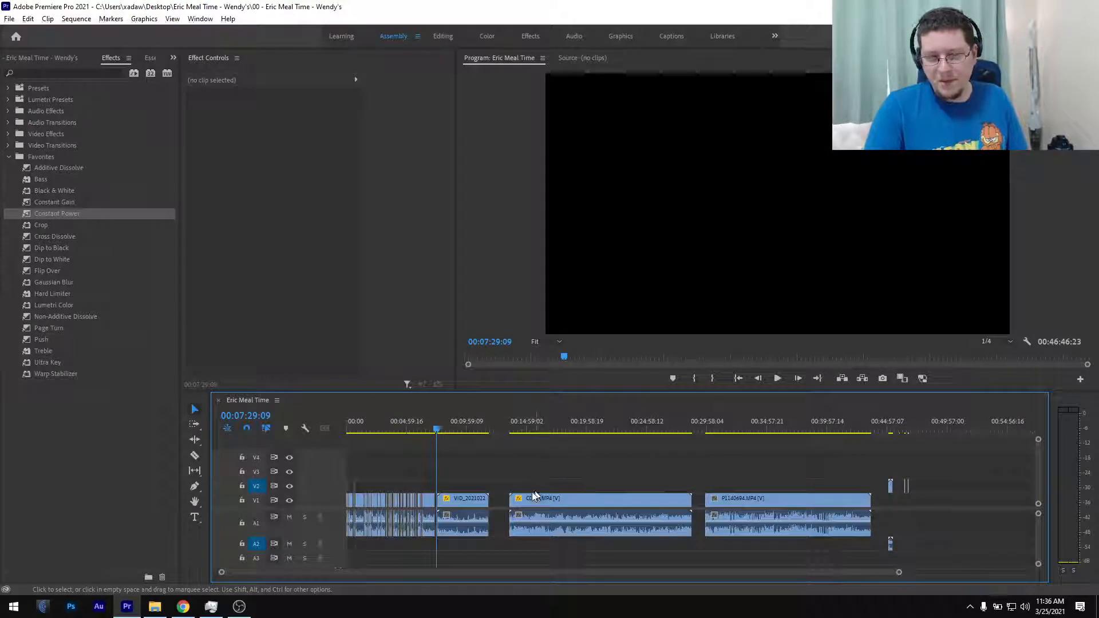
{"action": "scroll", "coordinate": [501, 484], "scroll_direction": "up", "scroll_amount": 4}
{"action": "left_click_drag", "start_coordinate": [539, 503], "coordinate": [496, 510]}
{"action": "key", "text": "backslash"}
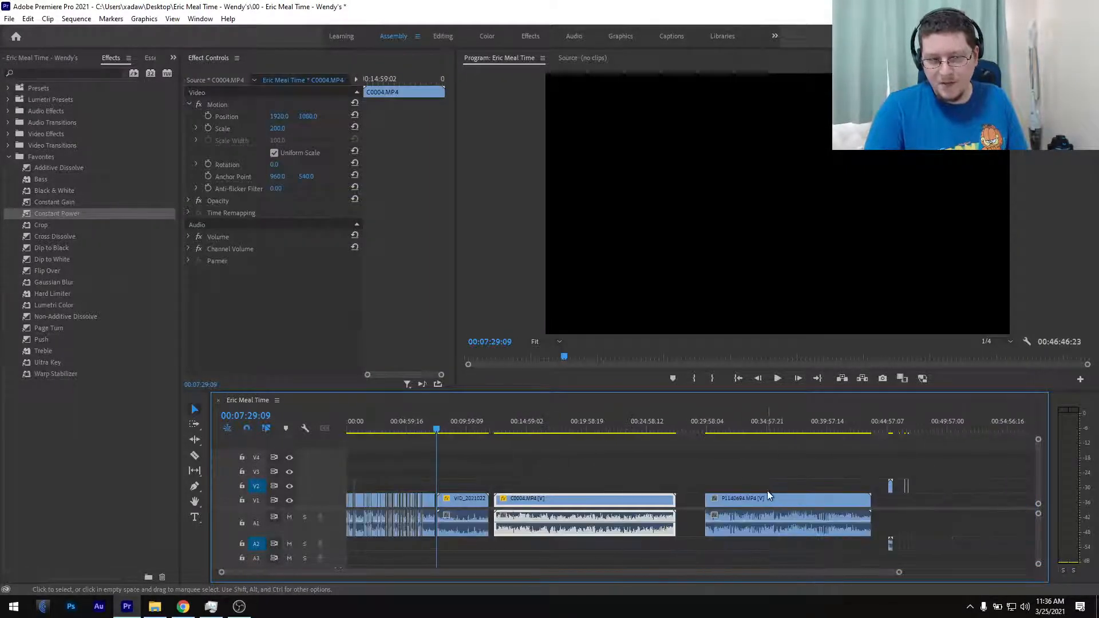
- Move P1140694.MP4 earlier on V1 so that it follows C0004.MP4 with only a small gap
{"action": "scroll", "coordinate": [767, 493], "scroll_direction": "up", "scroll_amount": 3}
{"action": "left_click_drag", "start_coordinate": [703, 501], "coordinate": [641, 505]}
{"action": "scroll", "coordinate": [641, 504], "scroll_direction": "down", "scroll_amount": 3}
{"action": "scroll", "coordinate": [893, 472], "scroll_direction": "up", "scroll_amount": 3}
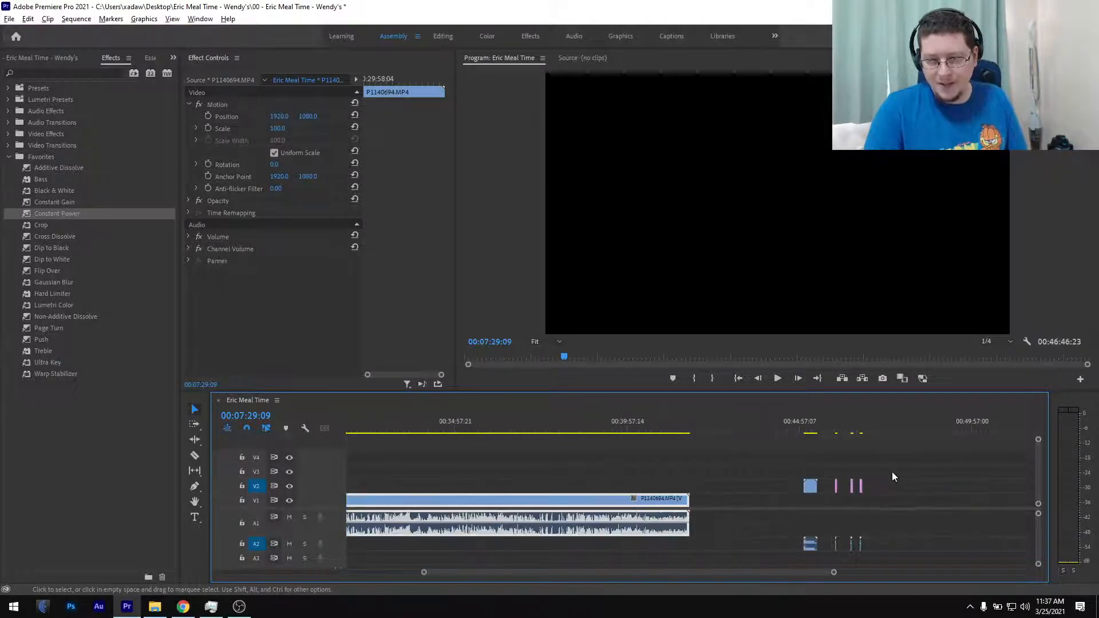
- Move the group of short V2 and A2 clips at the sequence's end to just after P1140694.MP4 and deselect them
{"action": "scroll", "coordinate": [835, 473], "scroll_direction": "up", "scroll_amount": 3}
{"action": "left_click_drag", "start_coordinate": [713, 467], "coordinate": [864, 558]}
{"action": "left_click_drag", "start_coordinate": [758, 492], "coordinate": [574, 487]}
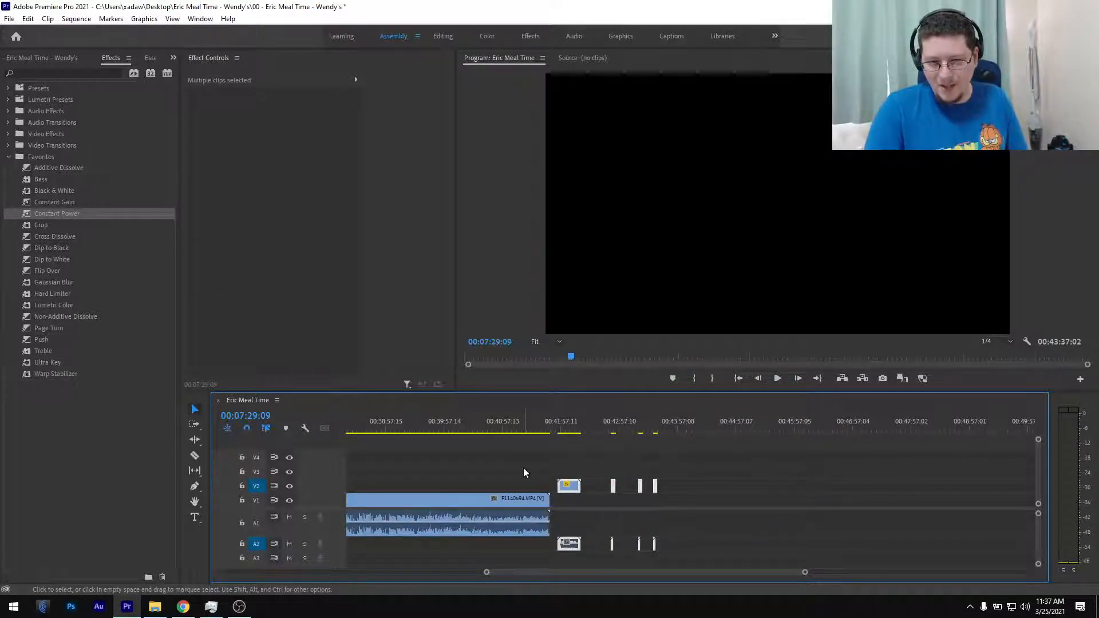
{"action": "scroll", "coordinate": [524, 468], "scroll_direction": "down", "scroll_amount": 6}
{"action": "scroll", "coordinate": [526, 471], "scroll_direction": "up", "scroll_amount": 1}
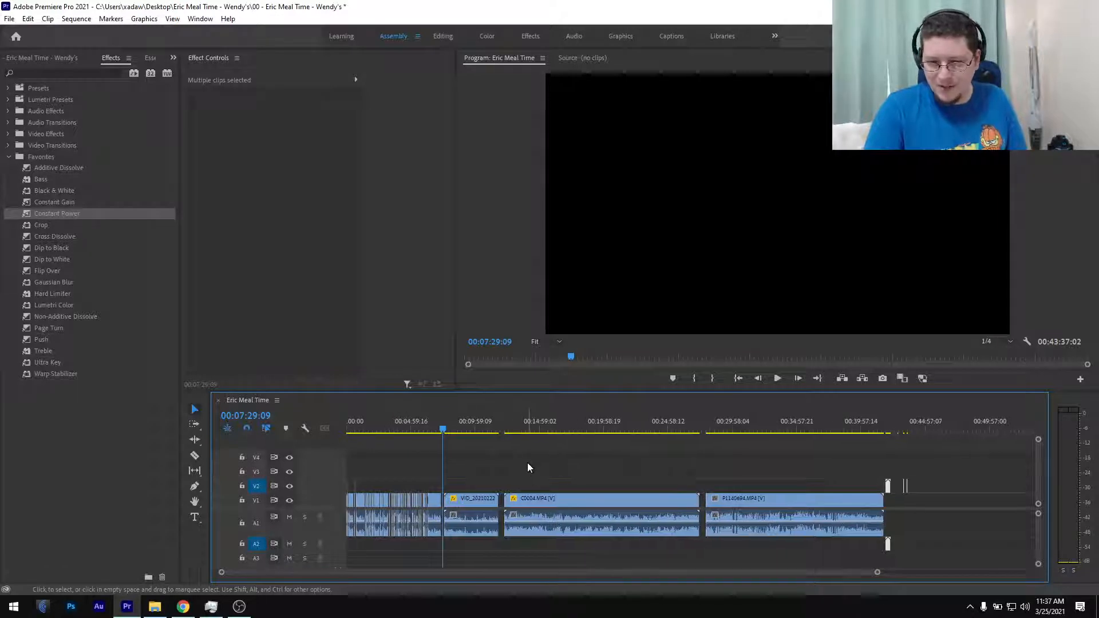
{"action": "left_click", "coordinate": [531, 465]}
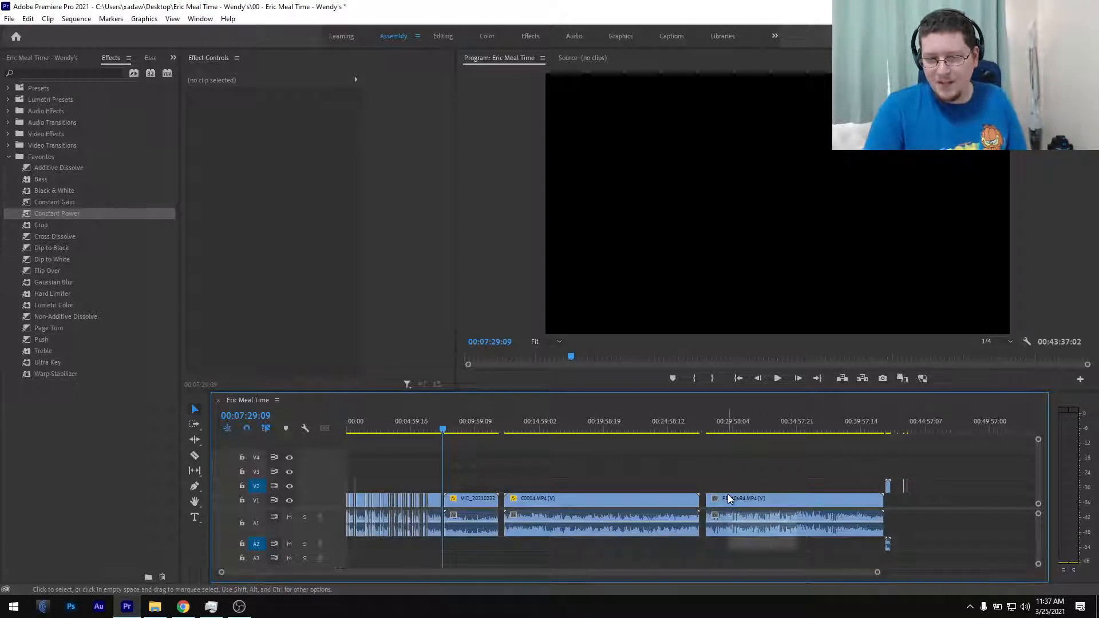
- Check a frame of C0004.MP4 and one of VID_20210222_140850.mp4, and save the project
{"action": "left_click", "coordinate": [525, 431]}
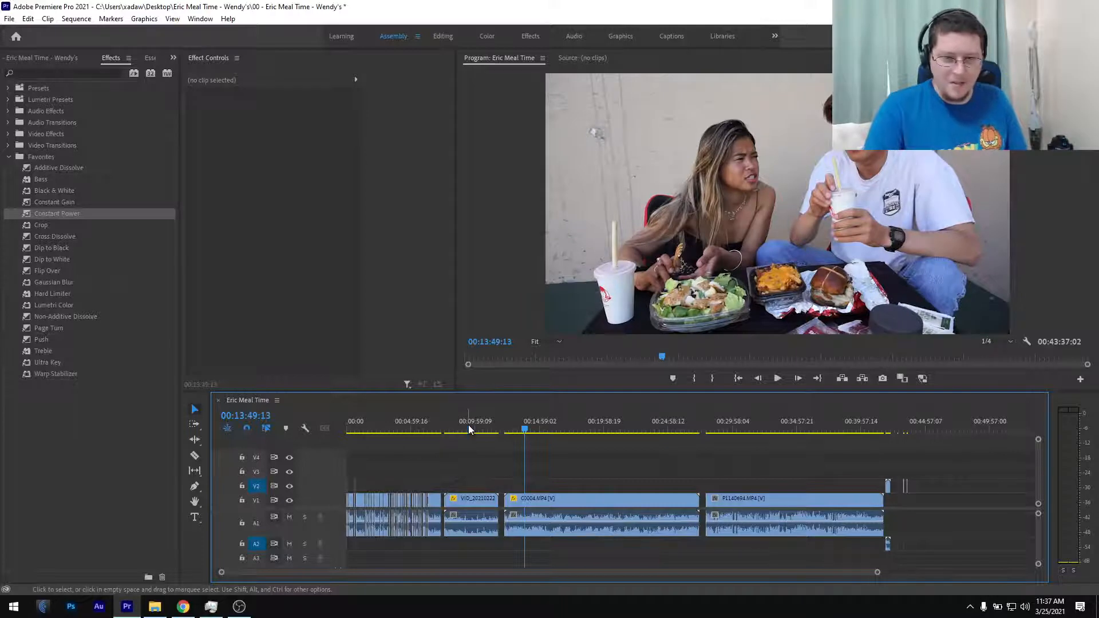
{"action": "left_click", "coordinate": [467, 429]}
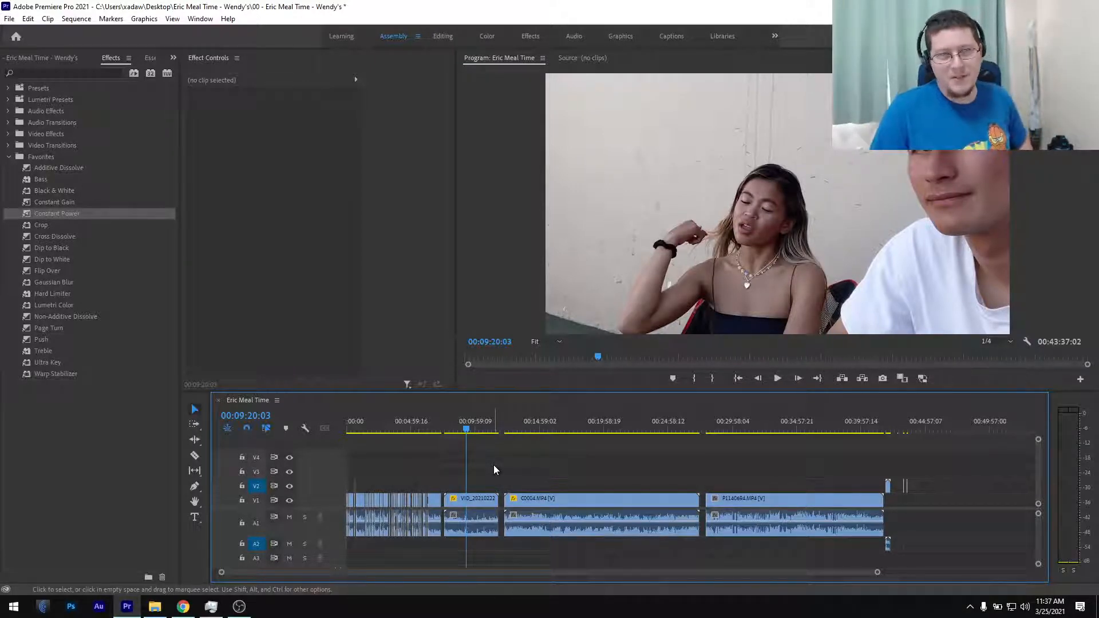
{"action": "key", "text": "ctrl+s"}
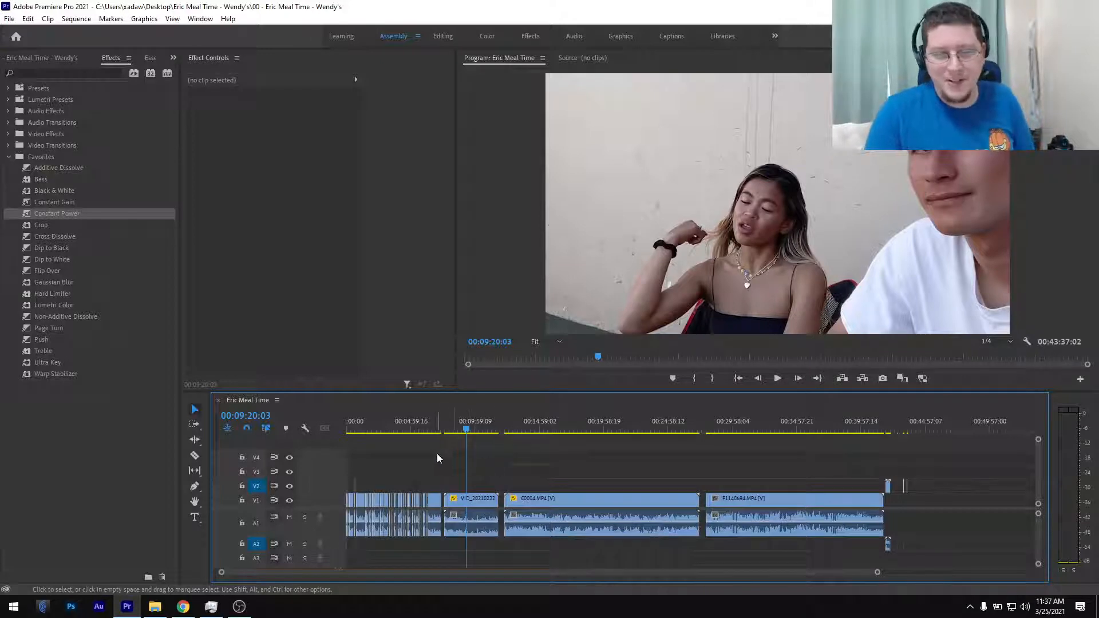
- Play the opening of VID_20210222_140850.mp4 to review its content and audio level
{"action": "scroll", "coordinate": [461, 459], "scroll_direction": "up", "scroll_amount": 10}
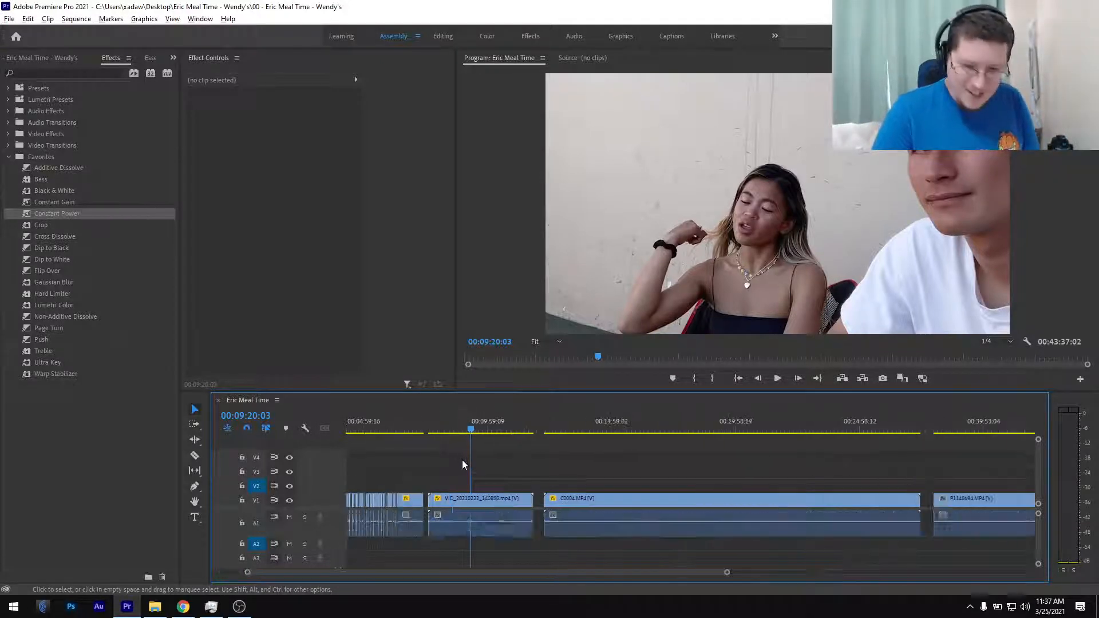
{"action": "scroll", "coordinate": [476, 458], "scroll_direction": "up", "scroll_amount": 6}
{"action": "scroll", "coordinate": [519, 457], "scroll_direction": "up", "scroll_amount": 5}
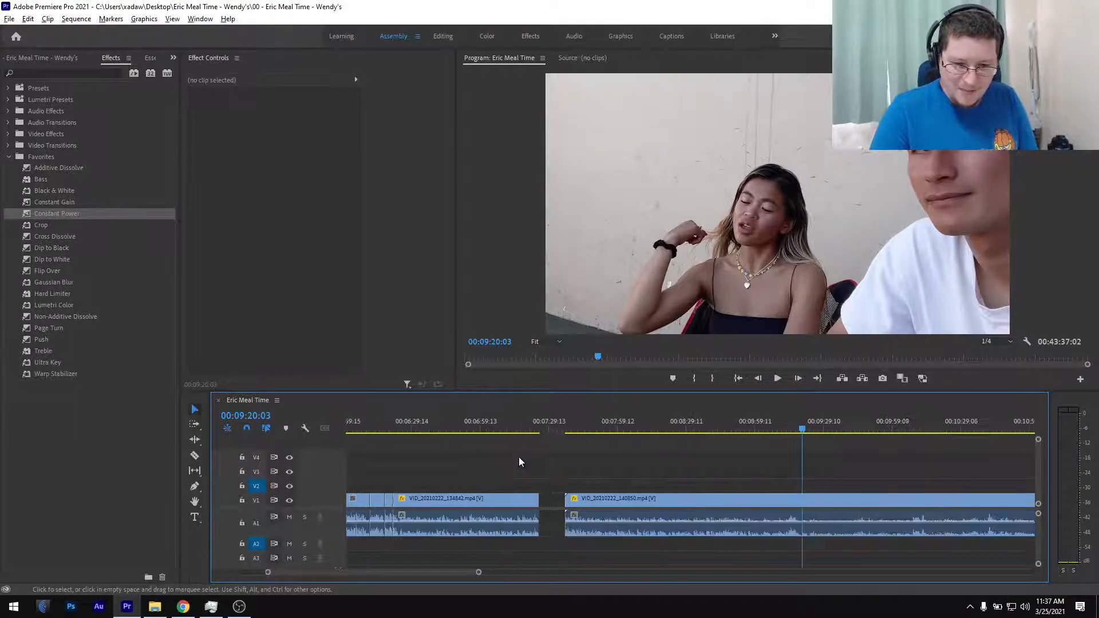
{"action": "left_click", "coordinate": [608, 427]}
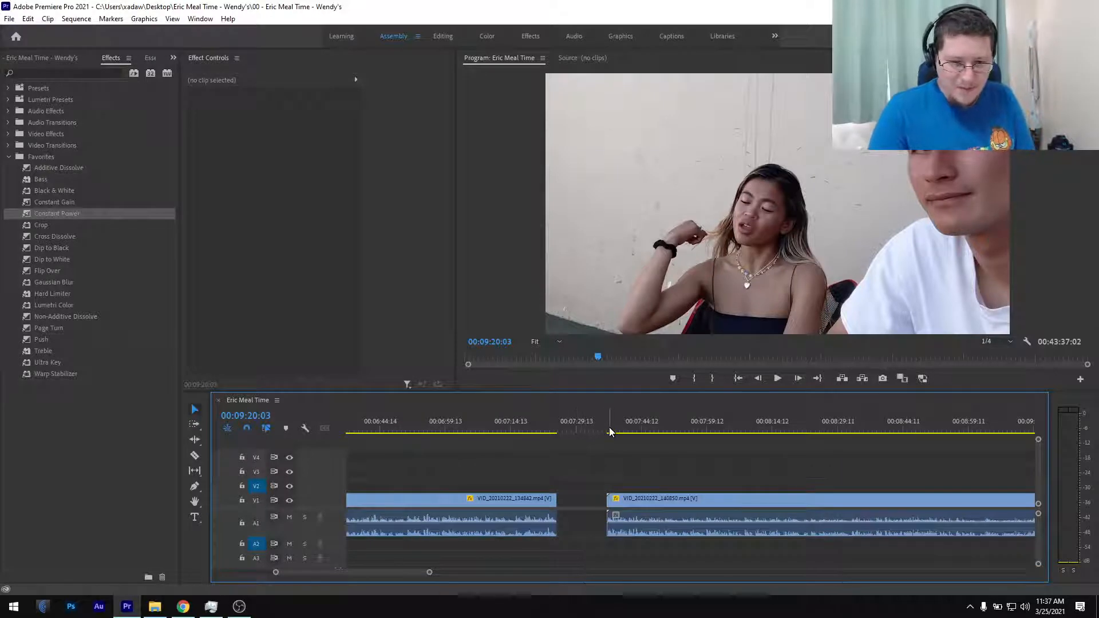
{"action": "key", "text": "space"}
{"action": "scroll", "coordinate": [626, 481], "scroll_direction": "up", "scroll_amount": 5}
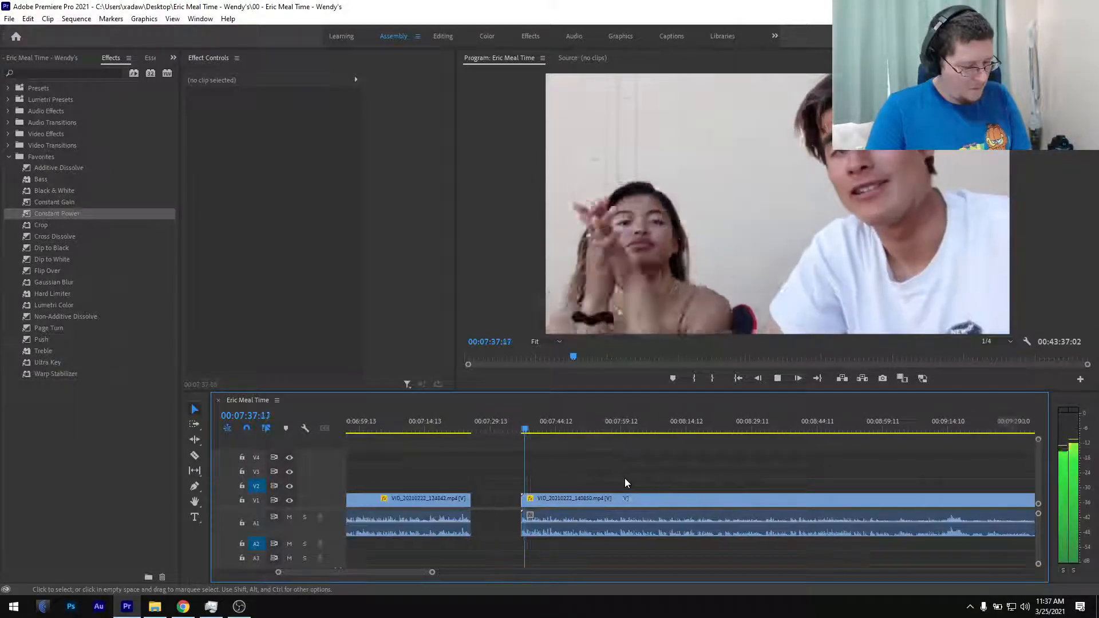
{"action": "scroll", "coordinate": [564, 477], "scroll_direction": "down", "scroll_amount": 10}
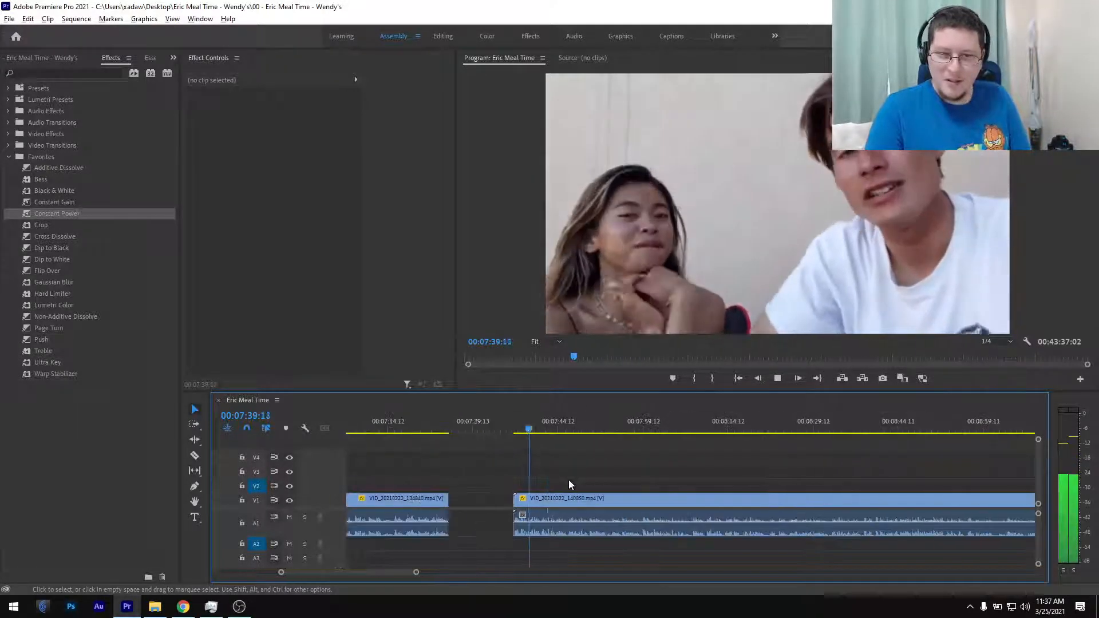
- Play VID_20210222_140850.mp4 from shortly before 00:07:59 and stop at 00:08:03:01
{"action": "left_click", "coordinate": [503, 427]}
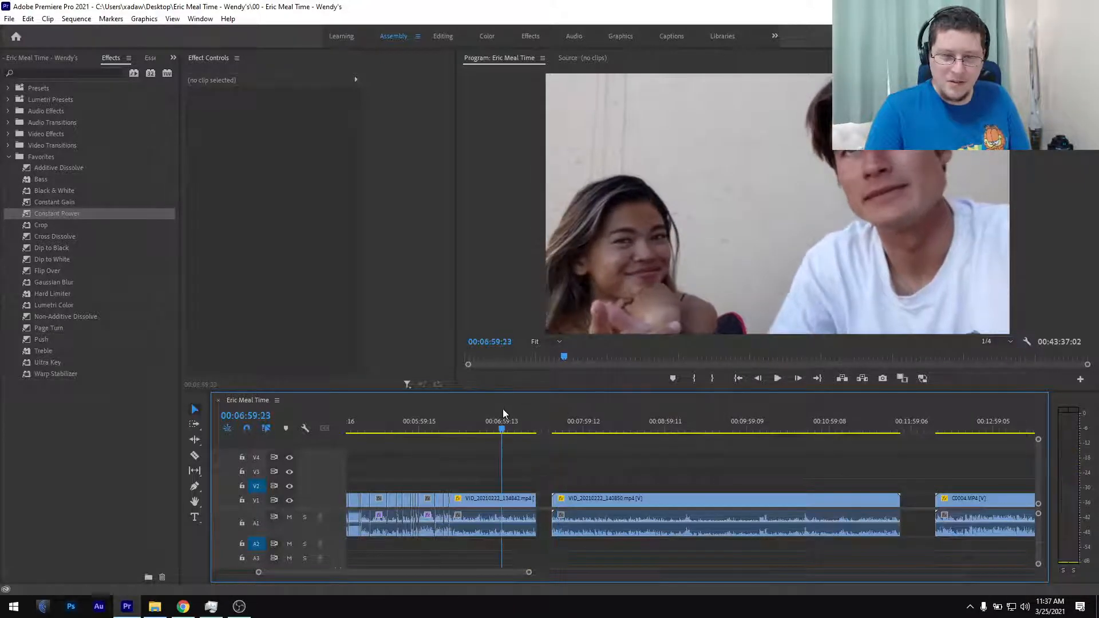
{"action": "left_click", "coordinate": [582, 430]}
{"action": "scroll", "coordinate": [622, 470], "scroll_direction": "up", "scroll_amount": 3}
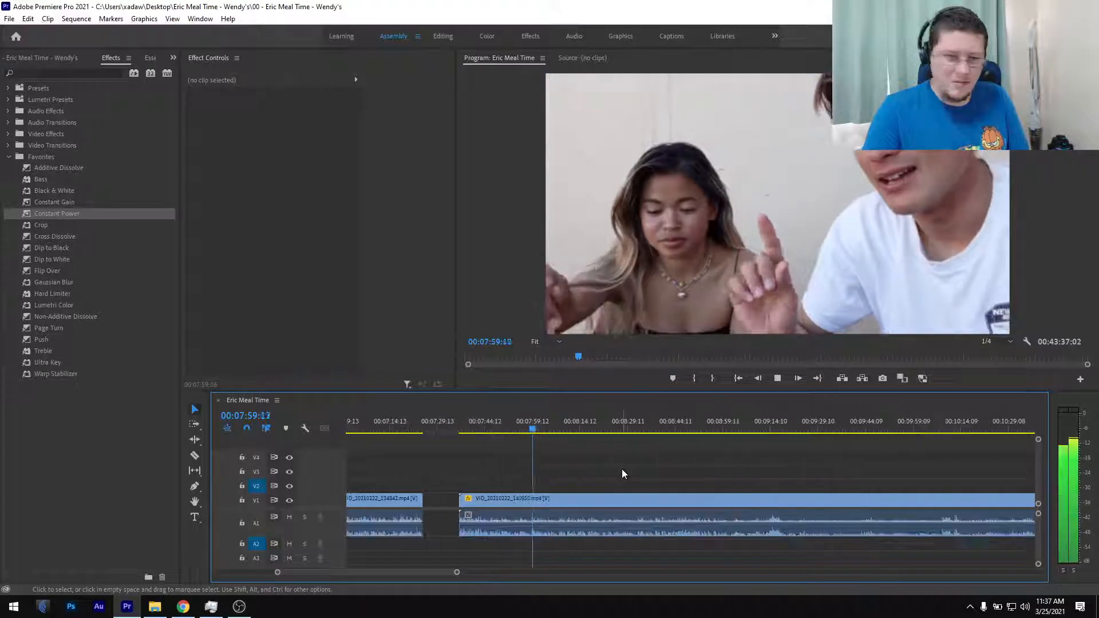
{"action": "scroll", "coordinate": [621, 471], "scroll_direction": "down", "scroll_amount": 3}
{"action": "scroll", "coordinate": [621, 469], "scroll_direction": "up", "scroll_amount": 3}
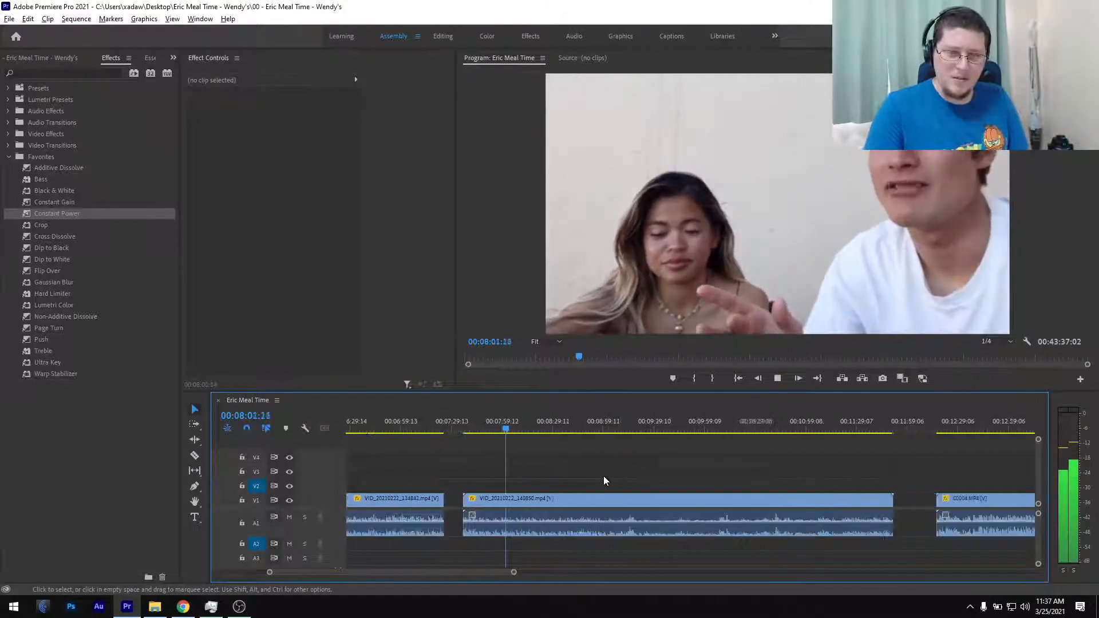
{"action": "key", "text": "space"}
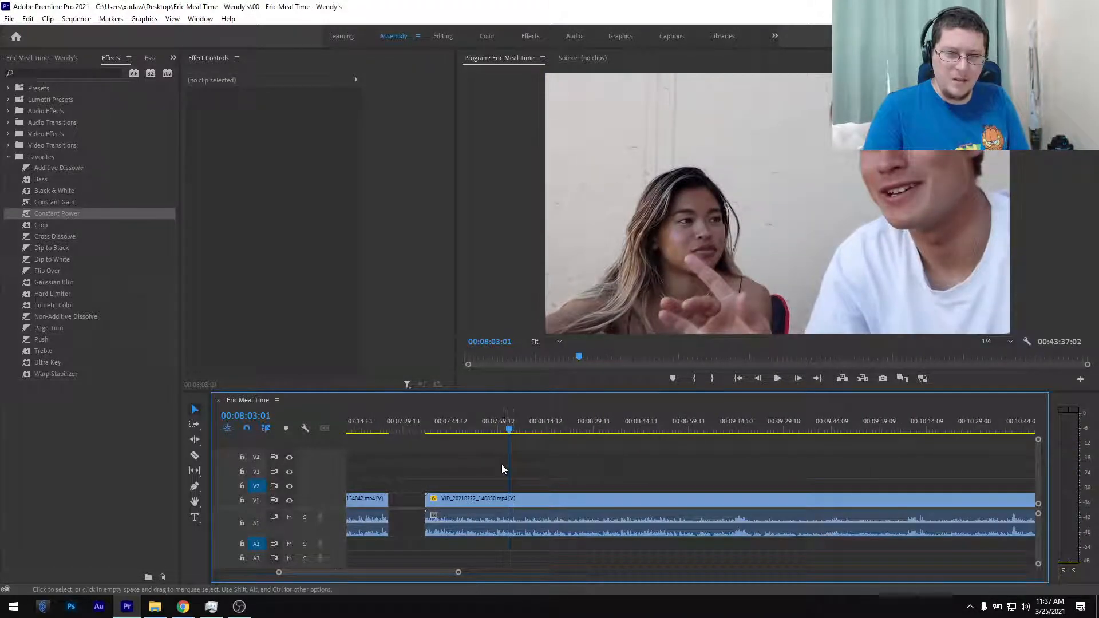
- Move C0004.MP4's video up to track V2 and its audio down to track A2
{"action": "scroll", "coordinate": [566, 498], "scroll_direction": "down", "scroll_amount": 5}
{"action": "scroll", "coordinate": [566, 502], "scroll_direction": "down", "scroll_amount": 4}
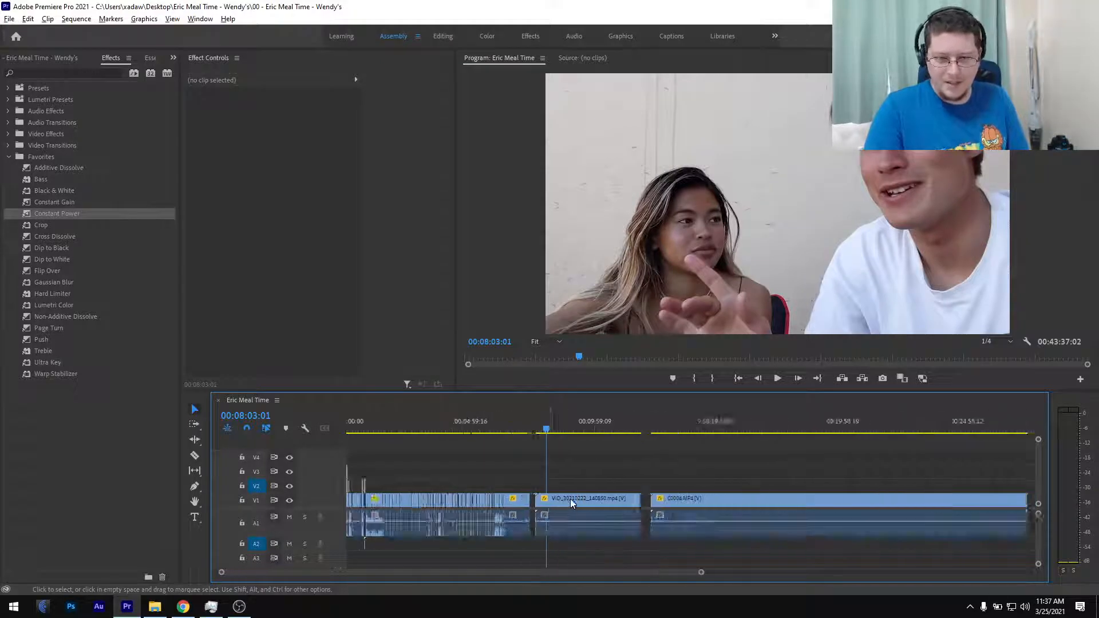
{"action": "scroll", "coordinate": [678, 470], "scroll_direction": "down", "scroll_amount": 2}
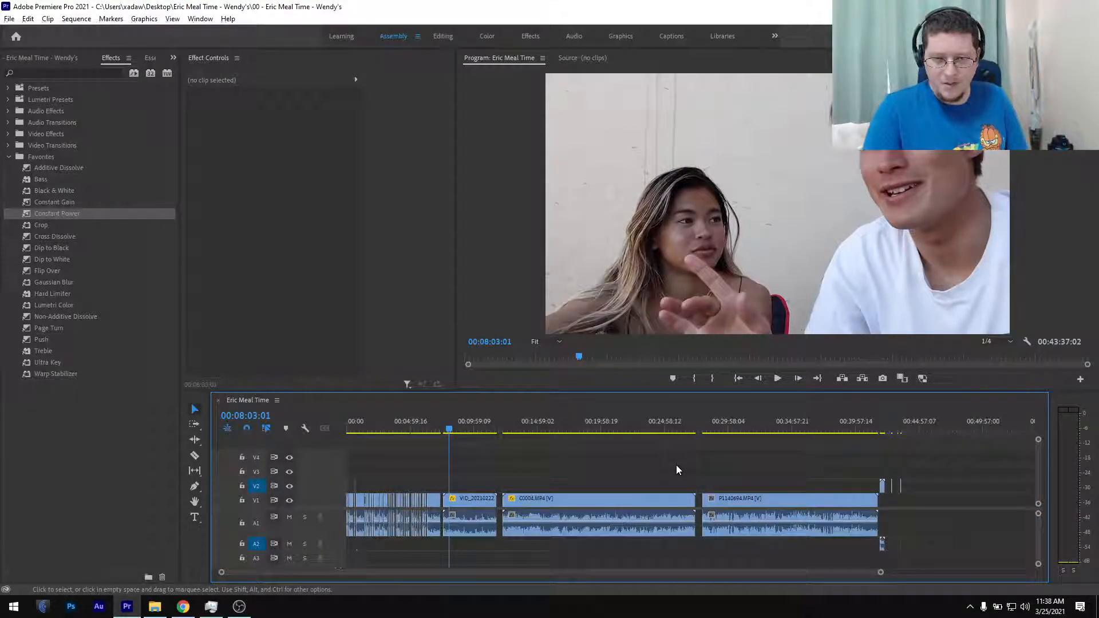
{"action": "left_click_drag", "start_coordinate": [620, 499], "coordinate": [622, 491]}
{"action": "left_click_drag", "start_coordinate": [603, 531], "coordinate": [602, 545]}
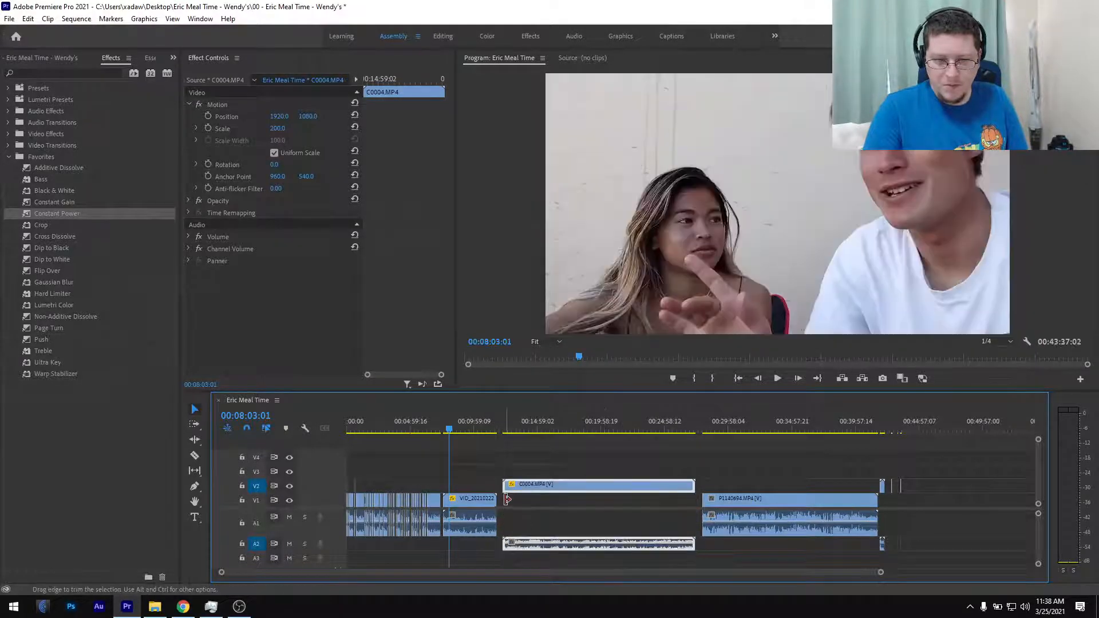
- Move VID_20210222_140850.mp4 later on V1, placing it just before P1140694.MP4
{"action": "left_click_drag", "start_coordinate": [472, 501], "coordinate": [581, 496]}
{"action": "left_click", "coordinate": [651, 502]}
{"action": "scroll", "coordinate": [652, 503], "scroll_direction": "up", "scroll_amount": 4}
{"action": "left_click_drag", "start_coordinate": [651, 503], "coordinate": [664, 505]}
{"action": "scroll", "coordinate": [546, 504], "scroll_direction": "down", "scroll_amount": 4}
{"action": "scroll", "coordinate": [548, 504], "scroll_direction": "up", "scroll_amount": 2}
- Return C0004.MP4 to tracks V1 and A1, ahead of VID_20210222_140850.mp4
{"action": "left_click_drag", "start_coordinate": [524, 487], "coordinate": [533, 503]}
{"action": "left_click_drag", "start_coordinate": [520, 544], "coordinate": [527, 517]}
{"action": "scroll", "coordinate": [525, 513], "scroll_direction": "down", "scroll_amount": 3}
- Scrub through the reordered clips as far as 00:28:37:10 in P1140694.MP4 and return to 00:15:32:21 in C0004.MP4
{"action": "left_click", "coordinate": [545, 429]}
{"action": "left_click_drag", "start_coordinate": [545, 434], "coordinate": [711, 448]}
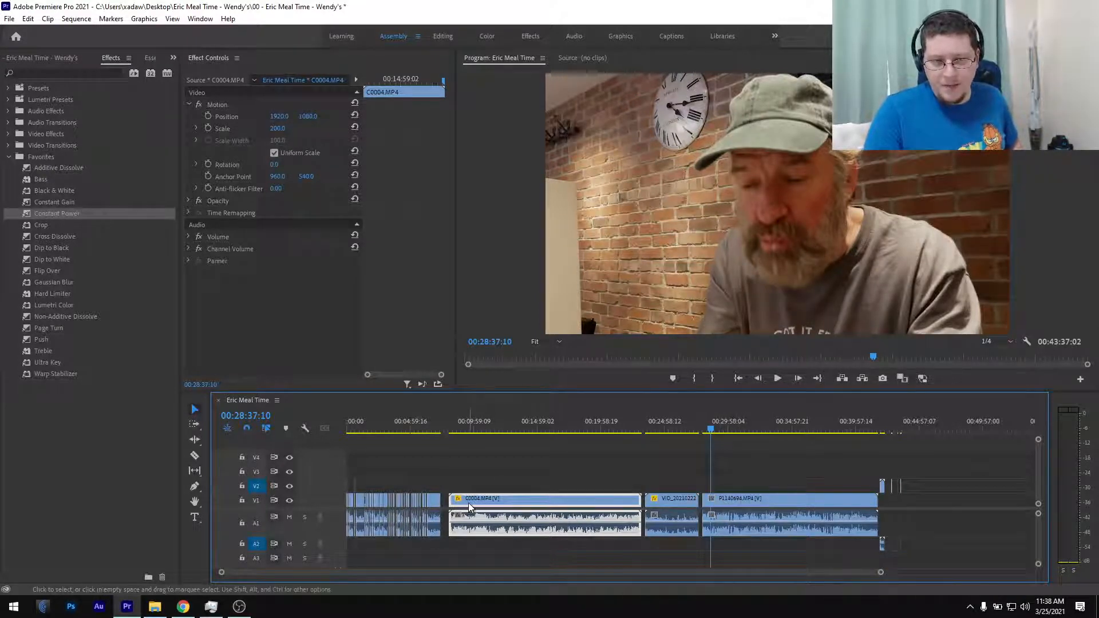
{"action": "left_click", "coordinate": [544, 428]}
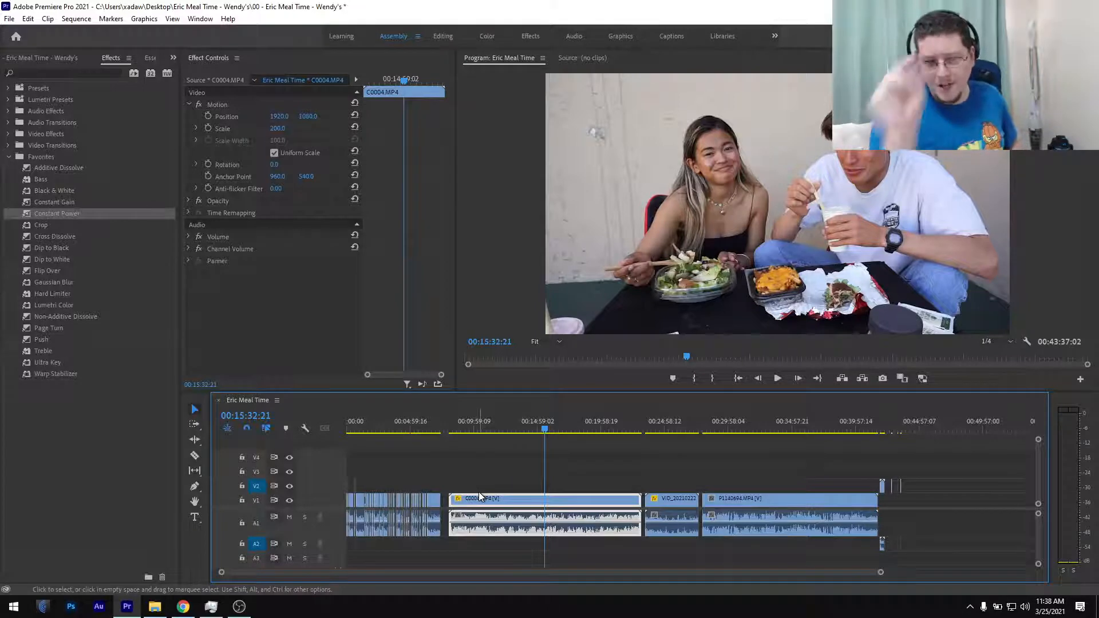
- Move the playhead to 00:24:37:12 in the second VID_20210222 clip and save the project
{"action": "left_click", "coordinate": [659, 426]}
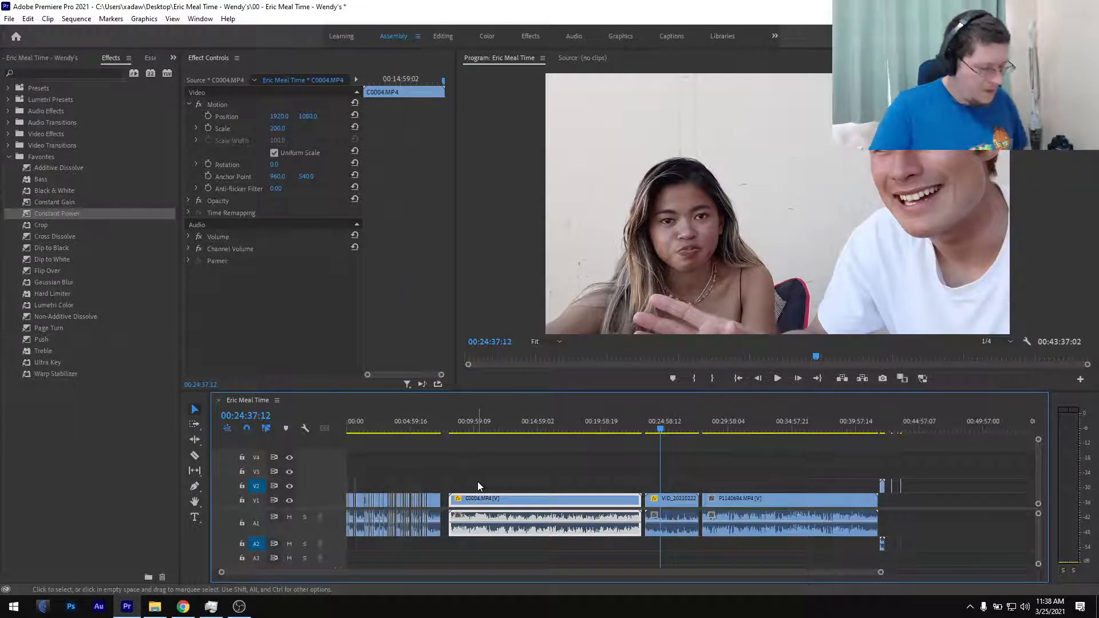
{"action": "key", "text": "ctrl+s"}
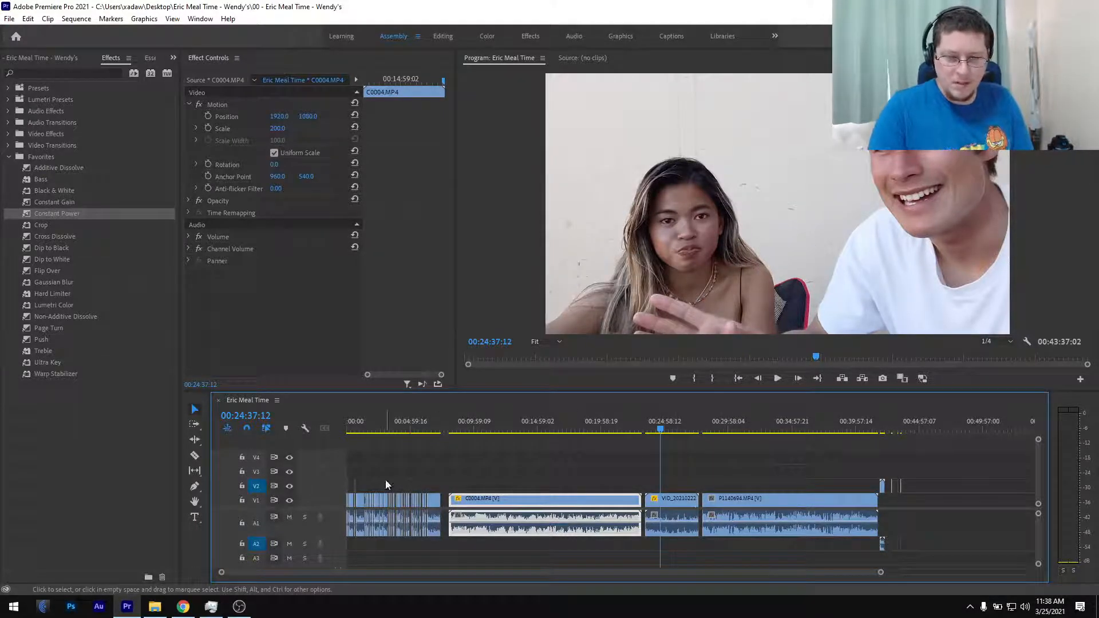
{"action": "scroll", "coordinate": [427, 477], "scroll_direction": "up", "scroll_amount": 2}
{"action": "scroll", "coordinate": [435, 484], "scroll_direction": "down", "scroll_amount": 2}
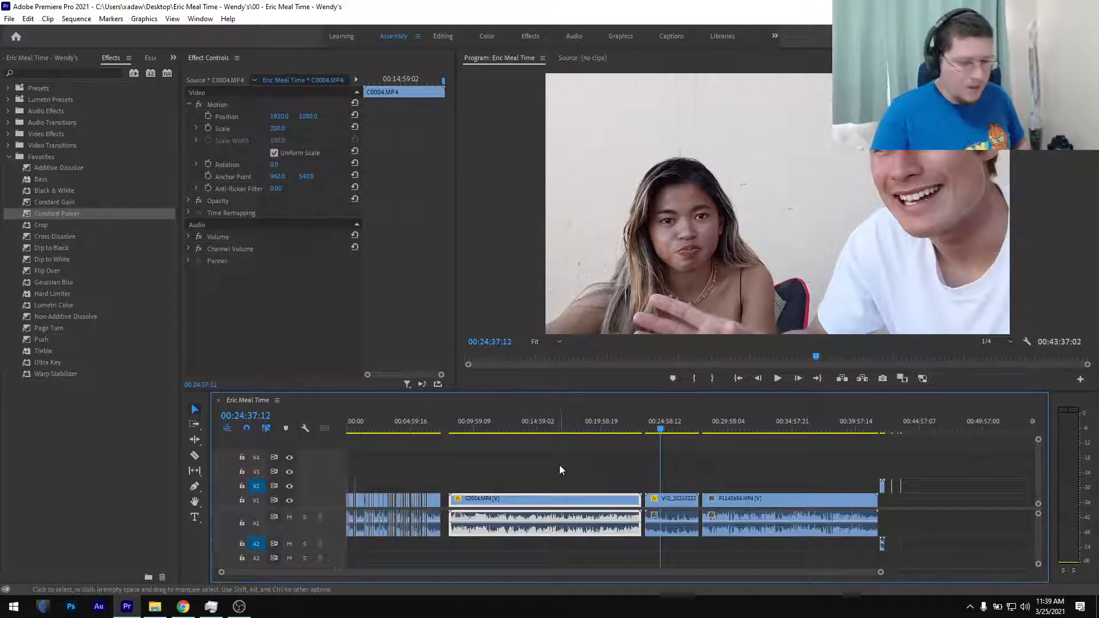
{"action": "left_click_drag", "start_coordinate": [471, 497], "coordinate": [470, 488]}
{"action": "left_click_drag", "start_coordinate": [469, 534], "coordinate": [470, 543]}
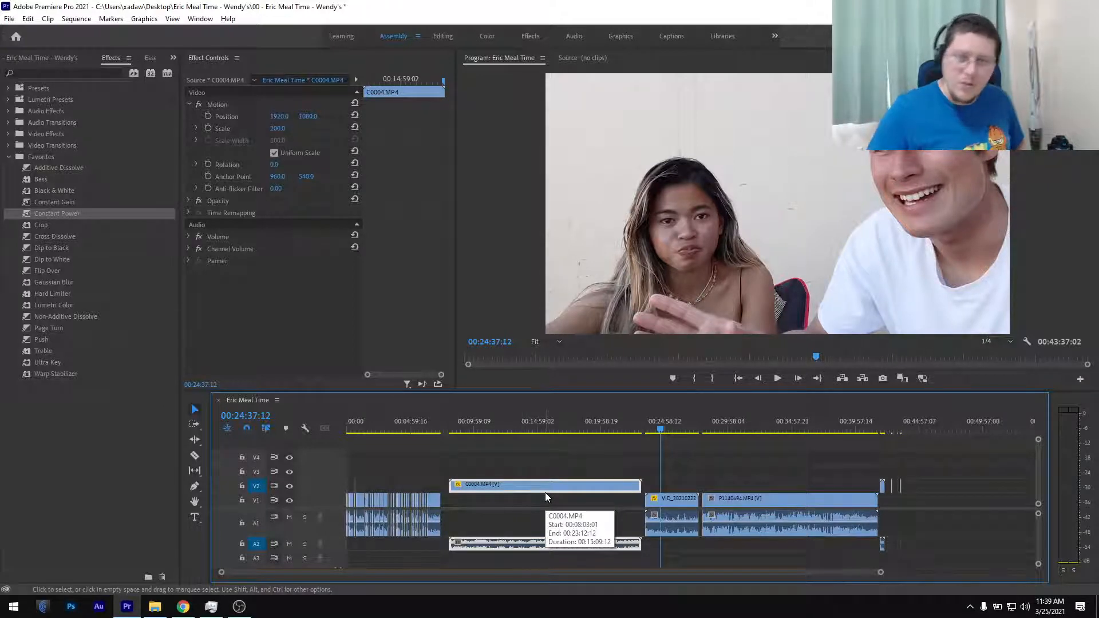
{"action": "key", "text": "ctrl+z"}
{"action": "key", "text": "ctrl+z"}
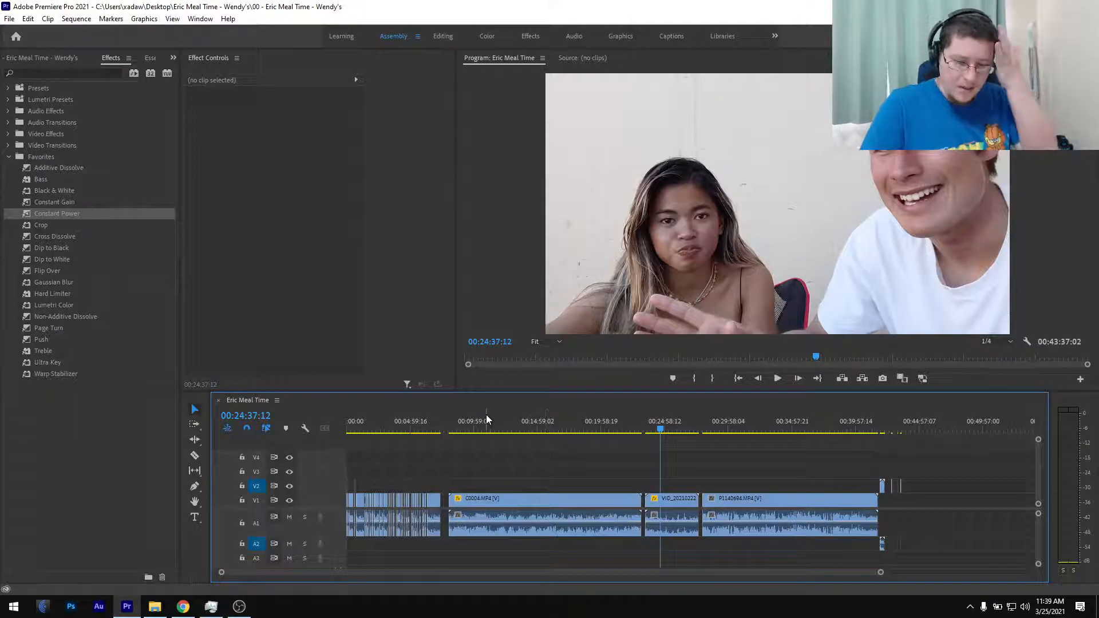
- Add a timeline marker, place it at 00:08:03:01 at the start of C0004.MP4, and look through its settings
{"action": "left_click", "coordinate": [485, 420]}
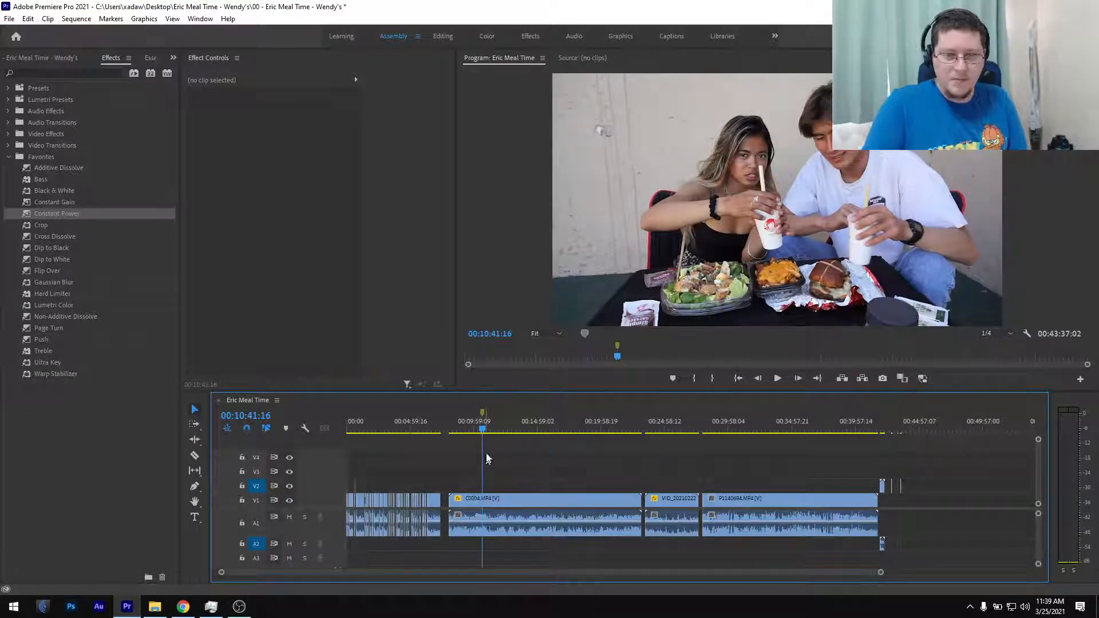
{"action": "left_click", "coordinate": [503, 421]}
{"action": "double_click", "coordinate": [449, 414]}
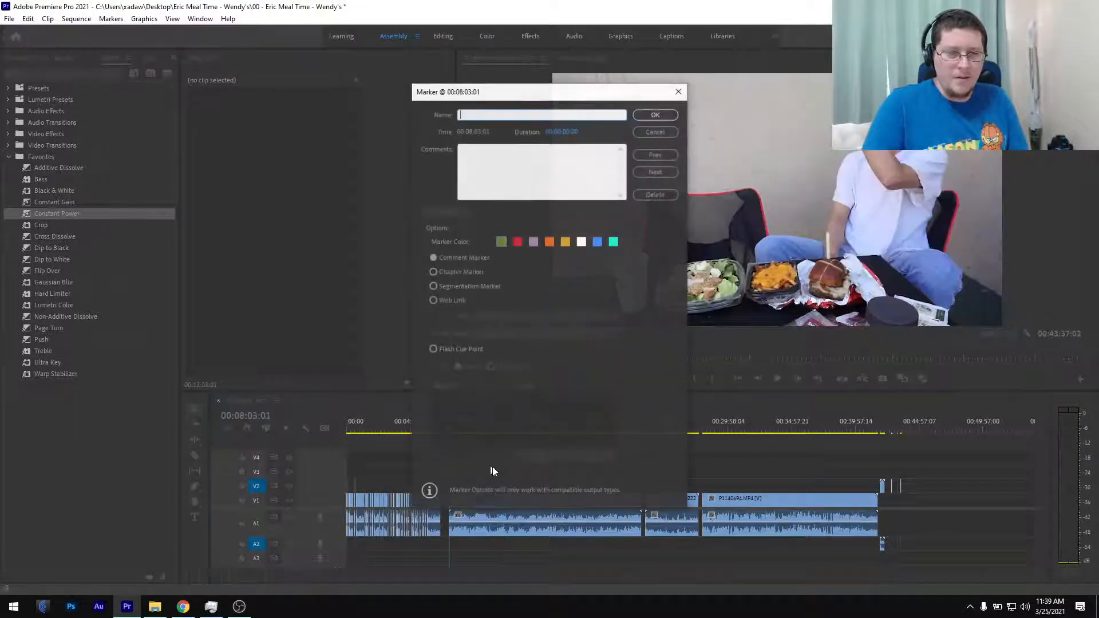
{"action": "left_click", "coordinate": [487, 160]}
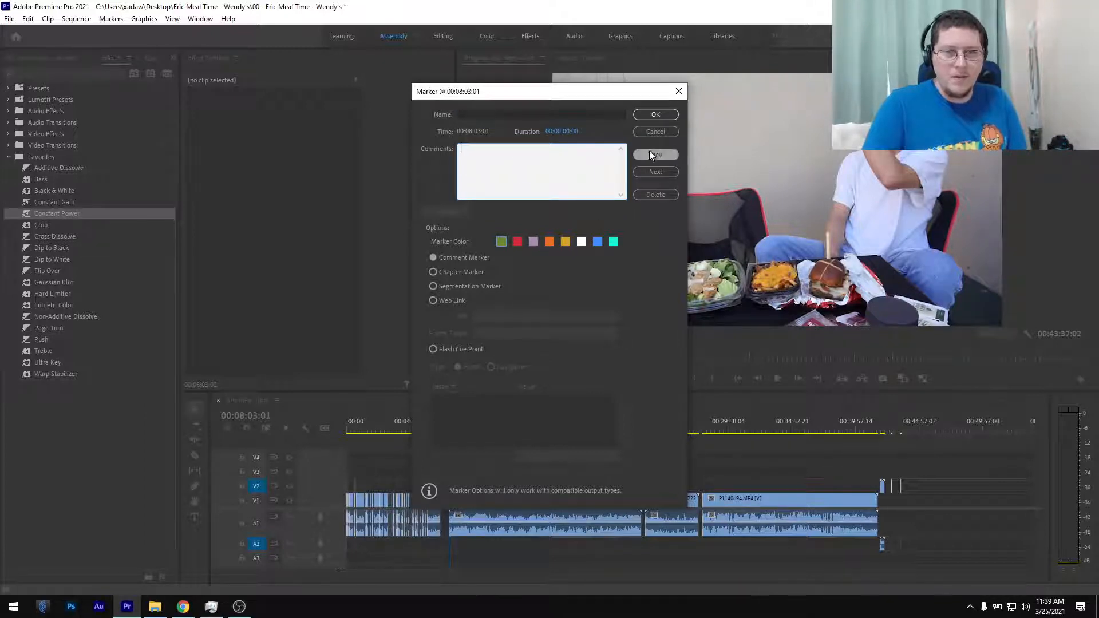
{"action": "left_click", "coordinate": [655, 131]}
{"action": "left_click", "coordinate": [173, 58]}
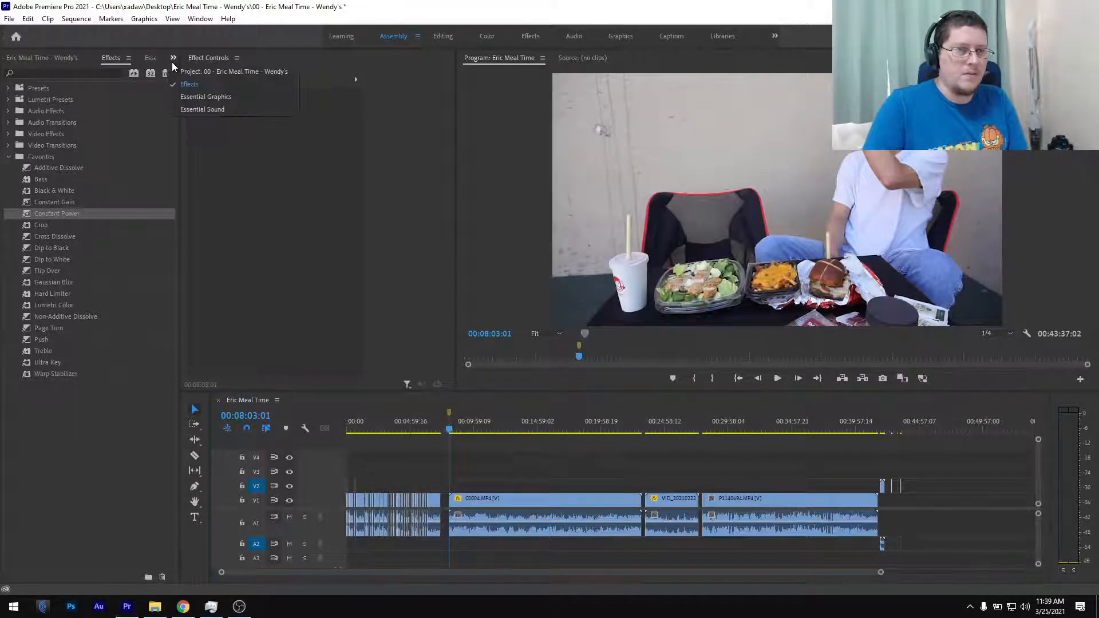
{"action": "left_click", "coordinate": [173, 67]}
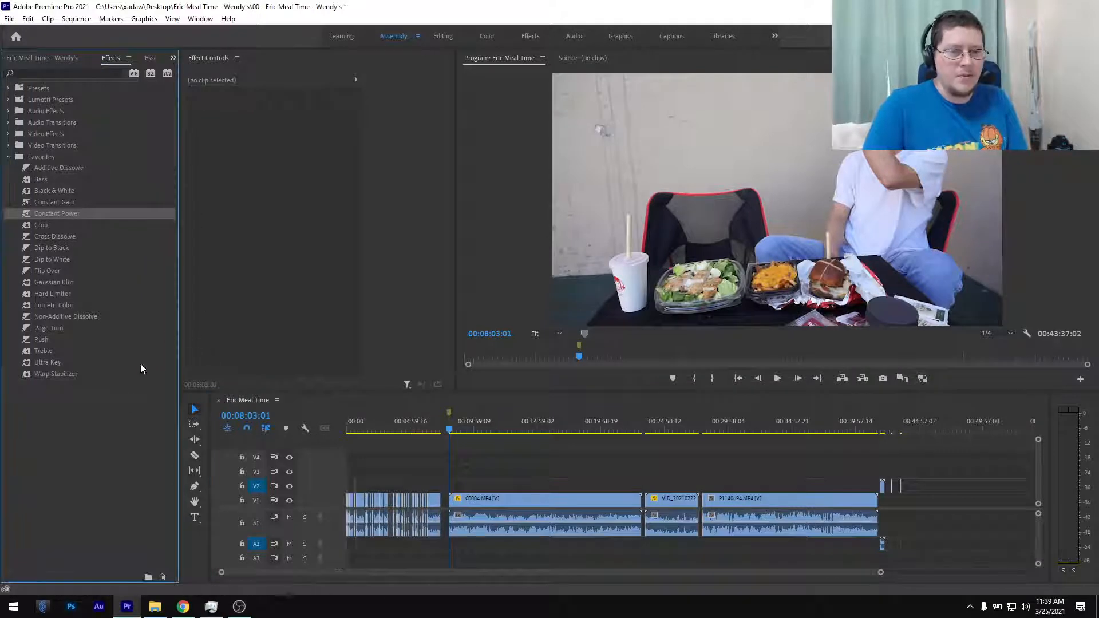
{"action": "left_click", "coordinate": [125, 450]}
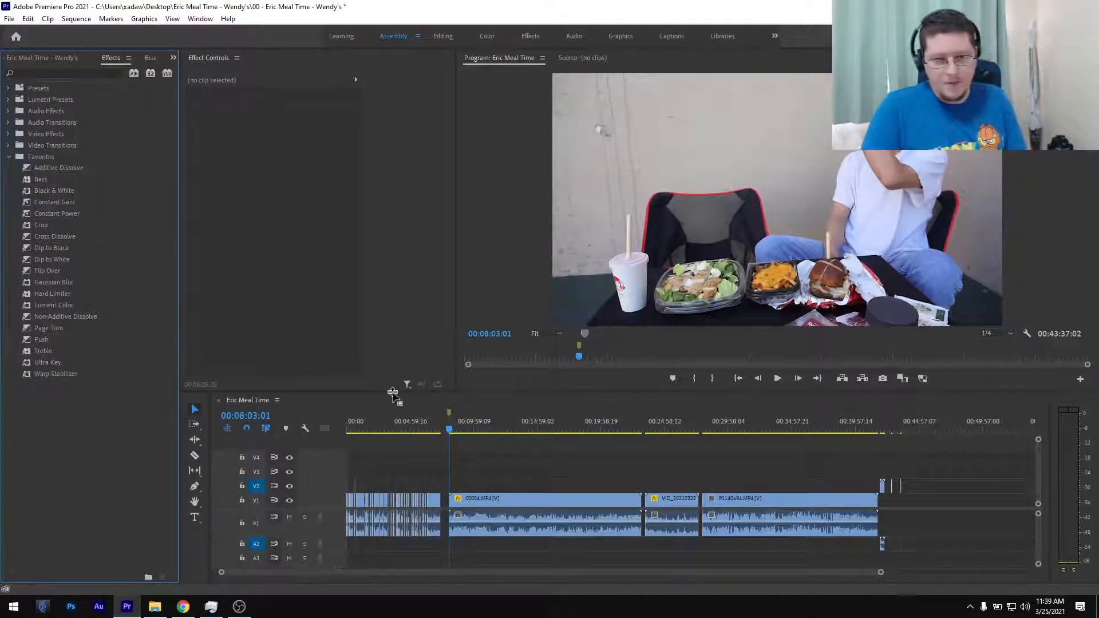
- Delete the marker at 00:08:03:01 and save the project
{"action": "double_click", "coordinate": [449, 412]}
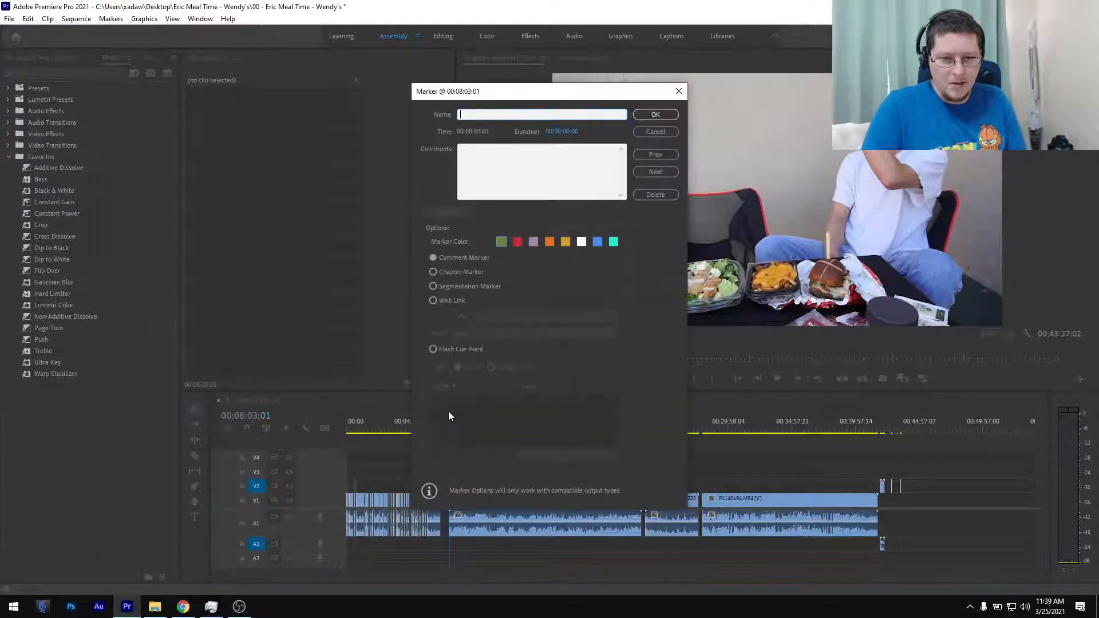
{"action": "left_click", "coordinate": [664, 195]}
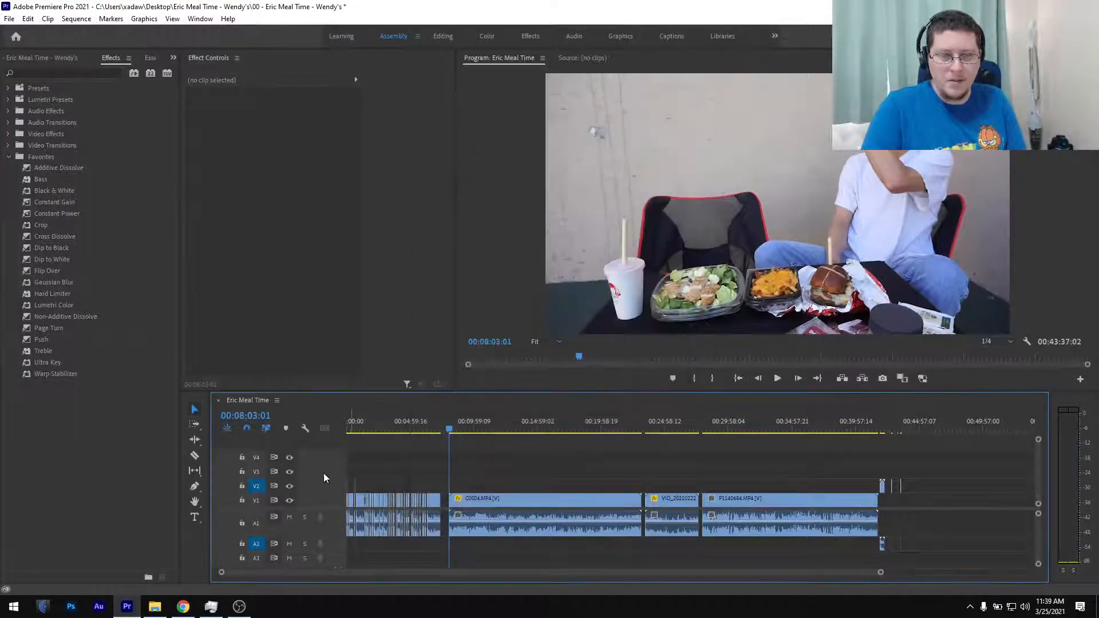
{"action": "key", "text": "ctrl+s"}
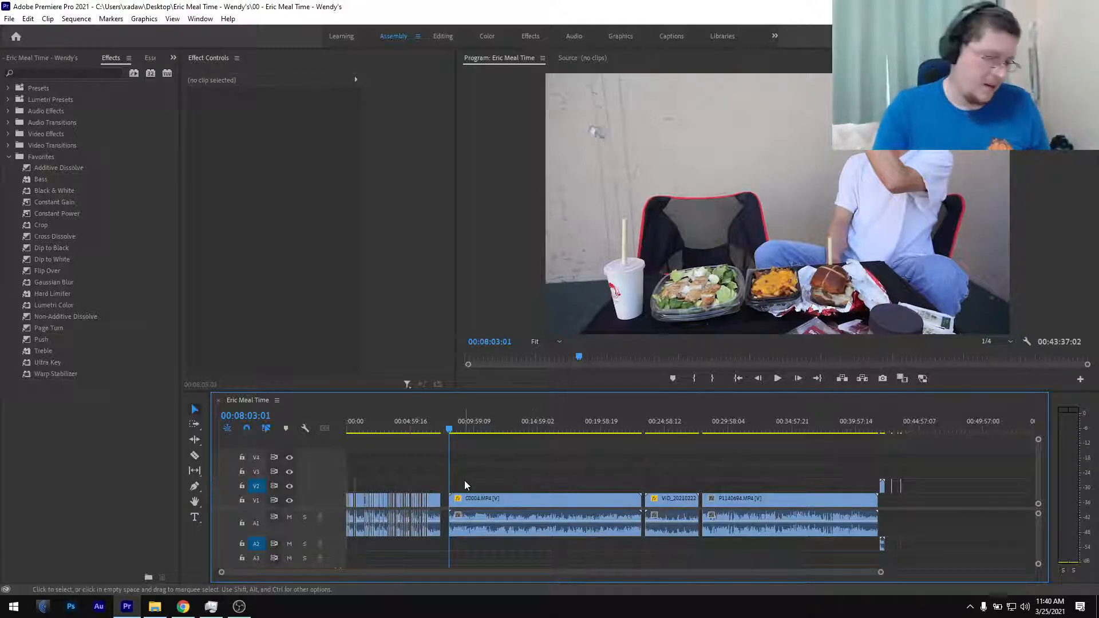
- Move C0004.MP4 earlier on V1, closer to VID_20210222_134842.mp4, and play its opening up to 00:07:51:06
{"action": "scroll", "coordinate": [444, 481], "scroll_direction": "up", "scroll_amount": 10}
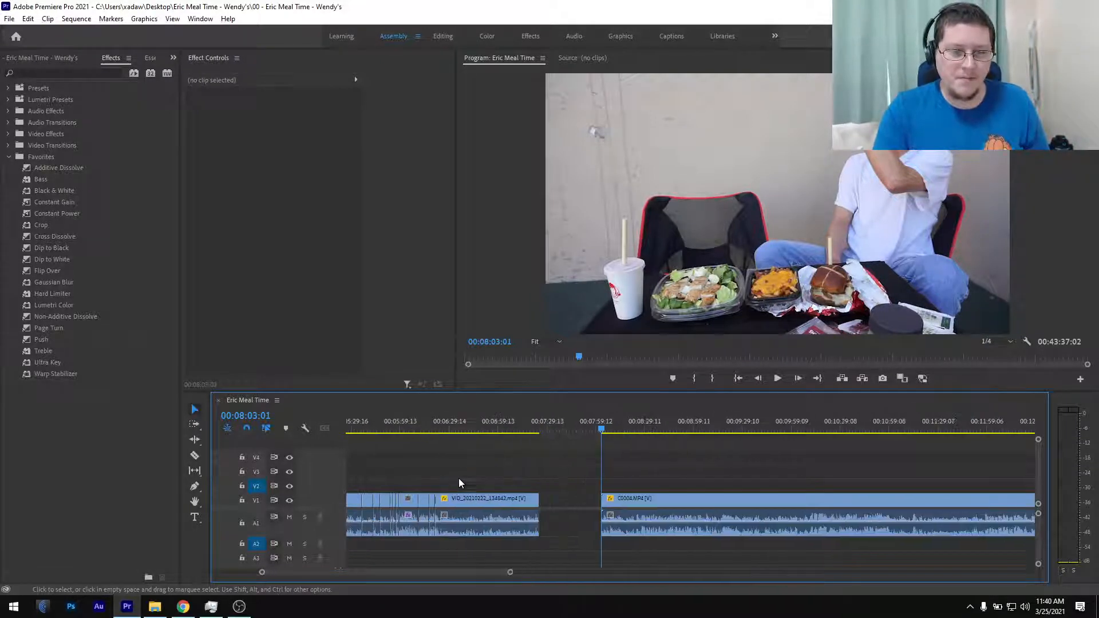
{"action": "left_click_drag", "start_coordinate": [631, 497], "coordinate": [592, 509]}
{"action": "left_click", "coordinate": [568, 421]}
{"action": "key", "text": "space"}
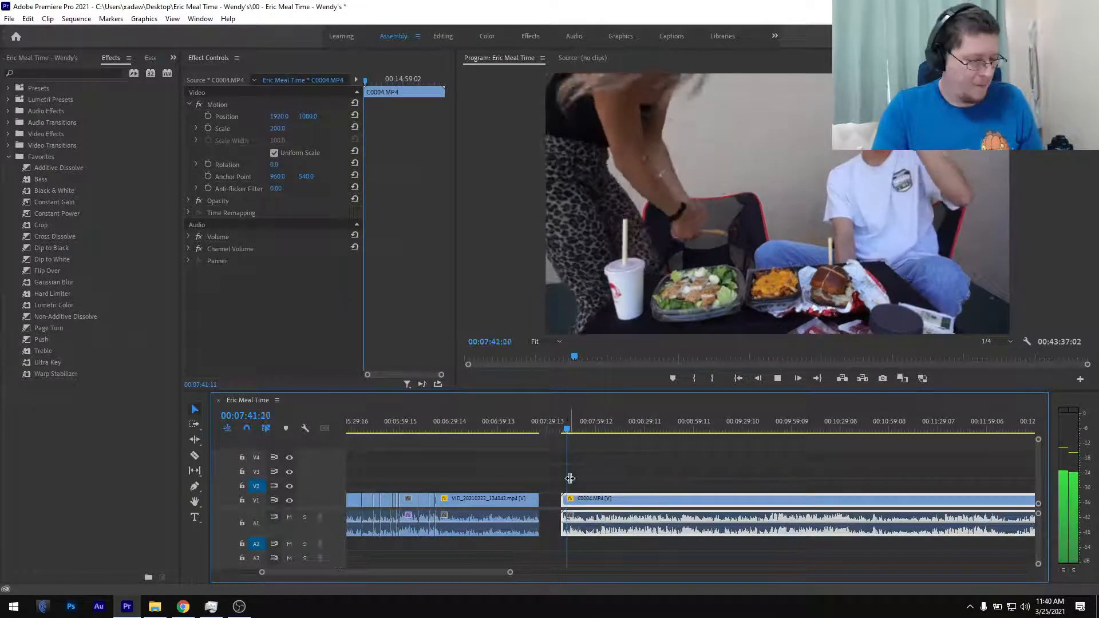
{"action": "scroll", "coordinate": [582, 485], "scroll_direction": "up", "scroll_amount": 10}
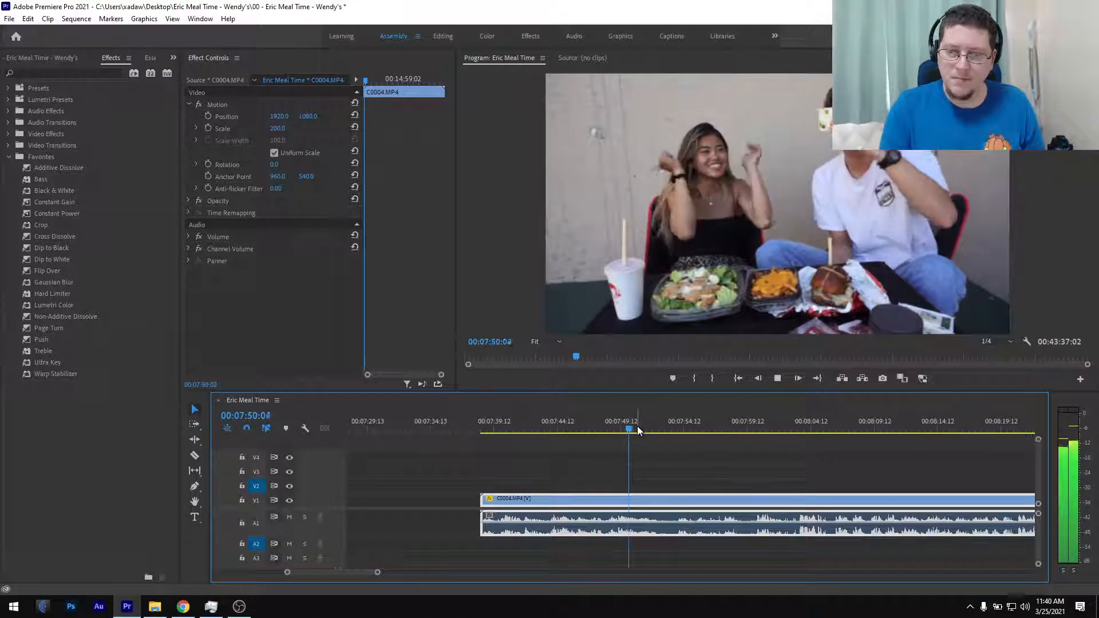
{"action": "key", "text": "space"}
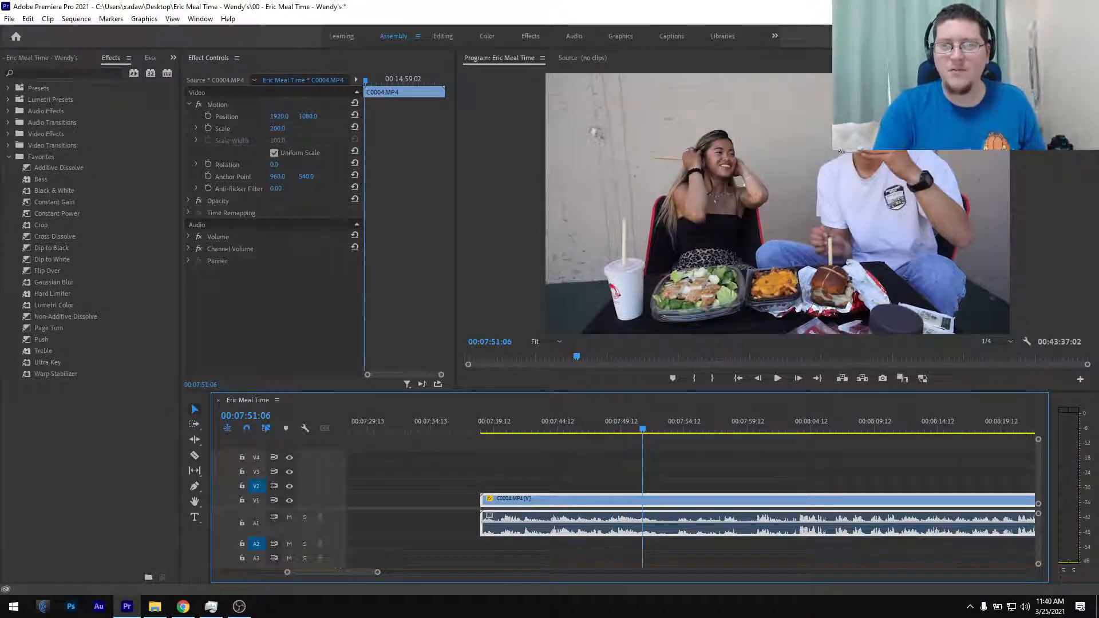
- Play through further parts of C0004.MP4's opening up to 00:08:19:00 to check its picture and sound
{"action": "scroll", "coordinate": [518, 464], "scroll_direction": "down", "scroll_amount": 5}
{"action": "left_click", "coordinate": [484, 425]}
{"action": "key", "text": "space"}
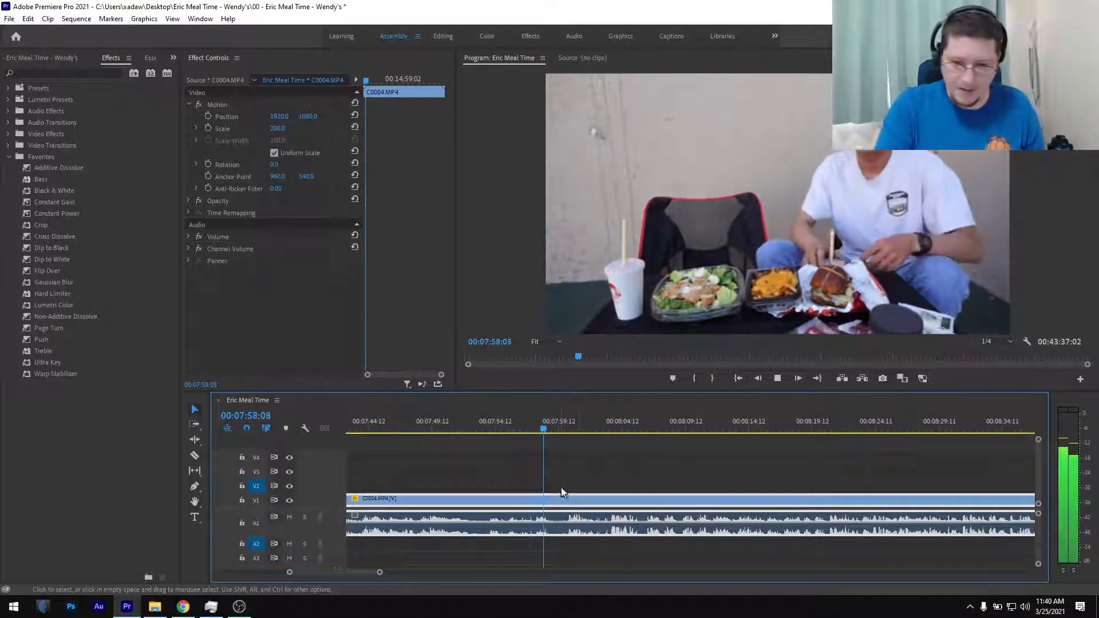
{"action": "left_click", "coordinate": [600, 429]}
{"action": "key", "text": "space"}
{"action": "scroll", "coordinate": [605, 455], "scroll_direction": "down", "scroll_amount": 1}
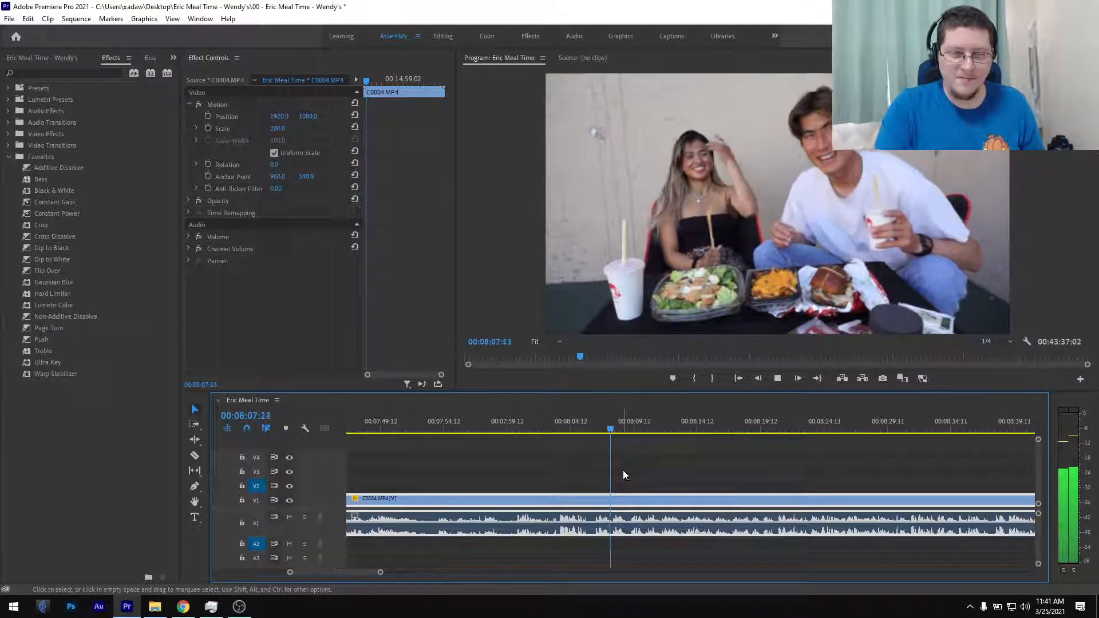
{"action": "scroll", "coordinate": [623, 474], "scroll_direction": "down", "scroll_amount": 1}
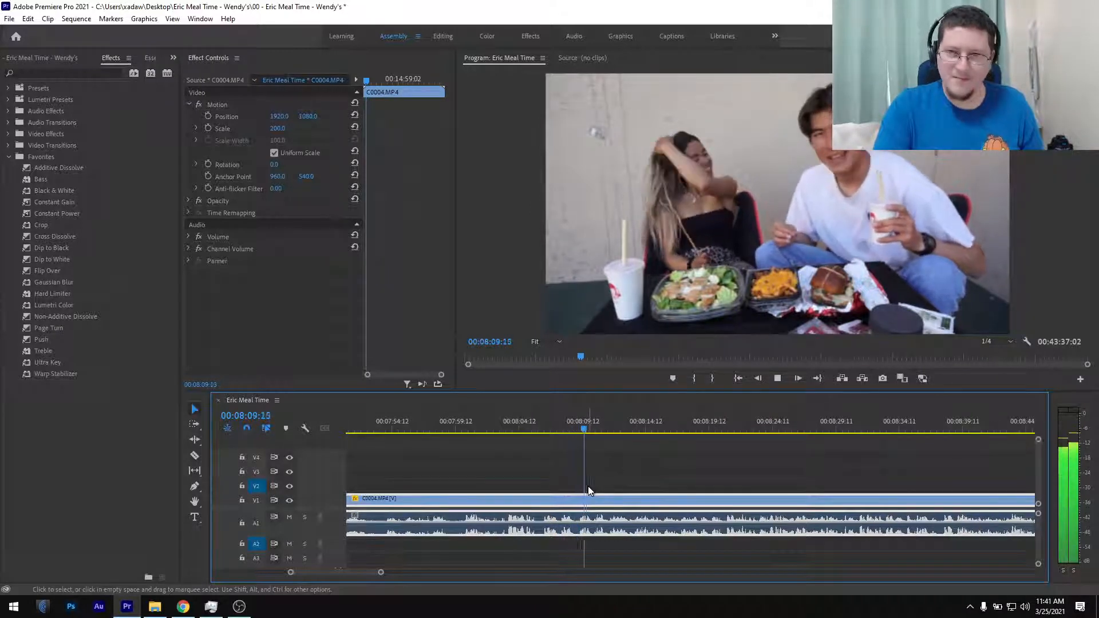
{"action": "scroll", "coordinate": [589, 486], "scroll_direction": "down", "scroll_amount": 1}
{"action": "scroll", "coordinate": [588, 487], "scroll_direction": "down", "scroll_amount": 1}
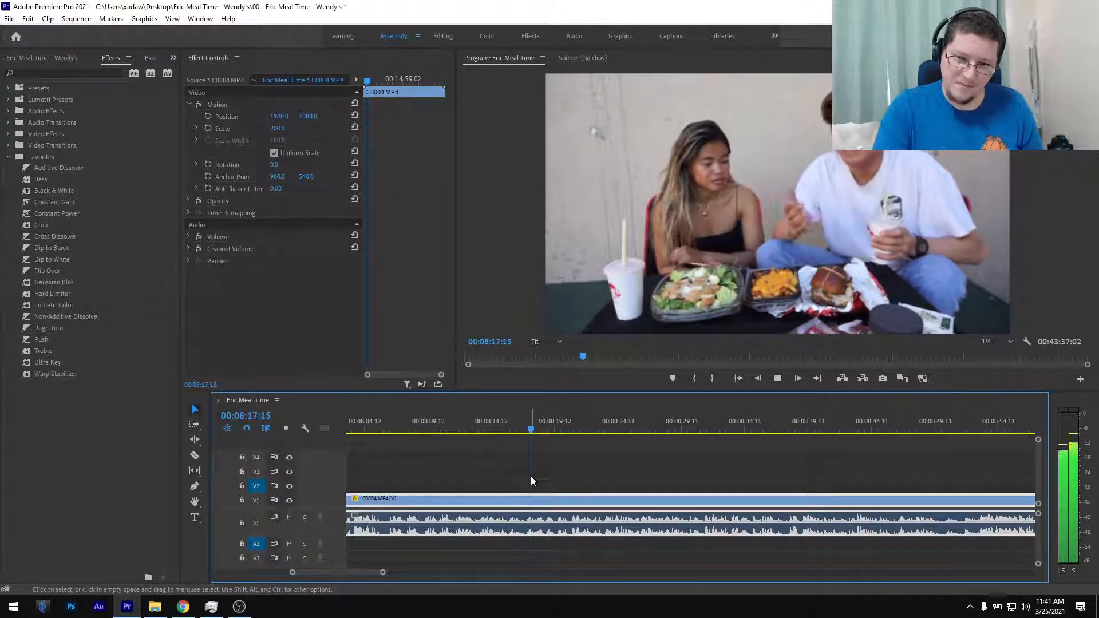
{"action": "key", "text": "space"}
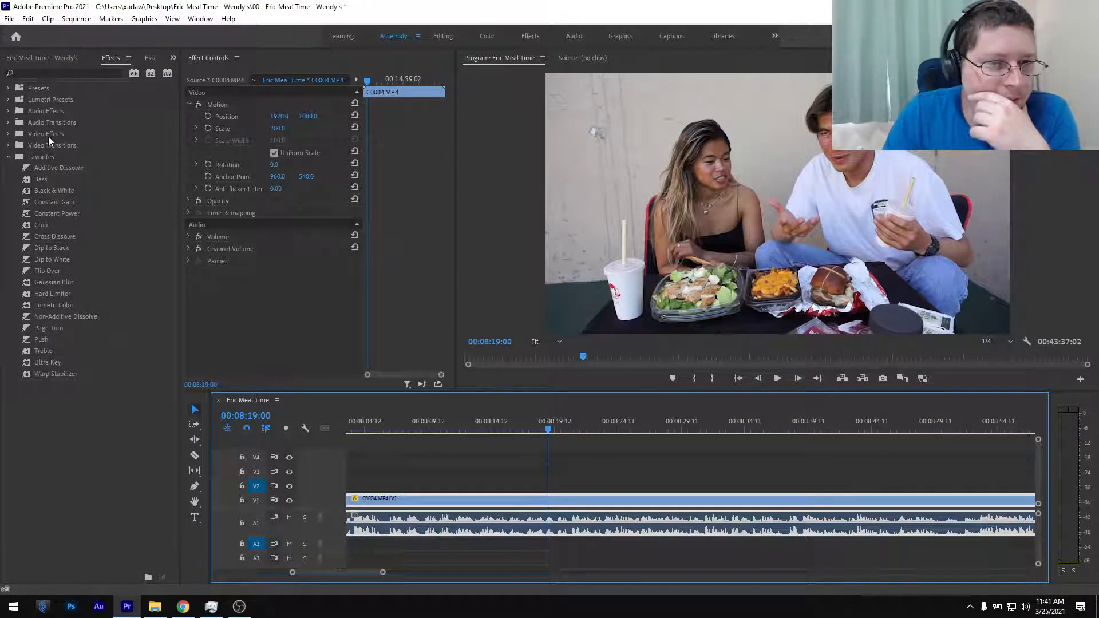
- Search the effects for "rev" and apply DeReverb to C0004.MP4's audio, clearing the search once it is applied
{"action": "left_click", "coordinate": [48, 71]}
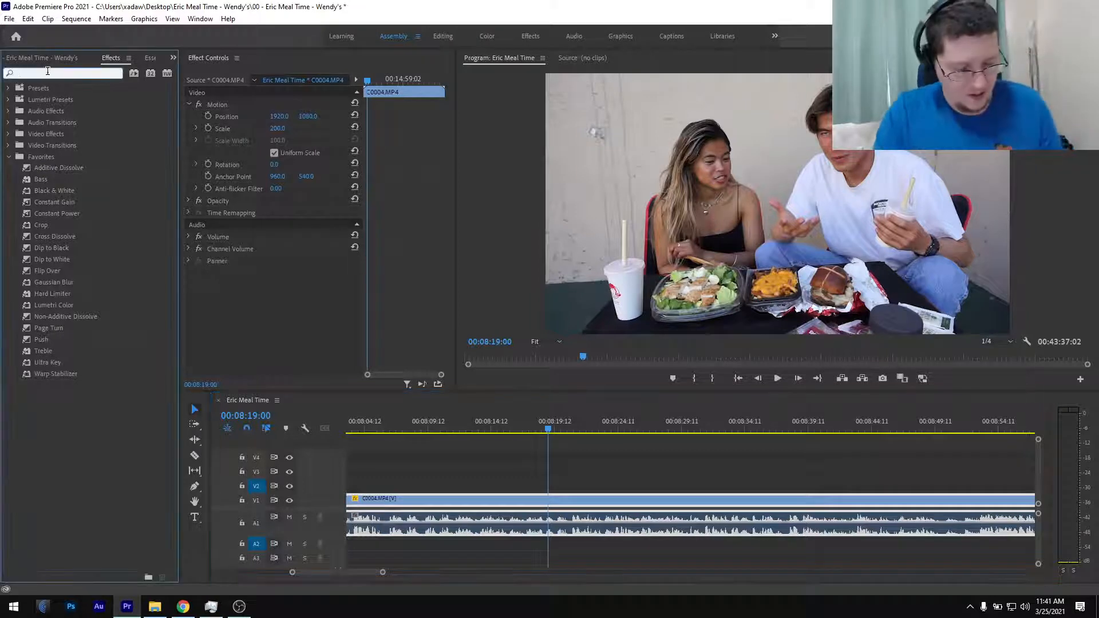
{"action": "type", "text": "deve"}
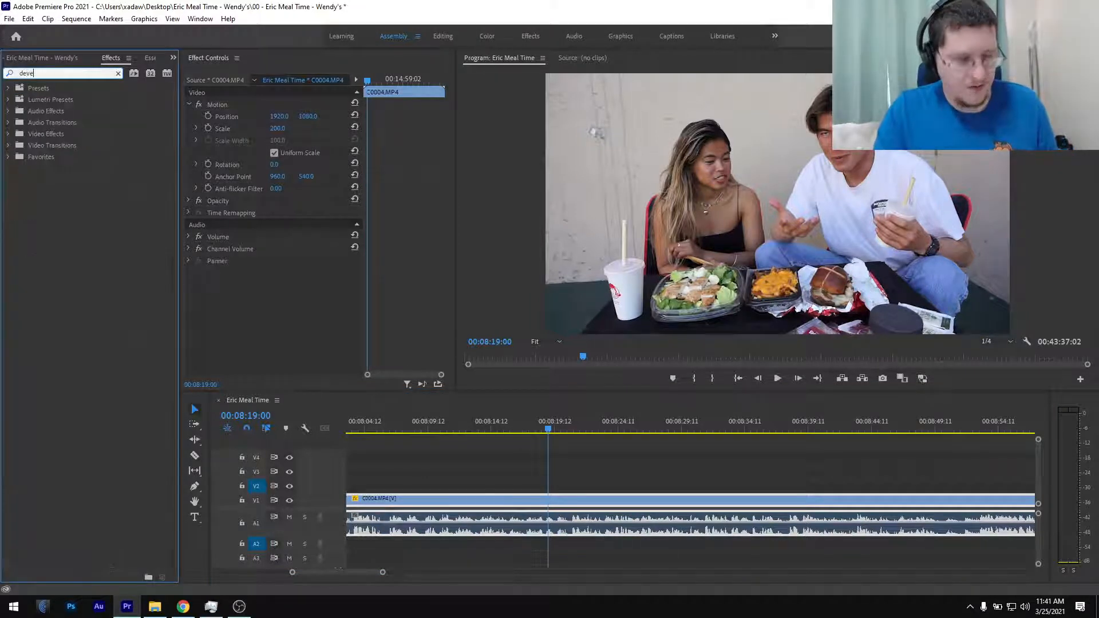
{"action": "key", "text": "BackSpace"}
{"action": "key", "text": "BackSpace"}
{"action": "key", "text": "BackSpace"}
{"action": "key", "text": "BackSpace"}
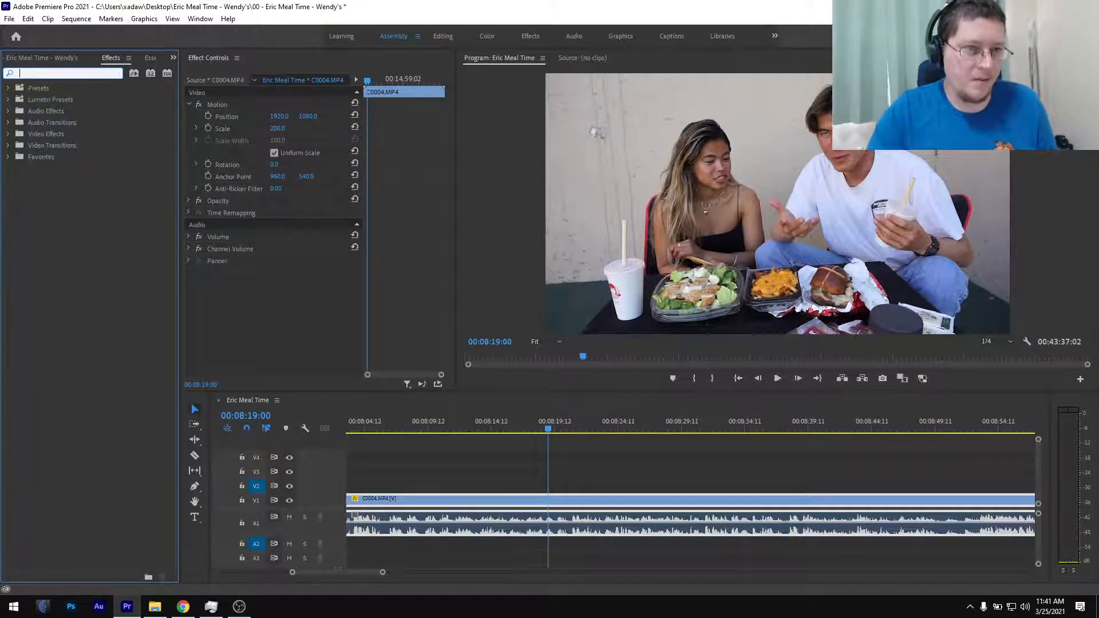
{"action": "type", "text": "rev"}
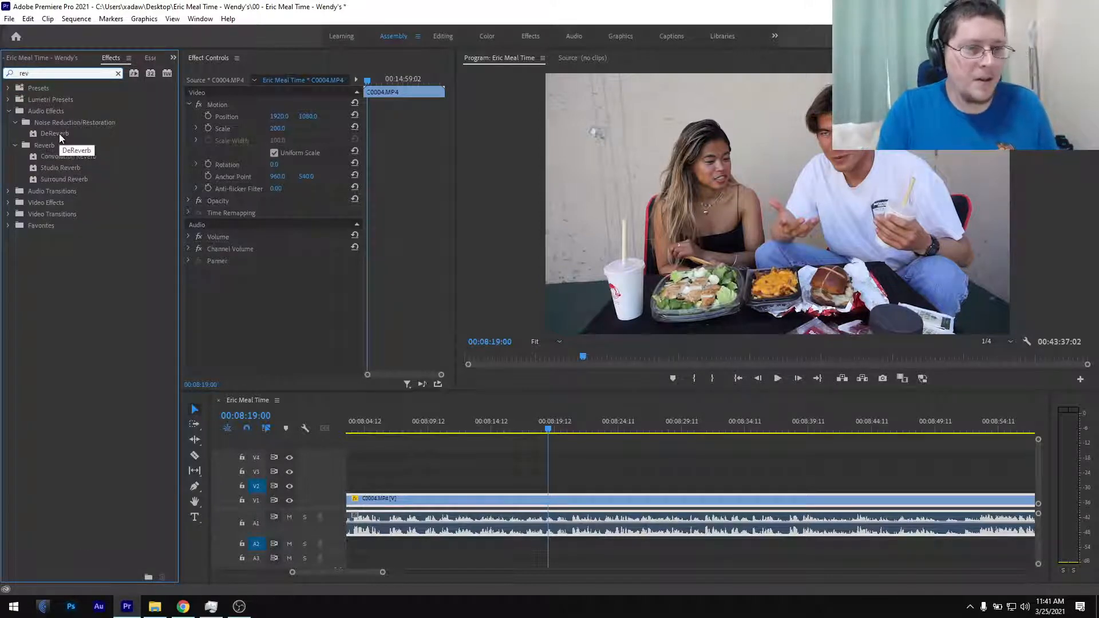
{"action": "left_click_drag", "start_coordinate": [60, 133], "coordinate": [187, 273]}
{"action": "left_click_drag", "start_coordinate": [236, 312], "coordinate": [237, 311]}
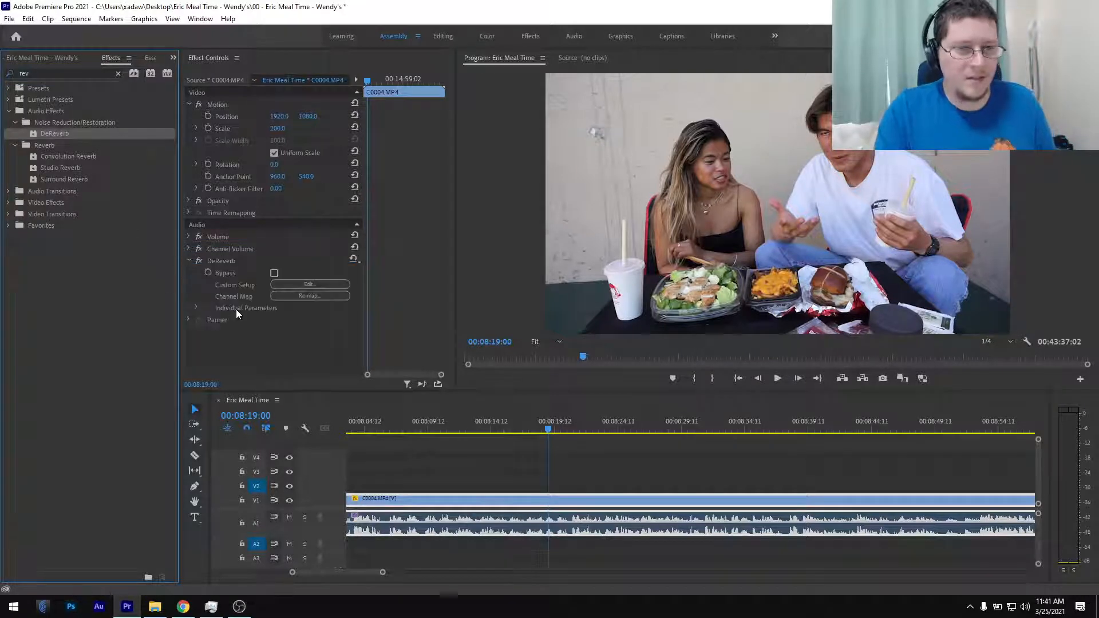
{"action": "left_click", "coordinate": [119, 74]}
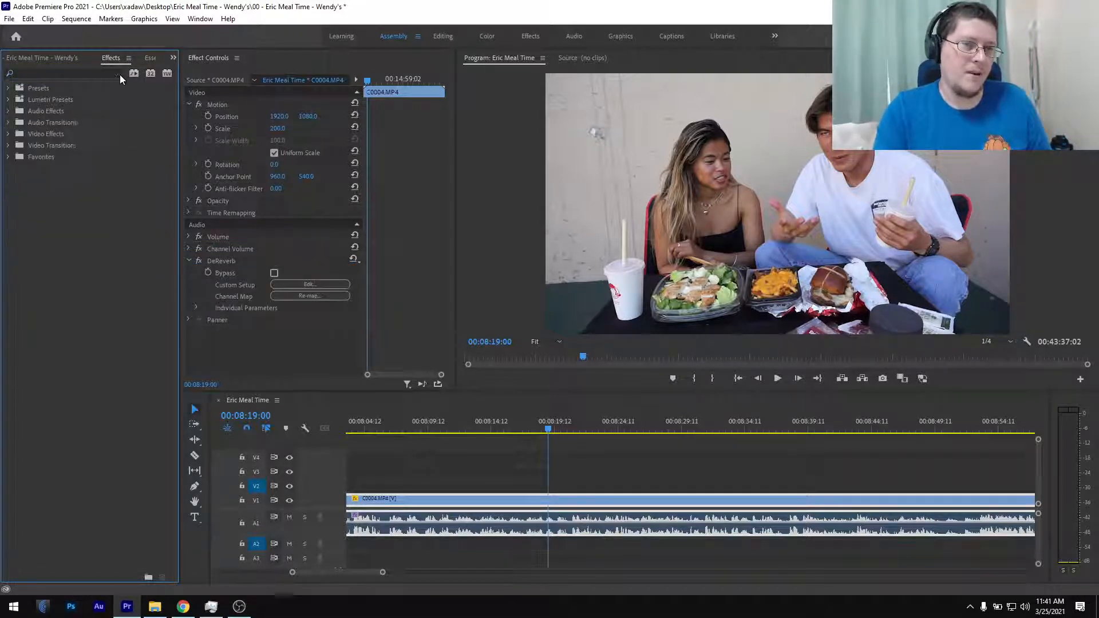
- Play C0004.MP4 from about 00:08:43 to check its sound with DeReverb applied
{"action": "left_click", "coordinate": [376, 406]}
{"action": "scroll", "coordinate": [397, 468], "scroll_direction": "down", "scroll_amount": 5}
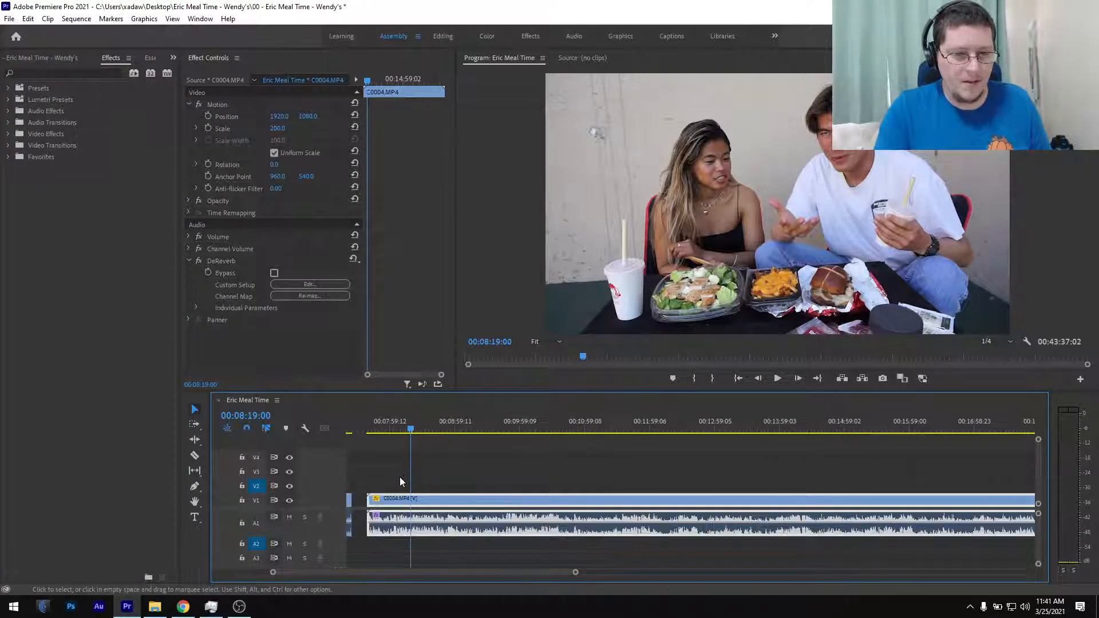
{"action": "scroll", "coordinate": [399, 479], "scroll_direction": "up", "scroll_amount": 5}
{"action": "left_click", "coordinate": [695, 429]}
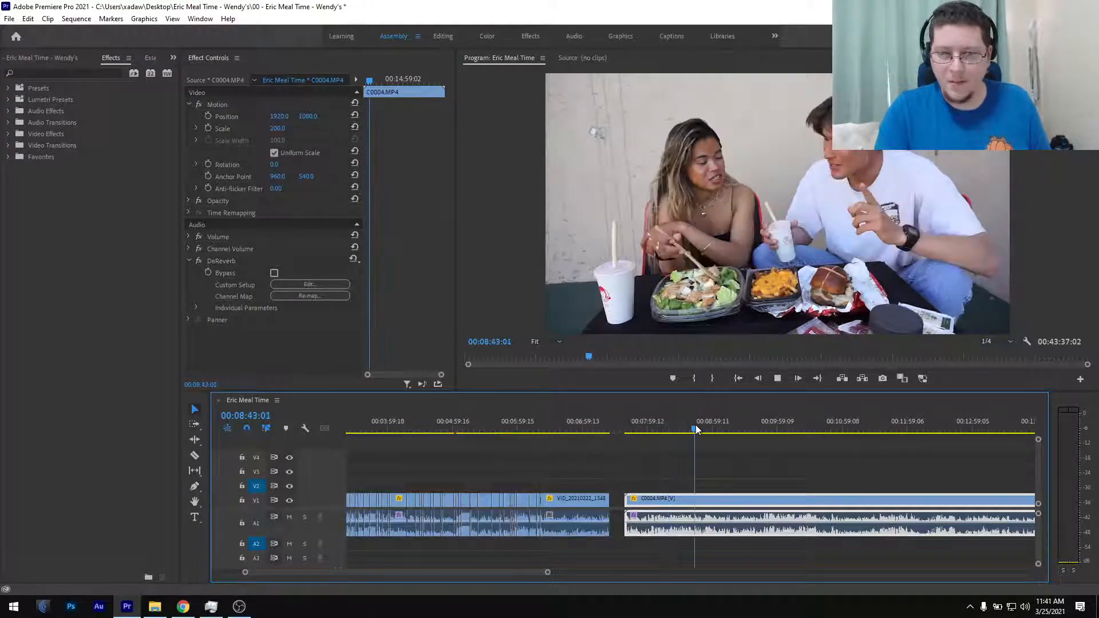
{"action": "key", "text": "space"}
{"action": "key", "text": "space"}
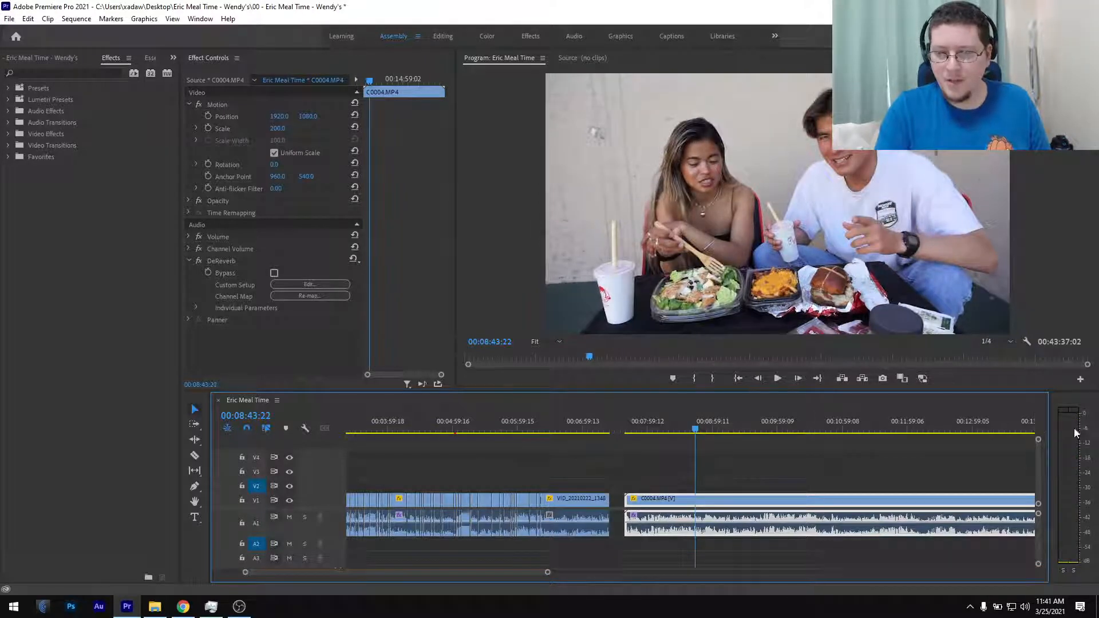
- Select VID_20210222_134842.mp4 and play it from 00:06:45:18 to 00:06:47:07 to compare its audio
{"action": "left_click", "coordinate": [567, 429]}
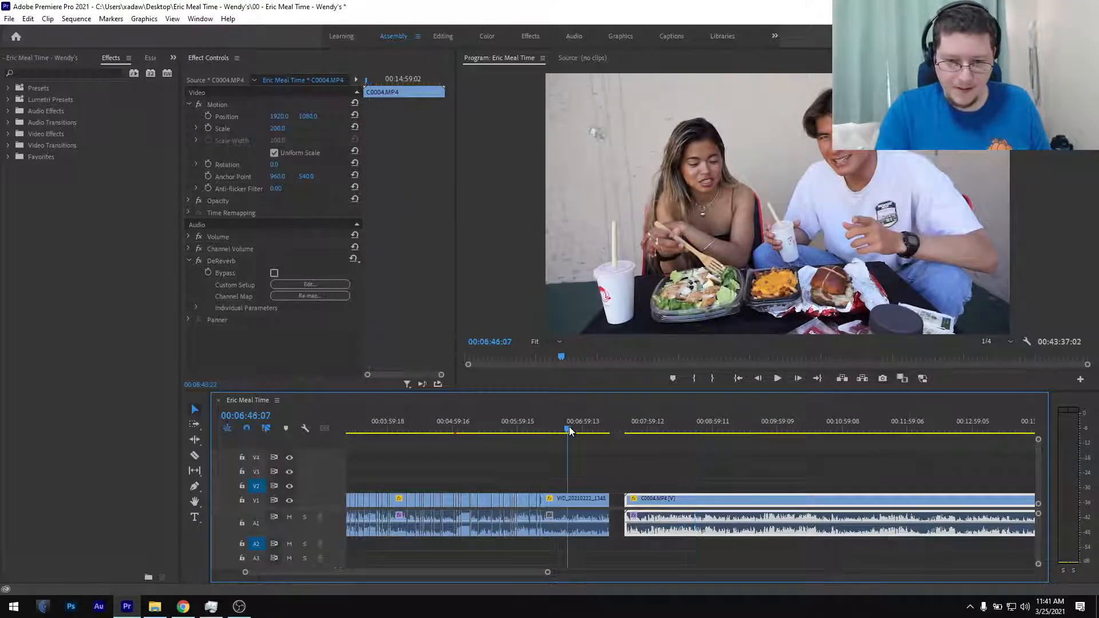
{"action": "left_click", "coordinate": [578, 499]}
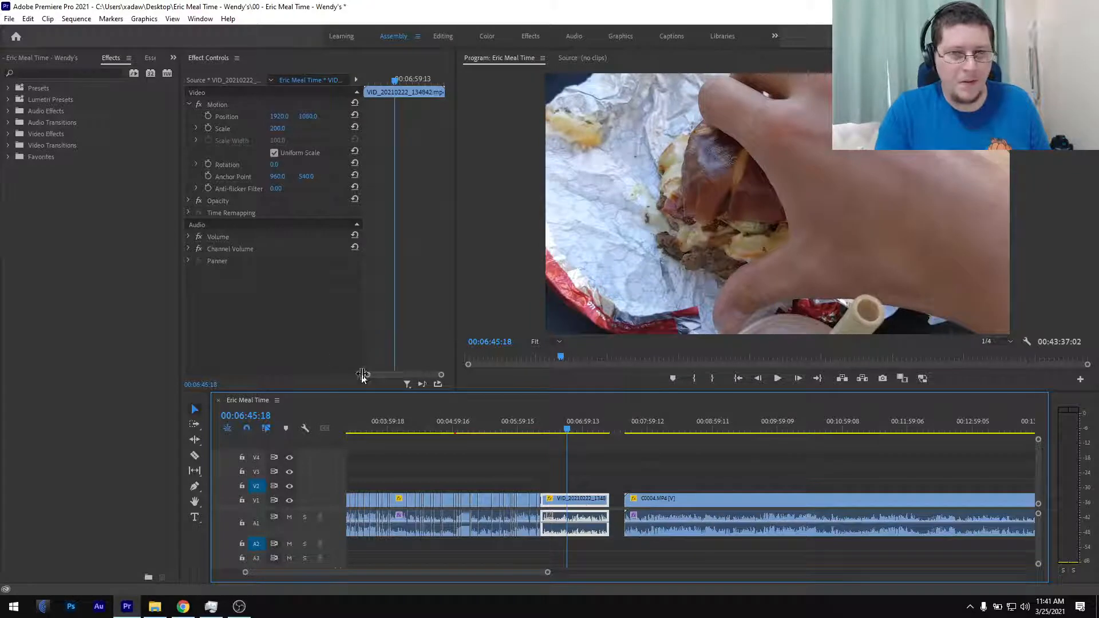
{"action": "key", "text": "space"}
{"action": "key", "text": "space"}
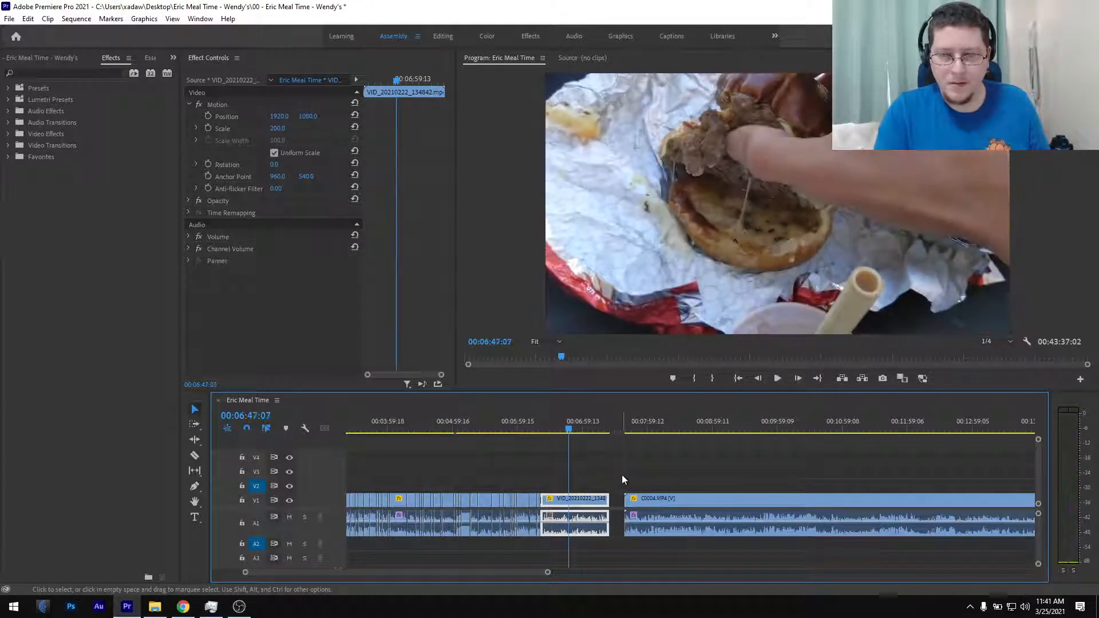
- Copy the Hard Limiter from the P114 clip at about 00:06:14 and paste it onto VID_20210222_134842.mp4
{"action": "scroll", "coordinate": [549, 472], "scroll_direction": "up", "scroll_amount": 5}
{"action": "scroll", "coordinate": [548, 471], "scroll_direction": "up", "scroll_amount": 2}
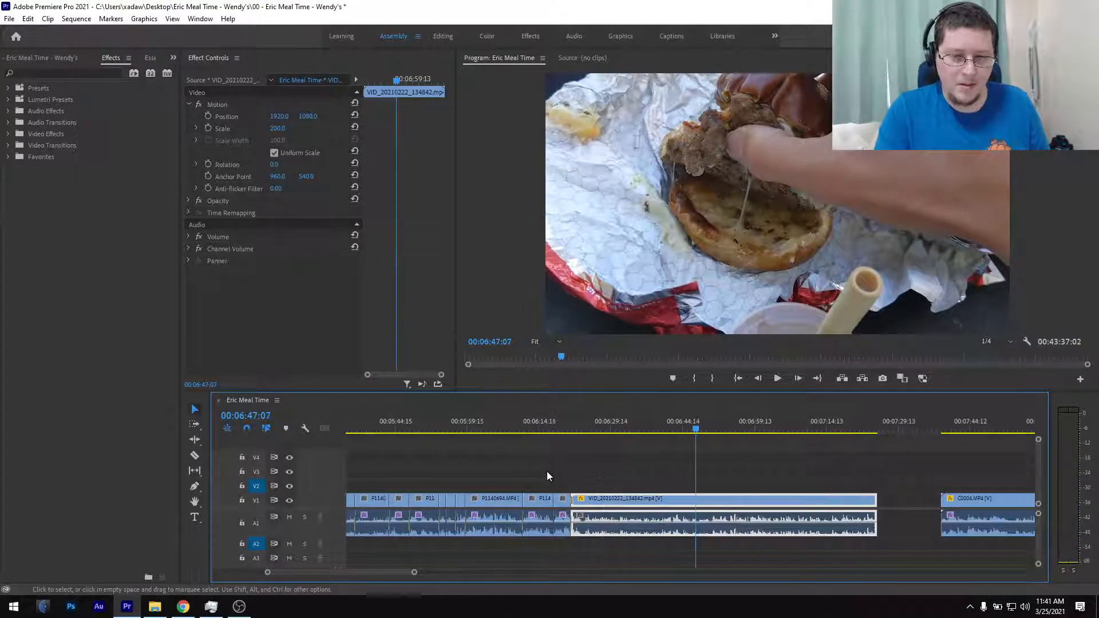
{"action": "left_click", "coordinate": [538, 419]}
{"action": "left_click", "coordinate": [537, 513]}
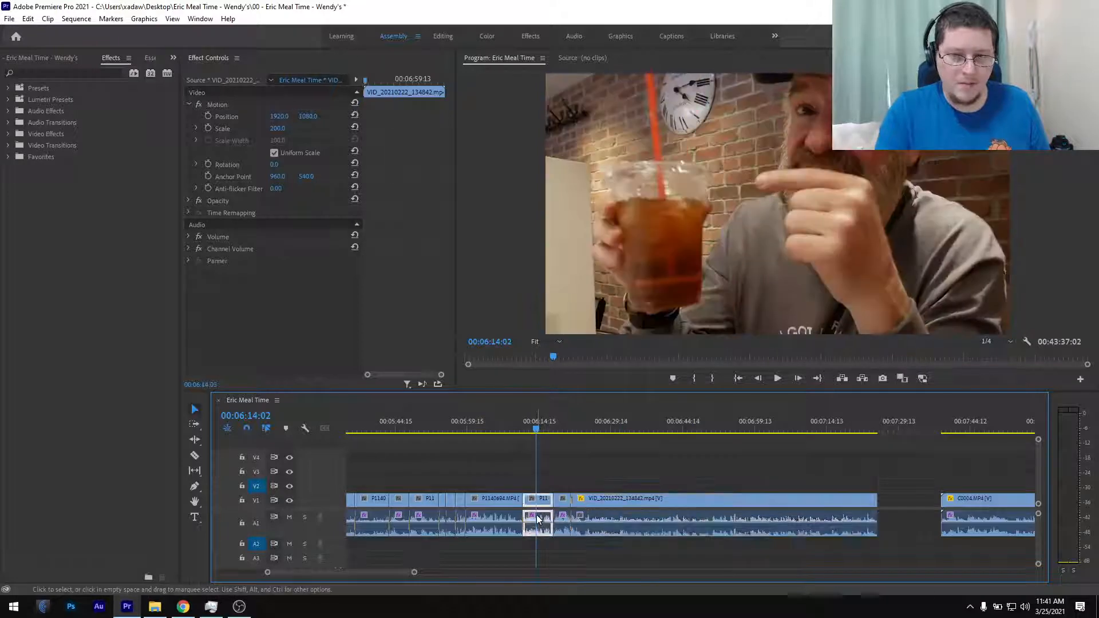
{"action": "right_click", "coordinate": [247, 261]}
{"action": "left_click", "coordinate": [274, 328]}
{"action": "key", "text": "space"}
{"action": "key", "text": "space"}
{"action": "scroll", "coordinate": [549, 458], "scroll_direction": "down", "scroll_amount": 2}
{"action": "left_click", "coordinate": [520, 424]}
{"action": "left_click", "coordinate": [523, 500]}
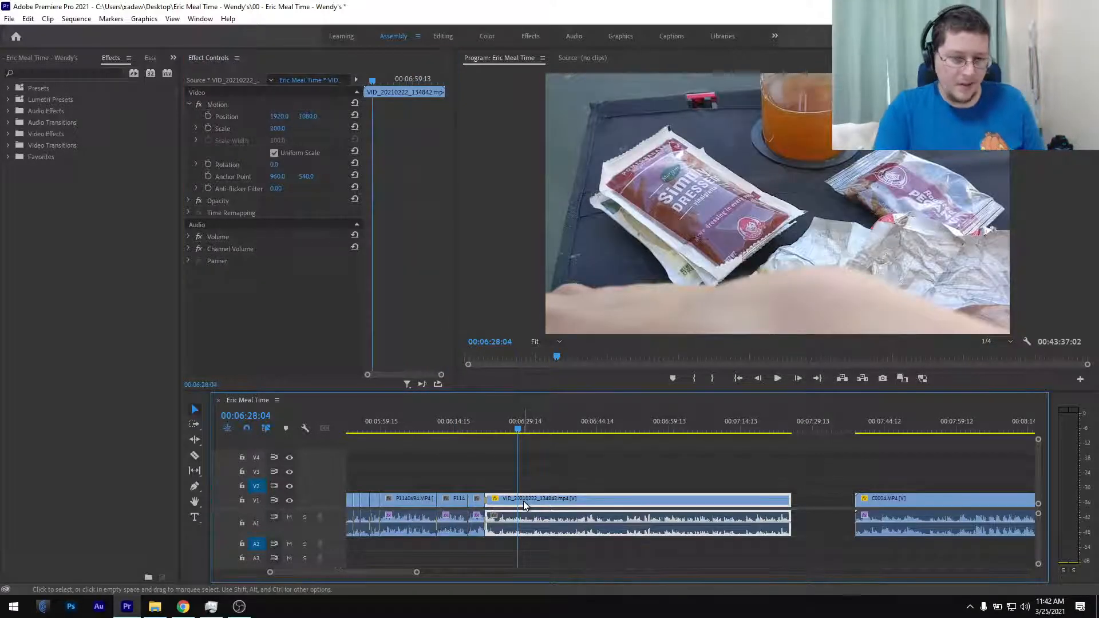
{"action": "key", "text": "ctrl+v"}
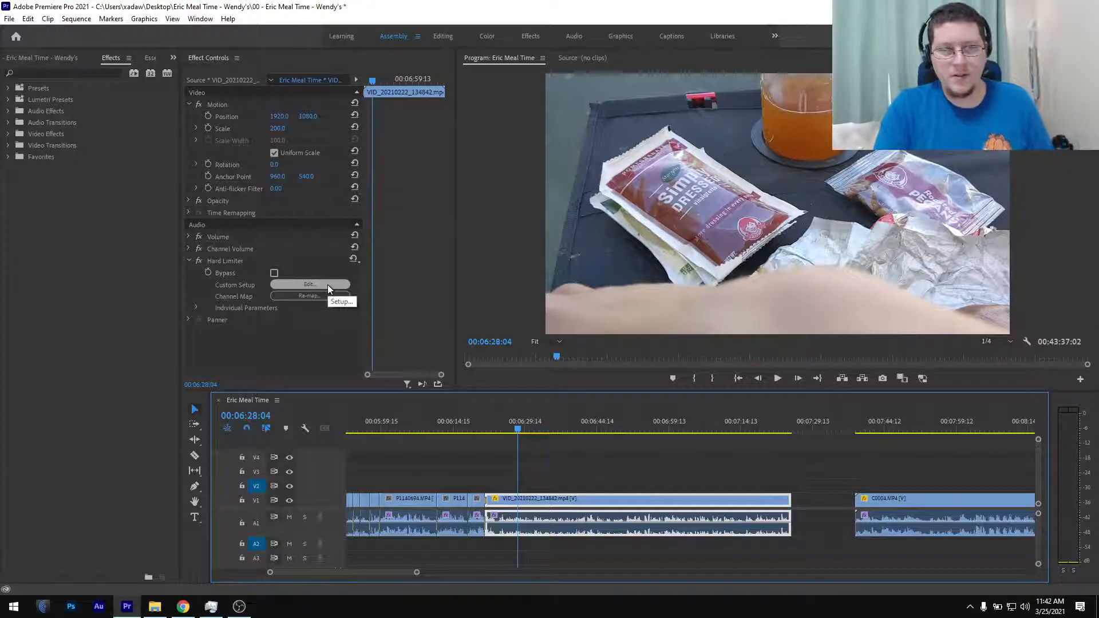
- Open VID_20210222_134842.mp4's Hard Limiter setup, set its input boost to 3 dB during playback and replay the clip's opening
{"action": "left_click", "coordinate": [310, 284]}
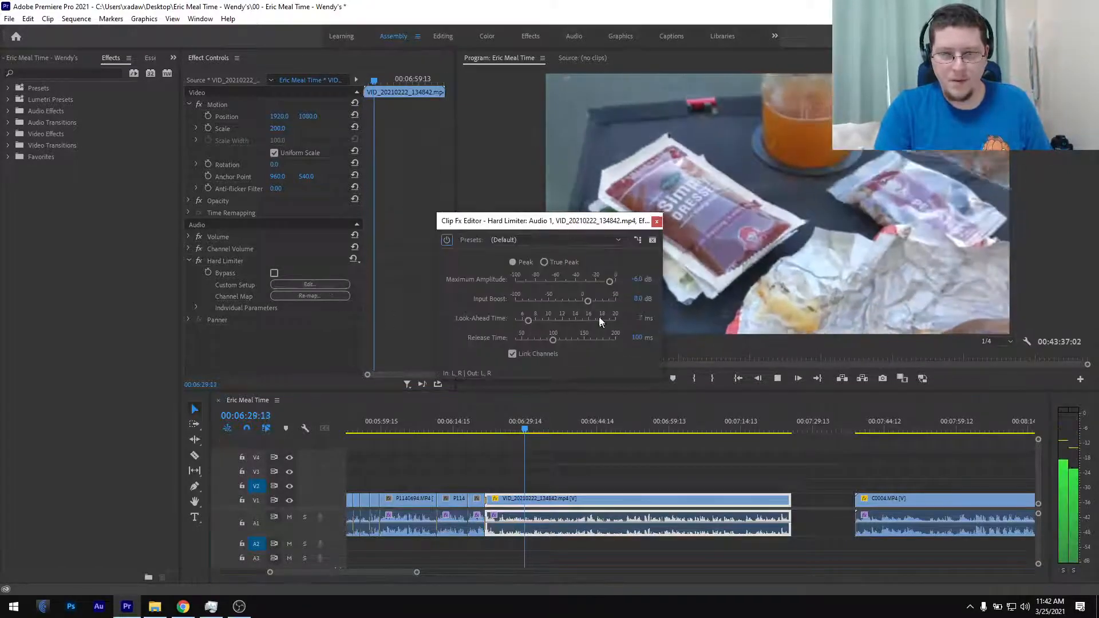
{"action": "left_click", "coordinate": [638, 298]}
{"action": "type", "text": "3"}
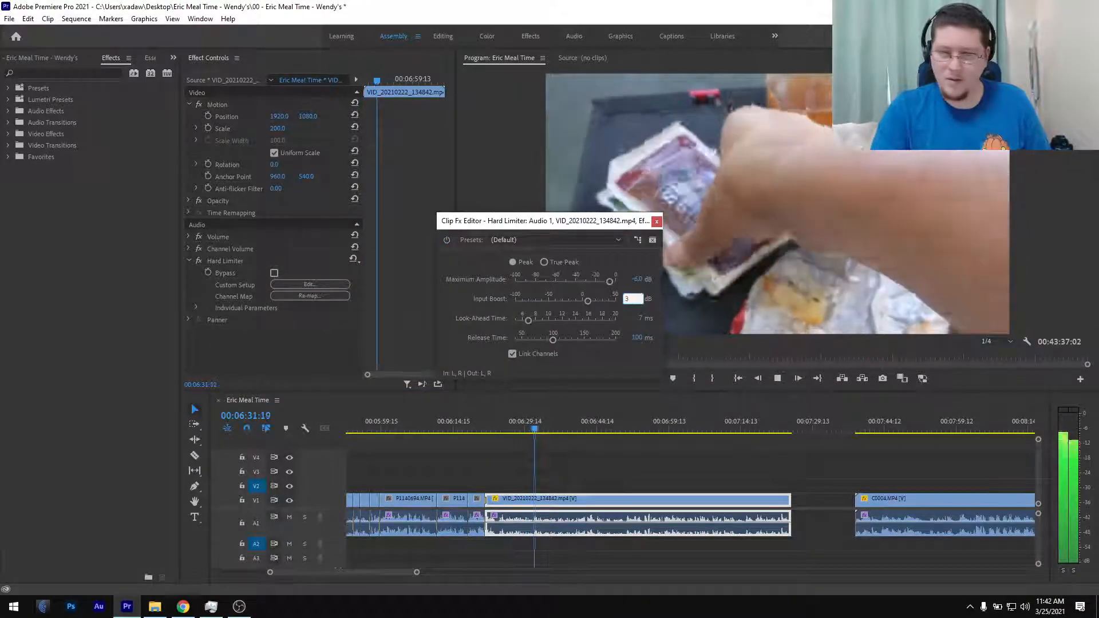
{"action": "key", "text": "Return"}
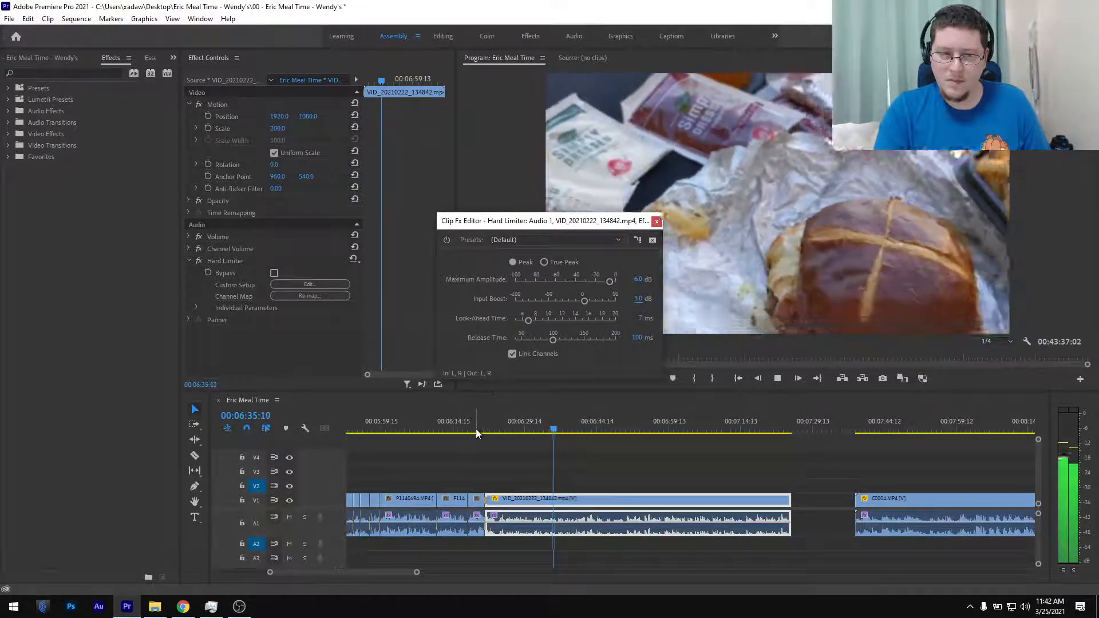
{"action": "left_click", "coordinate": [473, 431]}
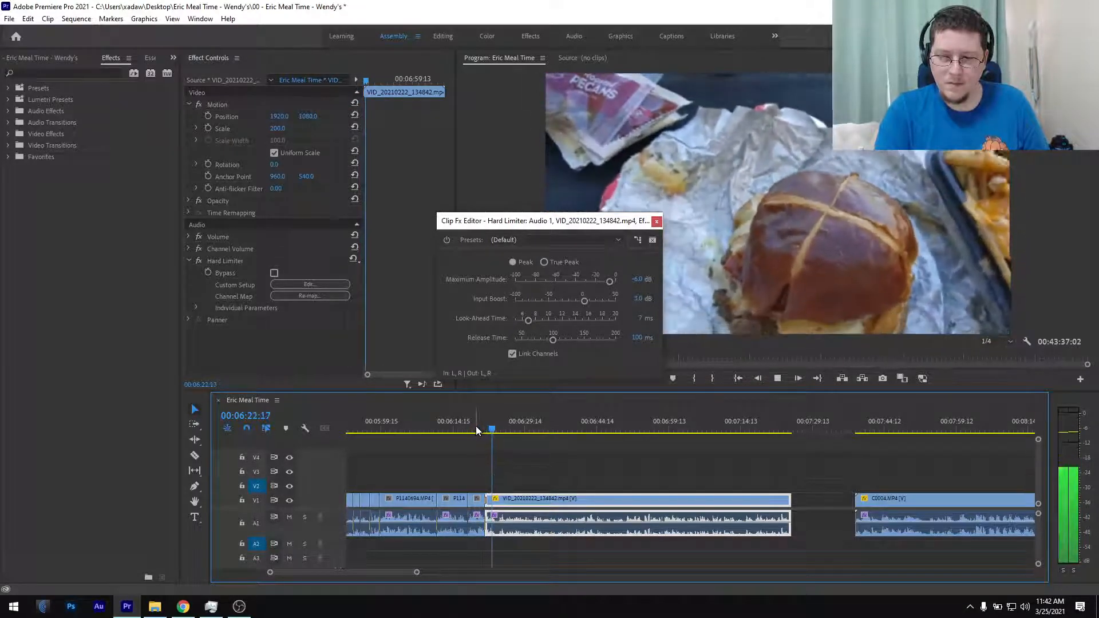
- Try a 6 dB input boost in the Hard Limiter, playing the opening and middle of VID_20210222_134842.mp4
{"action": "left_click", "coordinate": [640, 301]}
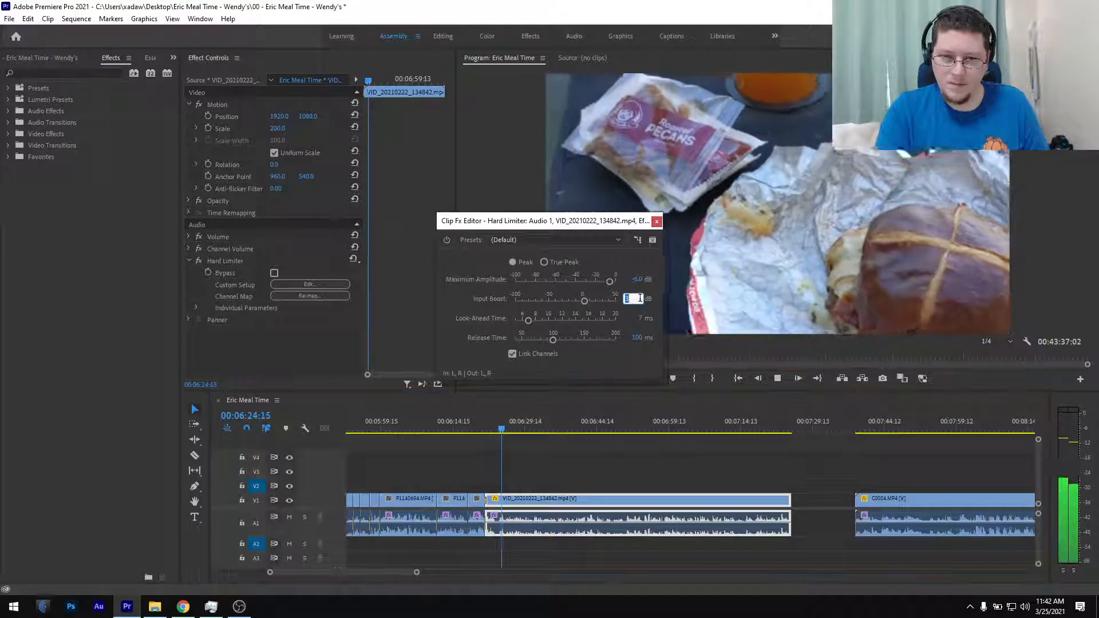
{"action": "type", "text": "6"}
{"action": "key", "text": "Return"}
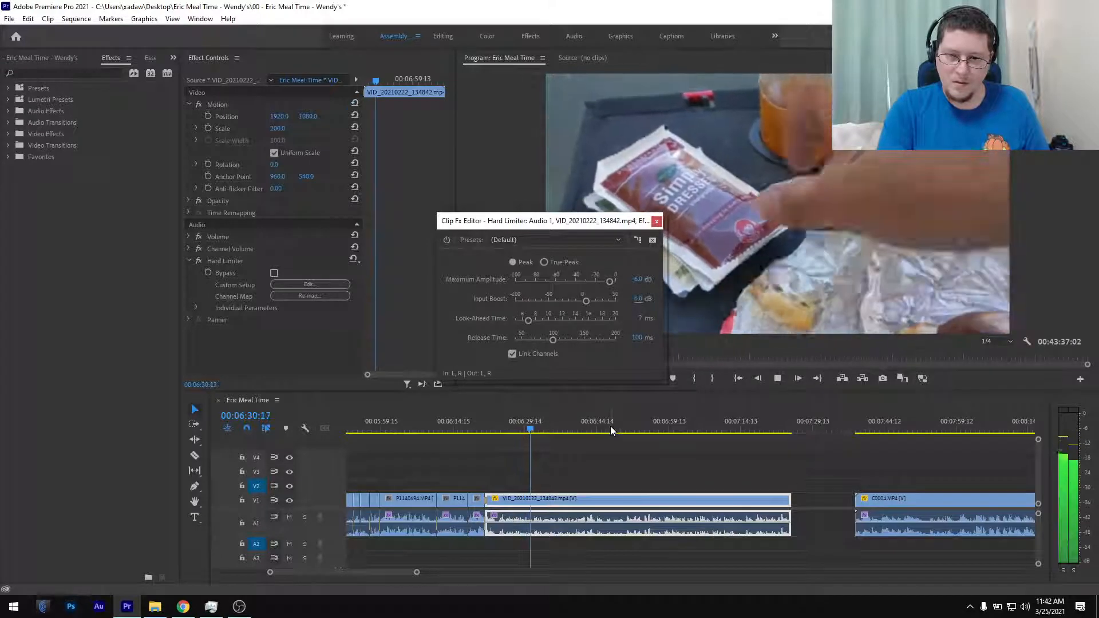
{"action": "left_click", "coordinate": [610, 426]}
{"action": "left_click", "coordinate": [634, 430]}
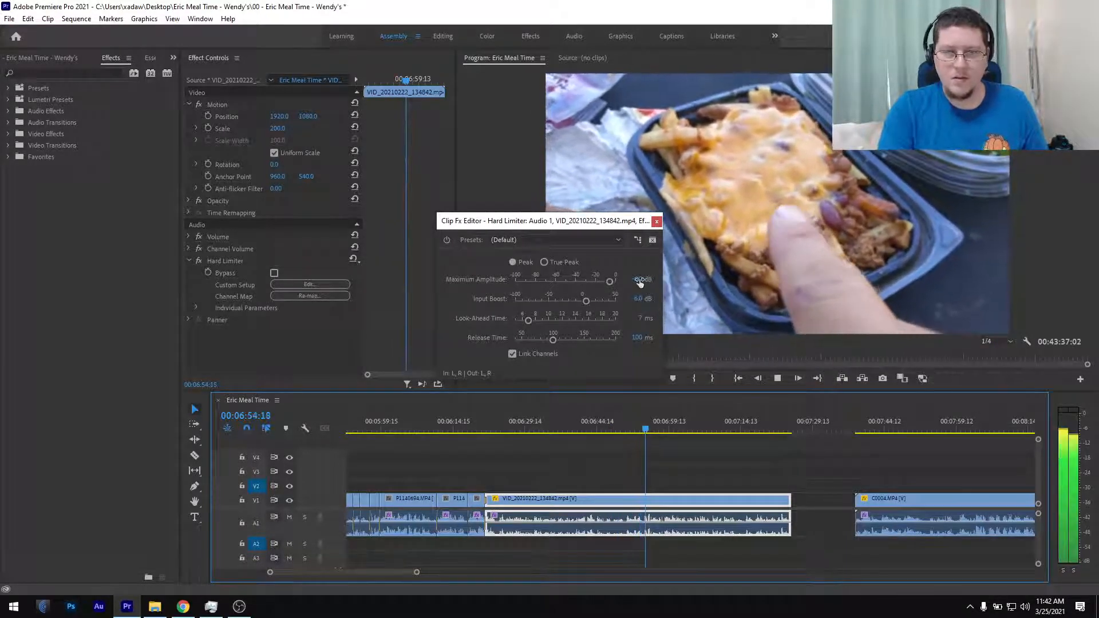
- Set the Hard Limiter's input boost to 8 dB, replay the start of VID_20210222_134842.mp4 and close the effect's setup
{"action": "left_click", "coordinate": [634, 299]}
{"action": "type", "text": "8"}
{"action": "key", "text": "Return"}
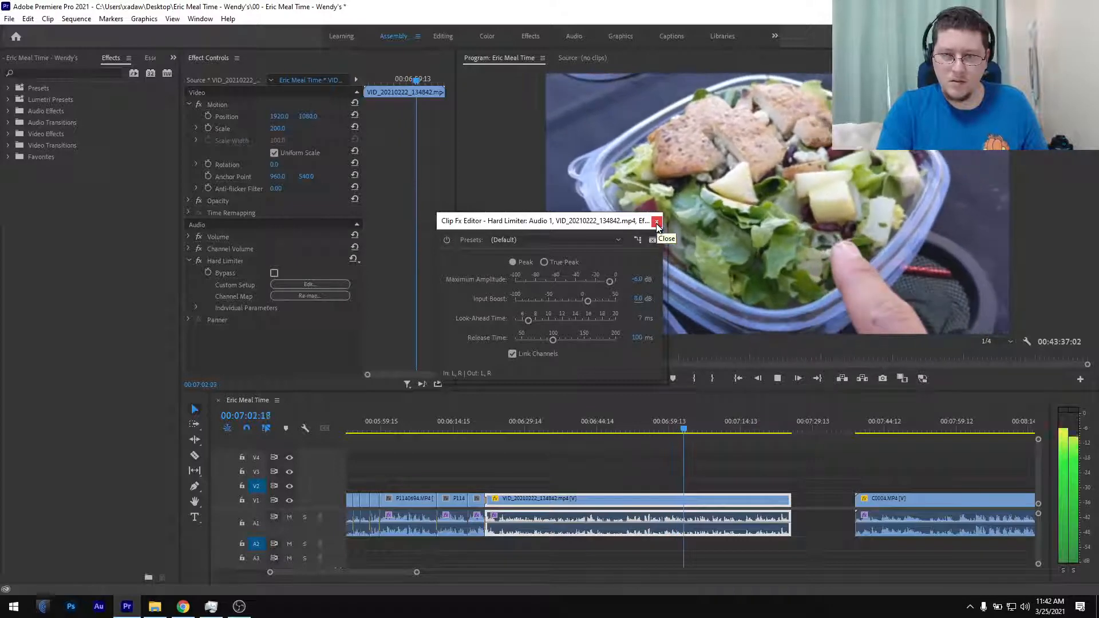
{"action": "key", "text": "space"}
{"action": "left_click", "coordinate": [484, 425]}
{"action": "key", "text": "space"}
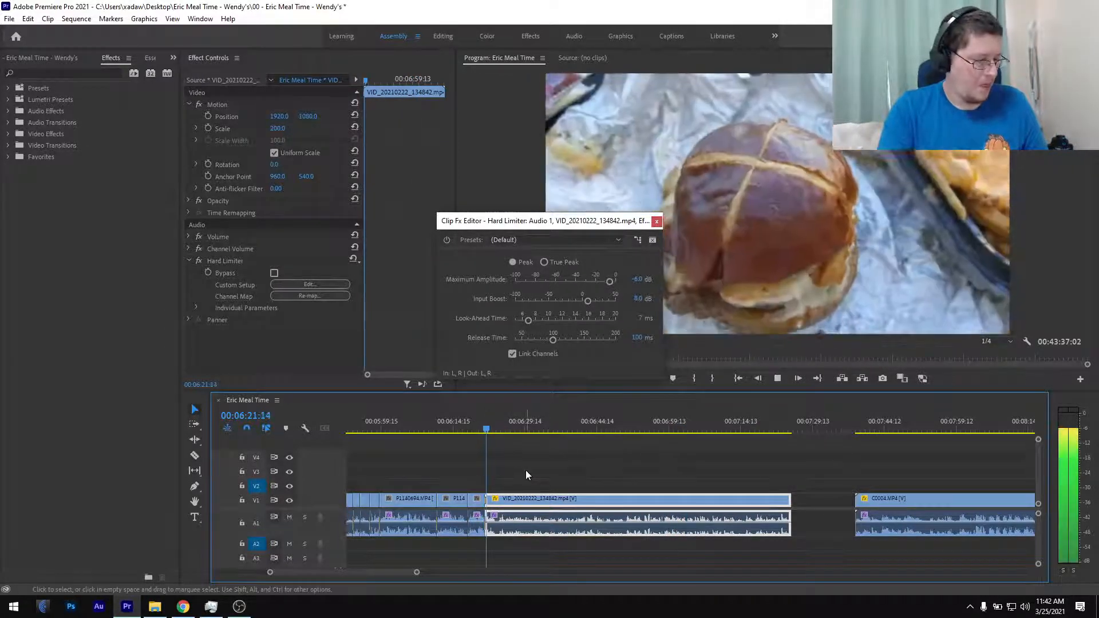
{"action": "scroll", "coordinate": [529, 511], "scroll_direction": "down", "scroll_amount": 5}
{"action": "key", "text": "space"}
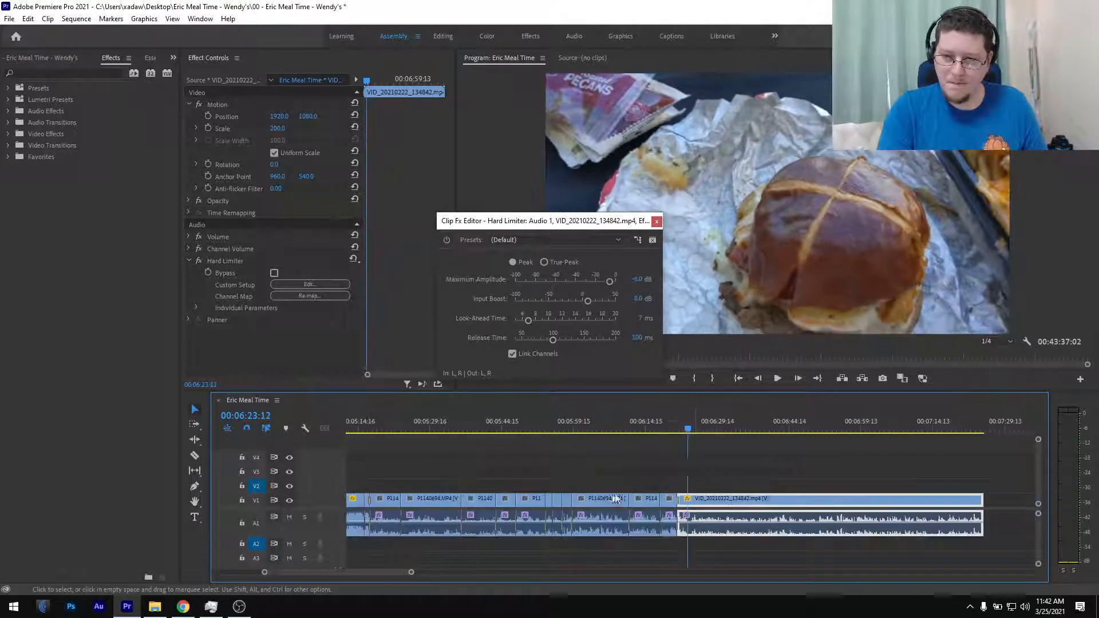
{"action": "scroll", "coordinate": [681, 500], "scroll_direction": "down", "scroll_amount": 10}
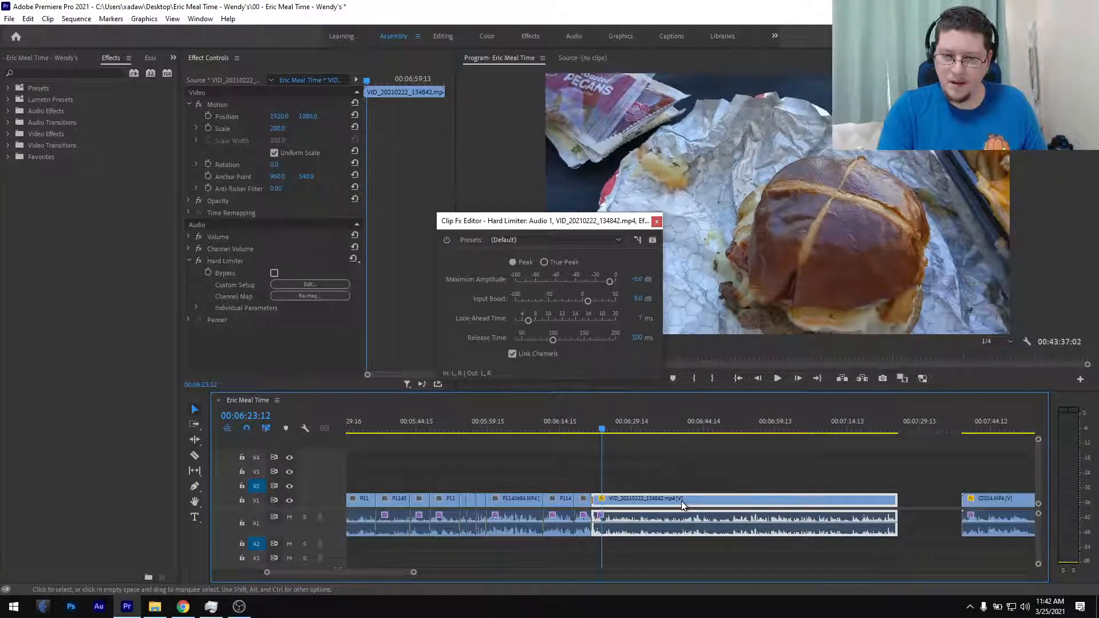
{"action": "left_click", "coordinate": [657, 221]}
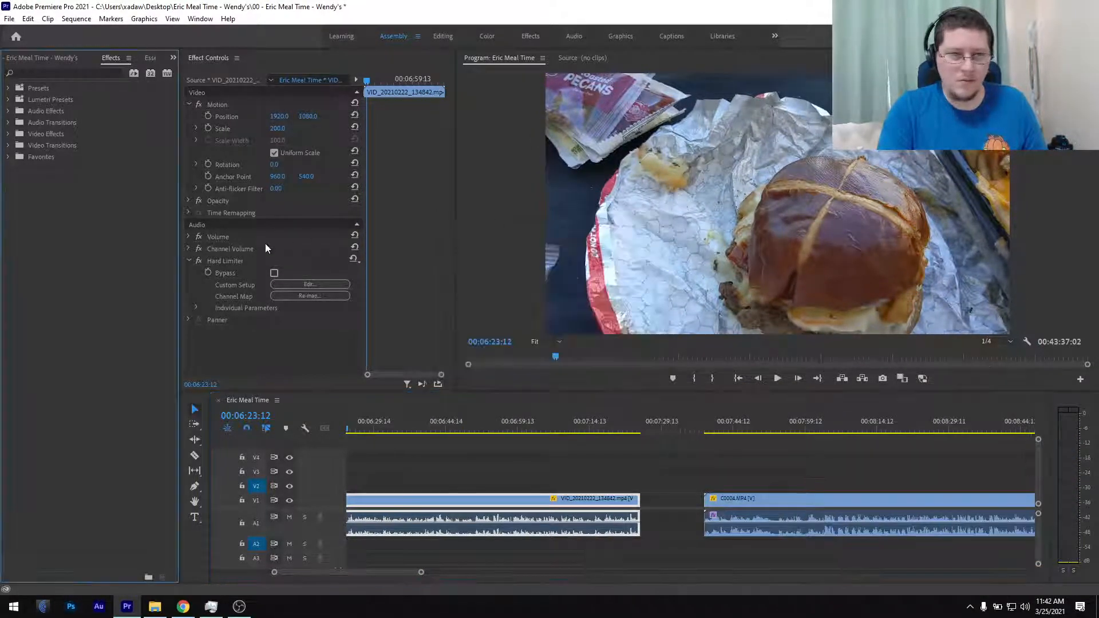
- Copy the Hard Limiter from VID_20210222_134842.mp4 and paste it onto C0004.MP4
{"action": "right_click", "coordinate": [238, 261]}
{"action": "left_click", "coordinate": [259, 330]}
{"action": "scroll", "coordinate": [490, 472], "scroll_direction": "down", "scroll_amount": 5}
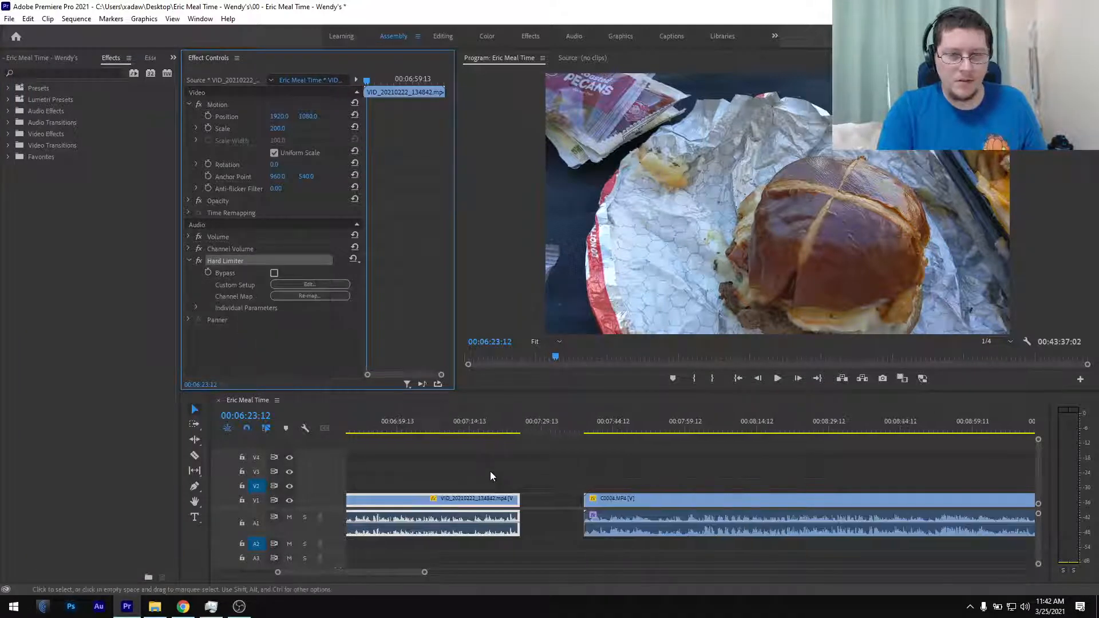
{"action": "left_click", "coordinate": [567, 420]}
{"action": "left_click", "coordinate": [572, 501]}
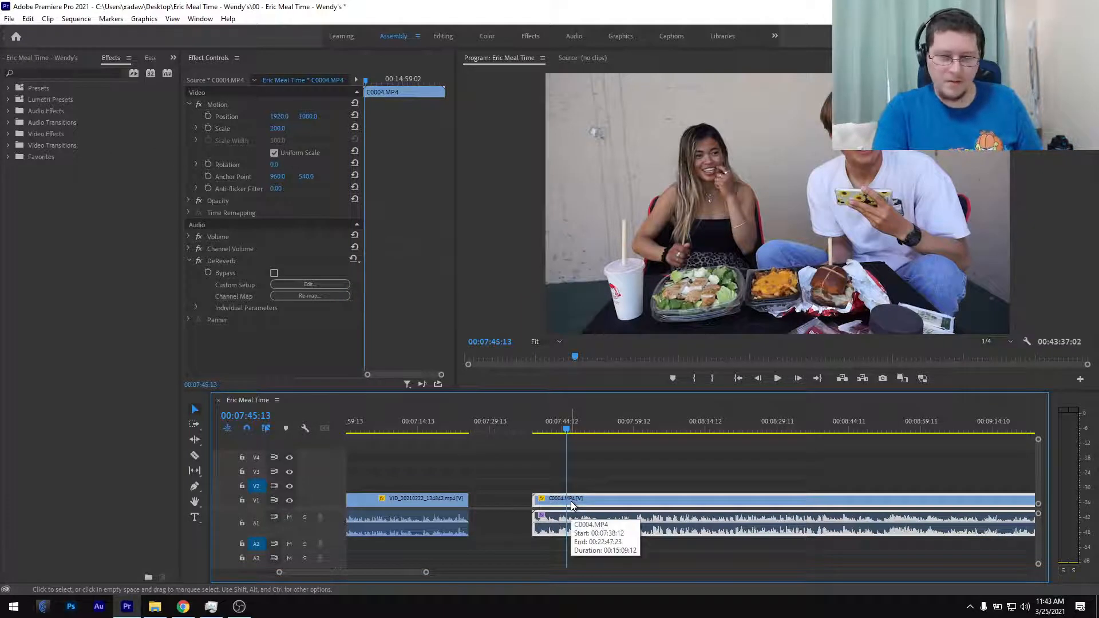
{"action": "key", "text": "ctrl+v"}
- Play C0004.MP4 from about 00:10:00, 00:09:51, 00:11:35 and 00:12:29 to check its sound with Hard Limiter and DeReverb
{"action": "scroll", "coordinate": [283, 318], "scroll_direction": "up", "scroll_amount": 2}
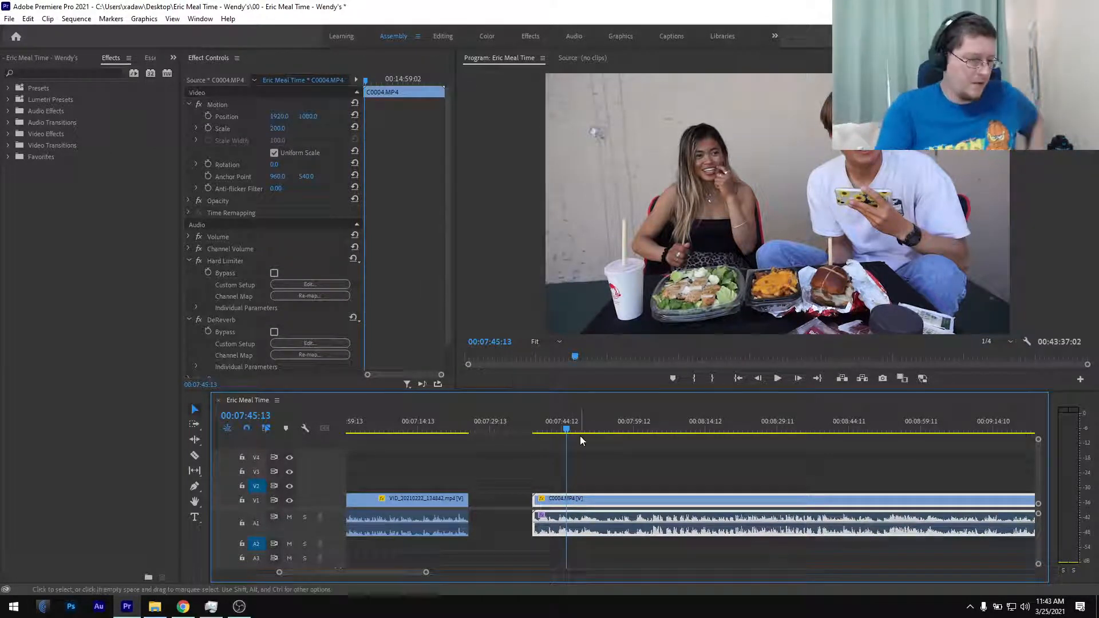
{"action": "scroll", "coordinate": [644, 490], "scroll_direction": "down", "scroll_amount": 2}
{"action": "scroll", "coordinate": [645, 494], "scroll_direction": "down", "scroll_amount": 2}
{"action": "left_click", "coordinate": [677, 427]}
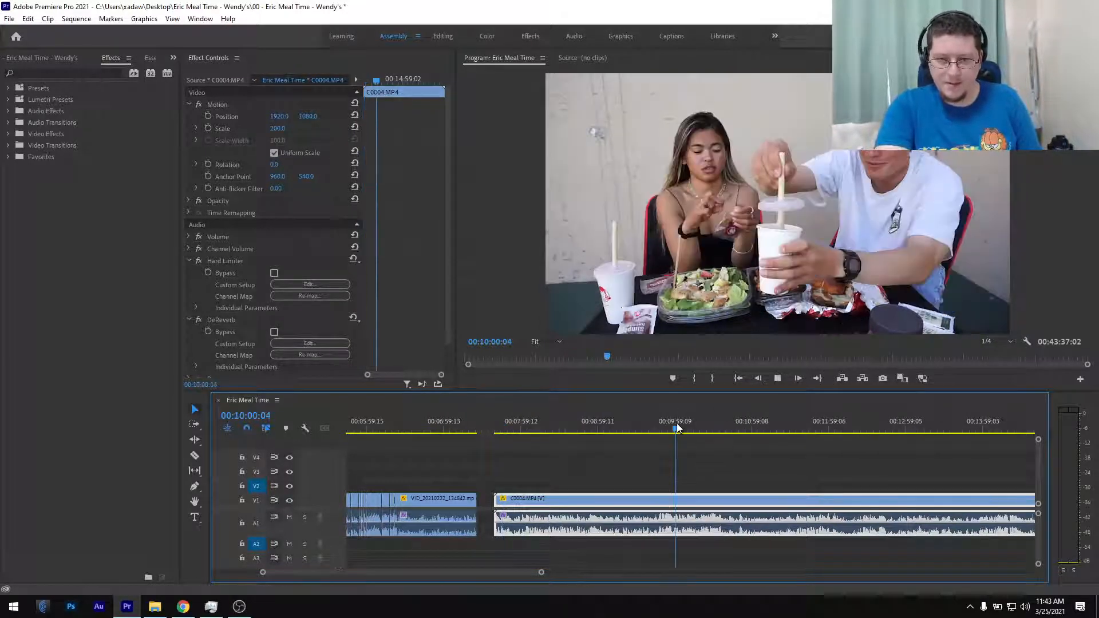
{"action": "left_click", "coordinate": [667, 427]}
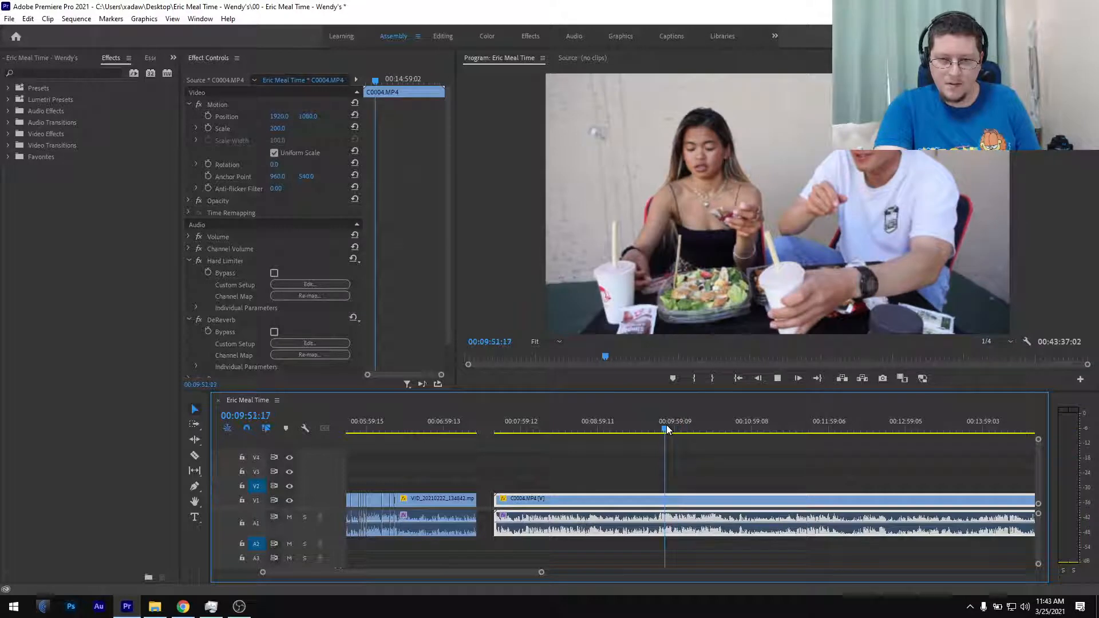
{"action": "left_click", "coordinate": [799, 428]}
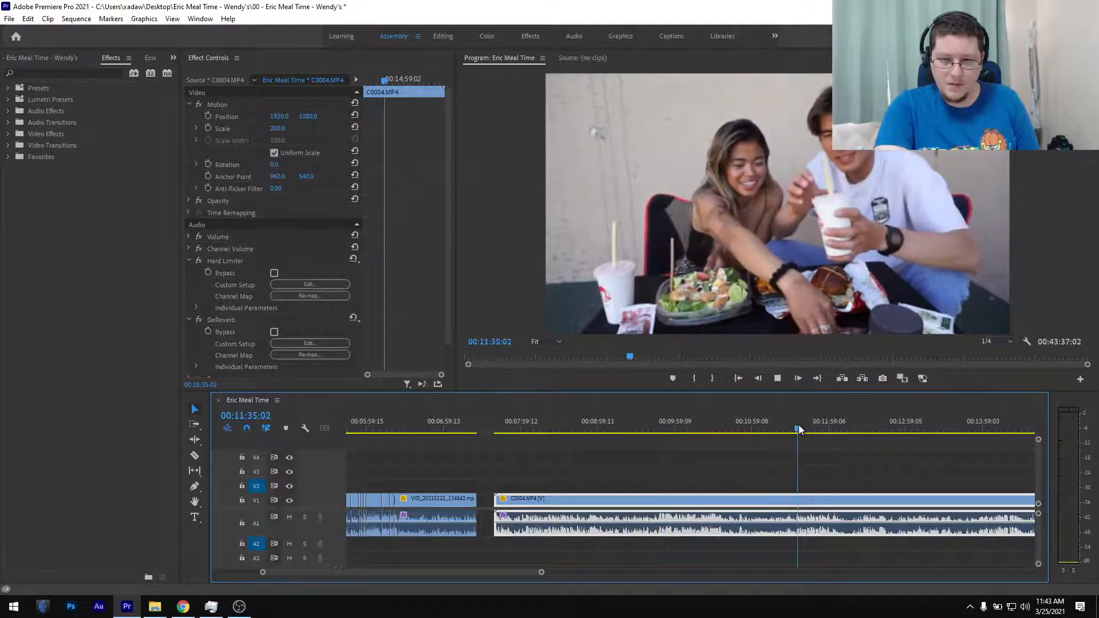
{"action": "scroll", "coordinate": [799, 445], "scroll_direction": "down", "scroll_amount": 3}
{"action": "left_click", "coordinate": [695, 430]}
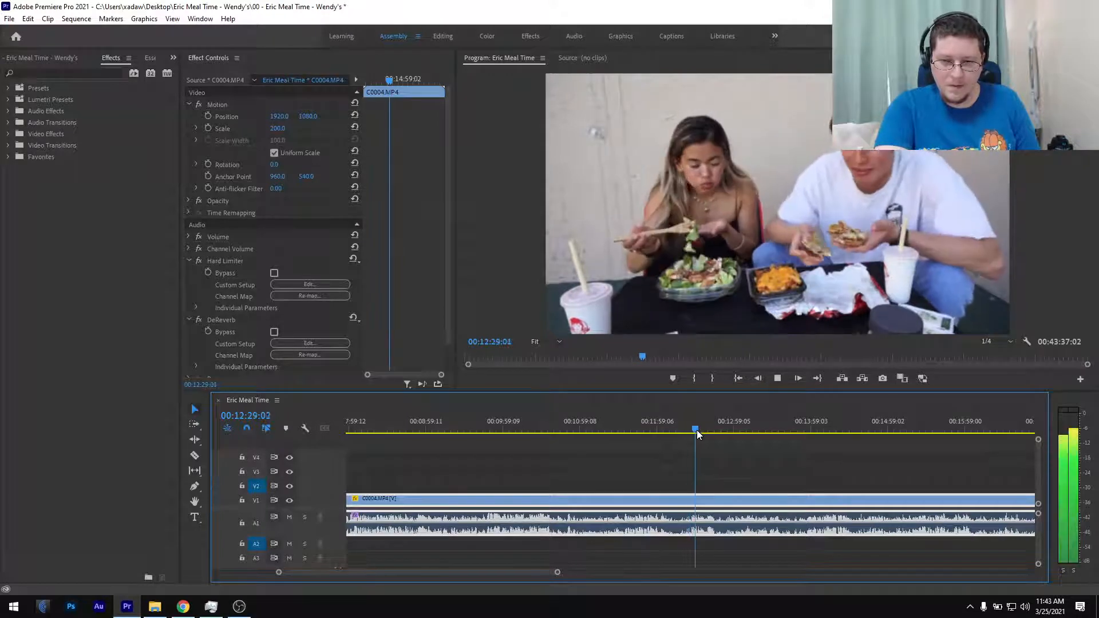
{"action": "left_click", "coordinate": [707, 428]}
{"action": "scroll", "coordinate": [709, 441], "scroll_direction": "down", "scroll_amount": 1}
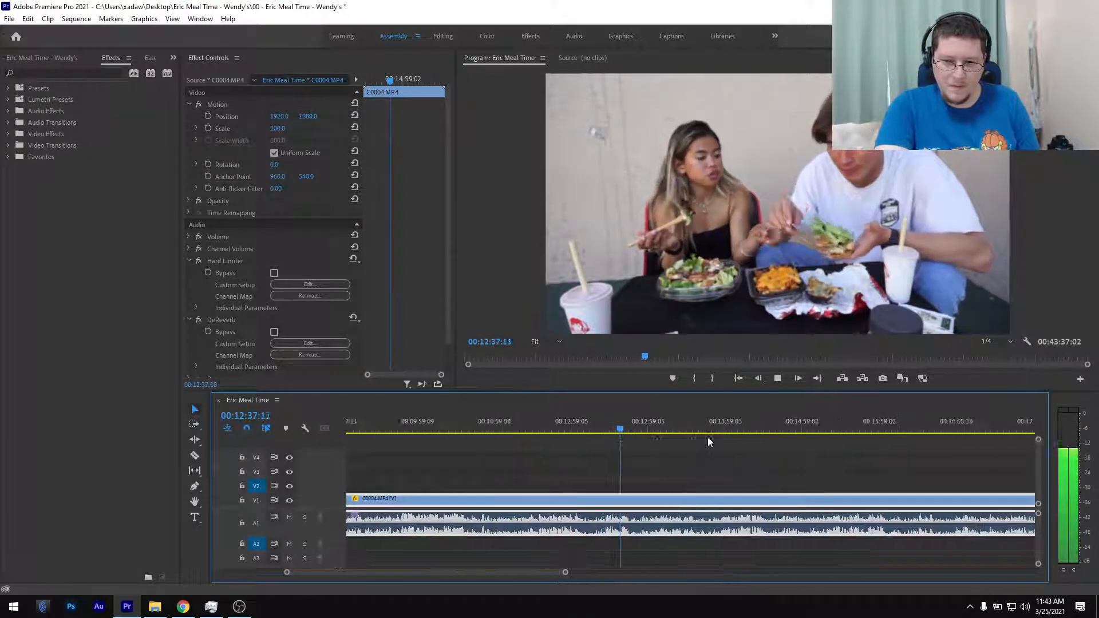
- Sample C0004.MP4's later audio by playing it from about 00:15:42, 00:15:26 and 00:20:21
{"action": "scroll", "coordinate": [707, 438], "scroll_direction": "down", "scroll_amount": 1}
{"action": "left_click", "coordinate": [806, 428]}
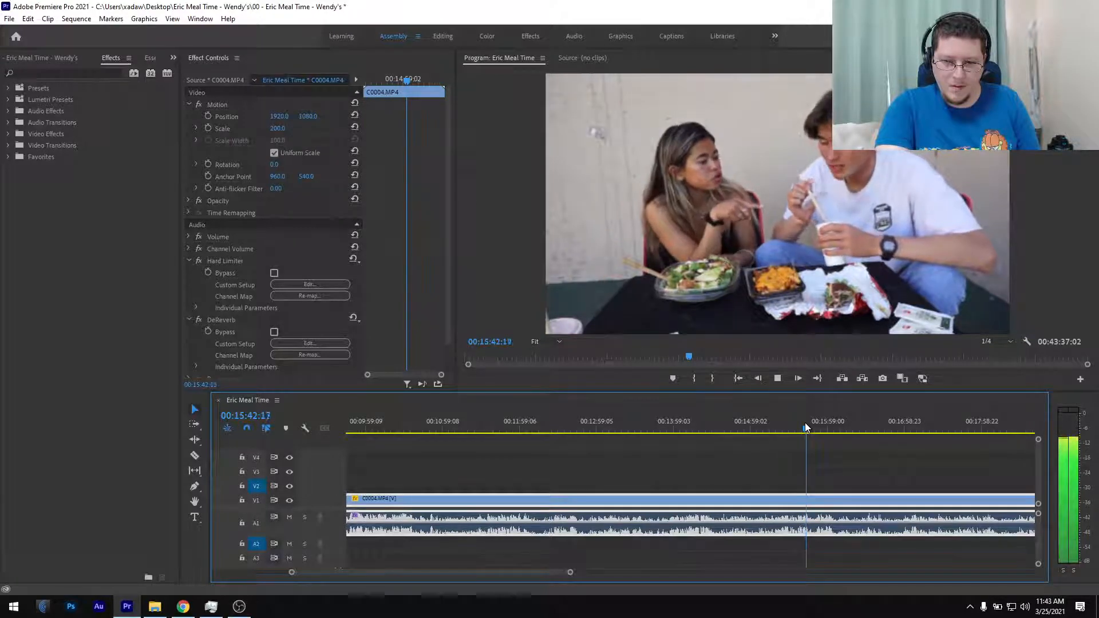
{"action": "left_click", "coordinate": [788, 429]}
{"action": "scroll", "coordinate": [787, 450], "scroll_direction": "down", "scroll_amount": 3}
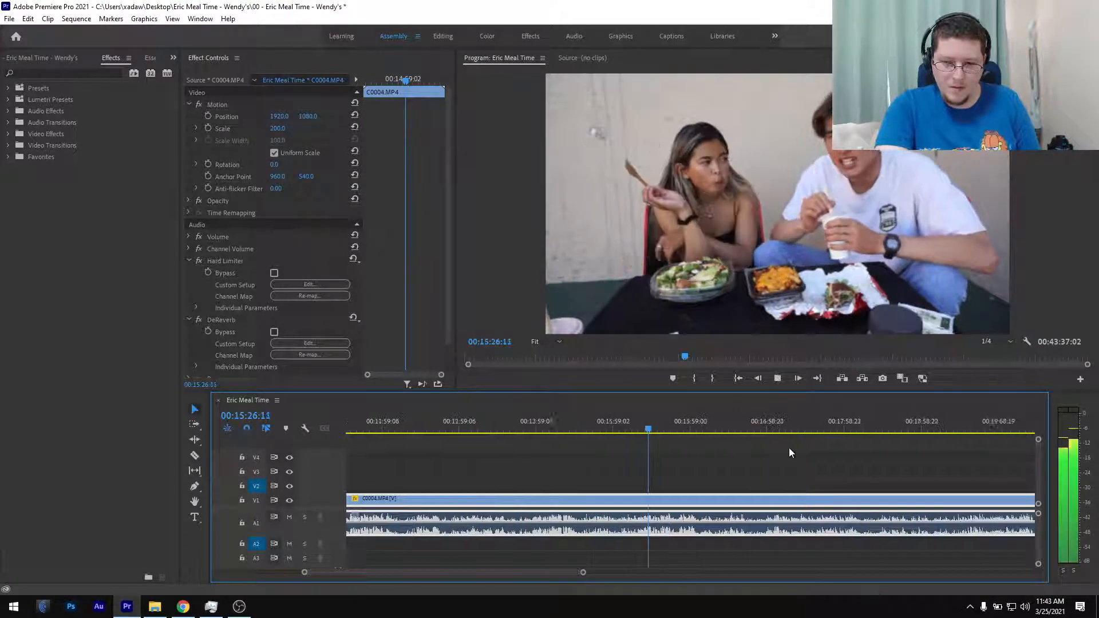
{"action": "left_click", "coordinate": [926, 429]}
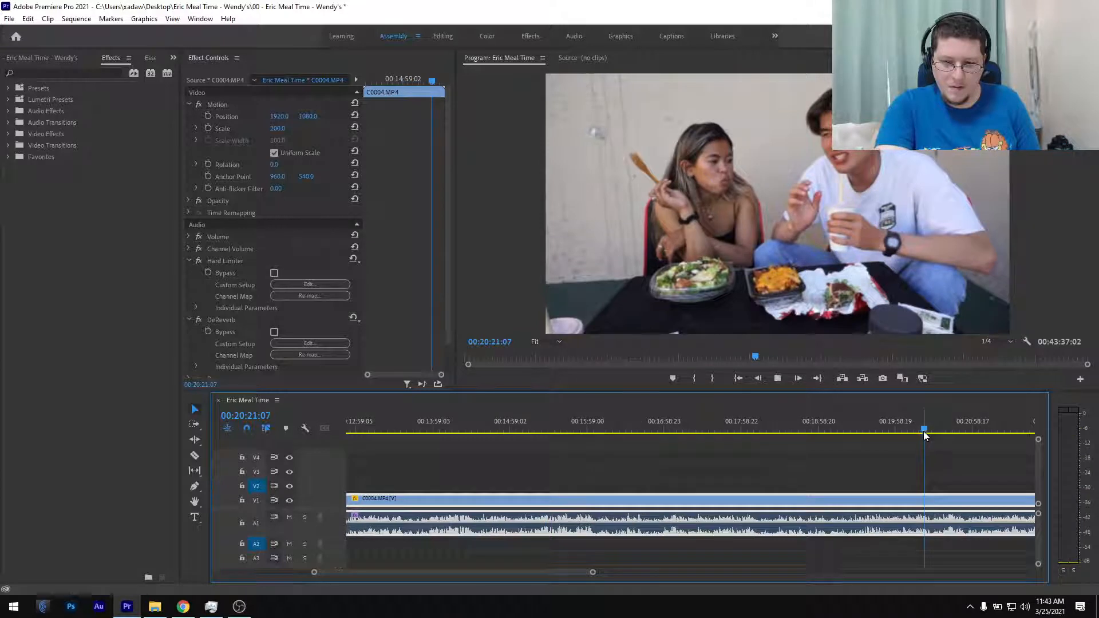
{"action": "key", "text": "space"}
{"action": "scroll", "coordinate": [923, 432], "scroll_direction": "down", "scroll_amount": 3}
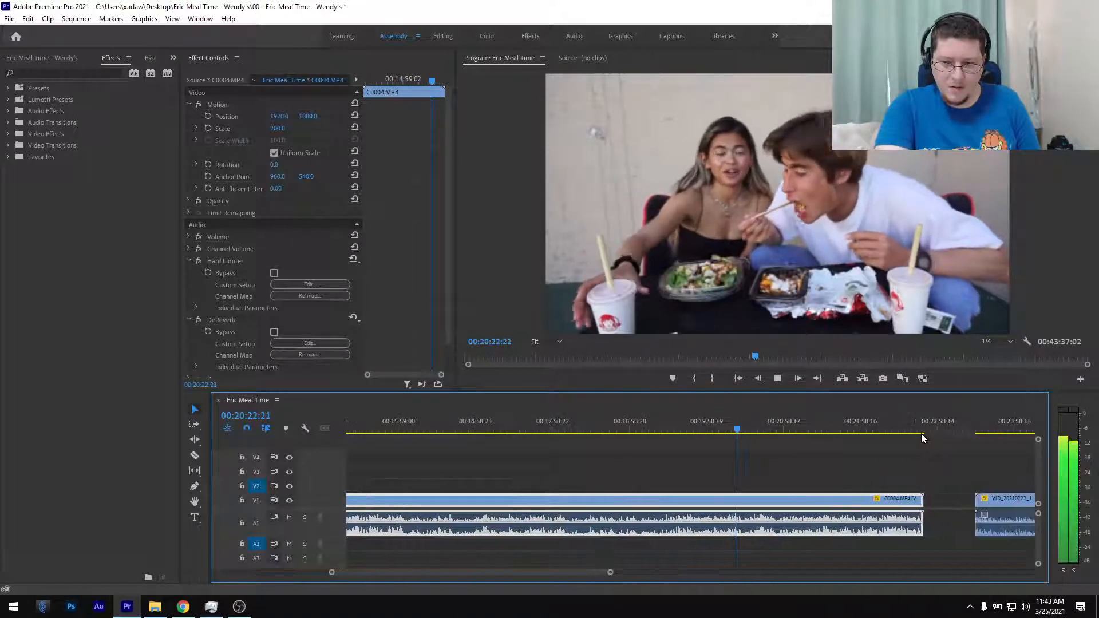
{"action": "key", "text": "space"}
- Save the project and collapse the Hard Limiter and DeReverb settings of C0004.MP4
{"action": "key", "text": "minus"}
{"action": "key", "text": "minus"}
{"action": "key", "text": "minus"}
{"action": "key", "text": "minus"}
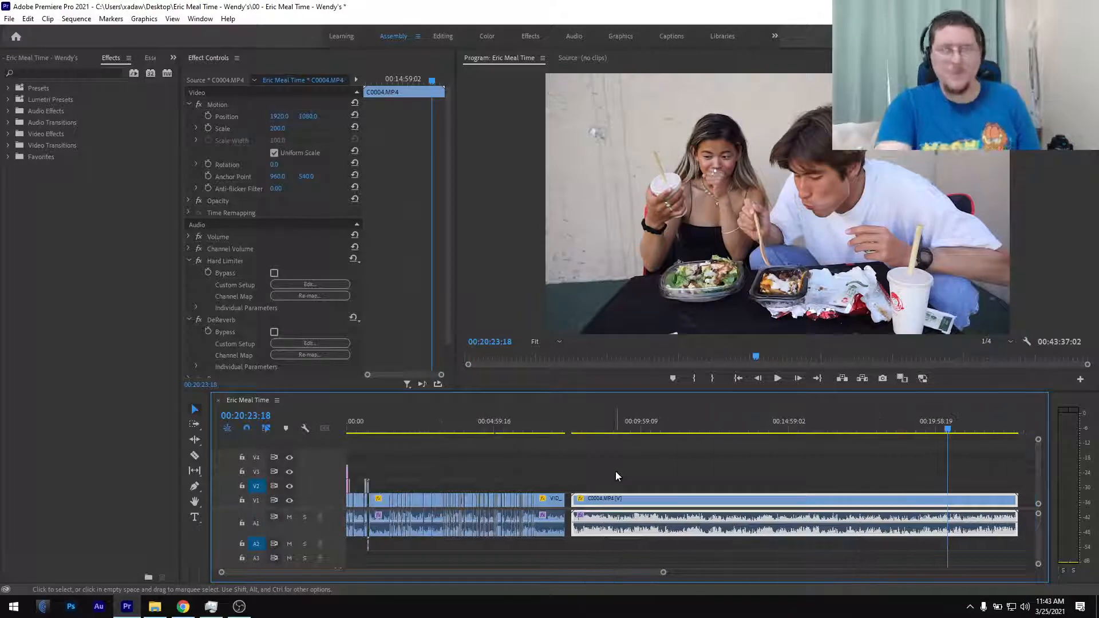
{"action": "key", "text": "ctrl+s"}
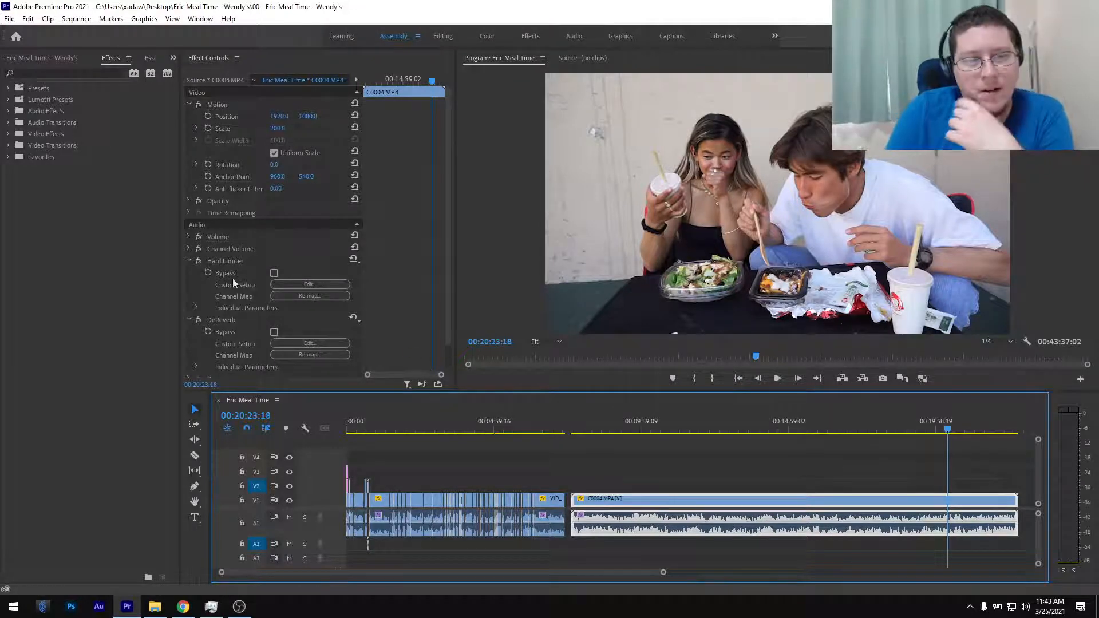
{"action": "left_click", "coordinate": [189, 261]}
{"action": "key", "text": "ctrl+s"}
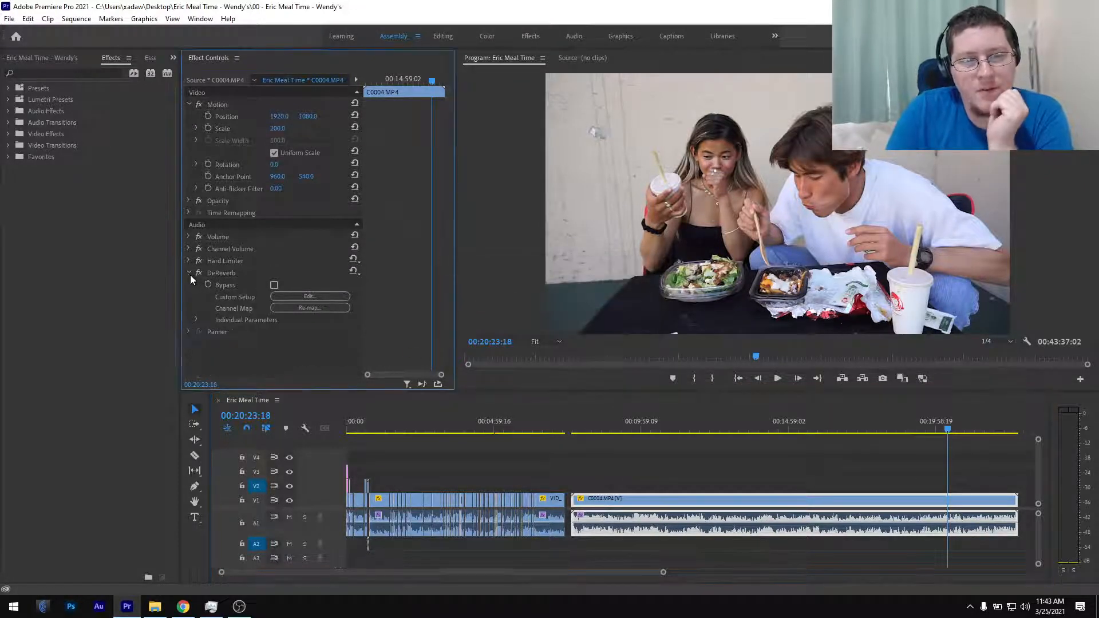
{"action": "left_click", "coordinate": [188, 274]}
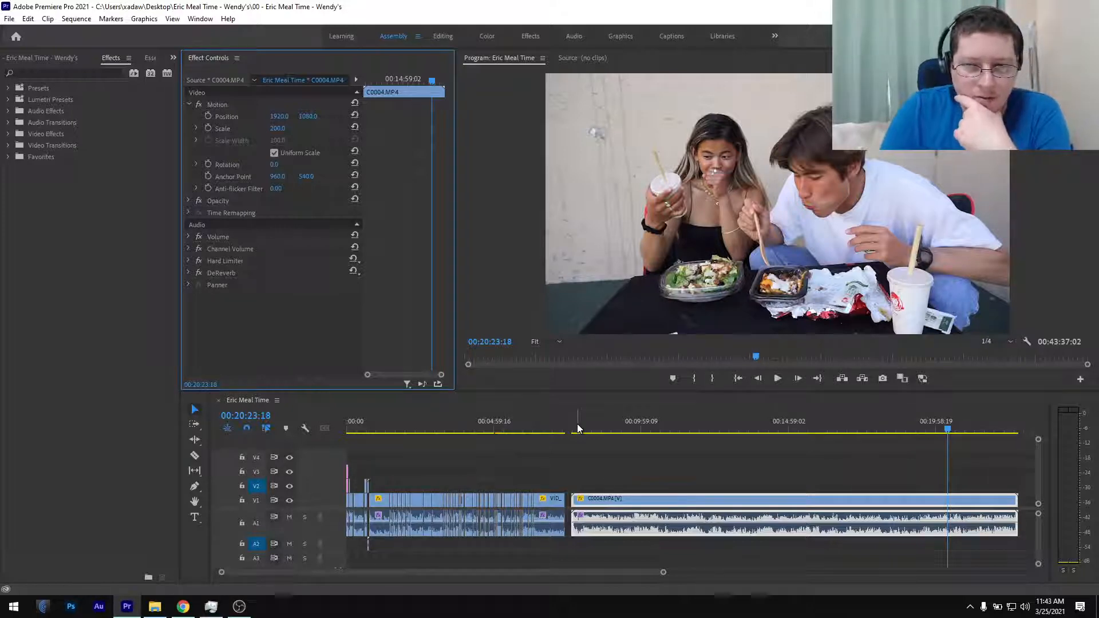
- Go to about 00:08:34:17, add the Bass effect from the Favorites to C0004.MP4 and set its boost to -10 dB
{"action": "left_click", "coordinate": [601, 417]}
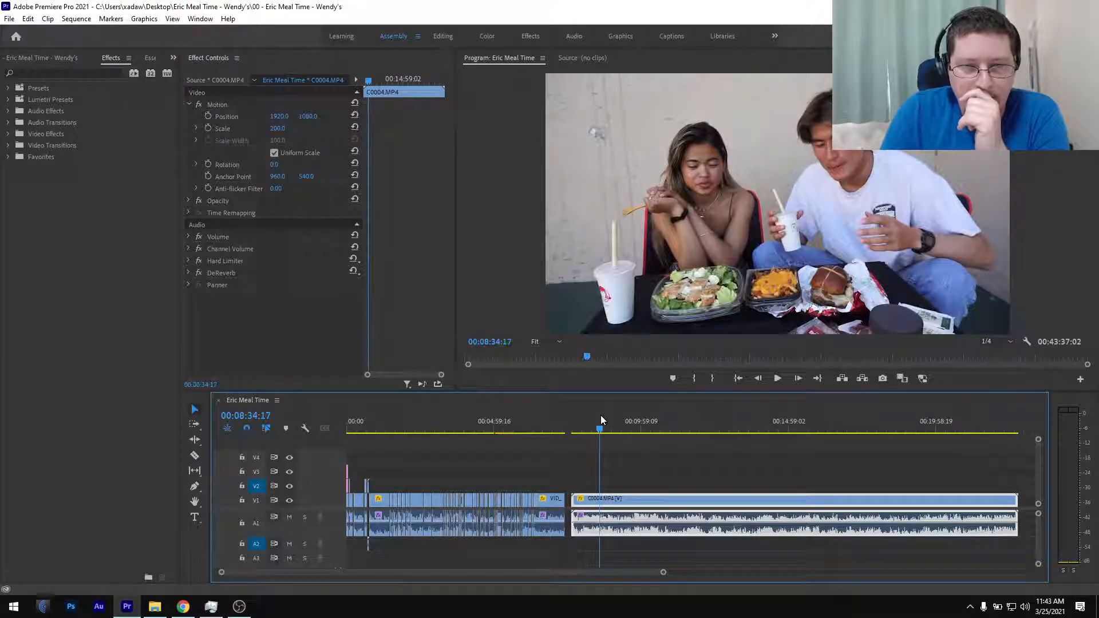
{"action": "left_click", "coordinate": [8, 157]}
{"action": "left_click_drag", "start_coordinate": [42, 181], "coordinate": [217, 284]}
{"action": "left_click", "coordinate": [8, 157]}
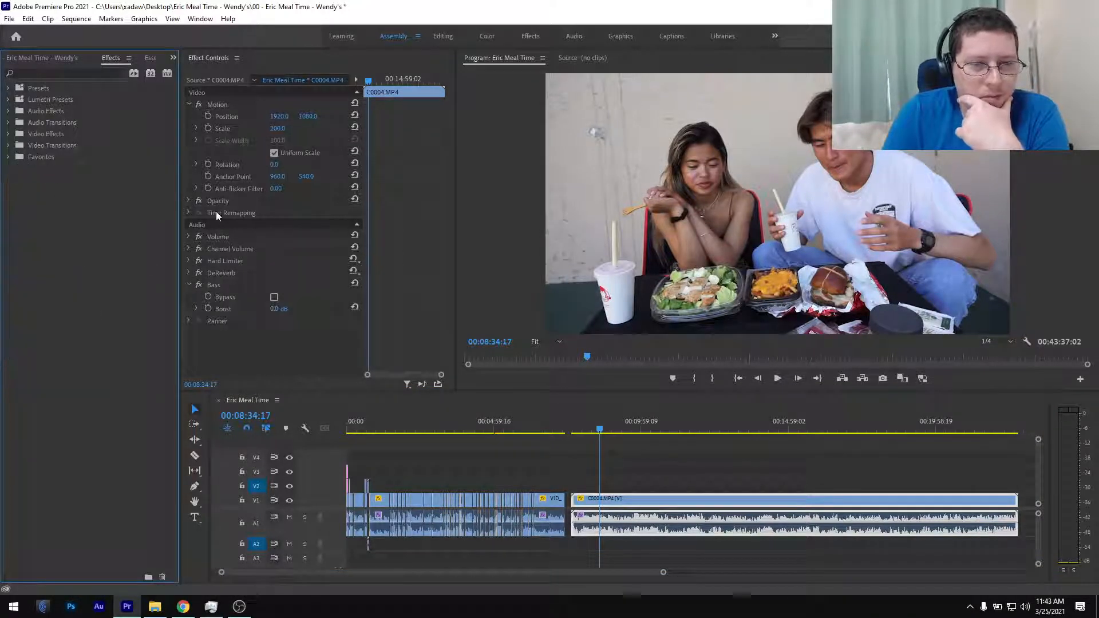
{"action": "left_click", "coordinate": [279, 311]}
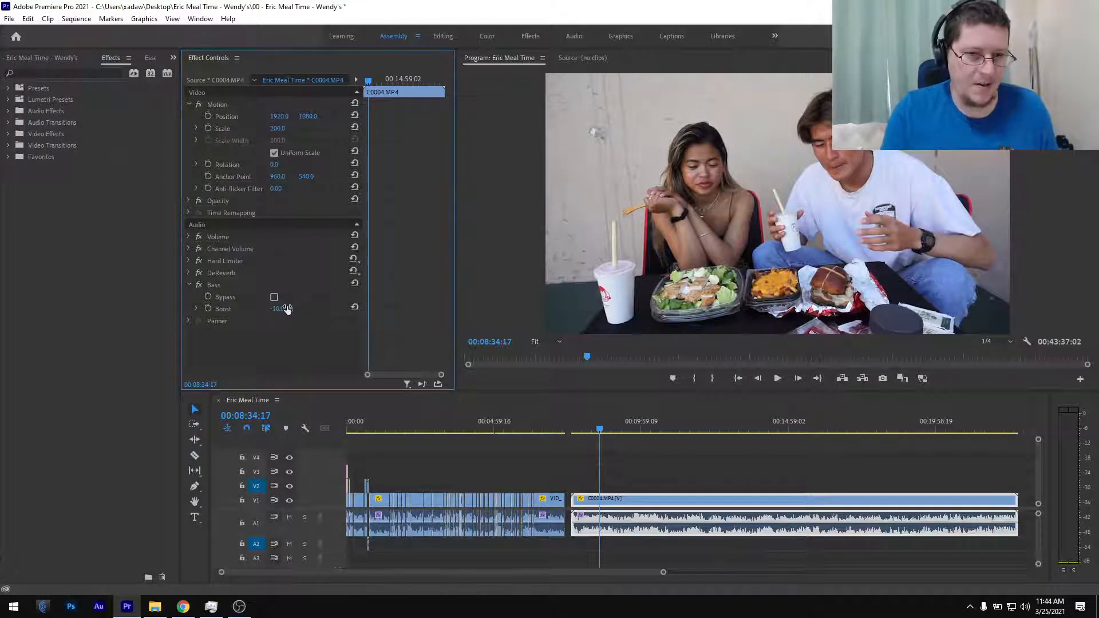
- Play C0004.MP4 from 00:08:34:17, compare its sound with the Bass effect off and on, and set the Bass boost to -5 dB
{"action": "key", "text": "Return"}
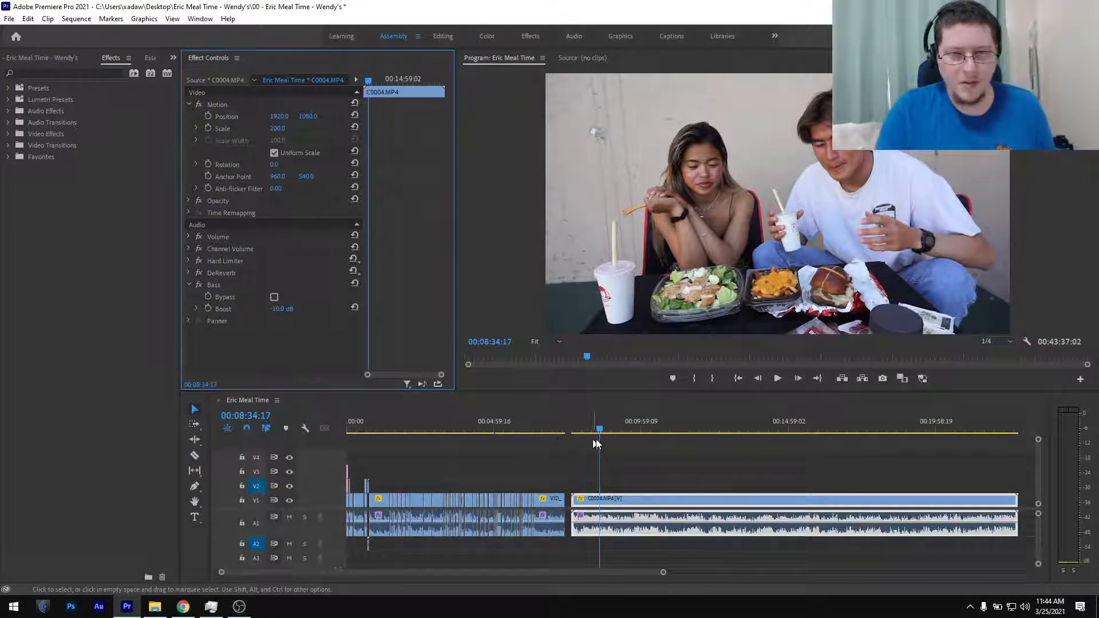
{"action": "key", "text": "space"}
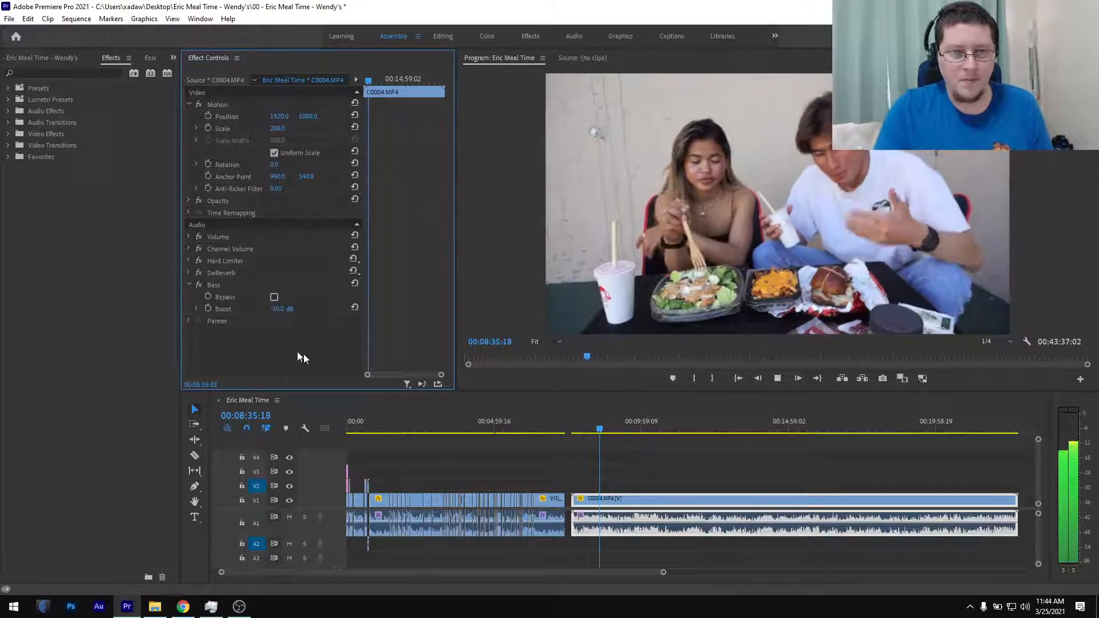
{"action": "left_click", "coordinate": [200, 286]}
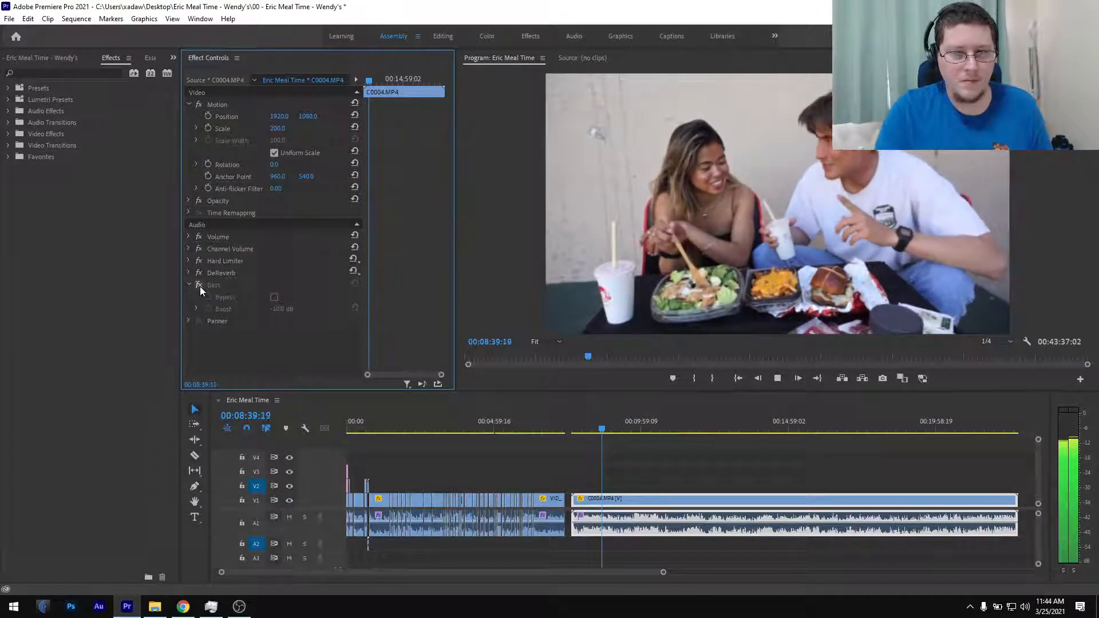
{"action": "left_click", "coordinate": [201, 286]}
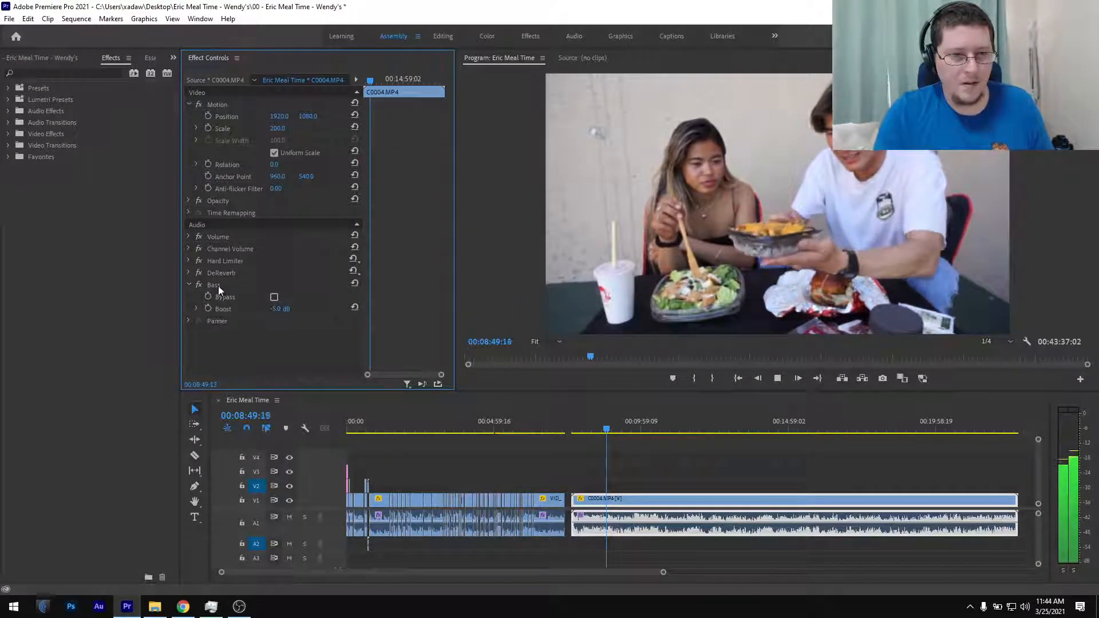
- Move the Bass effect above Hard Limiter and collapse it, compare the sound with Bass off and on, and save the project
{"action": "left_click_drag", "start_coordinate": [218, 284], "coordinate": [225, 256]}
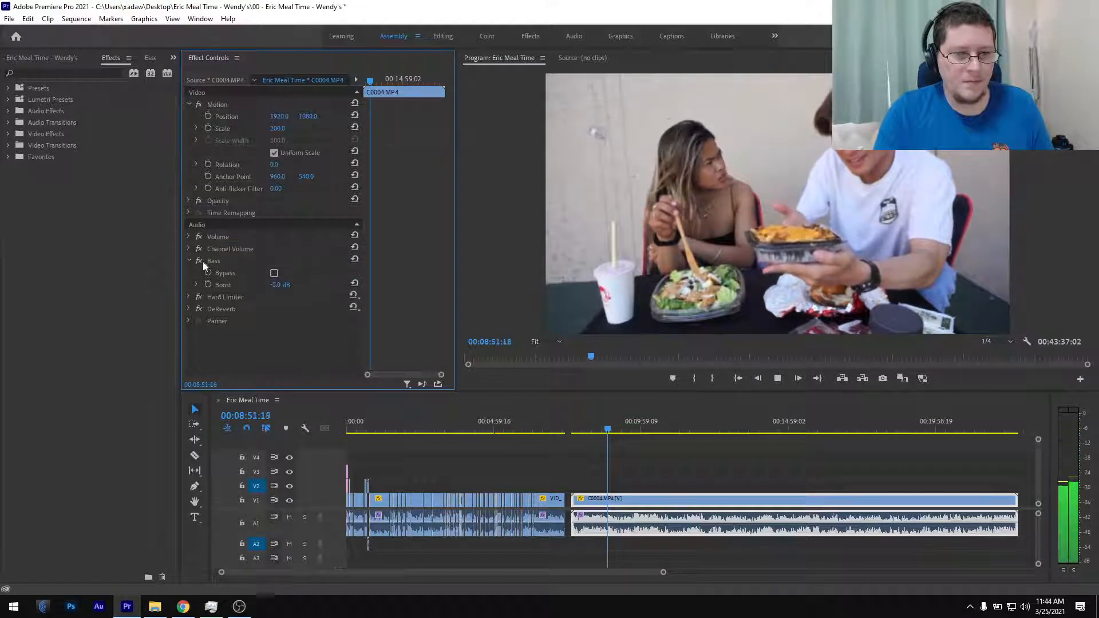
{"action": "left_click", "coordinate": [189, 261]}
{"action": "left_click", "coordinate": [198, 261]}
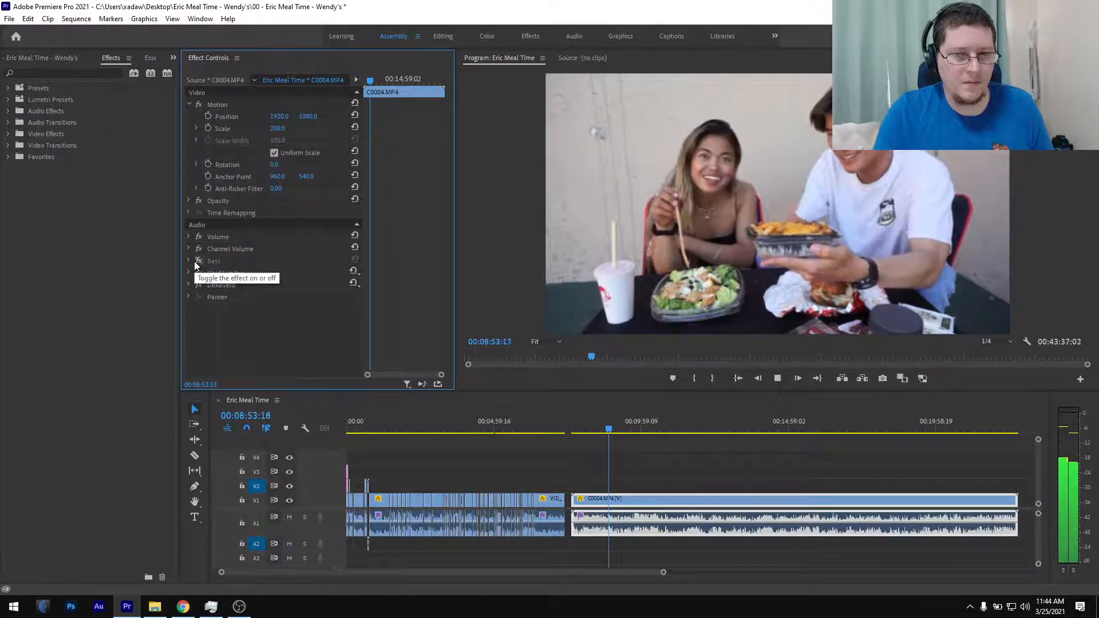
{"action": "left_click", "coordinate": [197, 262]}
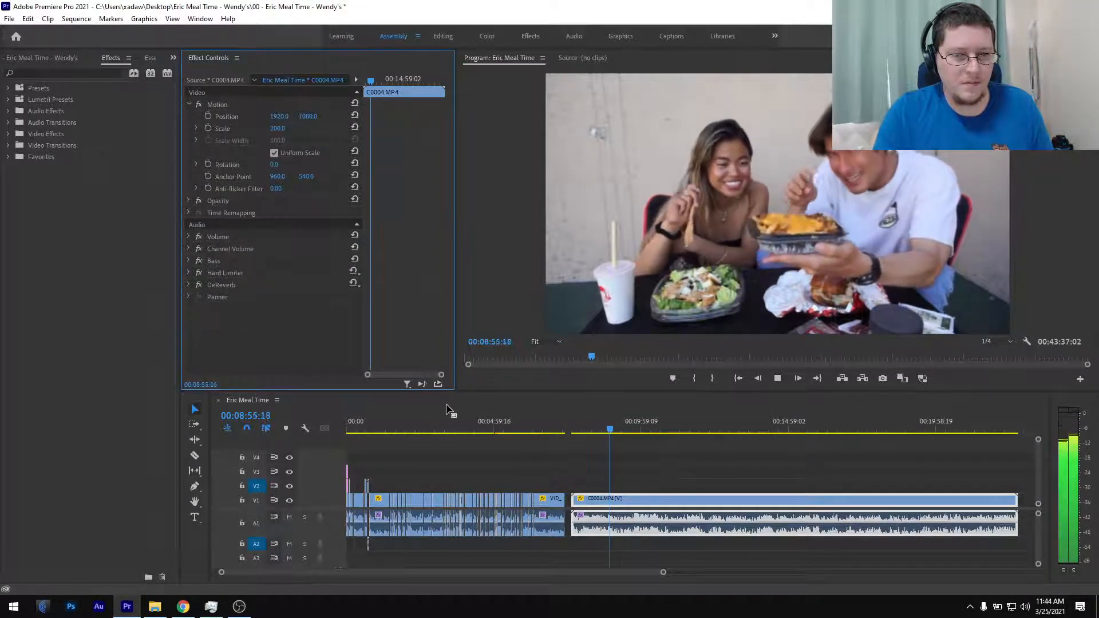
{"action": "key", "text": "space"}
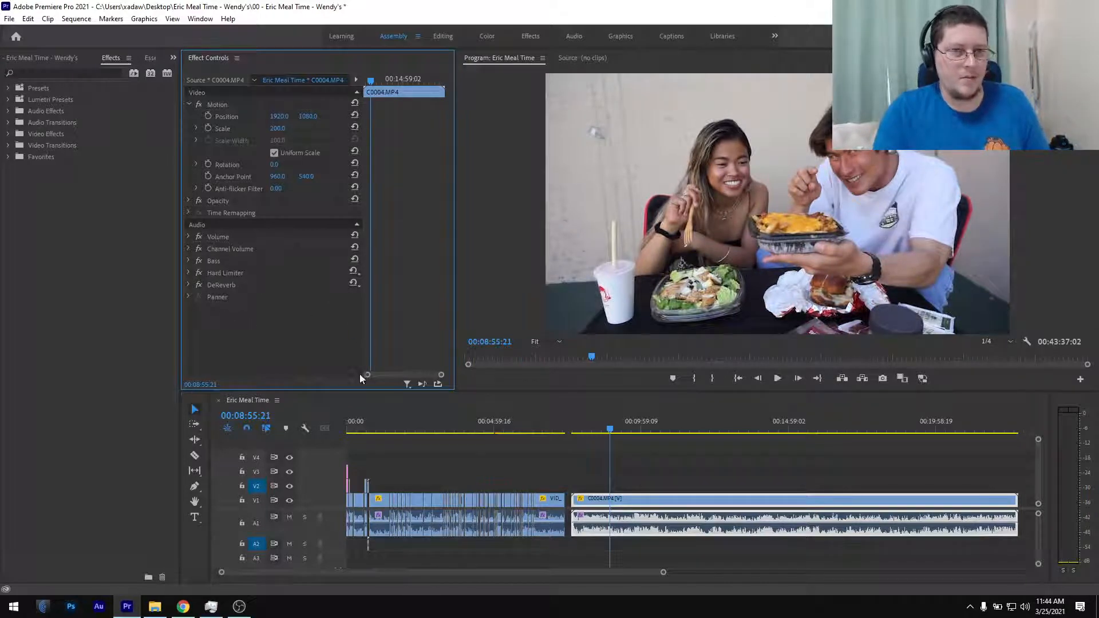
{"action": "key", "text": "ctrl+s"}
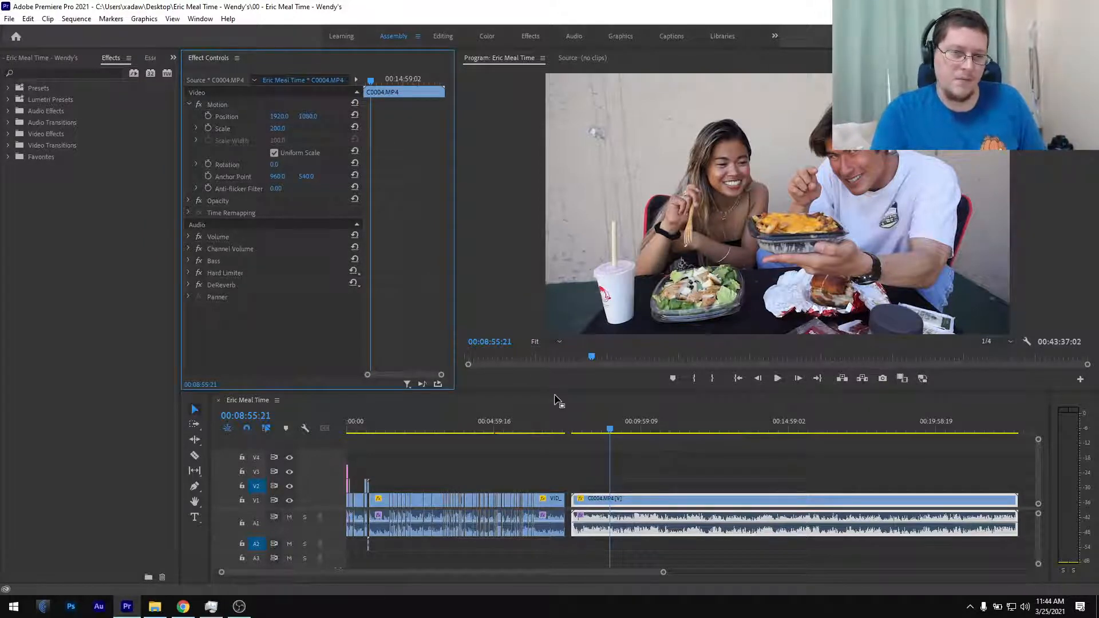
- Check the Bass settings of C0004.MP4 and move DeReverb above Hard Limiter in the effect order
{"action": "left_click", "coordinate": [188, 262]}
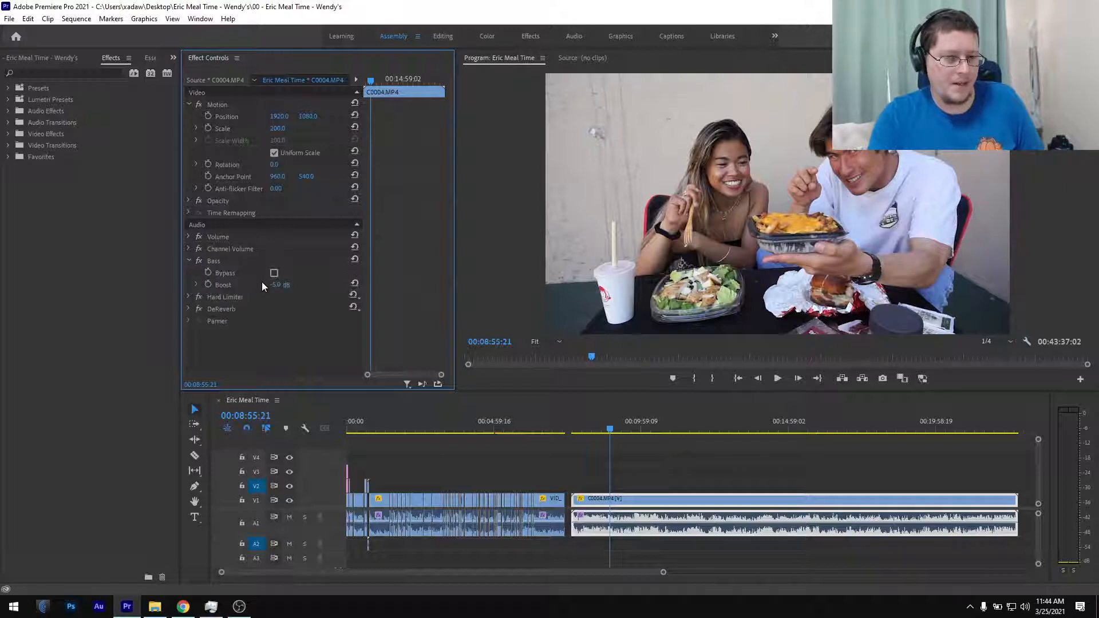
{"action": "left_click", "coordinate": [189, 261]}
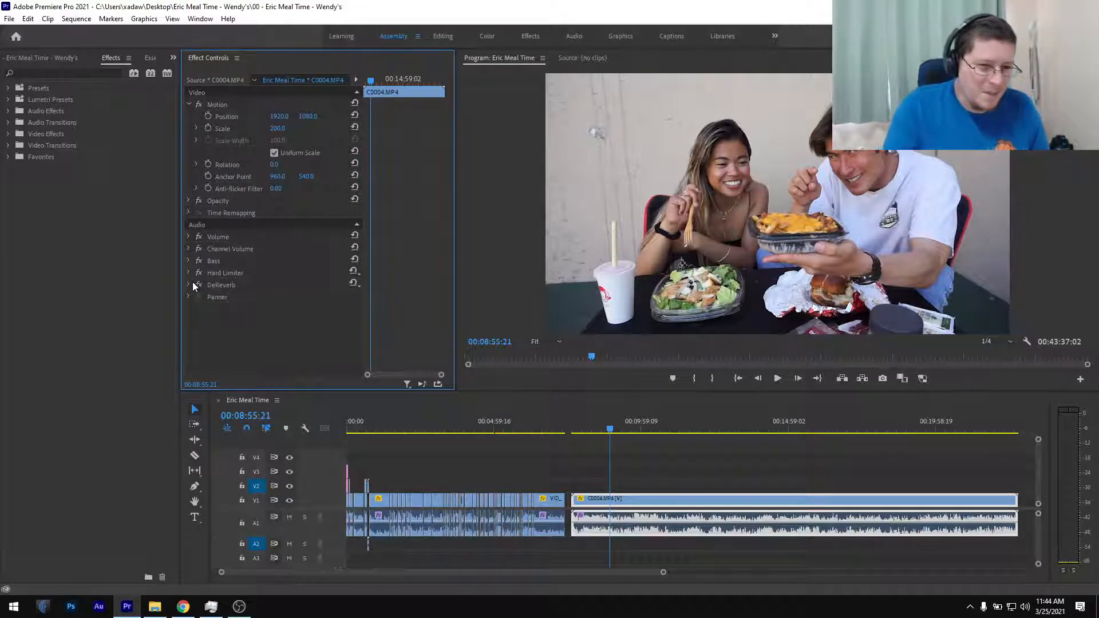
{"action": "left_click_drag", "start_coordinate": [222, 286], "coordinate": [225, 275]}
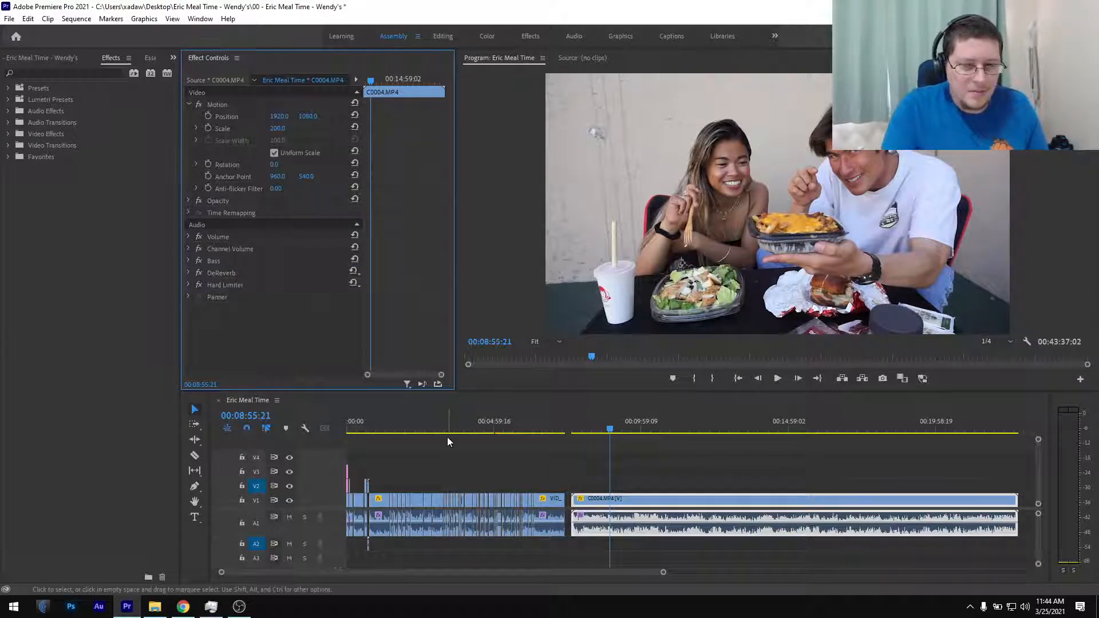
- Open the Hard Limiter custom setup, compare playback with the limiter off and on, and close and collapse its settings
{"action": "left_click", "coordinate": [189, 285]}
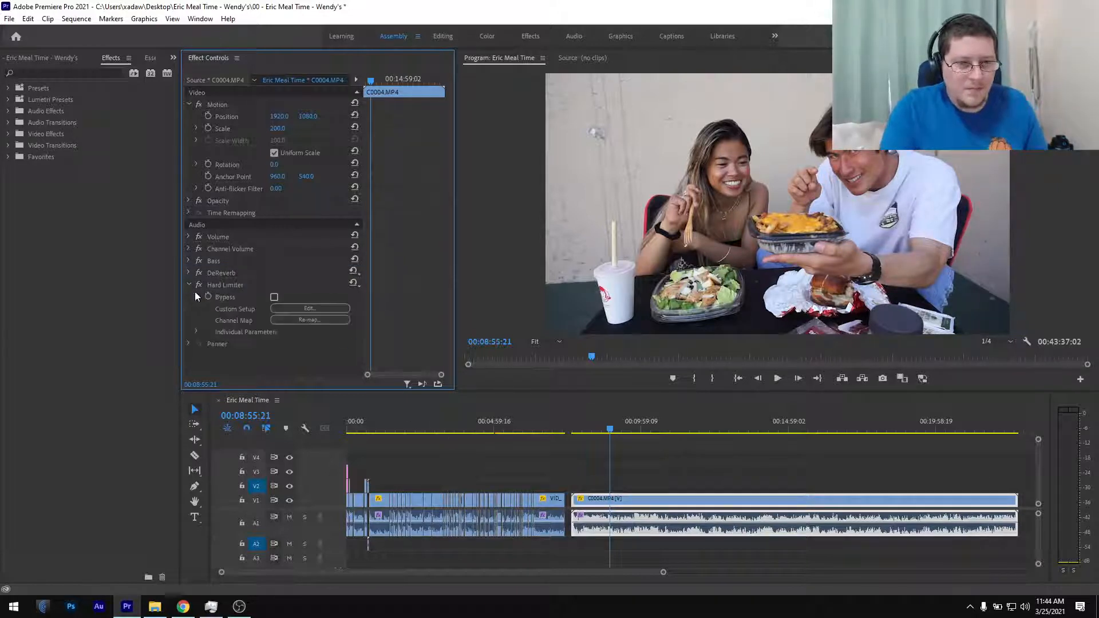
{"action": "left_click", "coordinate": [320, 309]}
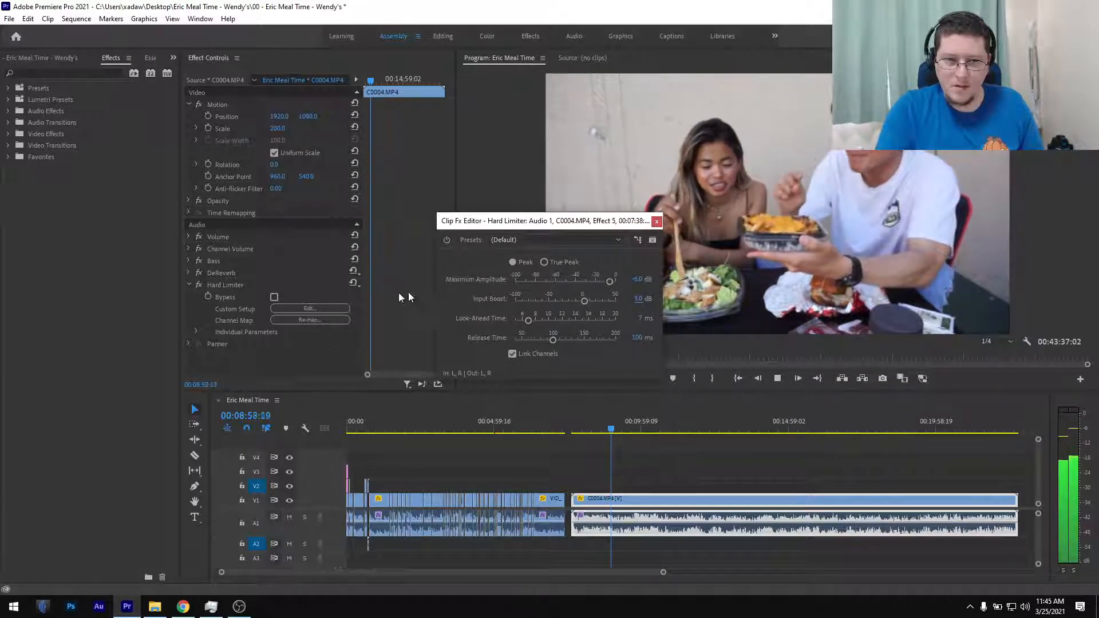
{"action": "left_click", "coordinate": [199, 285]}
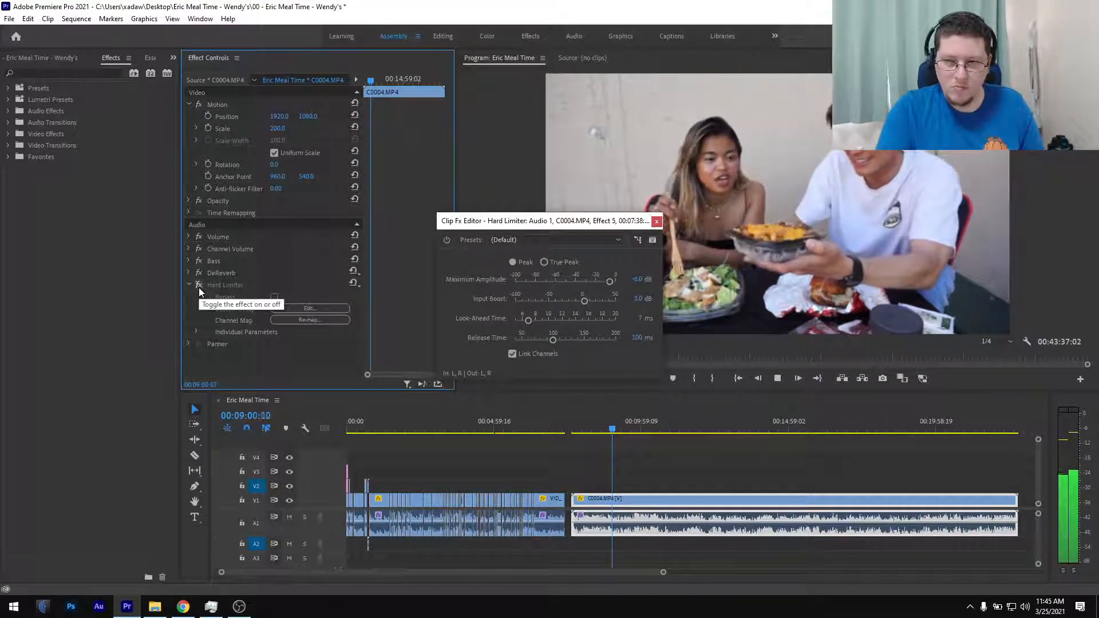
{"action": "left_click", "coordinate": [198, 286]}
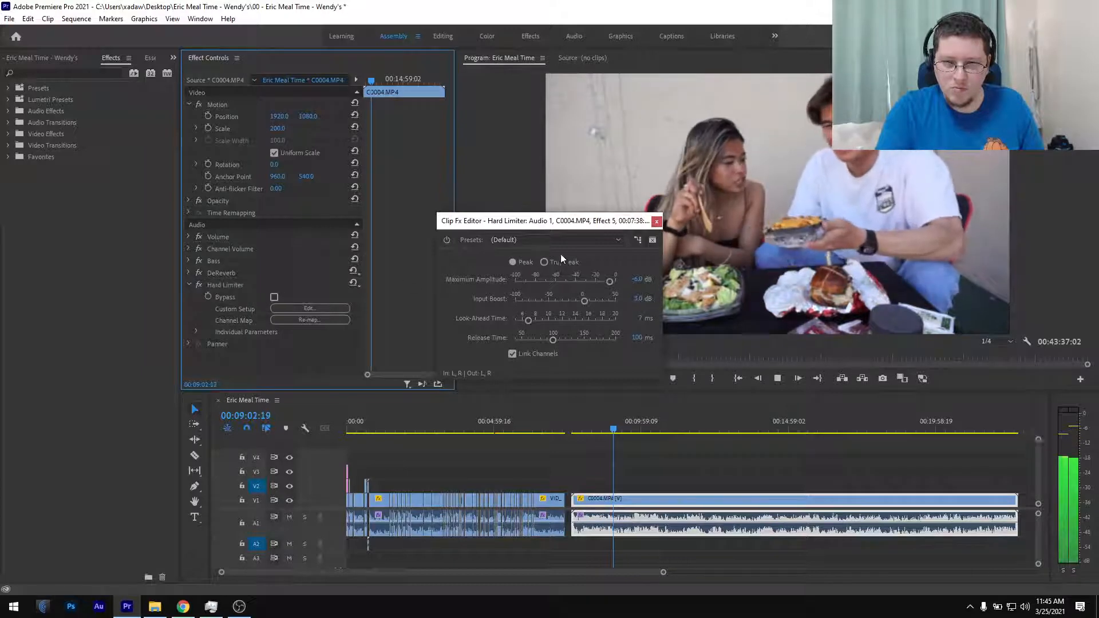
{"action": "left_click", "coordinate": [657, 221]}
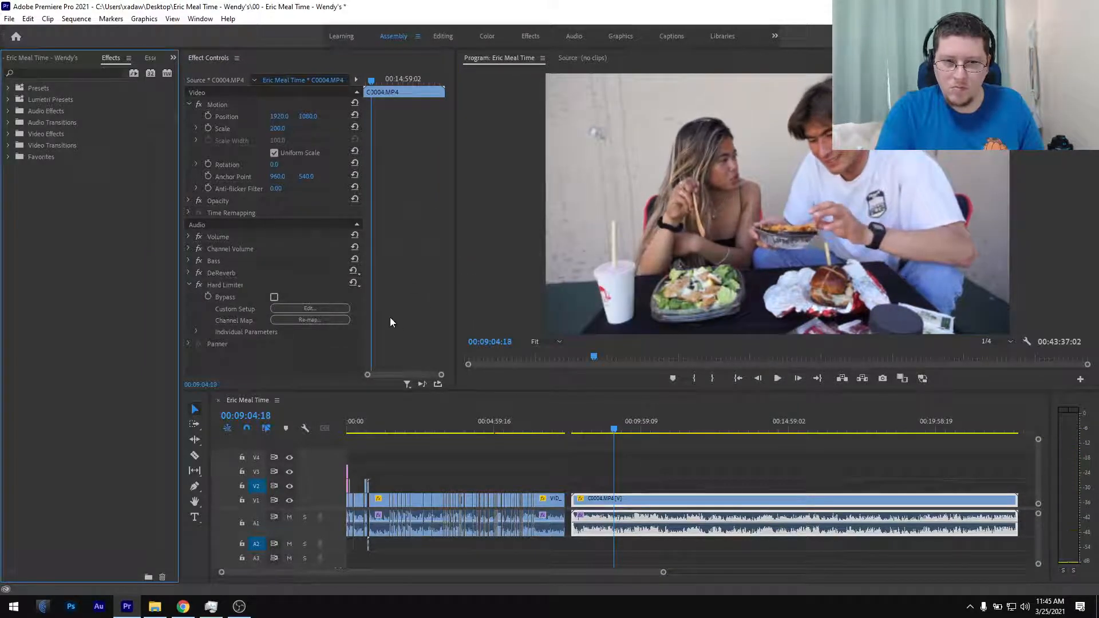
{"action": "left_click", "coordinate": [188, 285]}
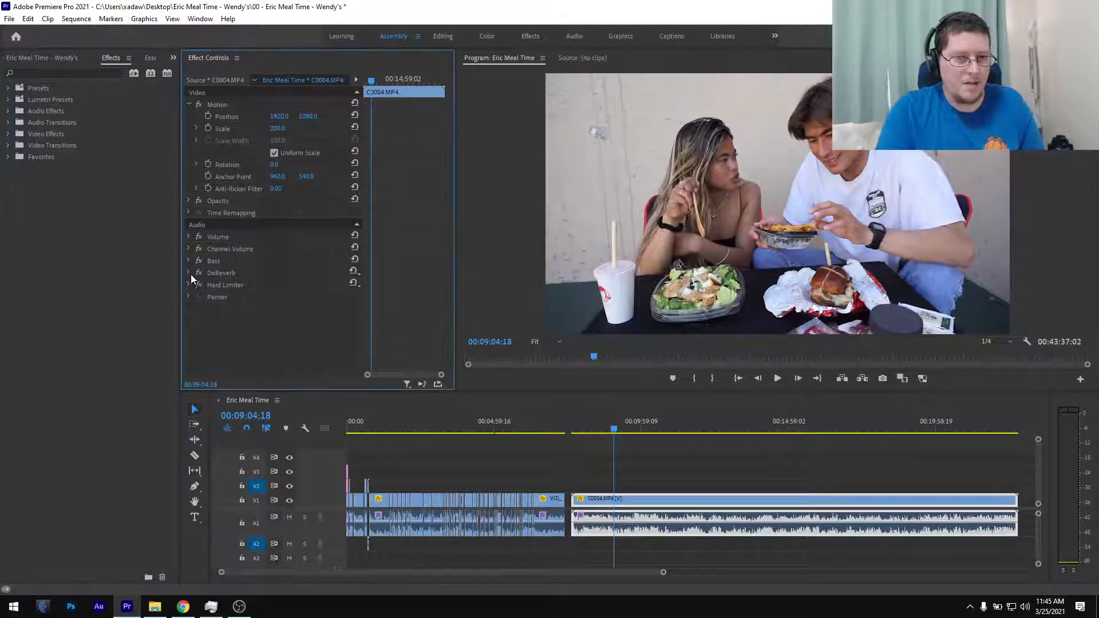
- Open the DeReverb custom setup of C0004.MP4 and listen to the clip from about 00:08:00 and 00:11:05
{"action": "left_click", "coordinate": [189, 273]}
{"action": "left_click", "coordinate": [306, 297]}
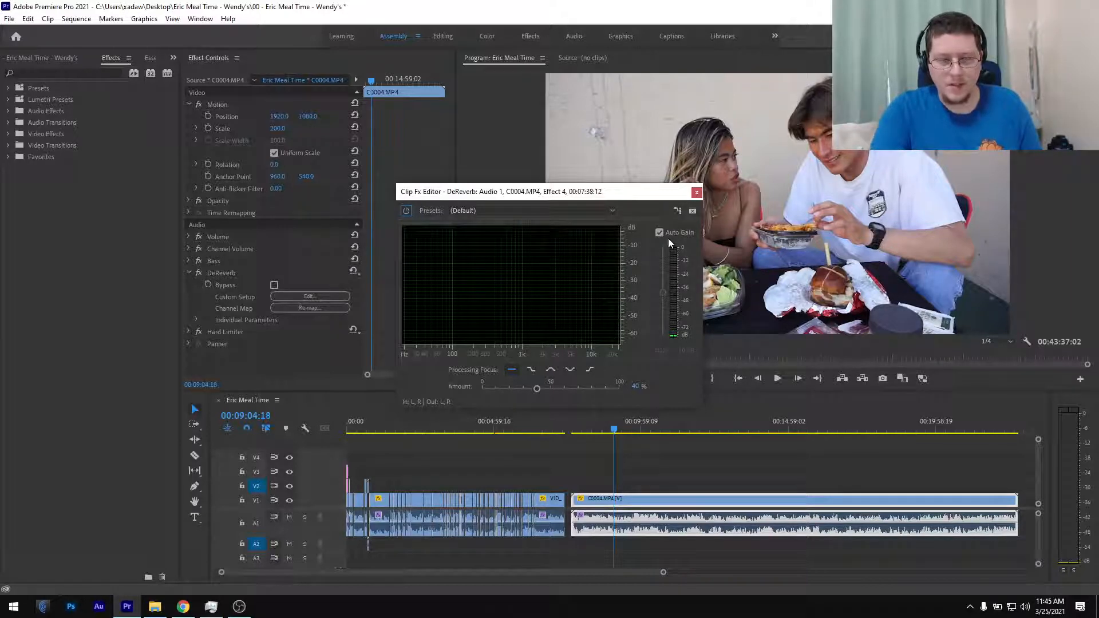
{"action": "left_click", "coordinate": [584, 428]}
{"action": "key", "text": "space"}
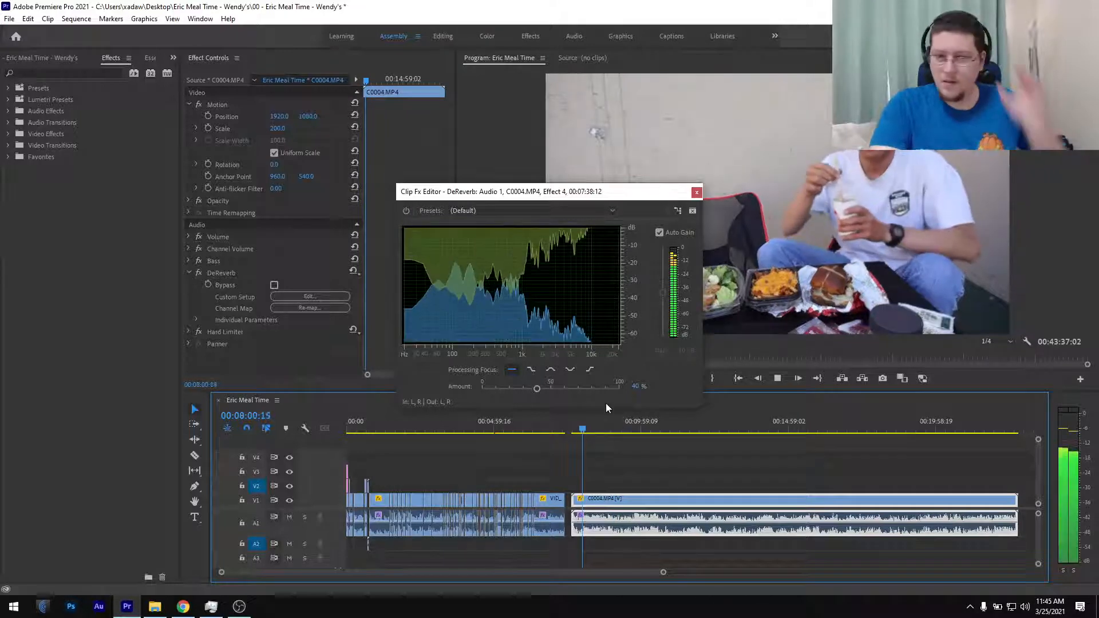
{"action": "left_click", "coordinate": [674, 428]}
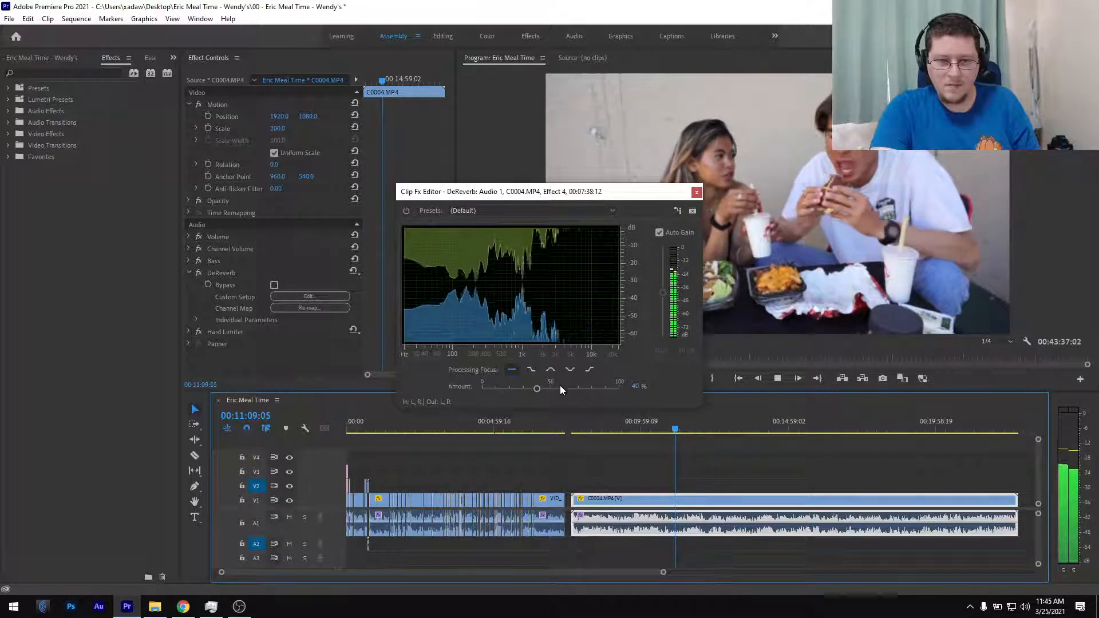
- Set the DeReverb amount to 55% and compare the playback with the effect bypassed and active
{"action": "mouse_move", "coordinate": [539, 388]}
{"action": "left_mouse_down"}
{"action": "mouse_move", "coordinate": [570, 390]}
{"action": "mouse_move", "coordinate": [559, 393]}
{"action": "left_mouse_up"}
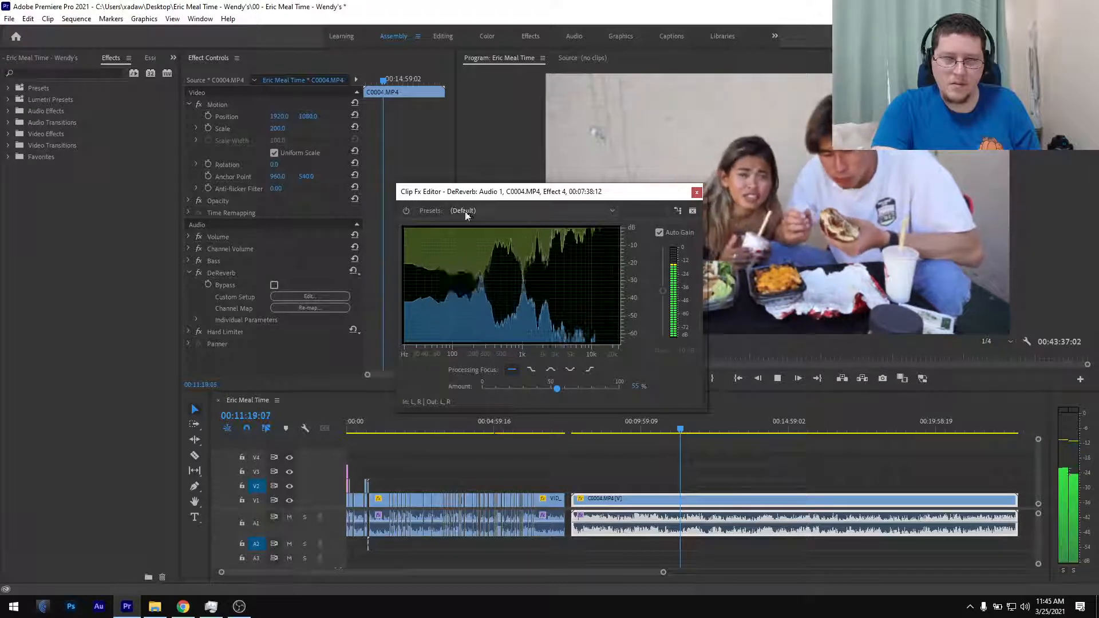
{"action": "left_click", "coordinate": [407, 211]}
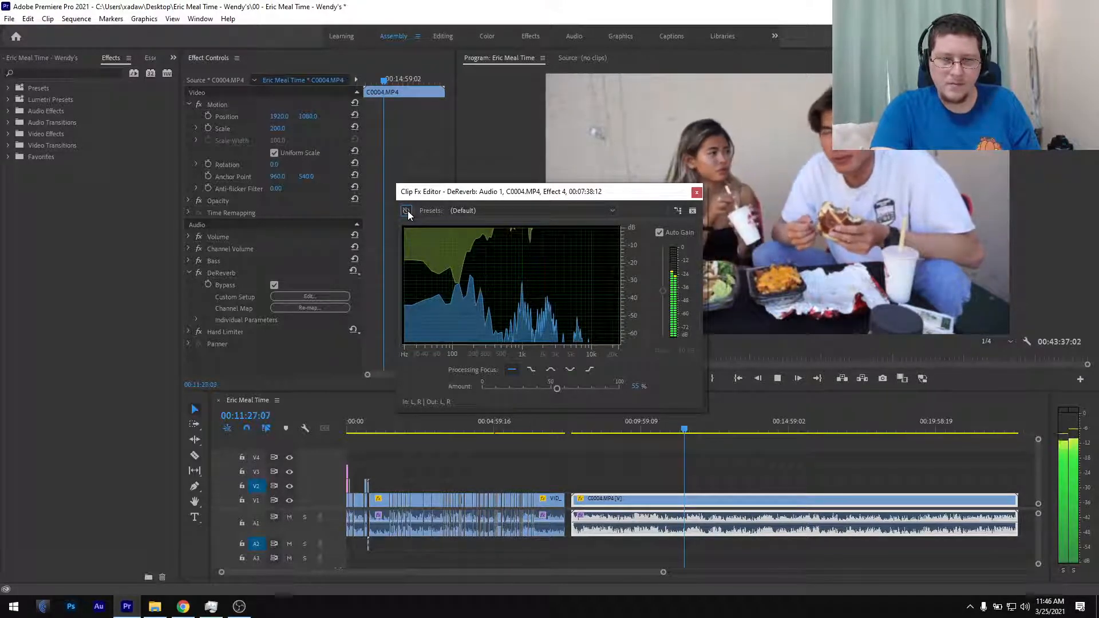
{"action": "left_click", "coordinate": [407, 210]}
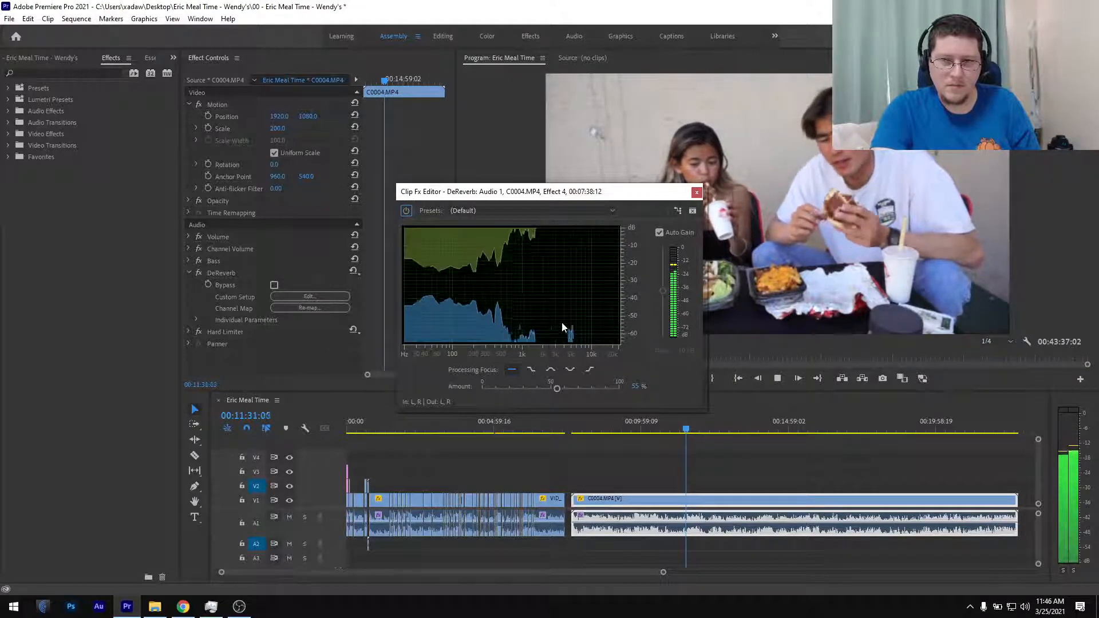
- Compare DeReverb's processing focus options while playing C0004.MP4 around 00:11:45, and set the focus to lower and higher frequencies
{"action": "left_click", "coordinate": [696, 429]}
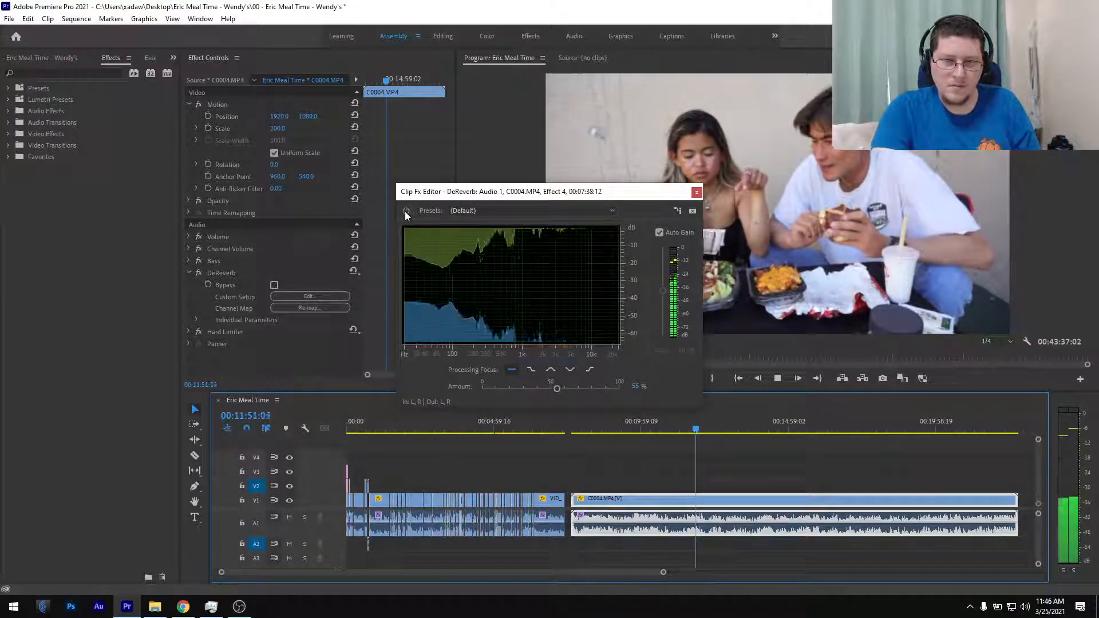
{"action": "left_click", "coordinate": [531, 370]}
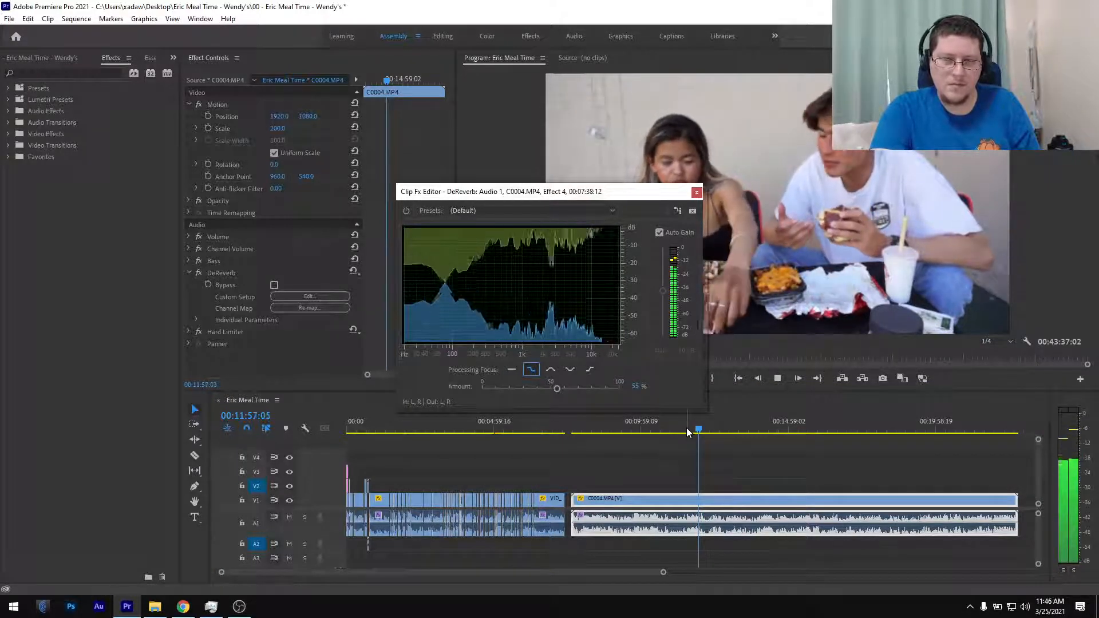
{"action": "left_click", "coordinate": [571, 369]}
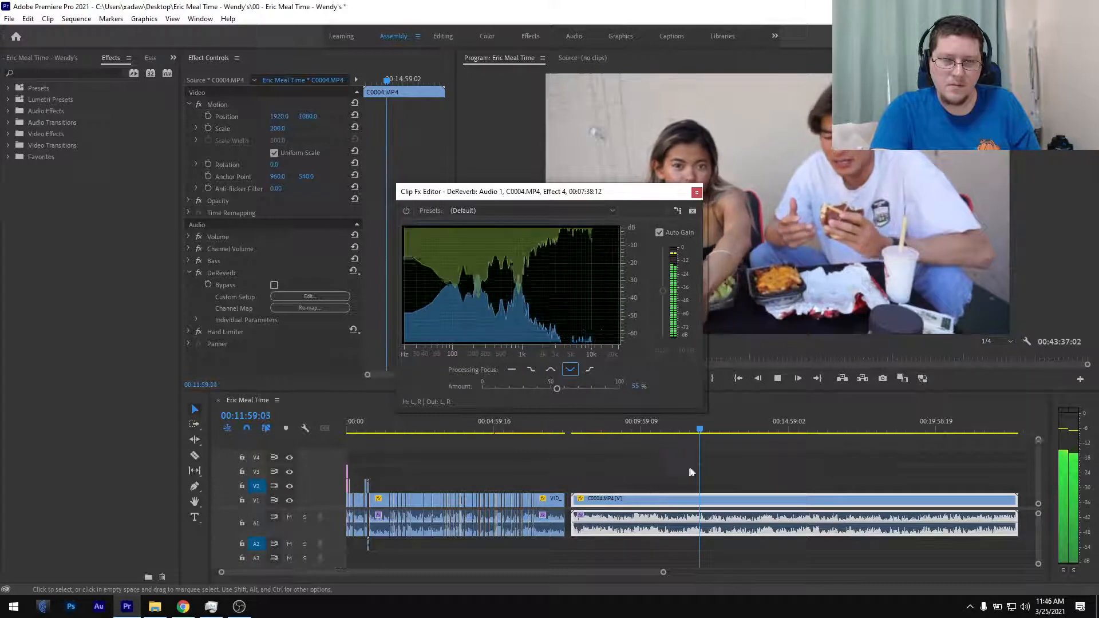
{"action": "left_click", "coordinate": [691, 430]}
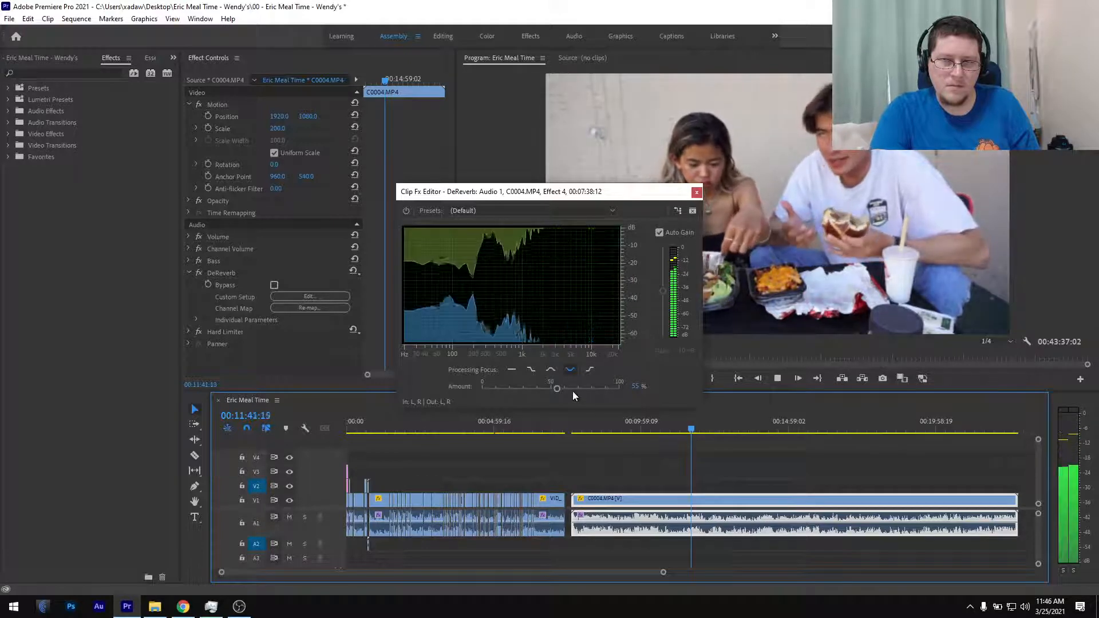
{"action": "left_click", "coordinate": [510, 370]}
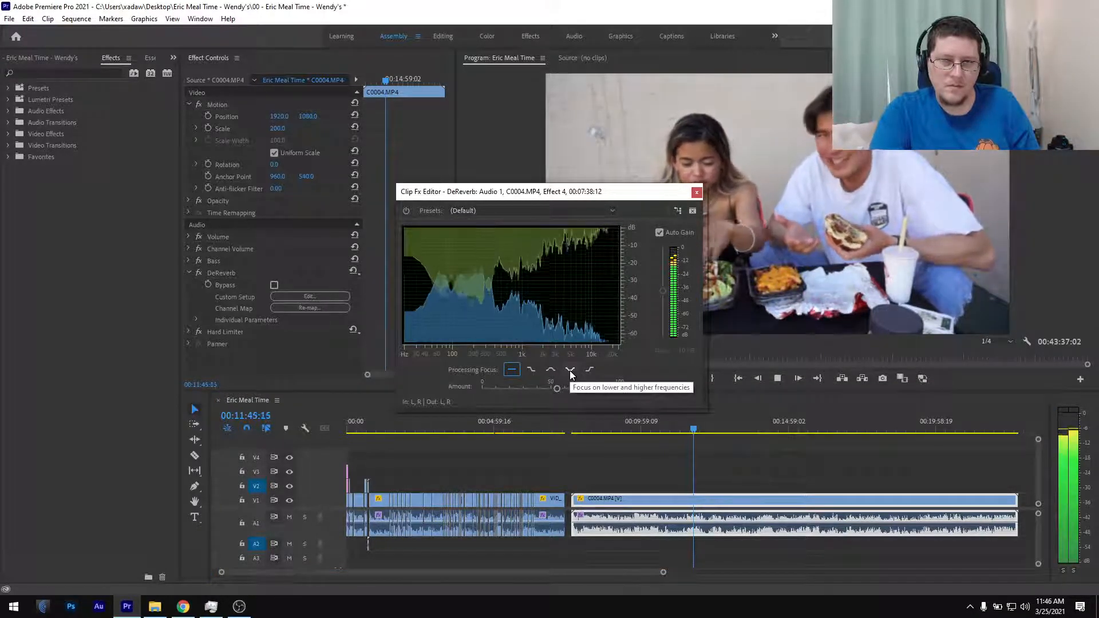
{"action": "left_click", "coordinate": [570, 370]}
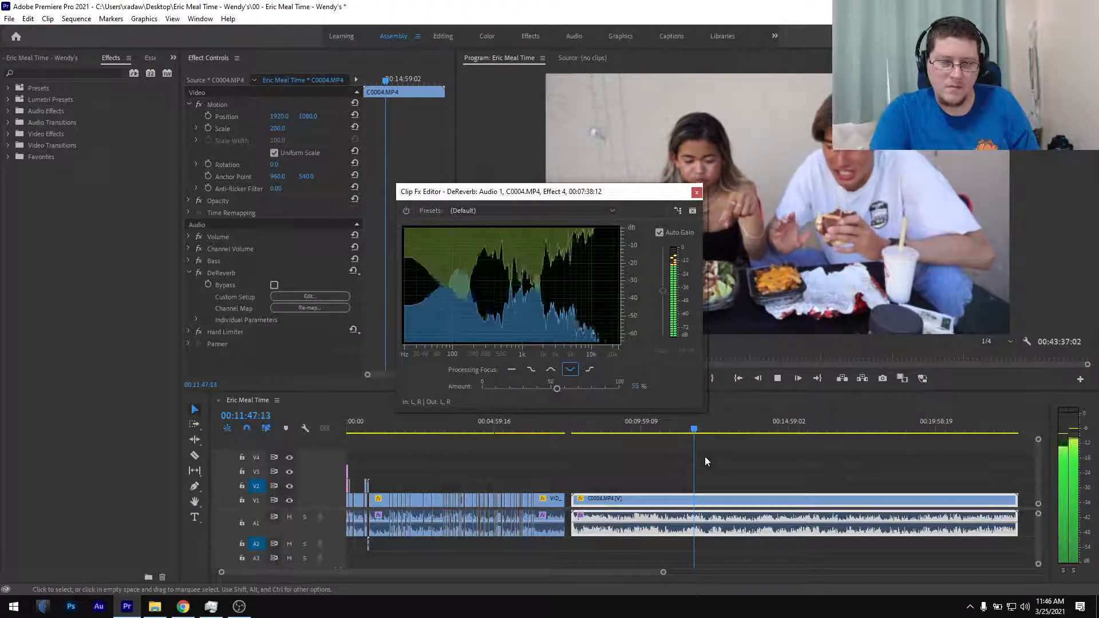
- Set the DeReverb amount to 65%, compare it bypassed and active from about 00:11:35, and close the effect editor
{"action": "left_click_drag", "start_coordinate": [558, 390], "coordinate": [572, 390]}
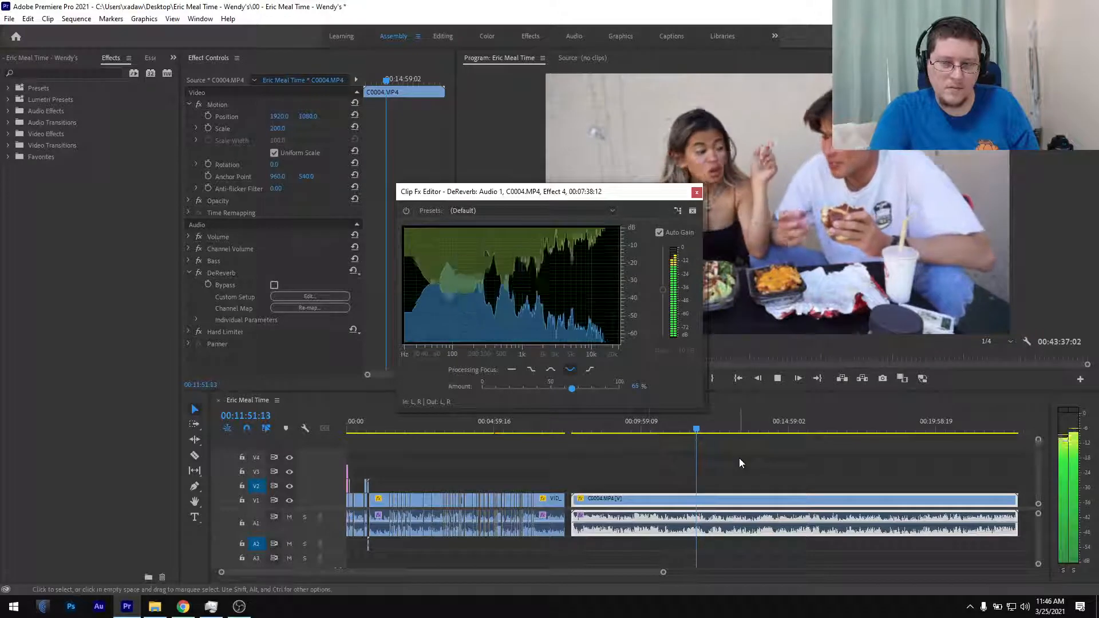
{"action": "left_click", "coordinate": [688, 431]}
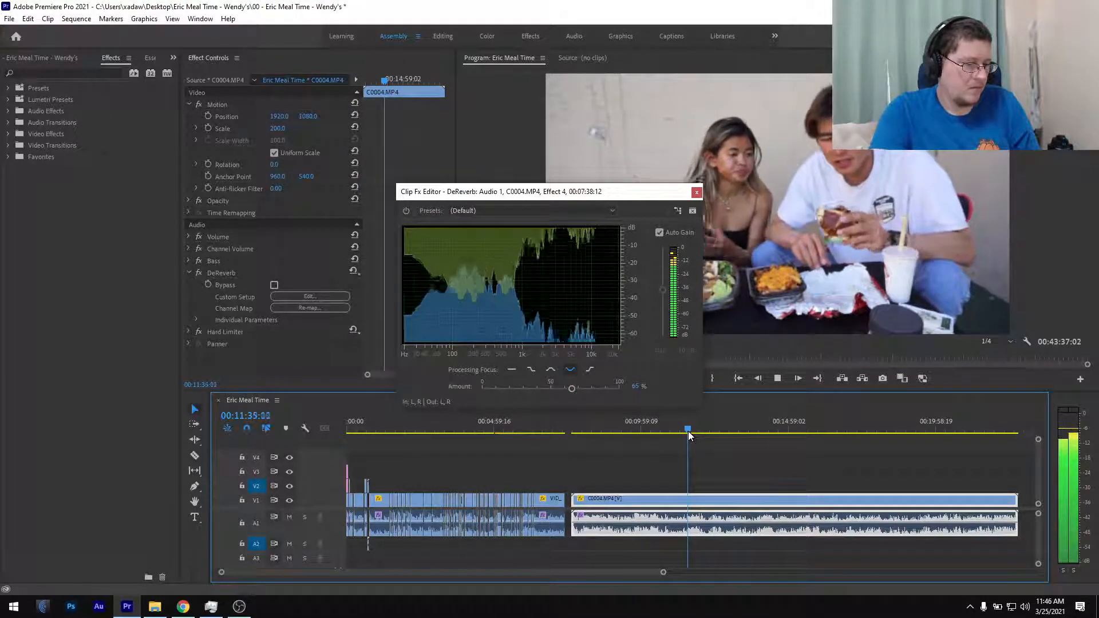
{"action": "left_click", "coordinate": [408, 212]}
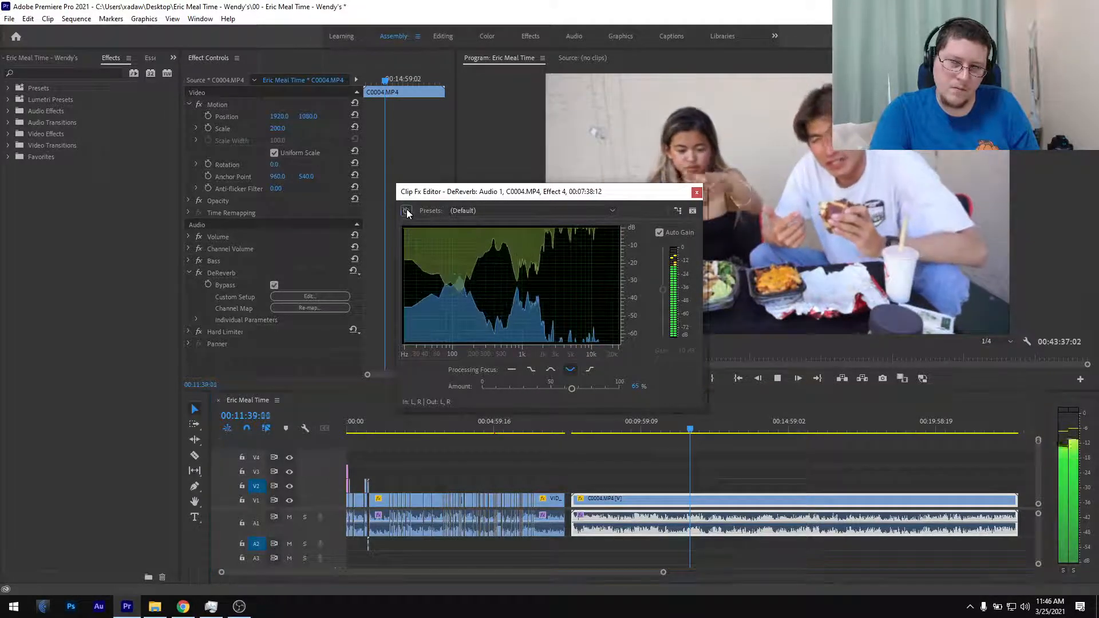
{"action": "left_click", "coordinate": [408, 212]}
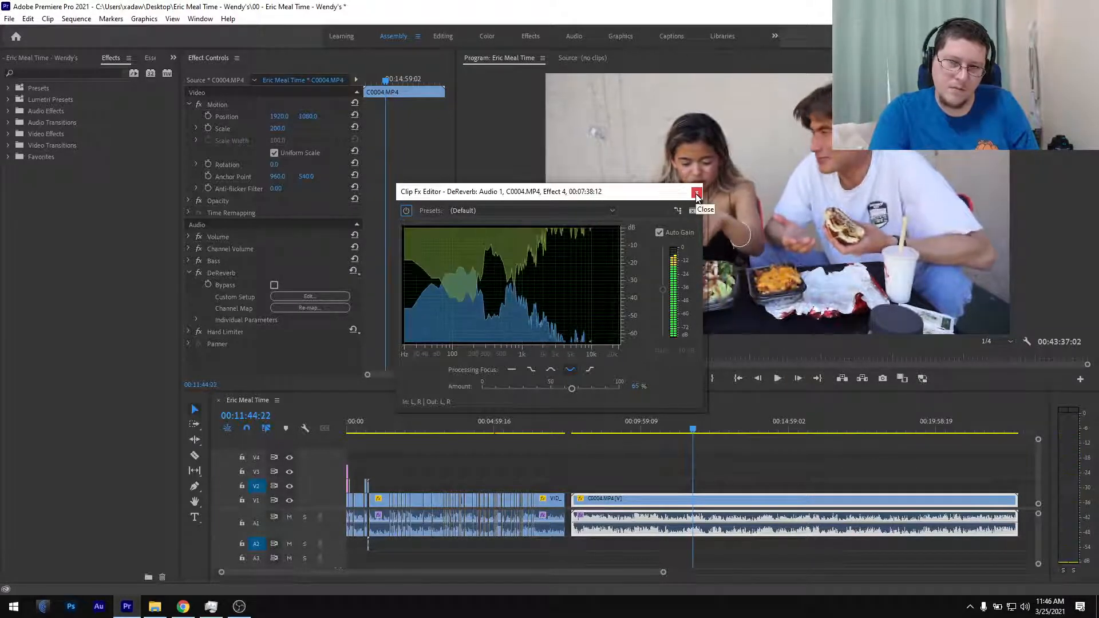
{"action": "left_click", "coordinate": [697, 194]}
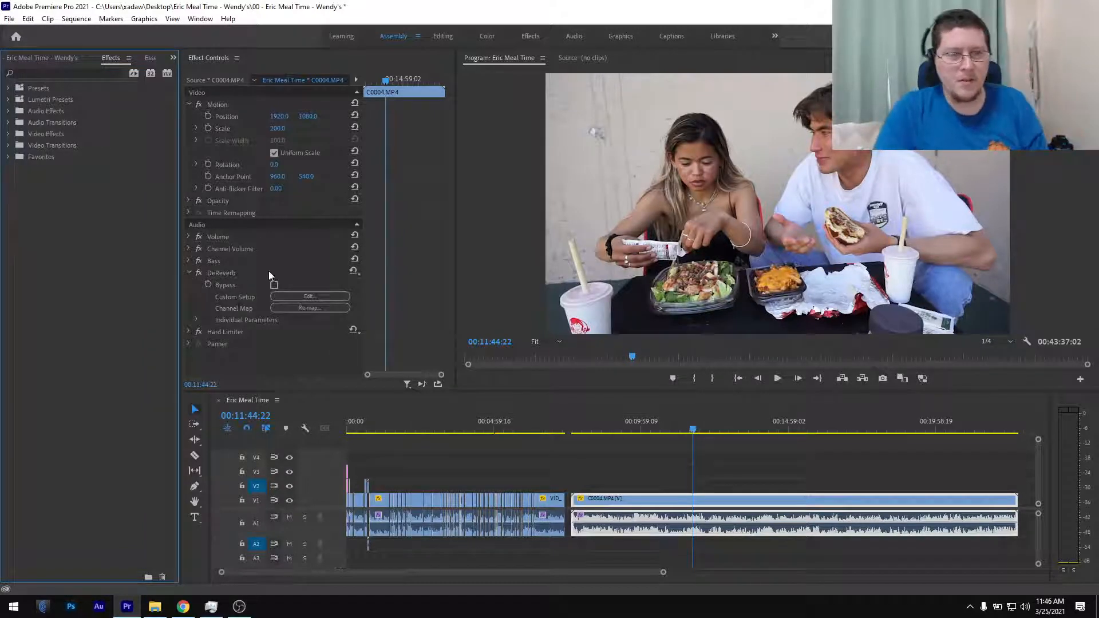
- Collapse the DeReverb settings of C0004.MP4 and save the project
{"action": "left_click", "coordinate": [189, 273]}
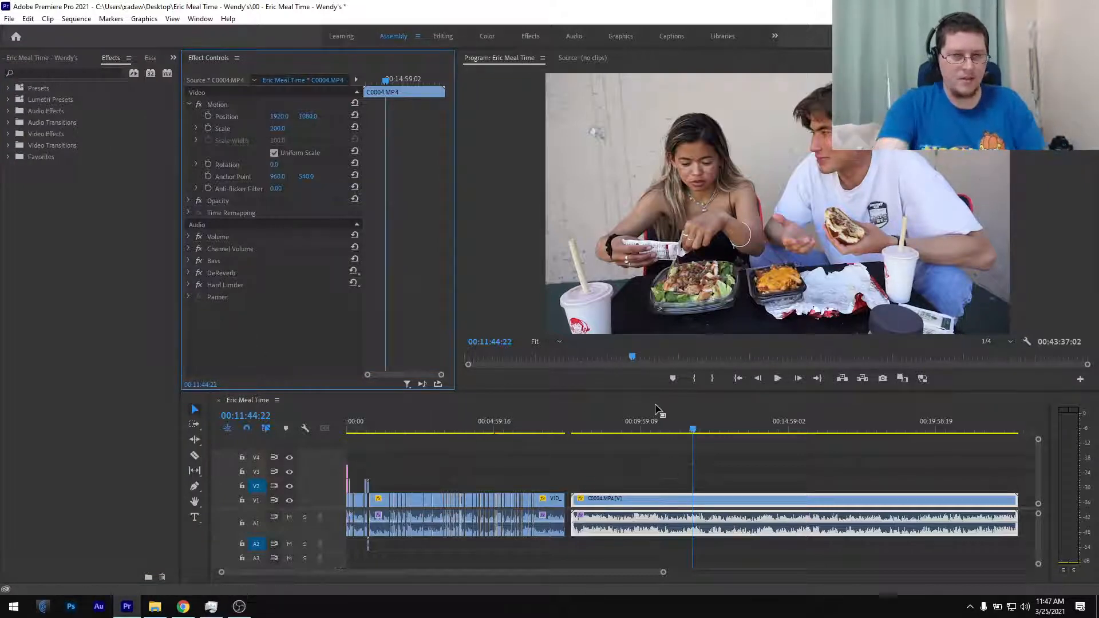
{"action": "key", "text": "ctrl+s"}
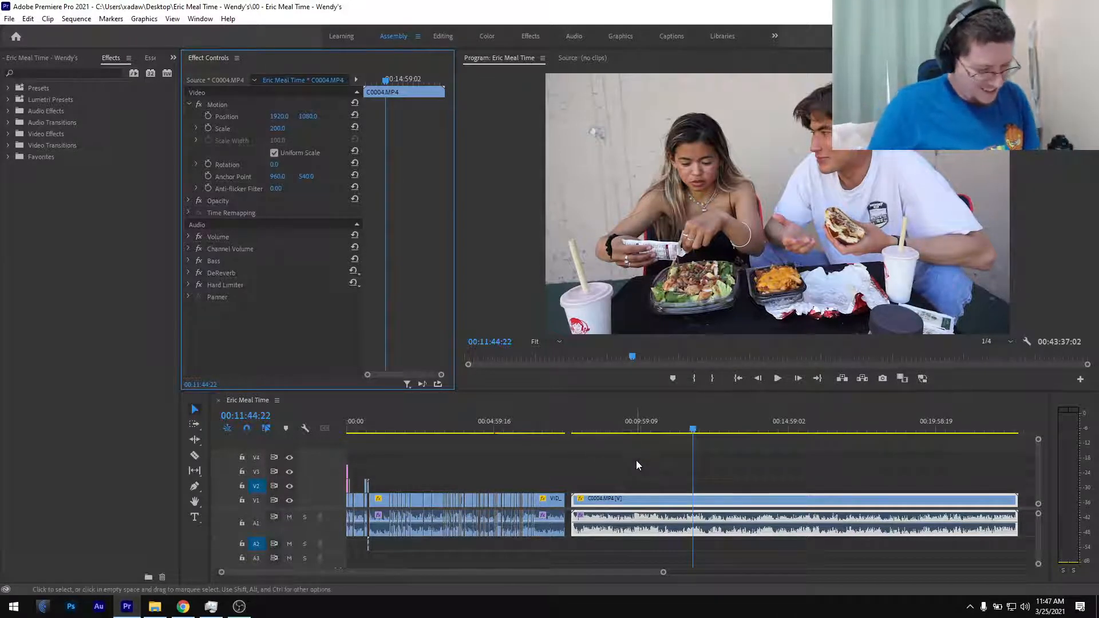
- Play VID_20210222_134842.mp4 from about 00:06:23 and check its ending from about 00:07:22
{"action": "left_click", "coordinate": [537, 429]}
{"action": "key", "text": "space"}
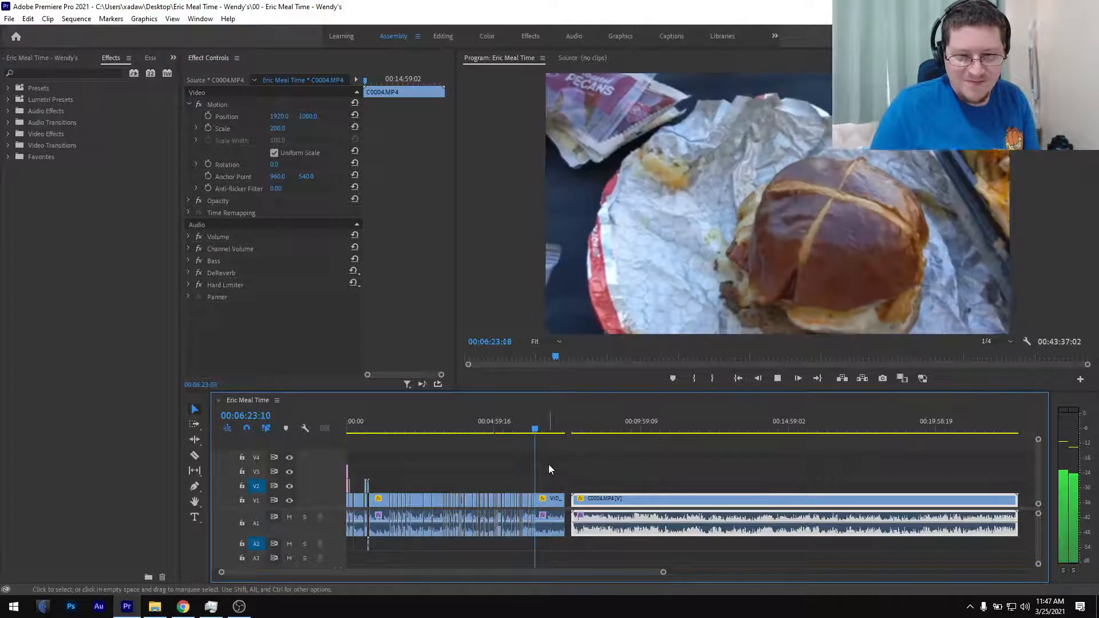
{"action": "scroll", "coordinate": [553, 461], "scroll_direction": "up", "scroll_amount": 3}
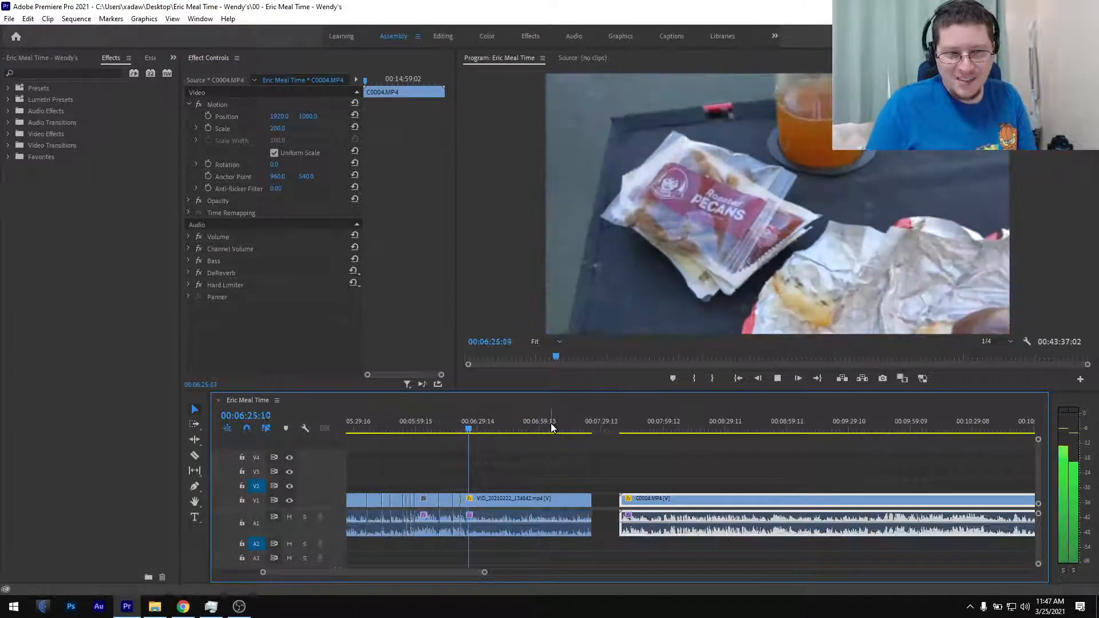
{"action": "left_click", "coordinate": [522, 498]}
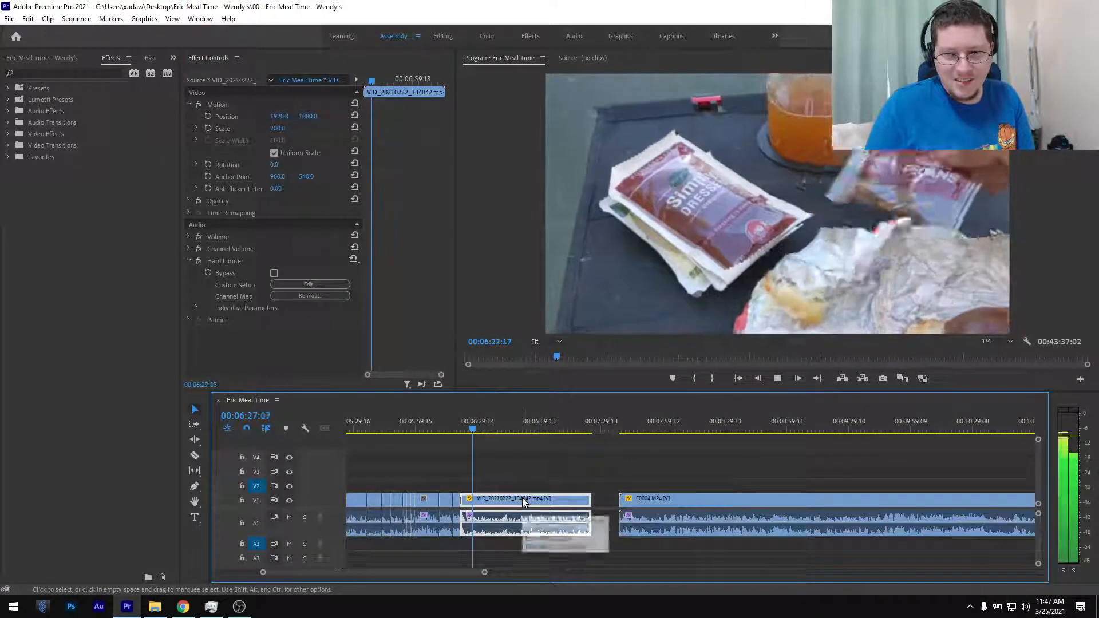
{"action": "left_click", "coordinate": [583, 429]}
{"action": "key", "text": "space"}
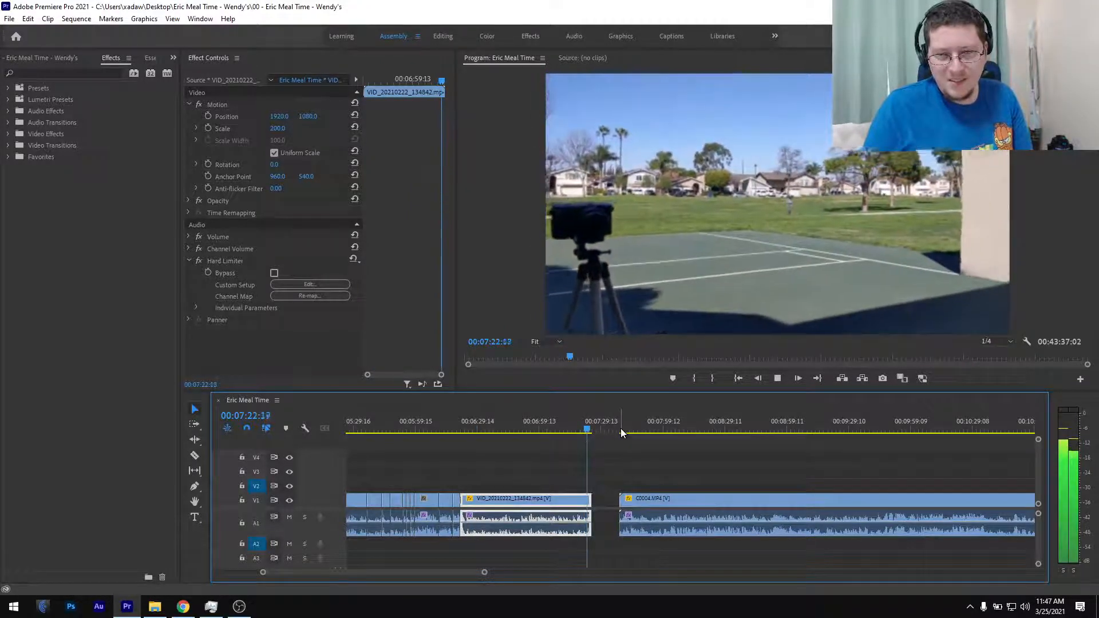
{"action": "left_click", "coordinate": [621, 431]}
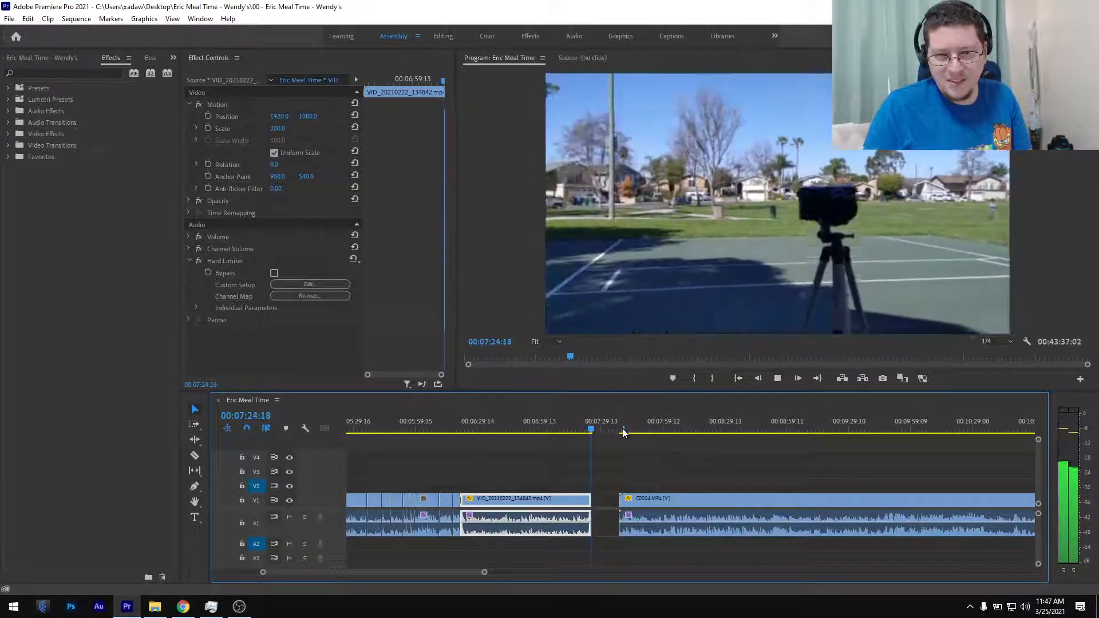
- Review the opening of C0004.MP4 from about 00:07:38 to 00:08:39 for a suitable starting point
{"action": "scroll", "coordinate": [623, 457], "scroll_direction": "up", "scroll_amount": 10}
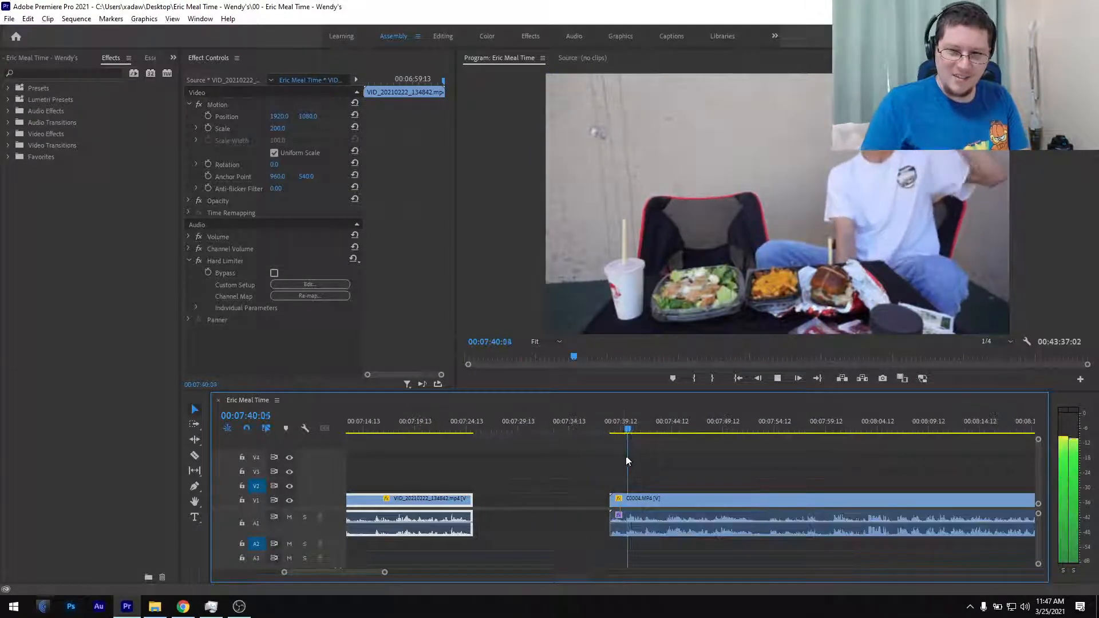
{"action": "scroll", "coordinate": [624, 461], "scroll_direction": "down", "scroll_amount": 9}
{"action": "left_click", "coordinate": [680, 430]}
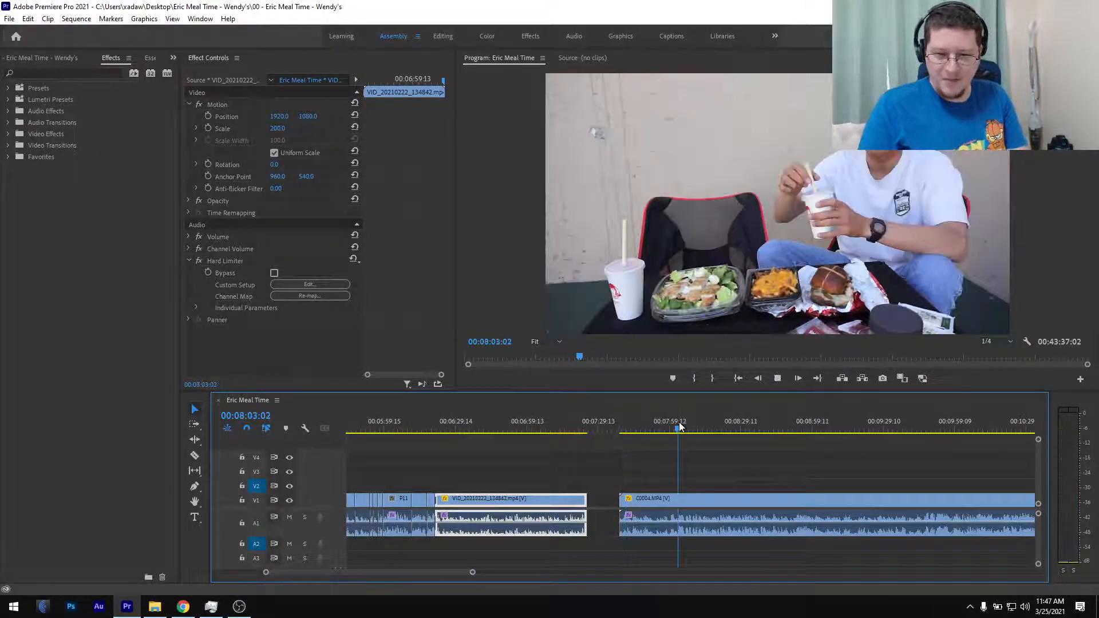
{"action": "scroll", "coordinate": [705, 461], "scroll_direction": "up", "scroll_amount": 5}
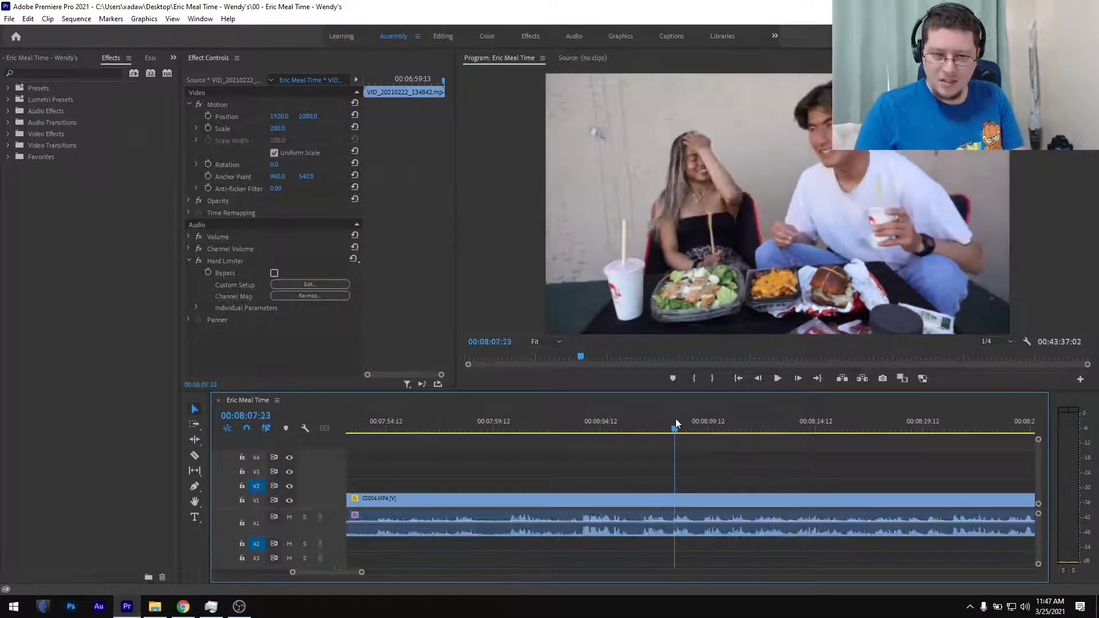
{"action": "scroll", "coordinate": [699, 441], "scroll_direction": "up", "scroll_amount": 3}
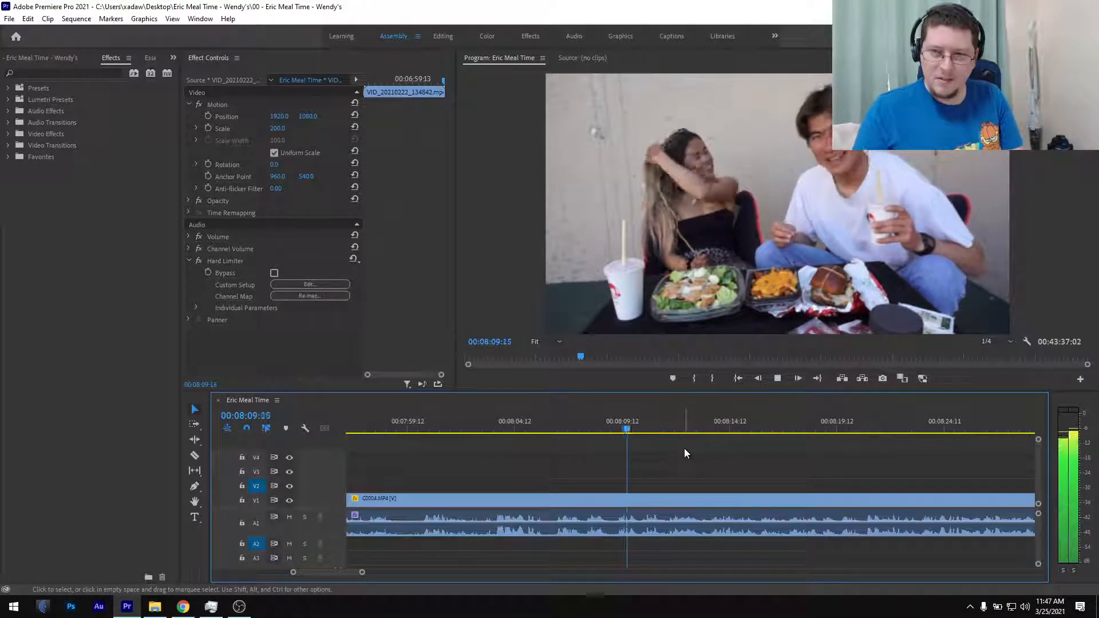
{"action": "left_click", "coordinate": [732, 422]}
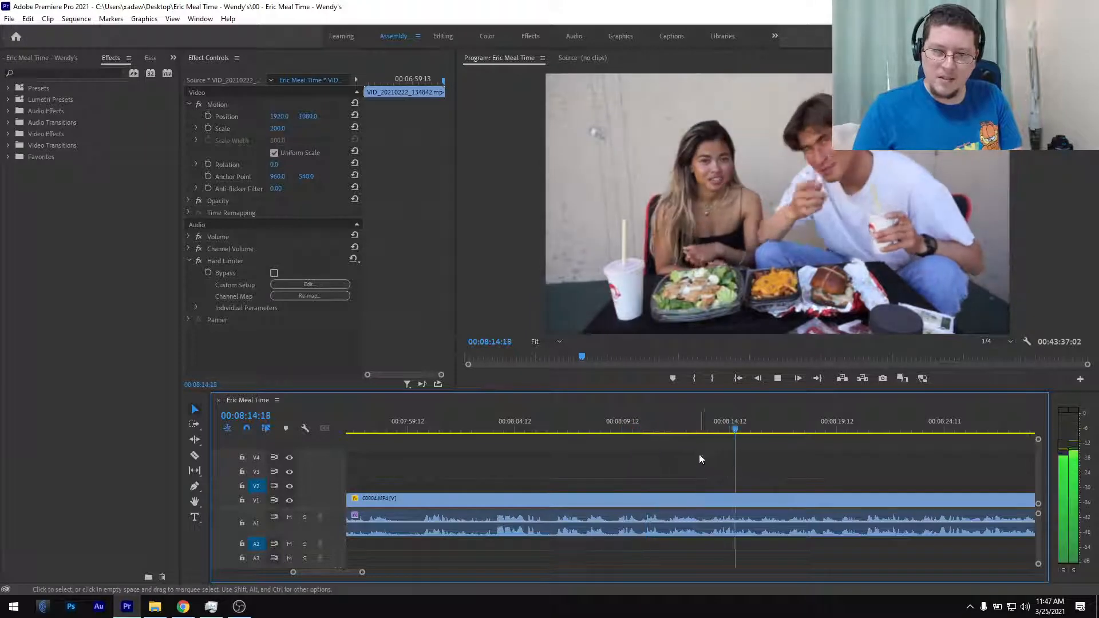
{"action": "scroll", "coordinate": [696, 457], "scroll_direction": "down", "scroll_amount": 2}
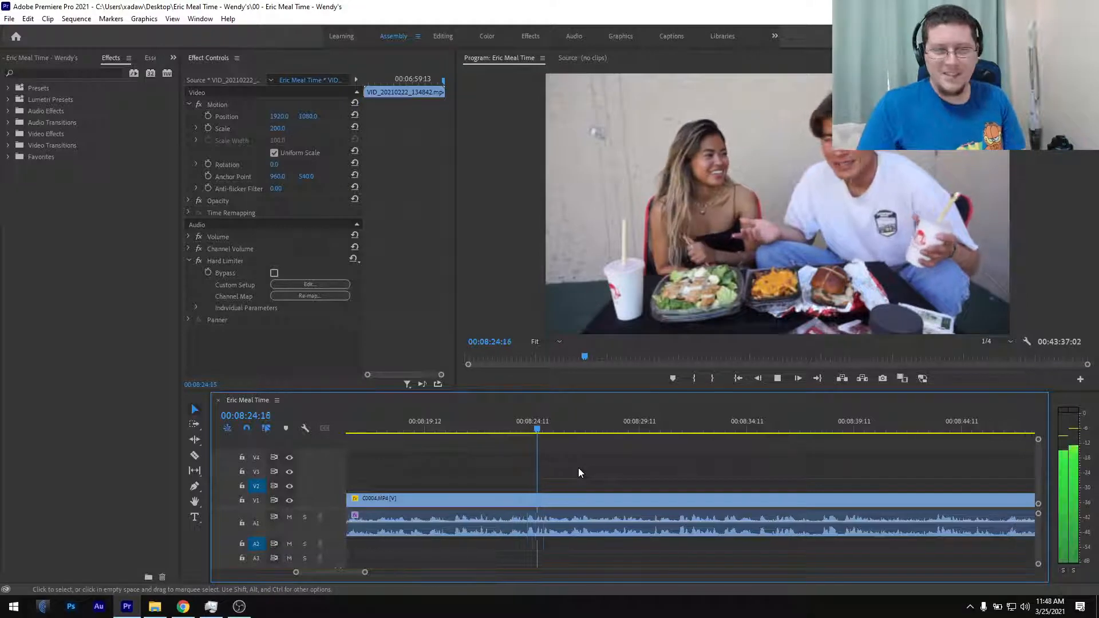
{"action": "key", "text": "space"}
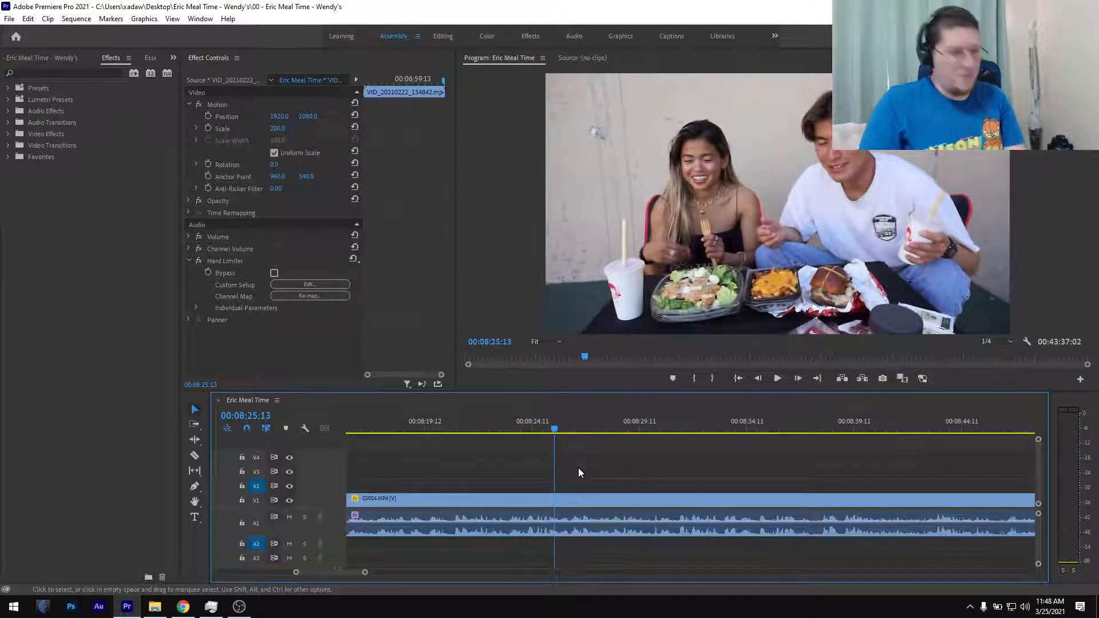
{"action": "key", "text": "space"}
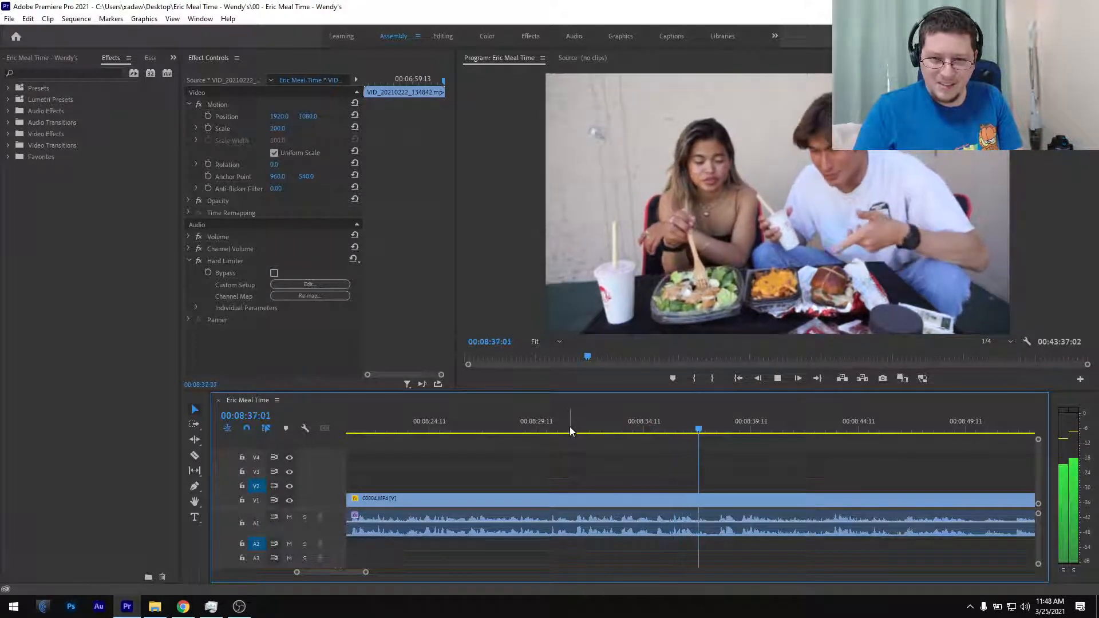
{"action": "scroll", "coordinate": [569, 429], "scroll_direction": "down", "scroll_amount": 1}
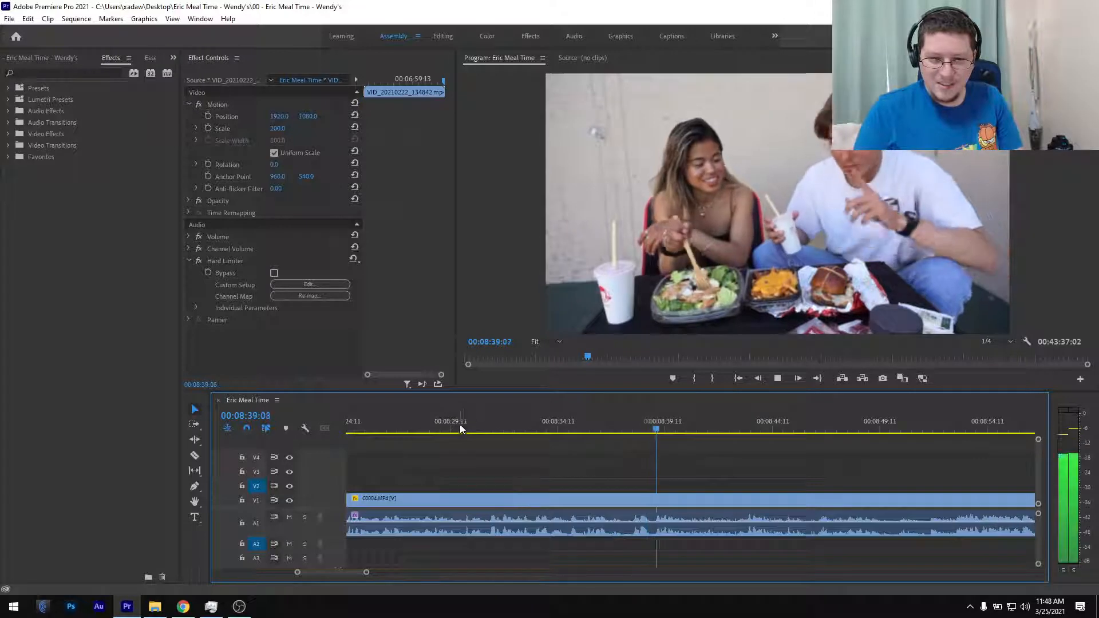
- Split C0004.MP4 at 00:08:31:04 and ripple-delete the portion before the cut
{"action": "left_click_drag", "start_coordinate": [463, 425], "coordinate": [486, 440]}
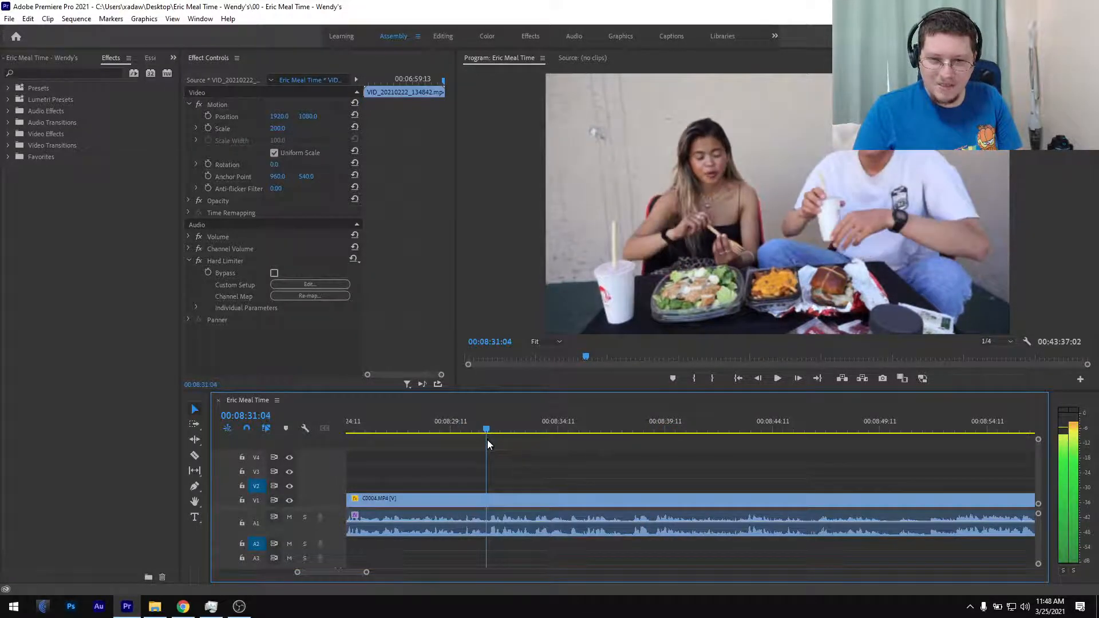
{"action": "key", "text": "ctrl+k"}
{"action": "scroll", "coordinate": [487, 458], "scroll_direction": "down", "scroll_amount": 2}
{"action": "scroll", "coordinate": [486, 458], "scroll_direction": "down", "scroll_amount": 3}
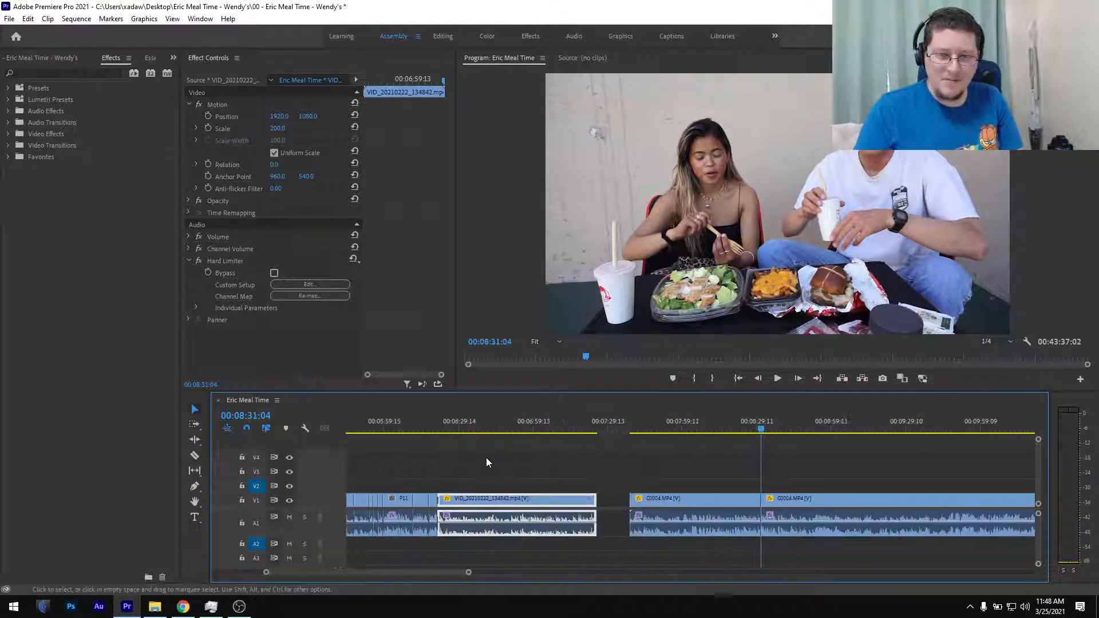
{"action": "left_click", "coordinate": [678, 498]}
{"action": "key", "text": "q"}
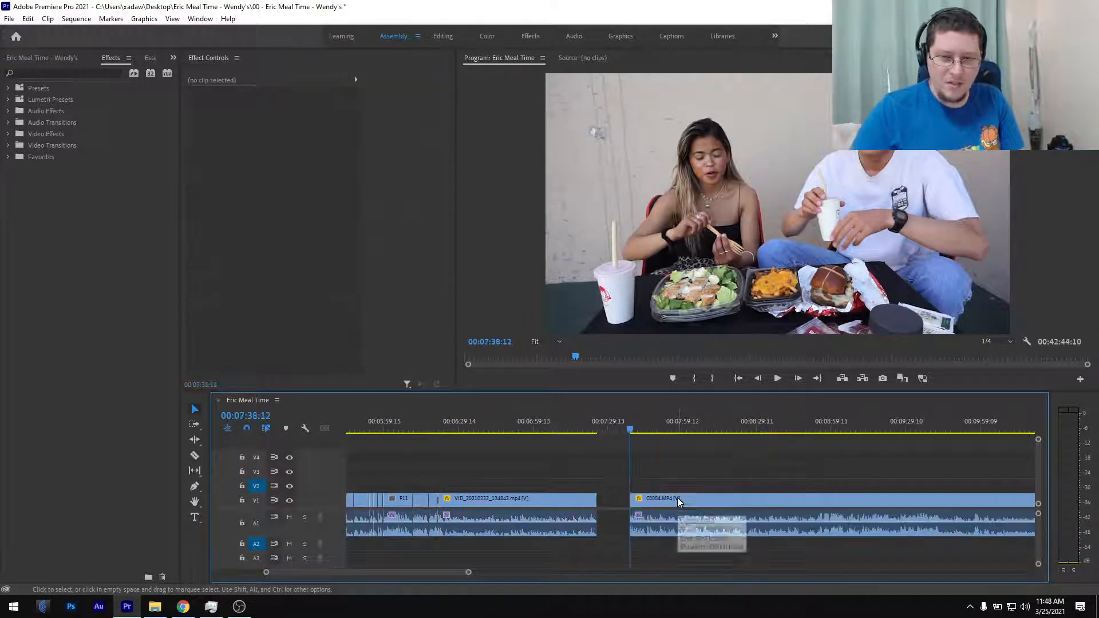
- Play VID_20210222_134842.mp4 around 00:06:42, 00:06:34 and 00:07:10 to check its content
{"action": "scroll", "coordinate": [452, 481], "scroll_direction": "up", "scroll_amount": 2}
{"action": "left_click_drag", "start_coordinate": [457, 429], "coordinate": [525, 431]}
{"action": "key", "text": "space"}
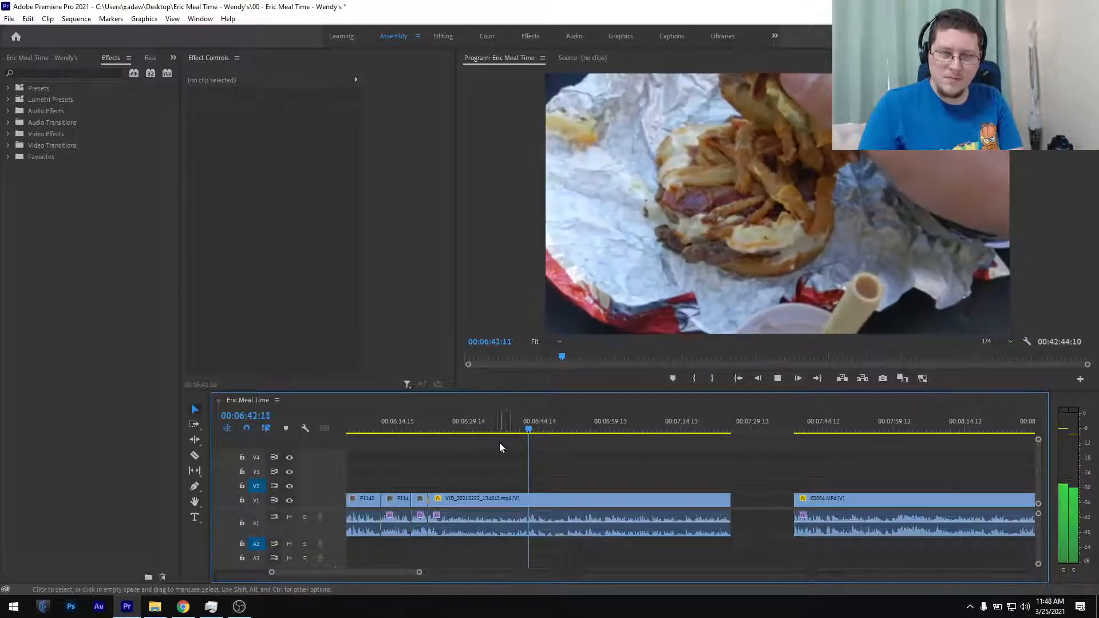
{"action": "left_click", "coordinate": [486, 430]}
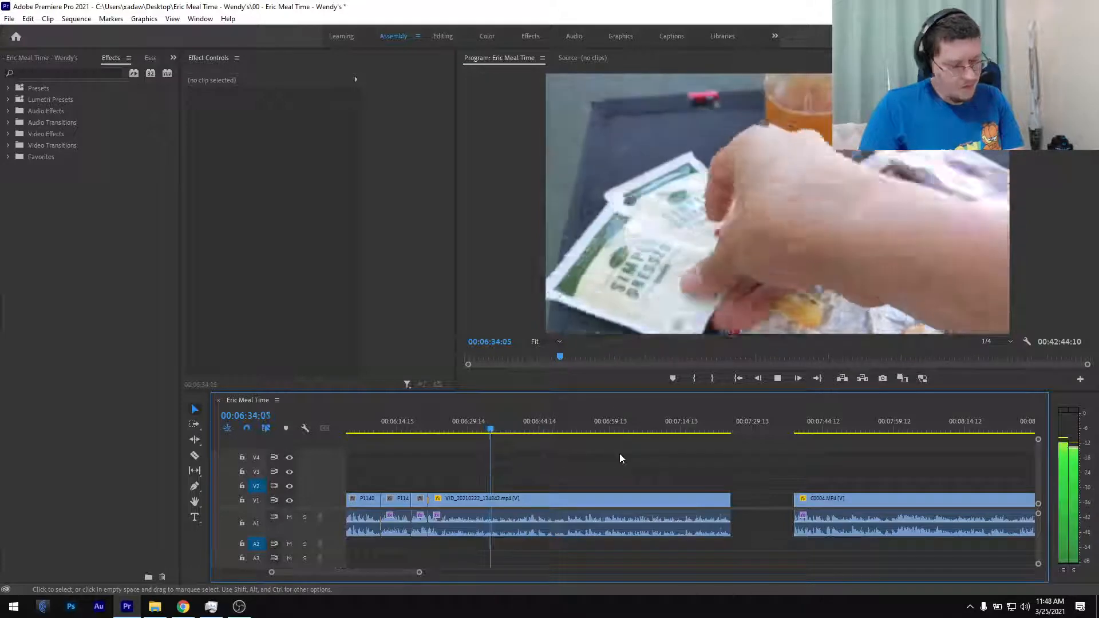
{"action": "left_click", "coordinate": [656, 431]}
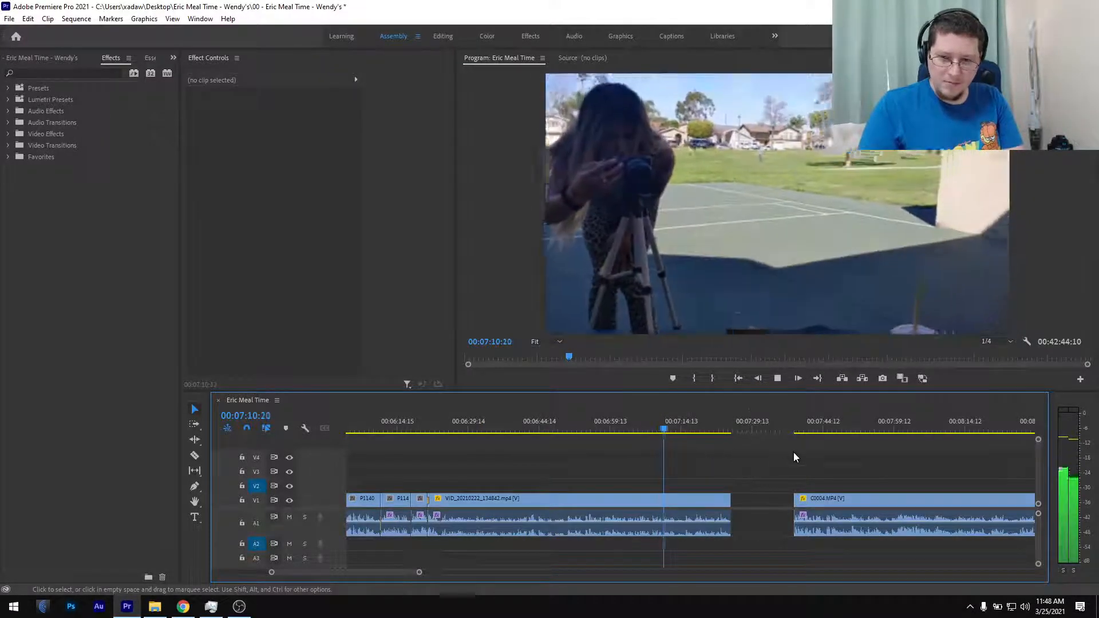
{"action": "key", "text": "space"}
- Play the start of C0004.MP4, split it at 00:07:46:05 and ripple-delete the portion before the cut
{"action": "left_click", "coordinate": [804, 434]}
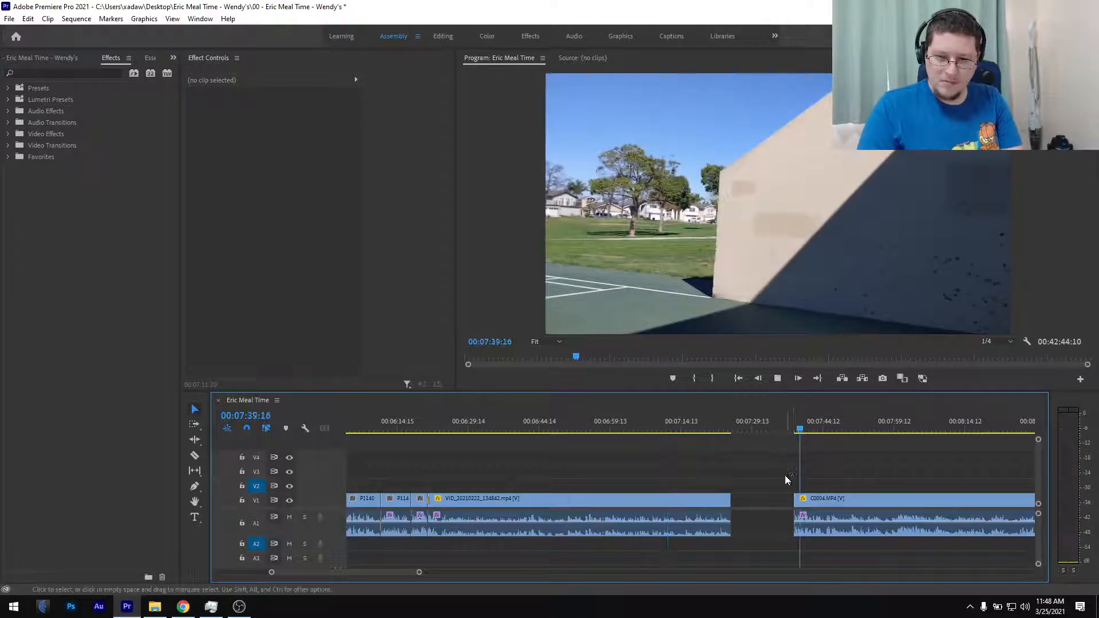
{"action": "scroll", "coordinate": [696, 489], "scroll_direction": "down", "scroll_amount": 2}
{"action": "key", "text": "space"}
{"action": "scroll", "coordinate": [705, 482], "scroll_direction": "up", "scroll_amount": 4}
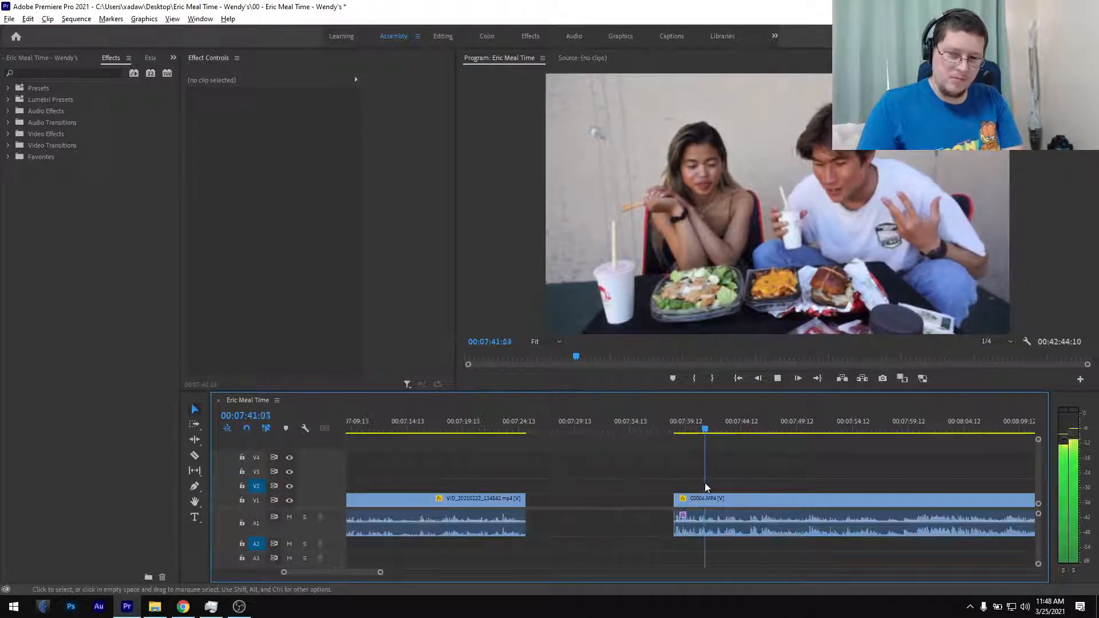
{"action": "scroll", "coordinate": [703, 482], "scroll_direction": "down", "scroll_amount": 2}
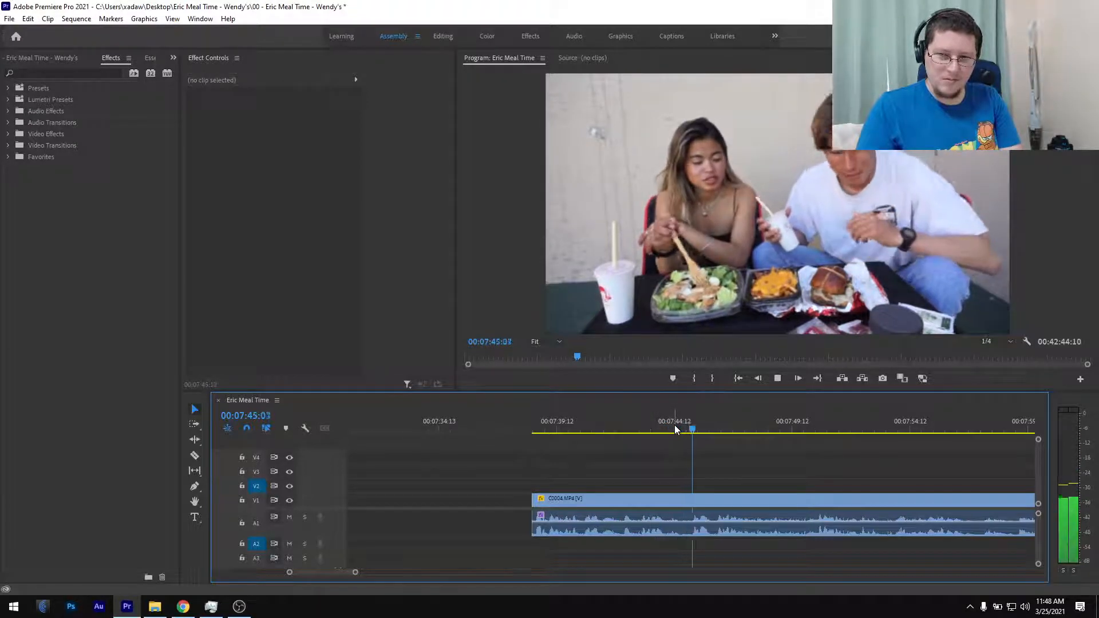
{"action": "scroll", "coordinate": [677, 441], "scroll_direction": "down", "scroll_amount": 2}
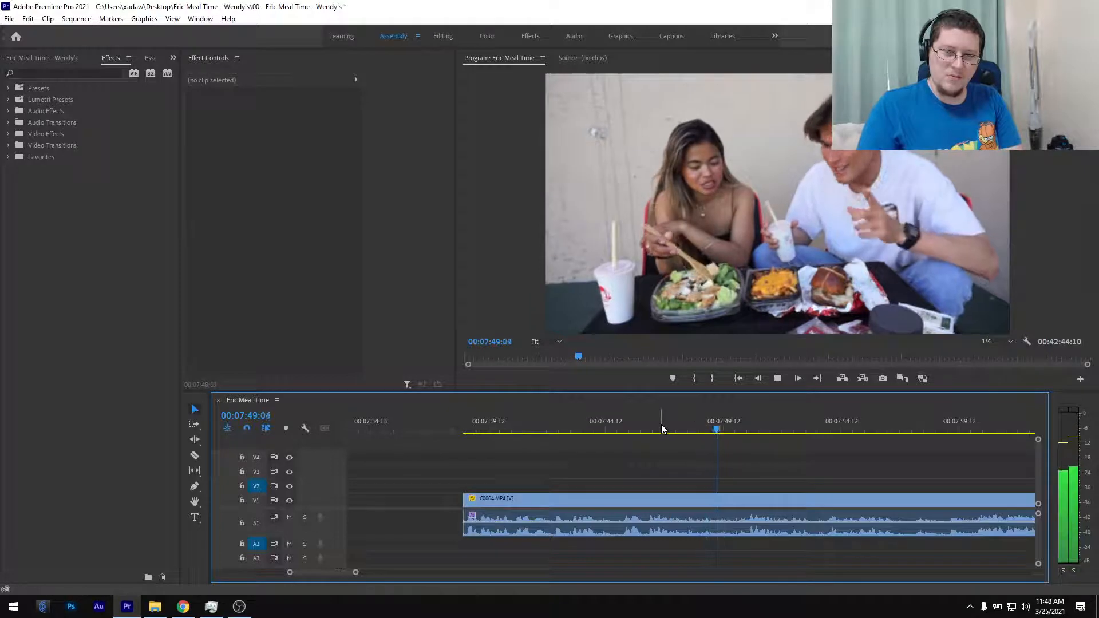
{"action": "left_click_drag", "start_coordinate": [661, 425], "coordinate": [647, 451]}
{"action": "key", "text": "ctrl+k"}
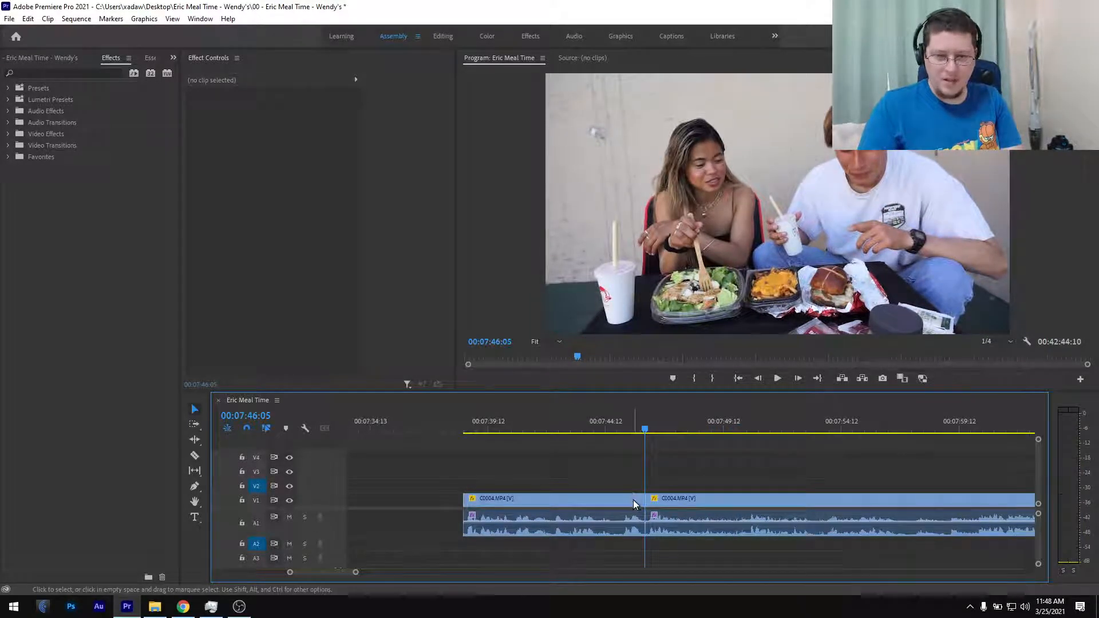
{"action": "left_click", "coordinate": [634, 500]}
{"action": "key", "text": "shift+Delete"}
{"action": "scroll", "coordinate": [633, 500], "scroll_direction": "down", "scroll_amount": 3}
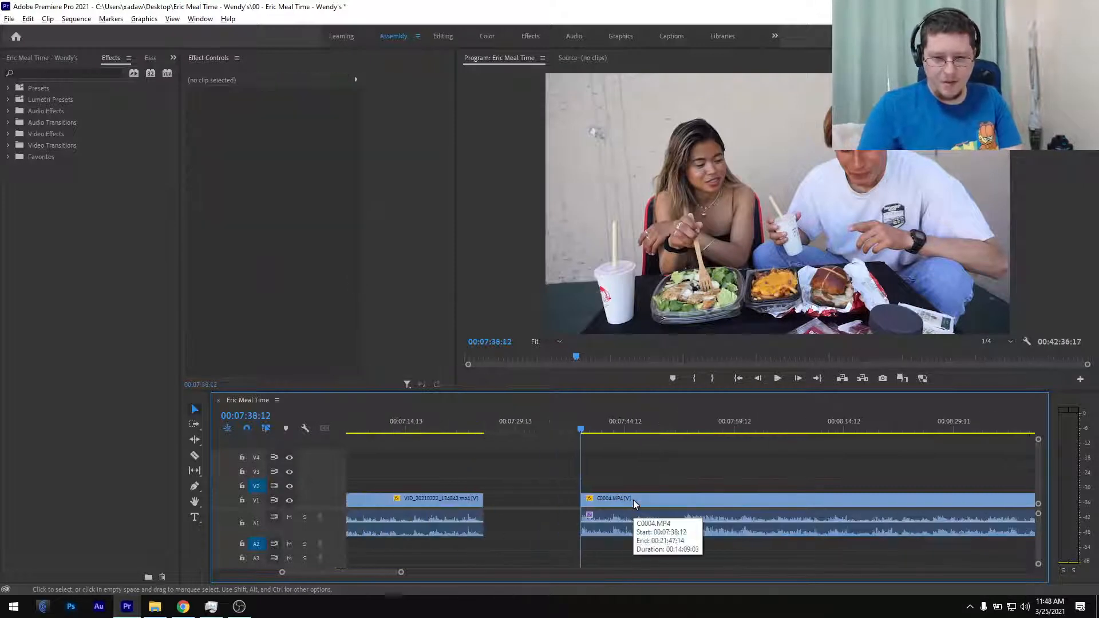
- Move C0004.MP4 directly against the end of VID_20210222_134842.mp4 to close the gap
{"action": "scroll", "coordinate": [635, 500], "scroll_direction": "up", "scroll_amount": 2}
{"action": "left_click_drag", "start_coordinate": [731, 499], "coordinate": [618, 494]}
{"action": "scroll", "coordinate": [618, 493], "scroll_direction": "up", "scroll_amount": 2}
{"action": "left_click", "coordinate": [516, 428]}
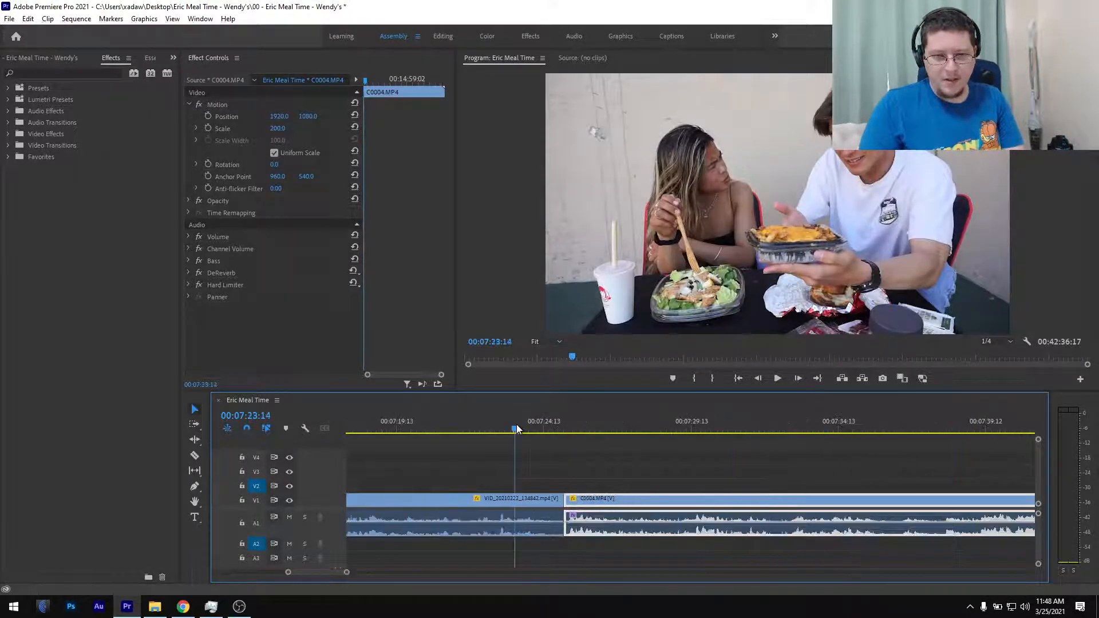
- Add a Constant Power transition to the audio cut between VID_20210222_134842.mp4 and C0004.MP4, and save the project
{"action": "double_click", "coordinate": [27, 157]}
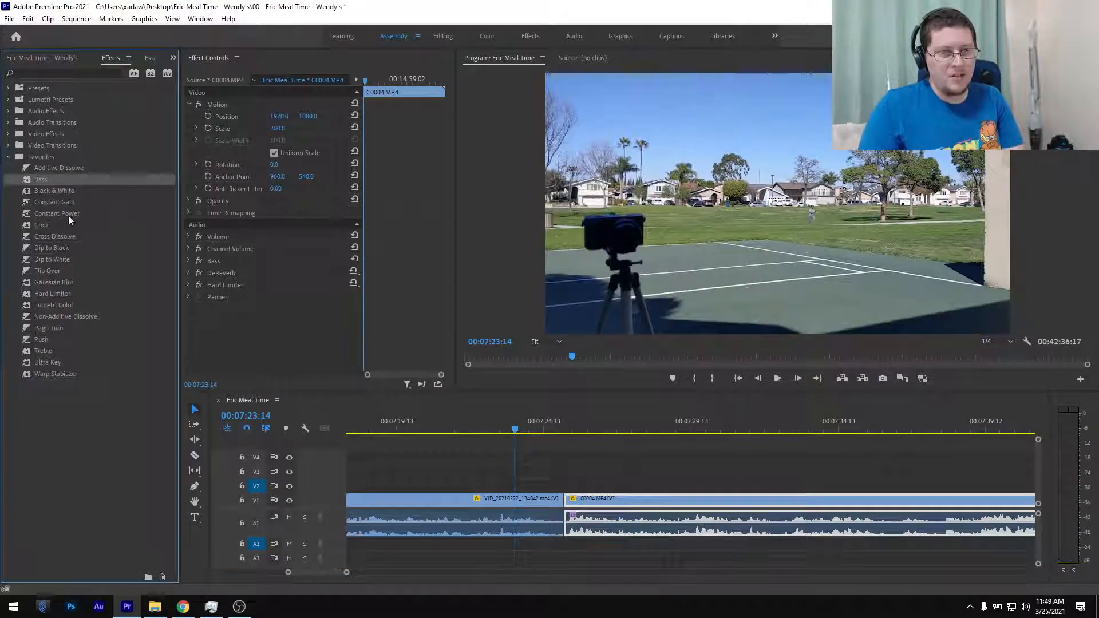
{"action": "left_click_drag", "start_coordinate": [66, 213], "coordinate": [545, 484]}
{"action": "left_click_drag", "start_coordinate": [561, 522], "coordinate": [562, 523]}
{"action": "scroll", "coordinate": [561, 523], "scroll_direction": "down", "scroll_amount": 5}
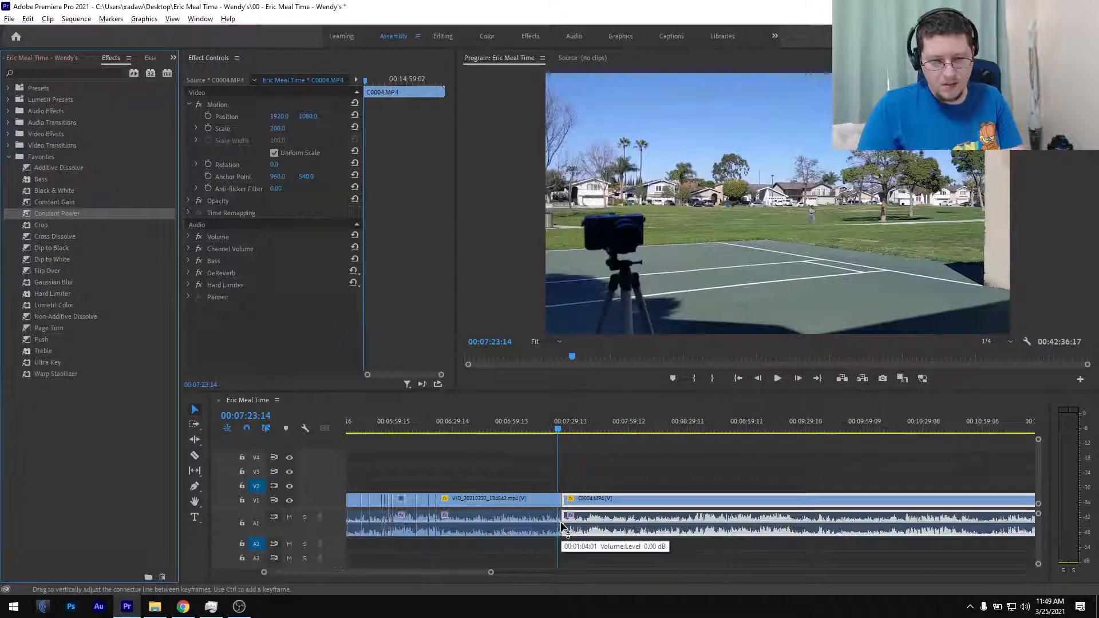
{"action": "scroll", "coordinate": [495, 471], "scroll_direction": "up", "scroll_amount": 2}
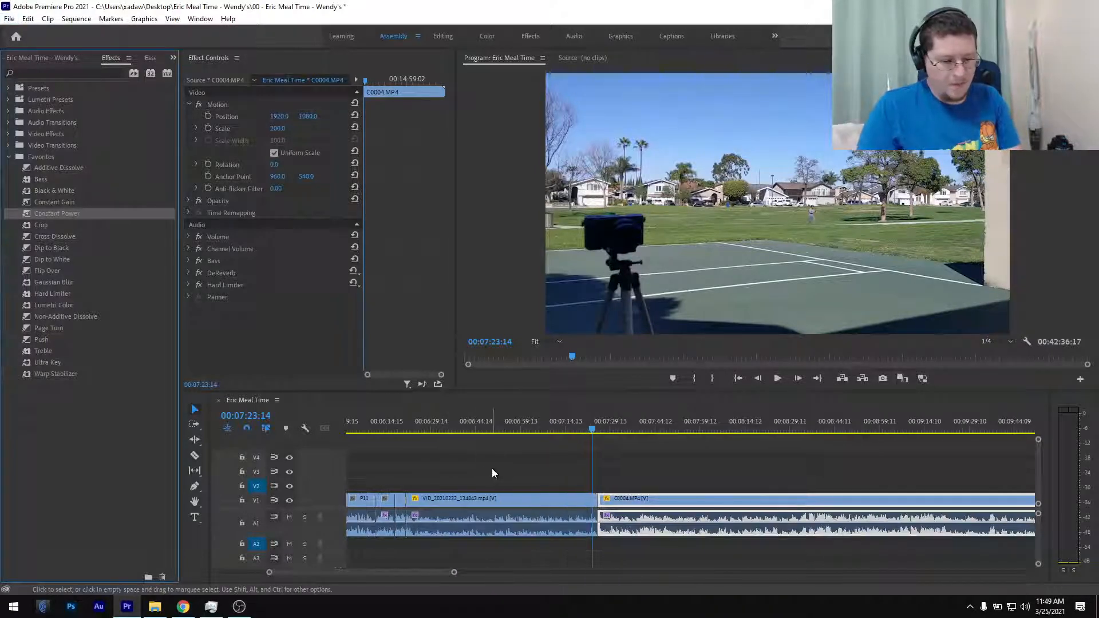
{"action": "key", "text": "ctrl+s"}
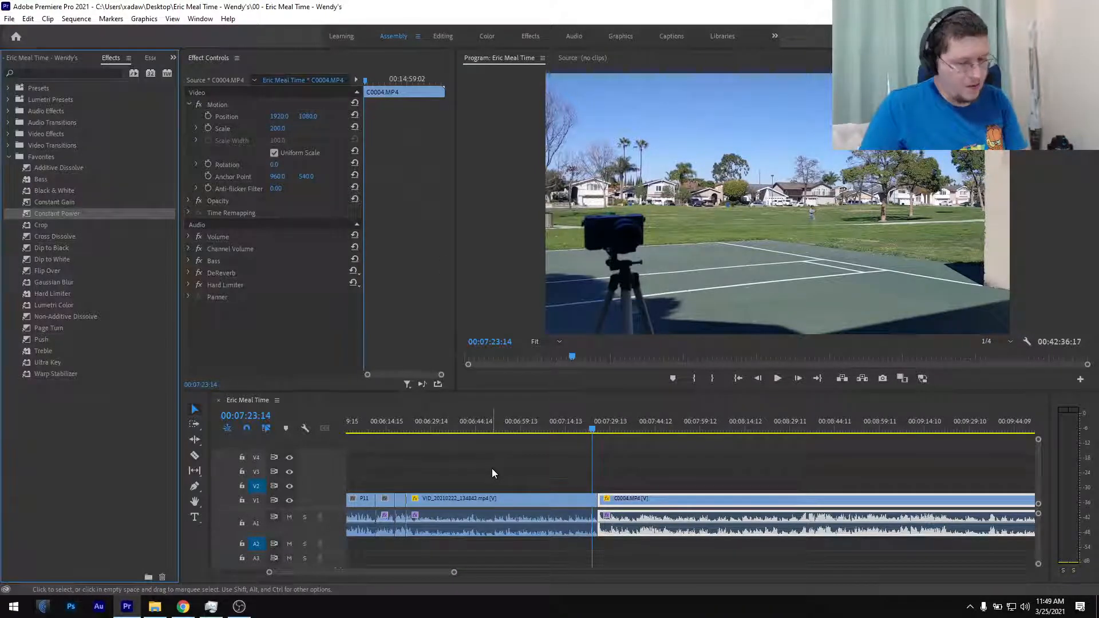
- Play the end of VID_20210222_134842.mp4 briefly from about 00:07:13
{"action": "left_click", "coordinate": [562, 424]}
{"action": "key", "text": "space"}
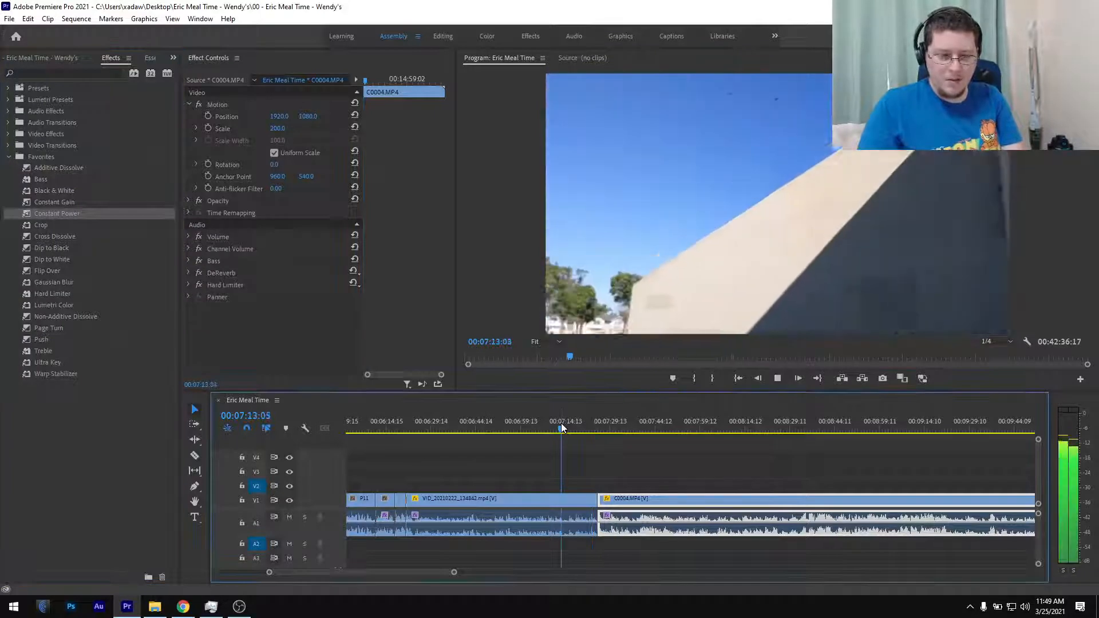
{"action": "key", "text": "space"}
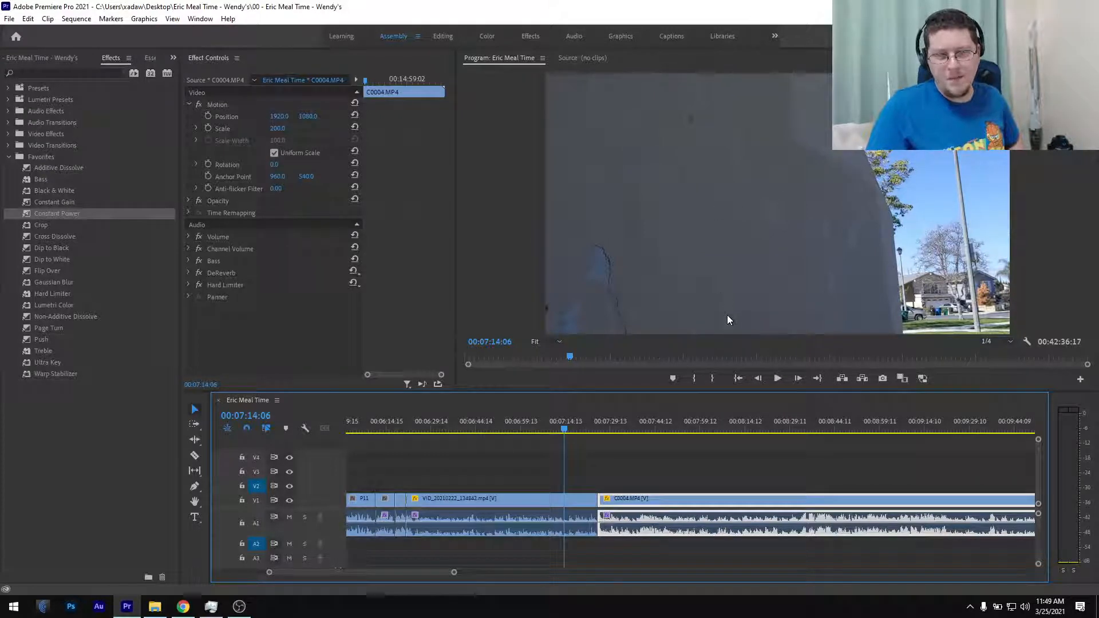
- Clear the clip selection and play the last part of VID_20210222_134842.mp4 from 00:07:01:11
{"action": "left_click", "coordinate": [663, 463]}
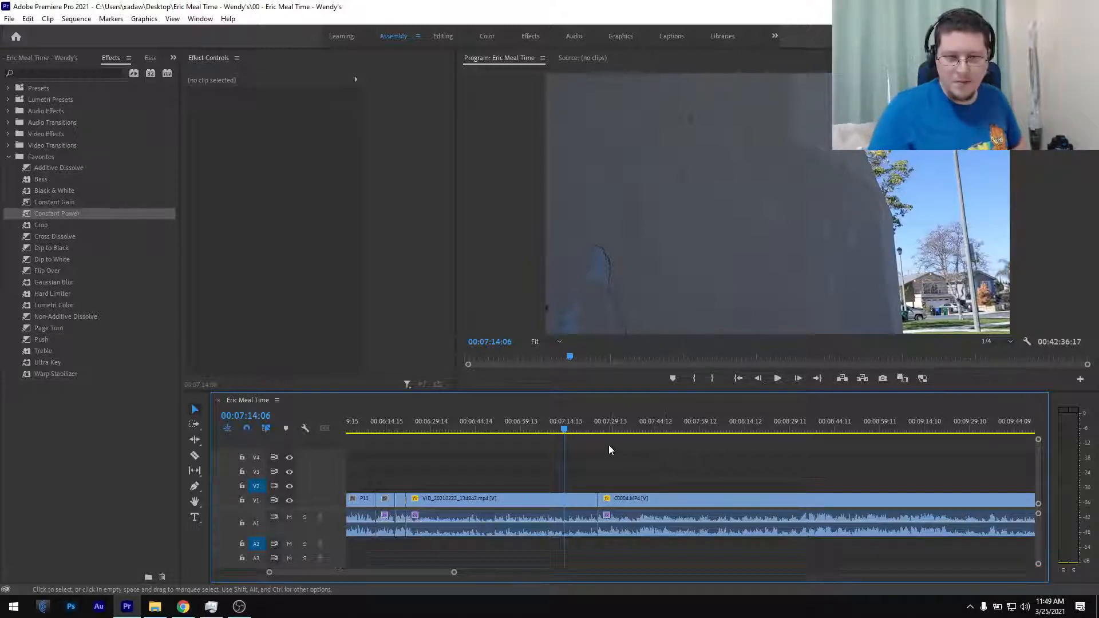
{"action": "left_click_drag", "start_coordinate": [534, 425], "coordinate": [527, 429]}
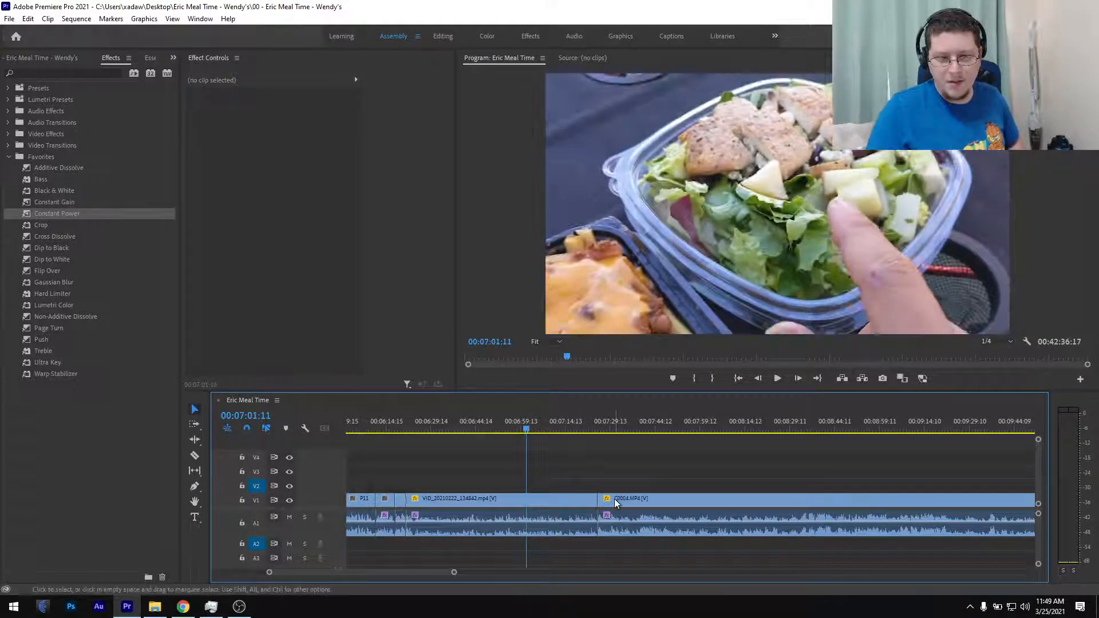
{"action": "key", "text": "backslash"}
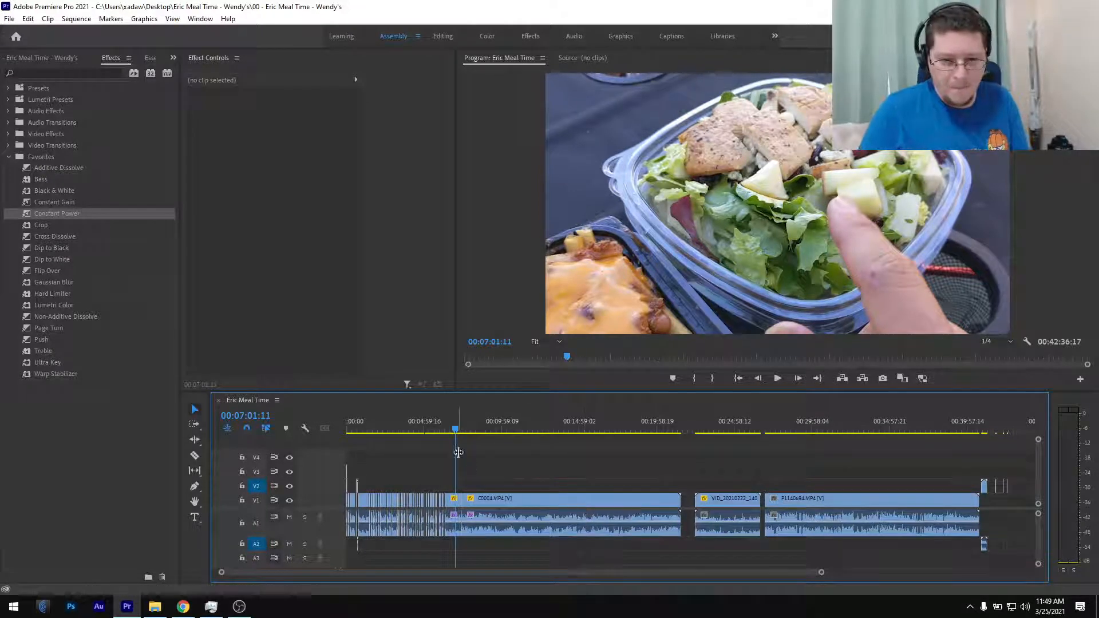
{"action": "key", "text": "space"}
{"action": "scroll", "coordinate": [470, 455], "scroll_direction": "up", "scroll_amount": 2}
{"action": "scroll", "coordinate": [470, 453], "scroll_direction": "up", "scroll_amount": 3}
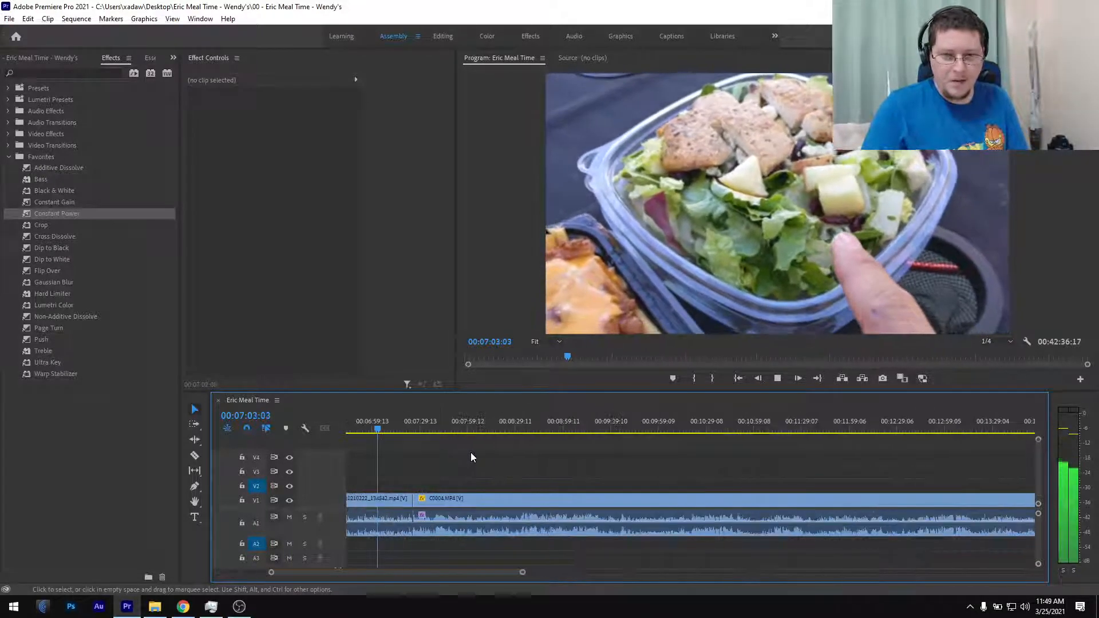
{"action": "scroll", "coordinate": [476, 453], "scroll_direction": "up", "scroll_amount": 2}
{"action": "scroll", "coordinate": [526, 448], "scroll_direction": "up", "scroll_amount": 1}
{"action": "scroll", "coordinate": [527, 448], "scroll_direction": "up", "scroll_amount": 1}
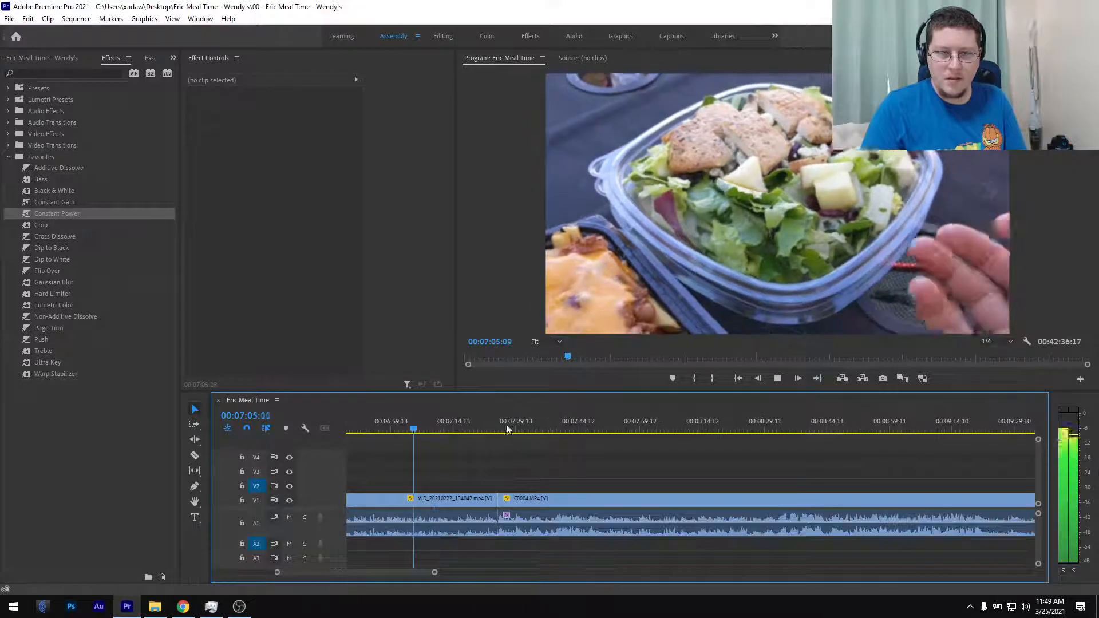
- Play the opening of C0004.MP4 just after the cut, up to 00:07:54:03
{"action": "left_click", "coordinate": [487, 419]}
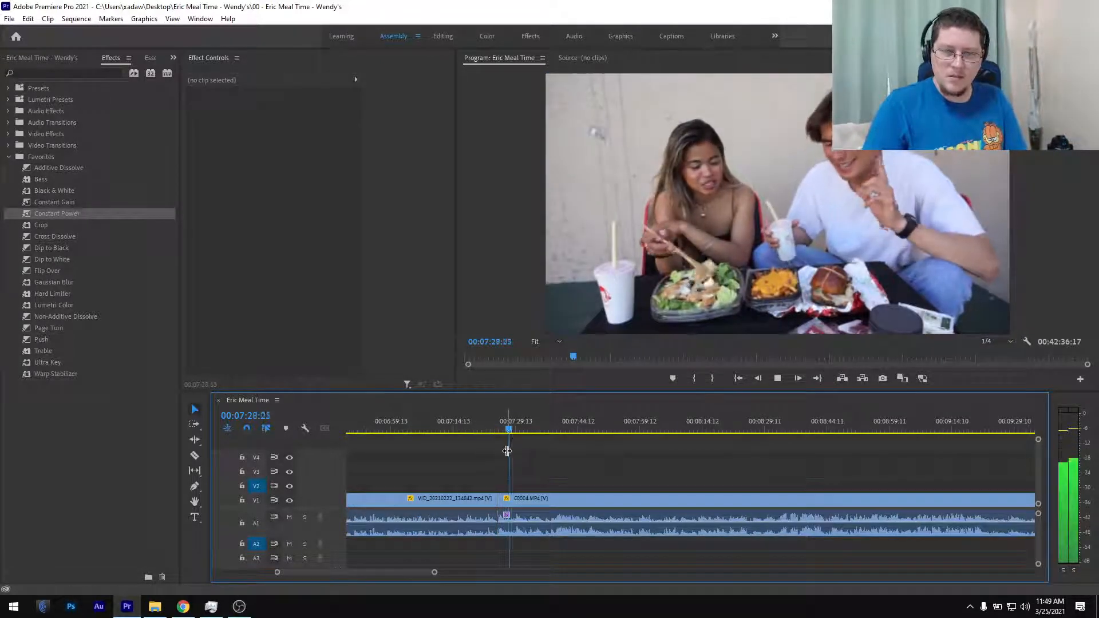
{"action": "scroll", "coordinate": [503, 442], "scroll_direction": "down", "scroll_amount": 1}
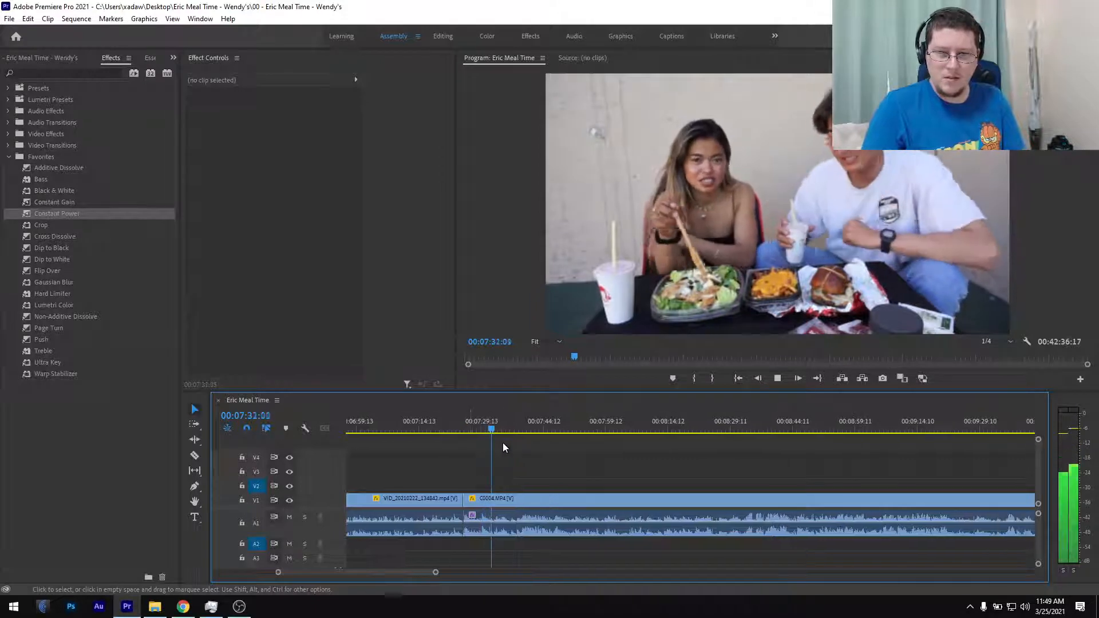
{"action": "scroll", "coordinate": [503, 445], "scroll_direction": "down", "scroll_amount": 1}
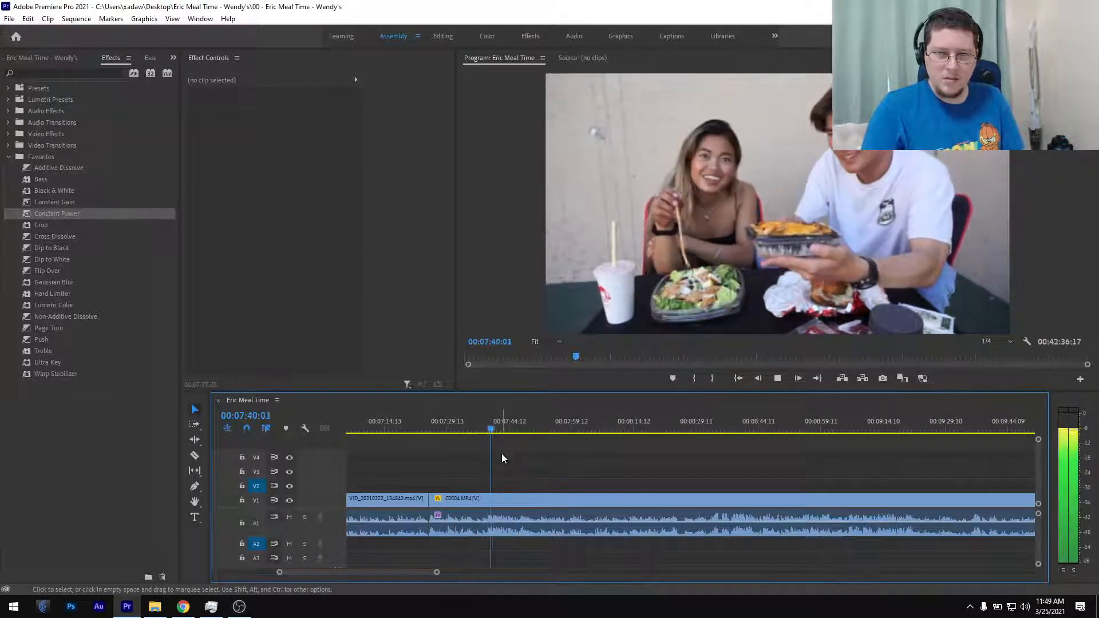
{"action": "scroll", "coordinate": [493, 459], "scroll_direction": "up", "scroll_amount": 3}
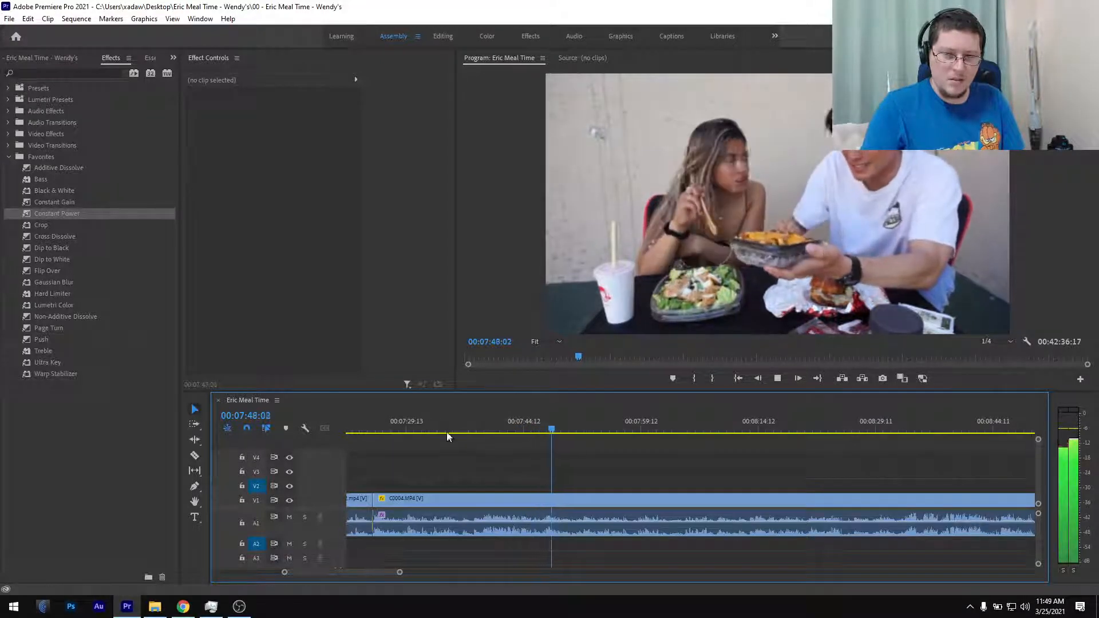
{"action": "scroll", "coordinate": [465, 468], "scroll_direction": "down", "scroll_amount": 3}
{"action": "scroll", "coordinate": [466, 468], "scroll_direction": "up", "scroll_amount": 1}
{"action": "key", "text": "space"}
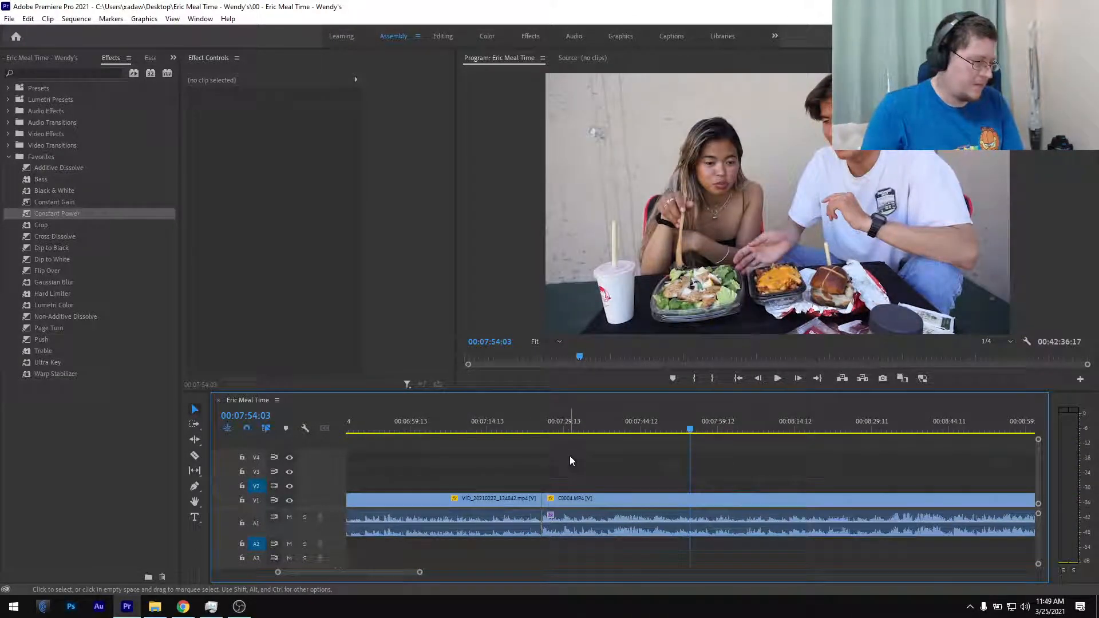
- Check VID_20210222_134842.mp4 at 00:06:45:18, and replay the opening of C0004.MP4 from about 00:07:27
{"action": "scroll", "coordinate": [570, 459], "scroll_direction": "up", "scroll_amount": 3}
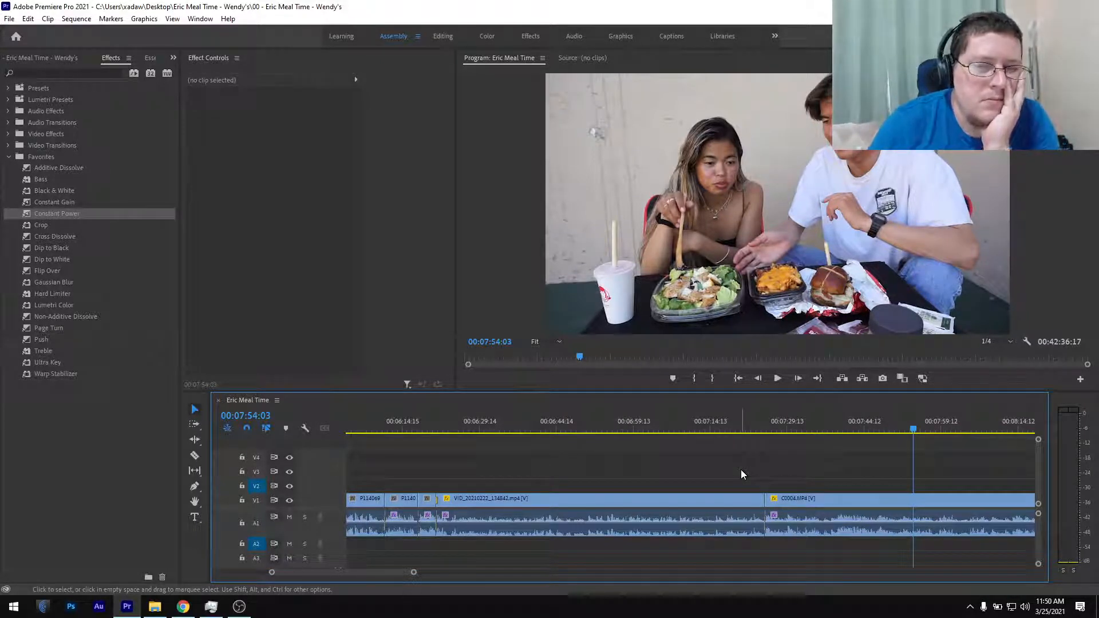
{"action": "mouse_move", "coordinate": [564, 427]}
{"action": "left_mouse_down"}
{"action": "mouse_move", "coordinate": [575, 429]}
{"action": "mouse_move", "coordinate": [563, 429]}
{"action": "left_mouse_up"}
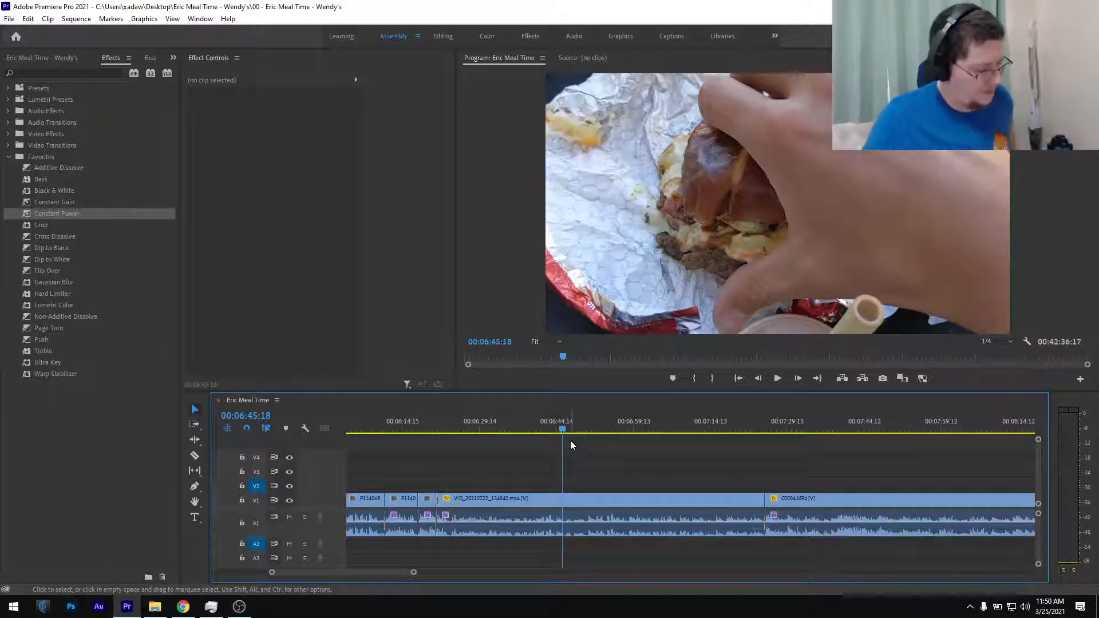
{"action": "scroll", "coordinate": [747, 469], "scroll_direction": "down", "scroll_amount": 5}
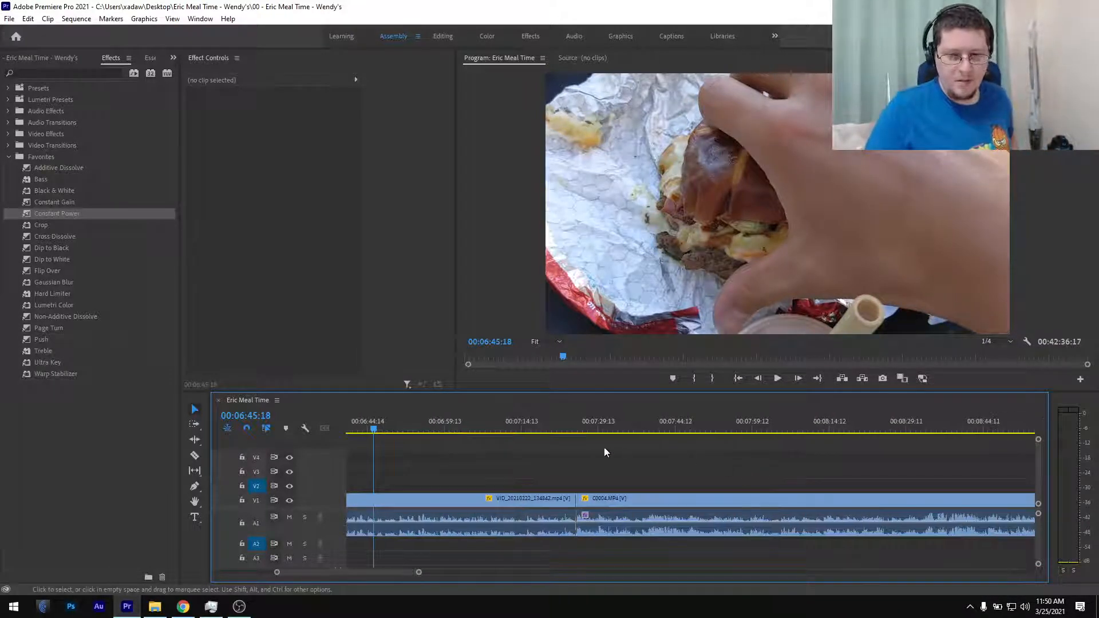
{"action": "left_click", "coordinate": [590, 429]}
{"action": "key", "text": "space"}
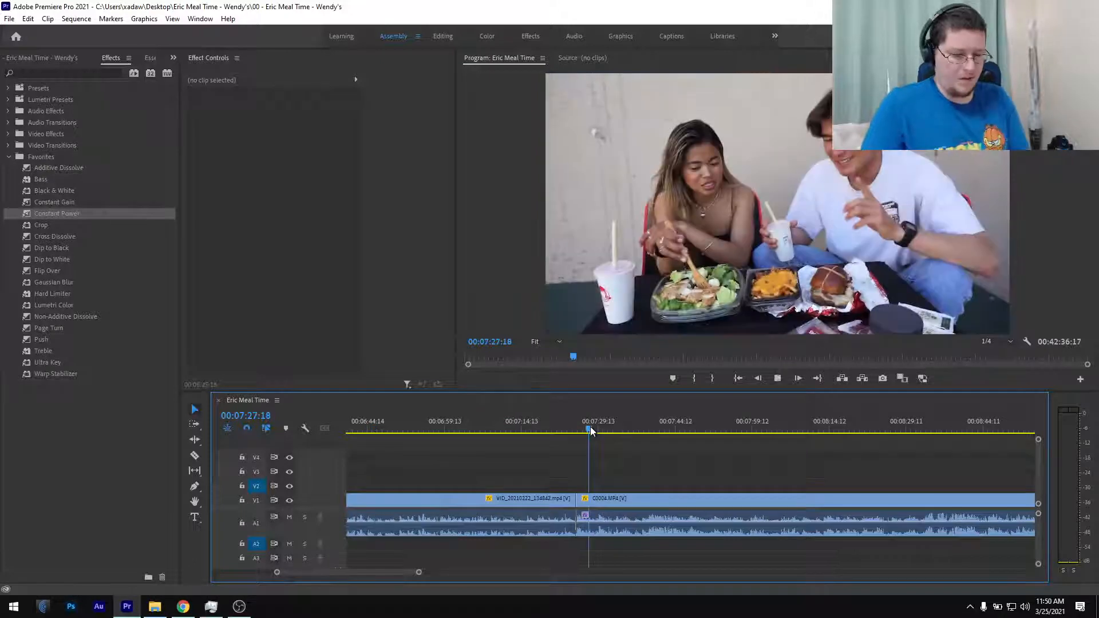
{"action": "scroll", "coordinate": [634, 437], "scroll_direction": "up", "scroll_amount": 1}
{"action": "scroll", "coordinate": [638, 440], "scroll_direction": "up", "scroll_amount": 2}
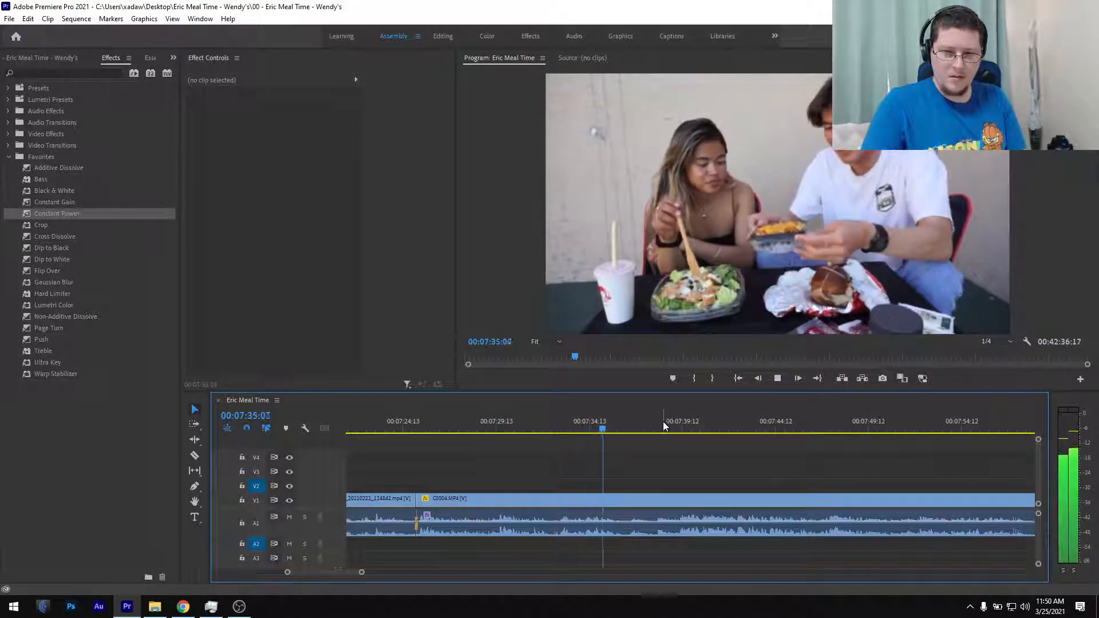
{"action": "scroll", "coordinate": [692, 465], "scroll_direction": "down", "scroll_amount": 1}
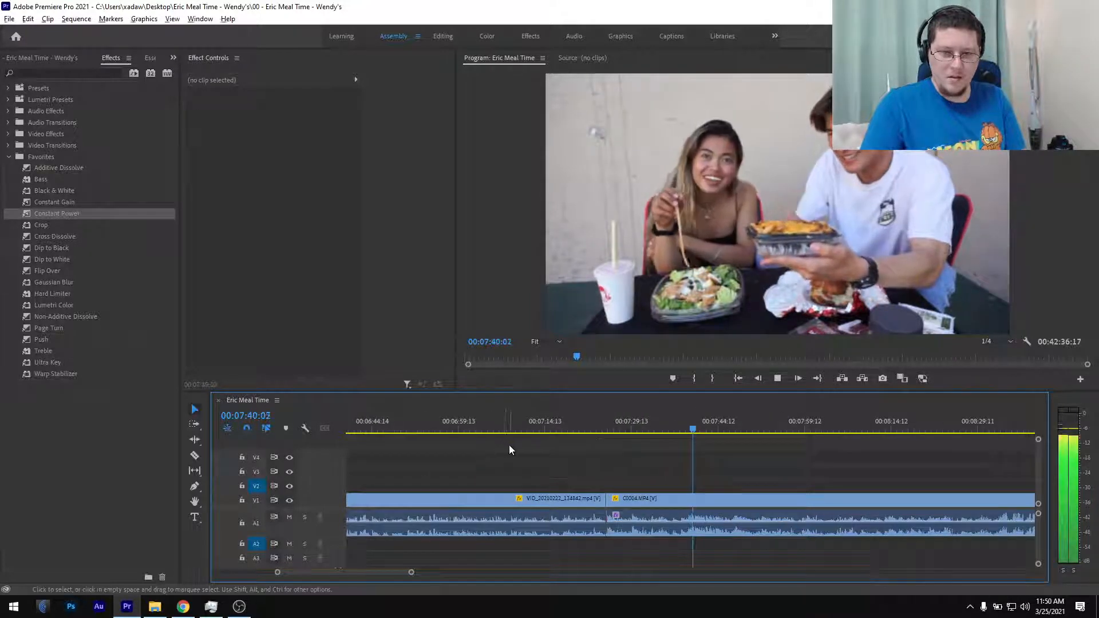
{"action": "scroll", "coordinate": [505, 444], "scroll_direction": "down", "scroll_amount": 2}
- Skim C0004.MP4 in short playback jumps up to about 00:08:09
{"action": "left_click_drag", "start_coordinate": [475, 421], "coordinate": [514, 428]}
{"action": "scroll", "coordinate": [590, 464], "scroll_direction": "down", "scroll_amount": 2}
{"action": "scroll", "coordinate": [589, 459], "scroll_direction": "down", "scroll_amount": 3}
{"action": "key", "text": "space"}
{"action": "scroll", "coordinate": [519, 475], "scroll_direction": "up", "scroll_amount": 3}
{"action": "scroll", "coordinate": [530, 471], "scroll_direction": "up", "scroll_amount": 2}
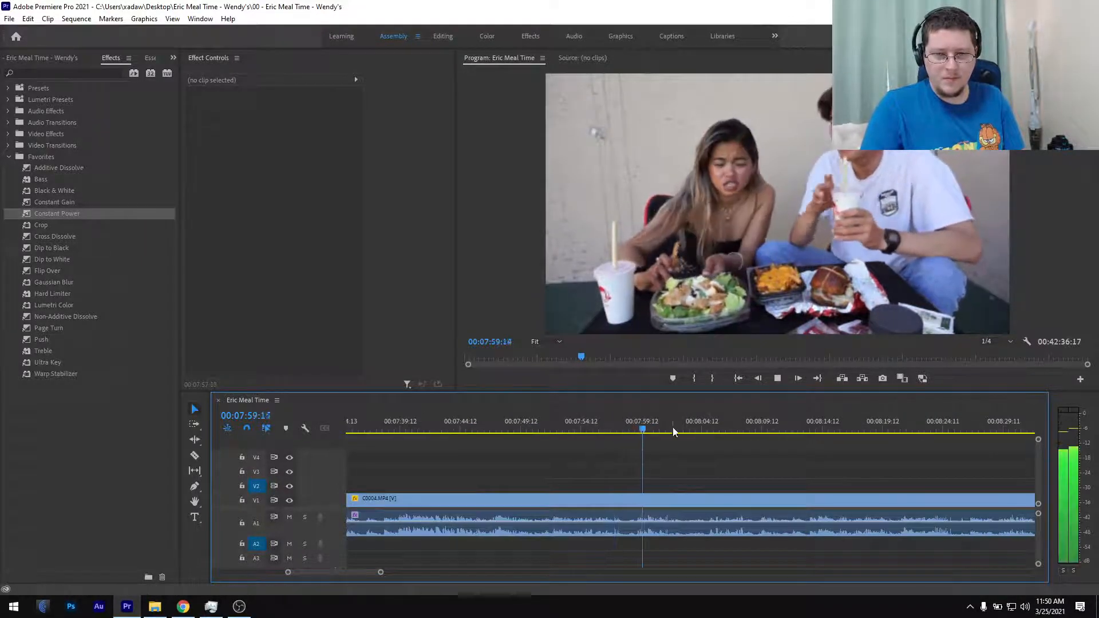
{"action": "left_click", "coordinate": [700, 428]}
{"action": "scroll", "coordinate": [696, 439], "scroll_direction": "down", "scroll_amount": 2}
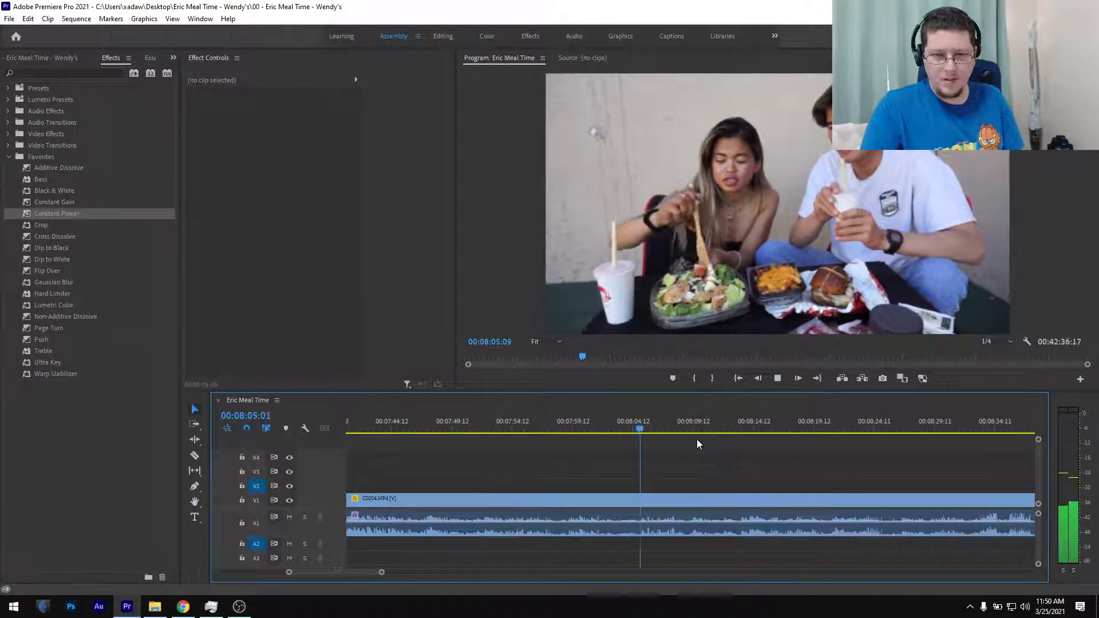
{"action": "key", "text": "space"}
{"action": "left_click", "coordinate": [687, 421]}
{"action": "scroll", "coordinate": [688, 448], "scroll_direction": "down", "scroll_amount": 2}
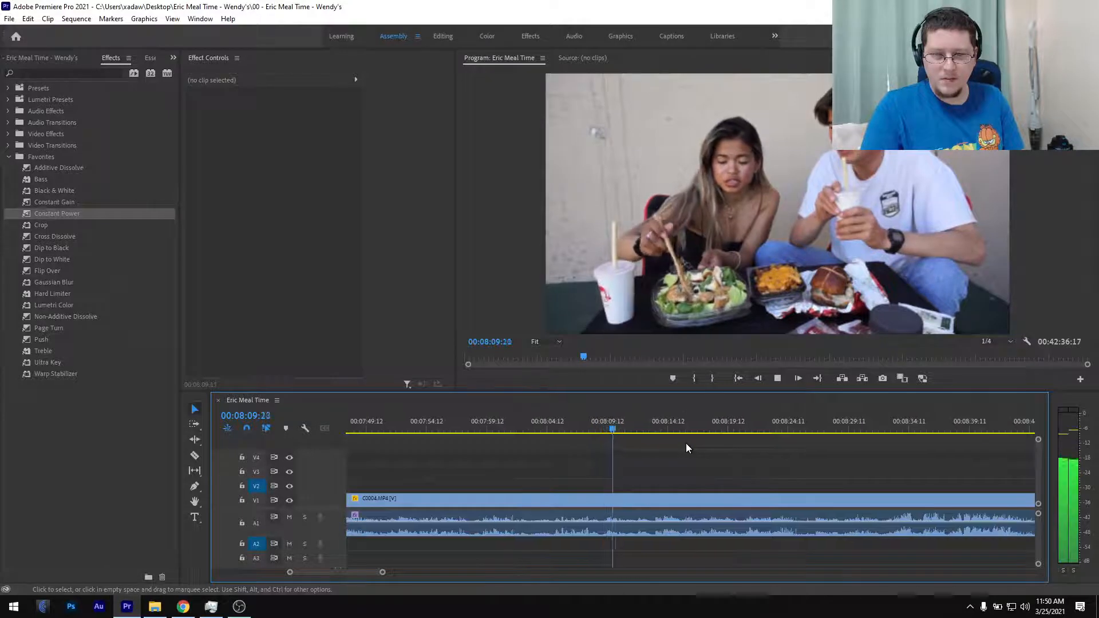
- Continue skimming C0004.MP4 from about 00:08:13 and stop playback at 00:08:53:09
{"action": "left_click", "coordinate": [651, 427]}
{"action": "scroll", "coordinate": [652, 434], "scroll_direction": "down", "scroll_amount": 2}
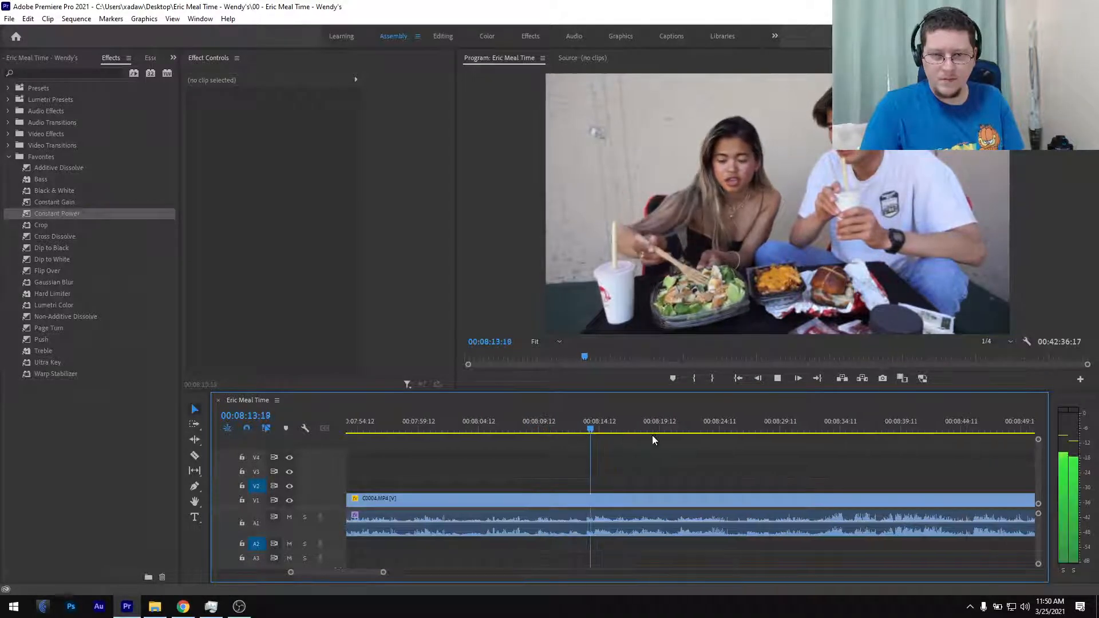
{"action": "scroll", "coordinate": [653, 432], "scroll_direction": "down", "scroll_amount": 2}
{"action": "left_click", "coordinate": [644, 422]}
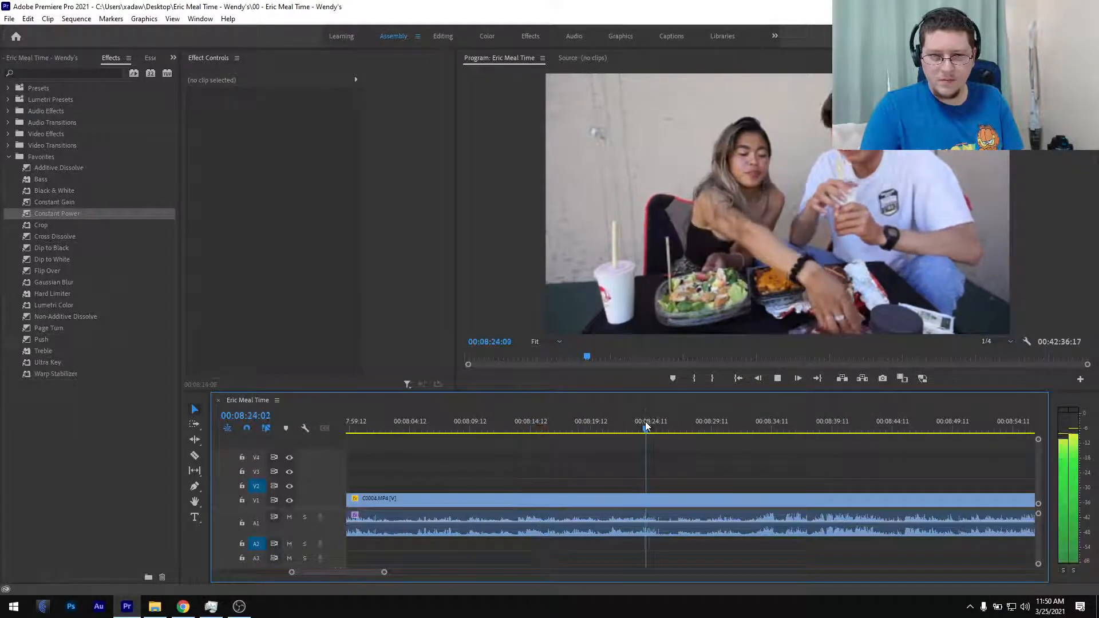
{"action": "scroll", "coordinate": [651, 428], "scroll_direction": "down", "scroll_amount": 1}
{"action": "scroll", "coordinate": [651, 432], "scroll_direction": "down", "scroll_amount": 3}
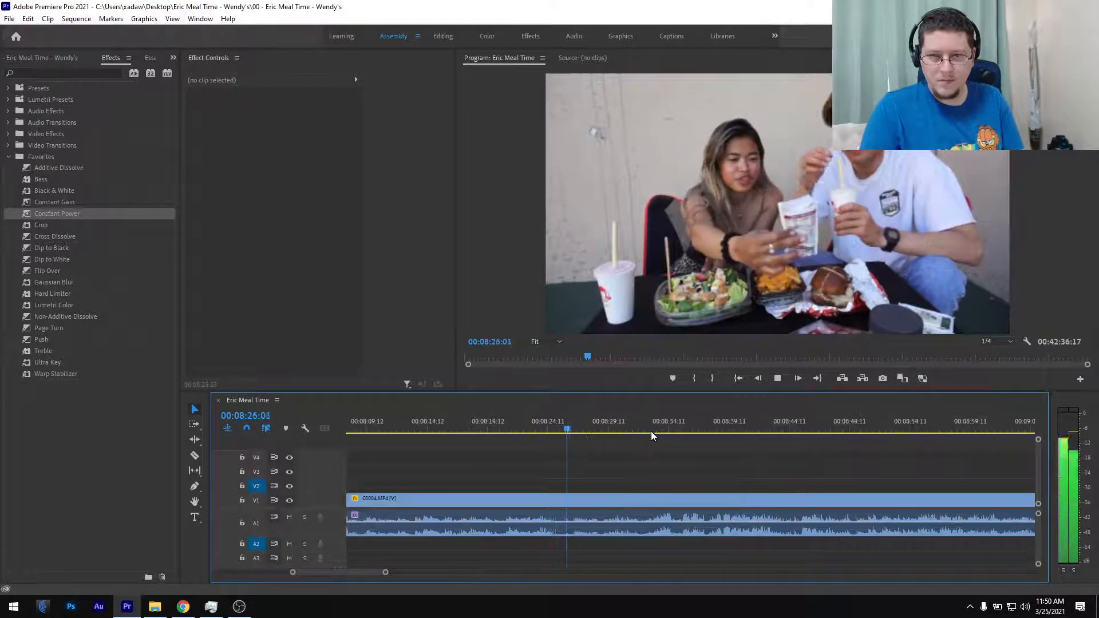
{"action": "left_click", "coordinate": [616, 428]}
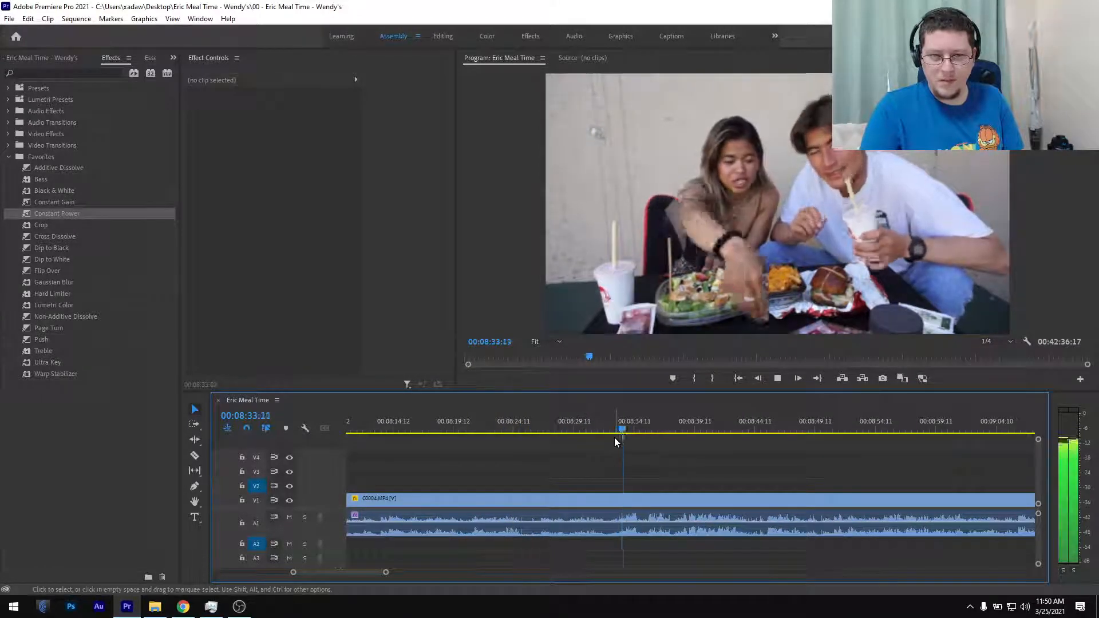
{"action": "scroll", "coordinate": [614, 438], "scroll_direction": "down", "scroll_amount": 2}
{"action": "left_click", "coordinate": [602, 428]}
{"action": "left_click_drag", "start_coordinate": [603, 431], "coordinate": [705, 428]}
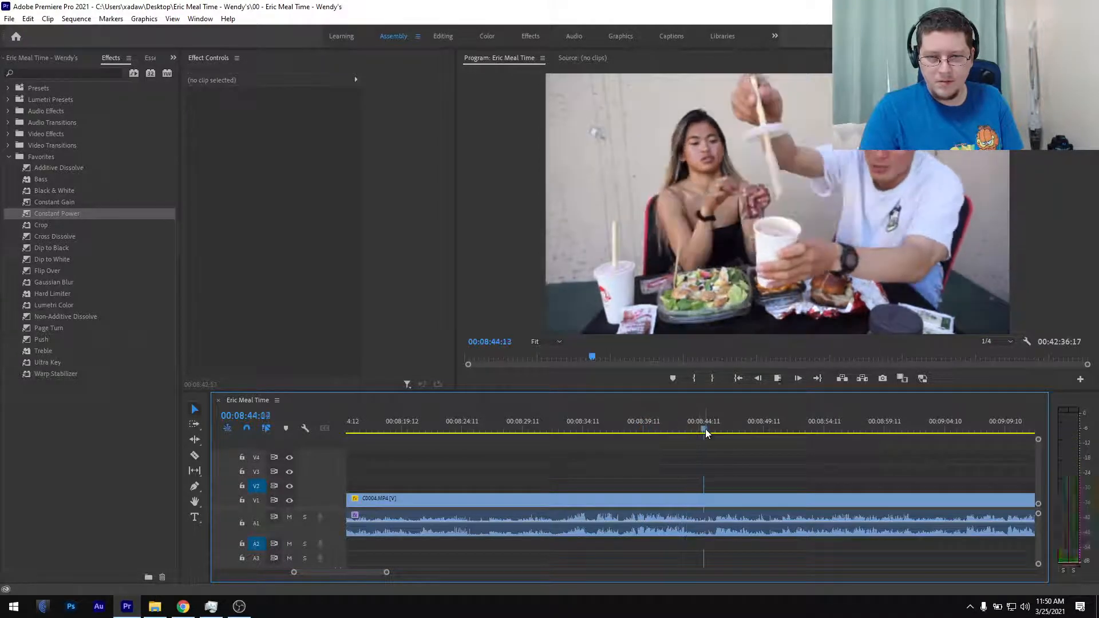
{"action": "scroll", "coordinate": [693, 445], "scroll_direction": "down", "scroll_amount": 3}
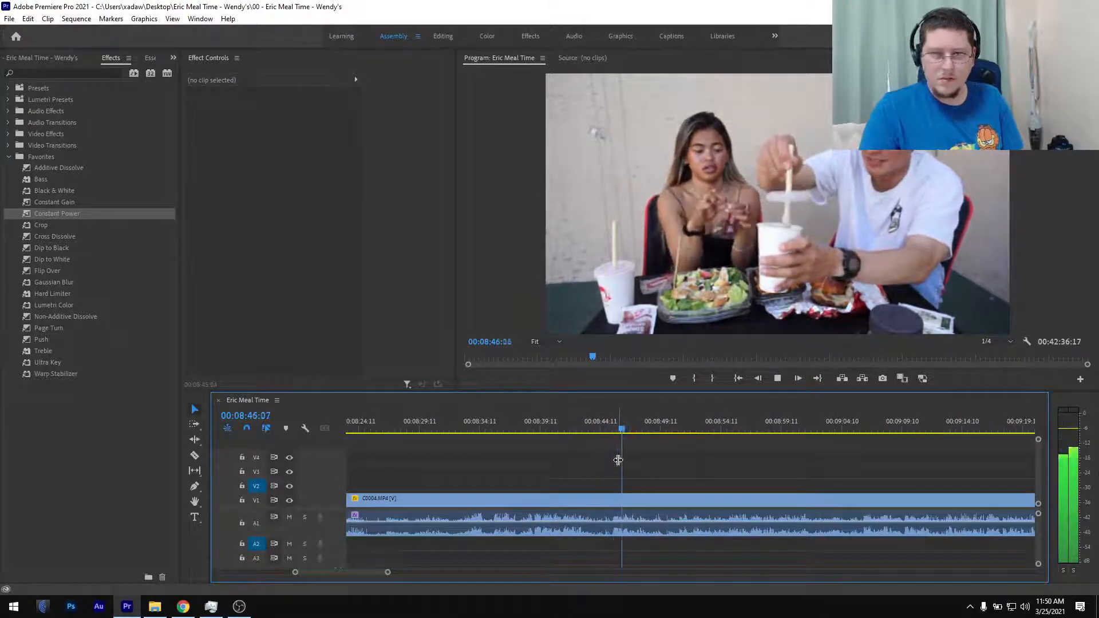
{"action": "scroll", "coordinate": [618, 458], "scroll_direction": "down", "scroll_amount": 2}
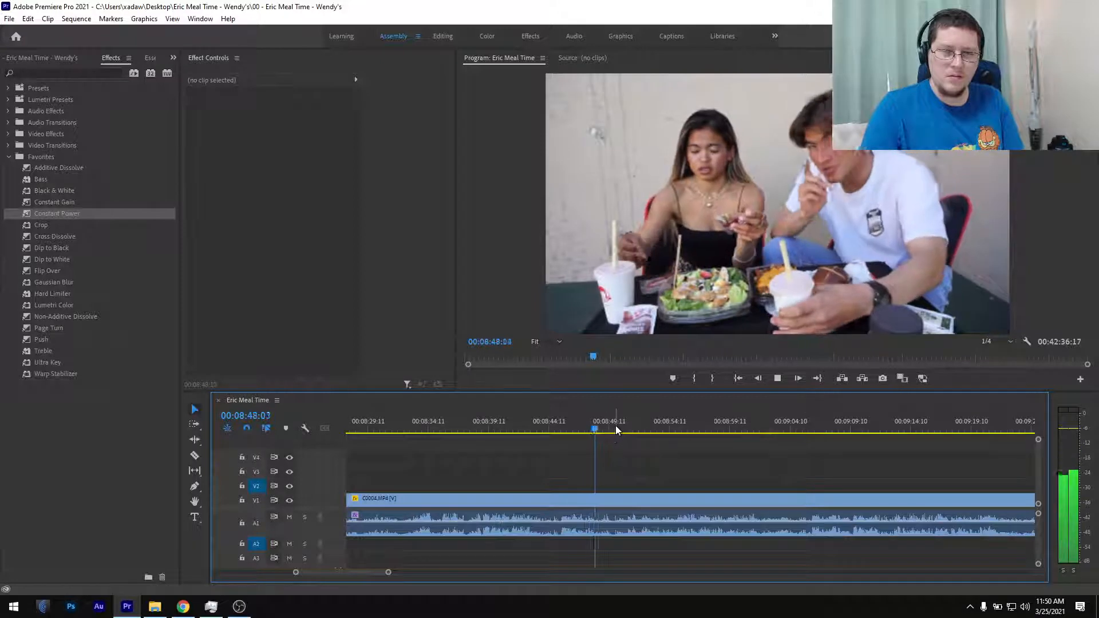
{"action": "scroll", "coordinate": [624, 431], "scroll_direction": "down", "scroll_amount": 2}
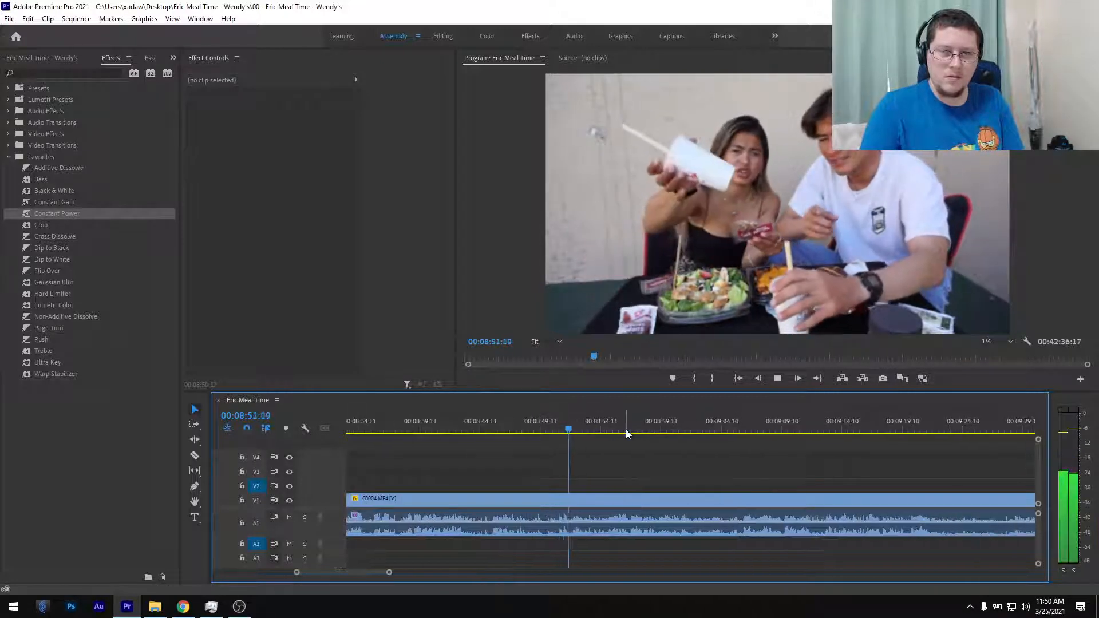
{"action": "key", "text": "space"}
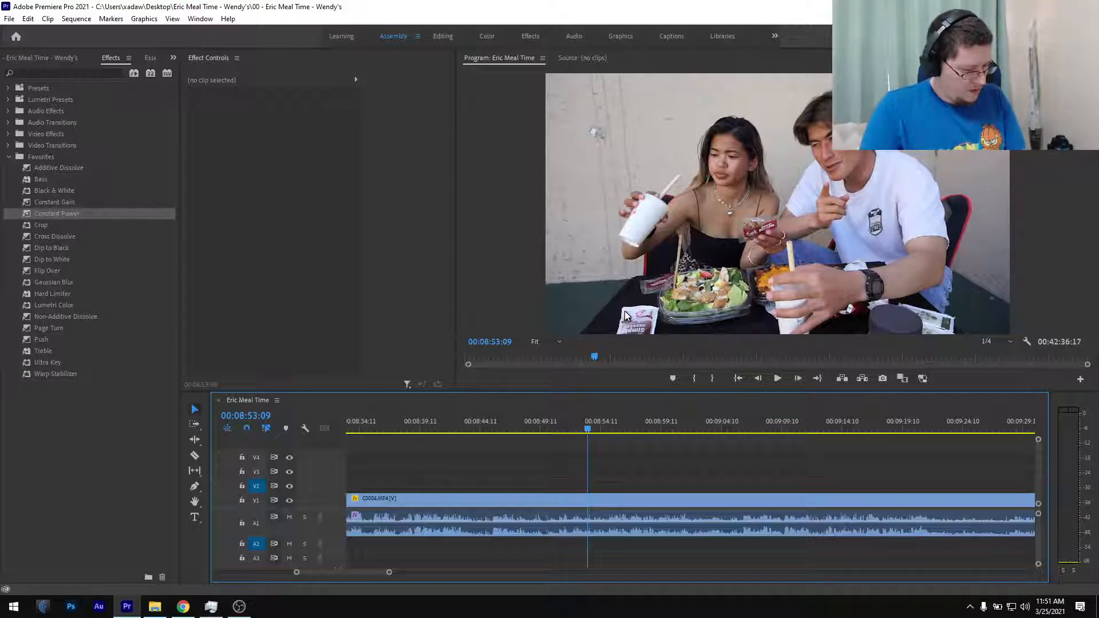
- Review C0004.MP4 from 00:08:54:11 to about 00:09:12 to find the next cut point
{"action": "scroll", "coordinate": [604, 504], "scroll_direction": "down", "scroll_amount": 3}
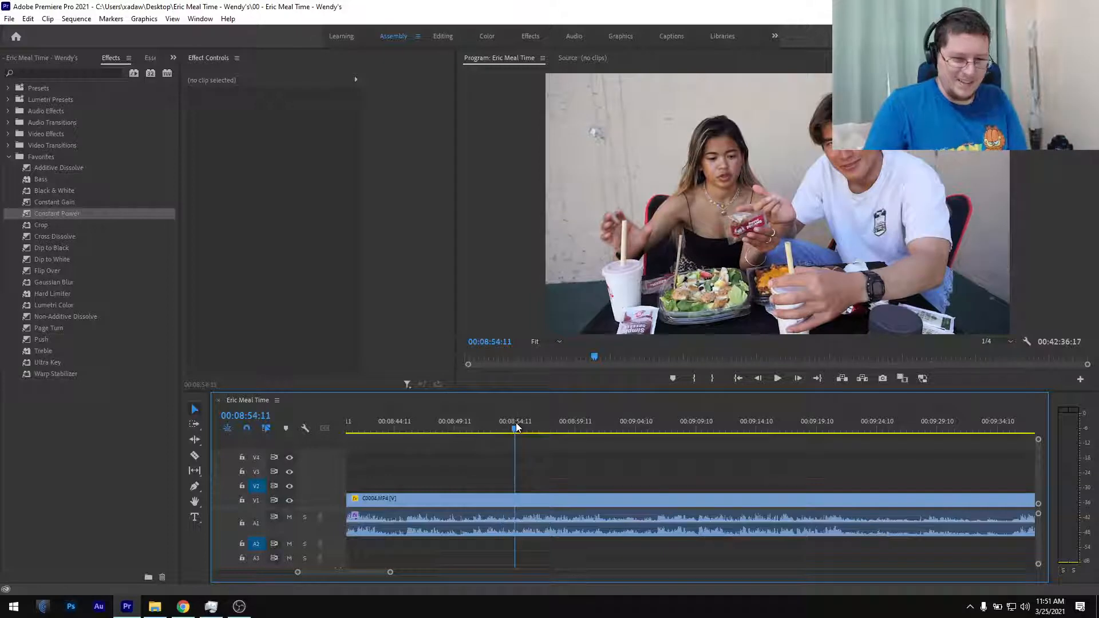
{"action": "key", "text": "space"}
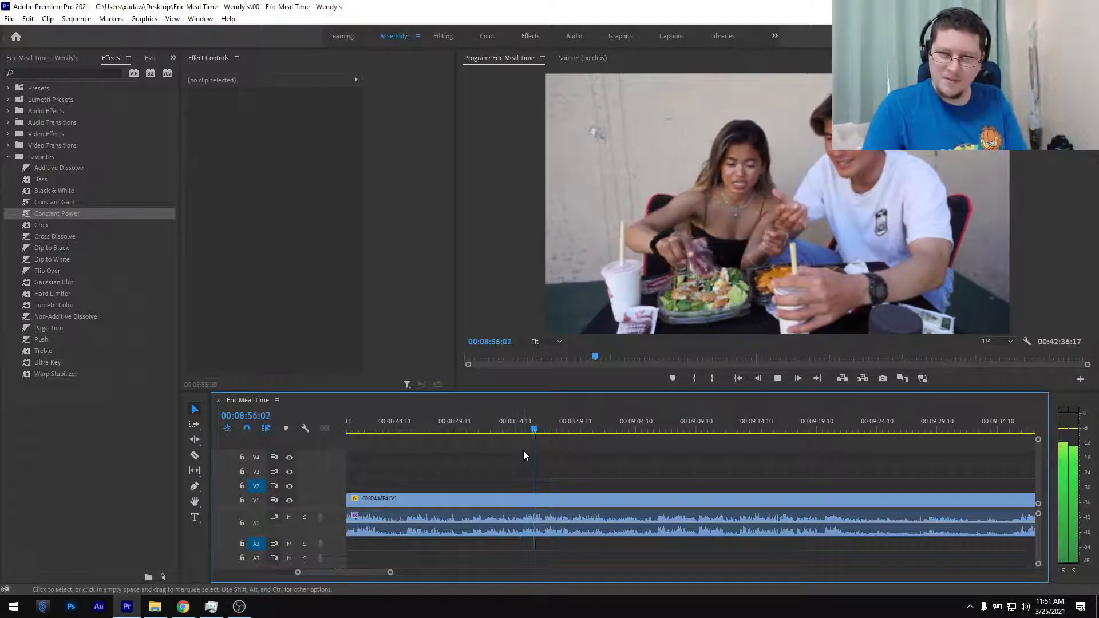
{"action": "key", "text": "space"}
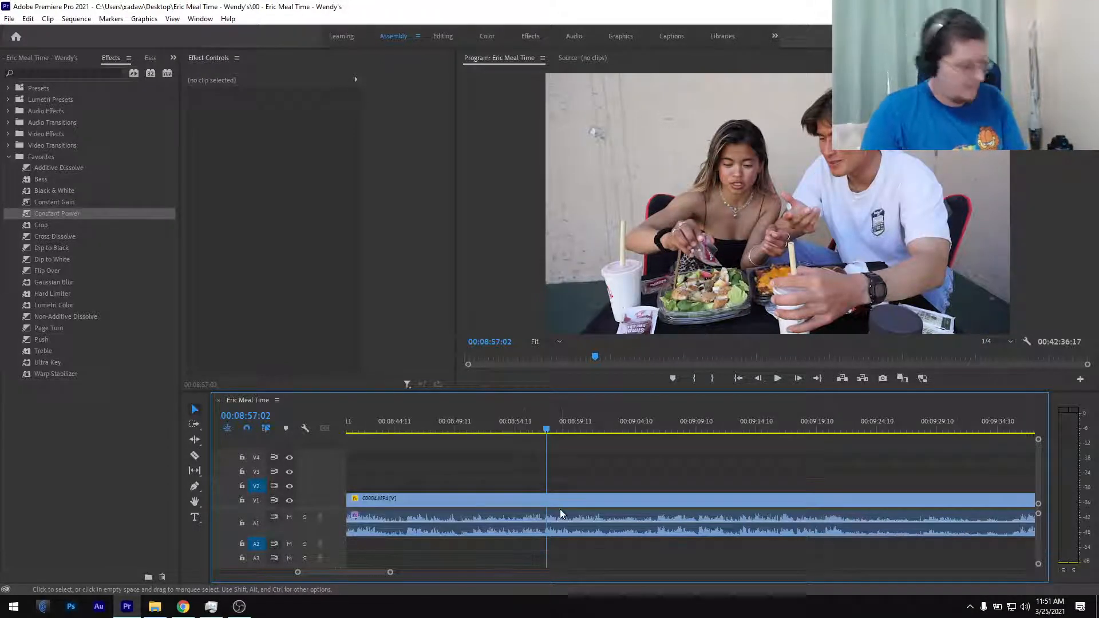
{"action": "key", "text": "space"}
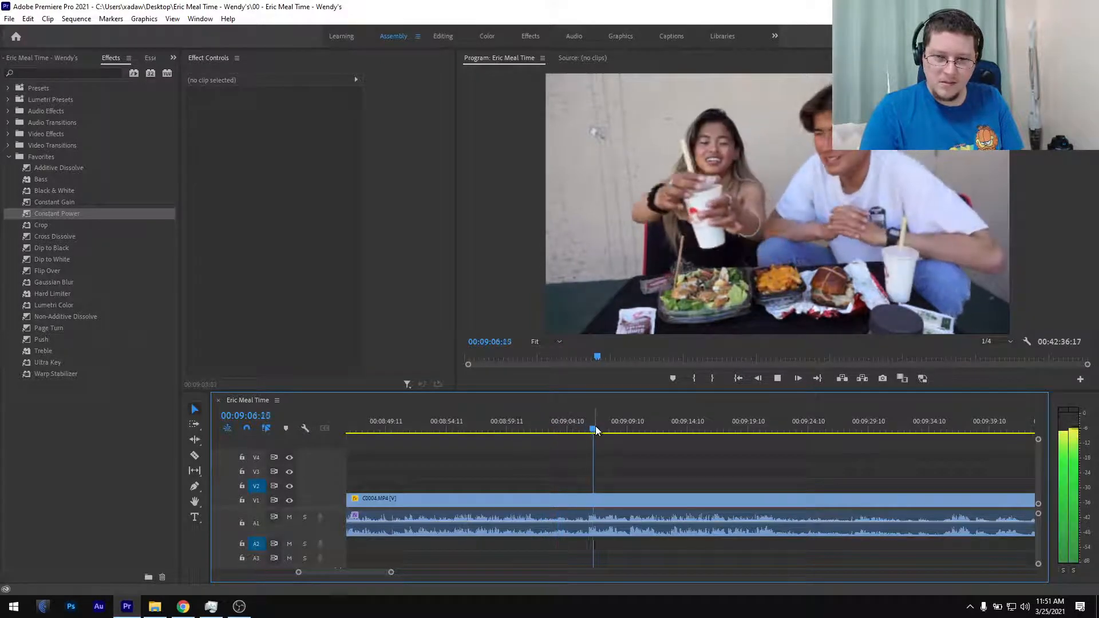
{"action": "left_click", "coordinate": [654, 429]}
{"action": "key", "text": "space"}
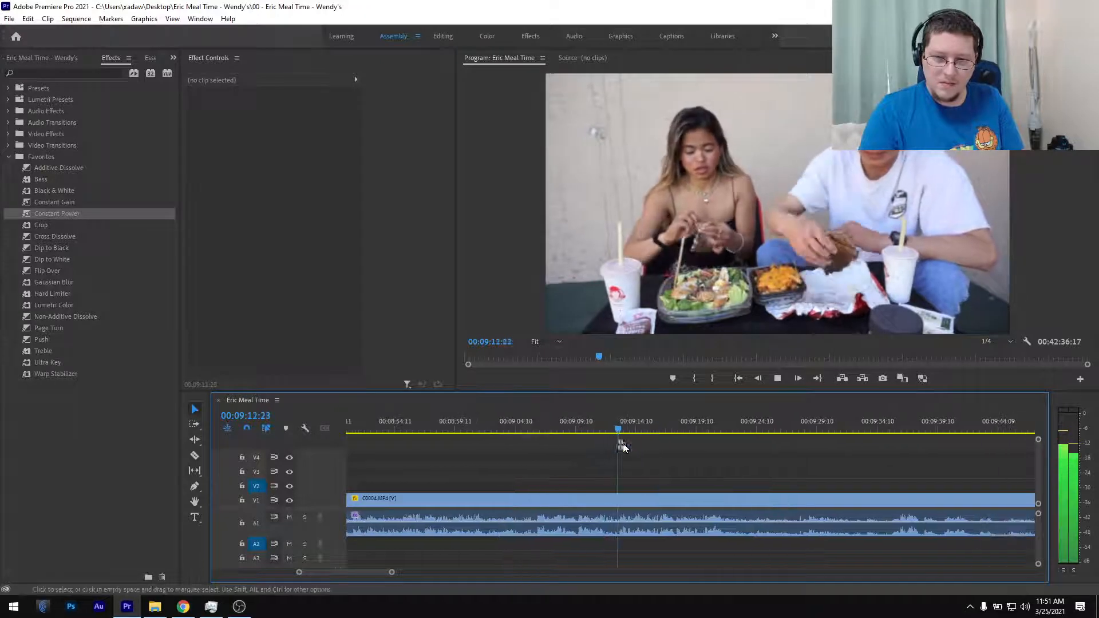
- Replay the moment around 00:09:09 and split C0004.MP4 at 00:09:09:13
{"action": "left_click", "coordinate": [565, 424]}
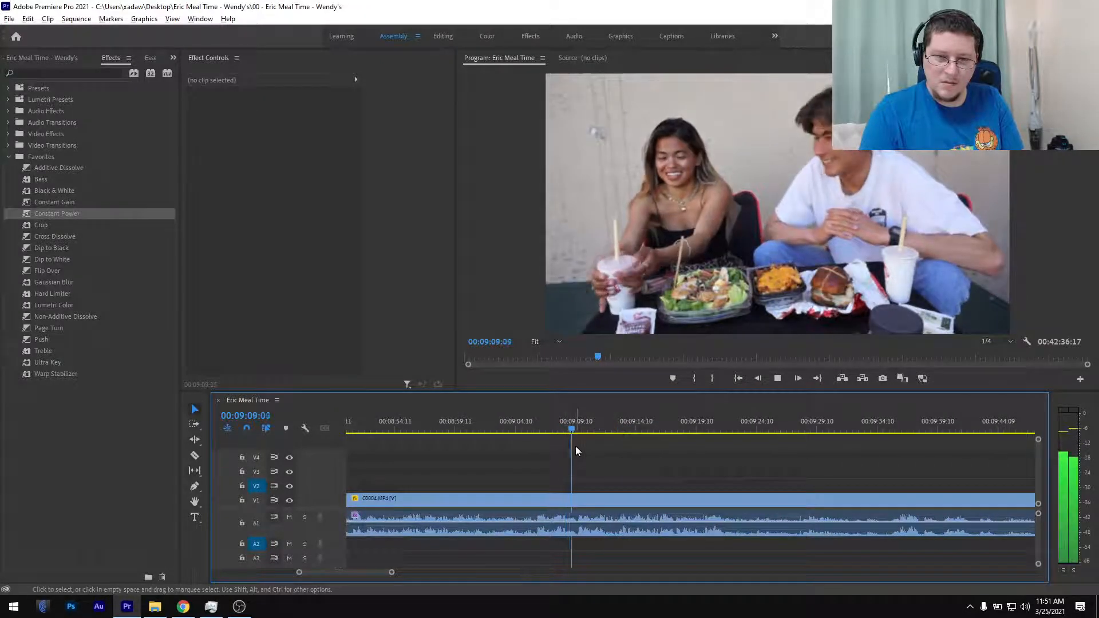
{"action": "key", "text": "="}
{"action": "left_click", "coordinate": [586, 431]}
{"action": "left_click_drag", "start_coordinate": [587, 438], "coordinate": [561, 444]}
{"action": "key", "text": "ctrl+k"}
{"action": "key", "text": "minus"}
{"action": "key", "text": "minus"}
{"action": "key", "text": "minus"}
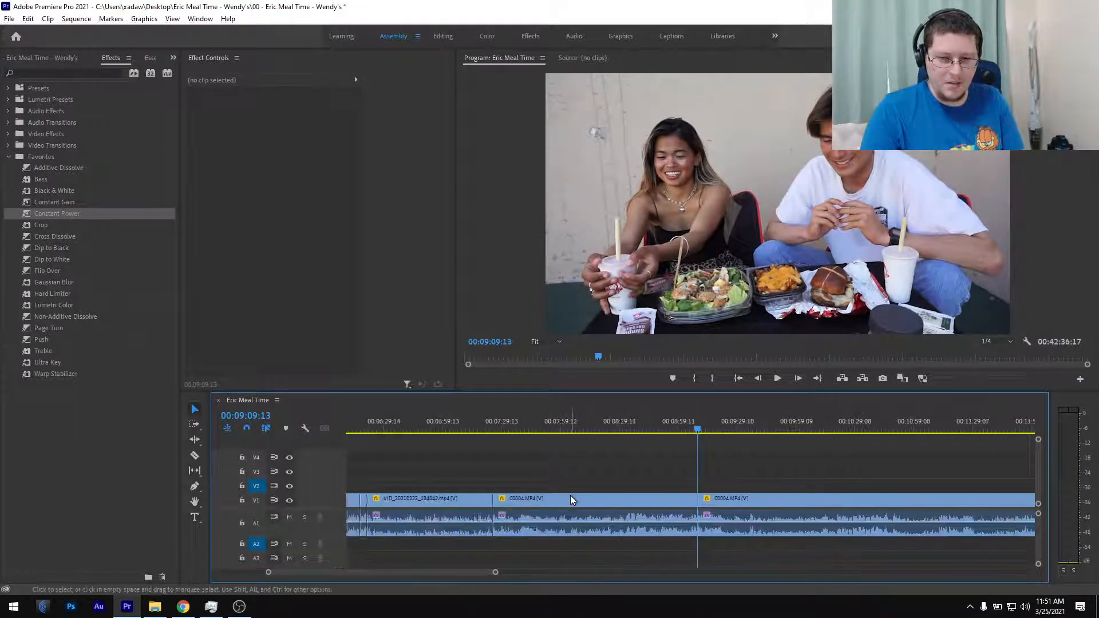
- Ripple-delete the C0004.MP4 segment running from 00:07:25:06 to 00:09:09:12
{"action": "left_click", "coordinate": [567, 503]}
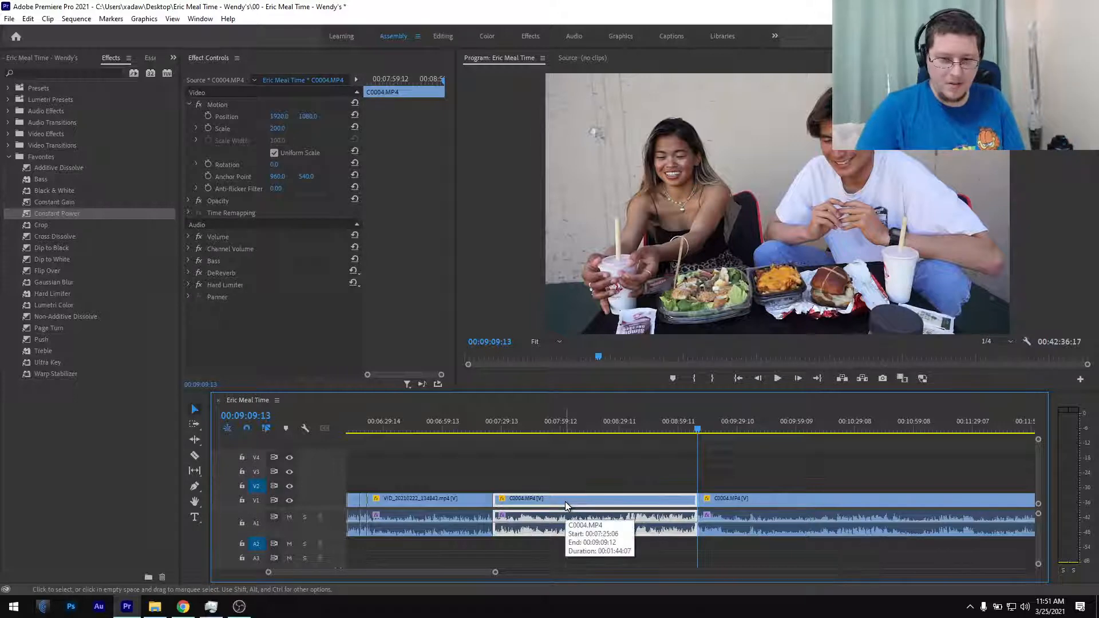
{"action": "key", "text": "shift+Delete"}
- Add a Constant Power transition to the audio cut between the VID clip and C0004.MP4 near 00:07:25:06, and save the project
{"action": "key", "text": "Up"}
{"action": "key", "text": "equal"}
{"action": "key", "text": "equal"}
{"action": "key", "text": "equal"}
{"action": "left_click", "coordinate": [448, 428]}
{"action": "left_click_drag", "start_coordinate": [66, 213], "coordinate": [496, 525]}
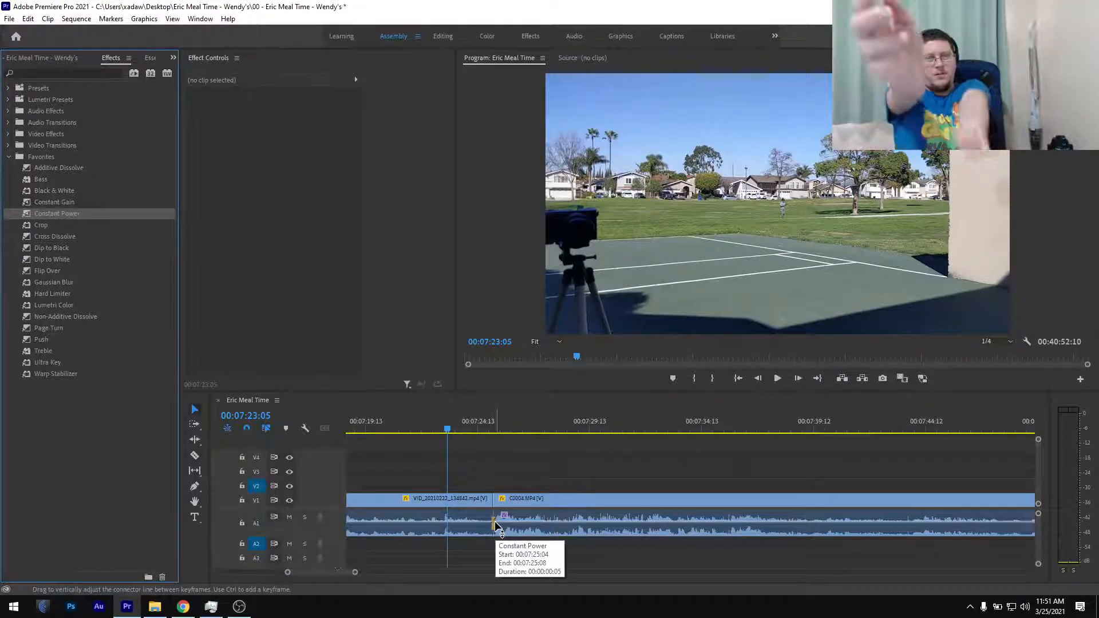
{"action": "key", "text": "ctrl+s"}
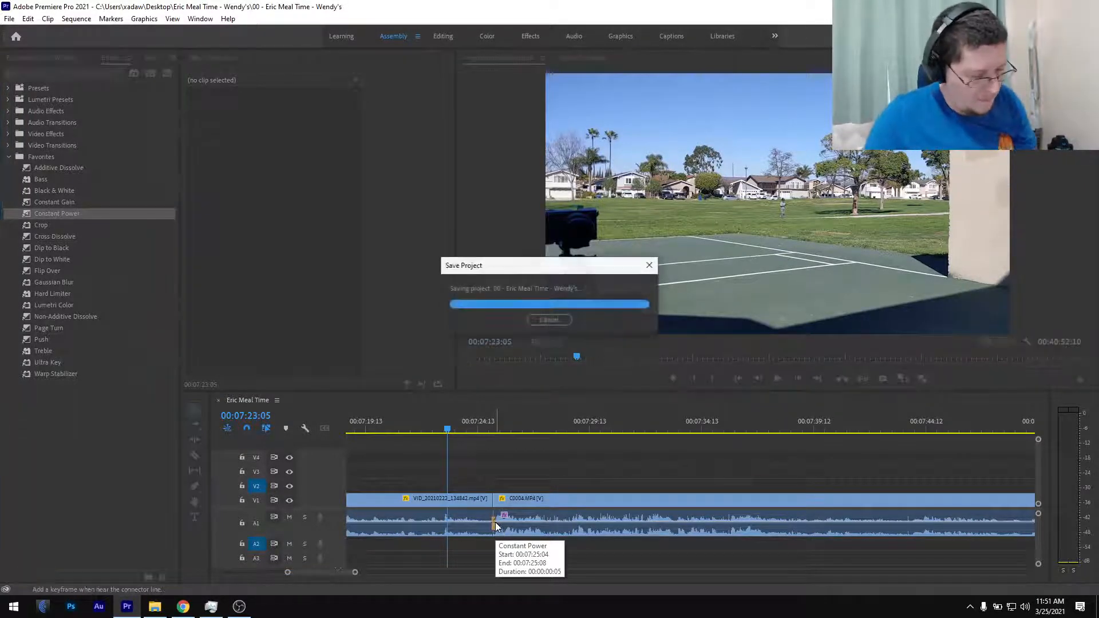
- Play the sequence from 00:07:23:05 across the new cut and review C0004.MP4 up to 00:08:08:20
{"action": "key", "text": "space"}
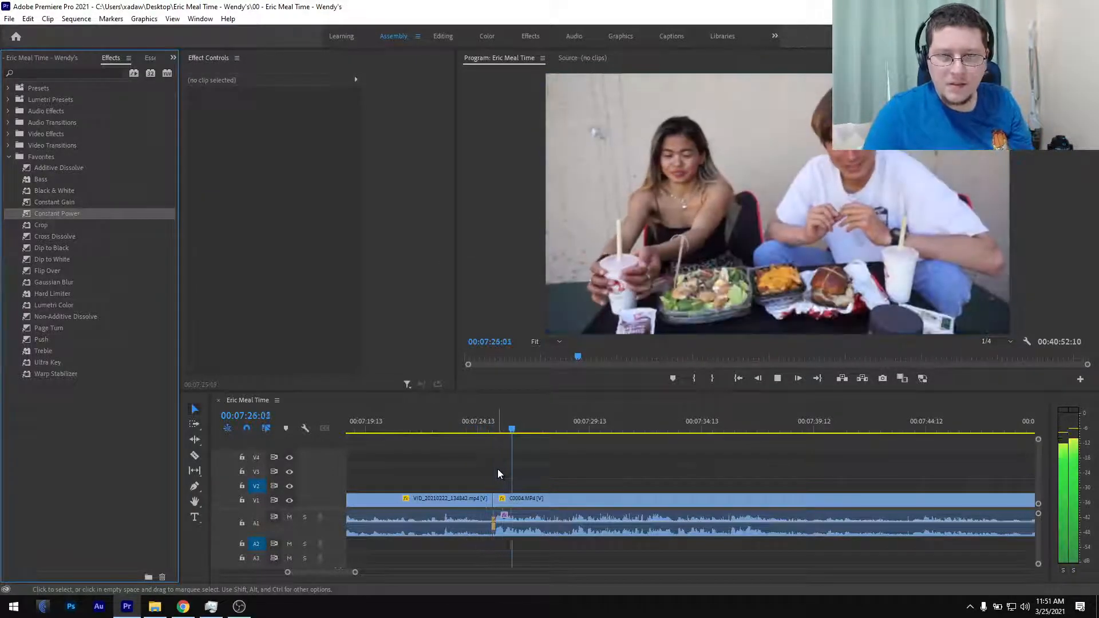
{"action": "scroll", "coordinate": [498, 467], "scroll_direction": "down", "scroll_amount": 5}
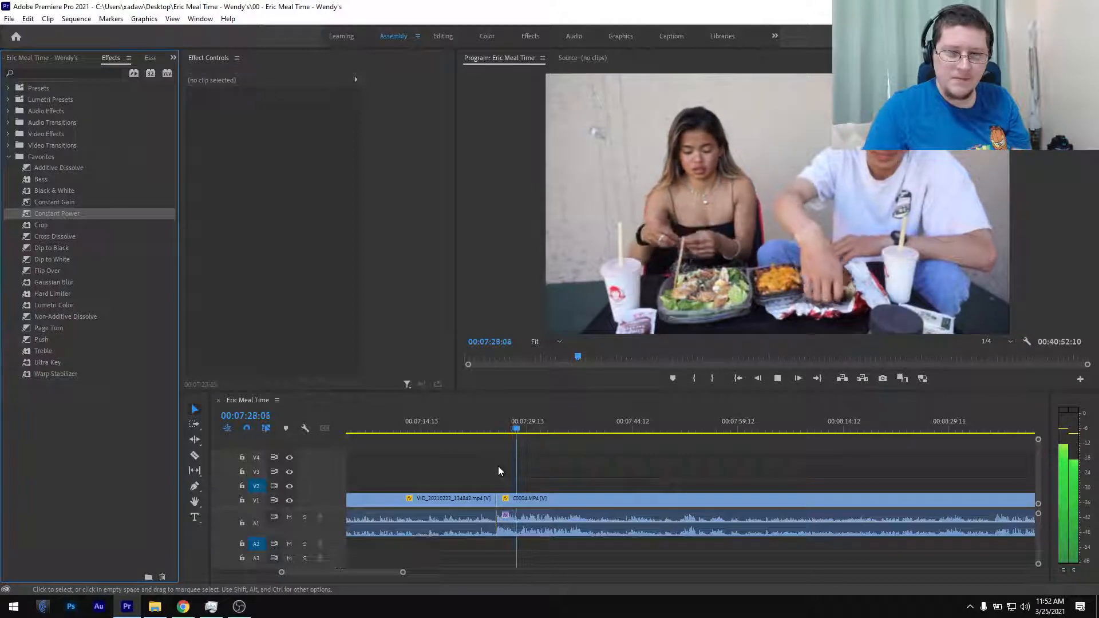
{"action": "scroll", "coordinate": [499, 471], "scroll_direction": "down", "scroll_amount": 2}
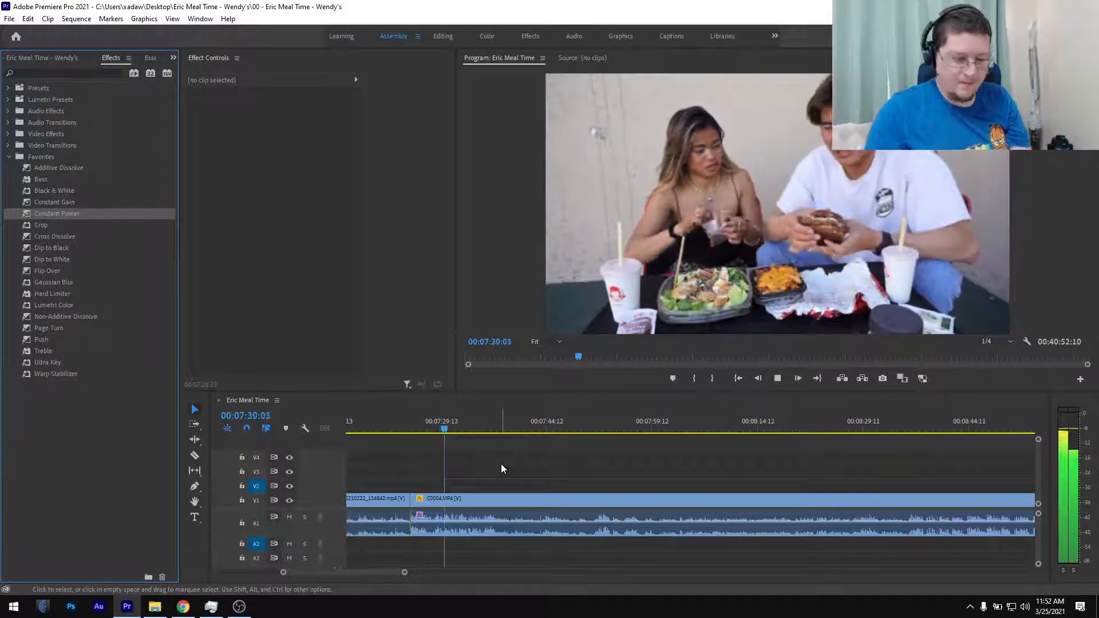
{"action": "left_click", "coordinate": [453, 428]}
{"action": "key", "text": "space"}
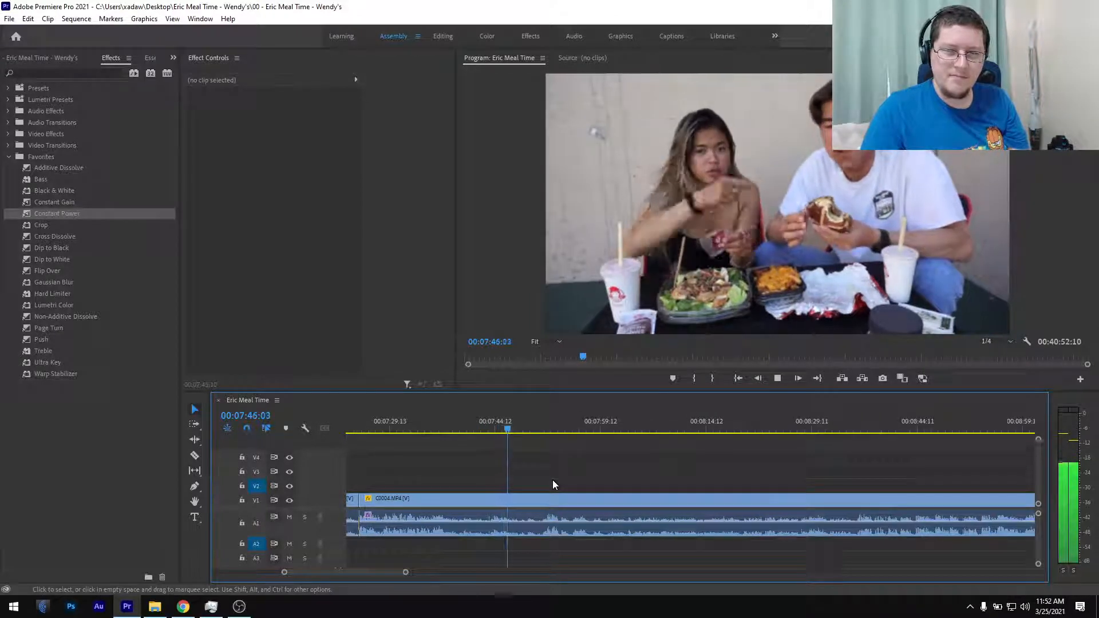
{"action": "scroll", "coordinate": [552, 480], "scroll_direction": "down", "scroll_amount": 2}
{"action": "scroll", "coordinate": [552, 480], "scroll_direction": "down", "scroll_amount": 1}
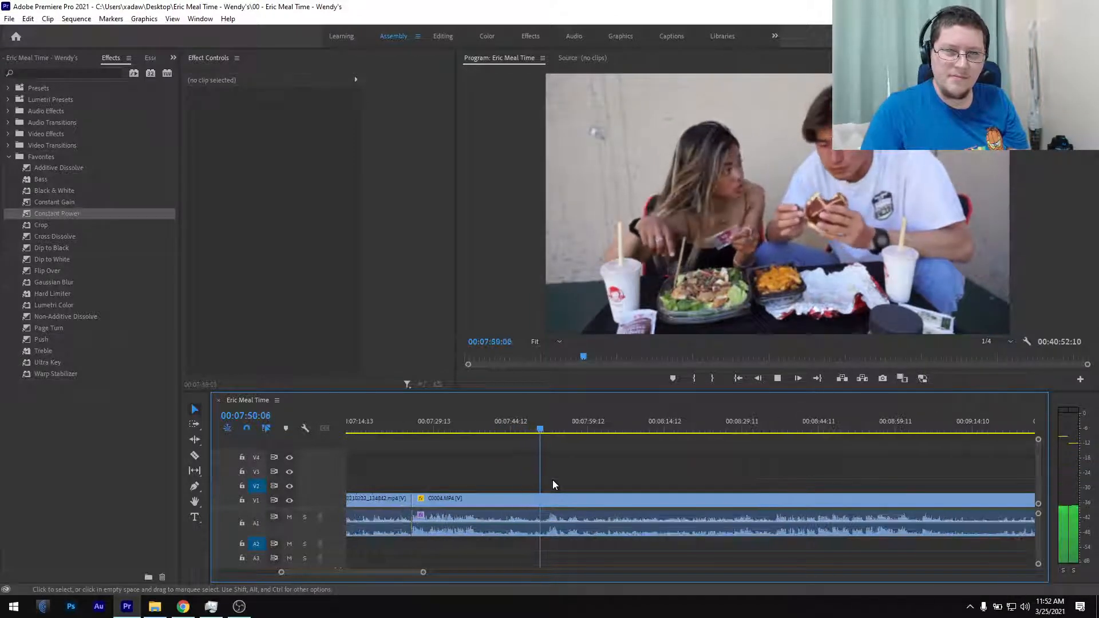
{"action": "scroll", "coordinate": [553, 484], "scroll_direction": "down", "scroll_amount": 1}
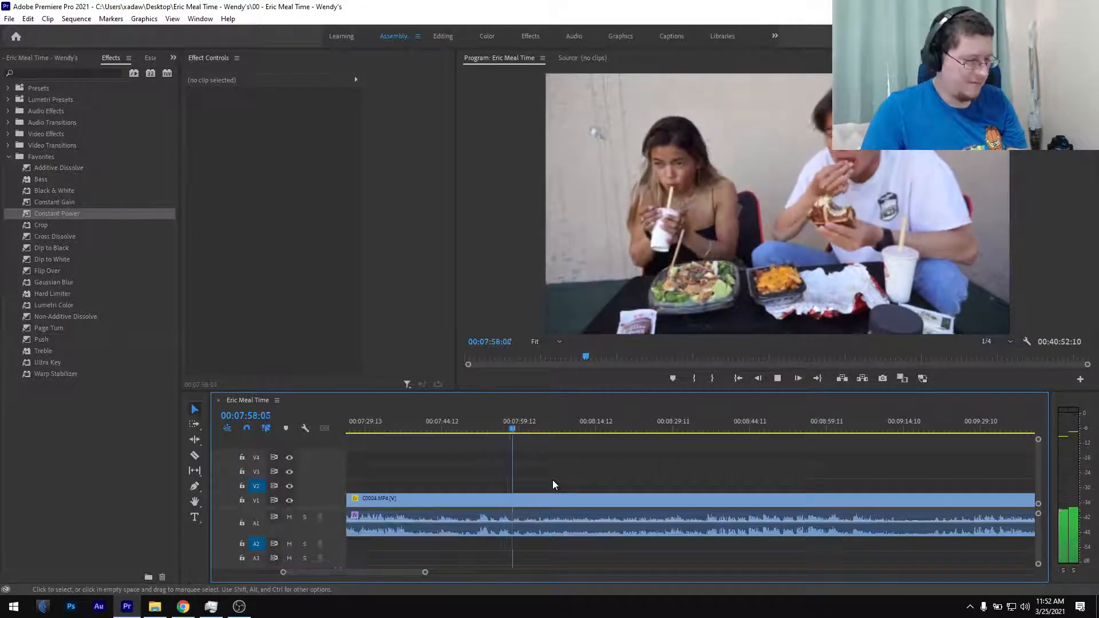
{"action": "scroll", "coordinate": [553, 484], "scroll_direction": "down", "scroll_amount": 1}
{"action": "scroll", "coordinate": [553, 485], "scroll_direction": "down", "scroll_amount": 1}
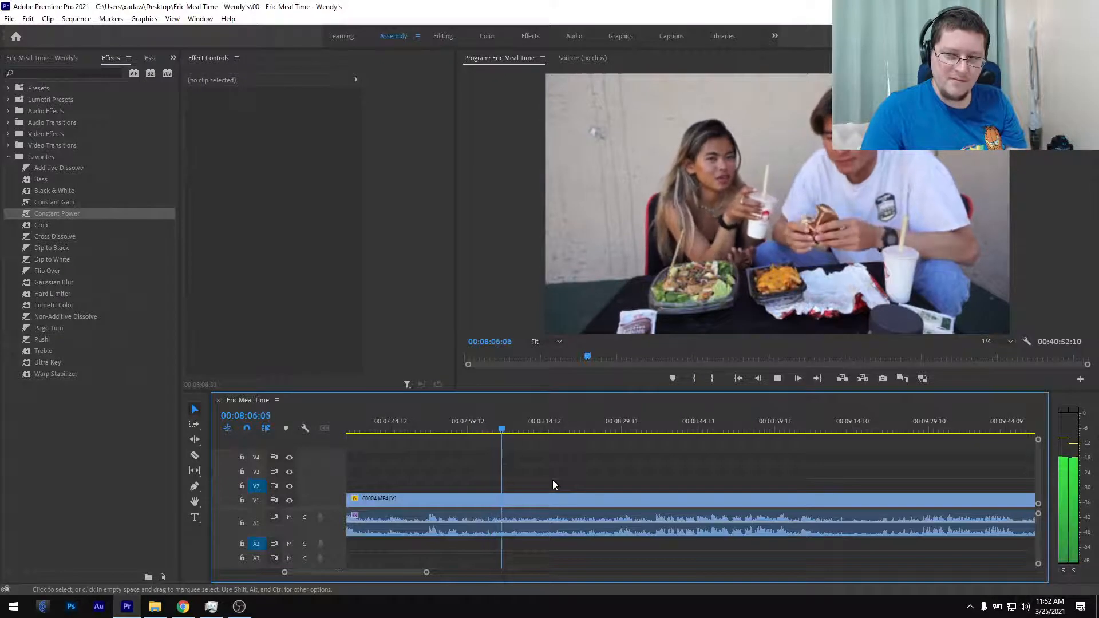
{"action": "key", "text": "space"}
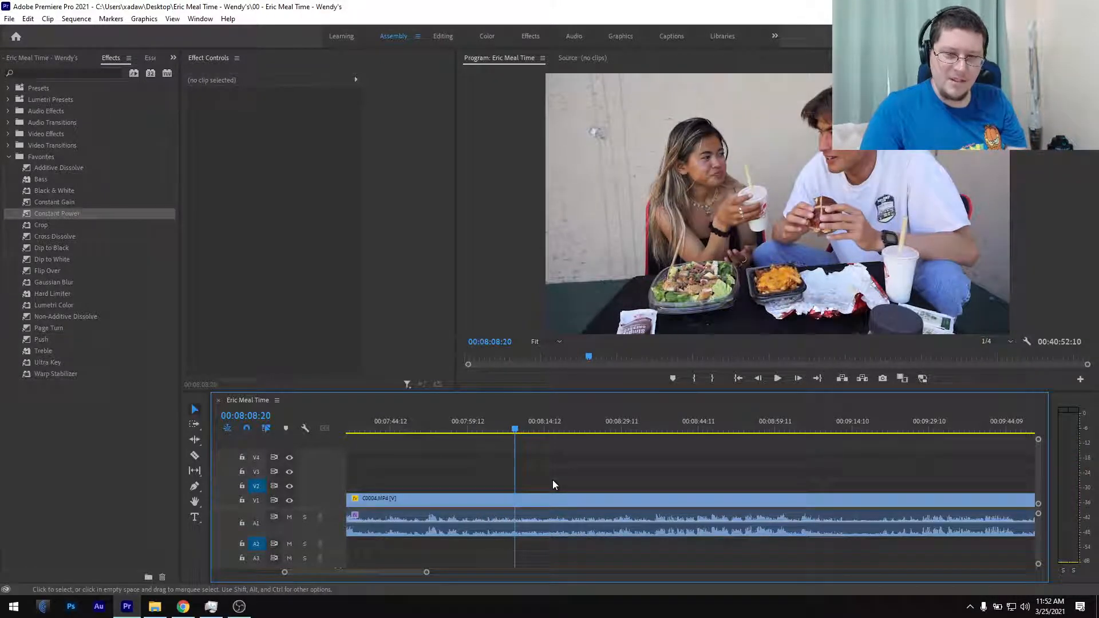
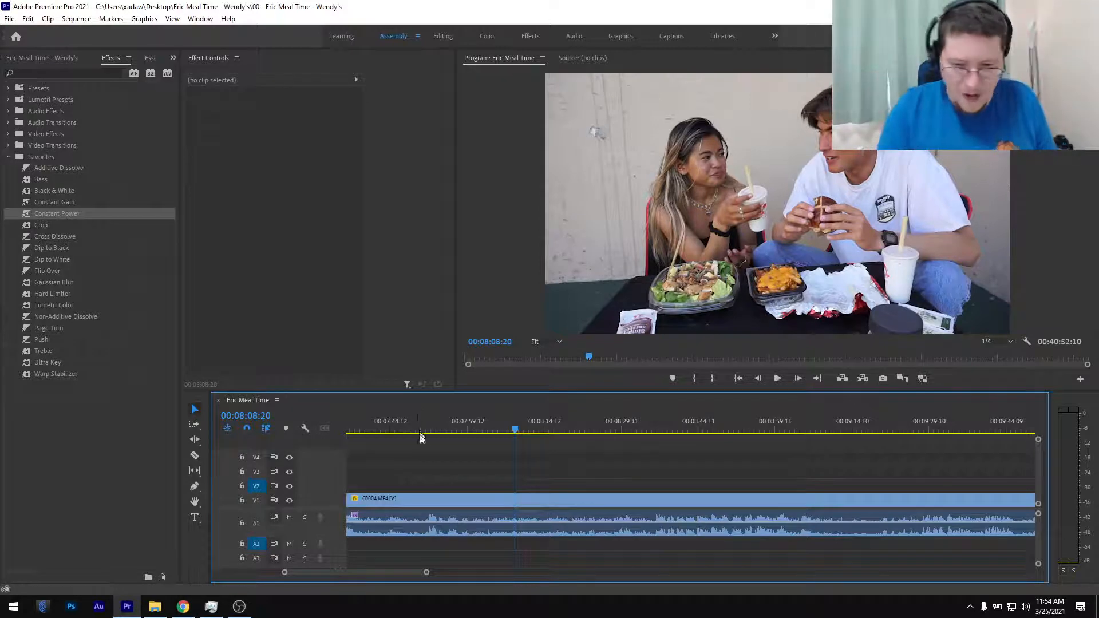
- Continue reviewing C0004.MP4 from 00:08:08:20 to 00:08:21:08, and replay the last few seconds to look for a cut point
{"action": "key", "text": "space"}
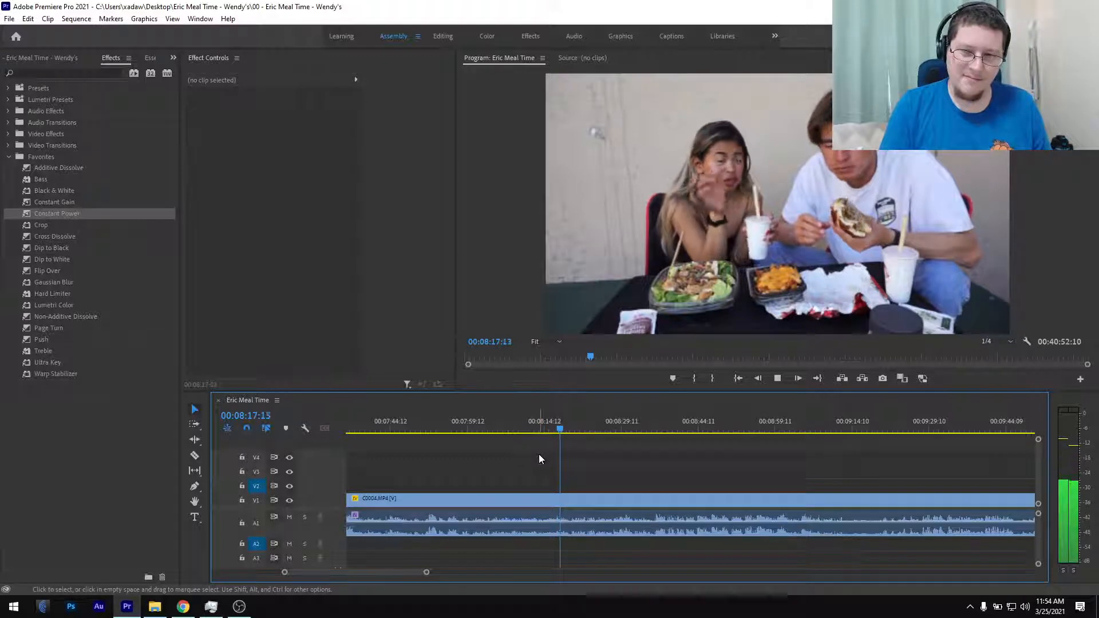
{"action": "key", "text": "space"}
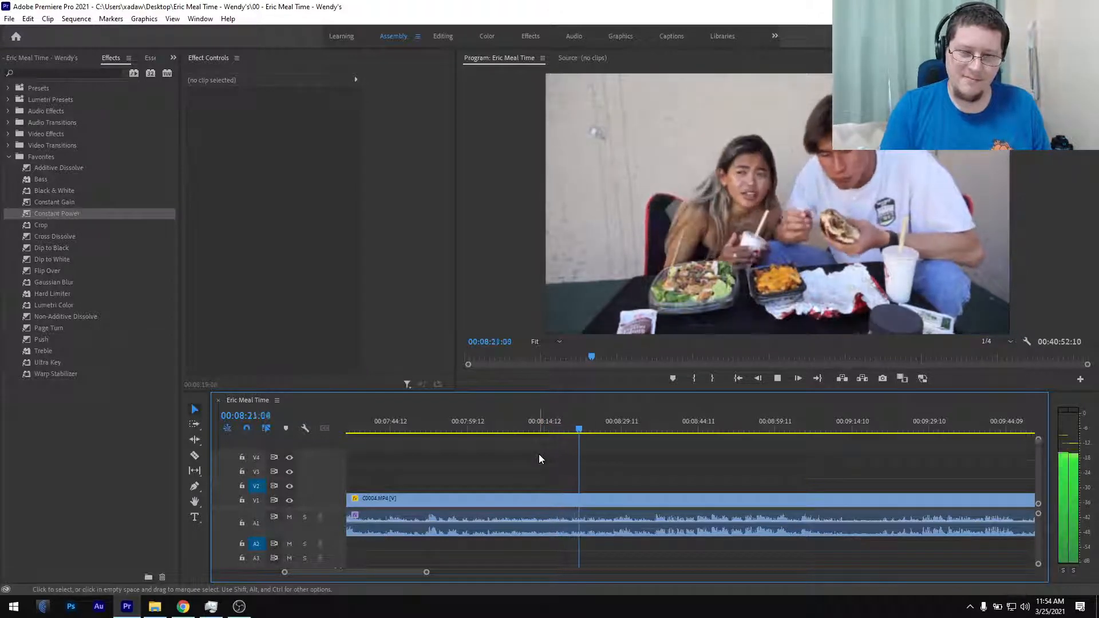
{"action": "scroll", "coordinate": [562, 472], "scroll_direction": "up", "scroll_amount": 4}
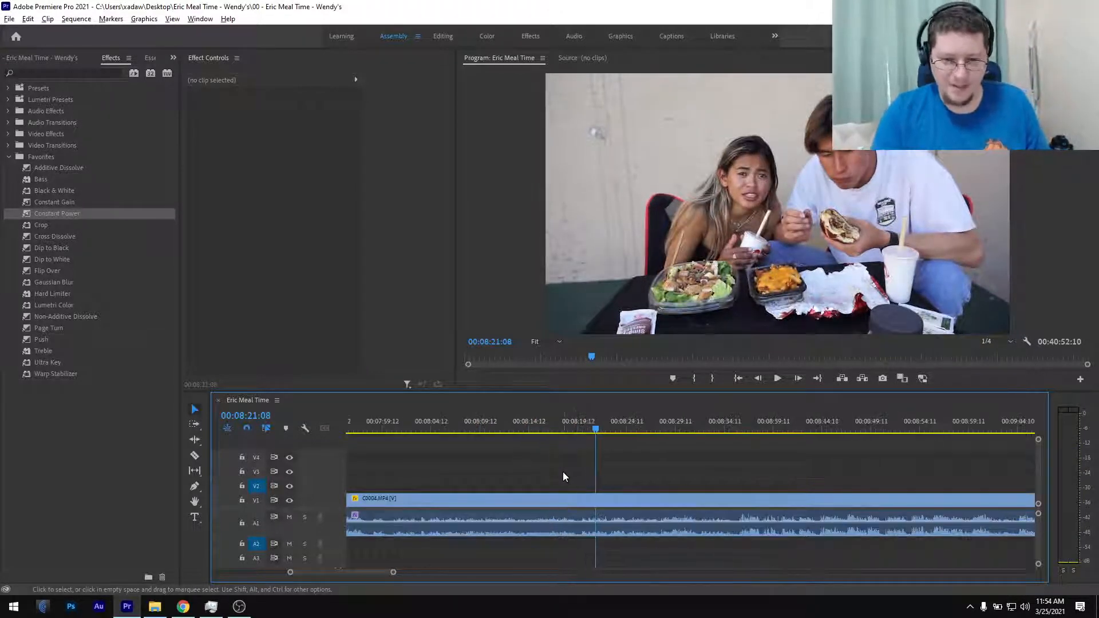
{"action": "left_click", "coordinate": [506, 429]}
{"action": "key", "text": "space"}
{"action": "scroll", "coordinate": [517, 459], "scroll_direction": "up", "scroll_amount": 2}
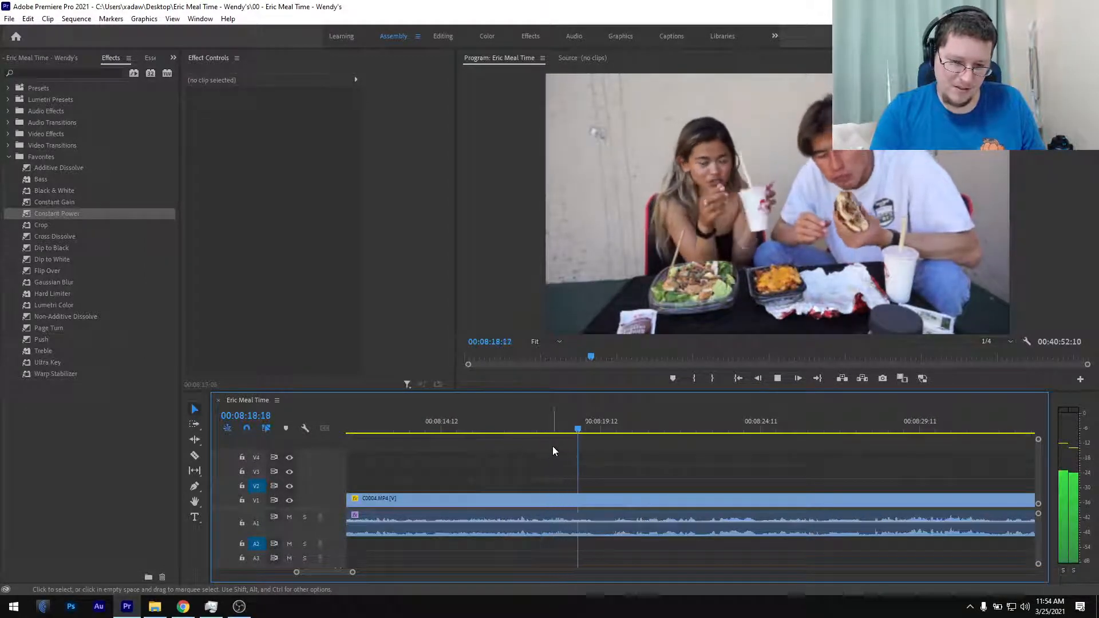
- Replay C0004.MP4 from about 00:08:14:17 and split the clip at about 00:08:15:00
{"action": "left_click", "coordinate": [449, 426]}
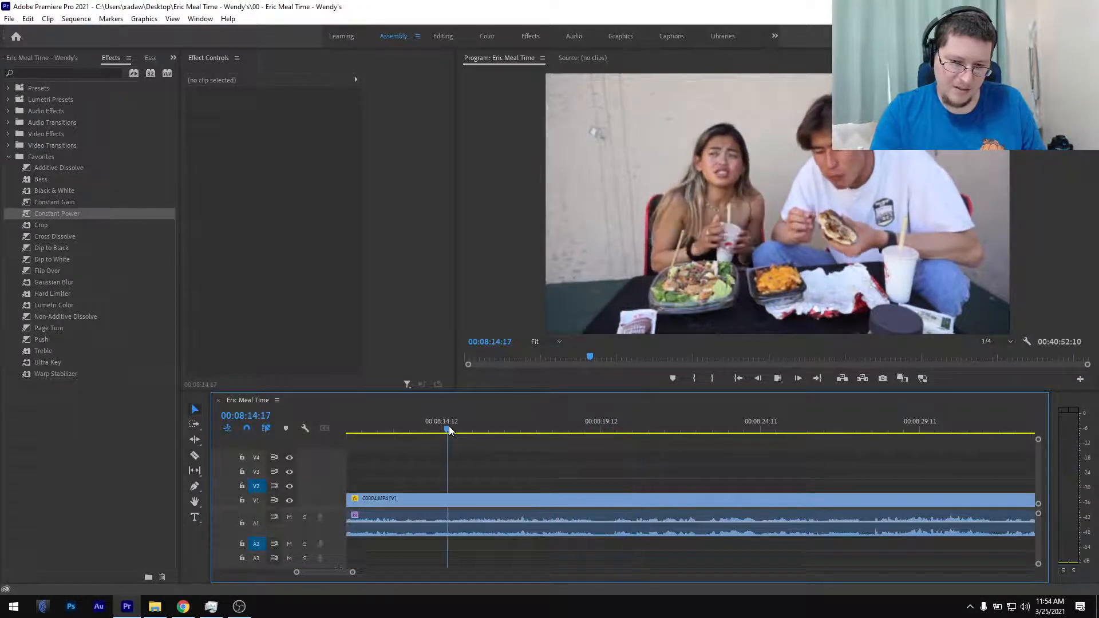
{"action": "key", "text": "space"}
{"action": "scroll", "coordinate": [471, 444], "scroll_direction": "up", "scroll_amount": 2}
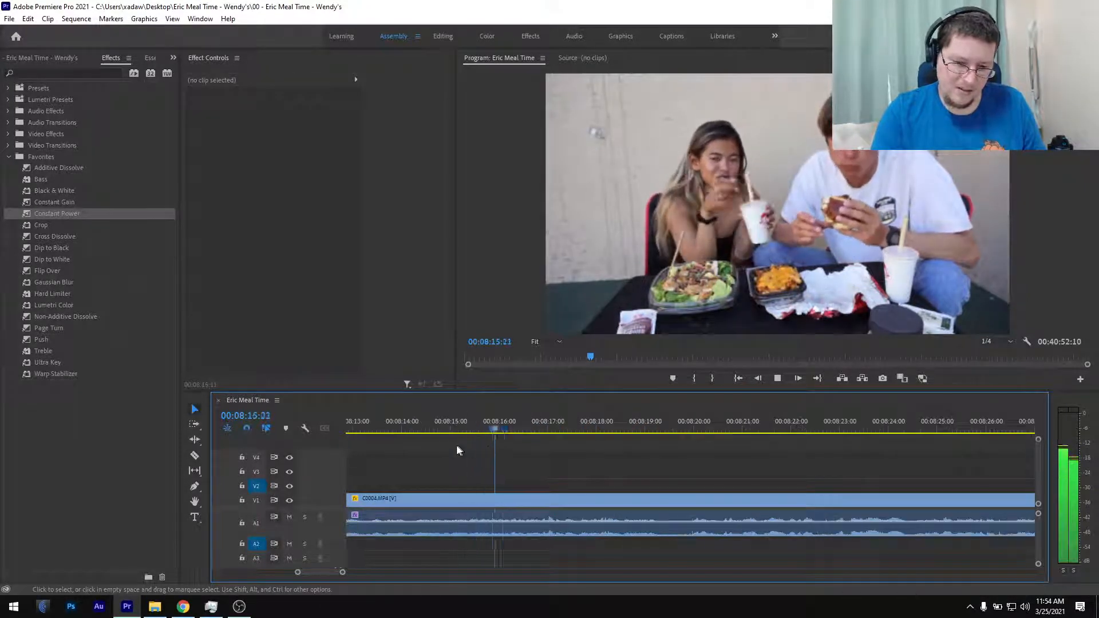
{"action": "left_click_drag", "start_coordinate": [372, 428], "coordinate": [451, 429]}
{"action": "key", "text": "ctrl+k"}
- Play on to find the end of the unwanted part, split C0004.MP4 at 00:08:19:20 and ripple-delete the segment between the two splits
{"action": "key", "text": "space"}
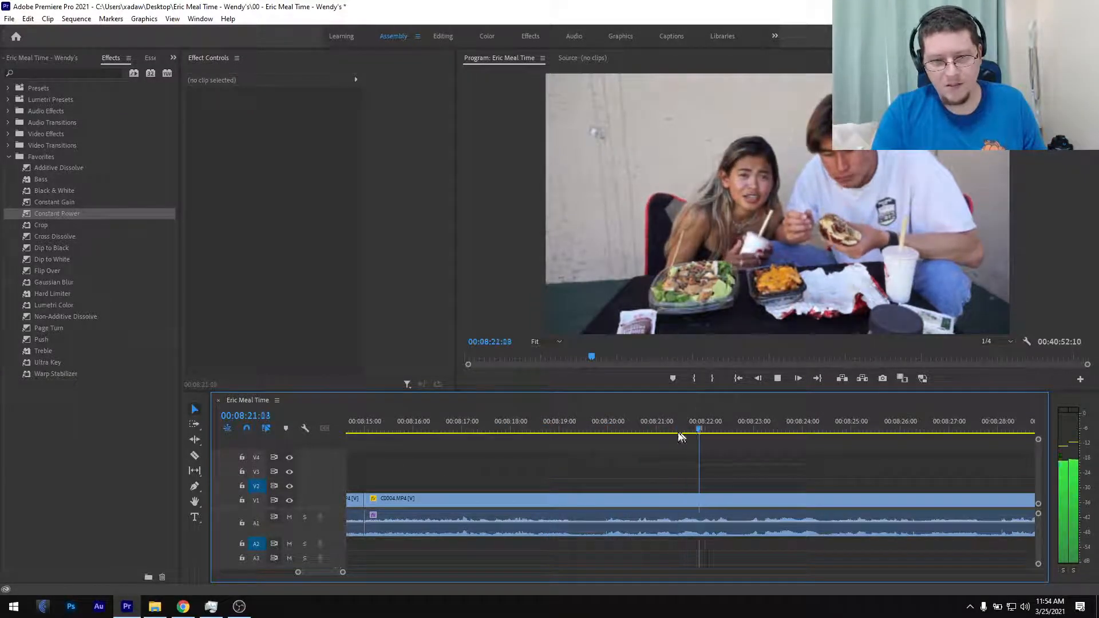
{"action": "left_click", "coordinate": [605, 431]}
{"action": "left_click_drag", "start_coordinate": [606, 431], "coordinate": [600, 437]}
{"action": "key", "text": "ctrl+shift+k"}
{"action": "scroll", "coordinate": [579, 493], "scroll_direction": "up", "scroll_amount": 3}
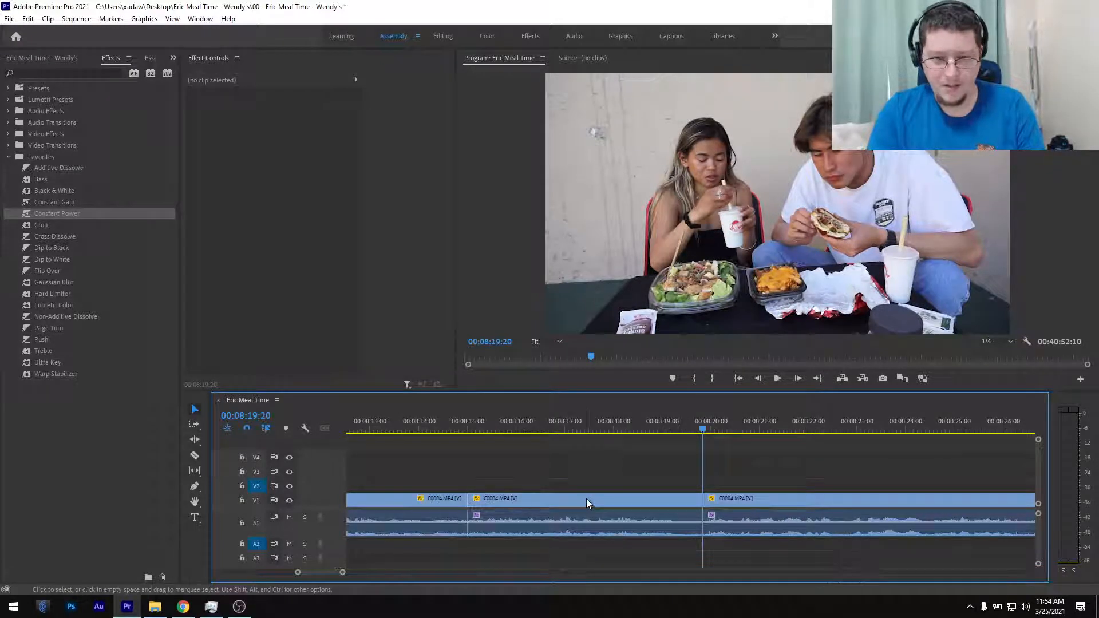
{"action": "left_click", "coordinate": [606, 497]}
{"action": "key", "text": "shift+Delete"}
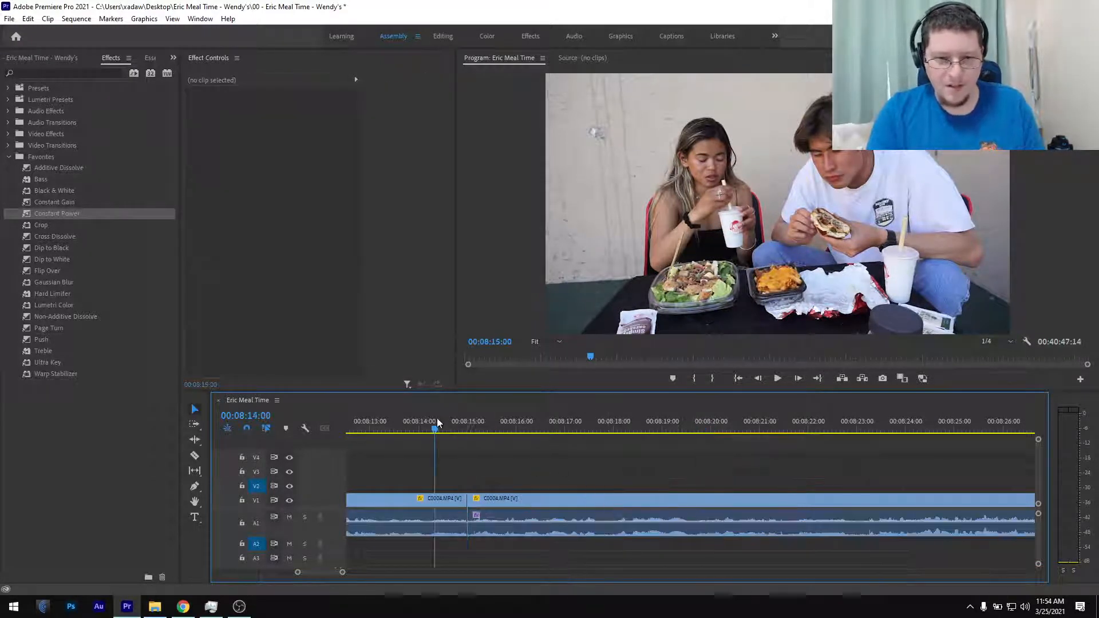
- Add a Constant Power transition to the audio cut at 00:08:15:00 and save the project
{"action": "left_click_drag", "start_coordinate": [64, 213], "coordinate": [468, 523]}
{"action": "key", "text": "ctrl+s"}
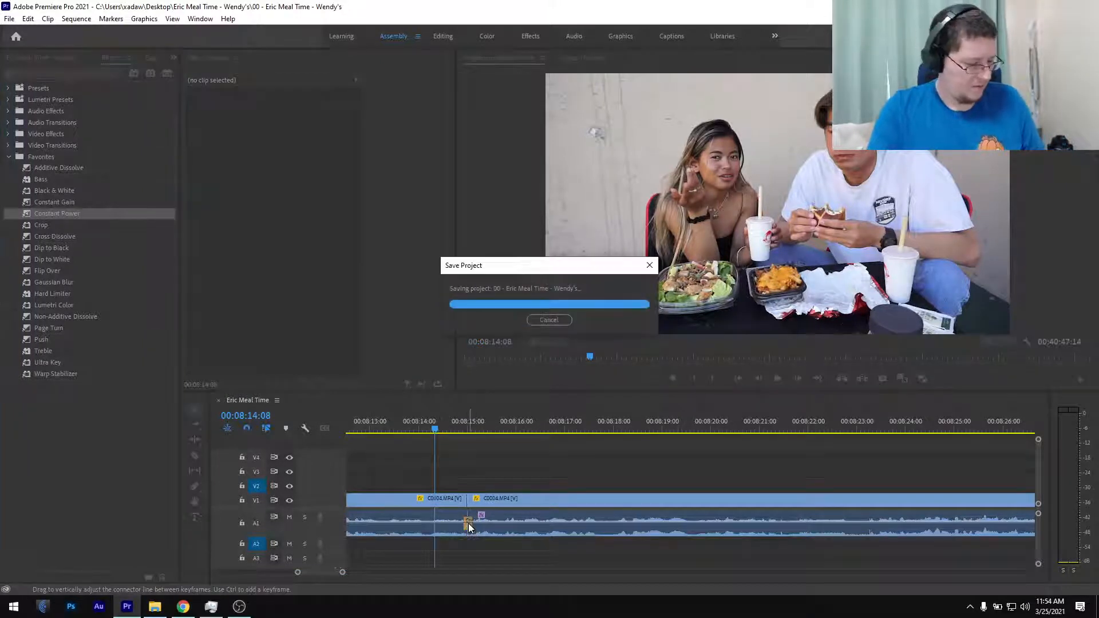
- Play back the new cut, and ripple-trim the end of the outgoing C0004.MP4 clip back to 00:08:14:05
{"action": "key", "text": "space"}
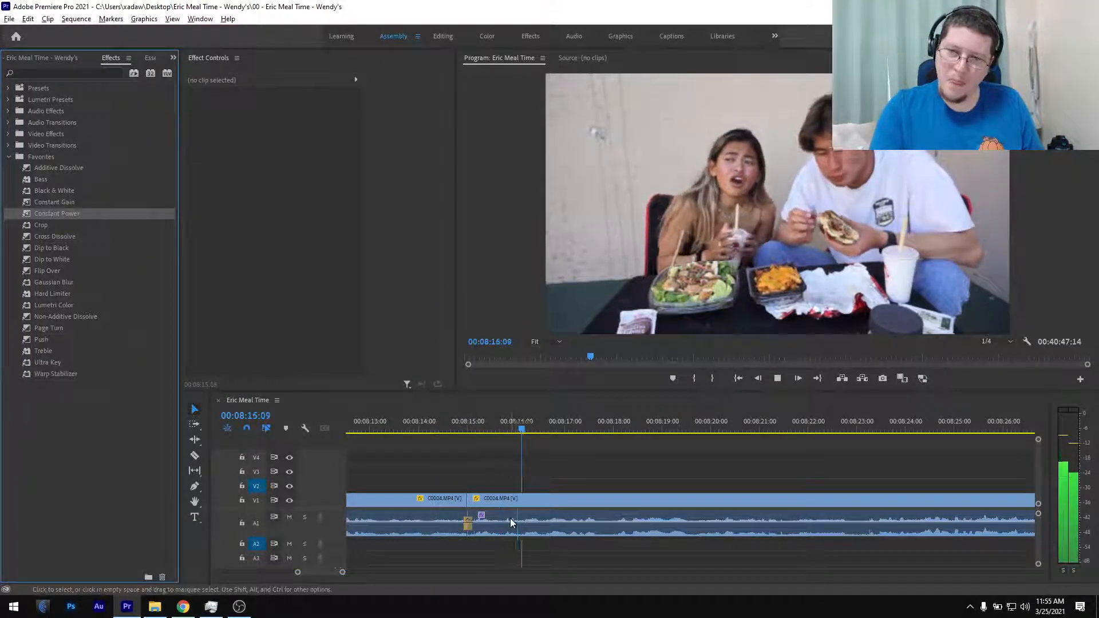
{"action": "scroll", "coordinate": [511, 519], "scroll_direction": "down", "scroll_amount": 2}
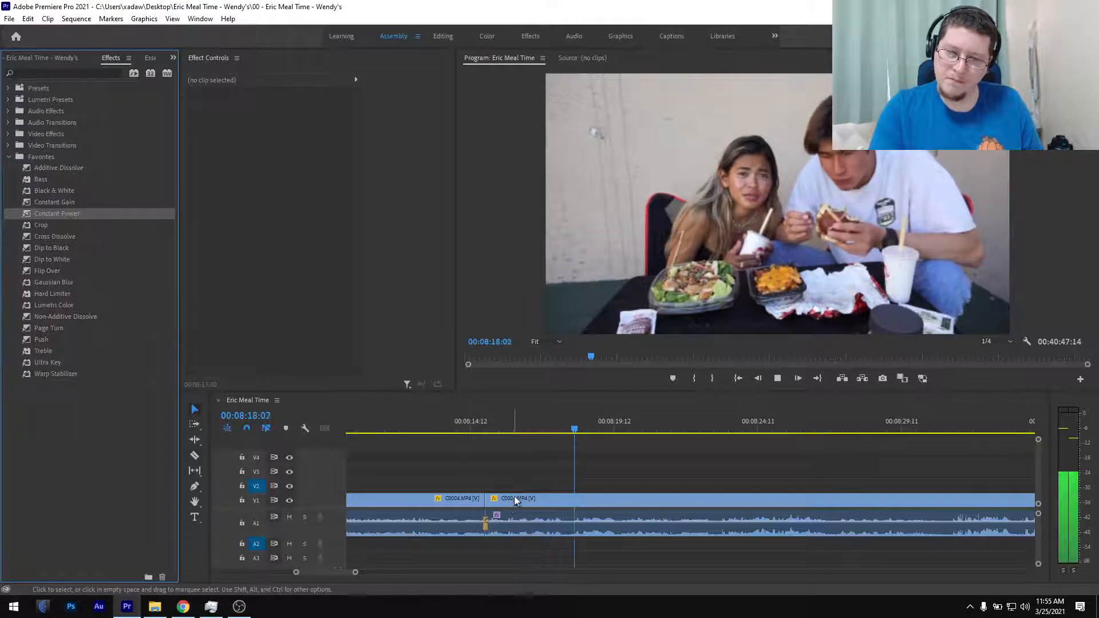
{"action": "key", "text": "space"}
{"action": "scroll", "coordinate": [481, 482], "scroll_direction": "up", "scroll_amount": 2}
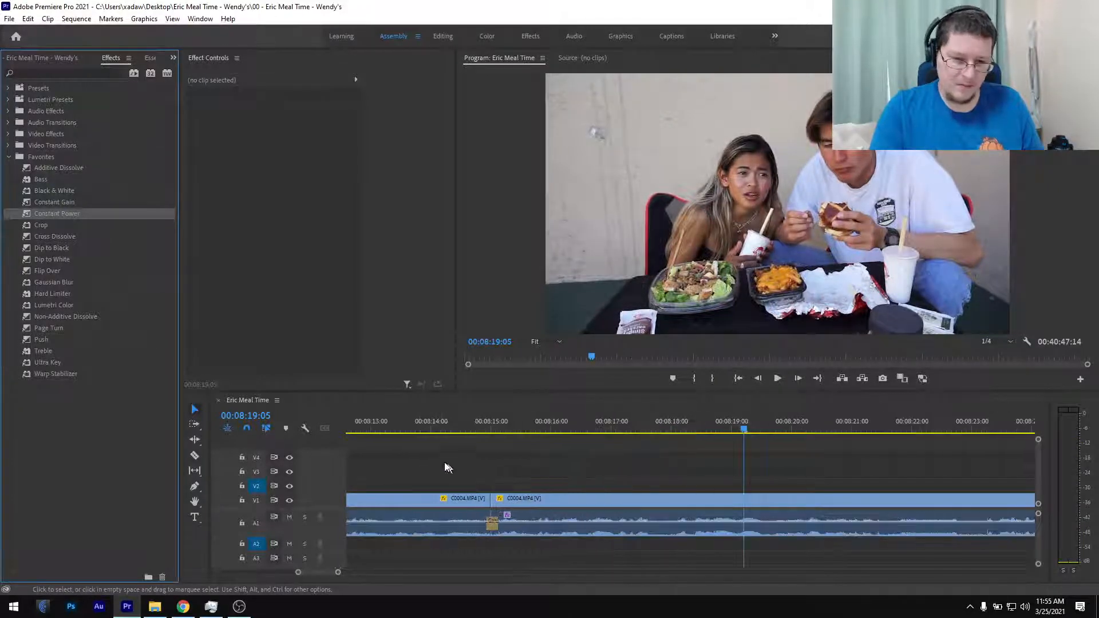
{"action": "left_click_drag", "start_coordinate": [391, 431], "coordinate": [443, 435]}
{"action": "left_click", "coordinate": [195, 439]}
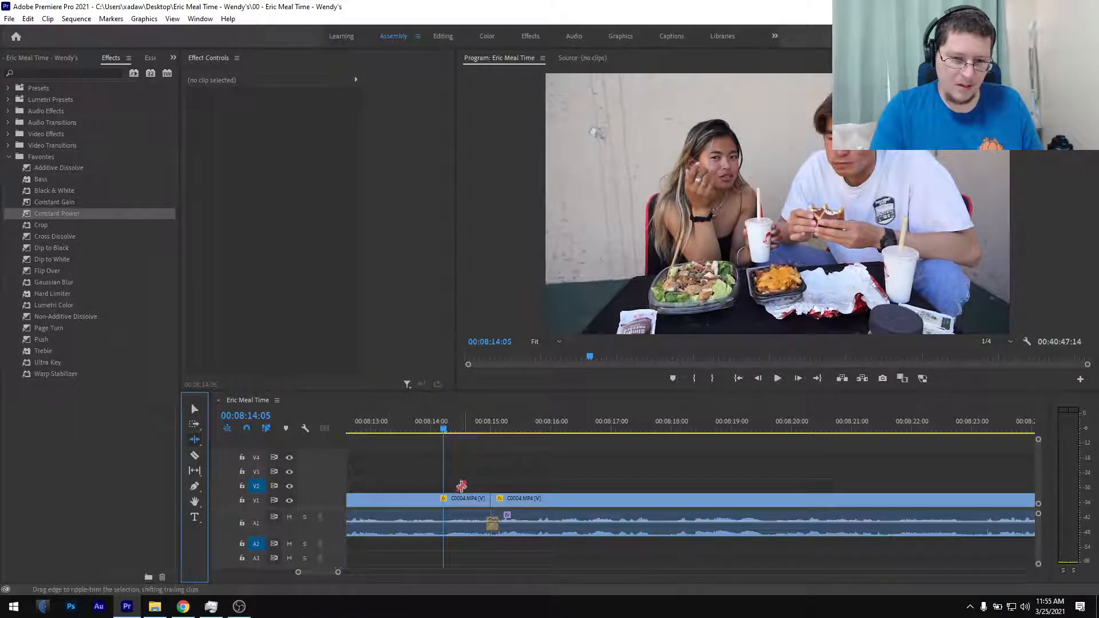
{"action": "left_click_drag", "start_coordinate": [483, 500], "coordinate": [441, 500]}
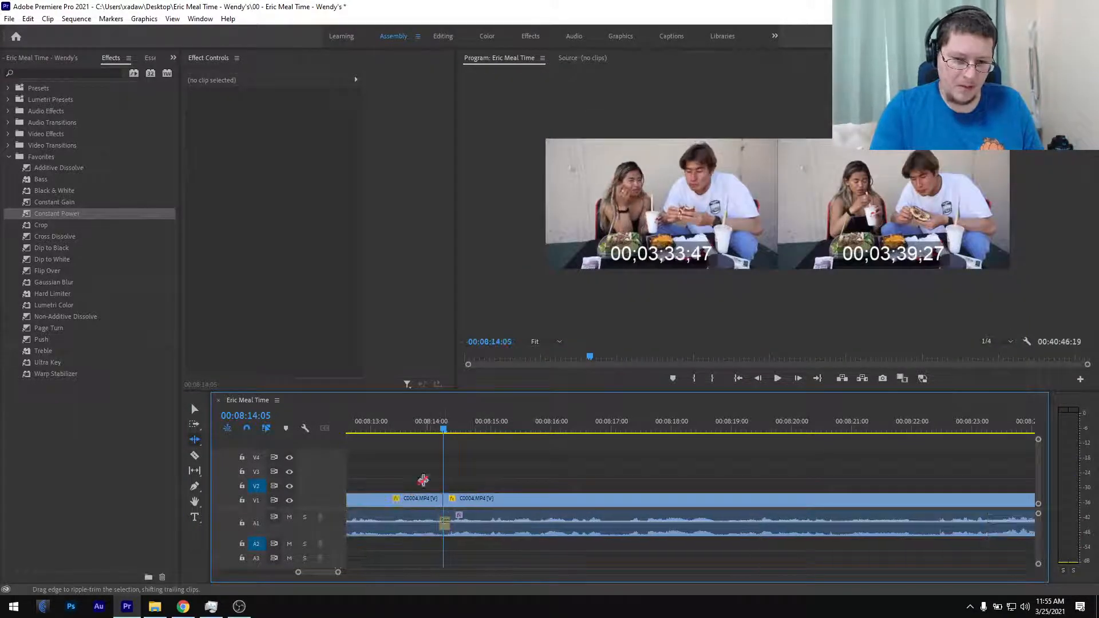
- Replay the trimmed cut, review the following C0004.MP4 footage up to 00:08:32:01, and save the project
{"action": "left_click", "coordinate": [383, 427]}
{"action": "key", "text": "space"}
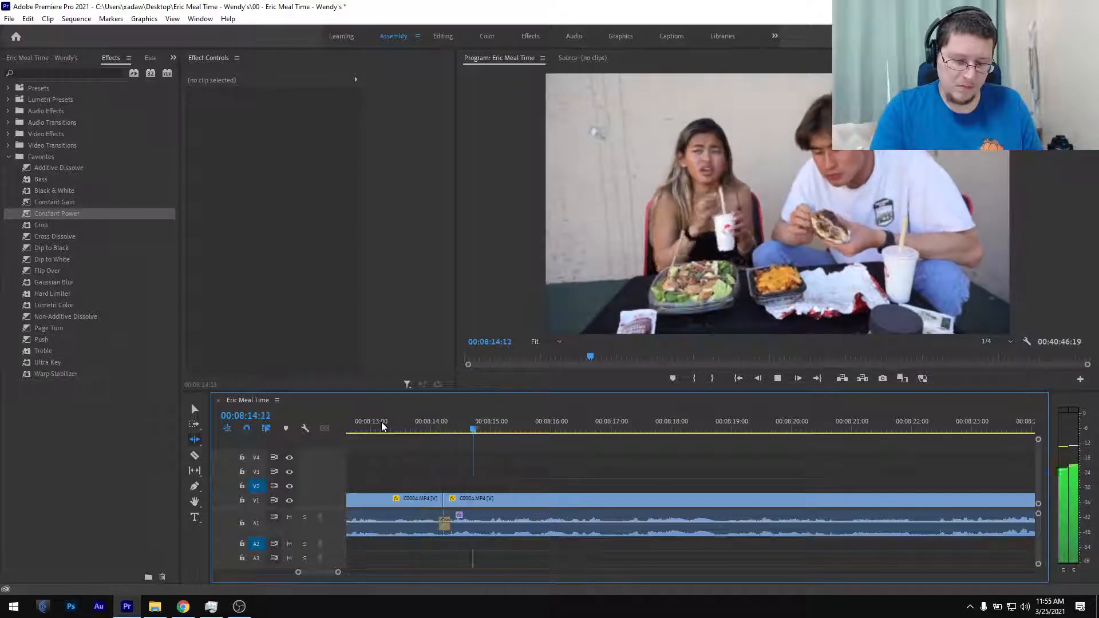
{"action": "left_click", "coordinate": [194, 410]}
{"action": "scroll", "coordinate": [544, 516], "scroll_direction": "down", "scroll_amount": 5}
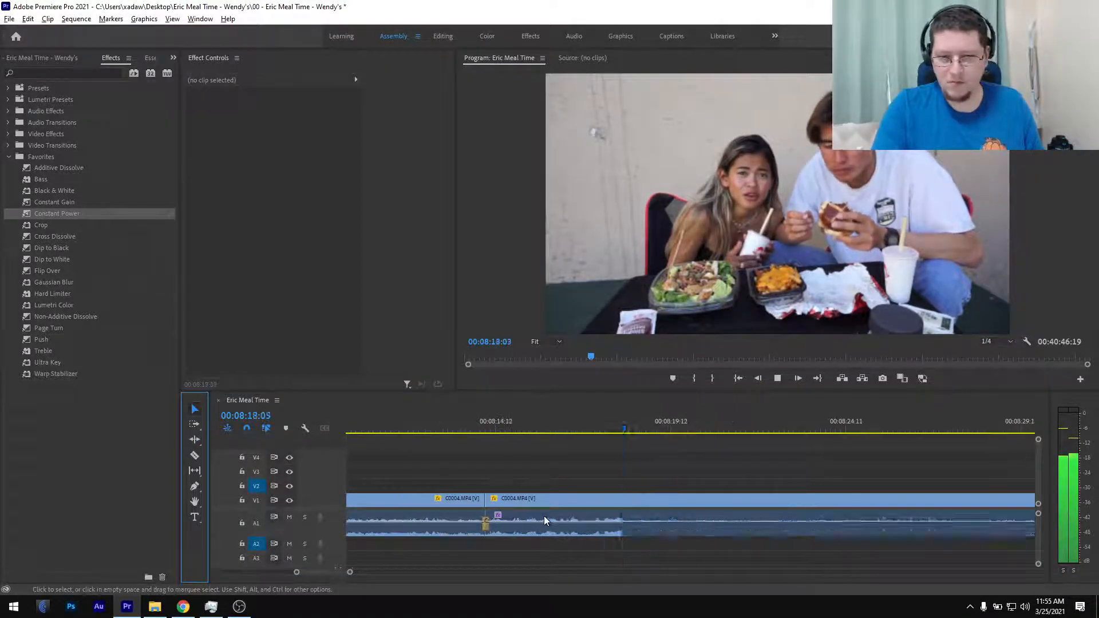
{"action": "scroll", "coordinate": [544, 516], "scroll_direction": "down", "scroll_amount": 3}
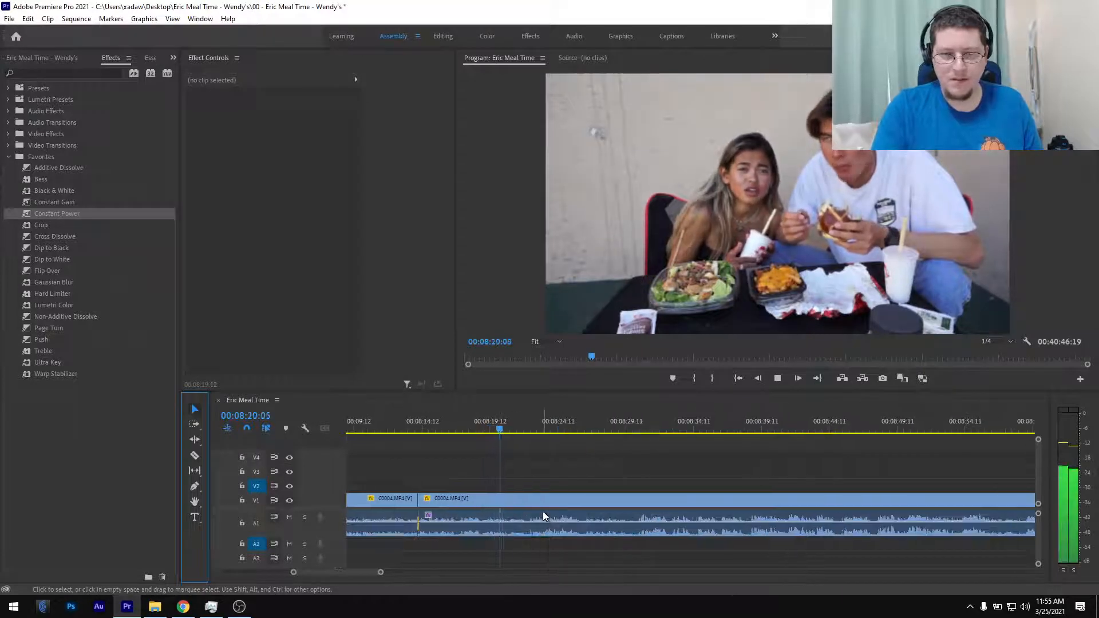
{"action": "scroll", "coordinate": [541, 511], "scroll_direction": "down", "scroll_amount": 2}
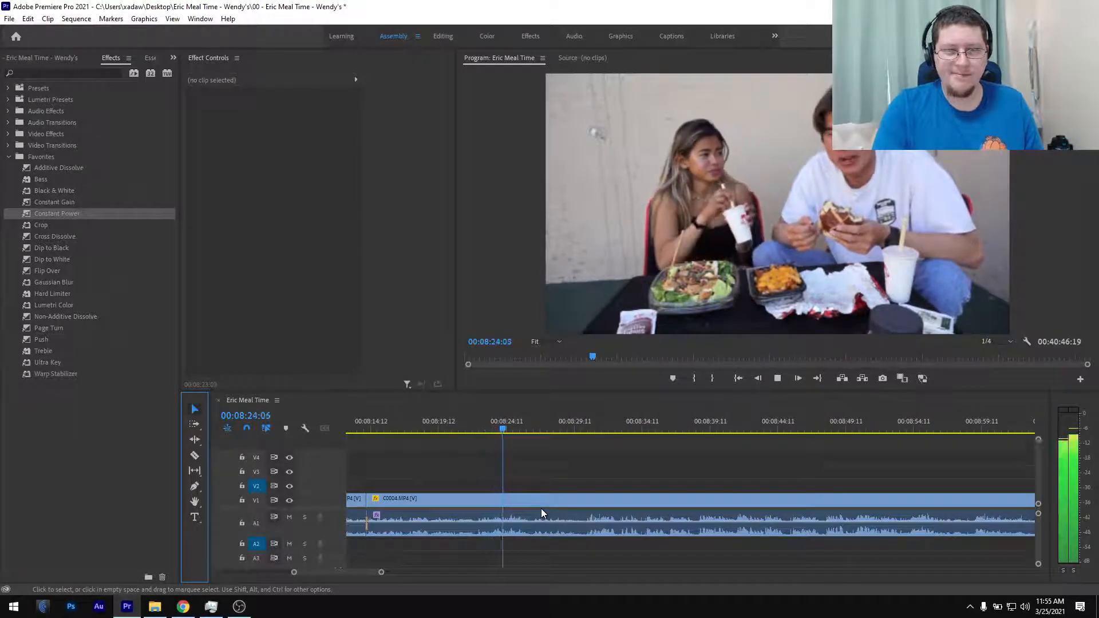
{"action": "scroll", "coordinate": [543, 507], "scroll_direction": "down", "scroll_amount": 1}
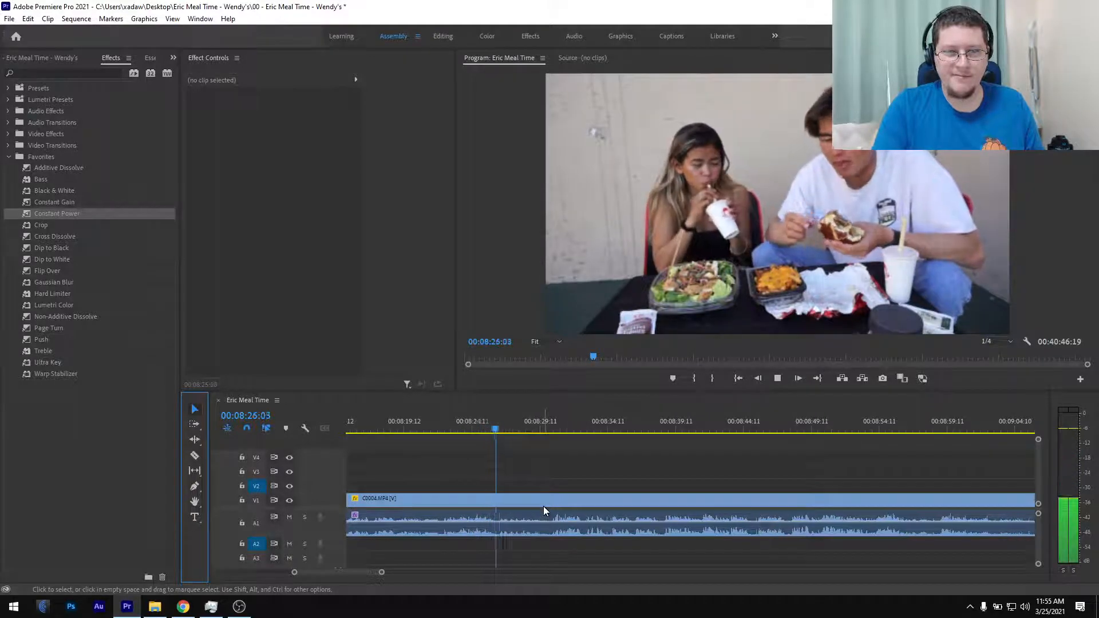
{"action": "scroll", "coordinate": [543, 507], "scroll_direction": "down", "scroll_amount": 2}
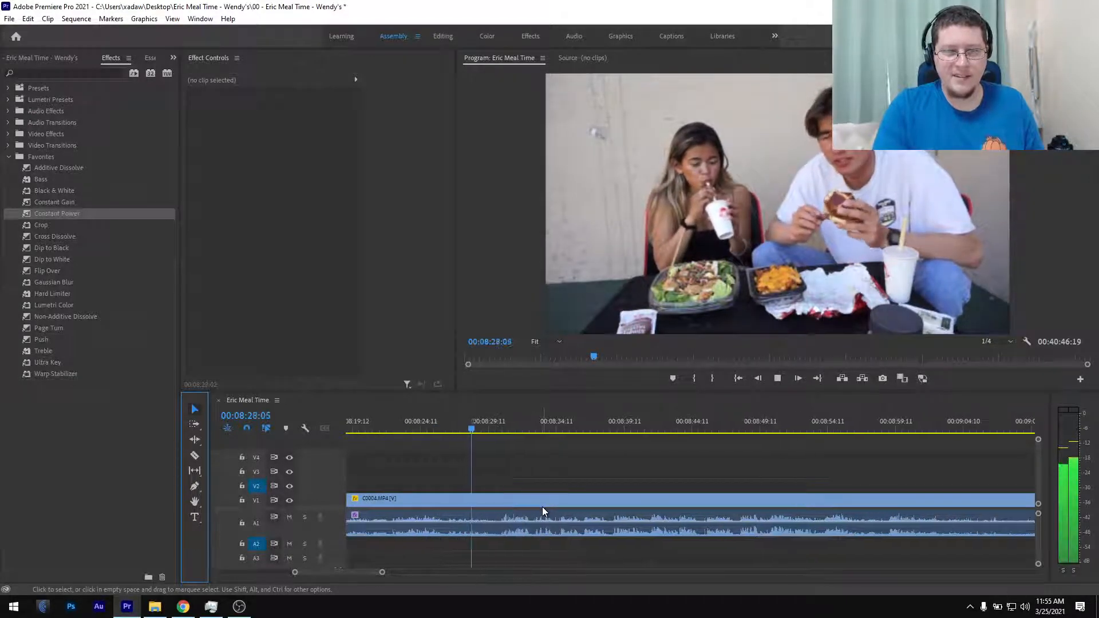
{"action": "scroll", "coordinate": [493, 493], "scroll_direction": "down", "scroll_amount": 2}
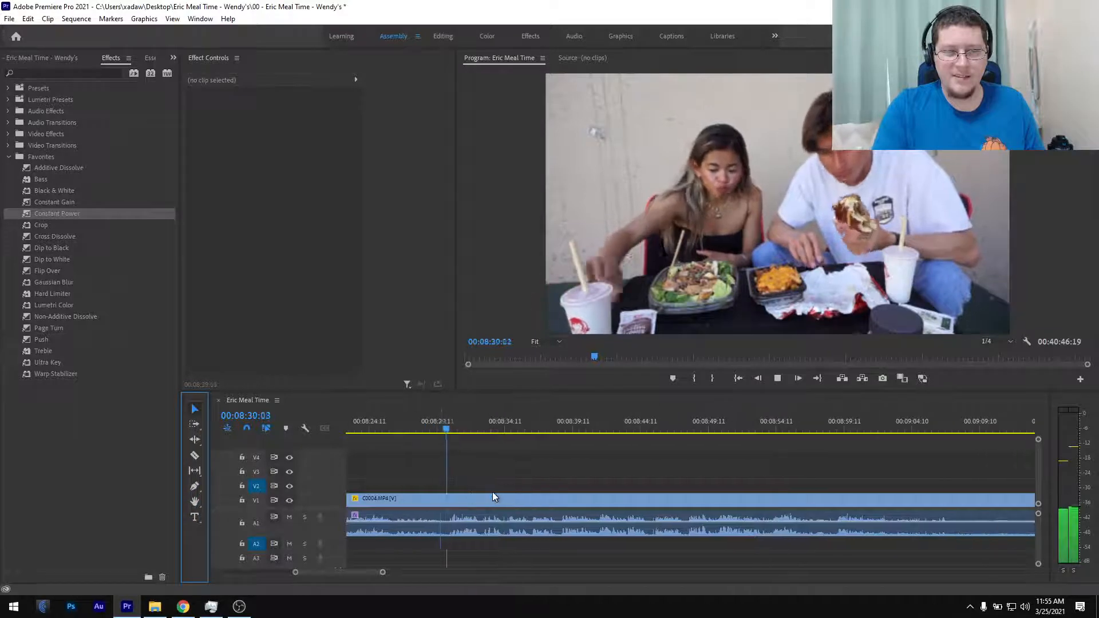
{"action": "key", "text": "space"}
{"action": "key", "text": "ctrl+s"}
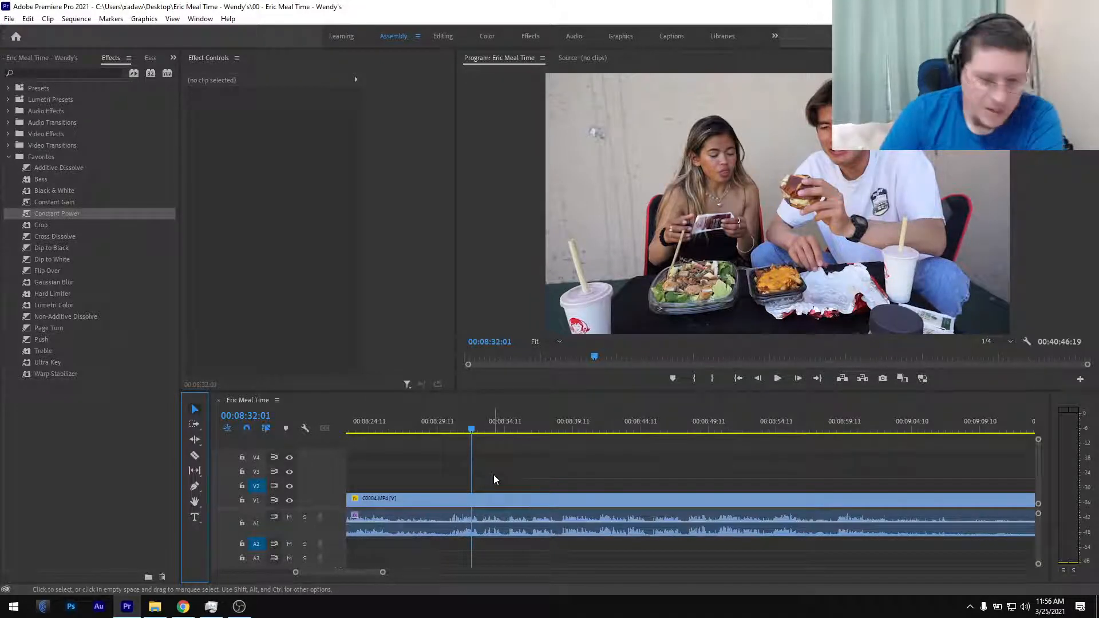
- Set the playhead to 00:08:31:08 and examine the layout of all remaining clips up to the end of the sequence
{"action": "left_click", "coordinate": [464, 433]}
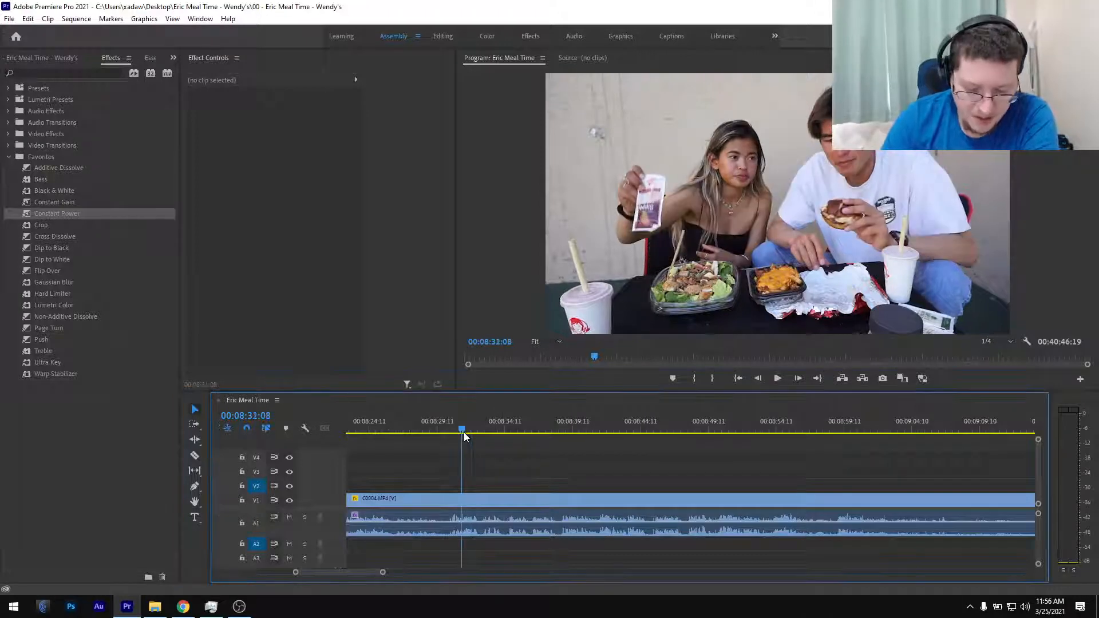
{"action": "key", "text": "backslash"}
{"action": "key", "text": "backslash"}
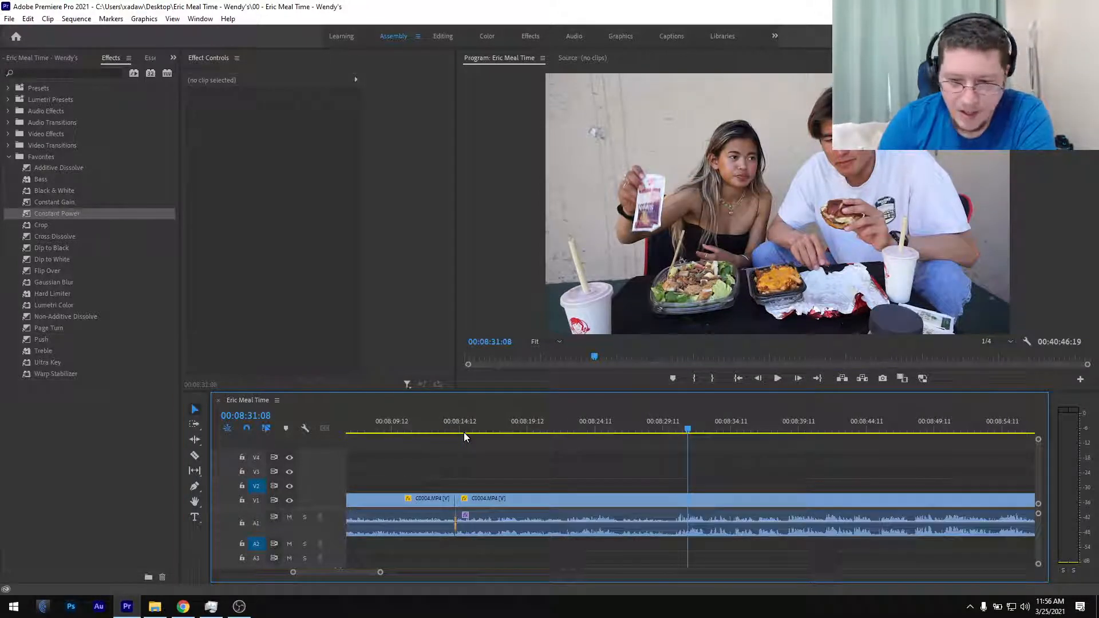
{"action": "key", "text": "minus"}
{"action": "key", "text": "minus"}
{"action": "key", "text": "minus"}
{"action": "key", "text": "minus"}
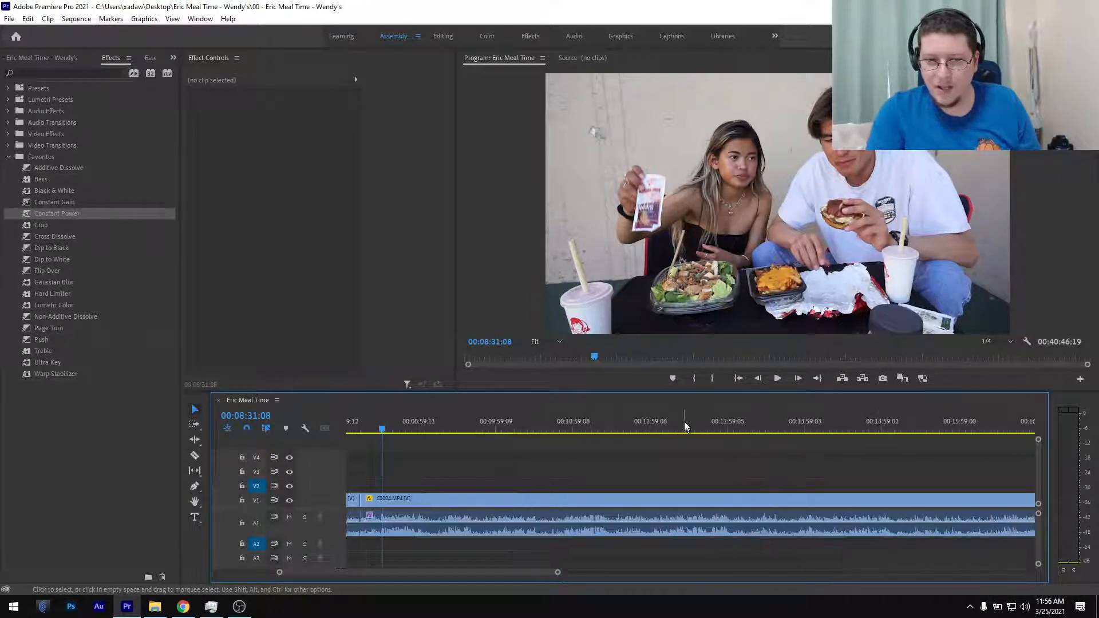
{"action": "key", "text": "minus"}
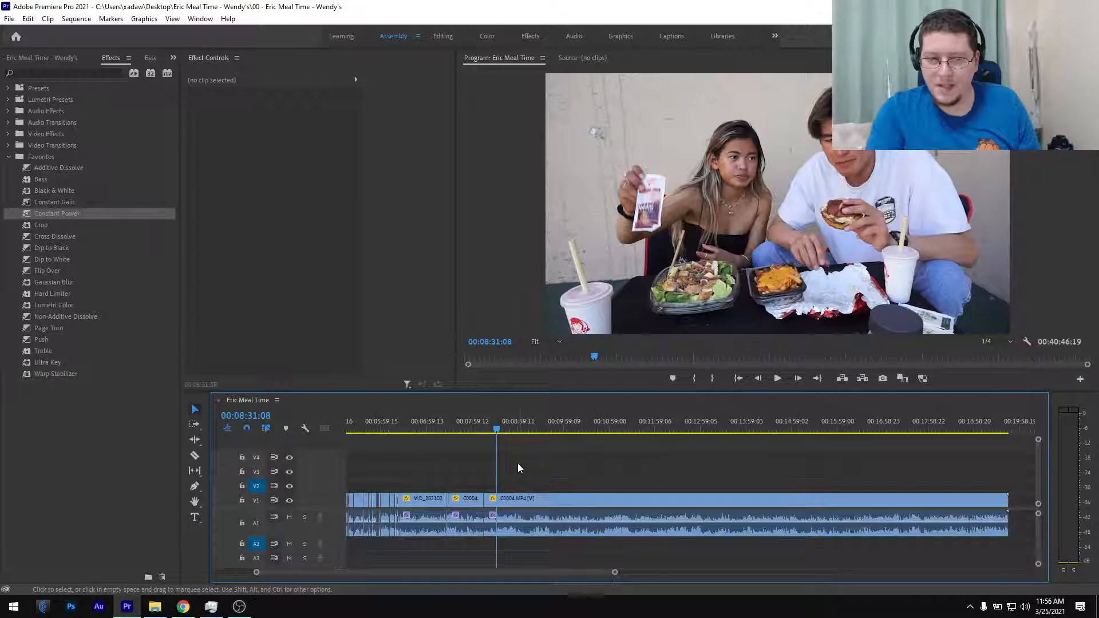
{"action": "key", "text": "backslash"}
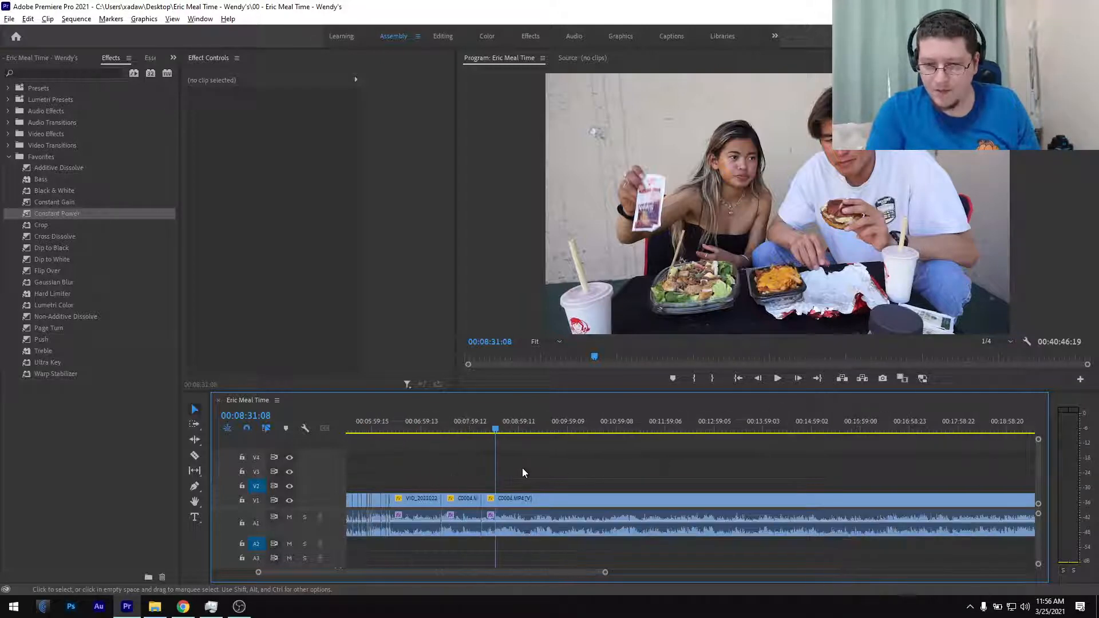
{"action": "key", "text": "minus"}
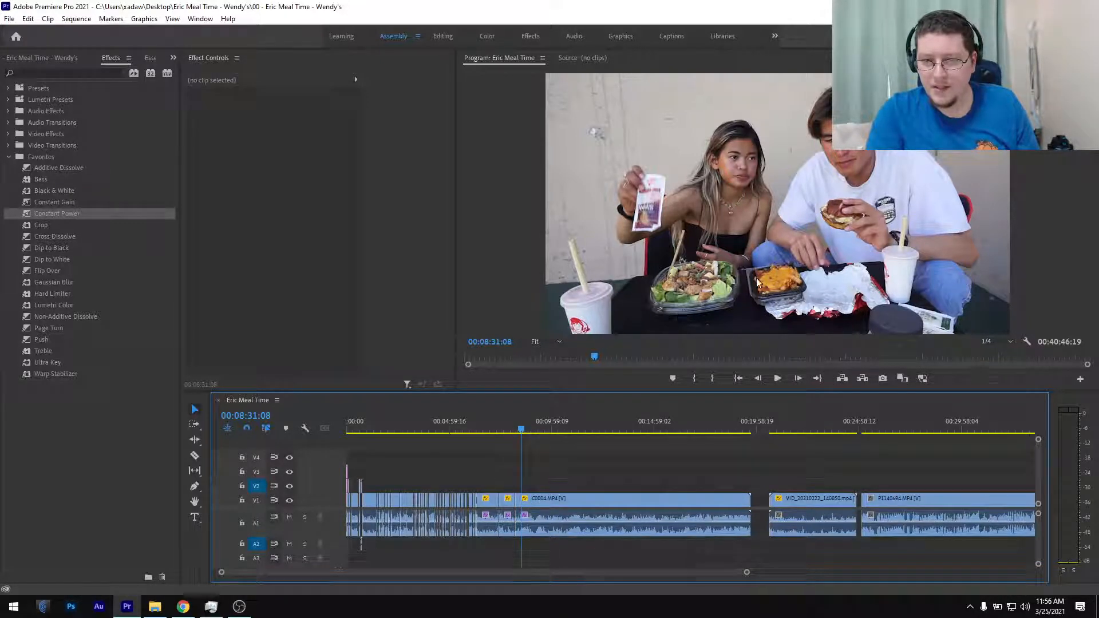
{"action": "scroll", "coordinate": [759, 496], "scroll_direction": "right", "scroll_amount": 3}
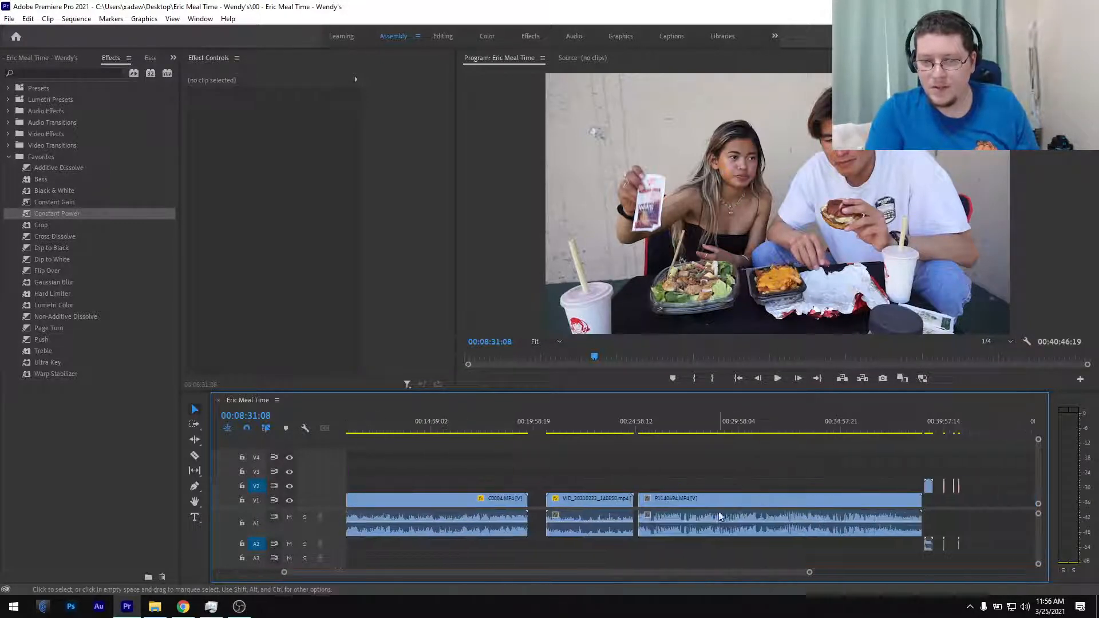
{"action": "scroll", "coordinate": [395, 491], "scroll_direction": "left", "scroll_amount": 3}
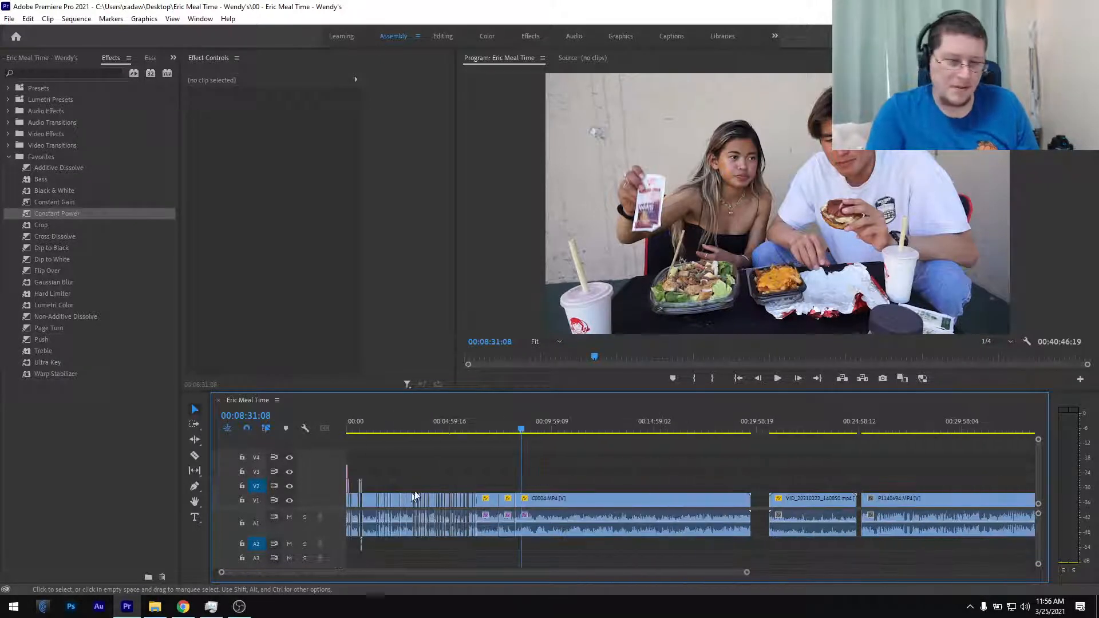
{"action": "scroll", "coordinate": [533, 490], "scroll_direction": "up", "scroll_amount": 3}
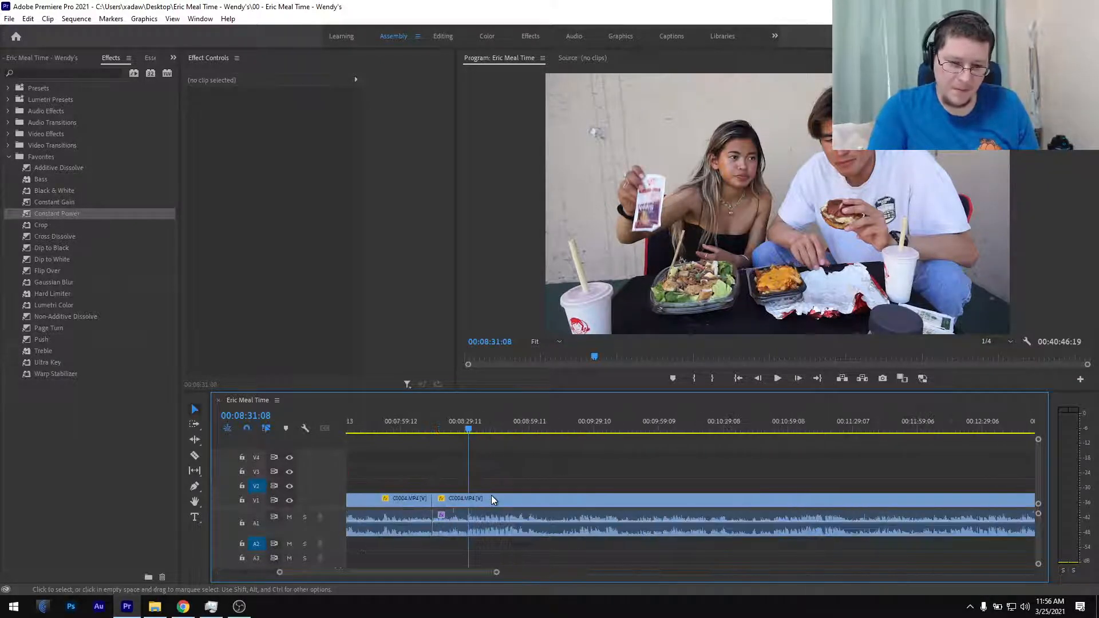
- Play C0004.MP4 from 00:08:31:08 to about 00:09:02 to find the next cut point
{"action": "key", "text": "space"}
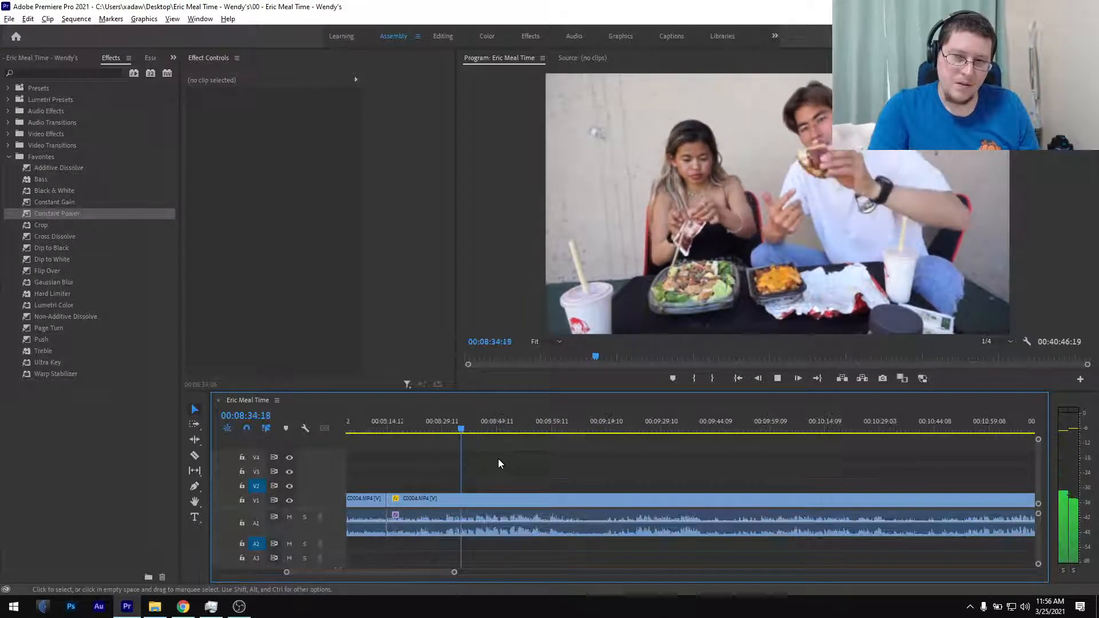
{"action": "scroll", "coordinate": [500, 460], "scroll_direction": "up", "scroll_amount": 2}
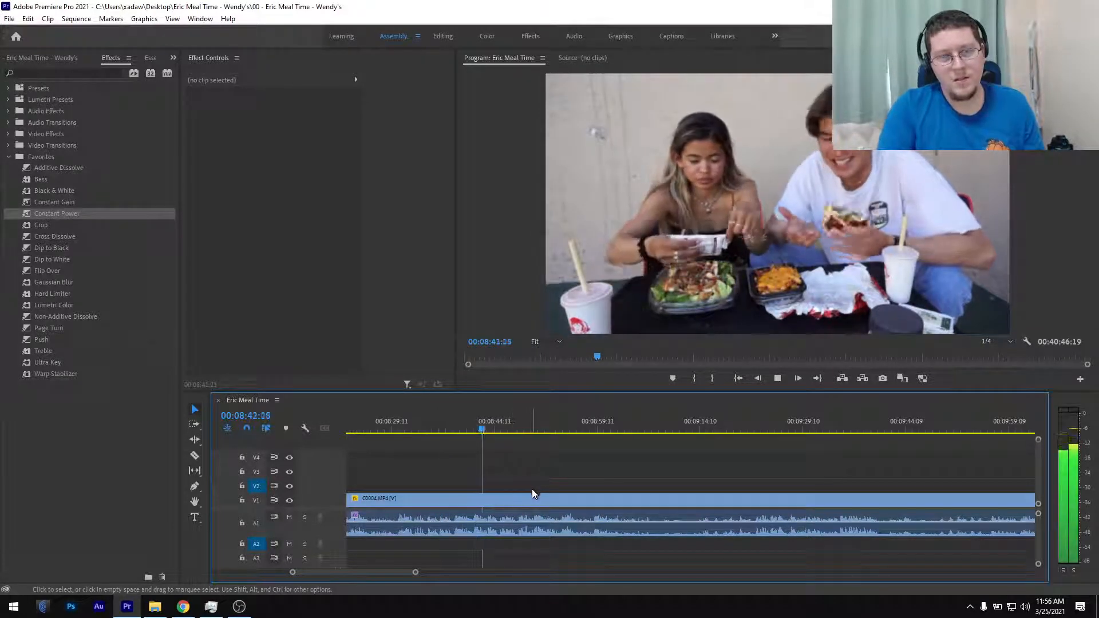
{"action": "scroll", "coordinate": [530, 495], "scroll_direction": "down", "scroll_amount": 2}
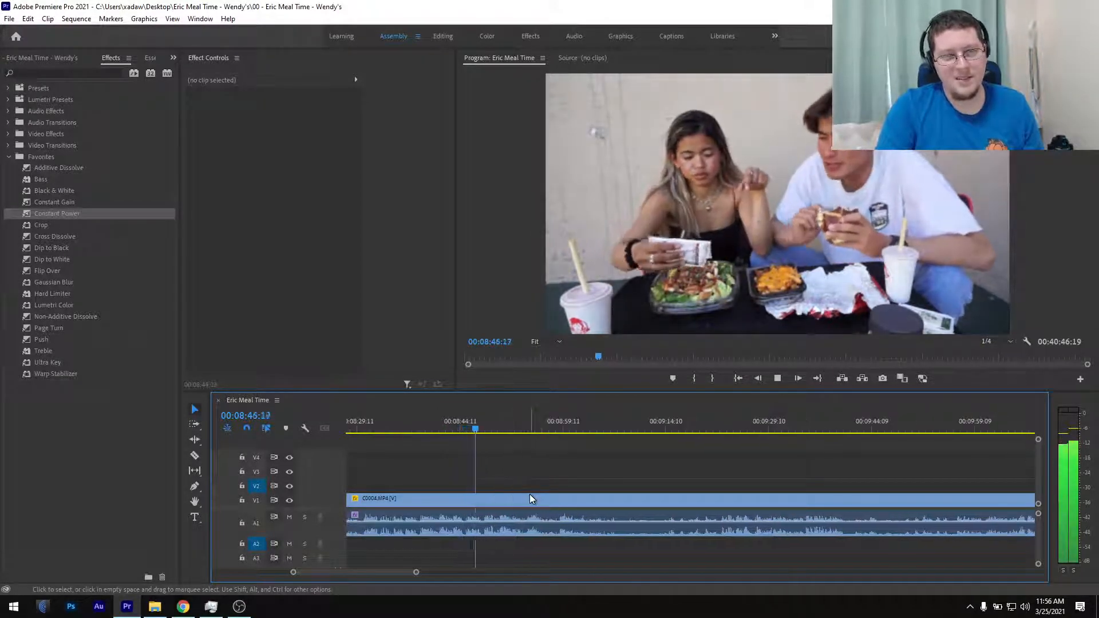
{"action": "scroll", "coordinate": [530, 497], "scroll_direction": "down", "scroll_amount": 2}
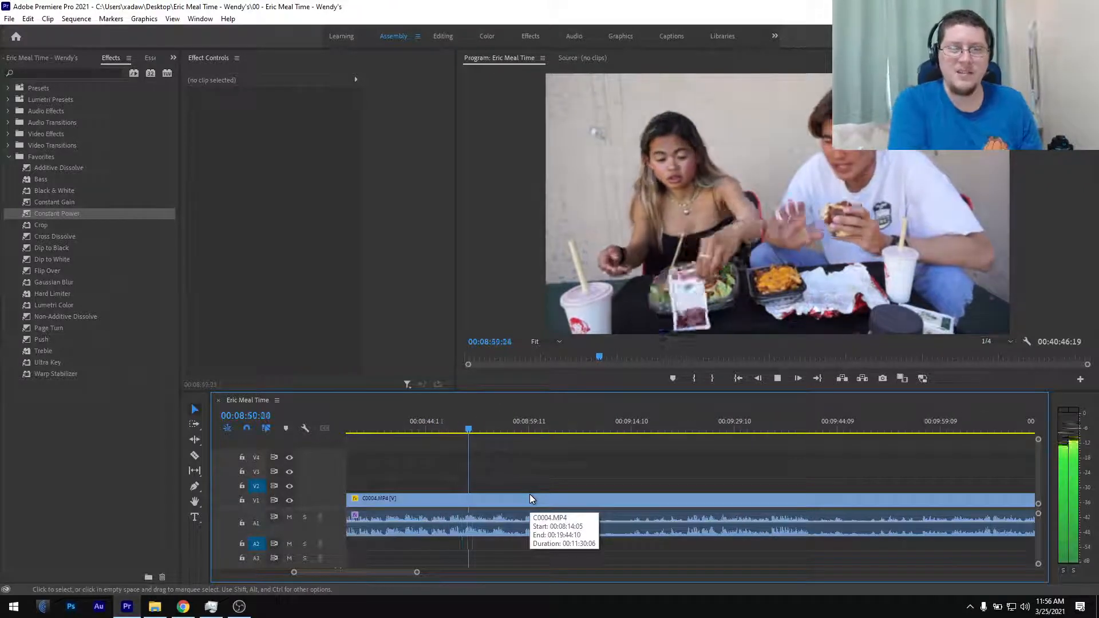
{"action": "scroll", "coordinate": [506, 513], "scroll_direction": "down", "scroll_amount": 3}
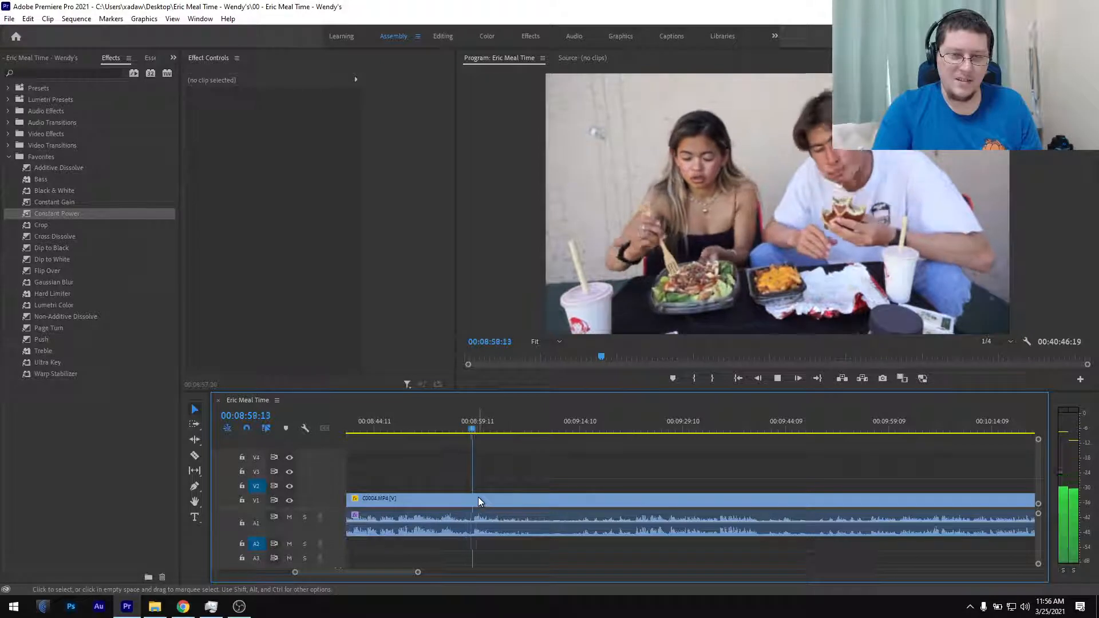
{"action": "scroll", "coordinate": [480, 498], "scroll_direction": "down", "scroll_amount": 1}
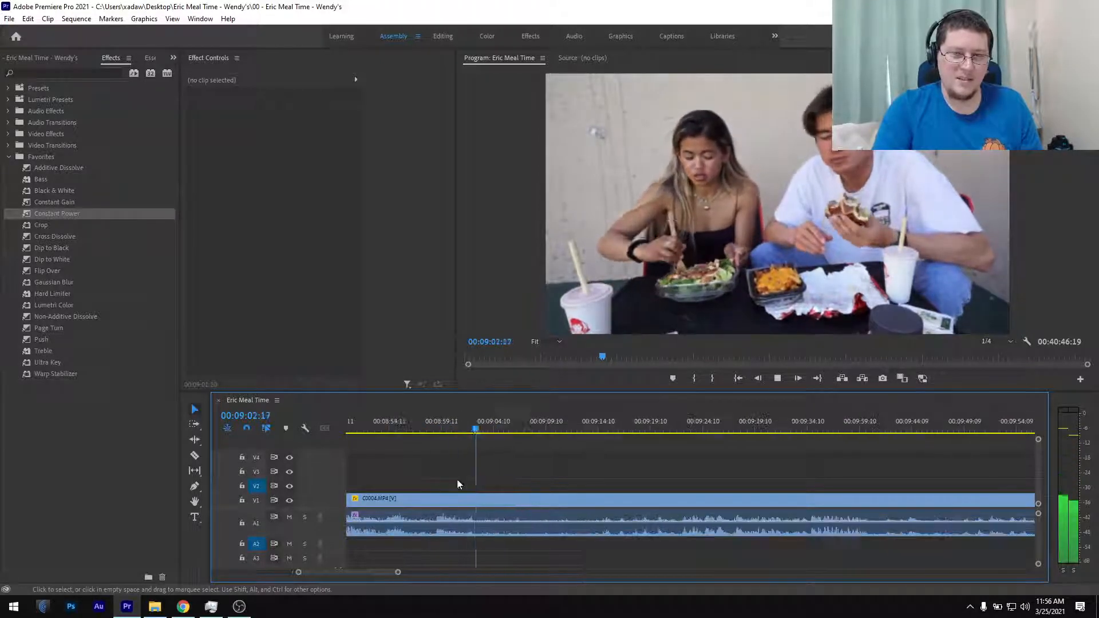
- Replay C0004.MP4 from 00:08:56:18 and split the clip at 00:08:58:13
{"action": "scroll", "coordinate": [463, 482], "scroll_direction": "up", "scroll_amount": 2}
{"action": "left_click", "coordinate": [498, 423]}
{"action": "scroll", "coordinate": [524, 474], "scroll_direction": "up", "scroll_amount": 3}
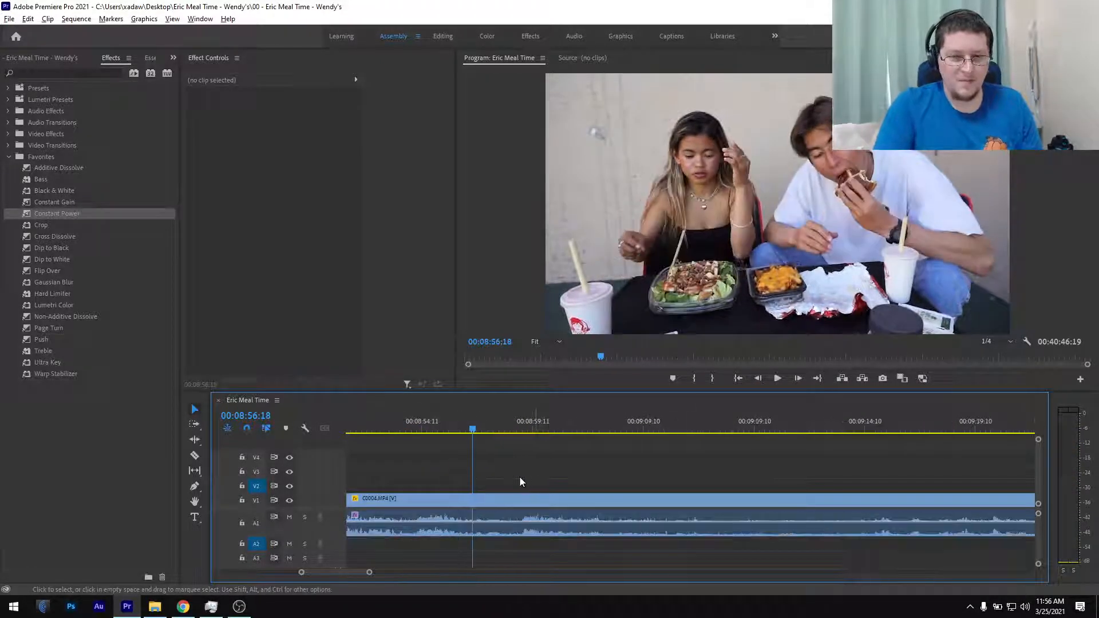
{"action": "key", "text": "space"}
{"action": "key", "text": "space"}
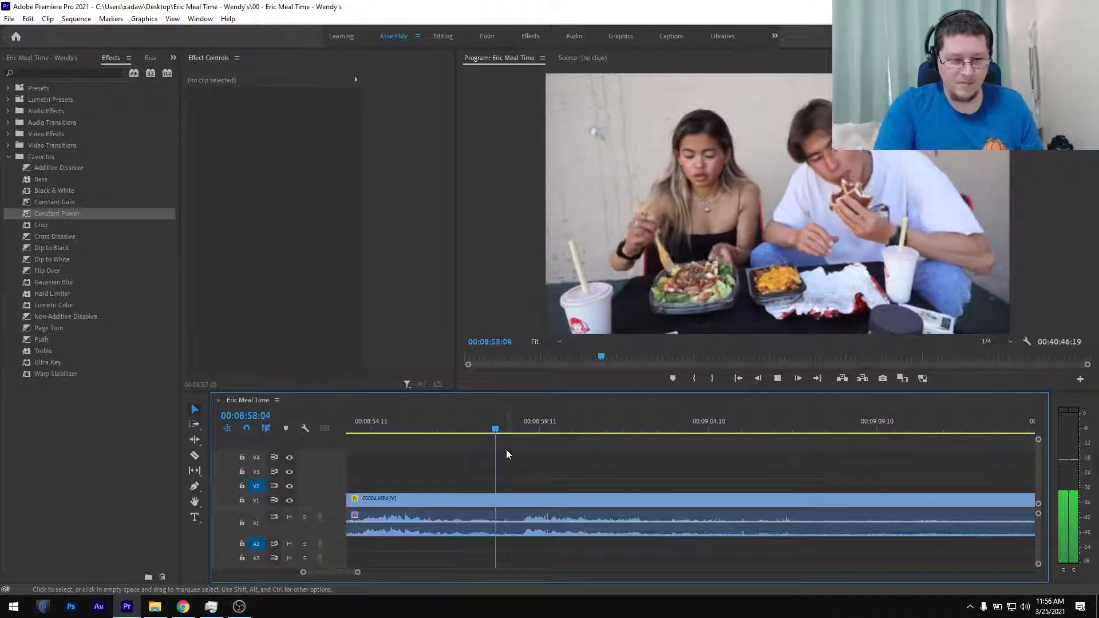
{"action": "left_click", "coordinate": [507, 431]}
{"action": "key", "text": "ctrl+k"}
- Move the long remaining part of C0004.MP4 after the split up to tracks V2 and A2
{"action": "scroll", "coordinate": [513, 457], "scroll_direction": "down", "scroll_amount": 4}
{"action": "scroll", "coordinate": [514, 458], "scroll_direction": "down", "scroll_amount": 2}
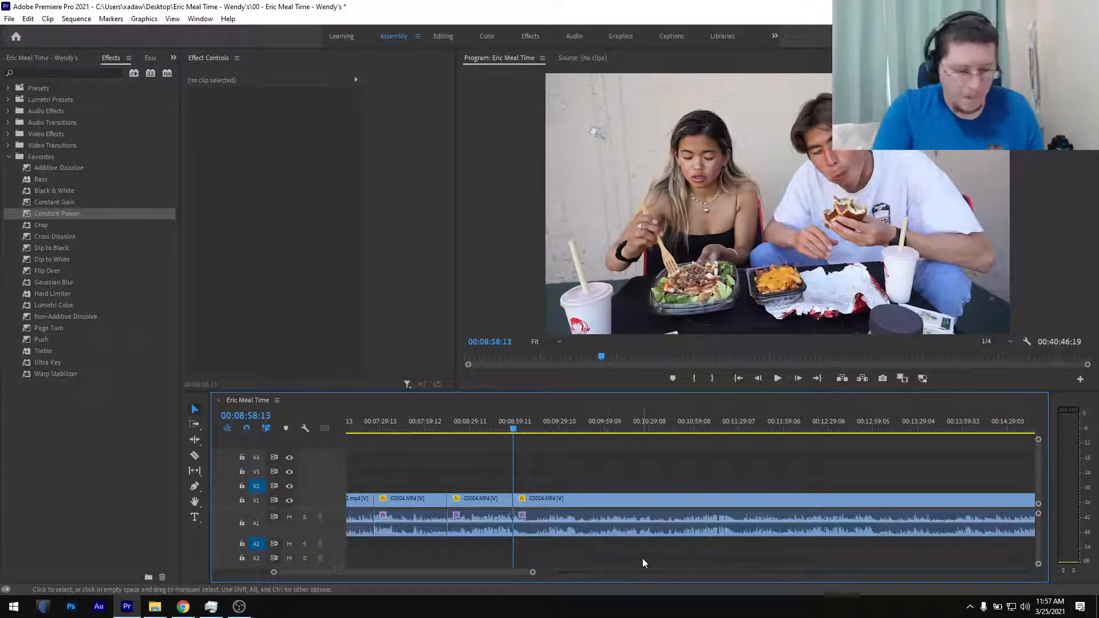
{"action": "scroll", "coordinate": [643, 559], "scroll_direction": "down", "scroll_amount": 3}
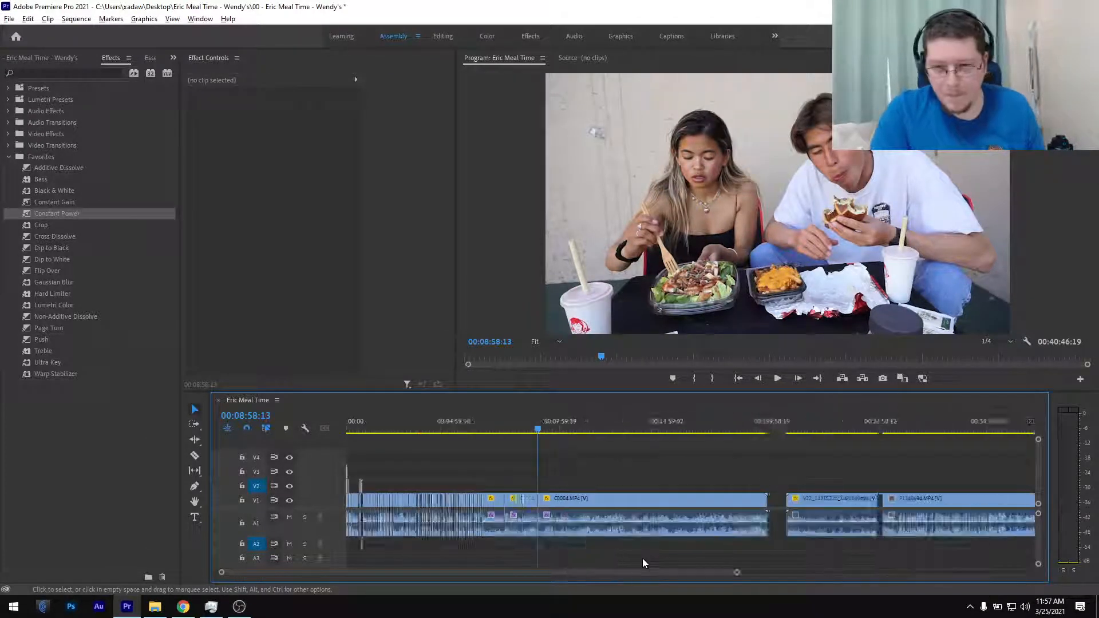
{"action": "left_click", "coordinate": [559, 503]}
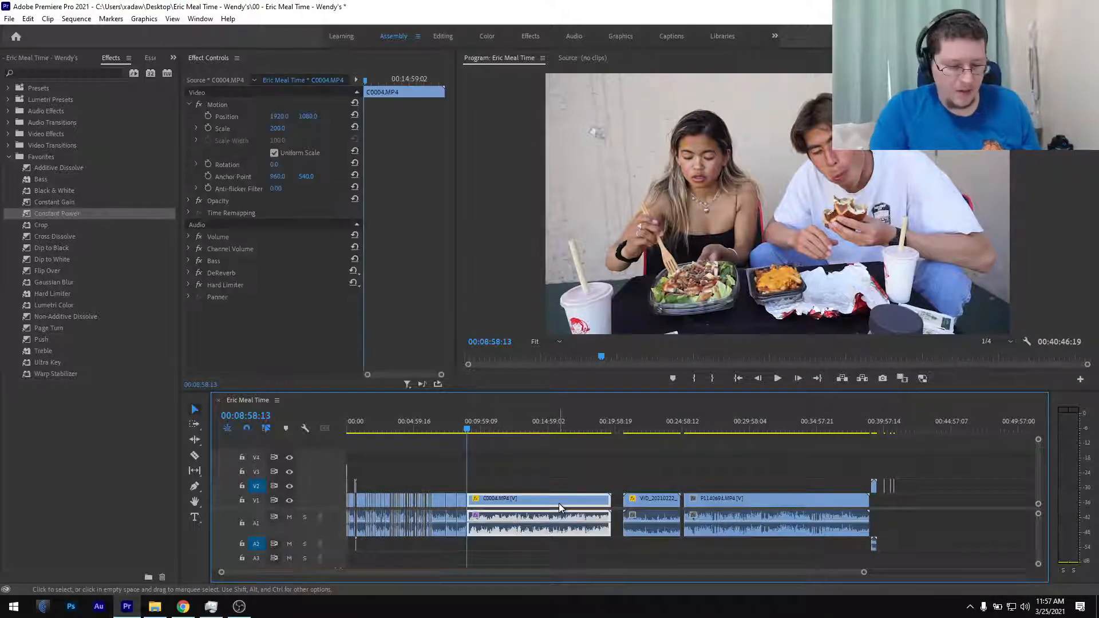
{"action": "left_click_drag", "start_coordinate": [559, 500], "coordinate": [553, 551]}
{"action": "left_click_drag", "start_coordinate": [642, 429], "coordinate": [651, 431]}
- Move VID_20210222_140850.mp4 to the end of the sequence and P1140694.MP4 earlier, ahead of the C0004.MP4 remainder
{"action": "left_click_drag", "start_coordinate": [643, 501], "coordinate": [922, 513]}
{"action": "scroll", "coordinate": [837, 517], "scroll_direction": "down", "scroll_amount": 2}
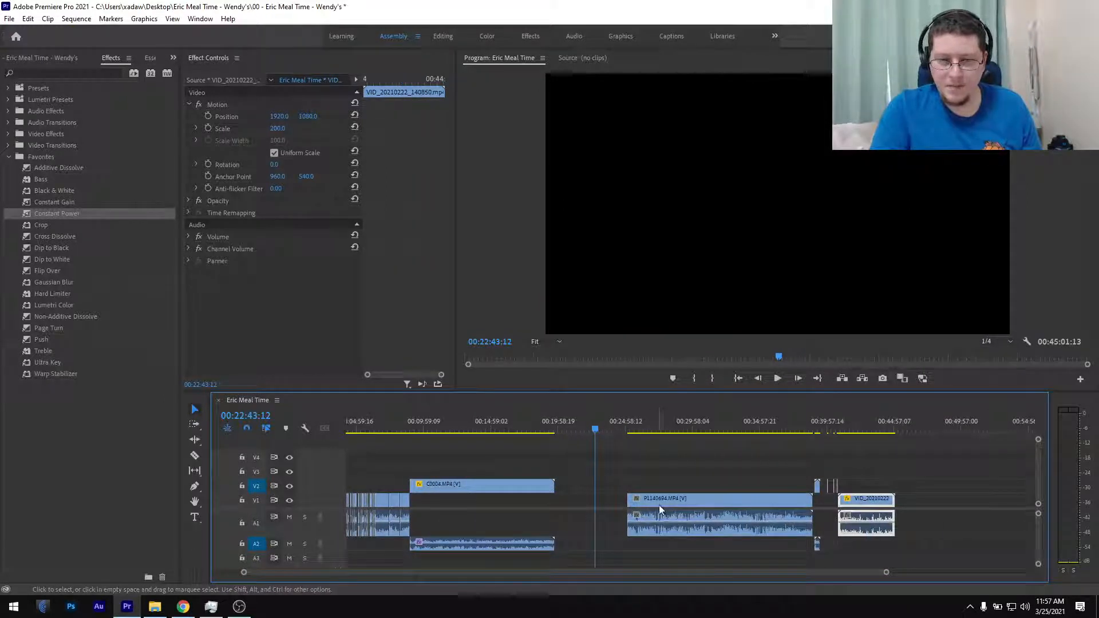
{"action": "left_click", "coordinate": [663, 501]}
{"action": "left_click_drag", "start_coordinate": [663, 501], "coordinate": [533, 503]}
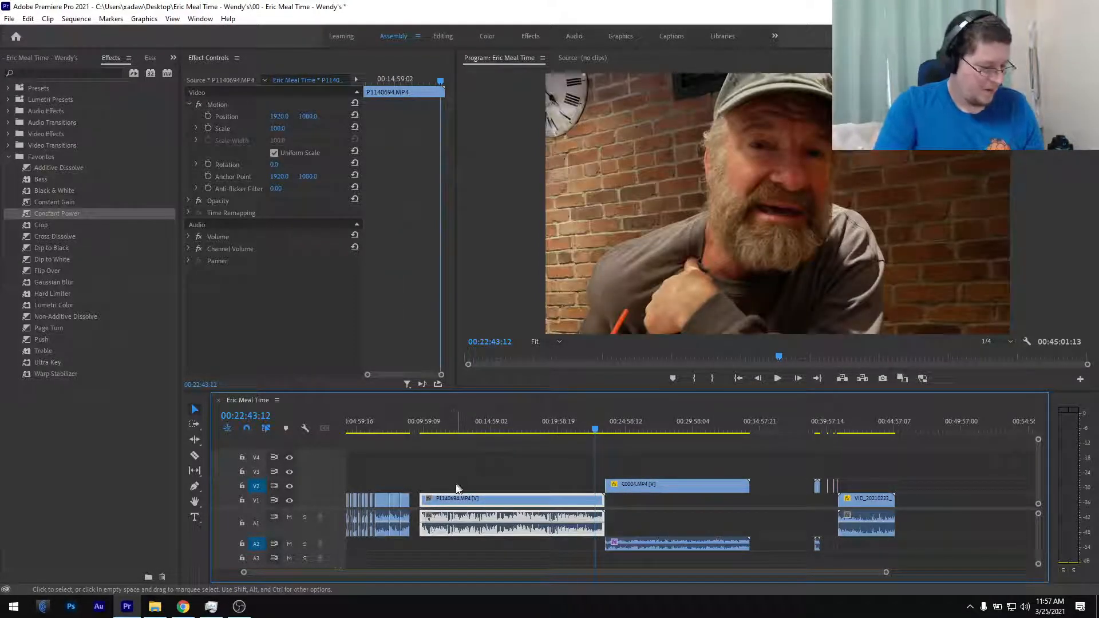
- Play P1140694.MP4 at several points between about 00:10:59 and 00:11:42 to find a place to end its first segment
{"action": "scroll", "coordinate": [453, 485], "scroll_direction": "up", "scroll_amount": 3}
{"action": "scroll", "coordinate": [428, 486], "scroll_direction": "up", "scroll_amount": 2}
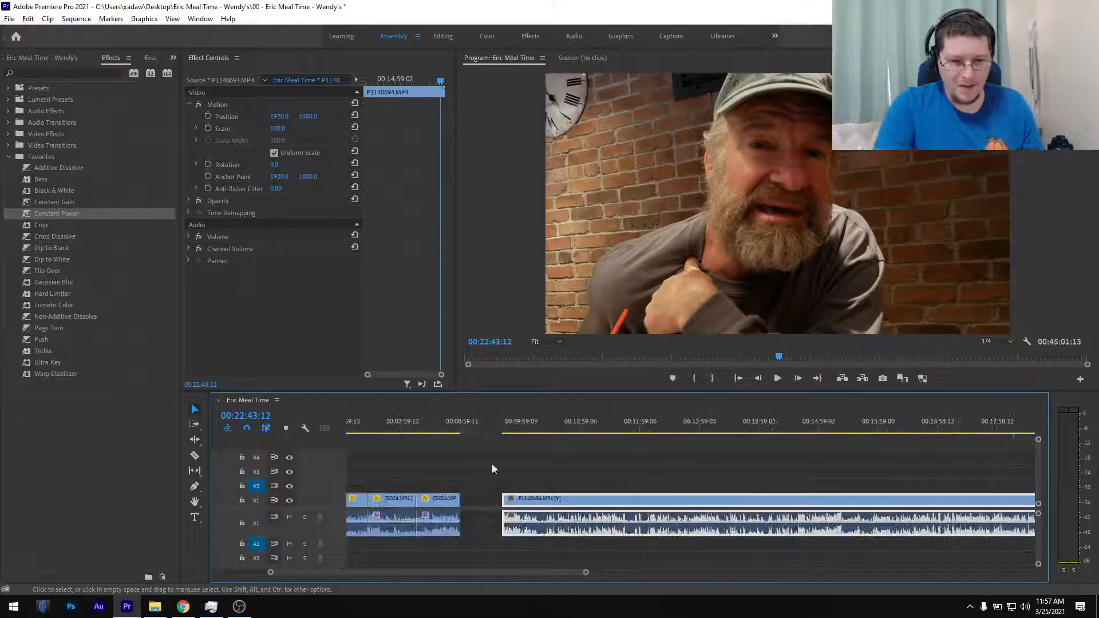
{"action": "left_click", "coordinate": [521, 432]}
{"action": "left_click_drag", "start_coordinate": [523, 431], "coordinate": [626, 439]}
{"action": "key", "text": "space"}
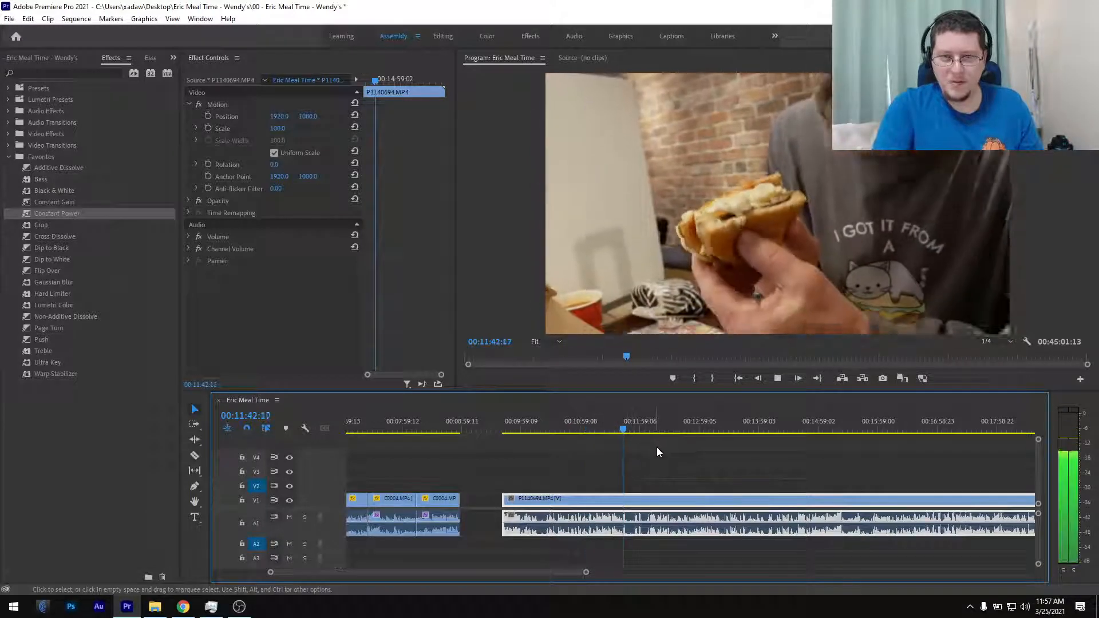
{"action": "key", "text": "="}
{"action": "left_click", "coordinate": [487, 424]}
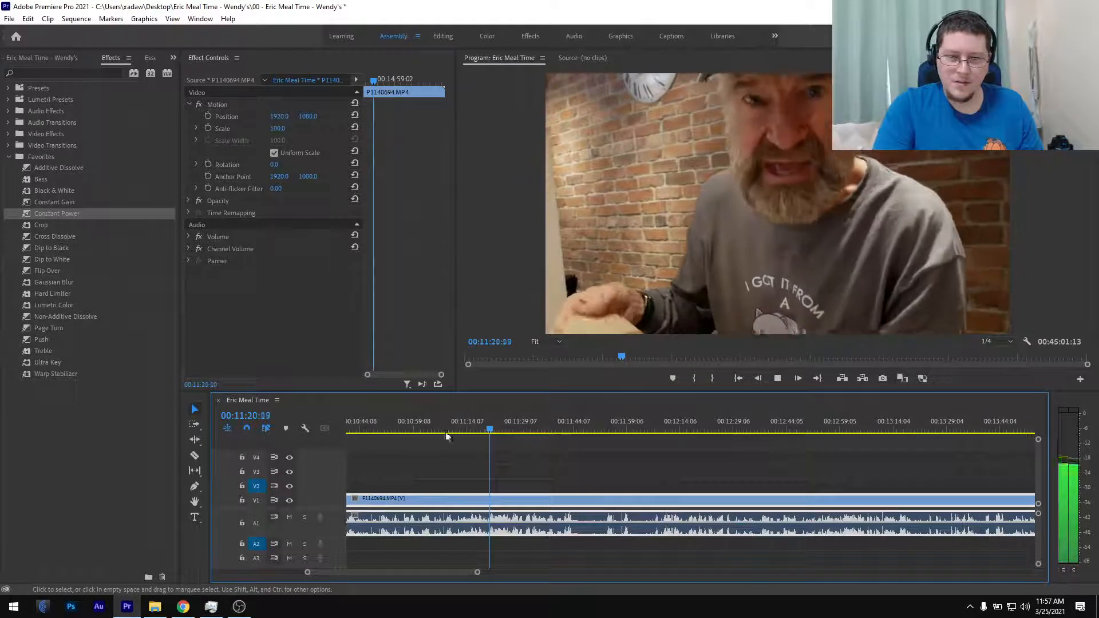
{"action": "left_click", "coordinate": [413, 428]}
{"action": "key", "text": "="}
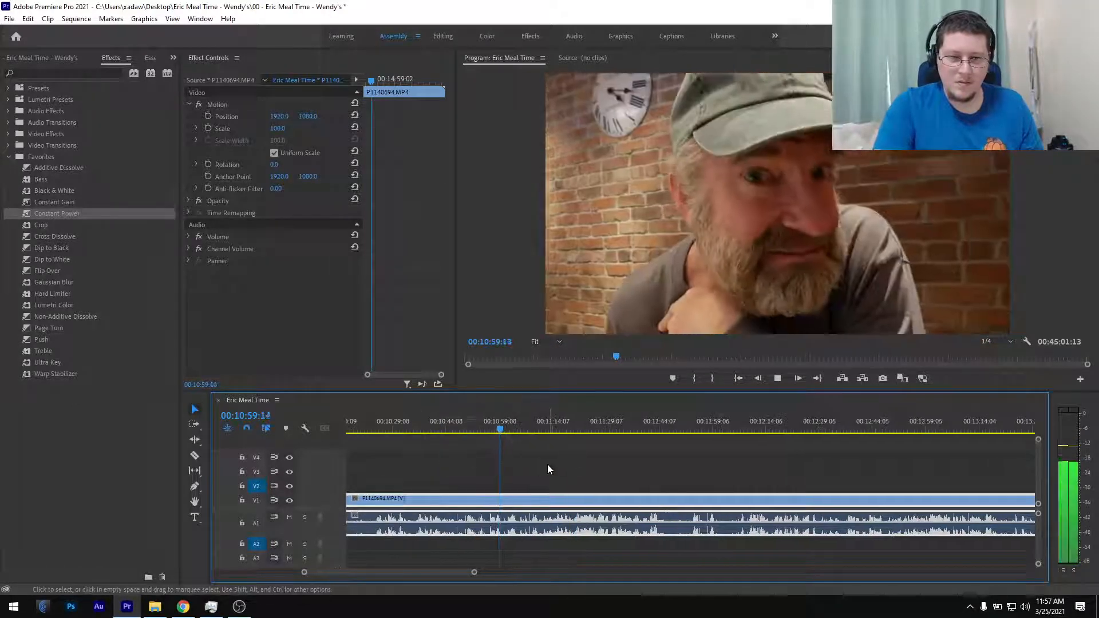
- Play P1140694.MP4 on to 00:11:22:03 and split the clip at 00:11:20:00
{"action": "key", "text": "="}
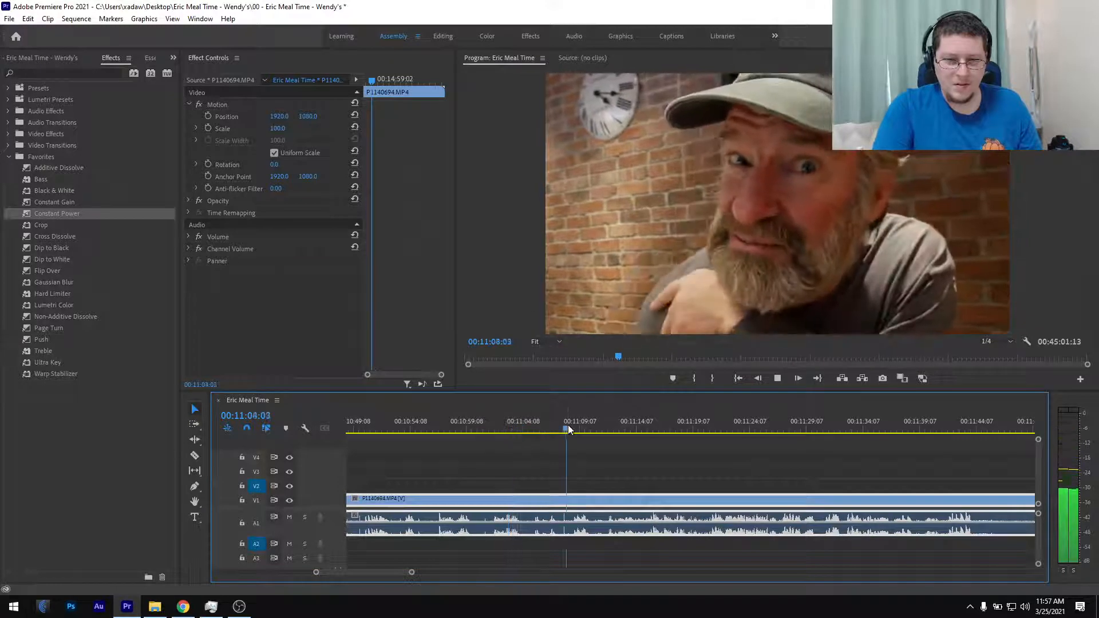
{"action": "left_click", "coordinate": [568, 426]}
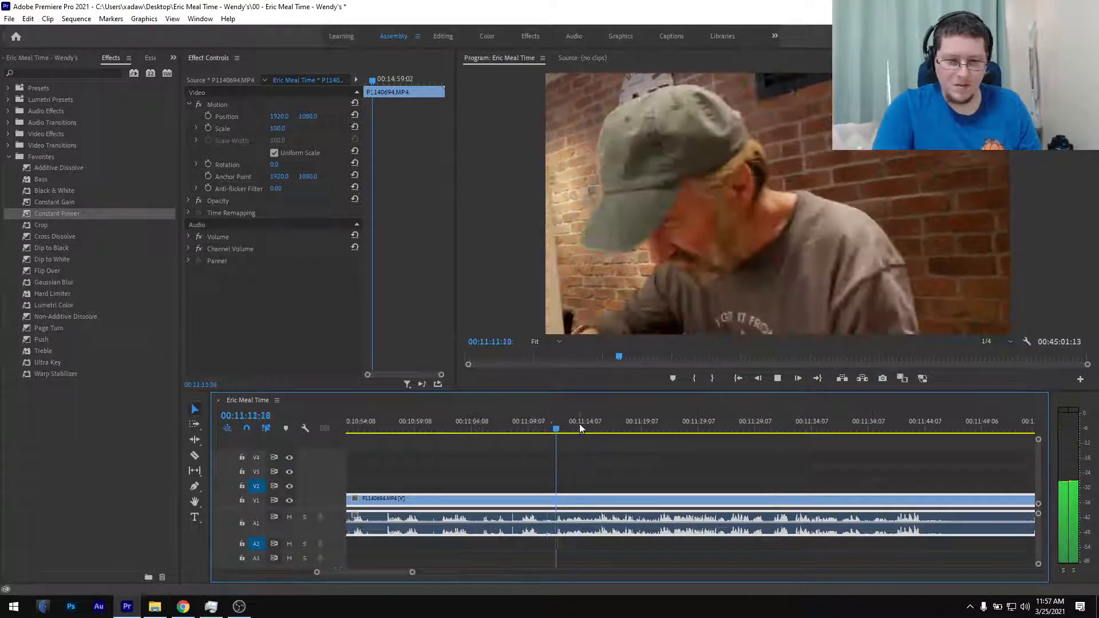
{"action": "left_click", "coordinate": [641, 427]}
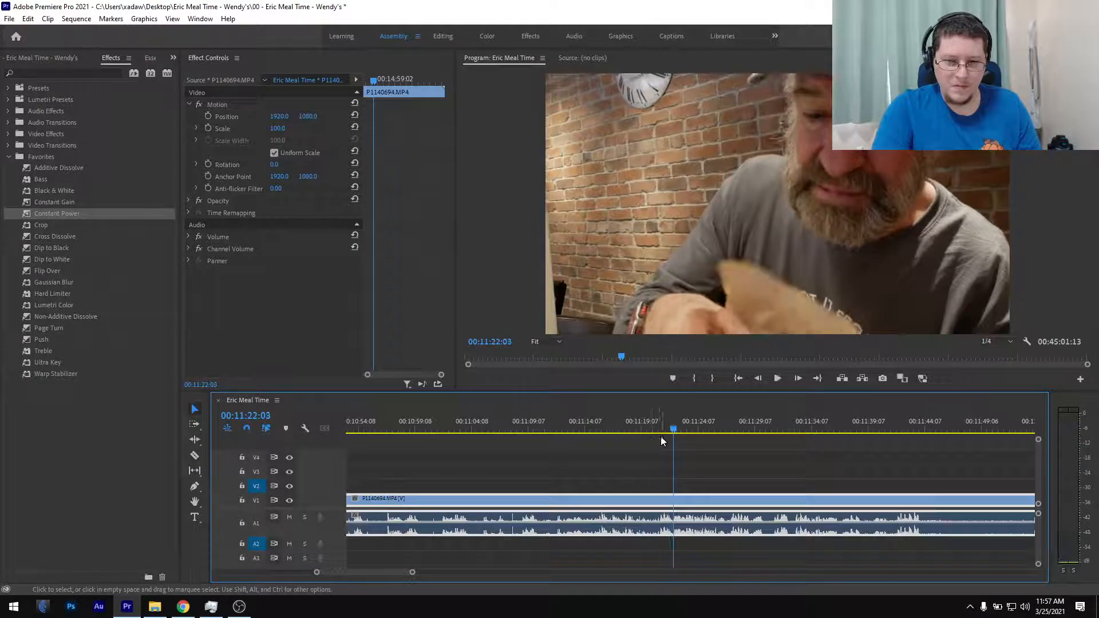
{"action": "left_click_drag", "start_coordinate": [675, 431], "coordinate": [649, 445]}
{"action": "key", "text": "ctrl+k"}
- Move the second part of P1140694.MP4 later on V1 and the C0004.MP4 remainder on V2 ahead of it
{"action": "key", "text": "minus"}
{"action": "key", "text": "minus"}
{"action": "key", "text": "minus"}
{"action": "key", "text": "minus"}
{"action": "key", "text": "minus"}
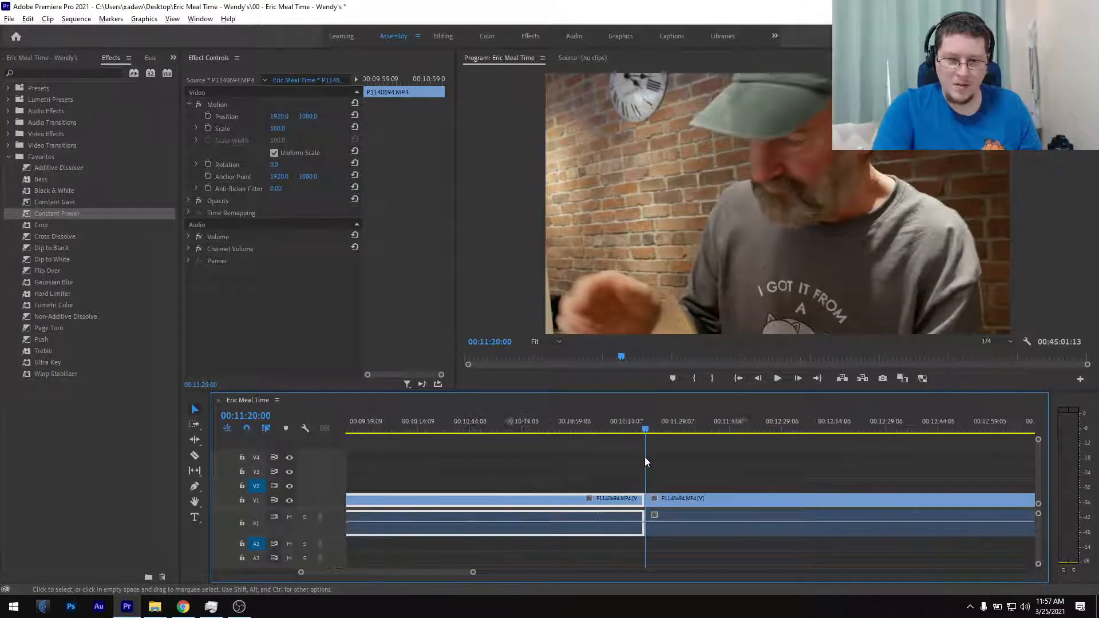
{"action": "key", "text": "minus"}
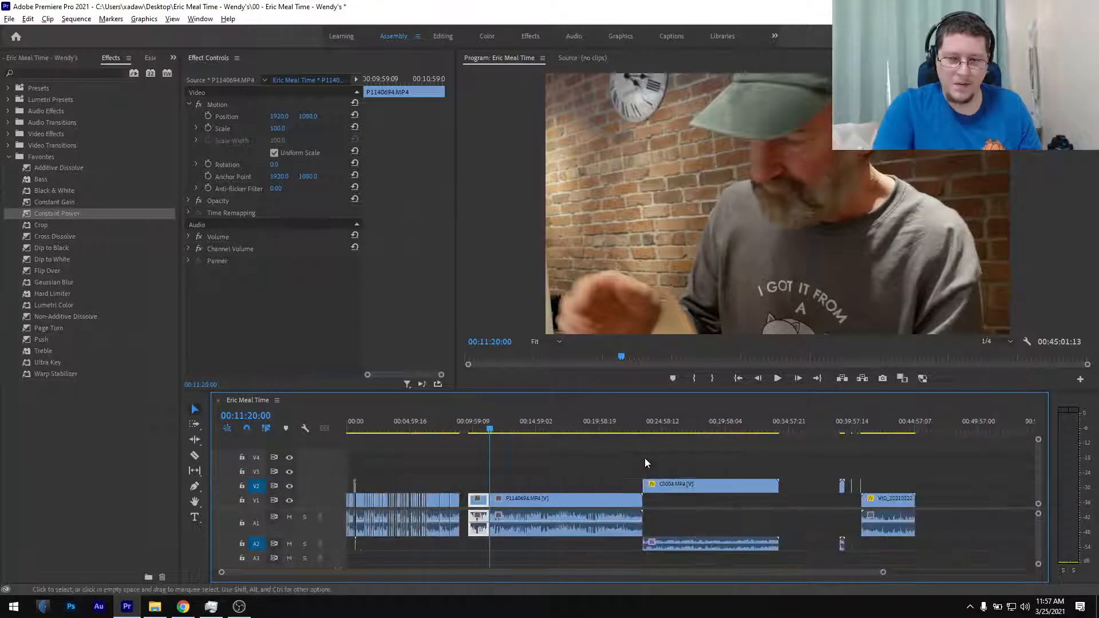
{"action": "left_click_drag", "start_coordinate": [611, 498], "coordinate": [658, 488]}
{"action": "left_click", "coordinate": [745, 489]}
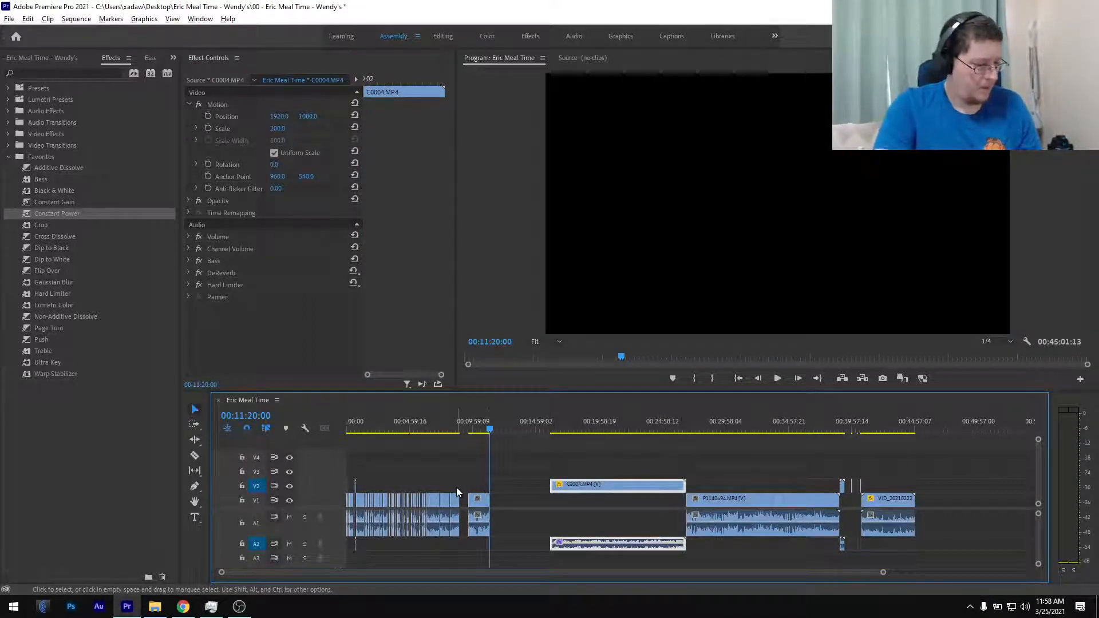
- Move the short P1140694.MP4 part earlier and place the C0004.MP4 remainder behind it on V1 and A1, starting at 00:11:09:12
{"action": "scroll", "coordinate": [464, 488], "scroll_direction": "up", "scroll_amount": 3}
{"action": "left_click_drag", "start_coordinate": [734, 486], "coordinate": [660, 500]}
{"action": "scroll", "coordinate": [612, 513], "scroll_direction": "up", "scroll_amount": 1}
{"action": "scroll", "coordinate": [595, 489], "scroll_direction": "up", "scroll_amount": 3}
{"action": "scroll", "coordinate": [589, 487], "scroll_direction": "up", "scroll_amount": 3}
{"action": "left_click_drag", "start_coordinate": [546, 430], "coordinate": [790, 481]}
{"action": "scroll", "coordinate": [693, 531], "scroll_direction": "down", "scroll_amount": 2}
{"action": "scroll", "coordinate": [693, 530], "scroll_direction": "down", "scroll_amount": 3}
{"action": "left_click_drag", "start_coordinate": [670, 501], "coordinate": [647, 505]}
{"action": "left_click_drag", "start_coordinate": [775, 505], "coordinate": [744, 509]}
- Select the second P1140694.MP4 part with all clips after it and shift them earlier to just behind C0004.MP4
{"action": "scroll", "coordinate": [744, 510], "scroll_direction": "down", "scroll_amount": 4}
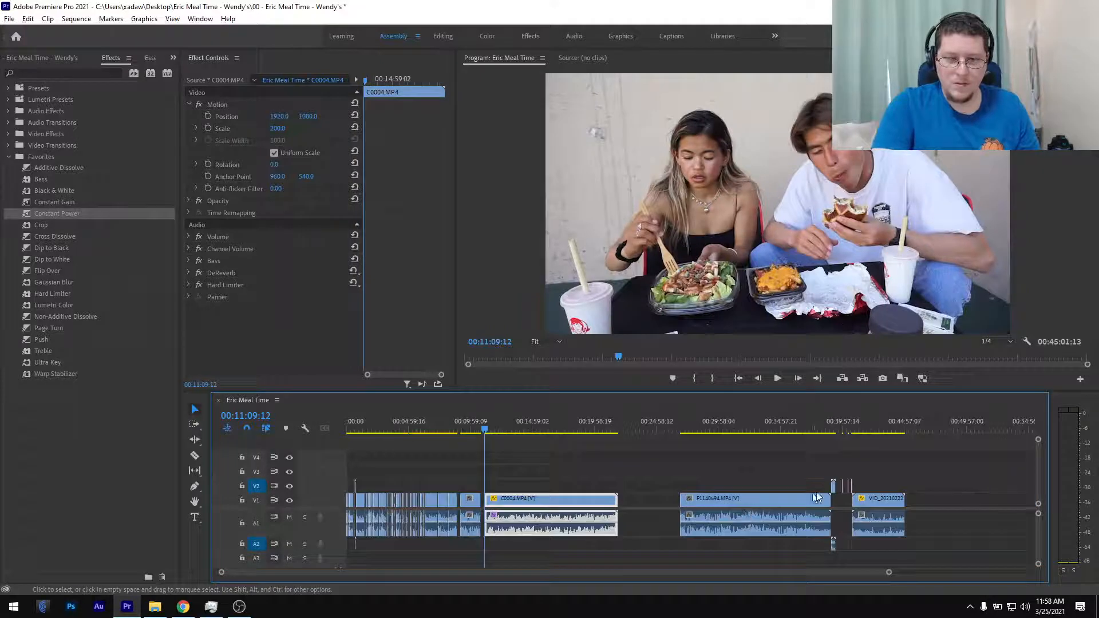
{"action": "scroll", "coordinate": [818, 477], "scroll_direction": "up", "scroll_amount": 3}
{"action": "left_click_drag", "start_coordinate": [735, 451], "coordinate": [959, 555]}
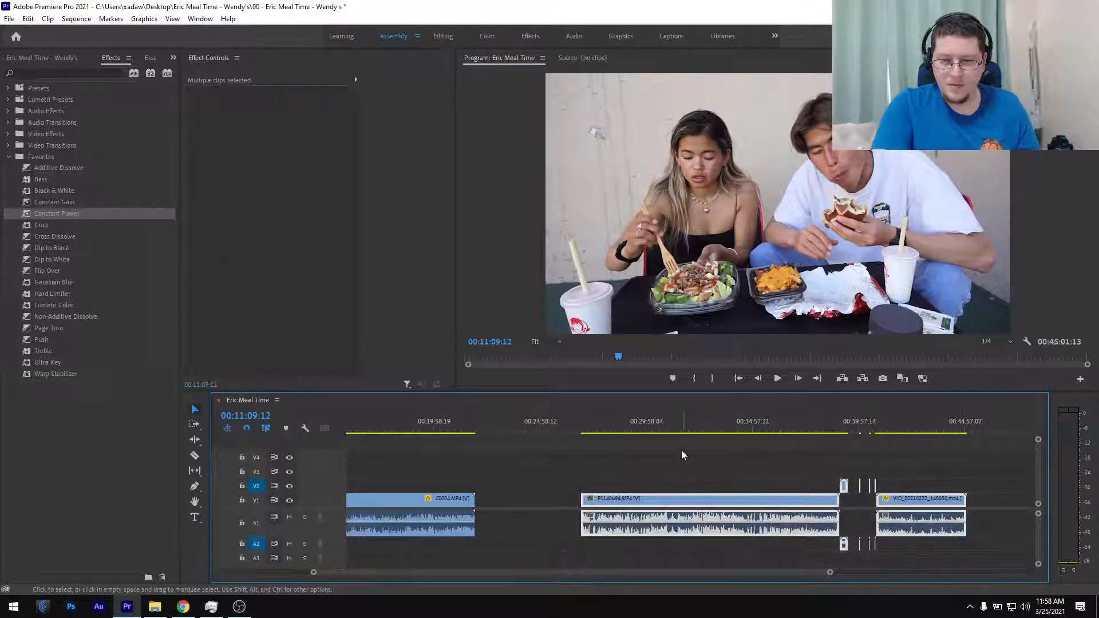
{"action": "scroll", "coordinate": [619, 470], "scroll_direction": "up", "scroll_amount": 2}
{"action": "left_click_drag", "start_coordinate": [610, 499], "coordinate": [487, 495]}
{"action": "scroll", "coordinate": [490, 497], "scroll_direction": "down", "scroll_amount": 2}
{"action": "scroll", "coordinate": [492, 498], "scroll_direction": "down", "scroll_amount": 2}
{"action": "left_click", "coordinate": [682, 460]}
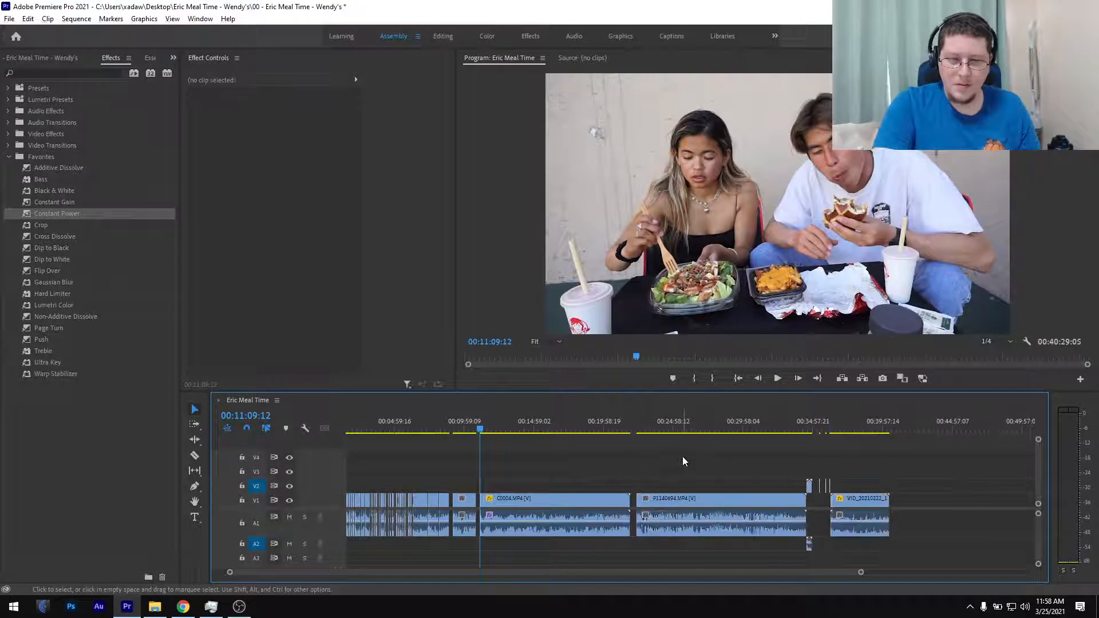
- Move the short P1140694.MP4 part ahead of C0004.MP4 up to V2 and its audio down to A2, keeping its time position
{"action": "scroll", "coordinate": [451, 476], "scroll_direction": "up", "scroll_amount": 4}
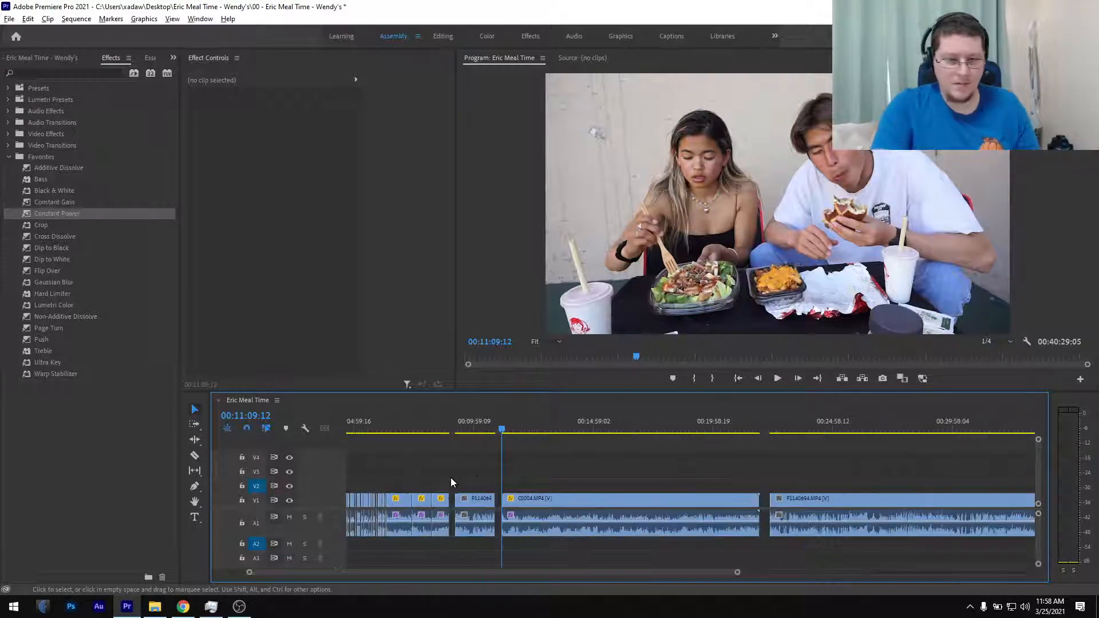
{"action": "left_click_drag", "start_coordinate": [615, 502], "coordinate": [616, 486]}
{"action": "left_click_drag", "start_coordinate": [616, 528], "coordinate": [615, 544]}
{"action": "scroll", "coordinate": [613, 534], "scroll_direction": "down", "scroll_amount": 6}
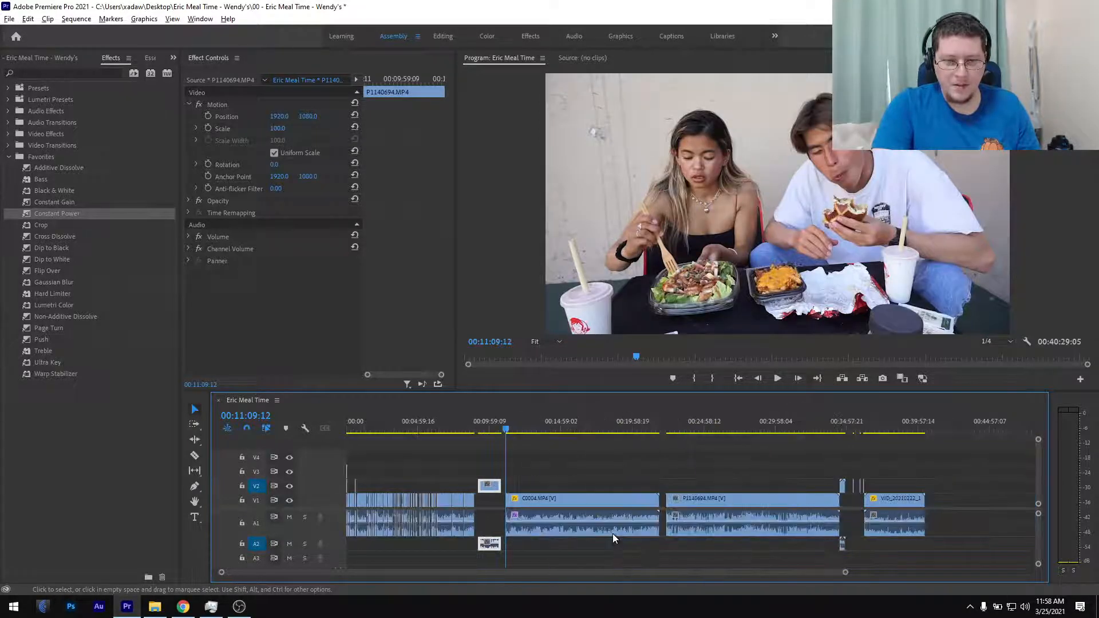
{"action": "left_click", "coordinate": [604, 470]}
- Check frames in the short P1140694.MP4 part and near the sequence's end, return to 00:09:53:00, and save the project
{"action": "left_click", "coordinate": [446, 432]}
{"action": "left_click", "coordinate": [484, 431]}
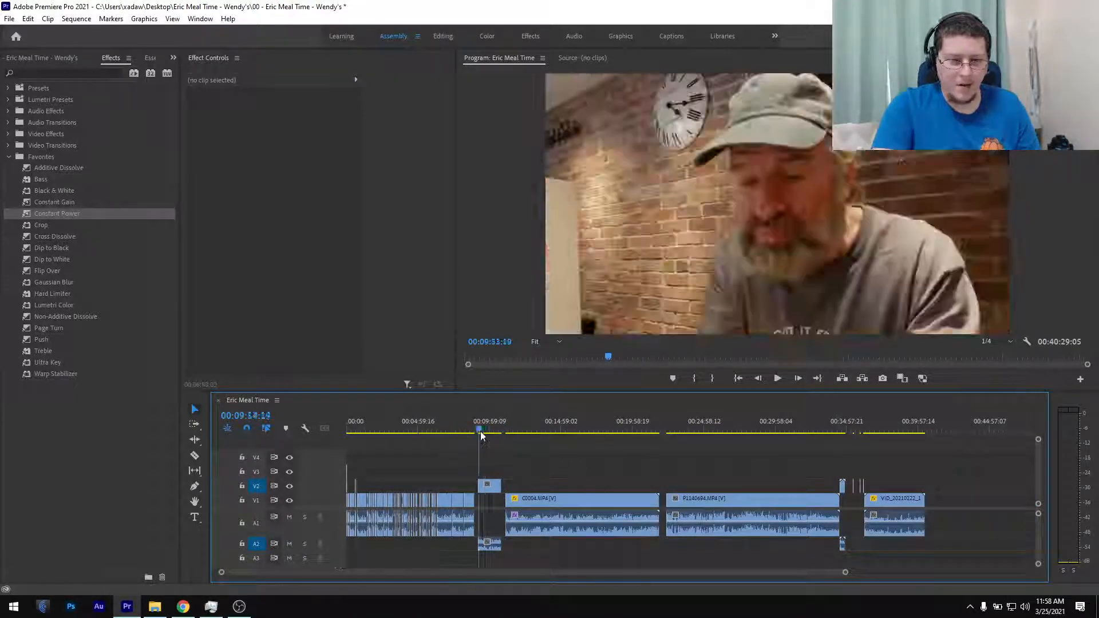
{"action": "left_click", "coordinate": [895, 430]}
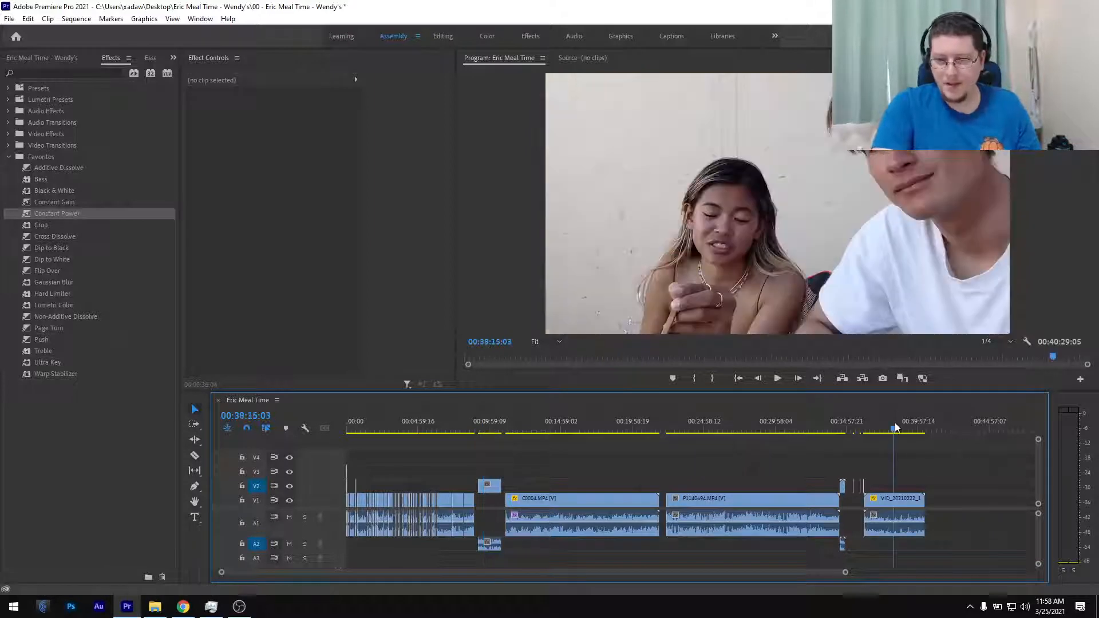
{"action": "left_click_drag", "start_coordinate": [861, 429], "coordinate": [835, 430]}
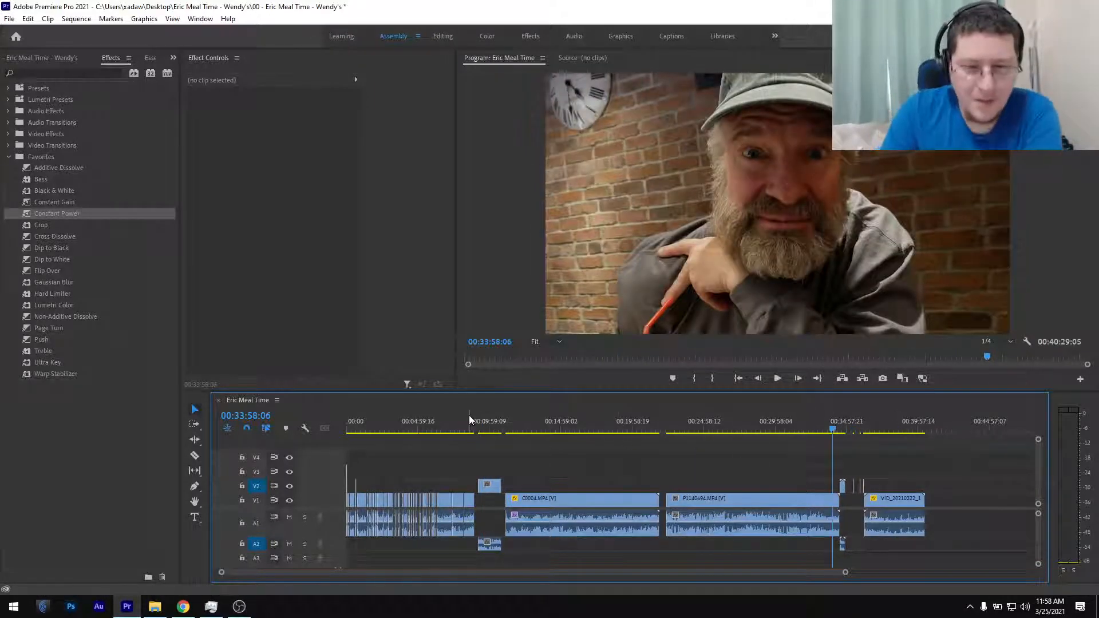
{"action": "left_click", "coordinate": [489, 425]}
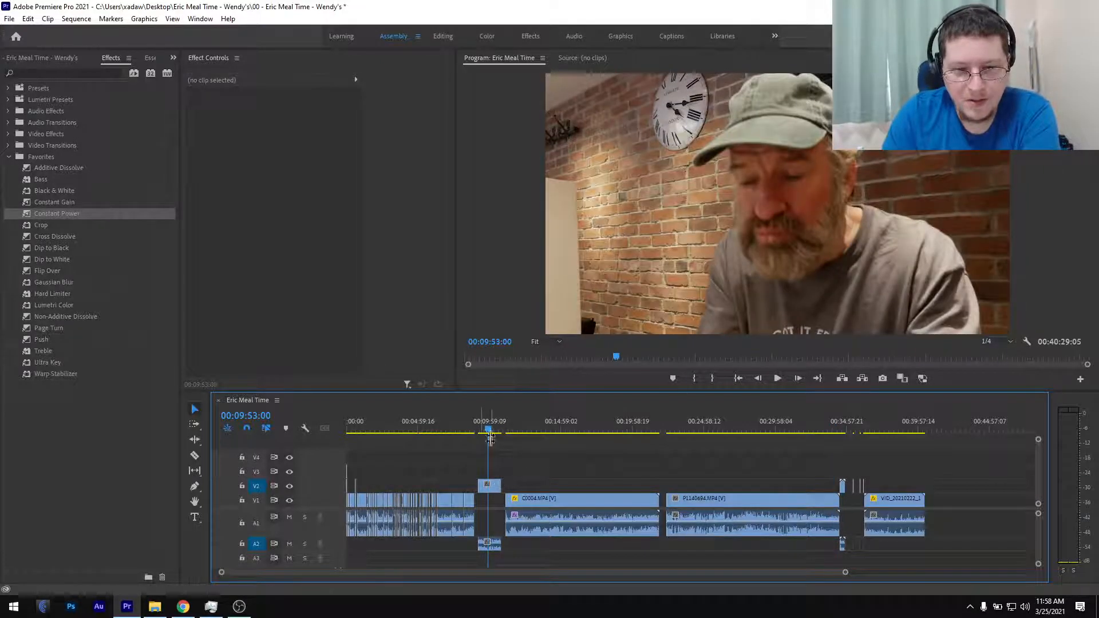
{"action": "key", "text": "ctrl+s"}
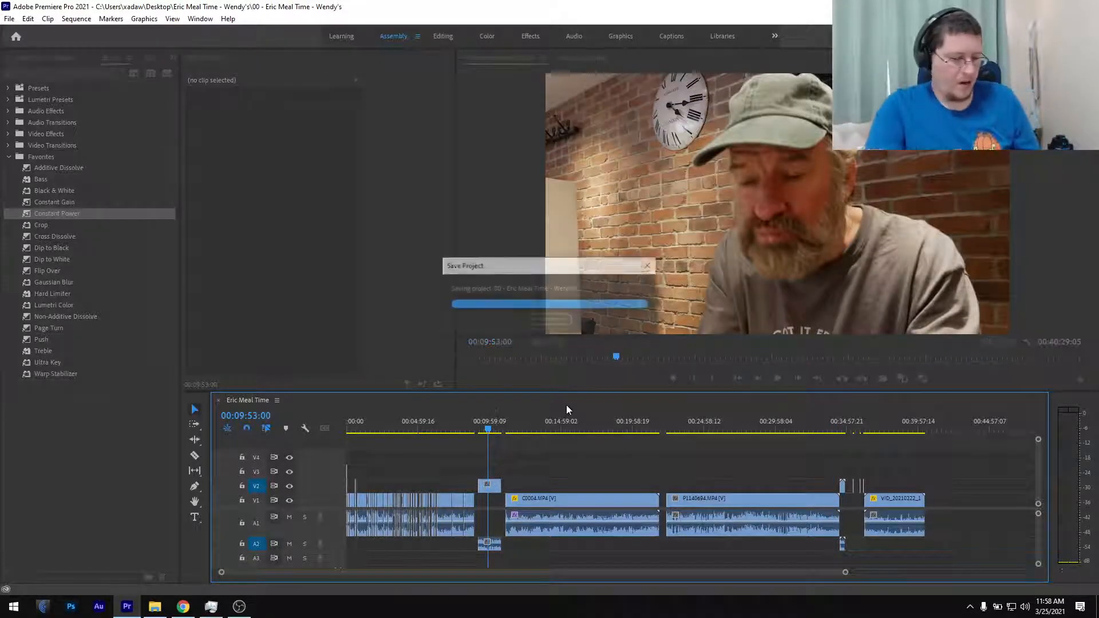